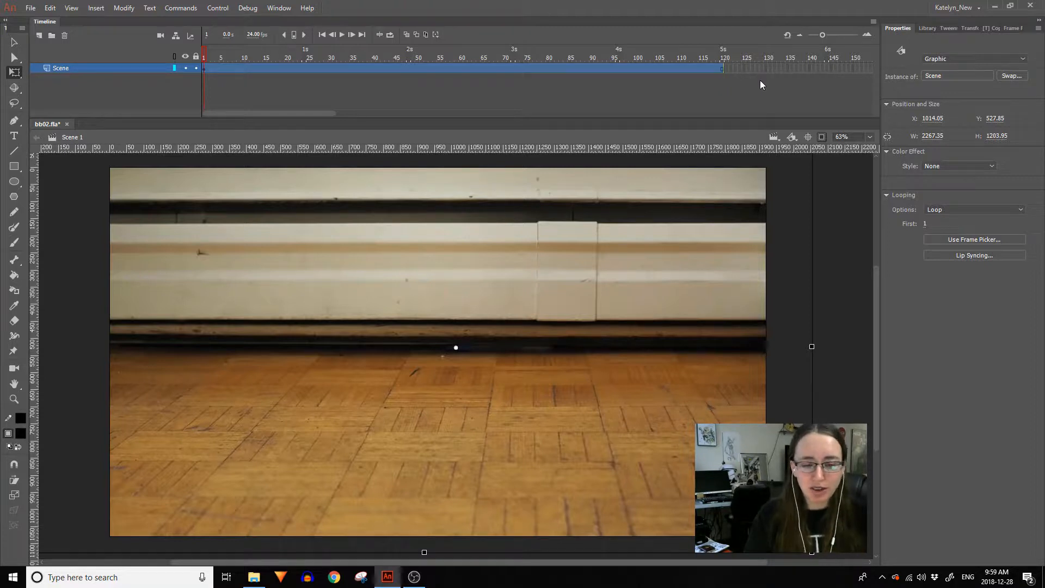
Play and scrub through the finished smiley ball animation in bb02.fla to review how it bounces across the floor.
key("Return")
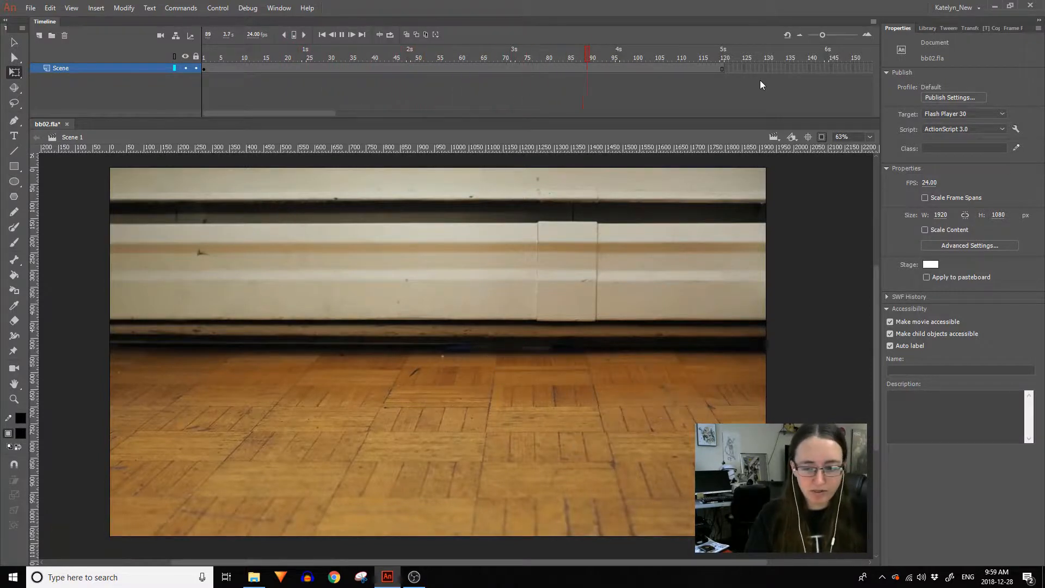
left_click(204, 68)
key("Return")
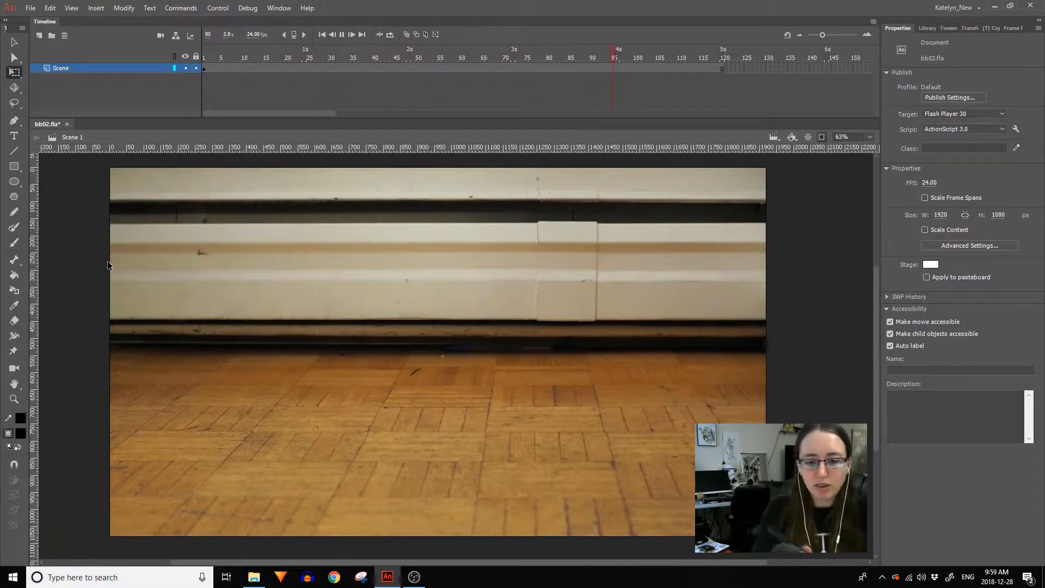
key("Return")
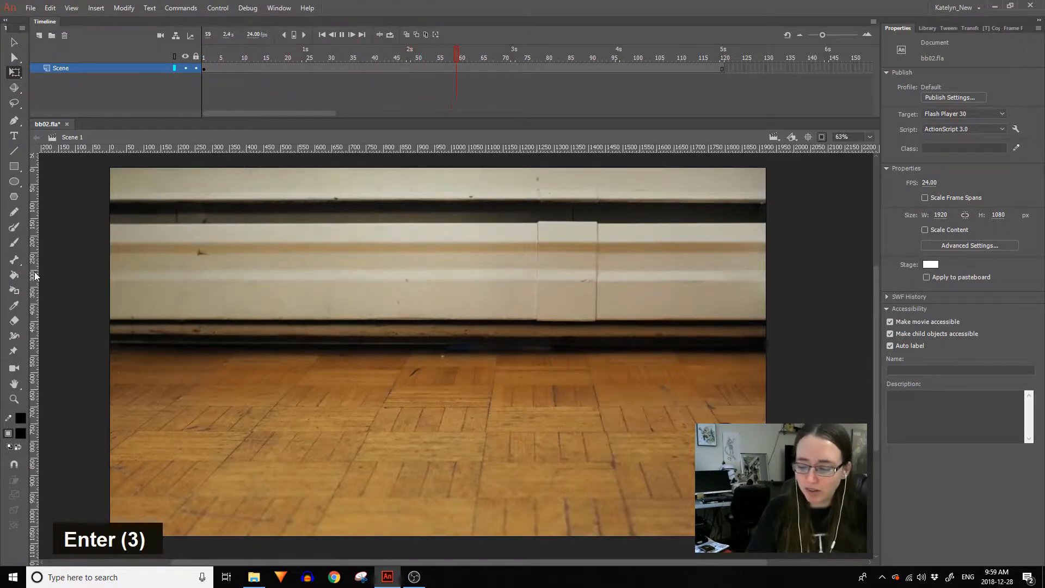
key("Return")
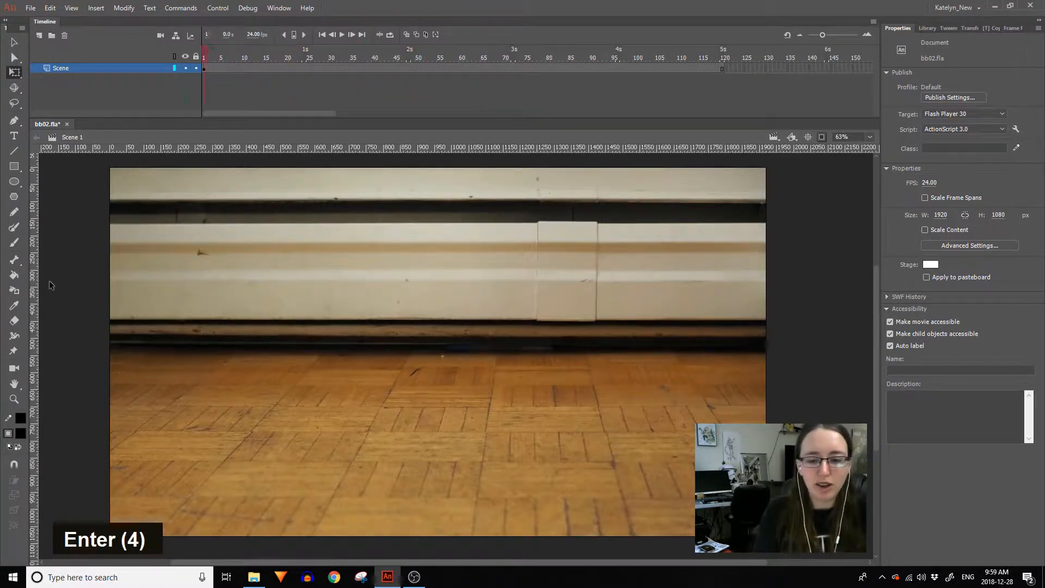
key("Return")
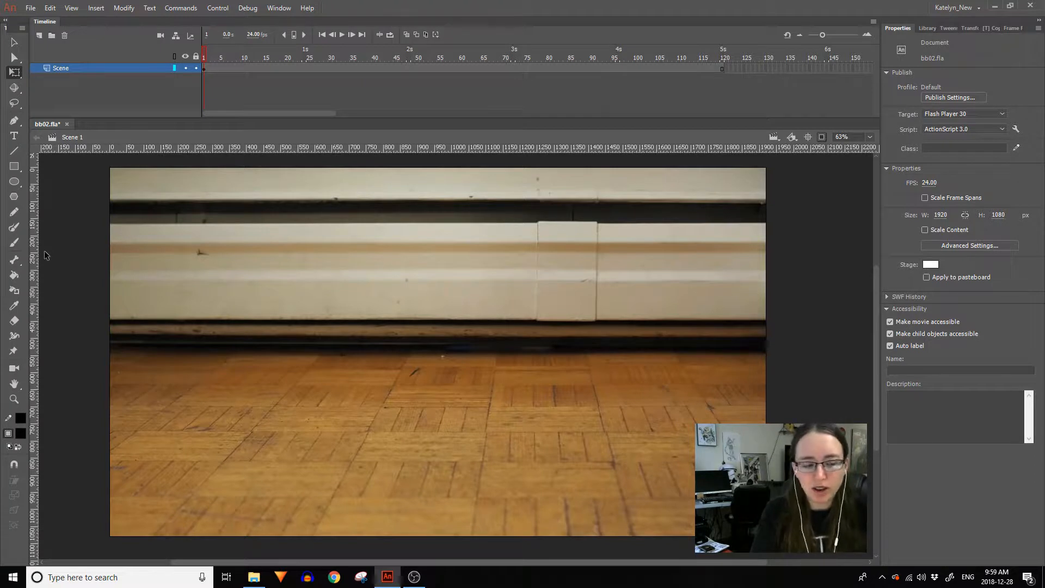
key("Return")
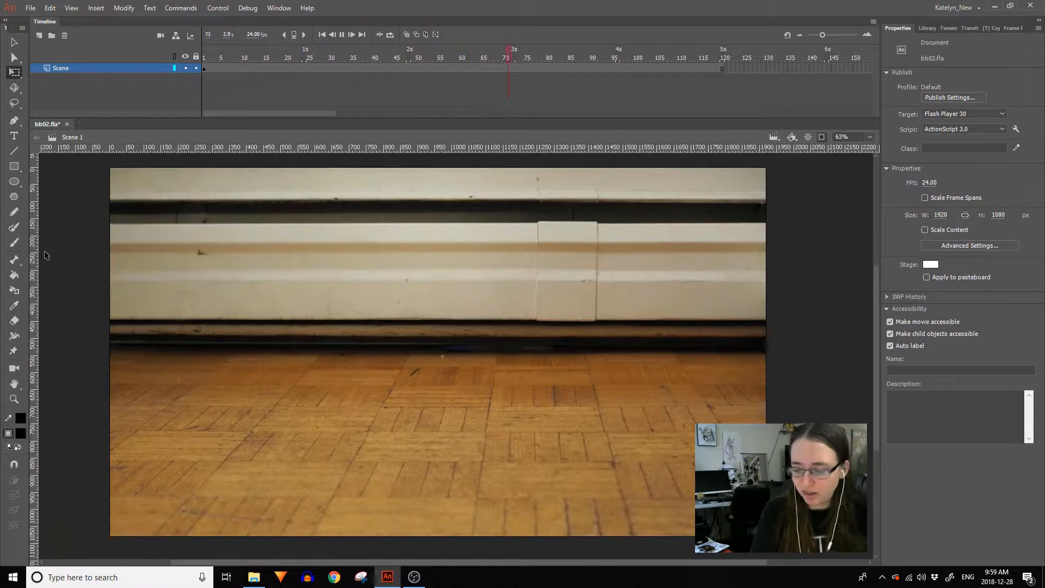
left_click(210, 60)
mouse_move(206, 52)
left_mouse_down()
mouse_move(220, 54)
mouse_move(199, 42)
mouse_move(254, 54)
mouse_move(202, 58)
left_mouse_up()
key("Return")
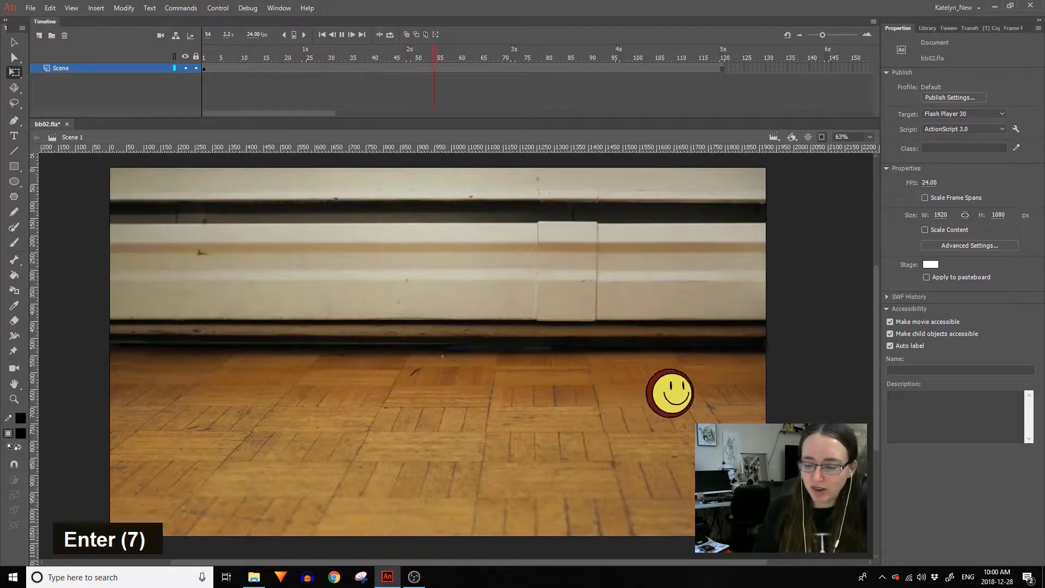
key("Return")
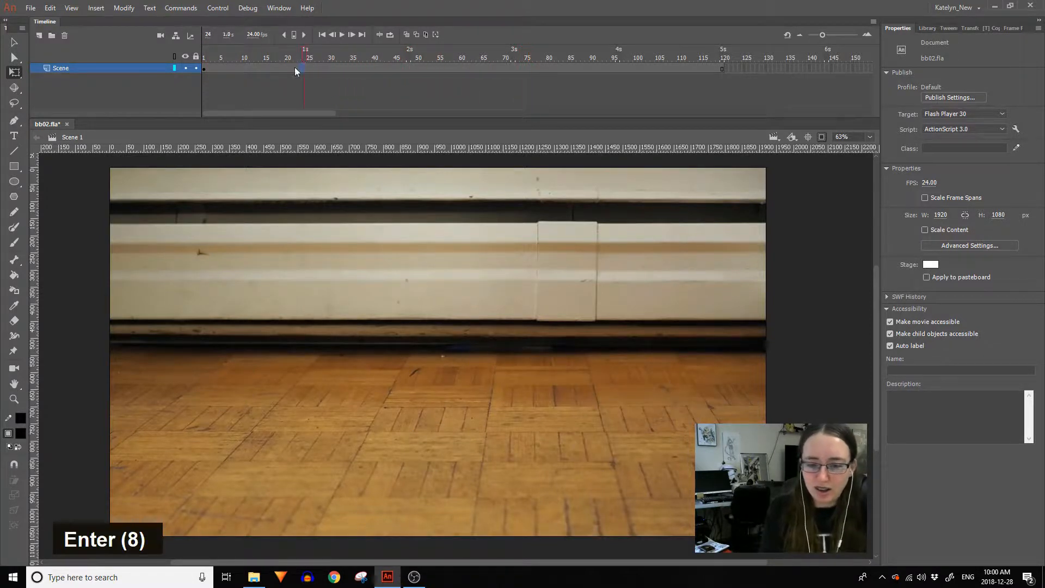
key("Return")
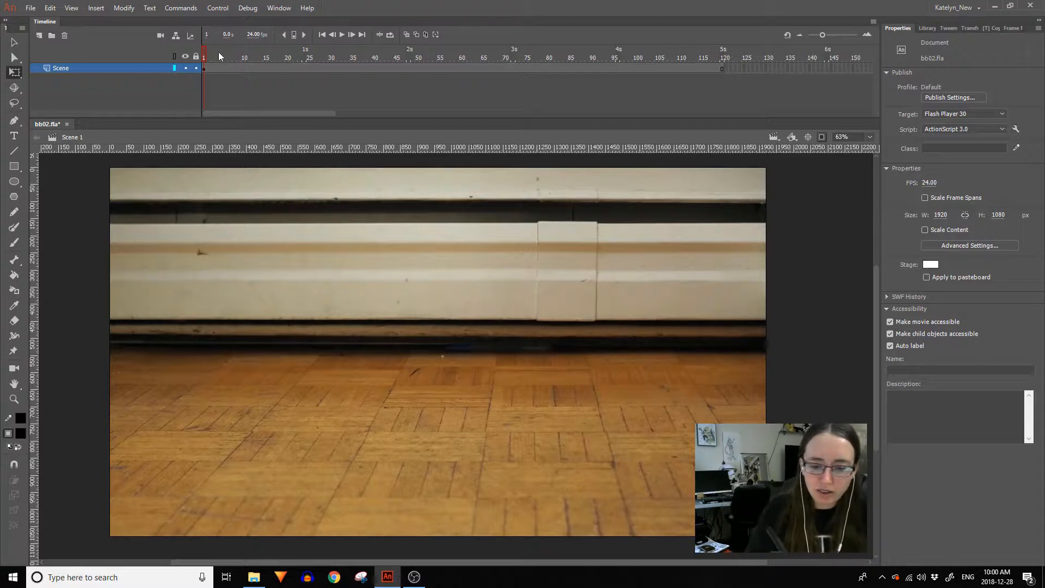
key("Return")
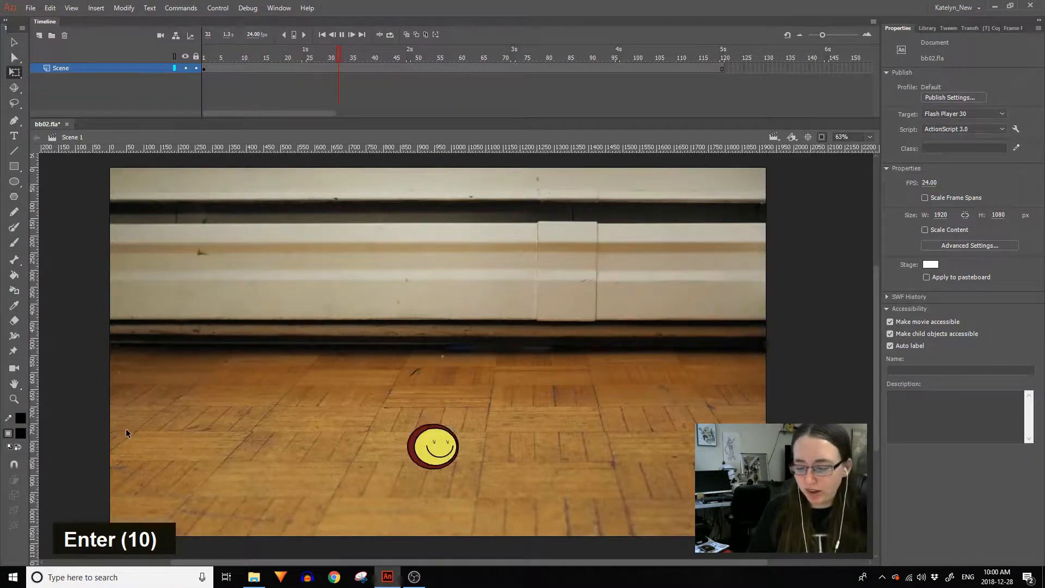
key("Return")
left_click_drag(439, 54, 35, 328)
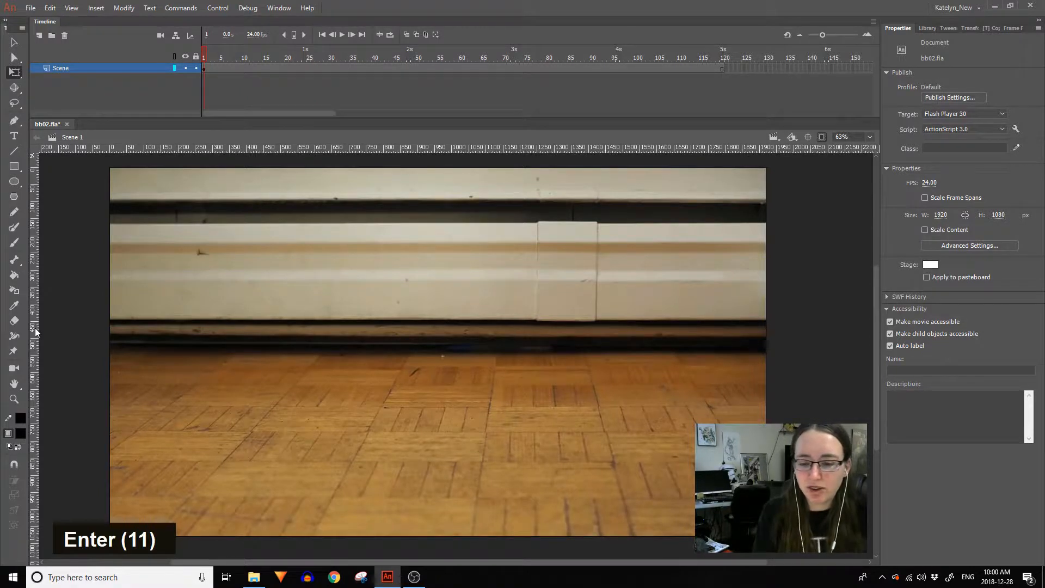
key("Return")
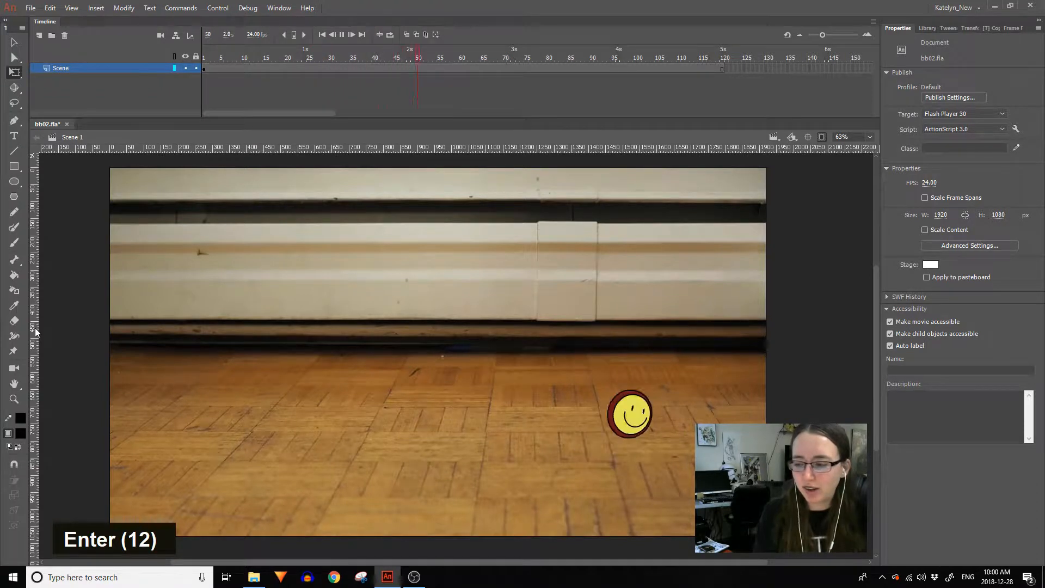
key("Return")
left_click_drag(311, 66, 308, 68)
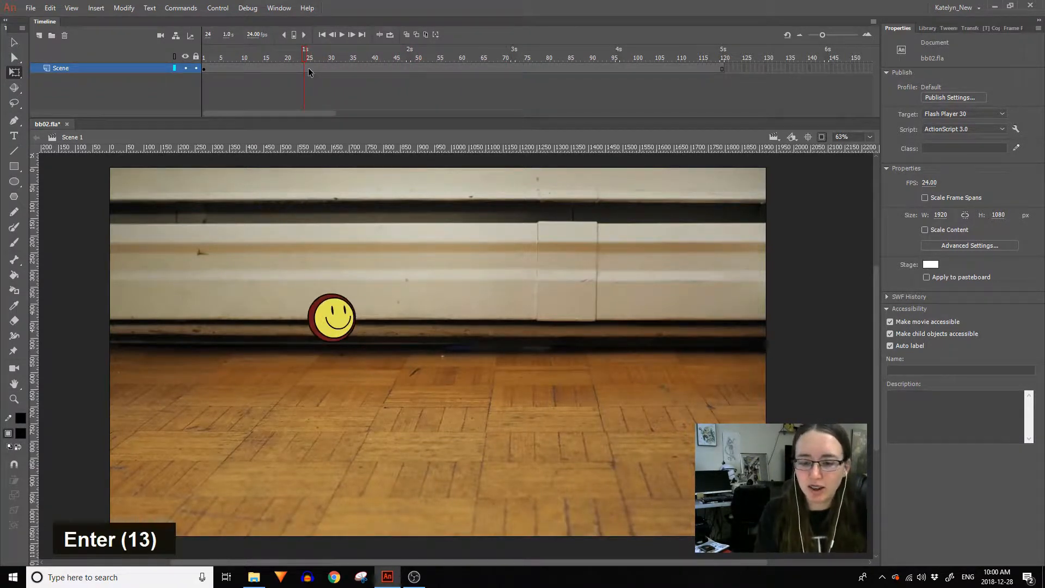
left_click_drag(310, 61, 186, 106)
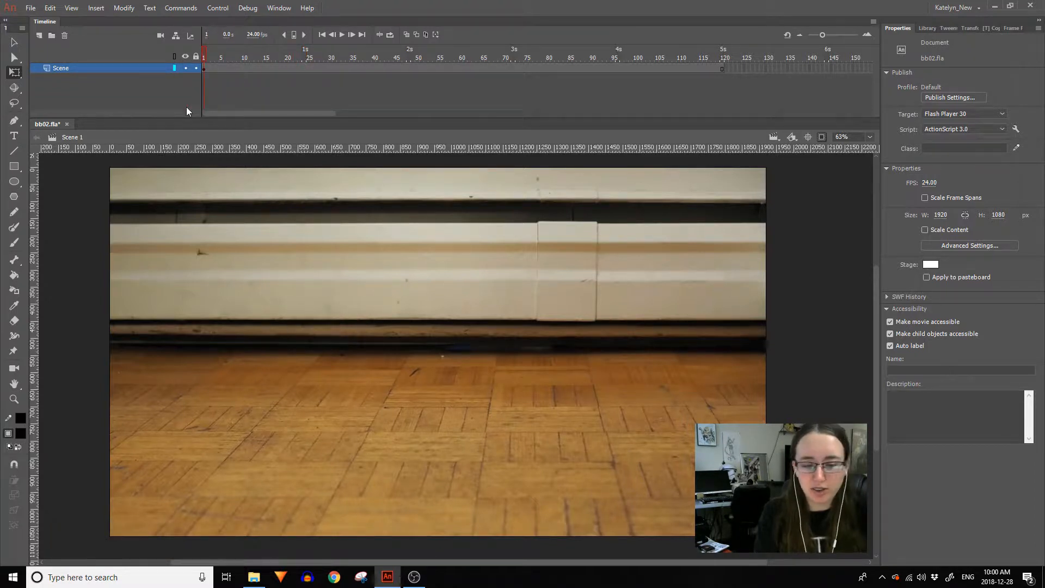
key("Return")
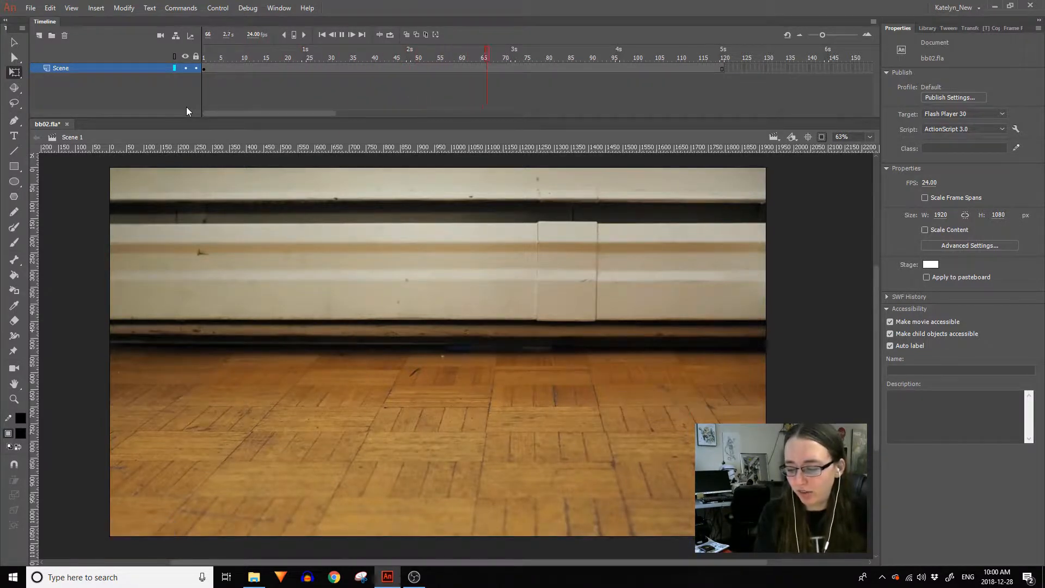
key("Return")
left_click(354, 91)
left_click_drag(354, 91, 318, 103)
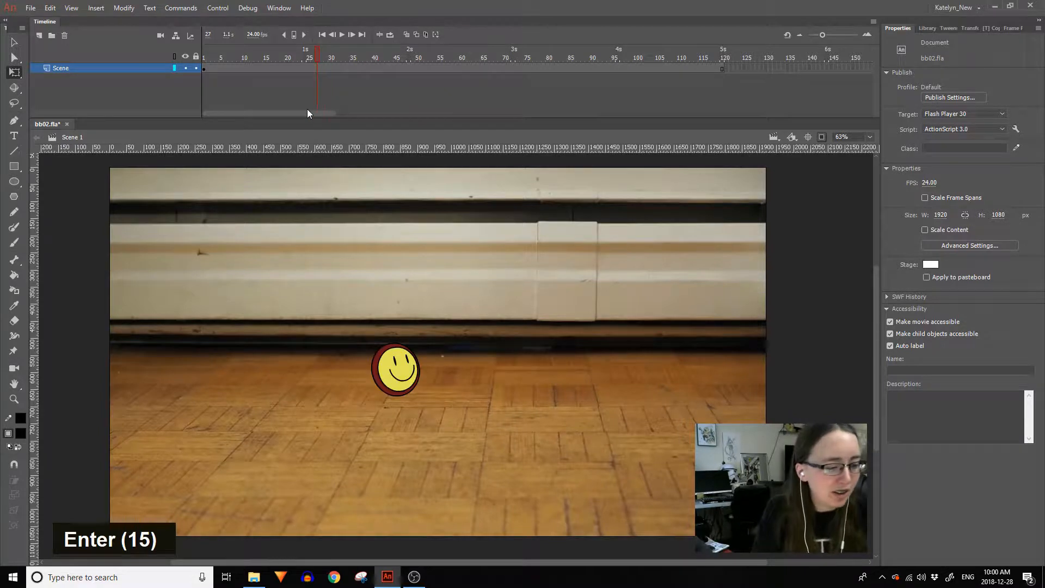
Create a new 1920 × 1080 ActionScript 3.0 document and rename its layer Scene.
left_click(30, 8)
left_click(48, 21)
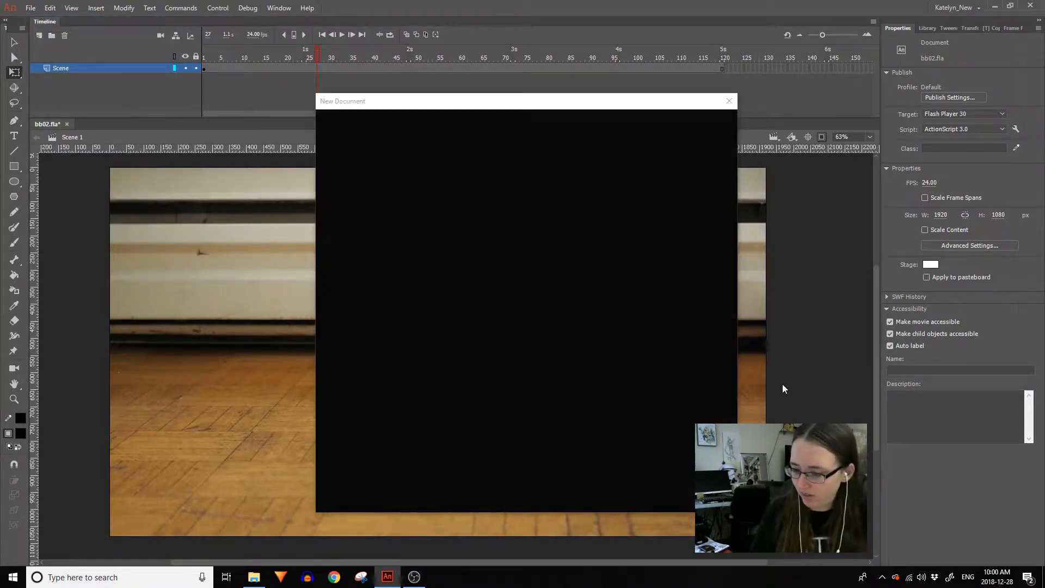
double_click(383, 242)
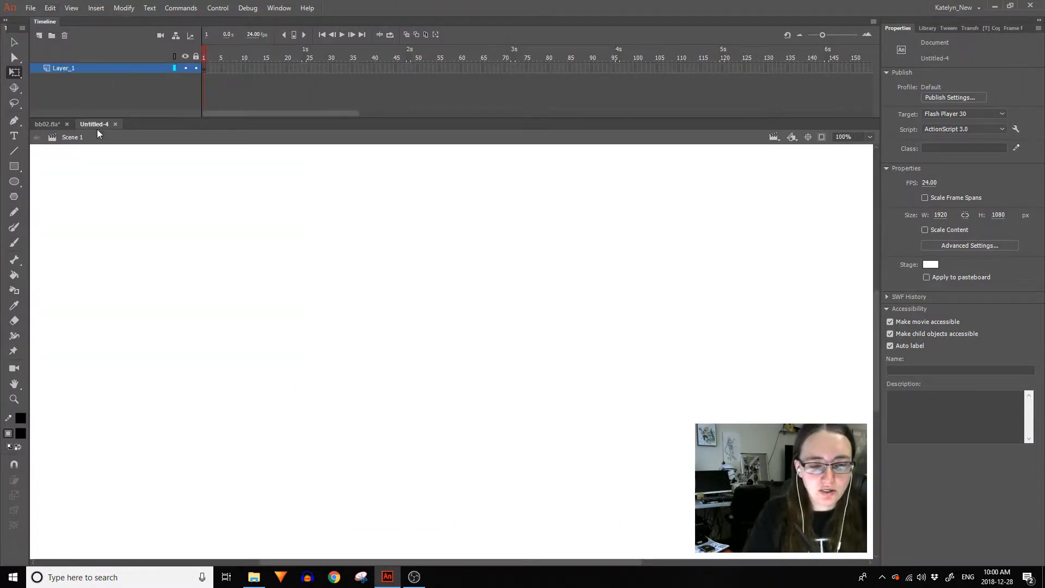
double_click(71, 73)
type("Scene")
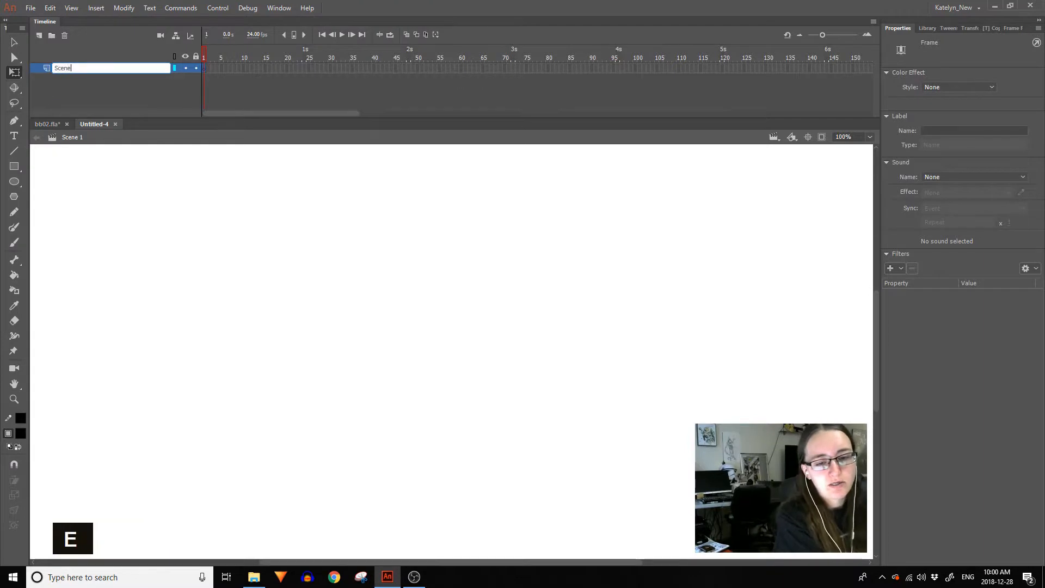
key("Return")
Import the photo PC270131 from the BG folder onto the stage.
left_click(31, 7)
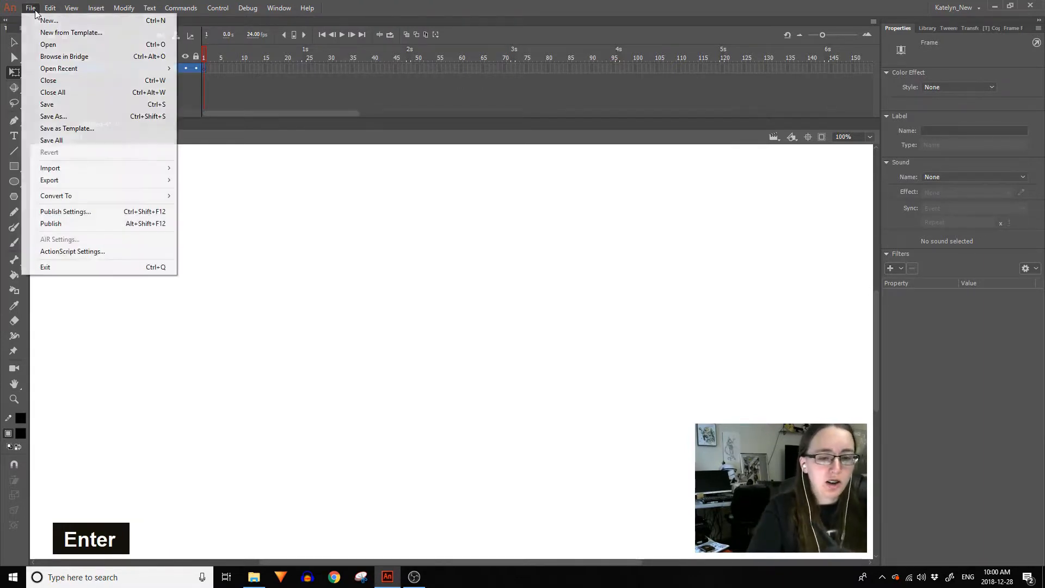
mouse_move(109, 168)
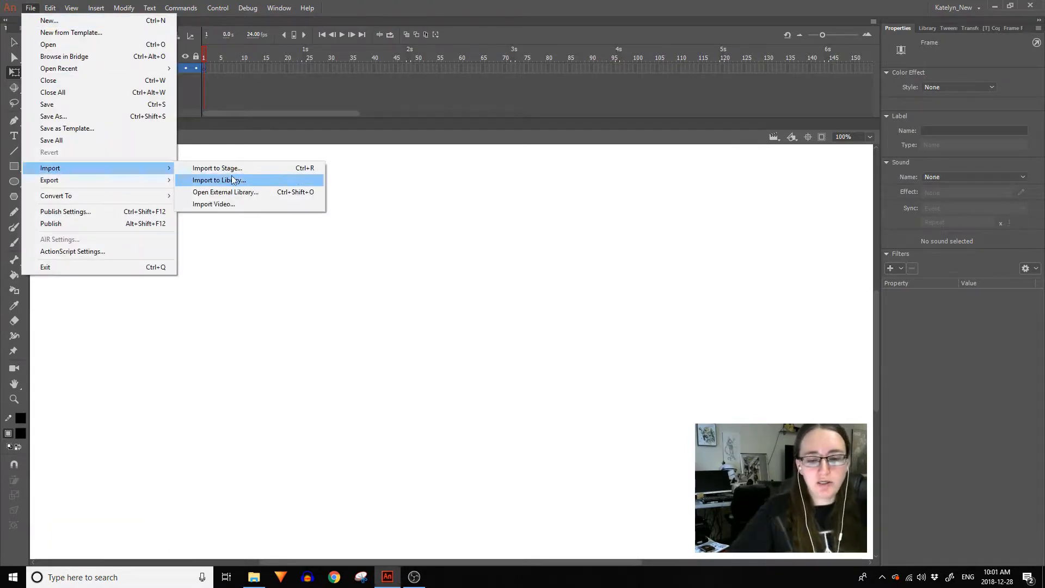
left_click(235, 170)
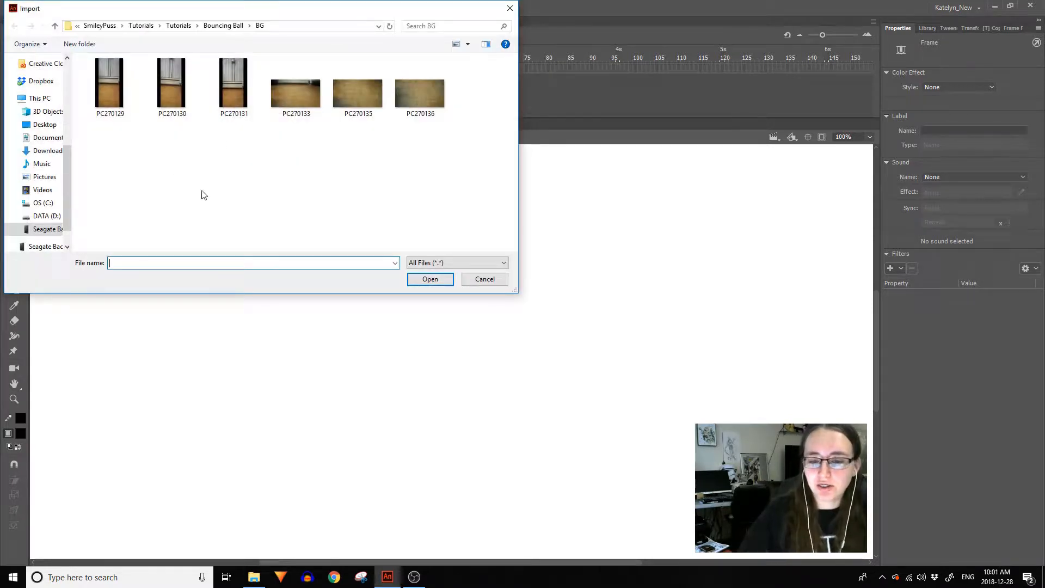
left_click(233, 87)
left_click(423, 282)
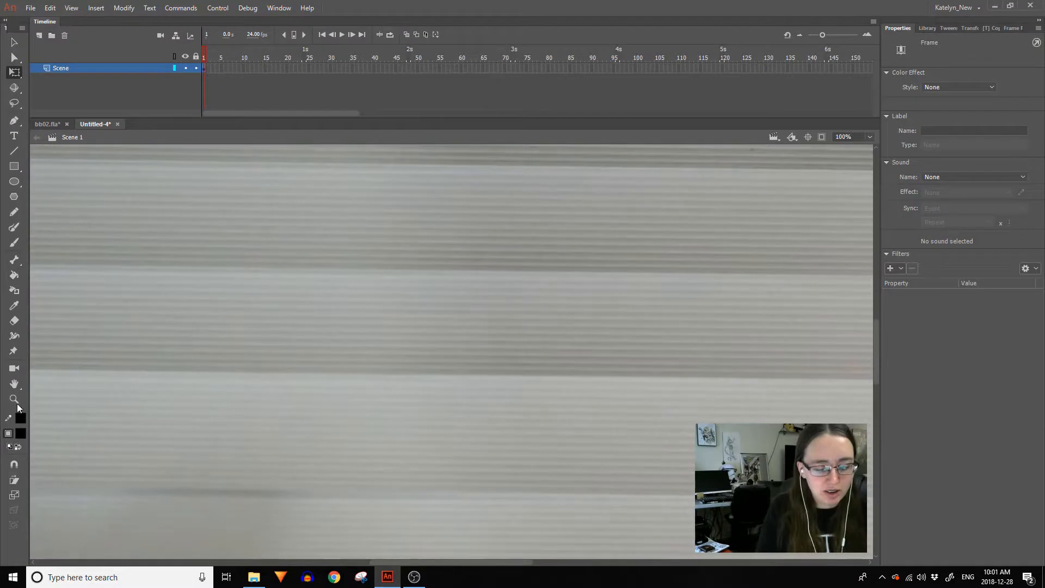
Rotate the photo 90 degrees clockwise, scale it to about 2103 × 3739 px and position its baseboard and floor area over the stage.
key("z")
left_click(433, 384)
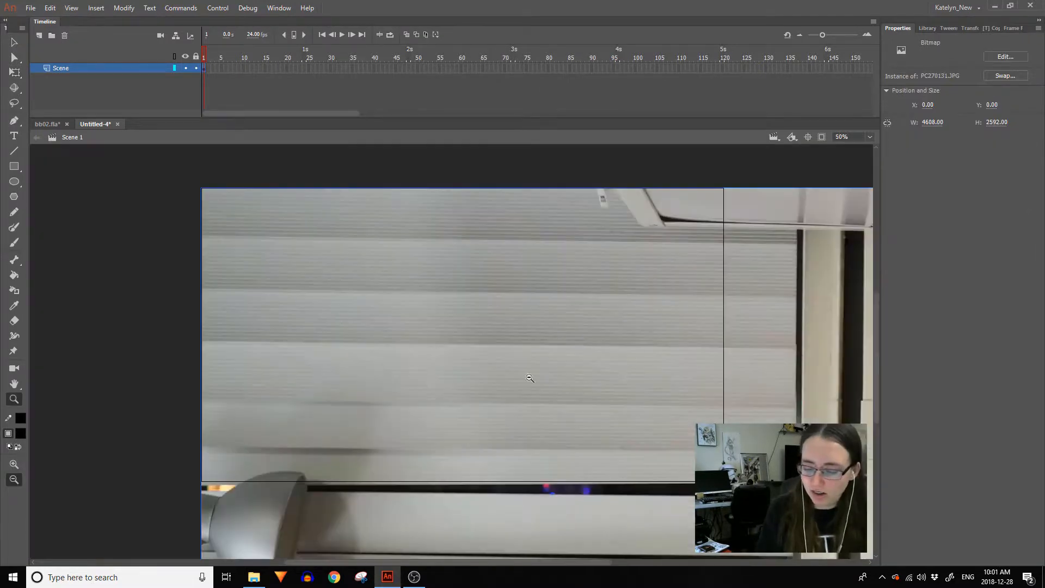
left_click(648, 375)
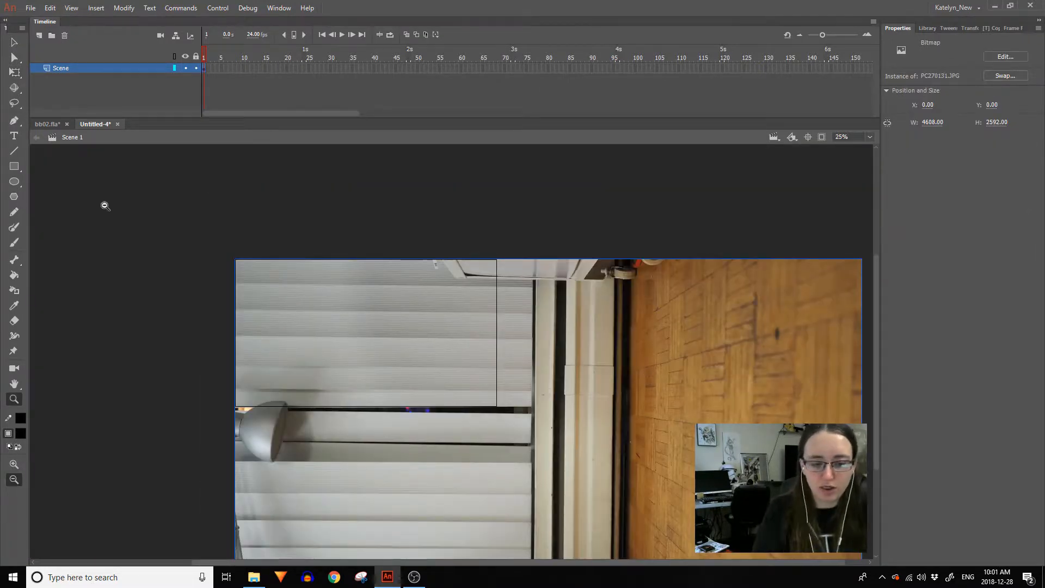
left_click(487, 397)
left_click_drag(347, 532, 713, 347)
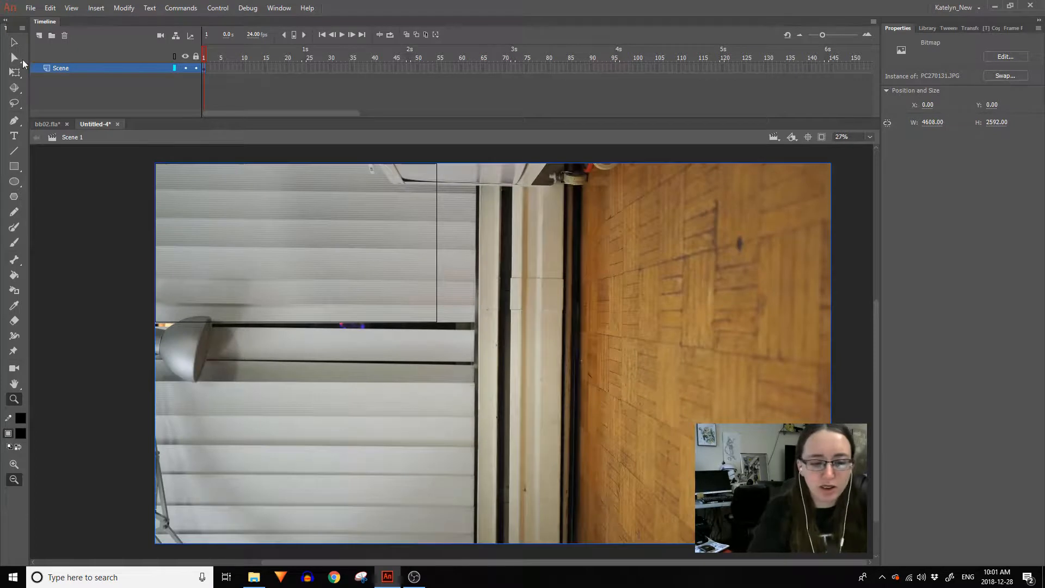
left_click(16, 72)
left_click_drag(838, 177, 631, 525)
left_click_drag(583, 493, 392, 275)
key("space")
left_click_drag(576, 305, 674, 294)
mouse_move(524, 431)
left_mouse_down()
mouse_move(524, 384)
mouse_move(524, 423)
left_mouse_up()
left_click_drag(578, 461, 534, 432)
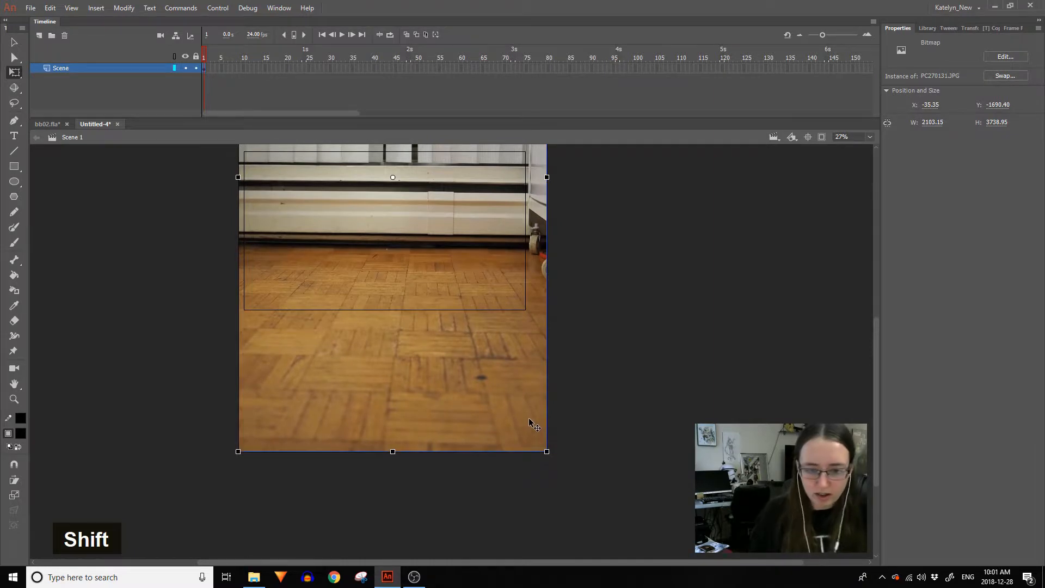
Break the photo apart and delete the excess areas below and above the stage, leaving a small margin around it.
key("ctrl+b")
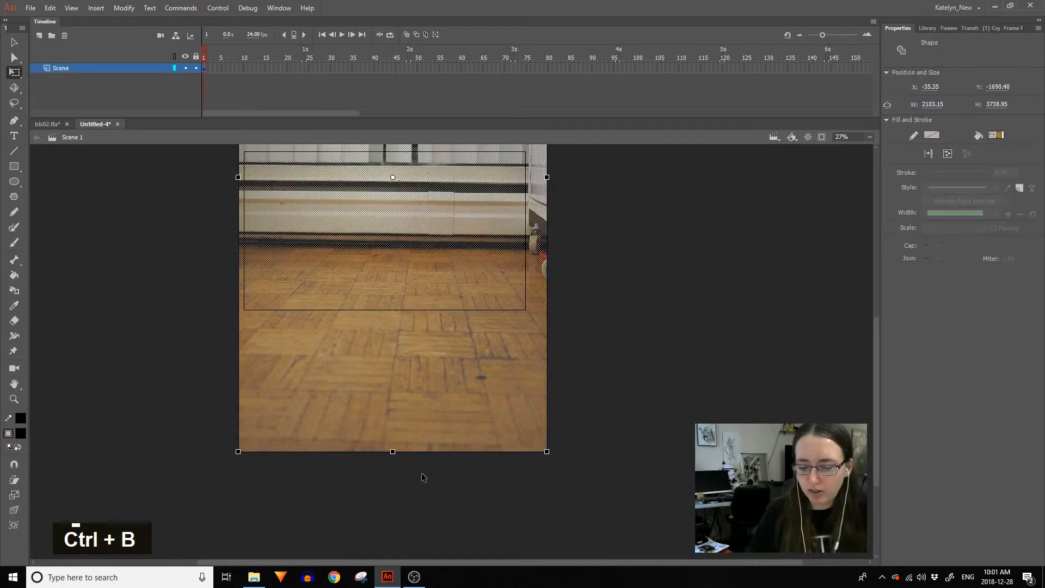
left_click_drag(176, 502, 663, 317)
key("Delete")
key("space")
left_click_drag(648, 276, 638, 462)
left_click_drag(190, 289, 661, 368)
key("Delete")
left_click_drag(177, 332, 616, 121)
key("Delete")
key("space")
left_click_drag(627, 244, 422, 92)
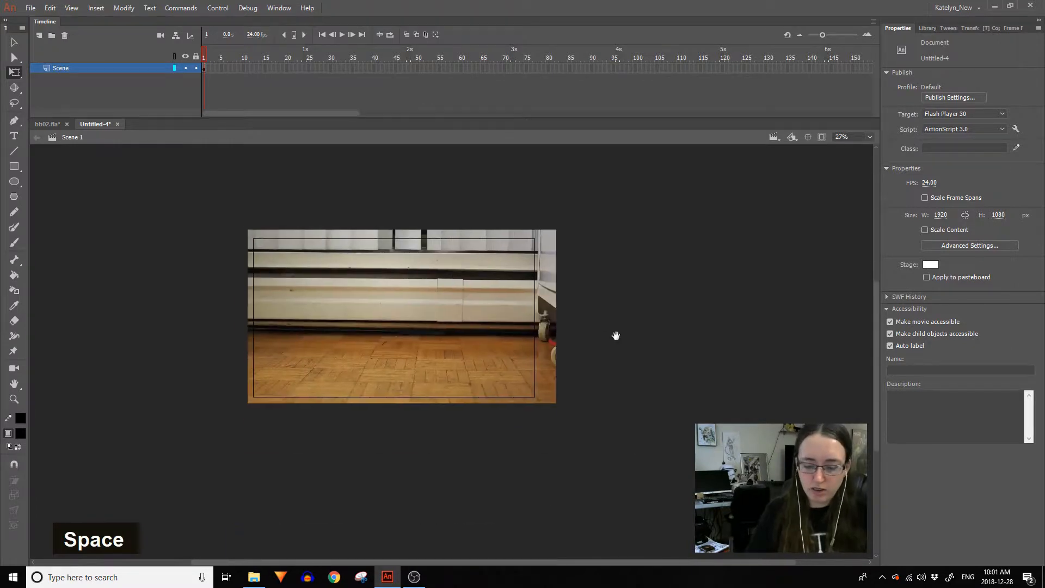
Convert the cropped background into a graphic symbol named Bg and nest it inside another graphic symbol named Scene.
left_click(110, 67)
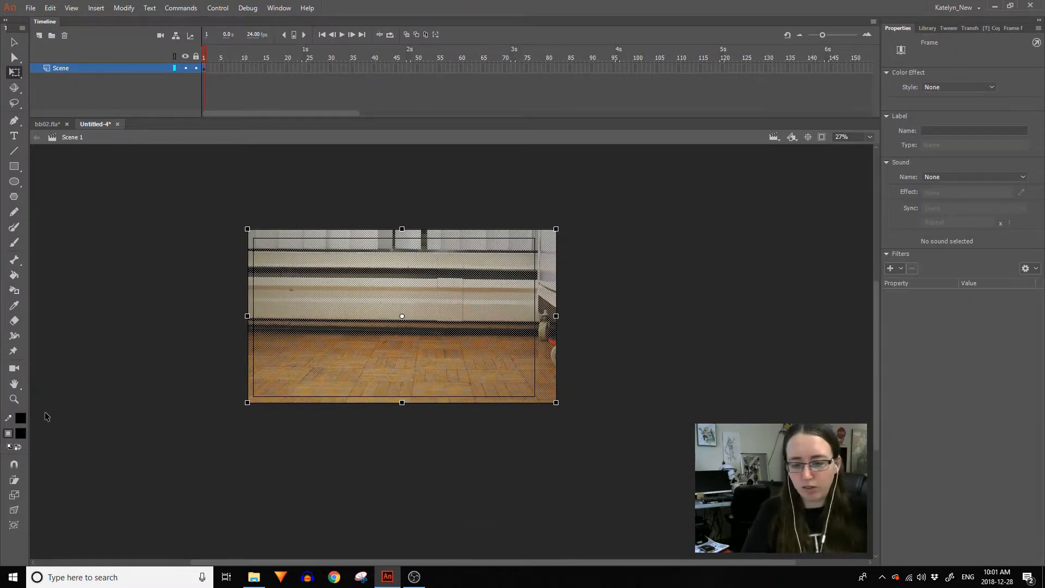
key("F8")
type("Bg")
key("Return")
key("F8")
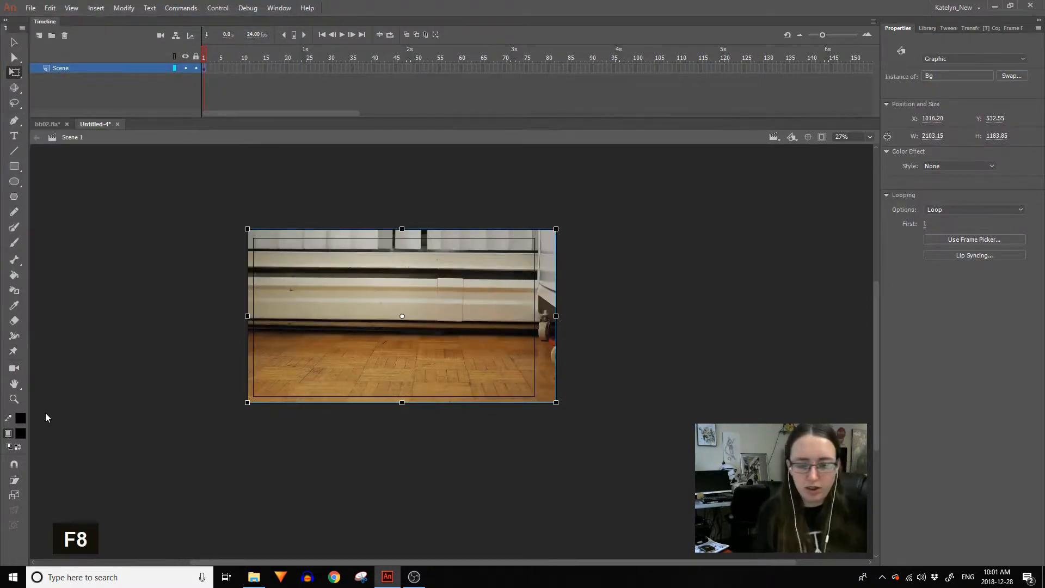
type("Scene")
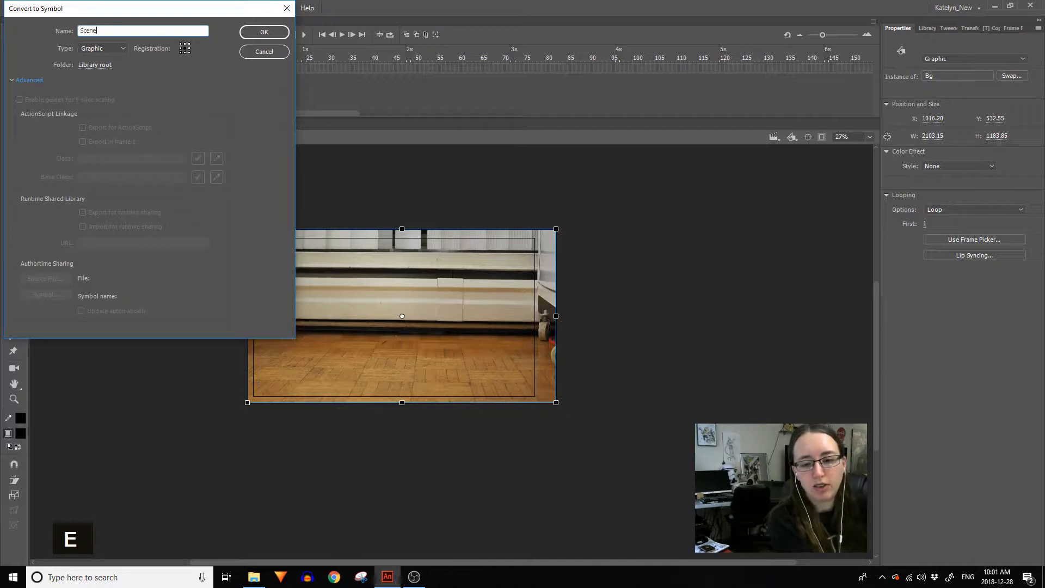
key("Return")
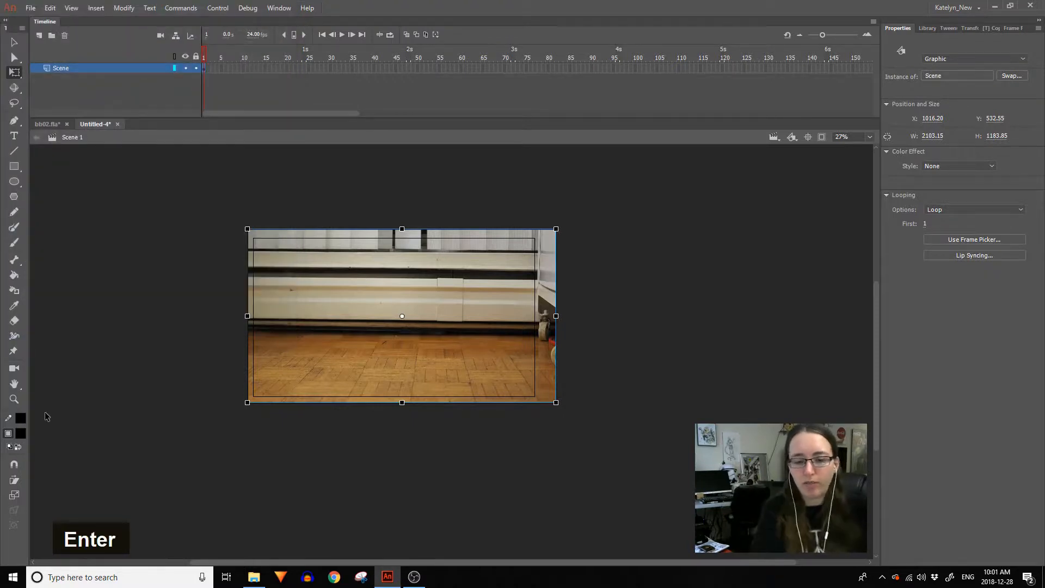
Inside the Scene symbol, rename the background's layer as BG, and return to the main timeline.
double_click(490, 318)
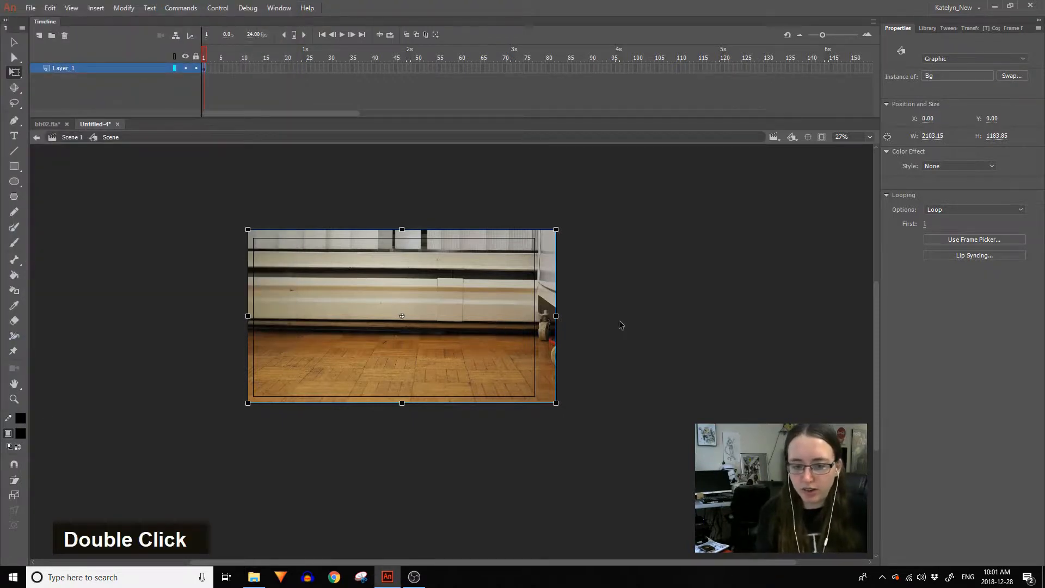
double_click(75, 68)
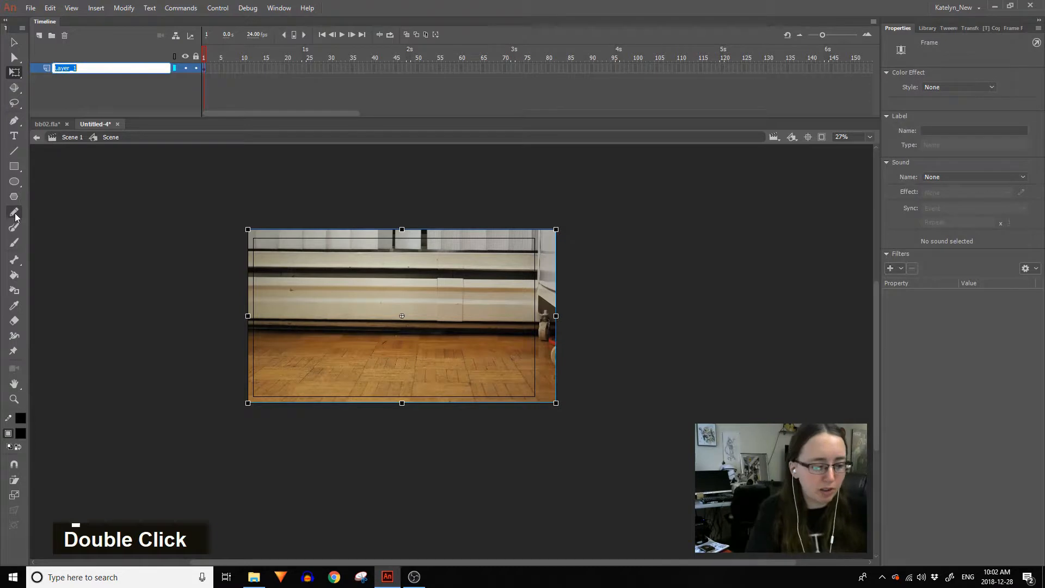
type("BG")
key("Return")
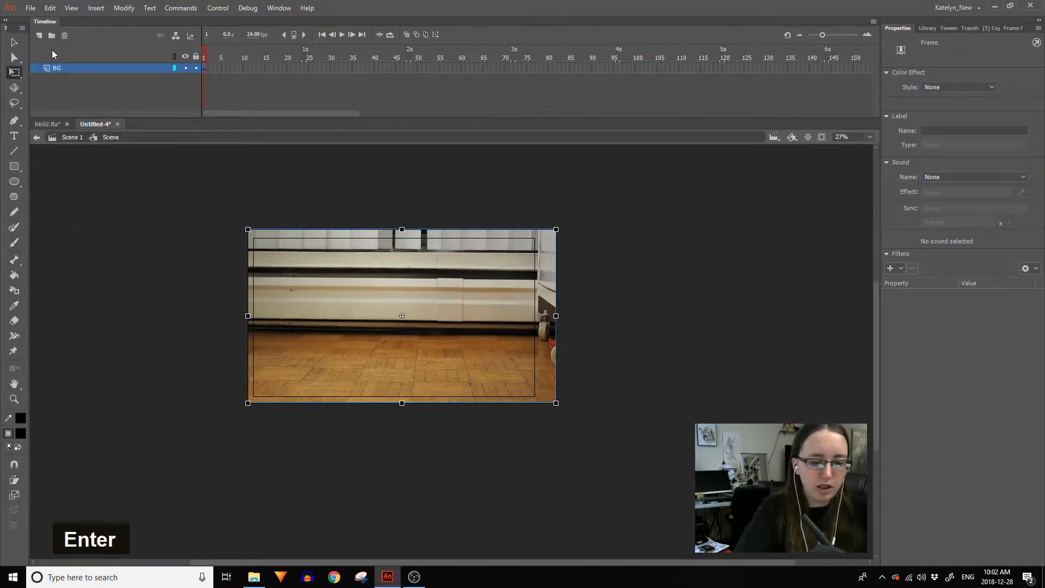
double_click(156, 458)
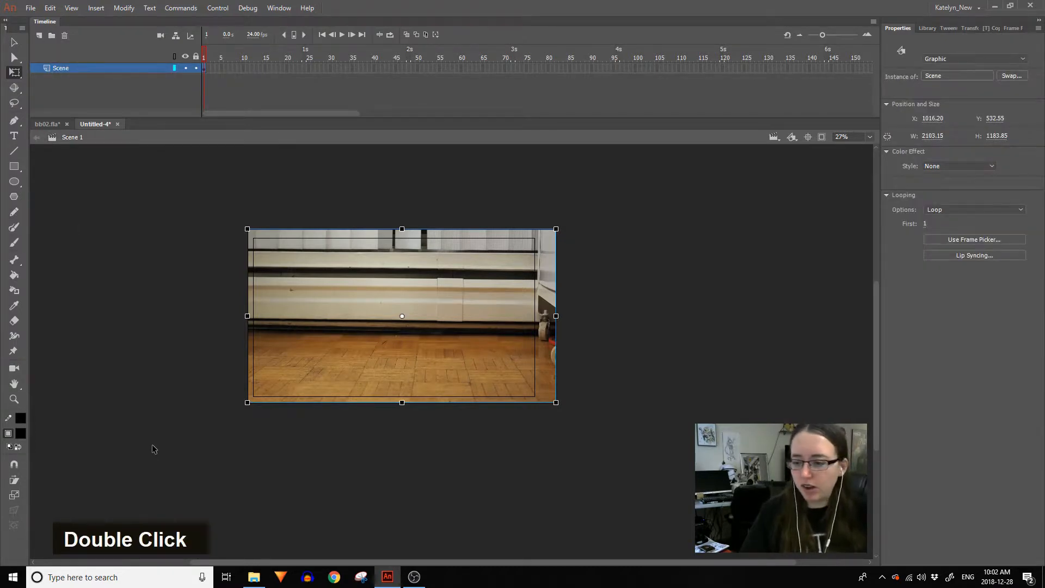
Extend the main timeline's Scene layer to frame 168 and return the playhead to frame 1.
left_click_drag(831, 69, 837, 81)
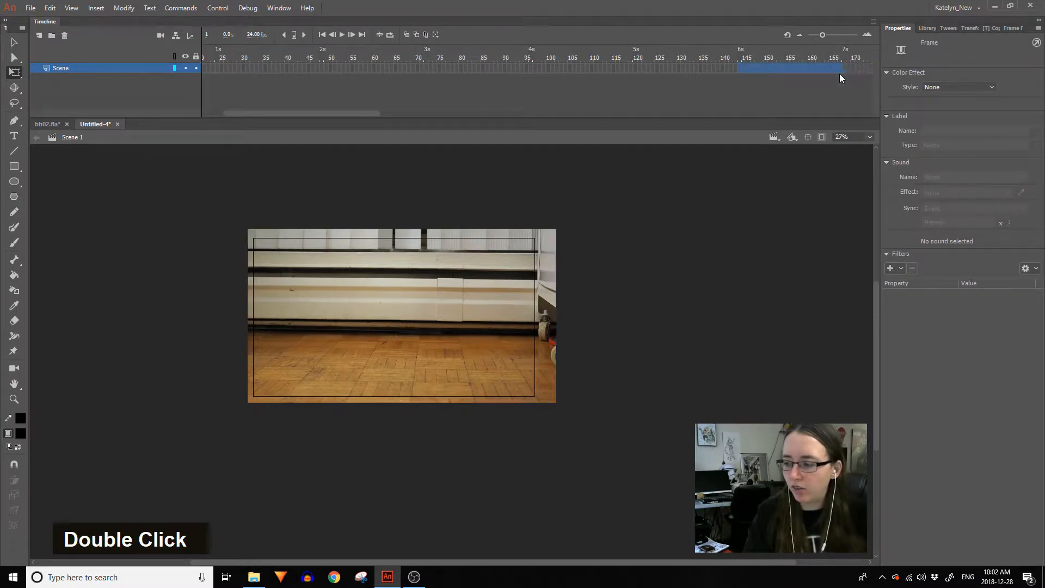
left_click(843, 69)
key("F5")
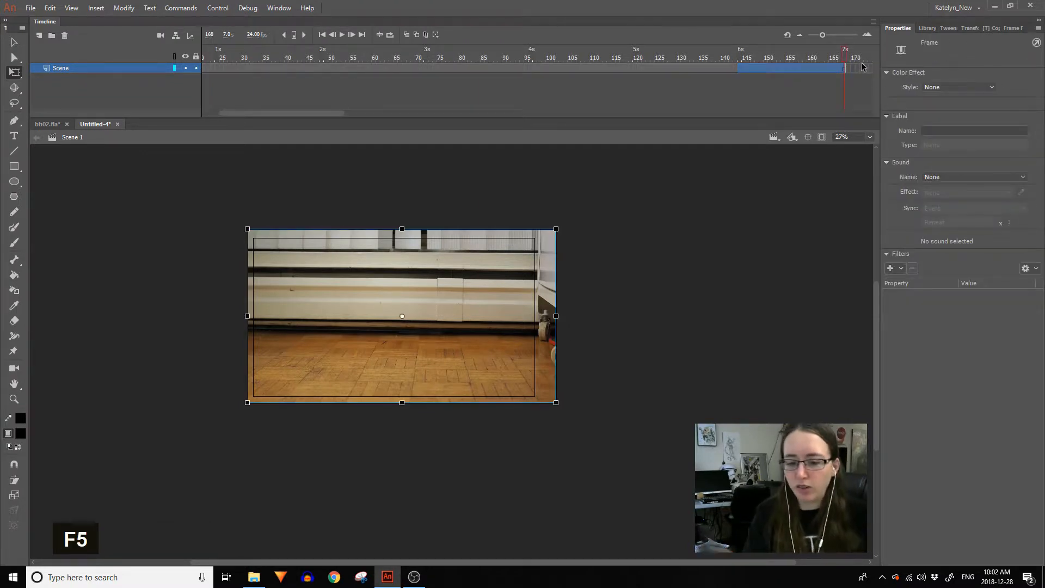
left_click_drag(329, 113, 227, 49)
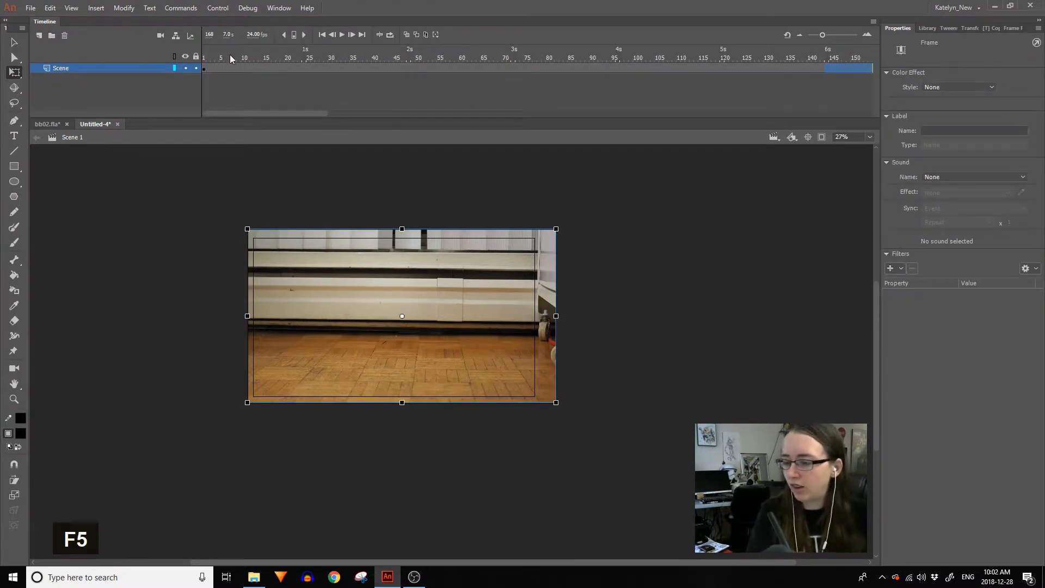
left_click(205, 57)
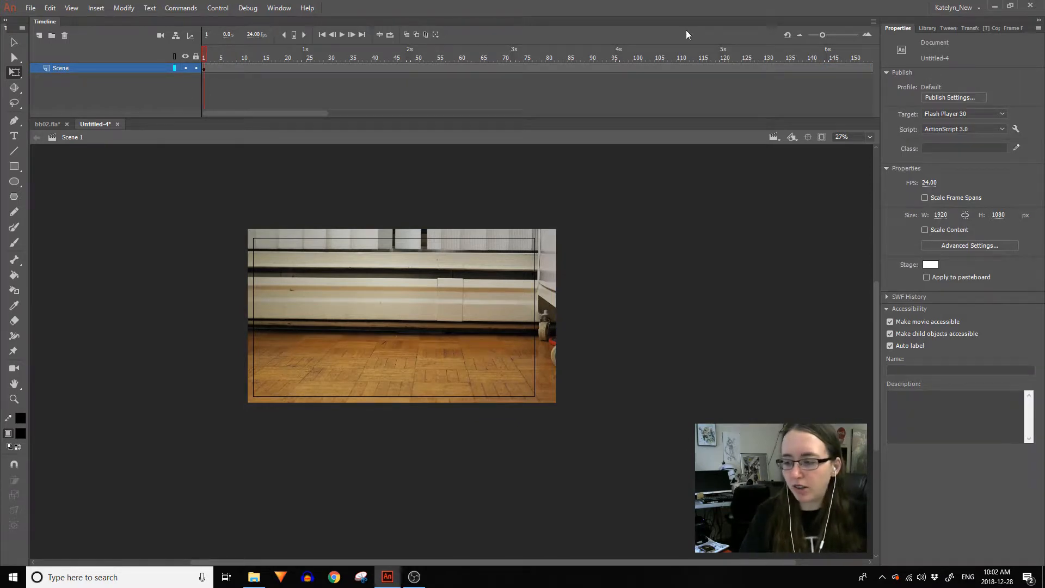
Inside the Scene symbol, extend the BG layer to frame 168 and return the playhead to frame 1.
left_click(356, 275)
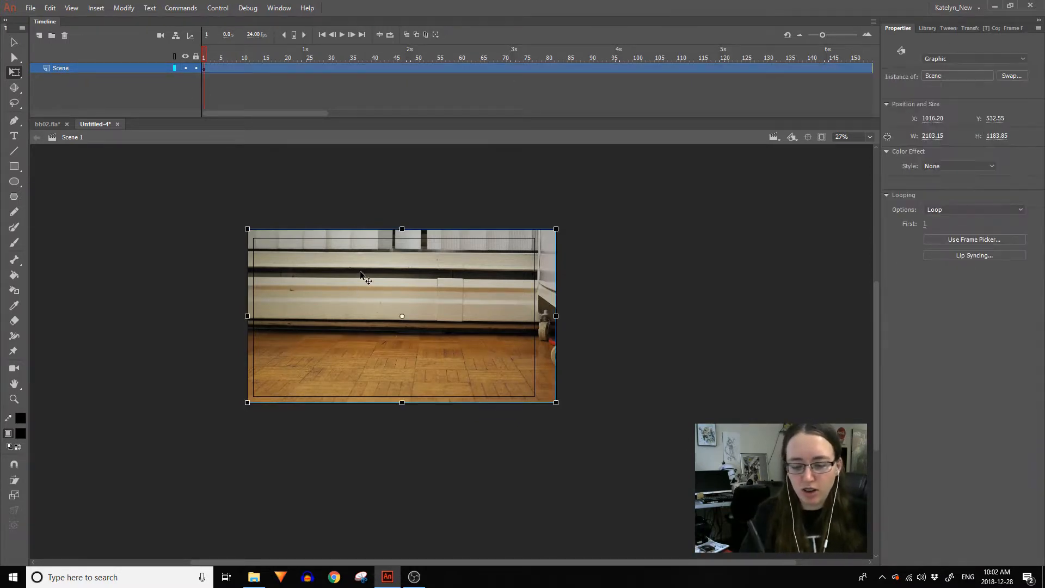
double_click(359, 272)
left_click_drag(848, 68, 788, 74)
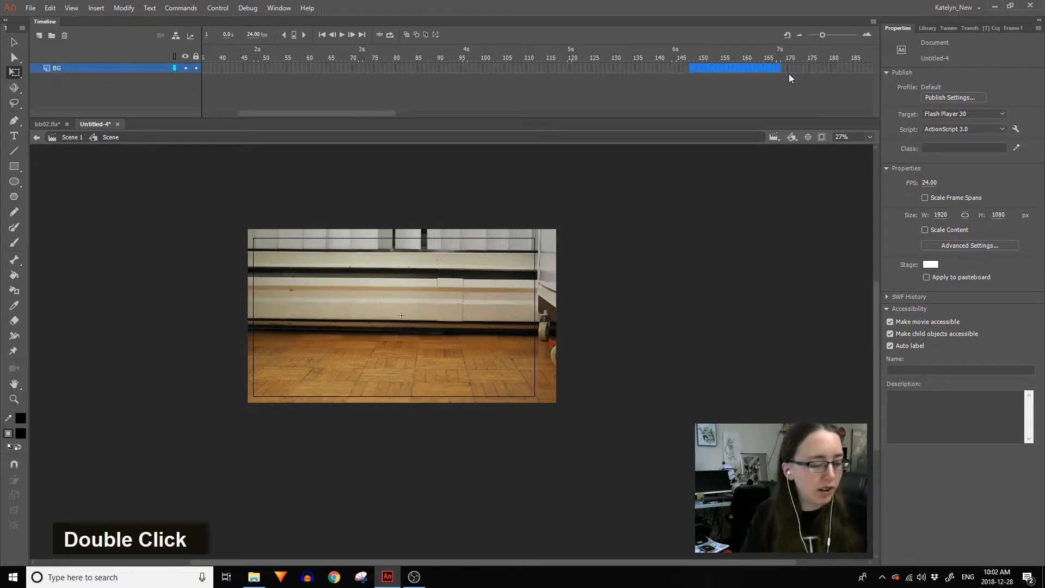
key("F5")
left_click_drag(403, 59, 1, 266)
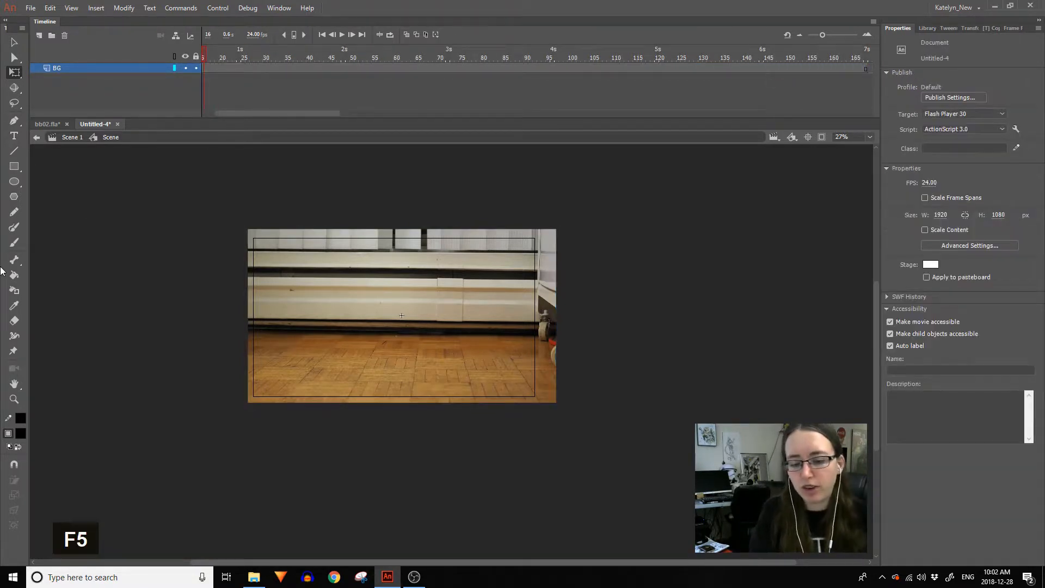
left_click_drag(206, 58, 208, 69)
Lock the BG layer and add a new layer above it named Referance.
left_click(196, 68)
left_click(38, 35)
left_click(88, 70)
double_click(88, 69)
key("shift+BackSpace")
type("Referance")
key("Return")
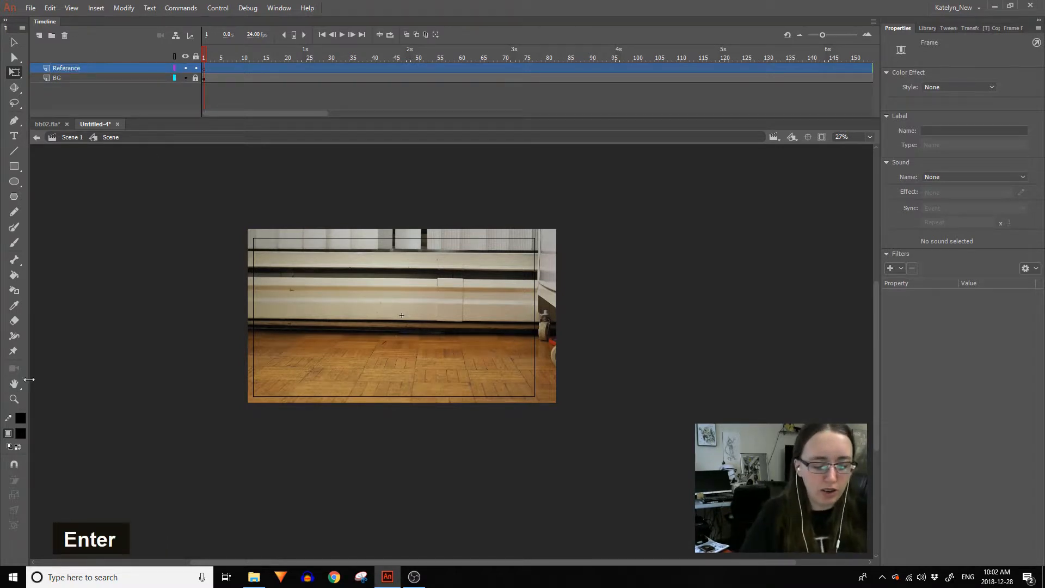
Draw a straight horizontal ground line across the wooden floor, starting just outside the photo, with the Line tool on the Referance layer.
key("z")
left_click_drag(257, 467, 564, 219)
key("space")
left_click_drag(672, 408, 720, 408)
left_click_drag(206, 501, 811, 204)
key("space")
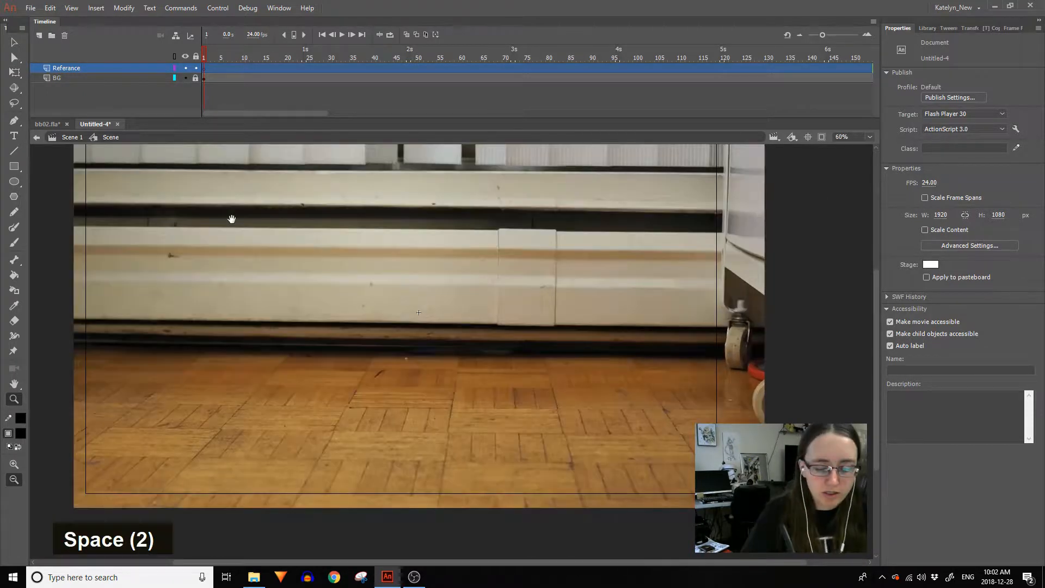
left_click_drag(219, 170, 240, 192)
left_click(15, 151)
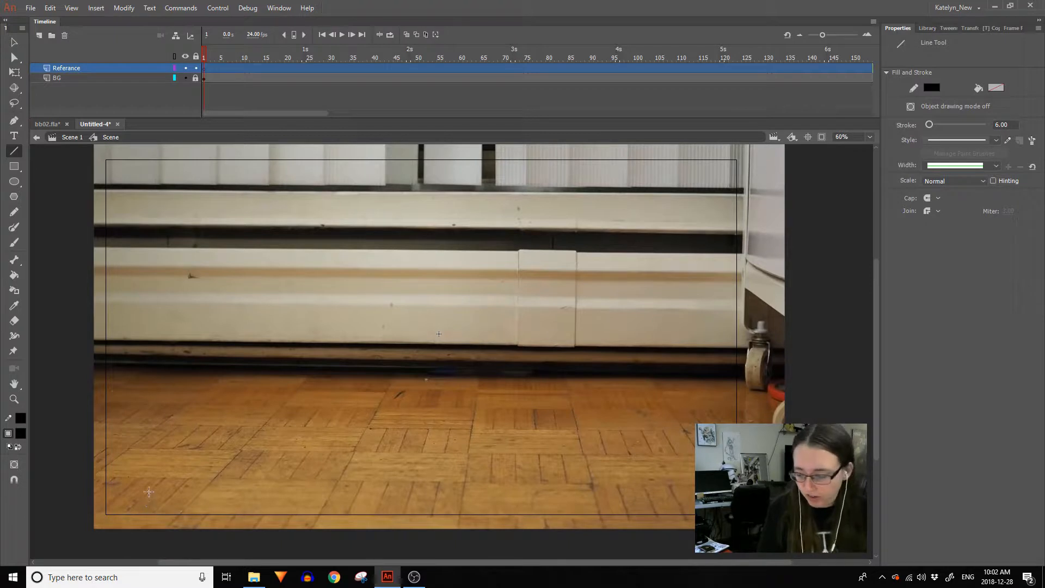
key("shift")
left_click_drag(192, 445, 668, 446)
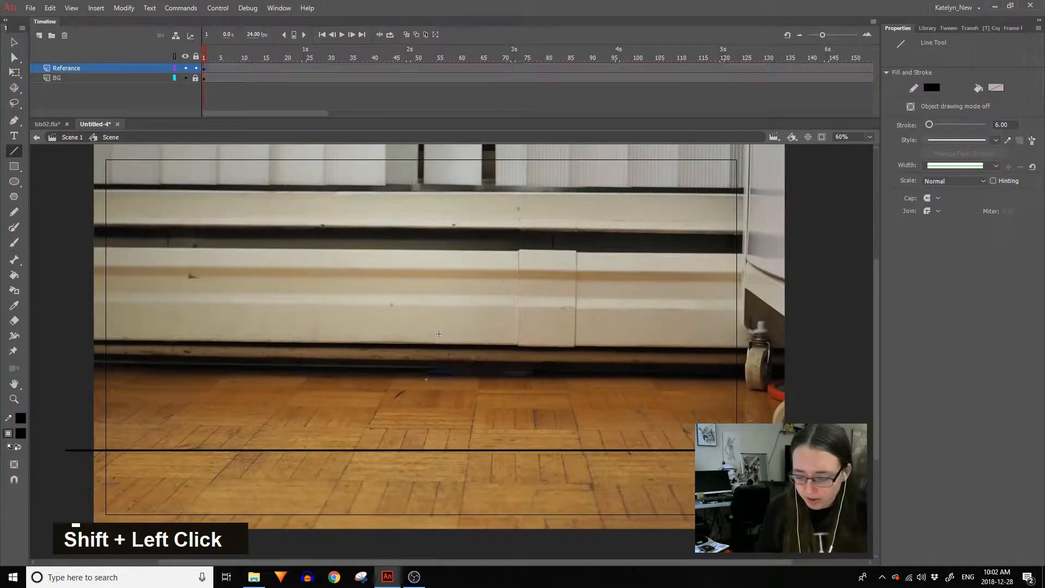
key("ctrl+z")
mouse_move(58, 444)
left_mouse_down()
mouse_move(569, 423)
mouse_move(708, 432)
left_mouse_up()
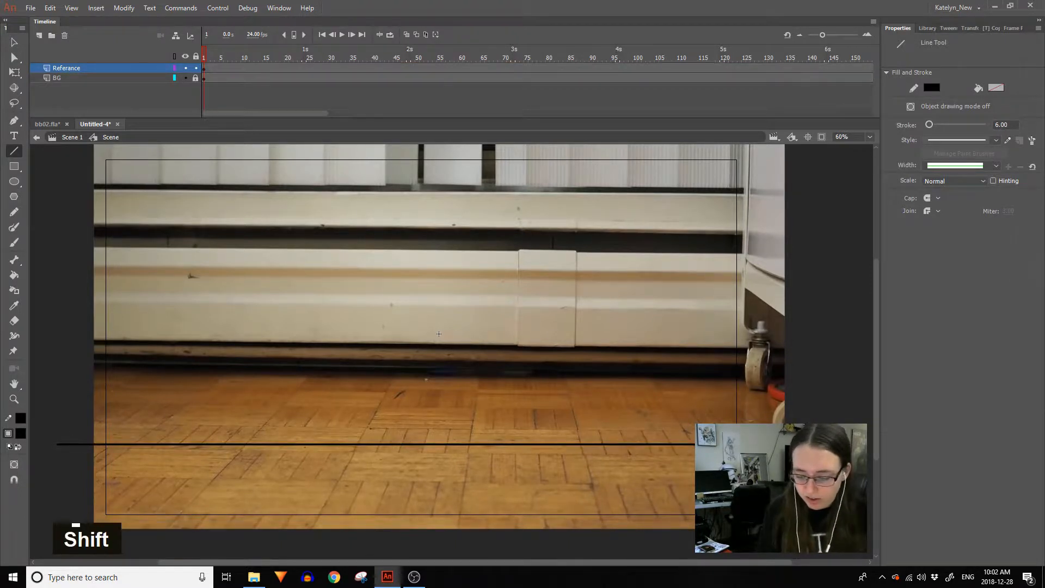
Show the Referance layer as outlines, lock it and convert it into a guide layer.
left_click(184, 68)
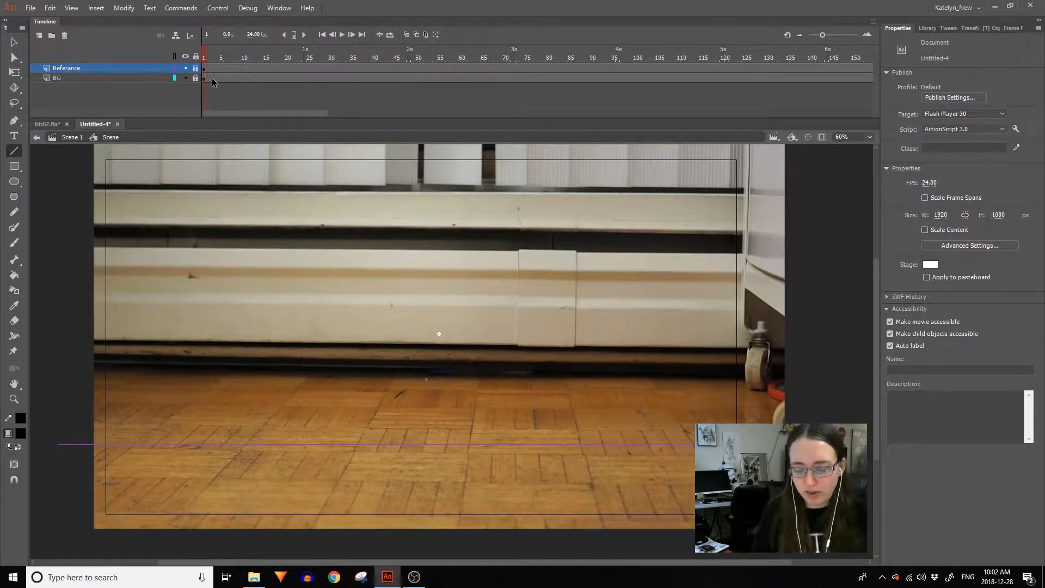
left_click(15, 72)
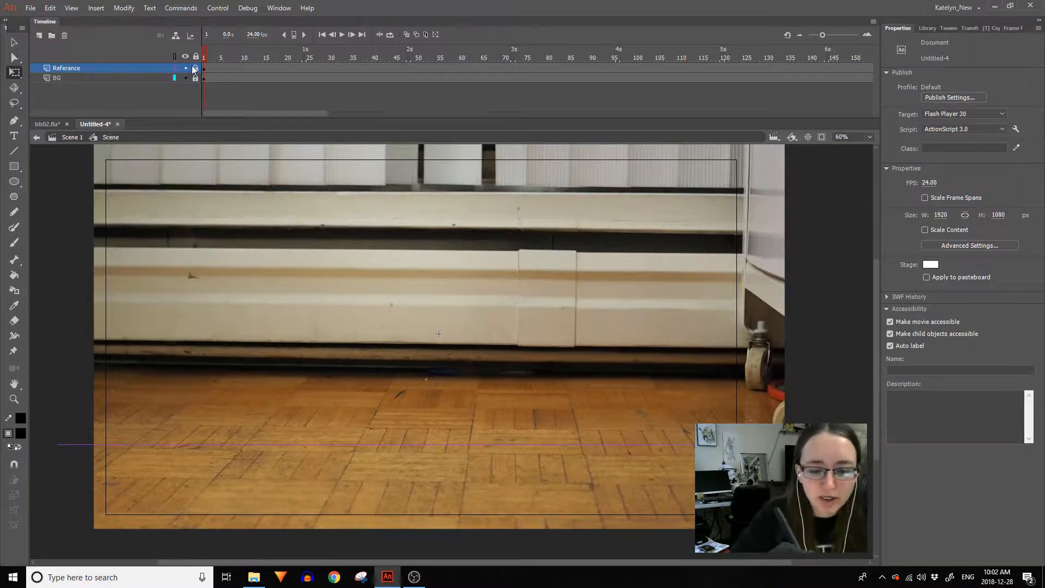
right_click(124, 68)
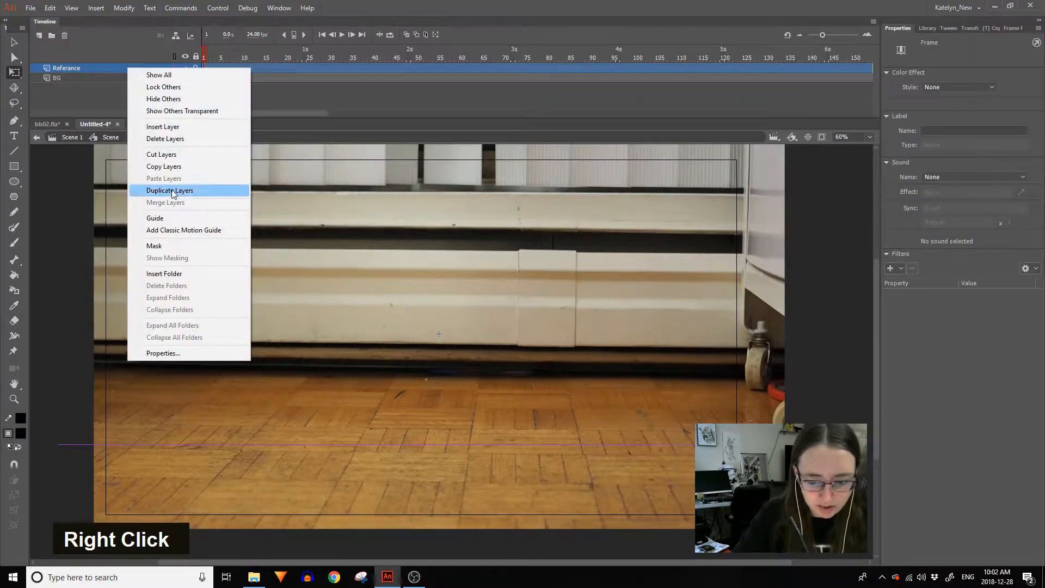
left_click(172, 217)
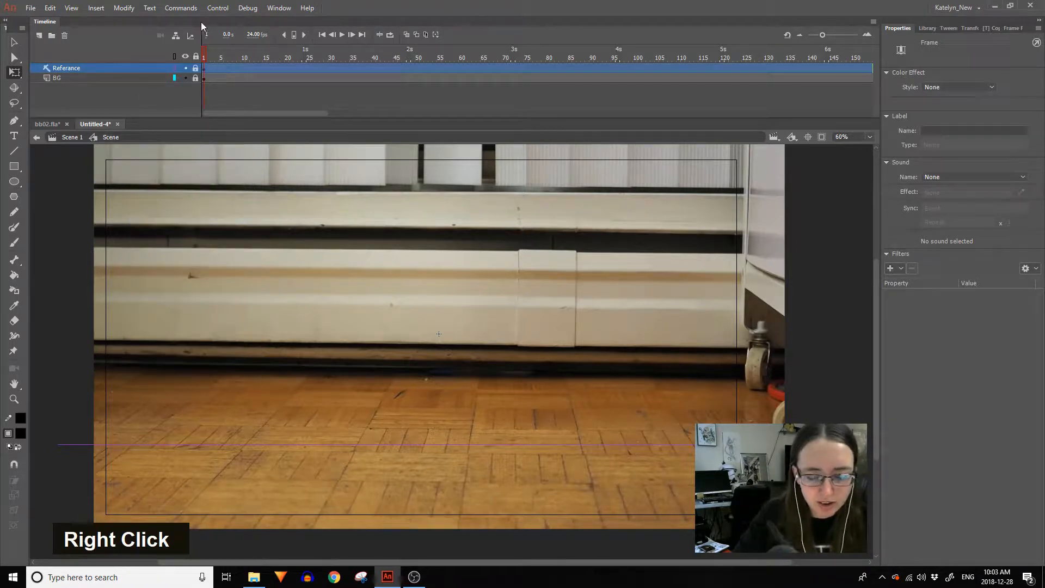
Add a new layer and brush-sketch a round ball off stage beside the baseboard and a squashed ball on the ground line.
left_click(39, 36)
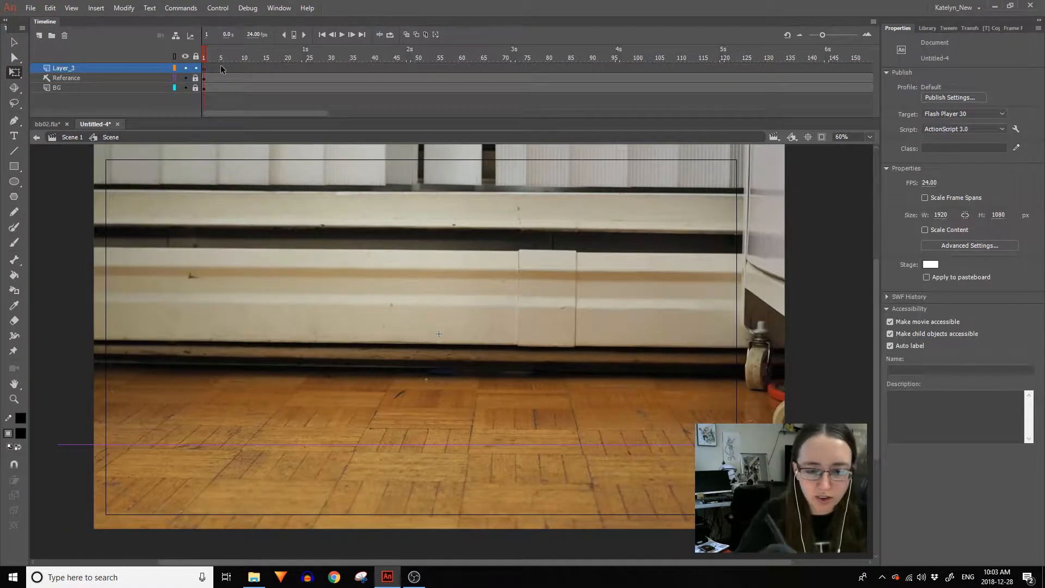
left_click(20, 243)
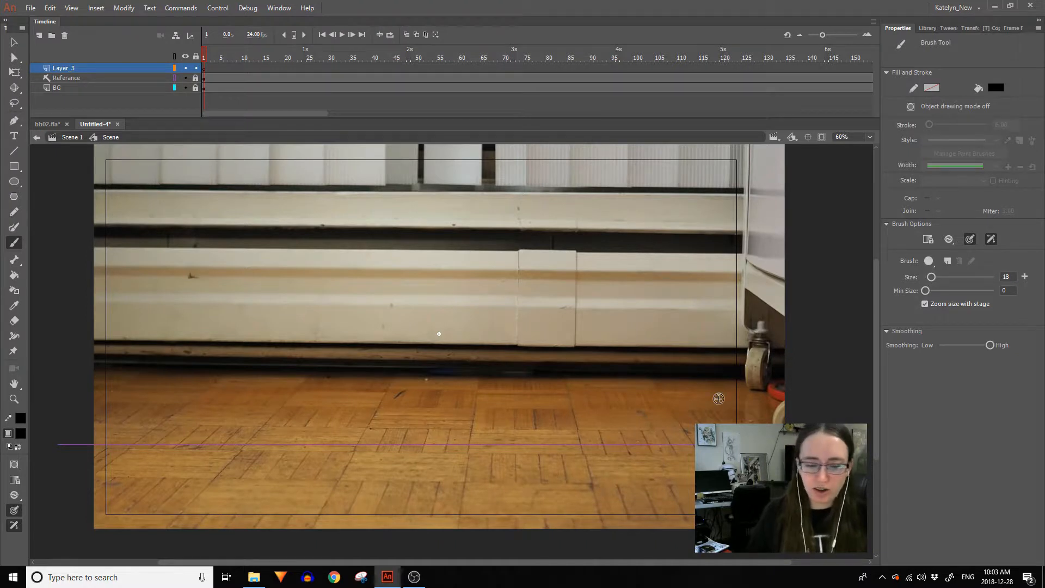
key("space")
left_click_drag(85, 239, 262, 222)
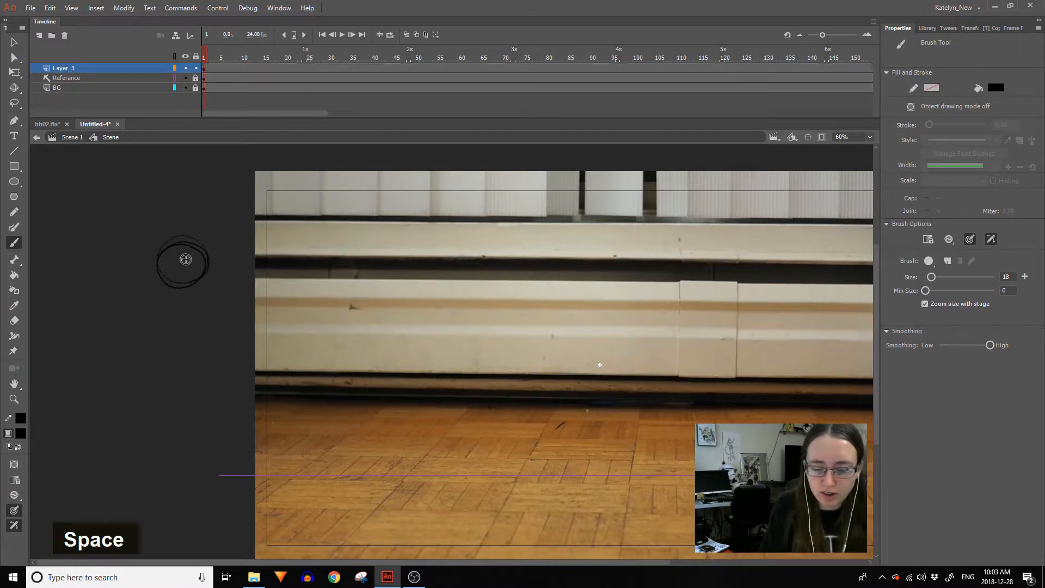
key("ctrl+z")
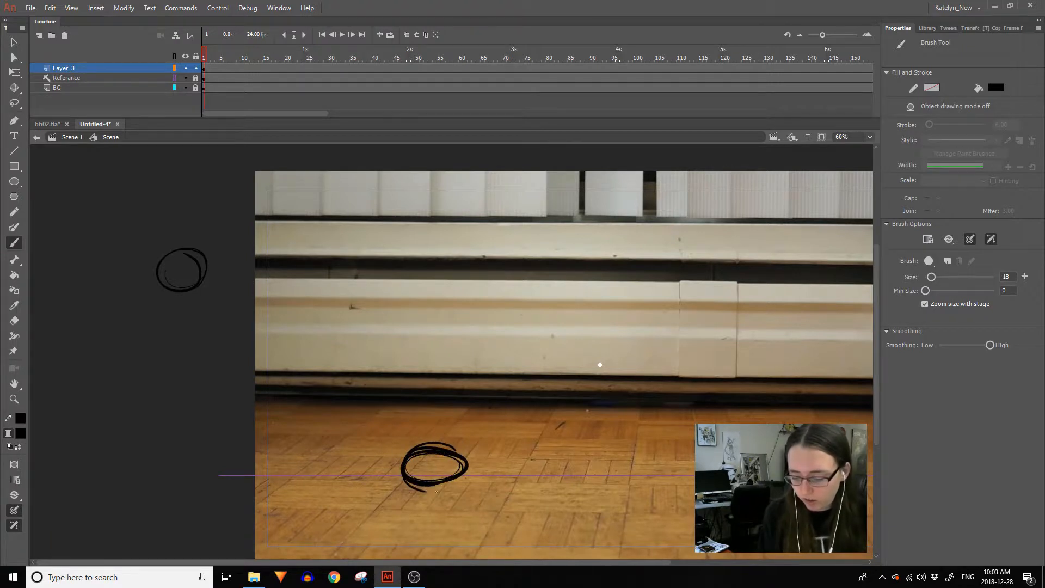
double_click(449, 482)
key("space")
mouse_move(449, 482)
left_mouse_down()
mouse_move(497, 431)
mouse_move(443, 436)
mouse_move(632, 448)
left_mouse_up()
Move the squashed floor ball slightly back toward the start and the round starting ball closer to the photo's edge.
left_click(447, 435, "ctrl")
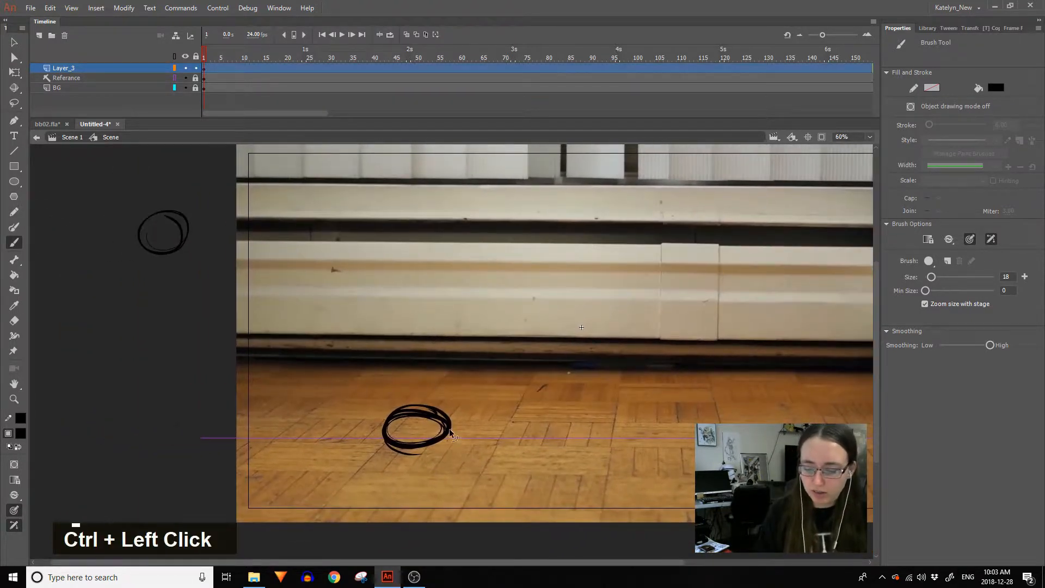
left_click_drag(449, 438, 424, 438)
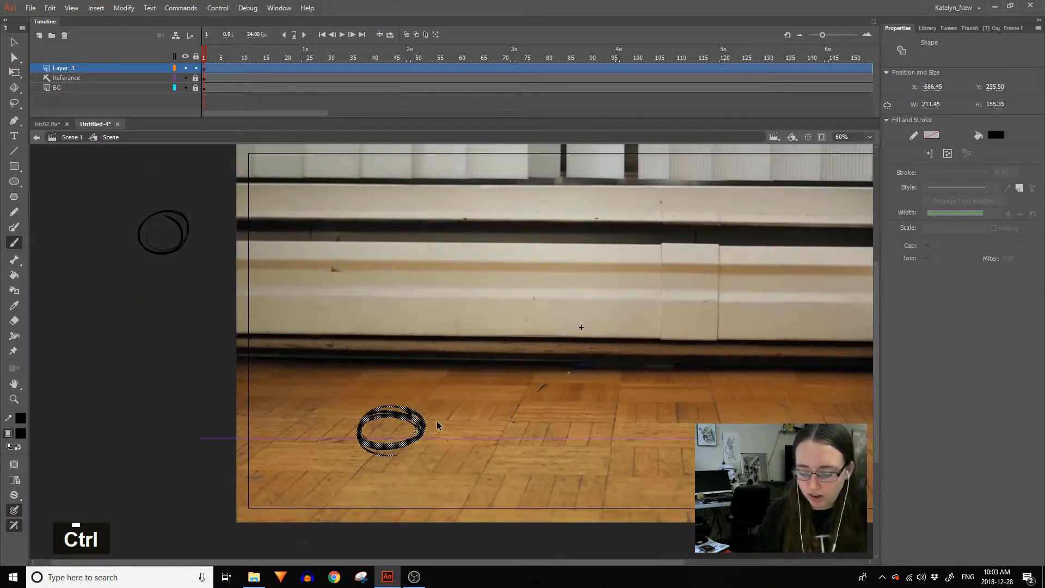
left_click(452, 375, "ctrl")
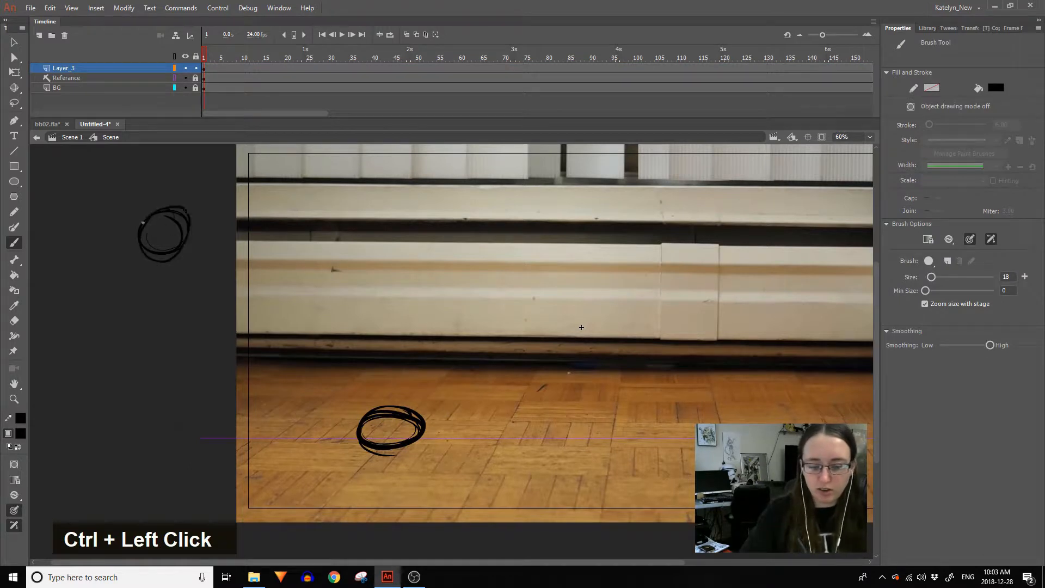
key("ctrl+z")
left_click(428, 417, "ctrl")
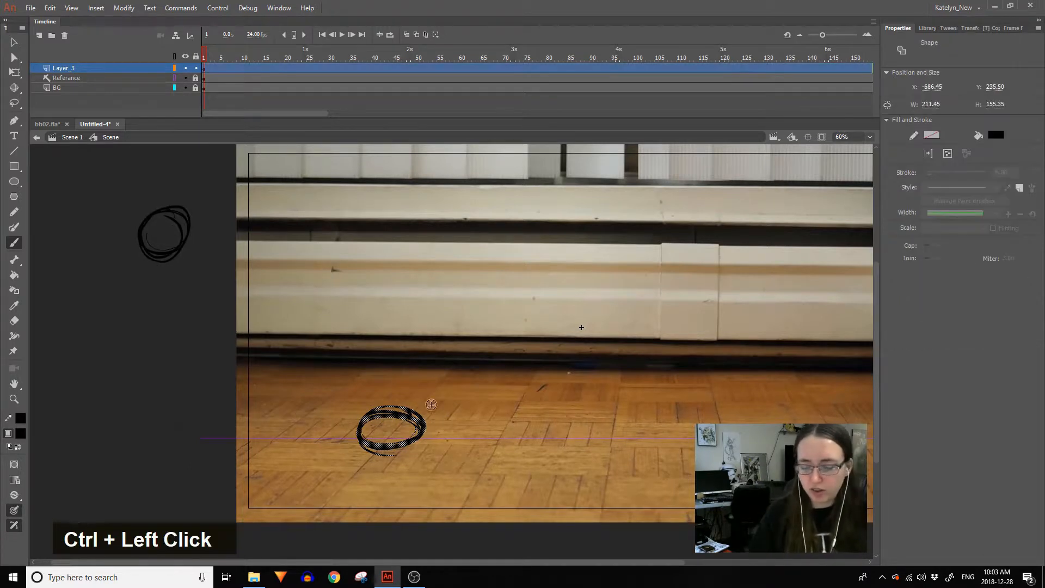
left_click(190, 216, "ctrl")
left_click_drag(189, 225, 218, 227)
left_click(212, 272, "ctrl")
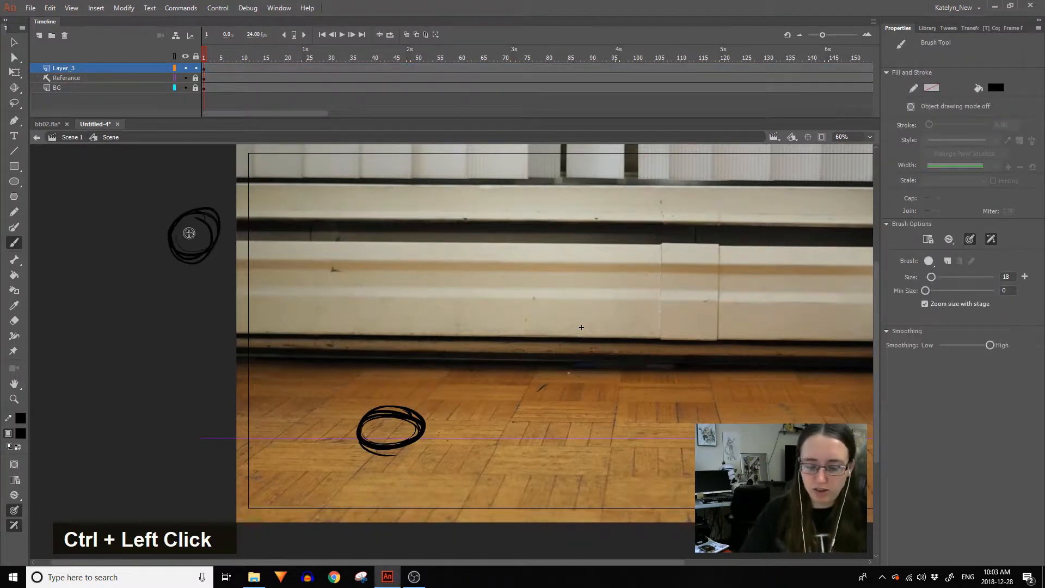
Brush-sketch a curved falling arc from the round starting ball down to the squashed ball on the floor.
key("ctrl+z")
left_click_drag(229, 246, 379, 383)
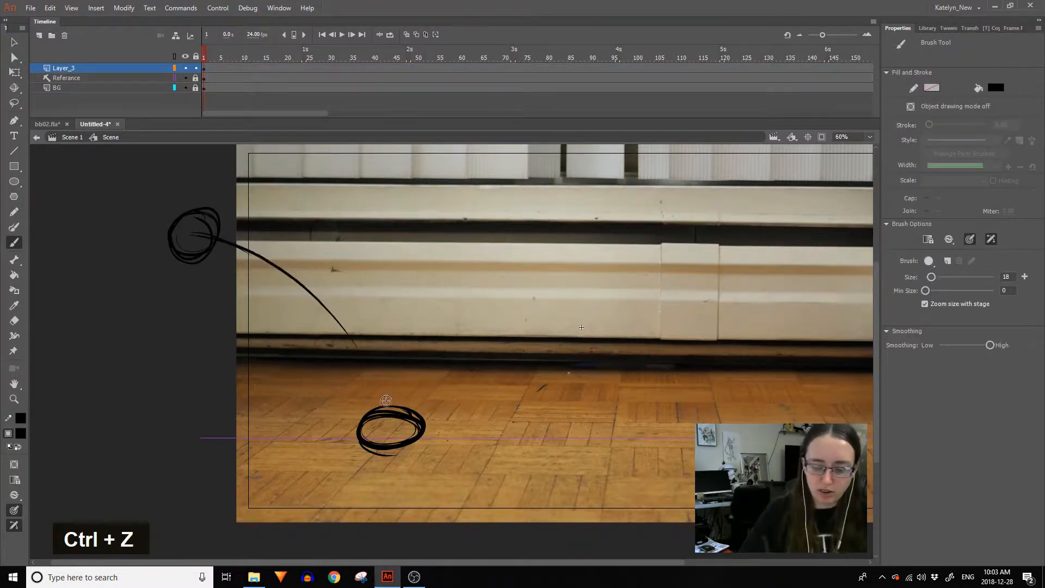
mouse_move(222, 242)
left_mouse_down()
mouse_move(361, 345)
mouse_move(396, 431)
left_mouse_up()
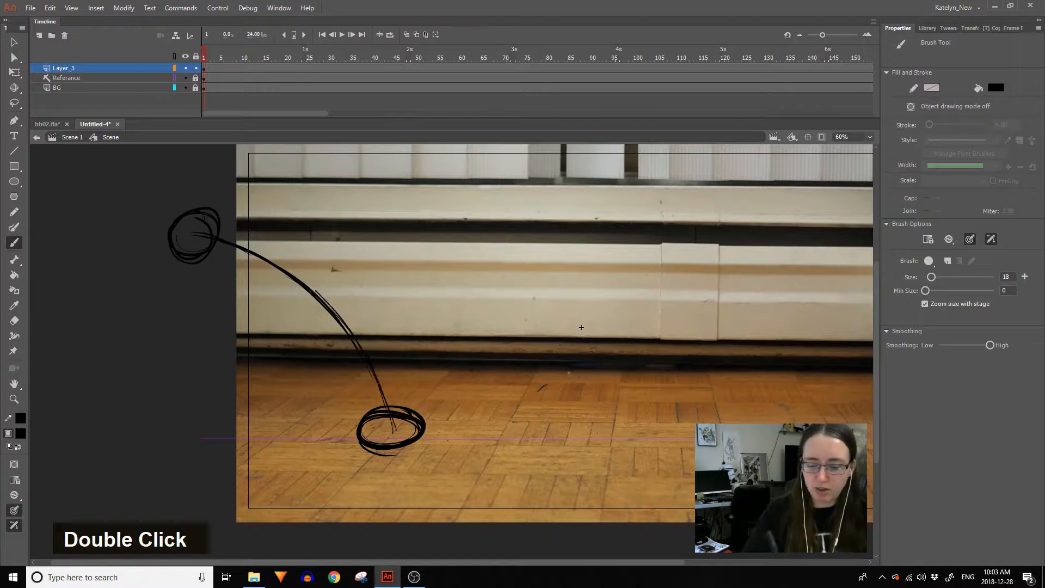
Duplicate the squashed floor ball in place and shift the copy horizontally along the ground line to X 6.55 for the second landing.
key("space")
left_click_drag(586, 480, 449, 465)
left_click(276, 409, "ctrl")
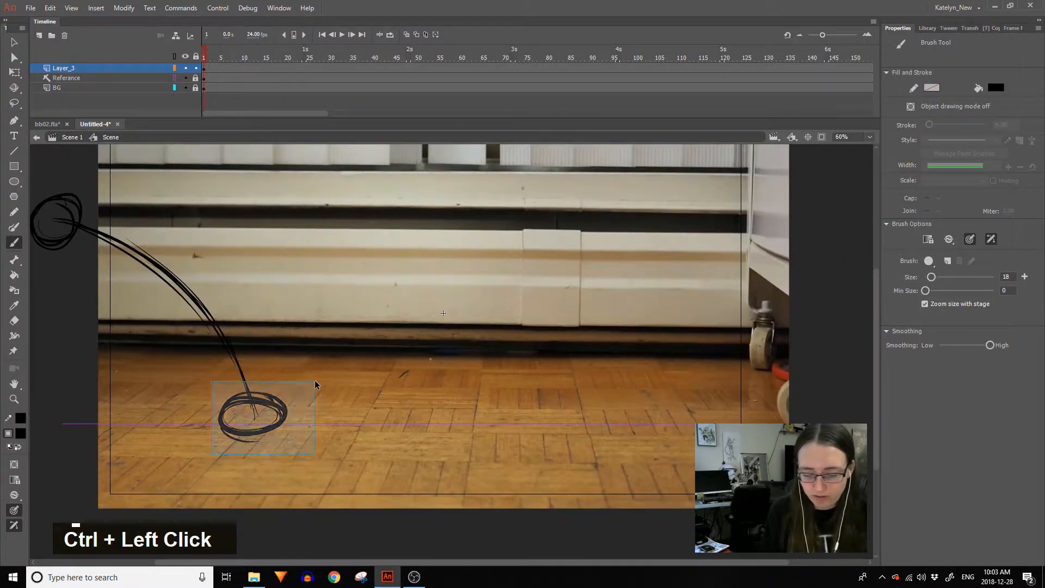
key("ctrl+shift+v")
key("shift+Right")
key("shift+Right")
key("shift+Insert")
key("shift+Right")
key("shift+Right")
key("shift+Right")
key("shift+Right")
key("shift+Right")
key("shift+Right")
key("shift+Right")
key("shift+Right")
key("shift+Right")
key("shift+Right")
key("shift+Right")
key("shift+Right")
key("shift+Right")
key("shift+Right")
key("shift+Right")
key("shift+Right")
key("shift+Right")
key("shift+Right")
key("shift+Right")
key("shift+Right")
key("shift+Right")
key("shift+Right")
key("shift+Right")
key("space")
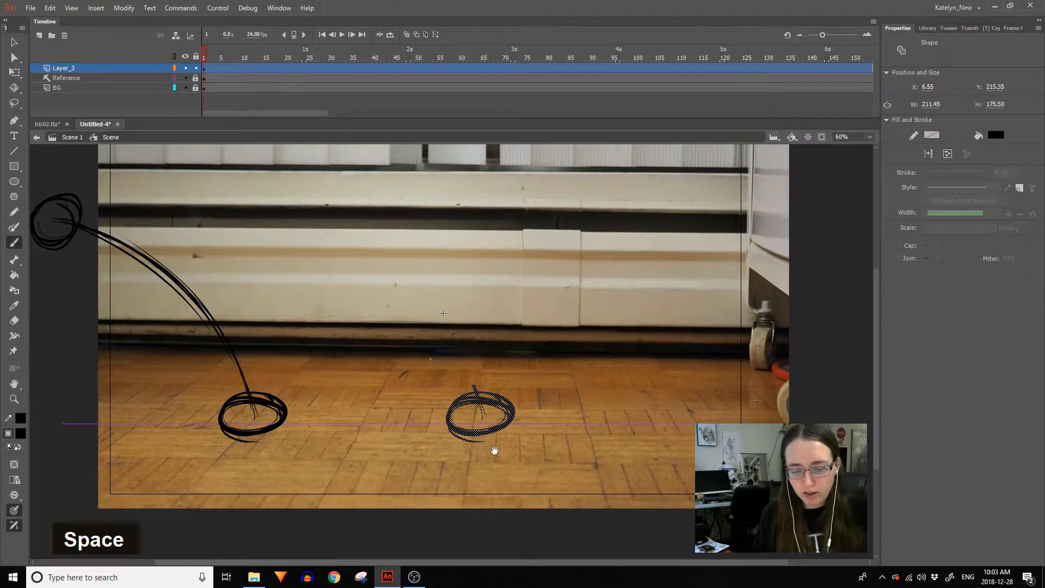
left_click_drag(494, 450, 613, 423)
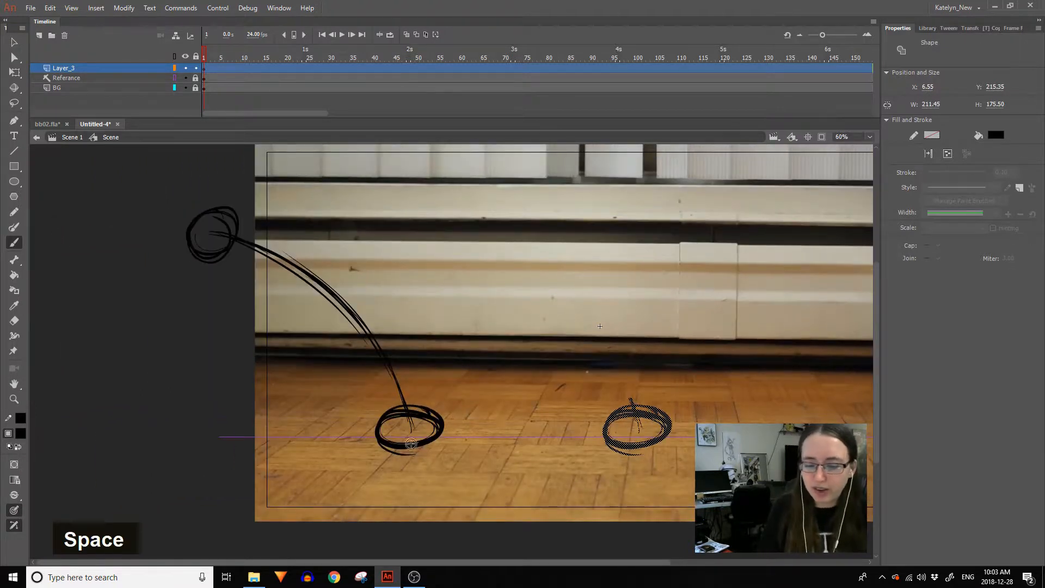
Add another brush stroke along the first falling arc between the floor ball and the starting ball.
mouse_move(406, 398)
left_mouse_down()
mouse_move(230, 253)
mouse_move(153, 273)
left_mouse_up()
key("space")
left_click_drag(322, 270, 410, 250)
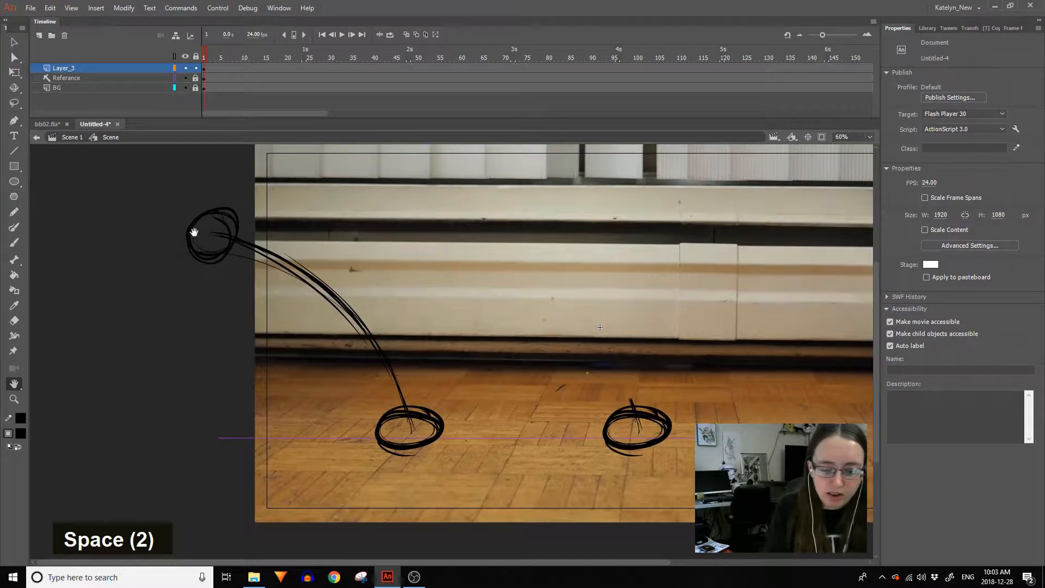
Brush-sketch a curved arc from the round starting ball down toward ground level, outside the photo.
key("b")
left_click_drag(188, 236, 39, 359)
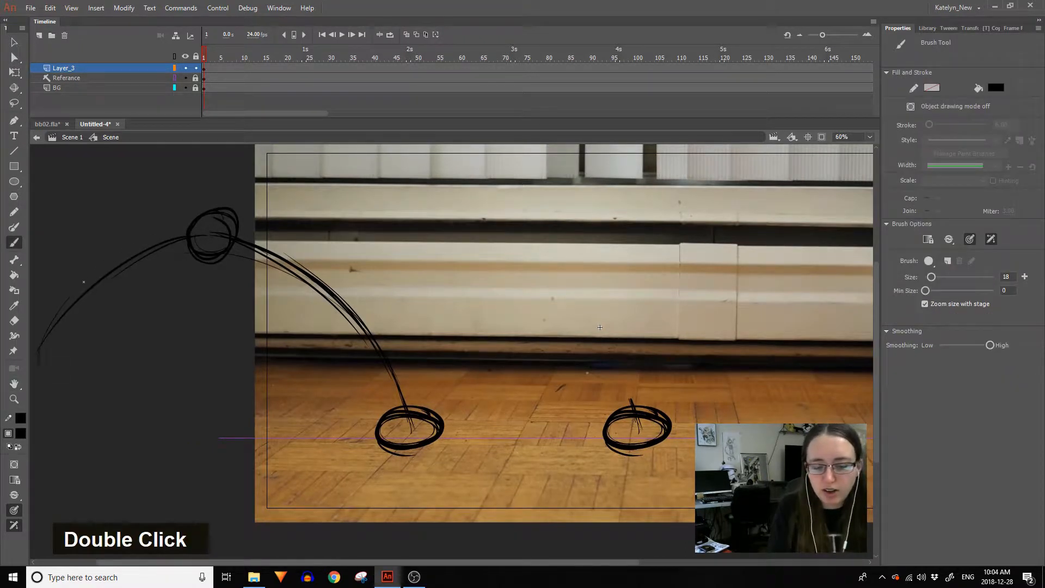
left_click_drag(229, 238, 72, 309)
Brush a ground line from the first squashed ball out past the photo's edge and continue the new arc down to meet it.
key("space")
left_click_drag(152, 422, 244, 380)
left_click_drag(488, 398, 58, 398)
double_click(143, 288)
left_click_drag(137, 298, 115, 414)
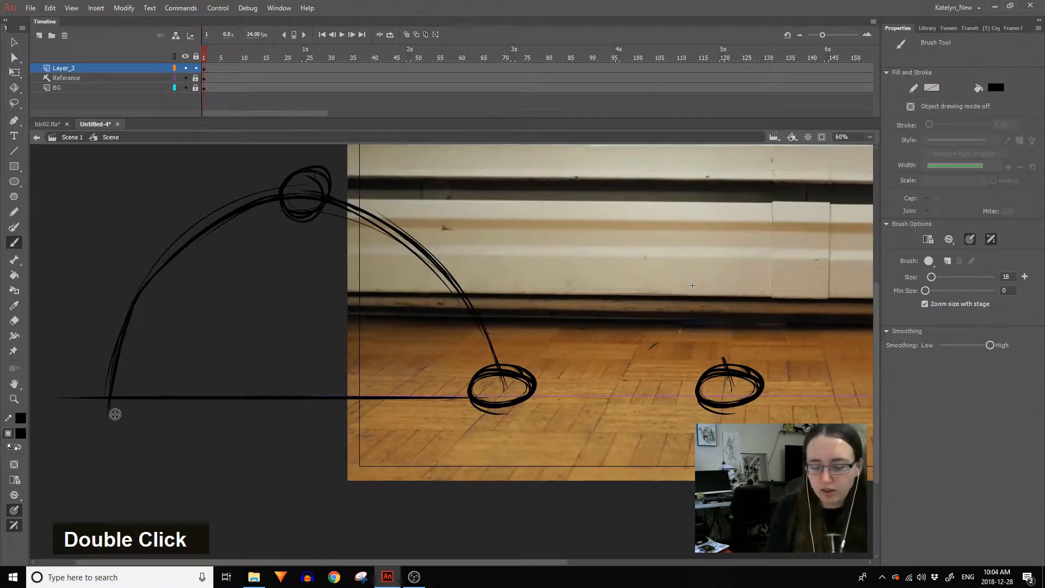
left_click_drag(503, 397, 185, 405)
left_click_drag(481, 400, 68, 401)
key("shift+space")
mouse_move(565, 462)
left_mouse_down()
mouse_move(460, 460)
mouse_move(572, 465)
left_mouse_up()
left_click(809, 137)
Select the complete first bounce sketch with its ground line and place a copy further along the floor.
key("space")
left_click_drag(656, 375, 877, 360)
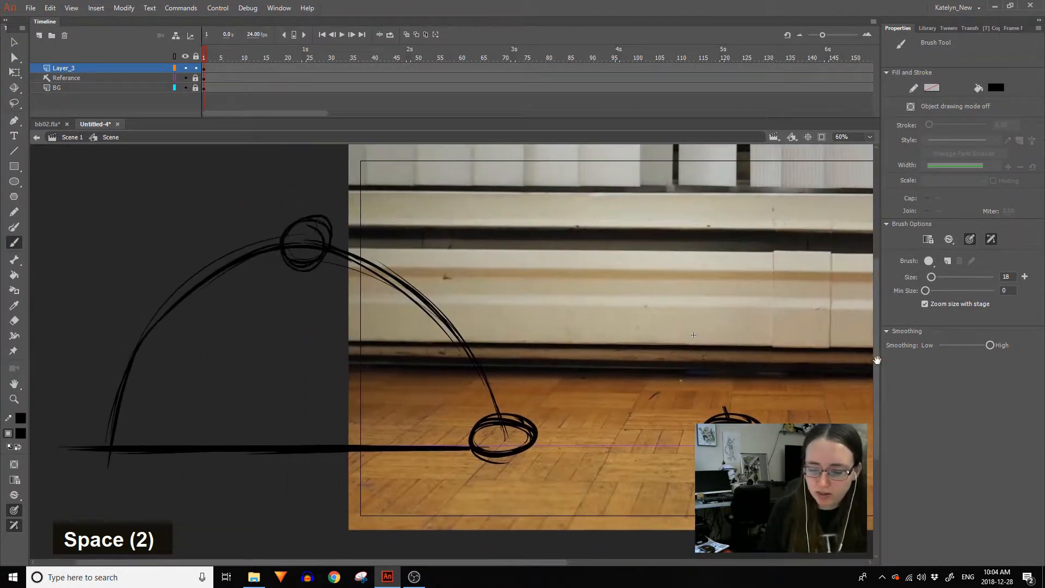
key("v")
left_click_drag(44, 200, 575, 534)
left_click_drag(479, 451, 871, 455)
key("space")
left_click_drag(679, 485, 384, 478)
Scale the copied bounce down to 1162.60 wide by 626.90 high and group it.
left_click(14, 76)
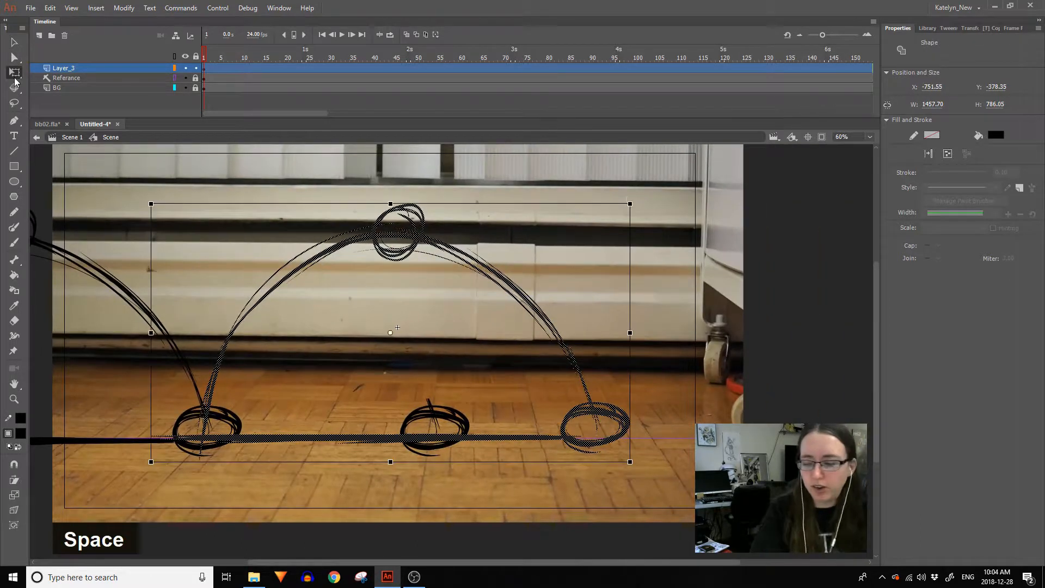
left_click_drag(630, 204, 581, 229)
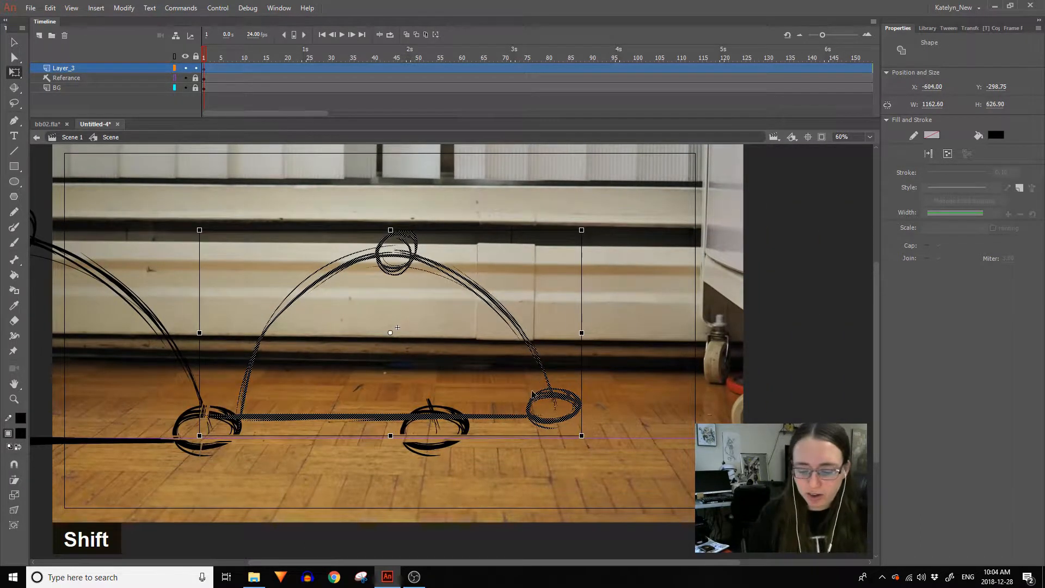
mouse_move(506, 389)
left_mouse_down()
mouse_move(463, 395)
mouse_move(543, 394)
left_mouse_up()
key("ctrl+z")
key("ctrl+g")
Move the second bounce group to X -718.30, Y -237.45 so it starts from the first squashed ball on the ground line.
key("space")
left_click_drag(340, 312, 482, 304)
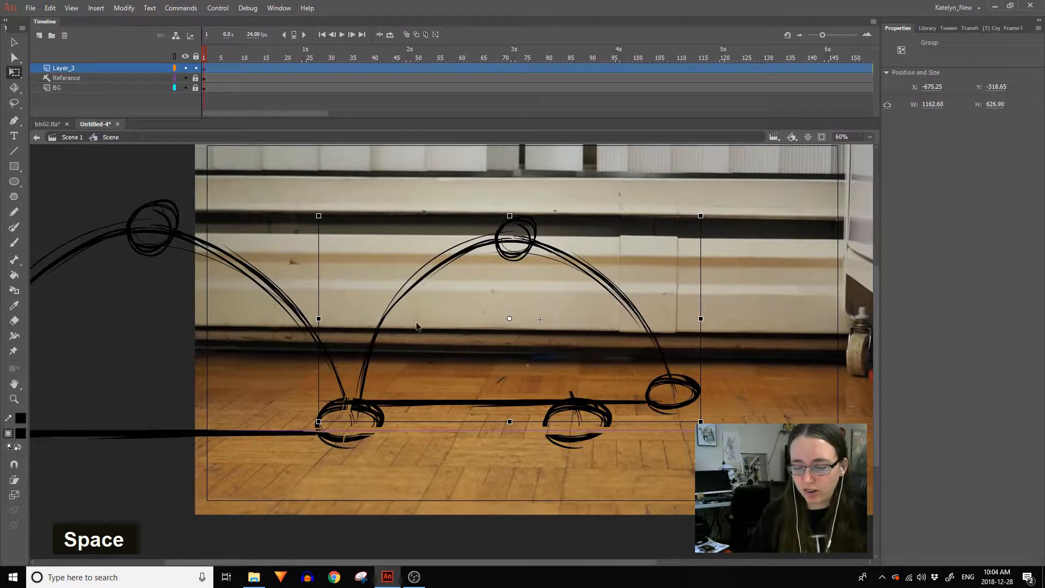
left_click_drag(680, 397, 664, 410)
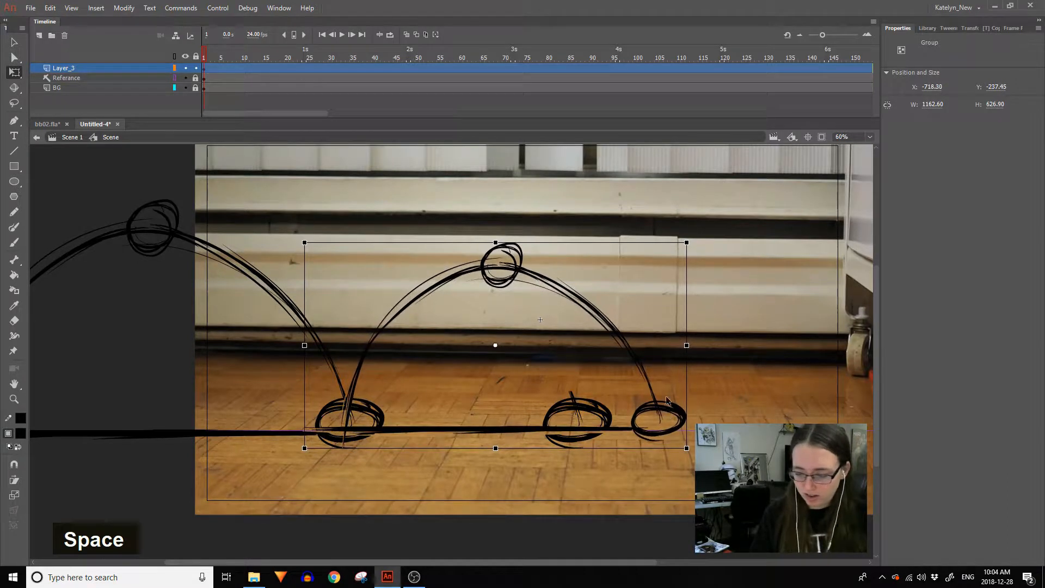
key("space")
left_click_drag(760, 378, 833, 391)
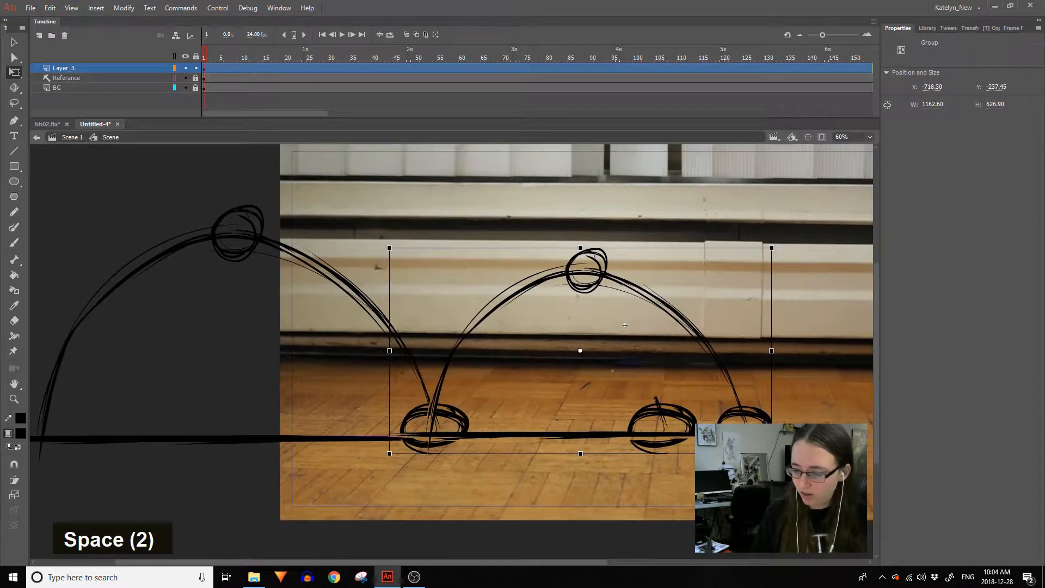
Place a copy of the second bounce group further along the floor for the third bounce.
key("space")
left_click_drag(447, 443, 198, 426)
left_click_drag(481, 393, 793, 384)
Scale the third bounce group down to 953.85 by 514.30 and position it at the second bounce's landing ball.
key("space")
left_click_drag(641, 442, 543, 460)
left_click_drag(737, 237, 712, 250)
mouse_move(676, 394)
left_mouse_down()
mouse_move(673, 405)
mouse_move(659, 403)
left_mouse_up()
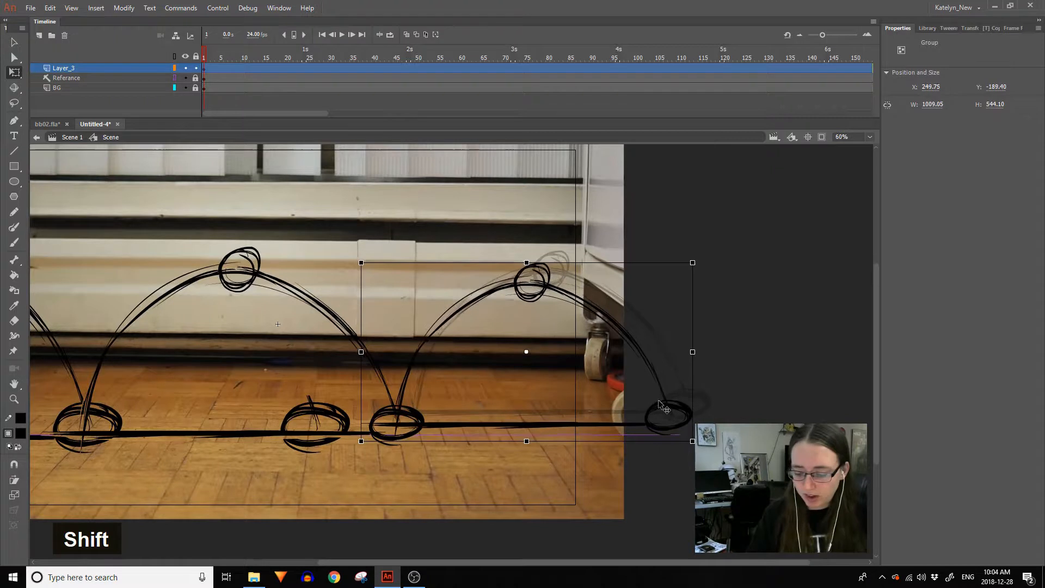
left_click_drag(693, 260, 691, 268)
key("space")
left_click_drag(700, 352, 738, 341)
left_click_drag(705, 391, 698, 393)
Skew the third bounce group slightly and lower it to Y -130.60 so its base follows the ground line.
key("space")
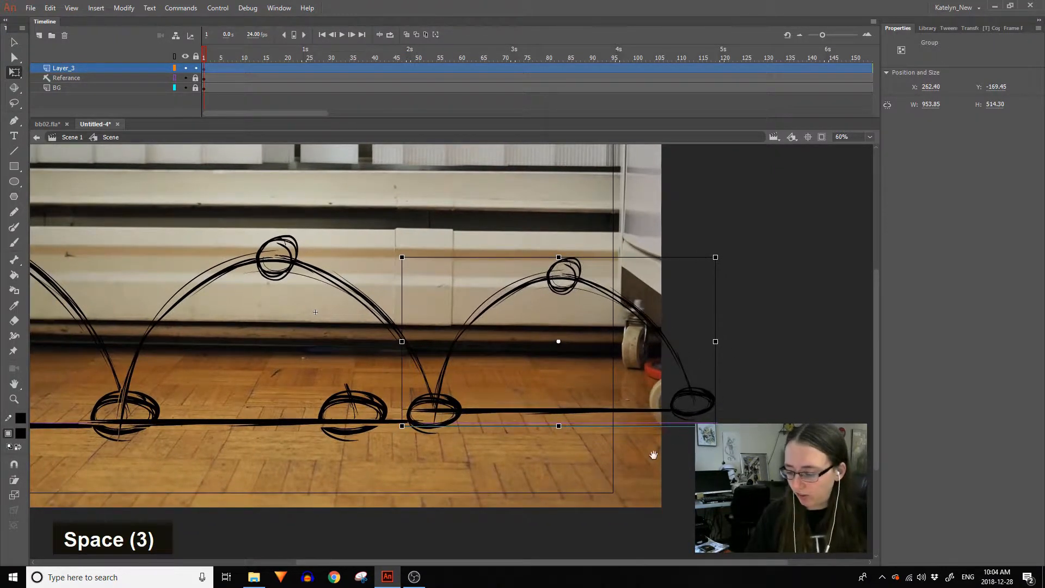
left_click_drag(653, 455, 906, 461)
left_click_drag(562, 482, 345, 487)
left_click_drag(742, 305, 742, 310)
left_click_drag(696, 349, 695, 359)
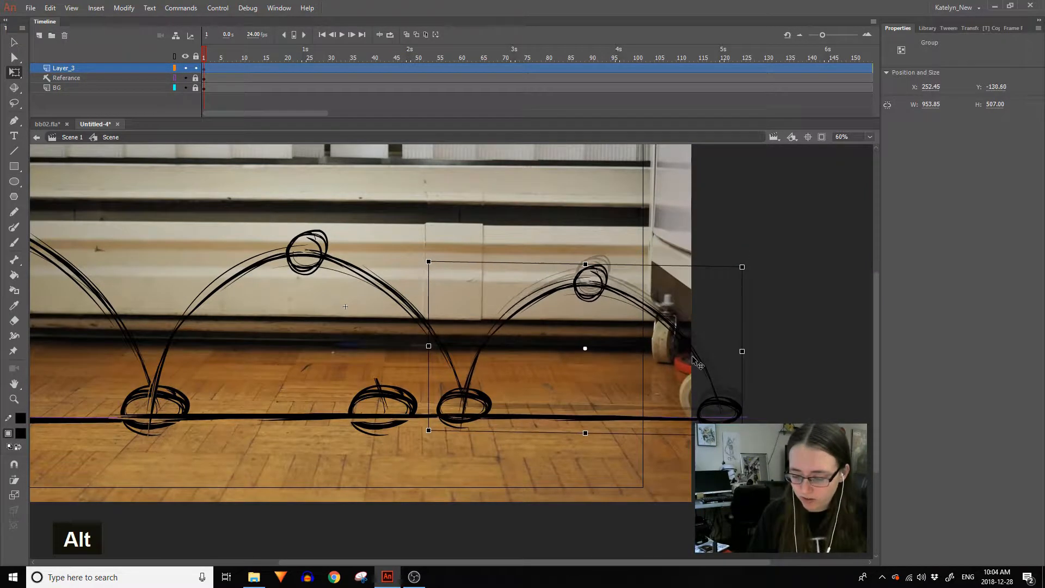
Place a copy of the third bounce group beyond the photo's far edge for the fourth bounce.
key("space")
left_click_drag(468, 437, 336, 435)
left_click_drag(536, 313, 799, 293)
Scale the fourth bounce group down to 716.30 by 380.75 and place it at X 1065.25, Y -13.65.
key("space")
left_click_drag(747, 229, 655, 260)
left_click_drag(777, 263, 739, 283, "shift")
left_click_drag(687, 333, 658, 353)
key("space")
left_click_drag(631, 472, 926, 446)
left_click_drag(412, 471, 506, 478)
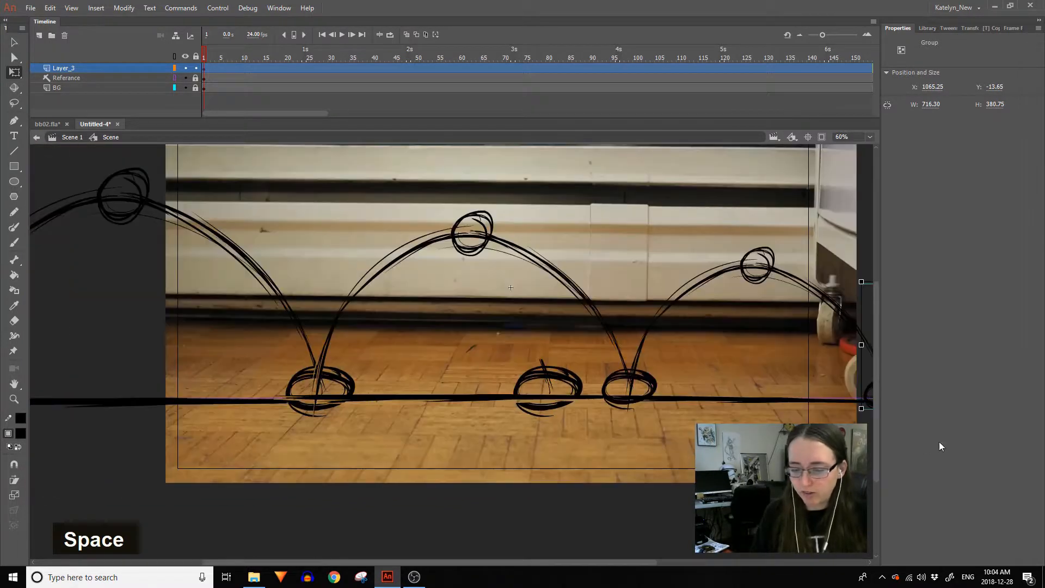
Select everything on Layer_3 and scale the whole bounce path down to 2821.60 wide by 597.15 high.
left_click_drag(350, 399, 524, 378)
left_click(112, 69)
key("space")
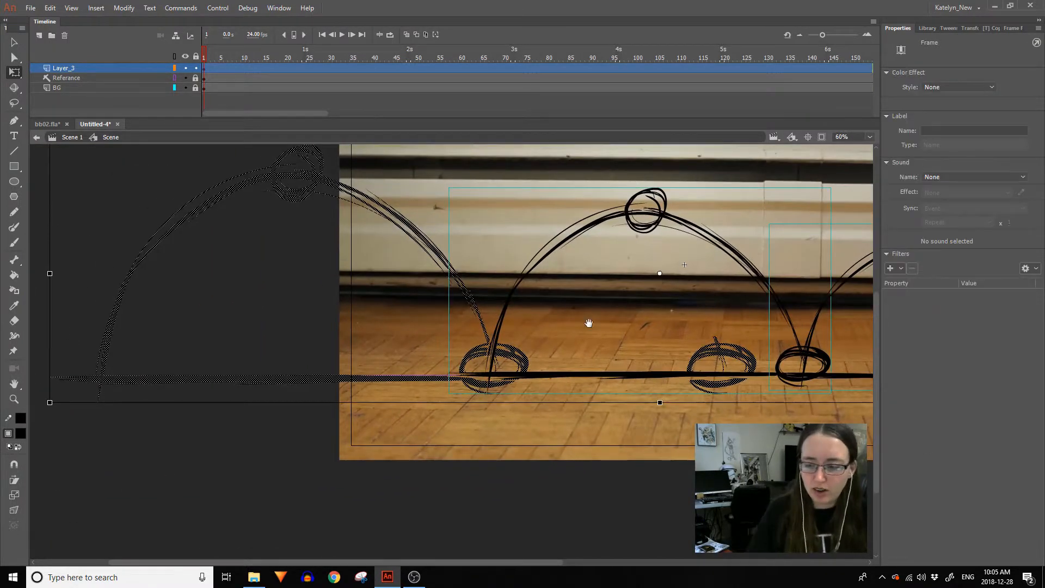
left_click_drag(673, 335, 256, 437)
left_click_drag(850, 248, 817, 278)
key("shift+space")
left_click_drag(751, 391, 820, 340)
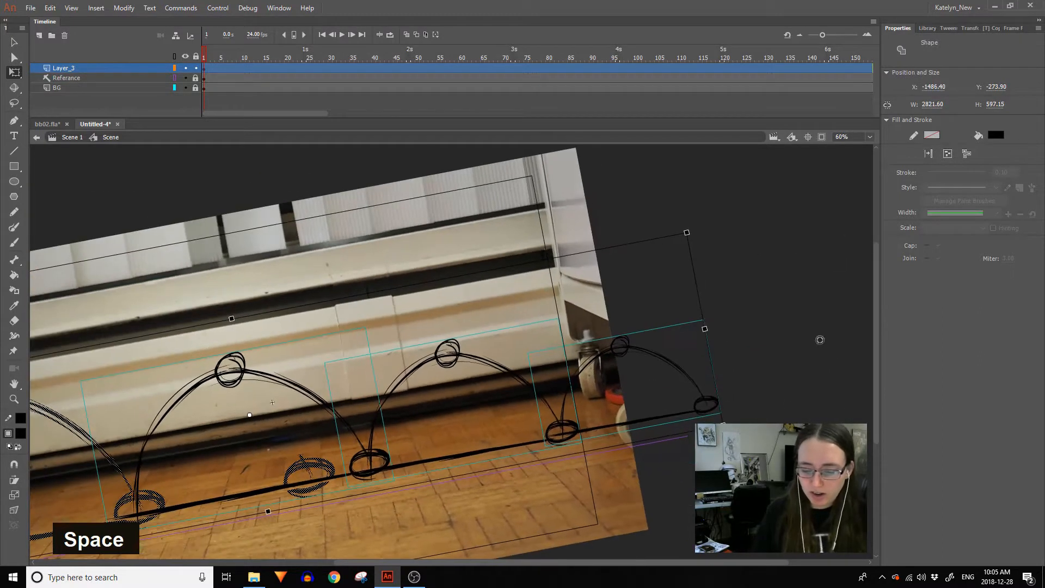
left_click(808, 137)
Align the whole bounce path with the ground guide line and enlarge it to 2927.65 by 619.60.
key("space")
left_click_drag(503, 428, 645, 407)
left_click_drag(772, 417, 772, 418)
mouse_move(477, 407)
left_mouse_down()
mouse_move(413, 430)
mouse_move(441, 427)
mouse_move(407, 446)
left_mouse_up()
key("space")
mouse_move(475, 490)
left_mouse_down()
mouse_move(262, 478)
mouse_move(366, 463)
left_mouse_up()
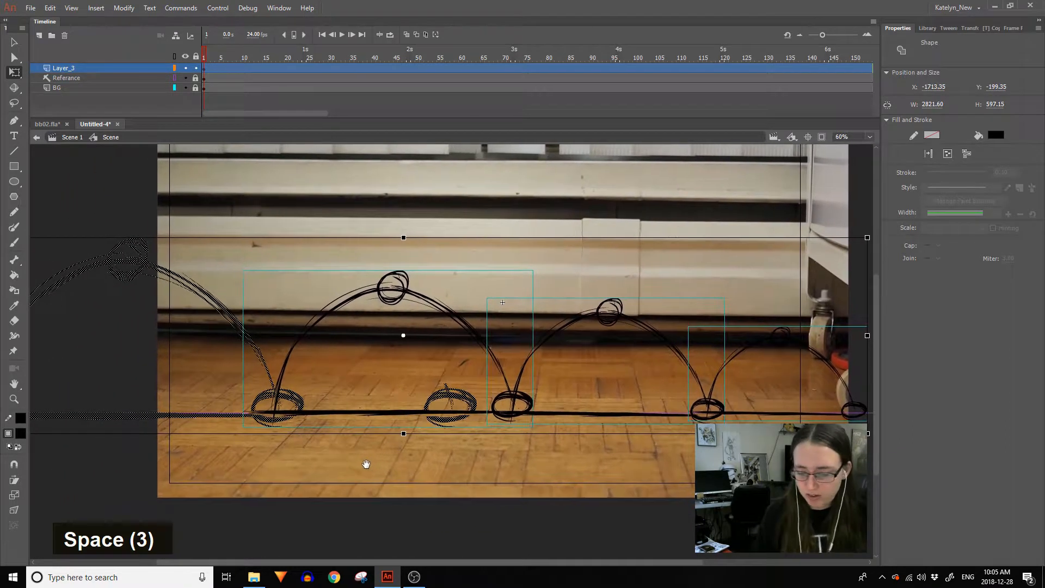
left_click_drag(866, 237, 879, 224)
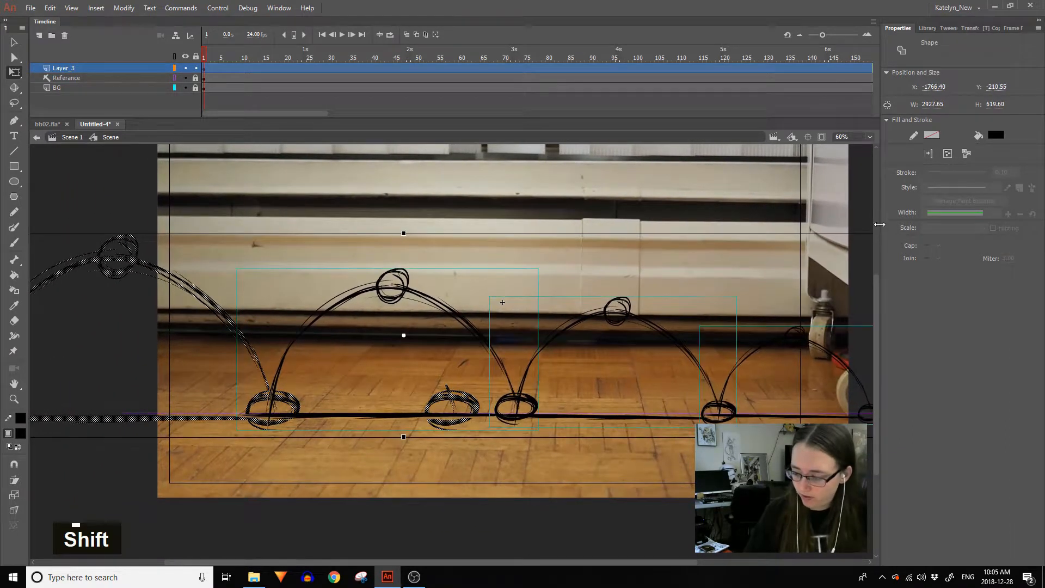
left_click_drag(828, 355, 832, 354)
Select only the first bounce drawing, enlarge it to 1271.60 by 685.65, and shift it back onto the second bounce's start.
key("space")
left_click_drag(615, 445, 817, 456)
left_click(256, 396)
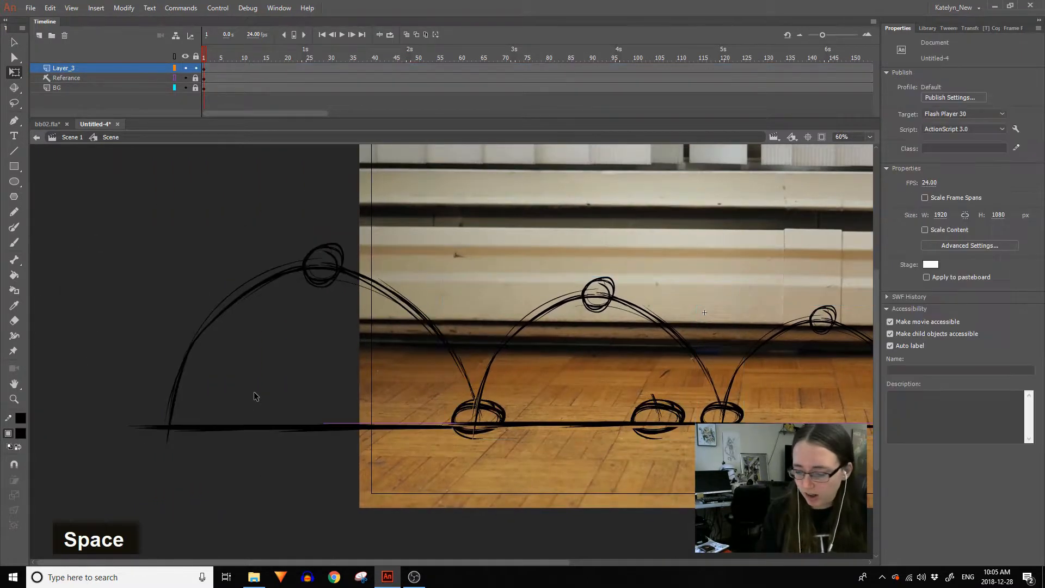
left_click(488, 416, "ctrl+shift")
left_click(99, 492, "shift")
left_click_drag(99, 489, 525, 198)
left_click(585, 307, "ctrl+shift")
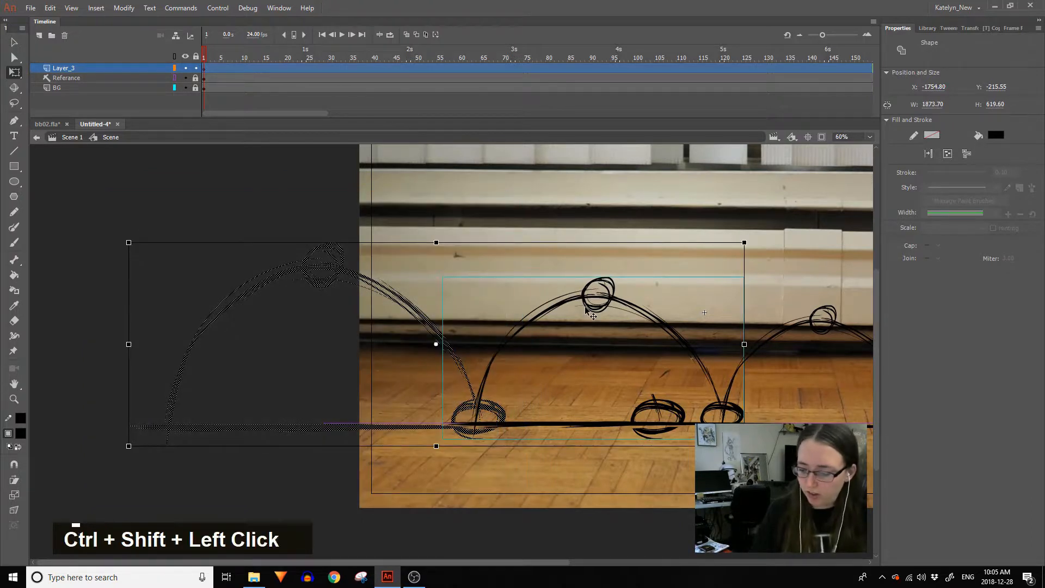
left_click(654, 303, "ctrl+shift")
left_click_drag(506, 242, 526, 188)
left_click_drag(430, 314, 403, 309)
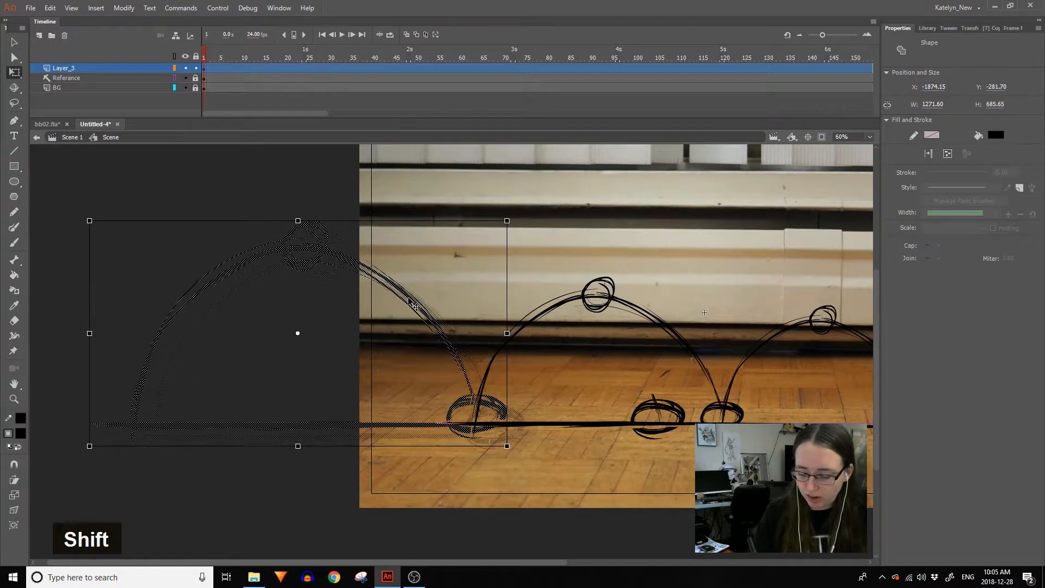
Enlarge the first bounce further to 1357.85 wide by 778.60 high, keeping its landing ball on the second bounce's start.
left_click_drag(498, 224, 508, 220)
key("space")
left_click_drag(560, 262, 532, 316)
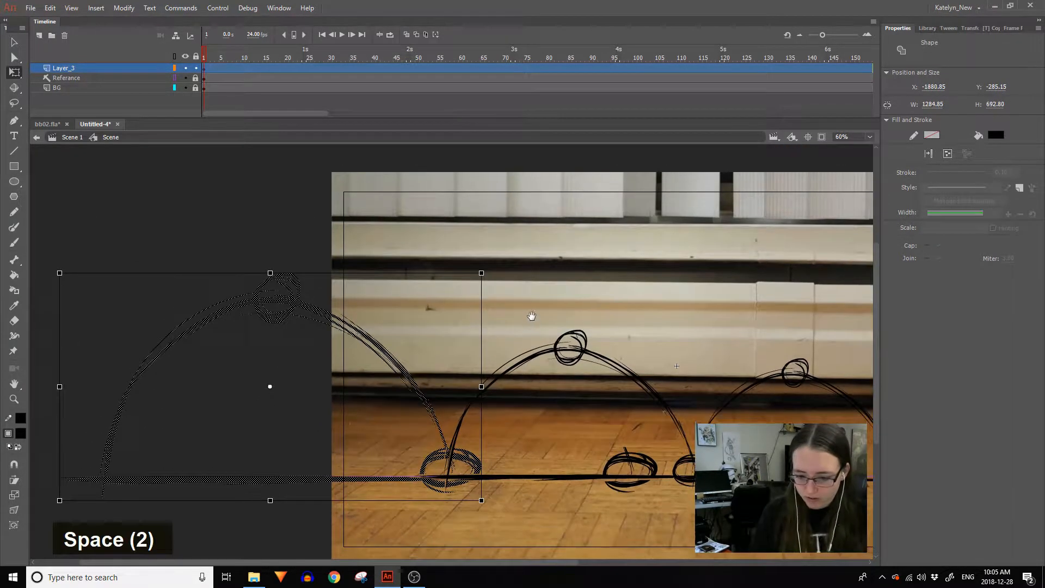
left_click_drag(481, 273, 492, 267)
left_click_drag(479, 462, 468, 458)
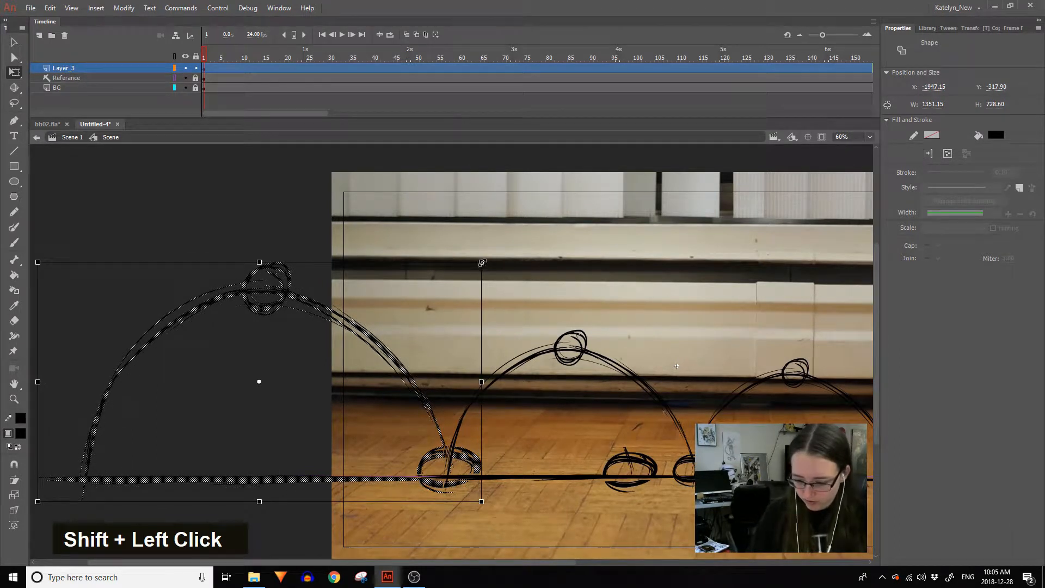
left_click_drag(482, 263, 484, 261)
left_click_drag(259, 262, 259, 246)
left_click_drag(381, 391, 469, 368)
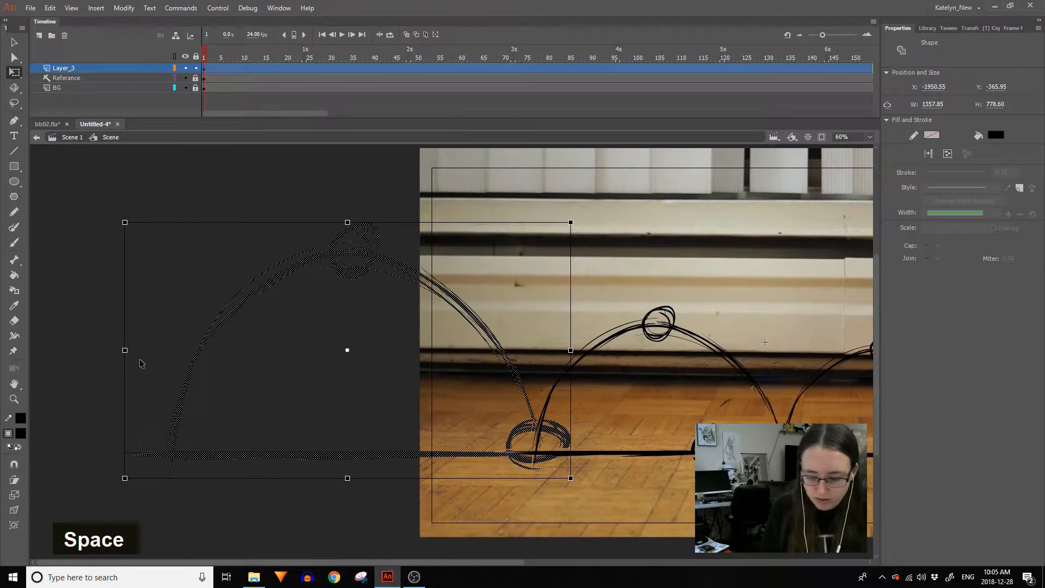
Narrow the first bounce to 1241.85 wide and fine-tune its height.
left_click_drag(124, 349, 161, 355)
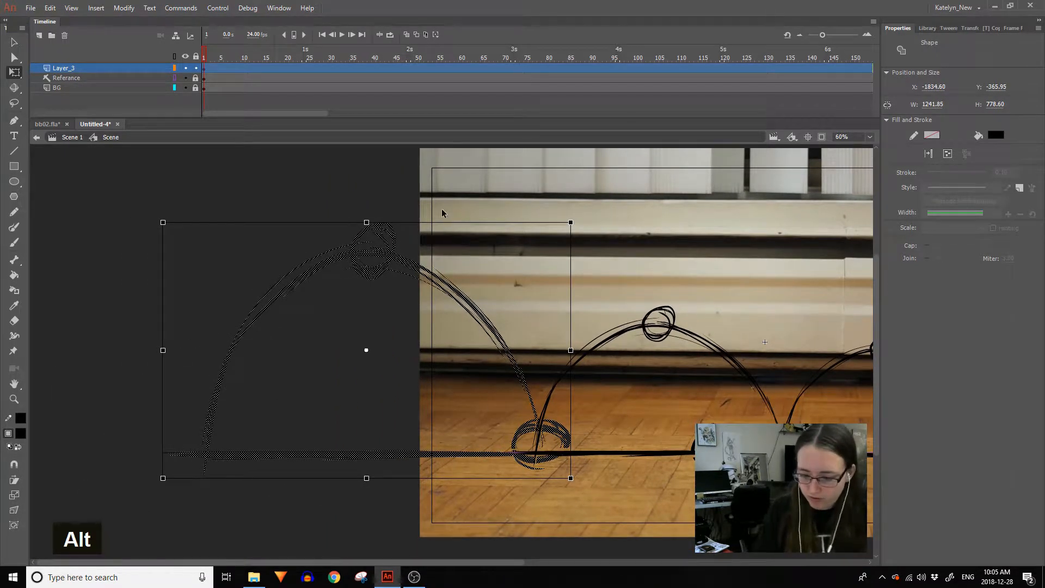
left_click_drag(366, 222, 366, 215)
left_click_drag(633, 435, 411, 408)
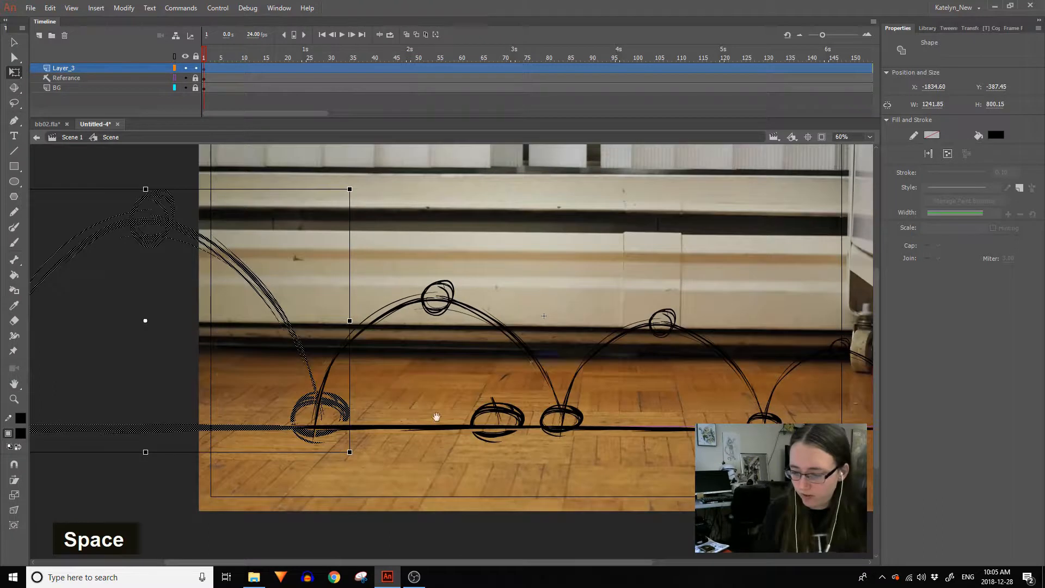
left_click_drag(145, 188, 145, 194)
left_click(153, 445, "alt")
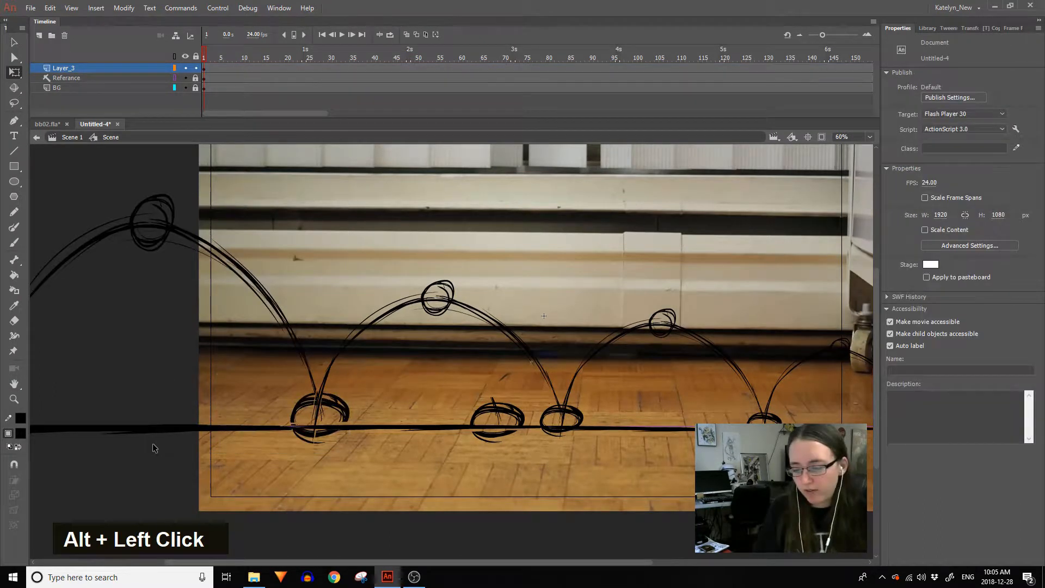
Enlarge the second bounce group to 1019.05 by 604.75 and realign its start with the first landing ball.
left_click(550, 383)
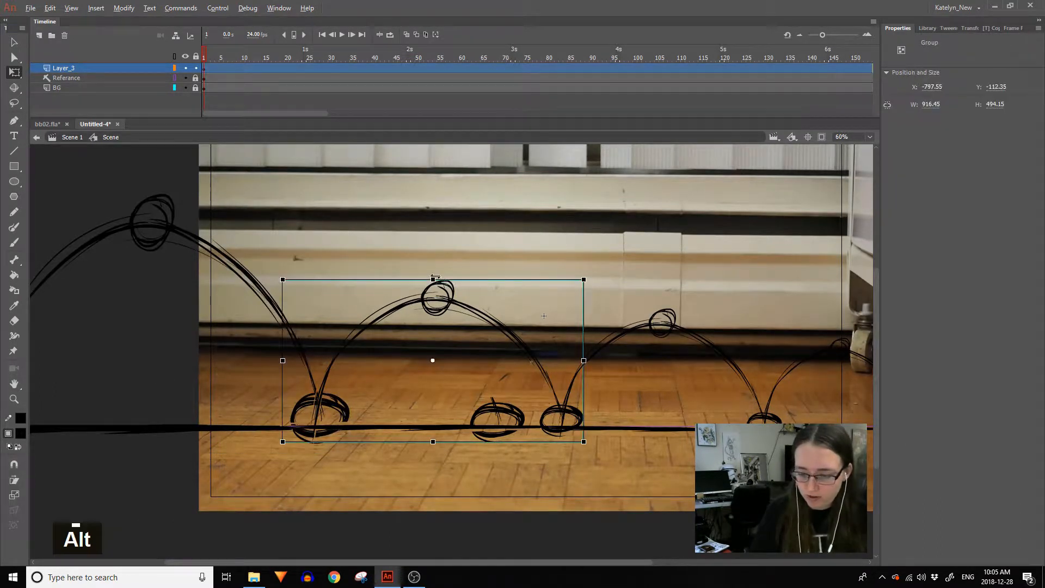
left_click_drag(433, 280, 434, 265)
left_click_drag(584, 265, 598, 254)
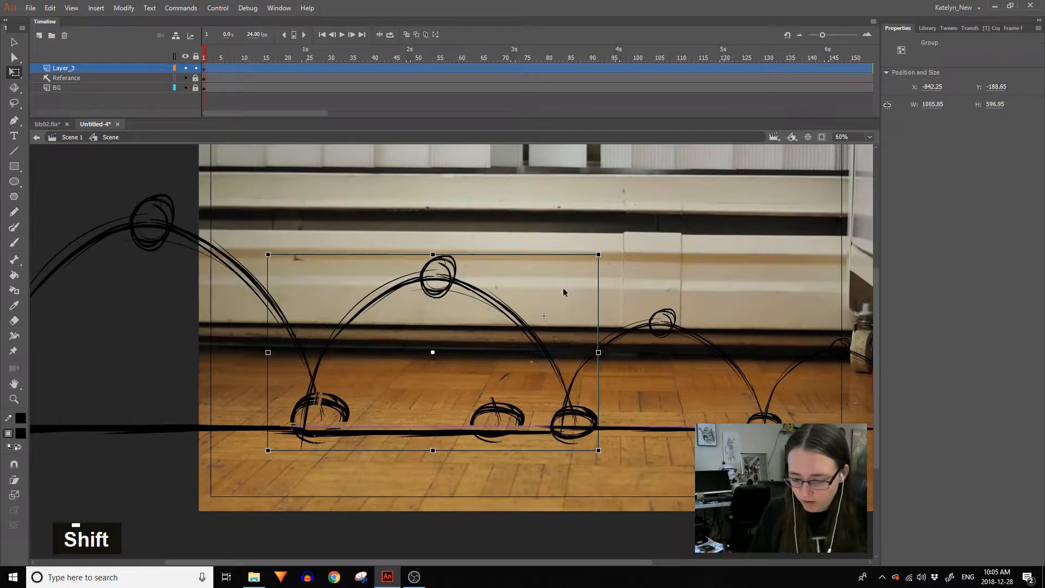
mouse_move(534, 328)
left_mouse_down()
mouse_move(542, 314)
mouse_move(550, 332)
left_mouse_up()
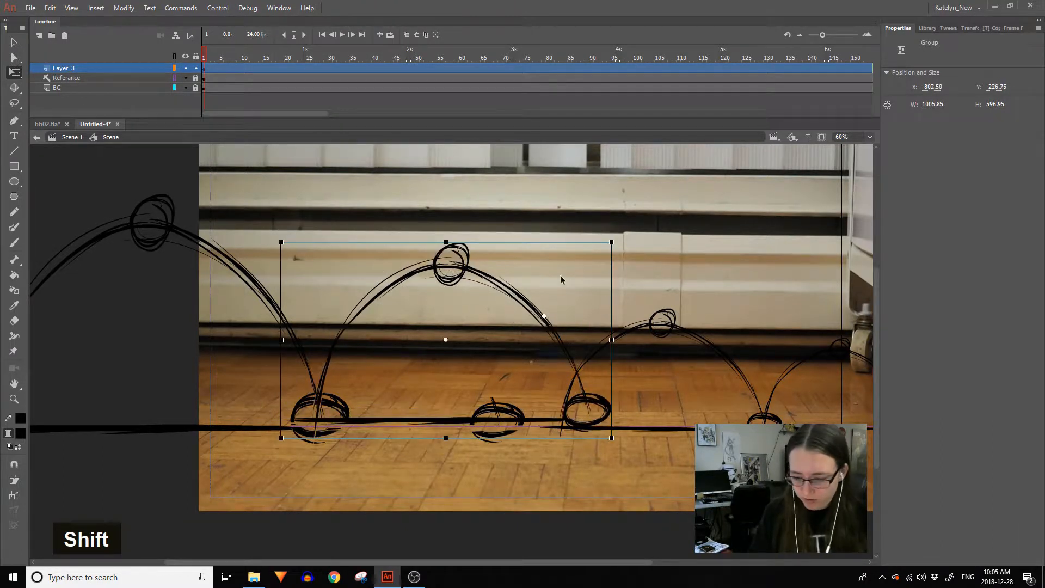
left_click_drag(612, 243, 614, 240)
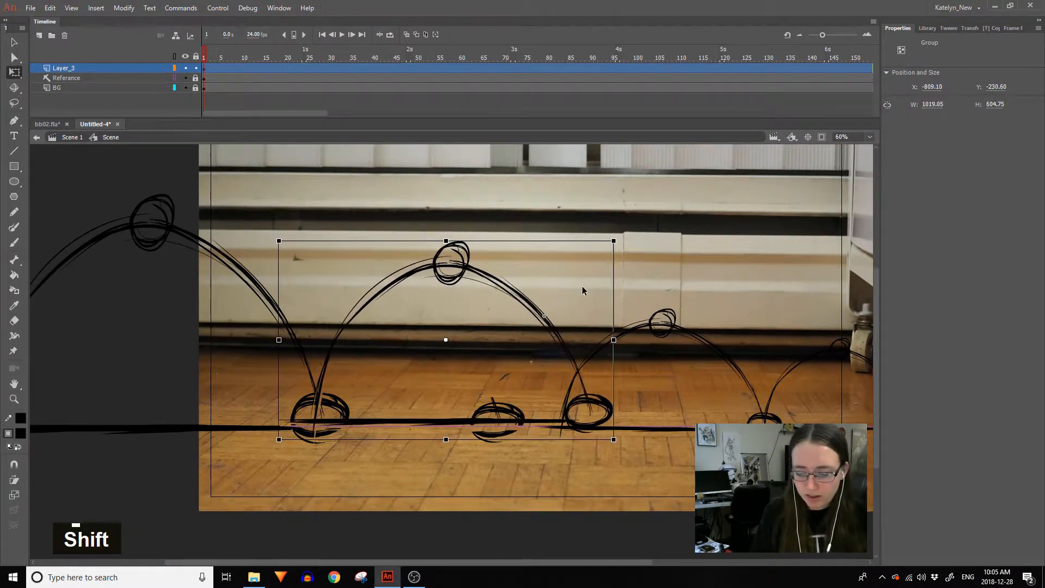
left_click_drag(561, 339, 565, 340)
Enlarge the third and fourth bounce groups together and move them to start at the second bounce's landing ball.
key("space")
left_click_drag(654, 366, 486, 347)
left_click(577, 372)
left_click(629, 356, "ctrl+shift")
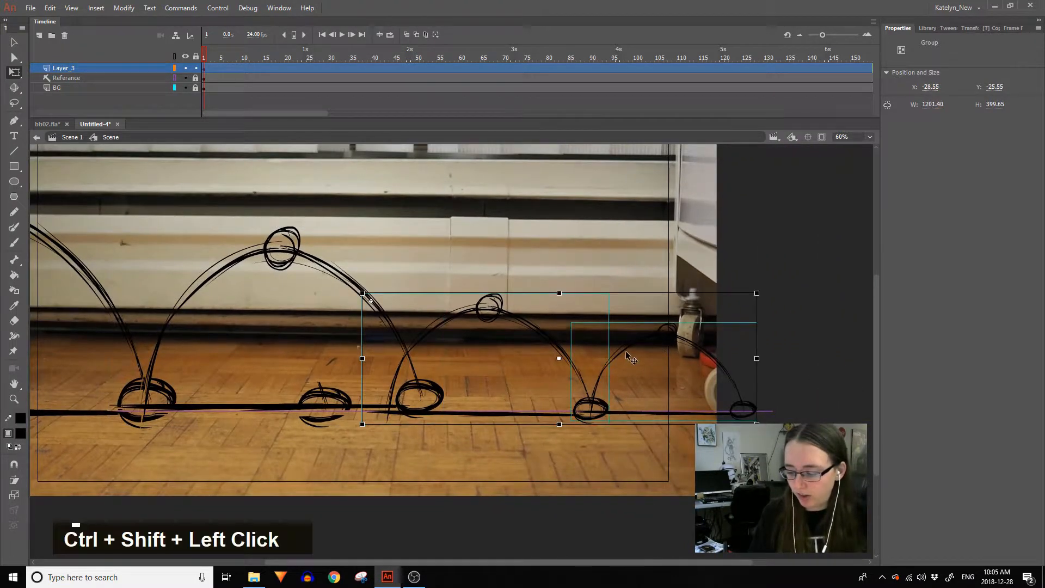
left_click_drag(592, 400, 620, 388)
left_click_drag(789, 281, 814, 272)
left_click_drag(619, 371, 635, 372)
Skew the third bounce group slightly to level its base with the ground line.
left_click(488, 411)
left_click(491, 406)
left_click_drag(391, 308, 392, 315)
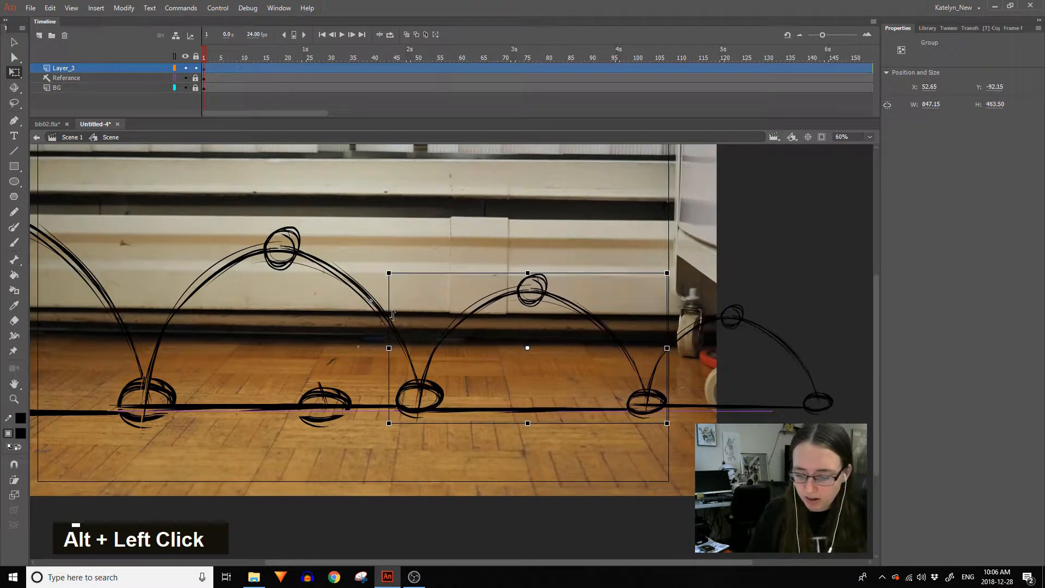
Select everything on Layer_3 and scale the whole bounce path down to 2845.55 by 690.80.
key("space")
left_click_drag(439, 452, 736, 470)
left_click(122, 71)
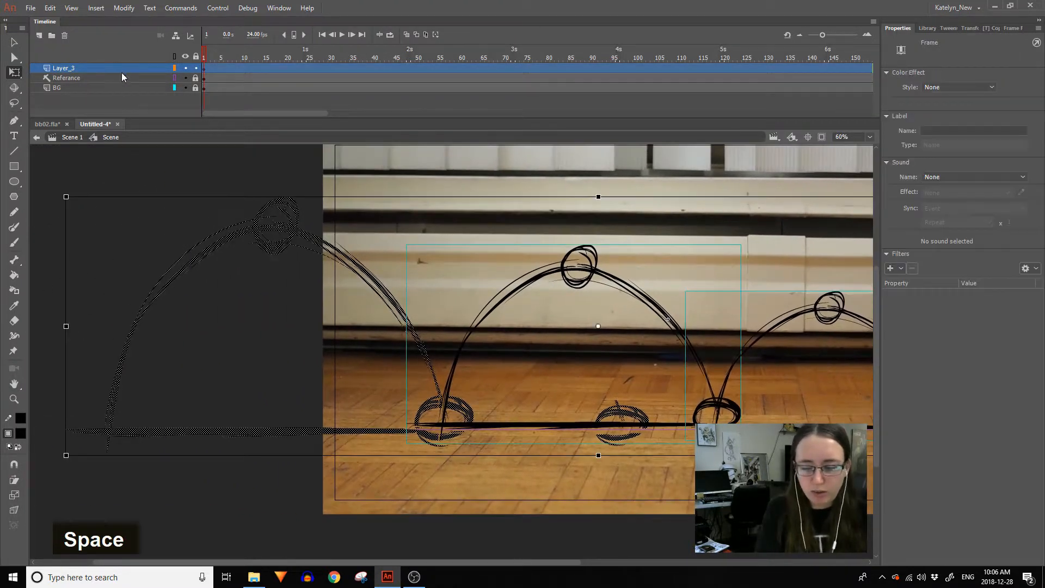
key("space")
key("space")
left_click_drag(659, 411, 421, 420)
key("space")
left_click_drag(793, 274, 617, 289)
left_click(719, 225, "shift")
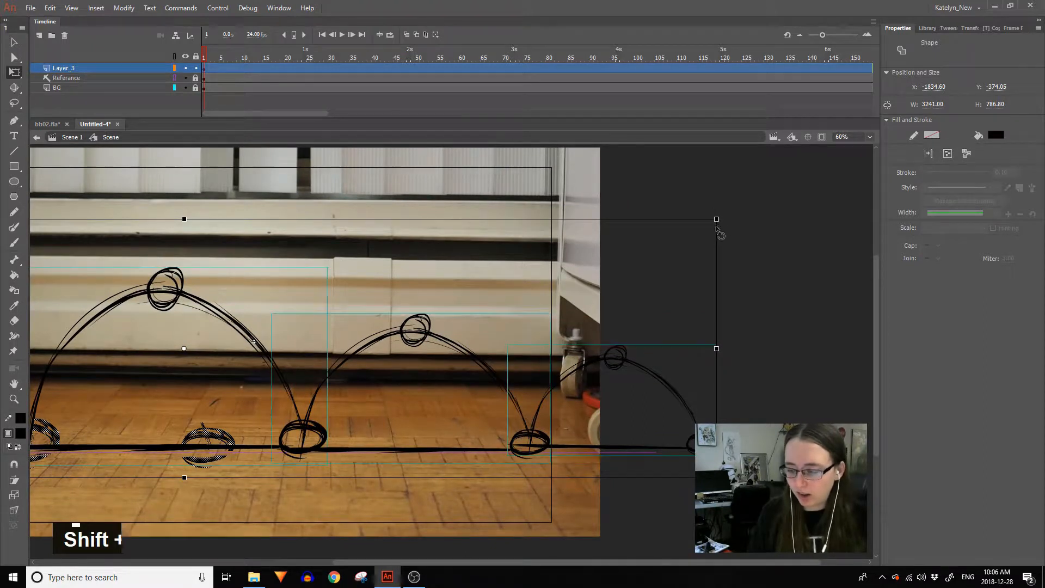
left_click_drag(716, 219, 712, 237)
Lower the whole bounce path to Y -271.30 so it sits on the ground guide line.
key("space")
left_click_drag(658, 297, 900, 265)
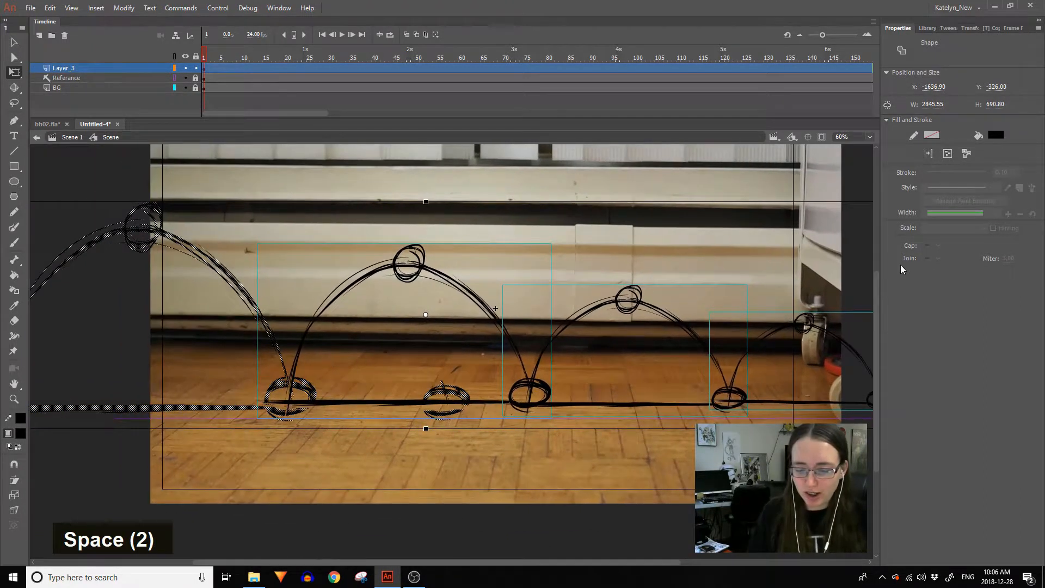
left_click_drag(549, 342, 549, 360)
key("space")
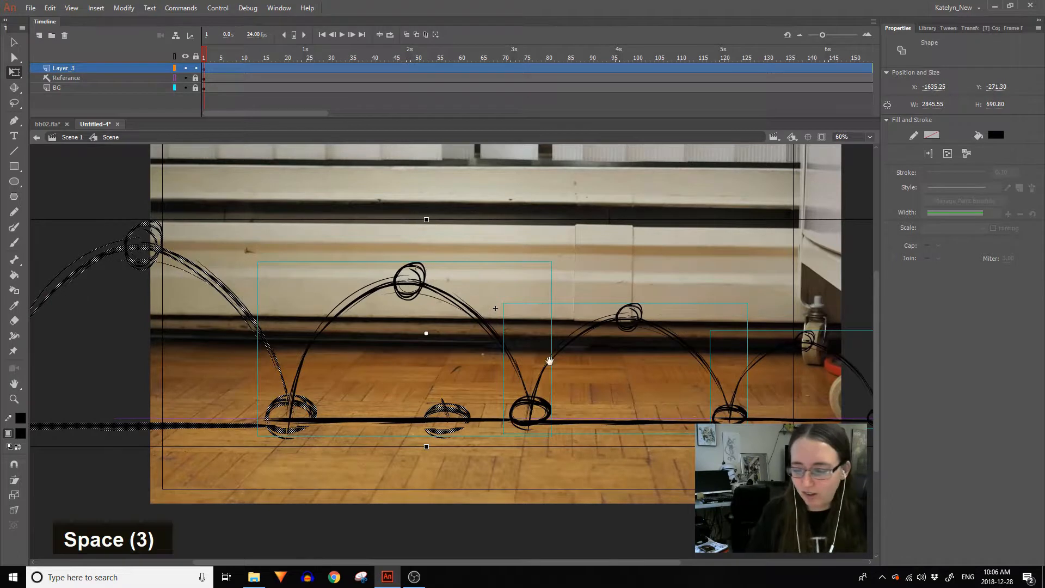
Select the loose first bounce drawing without the grouped bounces and scale it up to about 1667.75 by 739.25.
left_click_drag(507, 432, 455, 438)
key("space")
left_click_drag(348, 479, 663, 458)
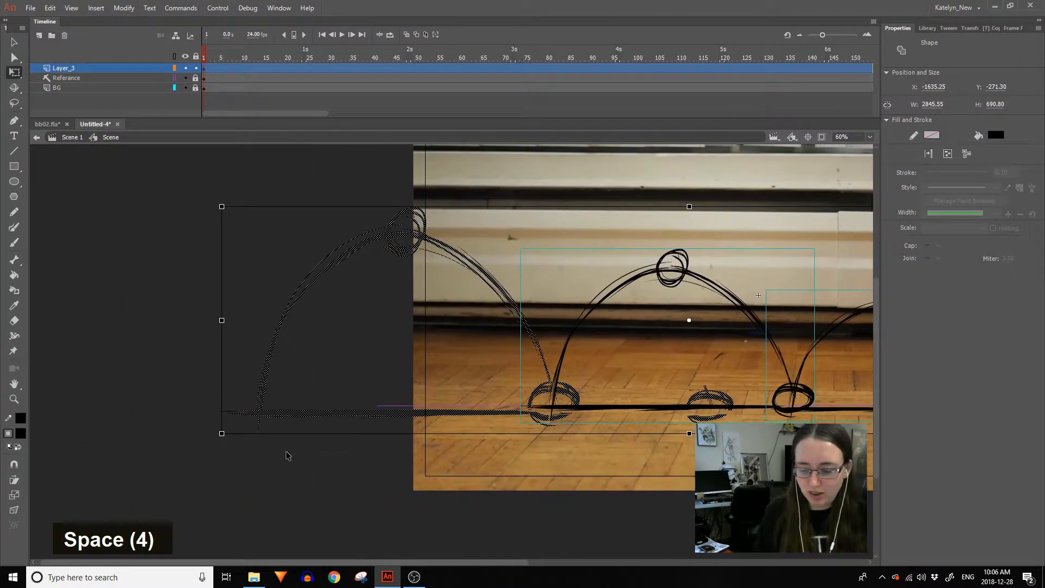
left_click(288, 453)
left_click_drag(553, 380, 580, 407)
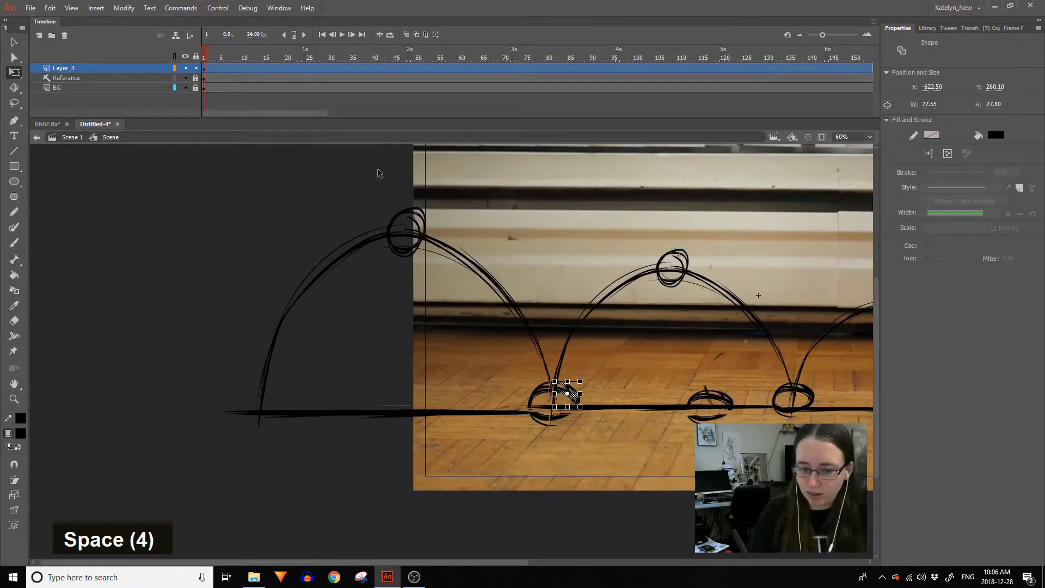
left_click(111, 71)
left_click(575, 321, "ctrl+shift")
left_click(836, 320, "ctrl+shift")
key("ctrl+shift+space")
left_click_drag(767, 366, 439, 367)
left_click(755, 340, "ctrl+shift")
key("ctrl+shift+space")
left_click_drag(672, 382, 962, 403)
left_click_drag(695, 228, 713, 206)
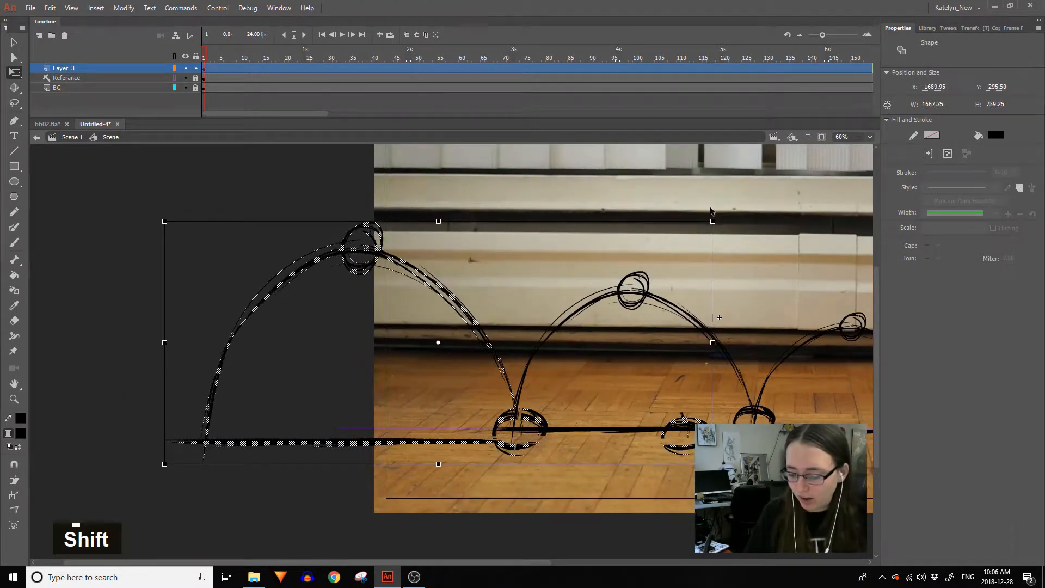
Move the enlarged first bounce to X -1711.50, Y -326.95 to line up with the second bounce and ground line.
left_click_drag(540, 427, 534, 418)
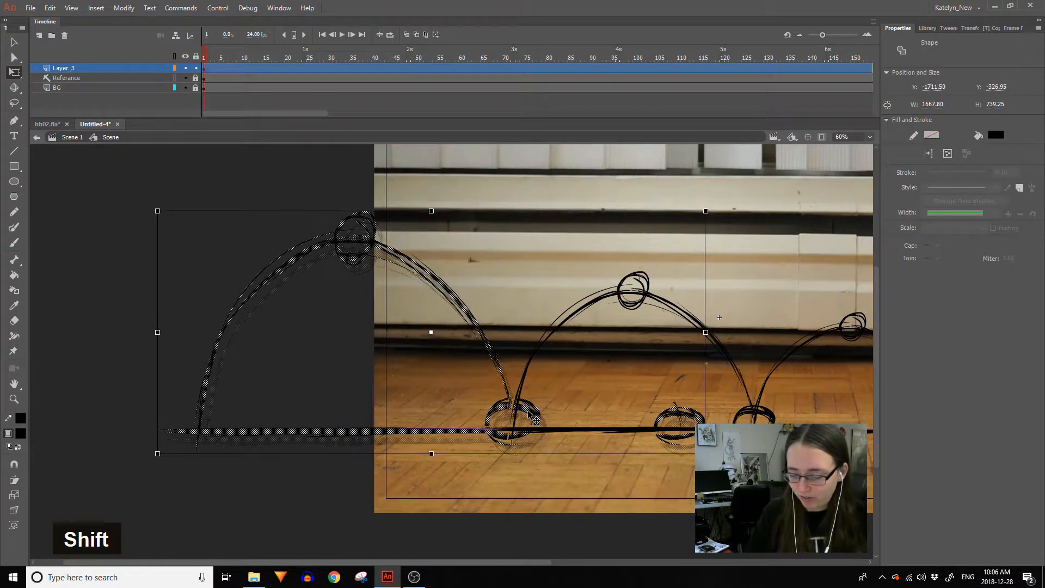
left_click(313, 491)
key("space")
left_click_drag(572, 490, 497, 466)
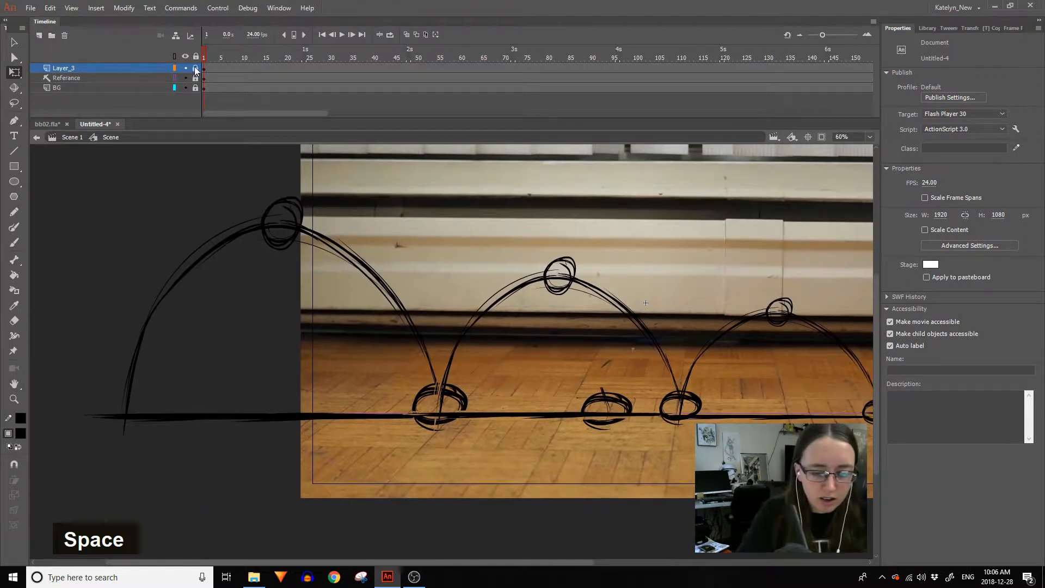
Lock the bounce path layer and rename it Archs.
double_click(144, 70)
type("Archs")
key("Return")
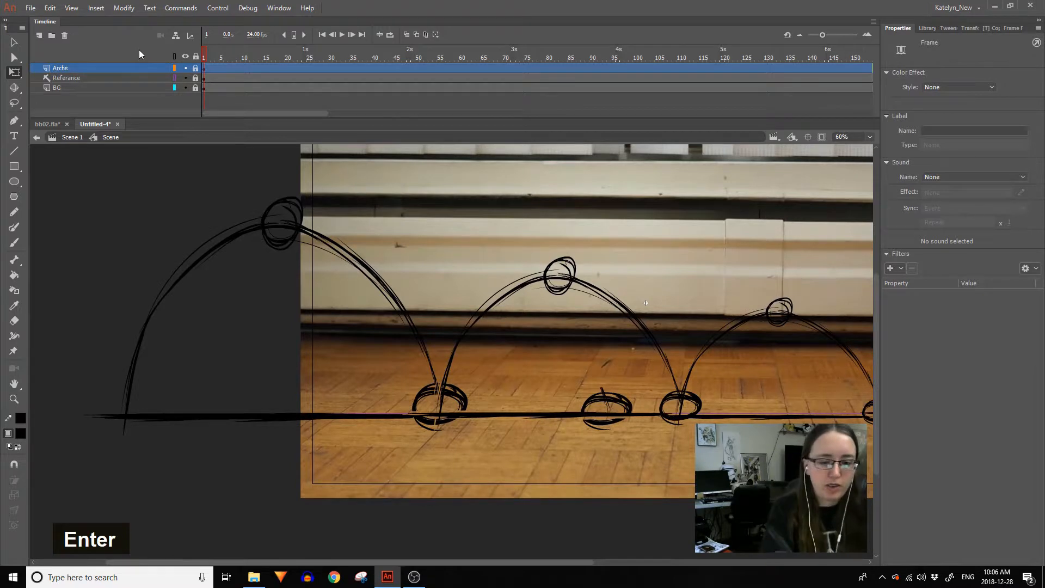
Turn the Archs layer into a guide layer and add a new layer above it.
right_click(126, 67)
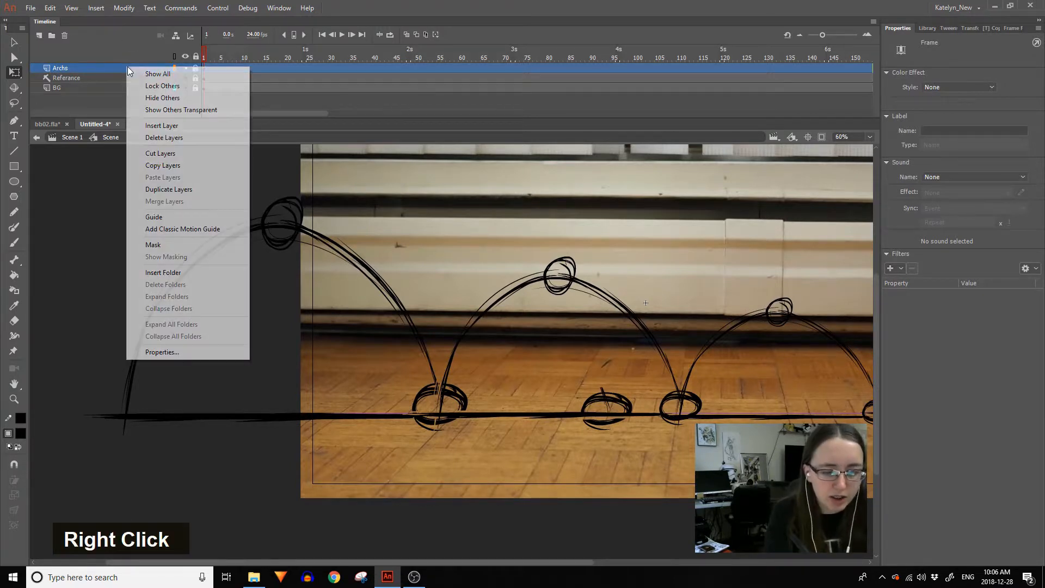
left_click(155, 217)
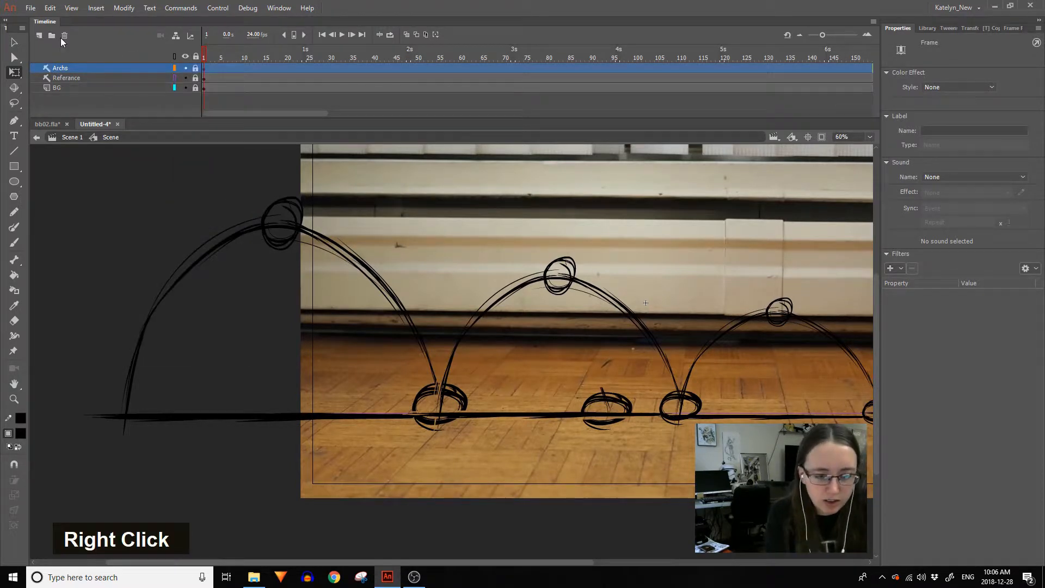
left_click(39, 36)
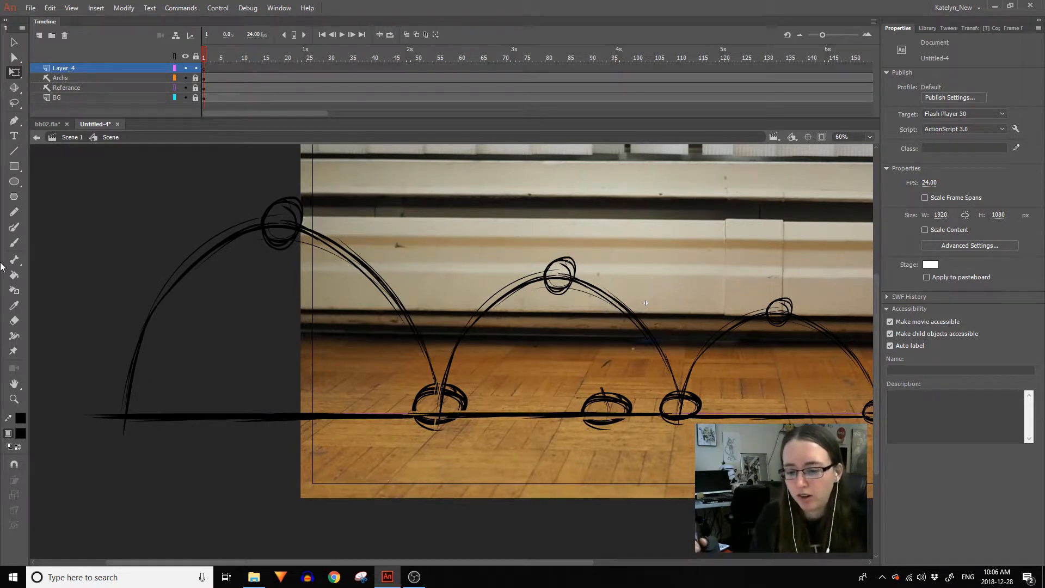
Examine the ball's landing timing around frame 13 in the finished bb02.fla animation and return to Untitled-4.
left_click(302, 56)
left_click(203, 52)
double_click(294, 58)
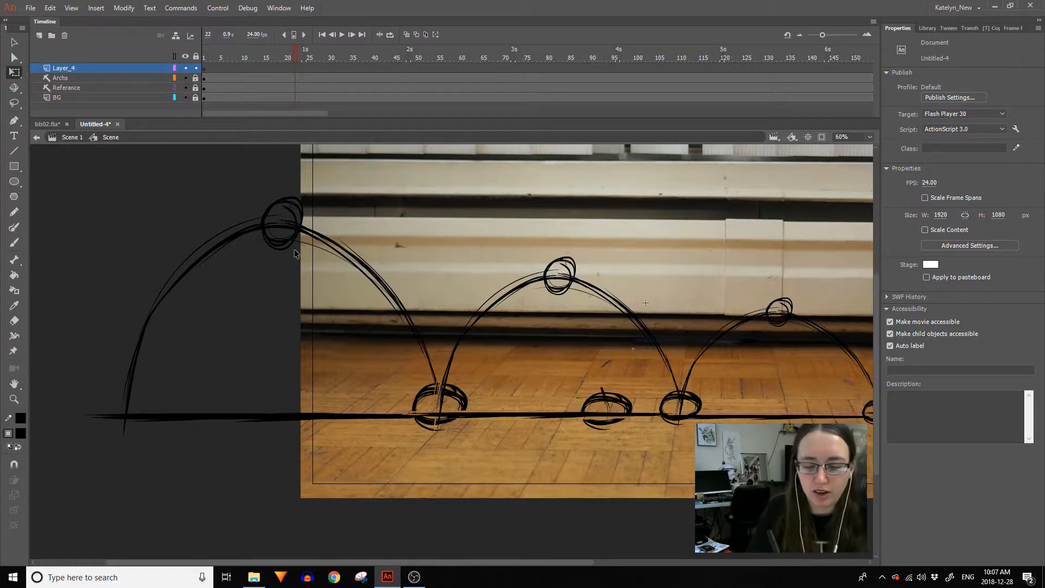
left_click_drag(295, 58, 203, 104)
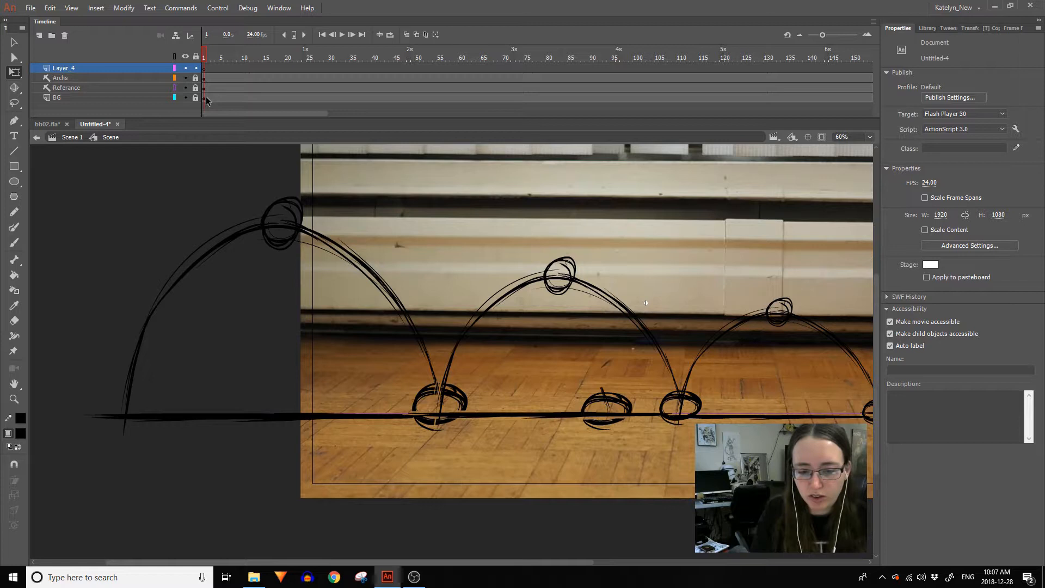
left_click(49, 124)
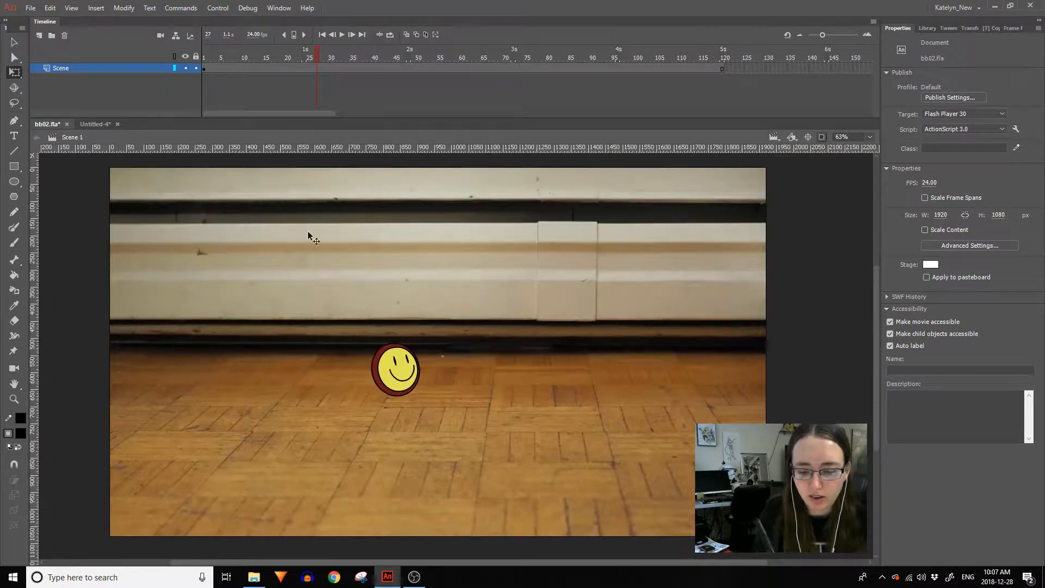
double_click(405, 368)
left_click(256, 57)
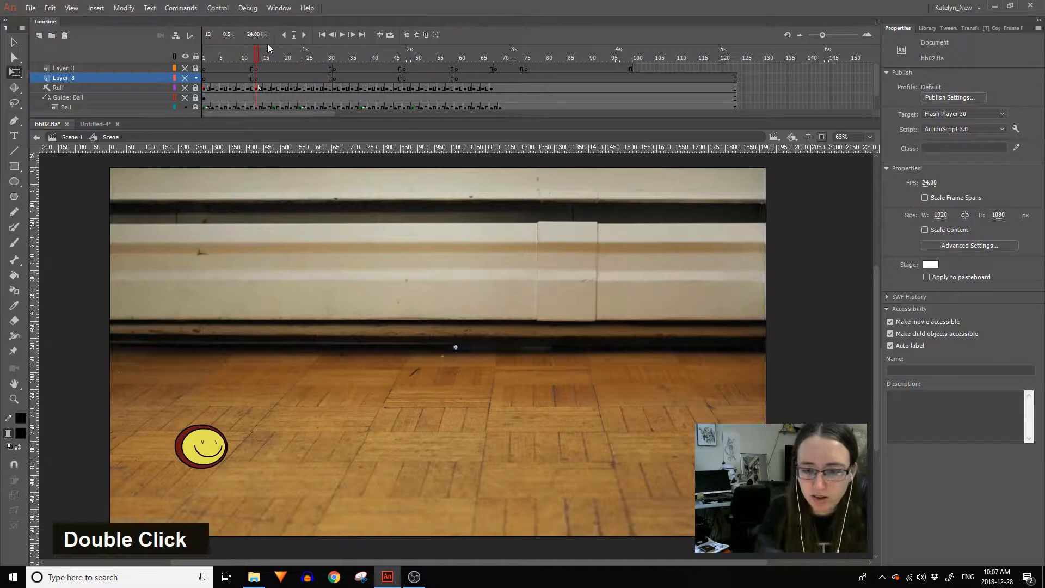
left_click(93, 124)
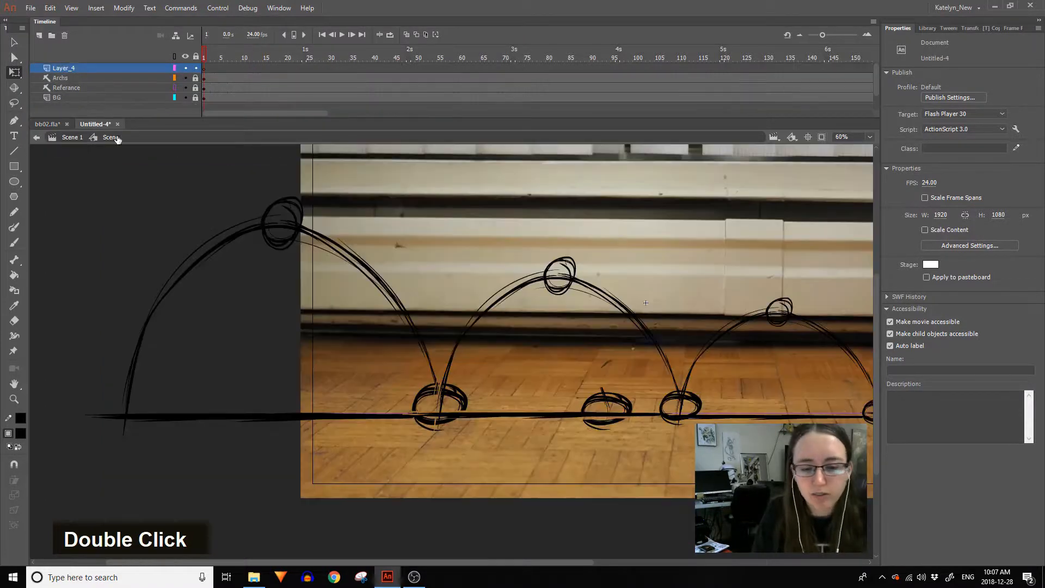
Insert a keyframe at frame 13 on Layer_4 for the first landing.
double_click(258, 68)
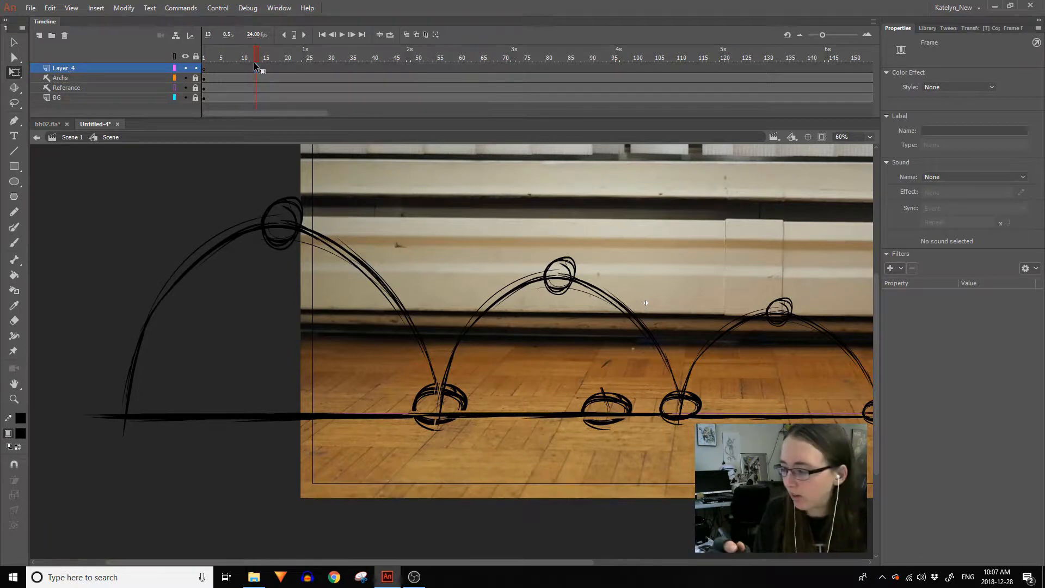
key("F6")
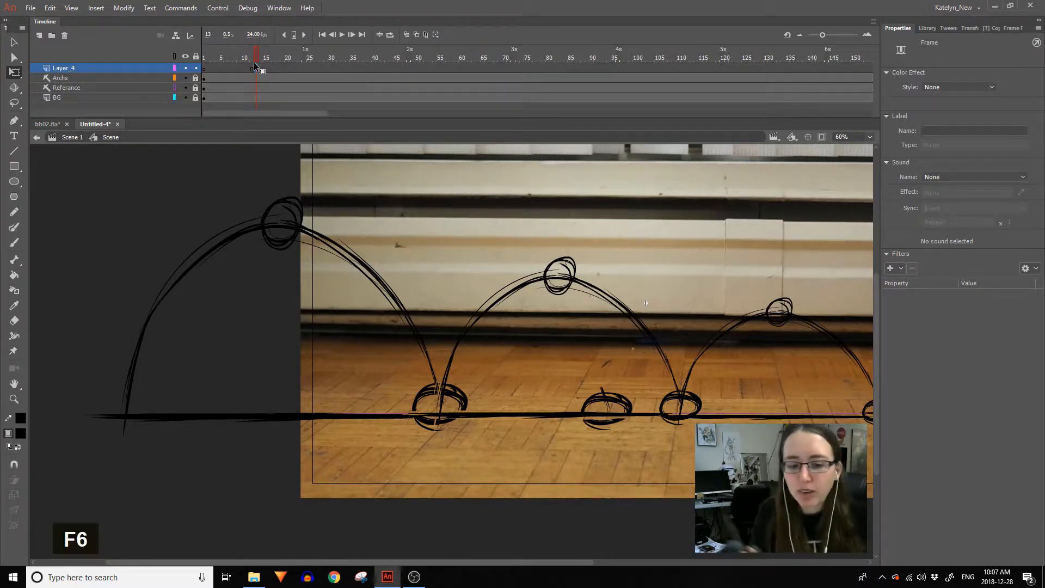
left_click(255, 53)
left_click(256, 53)
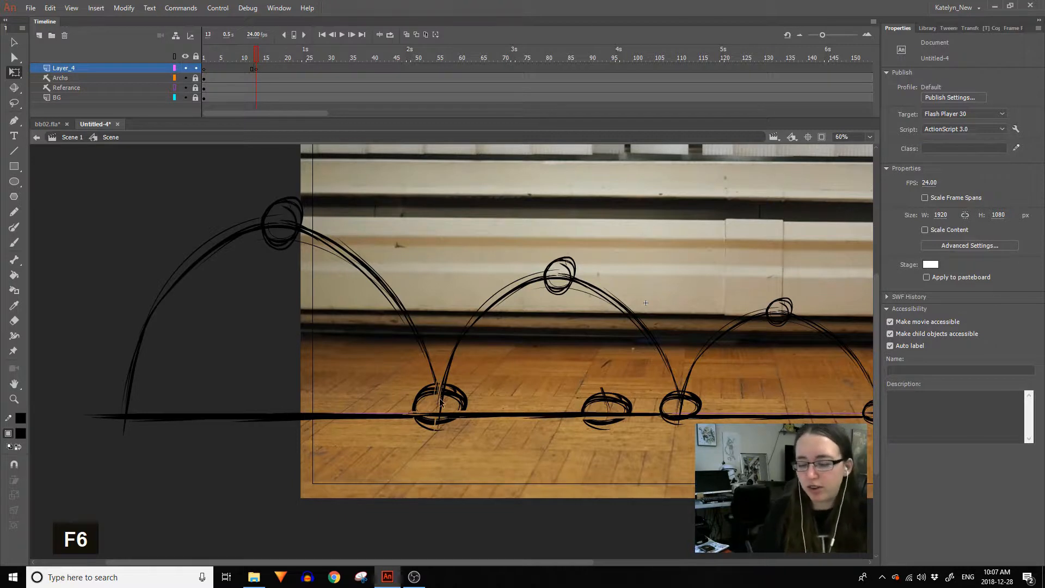
Place the keyframe after frame 13 on Layer_4 at about frame 37 for the second landing.
key("space")
left_click_drag(471, 431, 271, 420)
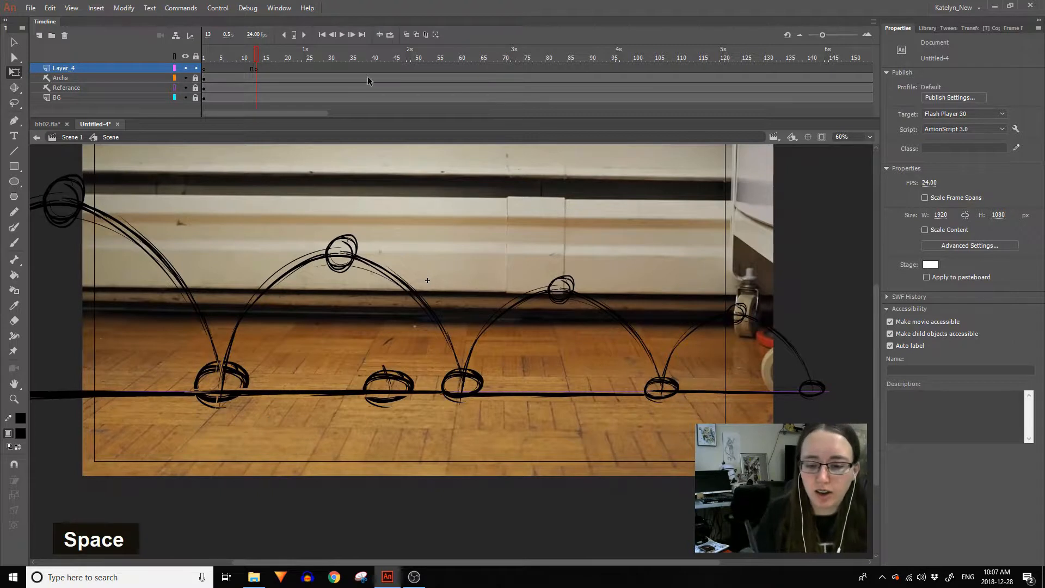
left_click_drag(256, 70, 204, 69)
left_click_drag(219, 69, 257, 72)
left_click(324, 58)
left_click(309, 69)
key("shift+F6")
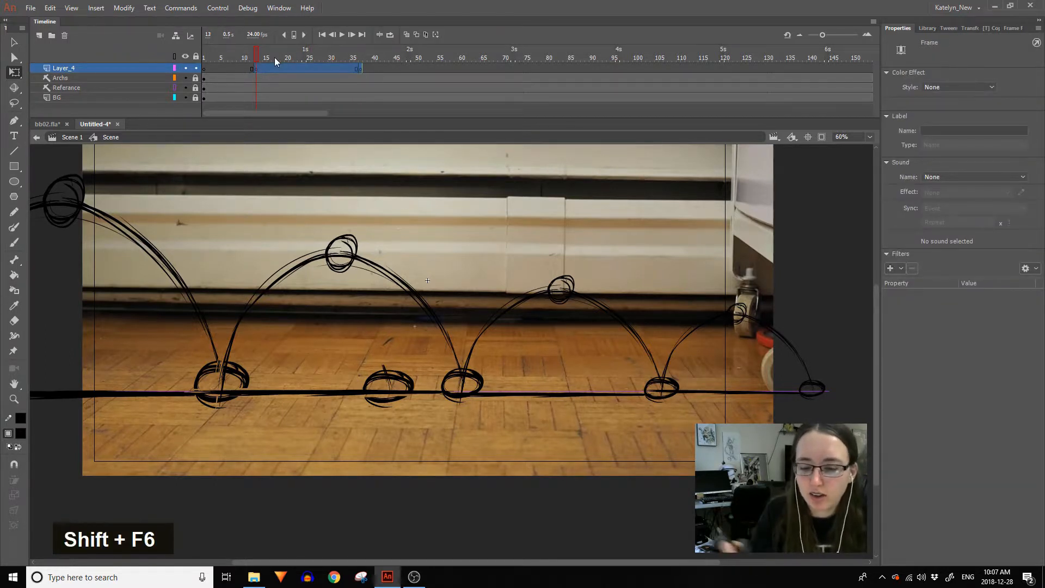
Shorten the Layer_4 span starting at frame 13 so the second landing's keyframe falls on frame 33.
left_click(15, 75)
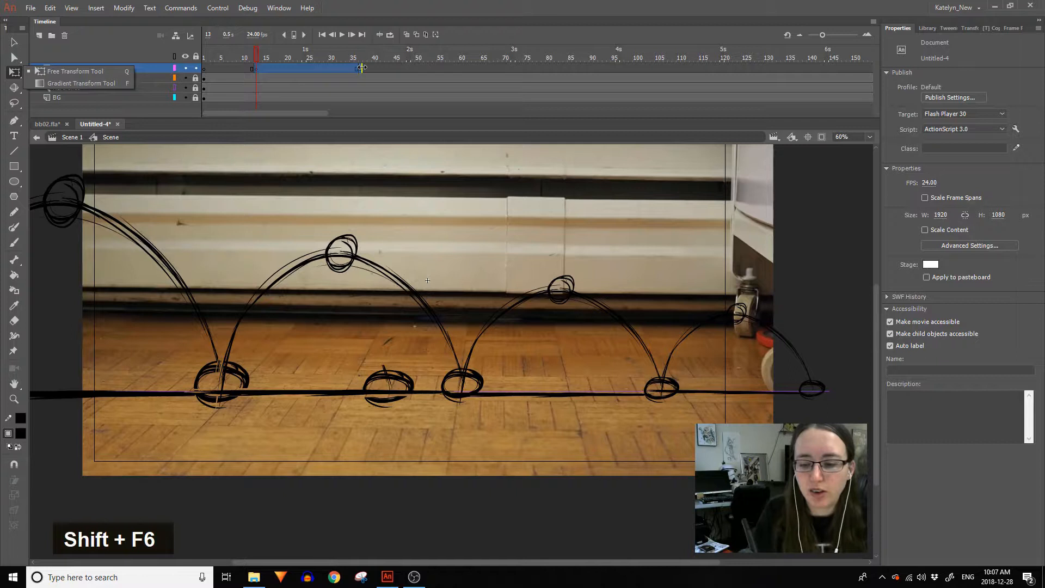
key("alt")
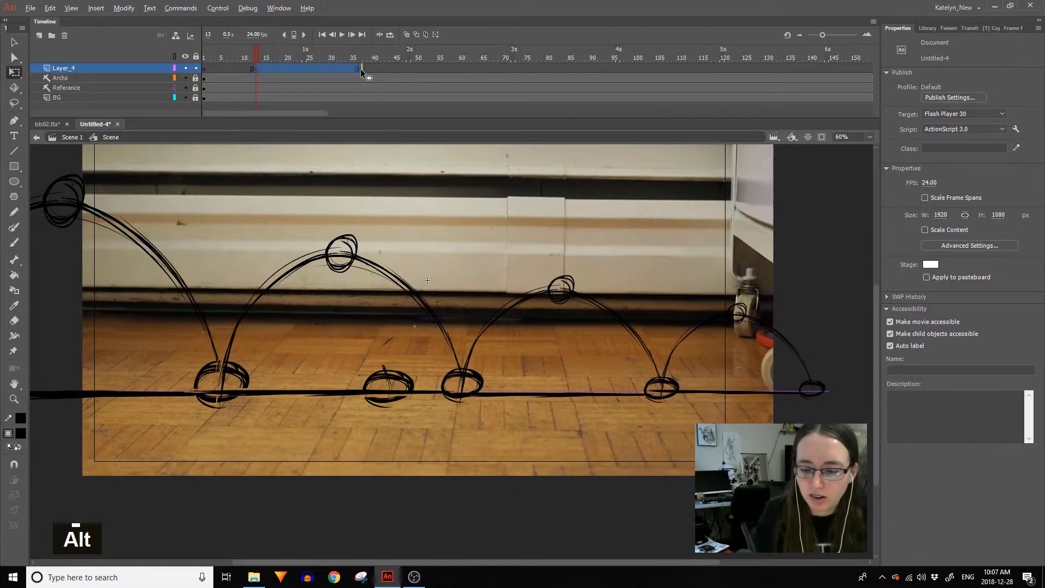
left_click_drag(362, 69, 346, 73)
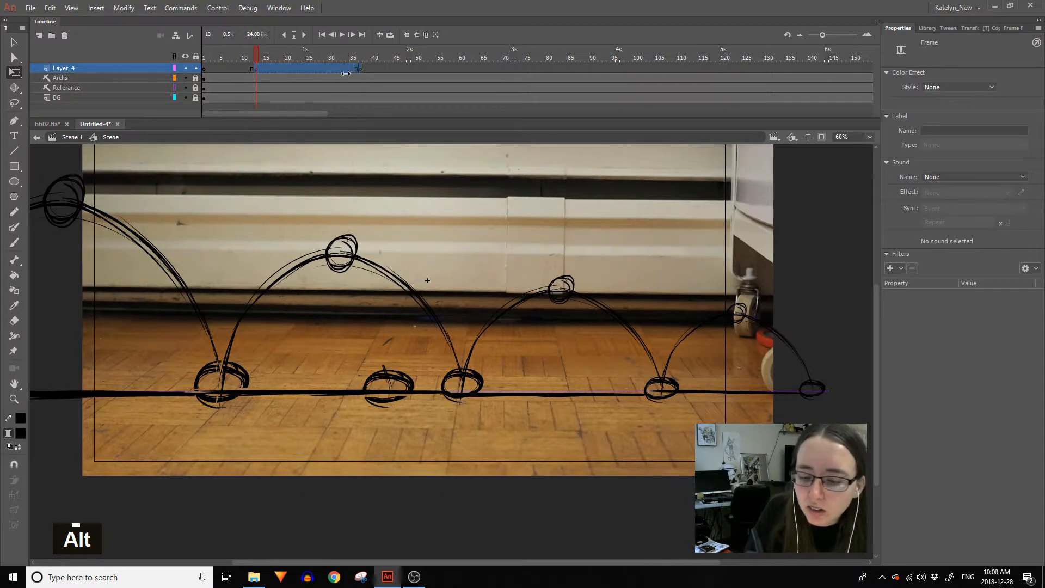
left_click_drag(342, 72, 344, 72)
left_click(347, 53)
left_click(348, 68)
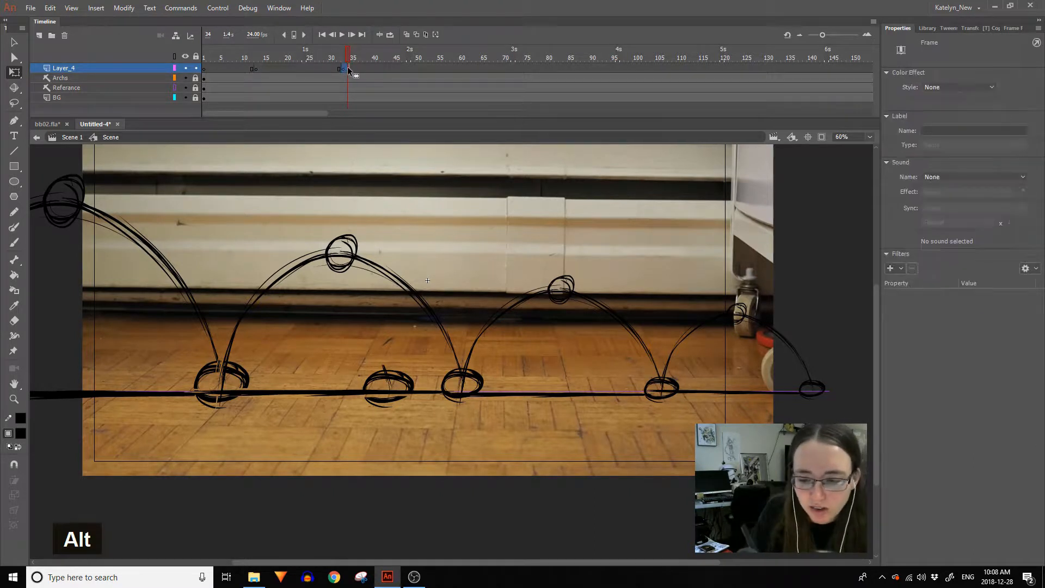
left_click(343, 57)
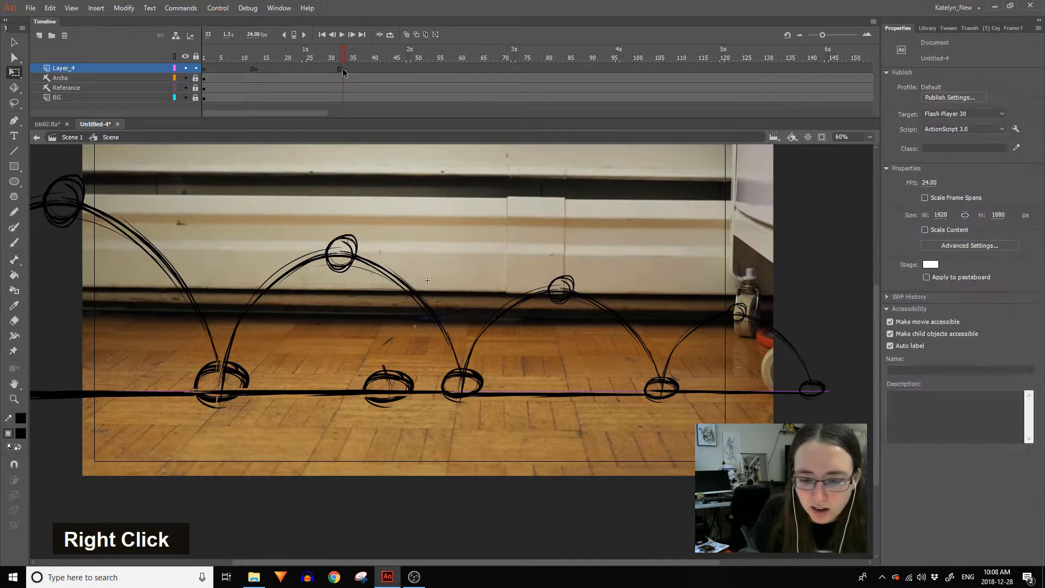
Compare the spacing of the Layer_4 keyframes at frames 1, 13 and 33 against the sketched bounces.
left_click(257, 69)
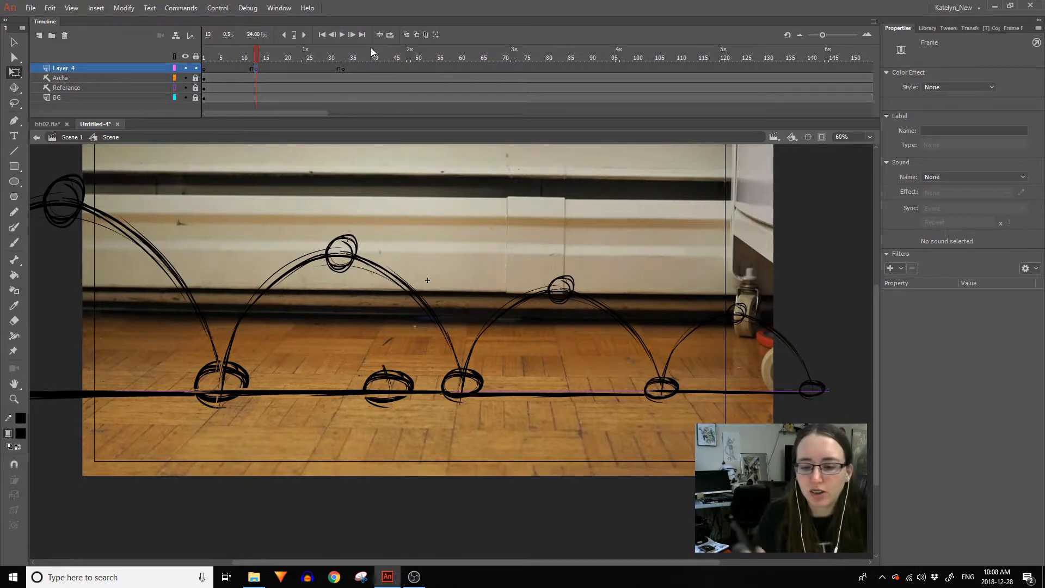
left_click(344, 68)
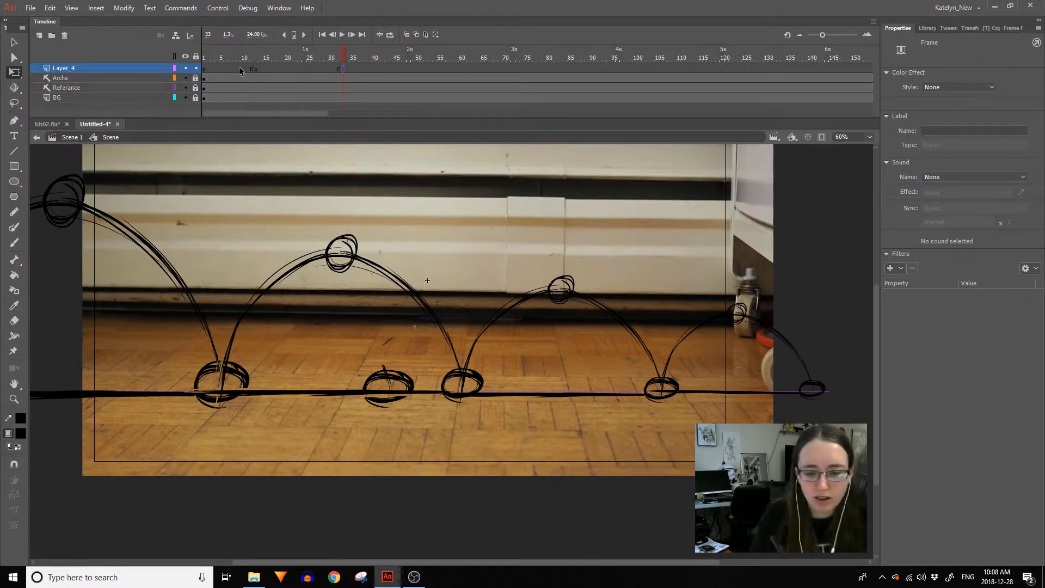
key("space")
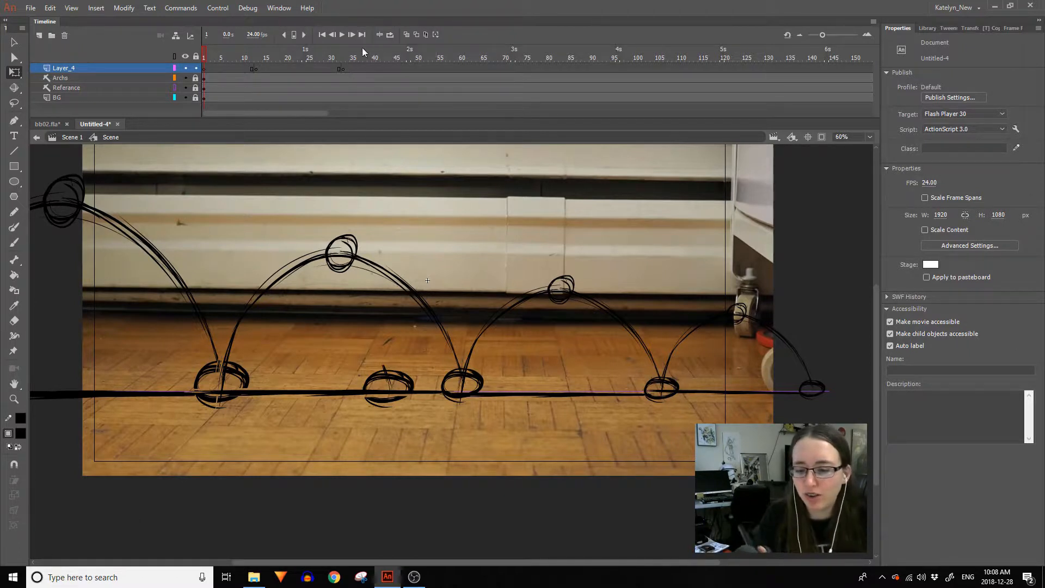
left_click(256, 68)
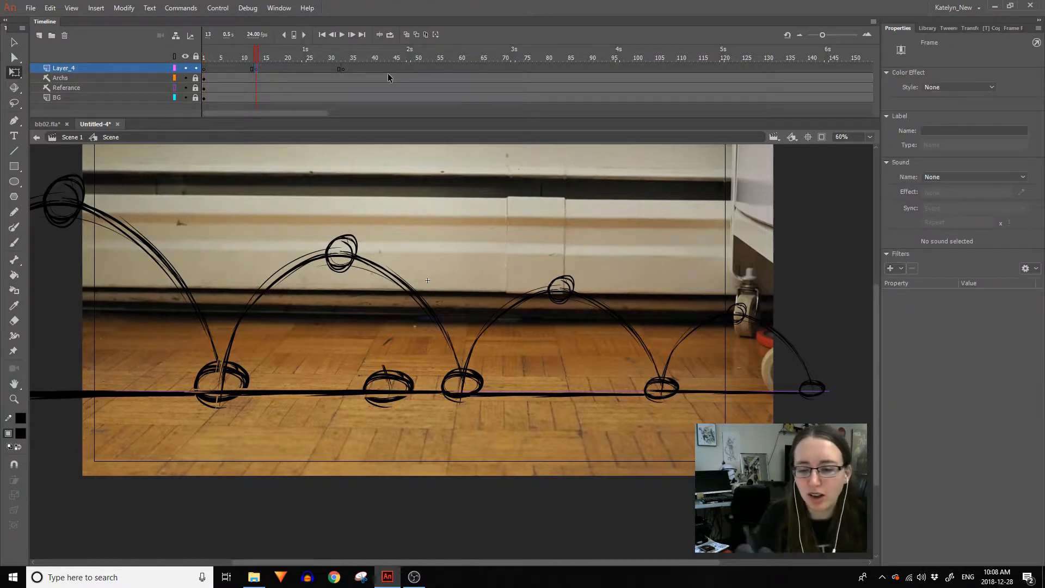
left_click(344, 69)
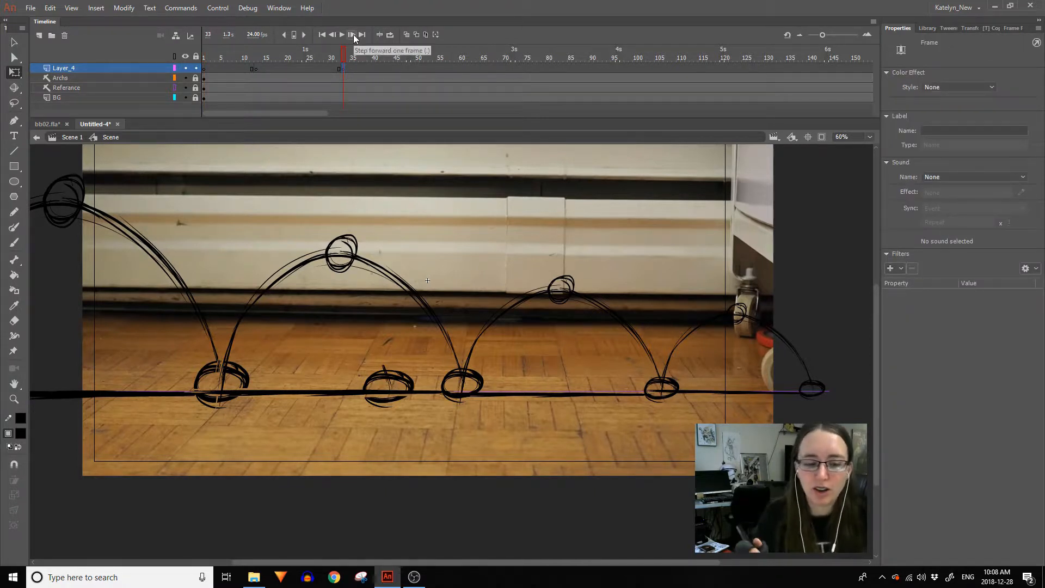
left_click(259, 56)
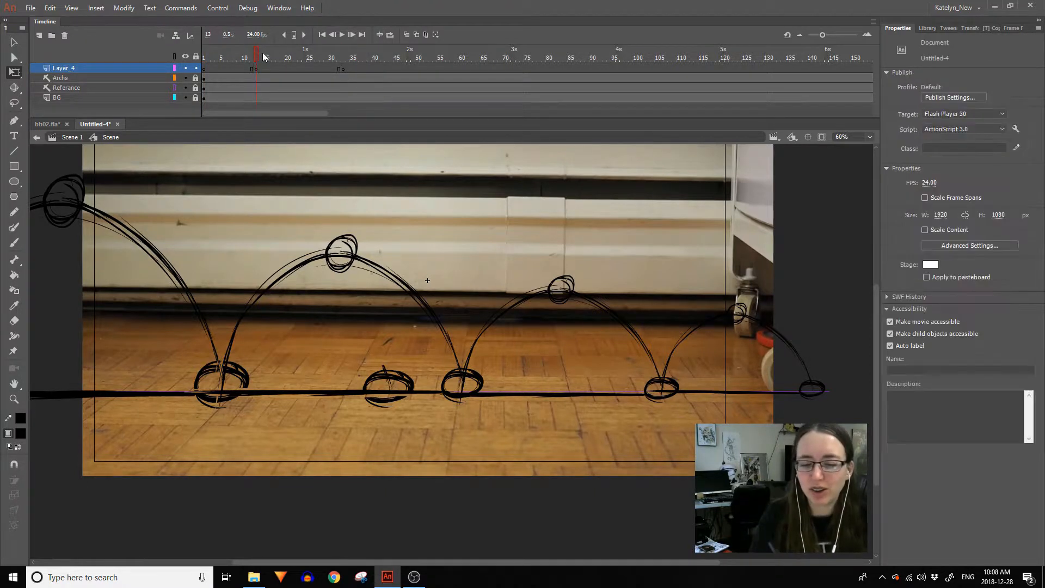
left_click(256, 70)
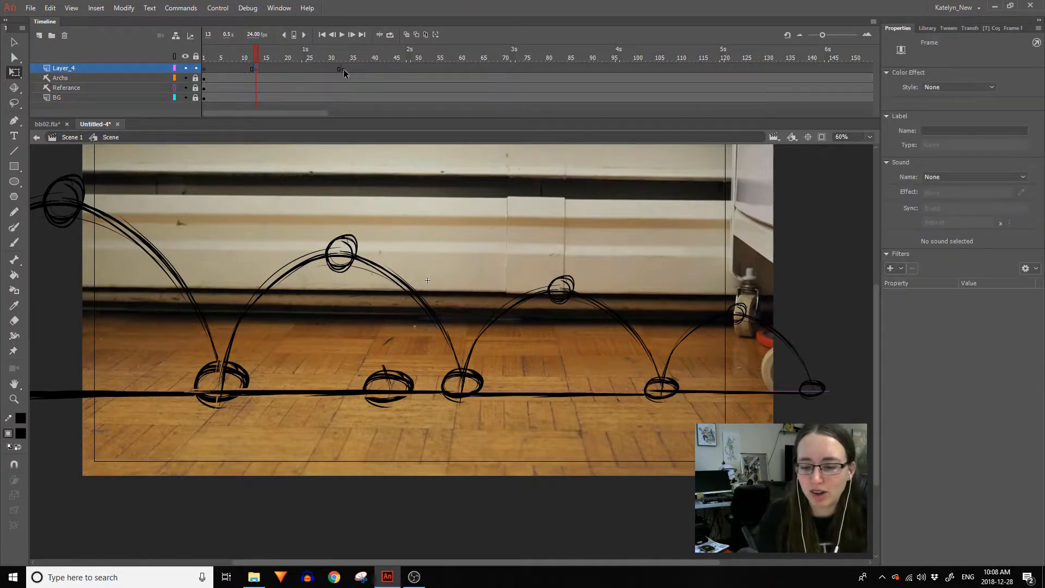
left_click(206, 61)
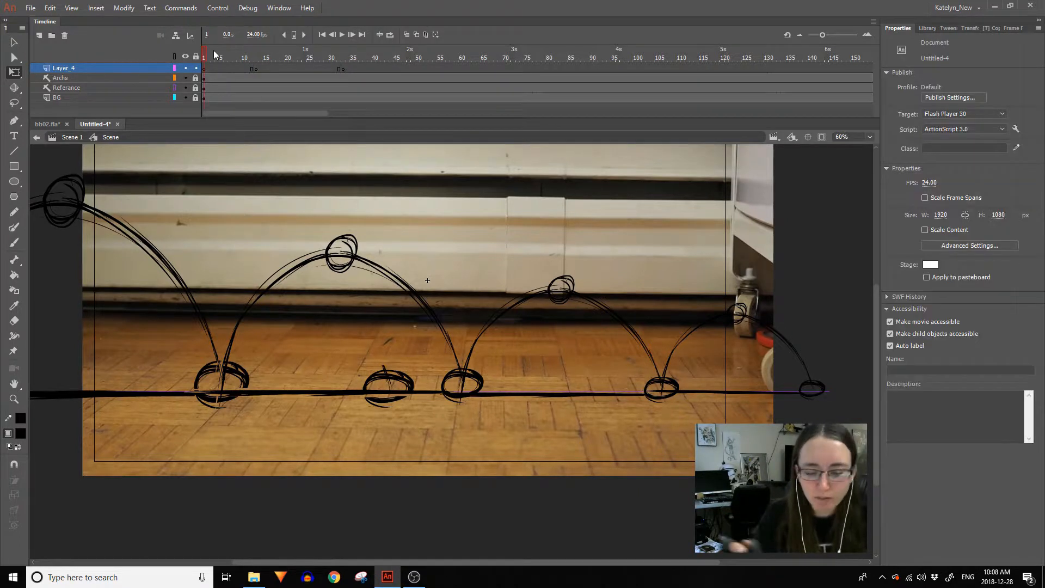
Select the frame range covering the Layer_4 keyframes and label them k.
key("space")
key("space")
left_click_drag(368, 353, 543, 382)
left_click_drag(234, 68, 370, 69)
left_click(943, 133)
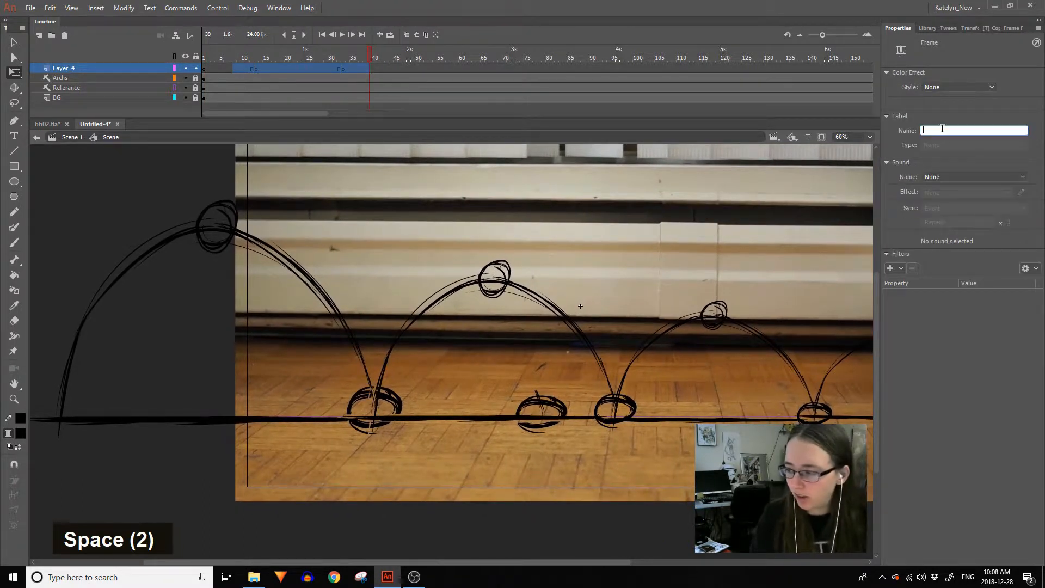
type("k")
key("Return")
left_click_drag(265, 57, 118, 156)
left_click(343, 68)
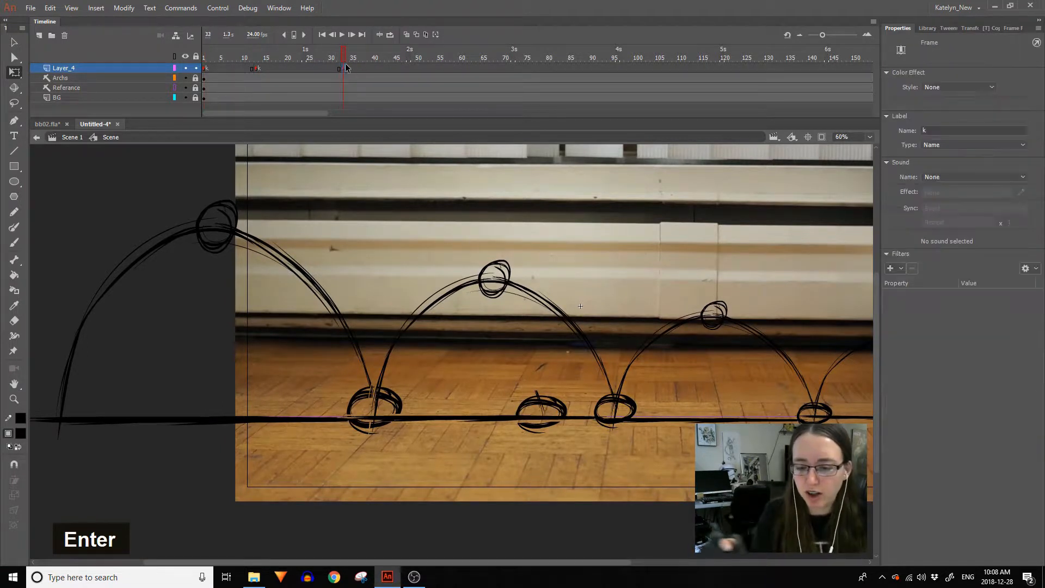
key("space")
left_click_drag(501, 247, 403, 236)
key("space")
left_click_drag(424, 156, 399, 181)
key("space")
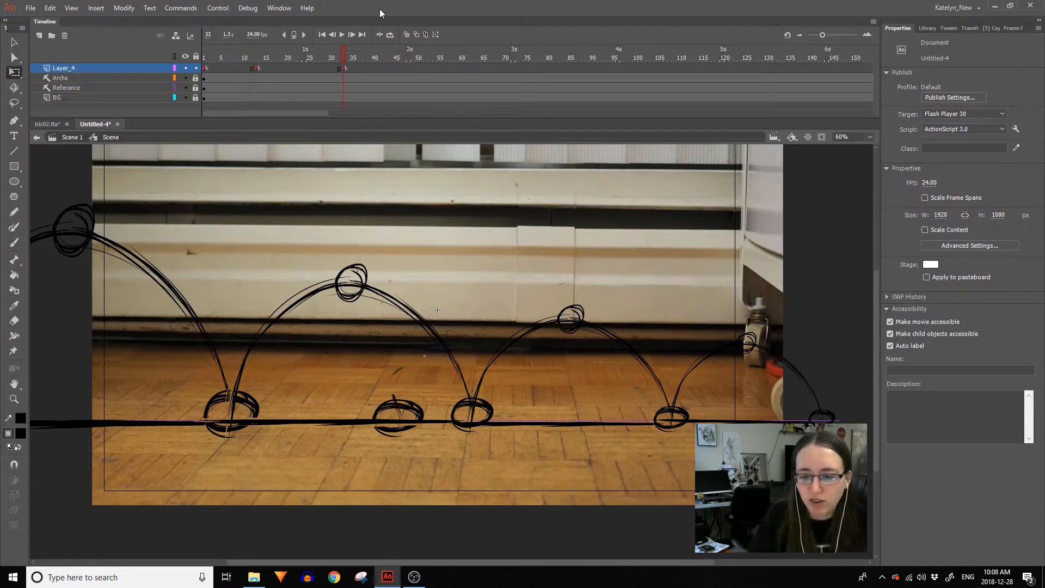
left_click(260, 69)
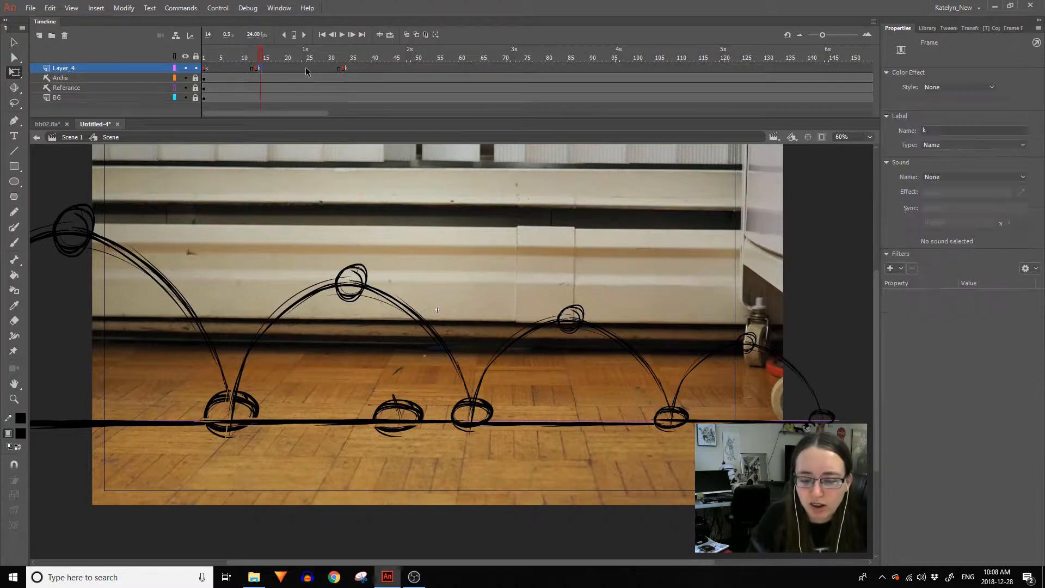
left_click(345, 69)
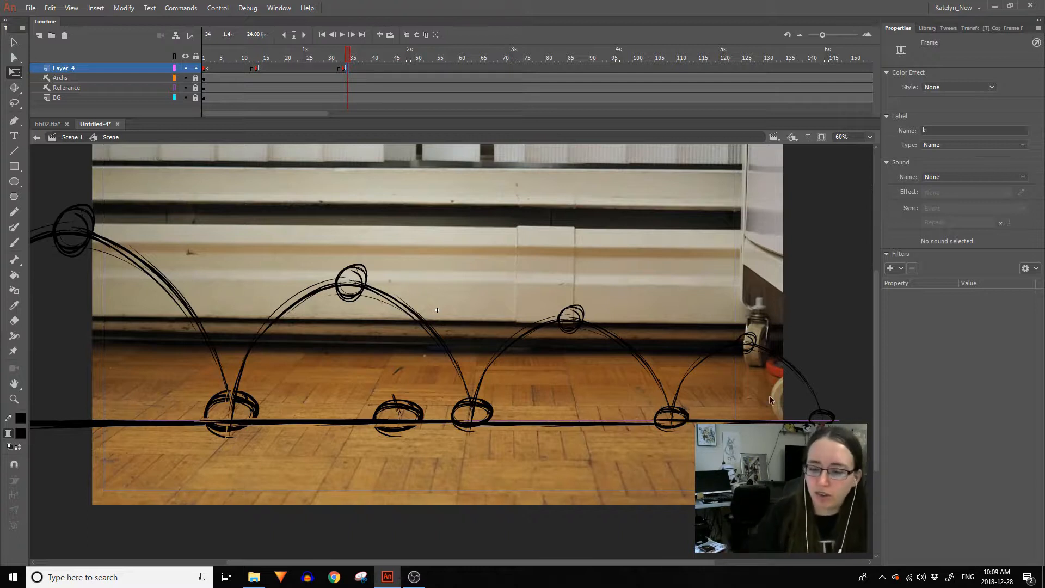
key("comma")
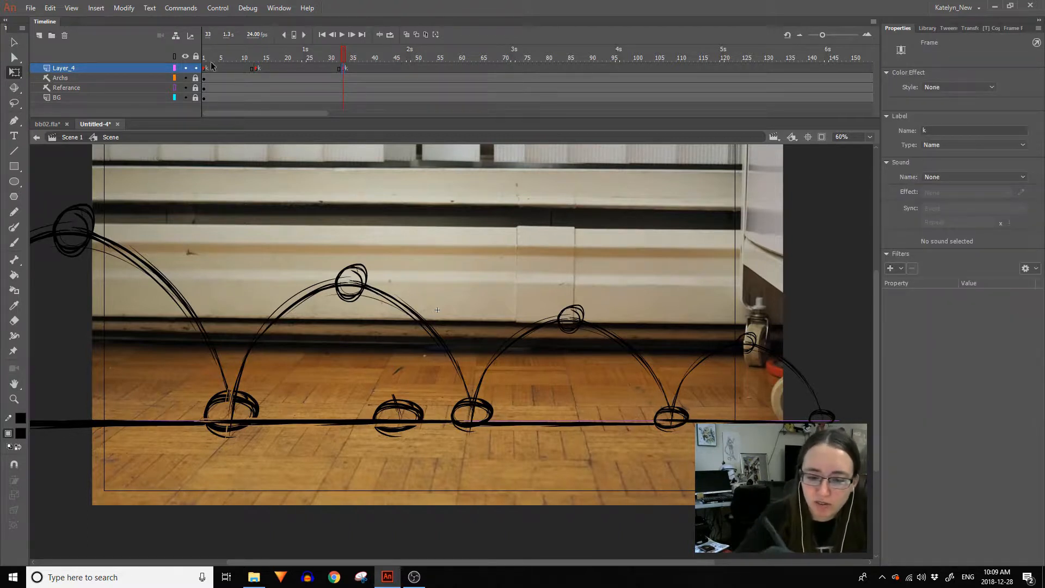
left_click(257, 69)
Set up the Brush tool with a red fill for painting the ball poses over the sketched arcs.
left_click_drag(239, 319, 445, 296)
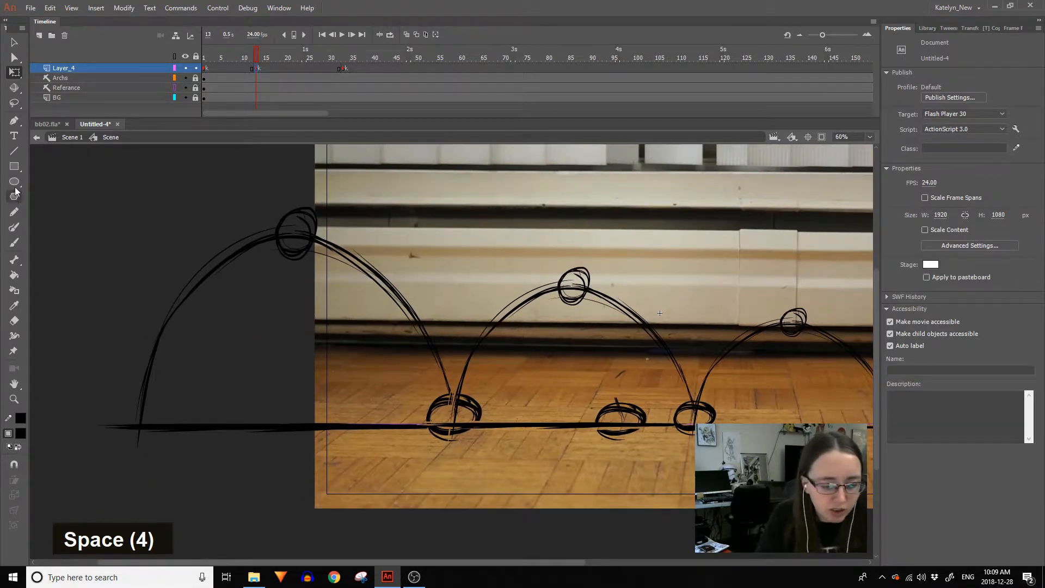
left_click(14, 243)
left_click(20, 433)
left_click(166, 369)
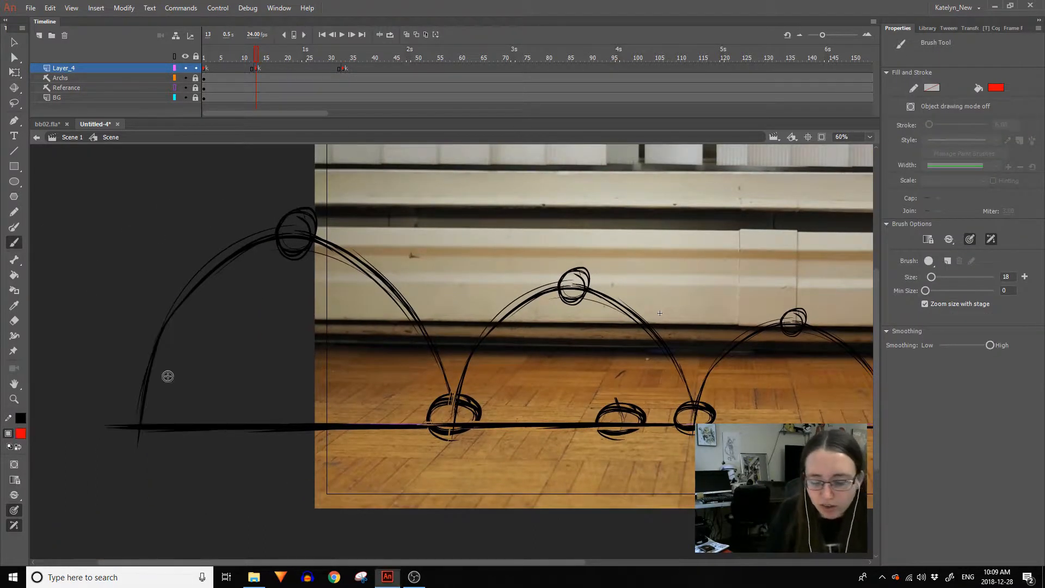
Paint a red circle for the ball over the first arc's peak on frame 1 of Layer_4.
left_click(205, 68)
mouse_move(300, 208)
left_mouse_down()
mouse_move(277, 218)
mouse_move(310, 219)
mouse_move(272, 240)
mouse_move(310, 238)
mouse_move(273, 209)
mouse_move(266, 228)
left_mouse_up()
key("ctrl+z")
left_click(256, 68)
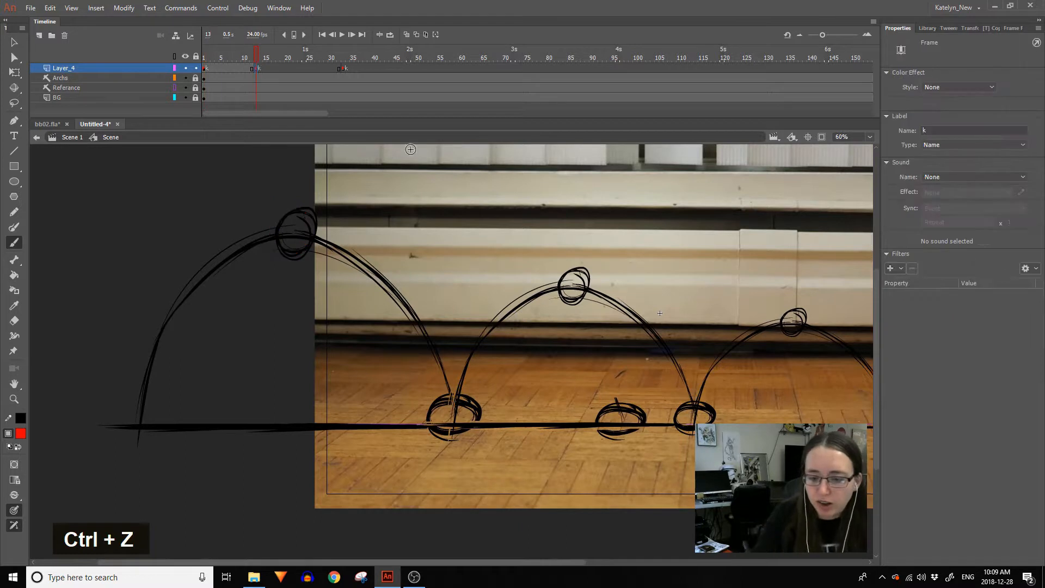
left_click(206, 68)
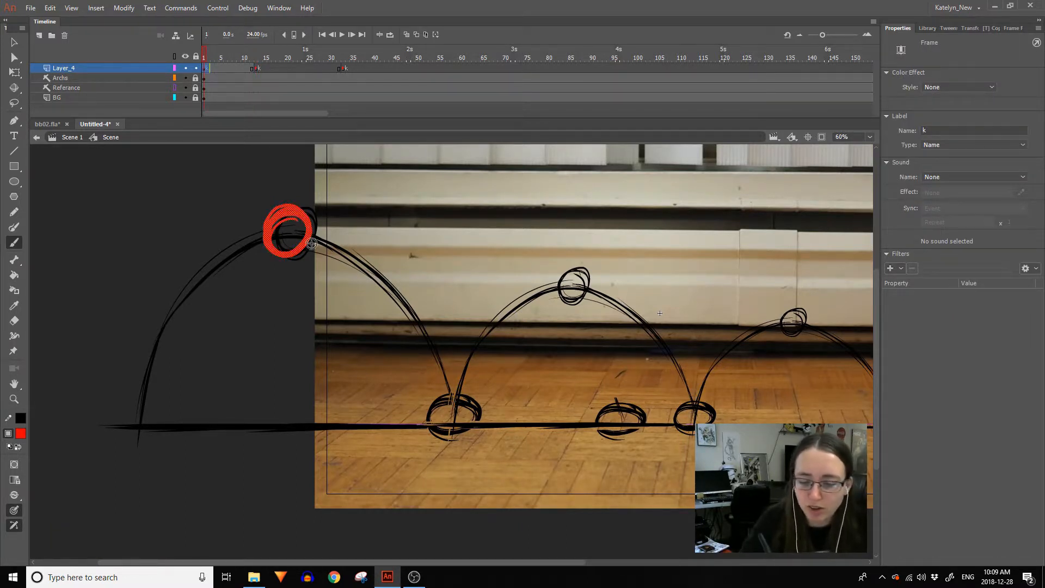
Paint a red squashed ball at the first landing in the Layer_4 span starting at frame 13, undoing the stray floor strokes.
left_click(259, 67)
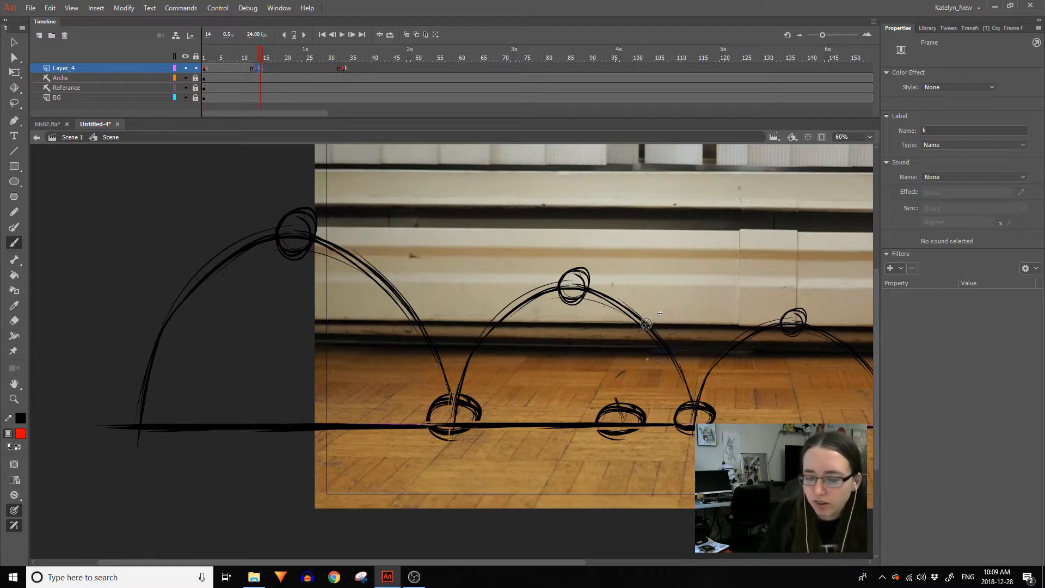
mouse_move(477, 404)
left_mouse_down()
mouse_move(449, 396)
mouse_move(482, 404)
mouse_move(477, 420)
mouse_move(496, 425)
left_mouse_up()
left_click_drag(400, 422, 484, 422)
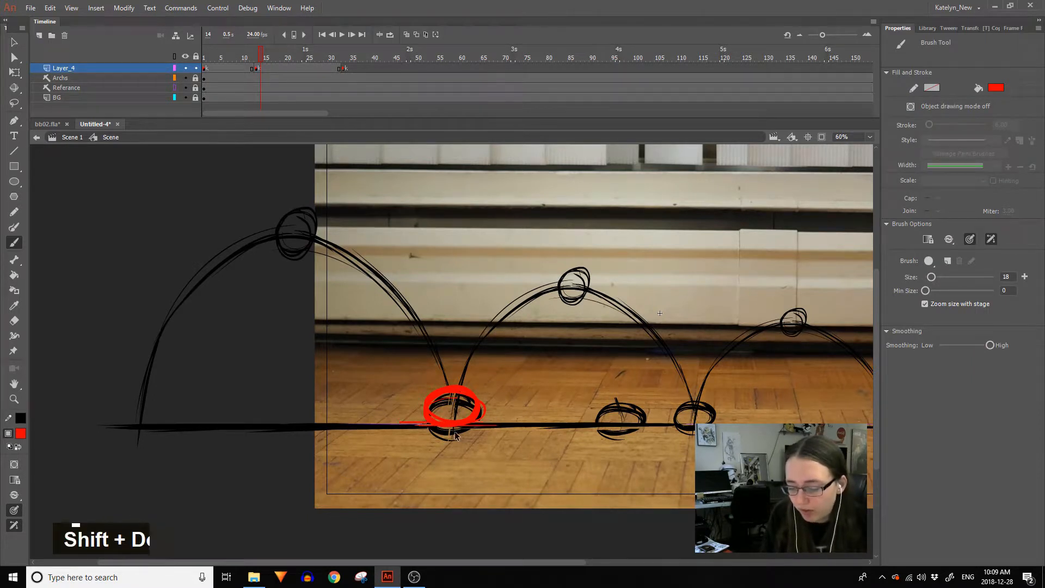
key("ctrl+z")
key("ctrl+z")
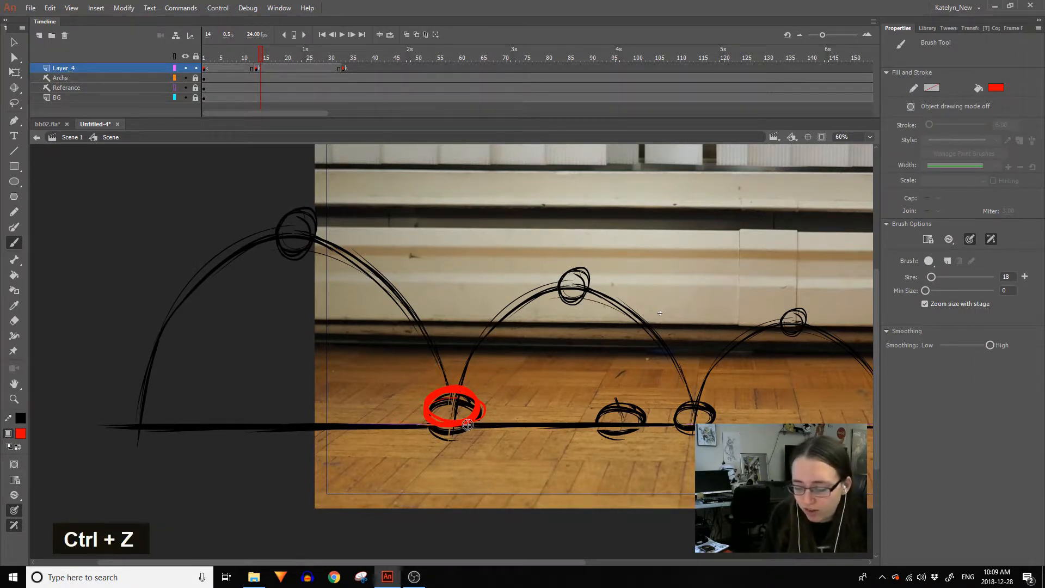
Try flattening a red test circle beside the first landing to about 180 by 116, and delete it.
left_click(378, 379, "shift")
left_click_drag(358, 392, 394, 389)
left_click(15, 71)
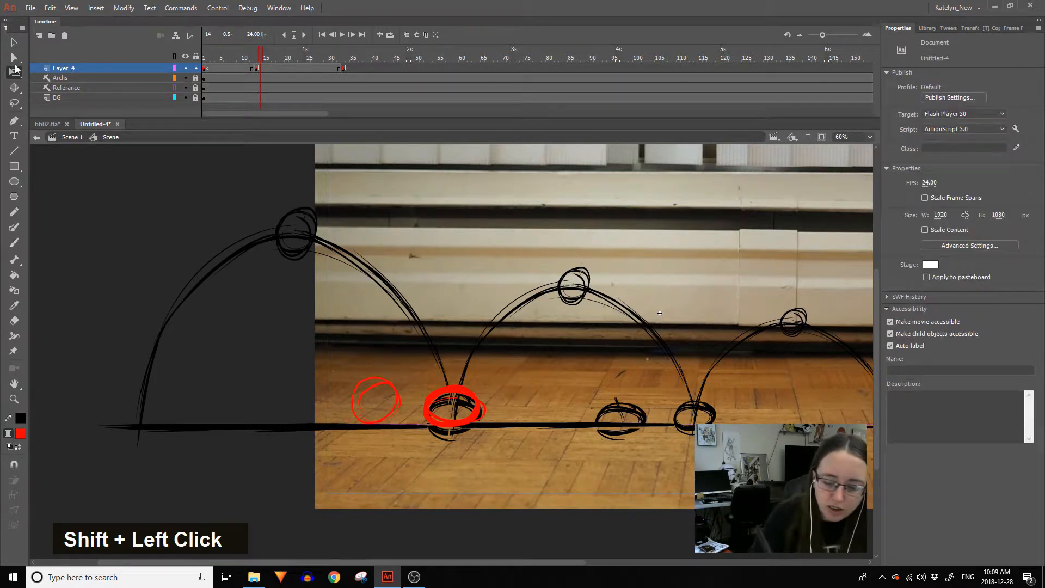
left_click(385, 380)
left_click(375, 375, "alt")
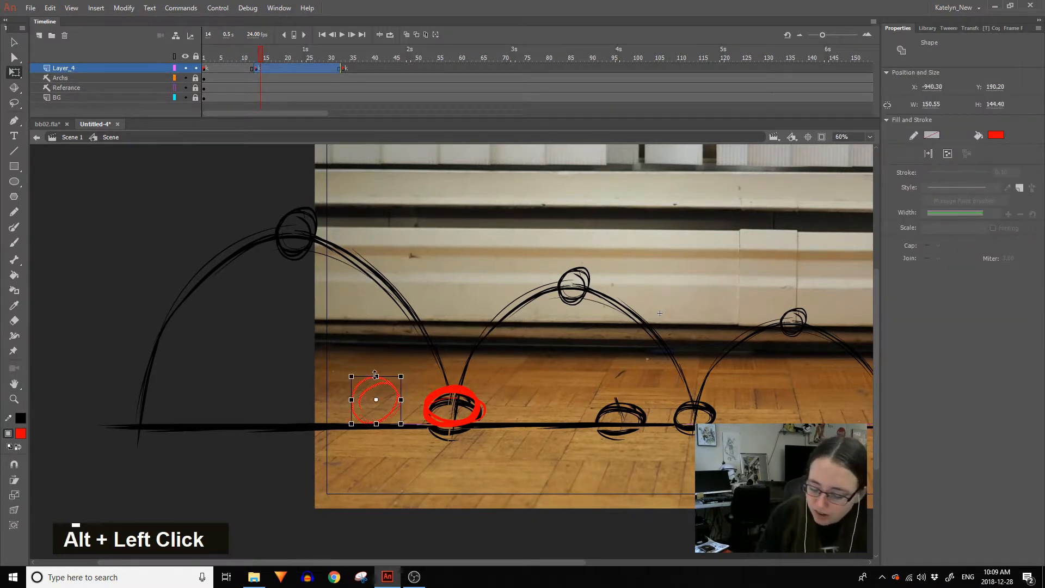
left_click_drag(374, 374, 403, 404)
key("ctrl+z")
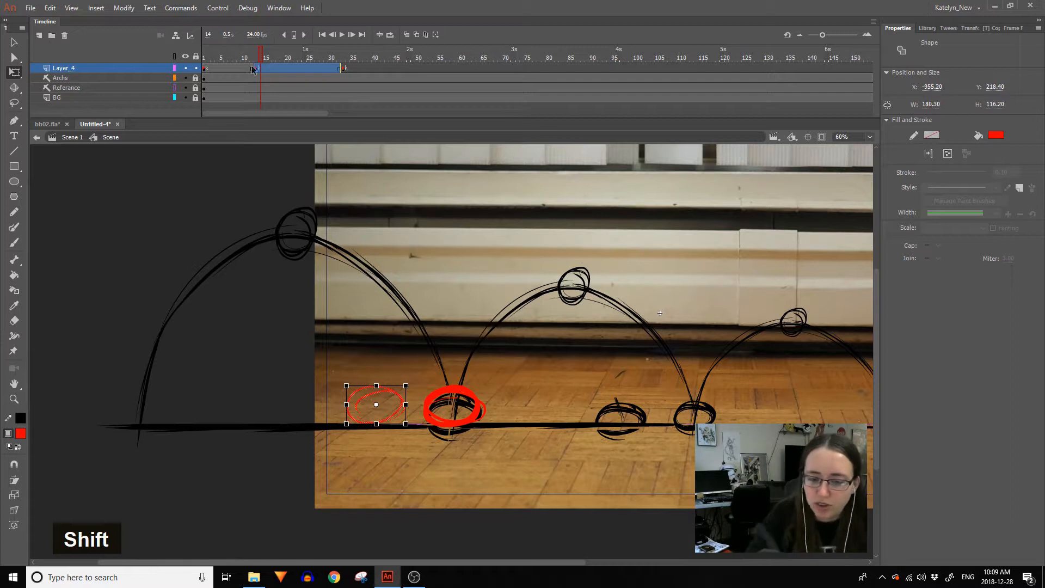
key("Delete")
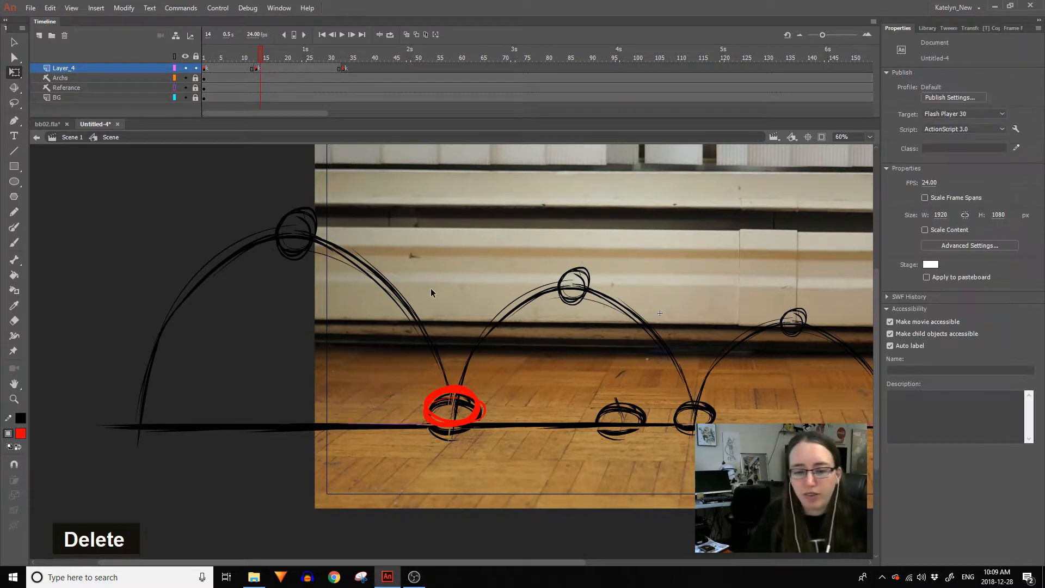
Paint a red squashed ball at the second landing on frame 33 of Layer_4.
key("b")
left_click(344, 69)
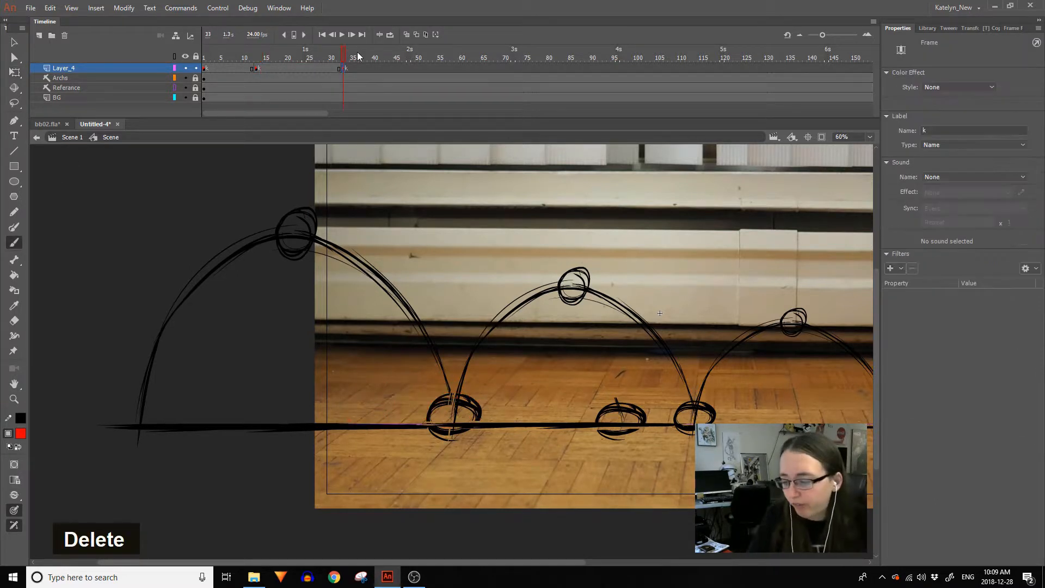
mouse_move(677, 416)
left_mouse_down()
mouse_move(678, 428)
mouse_move(709, 404)
mouse_move(677, 425)
left_mouse_up()
Add a new layer above Layer_4 and insert blank keyframes on it at frames 13 and 33.
key("space")
mouse_move(564, 451)
left_mouse_down()
mouse_move(446, 417)
mouse_move(235, 419)
left_mouse_up()
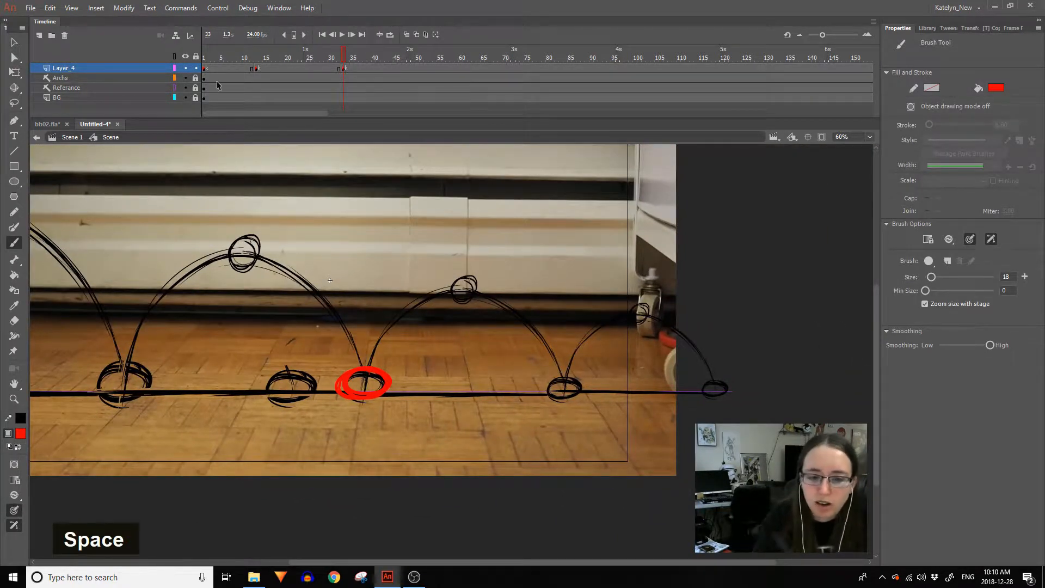
left_click(39, 36)
left_click(256, 68)
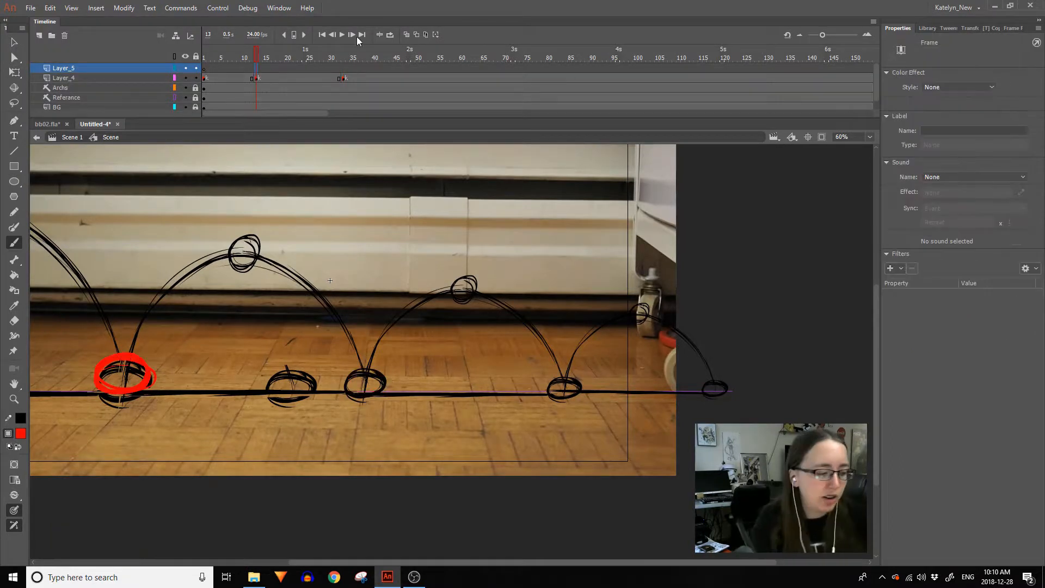
key("F7")
left_click(343, 68)
key("F7")
Duplicate the Layer_5 span between frames 13 and 33 to frame 33, shortening it so the third landing falls on frame 49.
left_click_drag(257, 69, 365, 70)
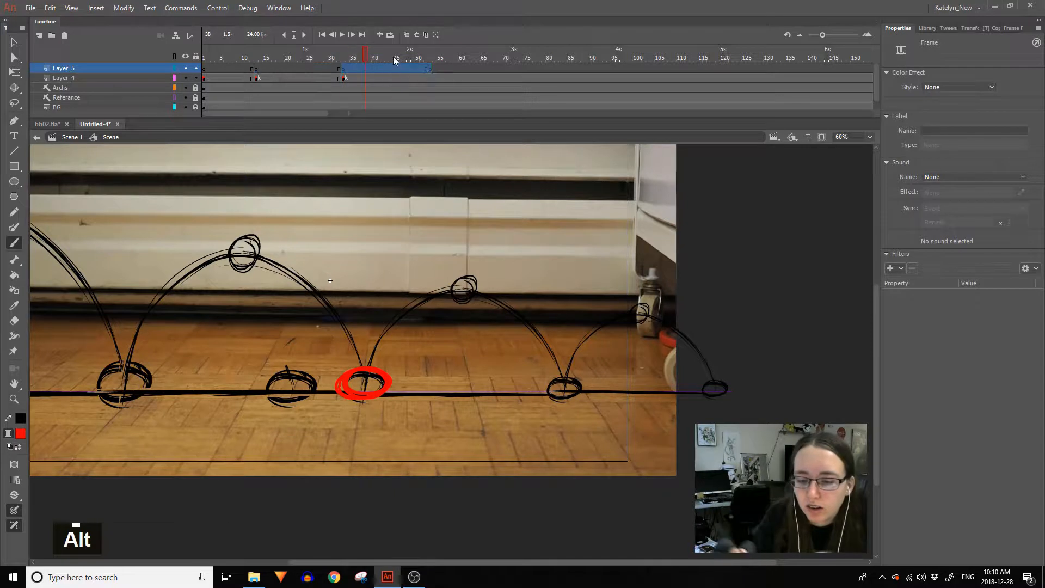
key("q")
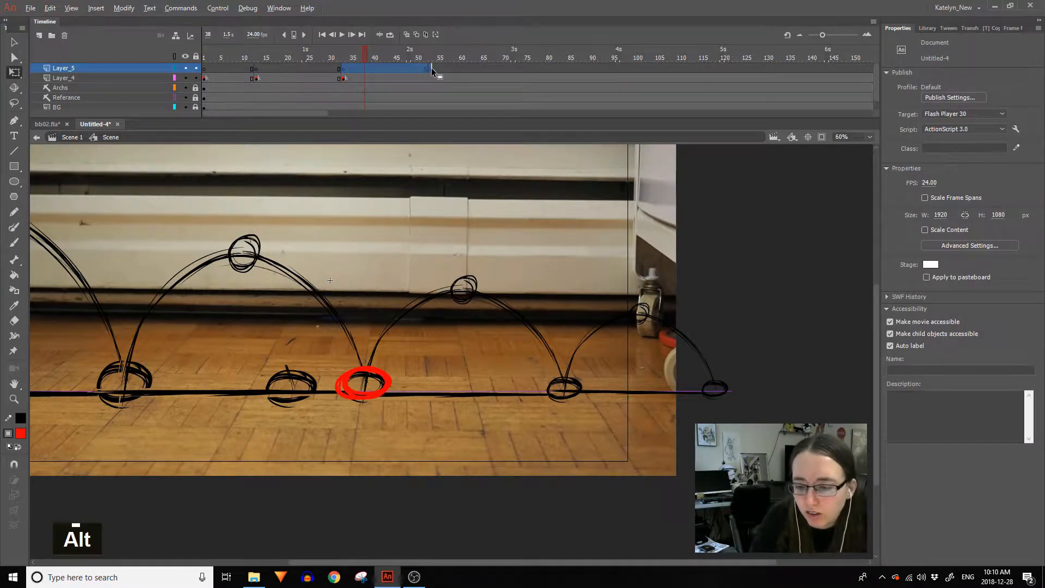
left_click(431, 69, "alt")
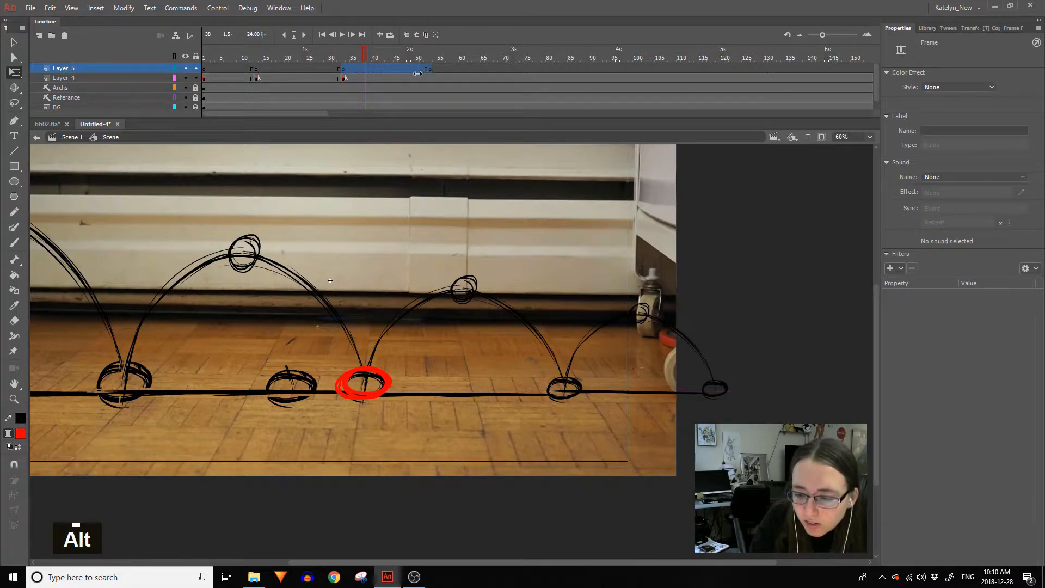
left_click_drag(415, 72, 413, 69)
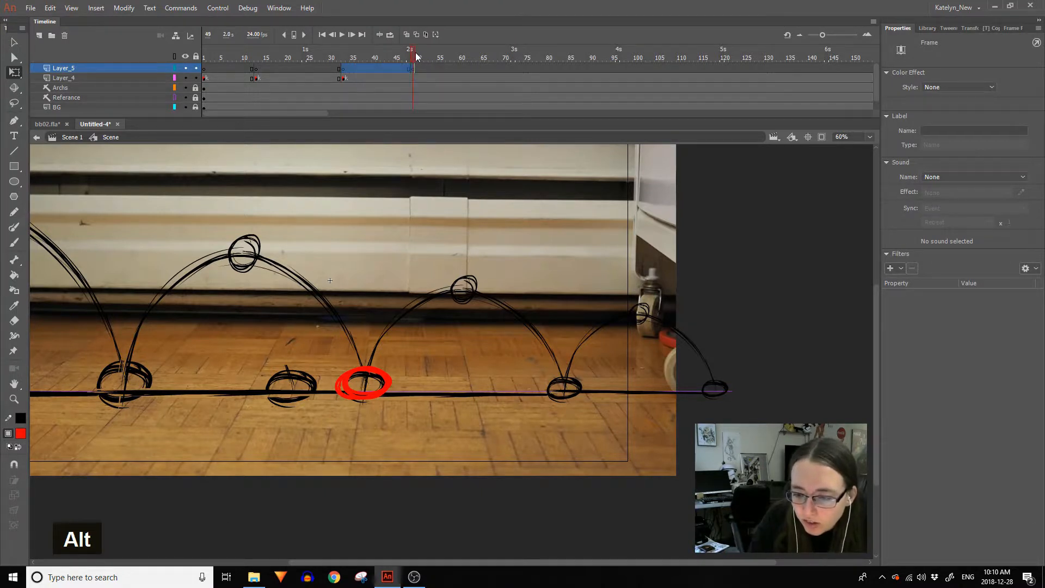
Paint a red squashed ball at the third landing on frame 49 of Layer_5.
double_click(414, 69)
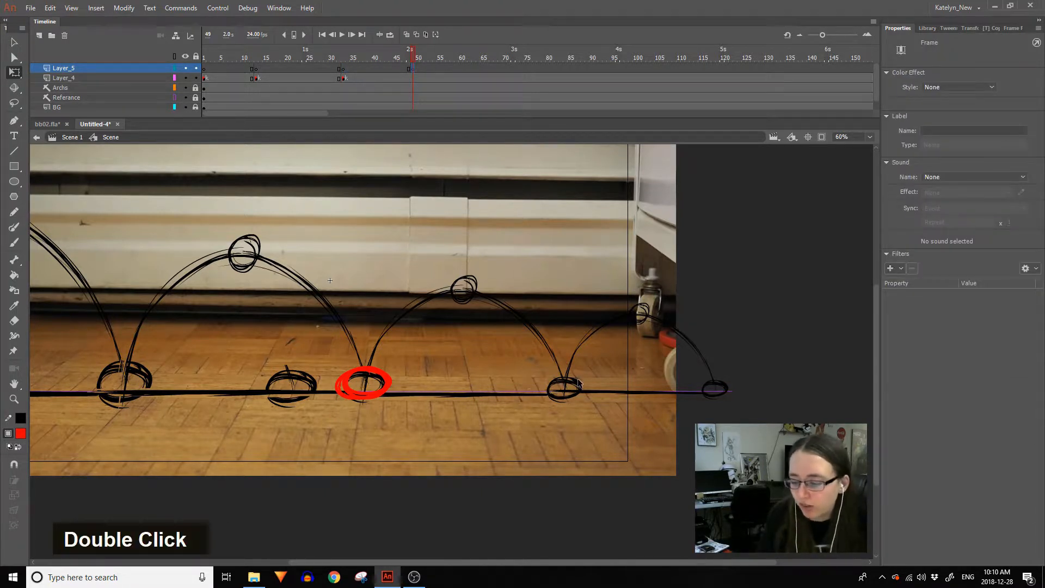
key("b")
left_click_drag(576, 373, 580, 371)
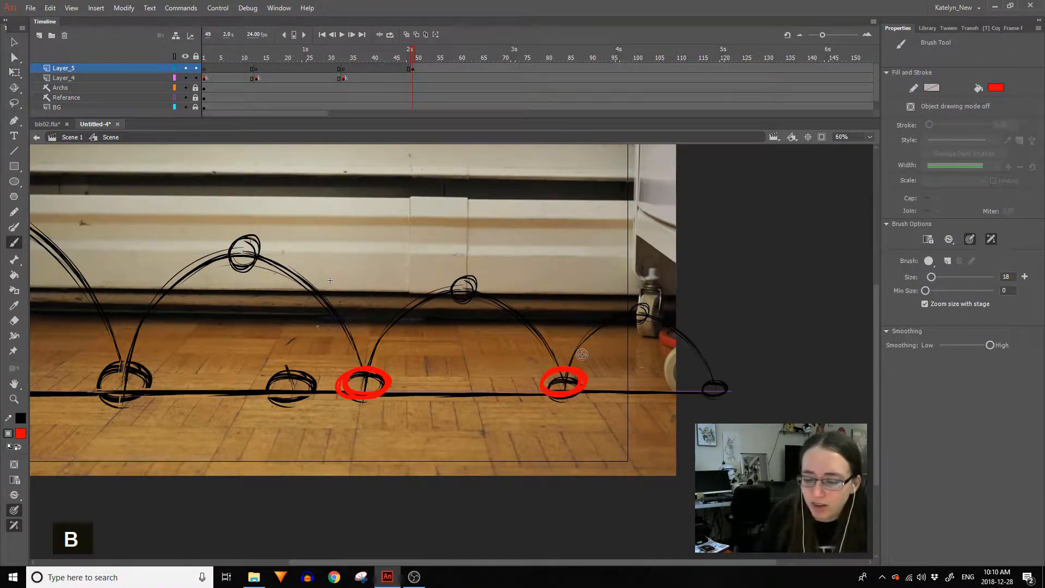
mouse_move(552, 398)
left_mouse_down()
mouse_move(585, 370)
mouse_move(555, 380)
left_mouse_up()
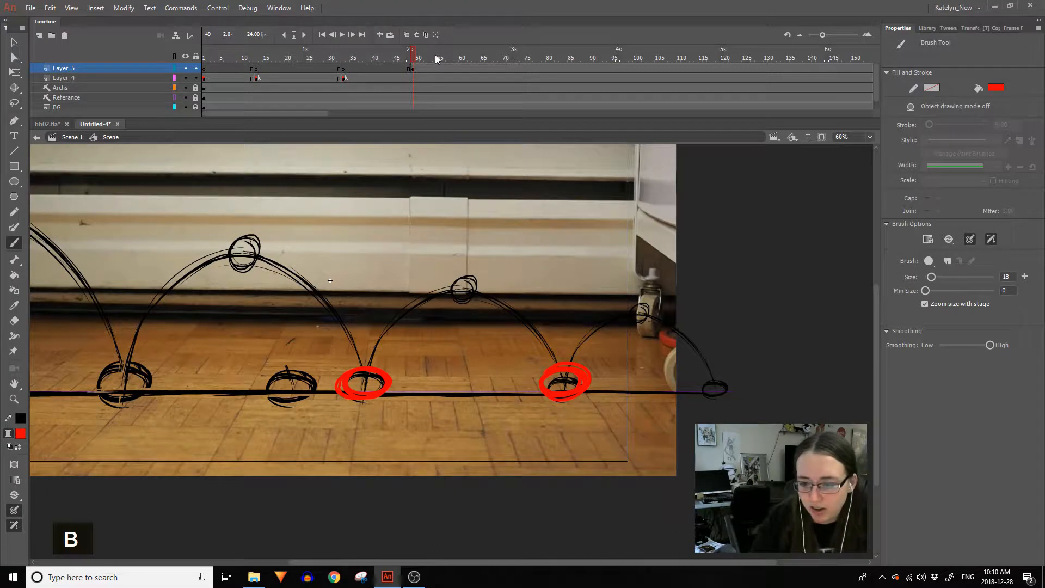
Move the ball drawing at frame 49 from Layer_5 down to Layer_4 and insert a blank keyframe in its place.
left_click(411, 70)
left_click_drag(410, 70, 414, 79)
left_click(414, 70)
key("F7")
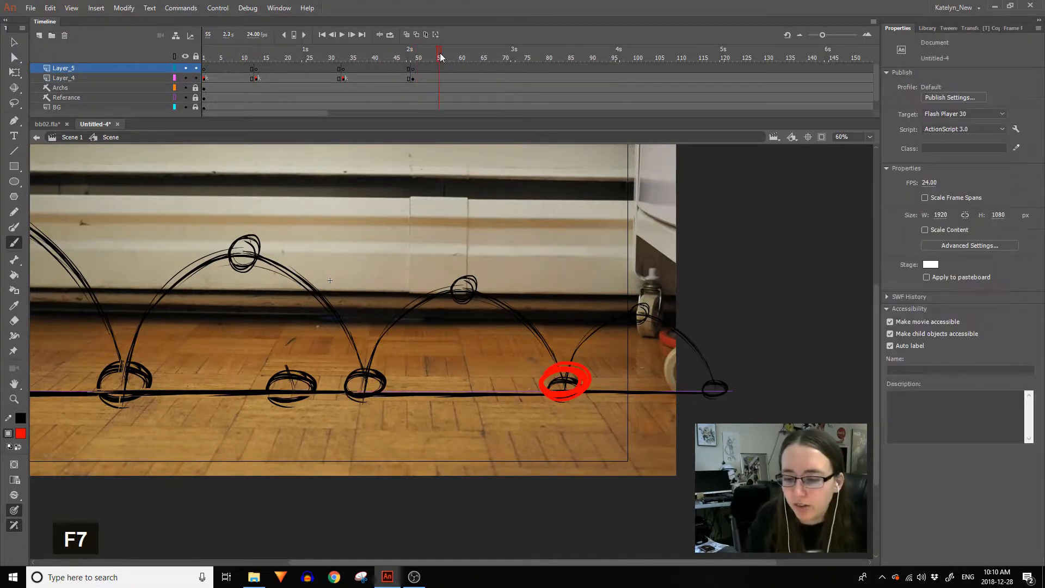
Label the Layer_4 keyframe at frame 49 k.
double_click(412, 79)
left_click(938, 130)
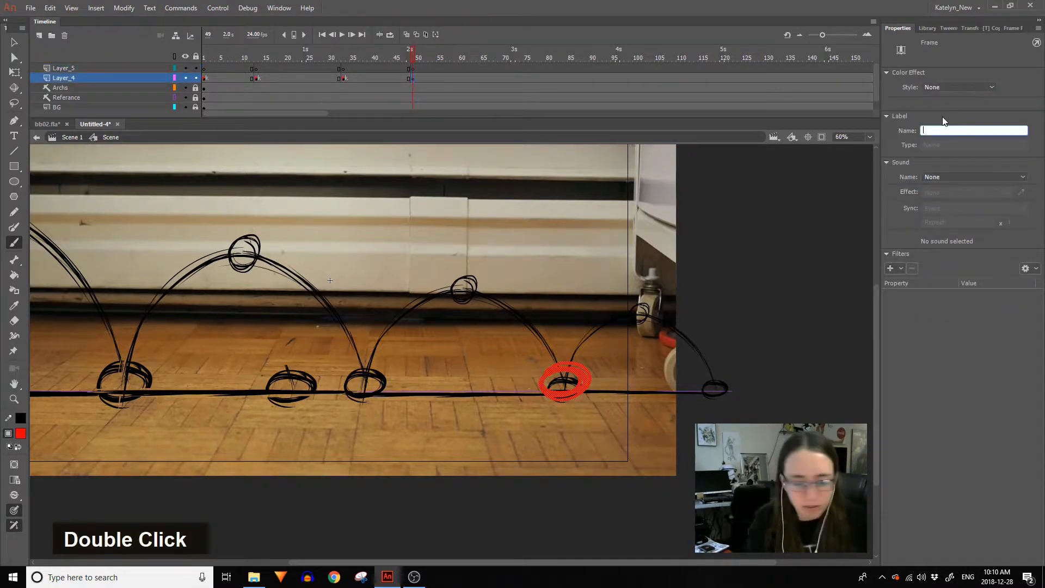
type("k")
key("Return")
Duplicate the Layer_5 span between frames 33 and 49 to frame 49, shortening it so the fourth landing falls on frame 61.
left_click_drag(344, 70, 445, 60)
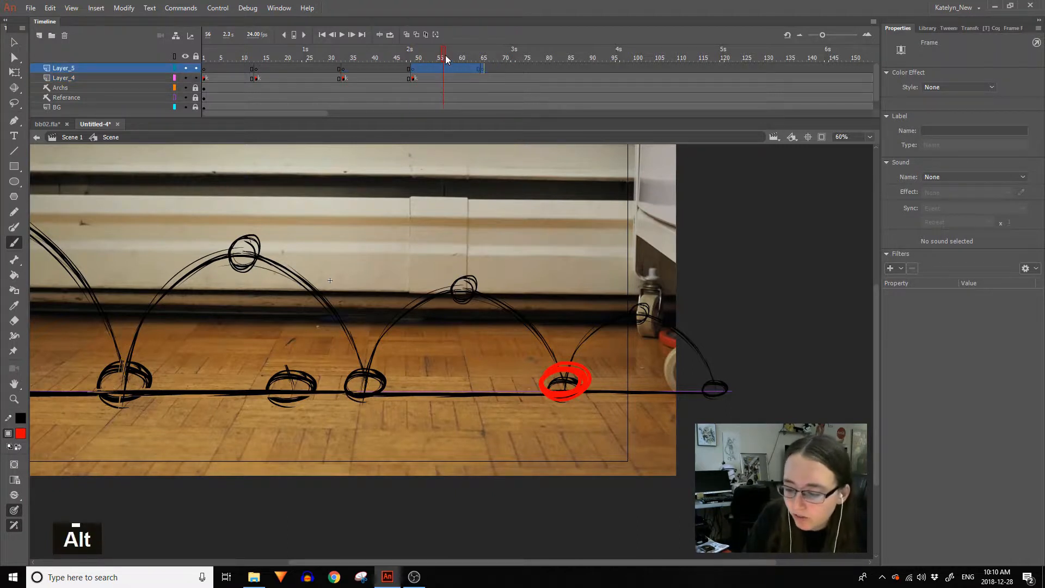
left_click(17, 73)
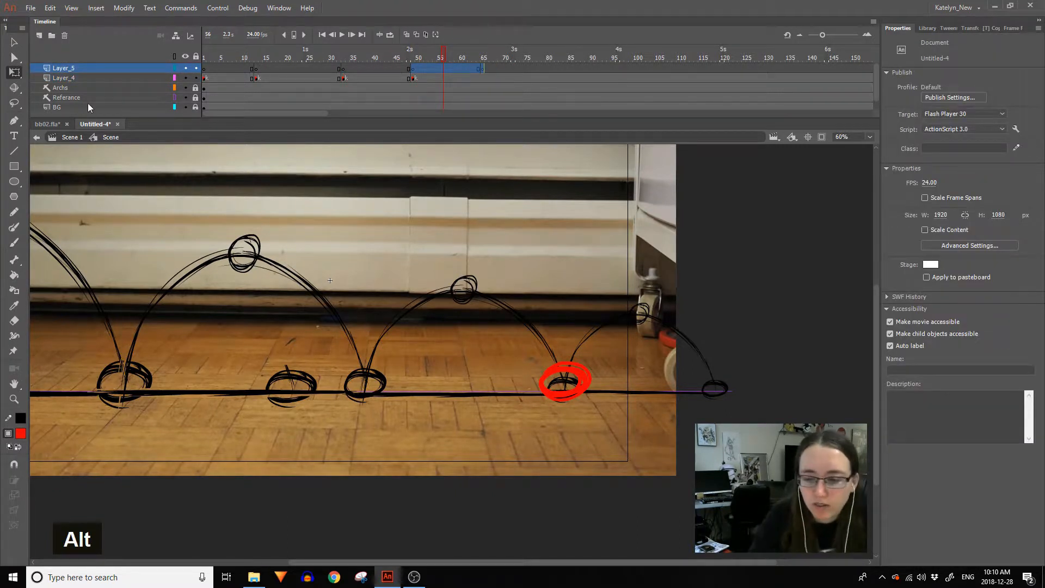
left_click(482, 69, "alt")
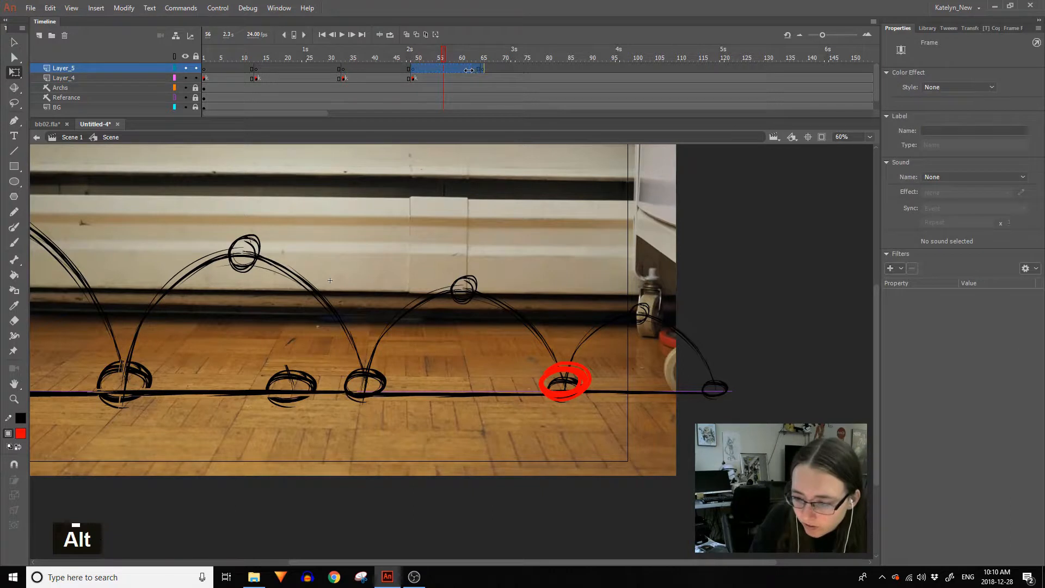
left_click_drag(468, 69, 469, 70)
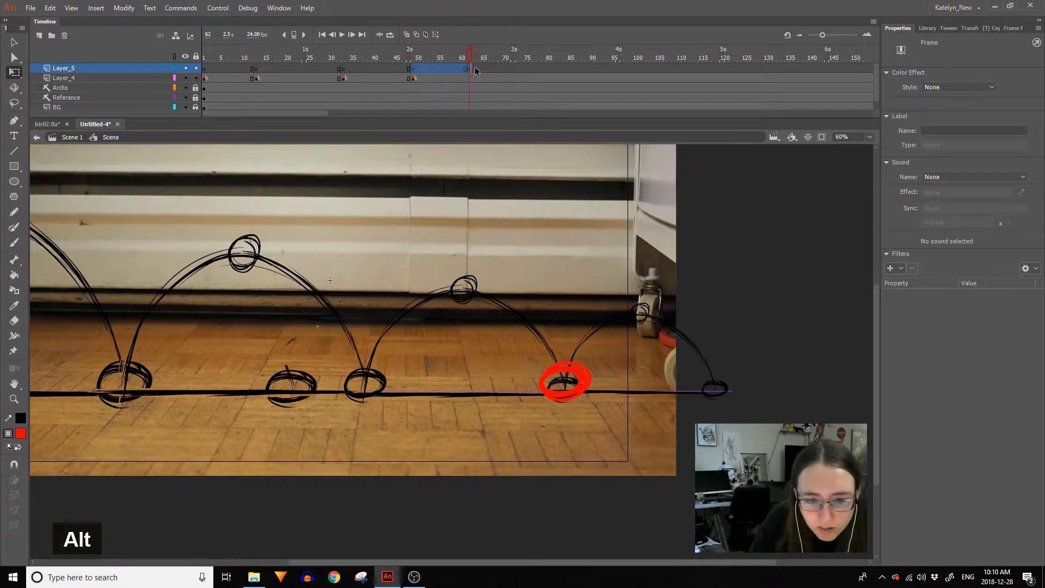
double_click(473, 70)
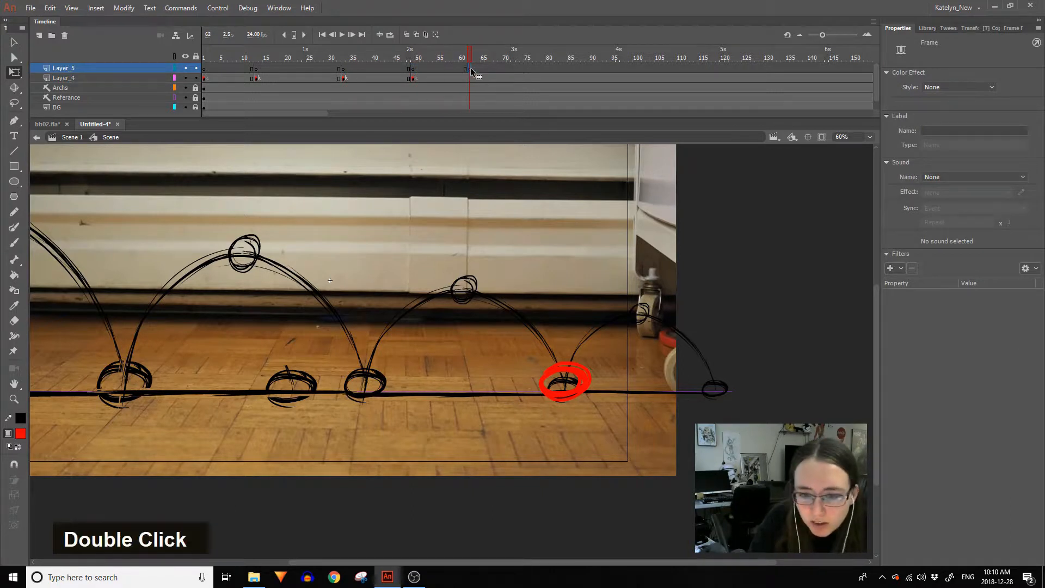
left_click(414, 72)
left_click(467, 69)
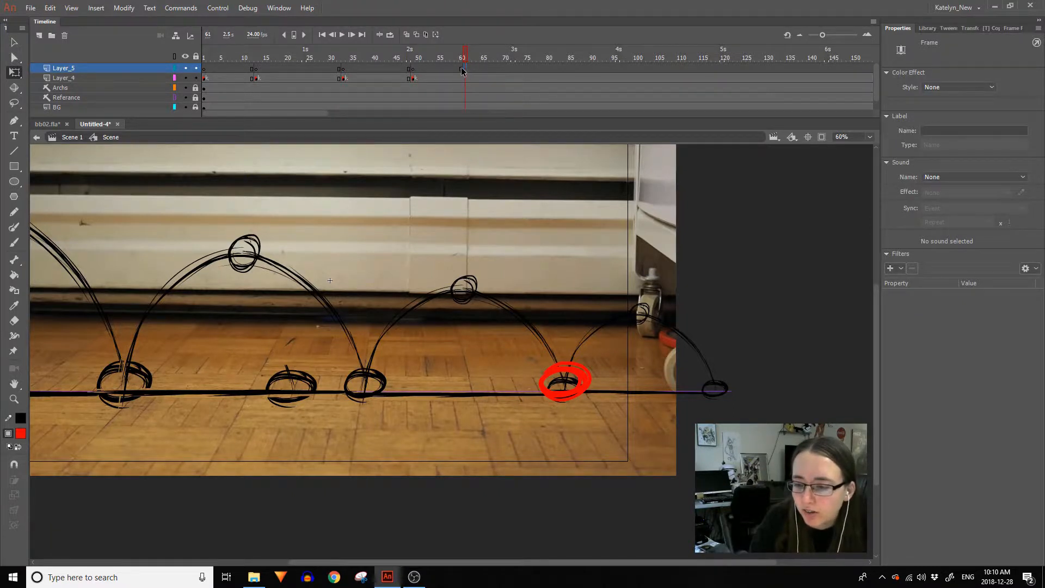
Insert a blank keyframe at frame 61 on Layer_4 and label it k.
left_click(468, 79)
key("F7")
left_click(943, 88)
left_click(915, 111)
double_click(937, 132)
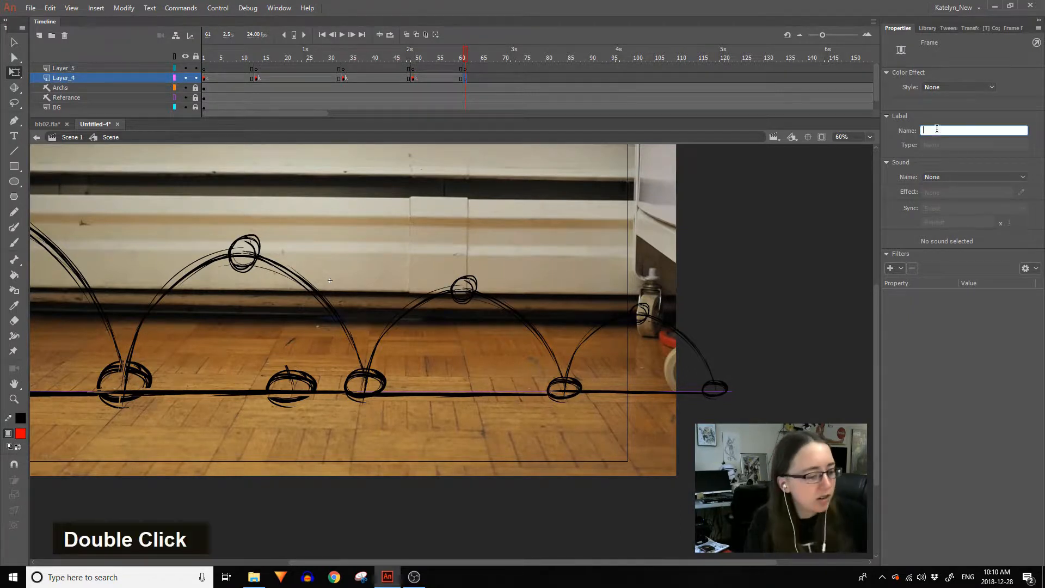
type("k")
key("Return")
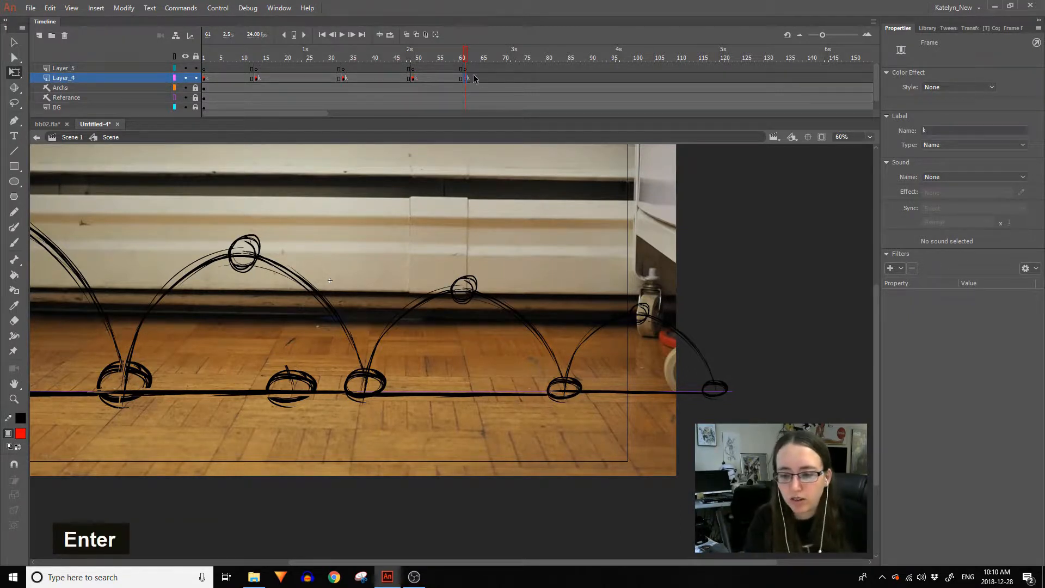
double_click(476, 69)
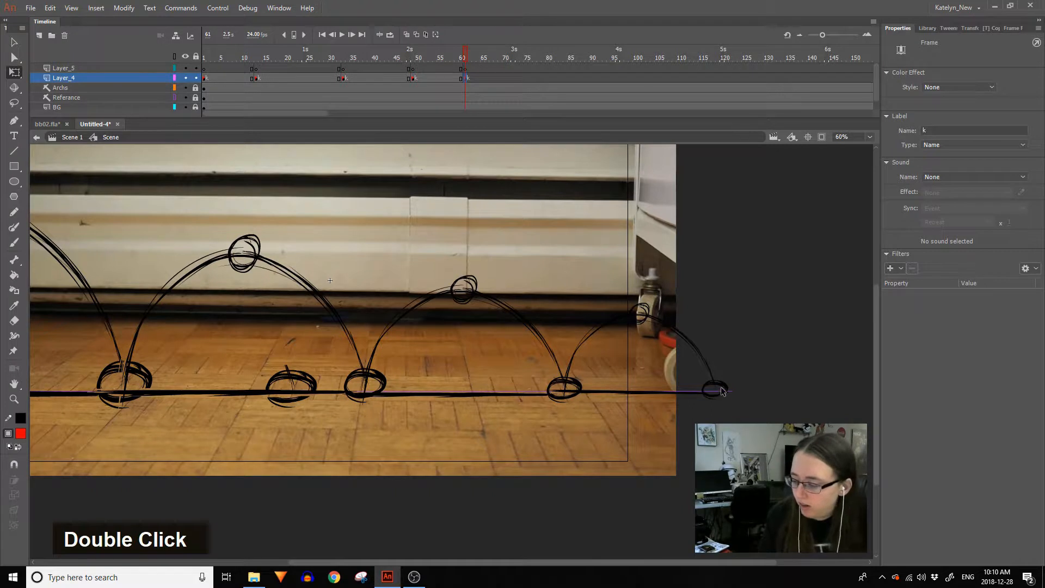
Paint the fourth landing ball in red at frame 61 on Layer_4, delete Layer_5, and scrub back through the landings.
key("b")
mouse_move(719, 381)
left_mouse_down()
mouse_move(702, 392)
mouse_move(729, 386)
mouse_move(697, 392)
left_mouse_up()
mouse_move(479, 68)
left_mouse_down()
mouse_move(385, 97)
mouse_move(267, 162)
left_mouse_up()
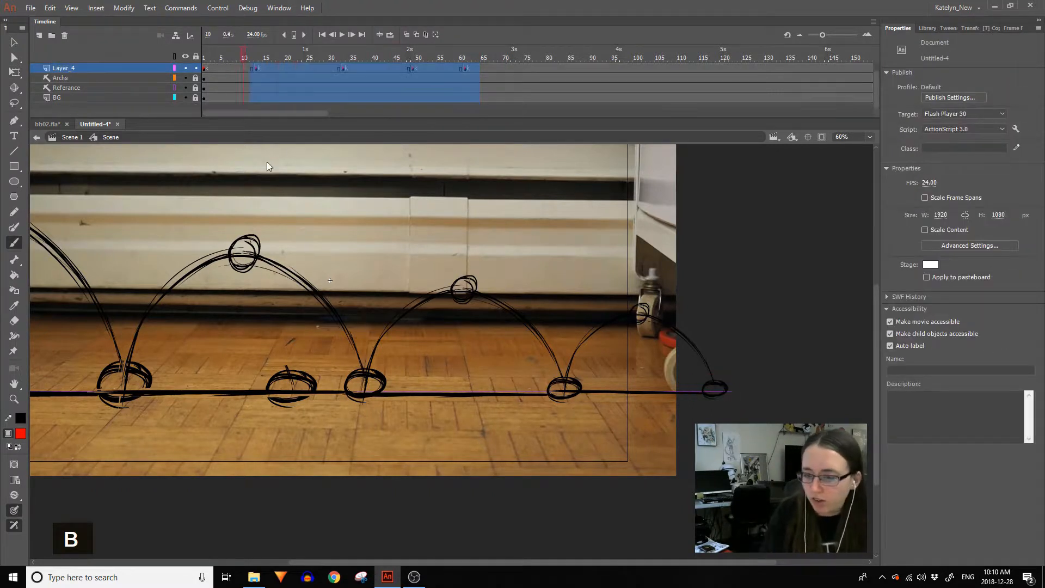
left_click(471, 88)
left_click_drag(470, 58, 117, 253)
Insert blank keyframes at frames 7 and 23 on Layer_4, midway between the neighbouring landing keys.
key("space")
left_click_drag(425, 361, 666, 383)
left_click(231, 69)
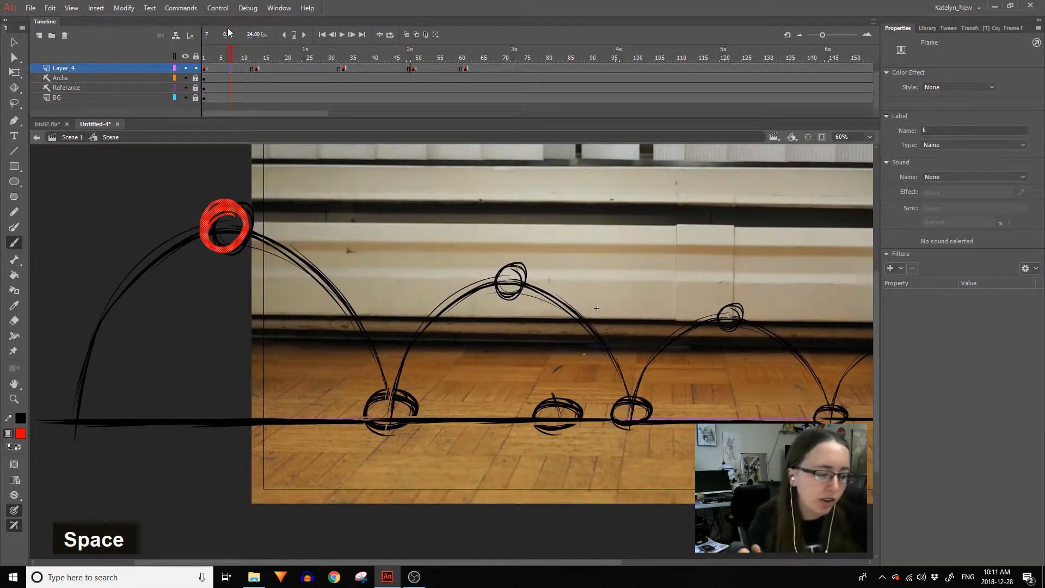
key("F7")
left_click(299, 68)
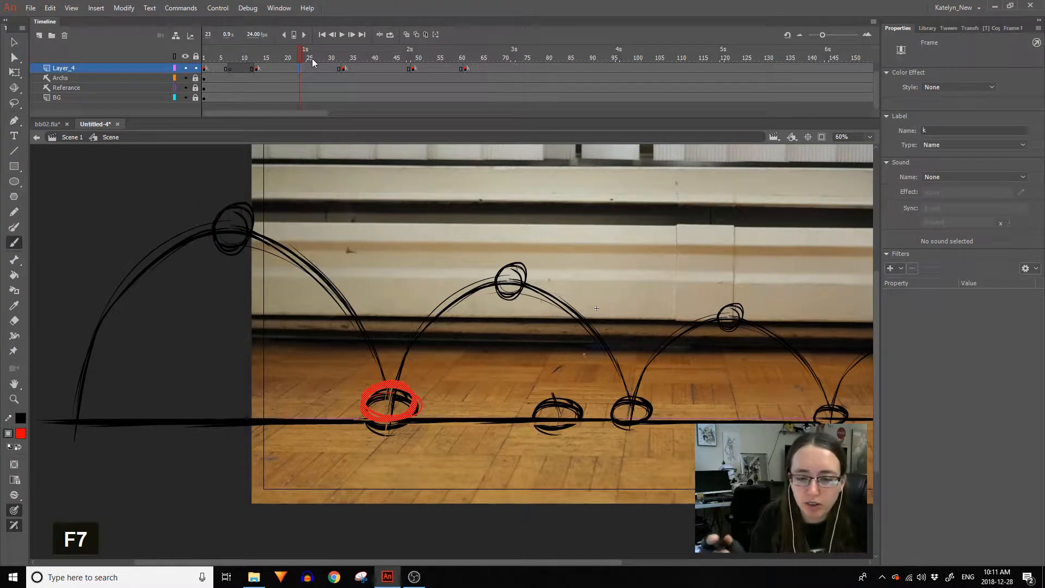
left_click(229, 70)
key("F7")
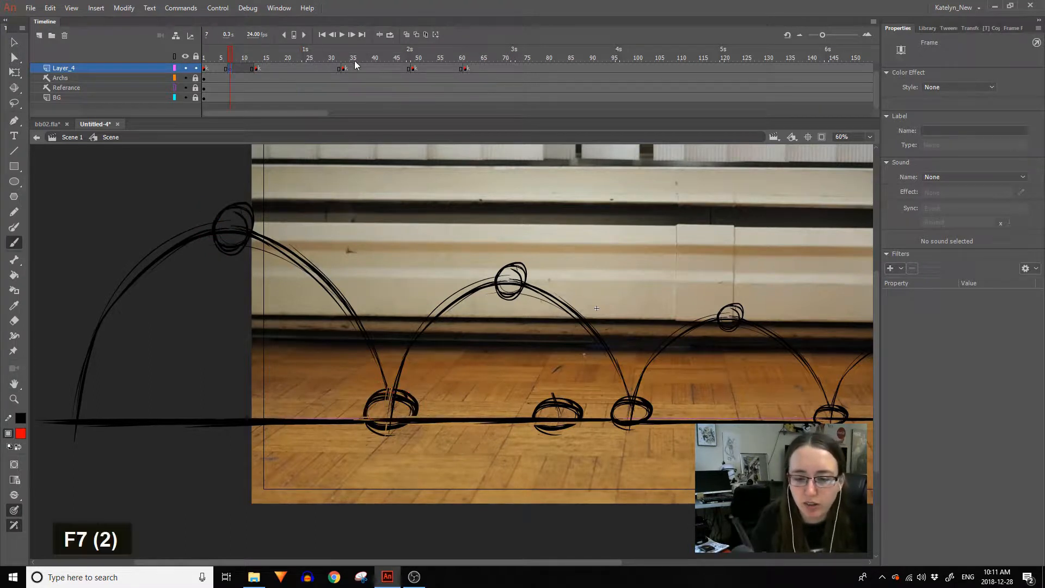
left_click(307, 65)
left_click_drag(306, 56, 304, 59)
left_click(299, 70)
key("F7")
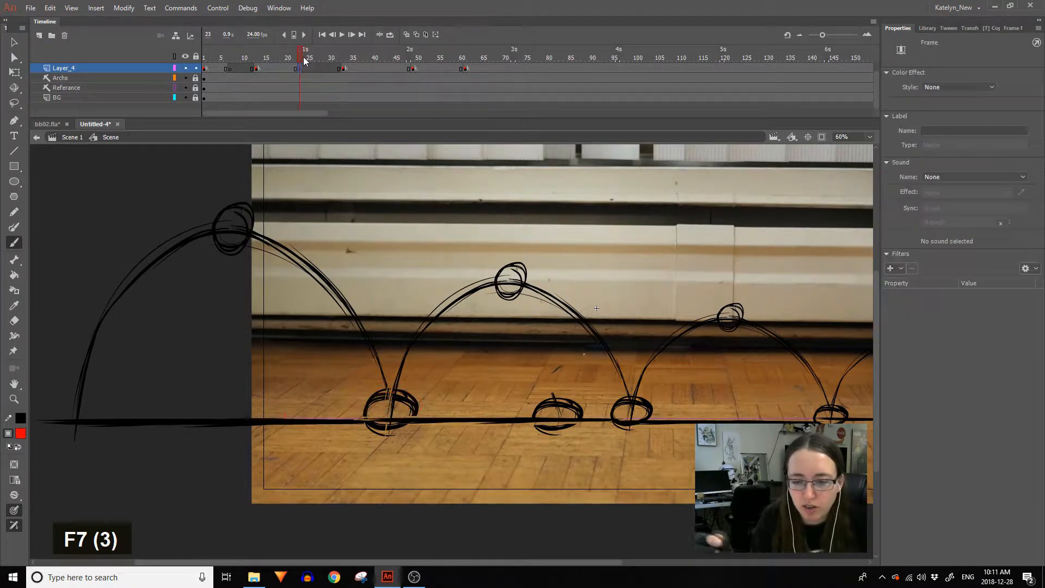
Insert blank keyframes on Layer_4 at frame 41 and about midway between the landings at frames 49 and 61.
left_click(379, 69)
key("F7")
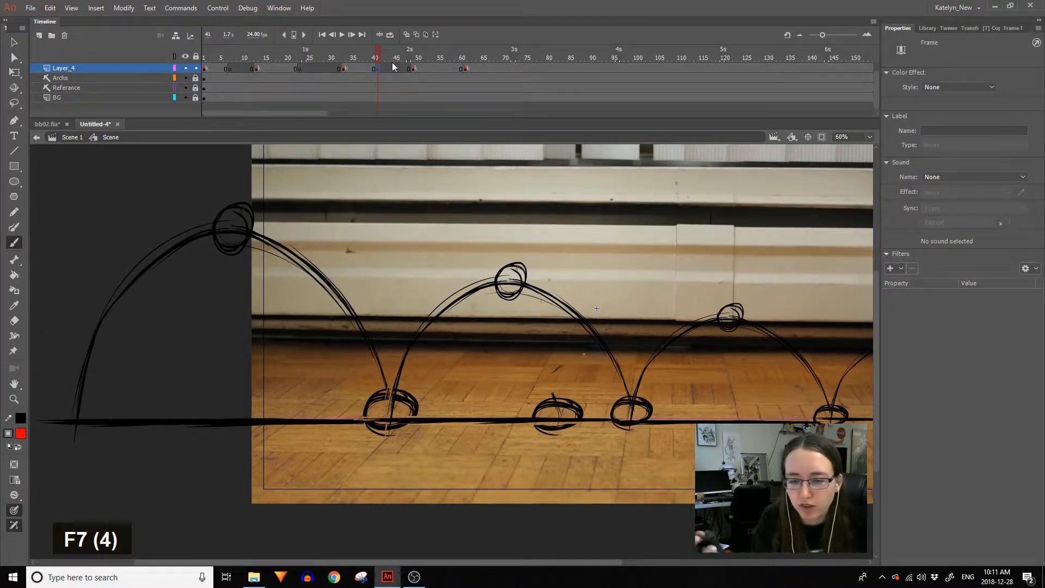
left_click(435, 71)
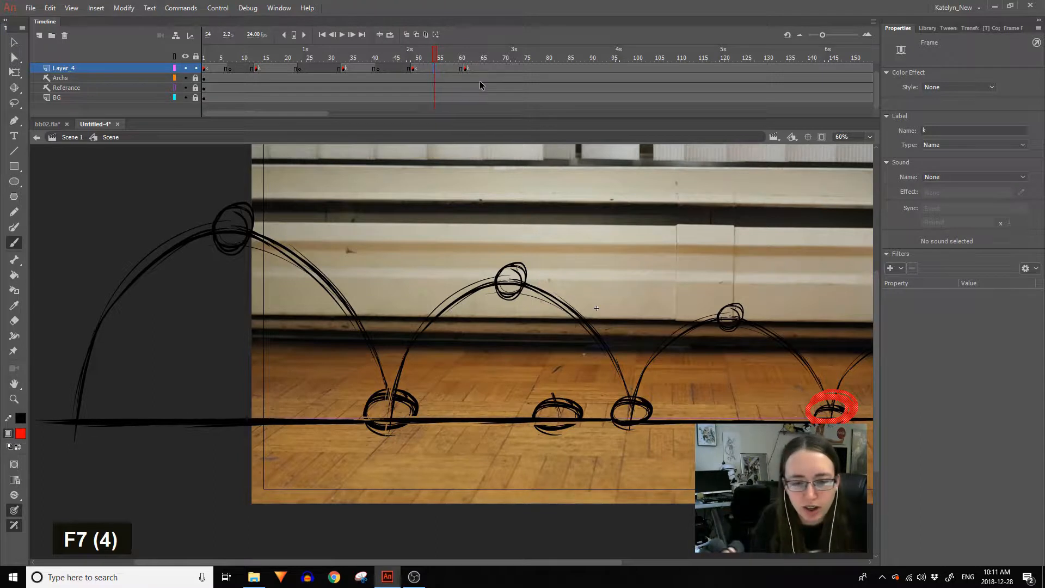
key("F7")
left_click(378, 68)
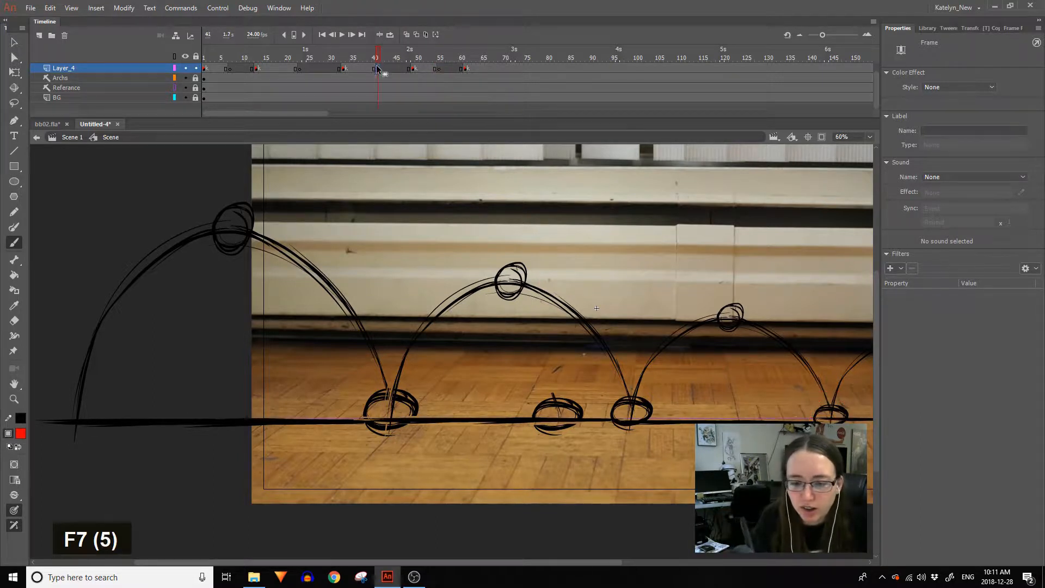
Turn on full-colour onion skinning at frame 23 with its range reaching just past the landing at frame 33.
left_click_drag(382, 56, 204, 58)
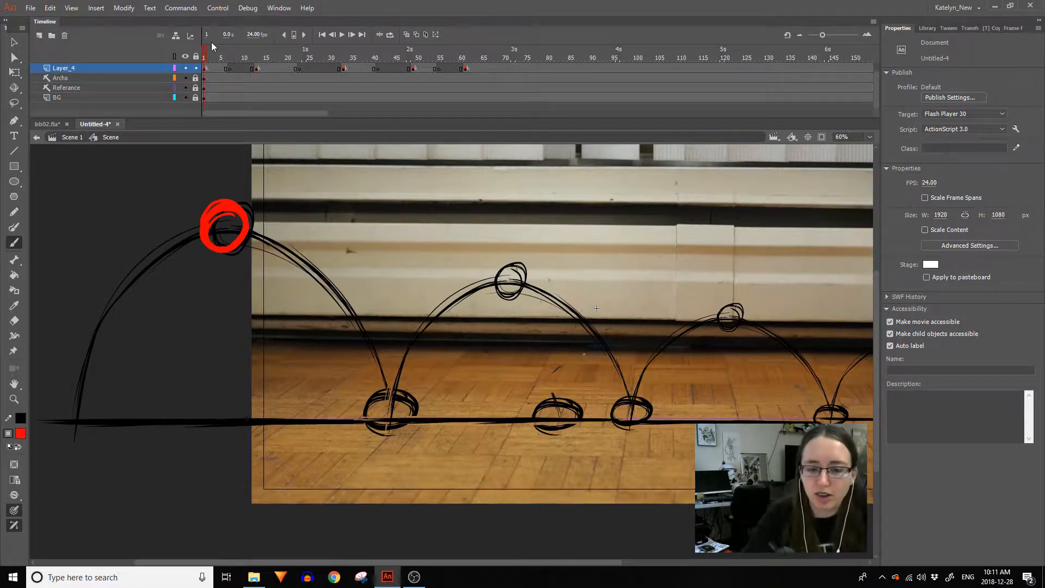
double_click(231, 64)
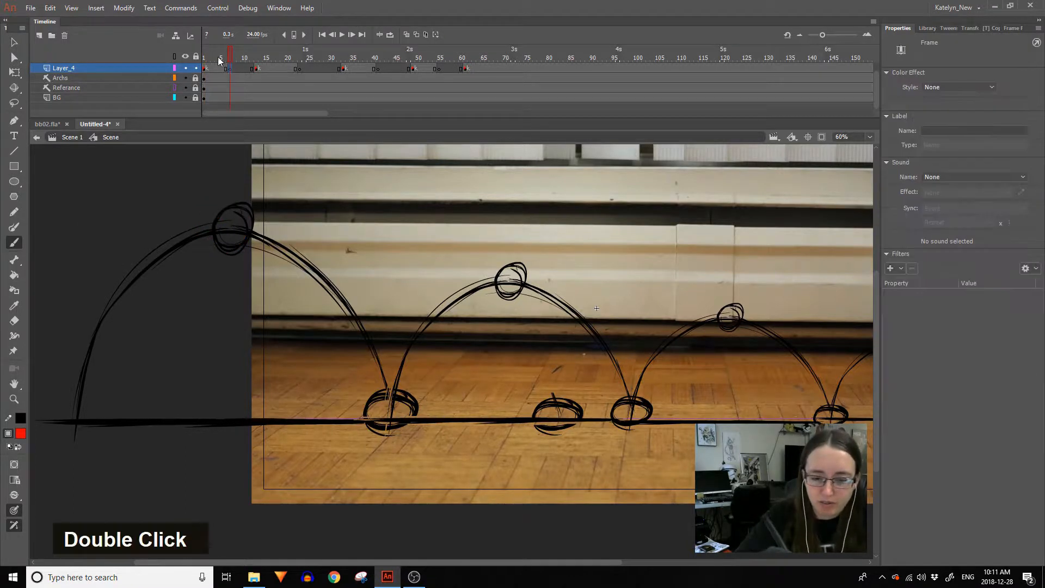
left_click(230, 68)
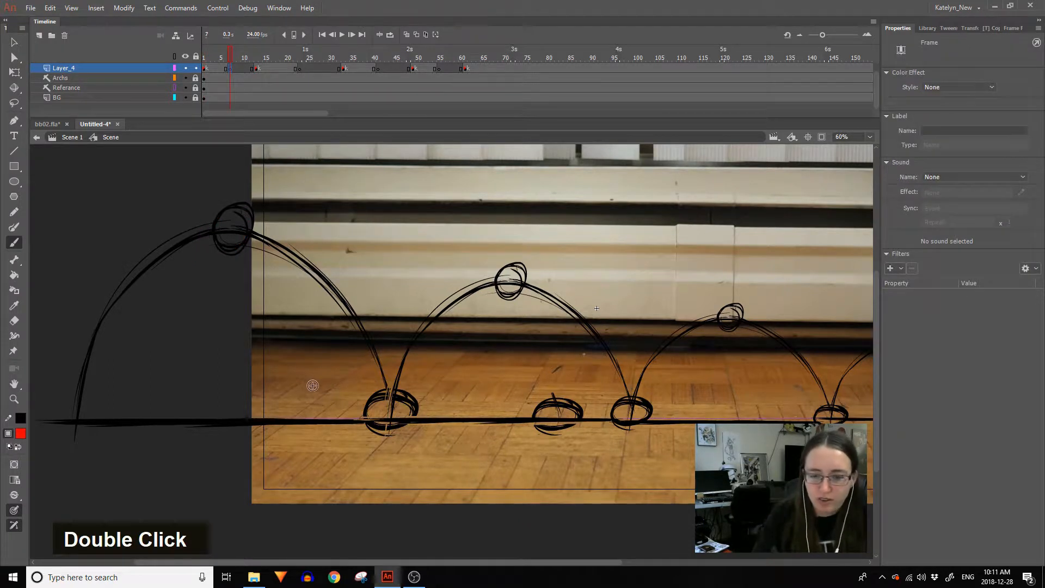
left_click(301, 62)
left_click(425, 34)
left_click_drag(310, 55, 355, 55)
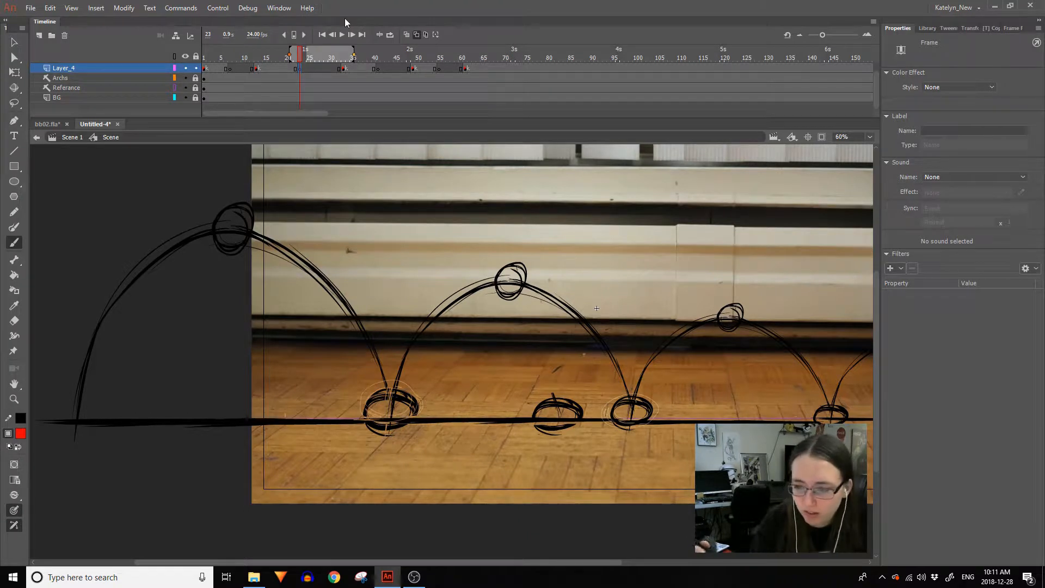
double_click(416, 34)
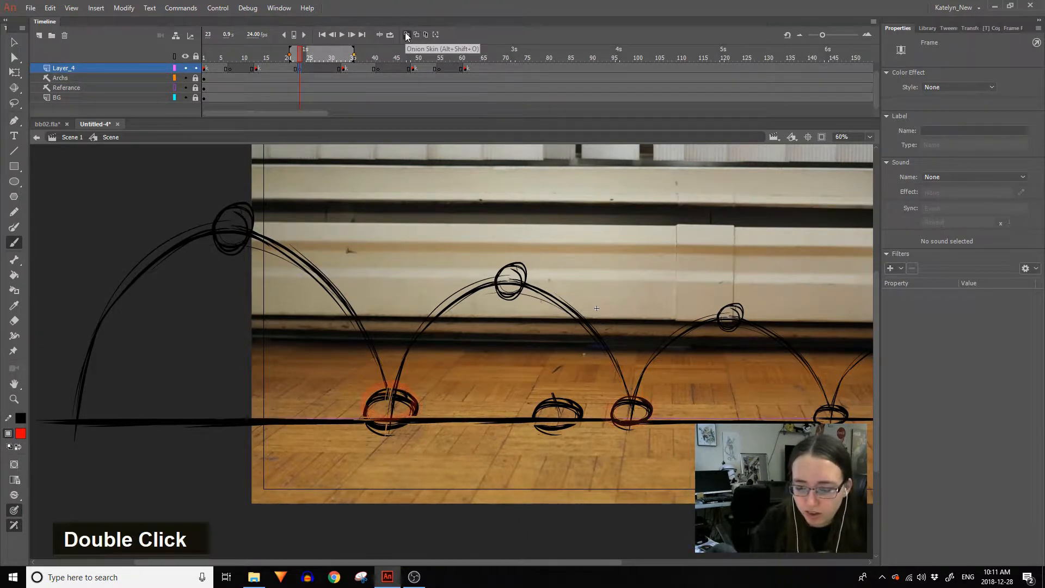
Hide the BG layer and extend the start of the onion skin range slightly before frame 21.
left_click(185, 97)
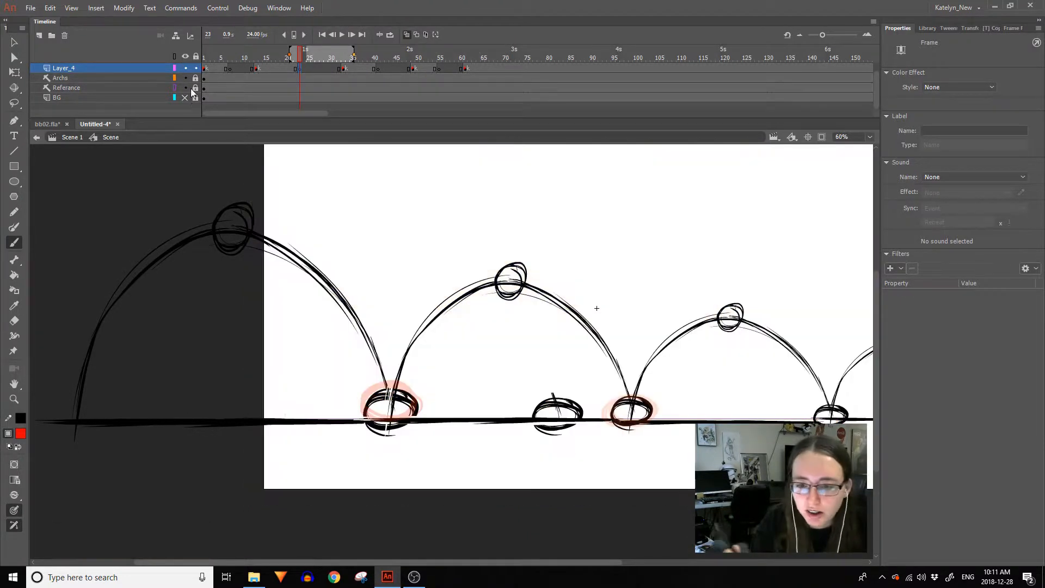
left_click_drag(369, 55, 352, 56)
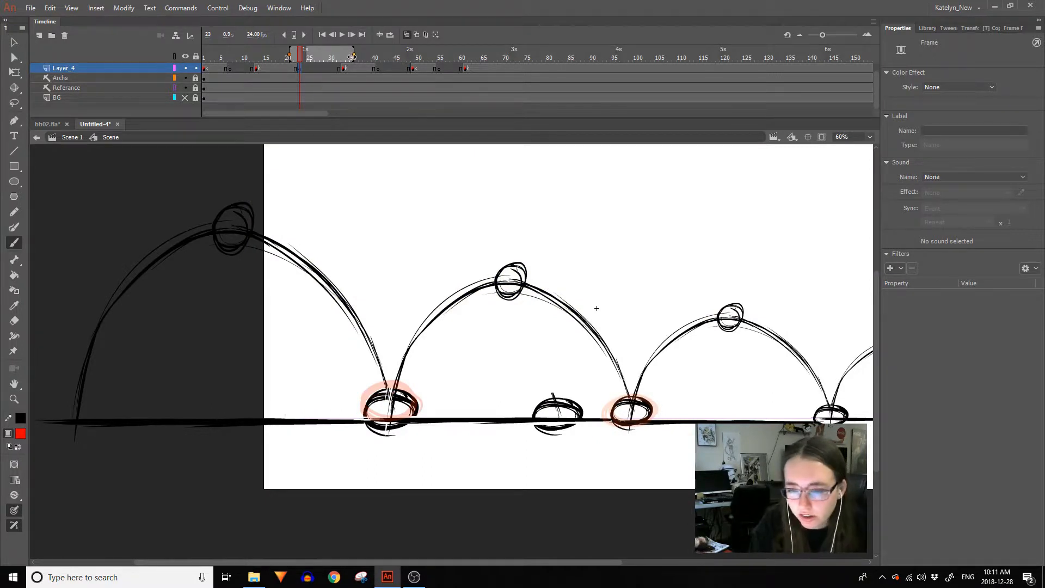
left_click_drag(290, 55, 285, 55)
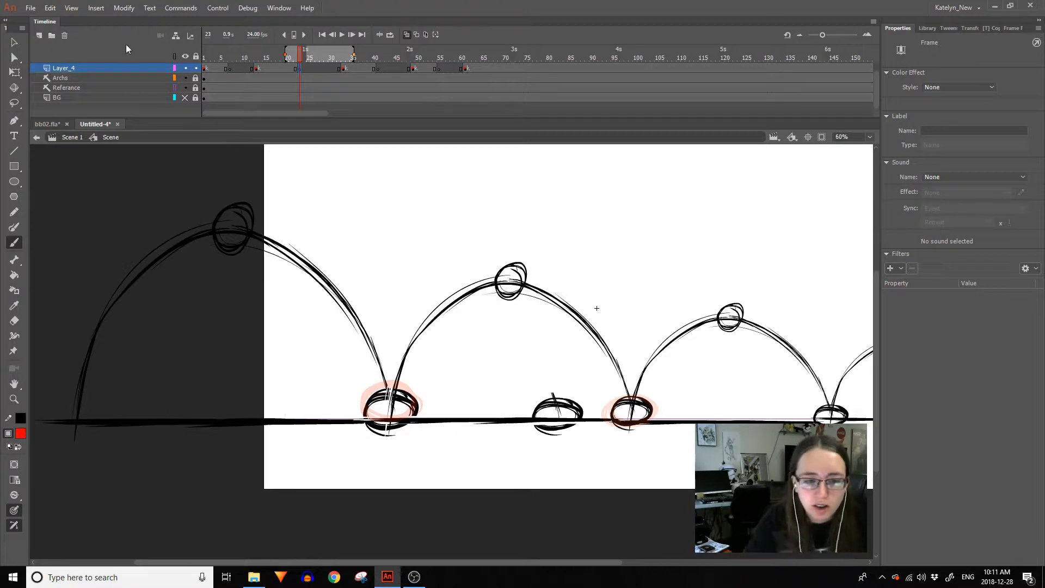
Set the onion skin colour preferences to dark blue for past frames and pink for future frames.
left_click(52, 8)
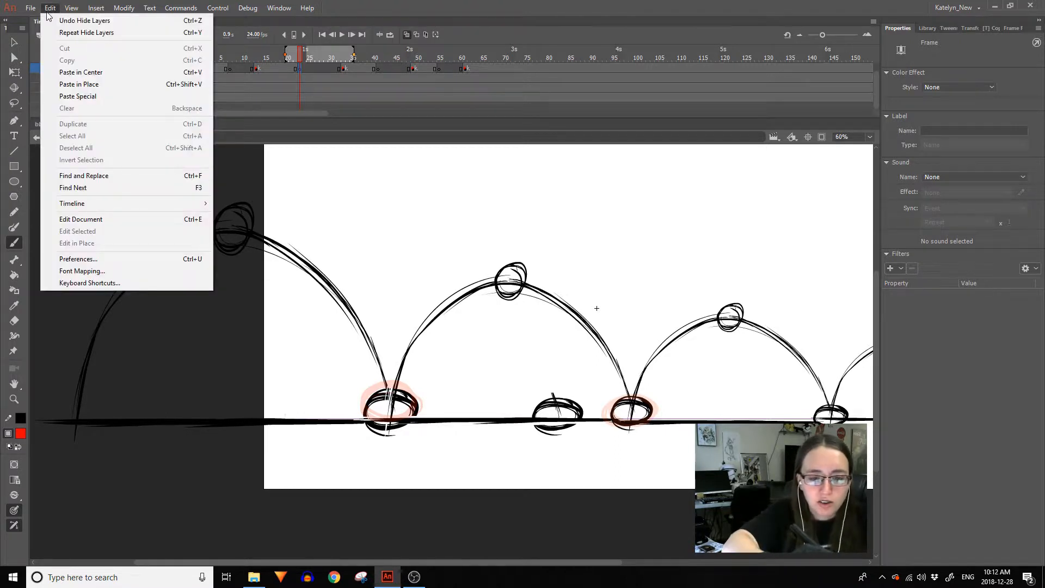
left_click(93, 264)
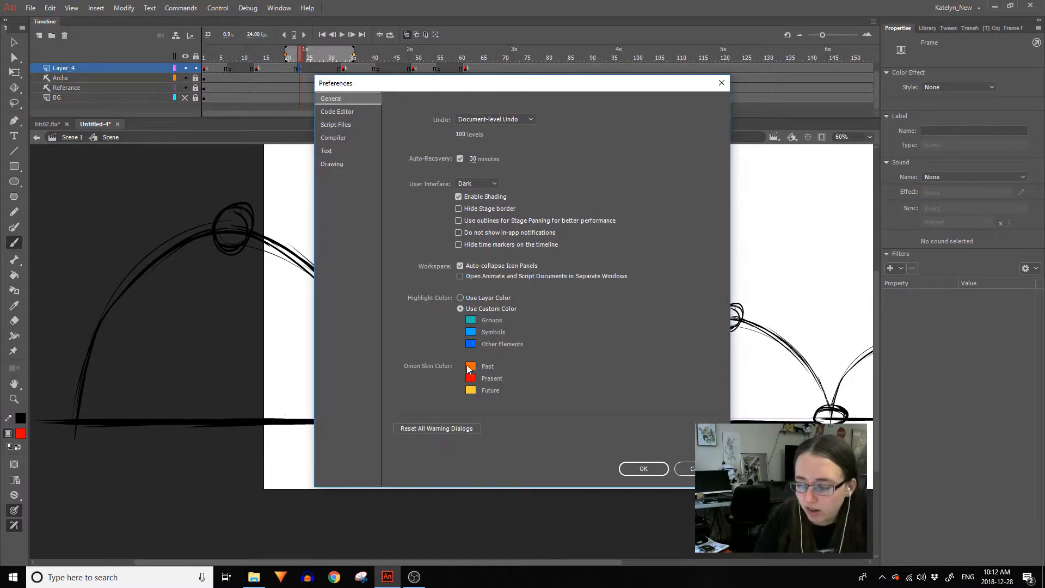
left_click(469, 366)
left_click(531, 417)
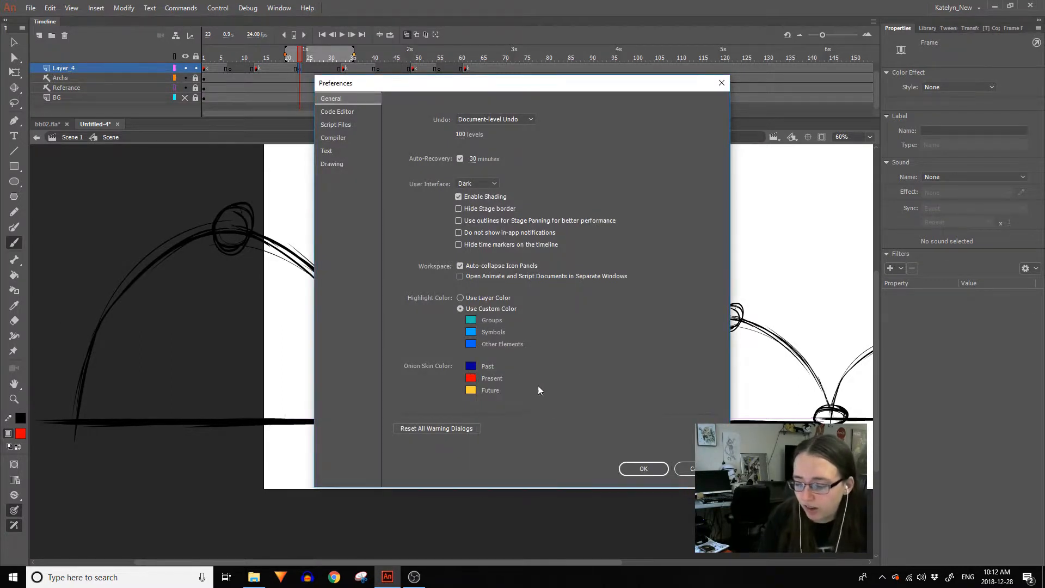
left_click(470, 388)
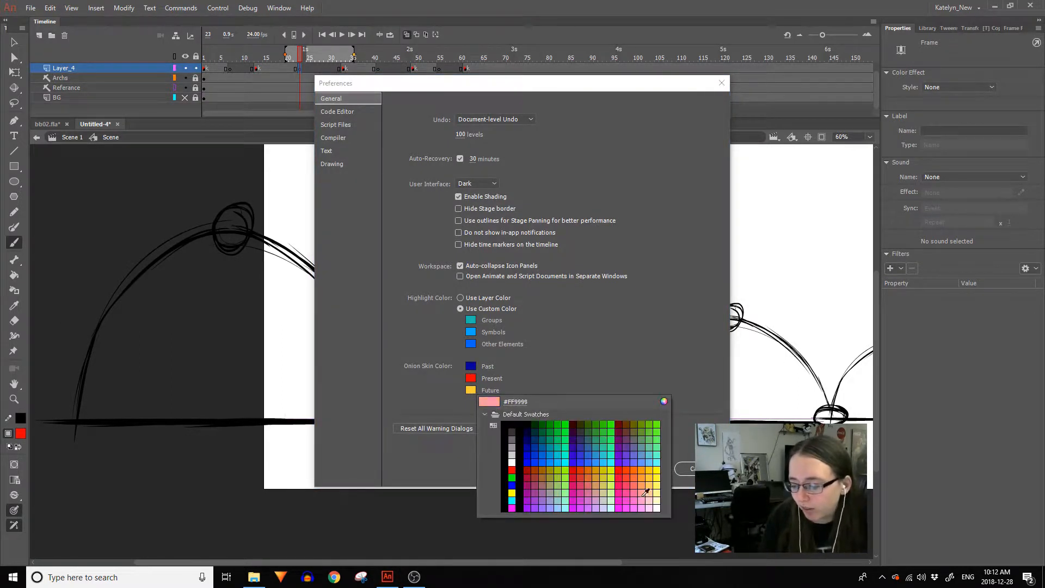
left_click(619, 493)
left_click(658, 469)
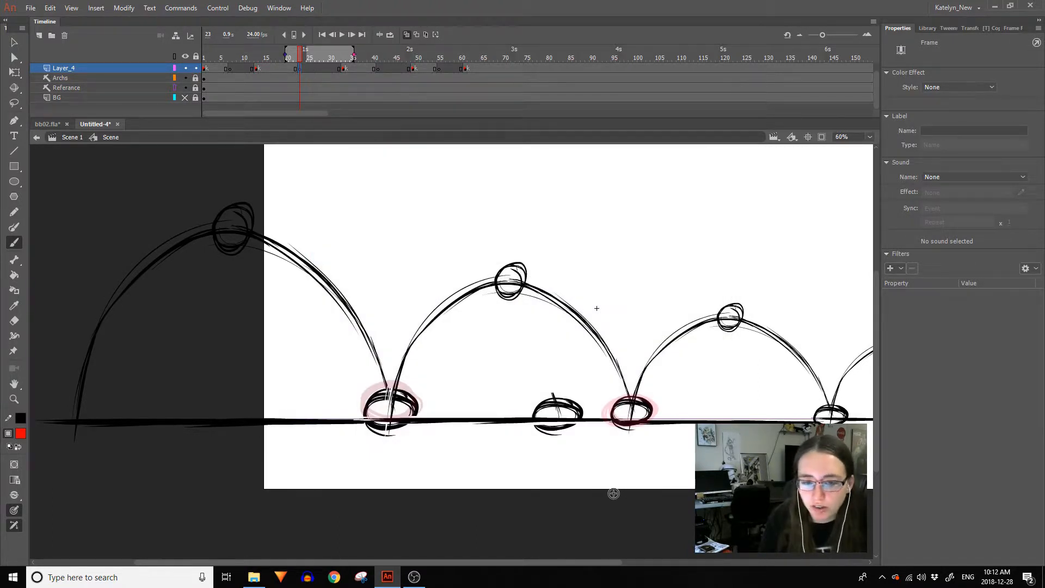
Re-enable onion skinning at frame 23 and tighten its range to run from about frame 21 to frame 33.
left_click(348, 72)
left_click(290, 67)
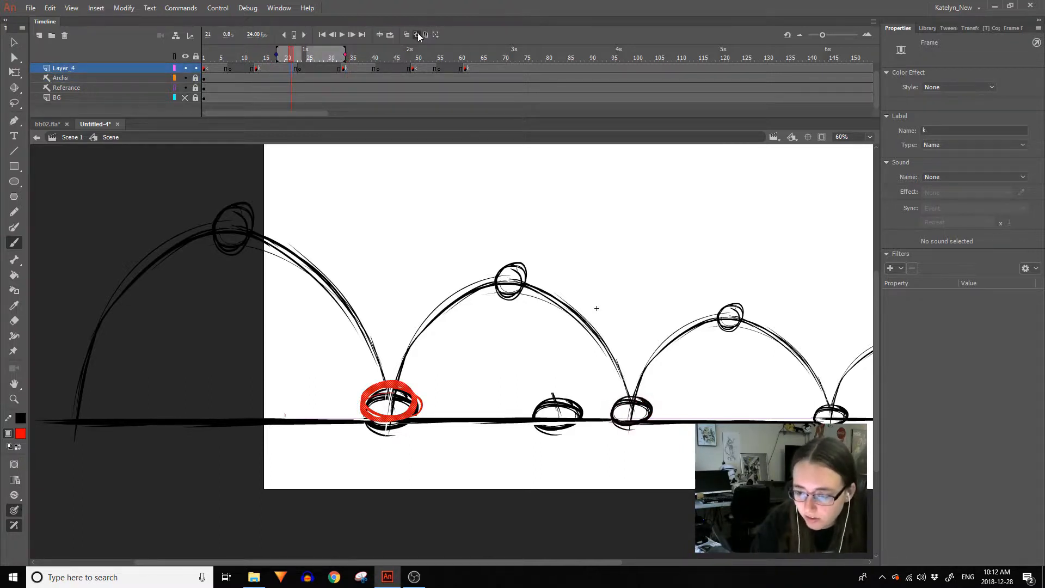
left_click(406, 35)
left_click_drag(350, 55, 353, 54)
left_click(298, 68)
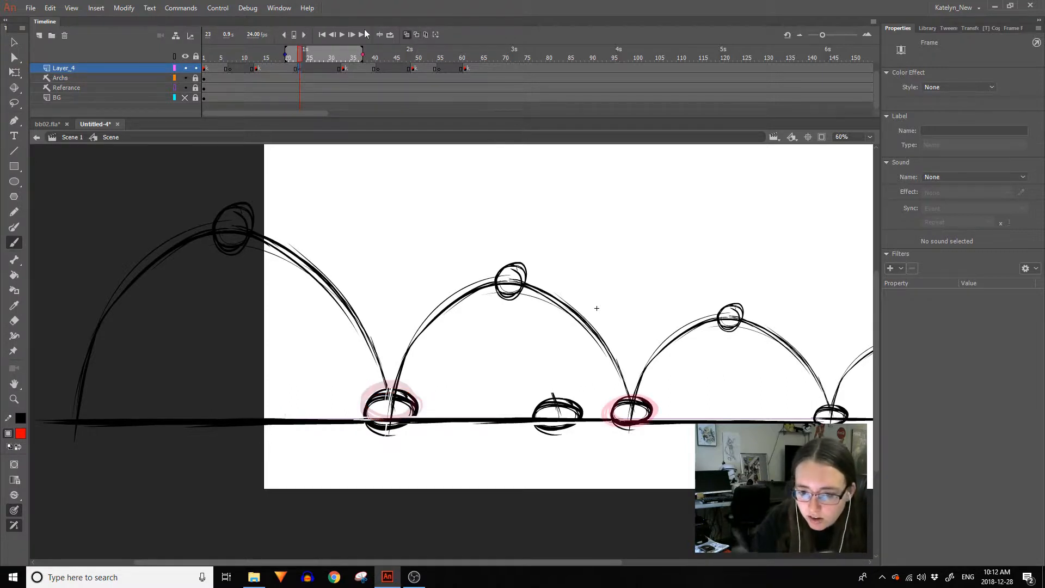
left_click_drag(281, 52, 291, 54)
left_click_drag(362, 54, 342, 53)
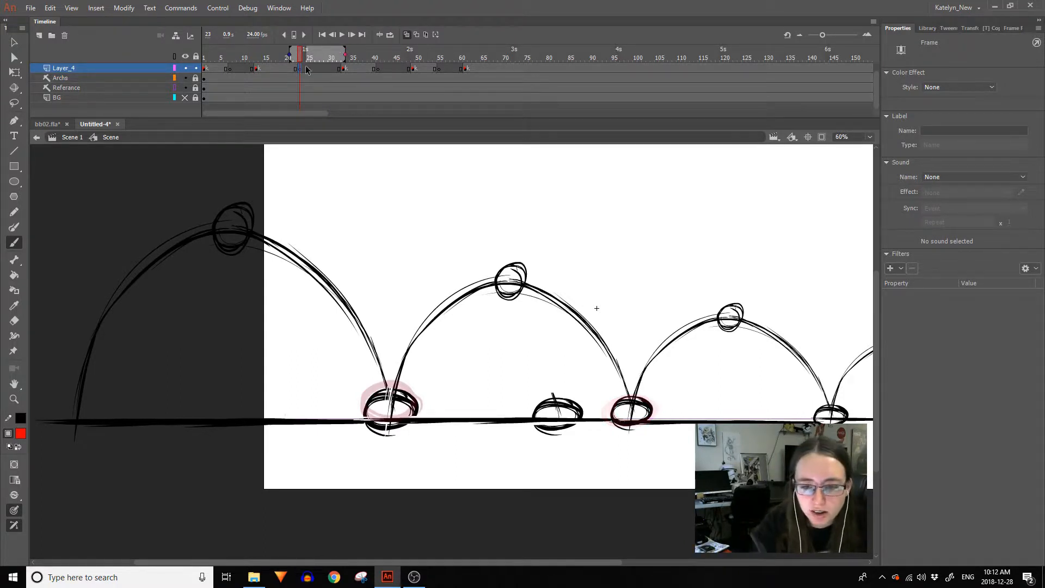
Paint a red ball at the peak of the second arc on frame 23 of Layer_4, and go to frame 7.
left_click(254, 69)
left_click(300, 69)
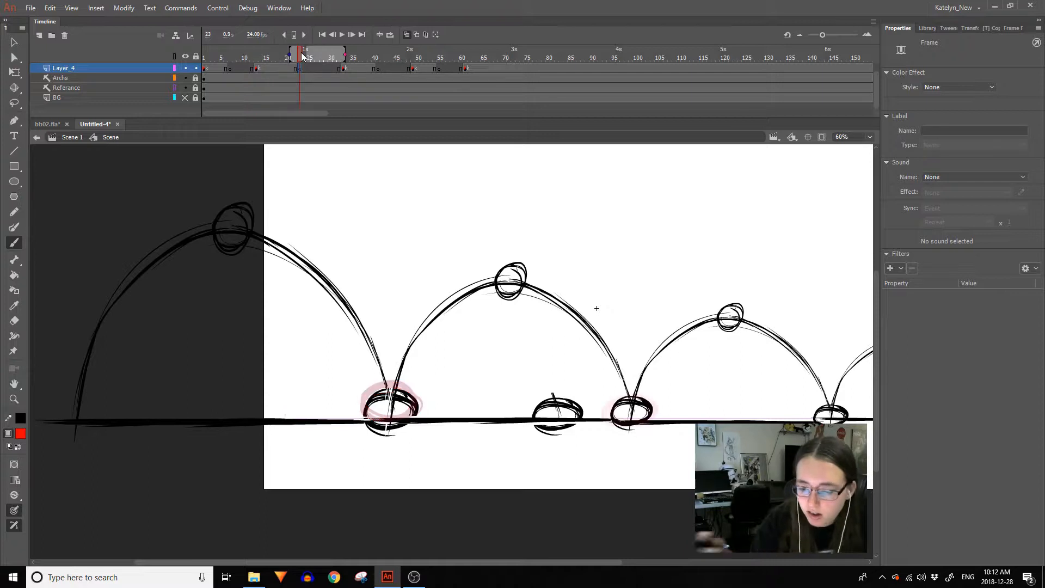
mouse_move(514, 264)
left_mouse_down()
mouse_move(494, 271)
mouse_move(531, 281)
mouse_move(525, 259)
left_mouse_up()
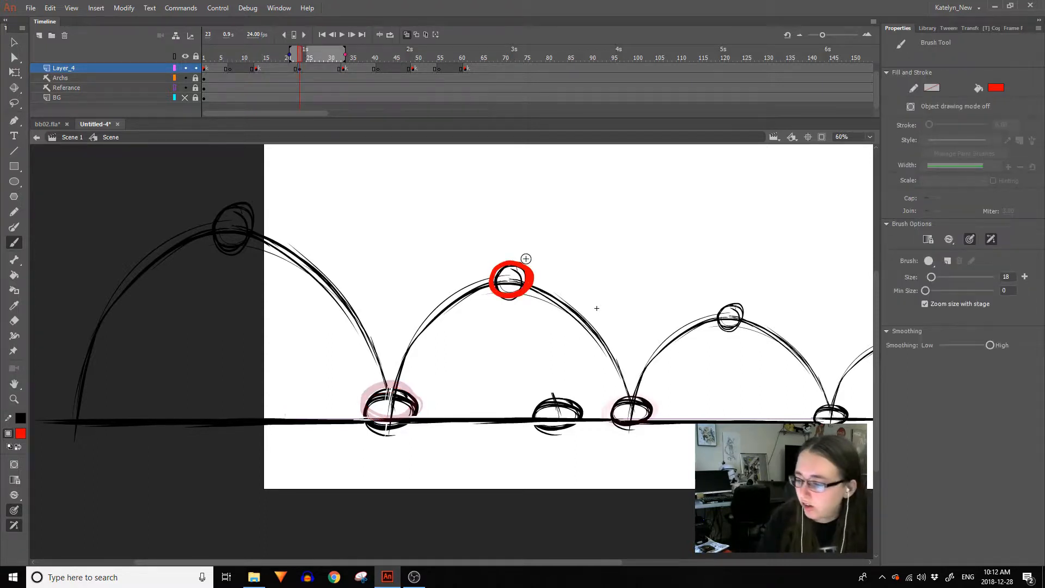
left_click(231, 70)
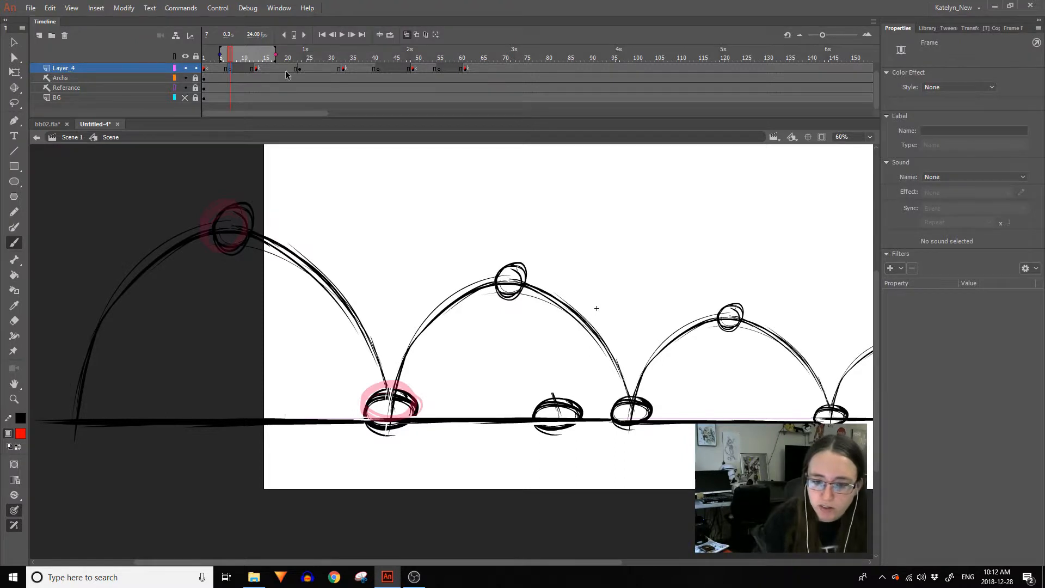
mouse_move(342, 297)
left_mouse_down()
mouse_move(327, 268)
mouse_move(348, 300)
left_mouse_up()
key("ctrl+z")
mouse_move(327, 278)
left_mouse_down()
mouse_move(353, 304)
mouse_move(338, 319)
mouse_move(311, 296)
left_mouse_up()
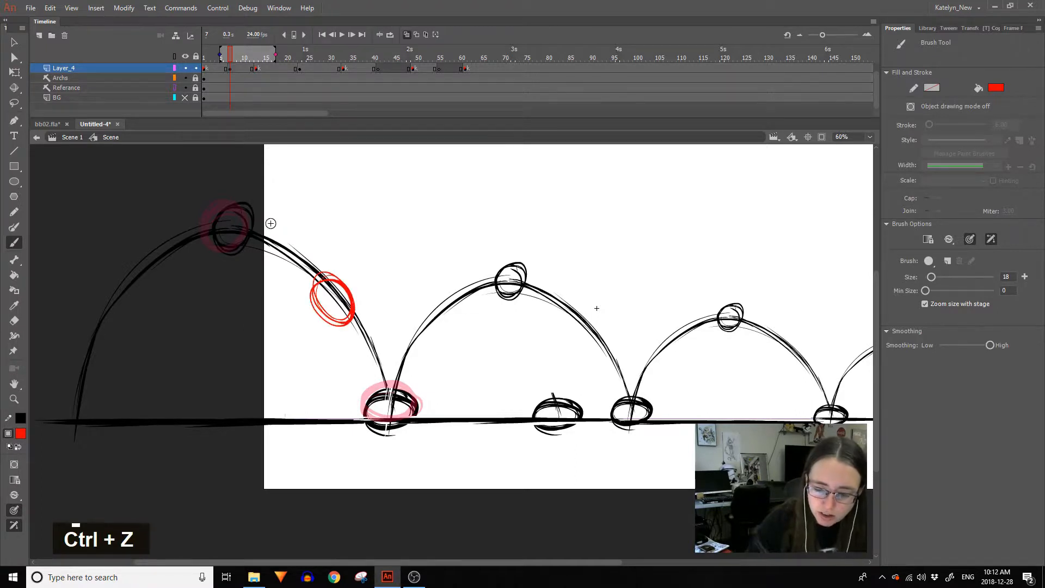
key("ctrl+z")
key("ctrl+z")
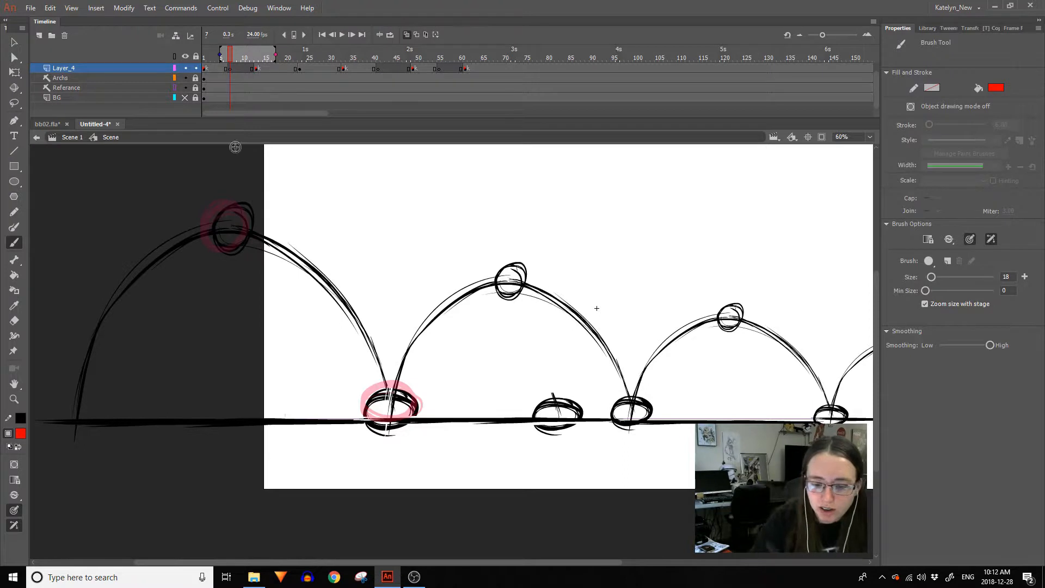
On frame 7, paint centre lines through the starting and first landing balls, and a red ball just above the landing.
left_click_drag(225, 205, 226, 241)
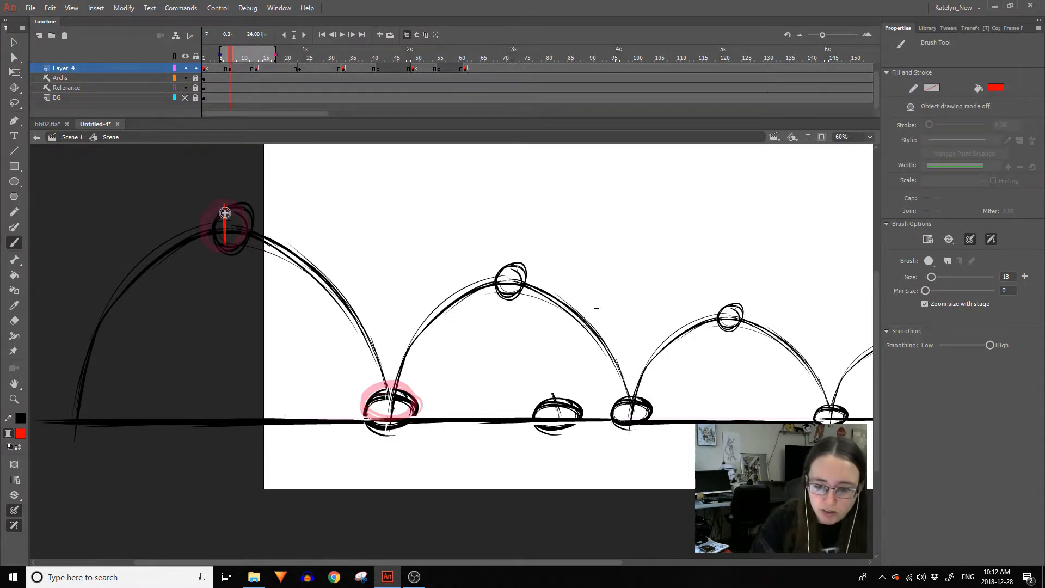
left_click_drag(377, 408, 419, 408)
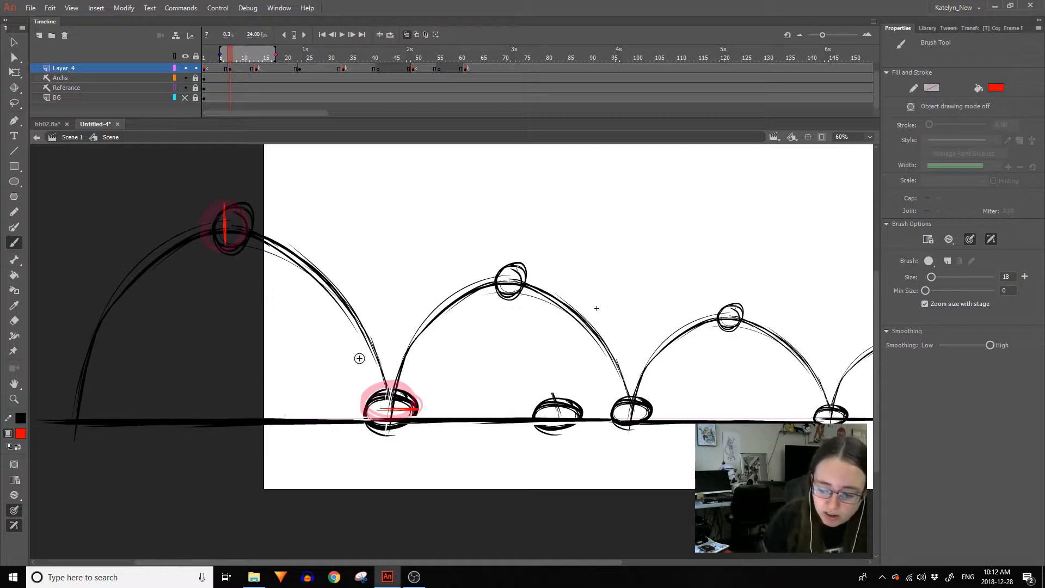
mouse_move(356, 371)
left_mouse_down()
mouse_move(359, 384)
mouse_move(392, 375)
mouse_move(381, 355)
mouse_move(385, 395)
left_mouse_up()
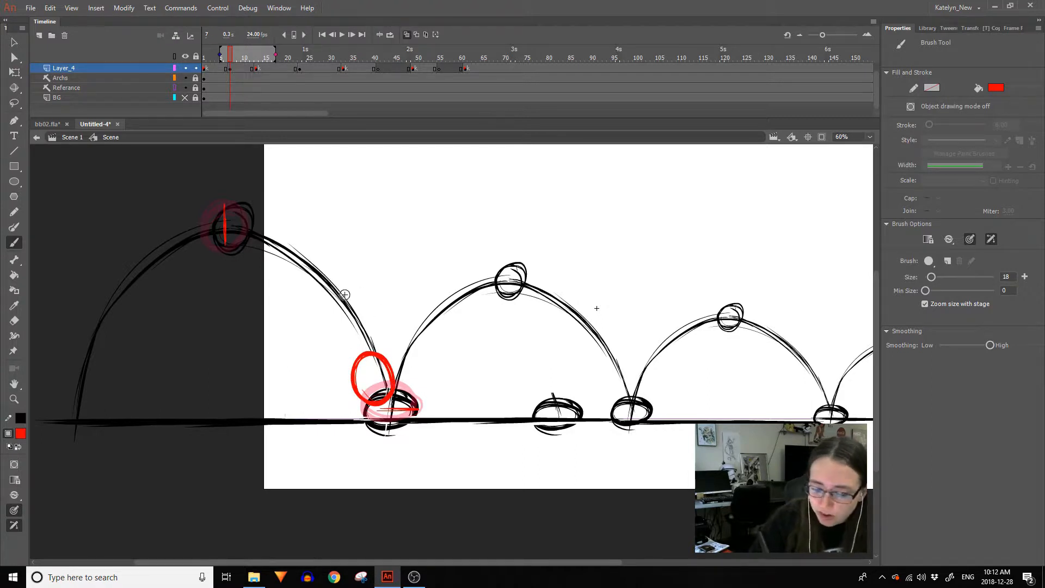
Paint a red ball partway down the first arc on frame 7, shift it slightly along the path, and go to frame 11.
mouse_move(360, 310)
left_mouse_down()
mouse_move(329, 321)
mouse_move(354, 294)
mouse_move(326, 283)
mouse_move(350, 325)
mouse_move(339, 279)
left_mouse_up()
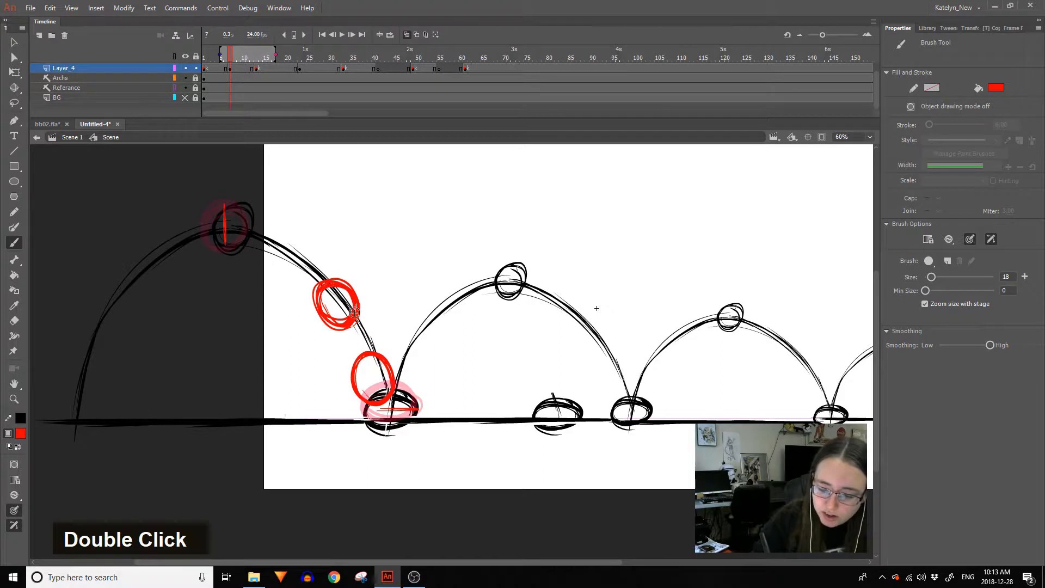
left_click(358, 304, "ctrl")
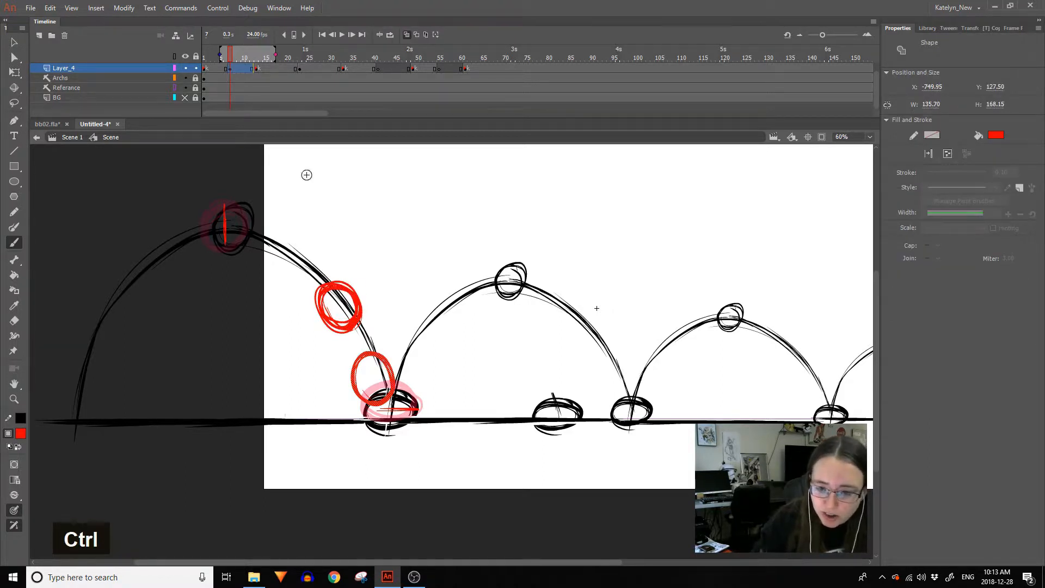
left_click(246, 68)
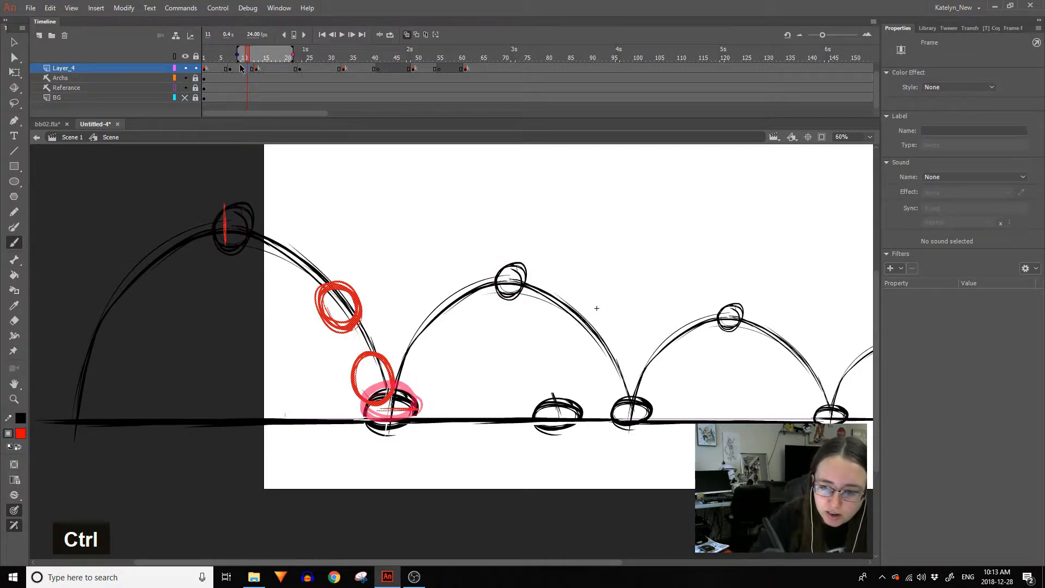
Label the first arc's balls with frame numbers such as 11 and 9, and paint extra ball positions back toward the starting ball.
double_click(391, 347)
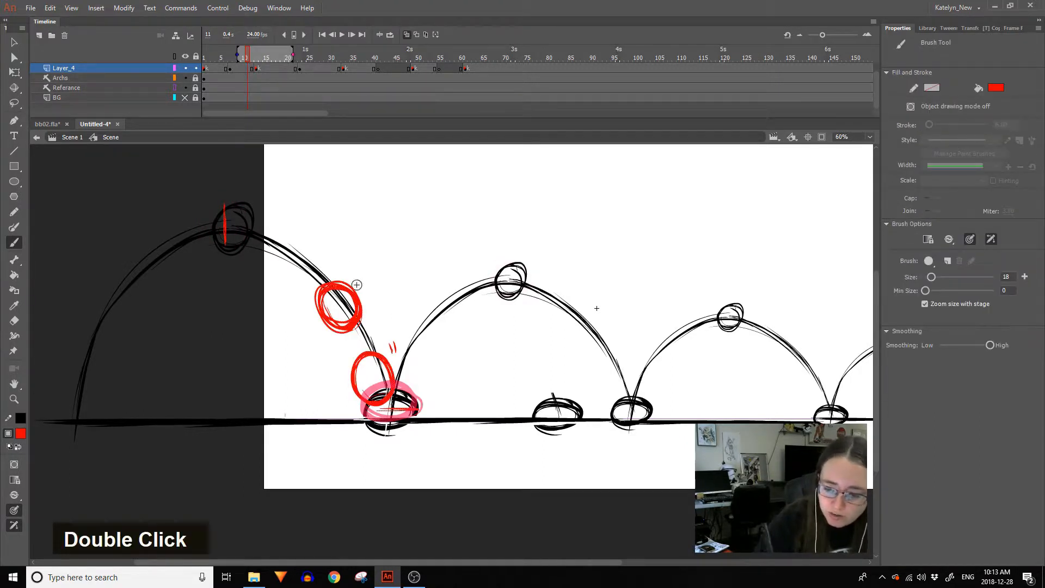
left_click(239, 68)
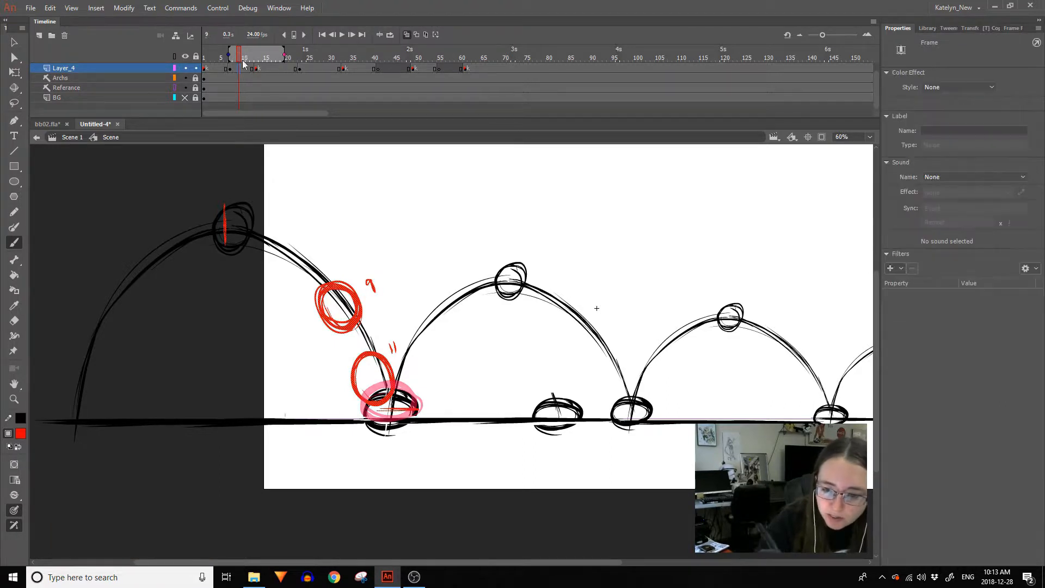
mouse_move(280, 255)
left_mouse_down()
mouse_move(304, 279)
mouse_move(313, 248)
mouse_move(291, 243)
left_mouse_up()
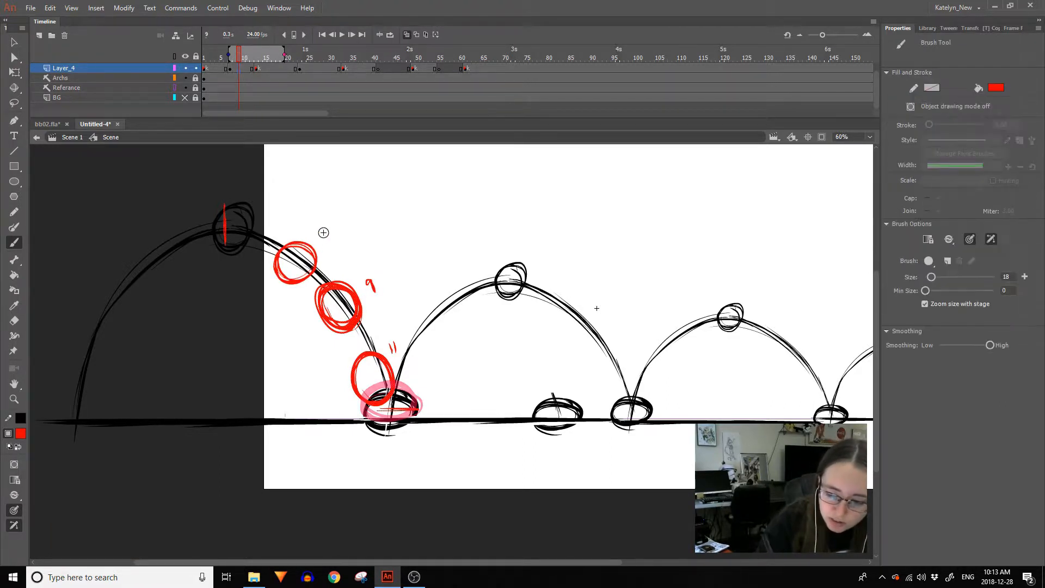
left_click(221, 68)
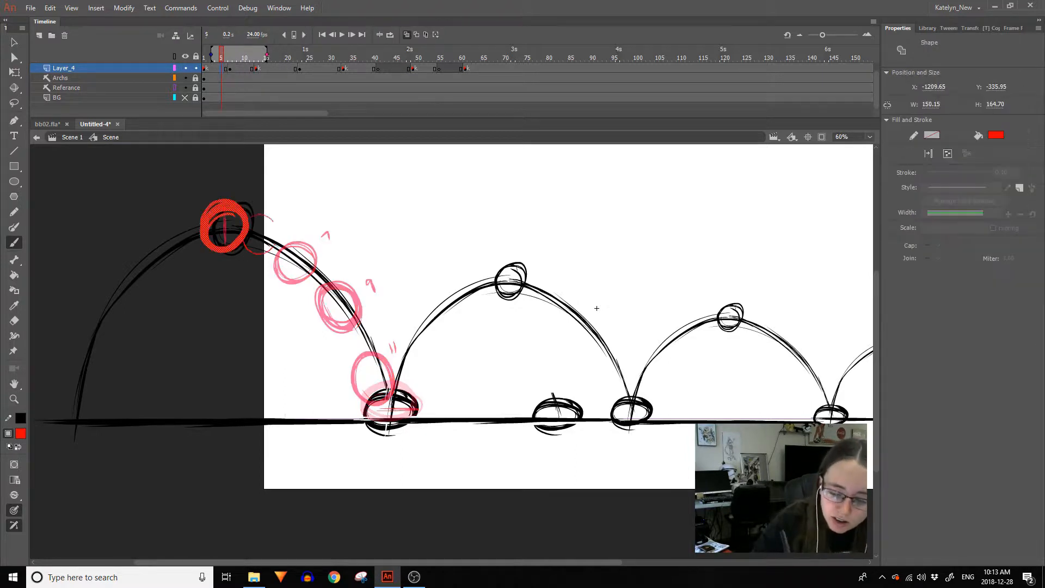
mouse_move(273, 211)
left_mouse_down()
mouse_move(226, 240)
mouse_move(246, 209)
mouse_move(262, 233)
mouse_move(235, 233)
left_mouse_up()
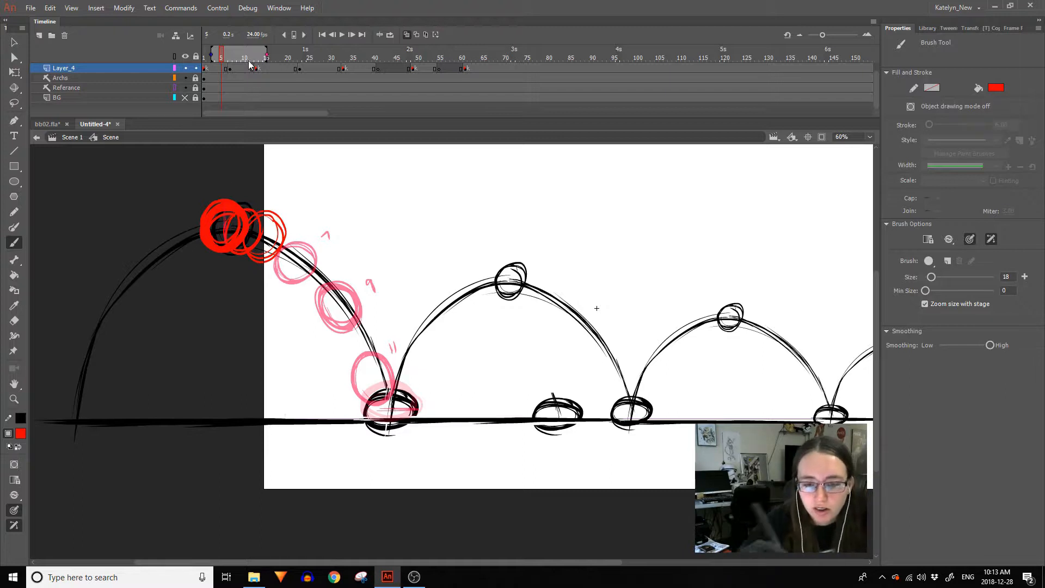
Undo the frame-number labels, the extra ball positions and the last ball shift on the first arc.
key("ctrl+z")
left_click(229, 68)
key("ctrl+z")
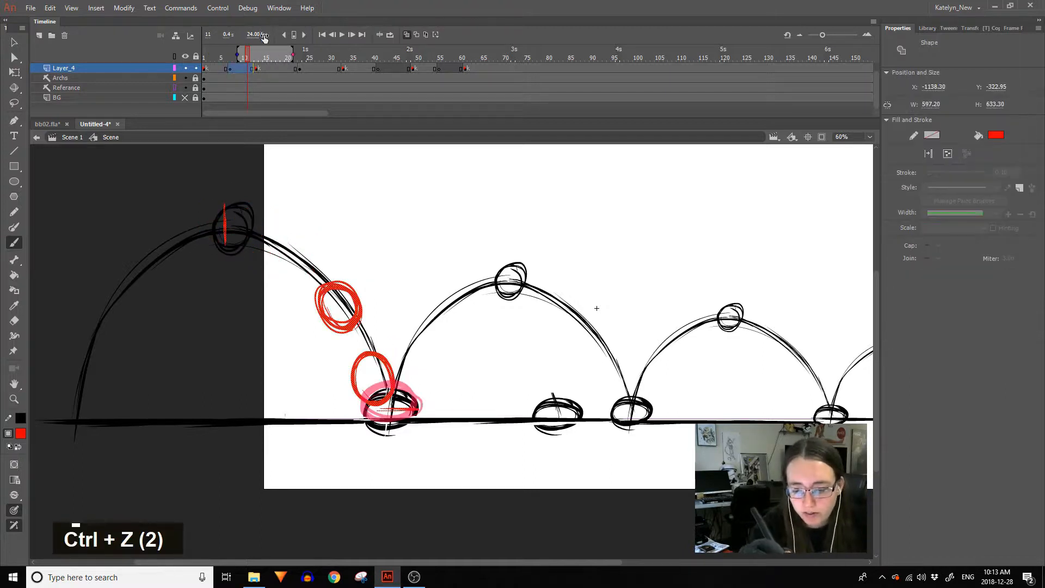
key("ctrl+z")
key("ctrl+z")
key("ctrl+z")
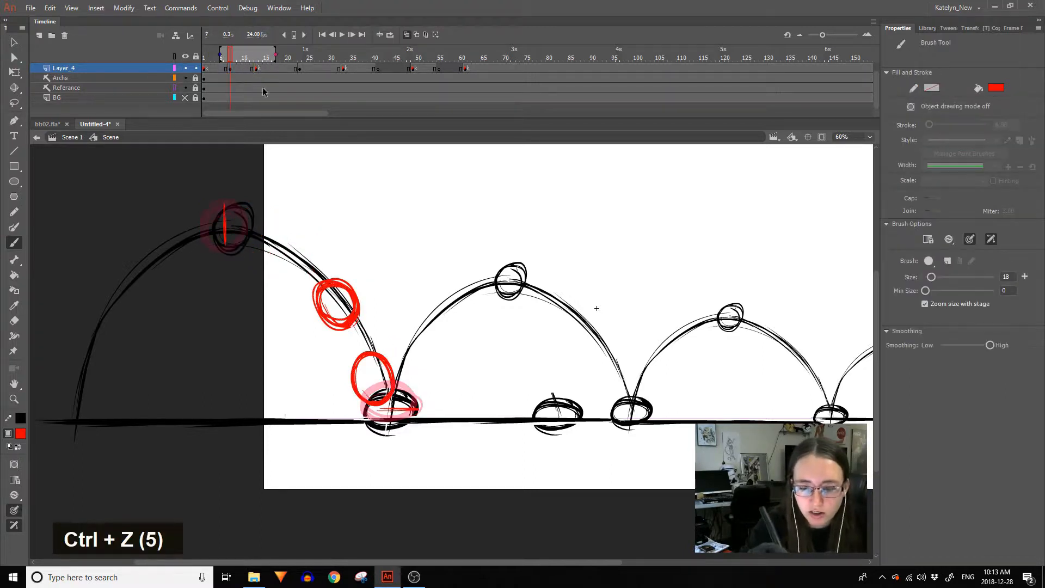
Delete the centre lines and the ball above the landing from frame 7, keeping the ball partway down the first arc.
left_click(392, 362, "ctrl")
left_click(268, 201, "ctrl+shift")
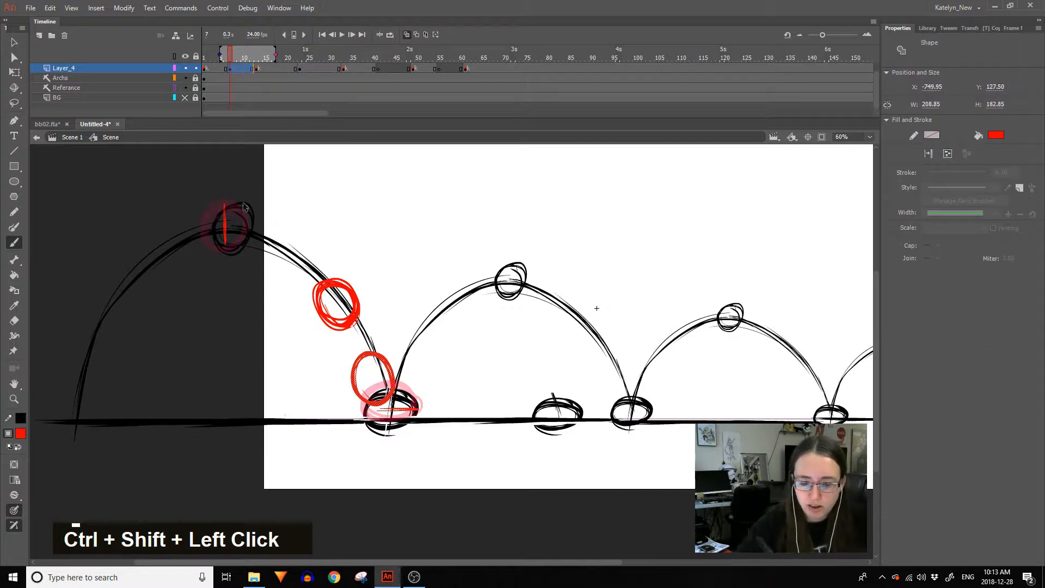
key("Delete")
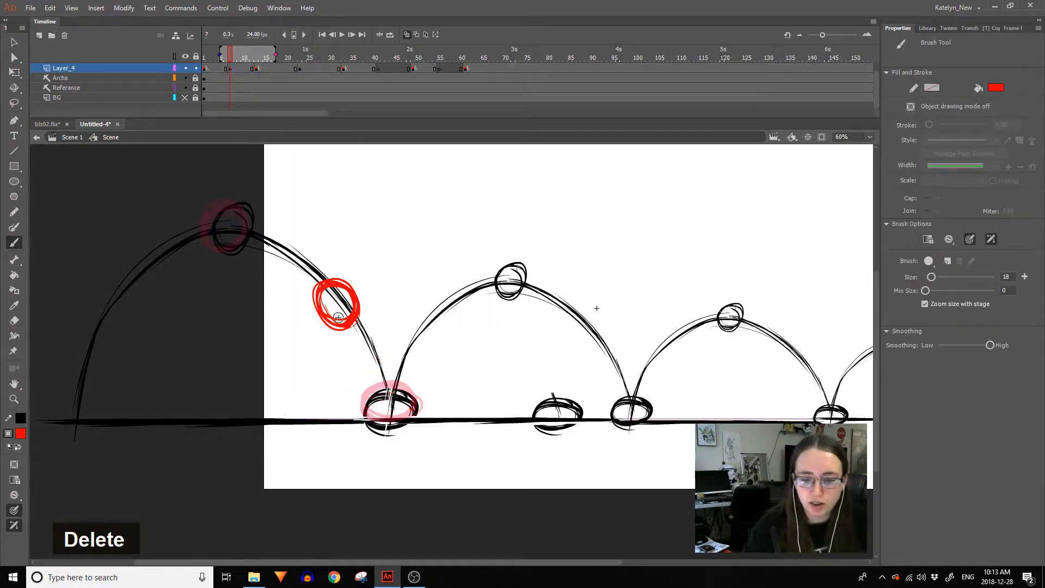
Step through frames 7 and 13, and slightly enlarge the red ball at the second arc's peak on frame 23.
double_click(234, 69)
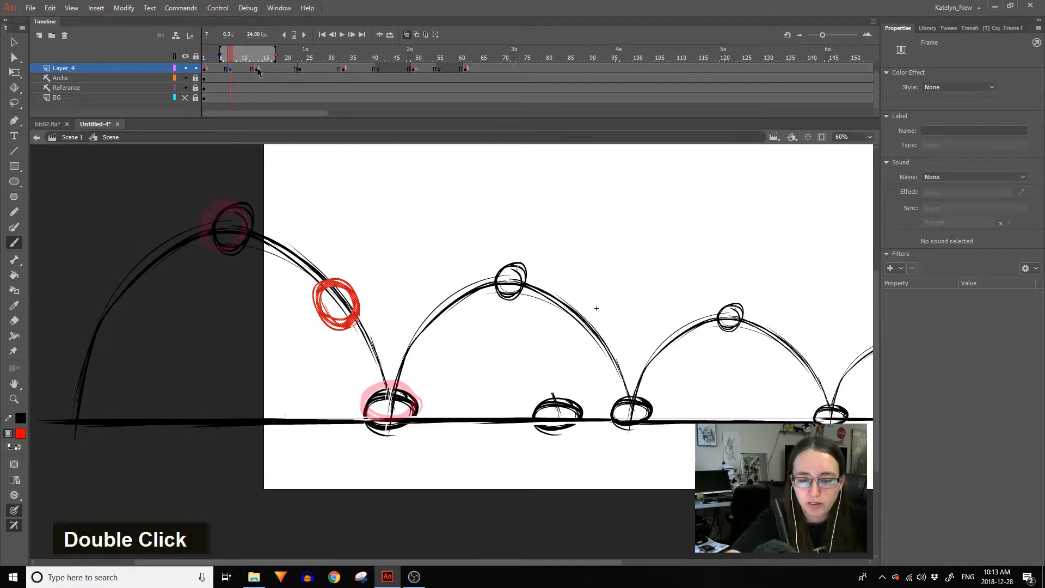
double_click(258, 69)
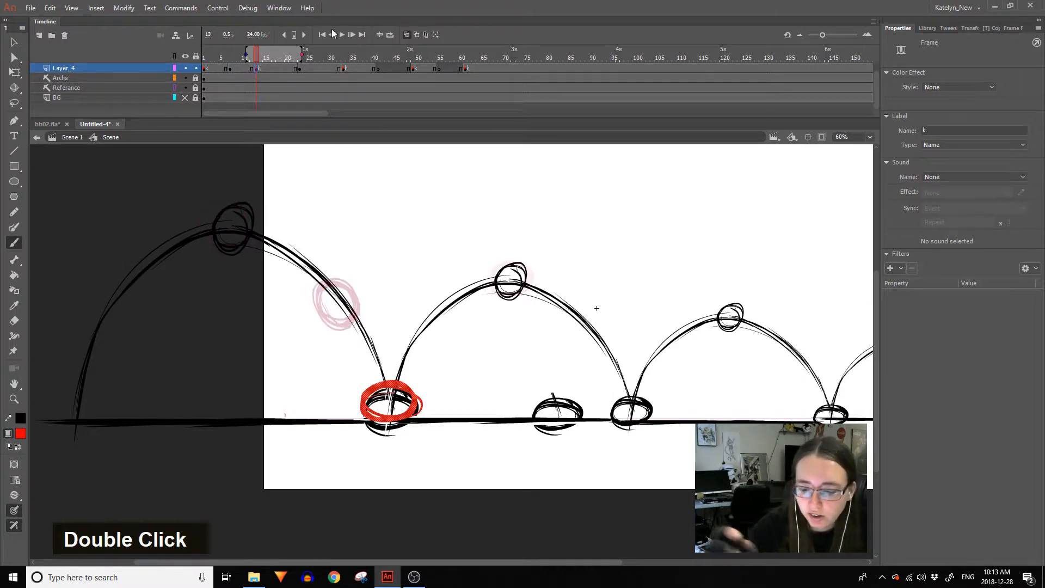
left_click(301, 74)
left_click(300, 68)
key("q")
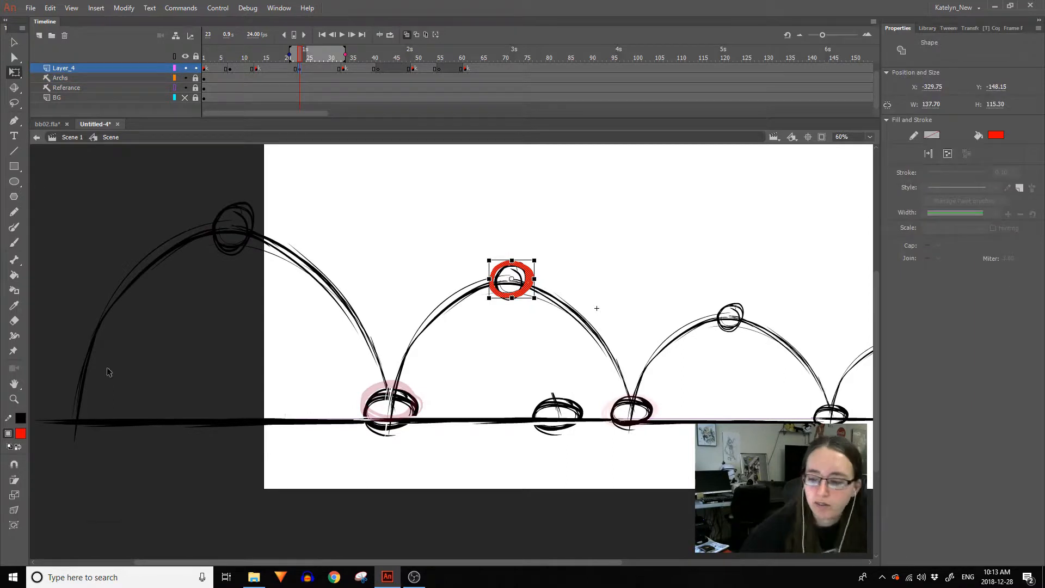
left_click(538, 255, "shift")
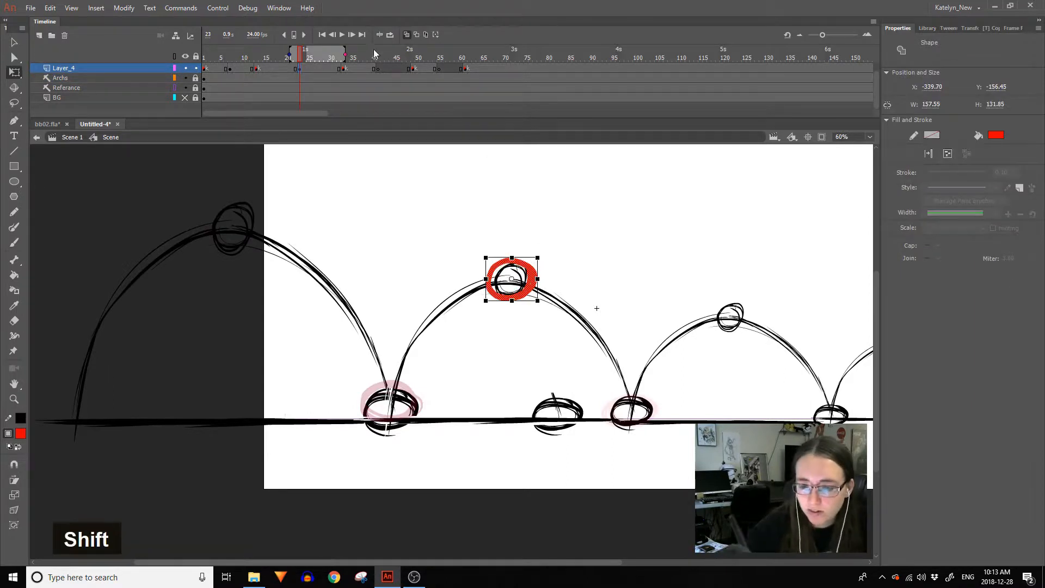
Paint a red ball at the peak of the third arc on frame 41 of Layer_4.
left_click(347, 69)
left_click(378, 70)
left_click_drag(734, 316, 576, 300)
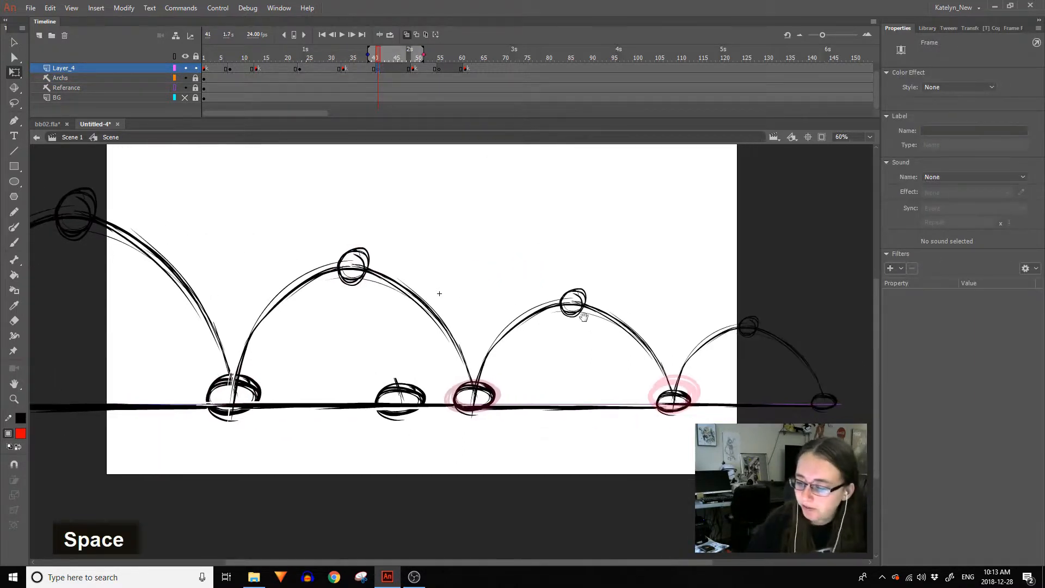
key("b")
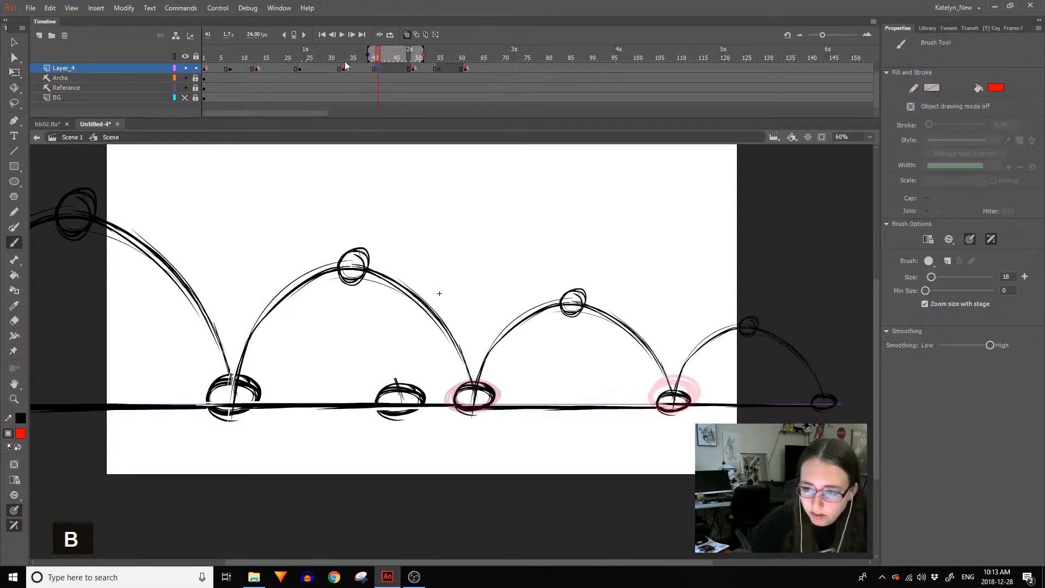
left_click(345, 67)
left_click(378, 70)
mouse_move(580, 284)
left_mouse_down()
mouse_move(559, 316)
mouse_move(570, 284)
mouse_move(591, 292)
mouse_move(570, 290)
mouse_move(582, 318)
mouse_move(566, 285)
mouse_move(556, 300)
left_mouse_up()
key("ctrl+z")
key("ctrl+z")
key("ctrl+z")
Paint a red ball at the peak of the last arc on frame 55 of Layer_4.
key("space")
mouse_move(746, 347)
left_mouse_down()
mouse_move(669, 338)
mouse_move(659, 328)
mouse_move(679, 311)
mouse_move(655, 331)
mouse_move(662, 310)
left_mouse_up()
left_click(439, 68)
key("ctrl+z")
key("ctrl+z")
key("ctrl+z")
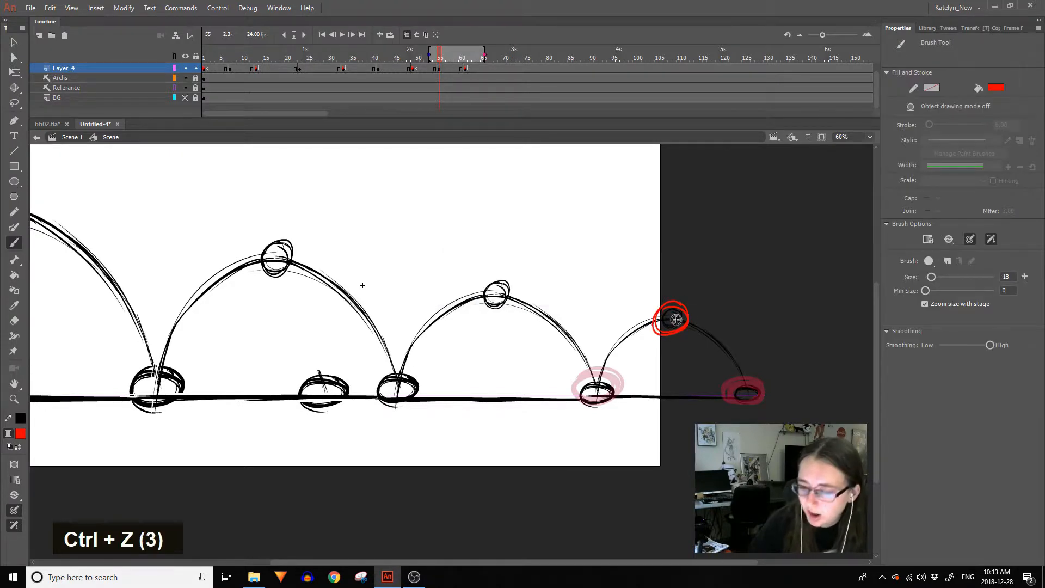
Save the document as bb03 in the Bouncing Ball folder.
left_click(29, 9)
left_click(43, 105)
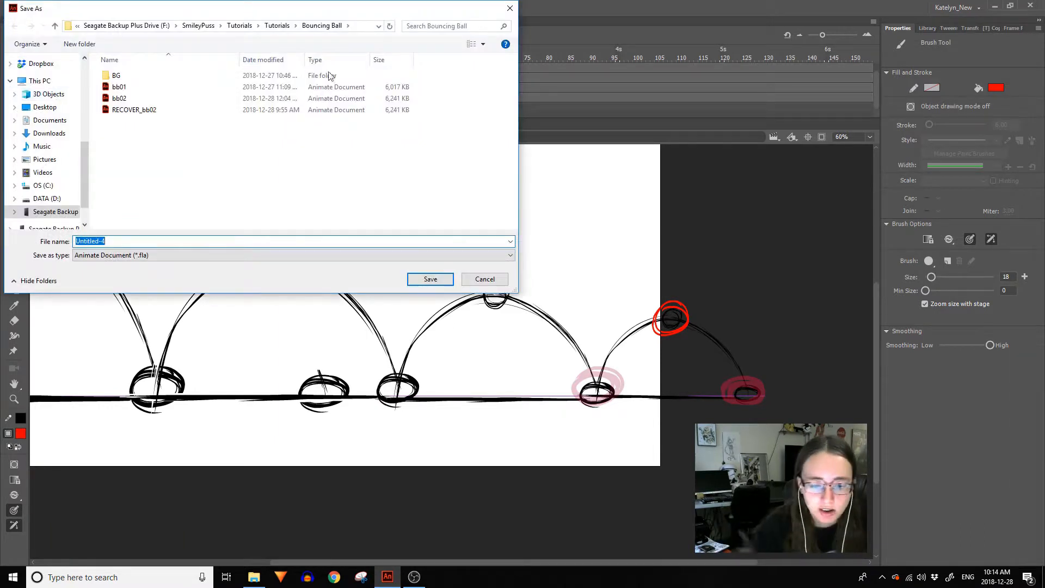
type("bb03")
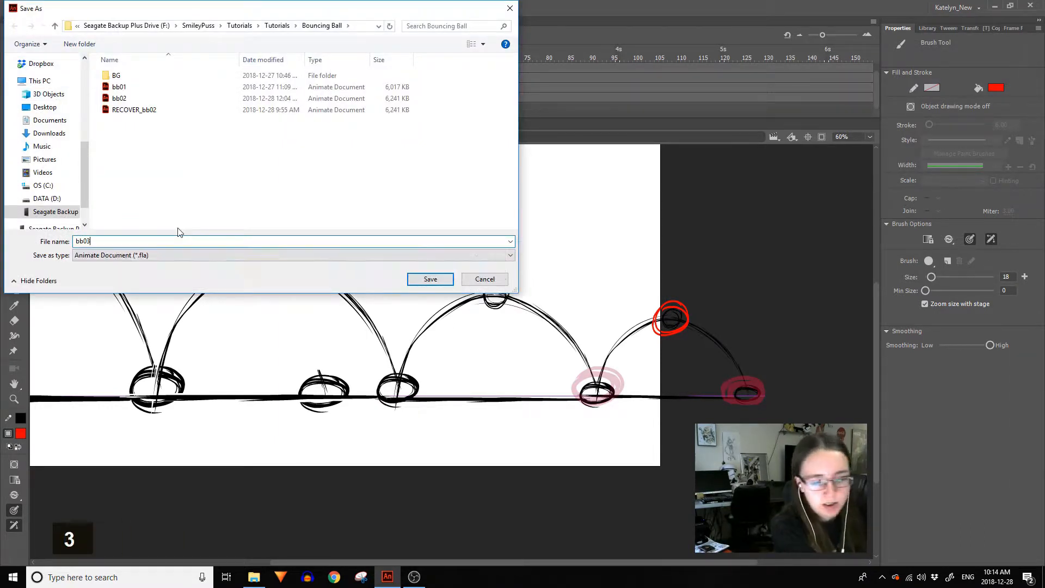
key("Return")
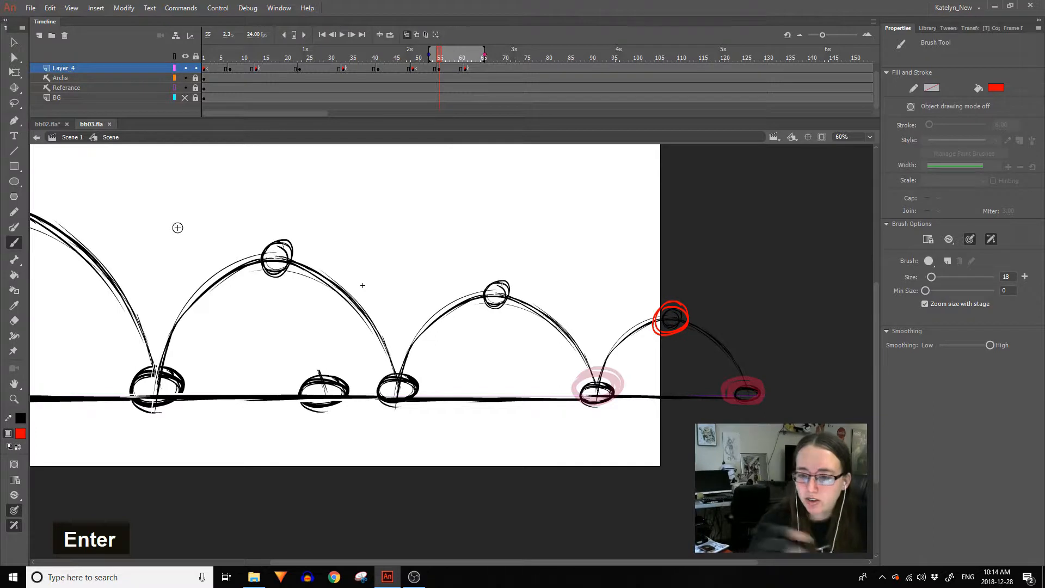
Return to frame 1 and hide the Archs layer so only the painted balls and the reference line show.
left_click_drag(408, 58, 185, 168)
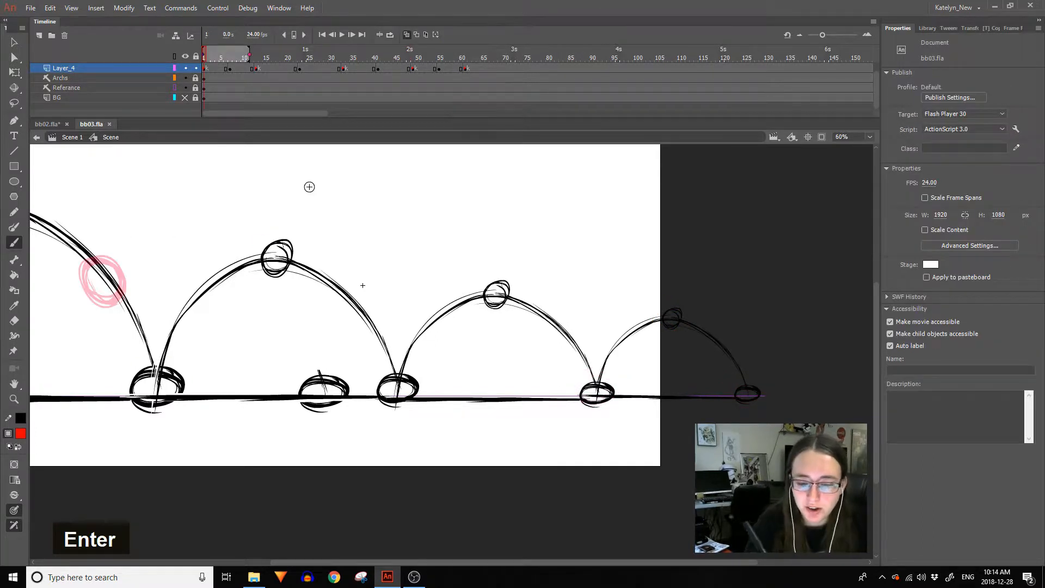
key("space")
left_click_drag(323, 190, 443, 201)
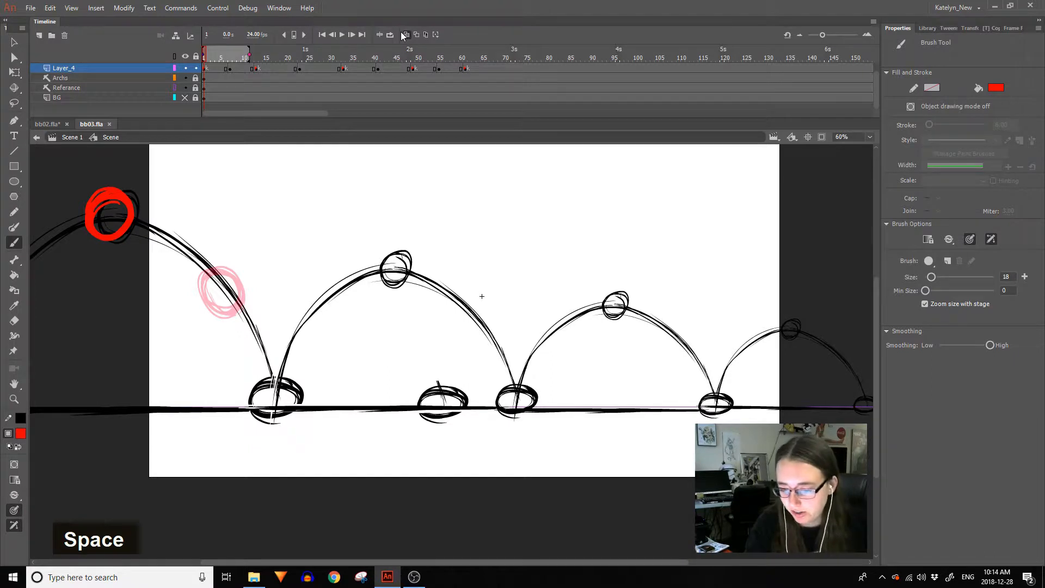
left_click(185, 78)
left_click(185, 88)
left_click(186, 87)
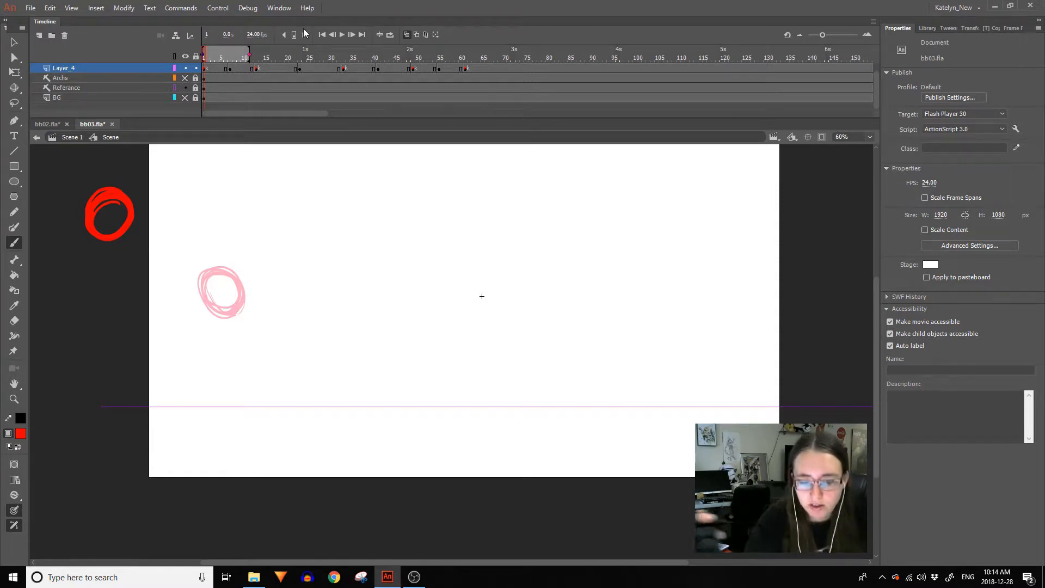
Turn off onion skinning and play the animation through to check the rough bounce timing.
key("Return")
key("Return")
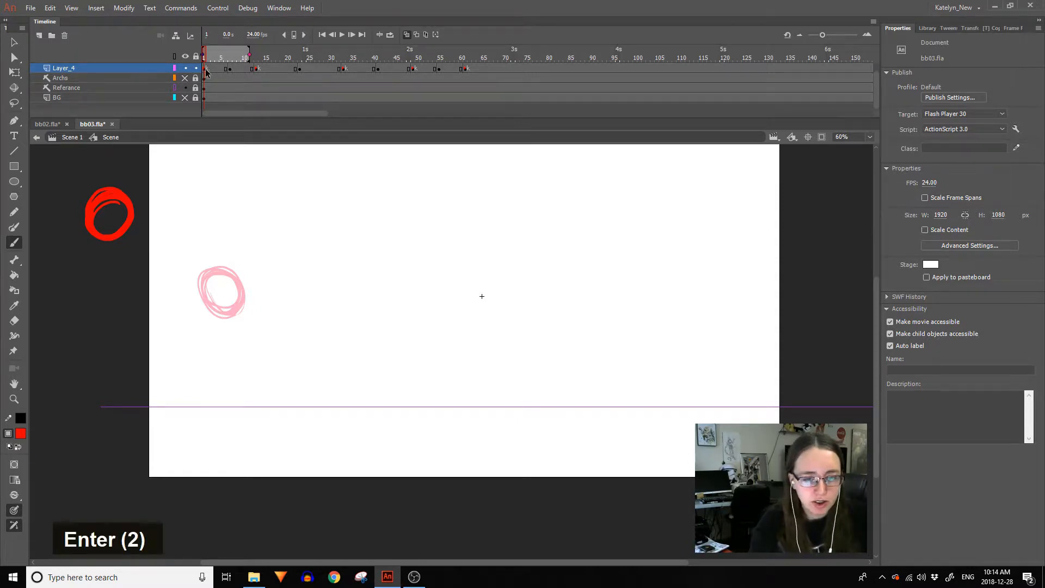
left_click(409, 34)
key("Return")
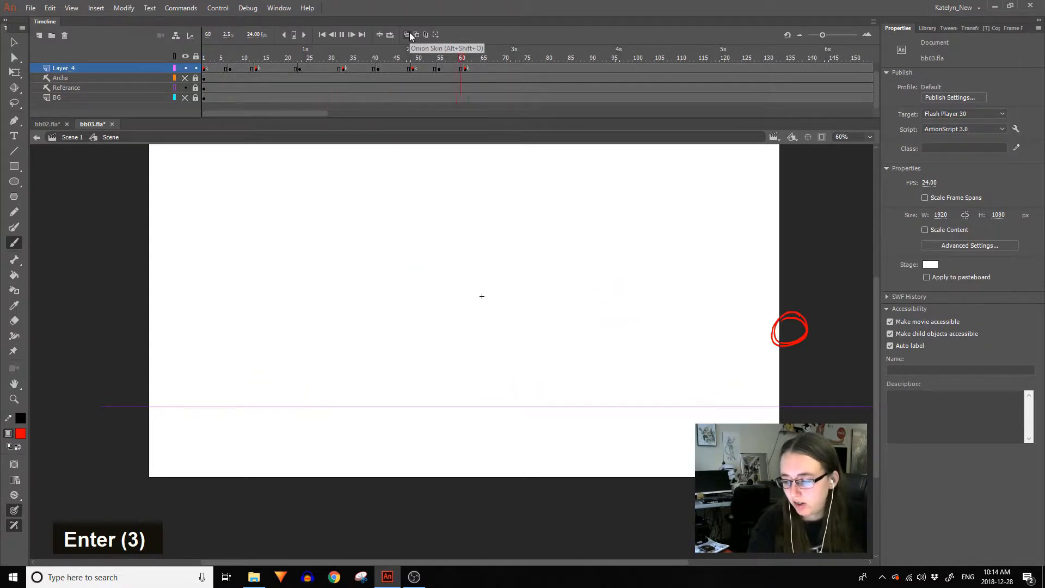
key("Return")
key("Return")
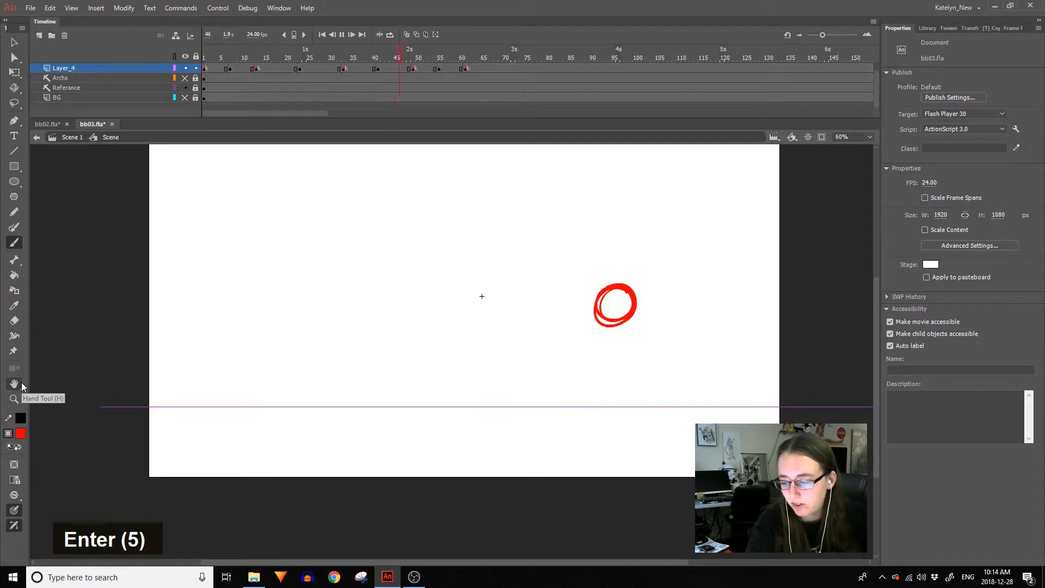
key("Return")
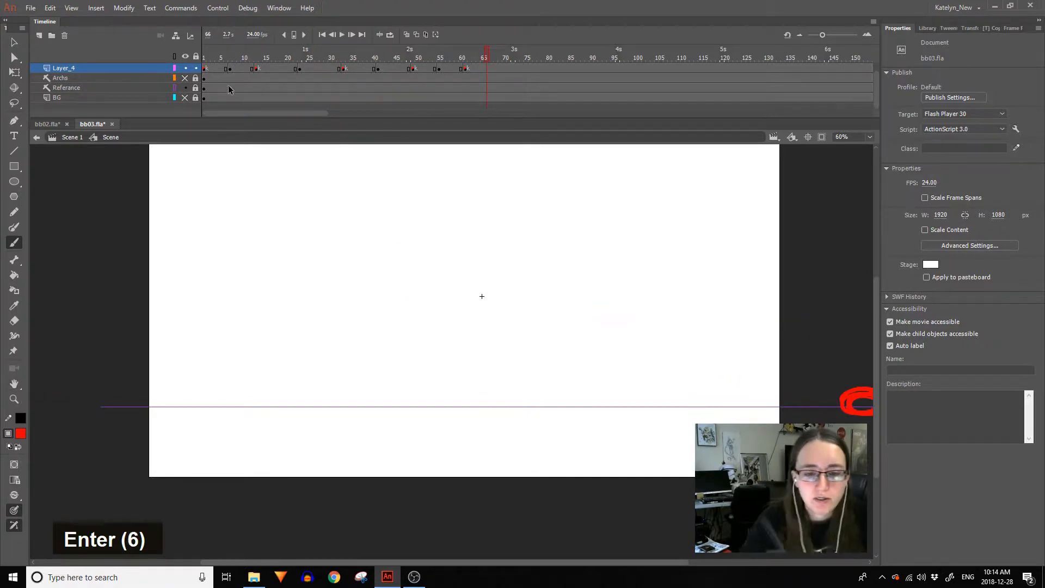
Return to frame 1 and show the Archs layer as coloured outlines.
left_click(203, 58)
left_click(185, 78)
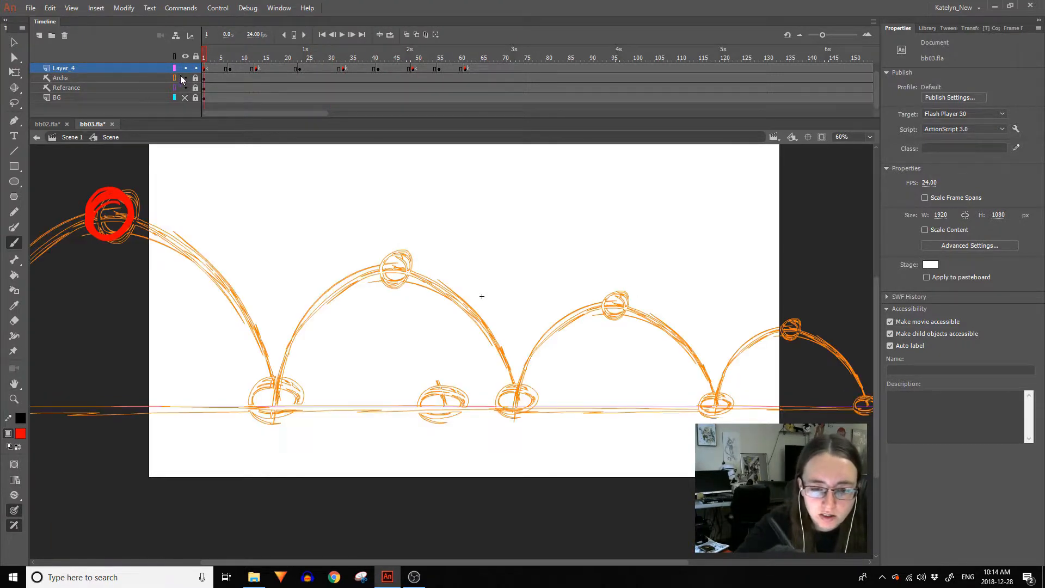
Try a blank keyframe at frame 11 of Layer_4 and clear it again.
left_click_drag(224, 57, 266, 63)
left_click(251, 68)
double_click(248, 66)
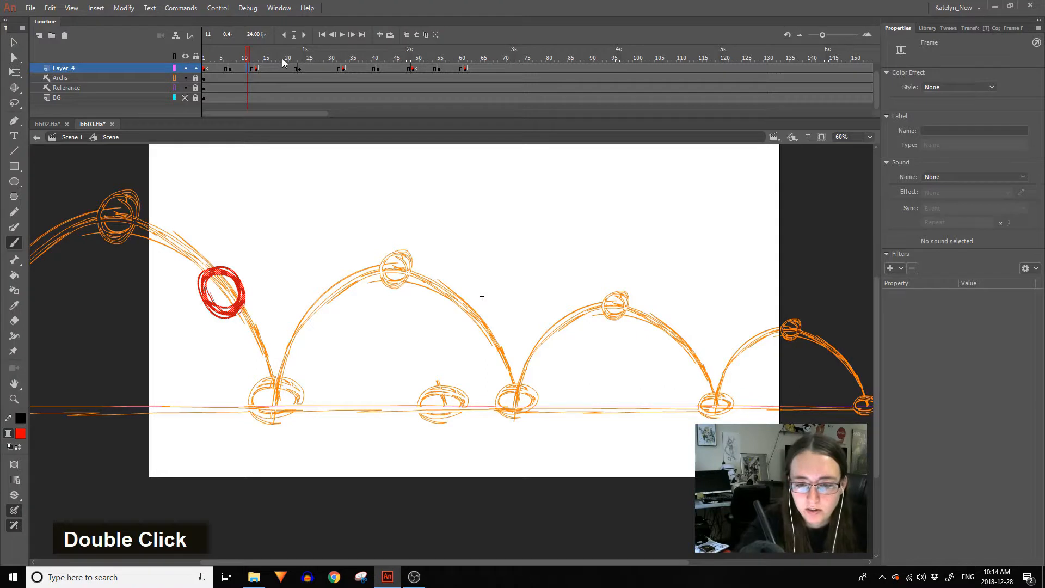
key("F7")
left_click_drag(250, 51, 288, 63)
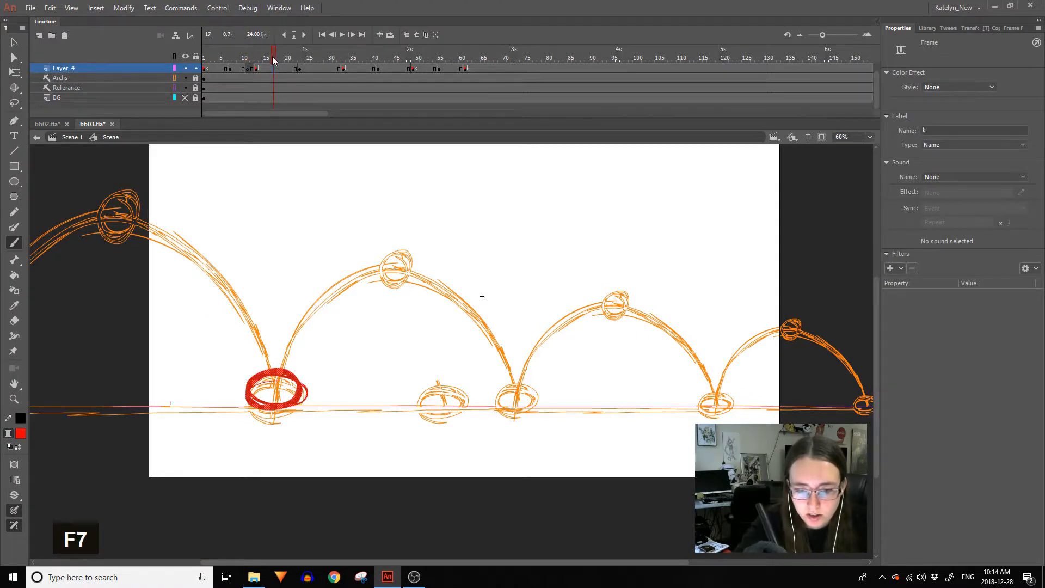
left_click(250, 67)
key("shift+F6")
Insert blank keyframes on Layer_4 midway between existing keyframes, at frame 17, about frame 28 and frame 37.
double_click(278, 68)
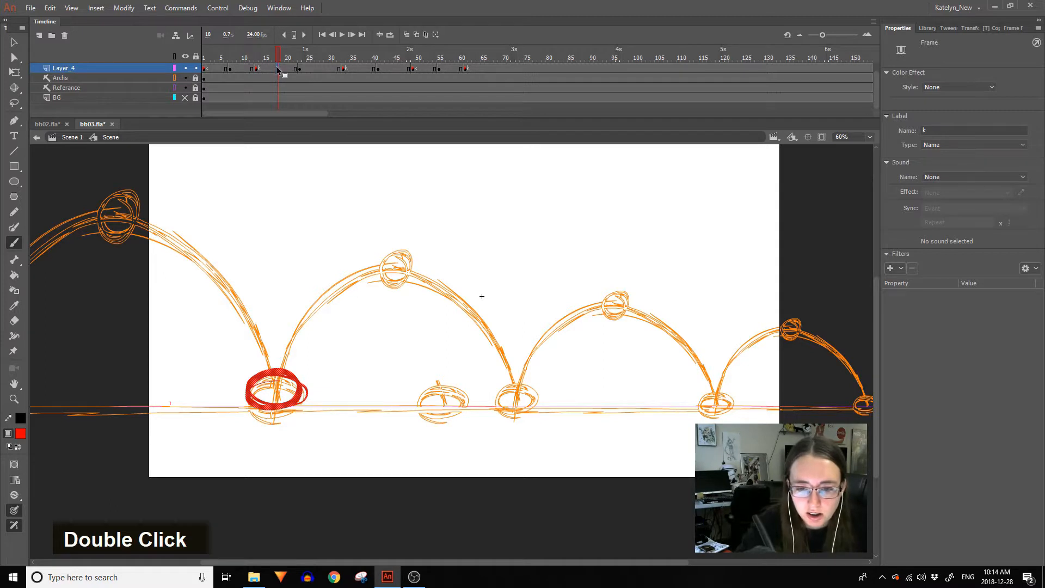
key("F7")
left_click(321, 68)
key("F7")
left_click(357, 69)
key("F7")
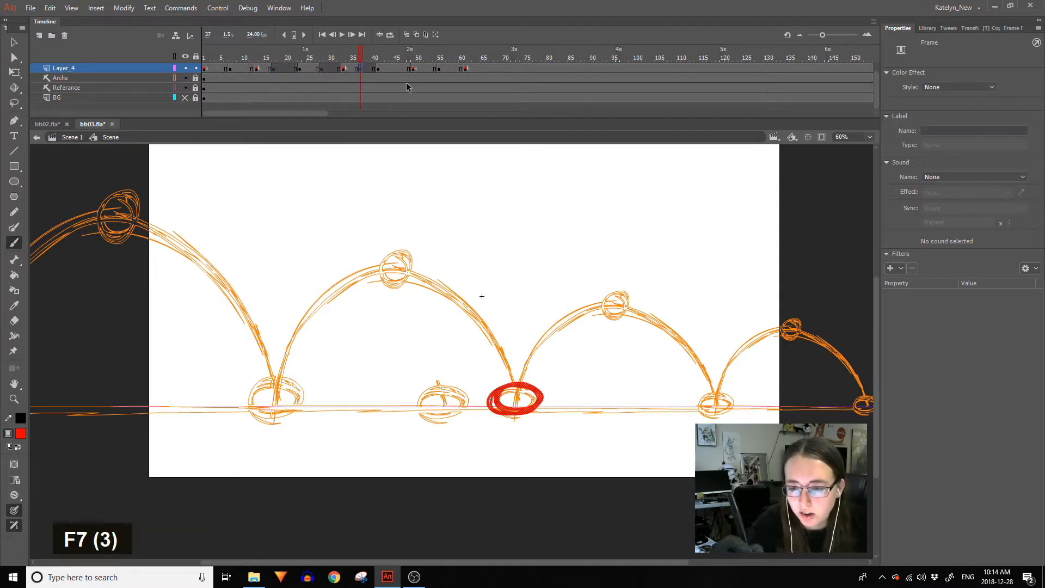
Insert blank keyframes on Layer_4 for the last two arcs, at about frame 45, frame 52 and about frame 59.
left_click(395, 69)
key("F7")
left_click(426, 68)
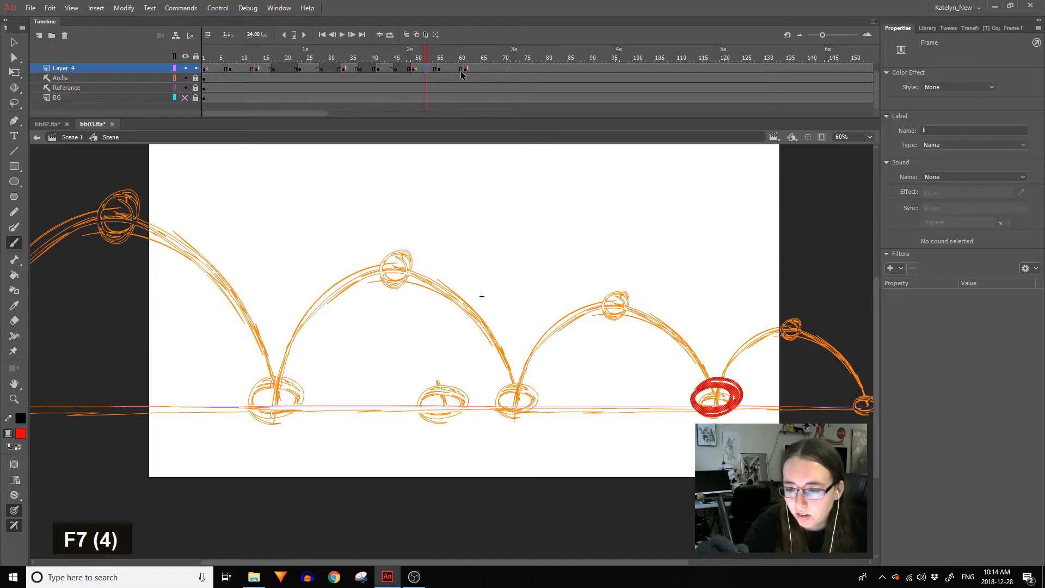
key("F7")
left_click(456, 68)
key("F7")
Paint a stretched red ball on the rising side of the second arc on frame 17, and shift it slightly back along the path.
mouse_move(275, 51)
left_mouse_down()
mouse_move(262, 57)
mouse_move(276, 64)
left_mouse_up()
left_click(274, 68)
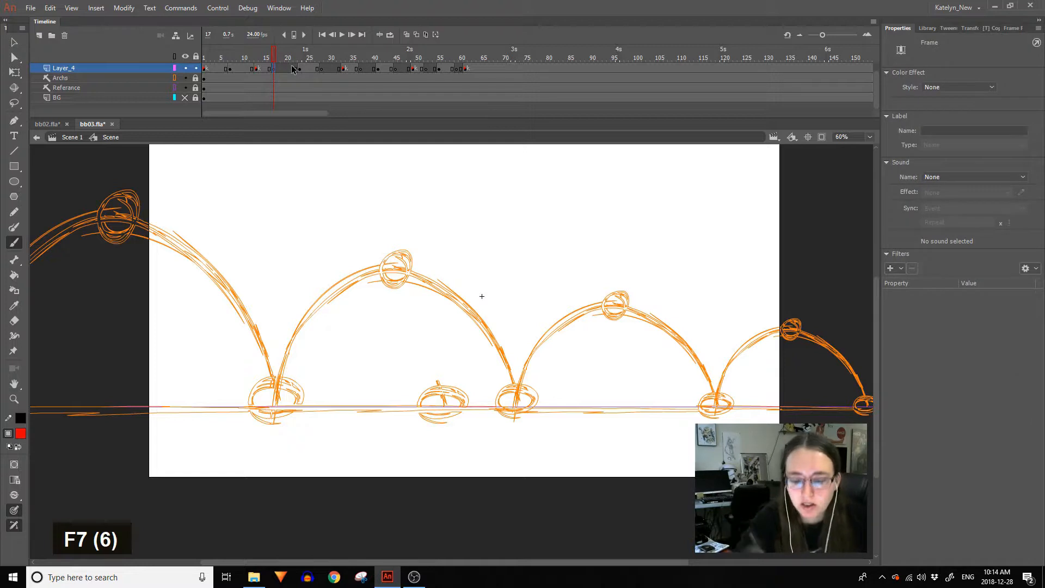
mouse_move(328, 313)
left_mouse_down()
mouse_move(297, 330)
mouse_move(328, 297)
mouse_move(305, 337)
left_mouse_up()
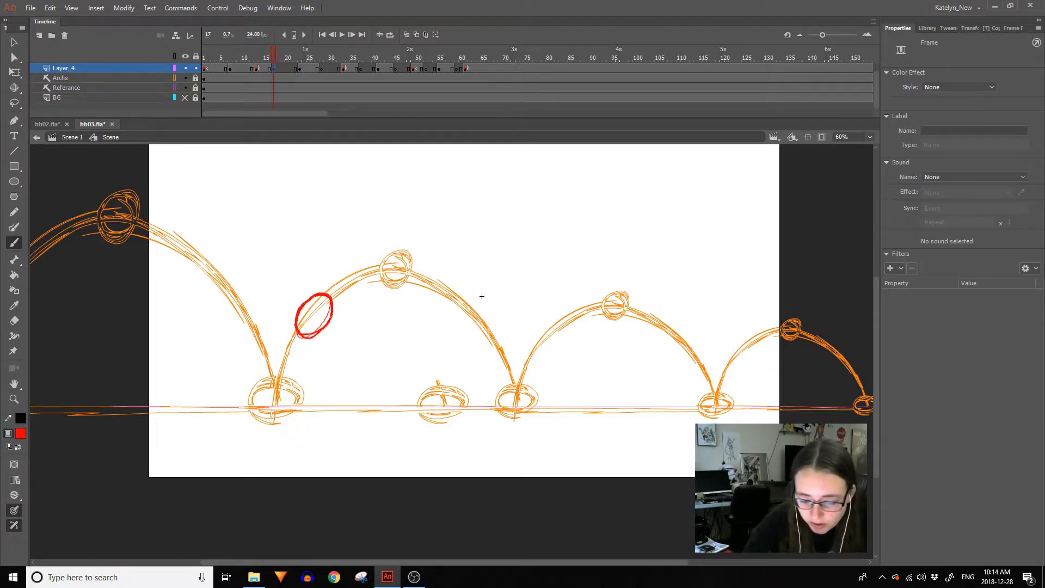
left_click(326, 329, "ctrl")
left_click_drag(325, 331, 321, 330)
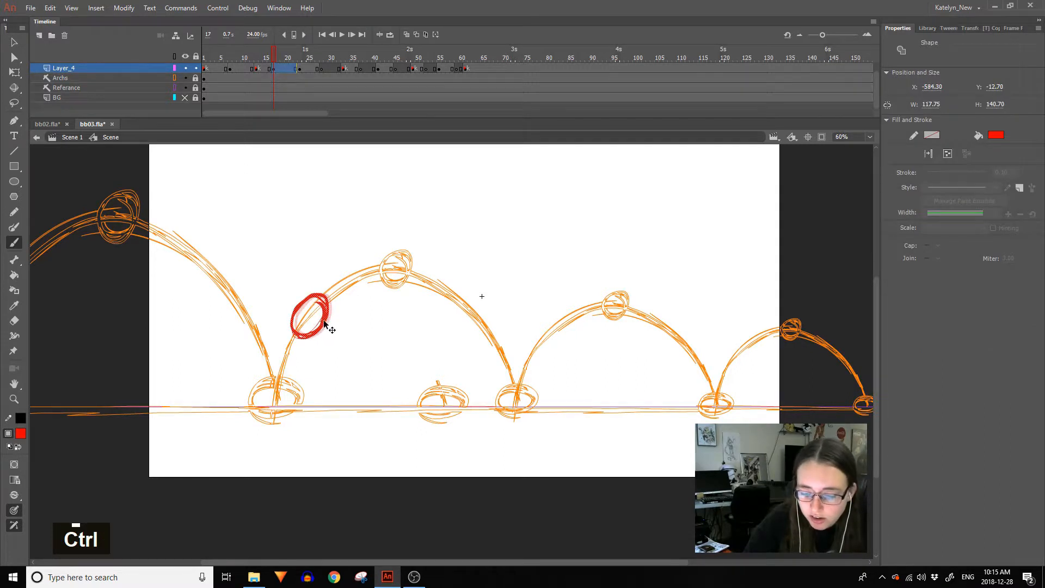
Thicken the outline of the stretched ball on frame 17 of Layer_4 and compare it with the neighbouring keyframes.
left_click(354, 333, "ctrl")
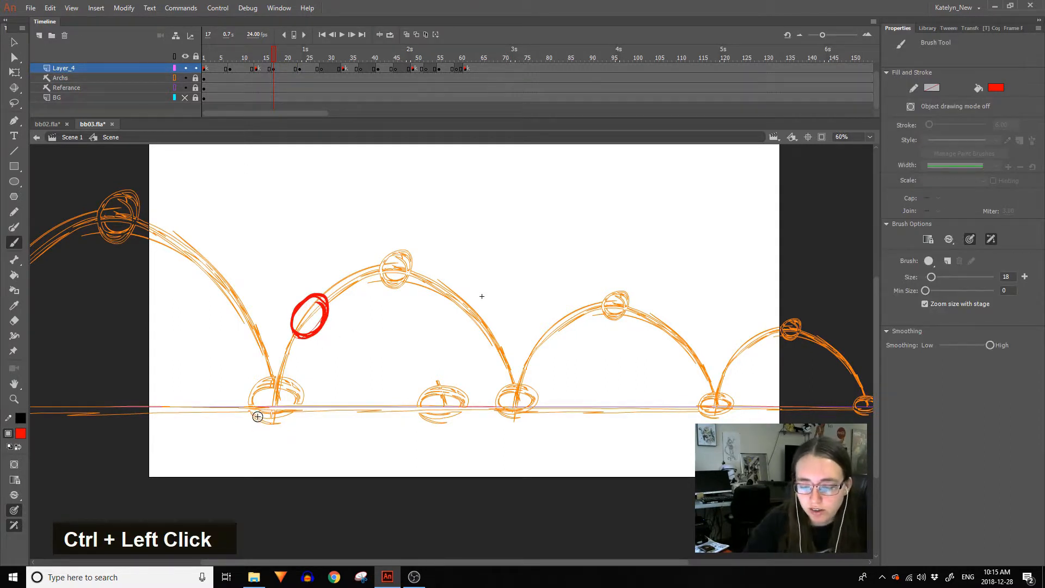
left_click(258, 70)
left_click(272, 68)
left_click(269, 69)
left_click(258, 68)
double_click(274, 68)
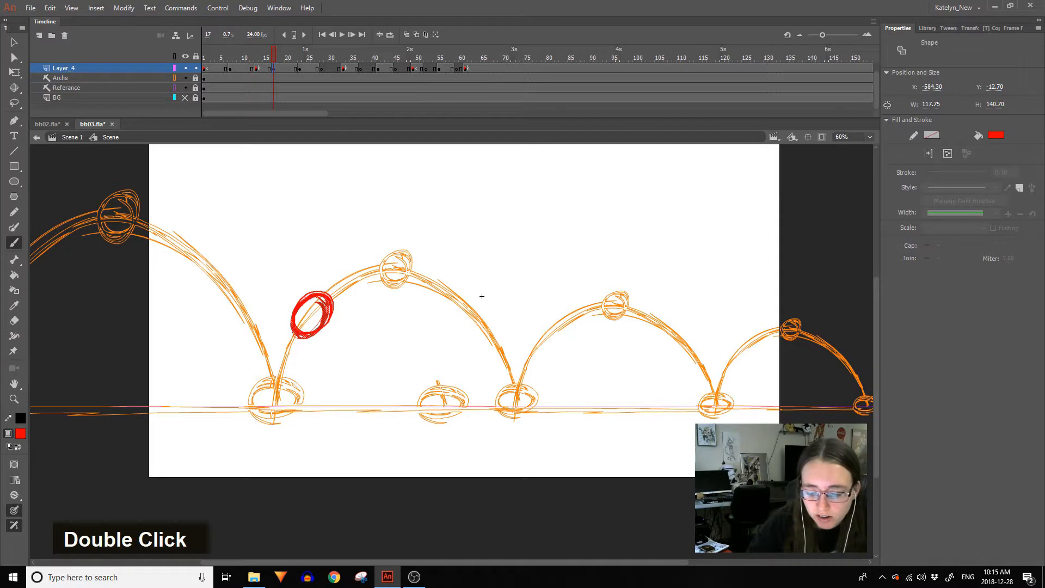
left_click(261, 68)
left_click(274, 59)
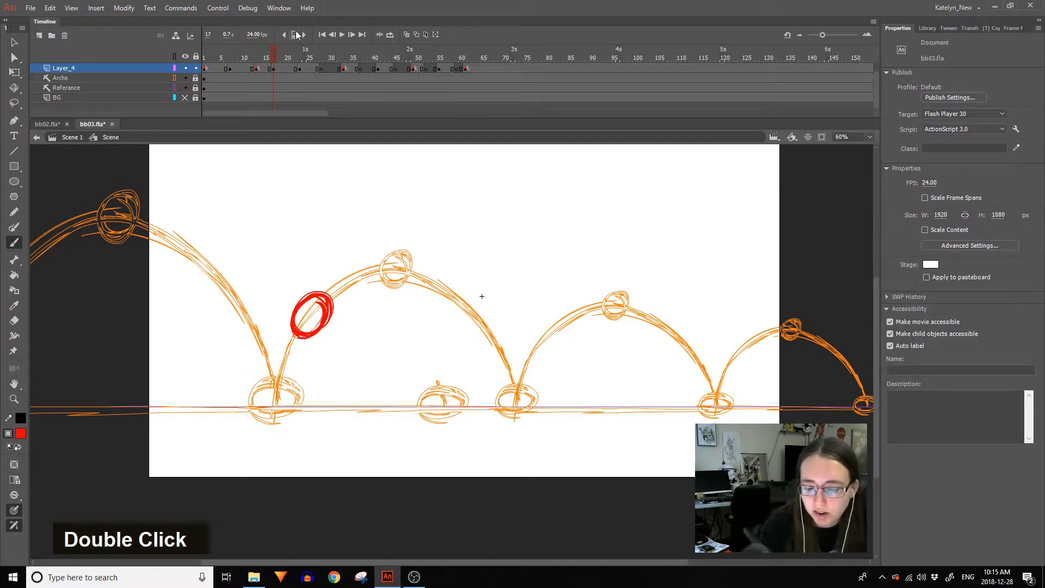
left_click(304, 35)
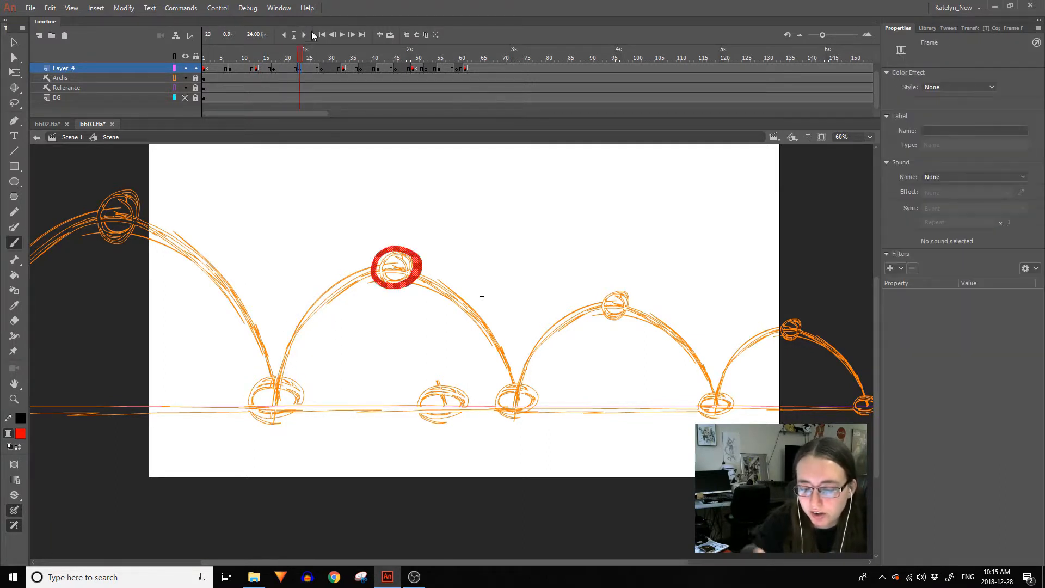
left_click(269, 68)
left_click(273, 68)
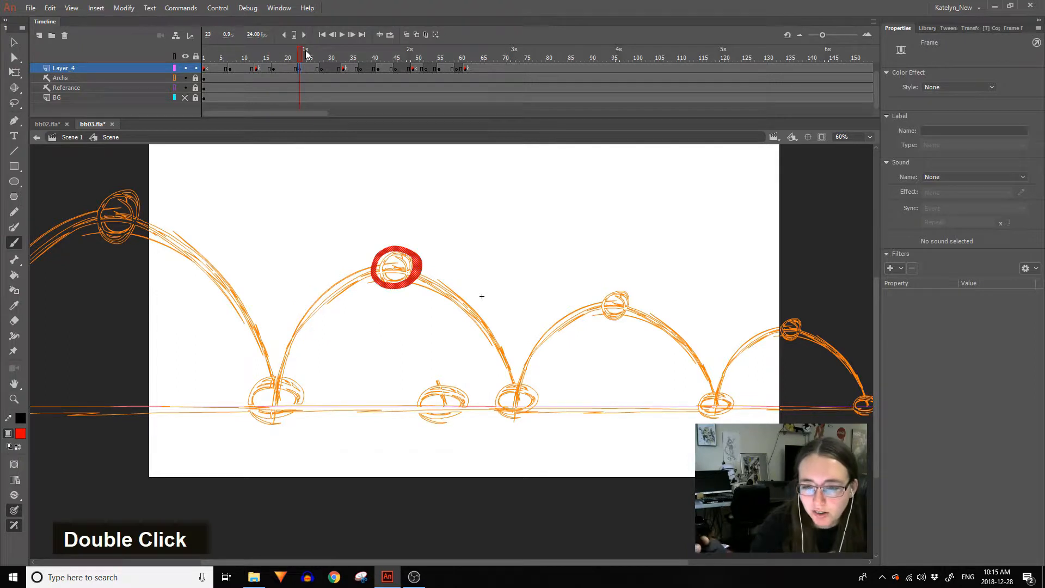
Paint red balls on the falling side of the second arc on frame 28 and the rising side of the third arc on frame 37.
left_click(321, 66)
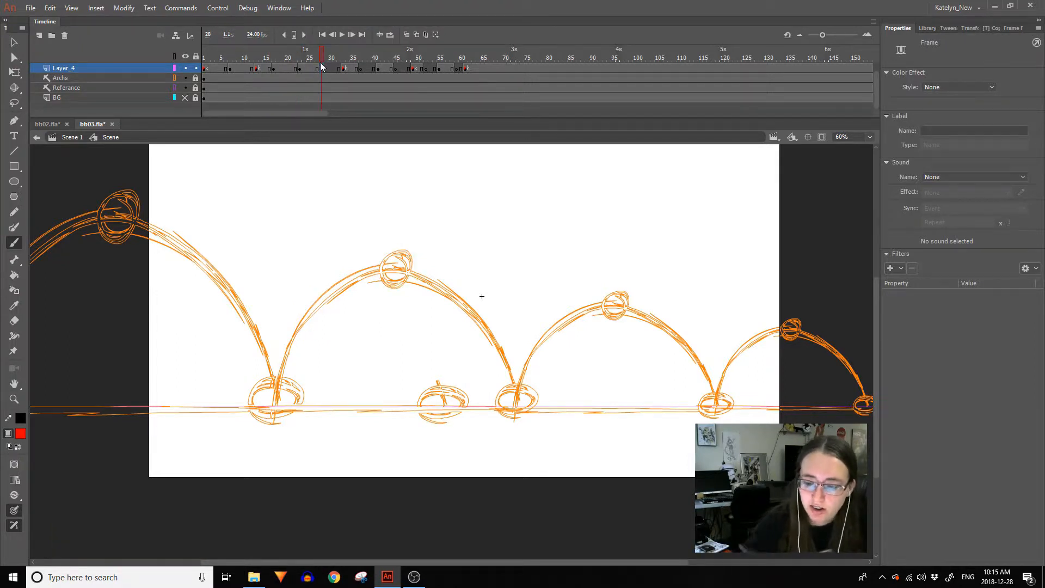
mouse_move(471, 333)
left_mouse_down()
mouse_move(474, 311)
mouse_move(497, 333)
mouse_move(463, 321)
mouse_move(479, 305)
left_mouse_up()
left_click(360, 65)
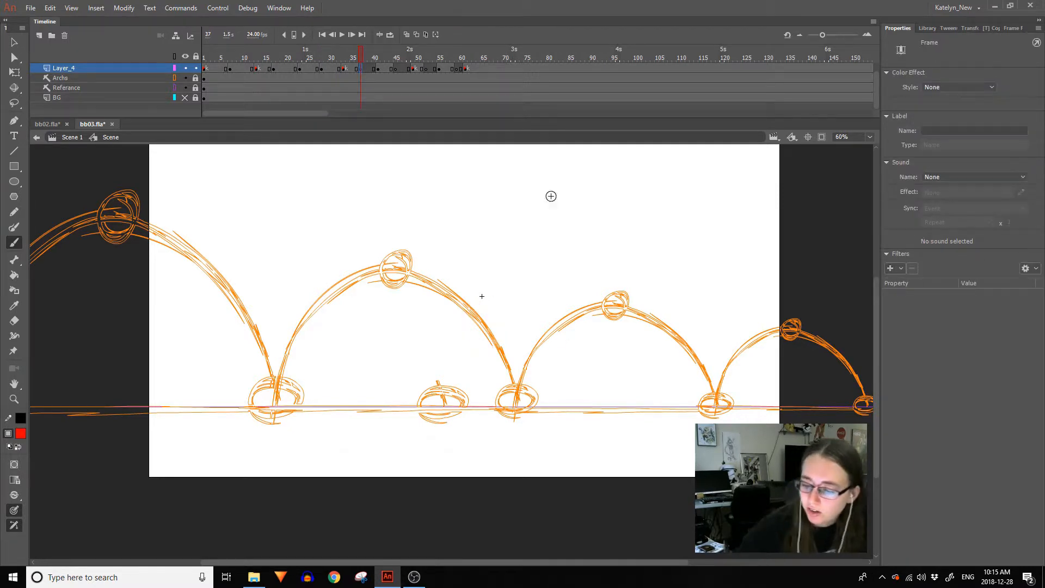
mouse_move(535, 354)
left_mouse_down()
mouse_move(552, 327)
mouse_move(536, 351)
mouse_move(567, 326)
left_mouse_up()
Paint a red ball on the falling side of the third arc at frame 45, and replace it with a rounder one slightly higher on the path.
left_click(396, 68)
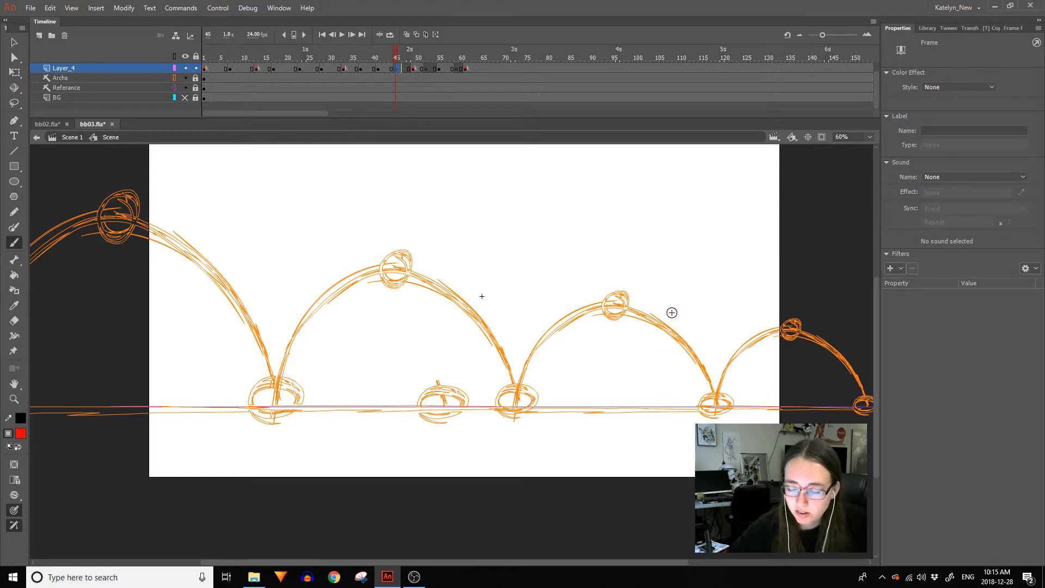
mouse_move(673, 326)
left_mouse_down()
mouse_move(690, 358)
mouse_move(663, 327)
mouse_move(665, 351)
mouse_move(698, 324)
left_mouse_up()
left_click(426, 68)
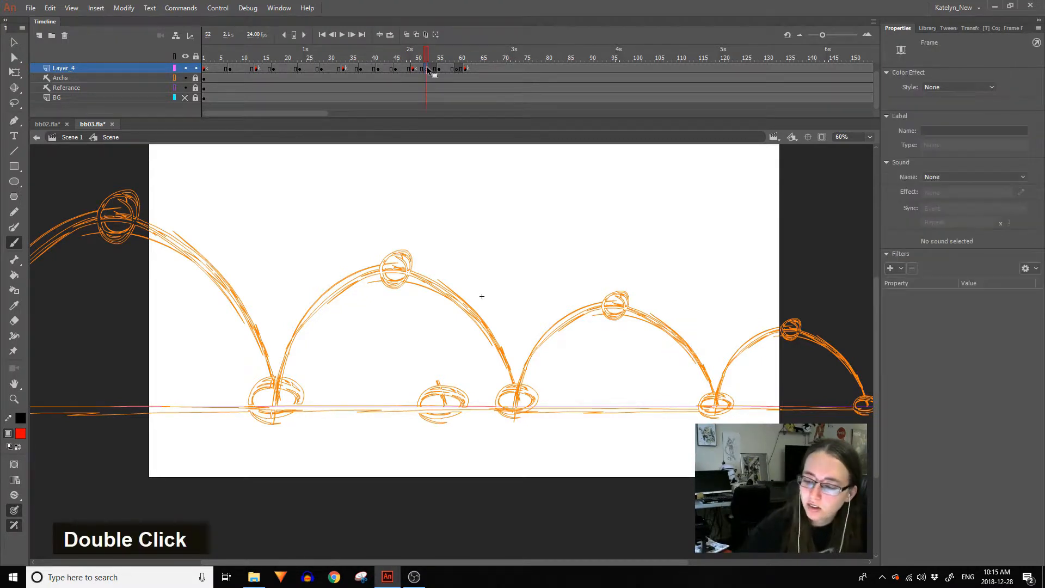
left_click_drag(375, 55, 401, 56)
left_click(679, 340, "ctrl")
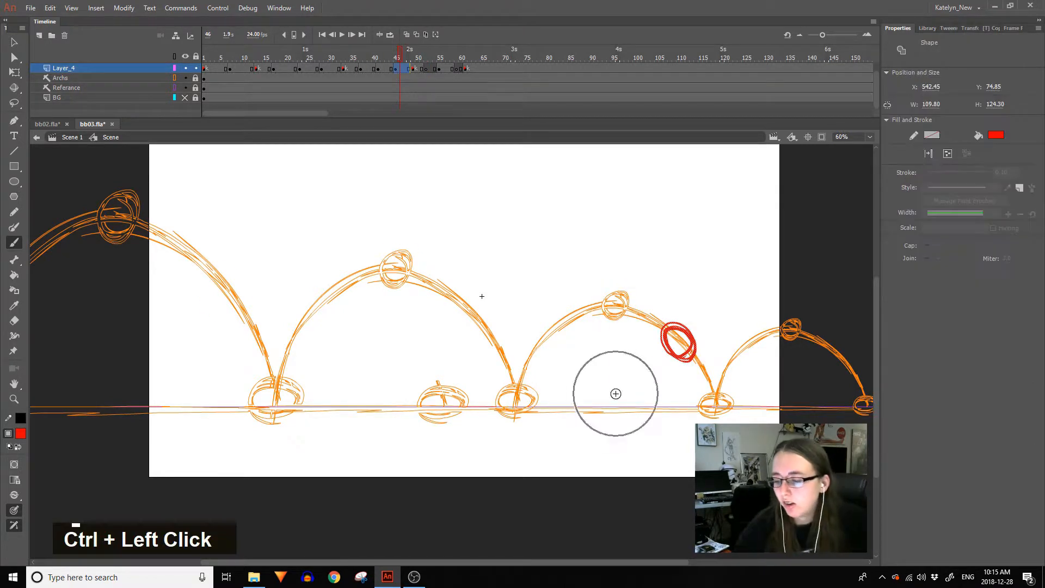
key("Delete")
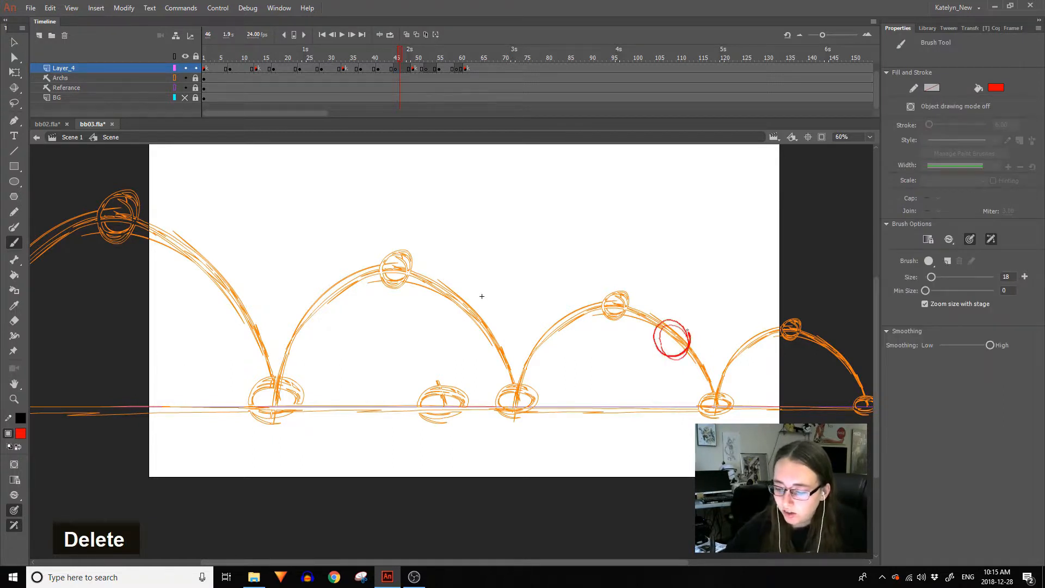
key("ctrl+z")
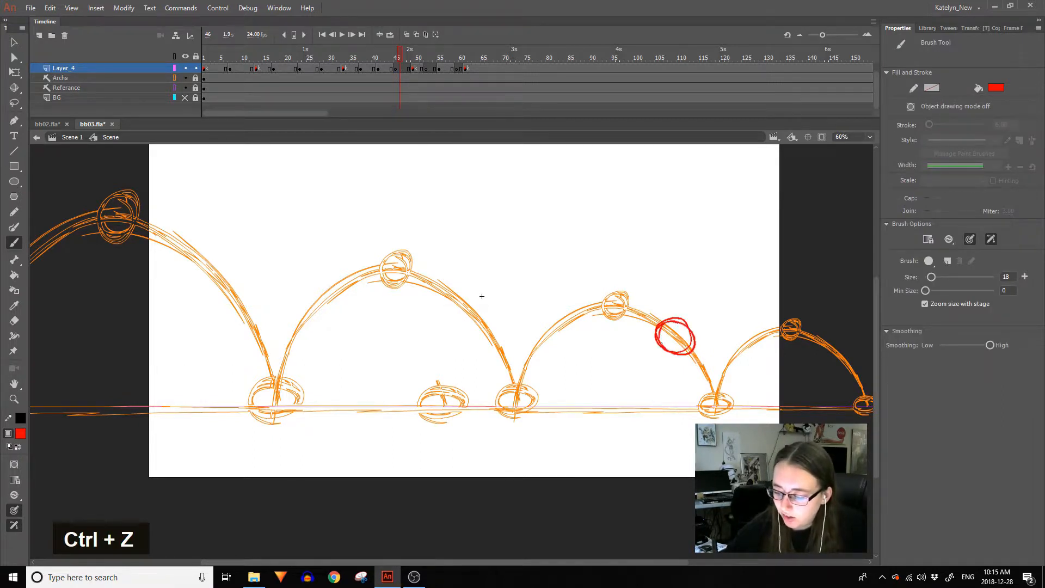
Replace the squashed ball at the landing between the third and fourth arcs, around frame 50, with a rounder red ball.
left_click(430, 68)
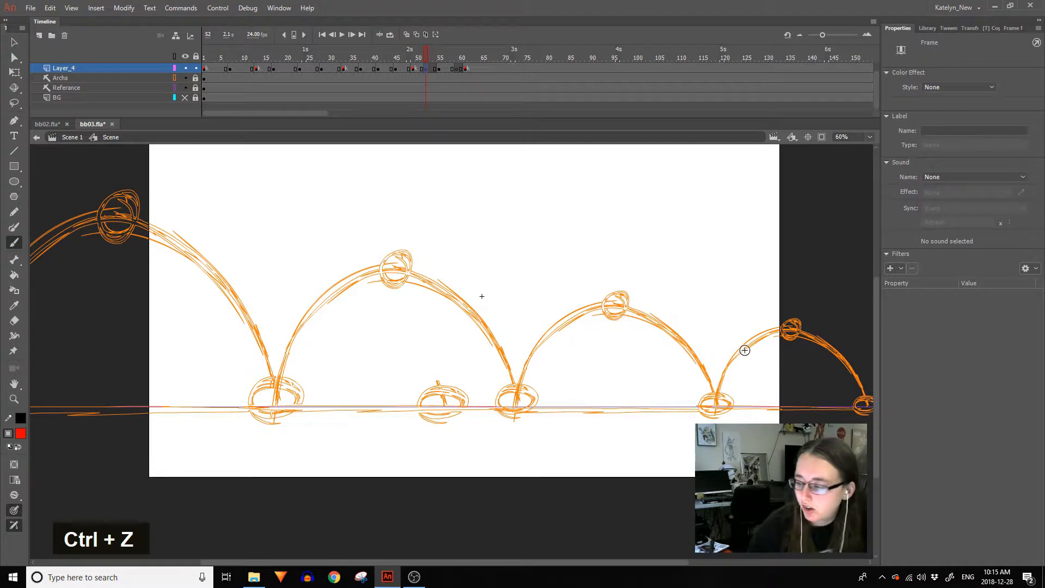
left_click(417, 68)
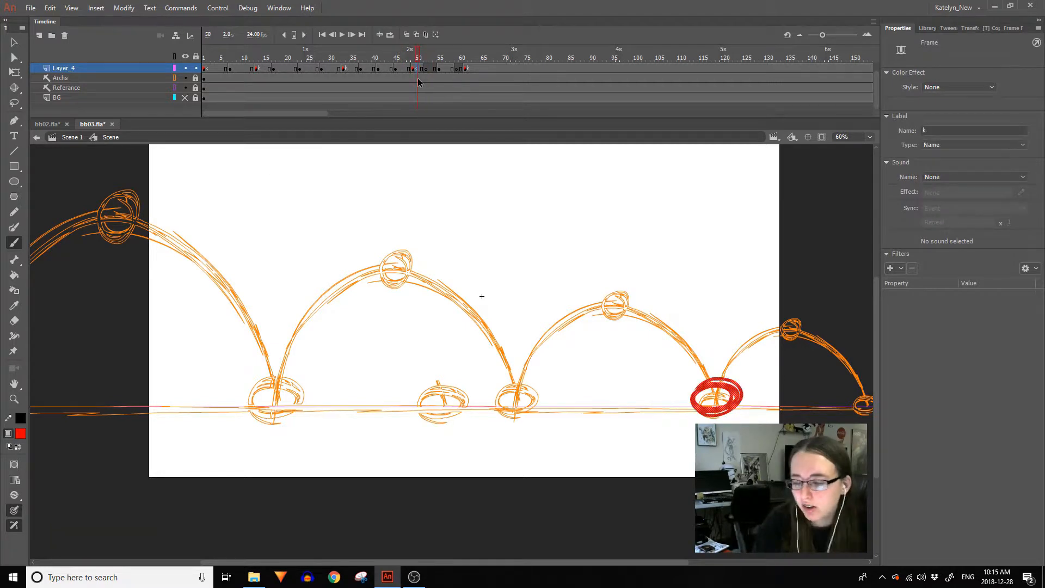
key("Delete")
mouse_move(712, 382)
left_mouse_down()
mouse_move(702, 382)
mouse_move(706, 373)
left_mouse_up()
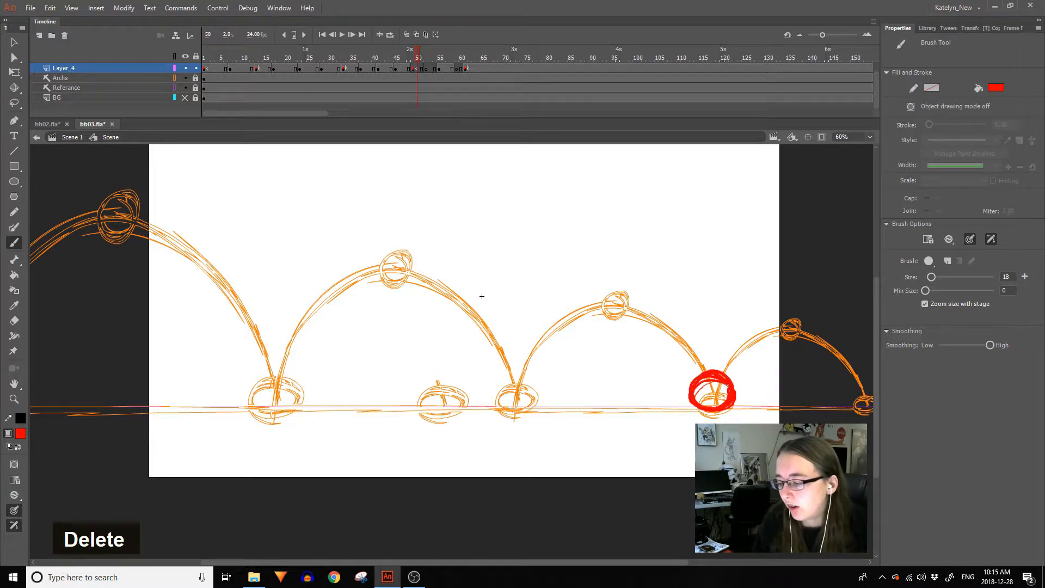
Paint red balls on the last arc, on its rising side at frame 52 and its falling side at about frame 59.
left_click(427, 70)
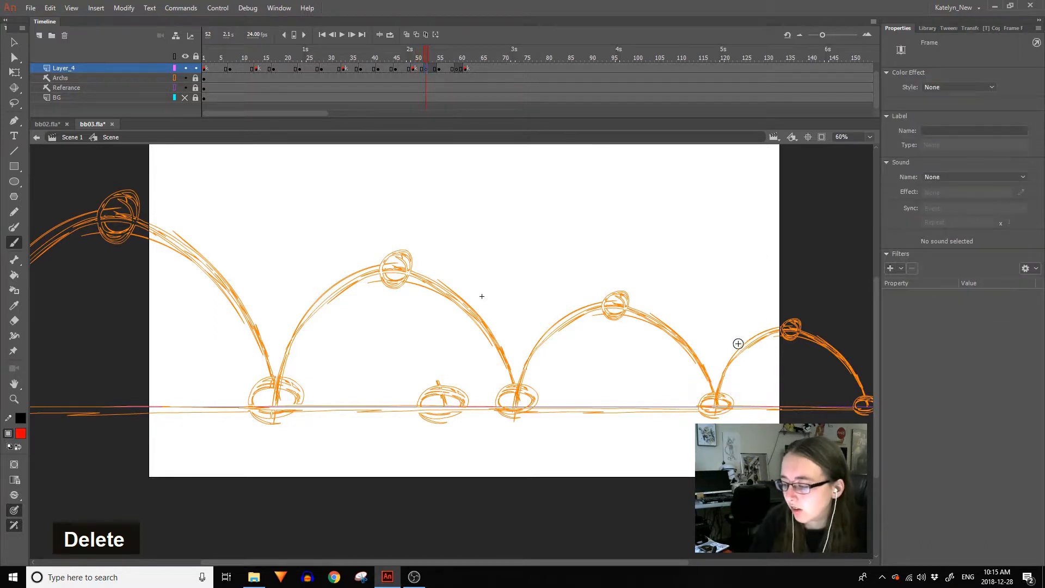
mouse_move(734, 365)
left_mouse_down()
mouse_move(759, 348)
mouse_move(729, 354)
mouse_move(744, 336)
mouse_move(759, 338)
left_mouse_up()
left_click(440, 69)
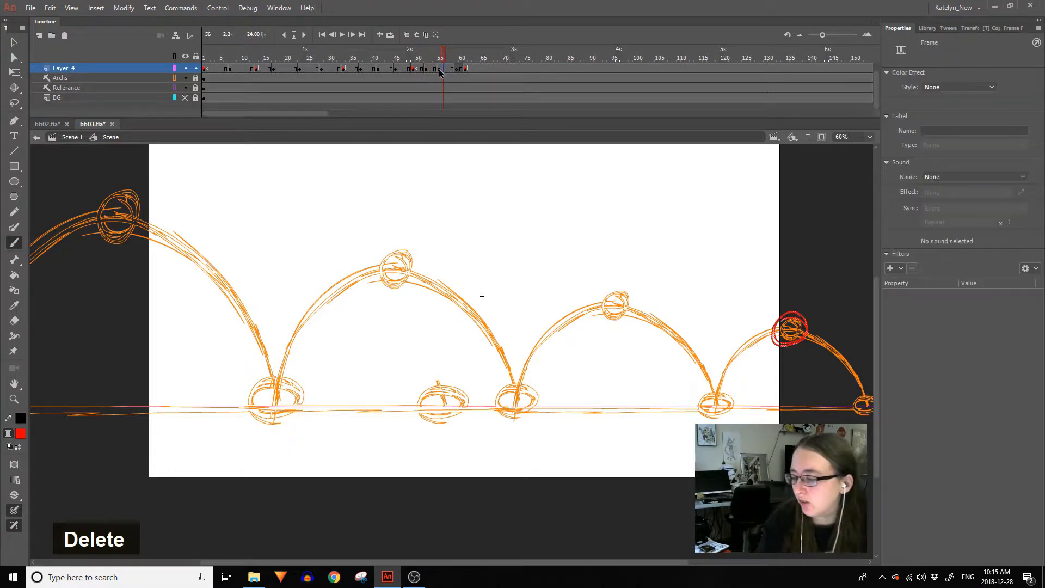
left_click(454, 69)
left_click(457, 70)
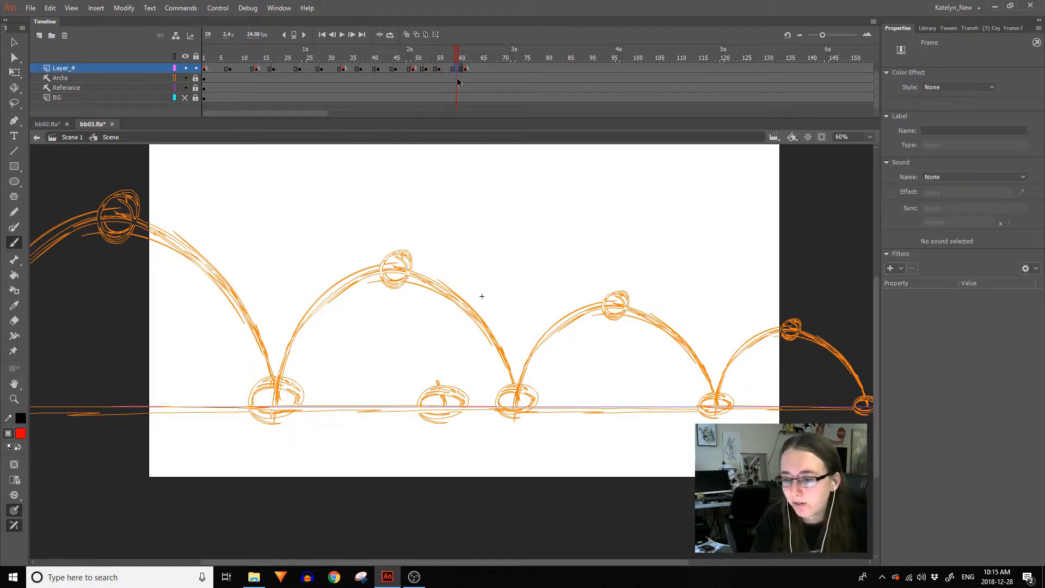
left_click(454, 68)
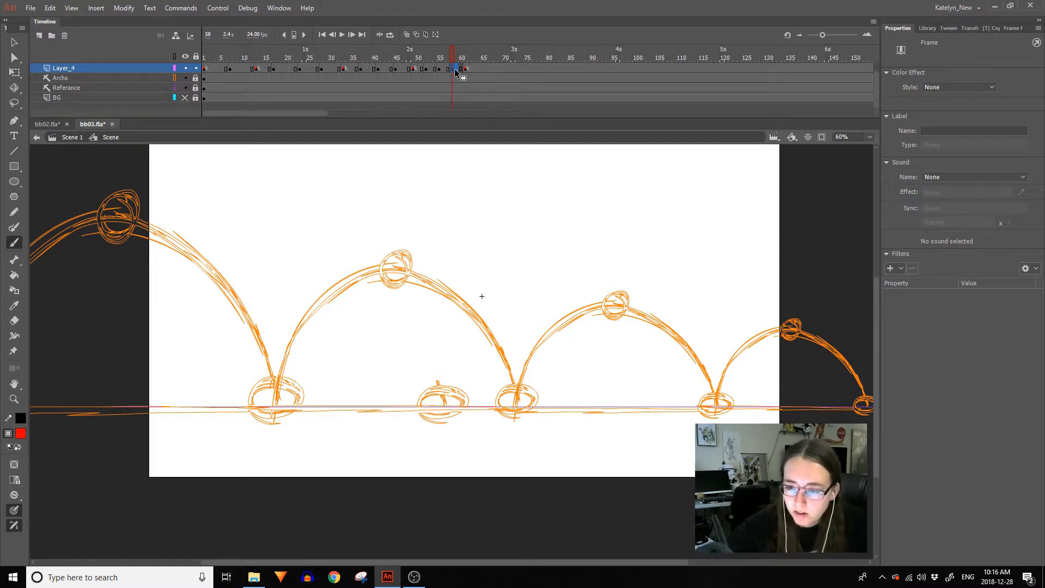
left_click_drag(456, 71, 457, 72)
left_click_drag(833, 344, 829, 371)
Shift the final landing keyframe of Layer_4 to about frame 63 and play the animation to check the timing.
mouse_move(460, 58)
left_mouse_down()
mouse_move(475, 67)
mouse_move(322, 113)
mouse_move(67, 344)
left_mouse_up()
left_click(466, 67)
key("Return")
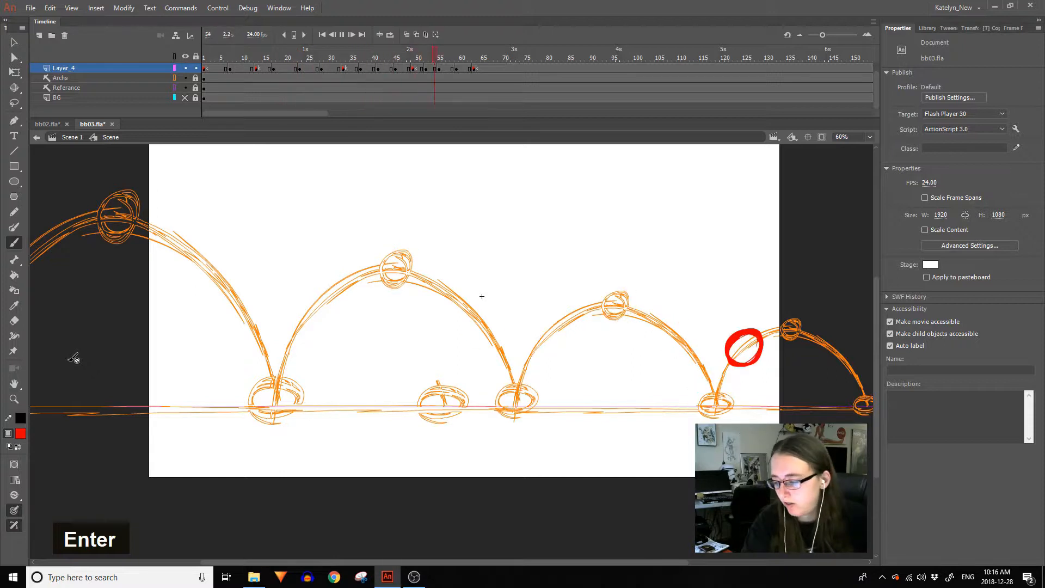
key("Return")
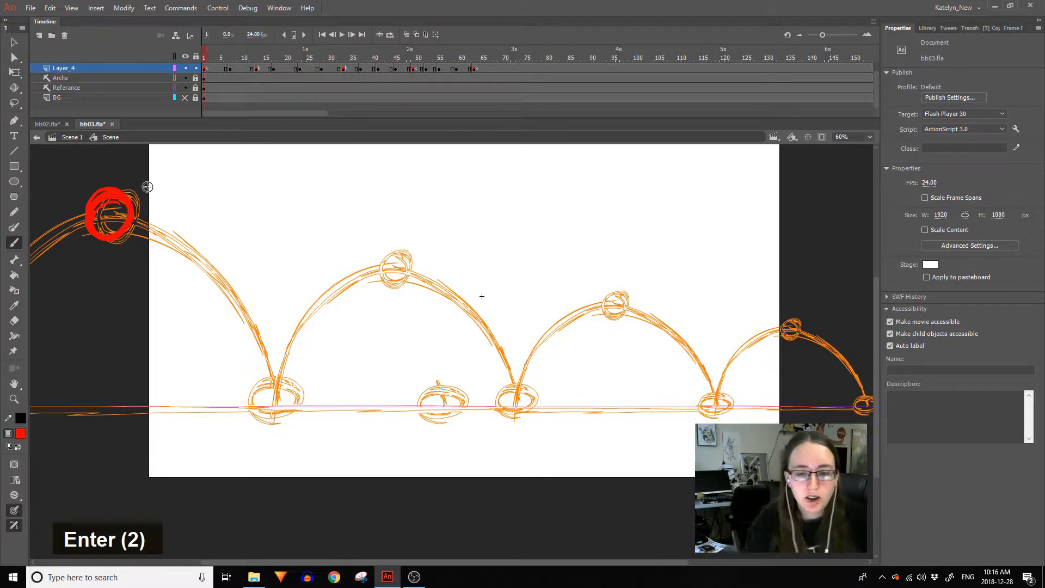
Label the keyframe at the peak of the second arc, on frame 23 of Layer_4, as "b".
left_click_drag(220, 59, 249, 72)
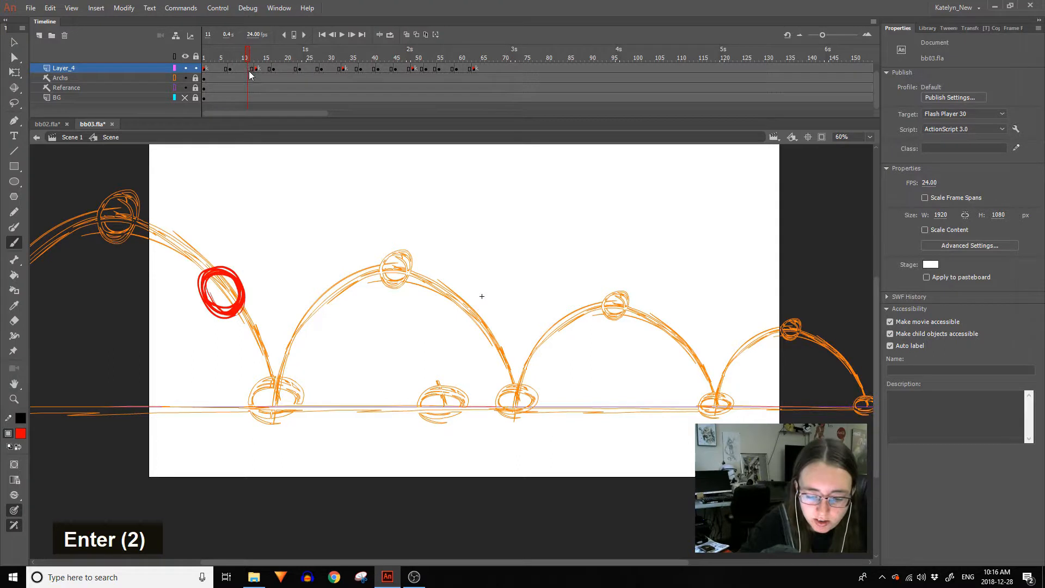
left_click(244, 69)
double_click(258, 68)
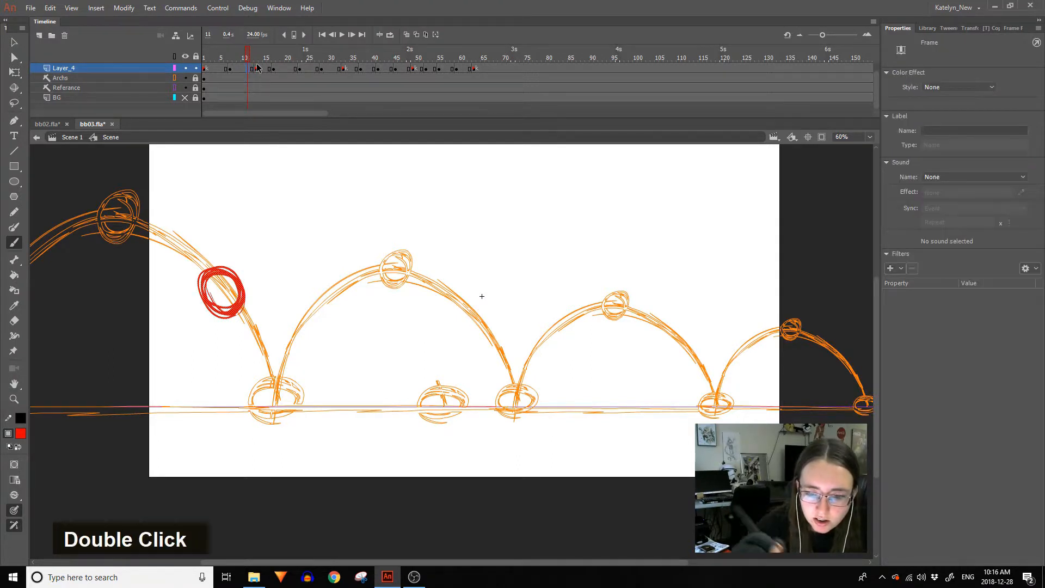
left_click(274, 68)
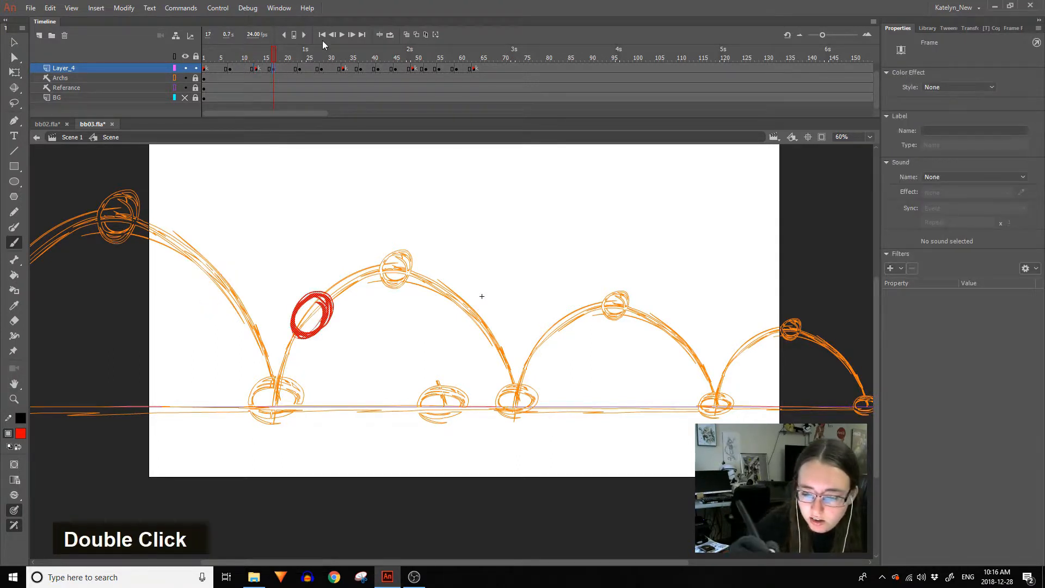
left_click(300, 52)
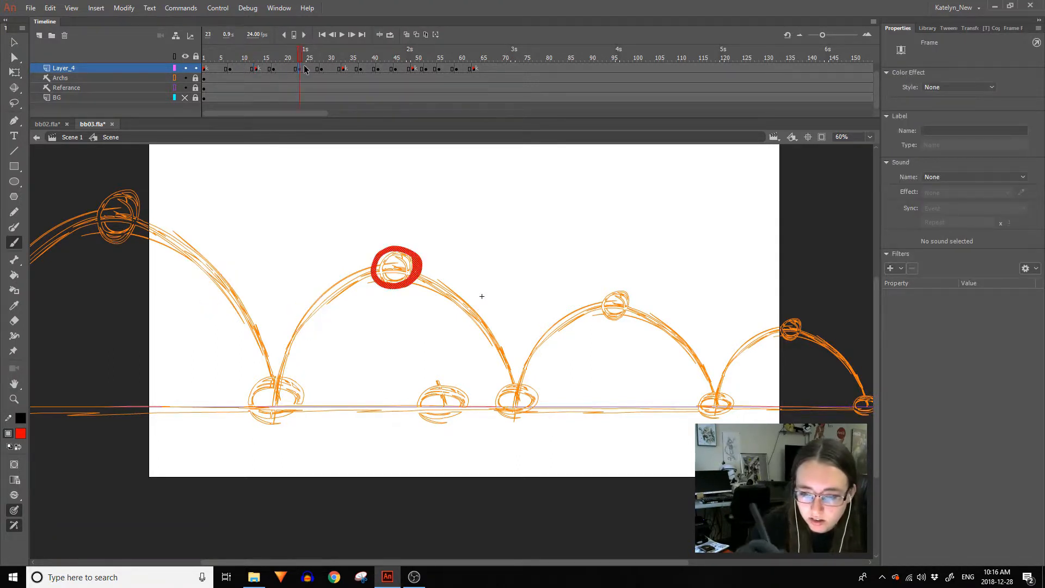
double_click(948, 130)
type("b")
key("Return")
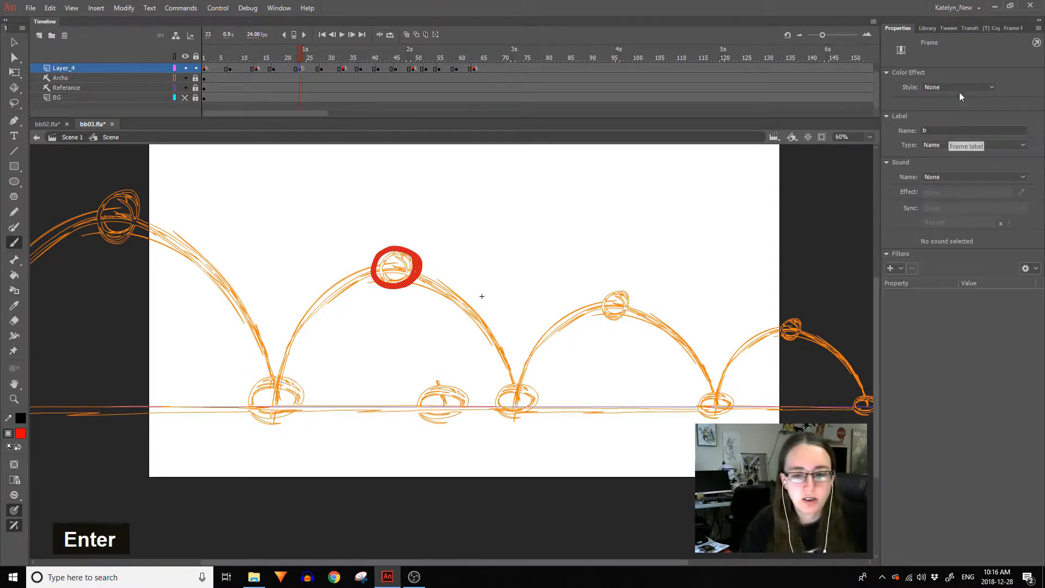
key("Return")
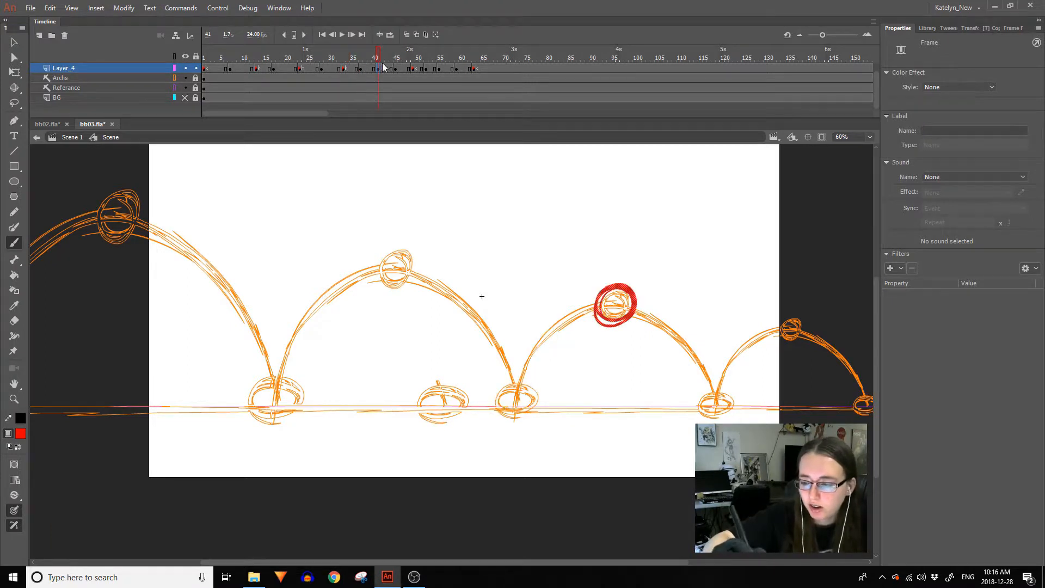
Label the keyframes at the peaks of the third and fourth arcs, on frames 41 and 55, as "b".
left_click(937, 129)
type("b")
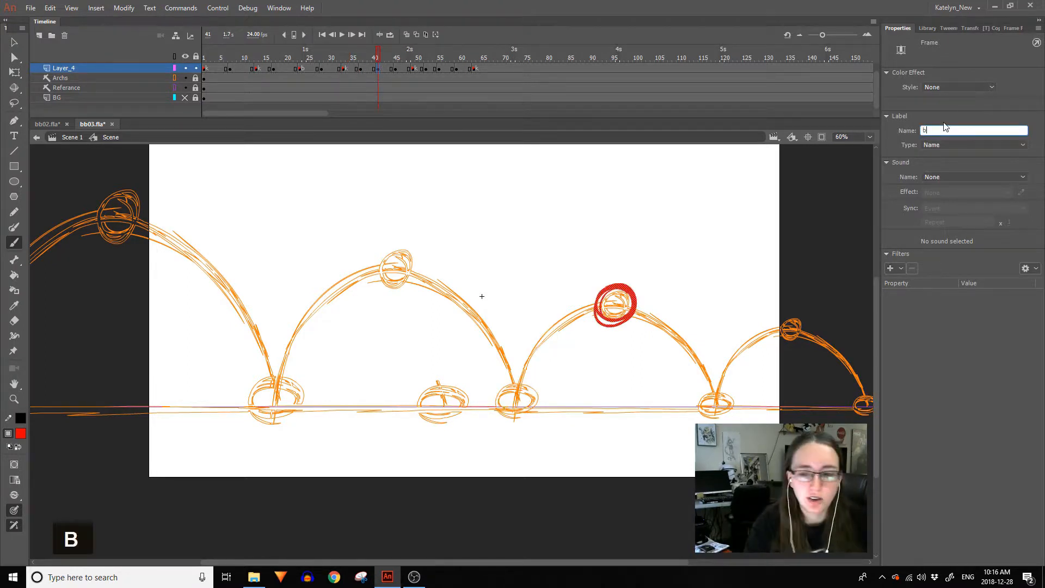
key("Return")
key("Return")
left_click(438, 69)
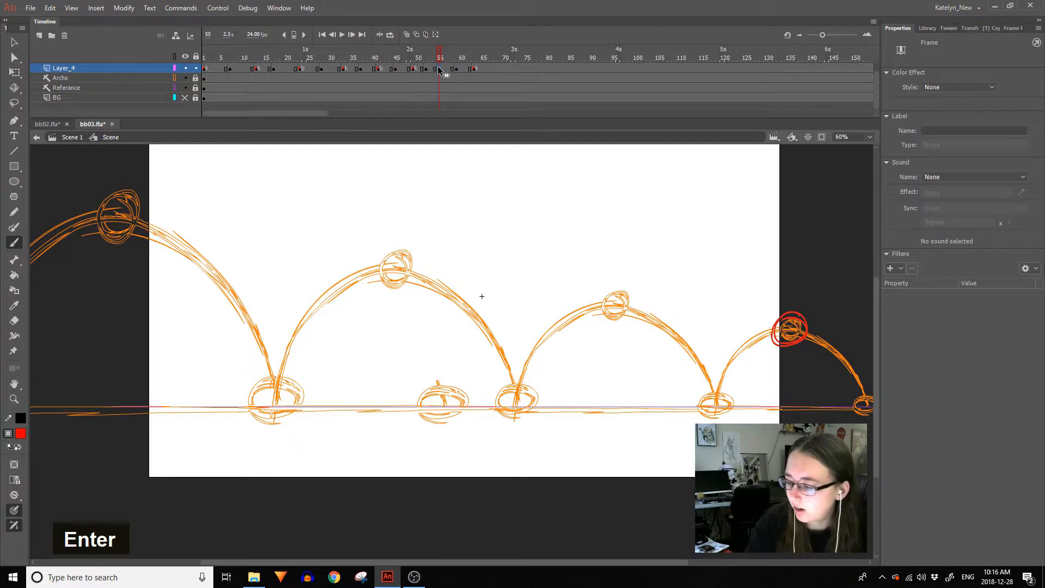
left_click(935, 130)
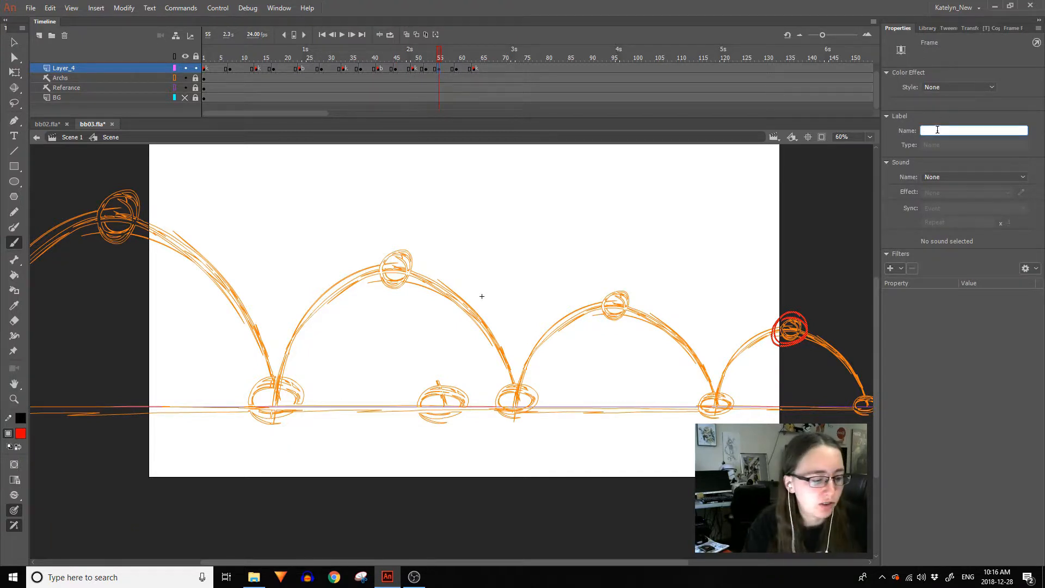
type("b")
key("Return")
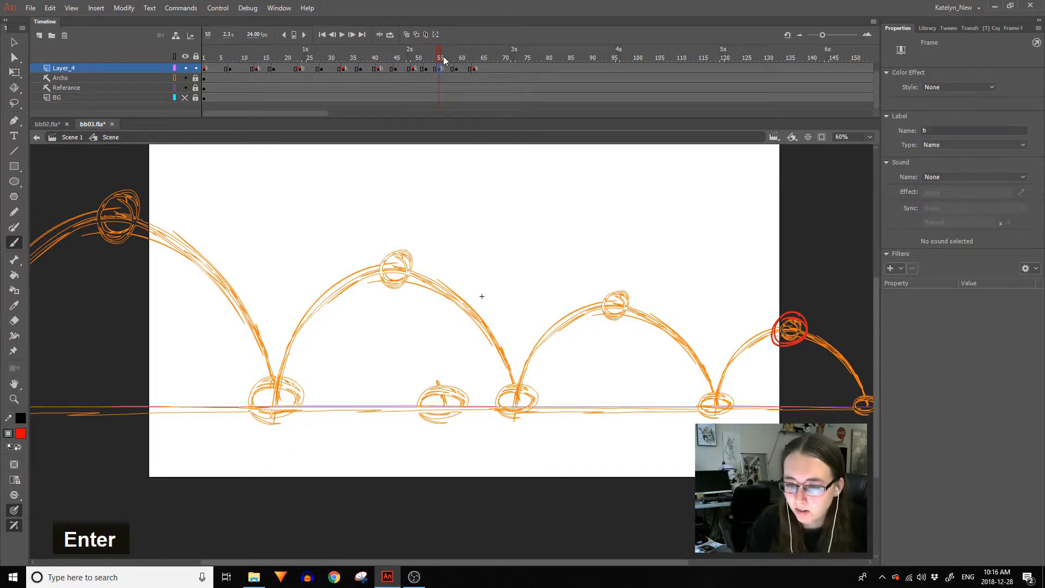
Review the ball positions on the final landing frames and on the first arc through frames 5, 7 and 11.
left_click_drag(443, 58, 460, 59)
left_click(460, 68)
left_click(478, 68)
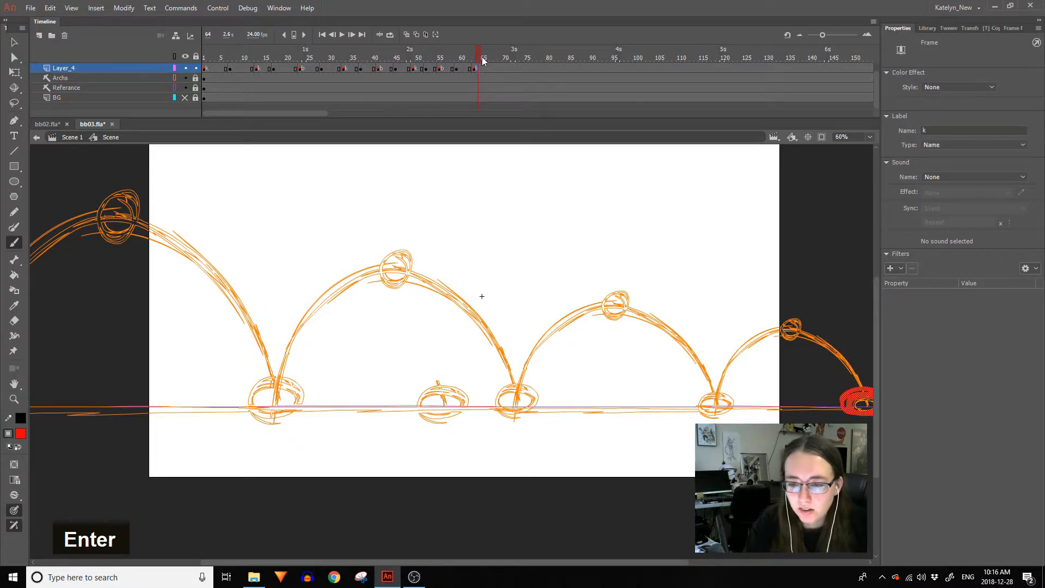
left_click(229, 69)
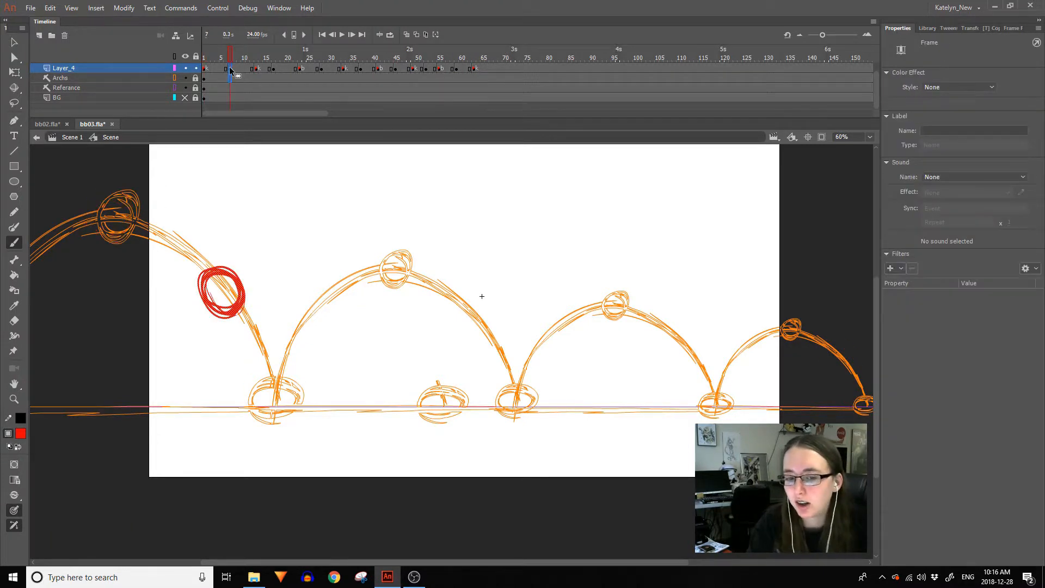
left_click(956, 131)
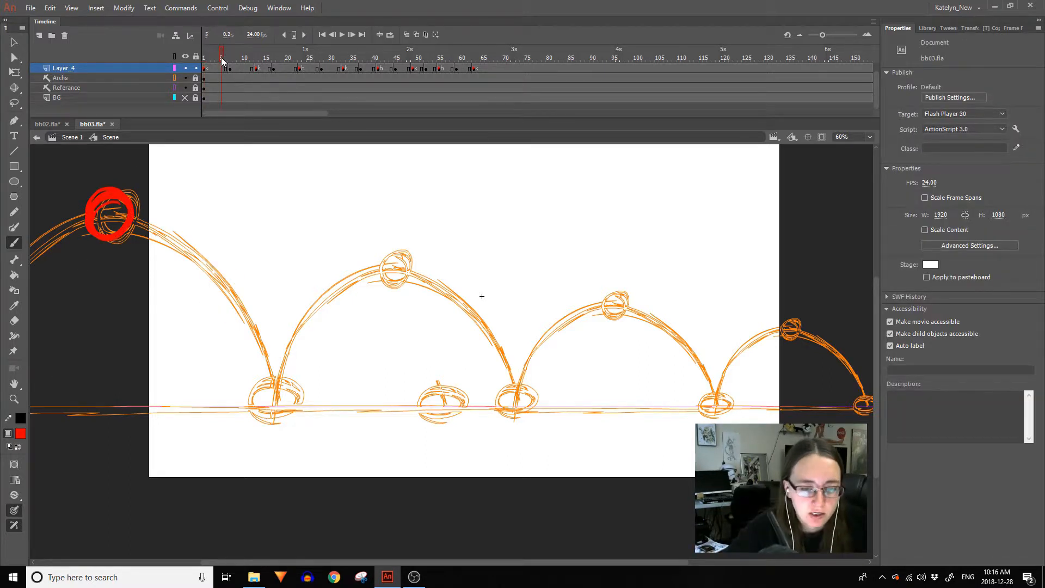
left_click(246, 58)
left_click(251, 69)
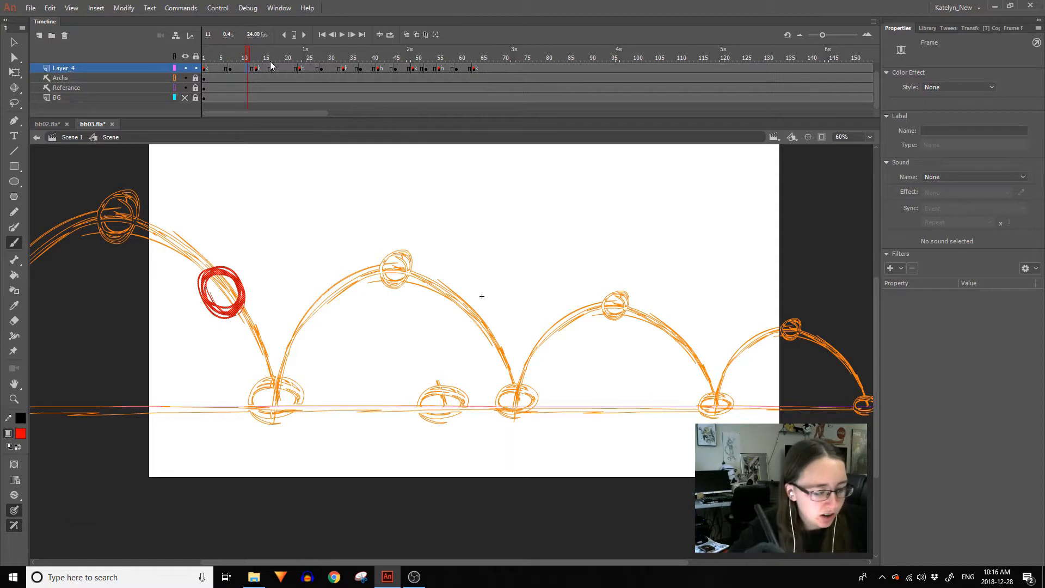
With onion skinning on, paint the ball just above the first landing on a new blank keyframe at frame 11 of Layer_4.
key("F7")
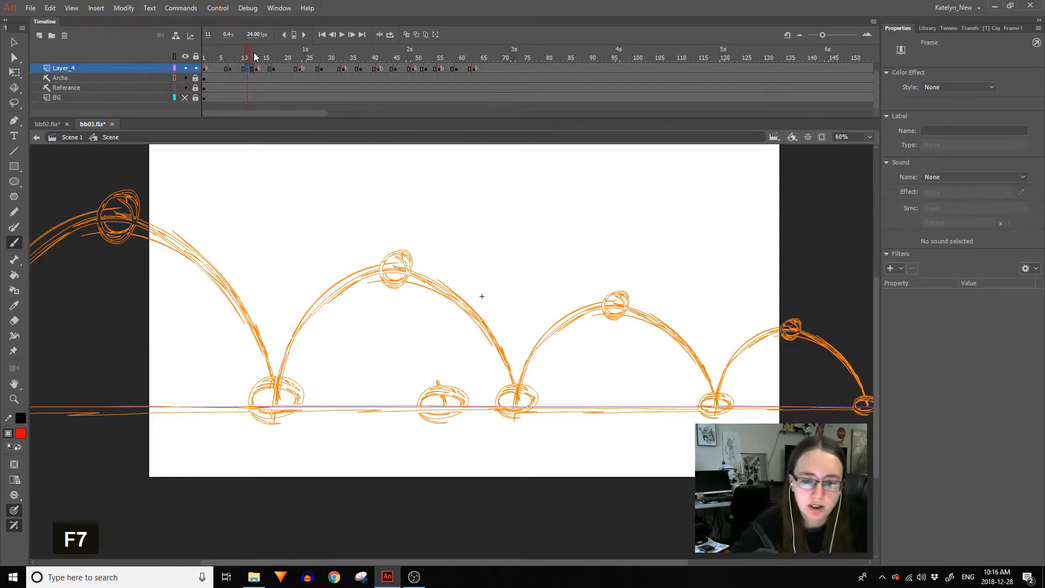
left_click(416, 34)
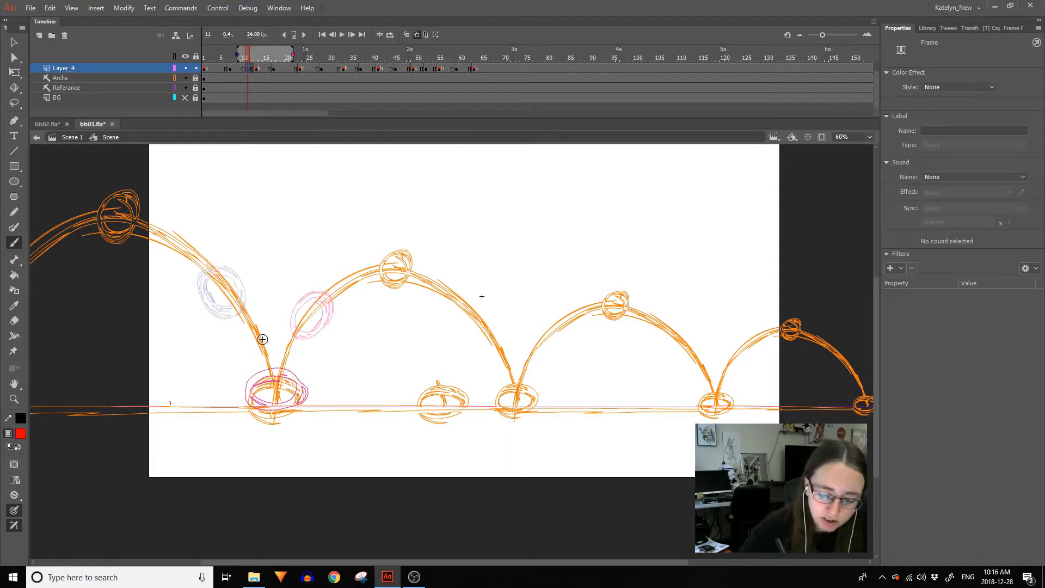
mouse_move(246, 342)
left_mouse_down()
mouse_move(247, 375)
mouse_move(276, 353)
mouse_move(241, 356)
mouse_move(276, 372)
mouse_move(256, 335)
mouse_move(250, 381)
mouse_move(248, 341)
mouse_move(270, 343)
mouse_move(278, 371)
left_mouse_up()
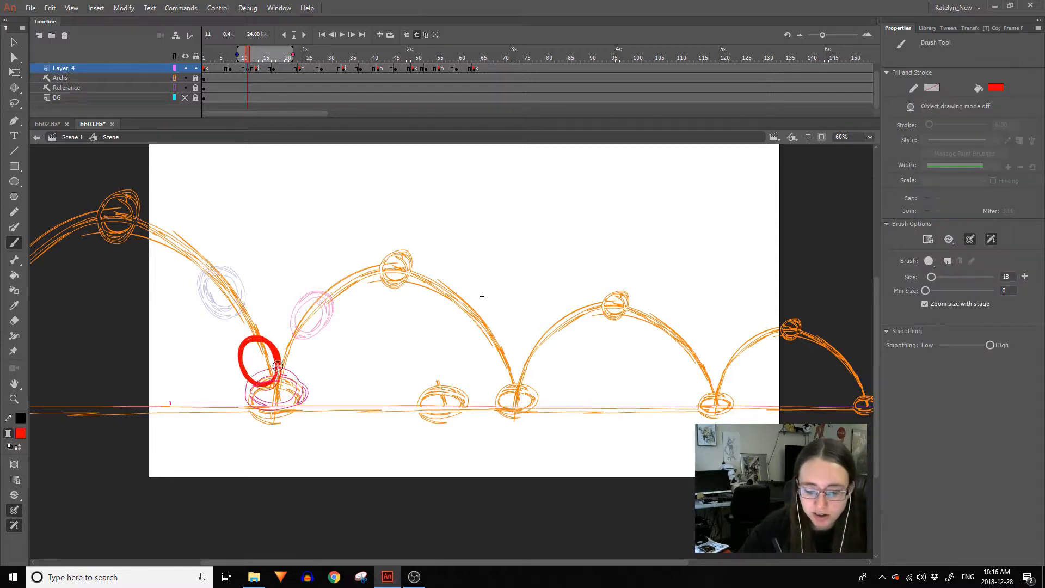
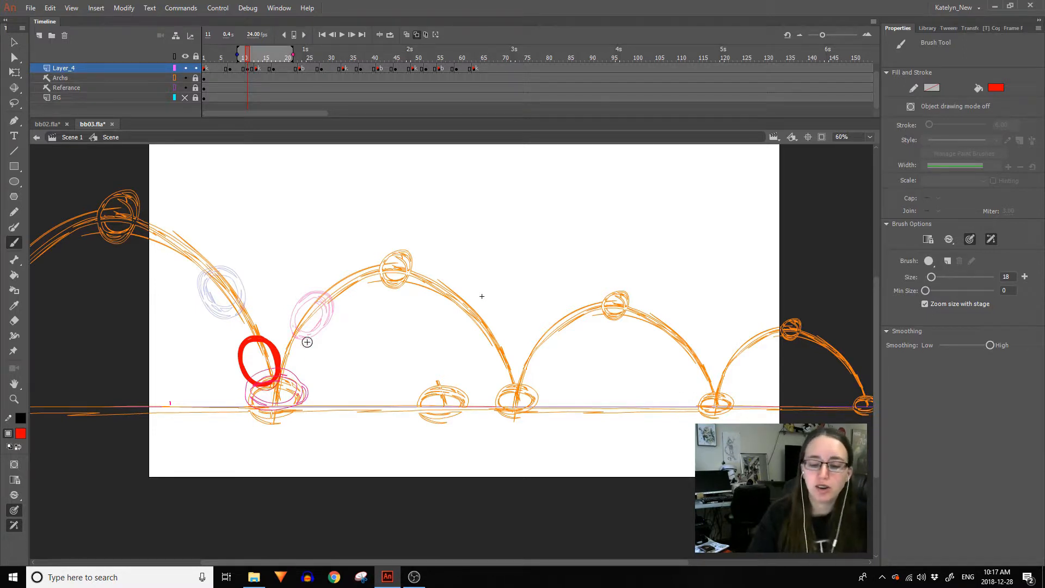
Insert a blank keyframe at frame 31 of Layer_4 and paint the ball just above the second landing.
left_click(291, 68)
left_click(303, 69)
left_click(313, 69)
left_click(321, 70)
left_click(330, 69)
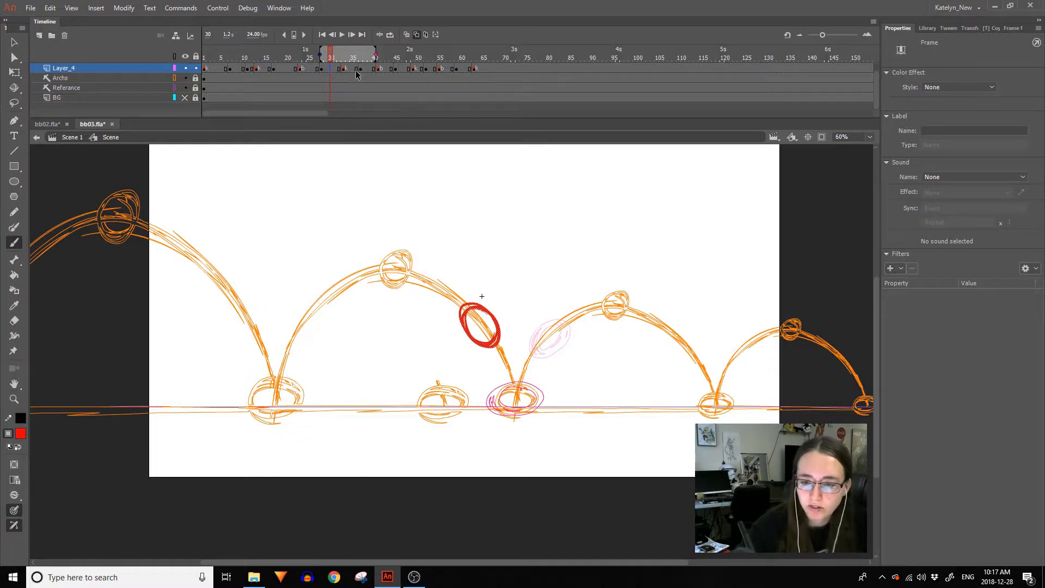
left_click(336, 70)
key("F7")
key("F7")
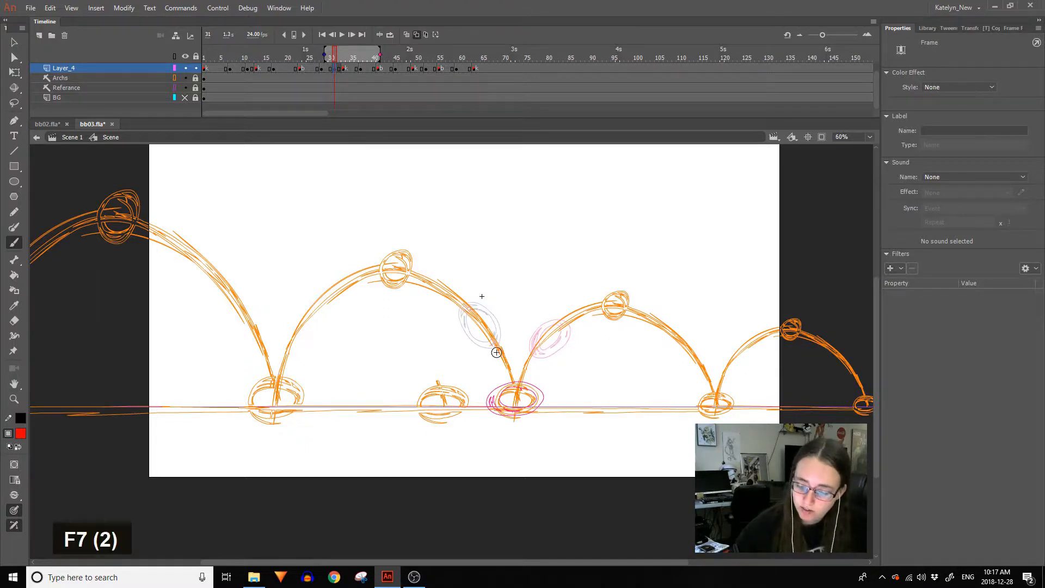
mouse_move(515, 362)
left_mouse_down()
mouse_move(520, 375)
mouse_move(498, 352)
mouse_move(510, 387)
left_mouse_up()
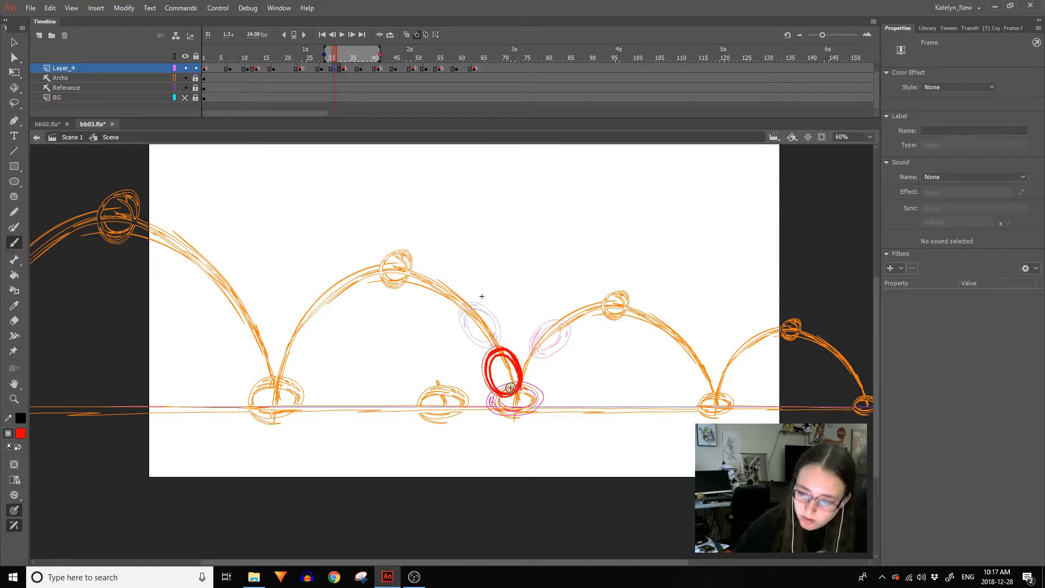
Insert a blank keyframe at frame 47 of Layer_4 and paint the ball just above the third landing.
left_click(347, 65)
left_click(352, 69)
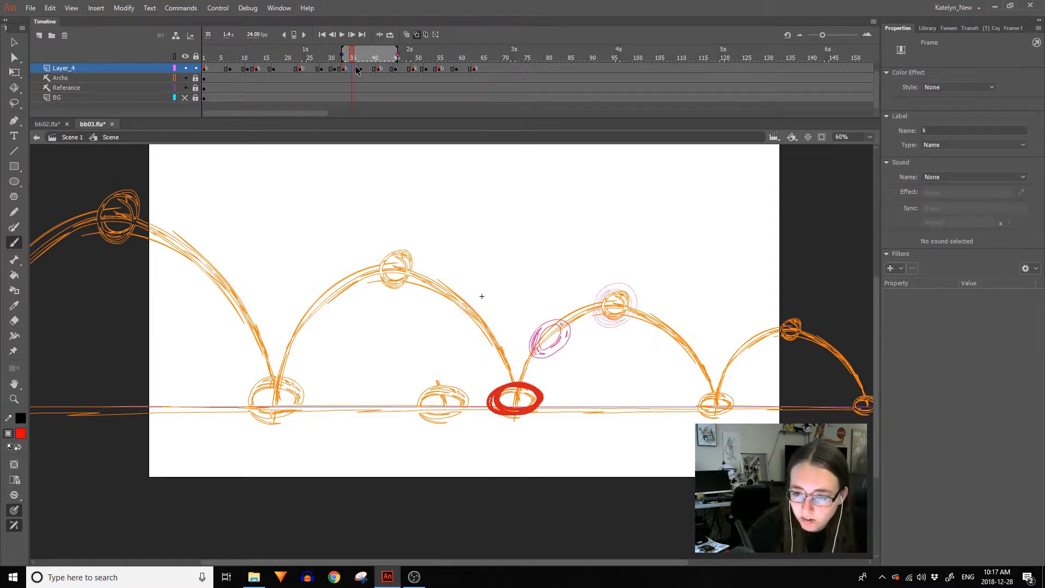
left_click(360, 68)
left_click(375, 69)
double_click(395, 69)
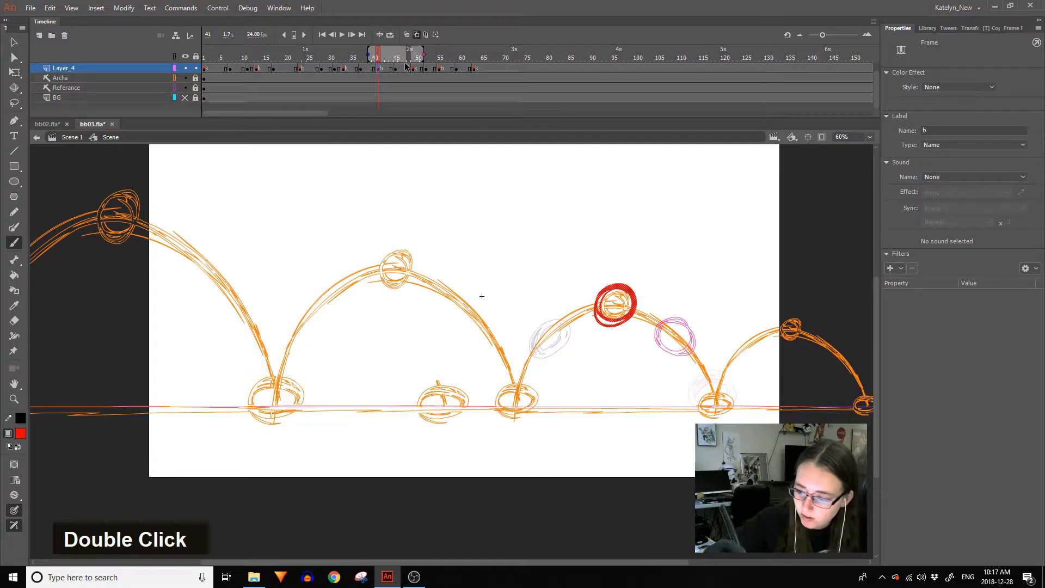
left_click(406, 69)
left_click(414, 69)
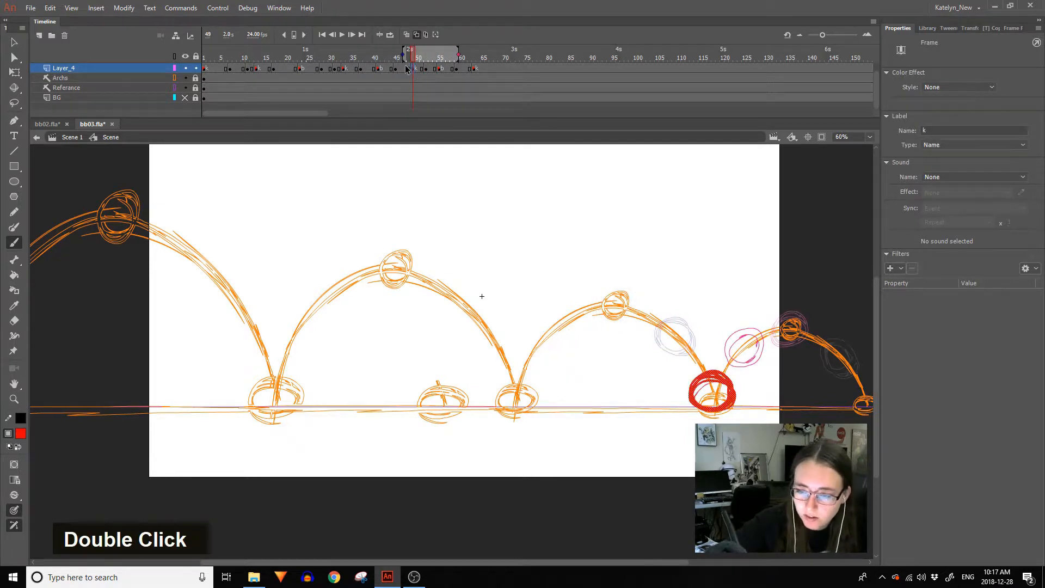
left_click(403, 69)
key("F7")
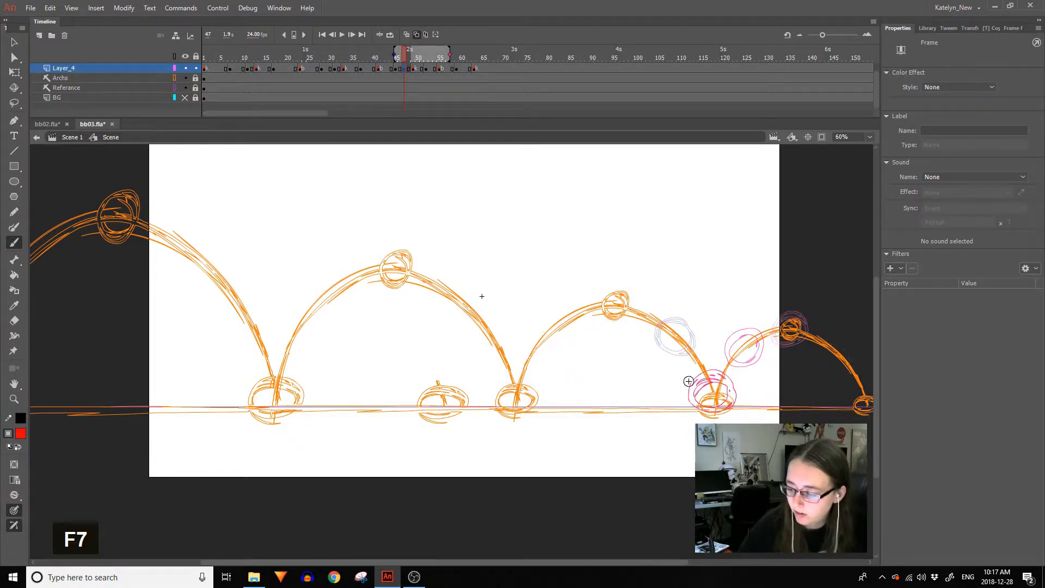
mouse_move(702, 353)
left_mouse_down()
mouse_move(680, 370)
mouse_move(705, 381)
left_mouse_up()
Insert a blank keyframe at frame 61 of Layer_4 and paint the ball just above the final landing, undoing faulty strokes.
double_click(429, 68)
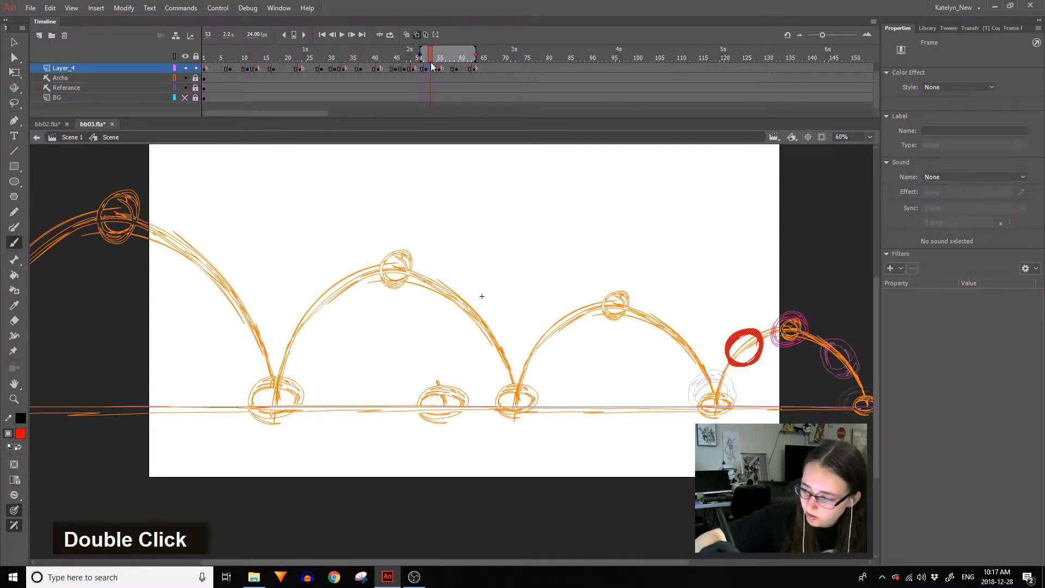
left_click(457, 69)
left_click(465, 69)
key("F7")
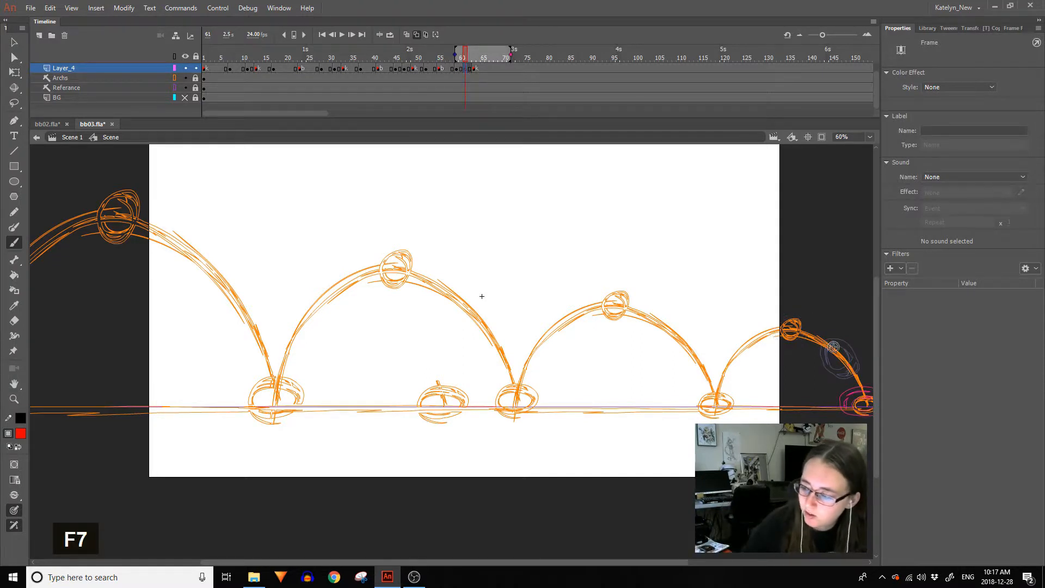
key("space")
mouse_move(854, 381)
left_mouse_down()
mouse_move(712, 367)
mouse_move(708, 382)
mouse_move(727, 359)
mouse_move(722, 376)
mouse_move(714, 349)
left_mouse_up()
key("ctrl+z")
key("ctrl+z")
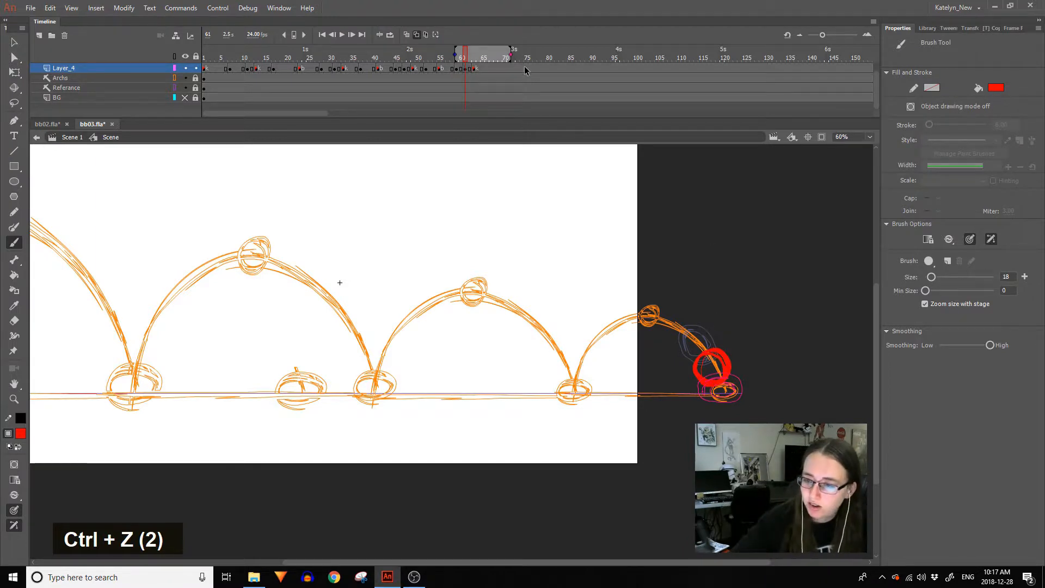
Delete the ball drawn just before the third landing, around frame 48, and repaint it on the arc.
double_click(455, 68)
left_click(439, 67)
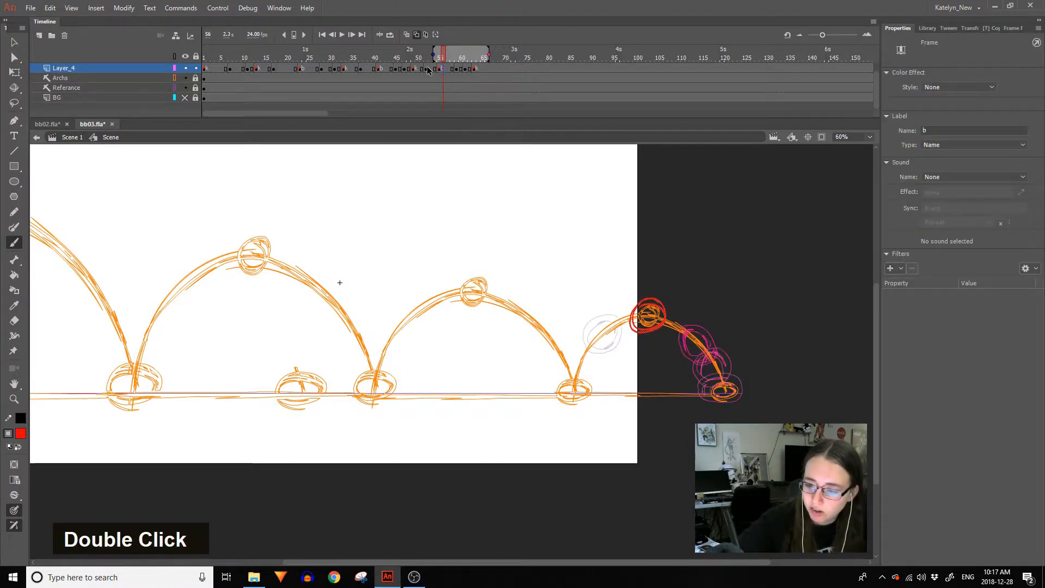
left_click(426, 67)
left_click(417, 67)
left_click(409, 67)
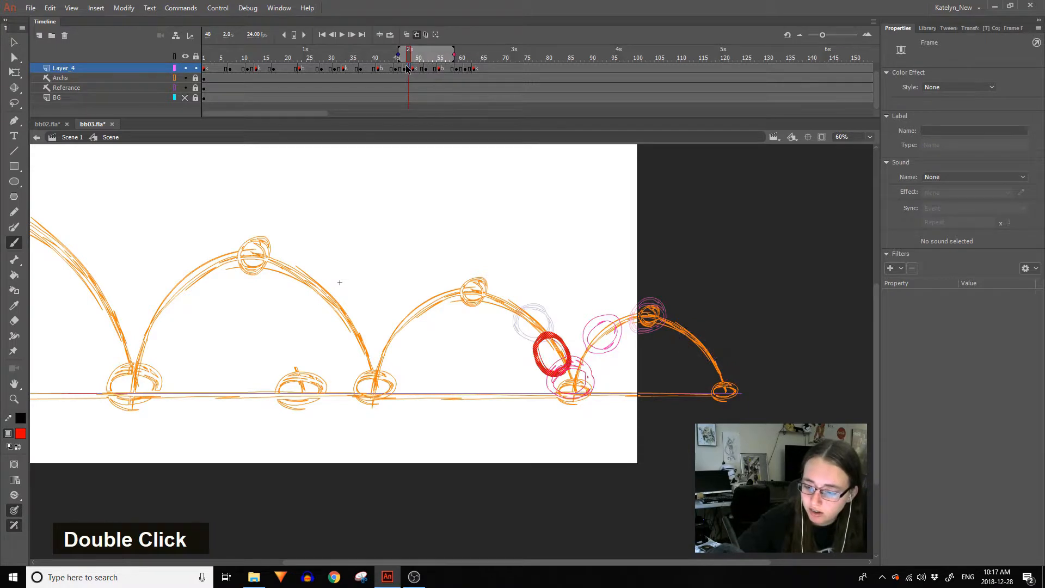
key("Delete")
mouse_move(557, 342)
left_mouse_down()
mouse_move(570, 356)
mouse_move(543, 333)
mouse_move(571, 360)
mouse_move(537, 351)
mouse_move(553, 333)
mouse_move(563, 341)
left_mouse_up()
left_click(401, 68)
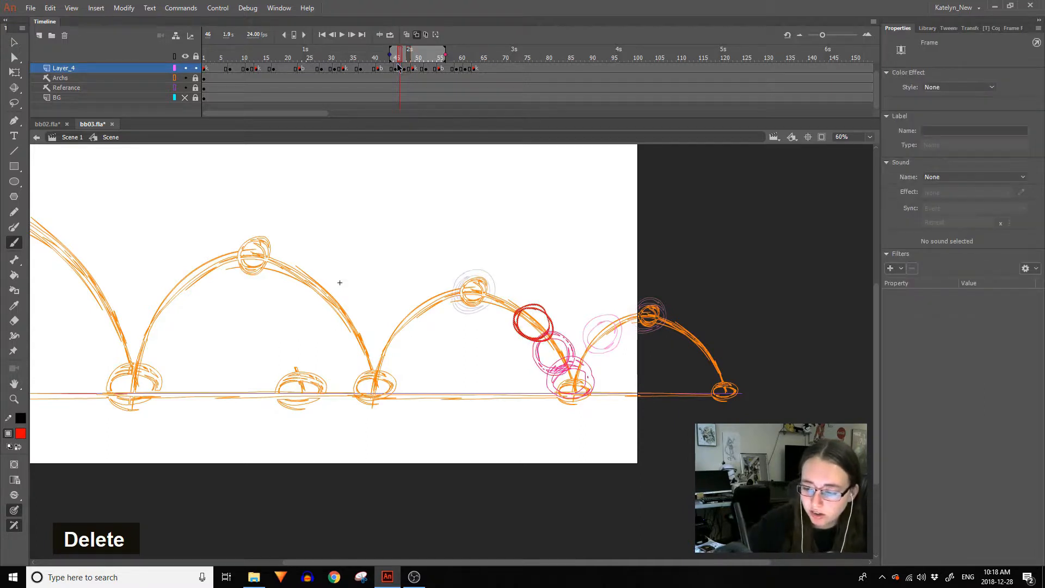
Check the ball spacing on the first arc with onion skinning and turn onion skinning off.
left_click(382, 69)
key("space")
left_click_drag(432, 187, 674, 208)
left_click(226, 67)
left_click(208, 67)
mouse_move(208, 67)
left_mouse_down()
mouse_move(234, 68)
mouse_move(205, 55)
mouse_move(224, 55)
left_mouse_up()
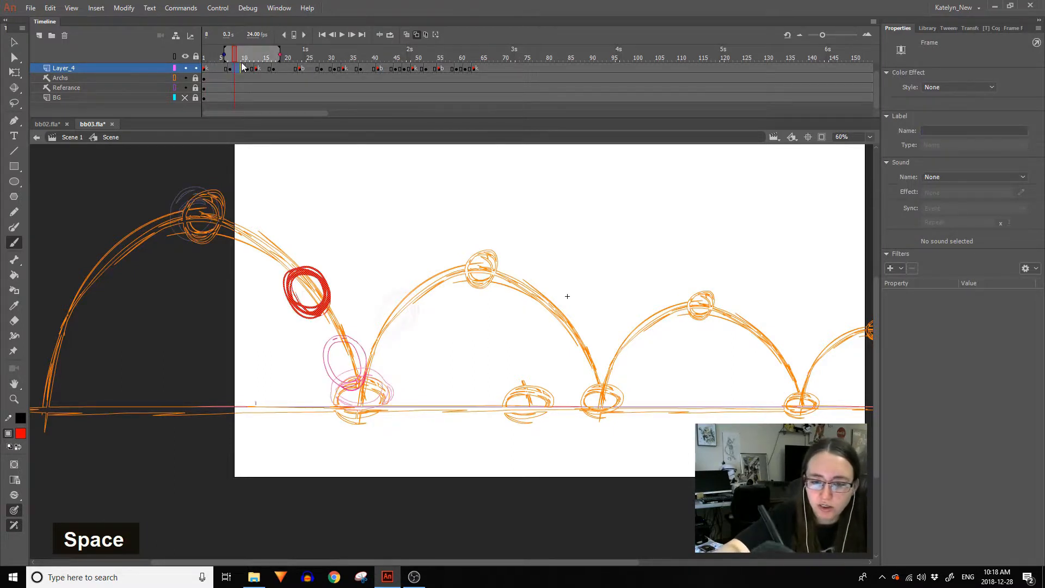
left_click(415, 34)
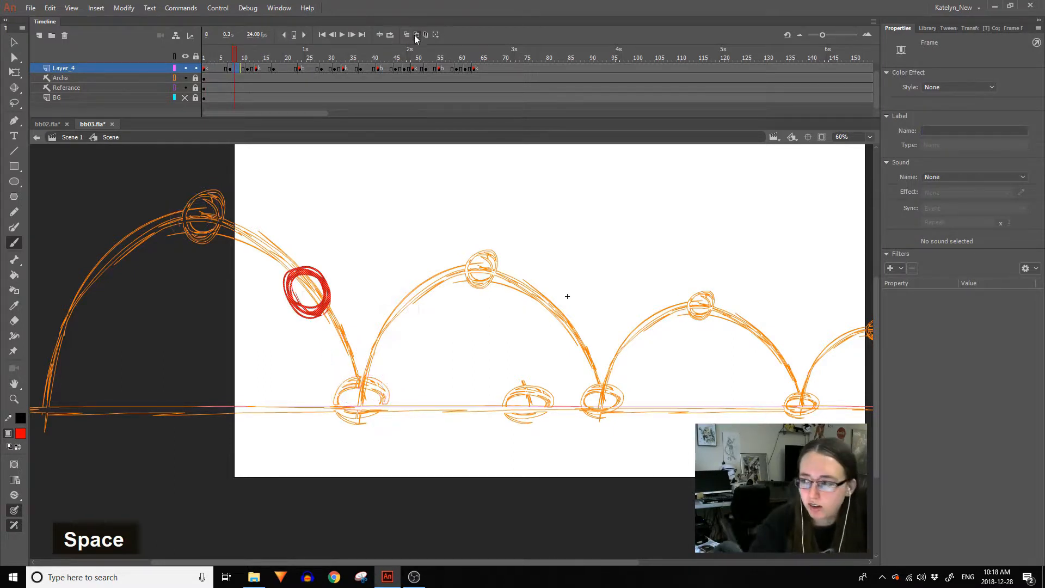
left_click(948, 28)
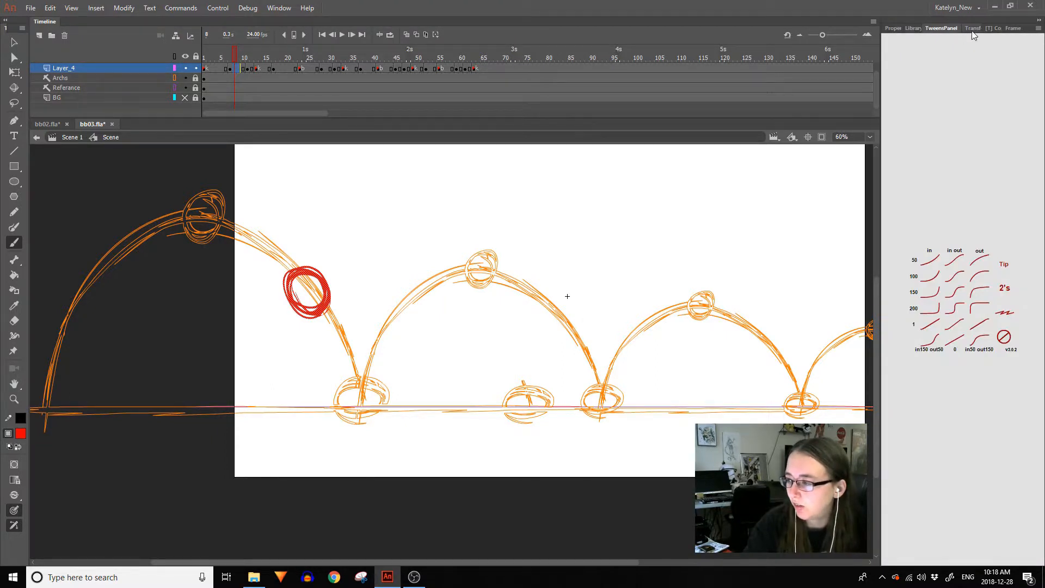
left_click(972, 28)
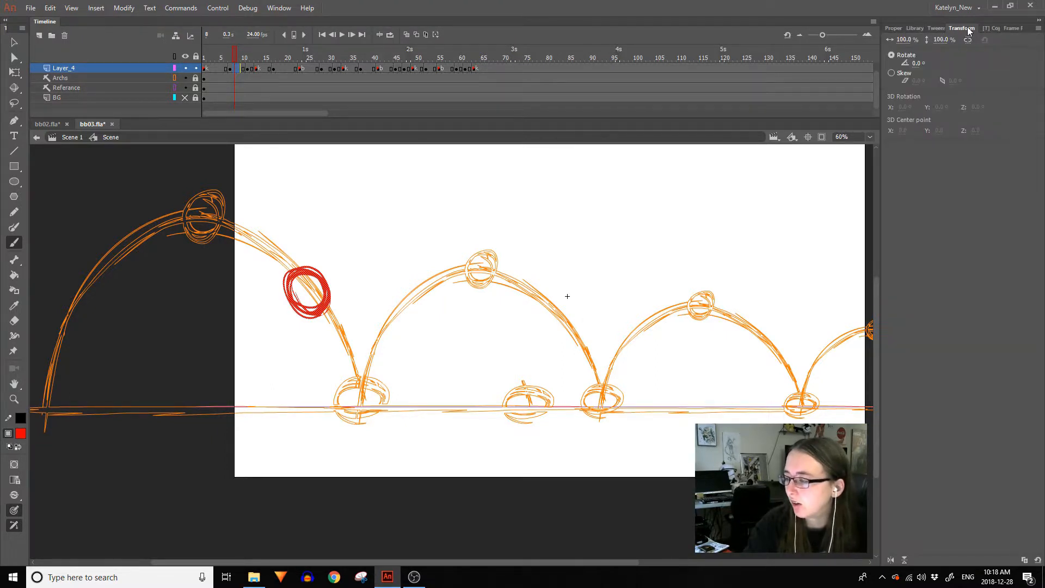
left_click(279, 8)
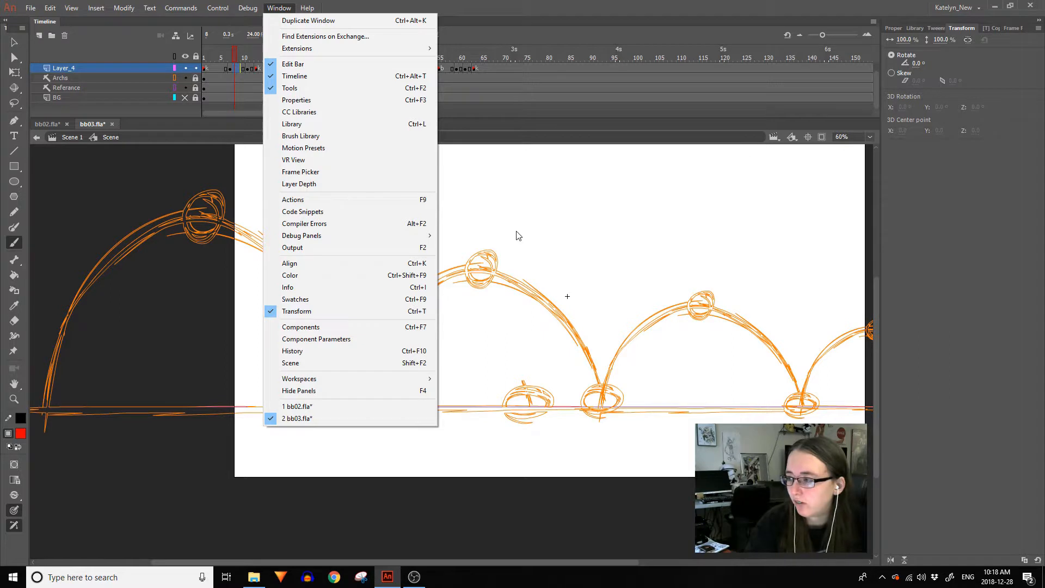
left_click(929, 132)
Try squashing and widening the ball on frame 8 with Free Transform, and undo the changes.
left_click(328, 271, "ctrl")
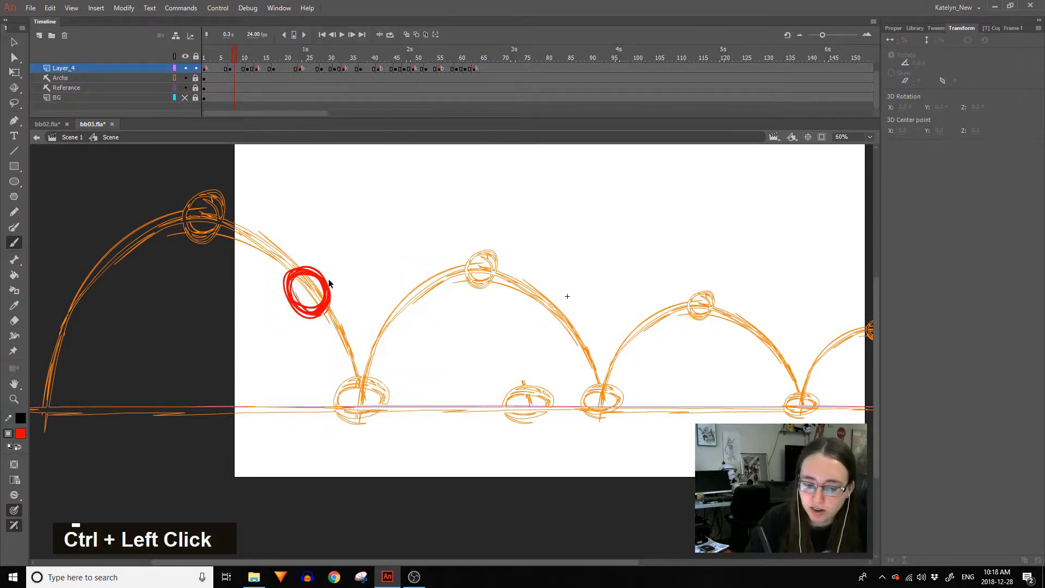
double_click(312, 249, "ctrl")
left_click(15, 73)
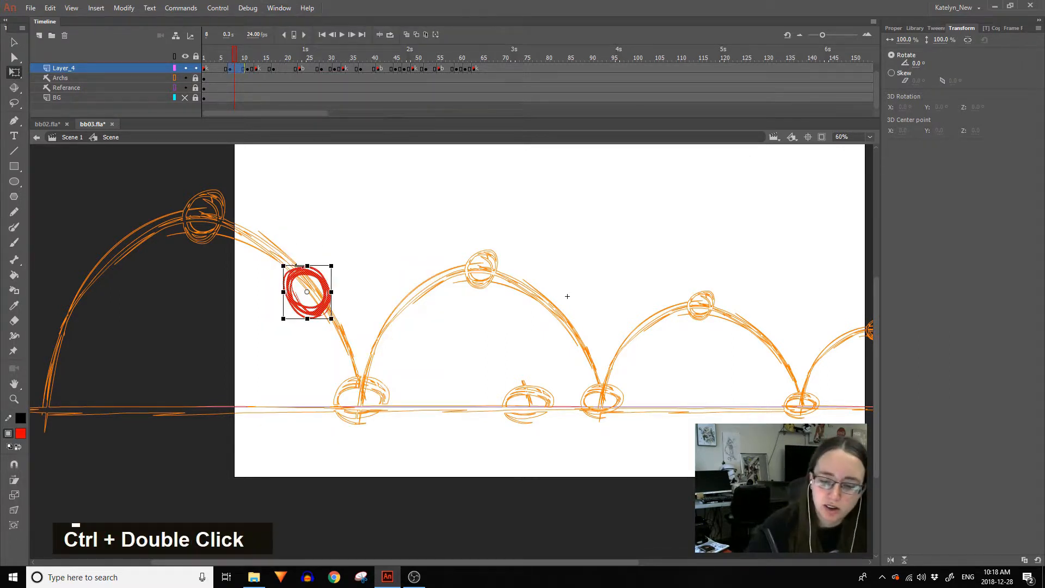
left_click_drag(307, 265, 346, 289)
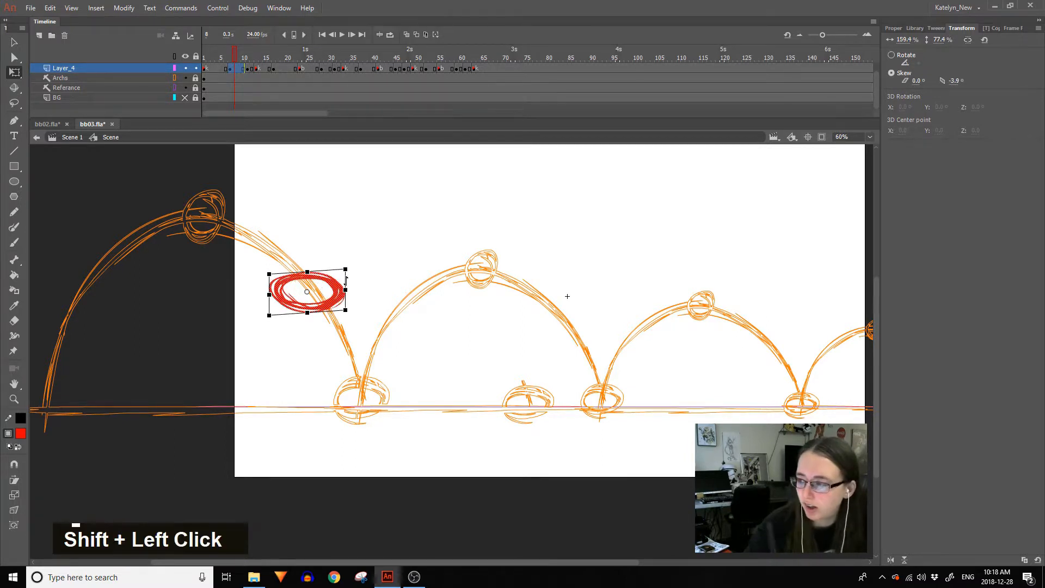
key("ctrl+z")
key("ctrl+z")
key("ctrl+z")
key("ctrl+z")
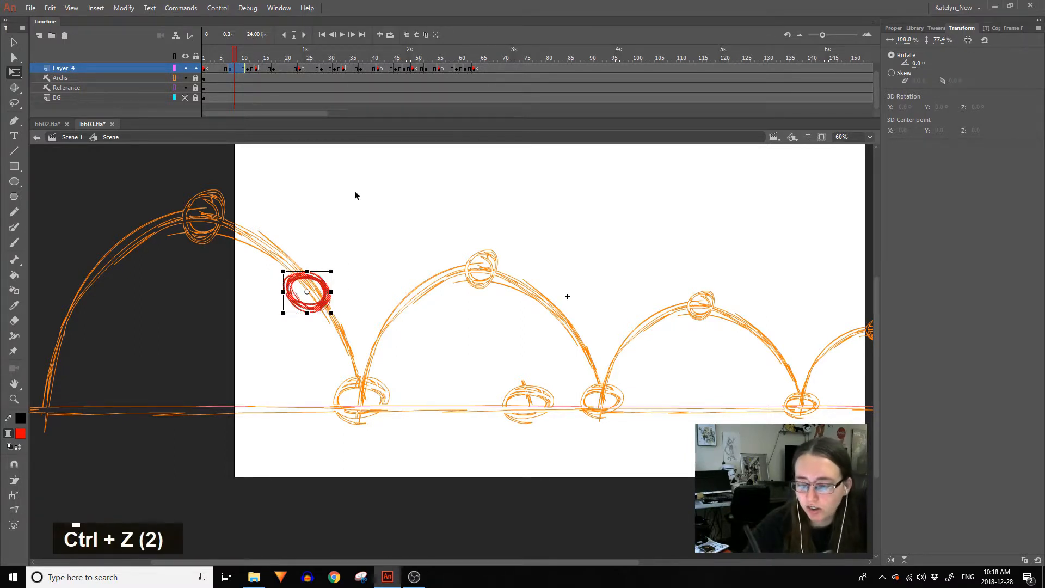
Insert blank keyframes for in-between drawings on frames 3, 5, 9, 15 and 18 of Layer_4.
left_click(204, 57)
left_click(260, 48)
left_click_drag(259, 48, 221, 70)
left_click(223, 70, "ctrl")
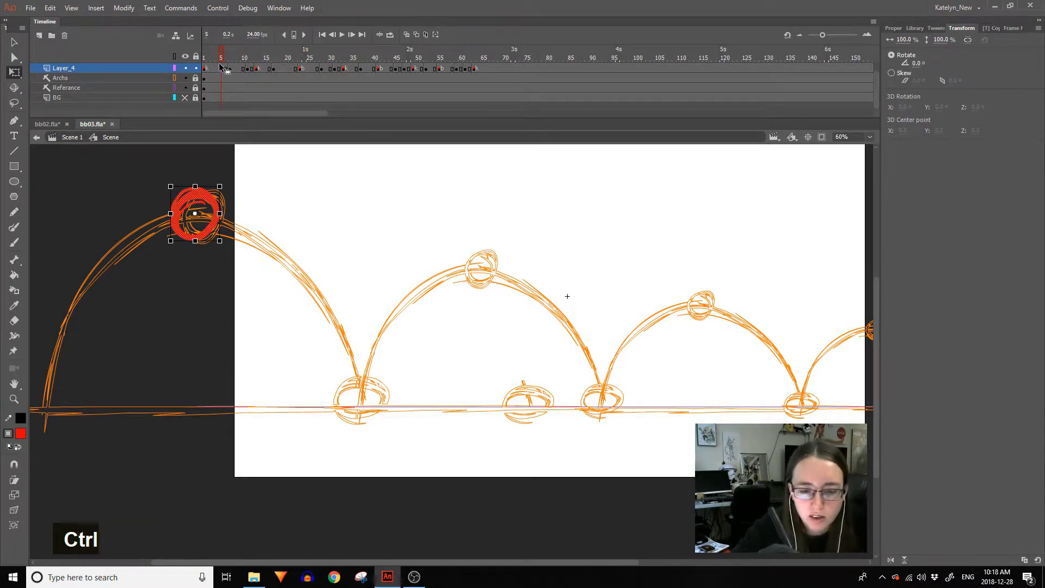
key("F7")
left_click(212, 69)
key("F7")
left_click(240, 70)
key("F7")
left_click(265, 70)
key("F7")
left_click(278, 69)
key("F7")
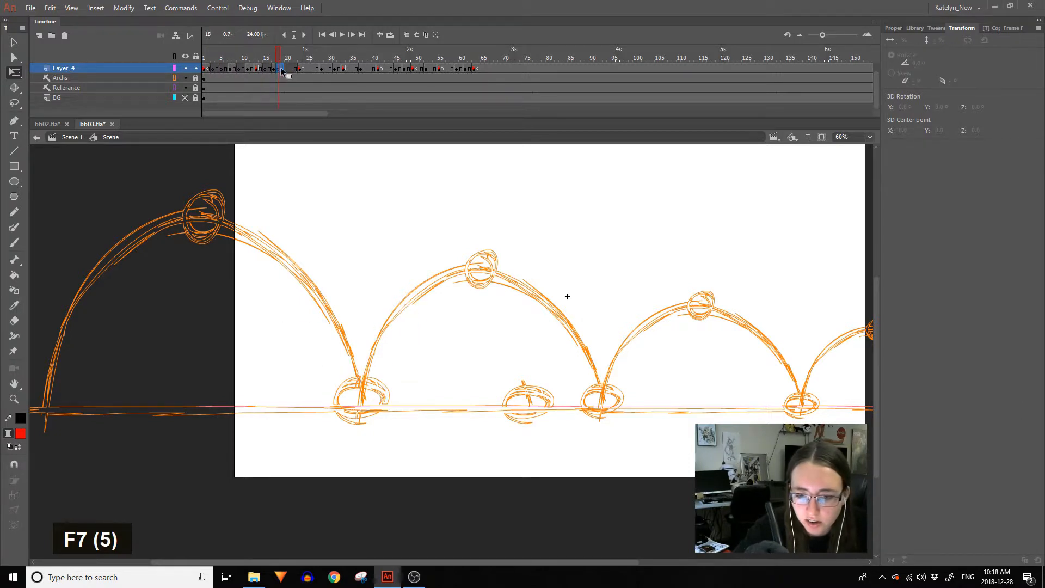
Insert further blank keyframes on Layer_4 around frame 21 and on frames 26 and 29.
left_click(290, 69)
left_click(313, 69)
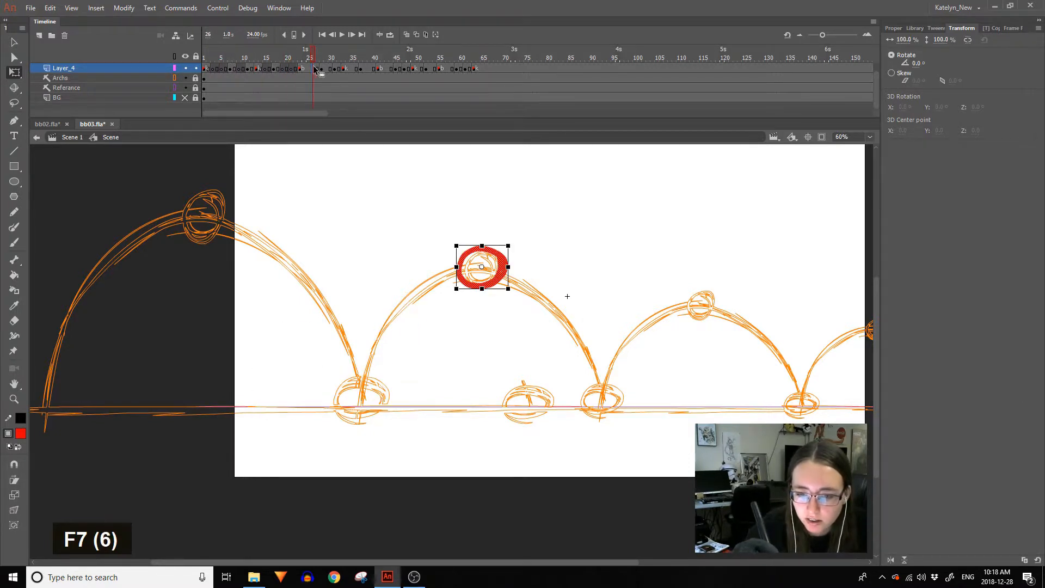
key("F7")
double_click(323, 69)
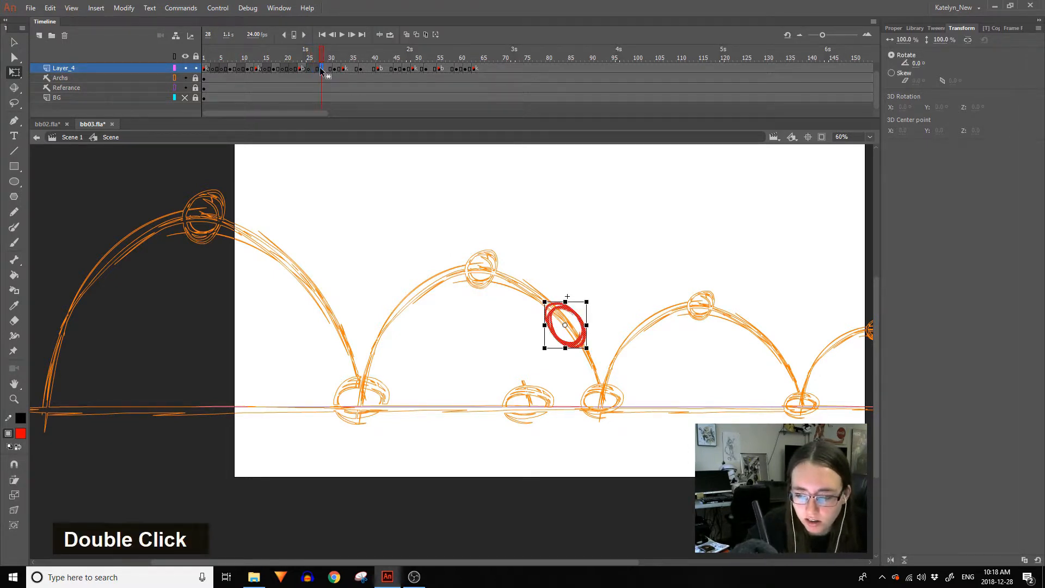
double_click(327, 70)
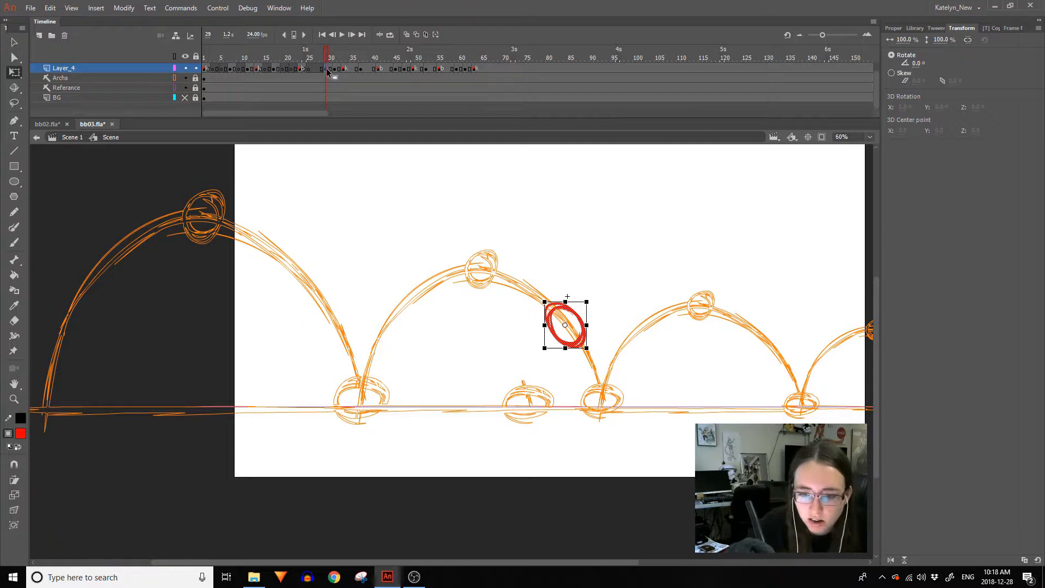
key("F7")
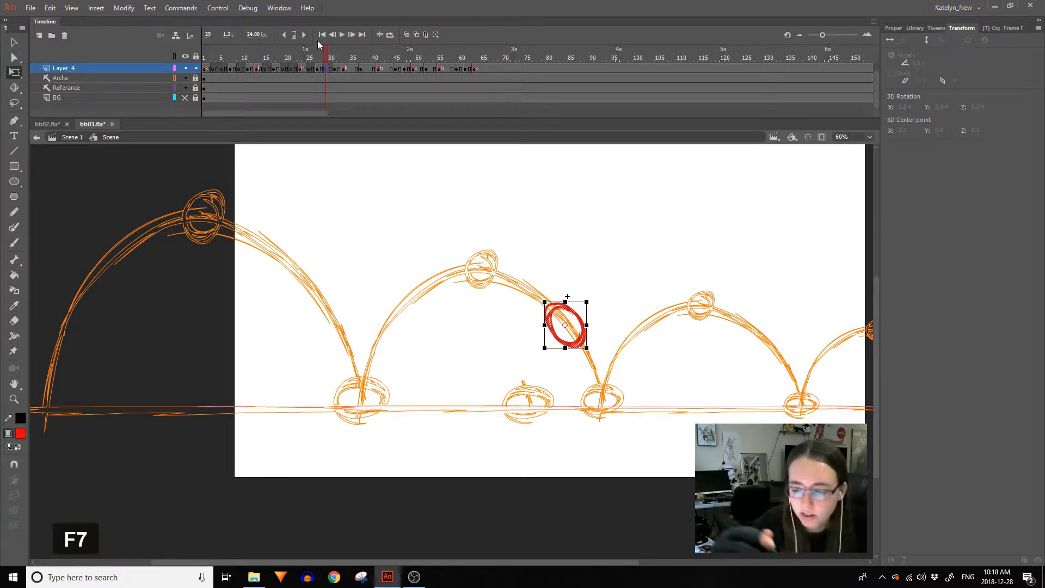
Try painting the ball close to the second landing with the Brush around frame 30, and delete that drawing.
key("b")
mouse_move(605, 384)
left_mouse_down()
mouse_move(593, 358)
mouse_move(602, 381)
left_mouse_up()
left_click_drag(322, 58, 339, 63)
left_click(336, 68)
left_click(330, 69)
left_click(334, 68)
left_click(330, 68)
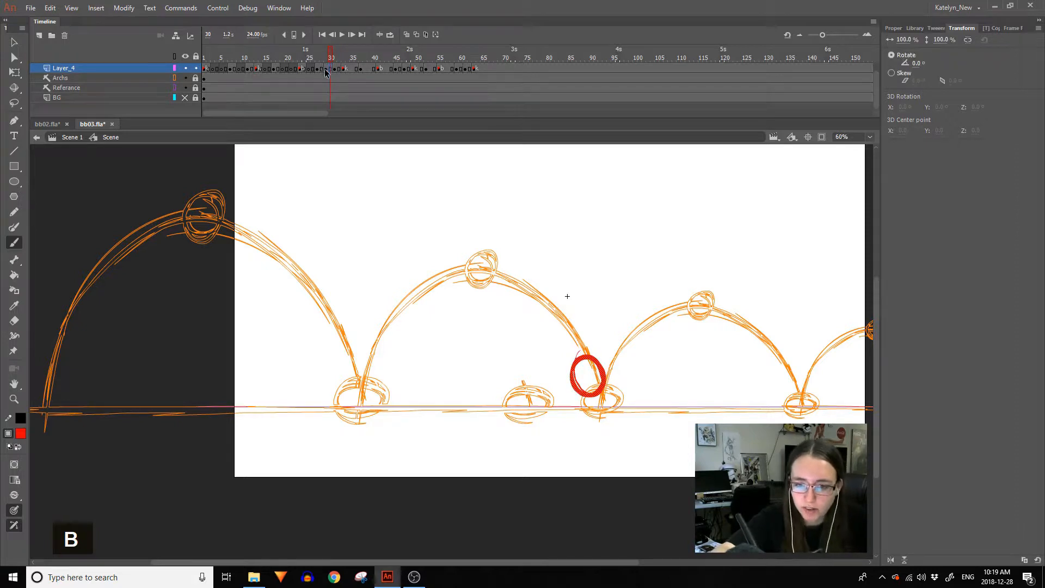
key("Delete")
Insert blank keyframes for in-between drawings on Layer_4 around frames 27, 35 and 43.
left_click(319, 69)
left_click(323, 69)
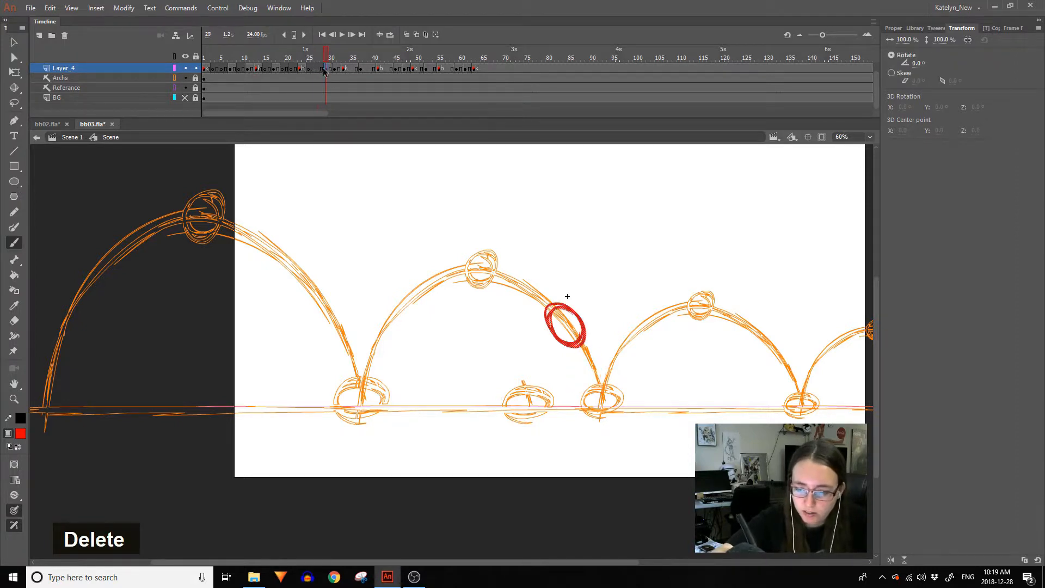
left_click(313, 68)
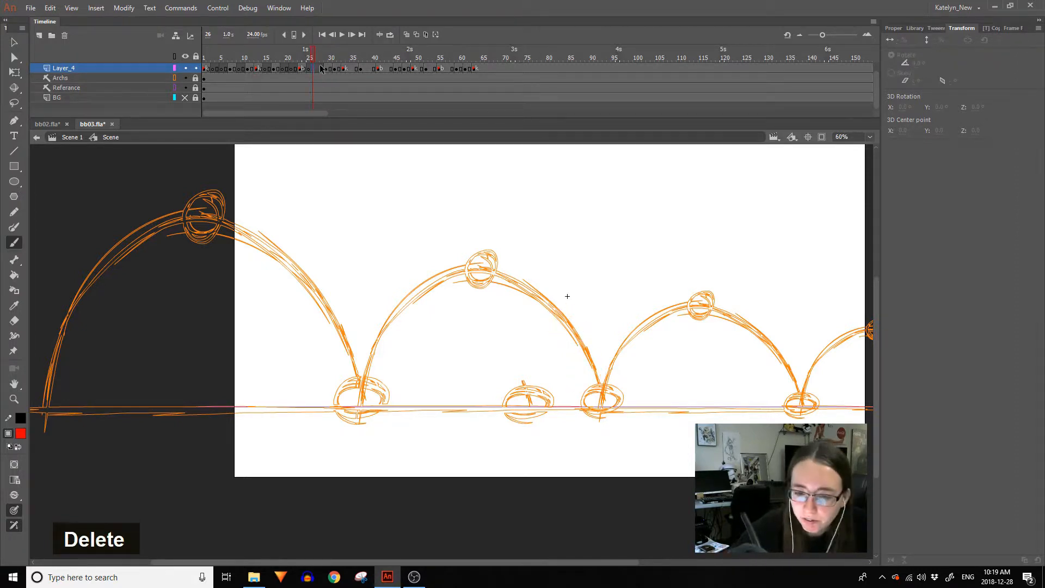
left_click(318, 69)
key("F7")
double_click(354, 69)
key("F7")
left_click(388, 70)
key("F7")
key("F7")
Insert the remaining blank keyframes for the last small bounce on Layer_4, starting around frame 53.
left_click_drag(420, 69, 426, 69)
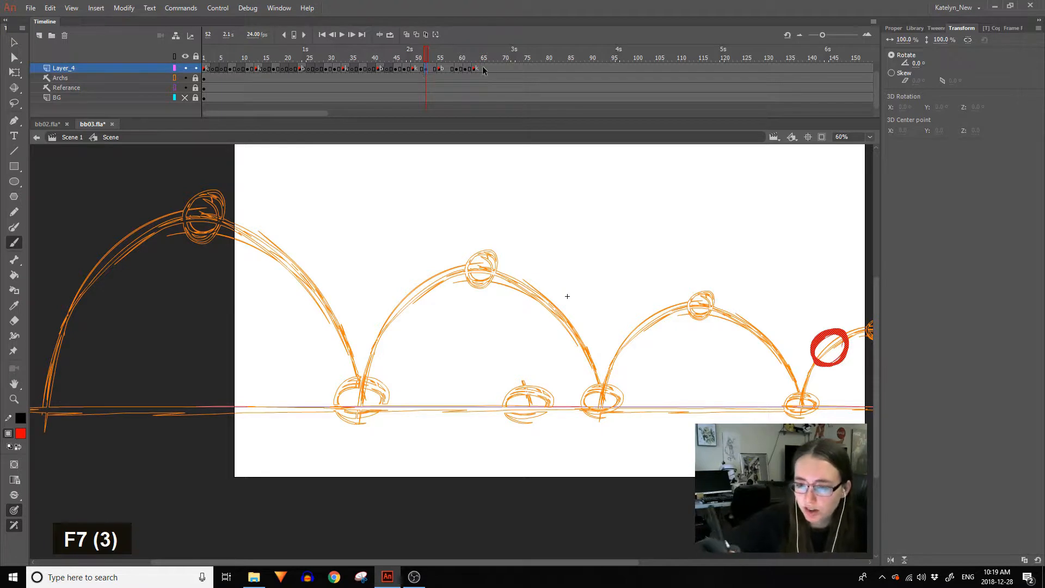
key("space")
left_click_drag(722, 324, 484, 323)
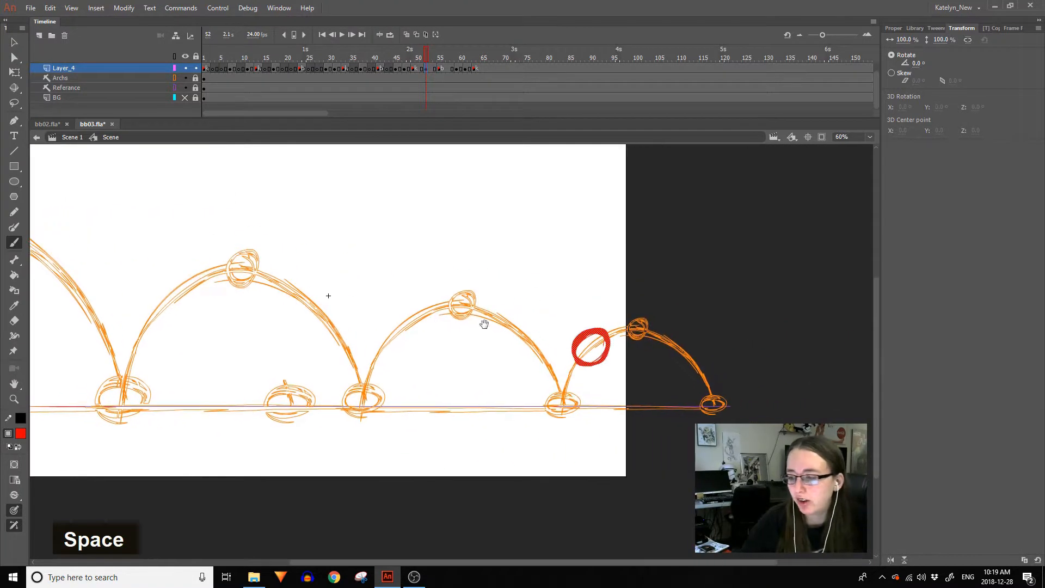
double_click(419, 68)
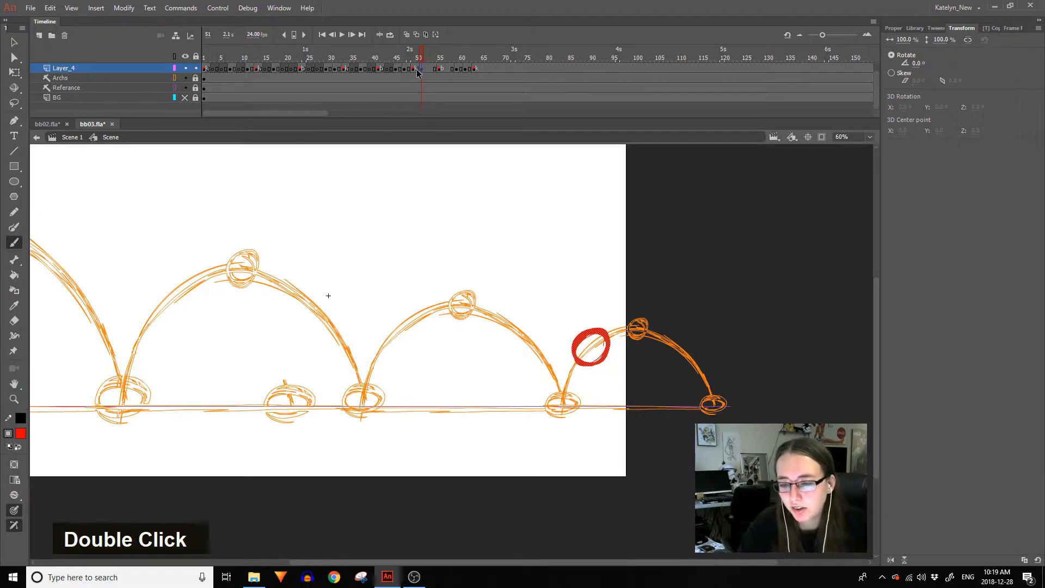
double_click(430, 69)
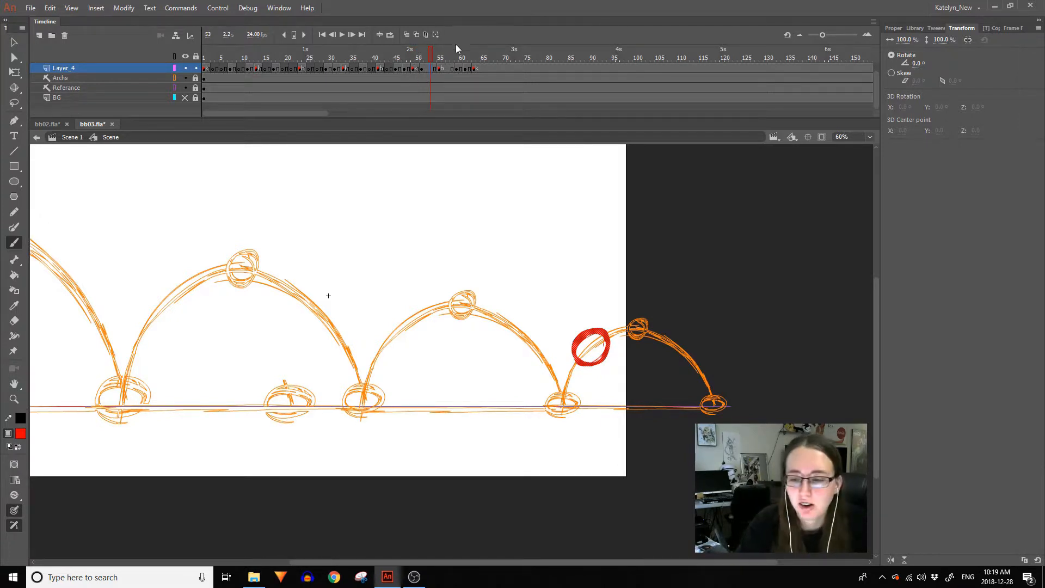
key("F7")
left_click_drag(434, 54, 76, 434)
key("F7")
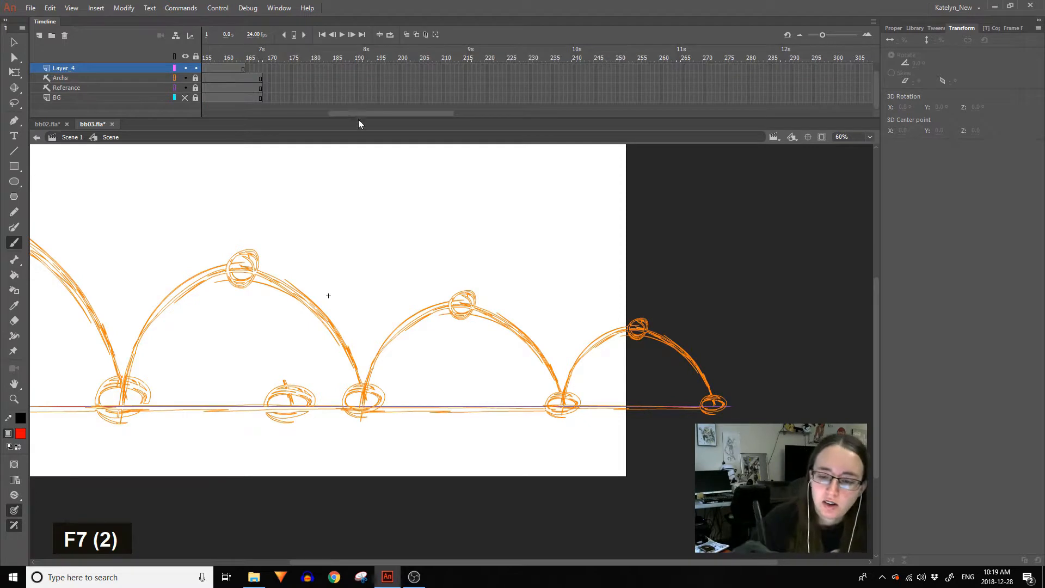
Enable onion skinning and paint the ball on frame 5 along the first arc, just above the descending breakdown ball.
left_click(223, 69)
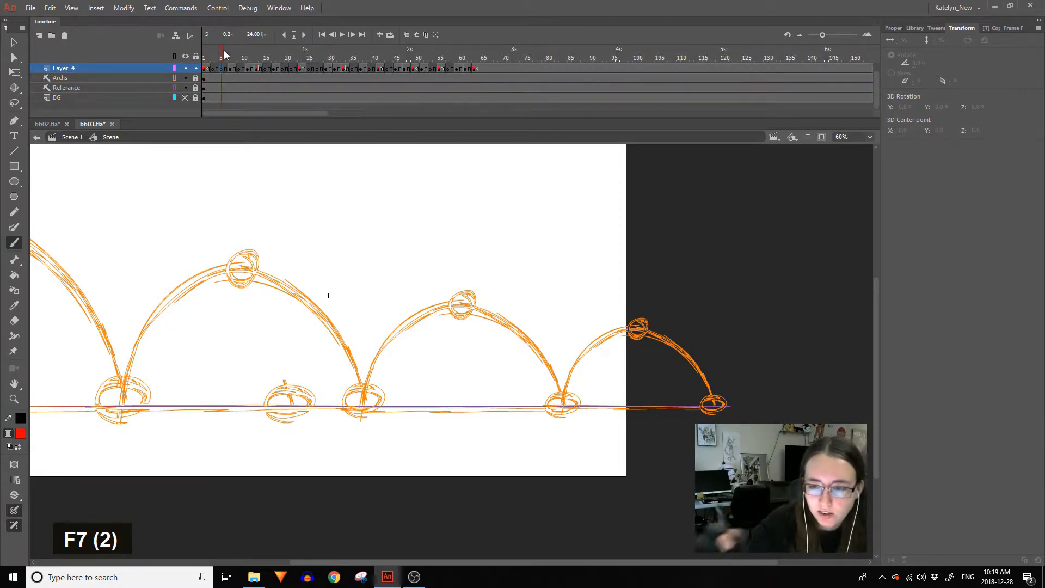
left_click(406, 33)
key("space")
left_click_drag(350, 188, 793, 331)
left_click_drag(592, 380, 428, 341)
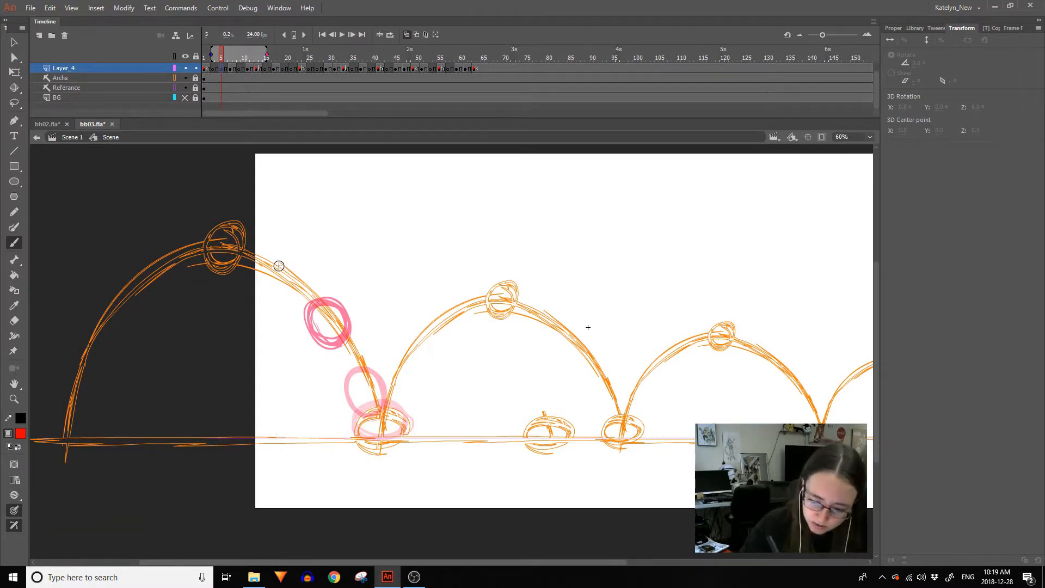
mouse_move(297, 257)
left_mouse_down()
mouse_move(272, 288)
mouse_move(311, 272)
mouse_move(283, 298)
left_mouse_up()
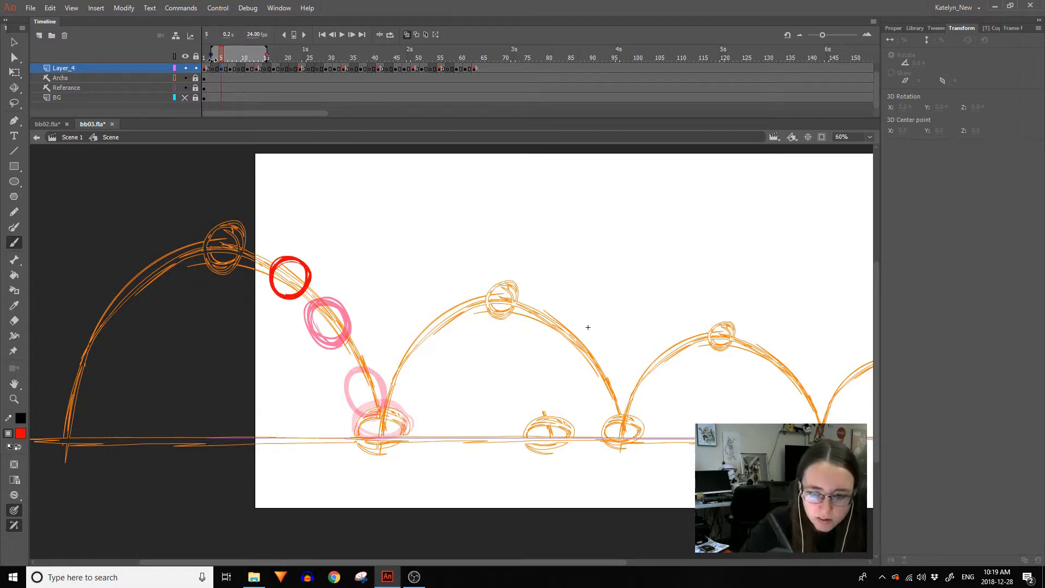
Paint the ball on frame 3 just past the first arc's peak and compare it with the neighbouring frames.
left_click(212, 69)
left_click_drag(258, 247, 235, 266)
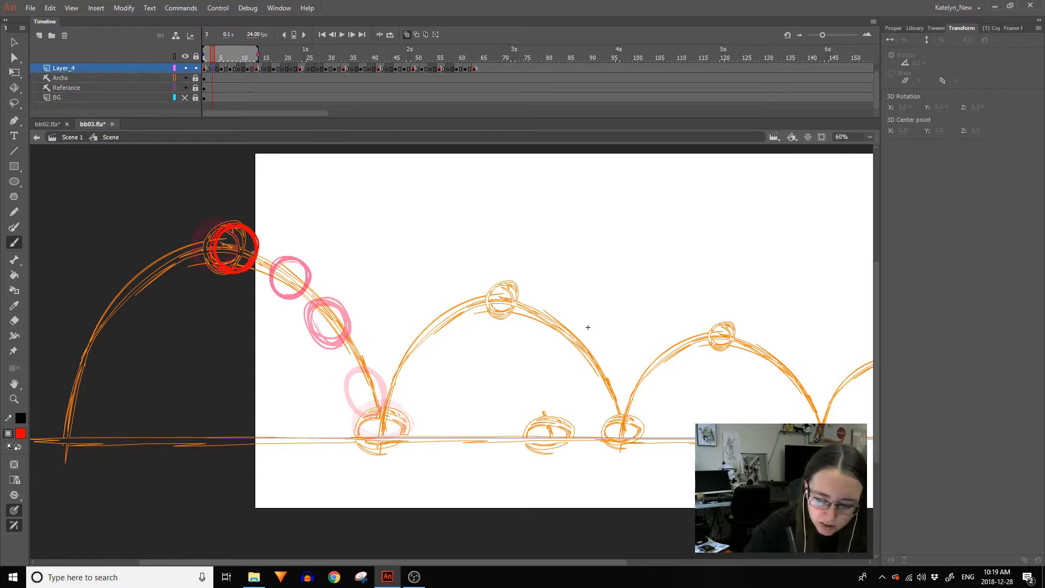
key("comma")
key("period")
left_click(206, 69)
left_click(213, 69)
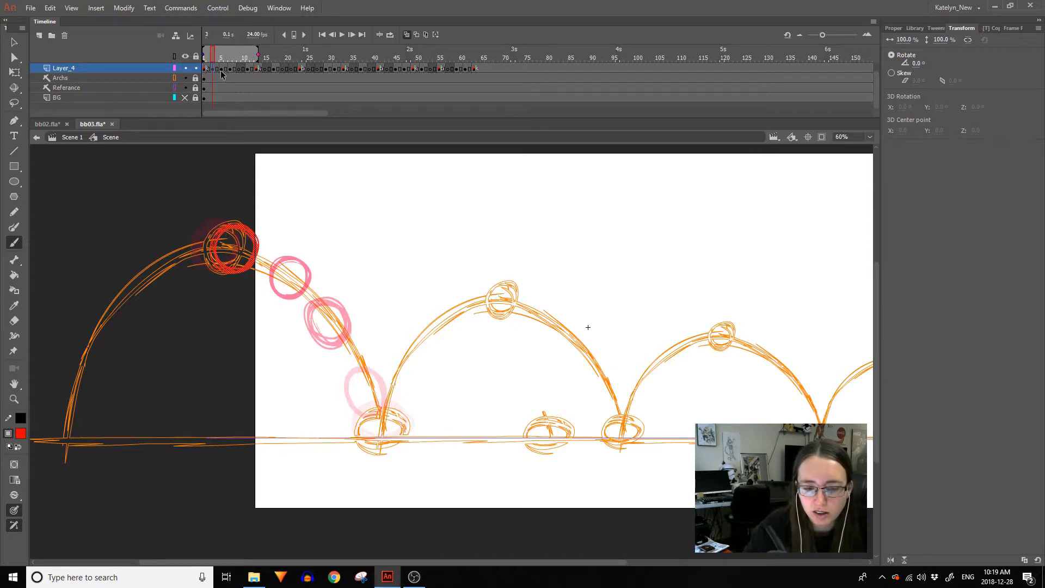
Delete the ball on frame 5 and repaint it slightly higher on the first arc, closer to the peak.
double_click(222, 68)
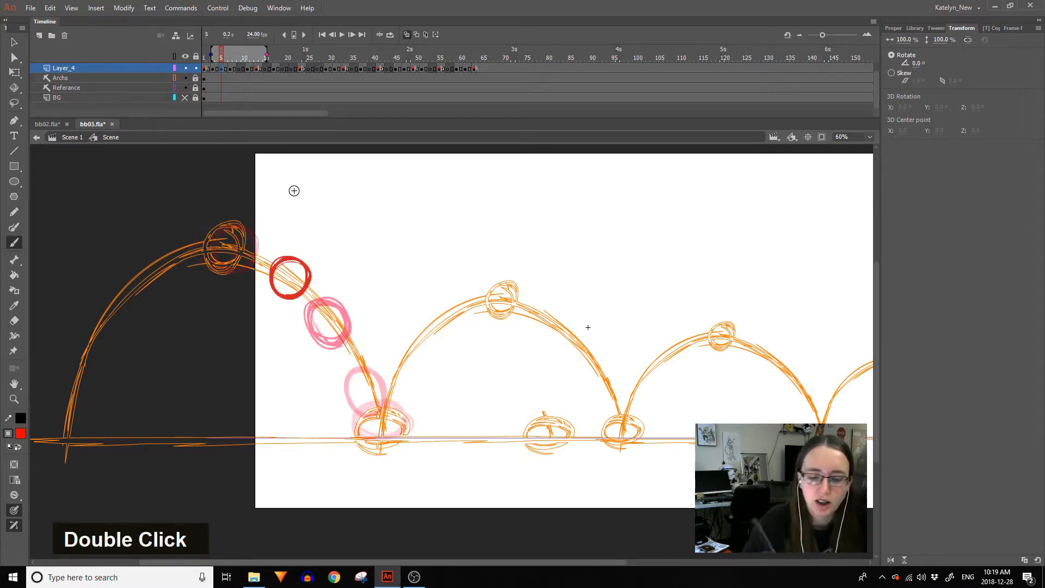
key("Delete")
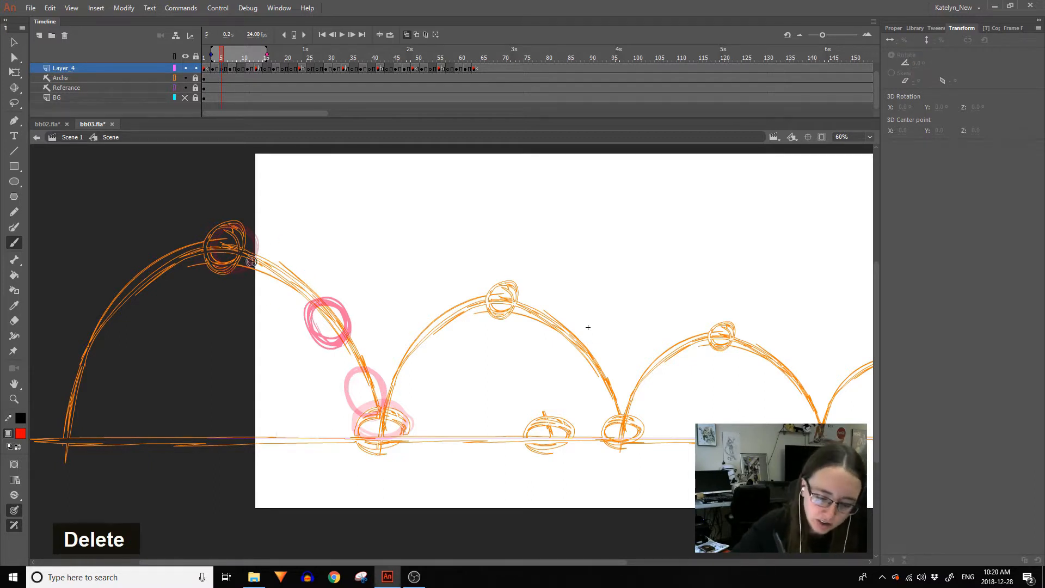
mouse_move(285, 251)
left_mouse_down()
mouse_move(286, 283)
mouse_move(255, 271)
mouse_move(294, 284)
mouse_move(272, 249)
mouse_move(291, 252)
left_mouse_up()
Move the frame 5 ball drawing to frame 7 and insert a blank keyframe on frame 5 of Layer_4.
left_click(233, 68)
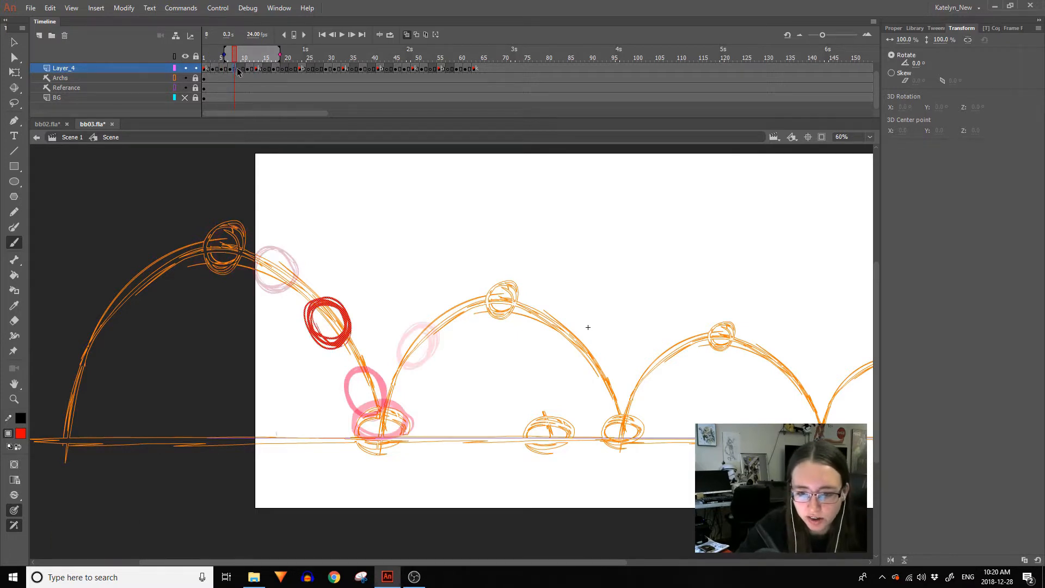
left_click(240, 69)
left_click(227, 69)
left_click(233, 69)
left_click(237, 71)
left_click(233, 70)
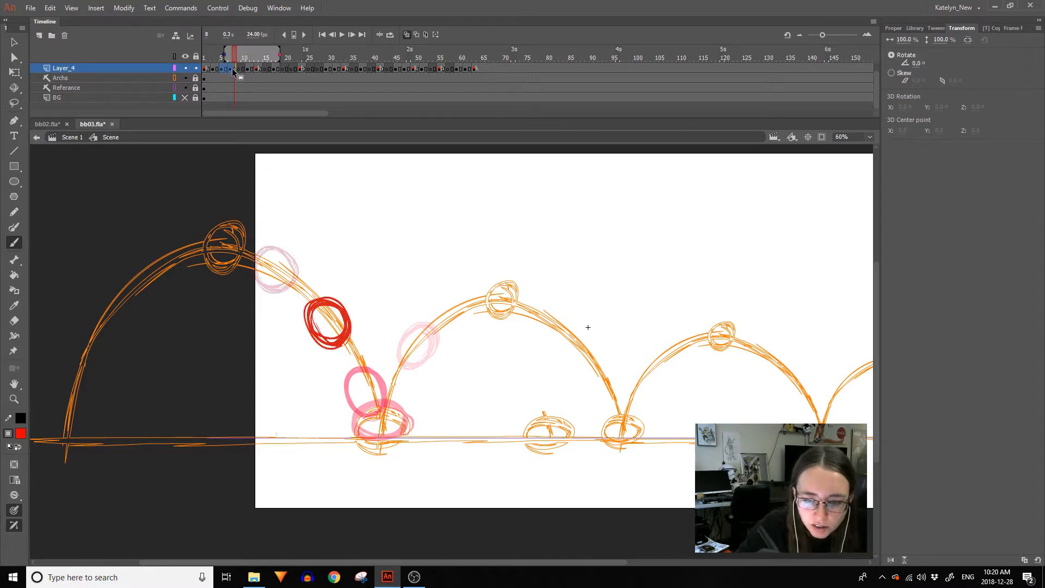
left_click(223, 69)
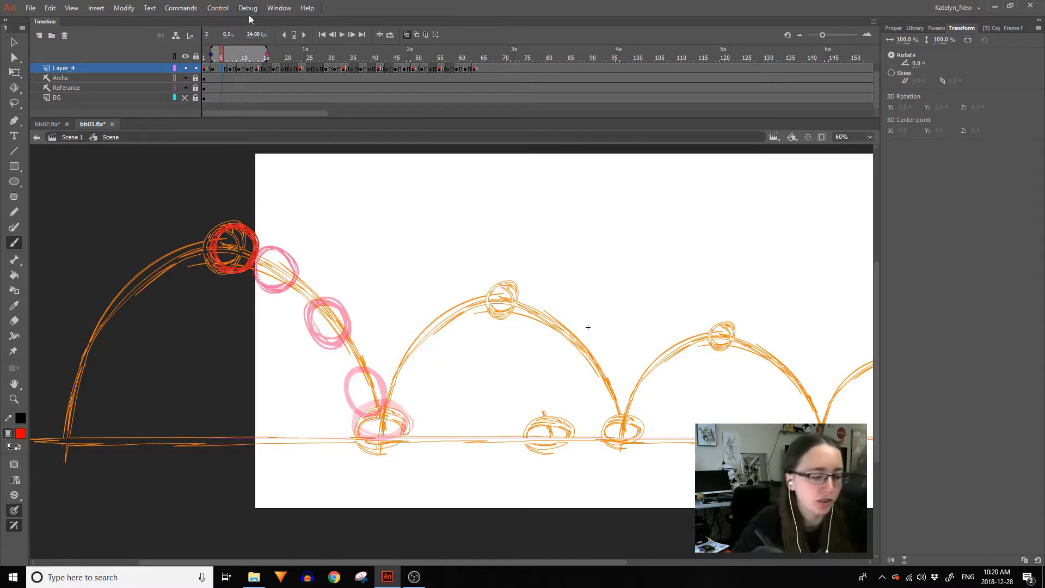
key("F7")
Delete the ball drawings on frames 7 and 3, and shorten the onion skin range to end around frame 11.
mouse_move(229, 57)
left_mouse_down()
mouse_move(217, 57)
mouse_move(229, 61)
left_mouse_up()
left_click(233, 70)
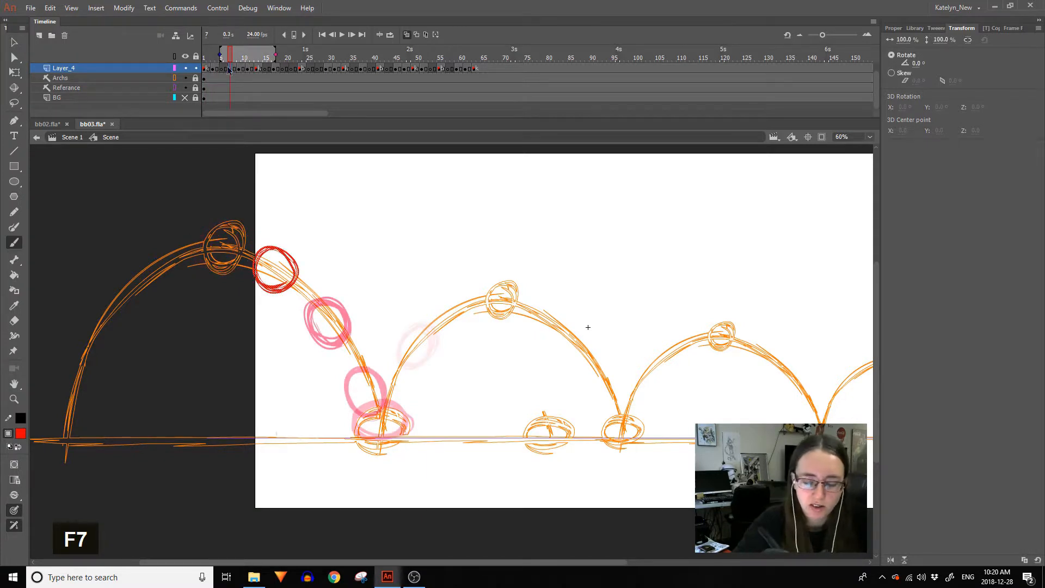
key("Delete")
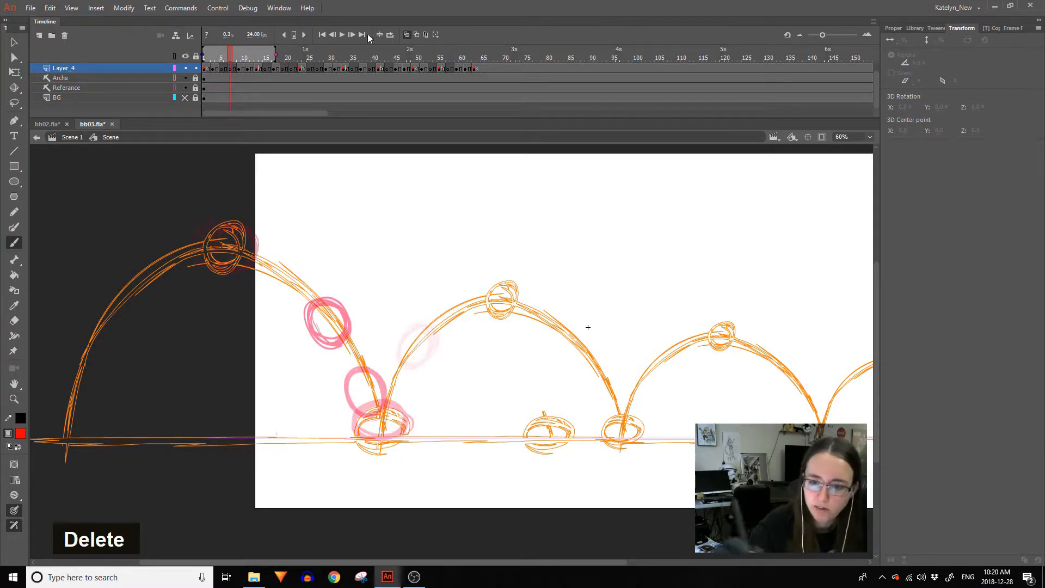
left_click_drag(274, 54, 249, 56)
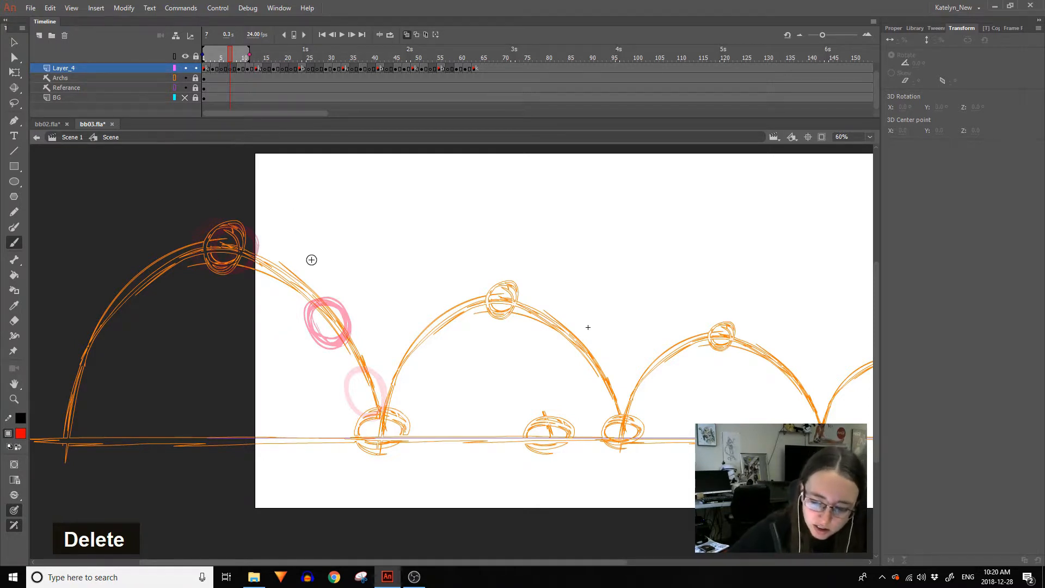
left_click(229, 68)
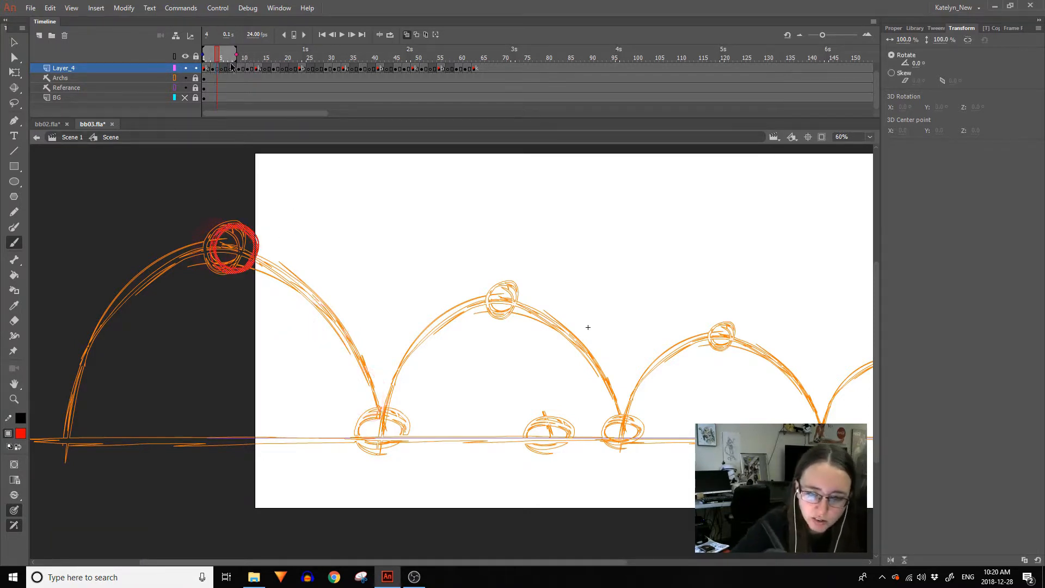
key("Delete")
key("Delete")
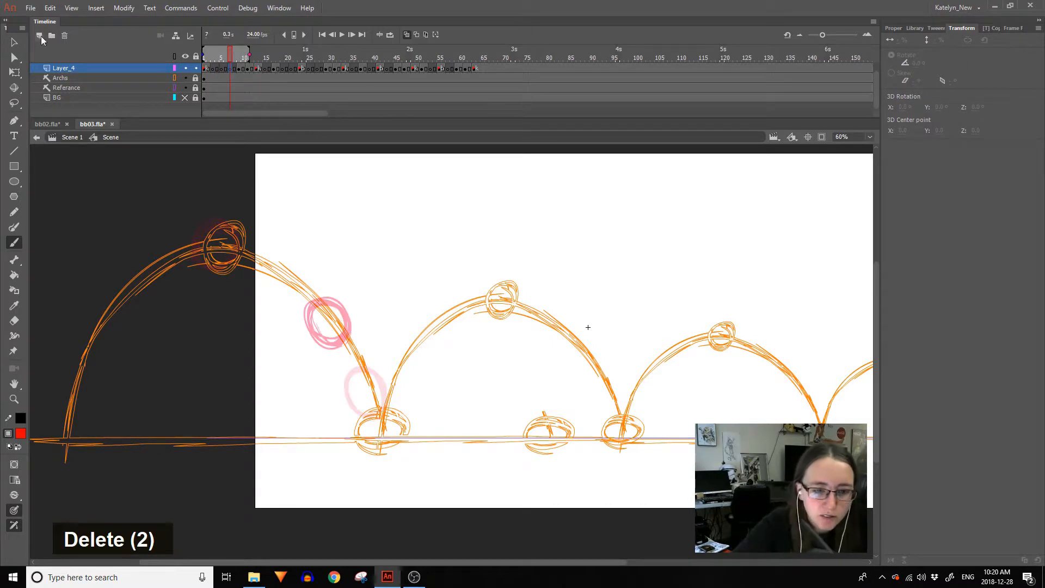
Add a layer above Layer_4 and brush spacing marks across the first arc, at progressively halved intervals from the descending breakdown toward the peak.
left_click(39, 36)
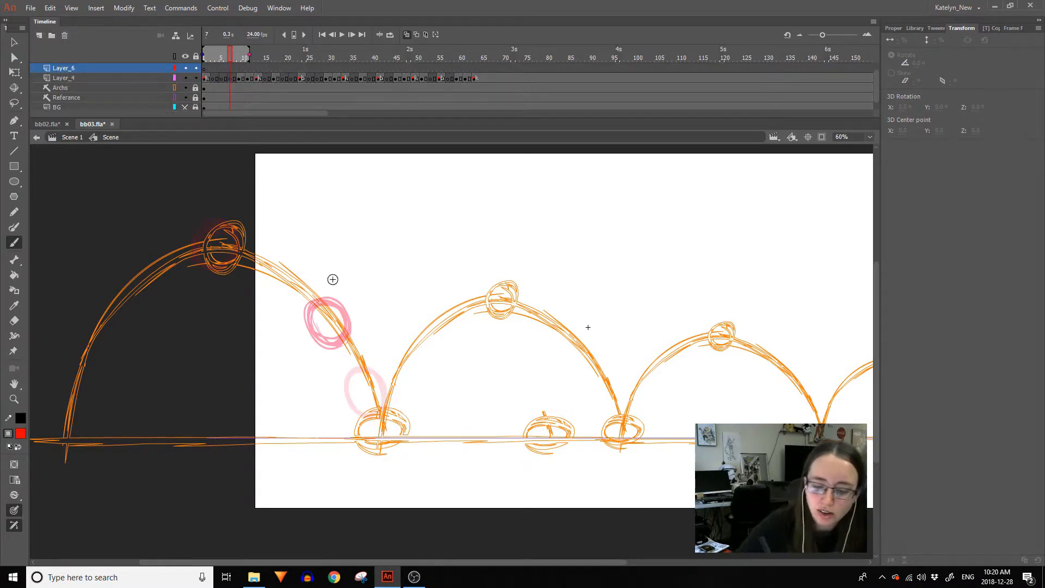
left_click_drag(358, 296, 319, 338)
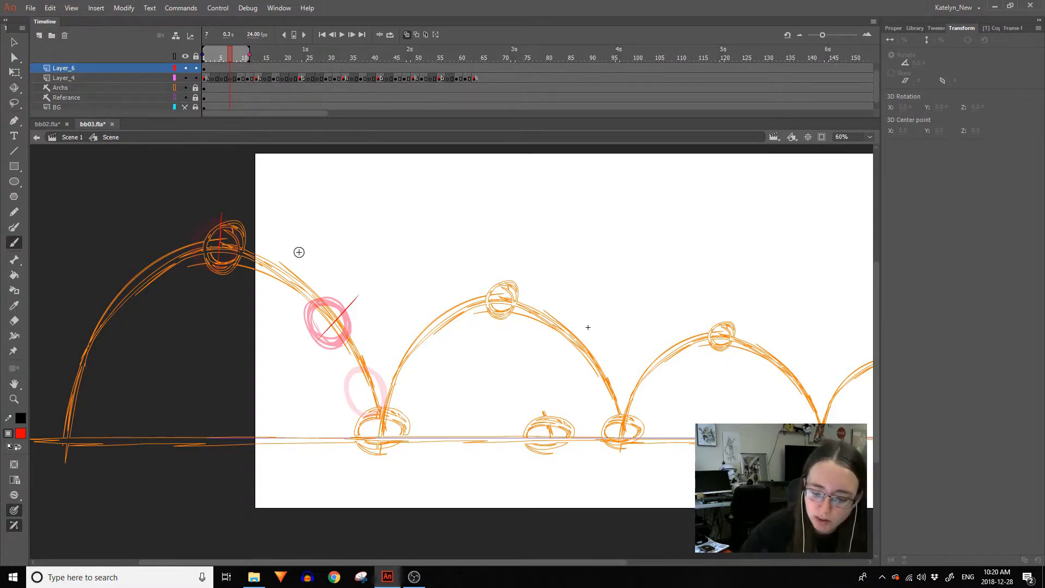
left_click_drag(296, 260, 273, 309)
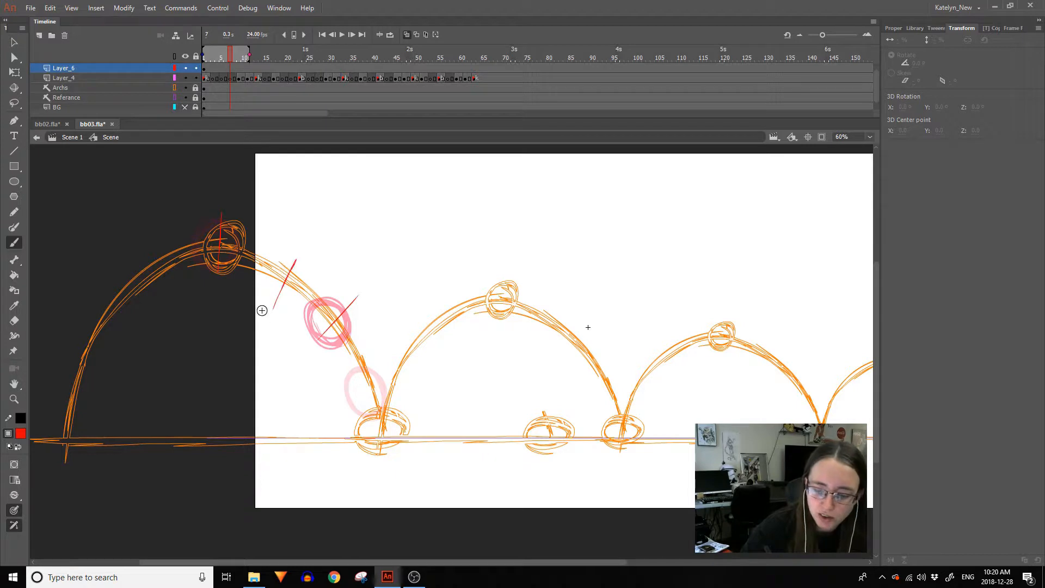
key("ctrl+z")
left_click_drag(260, 246, 247, 282)
left_click_drag(237, 242, 232, 267)
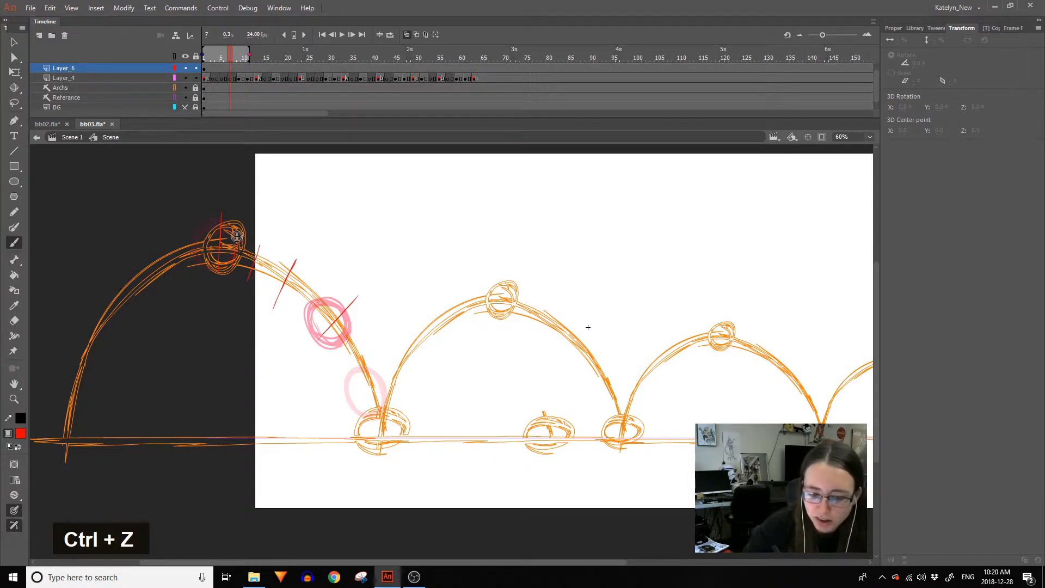
Lock the spacing-marks layer and paint the balls on Layer_4 frames 7, 5 and 3 at the marks along the first arc.
left_click(196, 68)
left_click(218, 77)
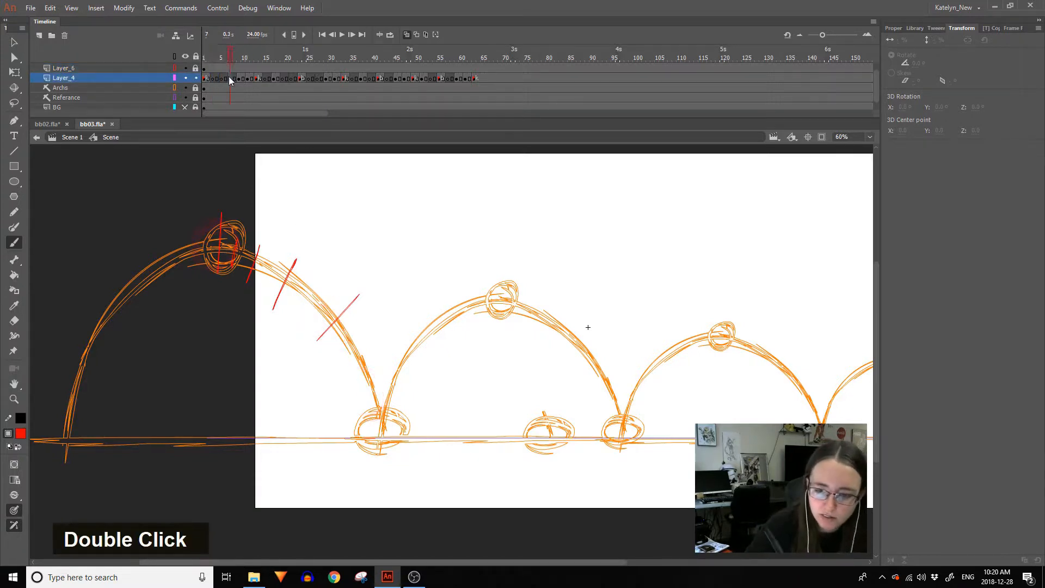
left_click(231, 78)
mouse_move(282, 298)
left_mouse_down()
mouse_move(267, 273)
mouse_move(296, 270)
mouse_move(288, 257)
mouse_move(267, 283)
mouse_move(303, 267)
mouse_move(291, 298)
mouse_move(291, 256)
mouse_move(238, 271)
mouse_move(250, 241)
mouse_move(239, 239)
mouse_move(240, 275)
mouse_move(265, 275)
left_mouse_up()
key("ctrl+z")
left_click(222, 78)
key("ctrl+z")
key("ctrl+z")
left_click(216, 79)
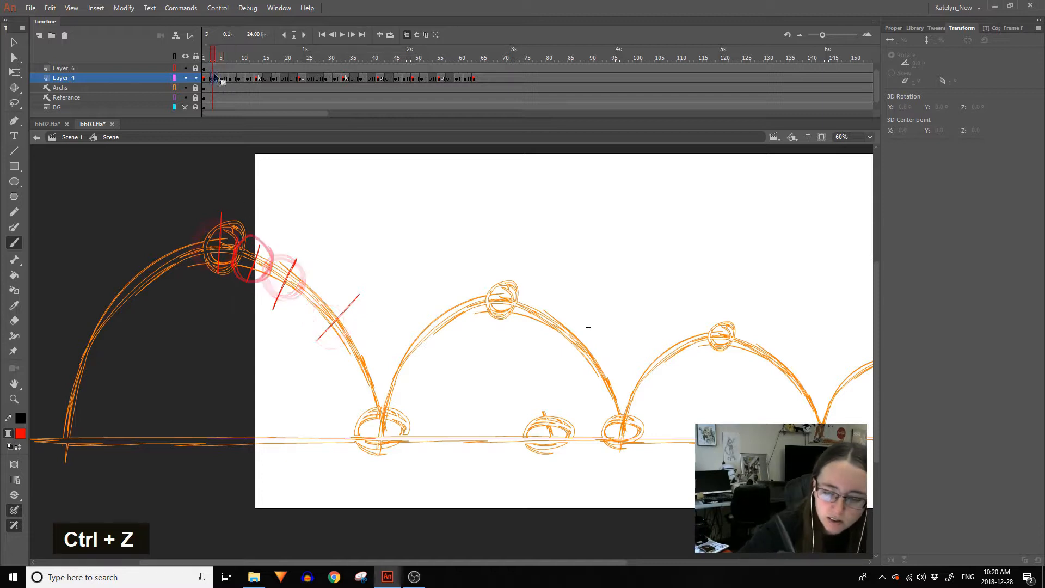
left_click_drag(243, 238, 253, 251)
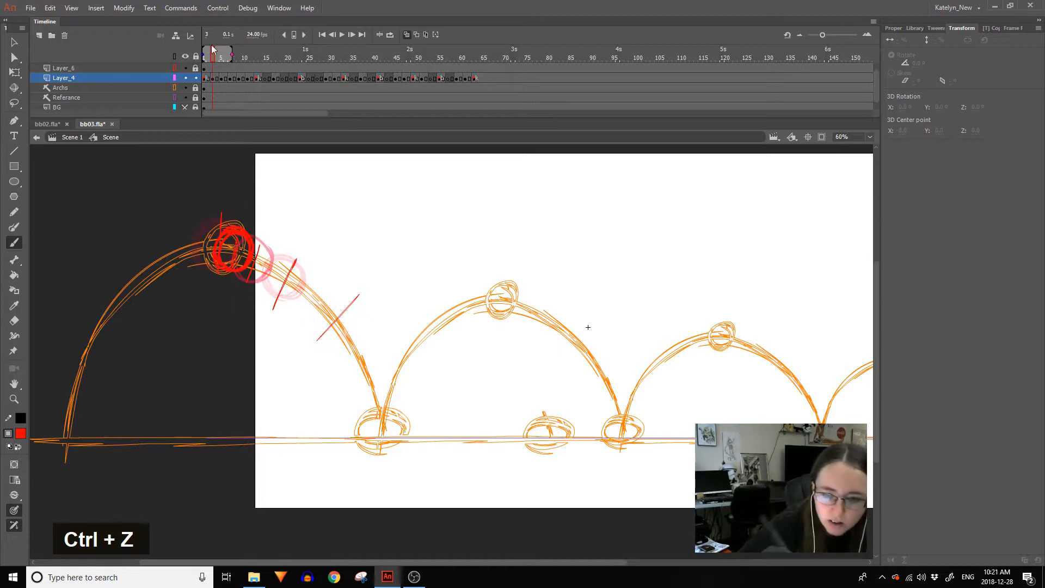
Delete the spacing marks from Layer_6 and play the animation to check the spacing of the first fall.
double_click(218, 69)
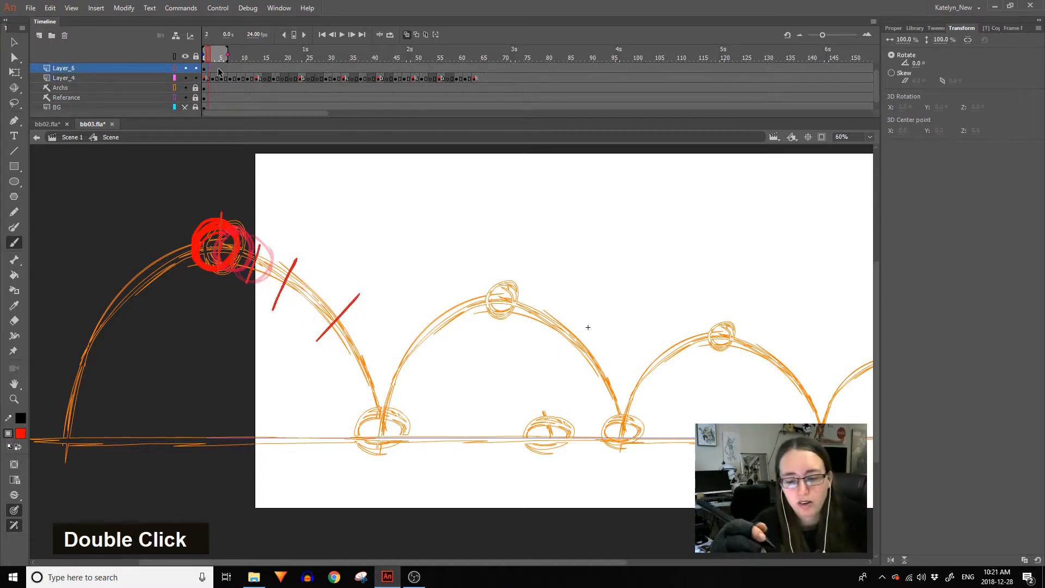
key("Delete")
key("Return")
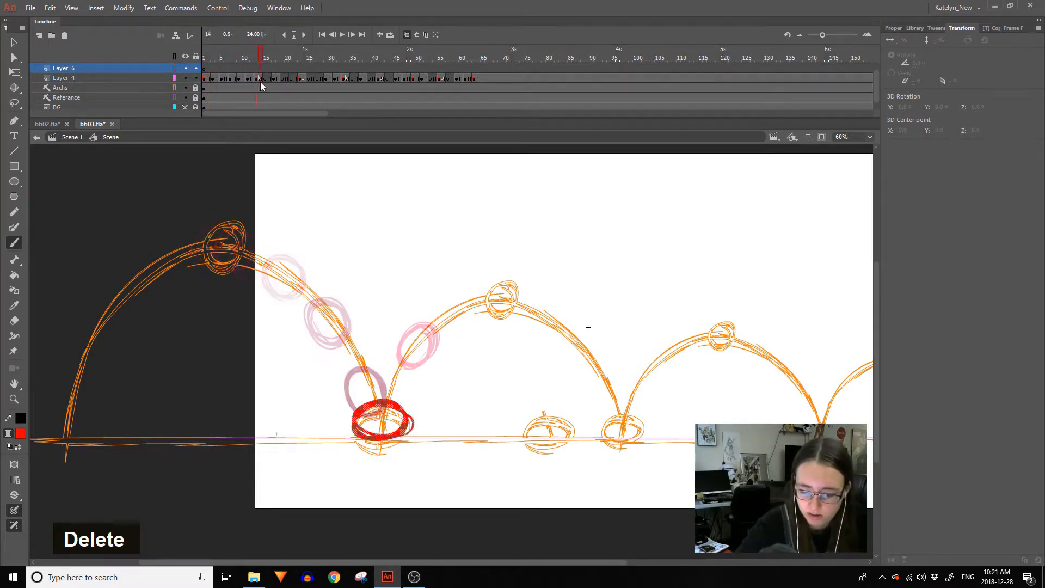
key("Return")
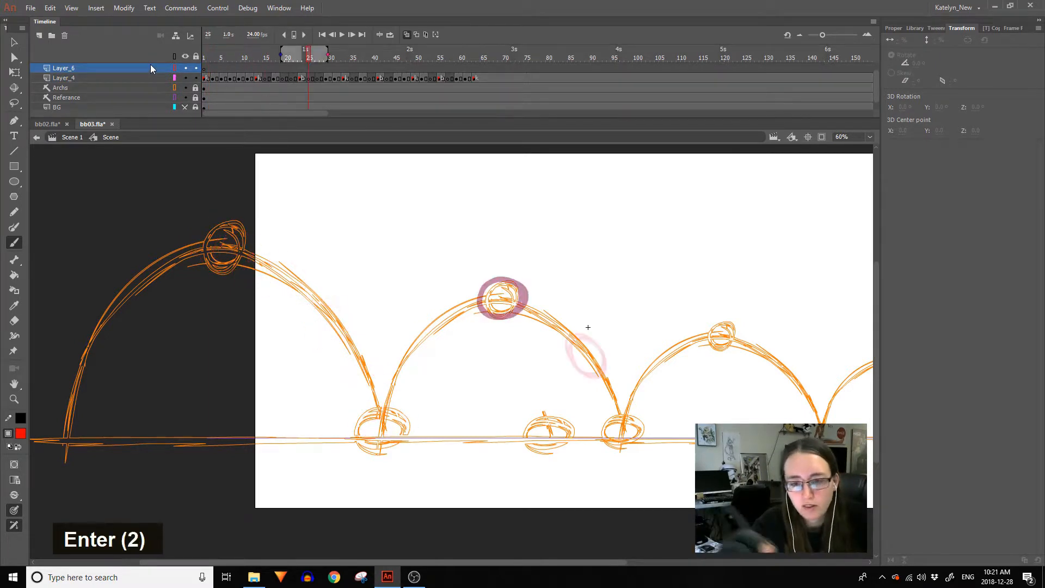
Move the rising breakdown ball of the second arc on Layer_4 from frame 17 to frame 15, and insert a blank keyframe at 17.
left_click(265, 78)
left_click(258, 79)
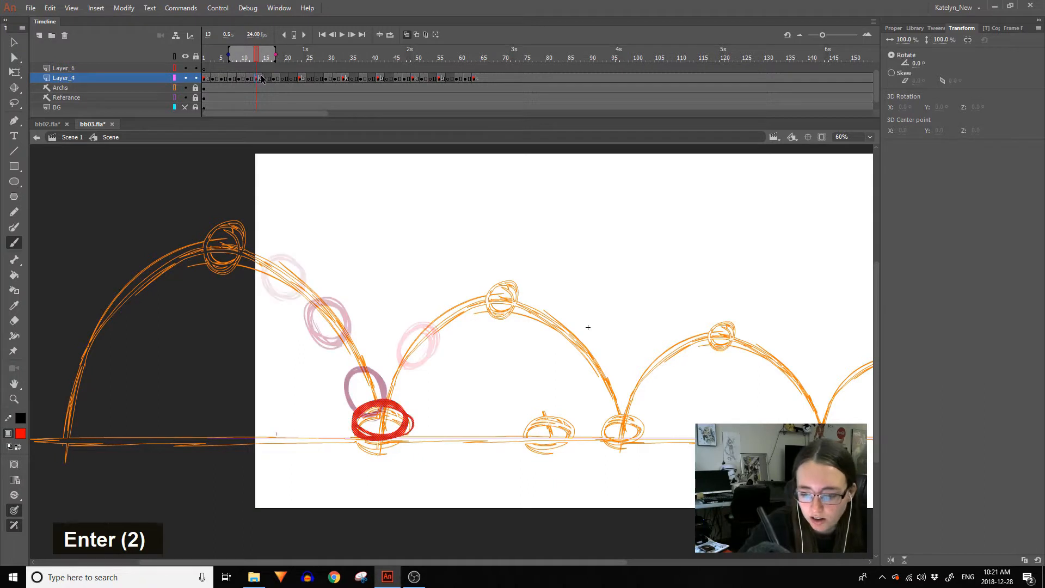
double_click(277, 79)
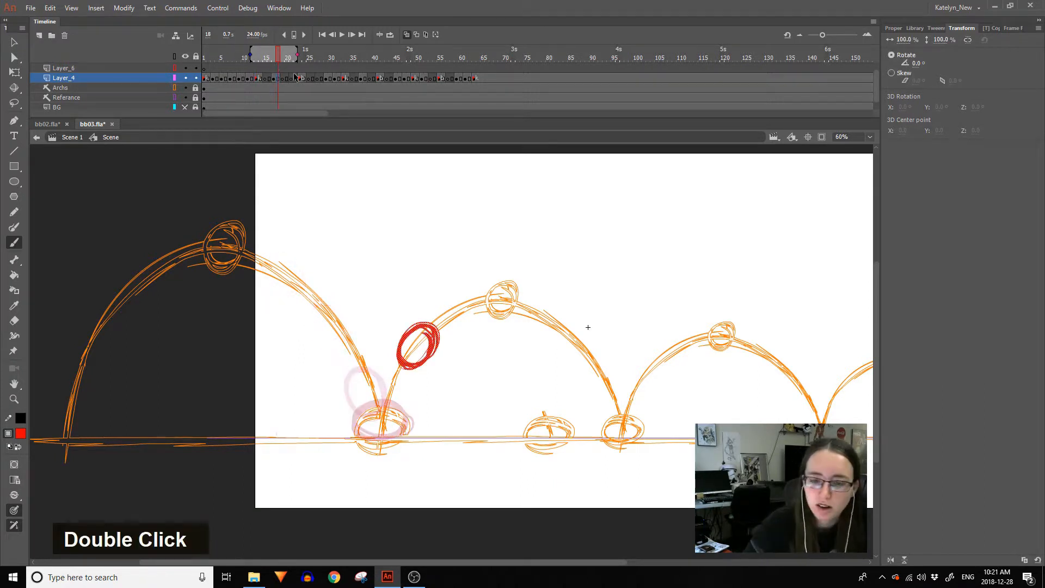
left_click(278, 79)
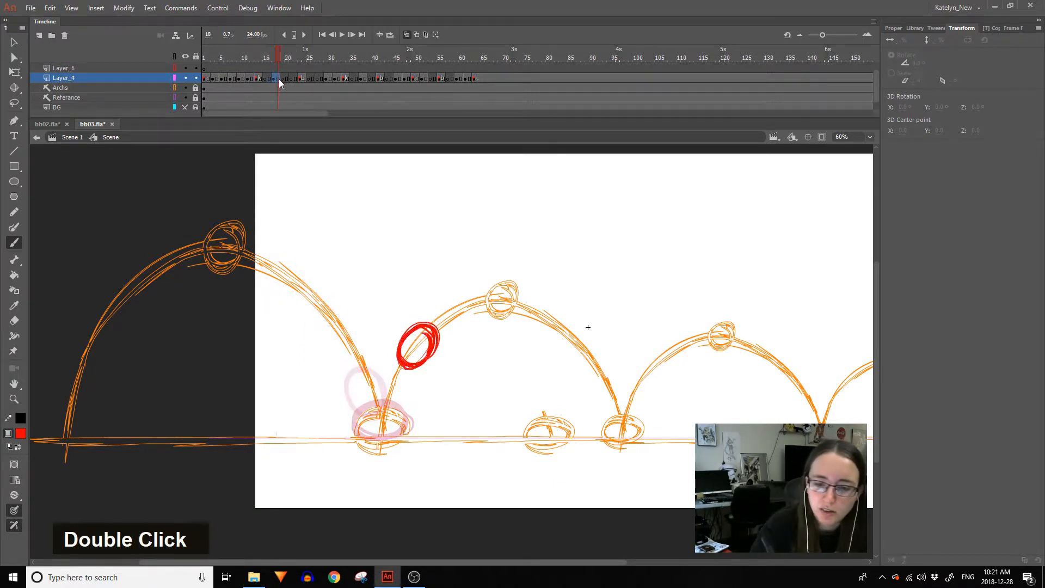
left_click(277, 79)
mouse_move(274, 79)
left_mouse_down()
mouse_move(256, 60)
mouse_move(265, 65)
left_mouse_up()
left_click(274, 80)
key("F7")
Delete the ball on Layer_4 frame 15 and repaint it slightly lower along the rising side of the second arc.
double_click(259, 79)
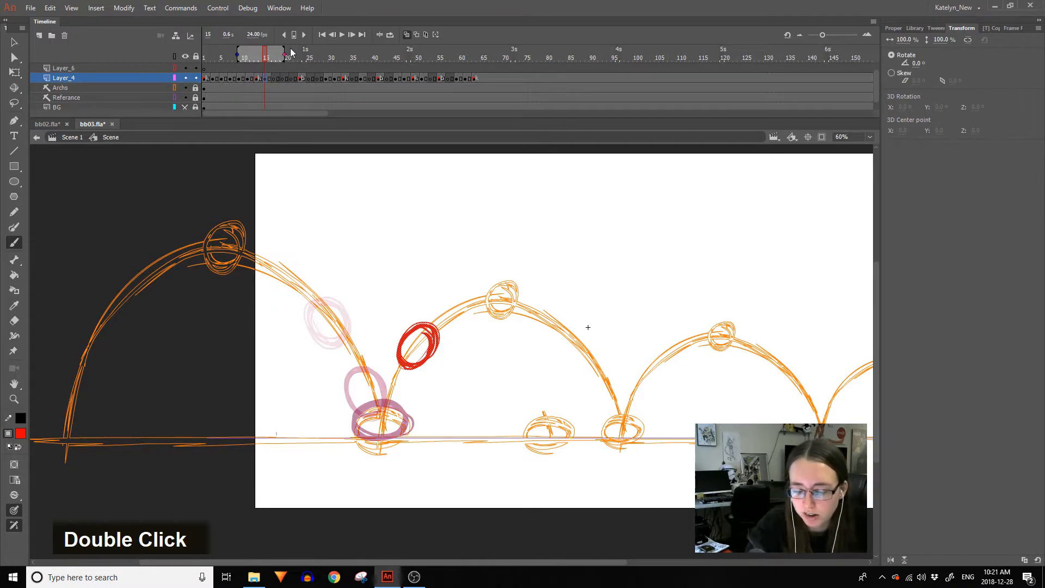
key("Delete")
mouse_move(419, 338)
left_mouse_down()
mouse_move(396, 376)
mouse_move(427, 342)
mouse_move(421, 370)
mouse_move(407, 374)
mouse_move(416, 335)
mouse_move(419, 374)
left_mouse_up()
Brush spacing marks on Layer_6 across the second arc's peak, the frame 15 ball and the midpoint between them.
left_click(273, 79)
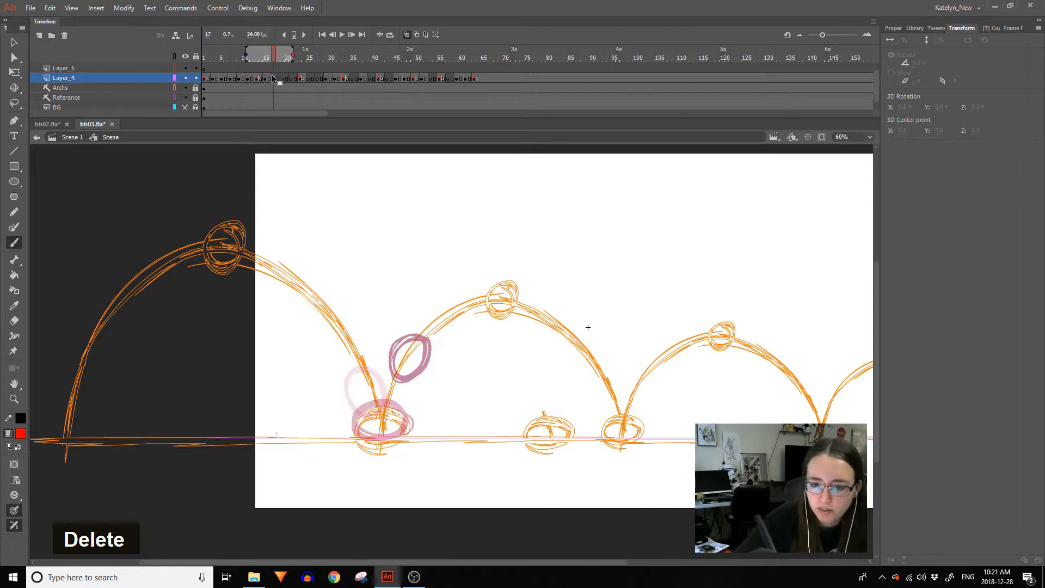
left_click(274, 68)
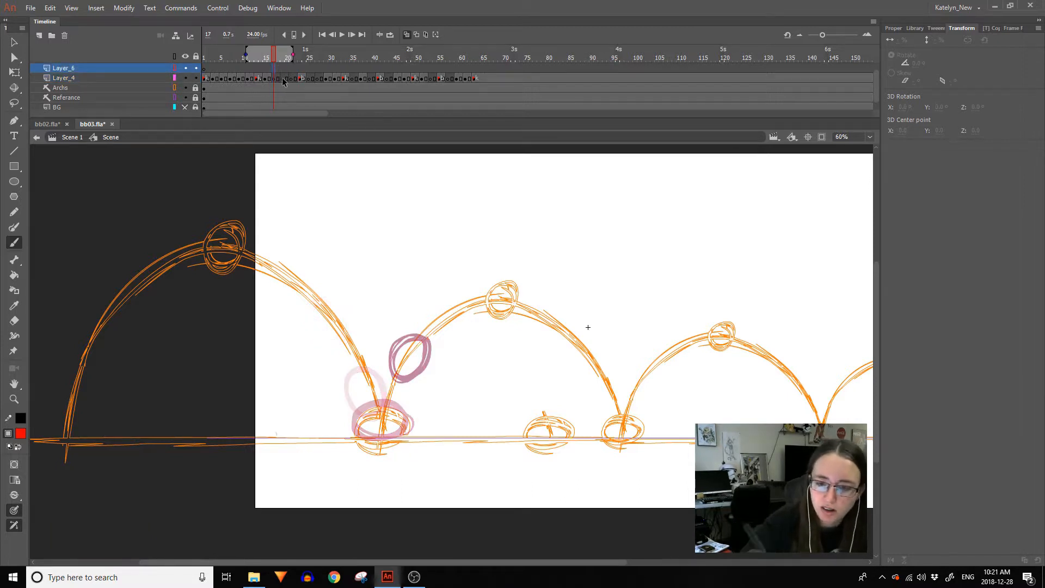
left_click_drag(506, 277, 502, 328)
left_click_drag(389, 333, 419, 376)
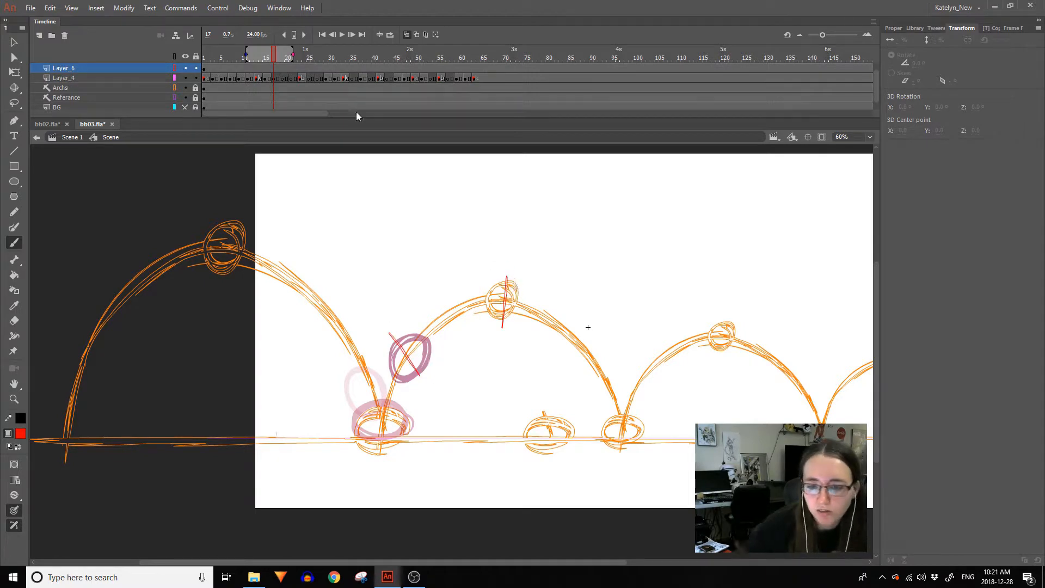
left_click_drag(443, 303, 459, 342)
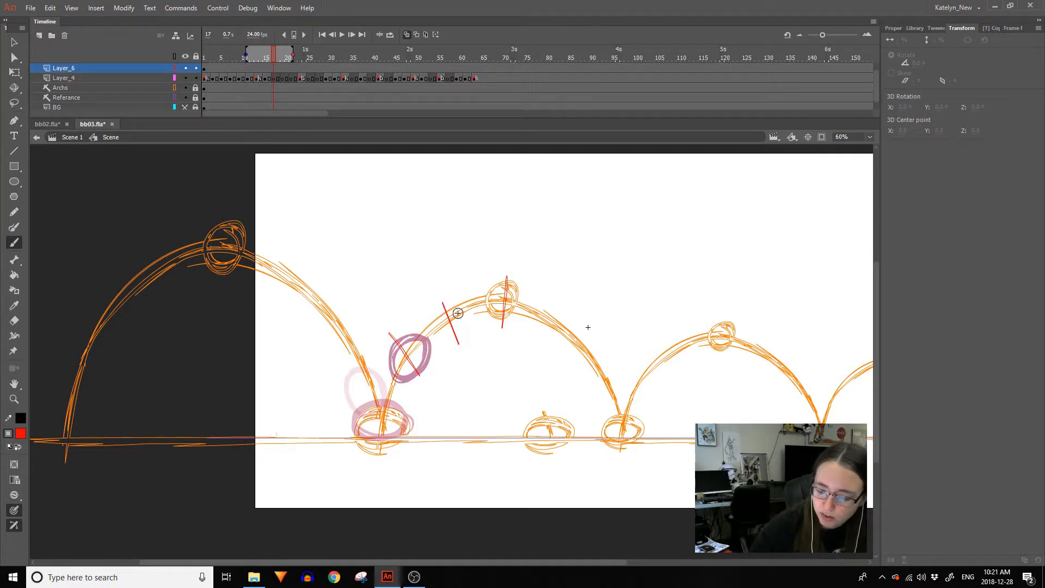
Brush two more marks across the rising second arc, each halving the remaining distance to the peak.
left_click_drag(466, 287, 478, 325)
key("ctrl+z")
left_click_drag(474, 289, 481, 329)
key("ctrl+z")
left_click_drag(476, 287, 482, 328)
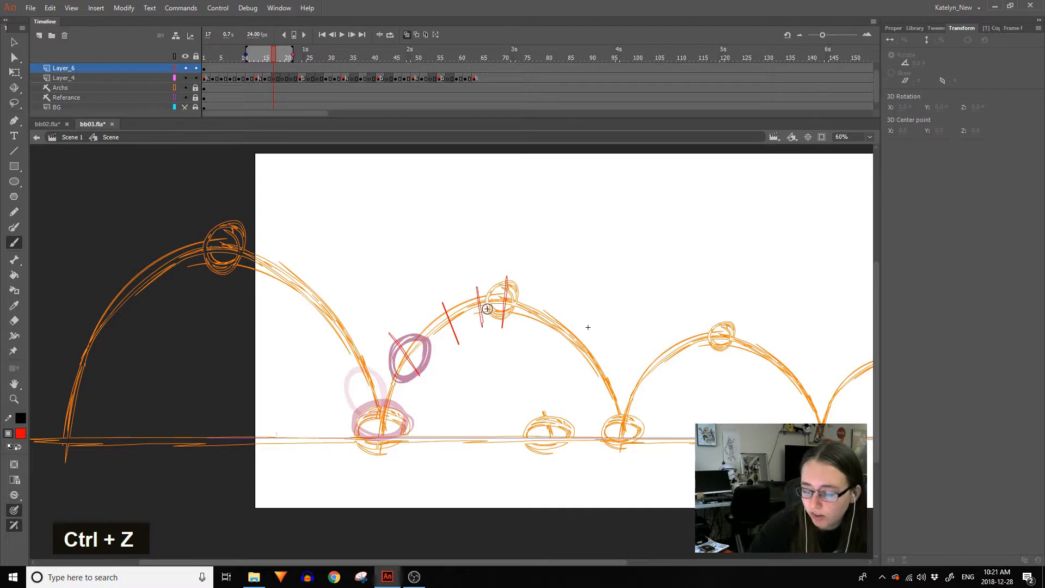
left_click_drag(493, 292, 493, 324)
key("ctrl+z")
left_click_drag(496, 284, 493, 323)
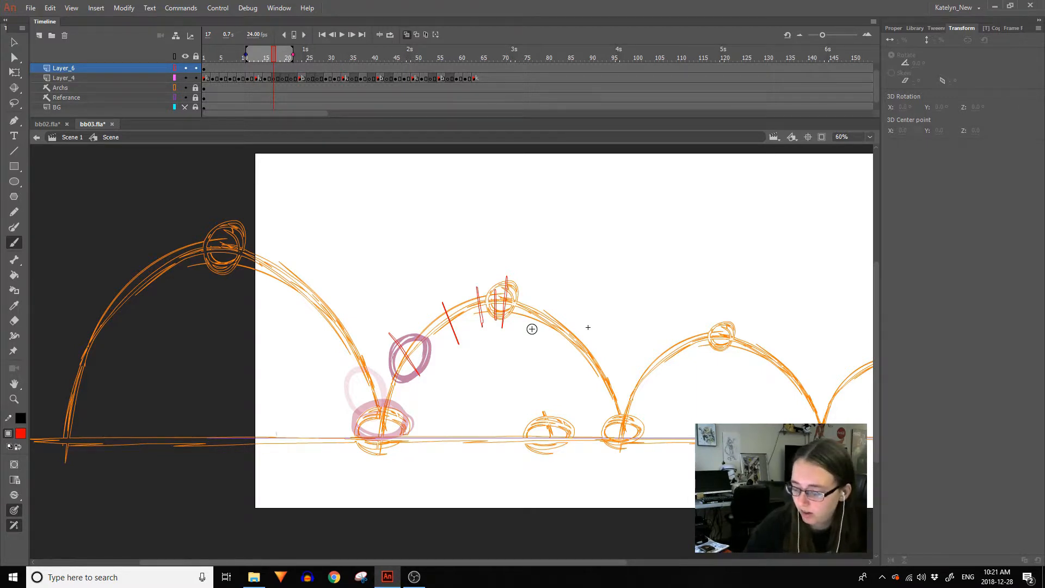
Lock Layer_6 and paint the balls on Layer_4 frames 17, 19 and 21 at the marks along the rising second arc.
left_click(268, 78)
left_click(273, 78)
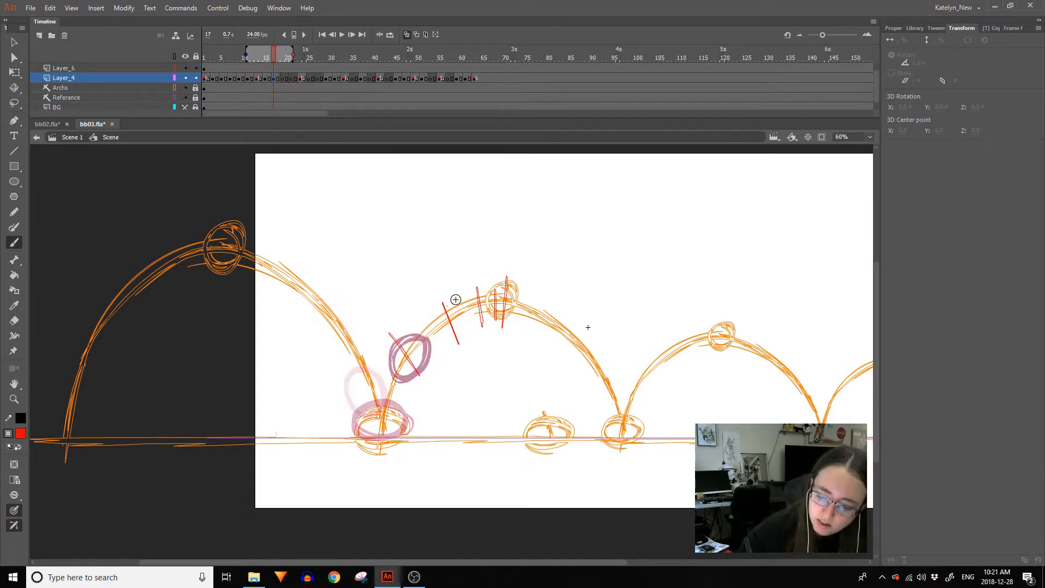
double_click(185, 70)
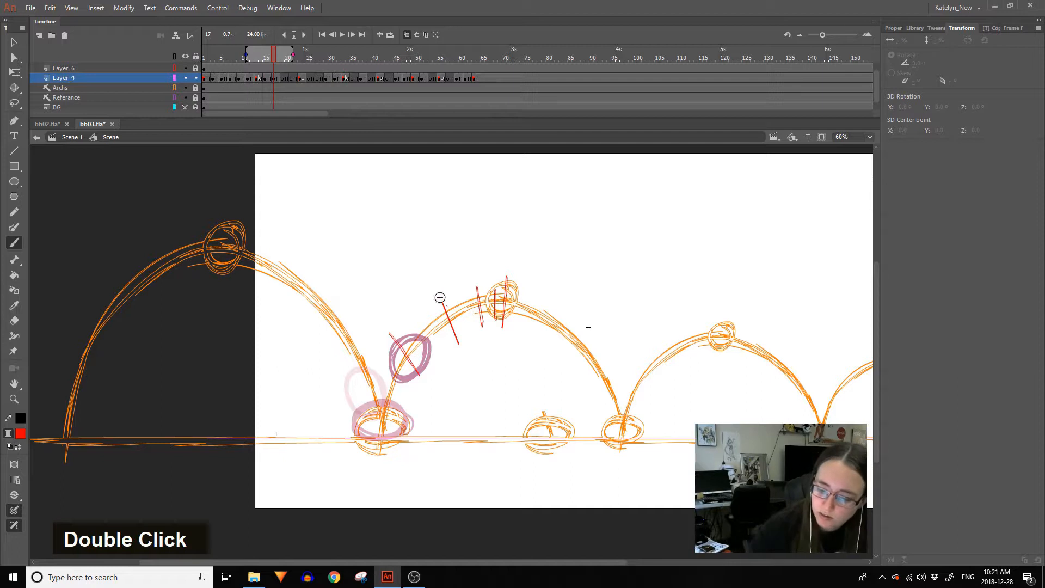
mouse_move(443, 301)
left_mouse_down()
mouse_move(462, 316)
mouse_move(450, 333)
mouse_move(464, 324)
mouse_move(441, 308)
mouse_move(464, 313)
mouse_move(481, 285)
mouse_move(461, 296)
mouse_move(500, 313)
left_mouse_up()
left_click(283, 78)
left_click(292, 78)
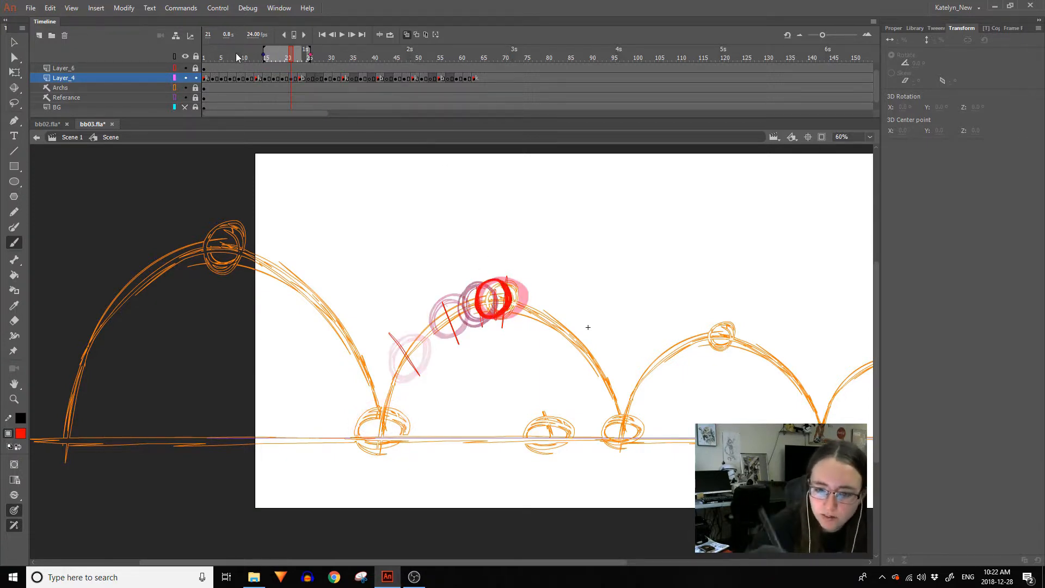
Delete the spacing marks from Layer_6 and insert blank keyframes on that layer at frames 33 and 23.
left_click(292, 68)
key("Delete")
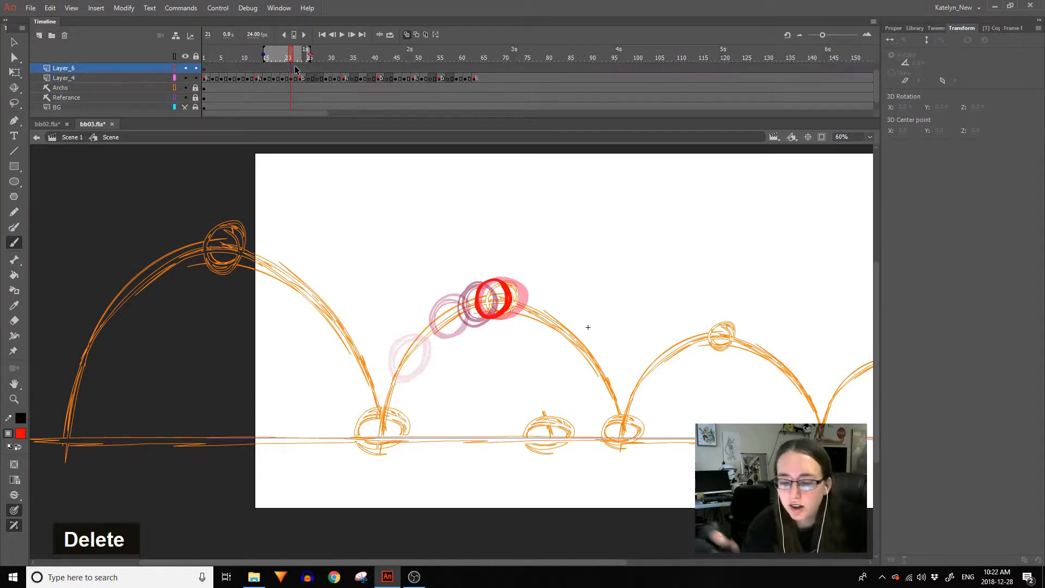
left_click(309, 78)
key("space")
left_click_drag(458, 195, 336, 165)
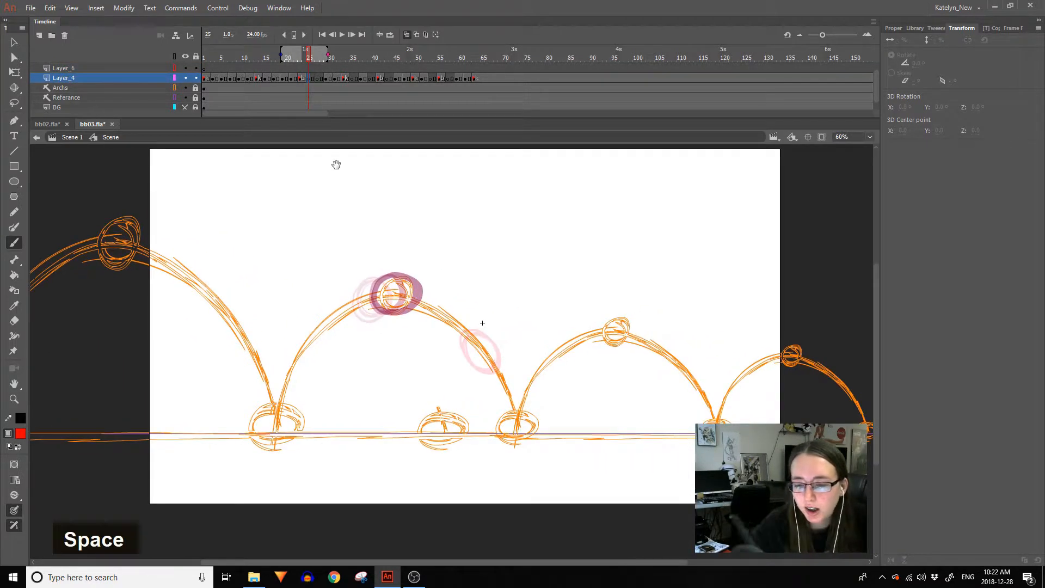
left_click(343, 68)
key("F7")
left_click(298, 70)
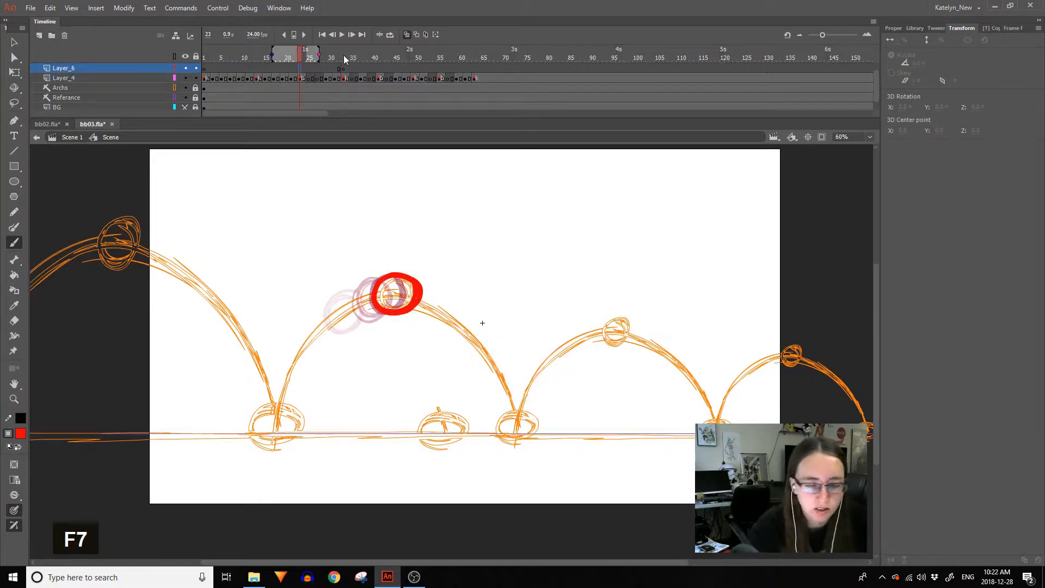
key("F7")
Brush marks at the second arc's peak and landing, sketch a vertical timing chart with circled end labels, and trace the arc's descent in red.
left_click_drag(396, 264, 391, 327)
left_click_drag(535, 426, 547, 425)
mouse_move(691, 162)
left_mouse_down()
mouse_move(733, 163)
mouse_move(713, 226)
mouse_move(734, 230)
left_mouse_up()
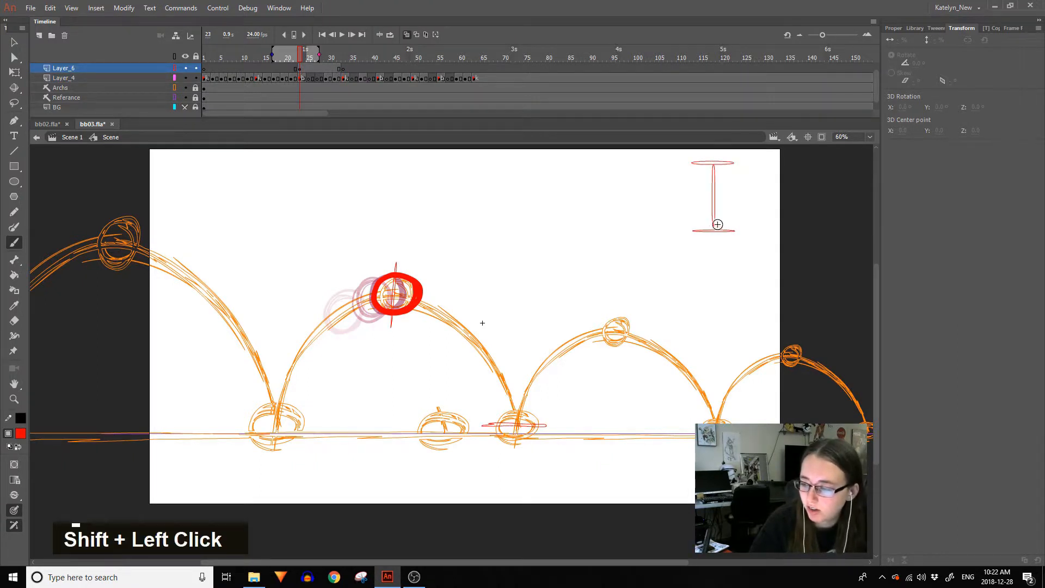
key("space")
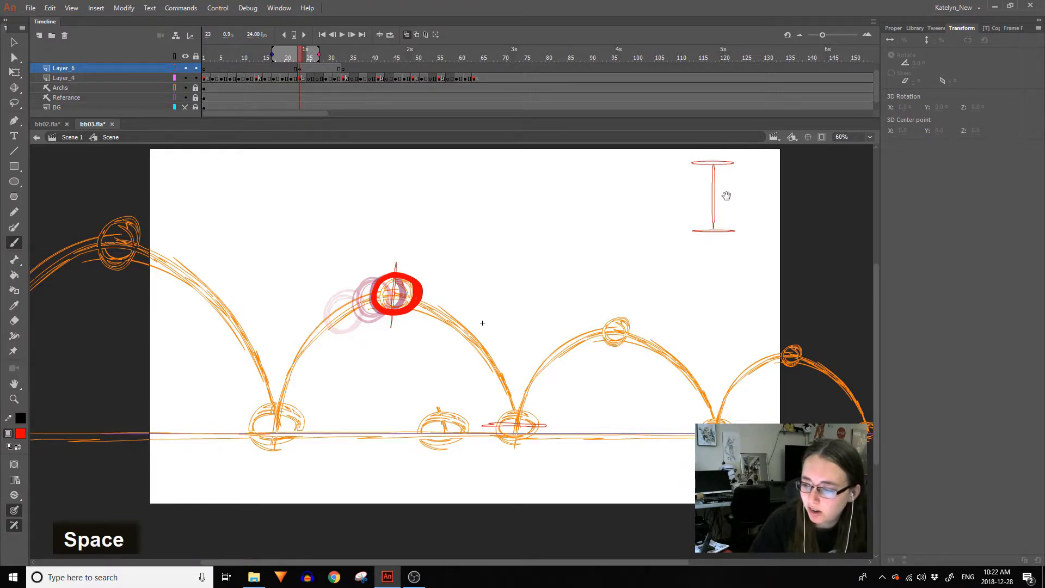
left_click_drag(726, 193, 721, 210)
left_click_drag(709, 166, 696, 170)
double_click(700, 170)
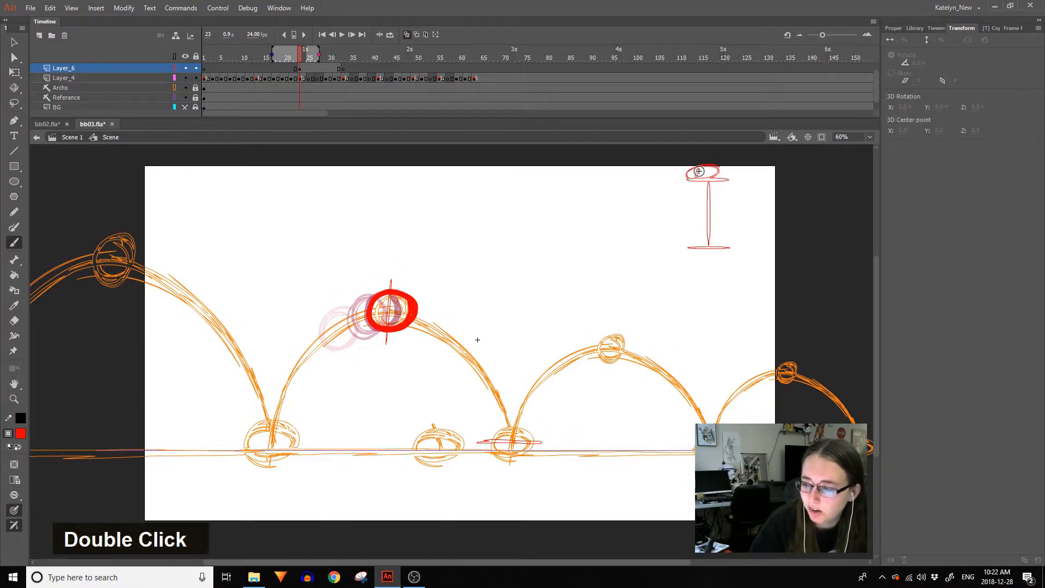
mouse_move(718, 256)
left_mouse_down()
mouse_move(697, 262)
mouse_move(720, 259)
left_mouse_up()
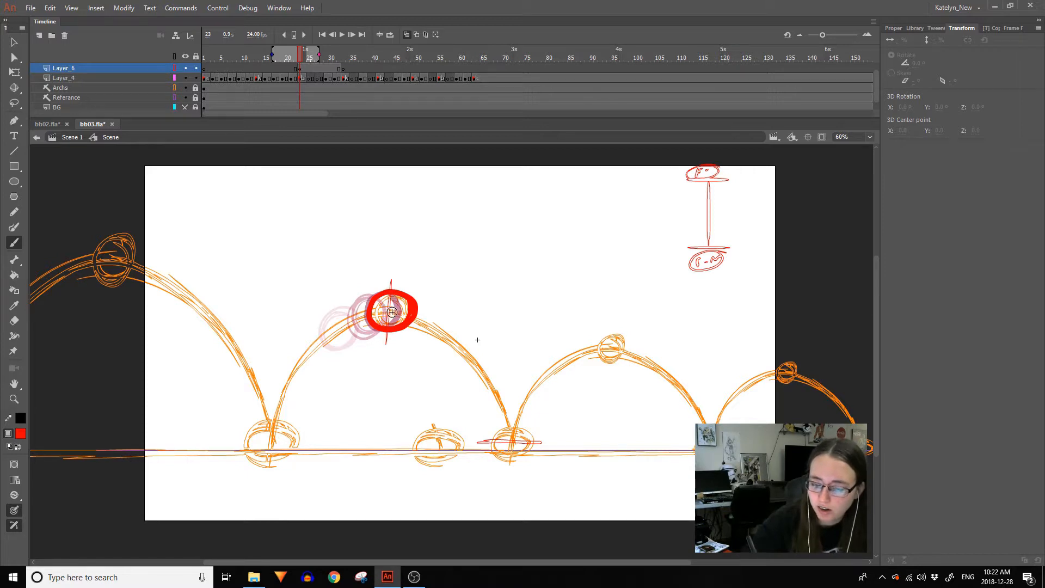
key("ctrl+z")
mouse_move(416, 318)
left_mouse_down()
mouse_move(486, 375)
mouse_move(509, 442)
left_mouse_up()
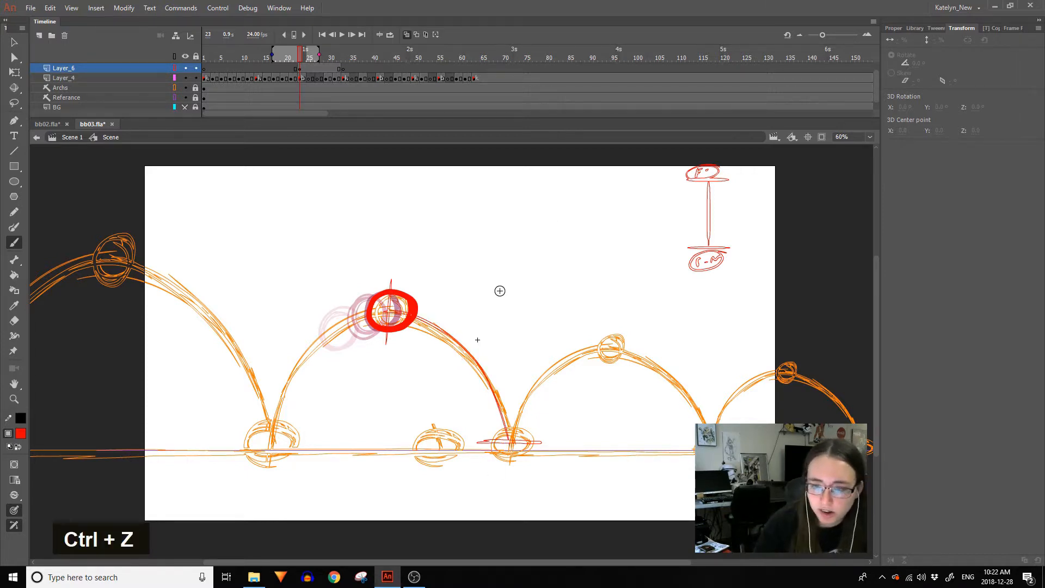
Extend the onion skin range to frame 33 and brush spacing marks across the descending arc at the breakdown ball and progressively toward the peak.
left_click_drag(318, 55, 334, 56)
left_click_drag(344, 50, 343, 50)
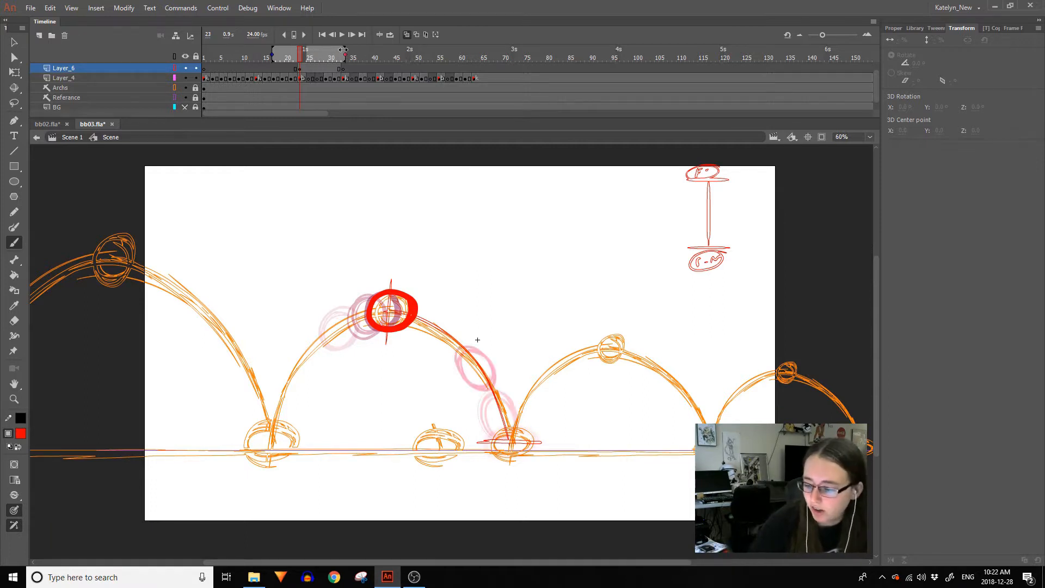
left_click_drag(471, 366, 461, 373)
key("ctrl+z")
key("ctrl+z")
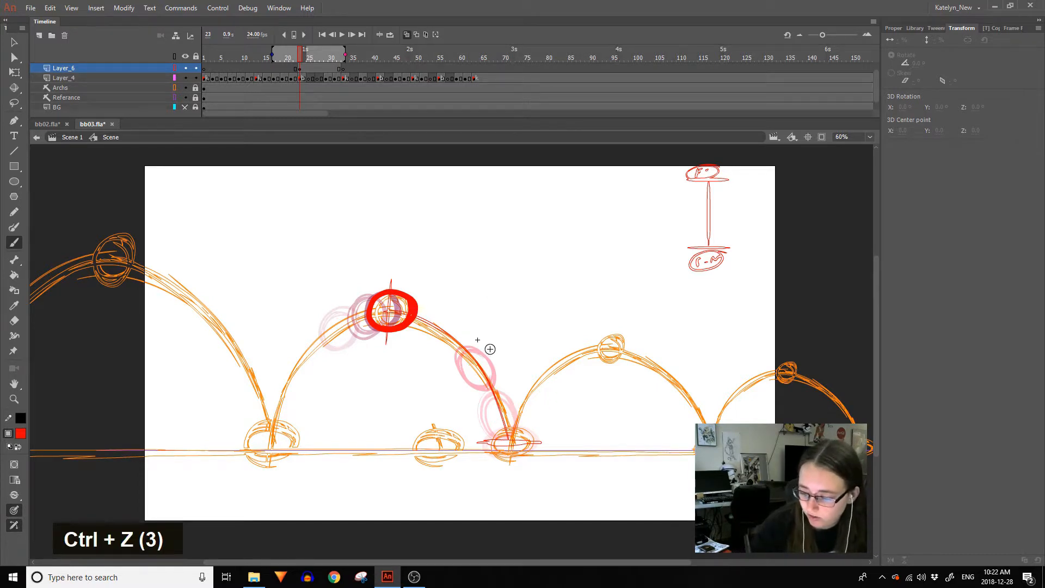
left_click_drag(488, 353, 459, 381)
left_click_drag(440, 320, 428, 338)
double_click(396, 306)
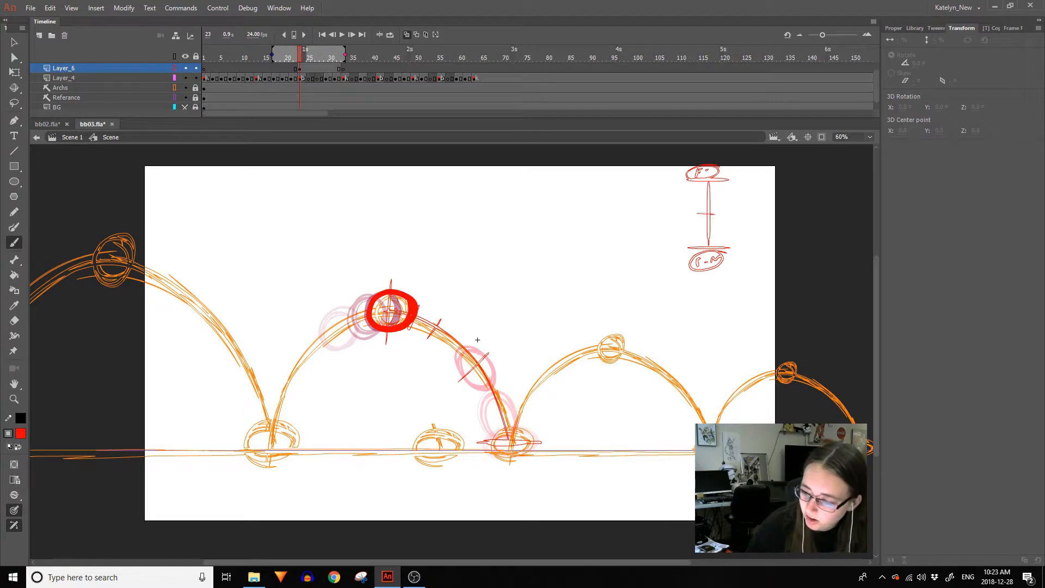
key("ctrl+z")
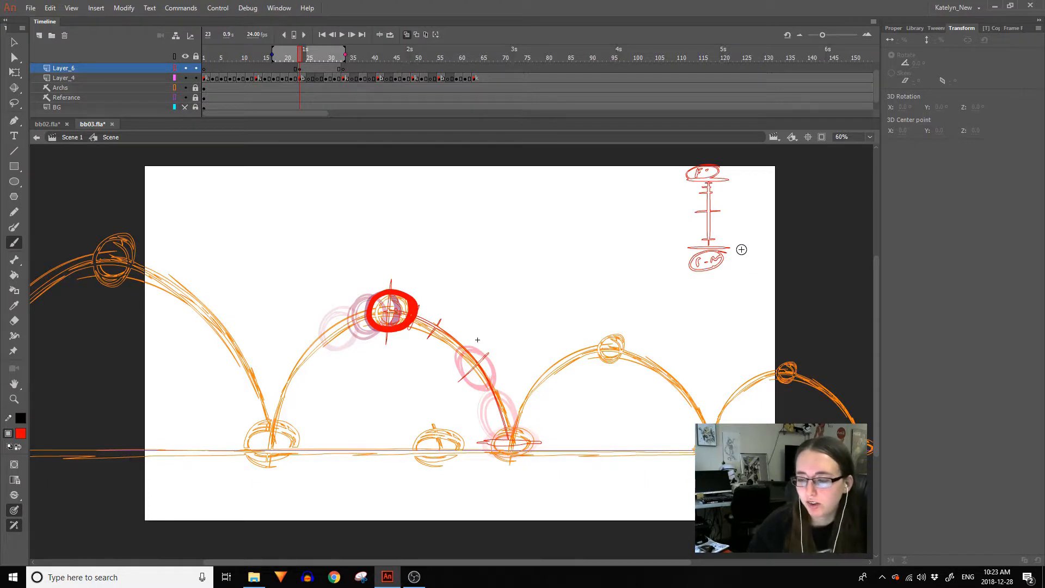
Delete the chart and marks from Layer_6 frame 23, and start the onion skin range at frame 23.
left_click(301, 69)
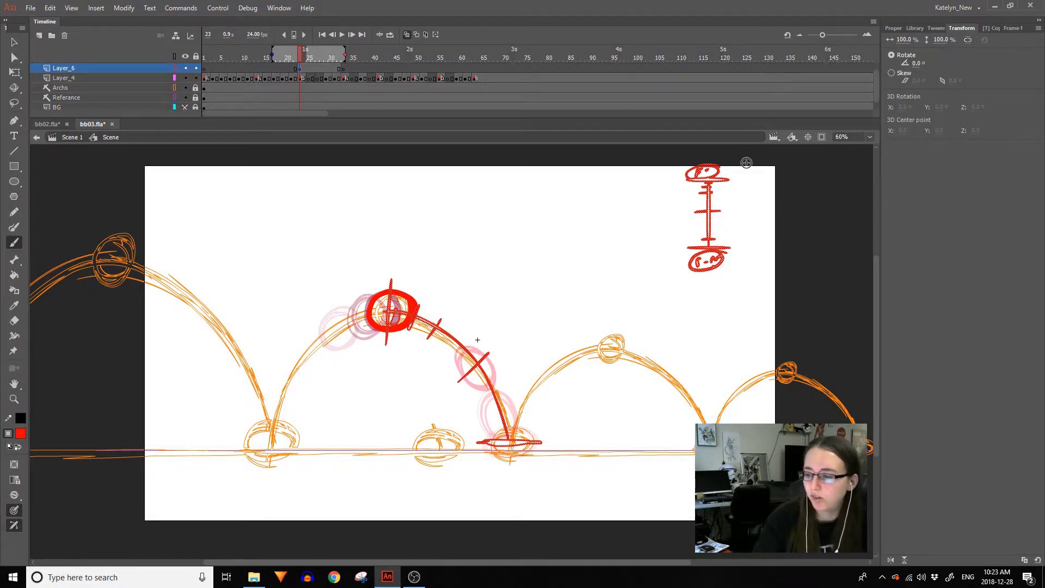
key("Delete")
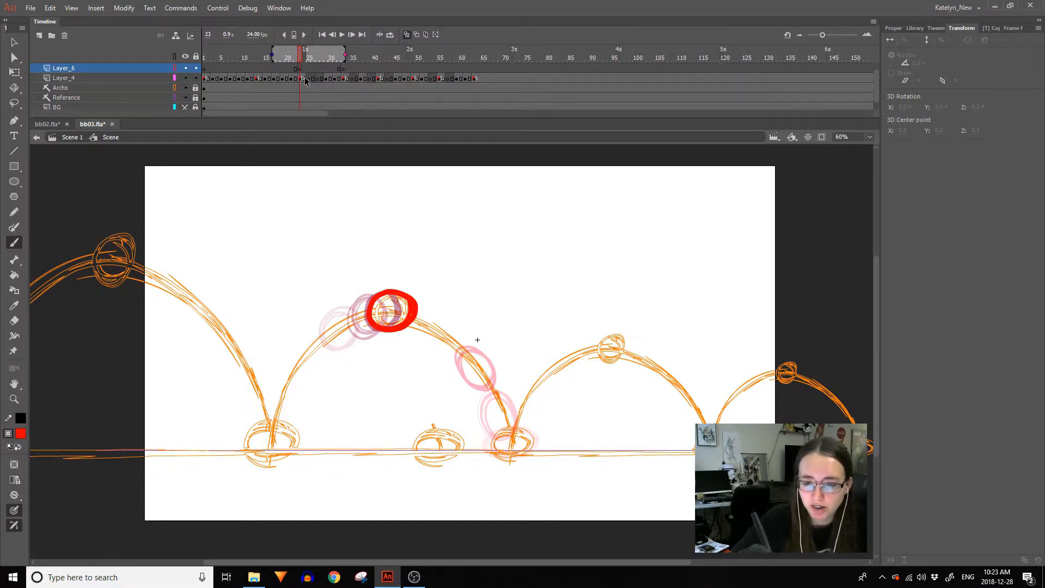
left_click_drag(278, 55, 299, 55)
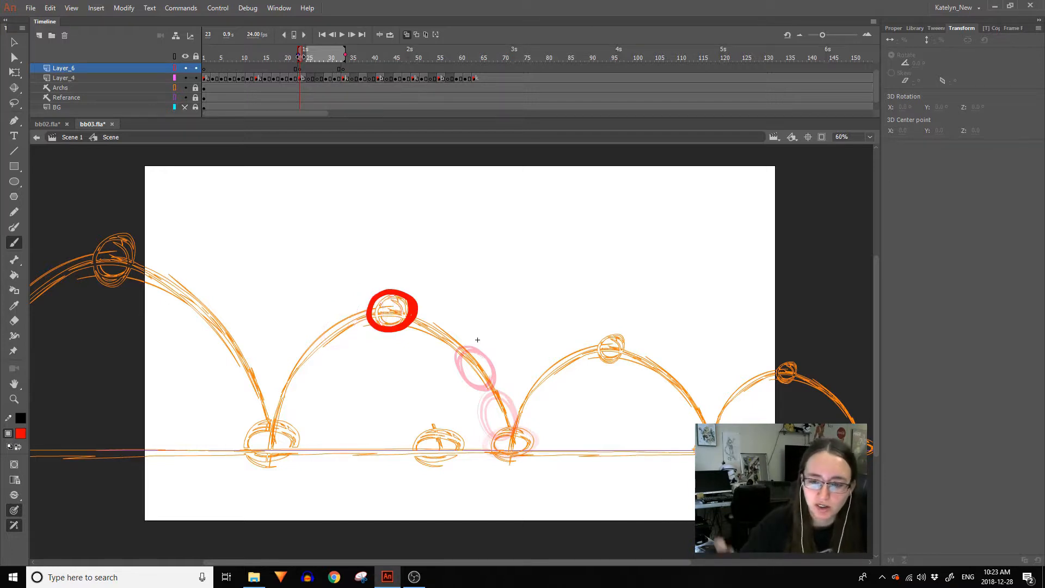
On Layer_4 frame 29, extend the onion skin range back to about frame 20 and try nudging the descending ball along the arc.
left_click(326, 79)
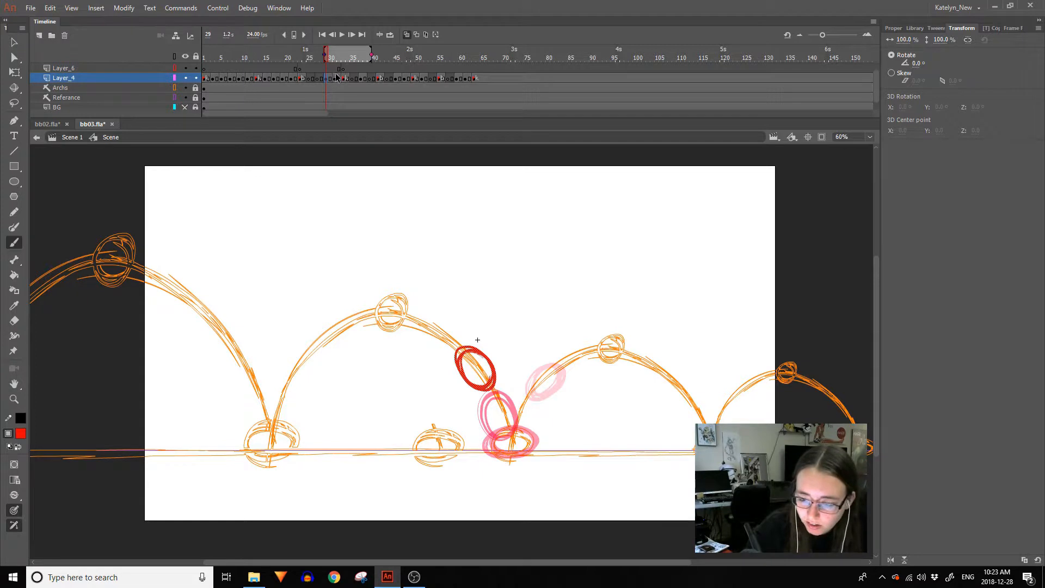
left_click_drag(324, 55, 285, 55)
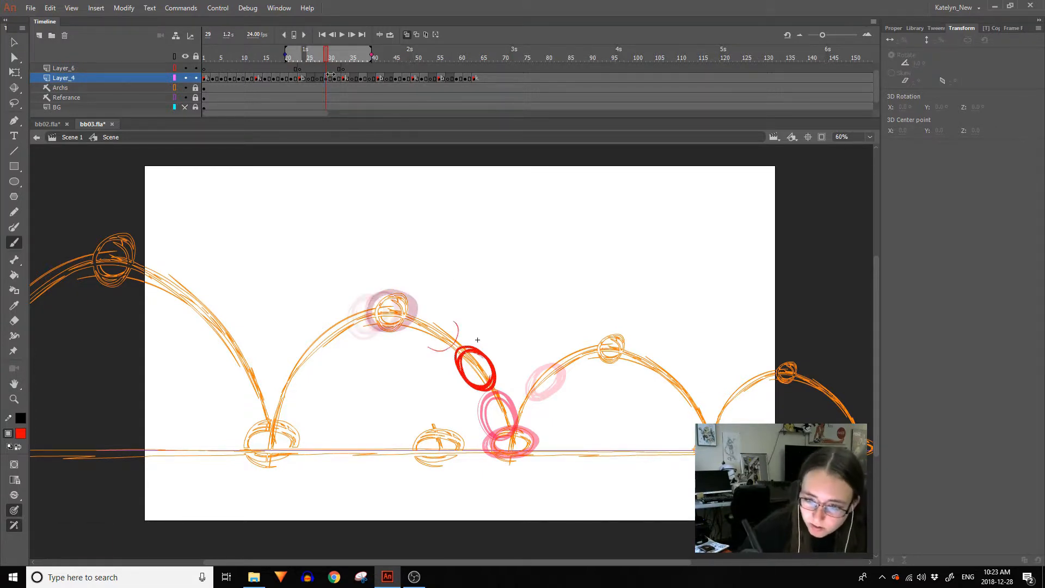
key("ctrl+z")
left_click(488, 371, "ctrl")
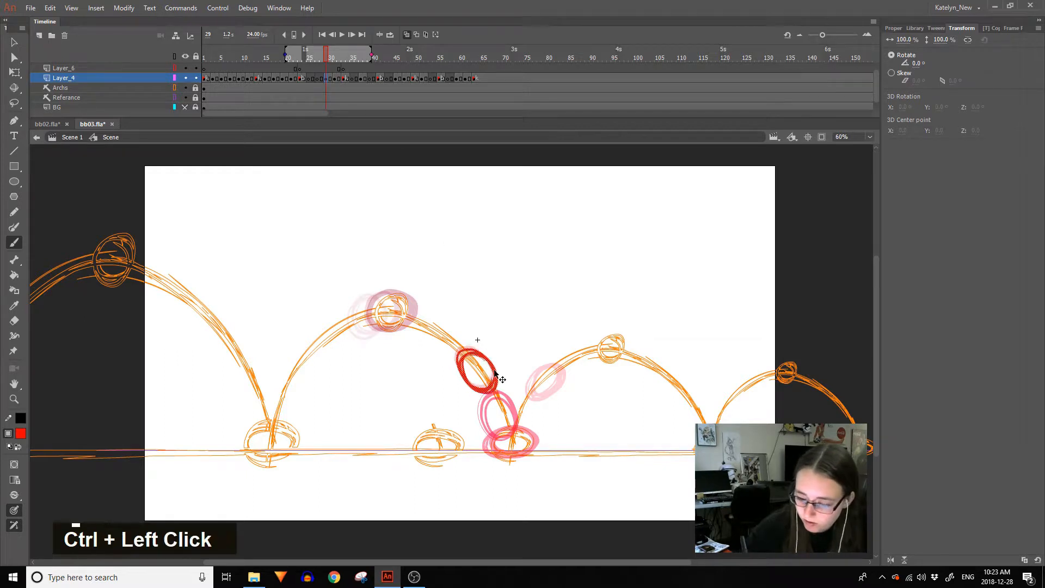
Paint the in-between balls on Layer_4 frames 27 and 25 between the breakdown ball and the second arc's peak.
left_click(316, 78)
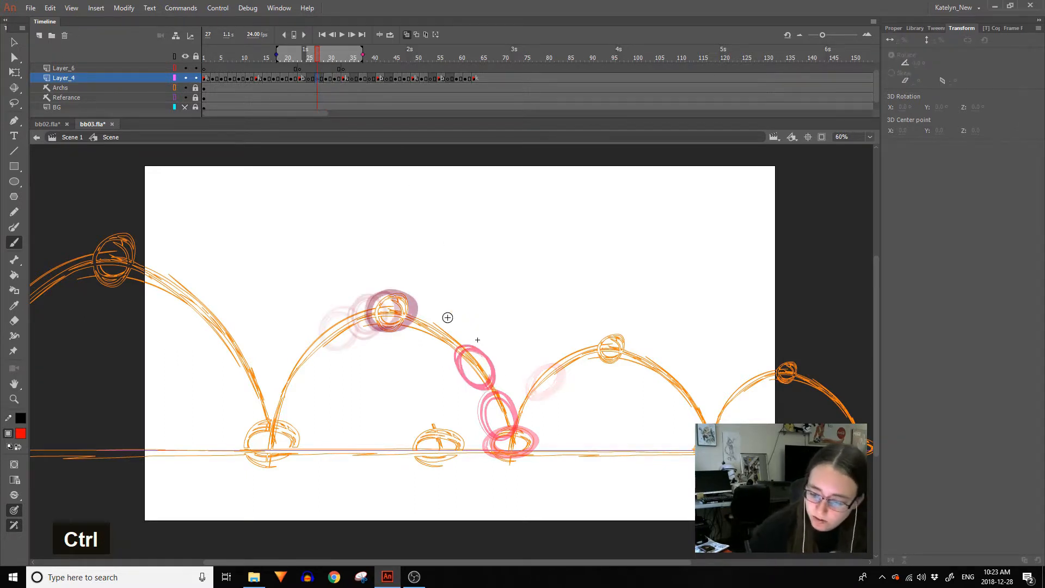
mouse_move(443, 357)
left_mouse_down()
mouse_move(466, 340)
mouse_move(461, 324)
left_mouse_up()
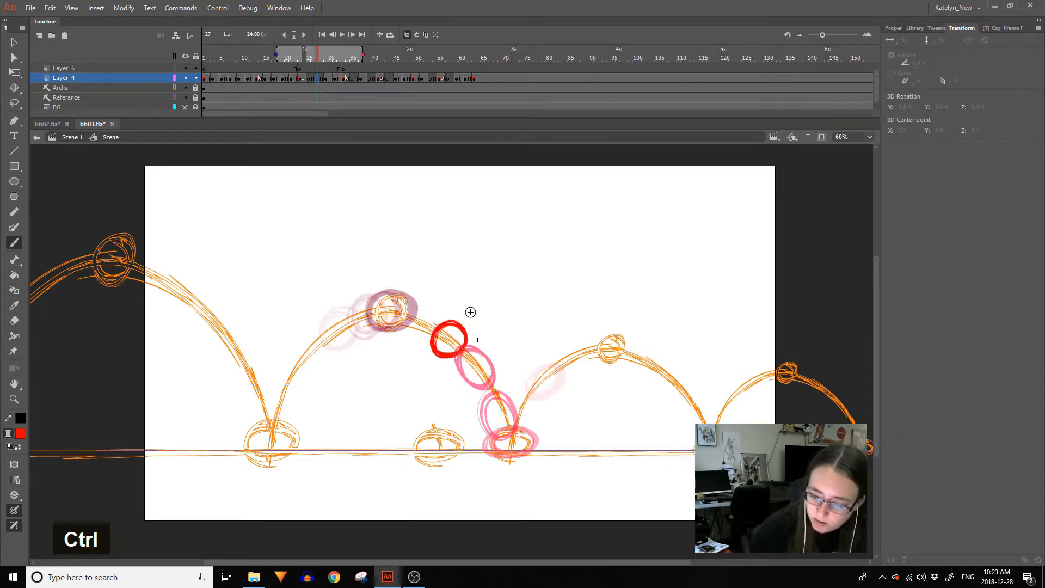
left_click(310, 78)
key("ctrl+z")
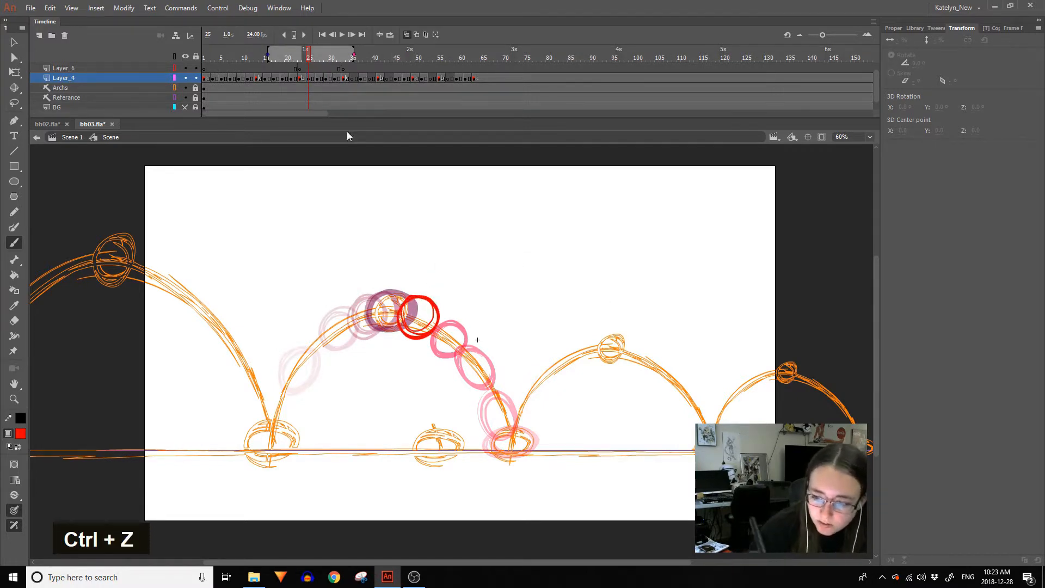
left_click(318, 79)
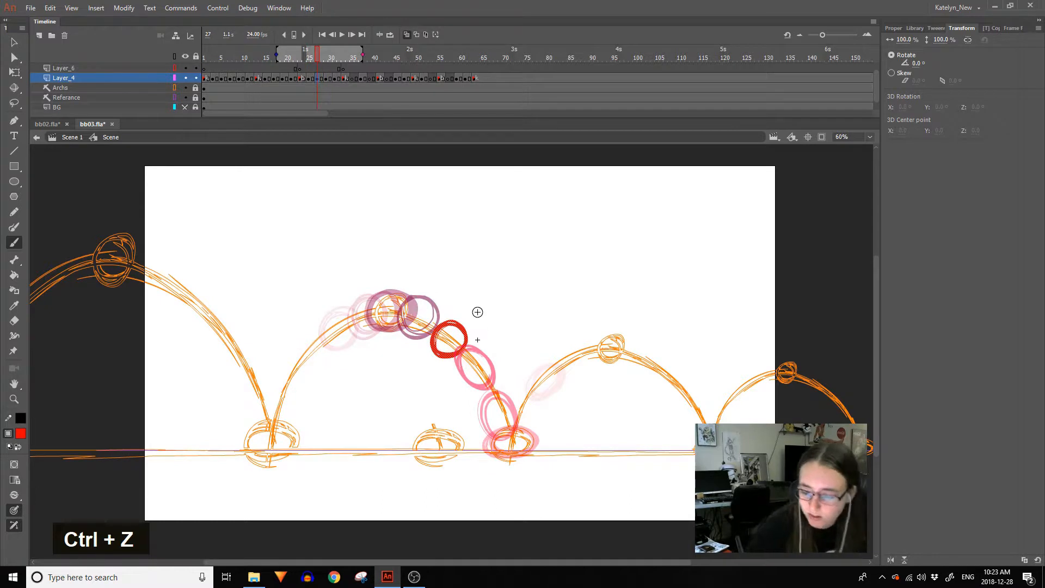
Replace the in-between balls on Layer_4 frames 25 and 27 with balls painted slightly closer to the second arc's peak.
key("Delete")
left_click(312, 79, "ctrl")
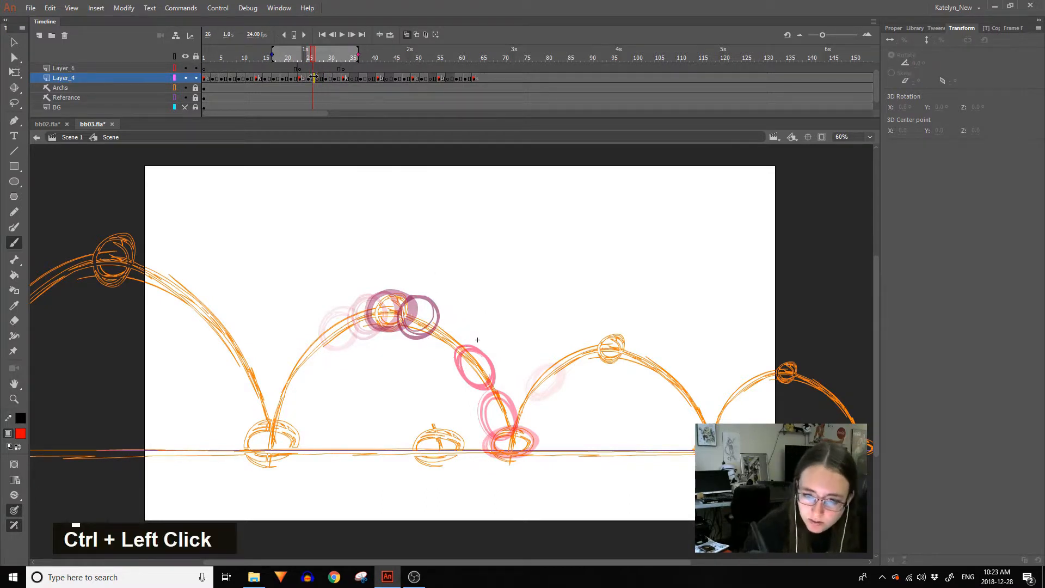
left_click_drag(426, 306, 420, 298)
left_click(321, 76, "ctrl")
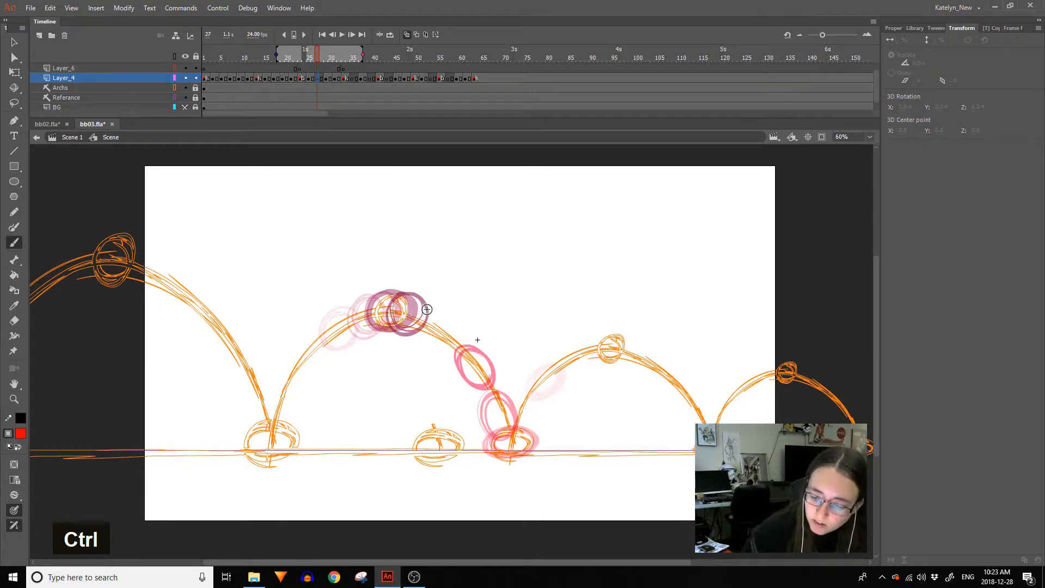
mouse_move(454, 319)
left_mouse_down()
mouse_move(422, 318)
mouse_move(430, 345)
mouse_move(457, 327)
left_mouse_up()
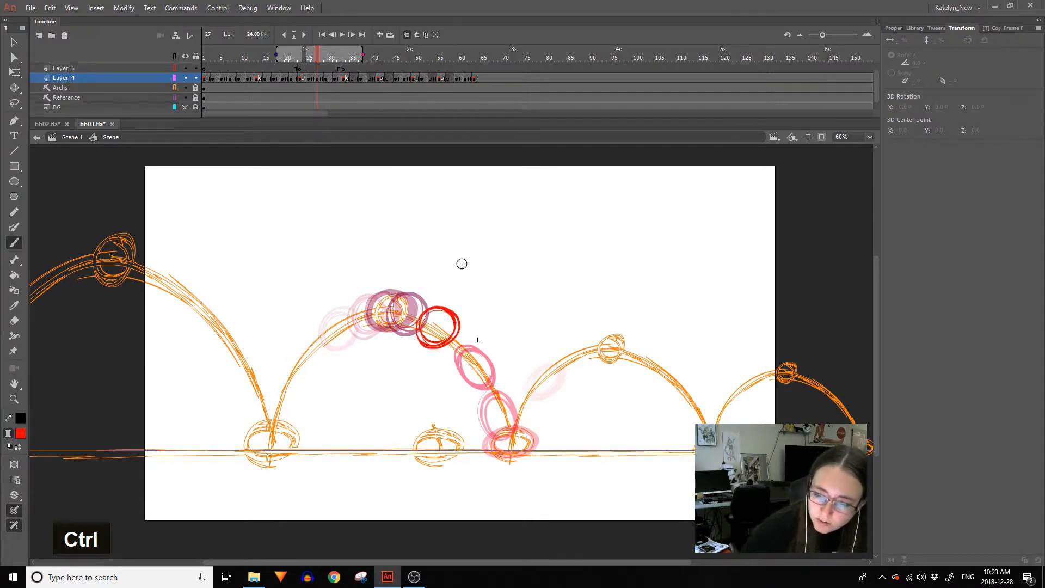
Repaint the descending ball on Layer_4 frame 29 and nudge the frame 31 ball slightly down toward the ground contact.
left_click(325, 78, "ctrl")
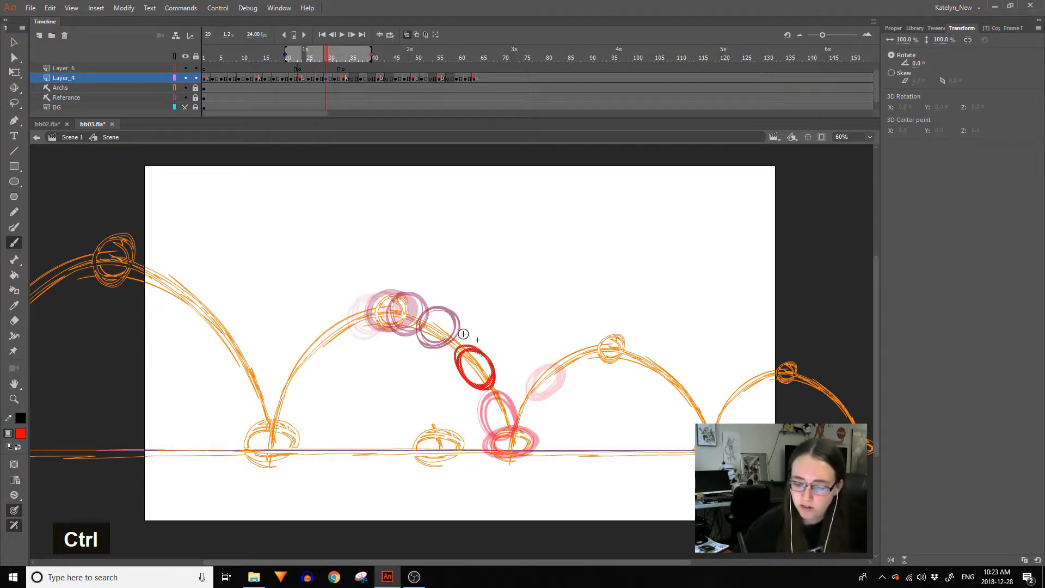
key("Delete")
mouse_move(494, 368)
left_mouse_down()
mouse_move(489, 384)
mouse_move(469, 345)
left_mouse_up()
left_click(334, 78)
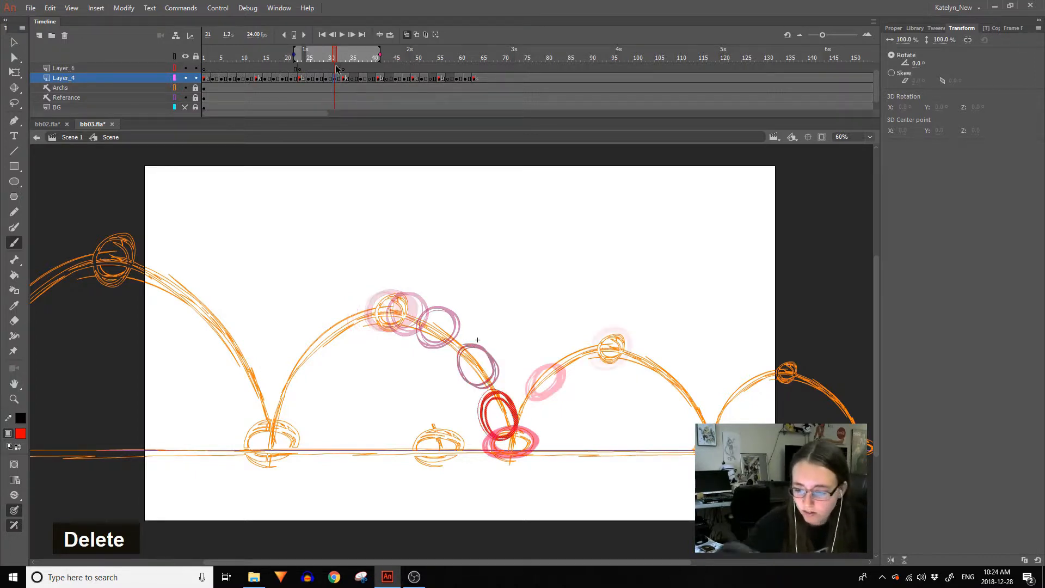
left_click_drag(513, 409, 515, 416)
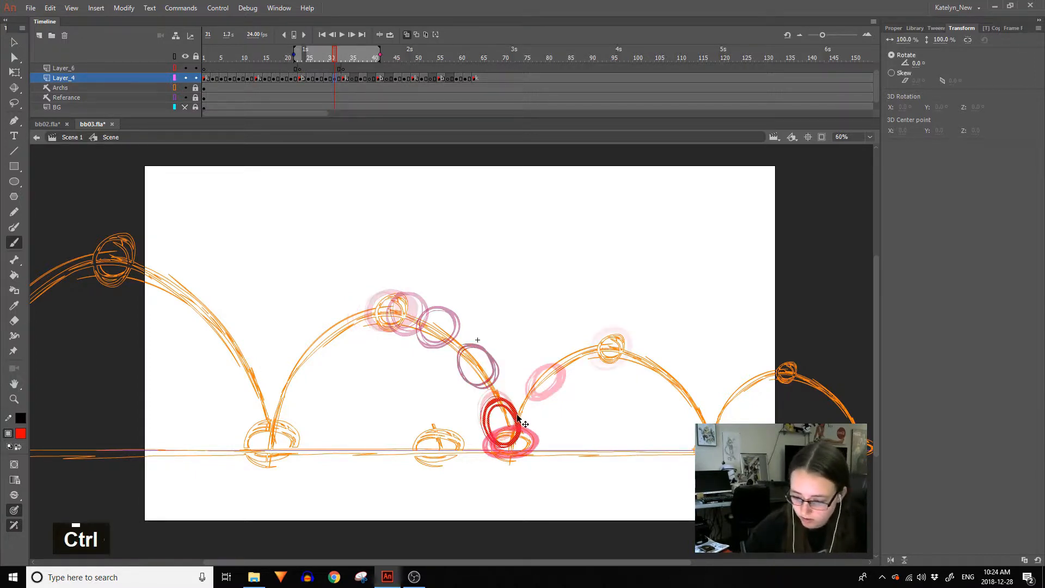
left_click(516, 361, "ctrl")
Delete the ball on Layer_4 frame 37 and paint a stretched ball on frame 35, low on the third arc's rise.
left_click(343, 78, "ctrl")
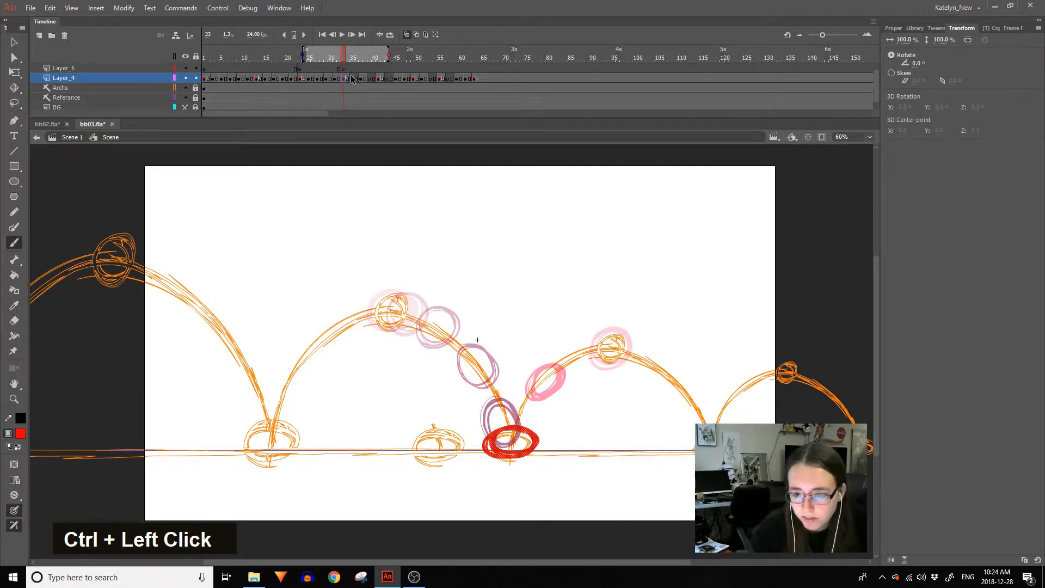
left_click(359, 76, "ctrl")
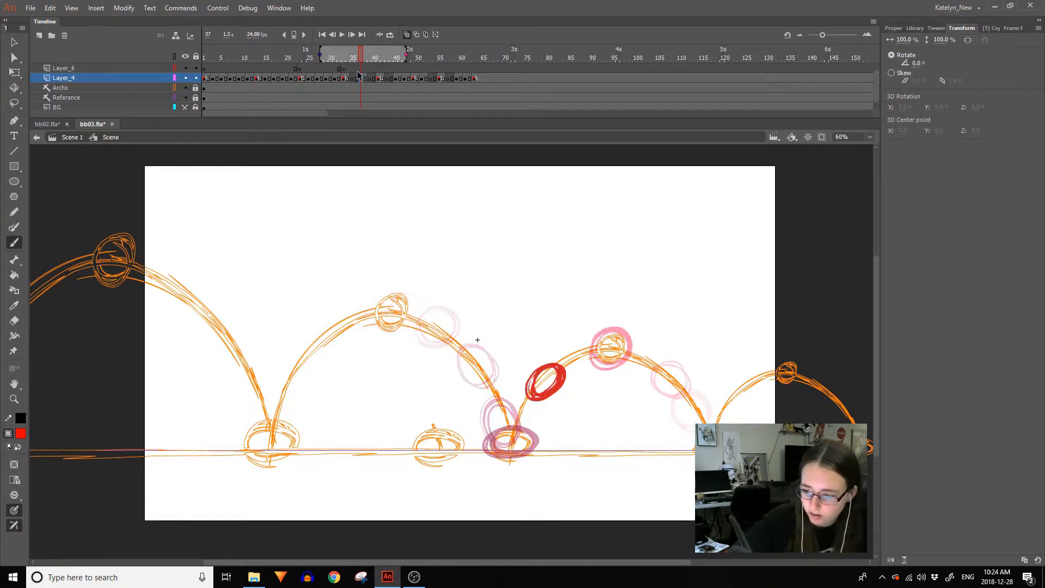
key("Delete")
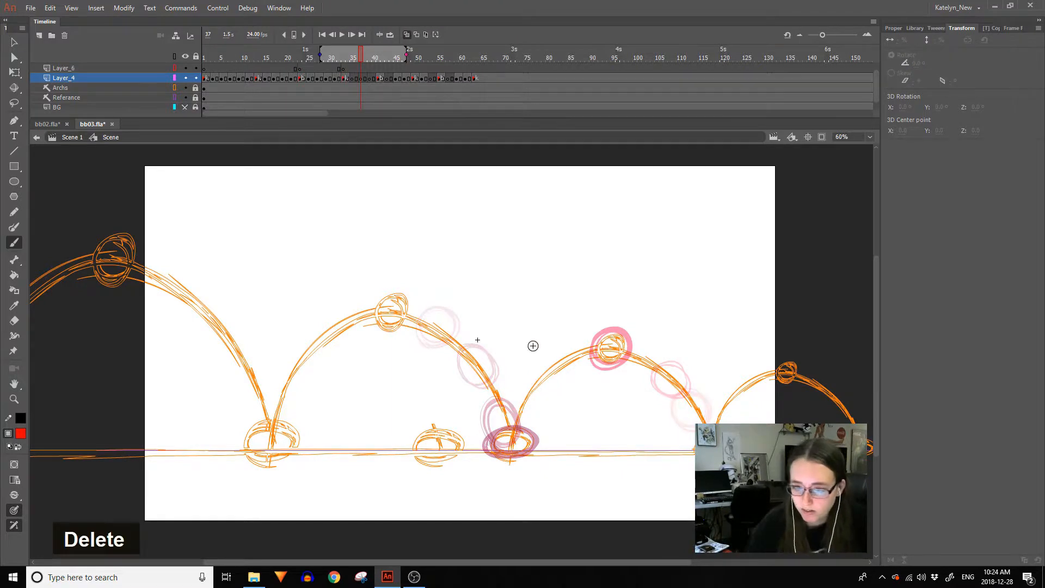
left_click(351, 78)
mouse_move(543, 400)
left_mouse_down()
mouse_move(523, 410)
mouse_move(536, 368)
mouse_move(552, 397)
mouse_move(538, 401)
mouse_move(532, 375)
left_mouse_up()
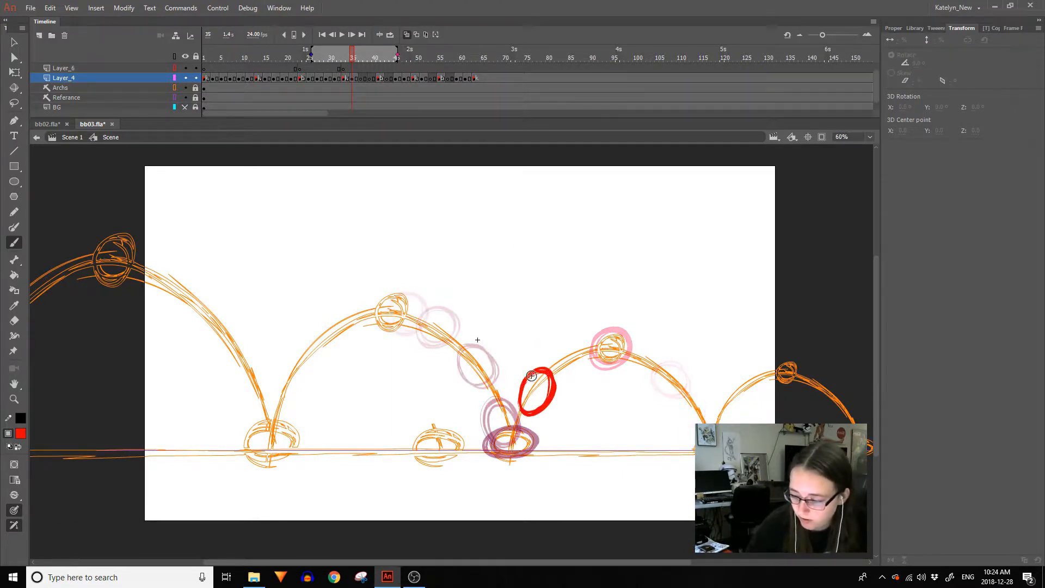
Brush a spacing mark across the rising third arc on Layer_4 frame 37, between the stretched ball and the peak.
left_click(360, 75)
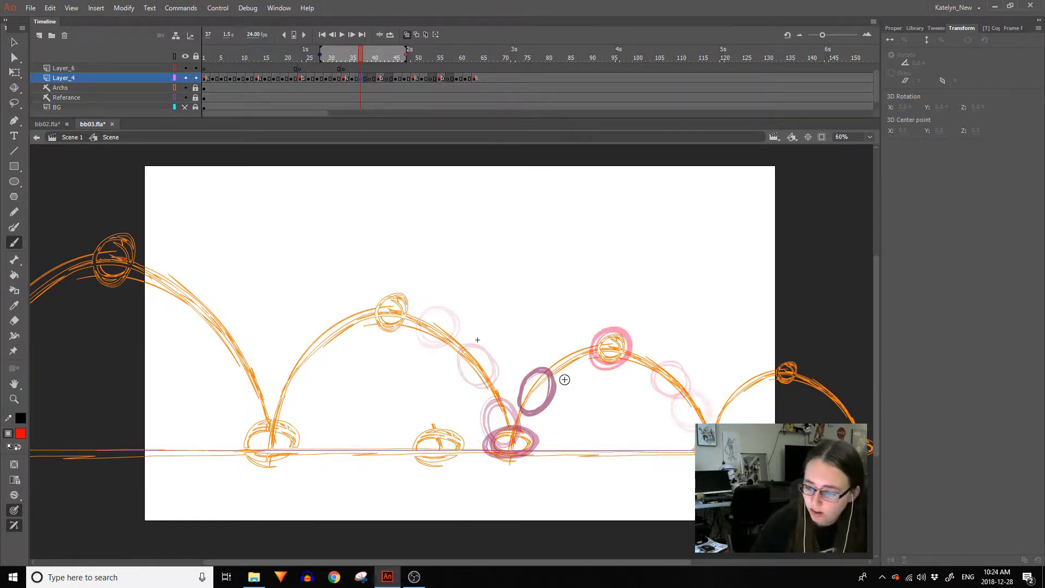
left_click_drag(558, 353, 569, 385)
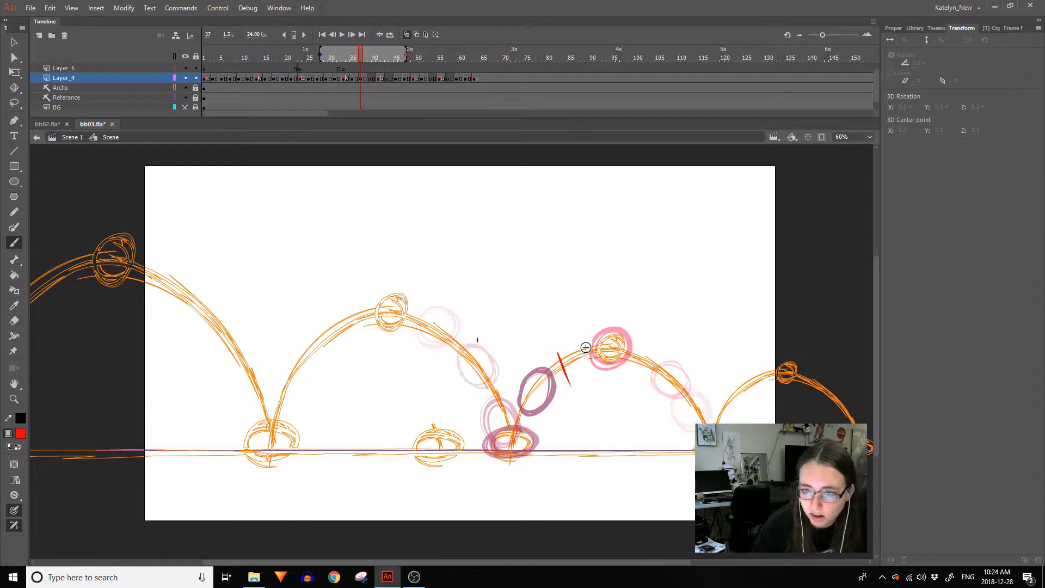
Undo the spacing ticks on the third arc and sketch the rising in-between ball on frame 37.
left_click_drag(583, 336, 588, 369)
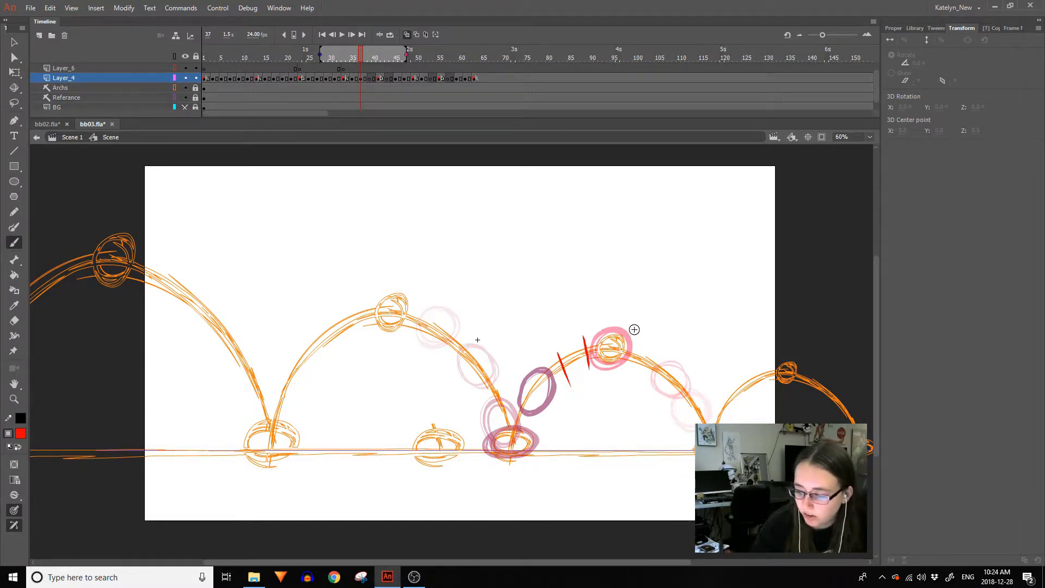
key("ctrl+z")
key("ctrl+z")
mouse_move(561, 383)
left_mouse_down()
mouse_move(571, 345)
mouse_move(580, 371)
left_mouse_up()
Redraw the stretched rising ball on frame 35 and the squashed ground-contact ball for the start of the third arc.
left_click(352, 79)
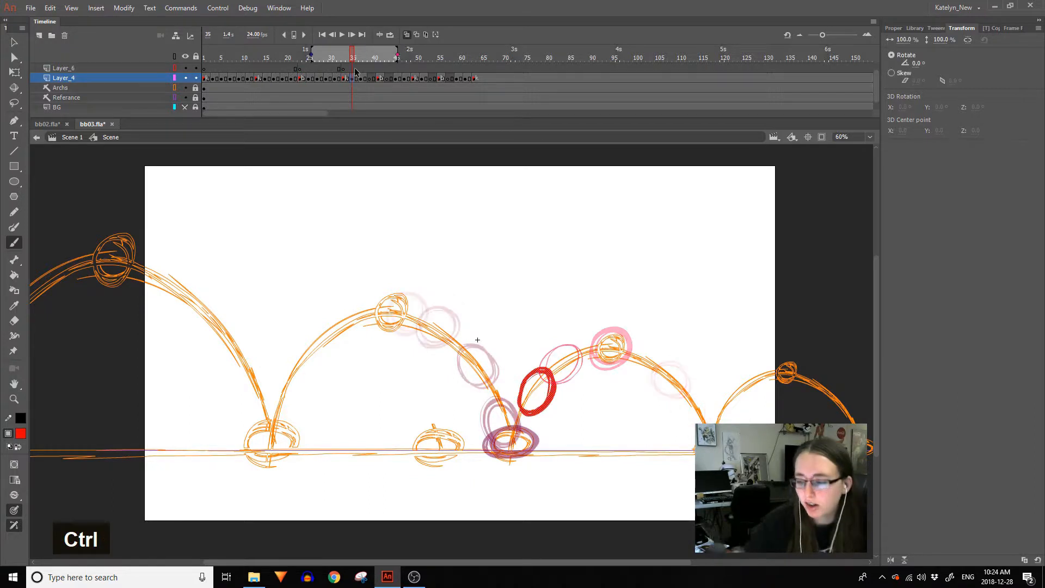
key("Delete")
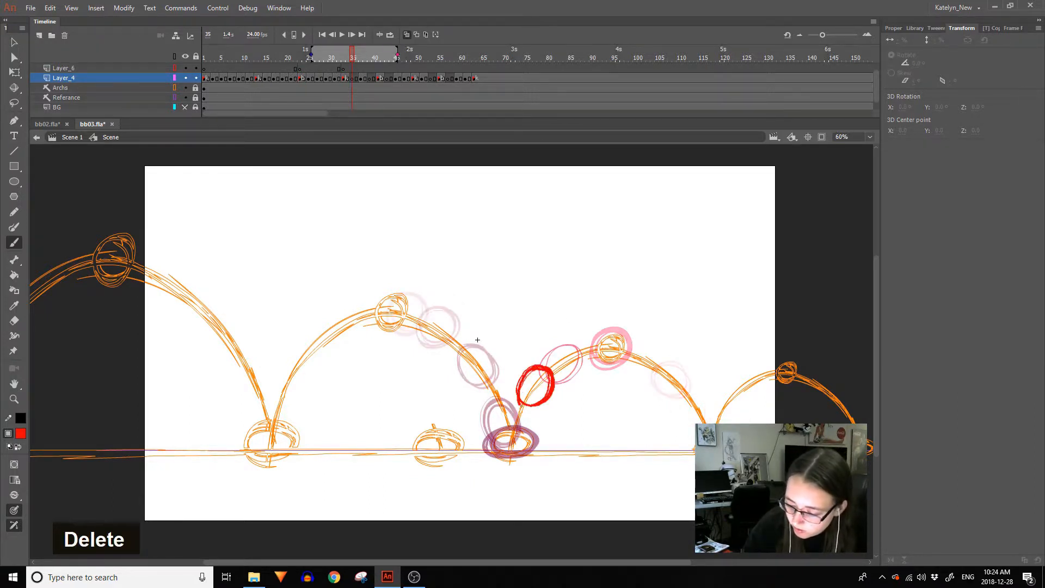
left_click(343, 79)
key("Delete")
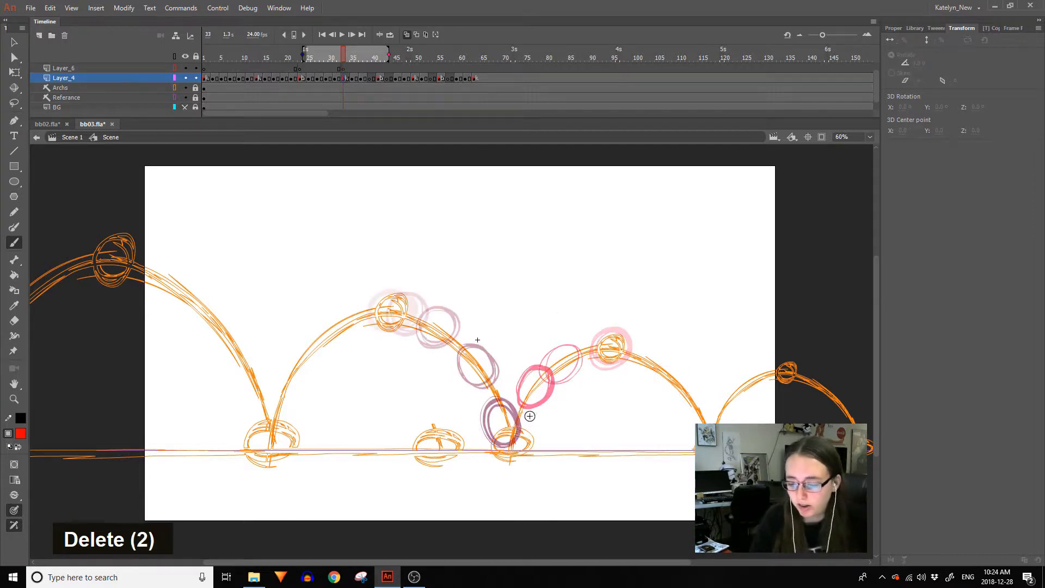
mouse_move(535, 442)
left_mouse_down()
mouse_move(519, 422)
mouse_move(502, 421)
left_mouse_up()
Redraw the frame 37 ball on the rising third arc and draw another just before the peak on frame 39.
double_click(362, 77)
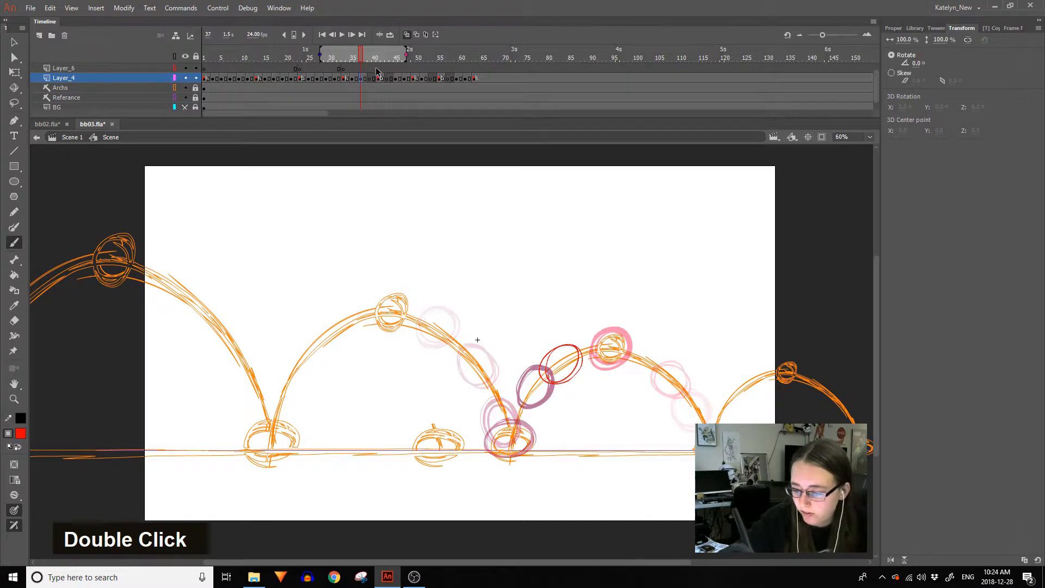
key("Delete")
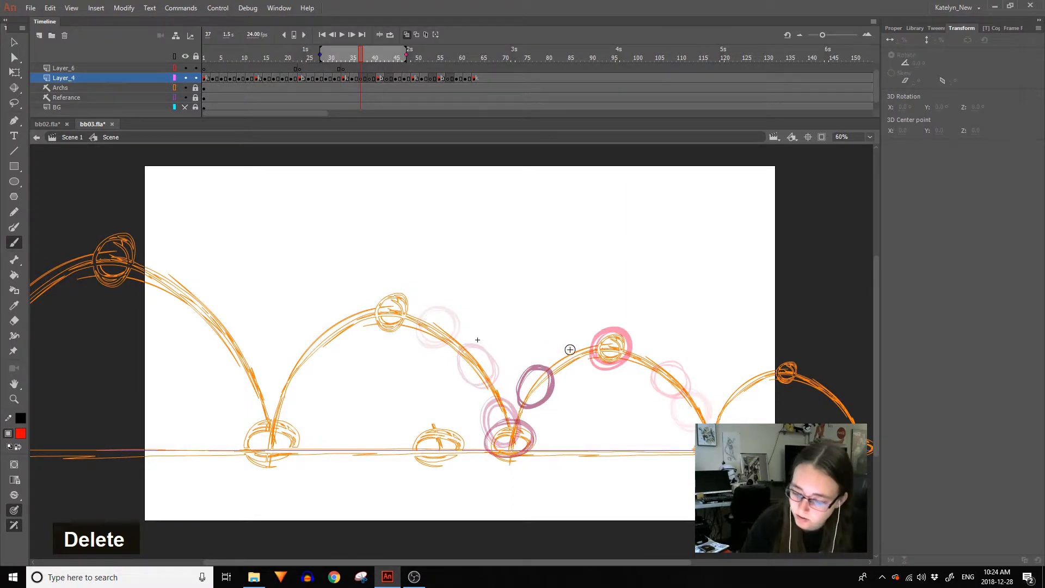
mouse_move(574, 371)
left_mouse_down()
mouse_move(564, 346)
mouse_move(611, 349)
mouse_move(581, 356)
mouse_move(596, 367)
mouse_move(607, 321)
left_mouse_up()
left_click(370, 79)
Redraw the frame 37 ball closer to the third arc's peak and nudge the frame 35 ball slightly down the arc.
left_click(361, 78)
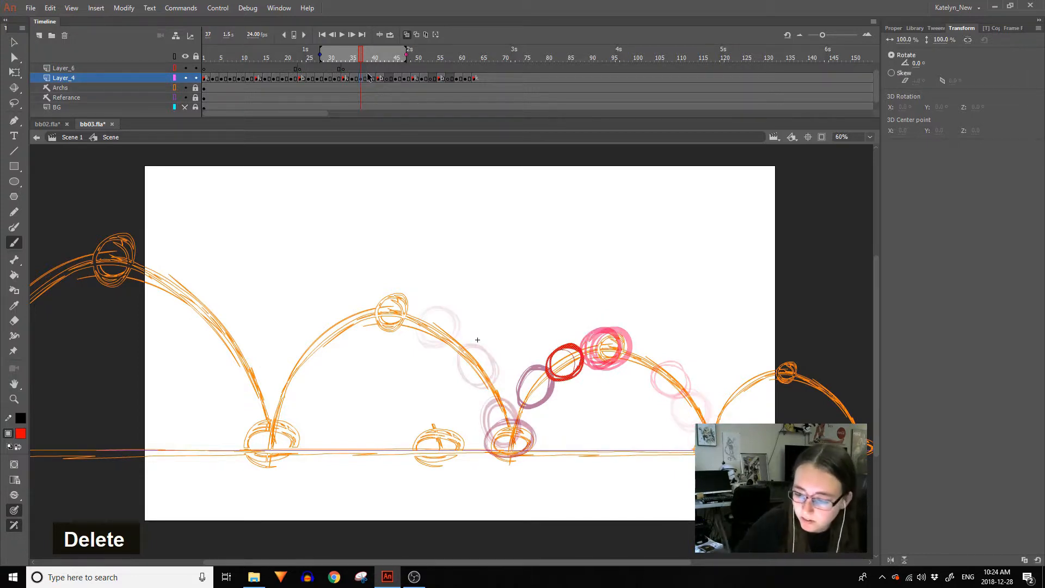
key("Delete")
mouse_move(585, 345)
left_mouse_down()
mouse_move(556, 372)
mouse_move(590, 376)
left_mouse_up()
left_click(352, 78)
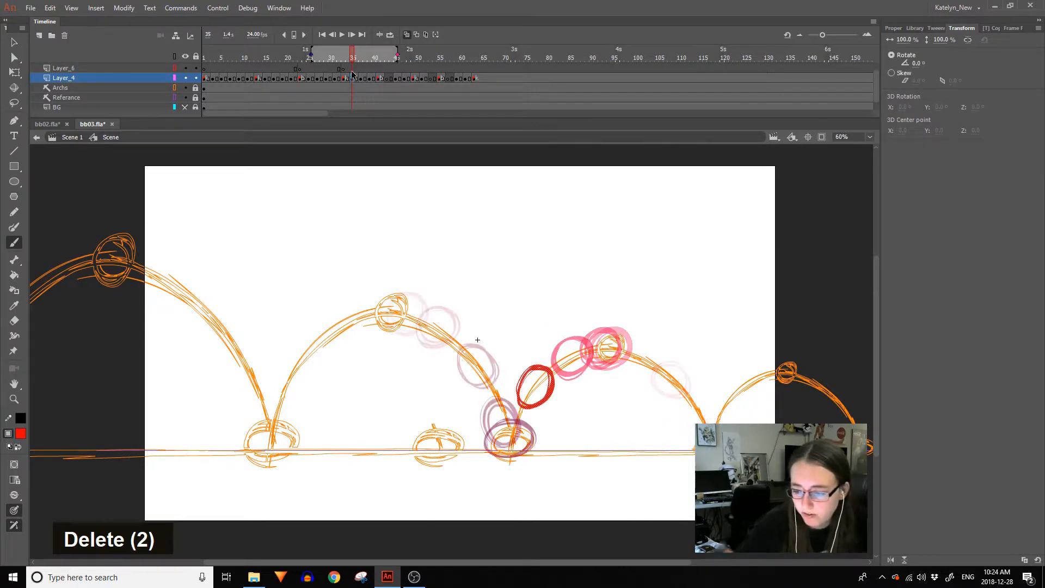
left_click(550, 386, "ctrl")
left_click(573, 390, "ctrl")
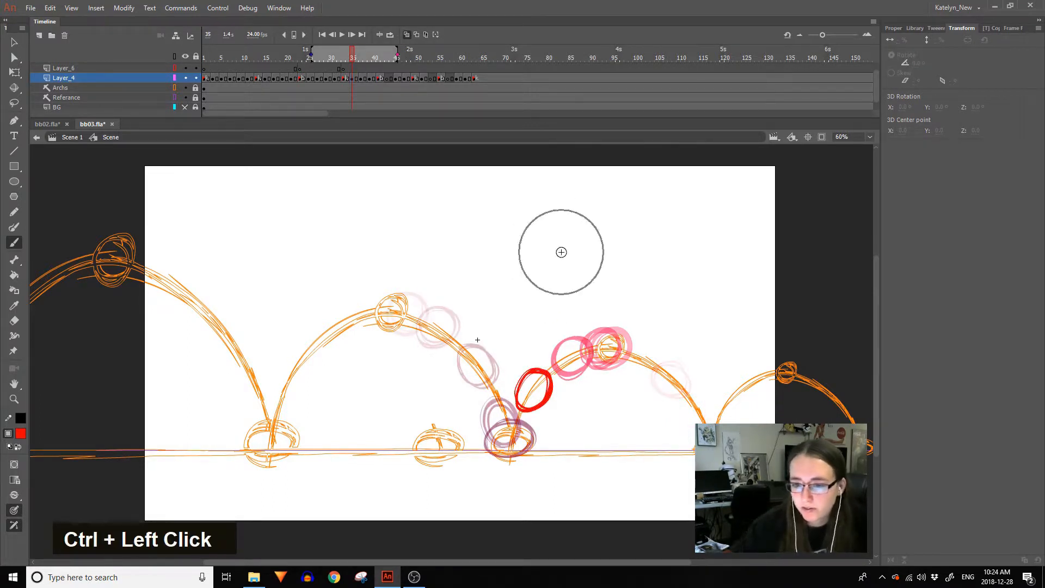
Play back the bounce animation from around frame 15 to check the motion.
mouse_move(361, 57)
left_mouse_down()
mouse_move(370, 60)
mouse_move(347, 67)
left_mouse_up()
left_click(263, 80)
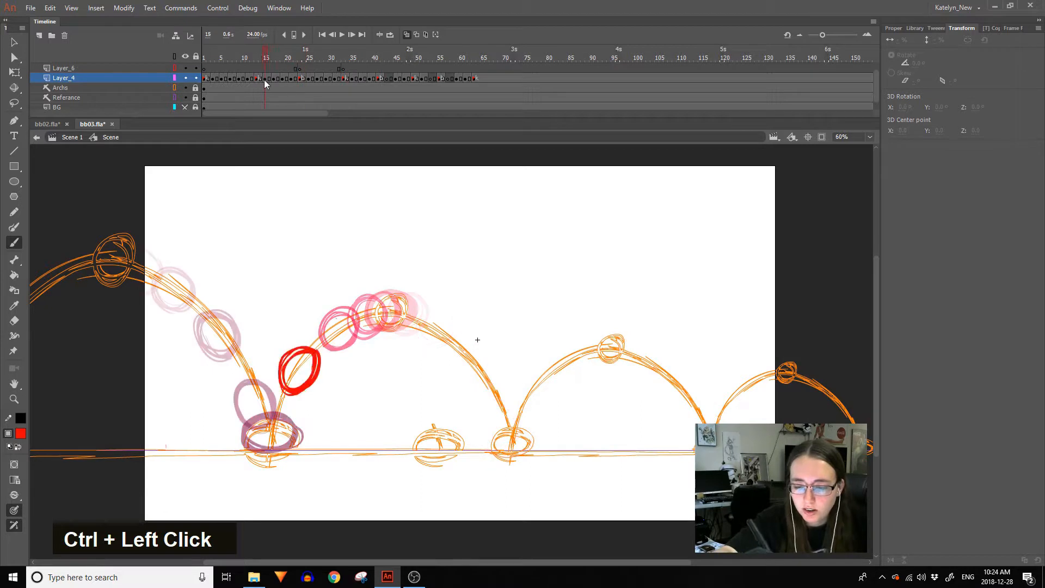
key("Return")
key("Return")
key("Return")
left_click(283, 67)
key("Return")
key("Return")
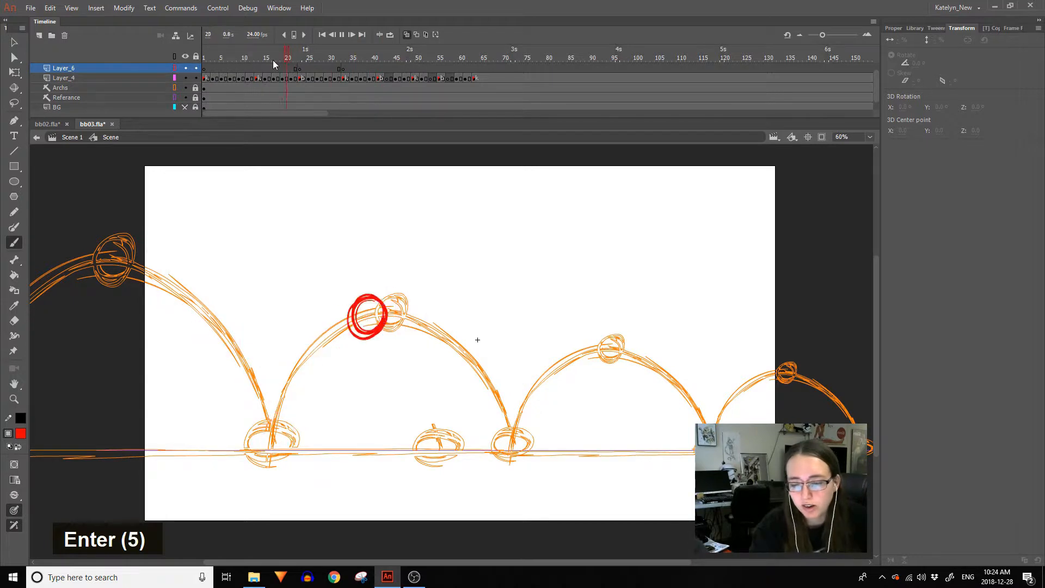
Delete Layer_6 from the timeline.
left_click(297, 68)
left_click_drag(297, 68, 189, 116)
key("Return")
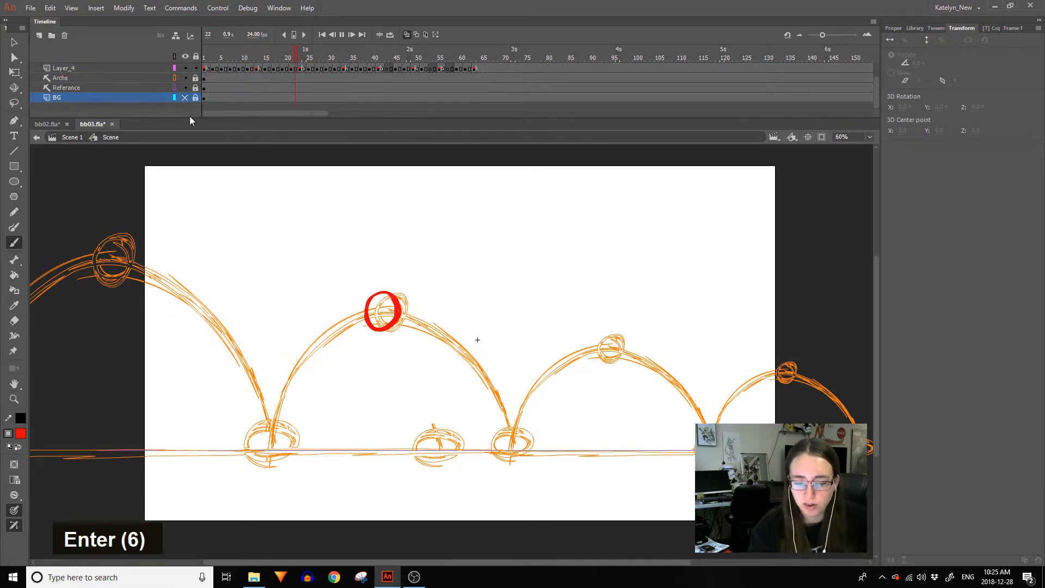
Draw the ball on frame 43 just past the third arc's peak and nudge it slightly back toward the peak.
left_click_drag(388, 59, 380, 59)
left_click(387, 67)
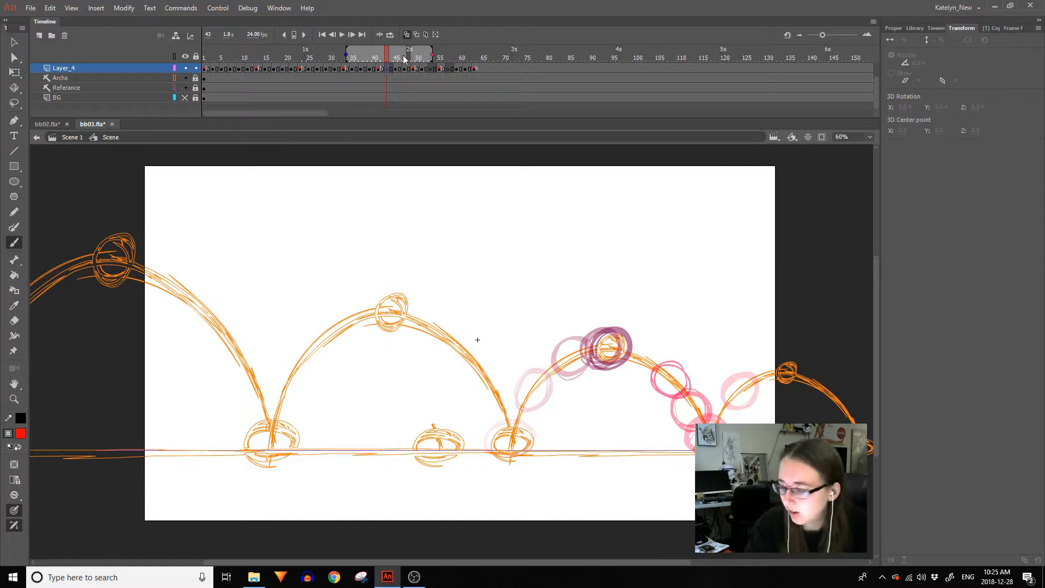
key("space")
left_click_drag(720, 357, 623, 348)
left_click(380, 68)
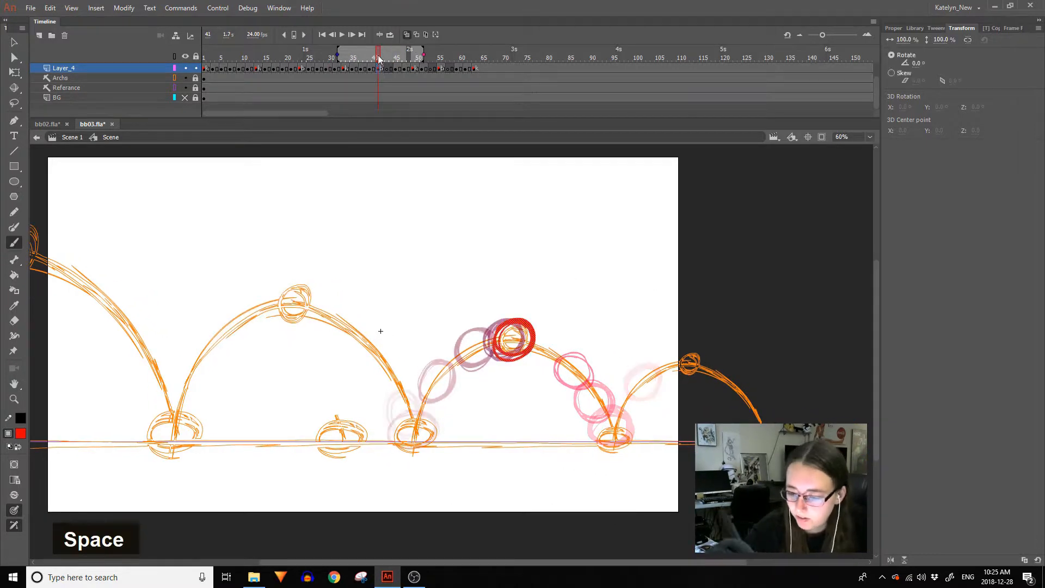
left_click(386, 68)
mouse_move(541, 328)
left_mouse_down()
mouse_move(528, 357)
mouse_move(558, 338)
mouse_move(531, 359)
left_mouse_up()
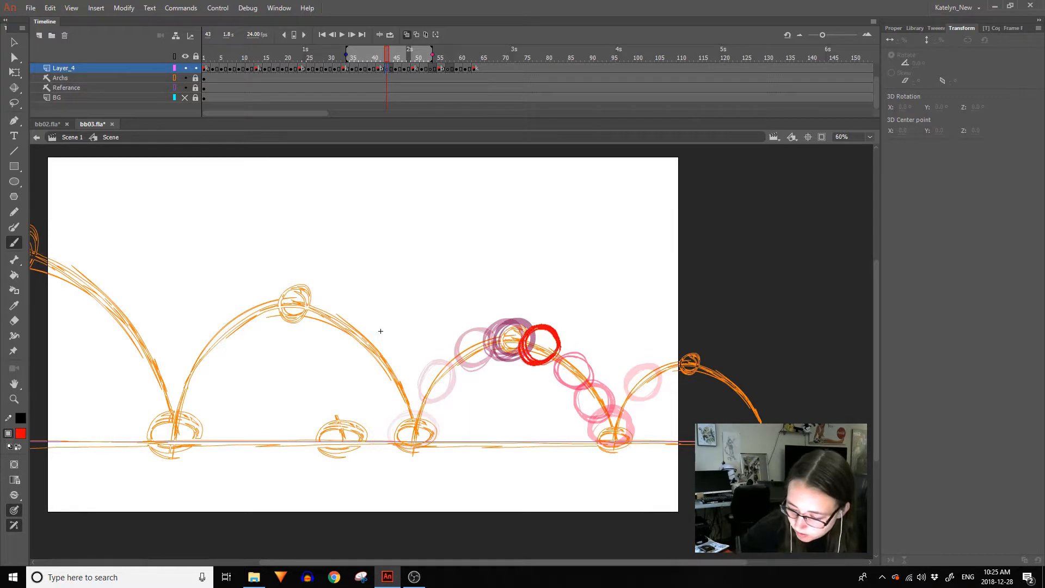
left_click(557, 339, "ctrl")
left_click_drag(552, 331, 548, 330)
left_click(571, 280, "ctrl")
Redraw the falling balls on frames 45 and 47 along the descending side of the third arc.
left_click(397, 68, "ctrl")
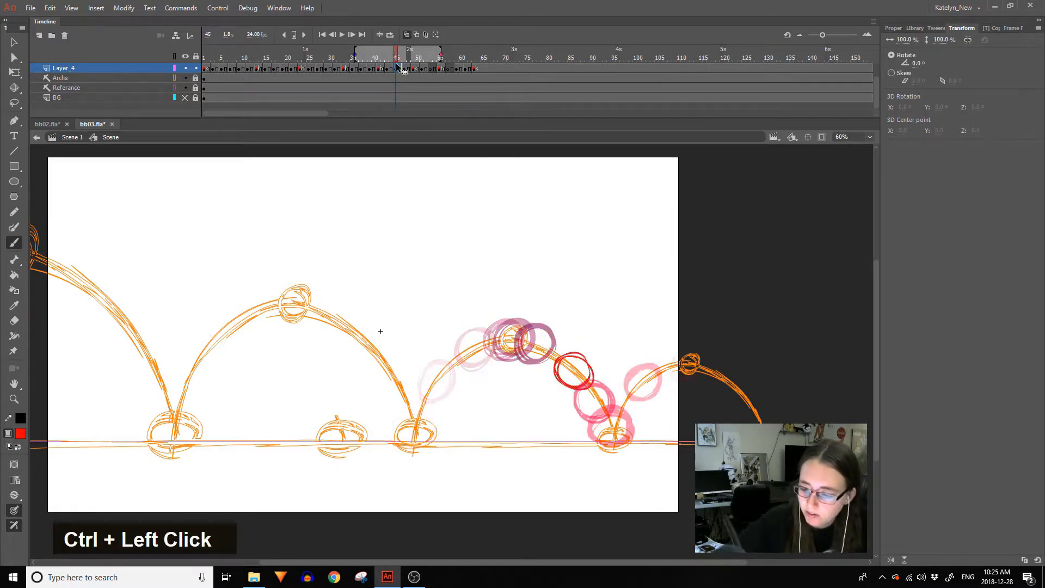
key("Delete")
mouse_move(586, 370)
left_mouse_down()
mouse_move(554, 377)
mouse_move(559, 350)
mouse_move(587, 372)
mouse_move(569, 343)
left_mouse_up()
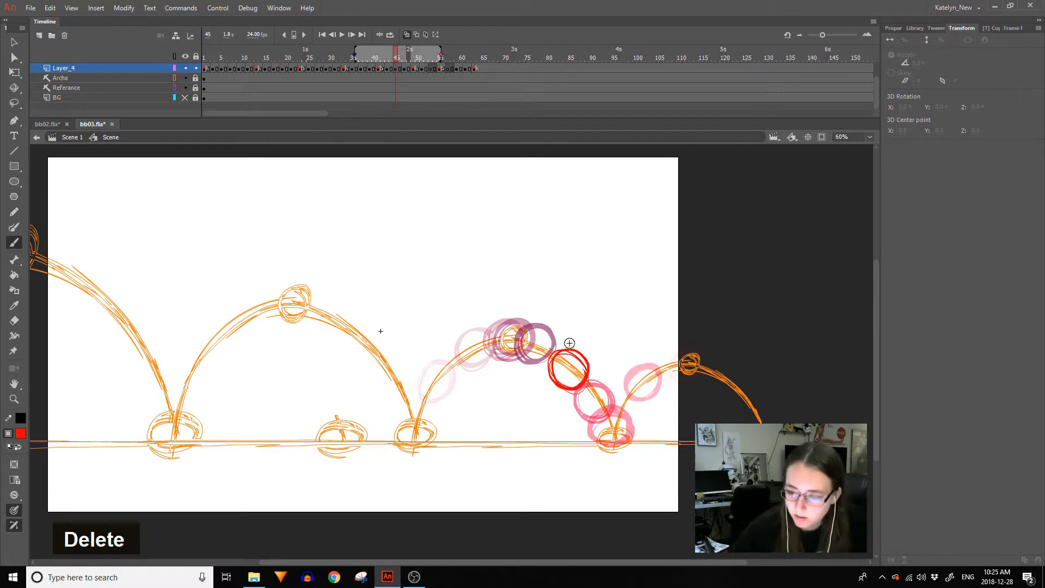
left_click(406, 68, "ctrl")
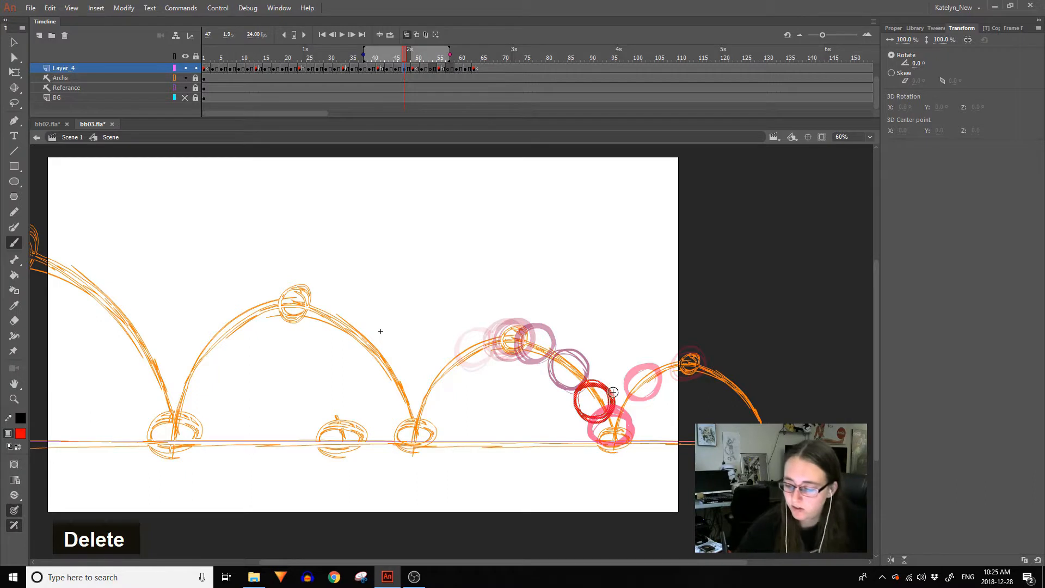
key("Delete")
mouse_move(582, 414)
left_mouse_down()
mouse_move(609, 396)
mouse_move(603, 420)
mouse_move(603, 387)
mouse_move(575, 402)
mouse_move(614, 419)
left_mouse_up()
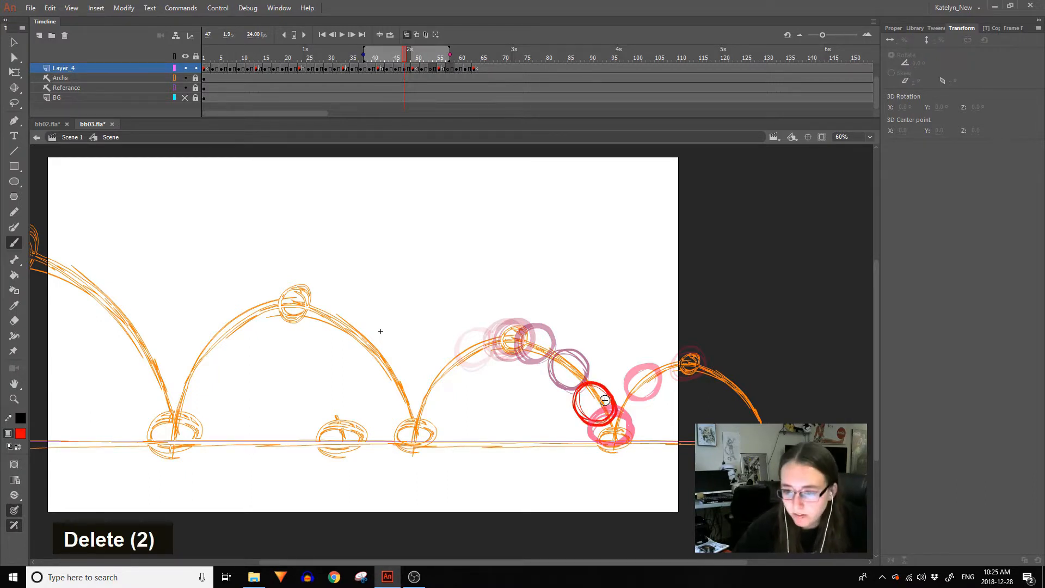
Replace the ball on frame 51 with a stretched one lower on the rising side of the fourth arc.
left_click(419, 68)
left_click(424, 69)
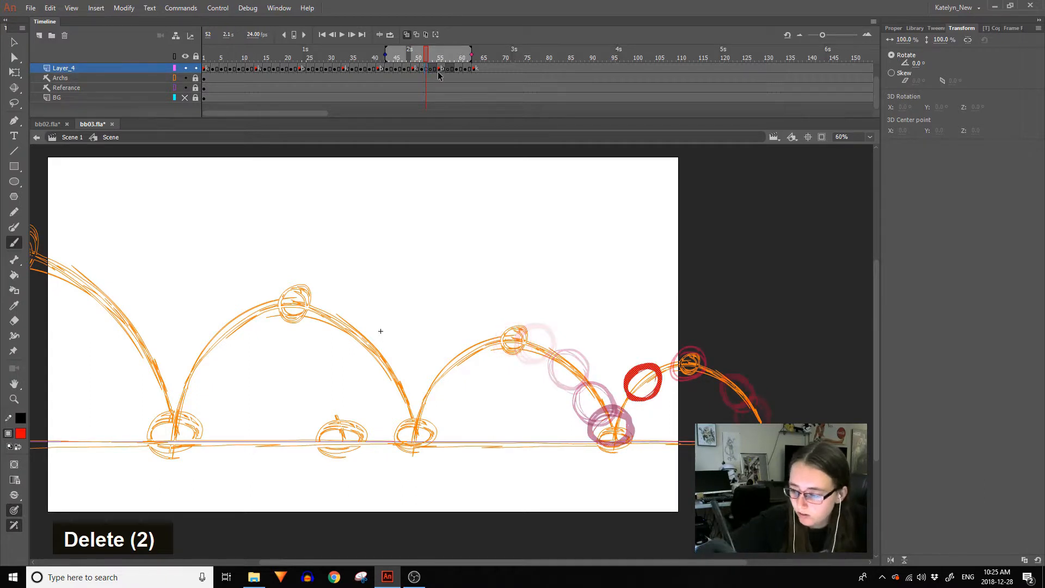
left_click(431, 69)
double_click(440, 68)
left_click(426, 68)
left_click(435, 69)
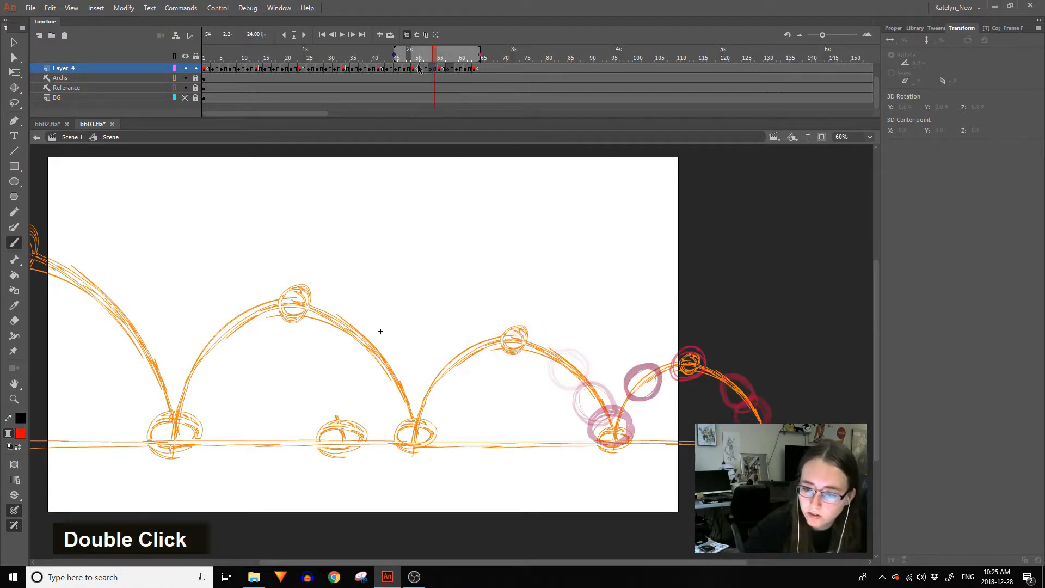
left_click(421, 68)
key("Delete")
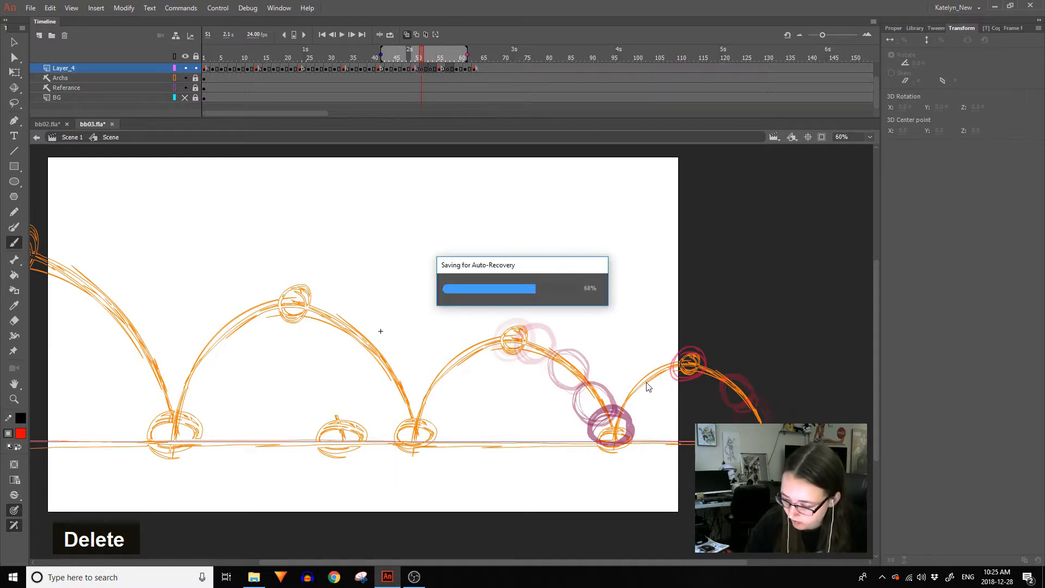
mouse_move(644, 379)
left_mouse_down()
mouse_move(626, 403)
mouse_move(650, 374)
left_mouse_up()
Draw in-between balls on frames 53 and 57, just before and just after the fourth arc's peak.
key("period")
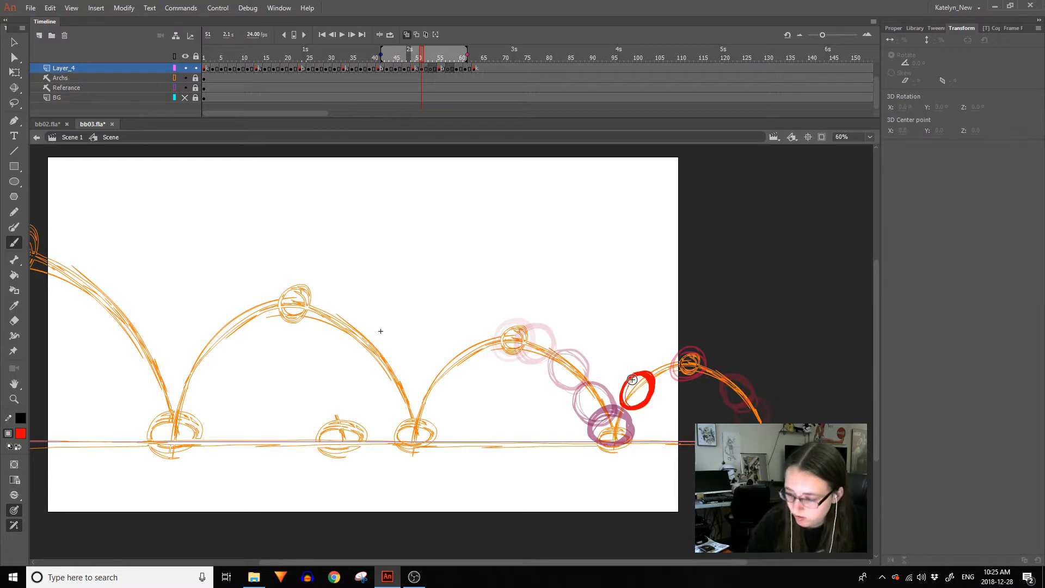
key("period")
mouse_move(662, 382)
left_mouse_down()
mouse_move(680, 366)
mouse_move(674, 381)
left_mouse_up()
left_click(440, 69)
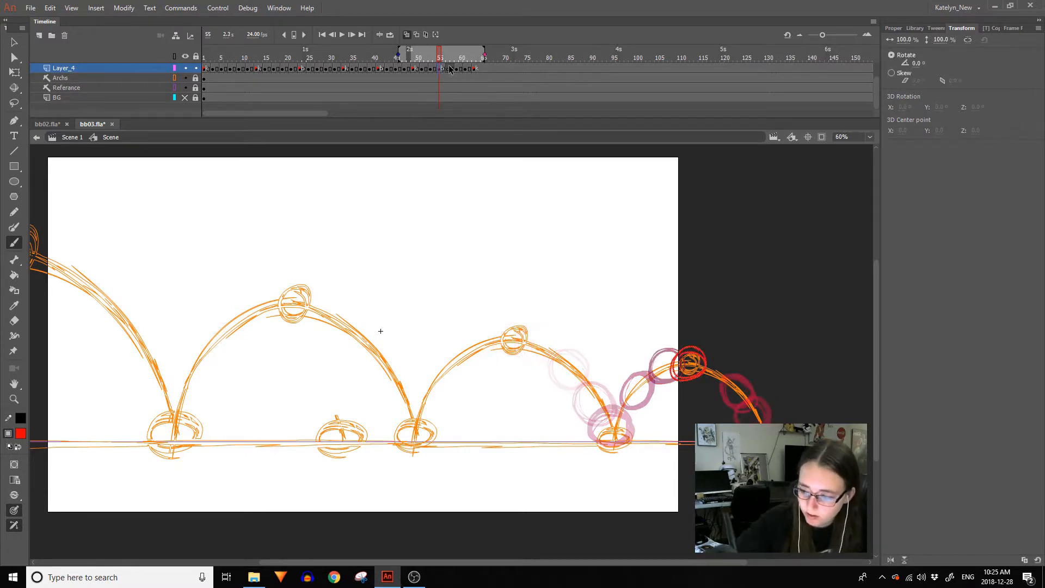
double_click(449, 70)
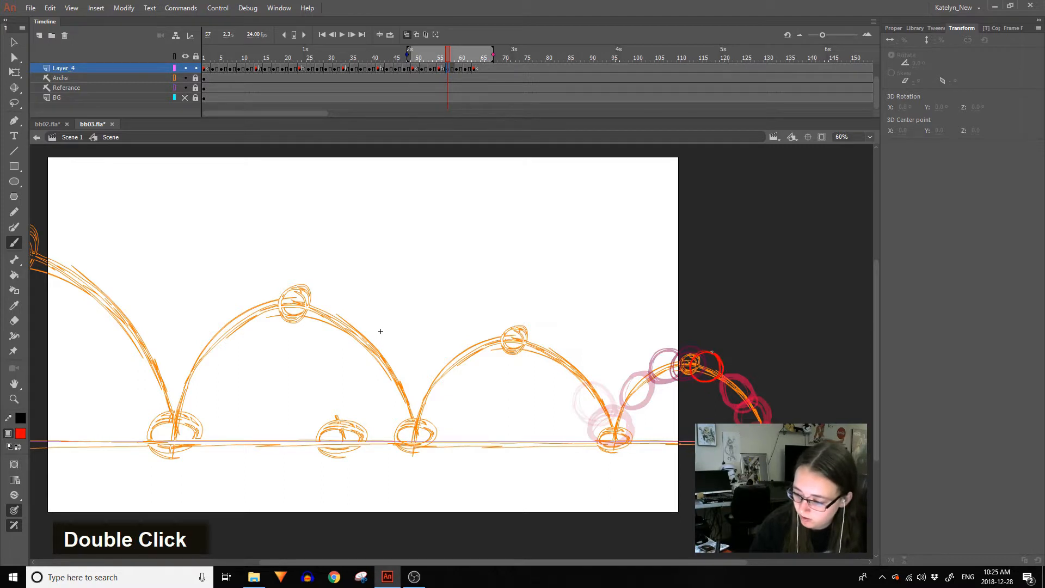
Nudge the frame 53 ball closer to the fourth arc's peak.
left_click(429, 69)
left_click(678, 382, "ctrl")
left_click(440, 69)
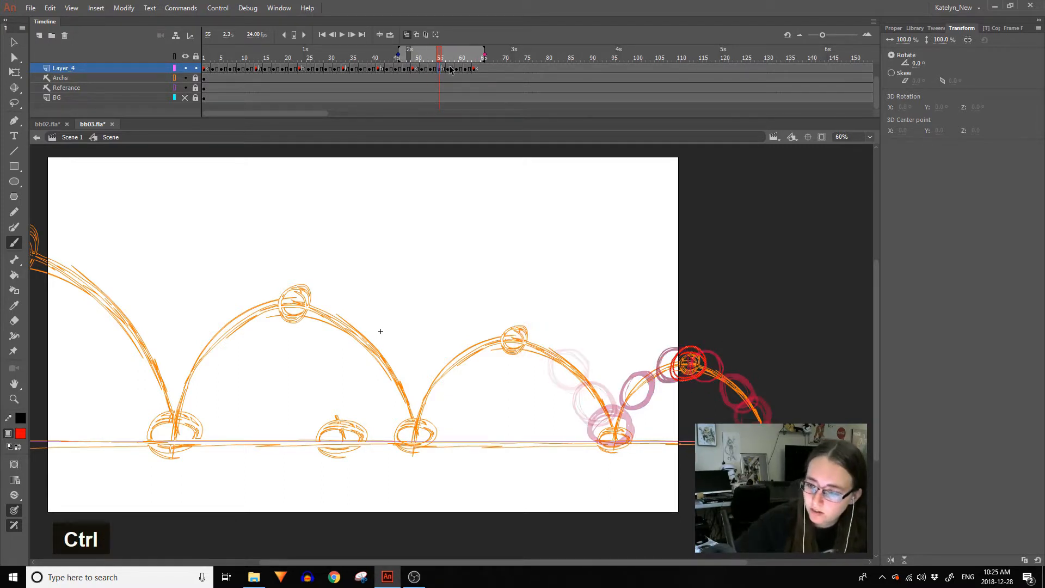
Step through the remaining frames from 57 to 64 and turn off onion skinning.
double_click(448, 69)
left_click(460, 69)
left_click(468, 70)
left_click(478, 70)
left_click(407, 34)
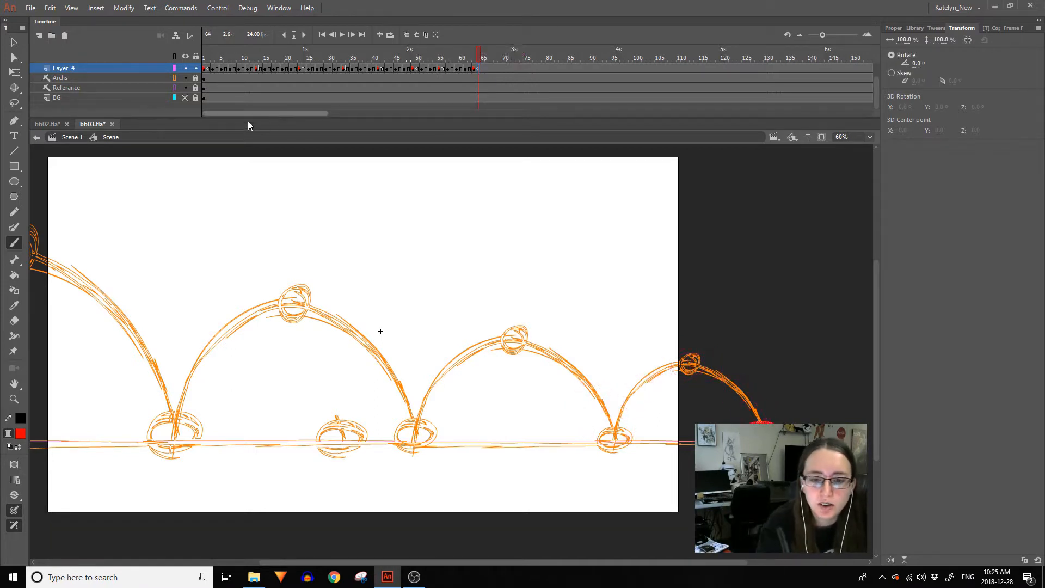
Zoom to fit the whole bounce path and hide the Archs layer.
left_click(15, 400)
left_click(400, 394)
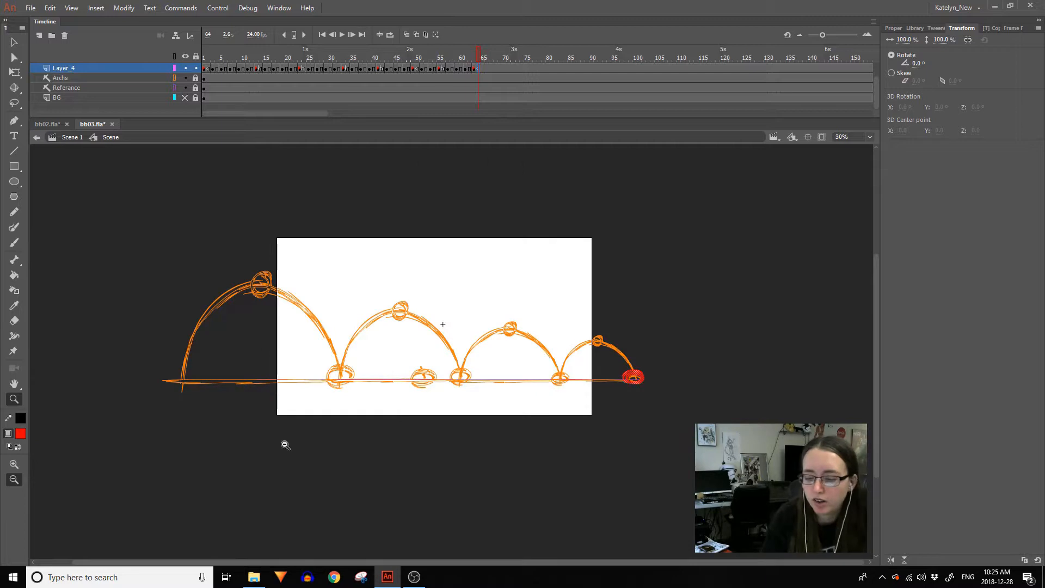
left_click_drag(211, 460, 654, 203)
left_click(185, 78)
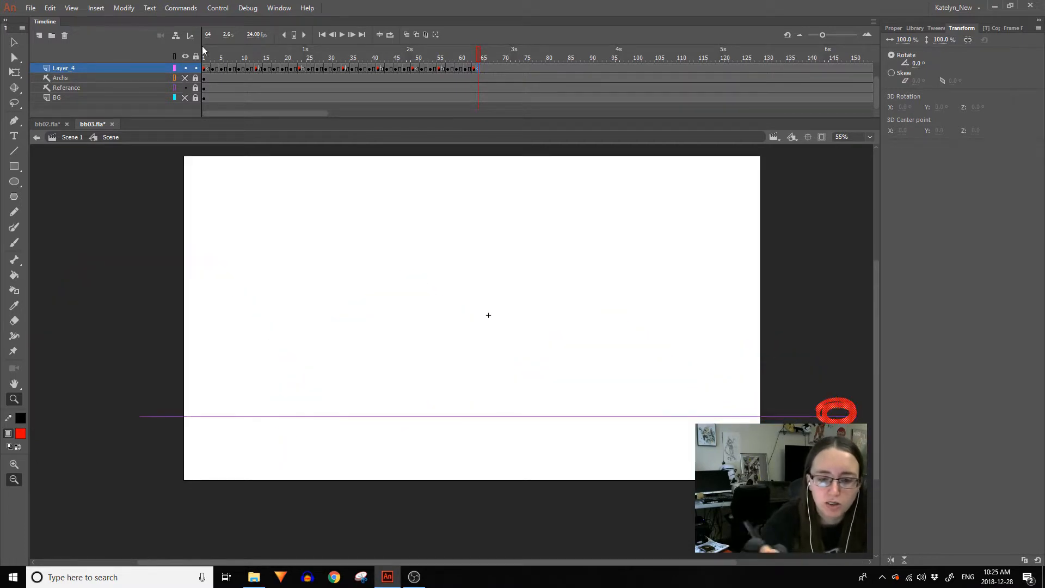
Play the full bouncing ball animation from frame 1 to review its timing and spacing.
left_click_drag(216, 58, 203, 58)
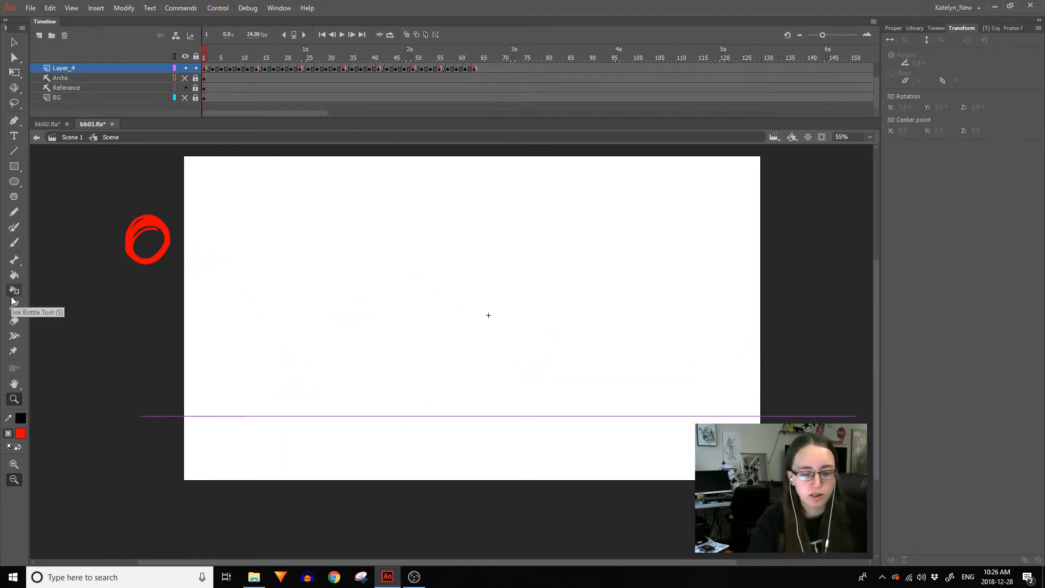
key("Return")
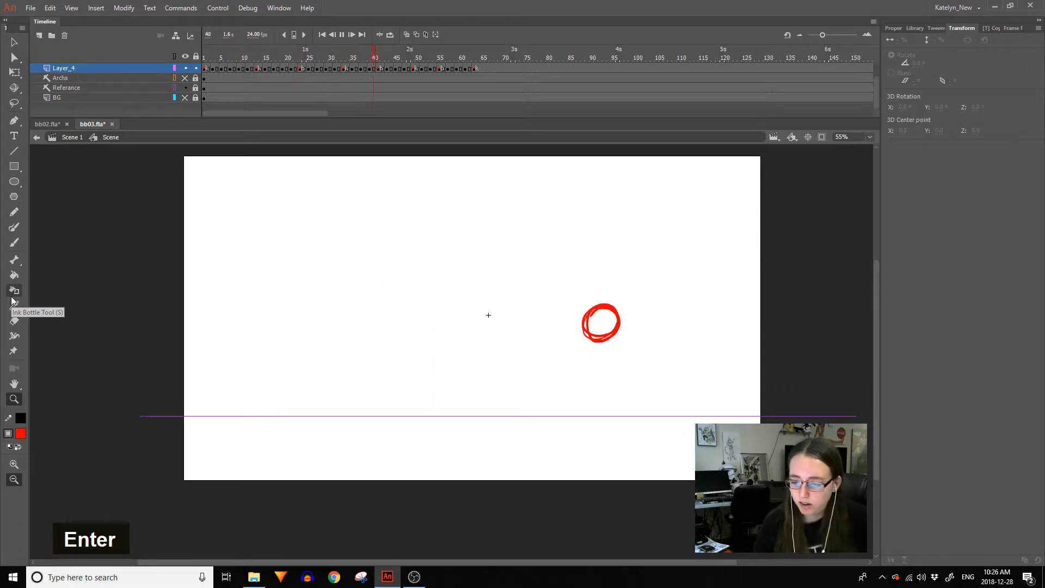
key("Return")
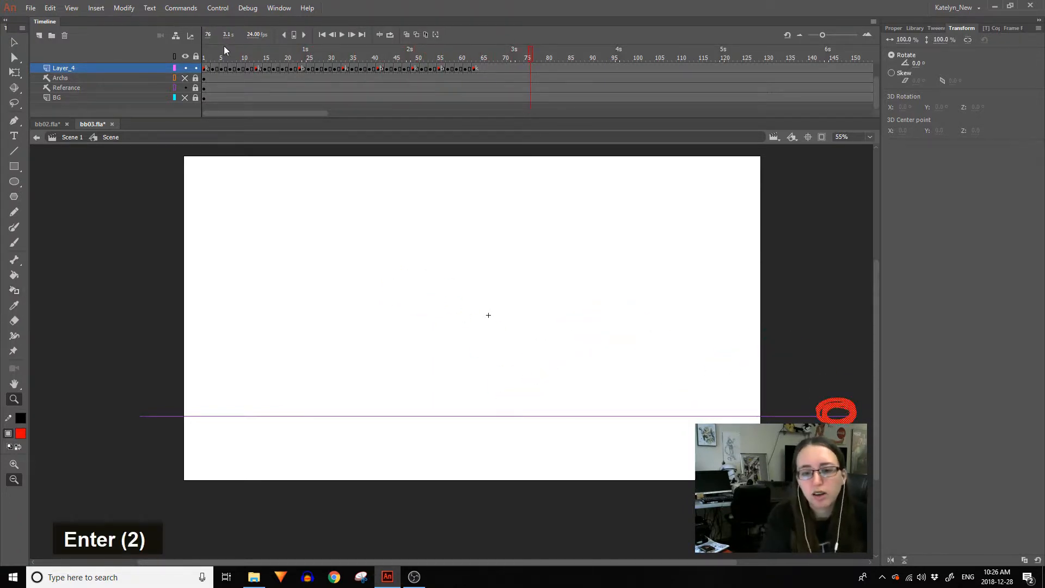
key("Return")
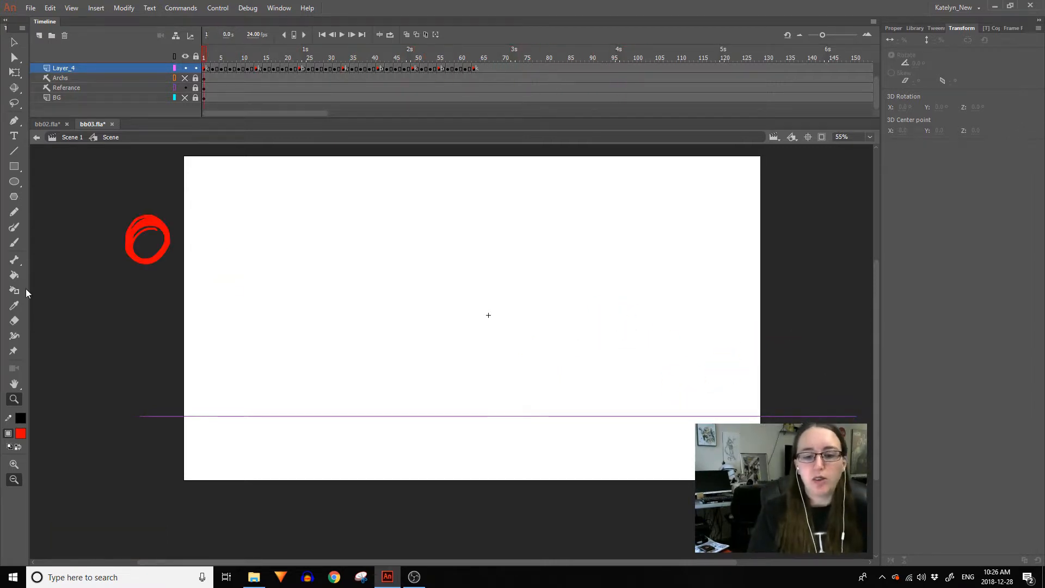
key("Return")
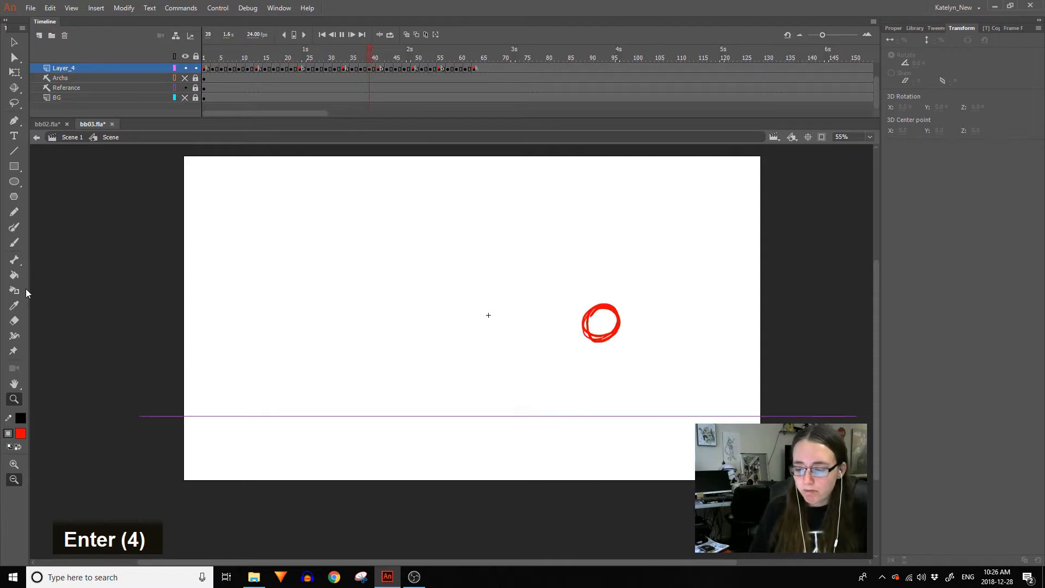
key("Return")
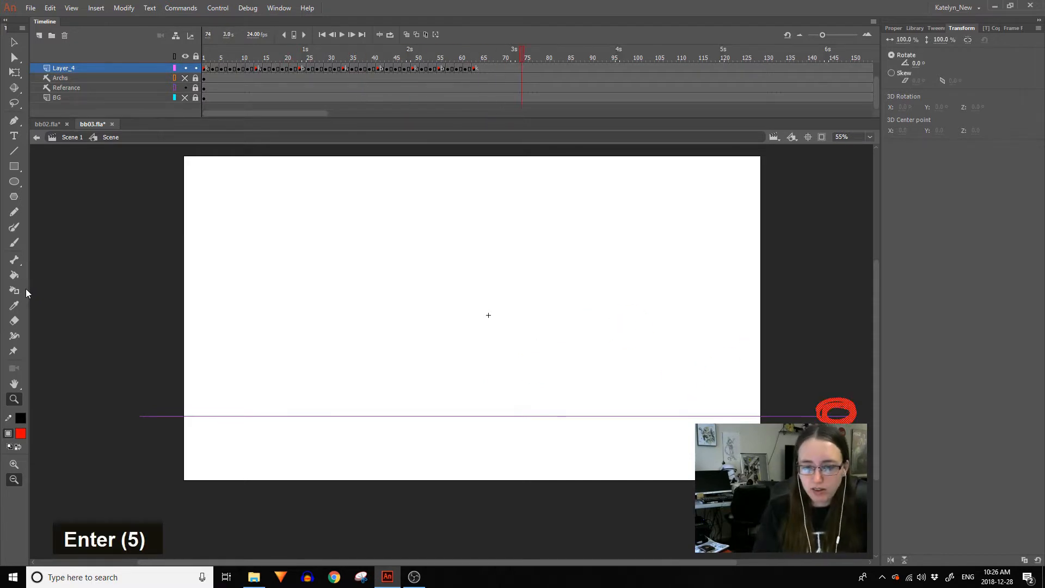
Clip the artwork outside the stage and replay the bouncing ball animation.
left_click(826, 138)
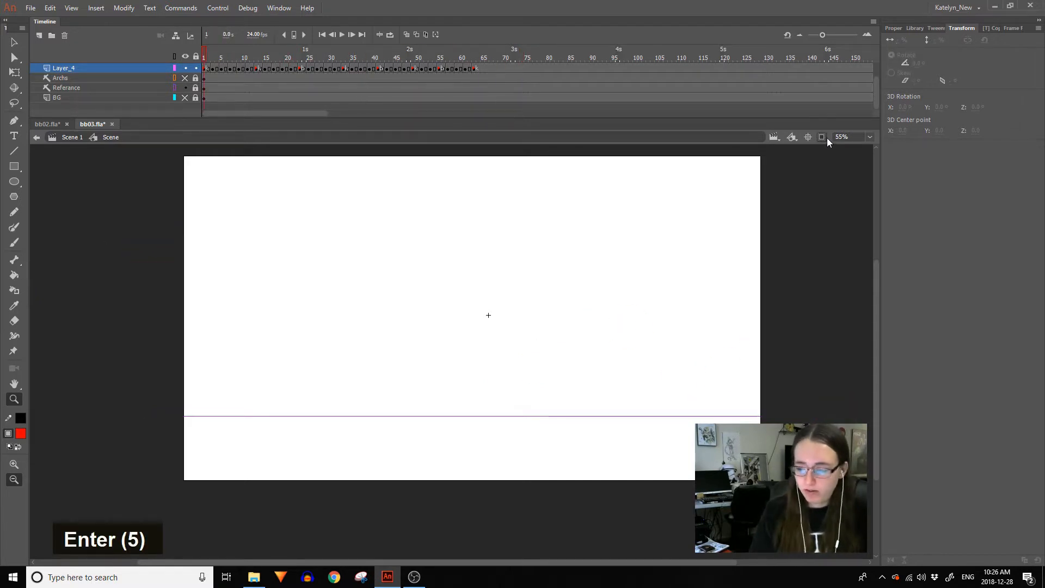
key("Return")
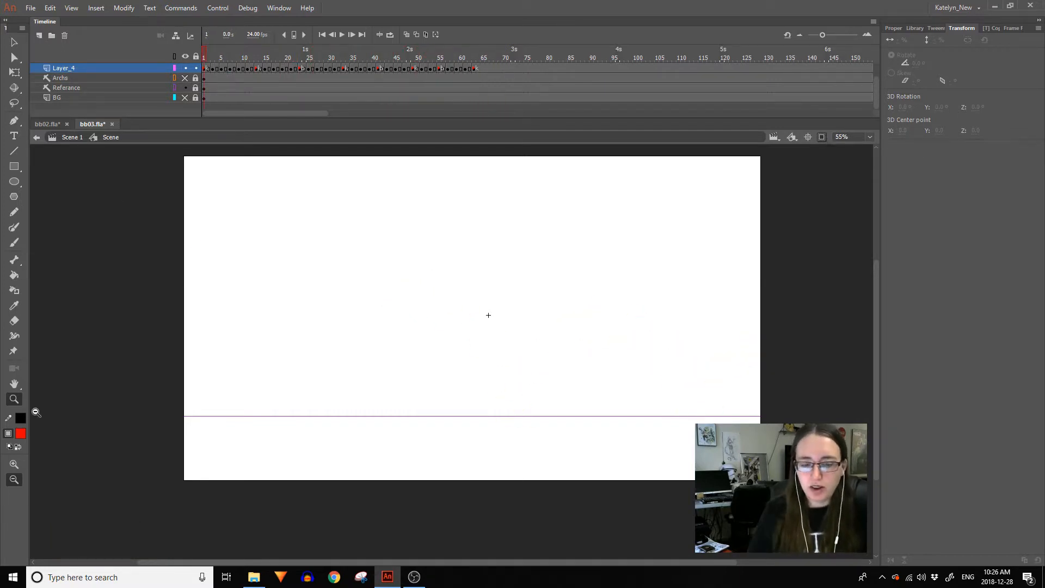
key("Return")
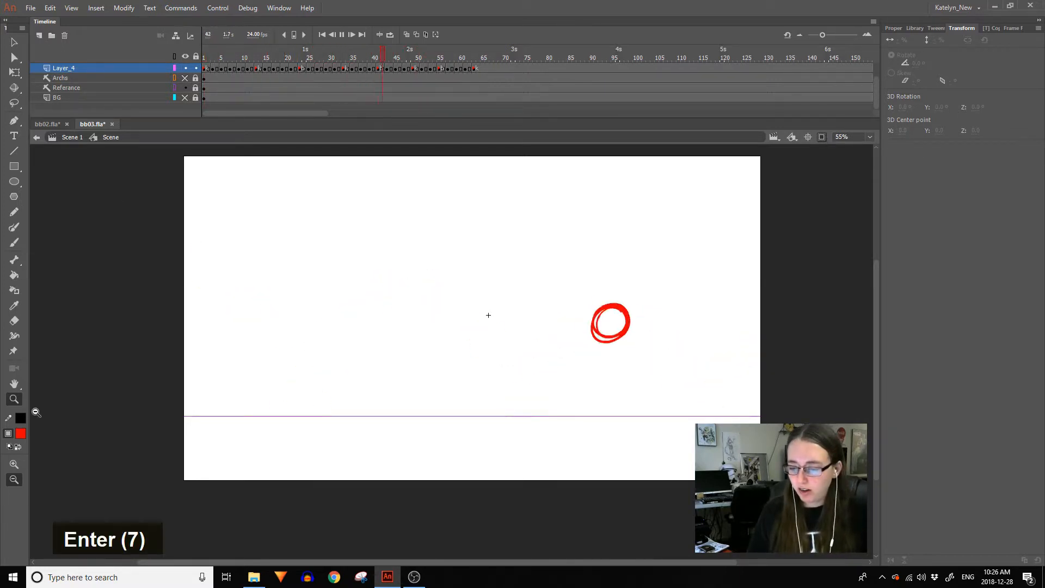
Turn on onion skinning and nudge the frame 21 ball slightly back from the second arc's peak.
left_click_drag(268, 60, 300, 61)
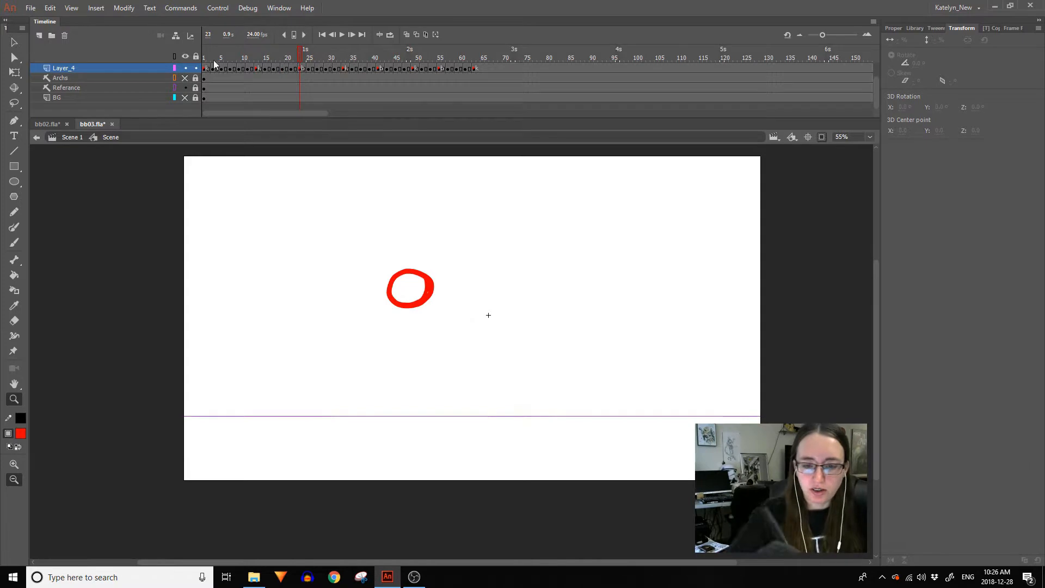
left_click(416, 34)
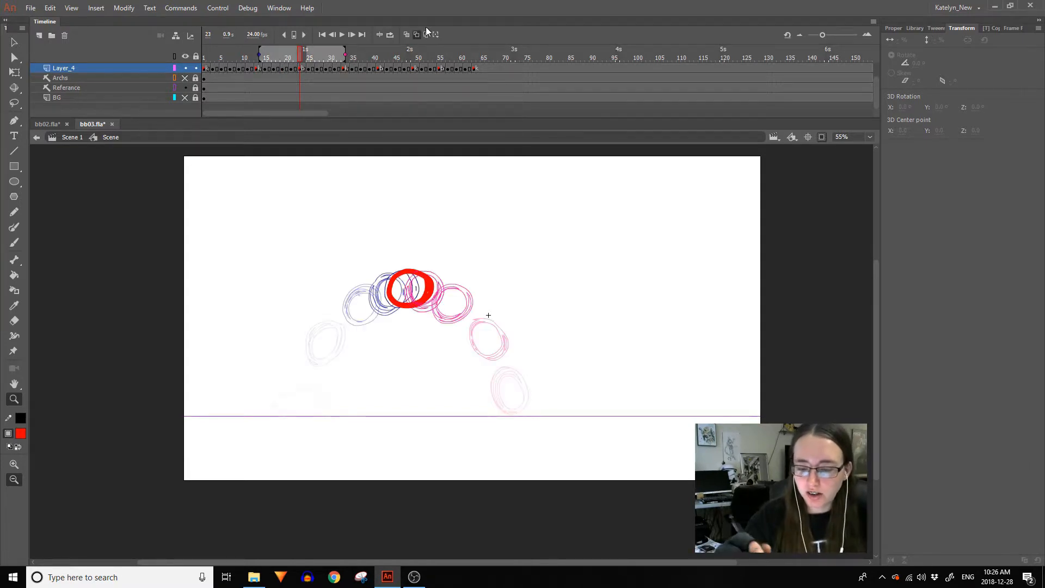
left_click(291, 65)
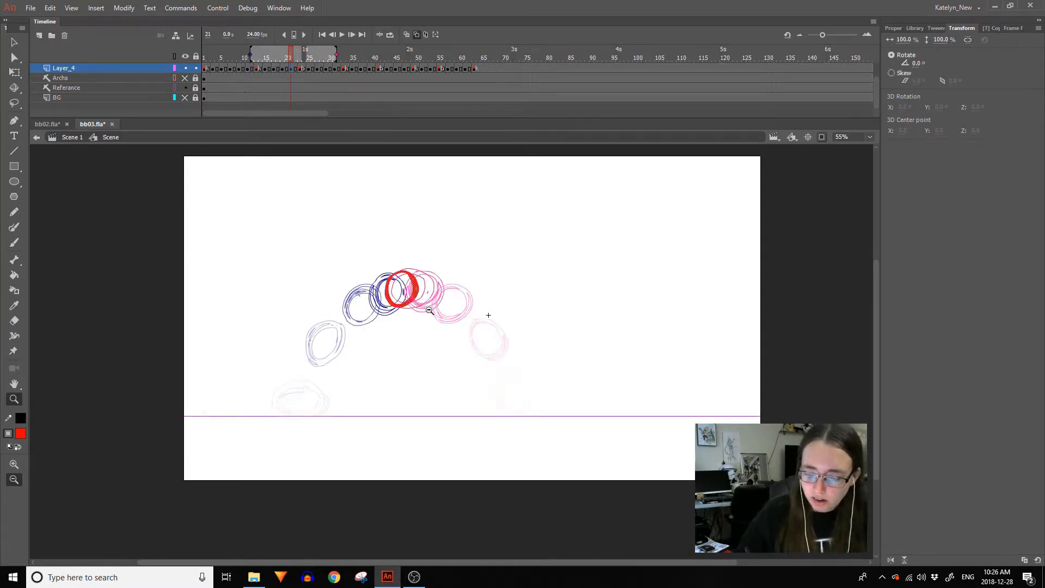
left_click(15, 73)
left_click_drag(412, 297, 409, 298)
Shift the frame 19 ball back down the rising side of the second arc and nudge the frame 17 ball slightly lower.
left_click(283, 68)
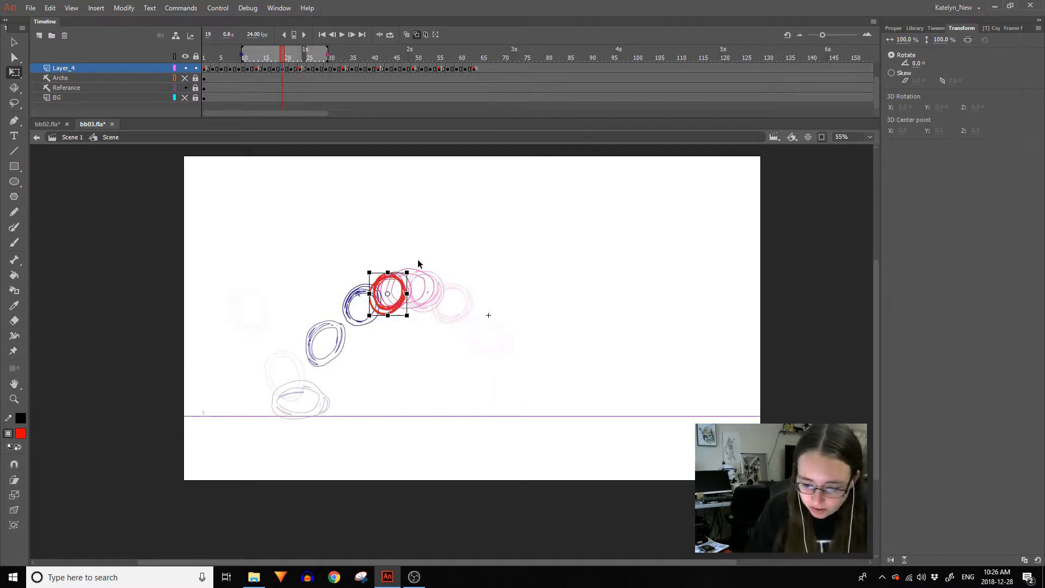
left_click_drag(397, 308, 386, 313)
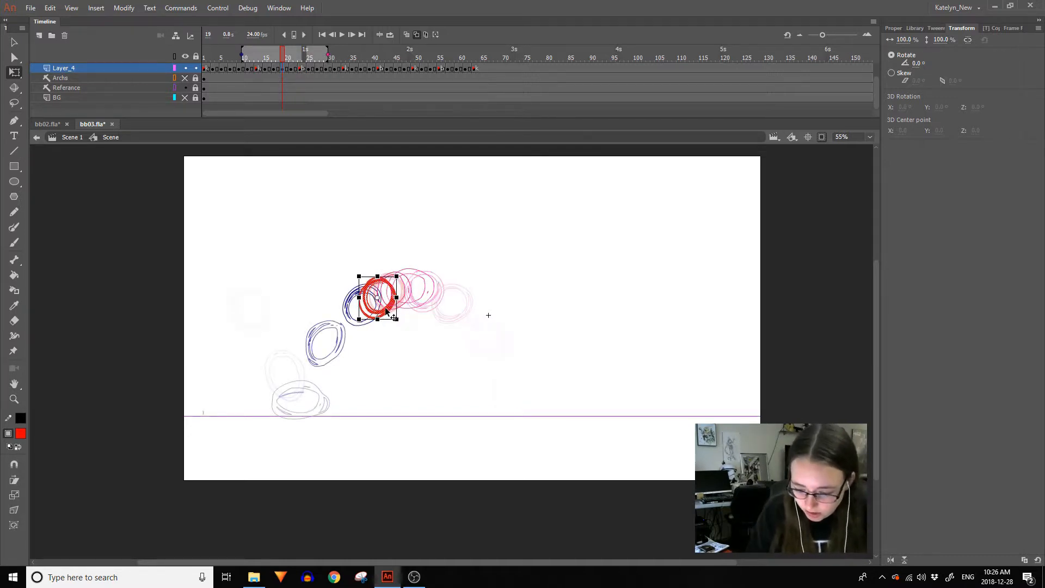
left_click(273, 56)
left_click_drag(375, 318, 372, 321)
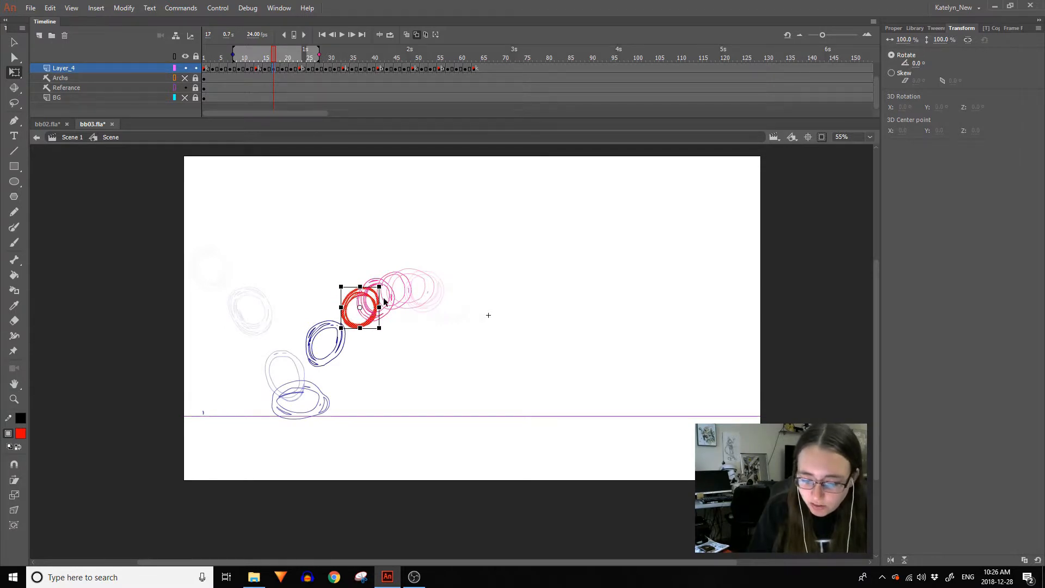
Check the ball spacing up to frame 25 and replay the animation with onion skinning off.
key("bracketright")
key("bracketright")
key("bracketright")
key("bracketright")
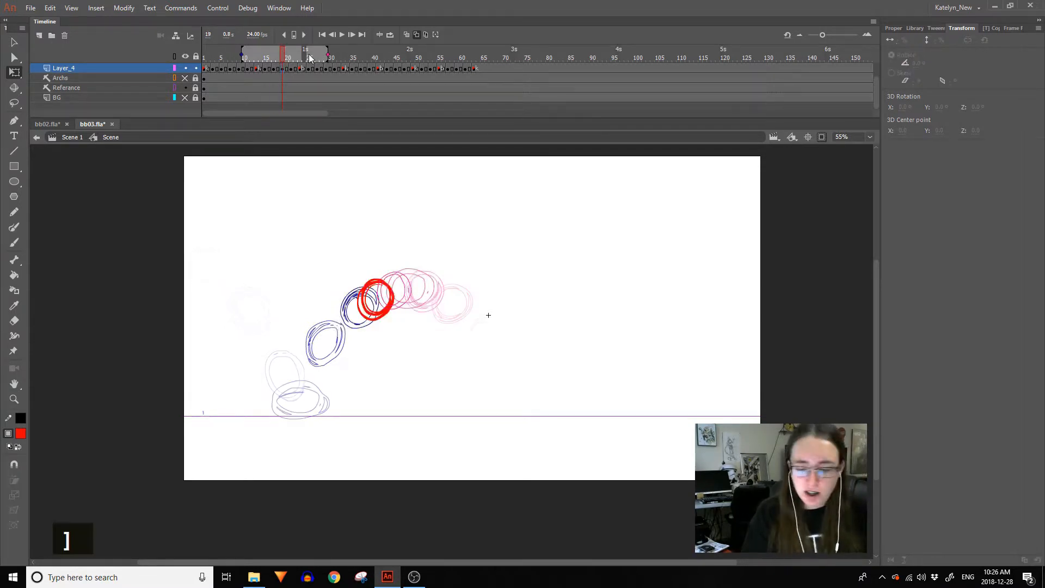
double_click(440, 281)
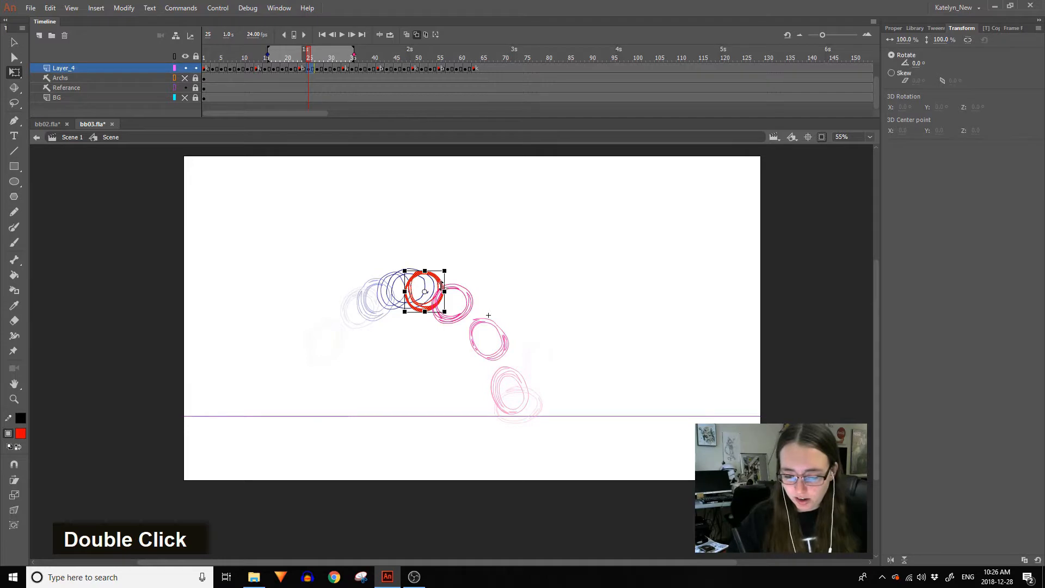
left_click(416, 35)
left_click(253, 57)
key("Return")
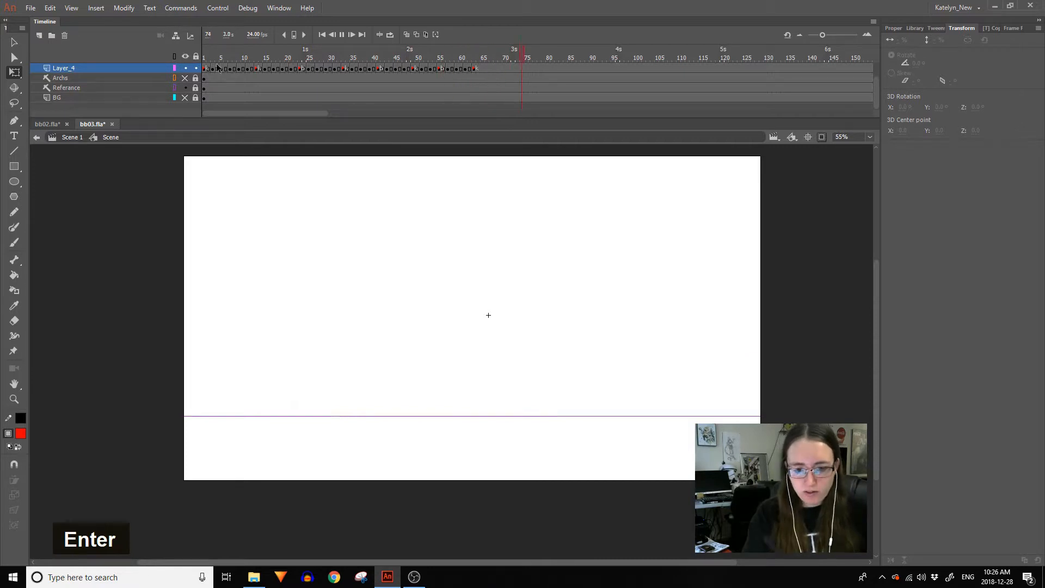
key("Return")
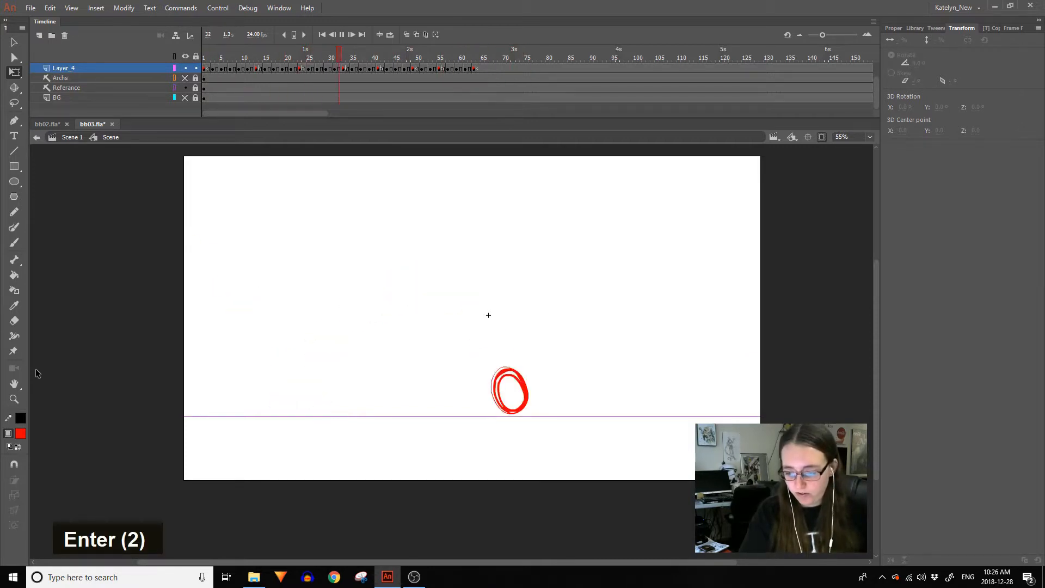
key("Return")
Rename Layer_4 to "Ruff" and turn it into a guide layer.
left_click(213, 68)
double_click(93, 68)
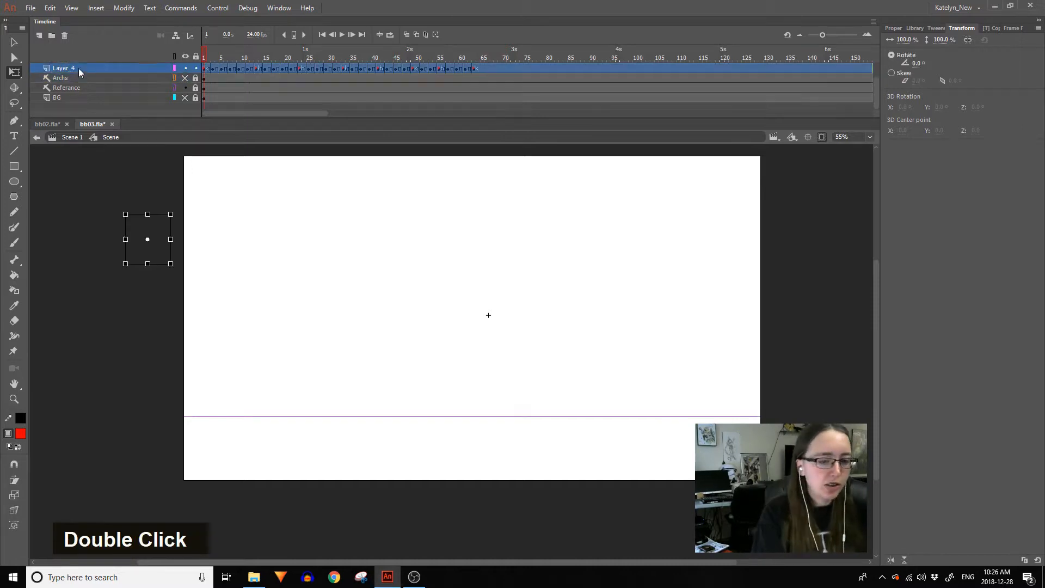
type("Ruff")
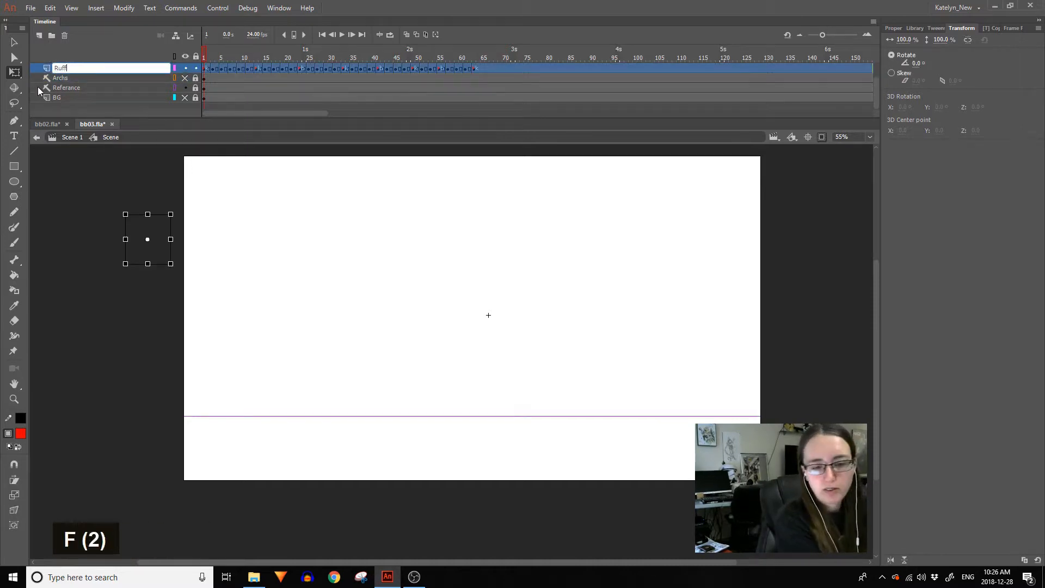
key("Return")
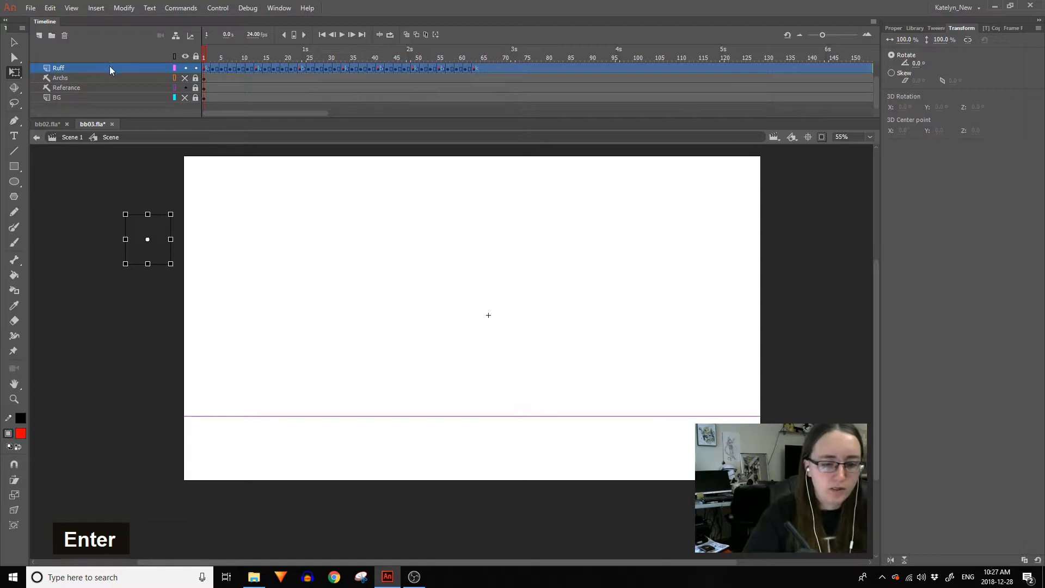
right_click(109, 68)
left_click(143, 217)
Delete the Archs layer and replace the extra blank layers with one new layer above Ruff.
left_click(143, 76)
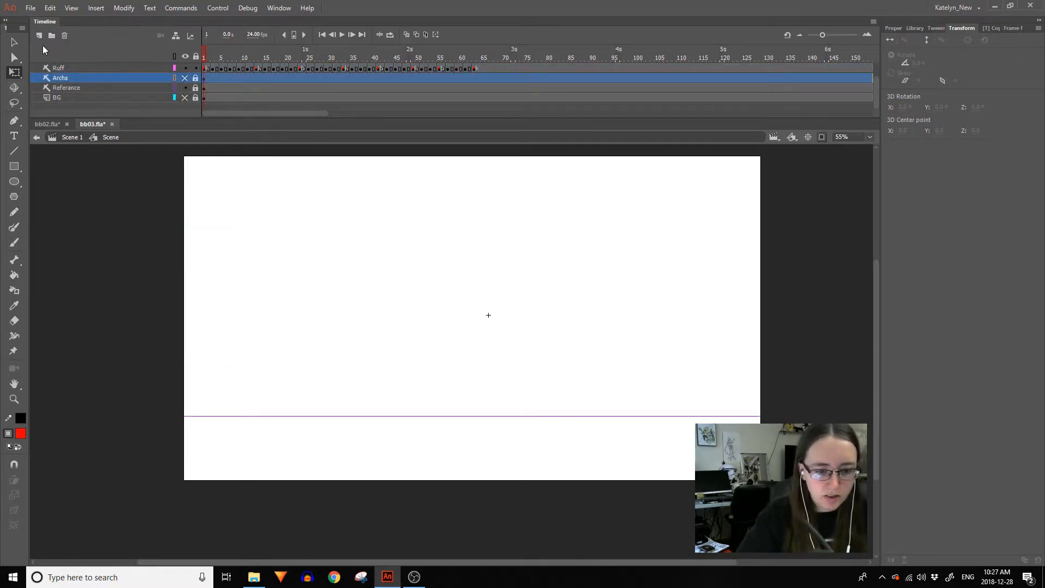
left_click(64, 36)
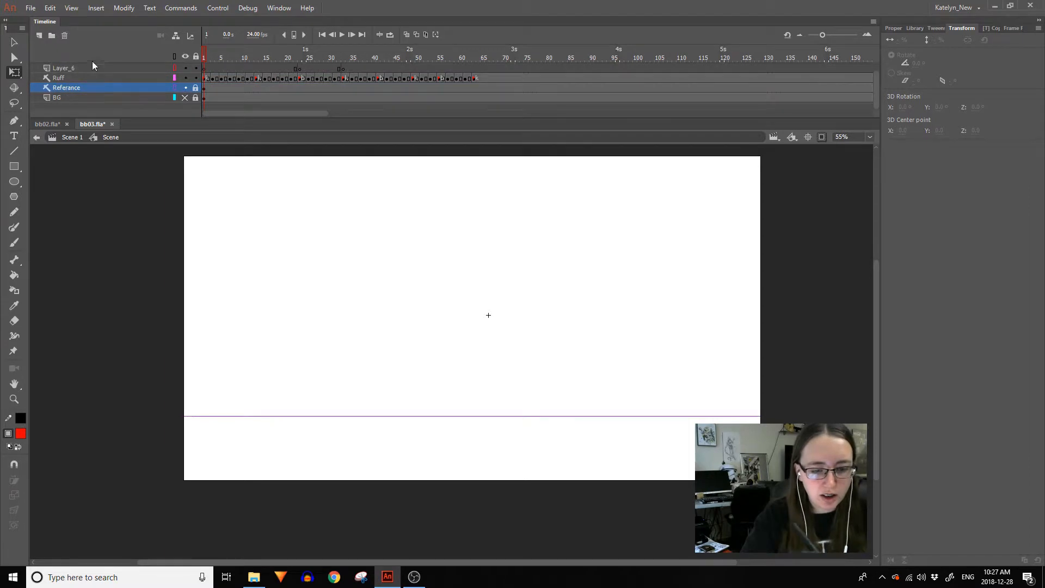
left_click(108, 69)
left_click(65, 36)
left_click(100, 68)
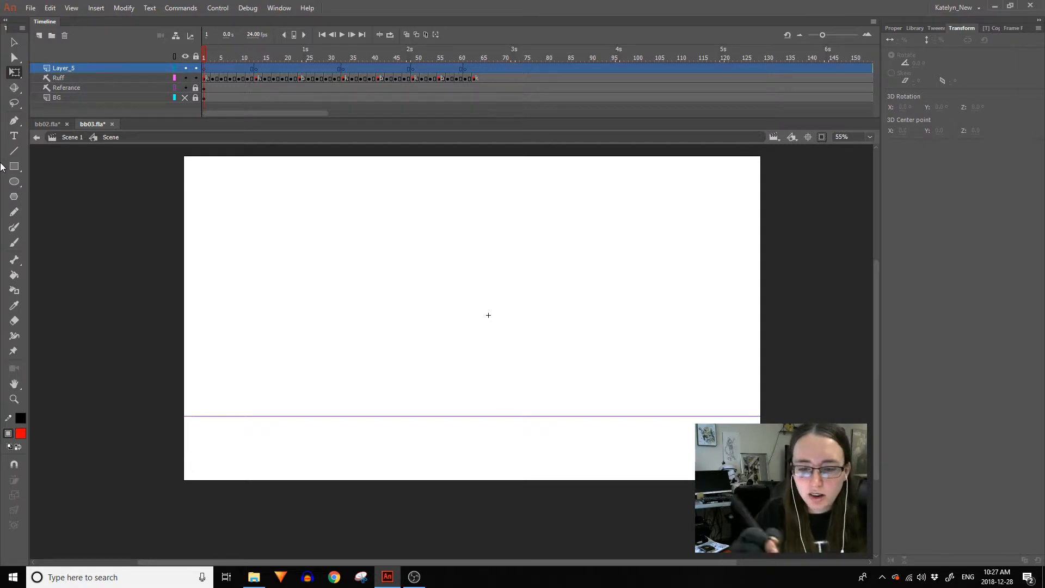
left_click(64, 36)
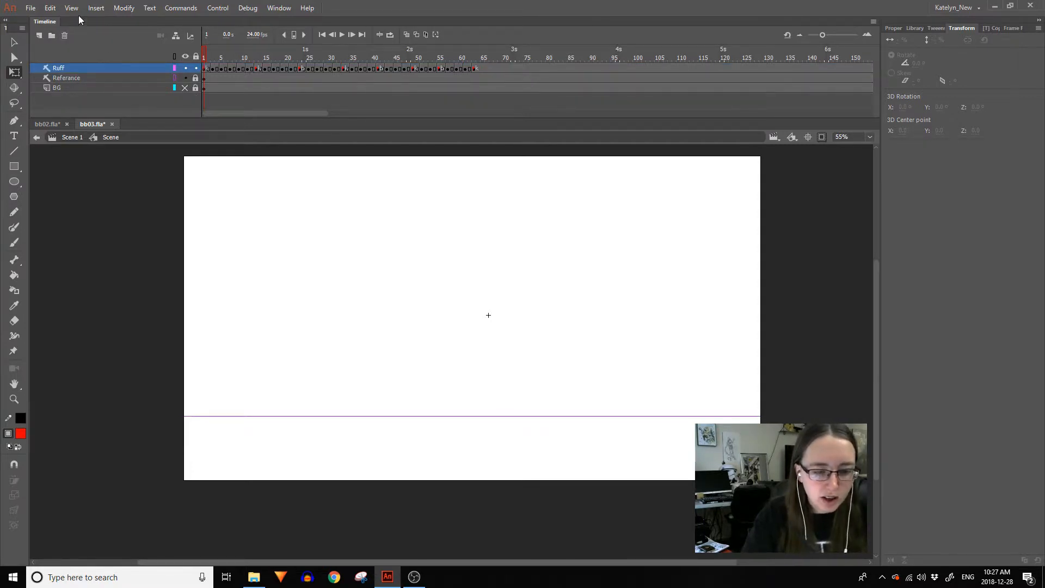
left_click(38, 36)
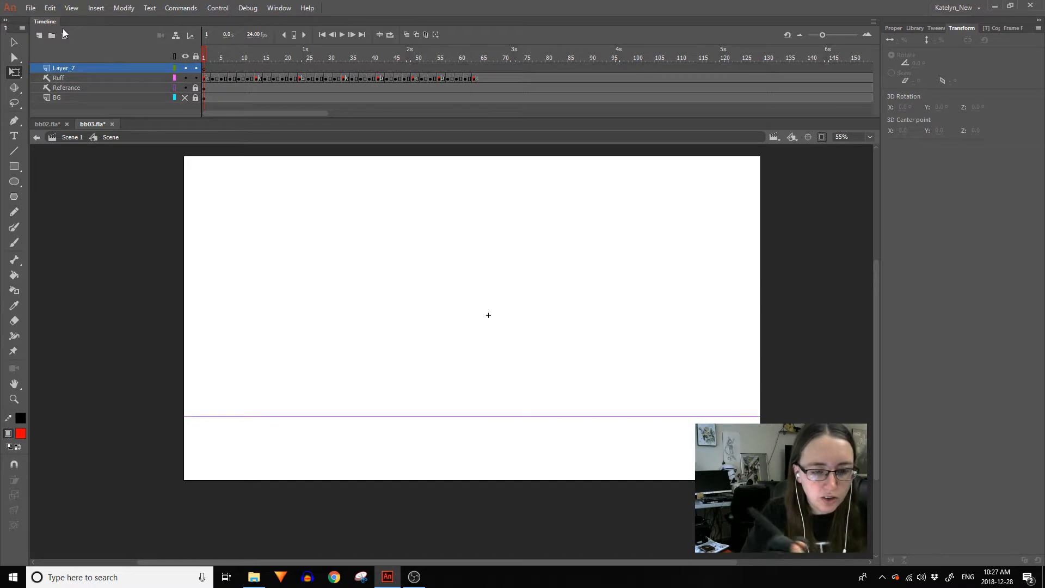
Show the artwork outside the stage and draw a straight line from the frame 1 ball's centre diagonally down past the ground line.
left_click(14, 151)
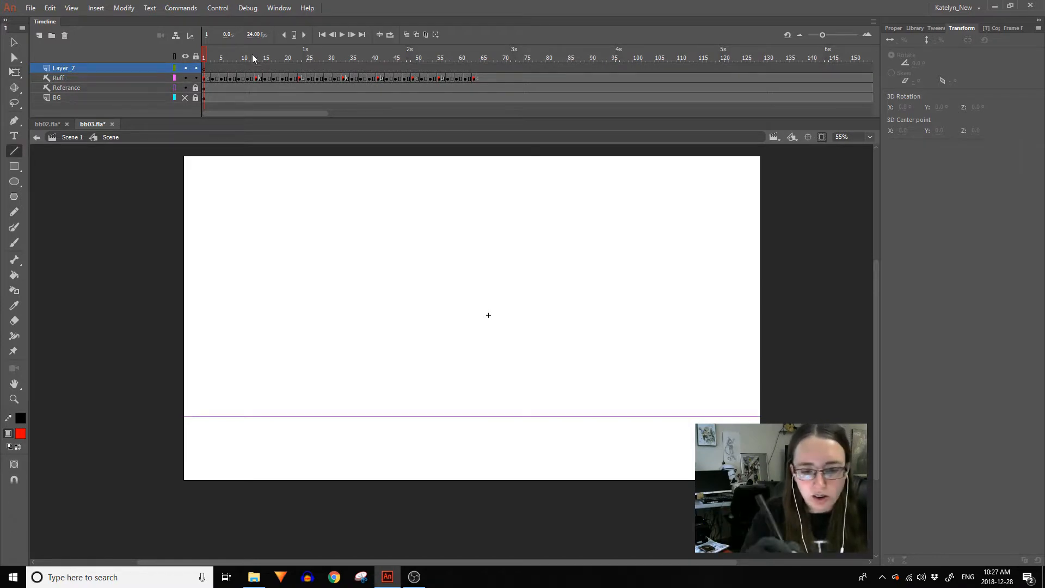
left_click_drag(208, 54, 221, 82)
left_click(821, 137)
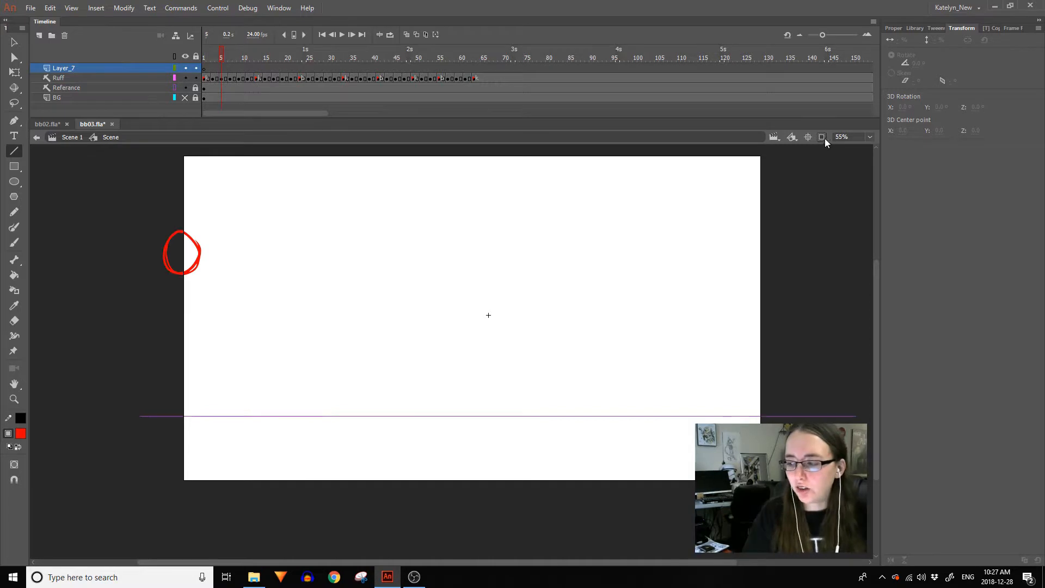
mouse_move(216, 63)
left_mouse_down()
mouse_move(207, 59)
mouse_move(471, 69)
mouse_move(214, 77)
mouse_move(201, 62)
left_mouse_up()
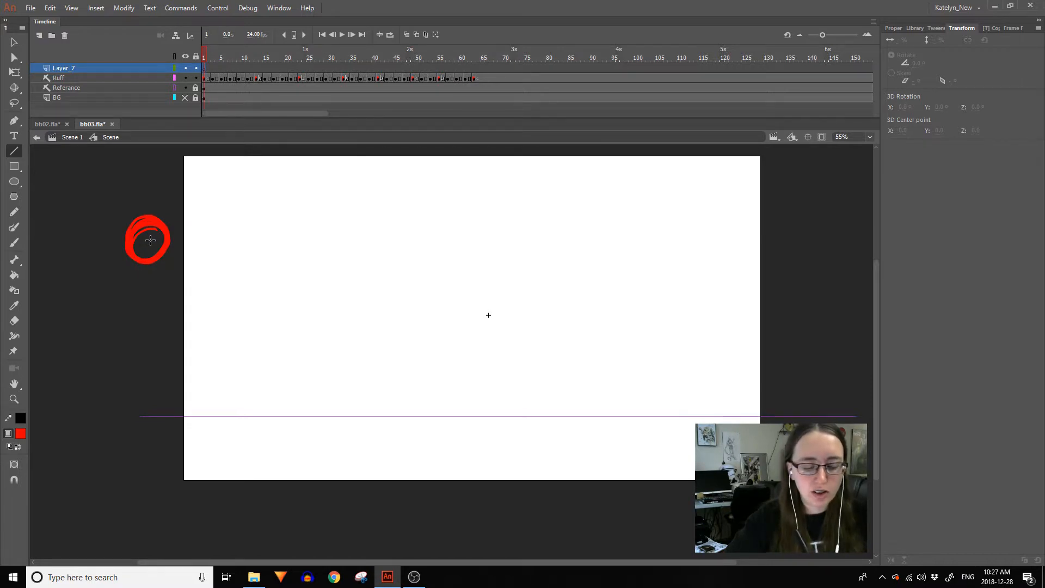
left_click_drag(148, 238, 376, 476)
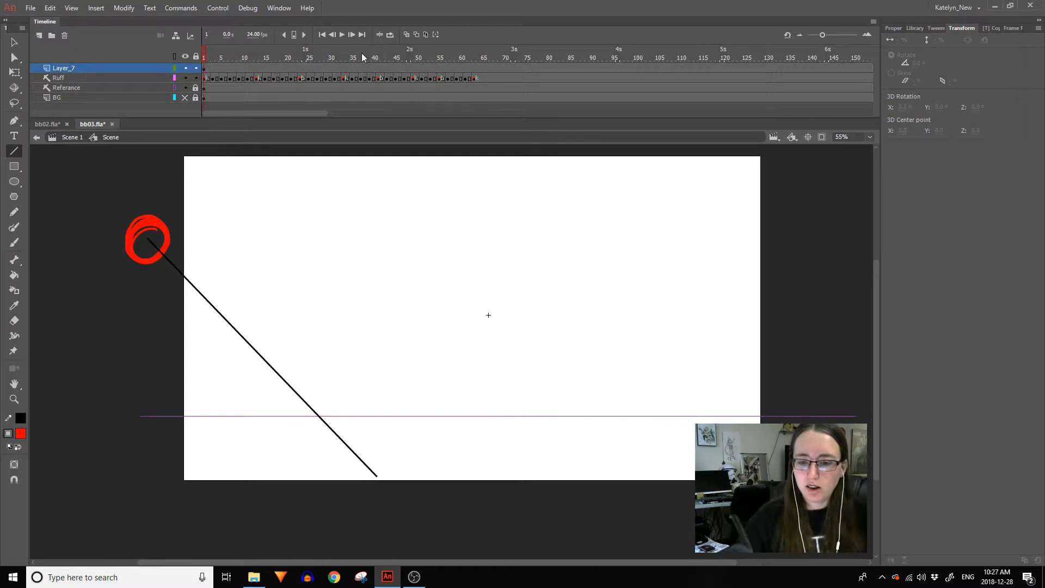
Onion-skin the whole animation, end the line at the first ground contact and bend it along the first fall.
left_click(416, 34)
left_click_drag(250, 49, 570, 50)
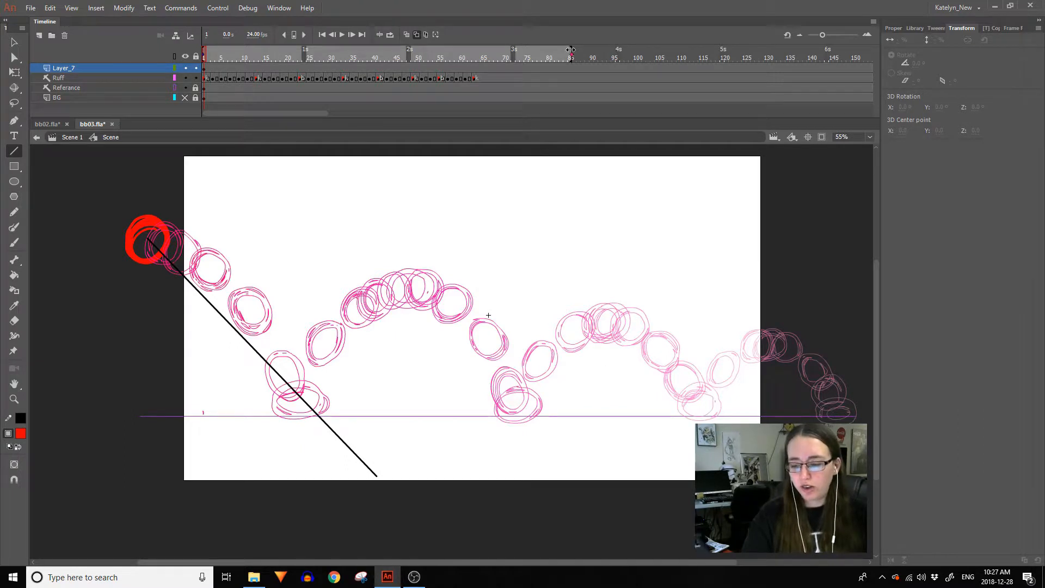
key("v")
key("space")
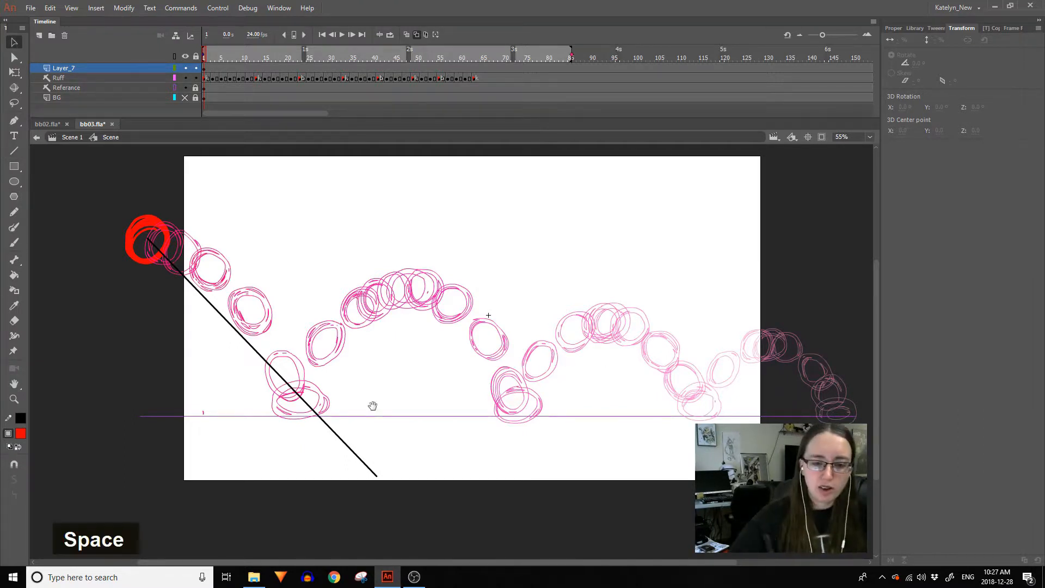
left_click_drag(380, 361, 347, 303)
left_click_drag(346, 418, 267, 347)
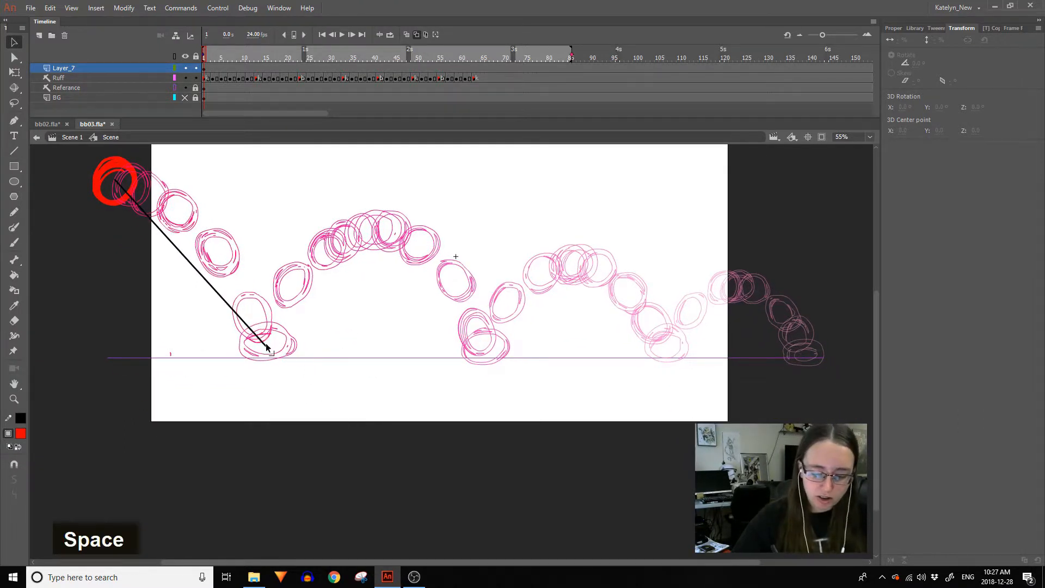
left_click_drag(188, 264, 233, 256)
Draw a line from the first to just past the second ground contact and delete the stray ends at the first contact.
mouse_move(266, 346)
left_mouse_down()
mouse_move(267, 360)
mouse_move(266, 351)
mouse_move(518, 343)
left_mouse_up()
key("n")
key("v")
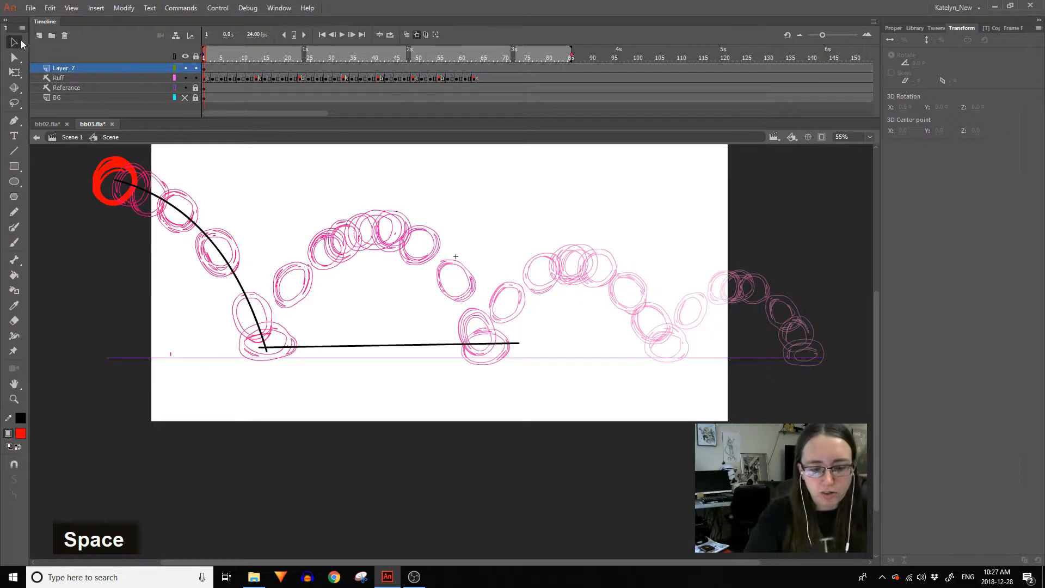
left_click(260, 349)
key("Delete")
key("Delete")
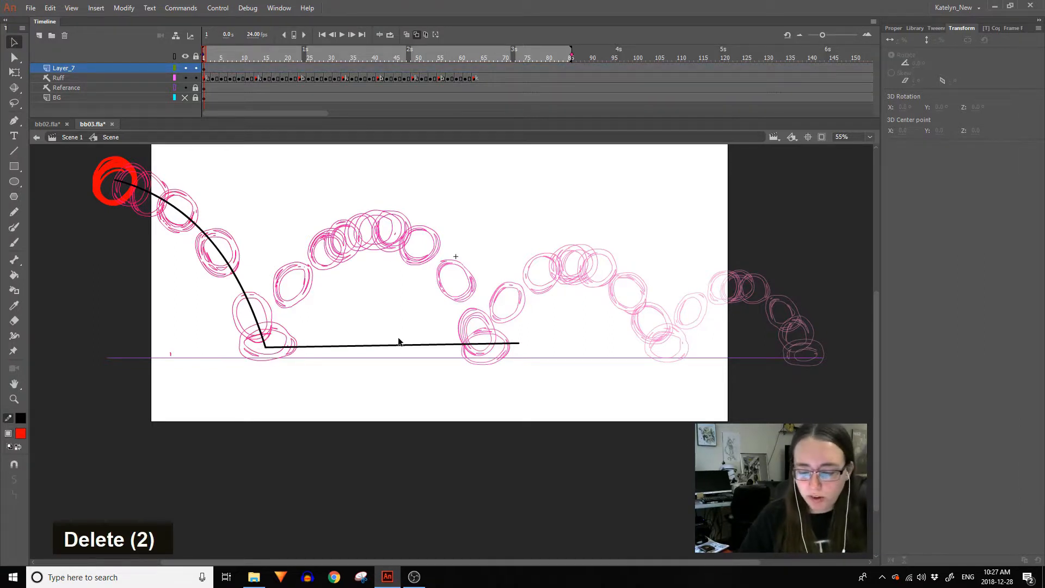
Pull a corner up to the second arc's peak and bend both sides along the balls down to the second ground contact.
left_click_drag(388, 345, 377, 229)
left_click_drag(322, 283, 327, 243)
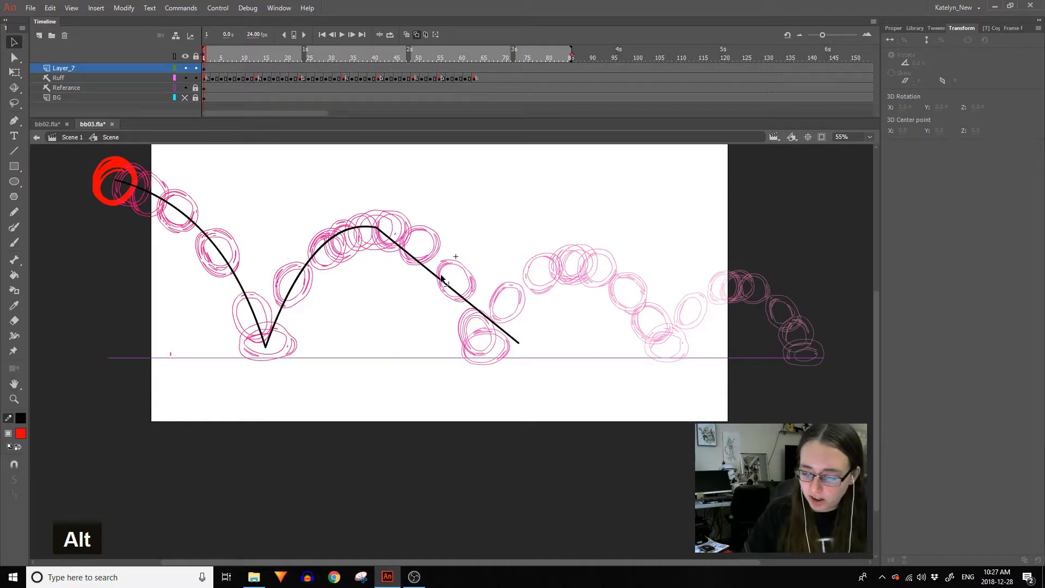
left_click_drag(442, 284, 449, 257)
left_click_drag(518, 343, 494, 369)
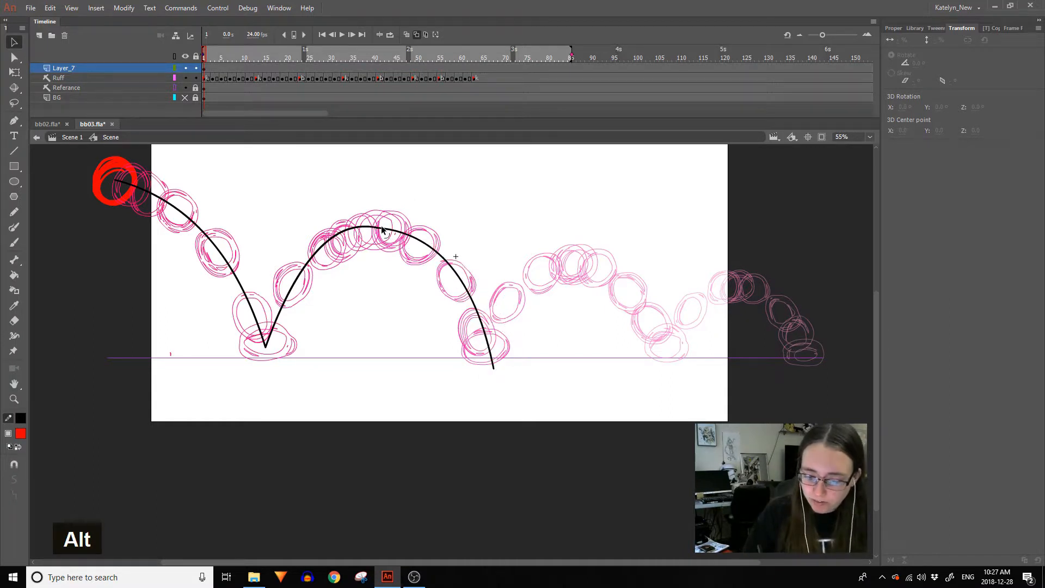
Refine the curves on both sides of the second arc and smooth its peak along the ball drawings.
left_click_drag(331, 242, 380, 233)
left_click_drag(314, 265, 306, 273)
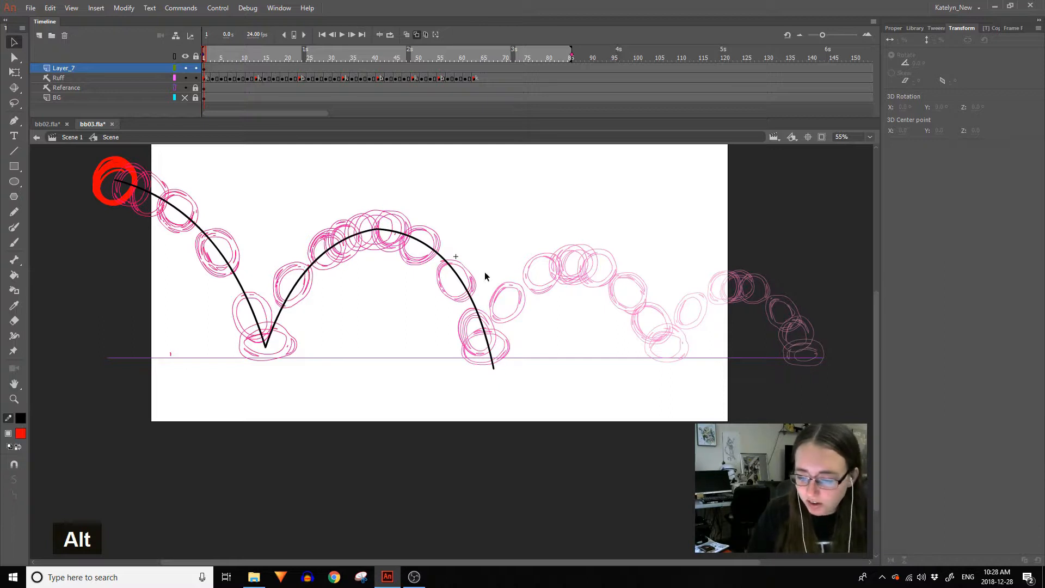
left_click_drag(452, 272, 452, 273)
left_click_drag(376, 229, 421, 240)
double_click(421, 243)
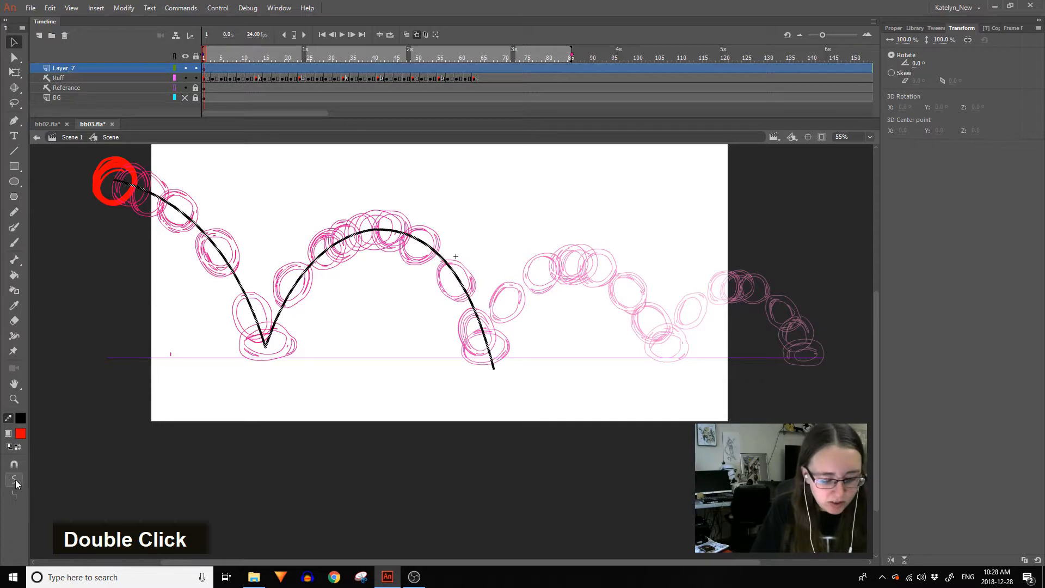
left_click(382, 236)
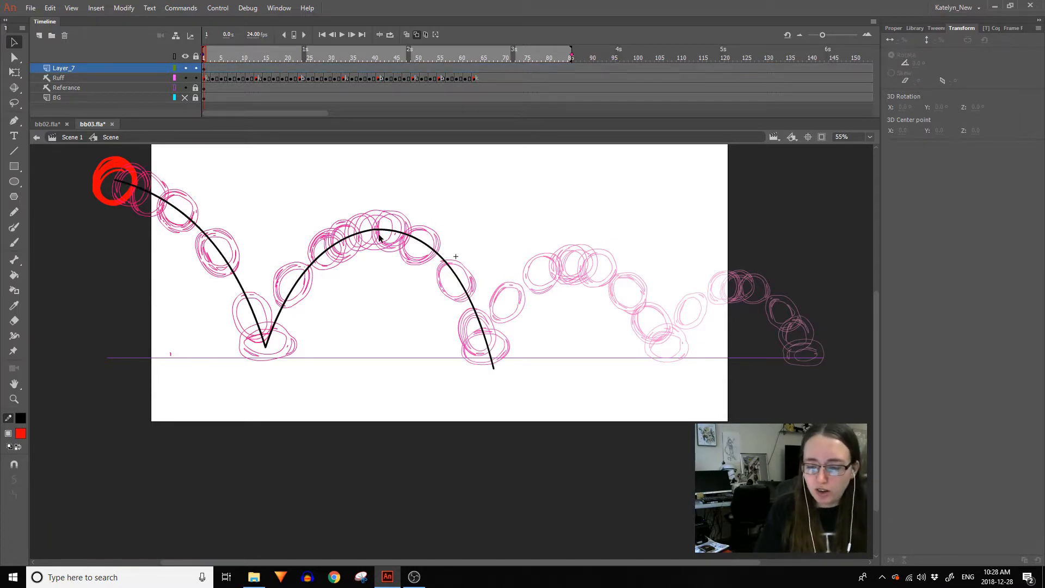
Lower the peak of the second arc slightly to follow the ball drawings and deselect the curve.
left_click(391, 237, "ctrl+shift")
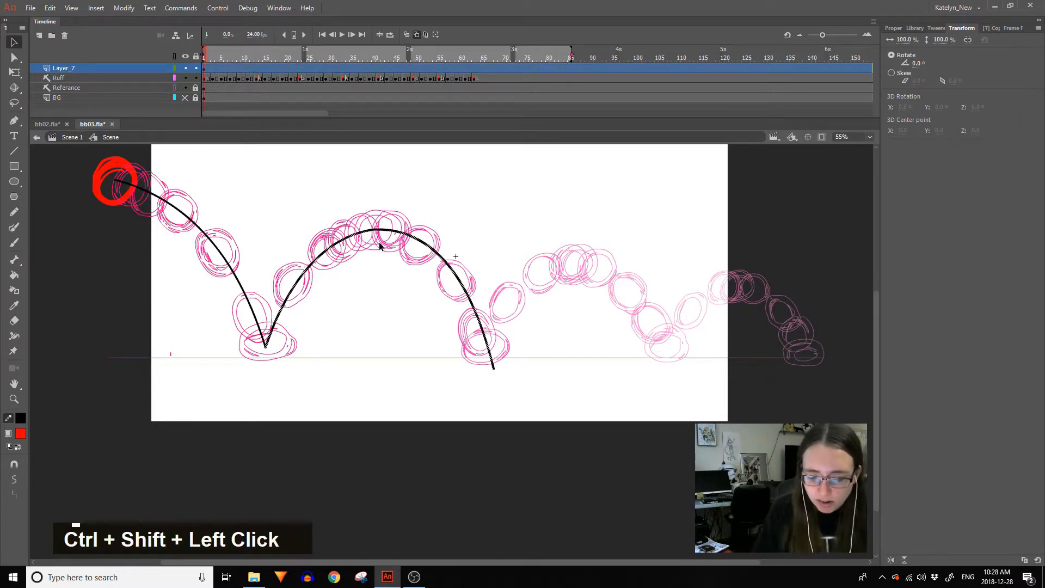
double_click(14, 479)
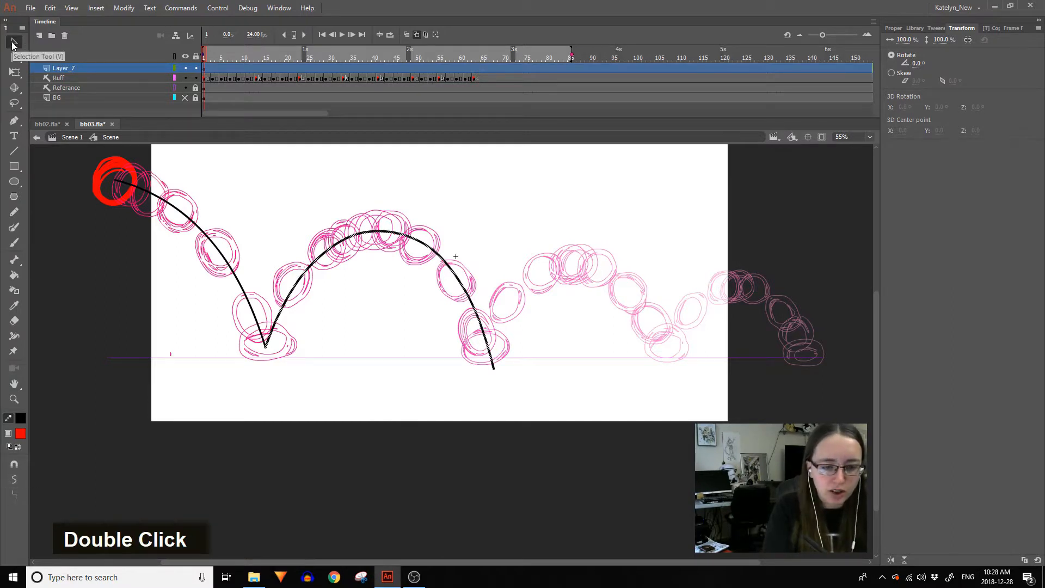
left_click(466, 387)
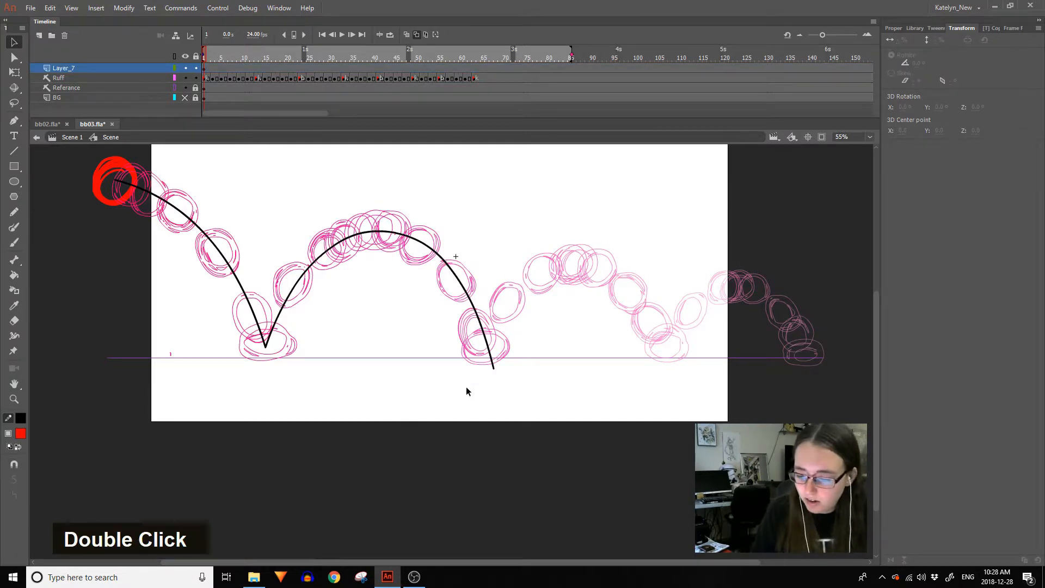
Draw a line from the second to just past the third ground contact and delete the stray ends at the second contact.
left_click(17, 155)
left_click_drag(479, 349, 699, 341)
left_click(484, 349, "ctrl")
left_click(492, 364, "ctrl+shift")
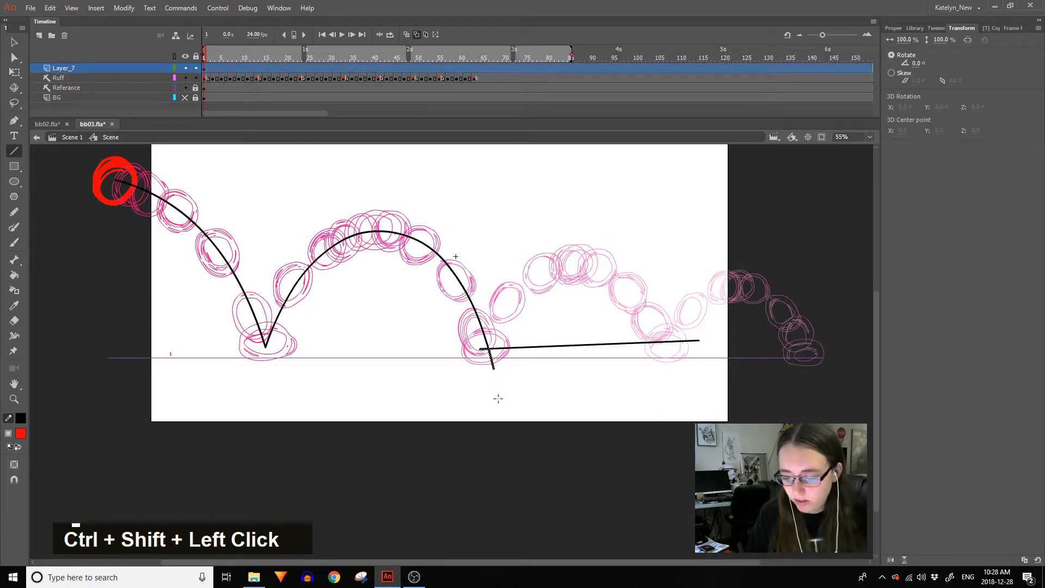
key("Delete")
Bend the new line up along the third arc's balls and end it at the third ground contact.
left_click_drag(571, 346, 582, 245)
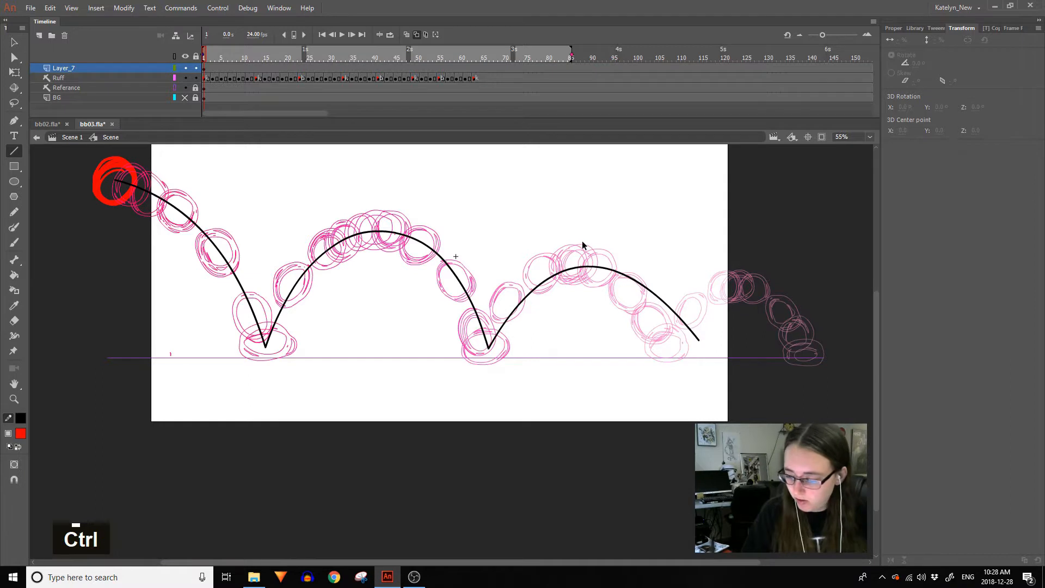
left_click_drag(698, 342, 669, 350)
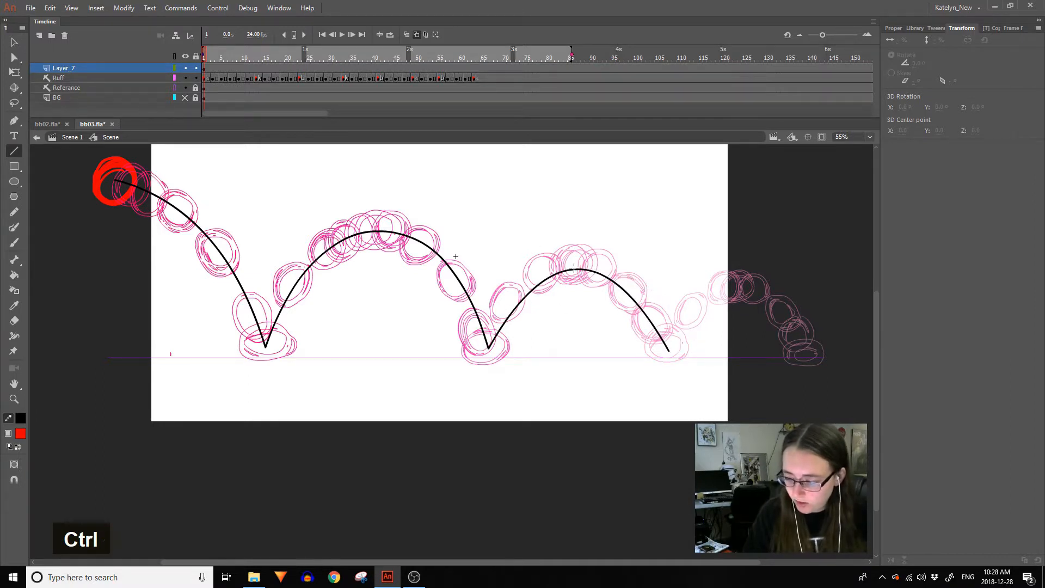
mouse_move(574, 268)
left_mouse_down()
mouse_move(578, 252)
mouse_move(575, 261)
left_mouse_up()
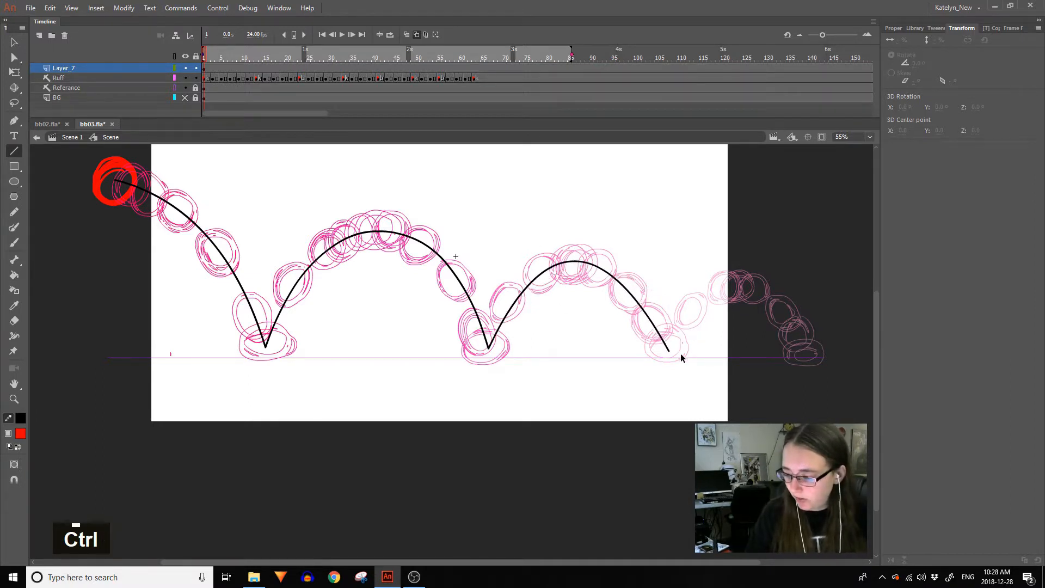
left_click_drag(667, 354, 671, 344)
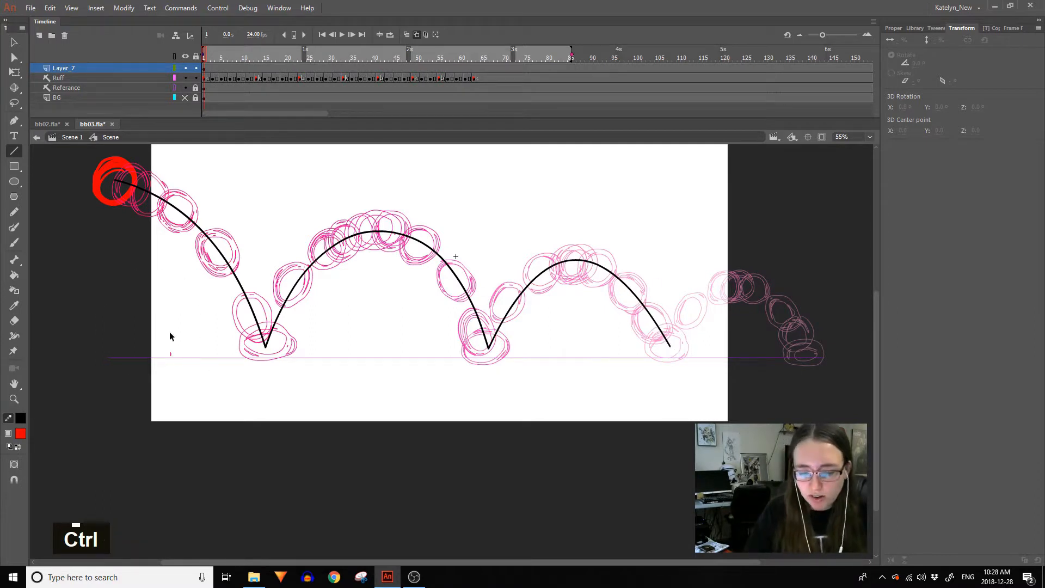
left_click_drag(532, 268, 538, 213)
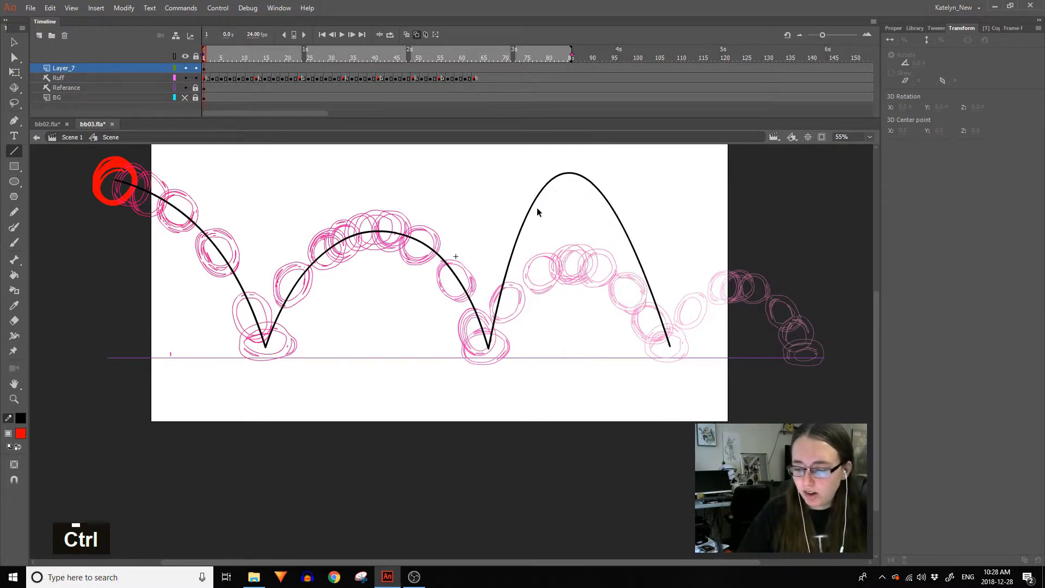
key("ctrl+z")
left_click_drag(593, 266, 587, 263)
Draw the last arc from the third to the fourth ground contact and delete the stray ends at the third contact.
left_click_drag(672, 351, 832, 351)
left_click_drag(748, 349, 745, 282)
left_click_drag(833, 350, 807, 358)
left_click_drag(749, 287, 753, 291)
left_click(662, 346, "ctrl")
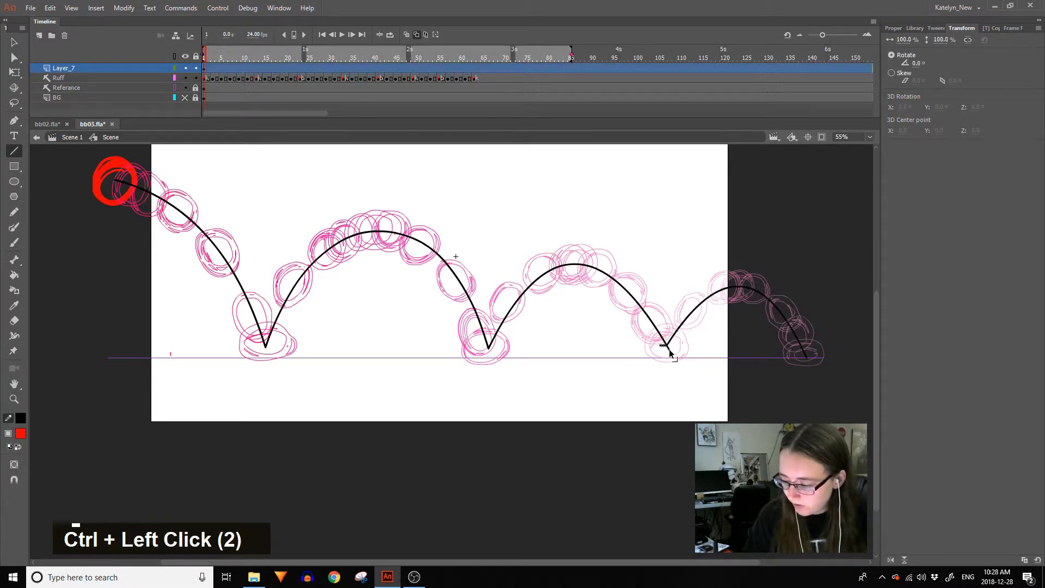
left_click(669, 350, "ctrl+shift")
key("Delete")
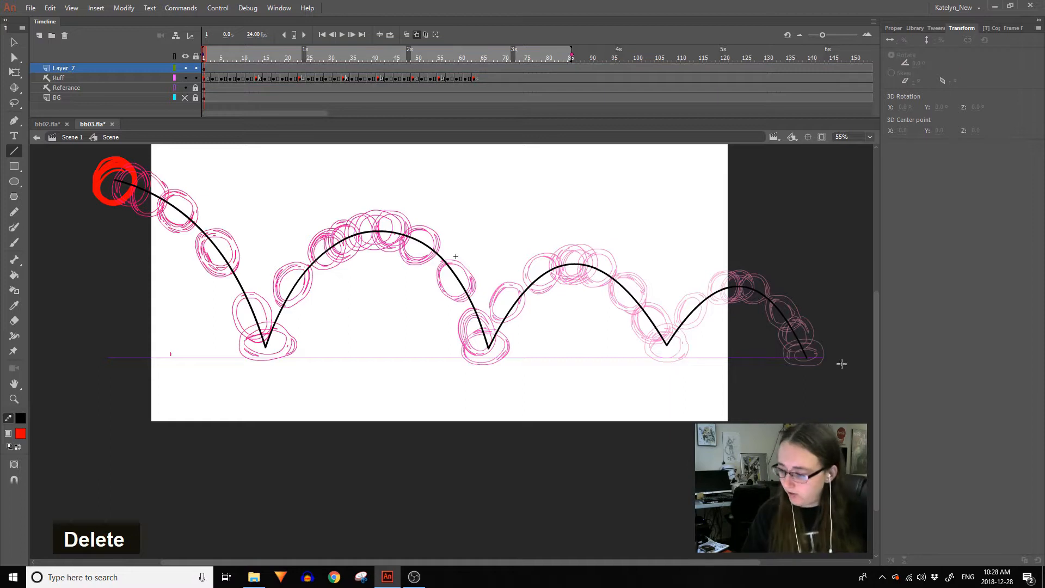
Fine-tune the third arc's peak and the path's corners at the third and second ground contacts.
left_click(809, 364, "ctrl")
left_click_drag(666, 345, 665, 348)
left_click(579, 269, "ctrl")
left_click_drag(577, 269, 578, 263)
left_click(489, 347, "ctrl")
left_click_drag(490, 348, 486, 349)
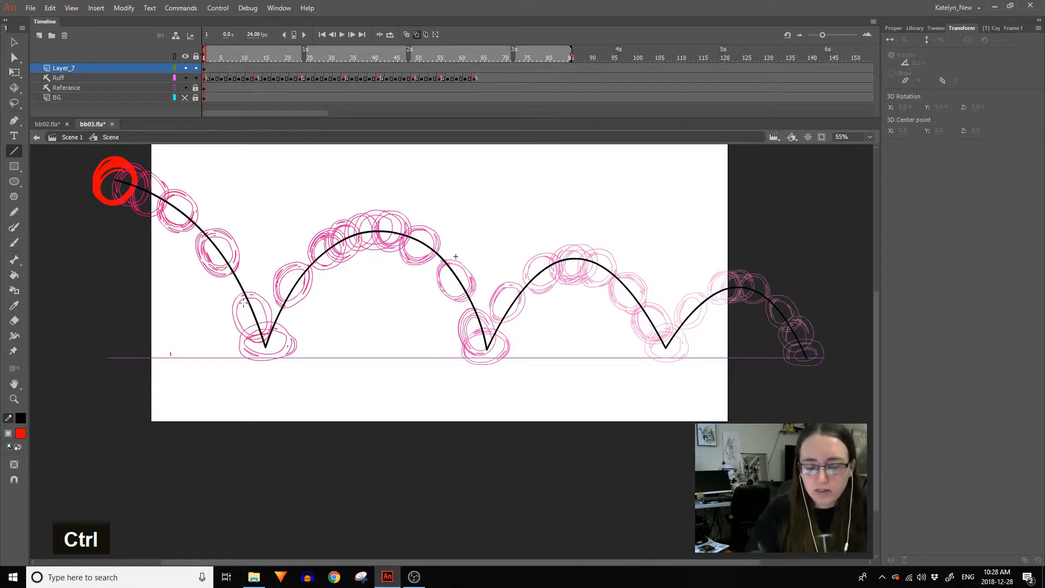
Turn off onion skinning and convert the path layer, Layer_7, to a guide layer.
left_click(426, 34)
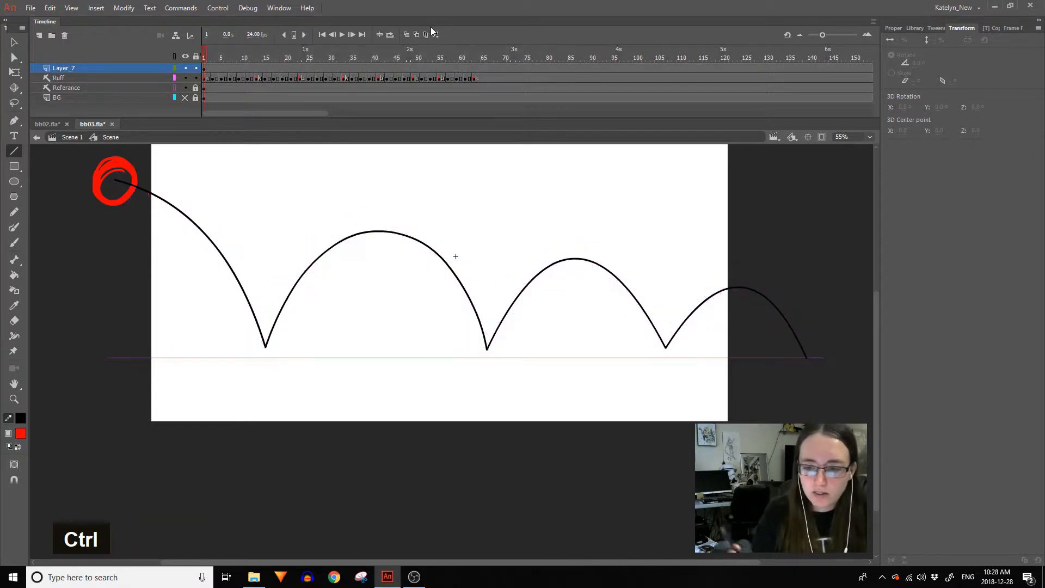
right_click(112, 68)
left_click(131, 218)
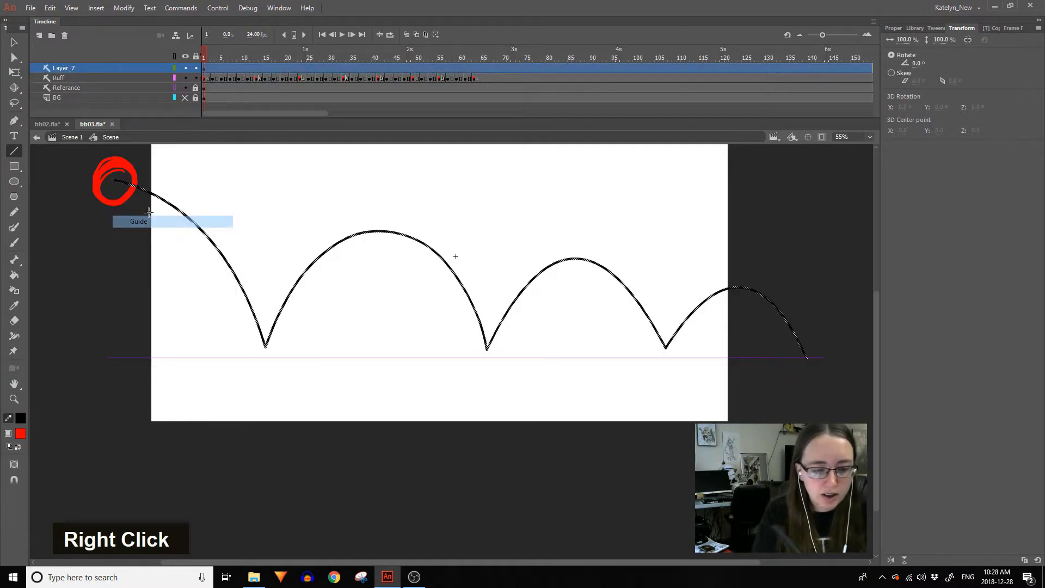
Move the Ruff layer above the path layer and rename the path layer Motion Guide.
left_click(87, 78)
left_click(88, 88, "ctrl")
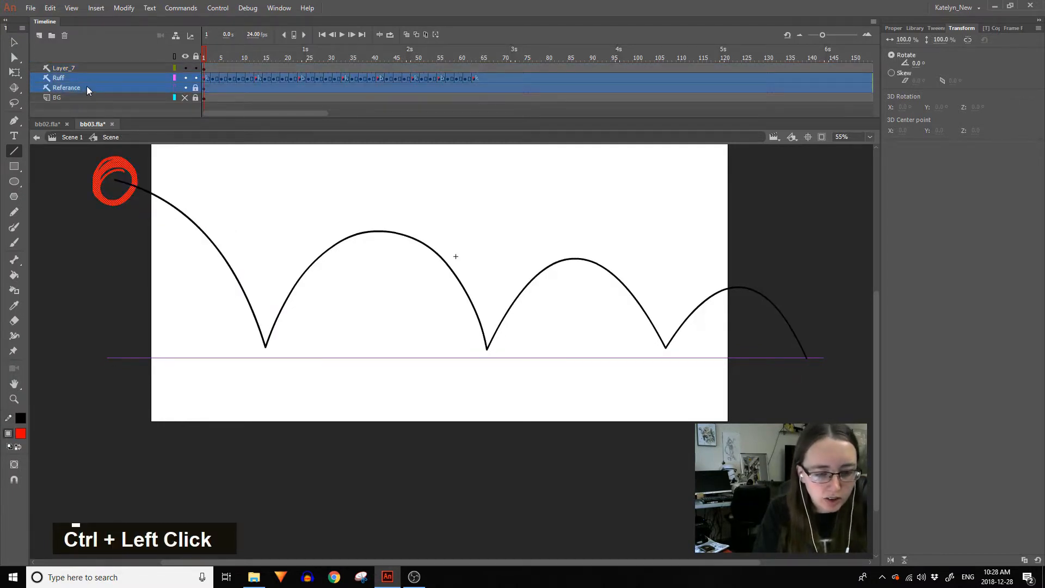
double_click(92, 80)
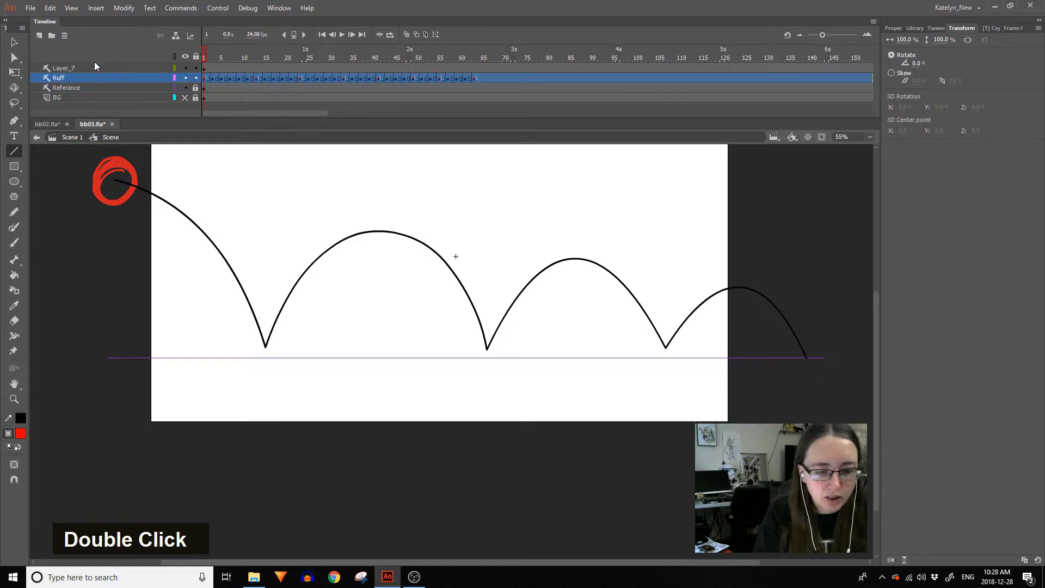
left_click_drag(88, 77, 81, 66)
double_click(81, 77)
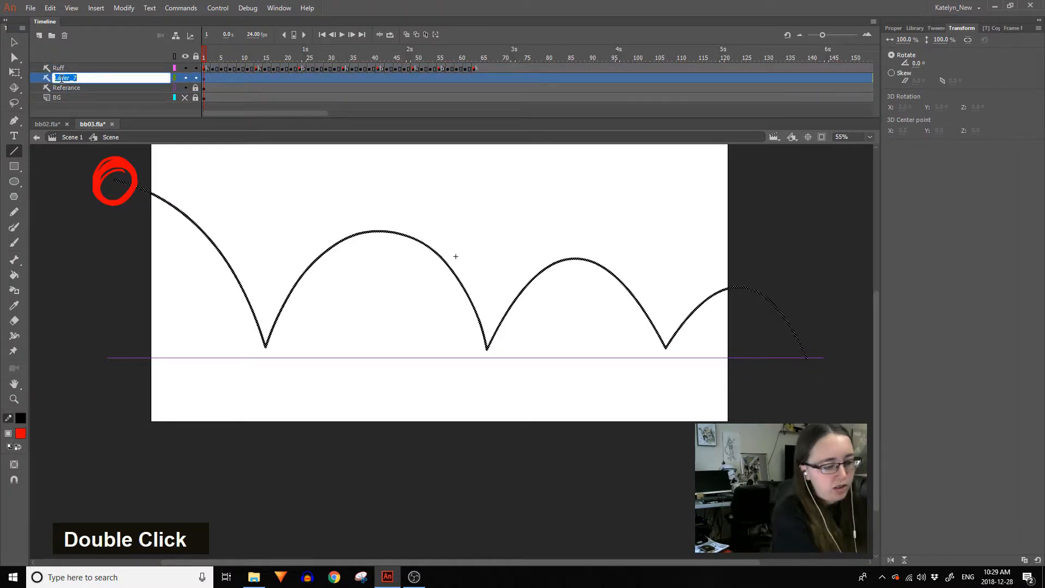
type("Motion Guide")
key("Return")
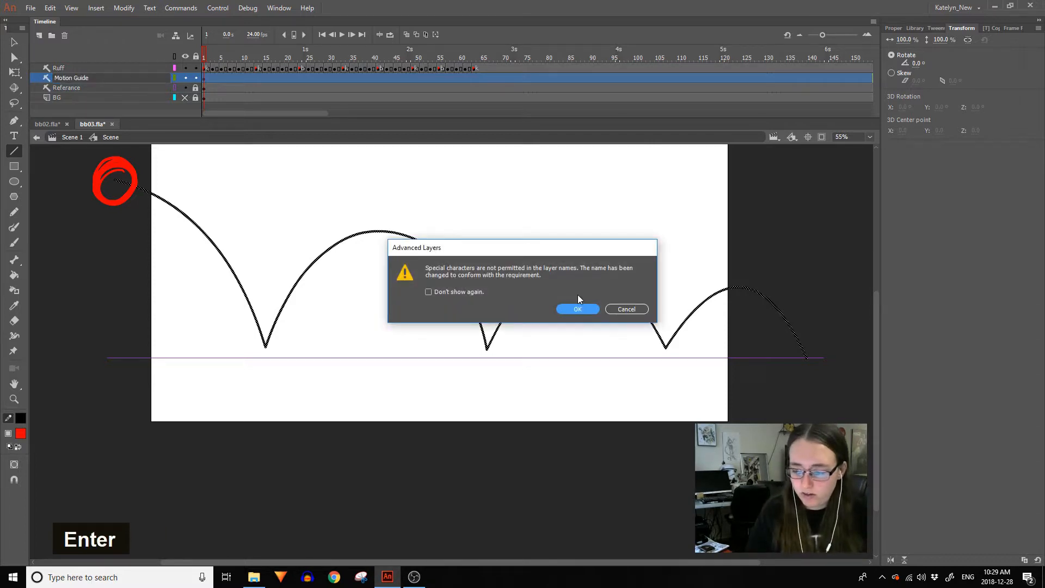
key("Return")
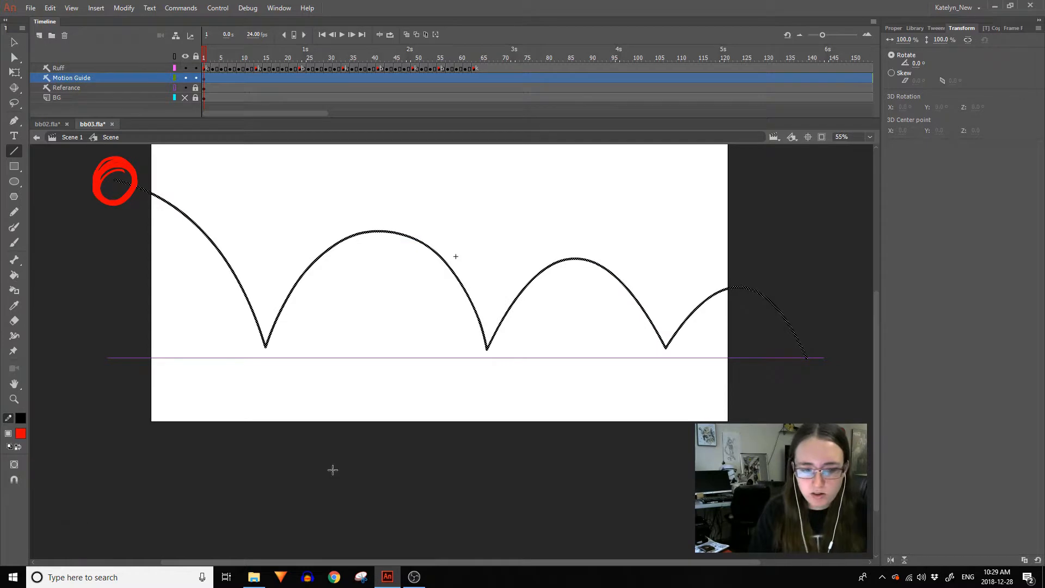
Lock the Ruff and Motion Guide layers and add a layer named Ball above the Referance layer.
left_click(229, 464, "ctrl")
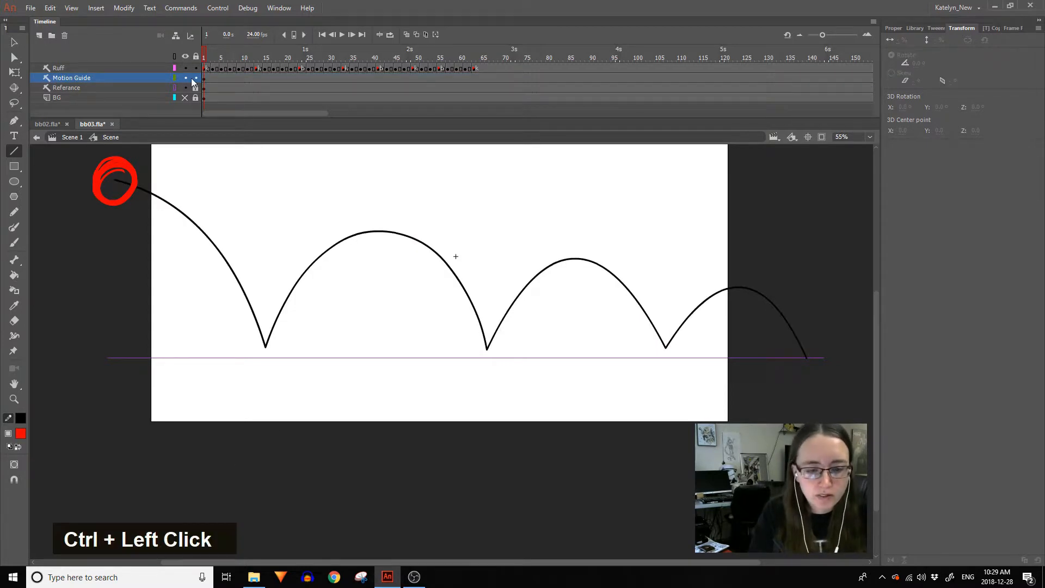
left_click(113, 88)
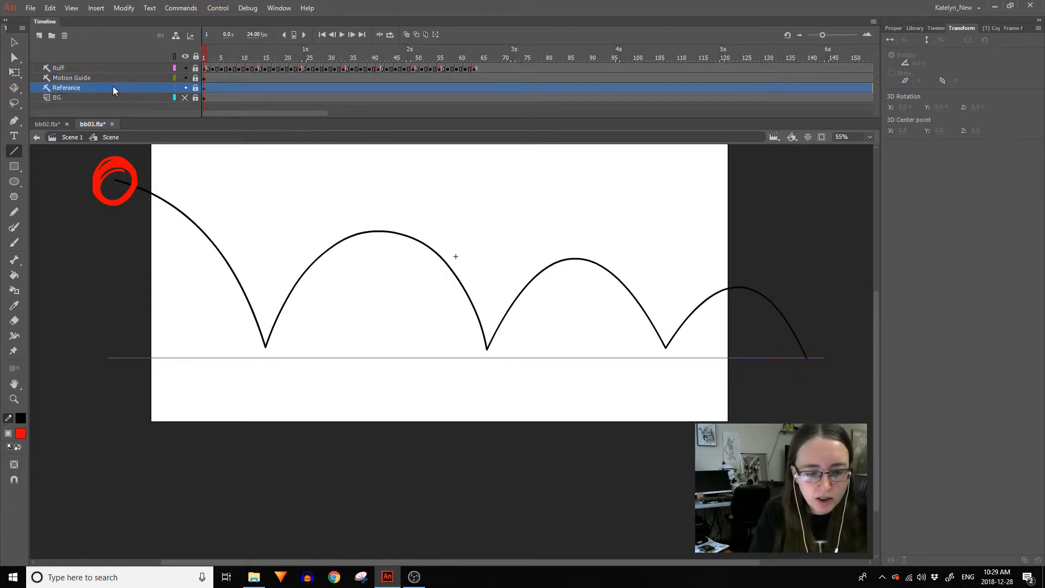
left_click(38, 35)
double_click(64, 88)
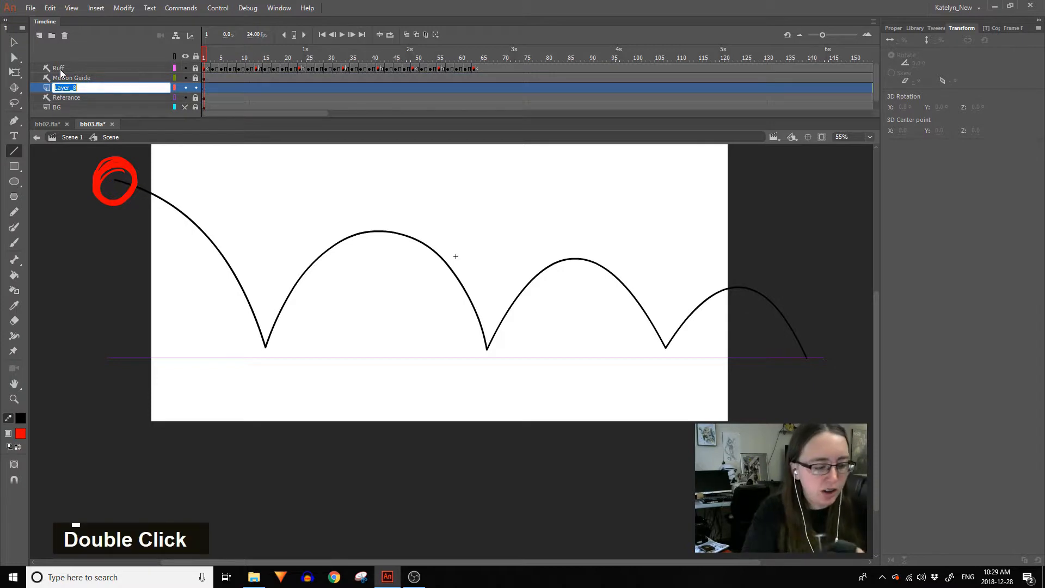
type("Ball")
key("Return")
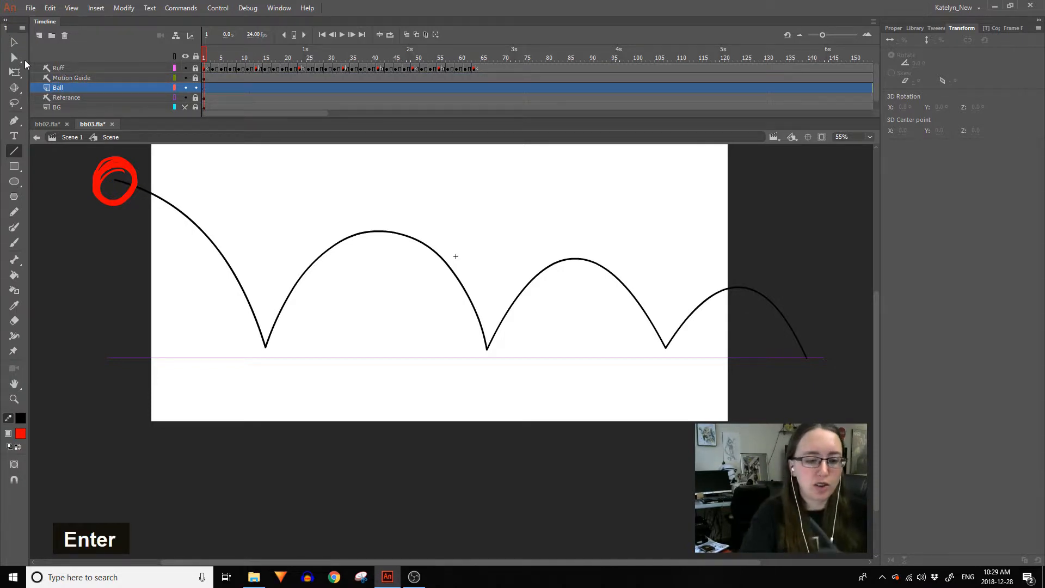
Show the Ruff and Motion Guide layers as outlines and draw a circle with orange #FF6600 fill and black stroke on the Ball layer.
left_click(174, 68)
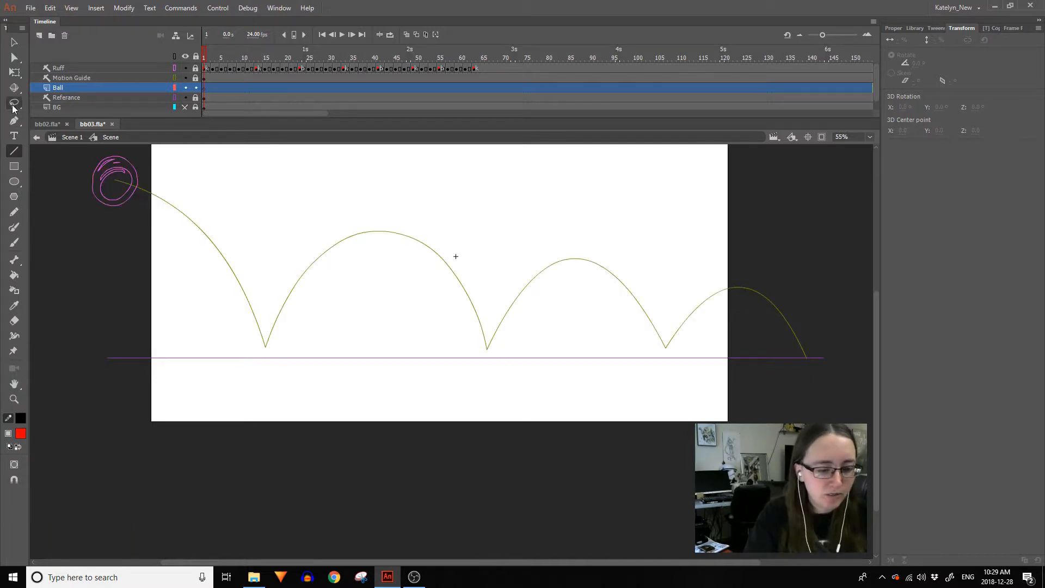
left_click(20, 433)
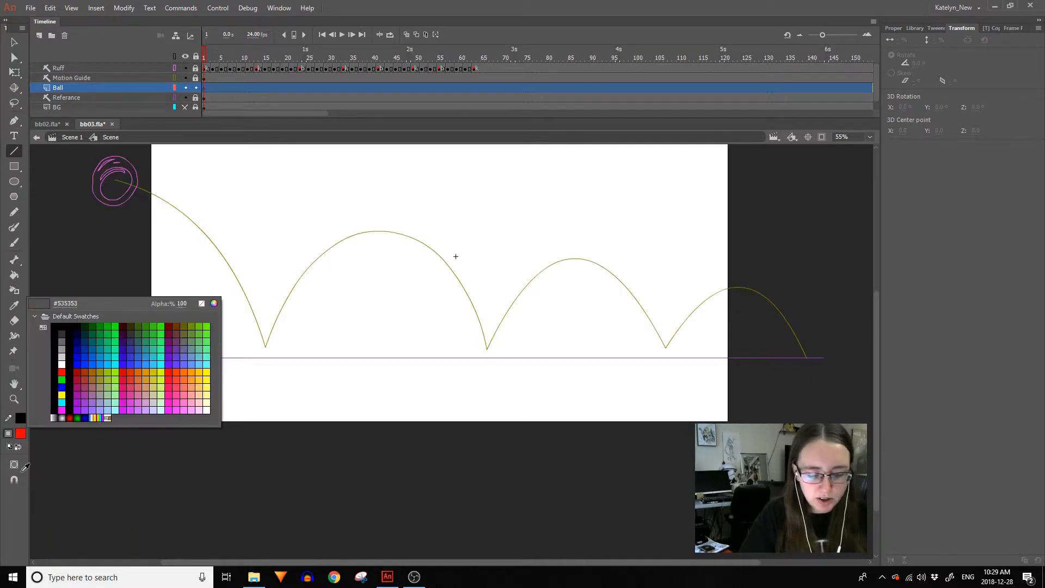
left_click(187, 370)
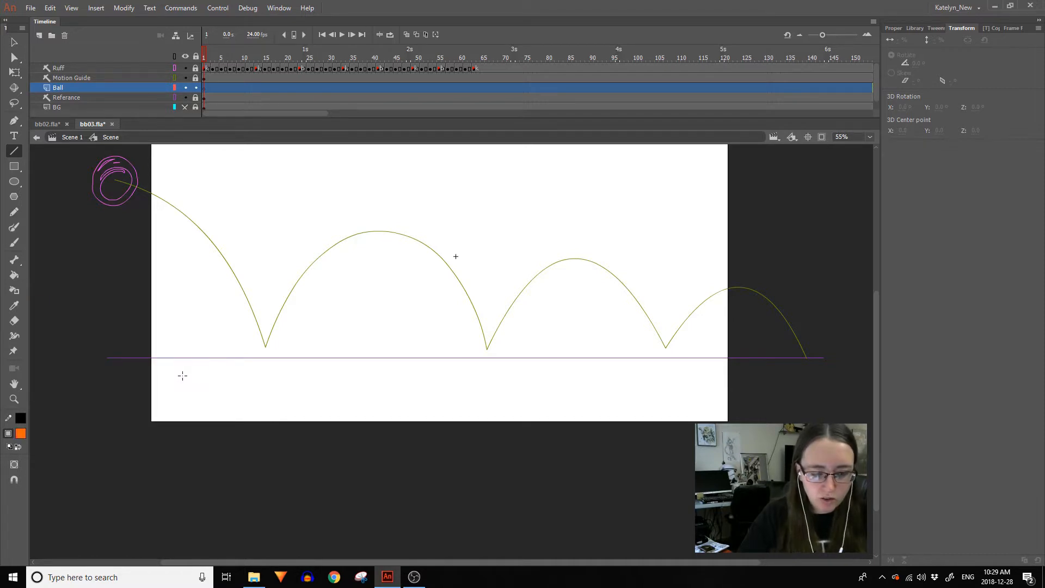
left_click(14, 181)
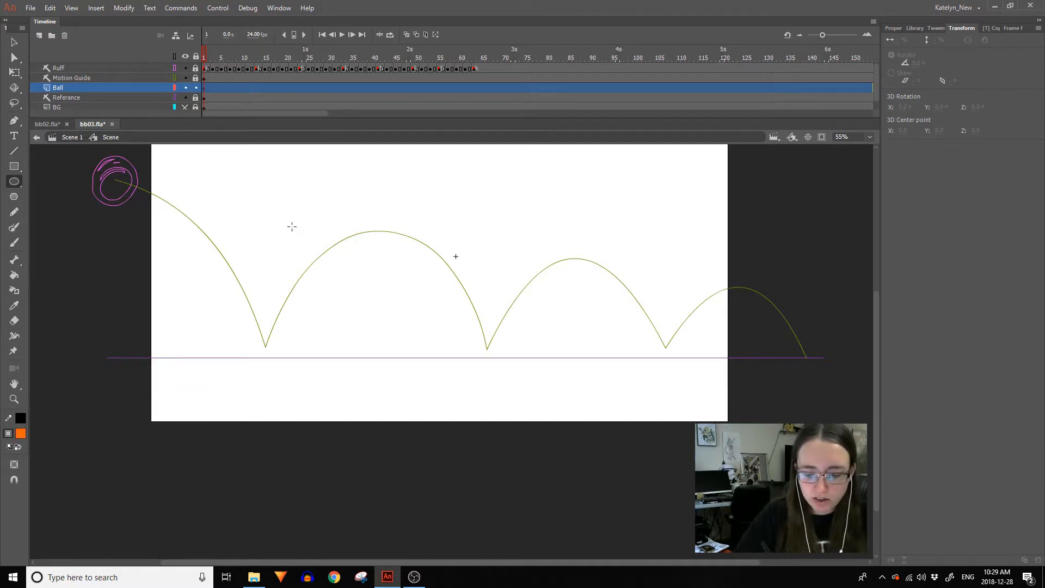
left_click_drag(278, 218, 314, 256)
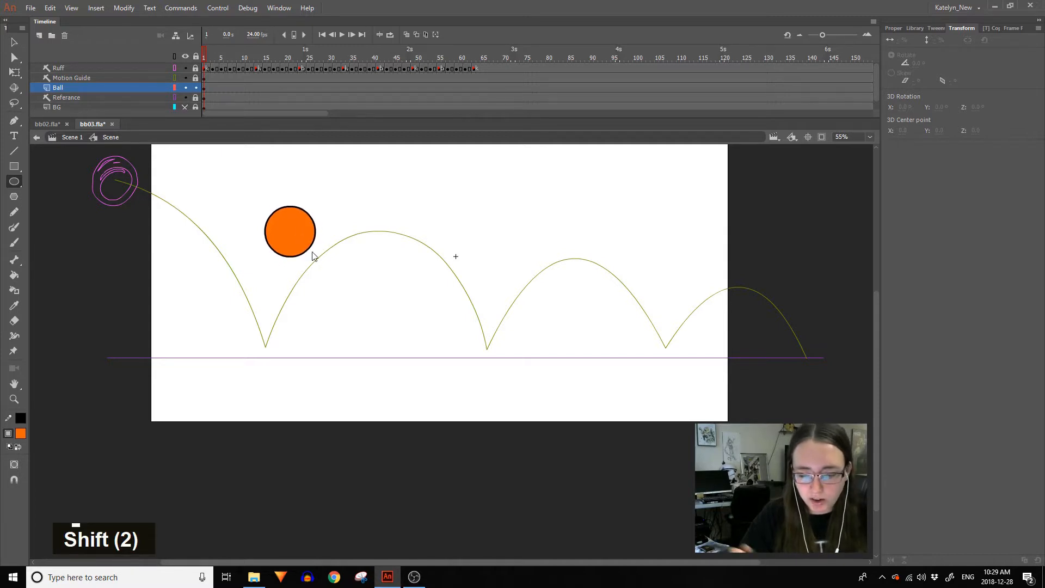
Convert the orange circle and its outline to a Graphic symbol named Ball with centred registration.
left_click(14, 72)
left_click_drag(251, 179, 360, 293)
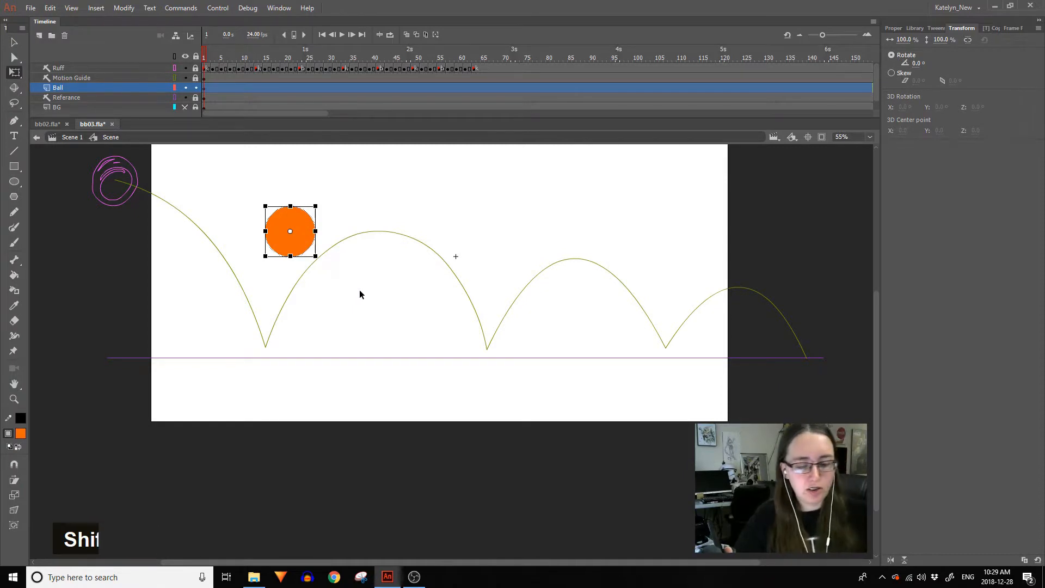
key("F8")
type("Ball")
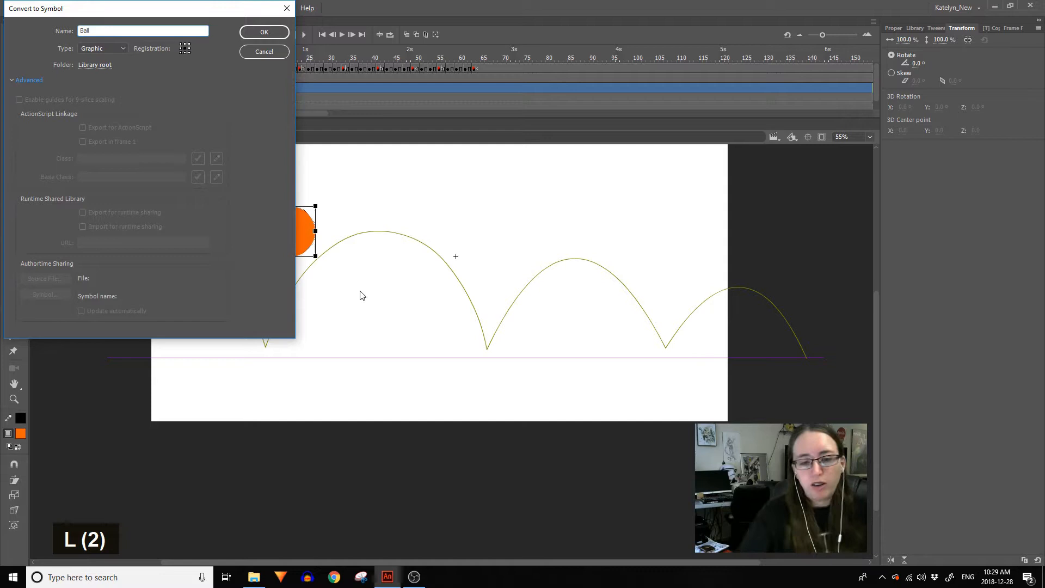
left_click(185, 47)
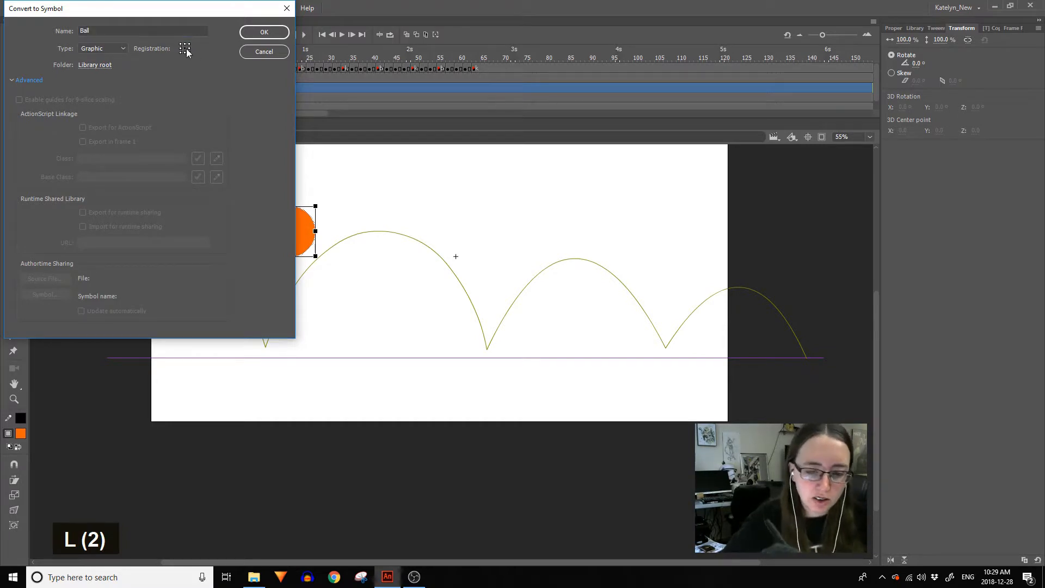
left_click(123, 49)
left_click(122, 50)
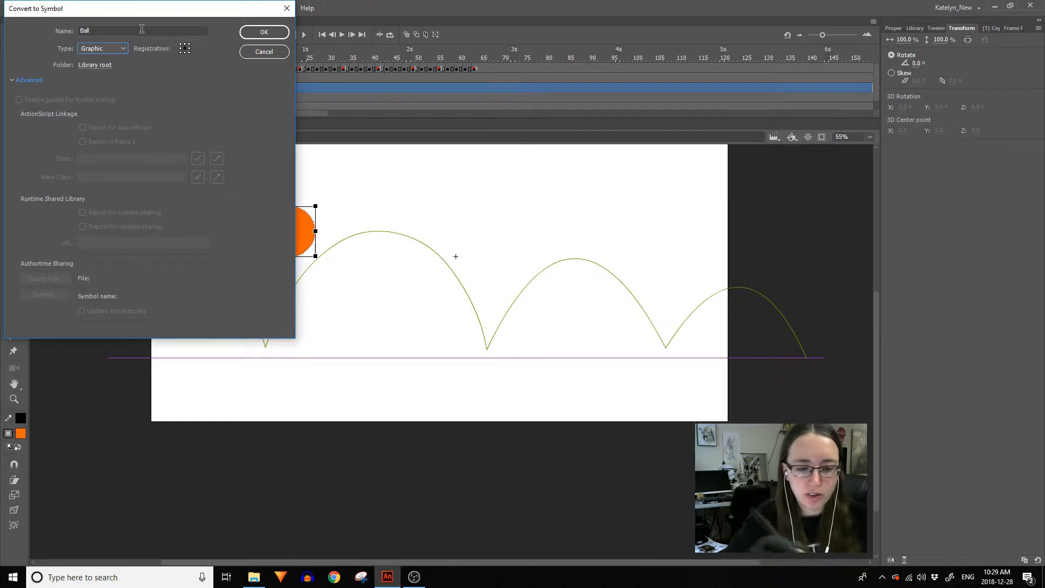
left_click(272, 31)
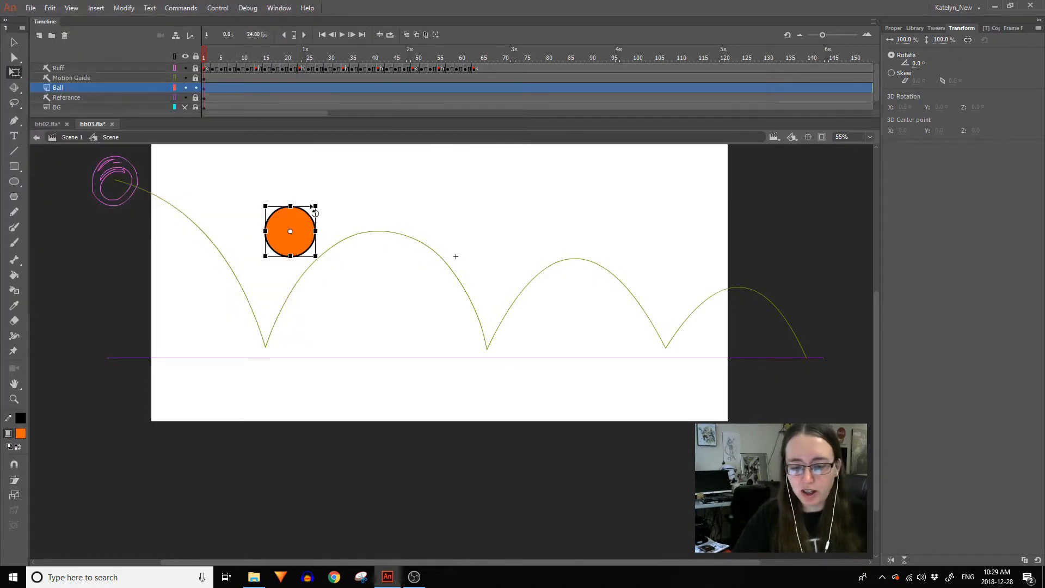
Open the Ball symbol for editing and add a new layer above the circle's layer.
double_click(303, 229)
left_click(309, 309)
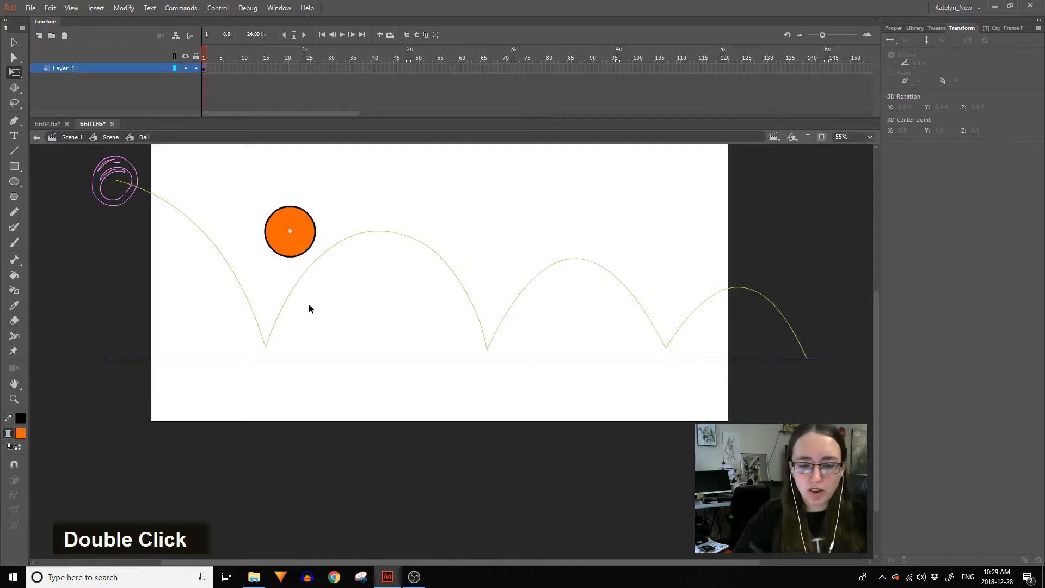
left_click(39, 36)
Paint a black smiley face with two eyes and a smile over the circle with the Brush and return to the parent scene.
left_click(14, 242)
left_click(20, 433)
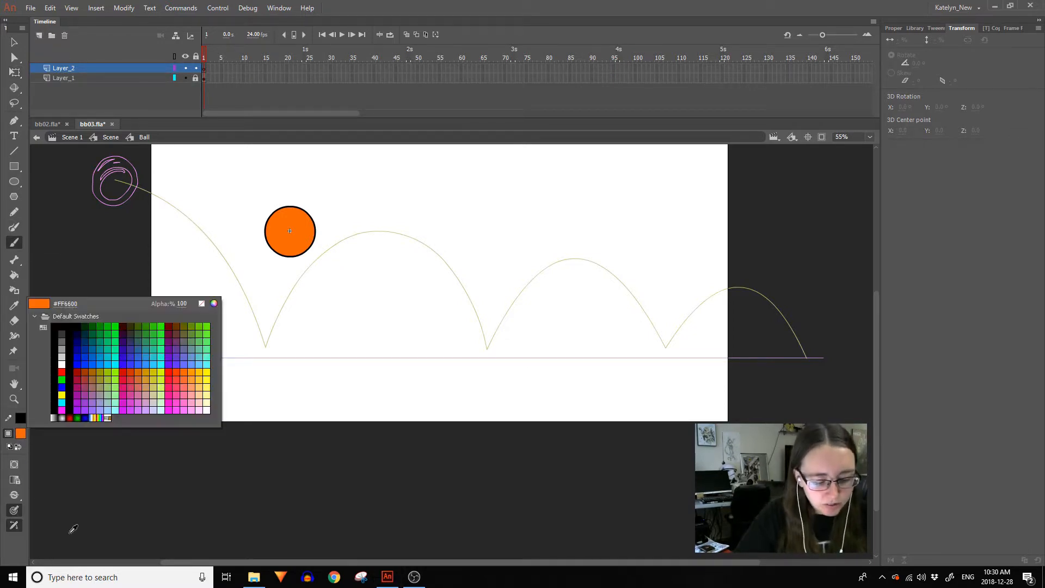
left_click(78, 323)
double_click(14, 398)
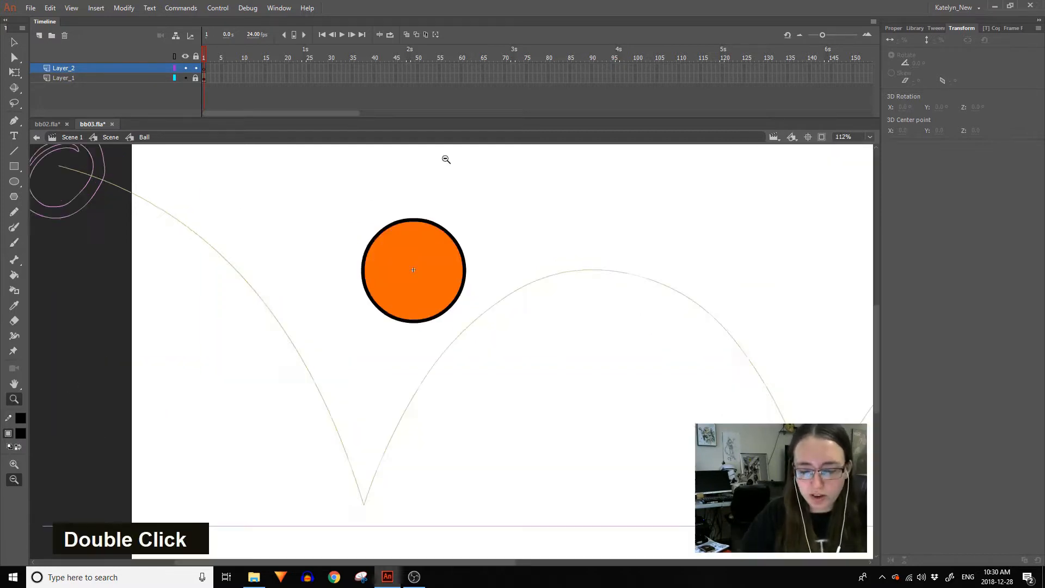
left_click(14, 242)
mouse_move(416, 237)
left_mouse_down()
mouse_move(438, 243)
mouse_move(429, 298)
mouse_move(454, 274)
left_mouse_up()
key("ctrl+z")
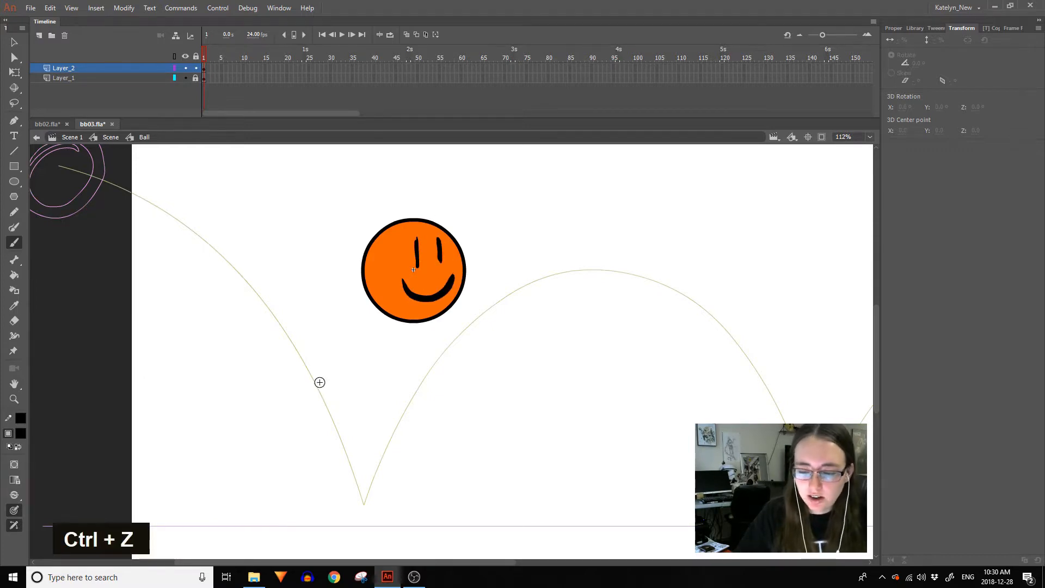
key("v")
double_click(594, 265)
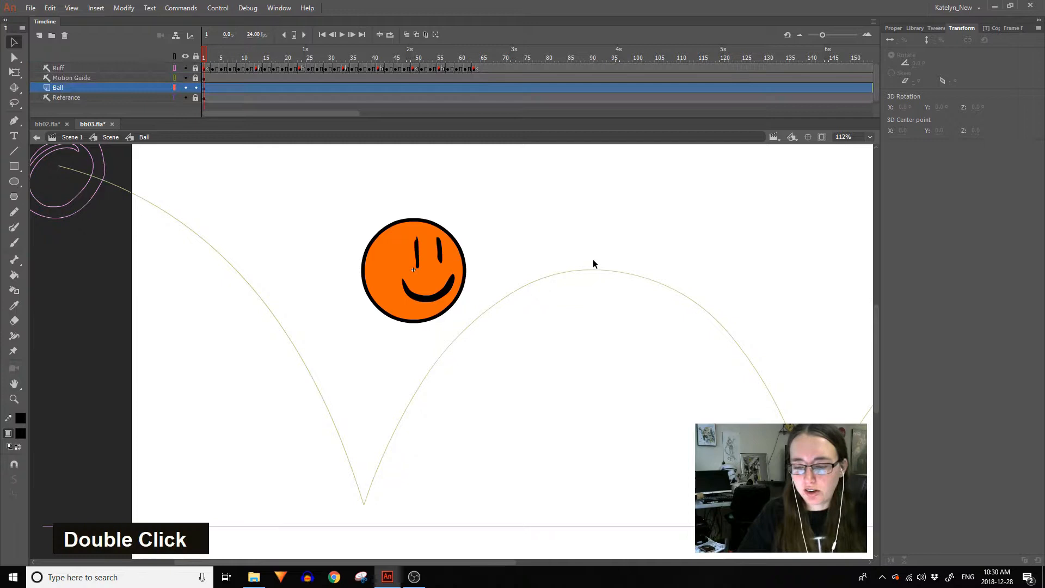
left_click(14, 398)
left_click(524, 380, "alt")
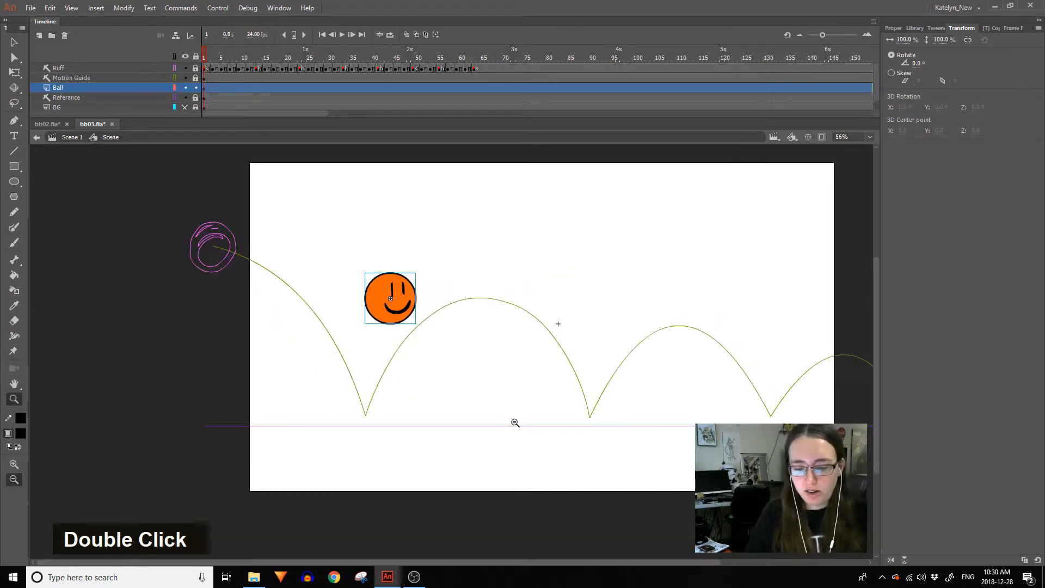
key("q")
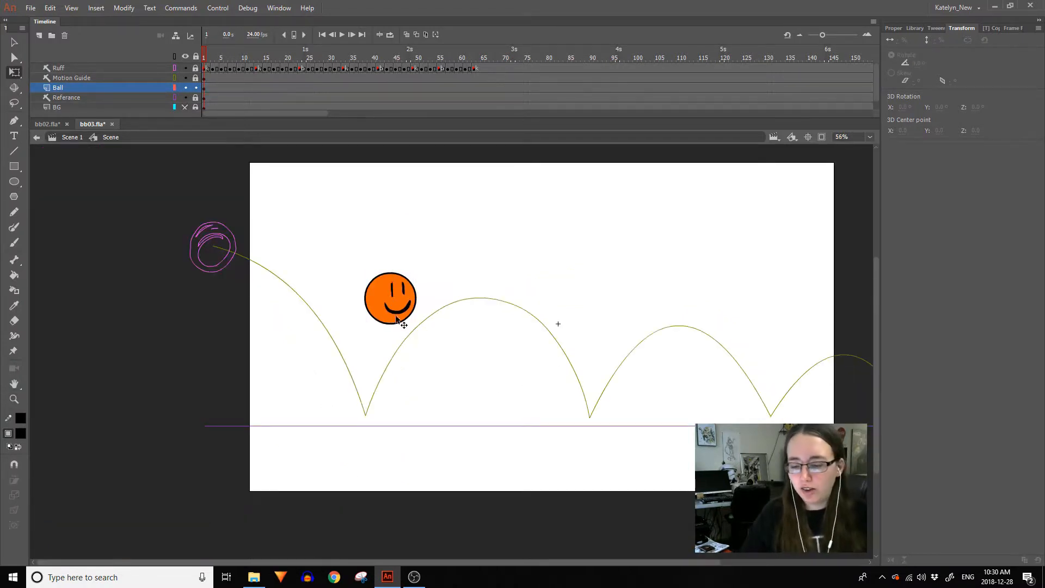
mouse_move(420, 326)
left_mouse_down()
mouse_move(440, 315)
mouse_move(418, 328)
left_mouse_up()
key("ctrl+z")
key("ctrl+z")
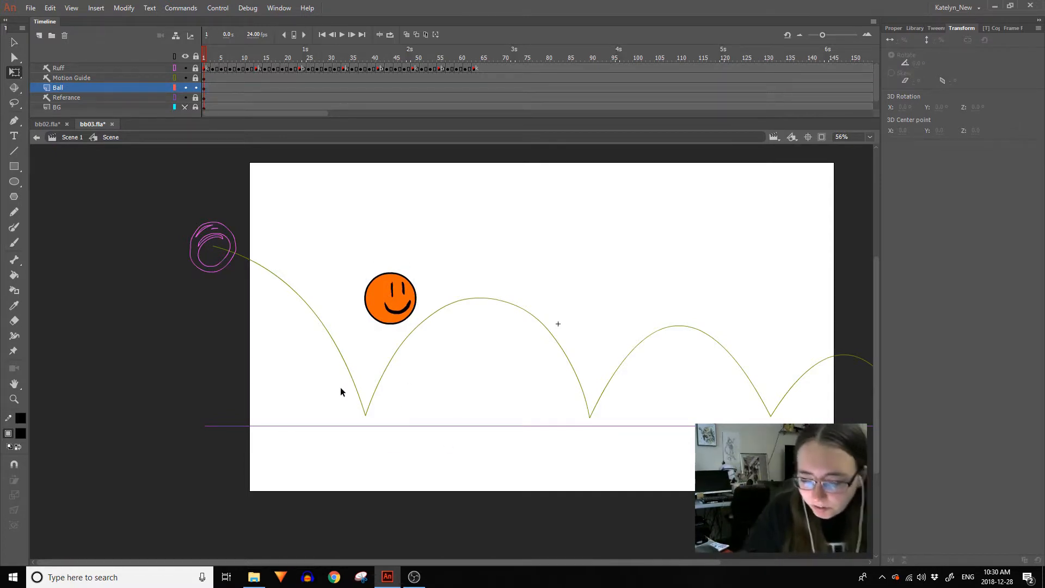
Recolour the circle inside the Ball symbol with a light orange fill and return to the parent scene.
left_click(374, 292)
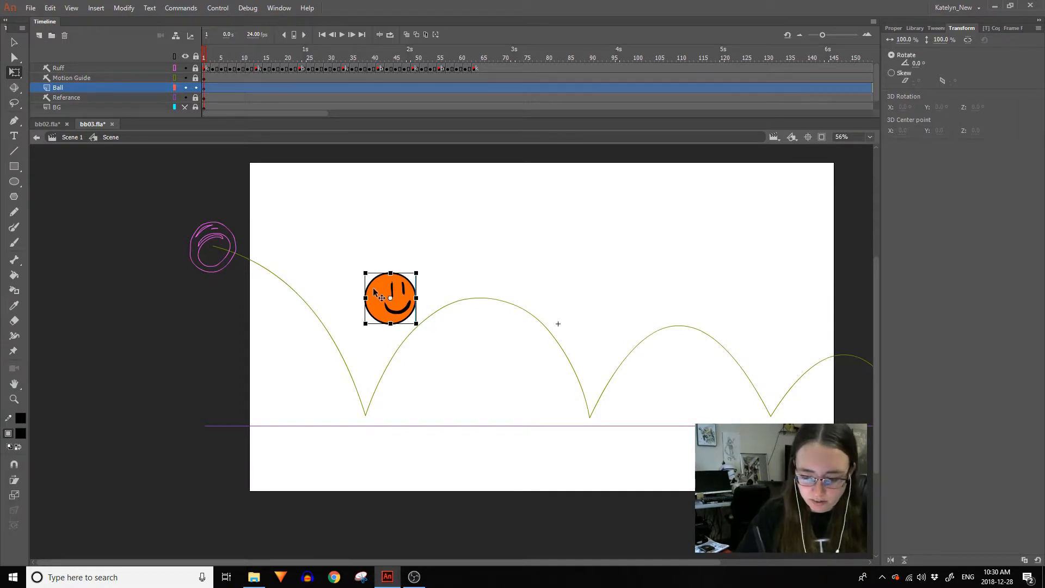
double_click(375, 291)
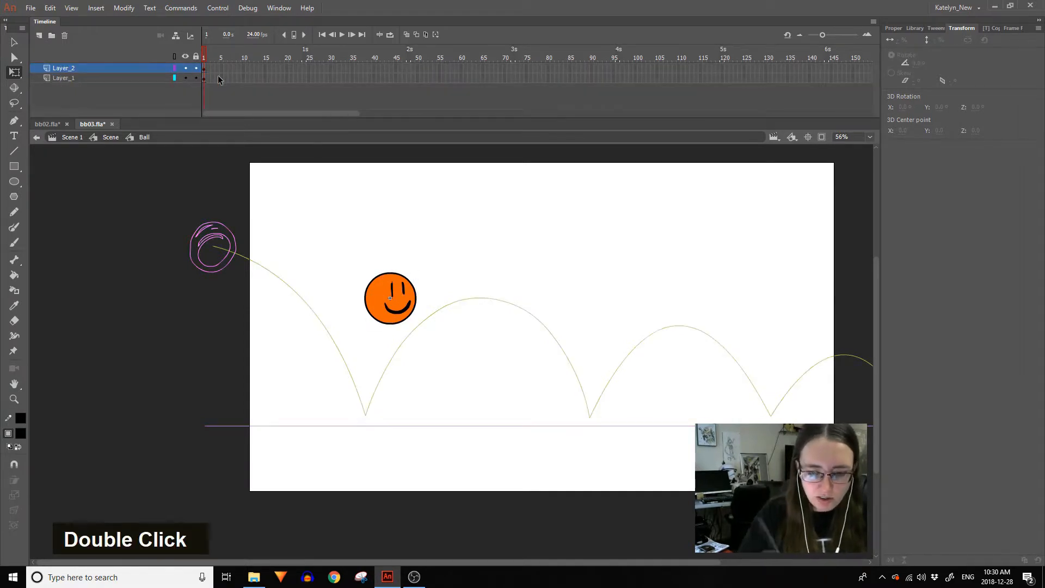
left_click(21, 433)
left_click(203, 371)
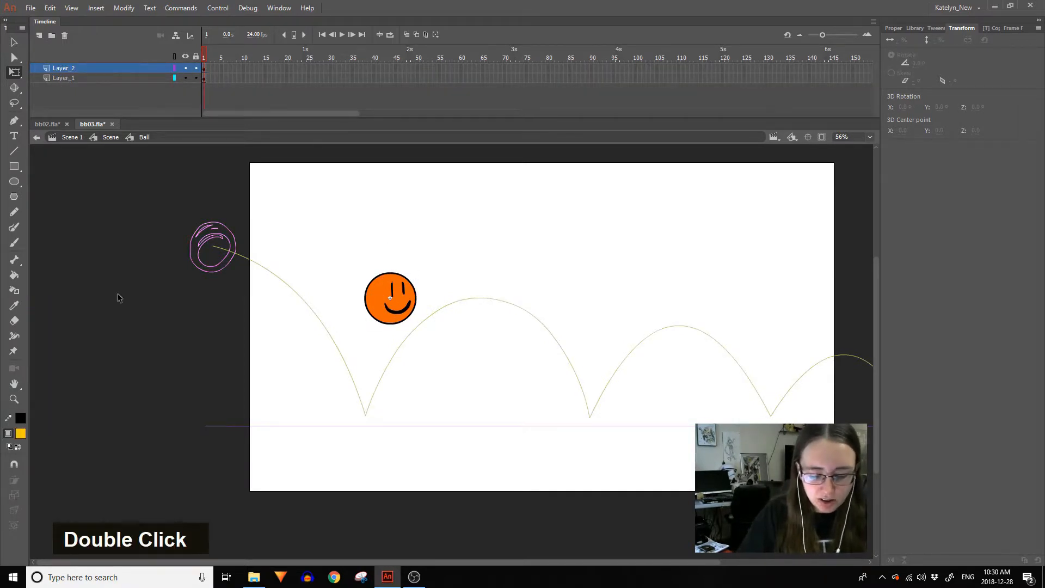
left_click(15, 275)
left_click(375, 293)
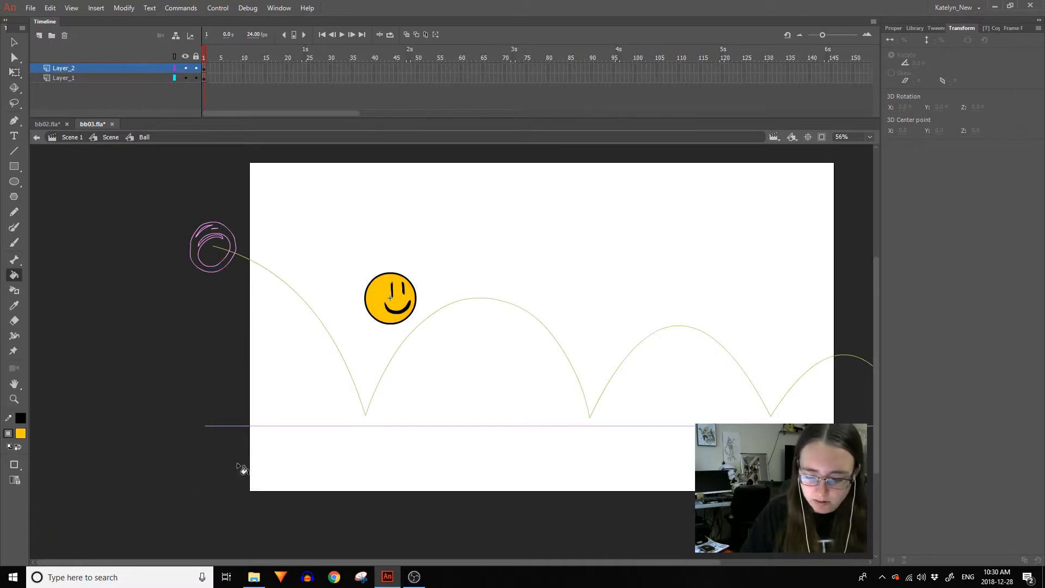
left_click(20, 433)
left_click(204, 382)
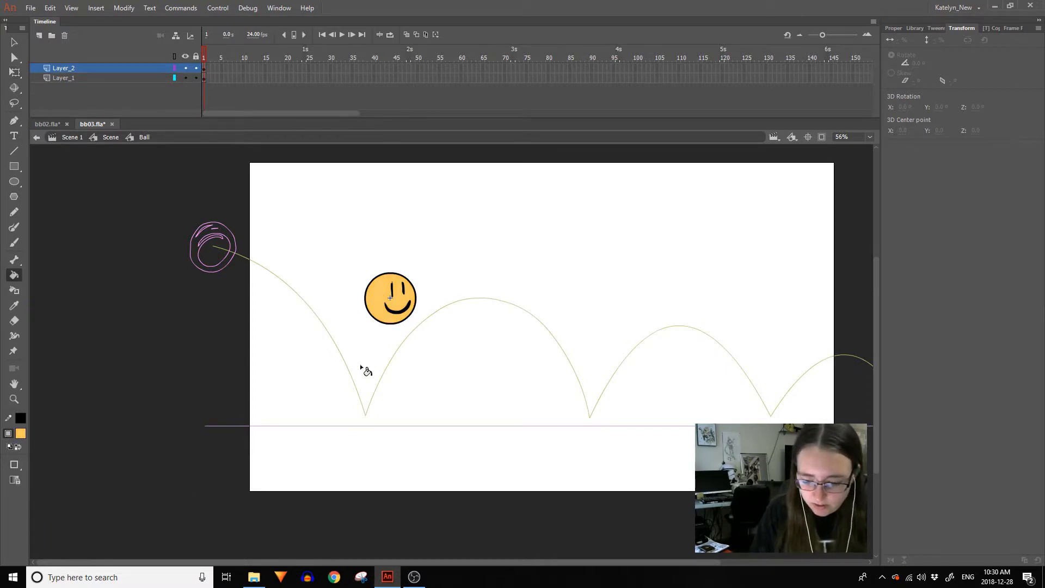
double_click(376, 368, "ctrl")
Place the ball over the rough ball at the start of the path on frame 1 and insert a Ball keyframe at frame 13.
left_click(14, 72)
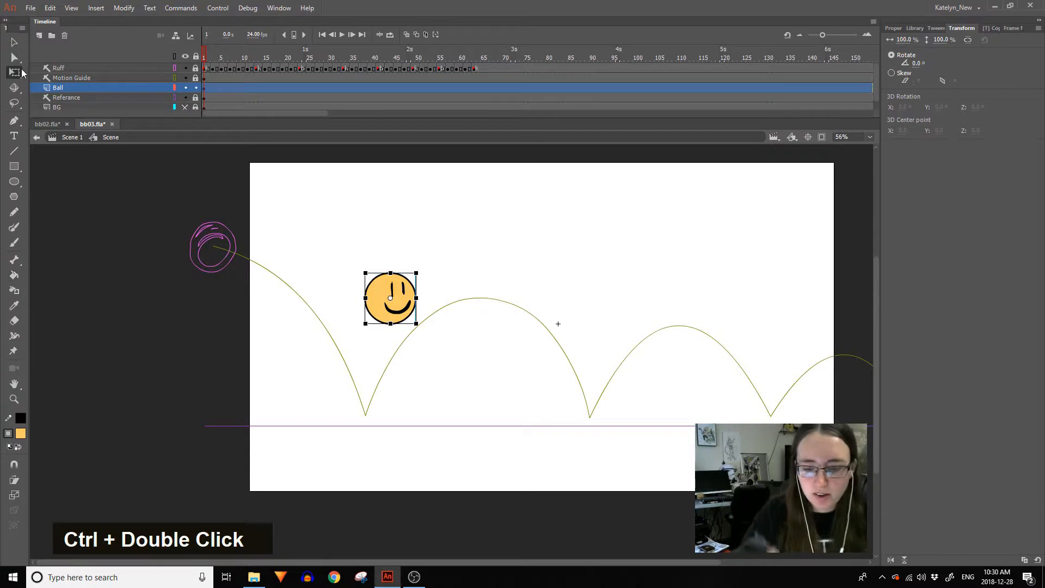
left_click_drag(412, 308, 212, 259)
left_click(259, 60)
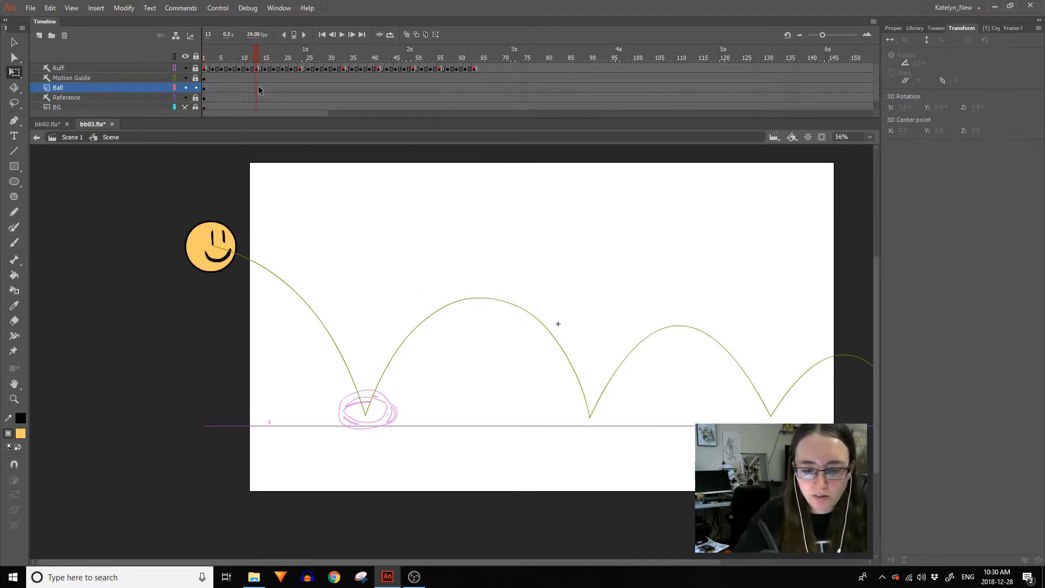
key("comma")
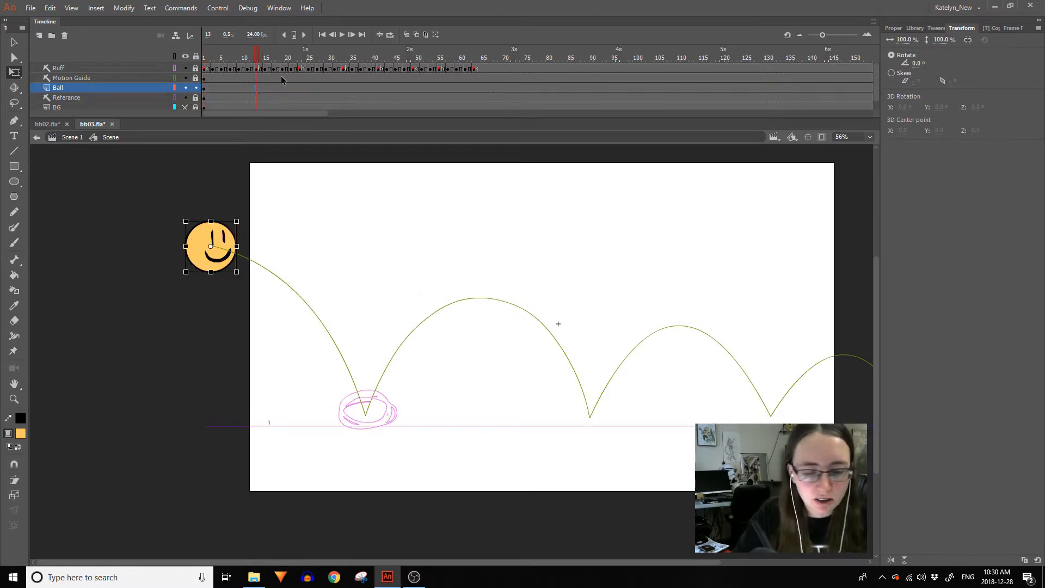
key("F6")
left_click(321, 34)
left_click(257, 88)
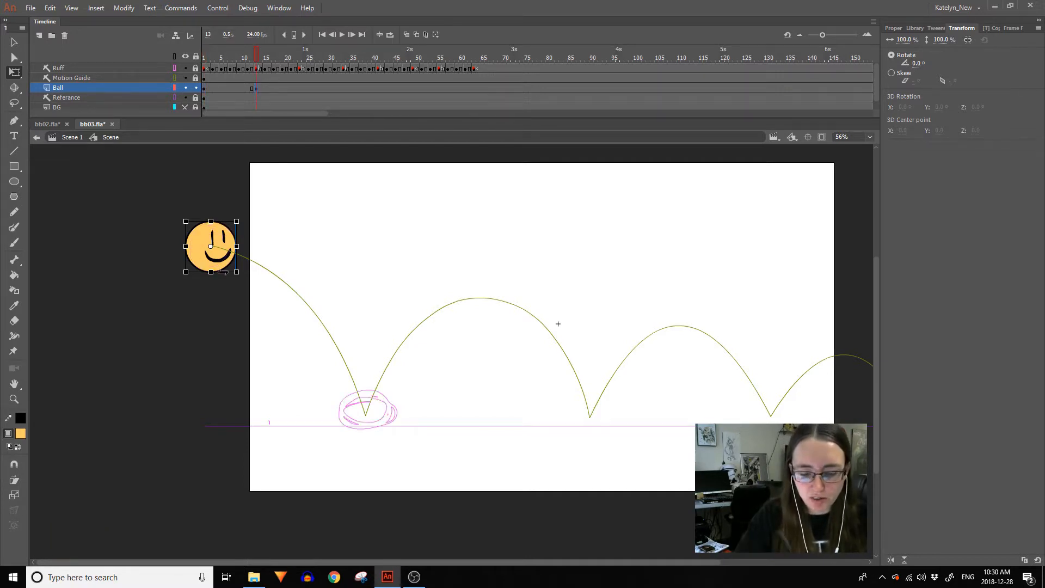
Move the ball at frame 13 to the first bounce point, centred on the path and resting on the ground line.
mouse_move(218, 235)
left_mouse_down()
mouse_move(416, 356)
mouse_move(373, 370)
mouse_move(373, 388)
left_mouse_up()
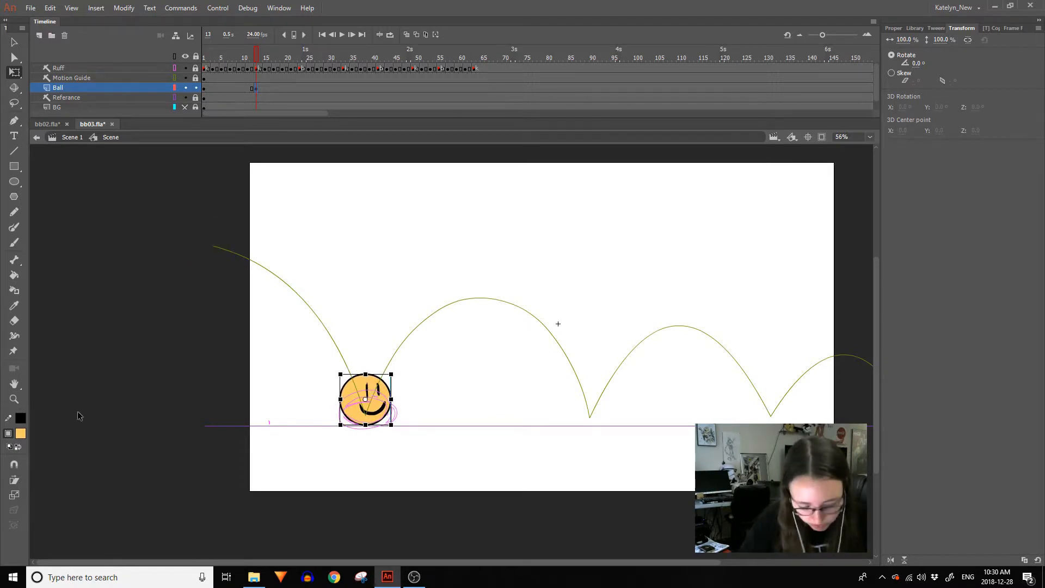
left_click(16, 400)
left_click_drag(286, 506, 501, 348)
left_click(14, 71)
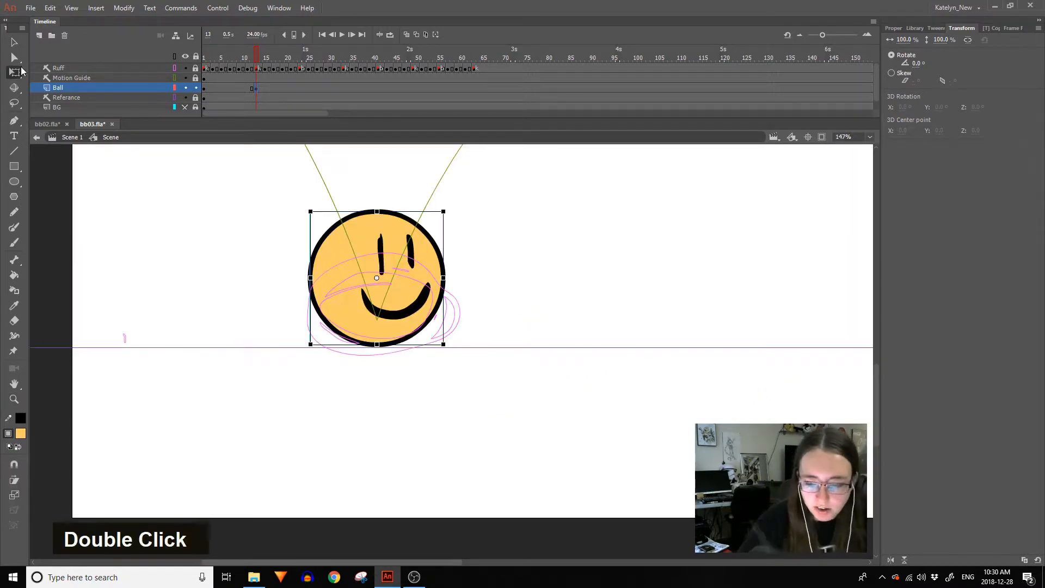
key("Up")
key("Right")
key("Down")
key("Down")
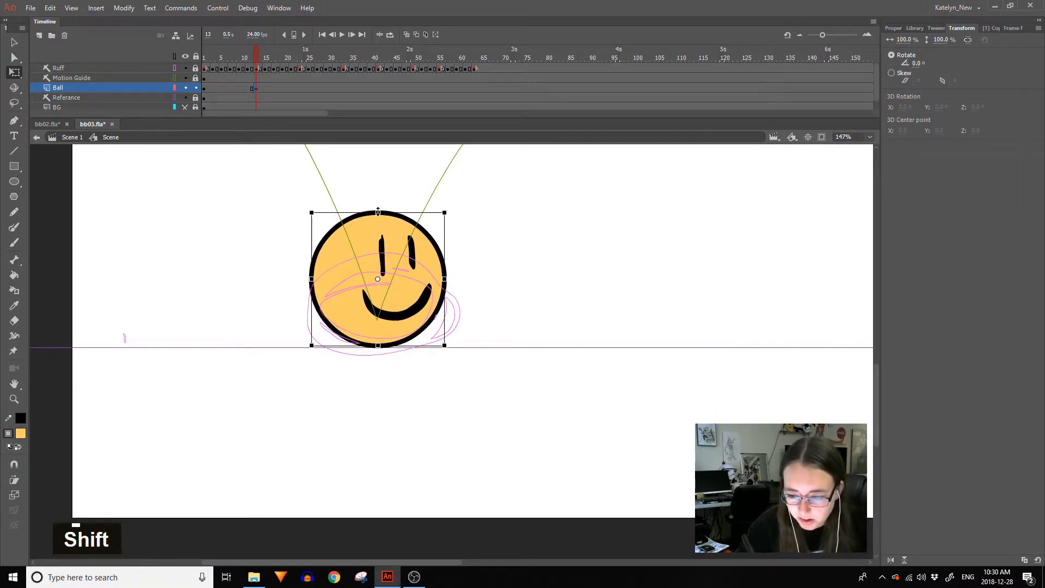
Squash the ball freehand against the ground line at frame 13 to about 118% width and 83% height.
left_click_drag(380, 212, 385, 224)
key("ctrl+z")
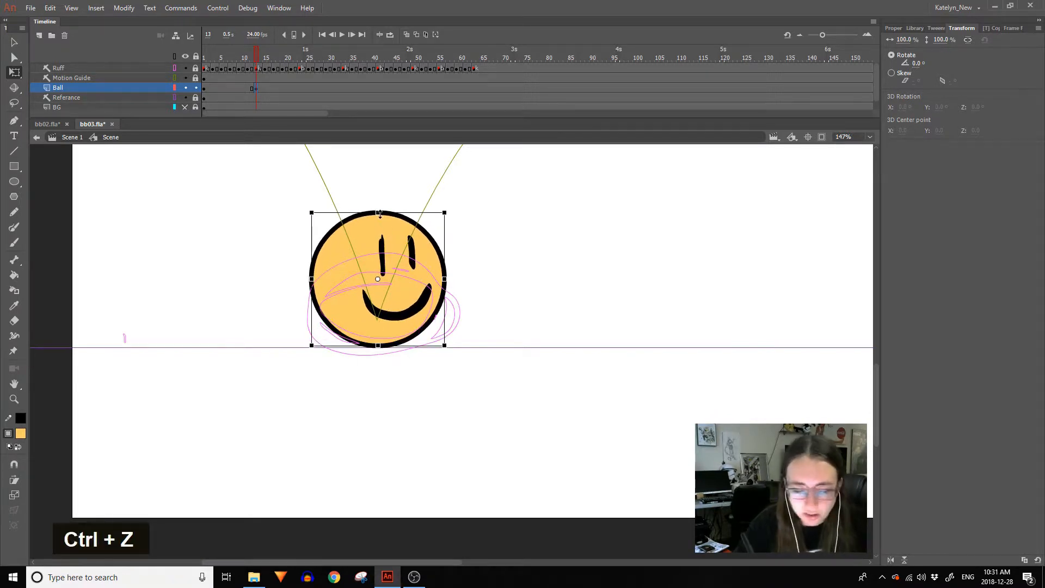
left_click_drag(380, 210, 378, 237)
left_click_drag(445, 292, 456, 290)
left_click_drag(378, 236, 378, 234)
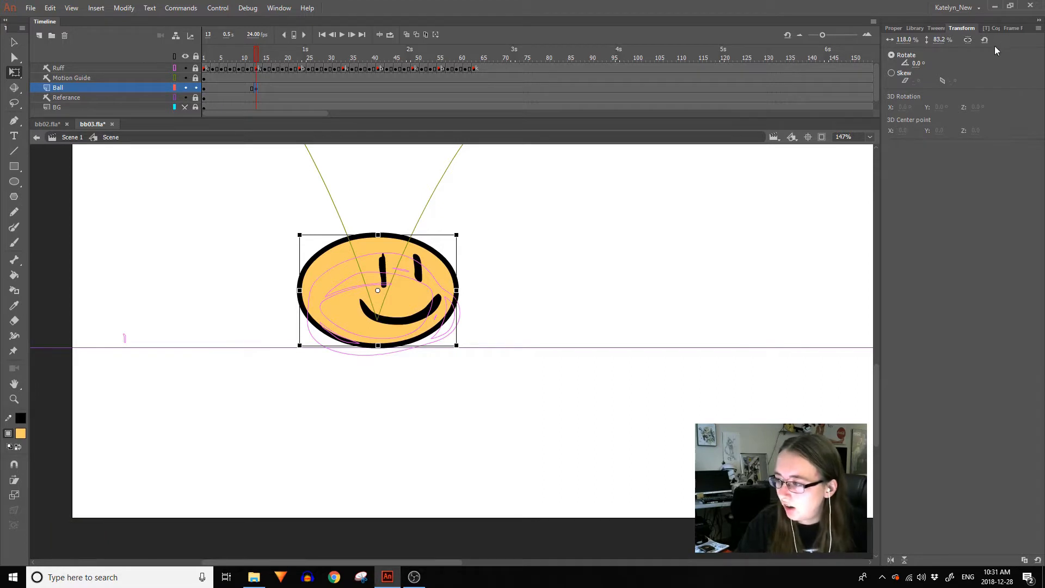
Set the squashed ball's scale at frame 13 to 110% width and 90% height.
left_click(907, 39)
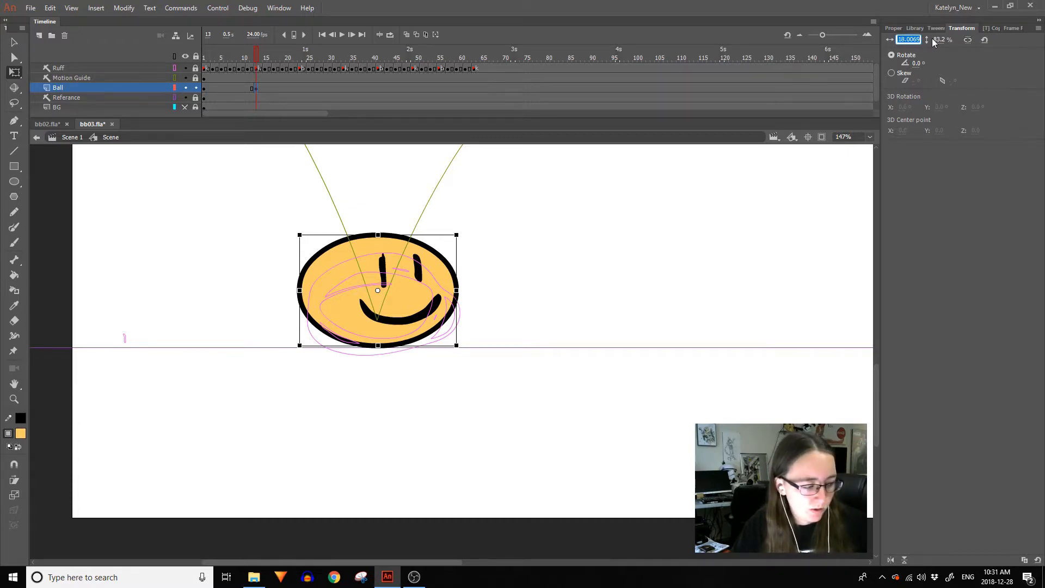
type("110")
key("Return")
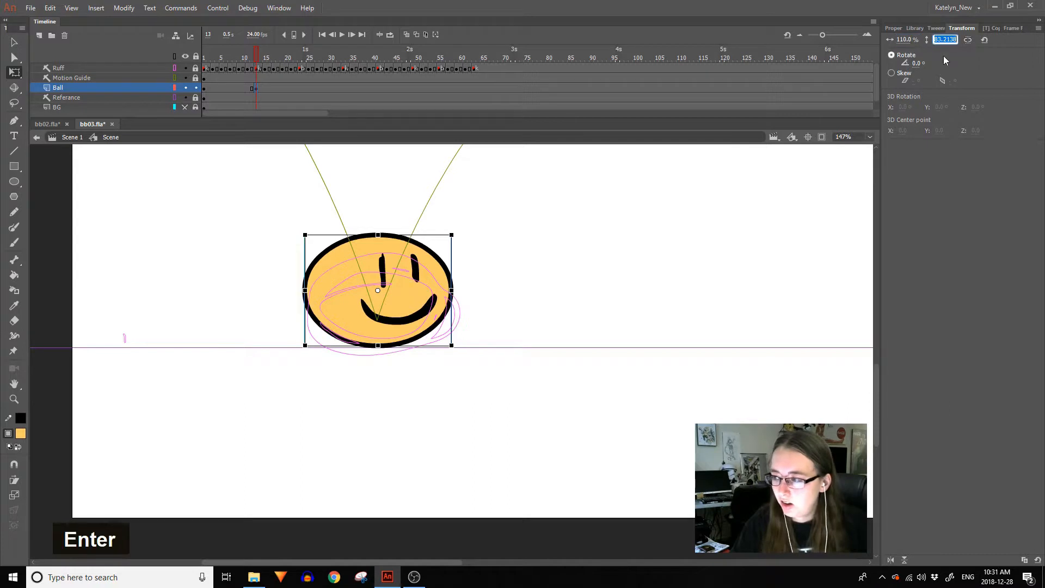
type("90")
key("Return")
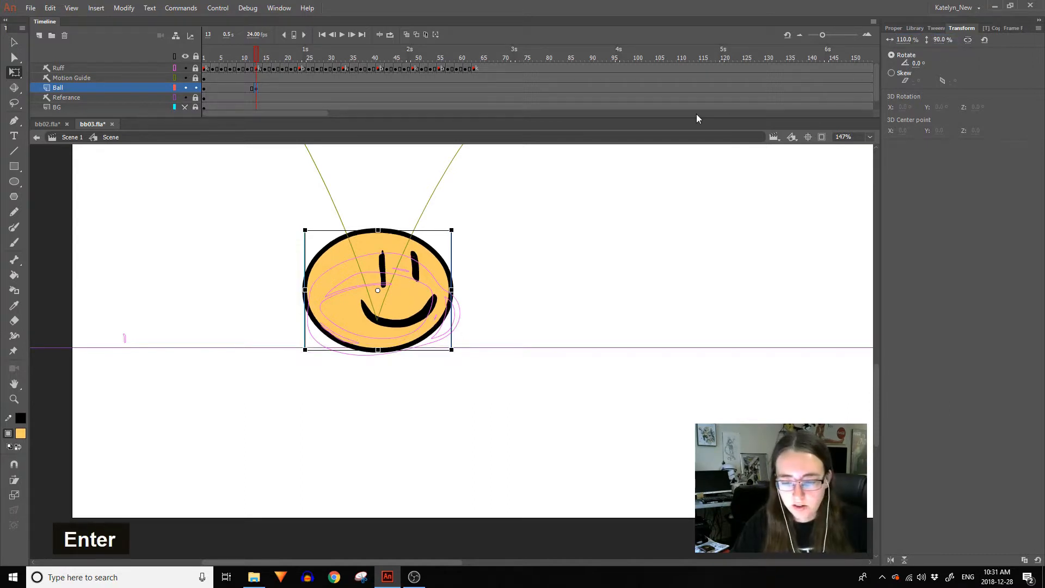
Insert a keyframe on the Ball layer at frame 33, where the rough ball makes its second ground contact.
left_click(15, 398)
left_click(118, 408)
left_click_drag(644, 339, 574, 394)
left_click(9, 77)
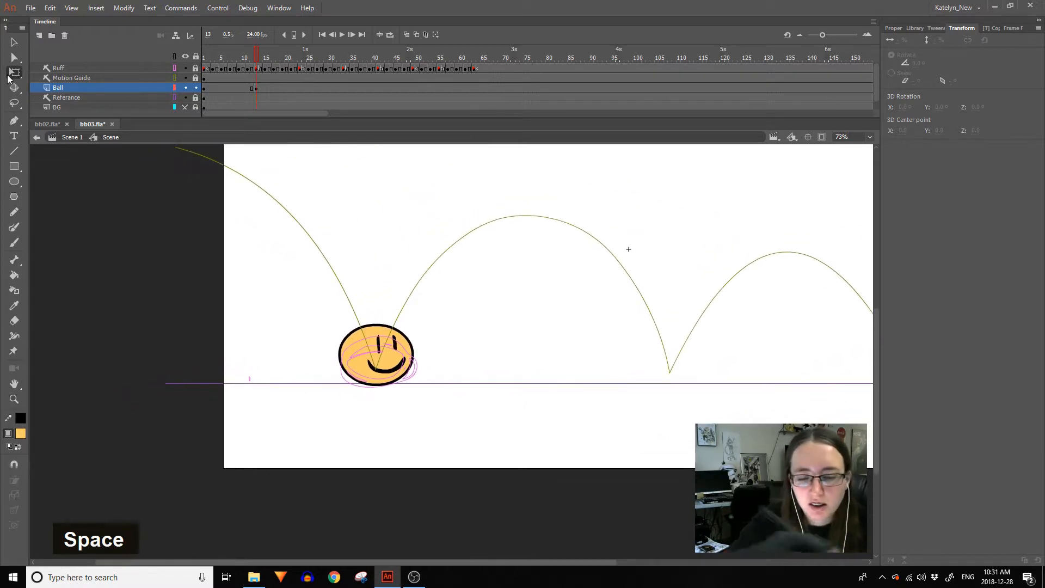
left_click_drag(258, 68, 344, 69)
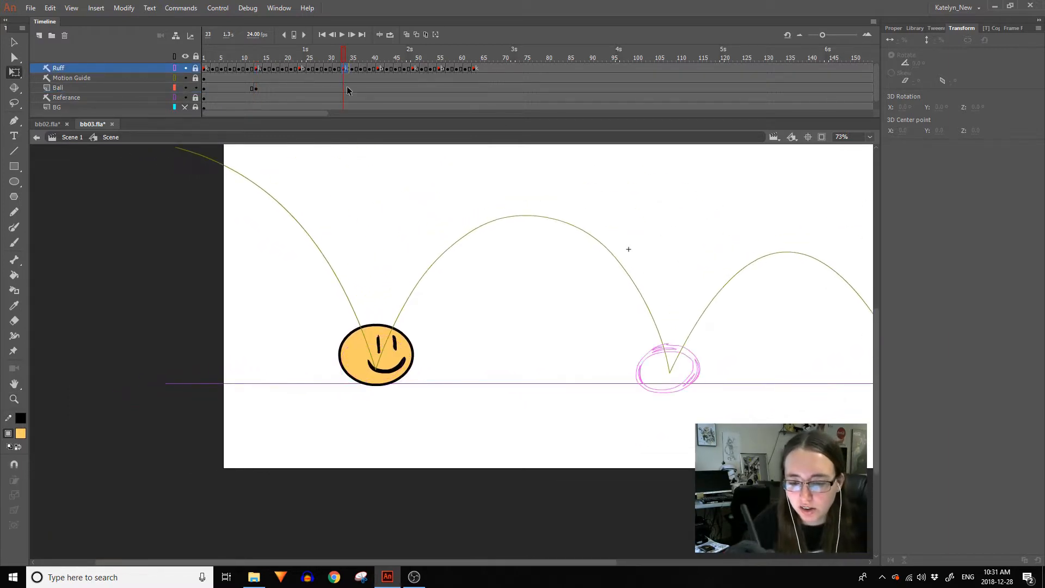
left_click(344, 88)
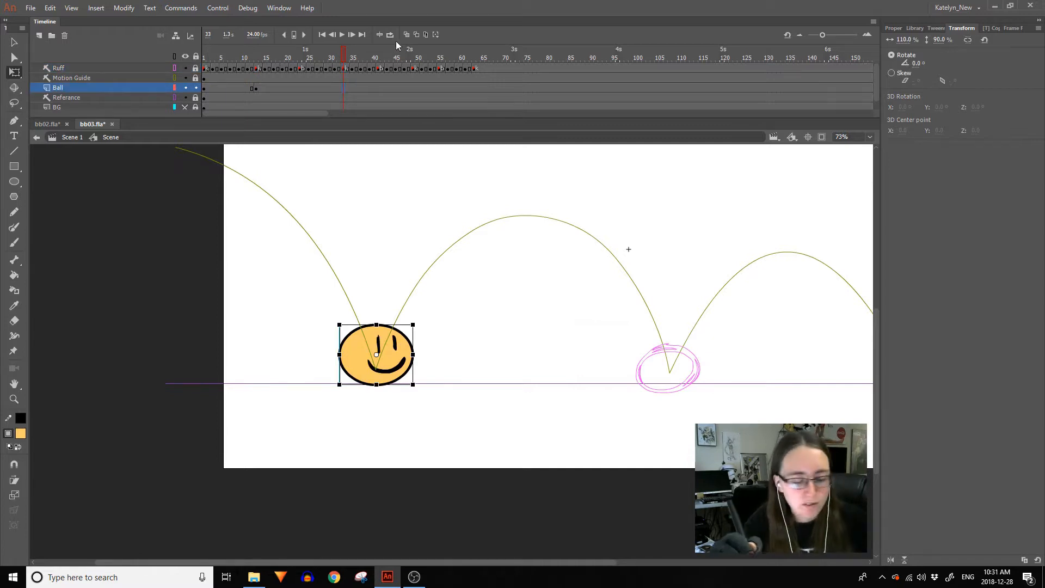
key("F6")
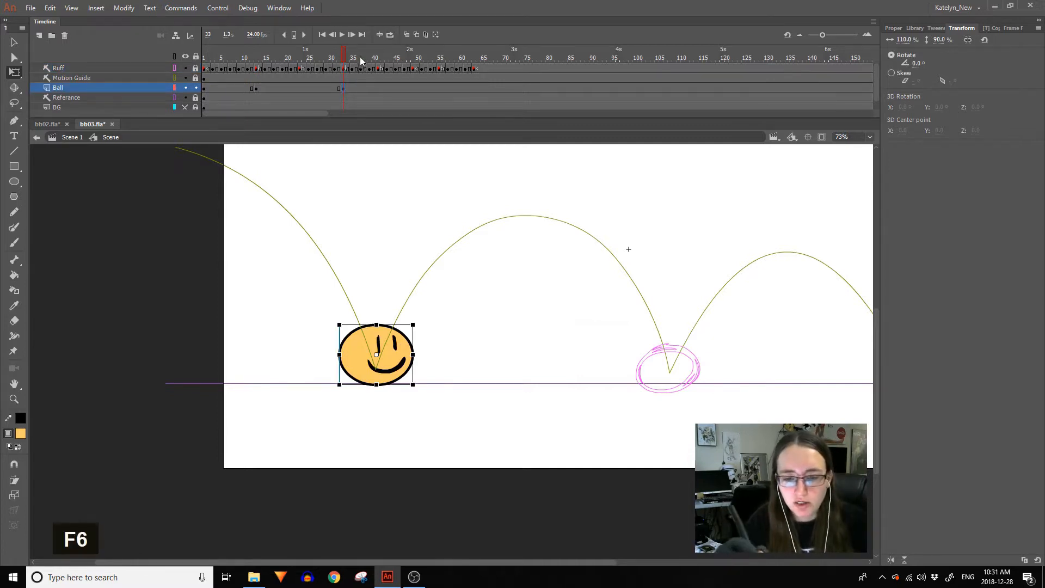
Move the ball at frame 33 along the ground line to the second bounce point, centred on the path.
left_click_drag(393, 362, 680, 393)
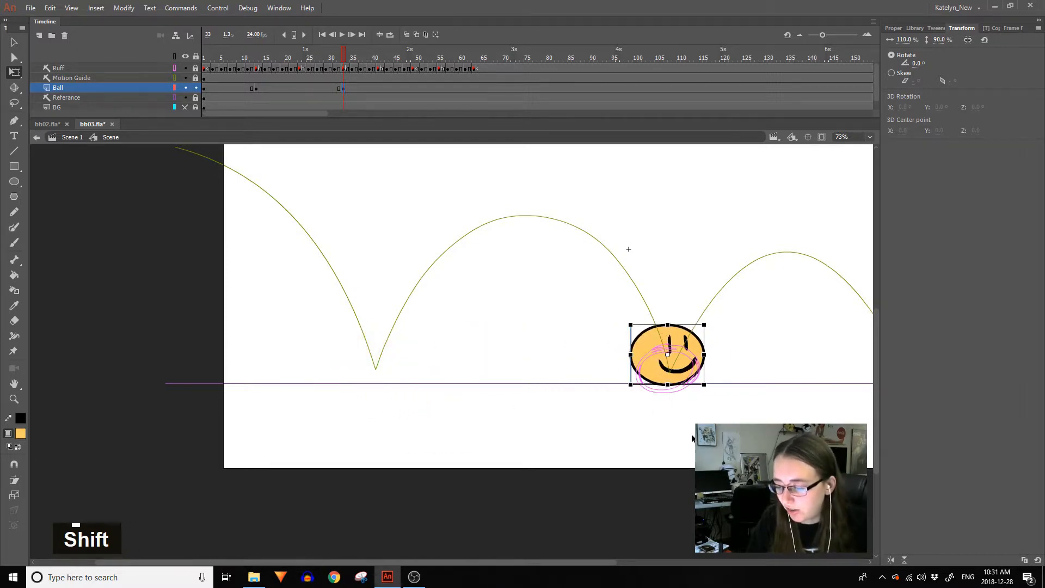
left_click_drag(691, 433, 405, 411)
key("shift")
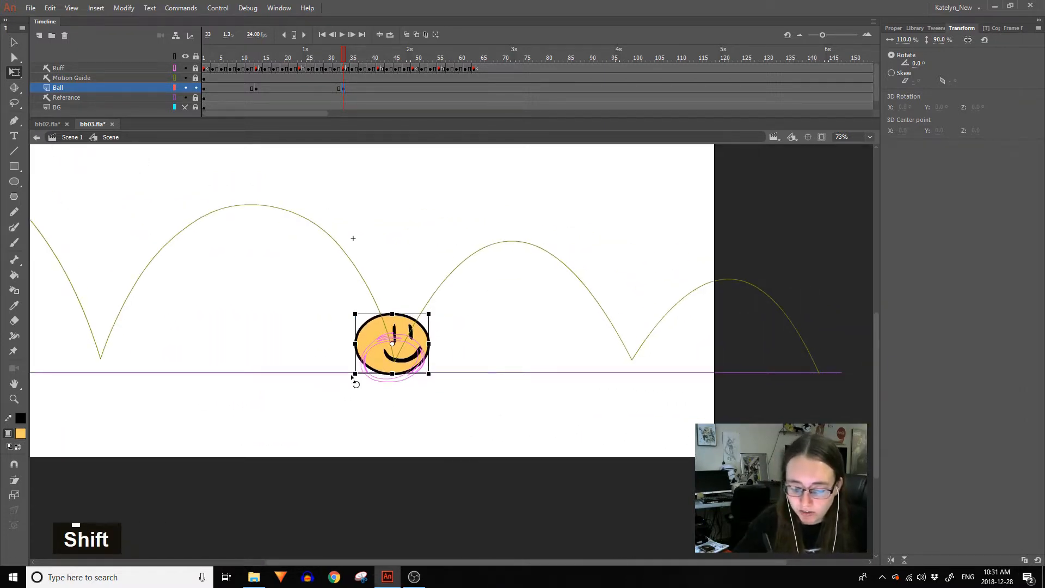
left_click_drag(427, 330, 429, 330)
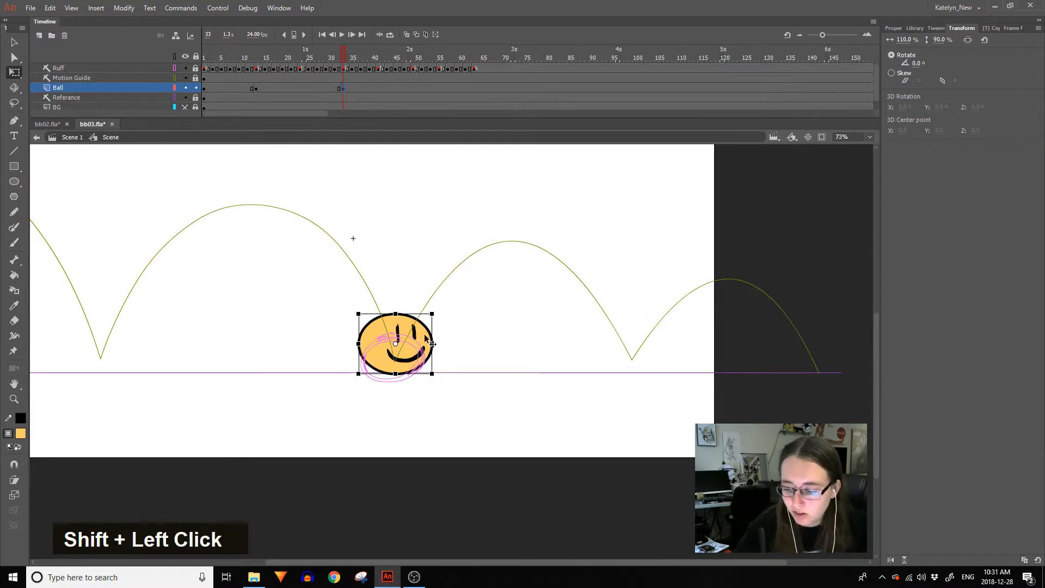
Set the squashed ball's scale at frame 33 to 107% width and 93% height.
left_click(908, 40)
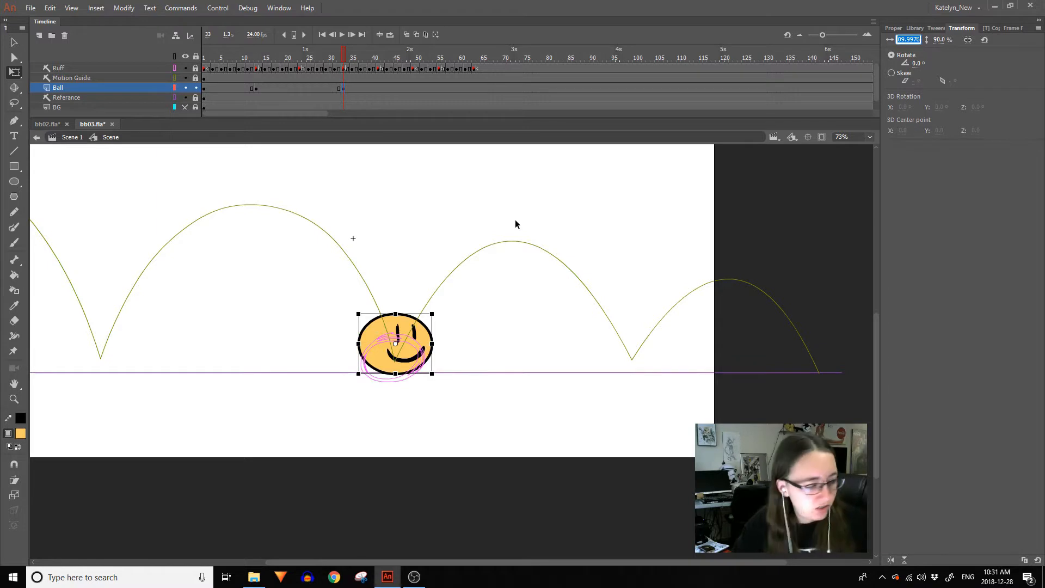
type("1")
type("07")
left_click(938, 40)
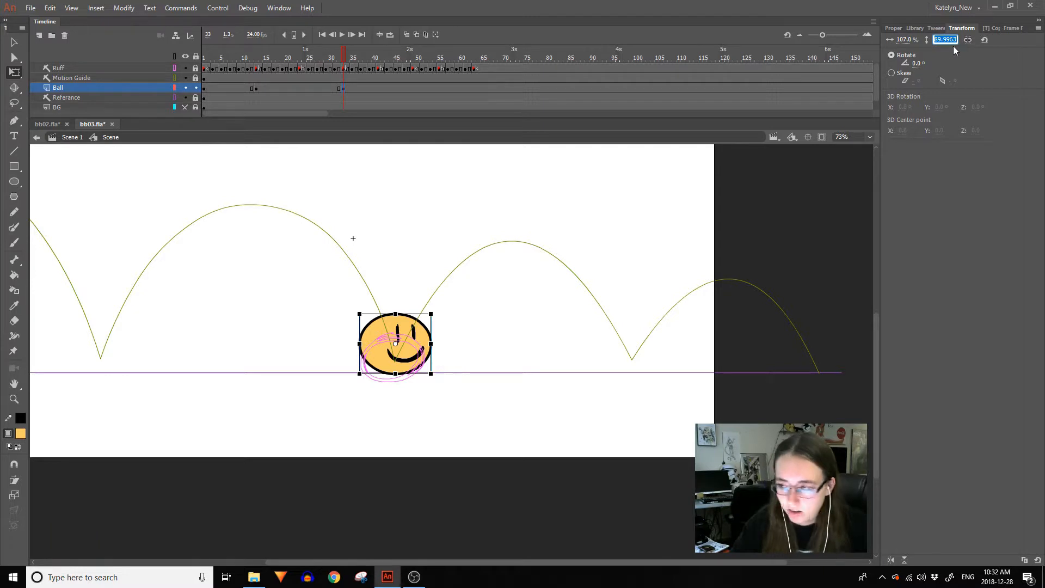
type("9")
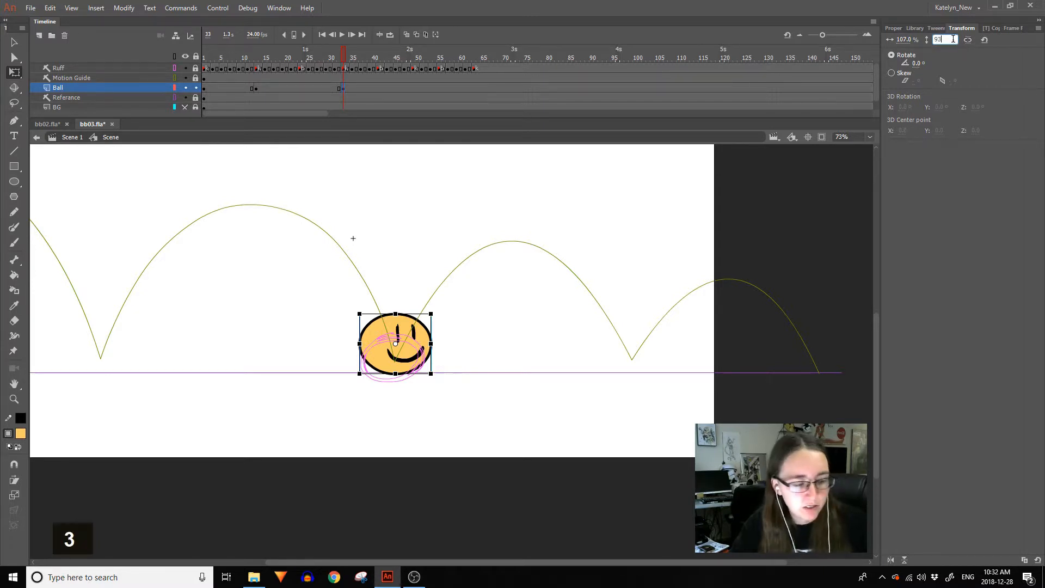
type("3")
key("Return")
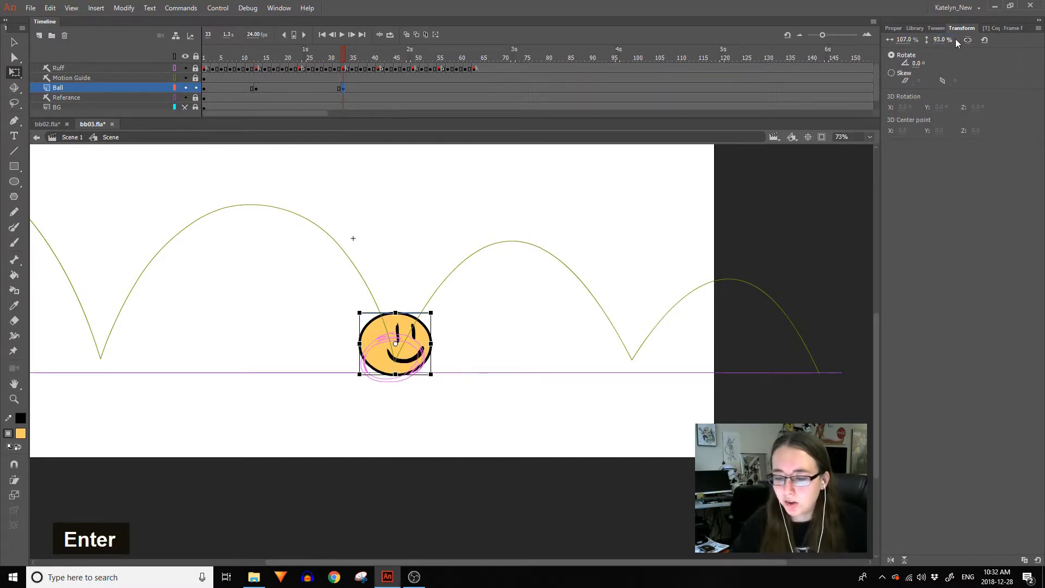
left_click(256, 88)
left_click(343, 88)
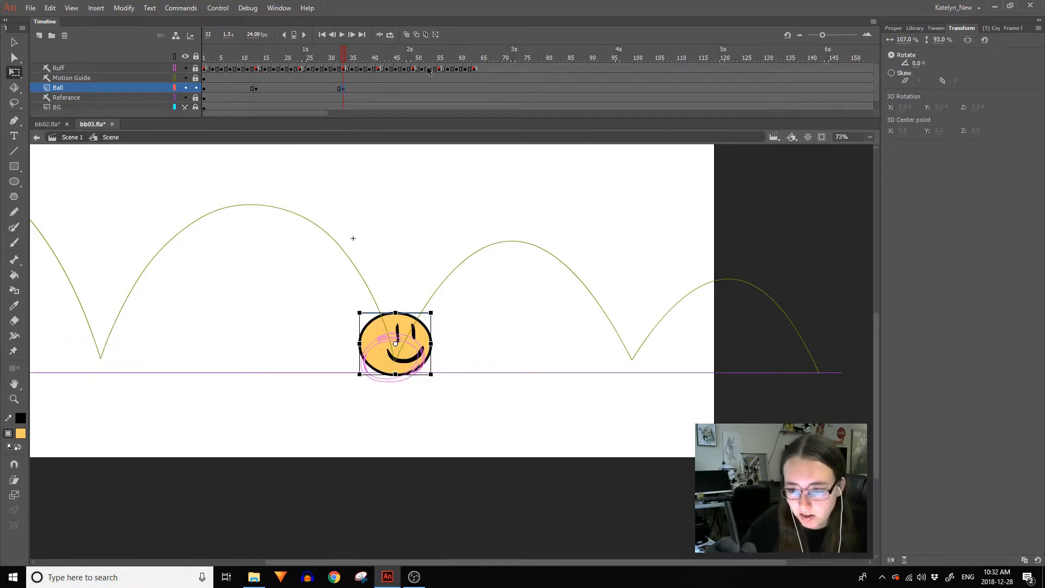
Insert a Ball keyframe at frame 49 and move the ball along the ground line to the third contact point.
left_click(414, 88)
key("F6")
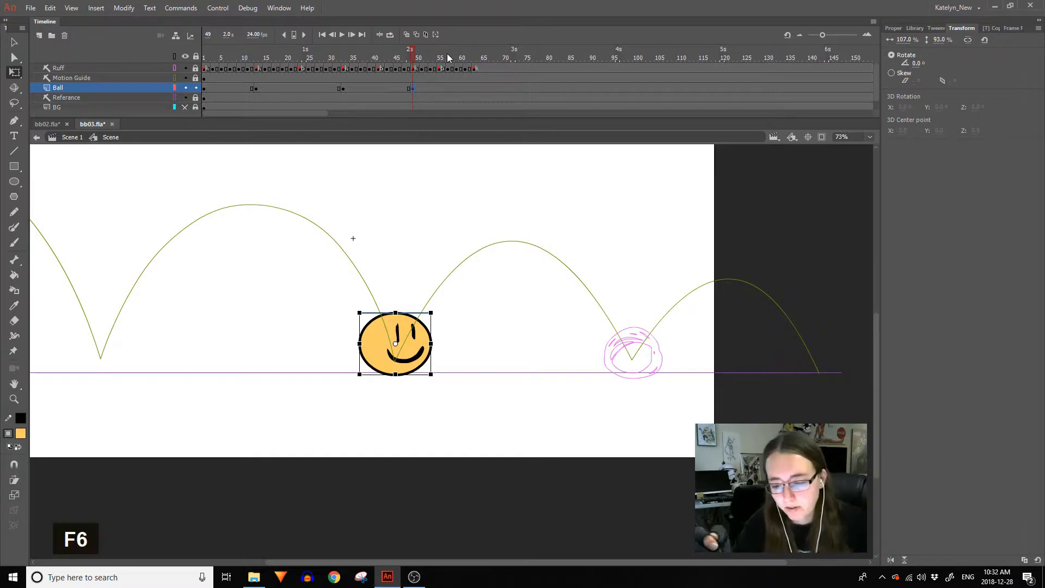
left_click_drag(412, 370, 656, 373)
Set the ball's scale at frame 49 to 103% width and 97% height.
left_click(907, 40)
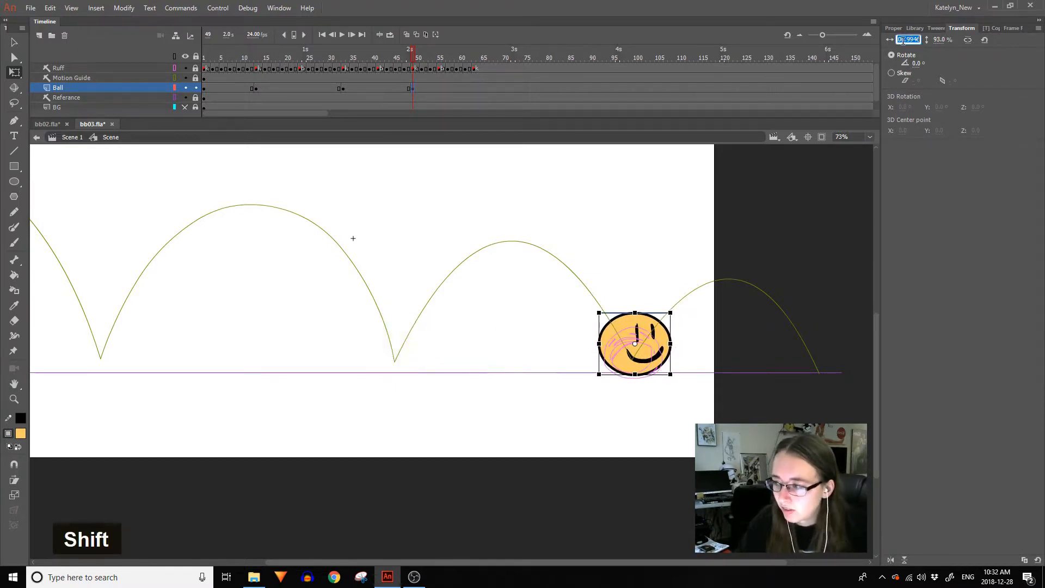
type("105")
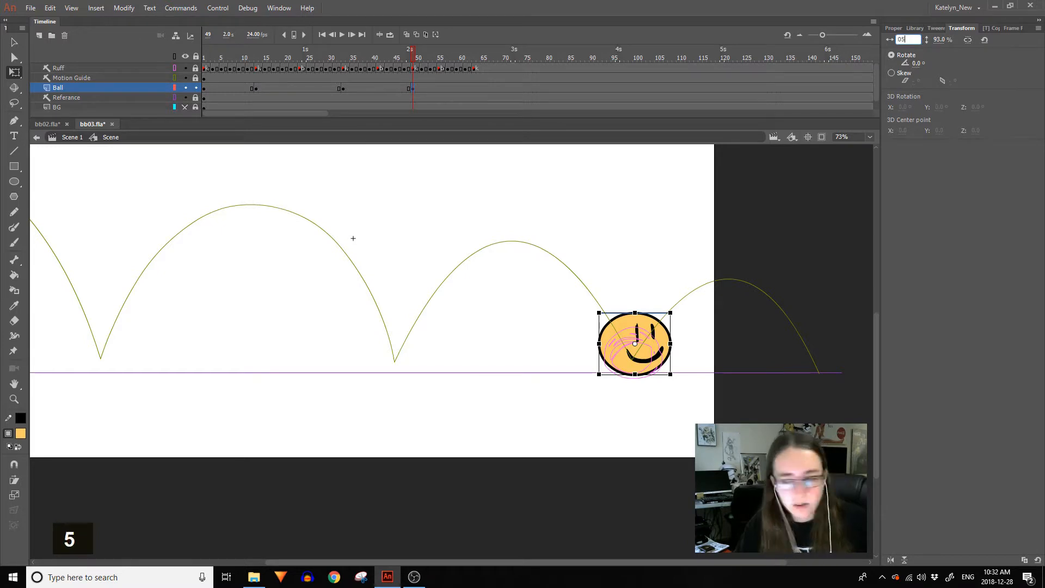
key("BackSpace")
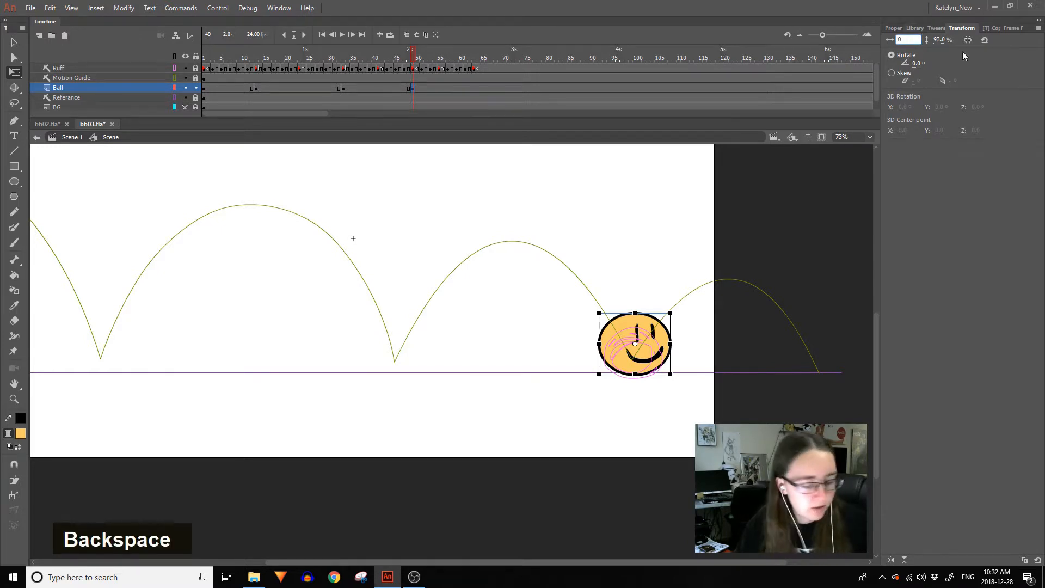
type("3")
key("Return")
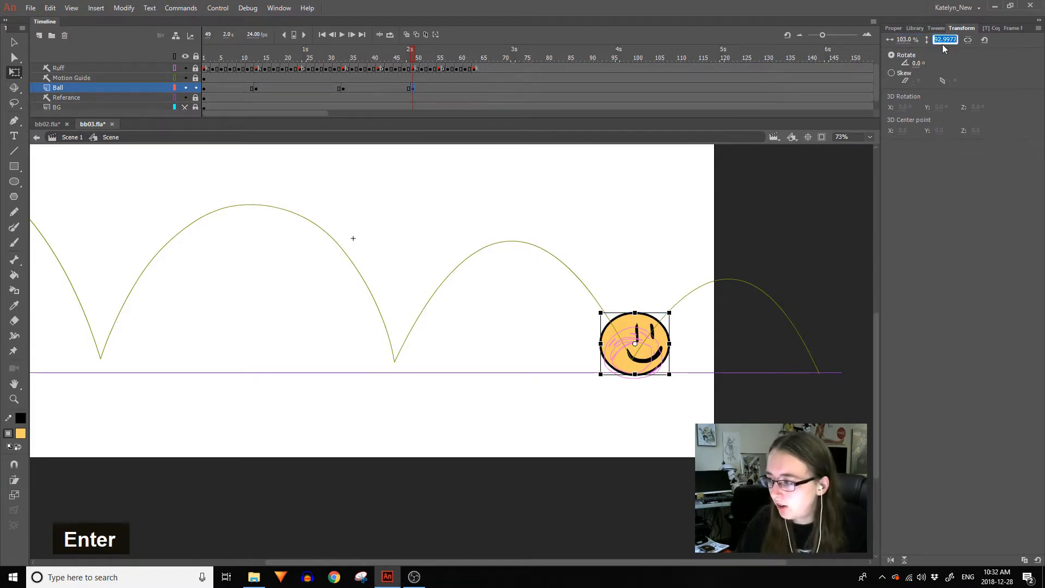
type("97")
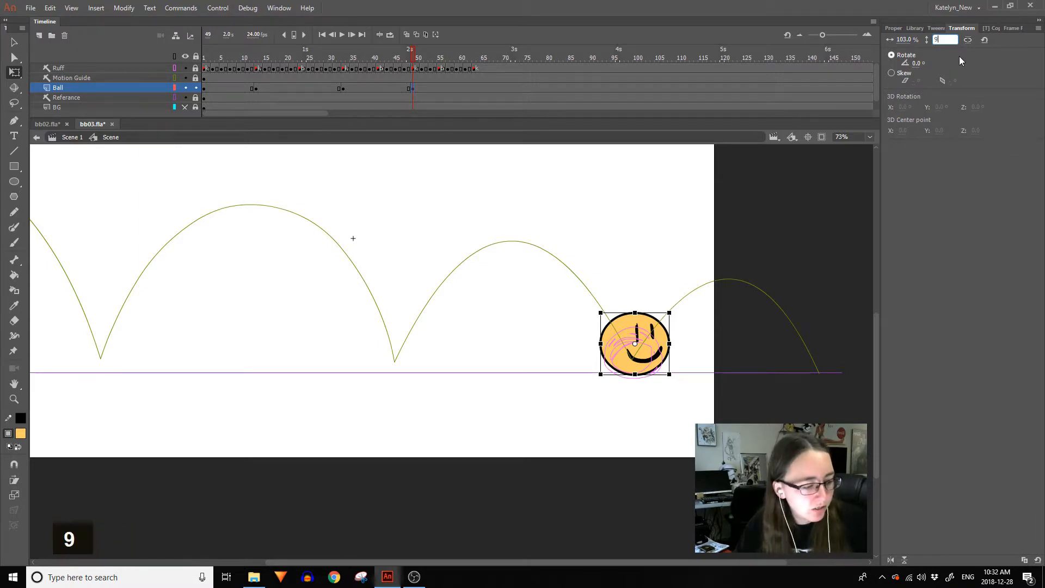
key("Return")
Insert a Ball keyframe at frame 63 and move the ball along the ground line to the end of the motion path.
left_click(473, 89)
key("F6")
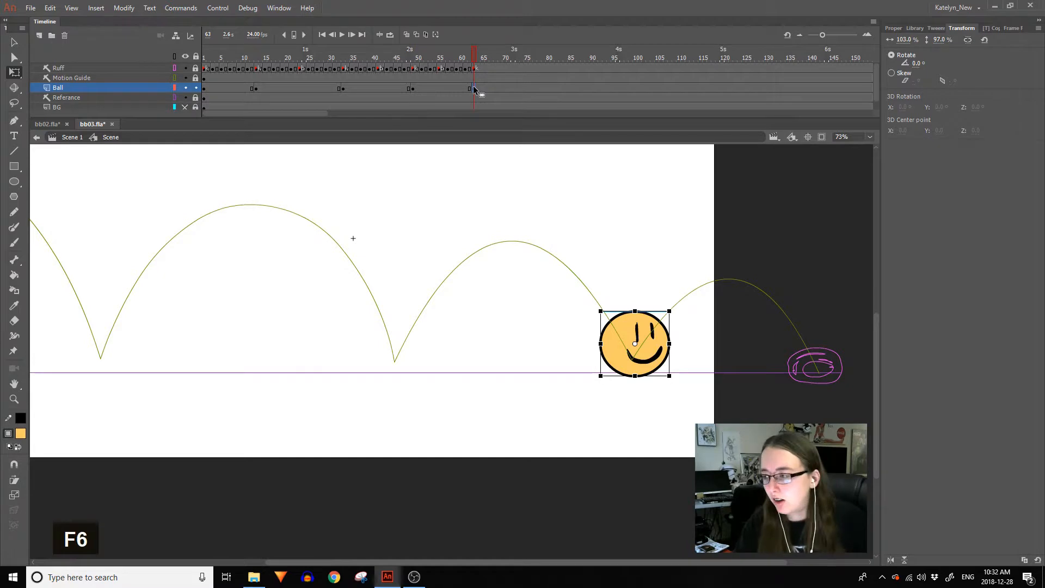
left_click_drag(660, 370, 701, 334)
key("shift+space")
left_click(808, 137)
key("space")
left_click_drag(725, 420, 474, 352)
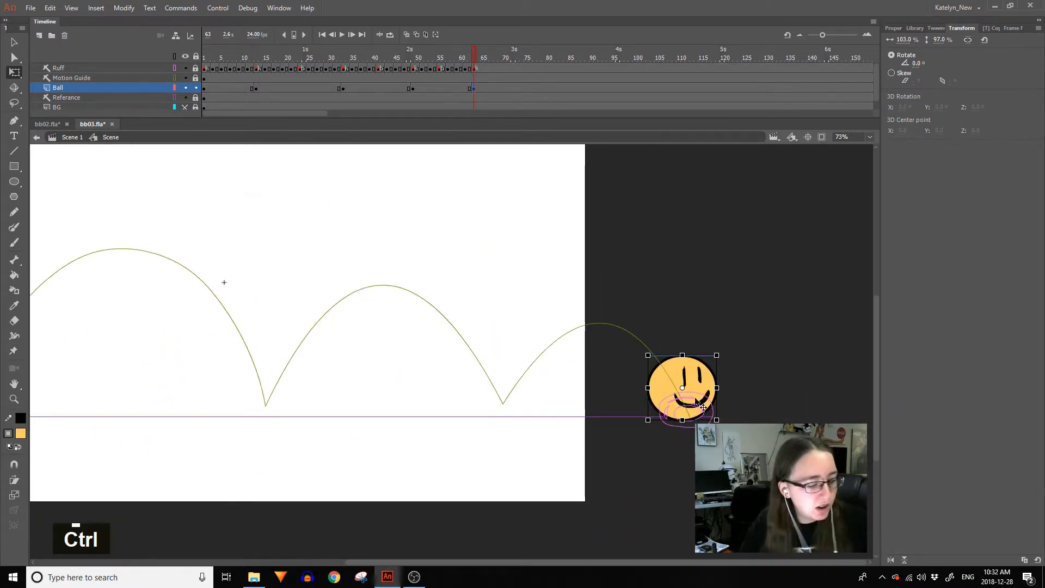
Reset the ball's scale at frame 63 to 100% and nudge it up to rest on the ground line.
key("ctrl+shift+z")
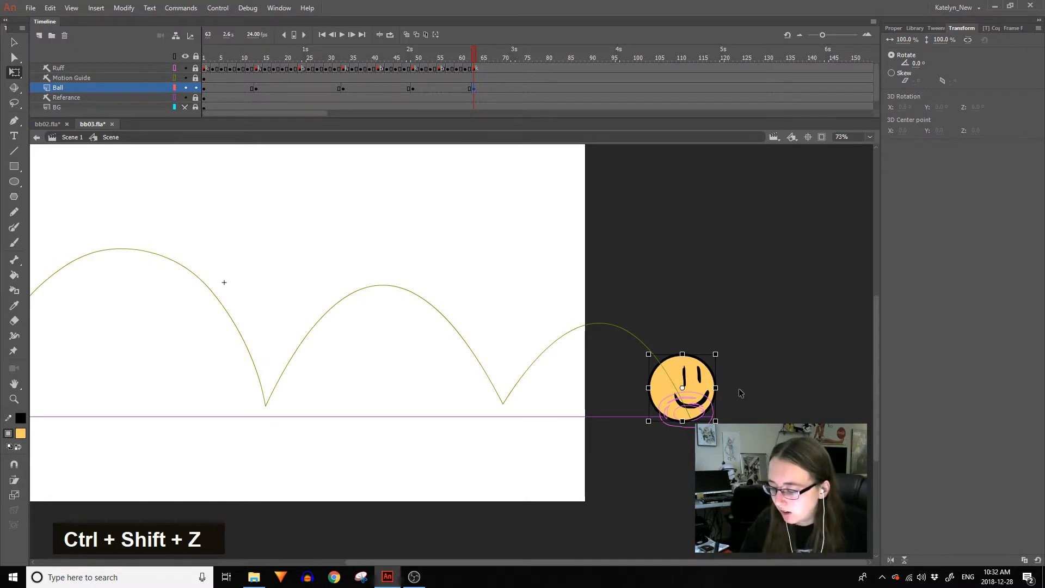
left_click(697, 373)
key("shift+Up")
key("Down")
key("Up")
left_click(706, 419)
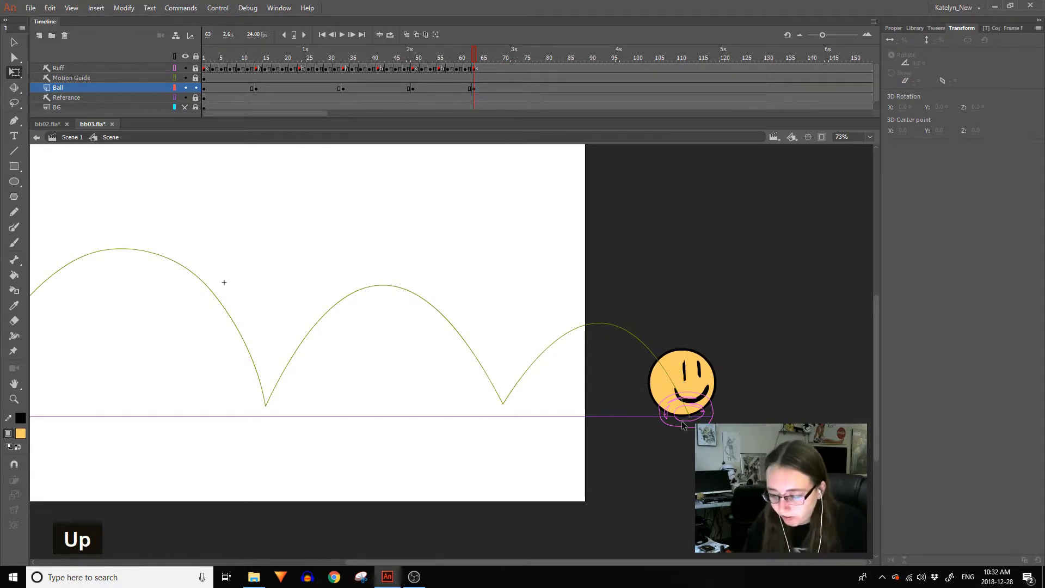
left_click(704, 407)
key("Up")
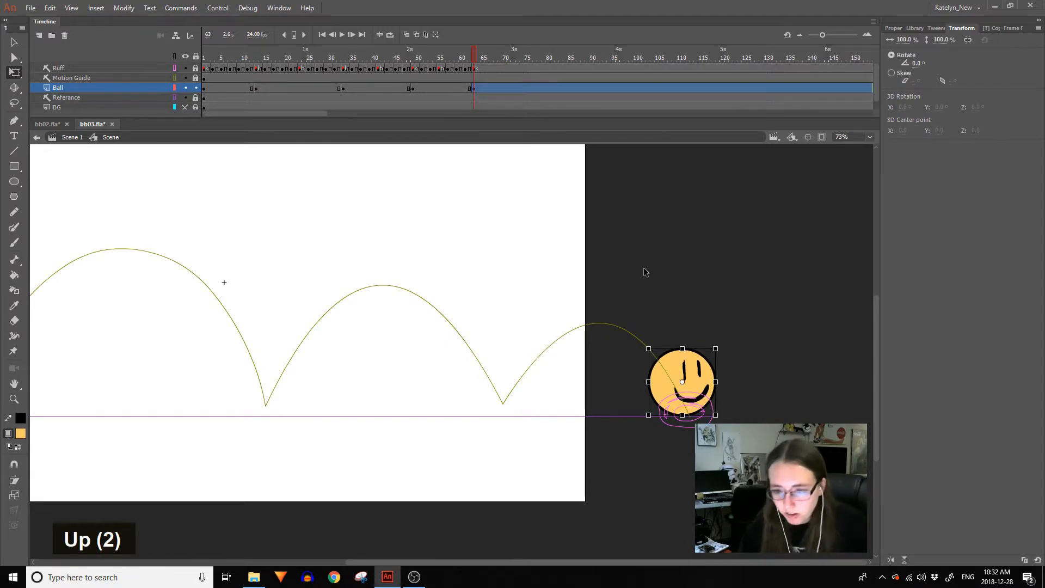
Nudge the ball at frame 49 up so its bottom edge sits on the ground line.
left_click(412, 87)
key("Up")
key("Up")
key("Up")
key("Up")
key("Up")
key("Up")
key("Up")
key("Up")
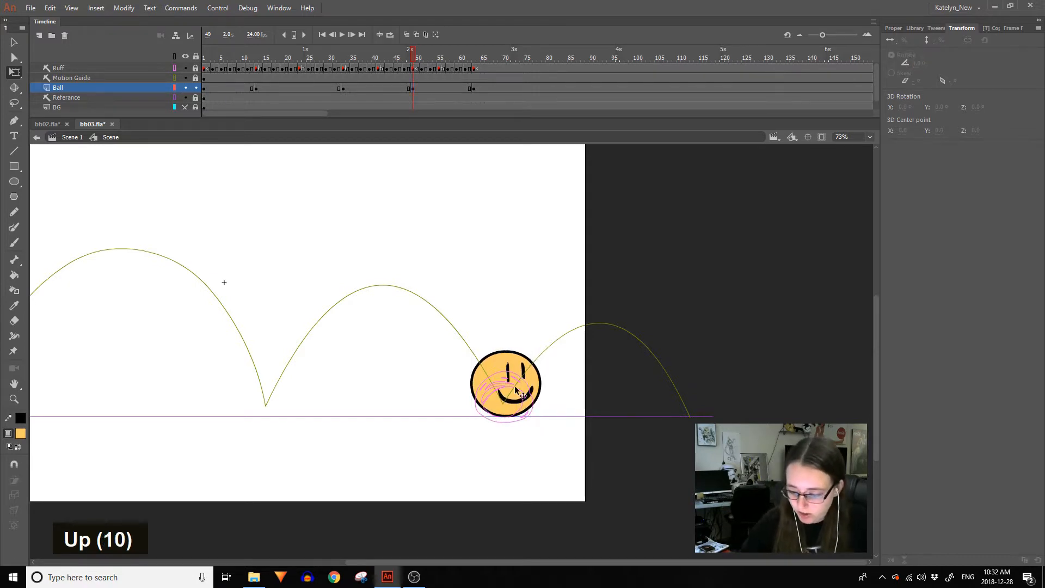
left_click(520, 409)
Nudge the ball at frame 13 up so its bottom edge rests on the ground line at the first contact.
left_click(343, 89)
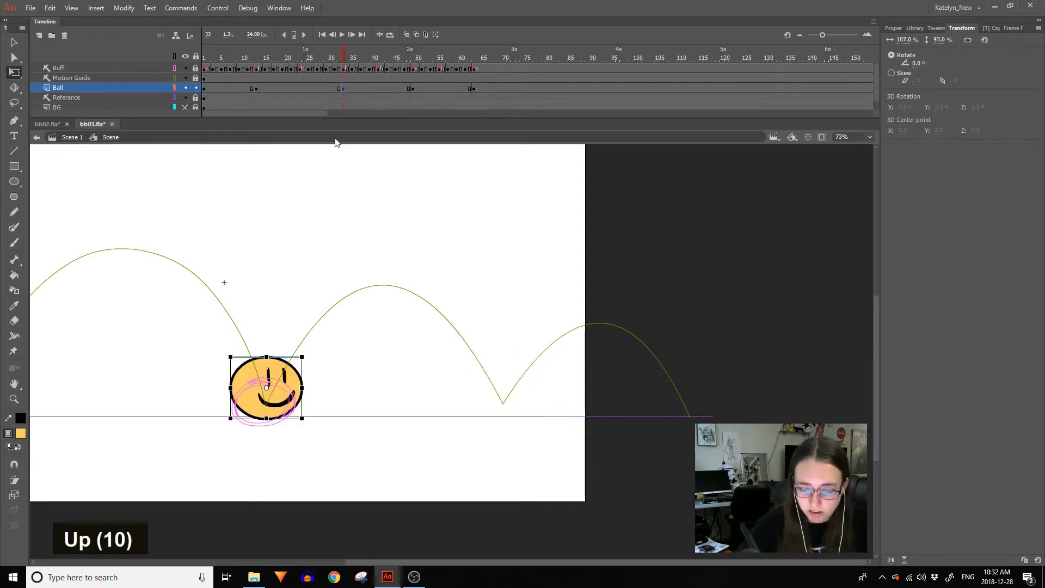
left_click(263, 456)
key("space")
left_click_drag(292, 454, 507, 459)
left_click(256, 87)
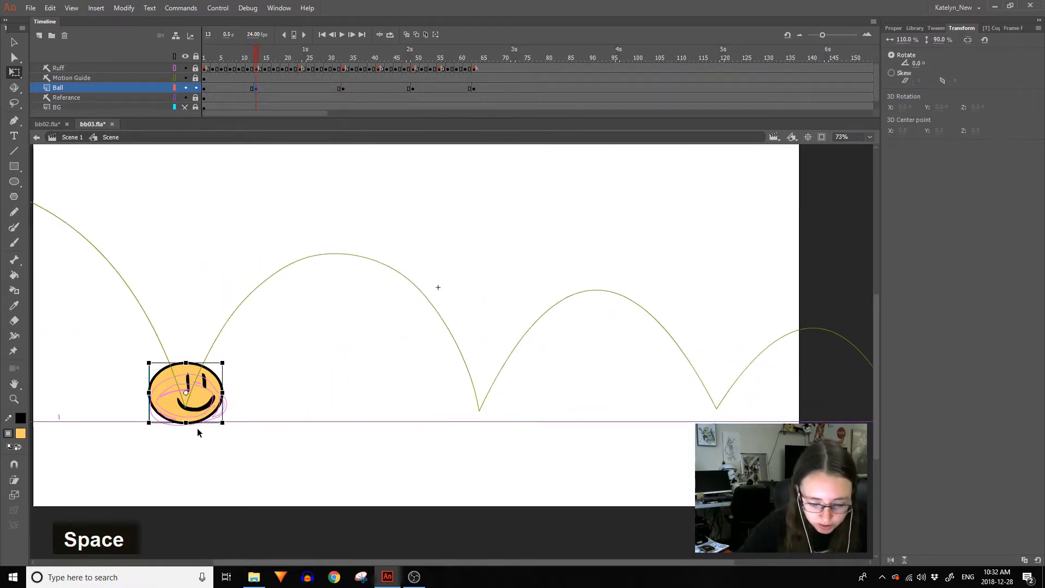
key("Up")
key("Up")
key("Up")
key("Up")
key("Up")
key("Up")
key("Down")
Nudge the ball at frame 33 up so its bottom edge meets the ground line at the second contact.
left_click(344, 88)
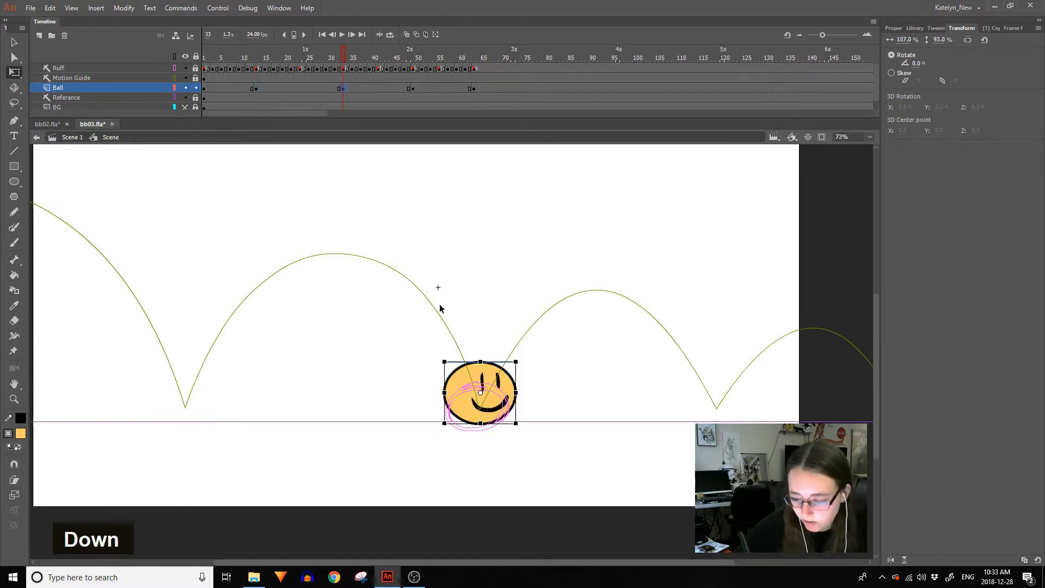
key("Up")
key("Up")
key("Up")
key("Up")
key("Up")
key("Up")
key("Up")
key("Up")
key("Down")
key("Down")
key("Down")
Nudge the ball at frame 63 down slightly so it touches the ground line.
left_click(413, 89)
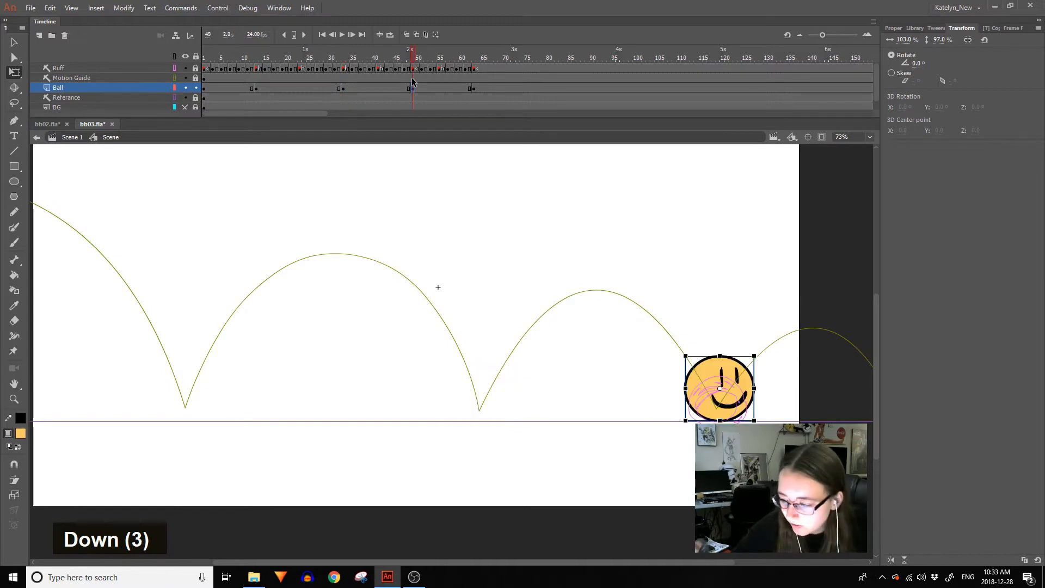
left_click(472, 88)
key("space")
left_click_drag(704, 458, 517, 445)
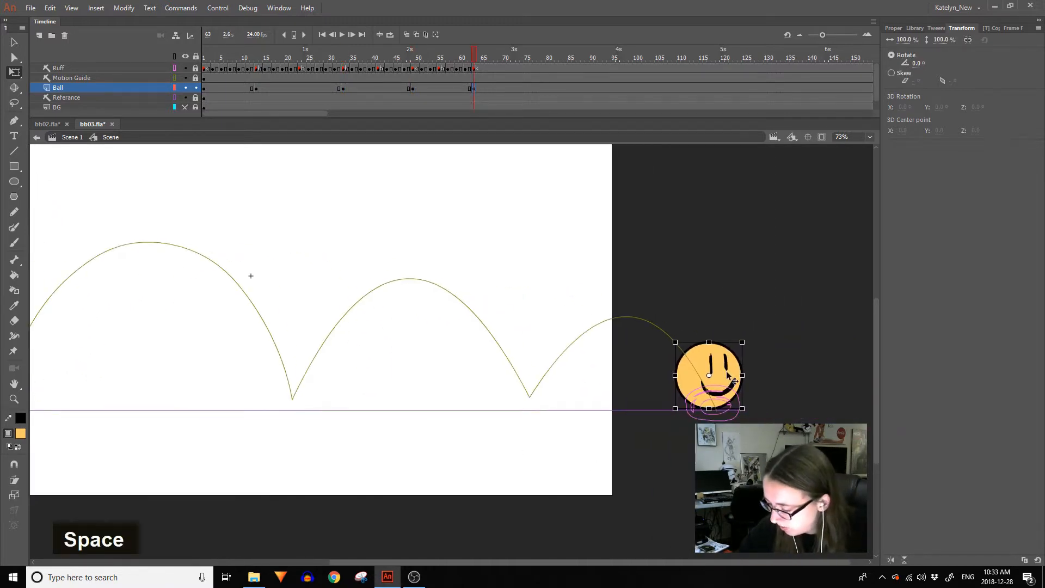
key("Down")
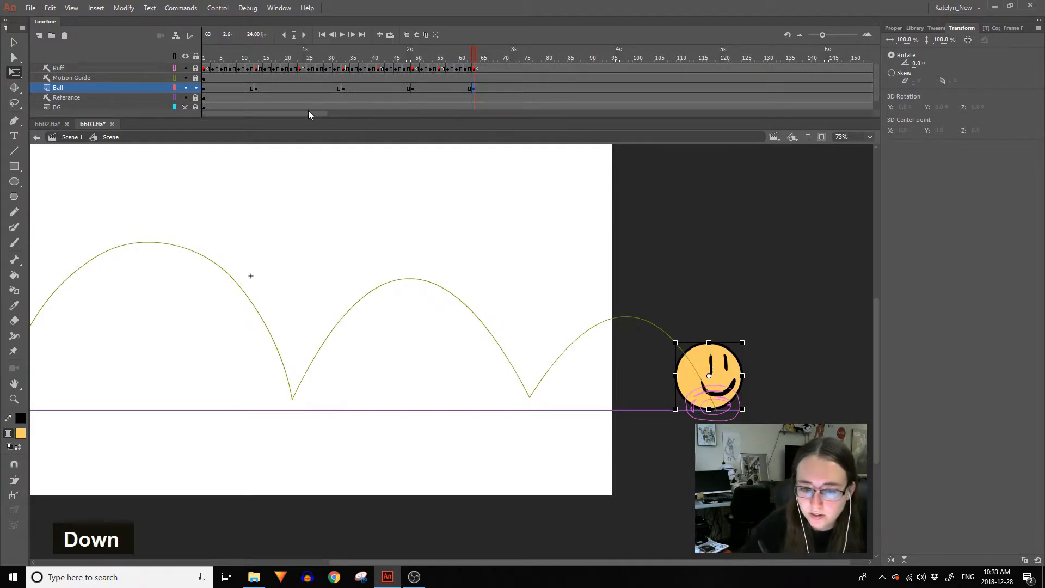
left_click(206, 86)
key("space")
left_click_drag(358, 378, 605, 348)
left_click(256, 89)
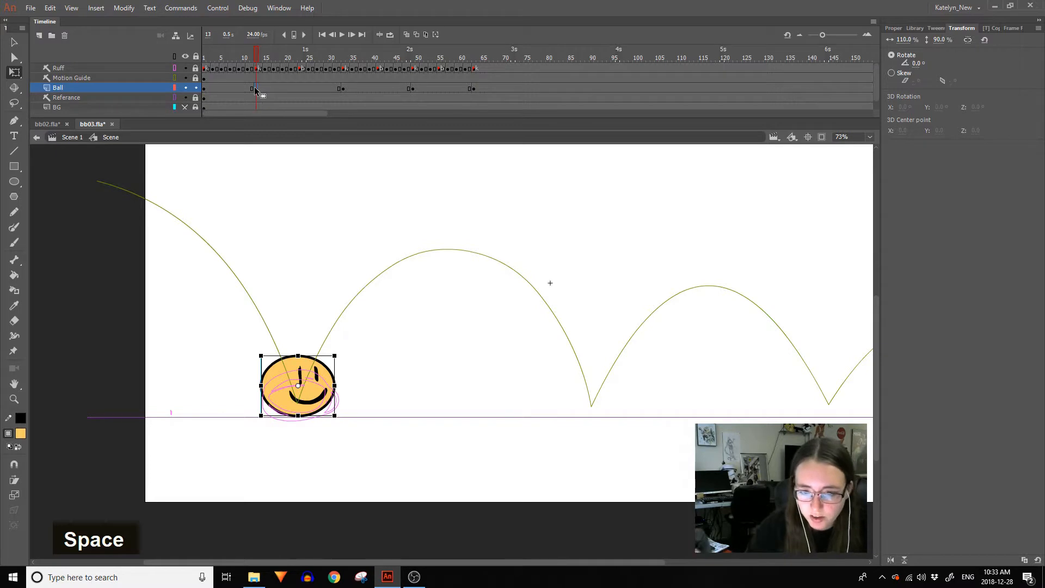
left_click(303, 61)
left_click(300, 87)
key("F6")
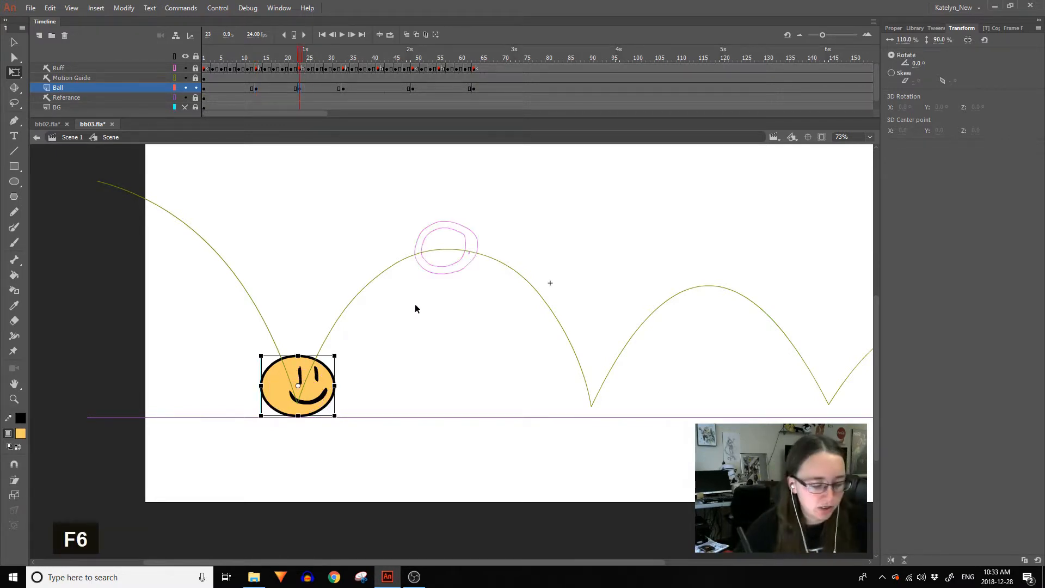
key("ctrl+shift+z")
left_click_drag(321, 385, 471, 247)
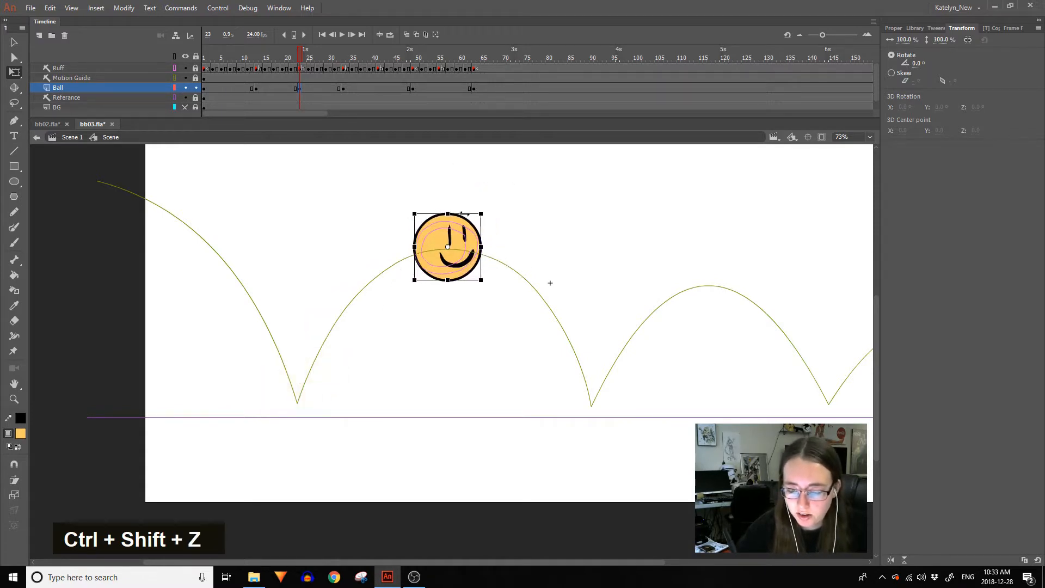
key("ctrl+z")
key("ctrl+z")
key("shift+F6")
Insert a Ball keyframe at frame 23, reset the ball's scale to 100% and move it onto the first full arc's peak.
left_click_drag(316, 53, 261, 57)
left_click(303, 88)
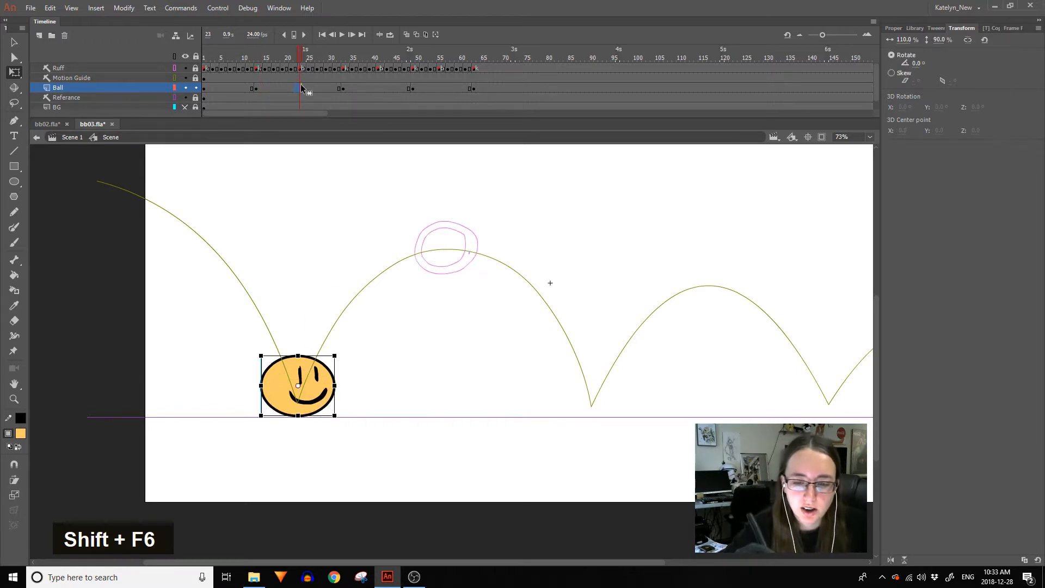
double_click(303, 89)
key("F6")
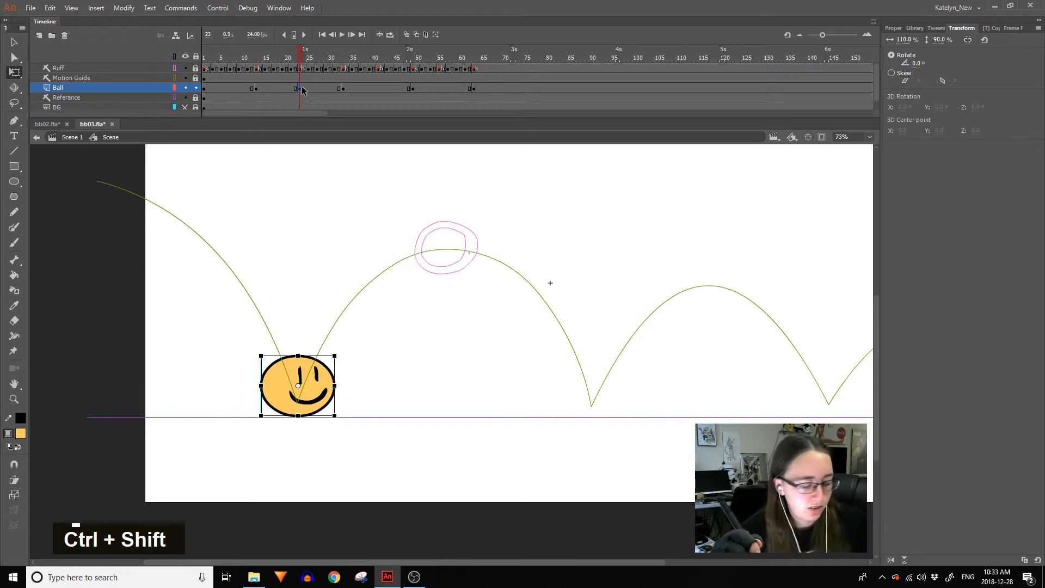
key("ctrl+shift+z")
left_click_drag(313, 395, 466, 257)
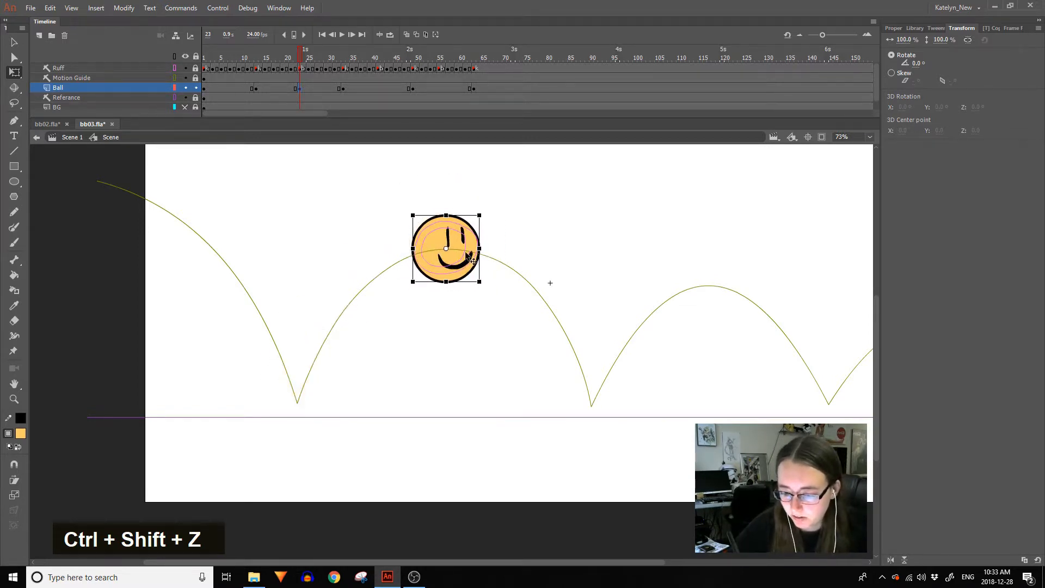
Copy the frame 23 Ball keyframe to frames 41 and 55, and move each copied ball onto the peak of its arc.
mouse_move(298, 88)
left_mouse_down()
mouse_move(403, 89)
mouse_move(374, 88)
left_mouse_up()
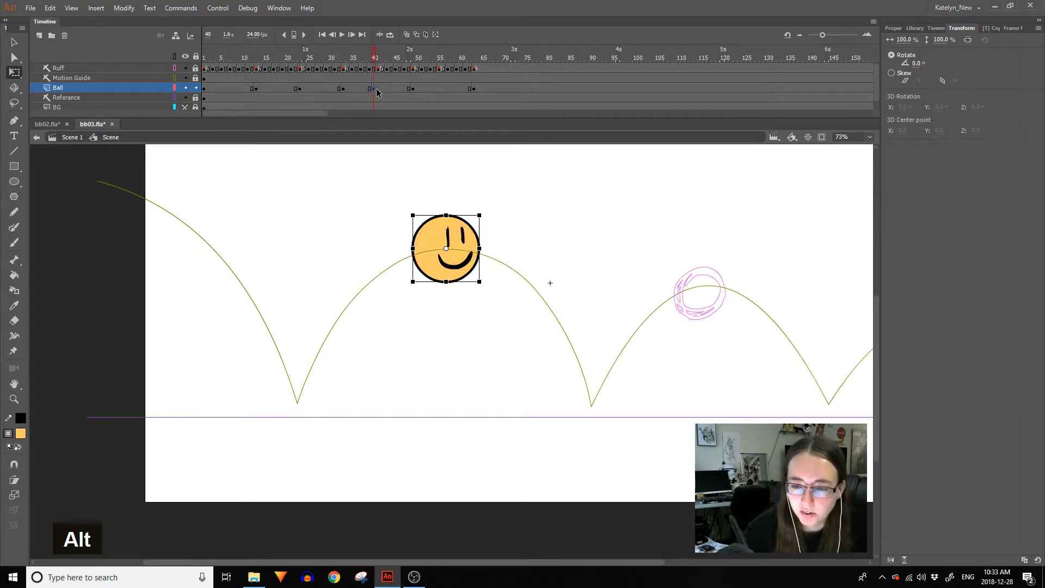
mouse_move(379, 87)
left_mouse_down()
mouse_move(457, 89)
mouse_move(439, 88)
left_mouse_up()
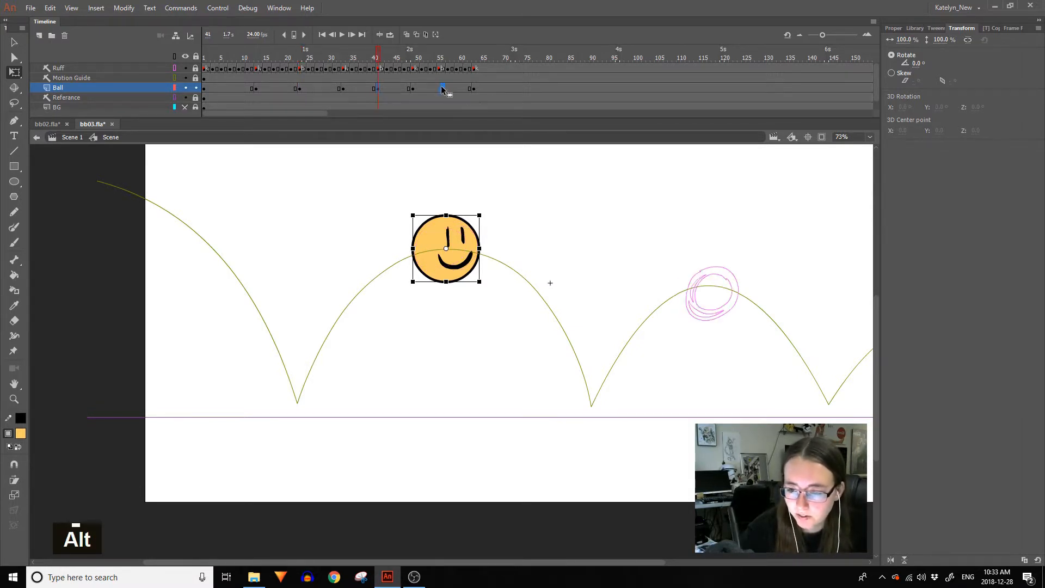
key("space")
left_click_drag(495, 273, 326, 272)
mouse_move(282, 234)
left_mouse_down()
mouse_move(467, 246)
mouse_move(547, 270)
left_mouse_up()
left_click(439, 88)
mouse_move(307, 240)
left_mouse_down()
mouse_move(740, 290)
mouse_move(780, 322)
left_mouse_up()
Give the Ball layer's keyframes at frames 1 and 13 the frame label "k".
key("space")
left_click_drag(478, 394, 653, 317)
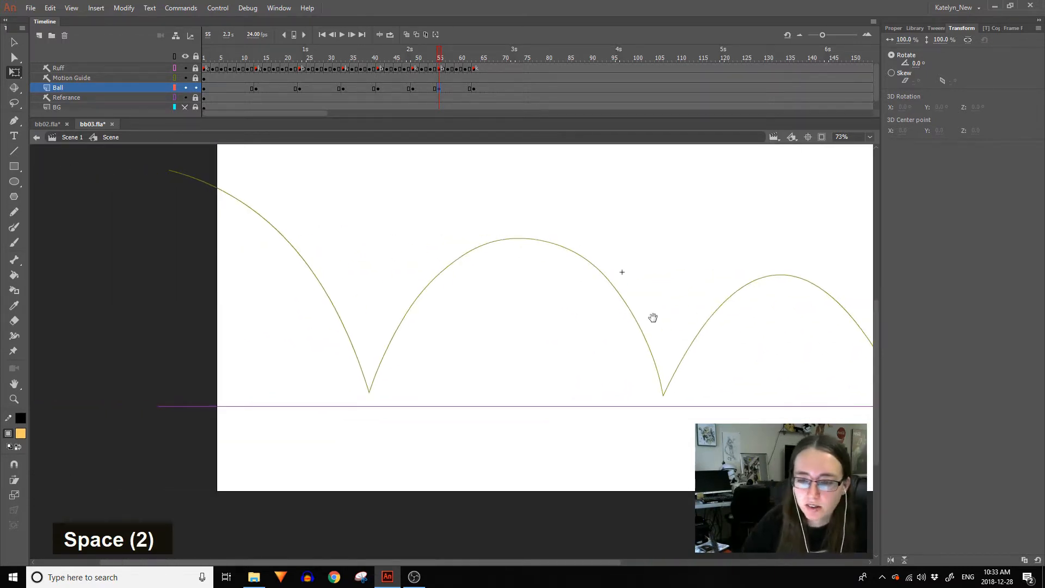
left_click_drag(207, 86, 266, 87)
left_click(897, 28)
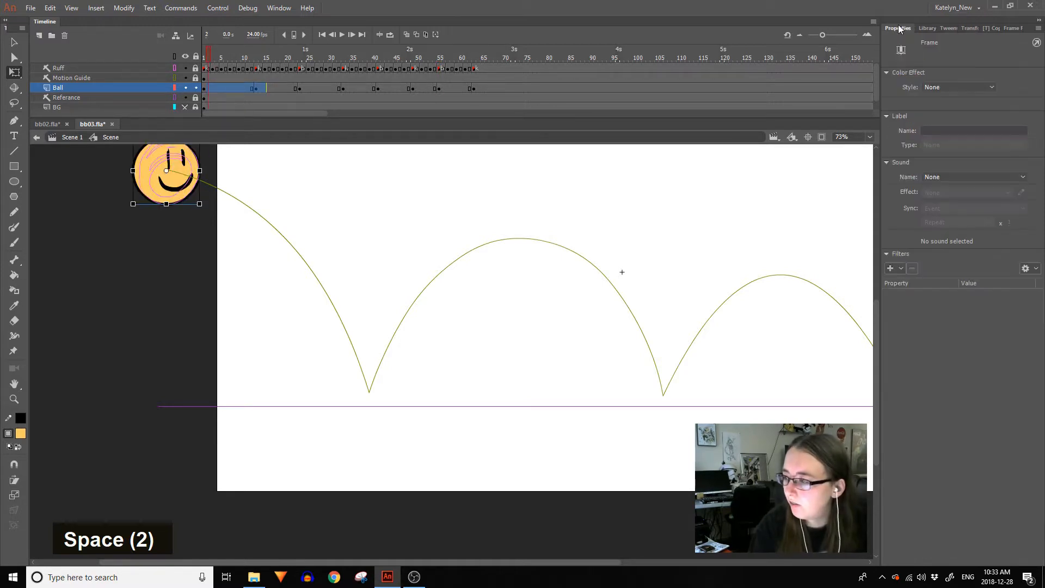
left_click(929, 130)
type("k")
key("Return")
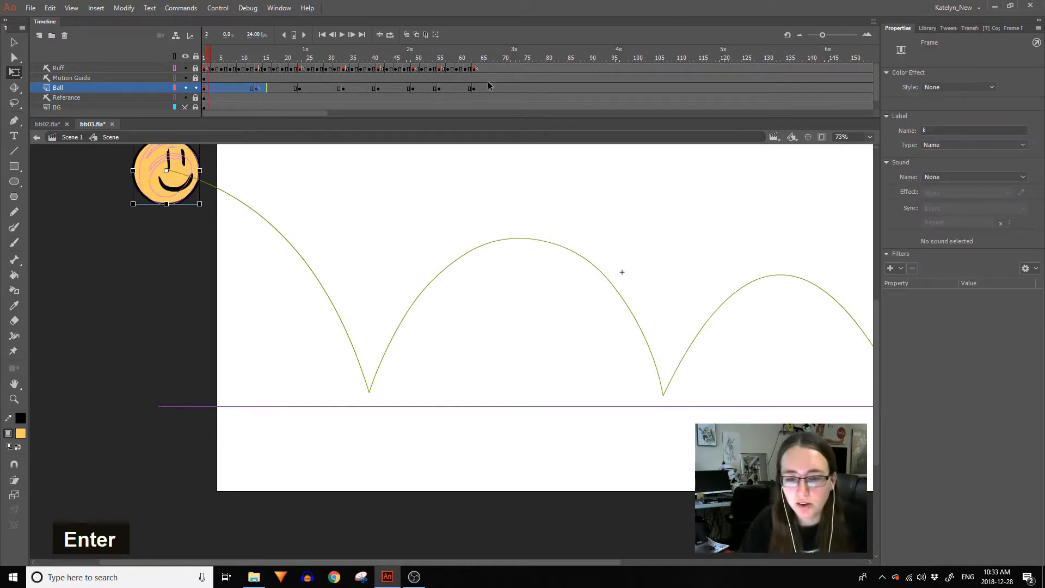
Give the Ball layer's ground-contact keyframes at frames 33, 49 and 63 the frame label "k".
left_click(343, 89)
left_click(423, 88)
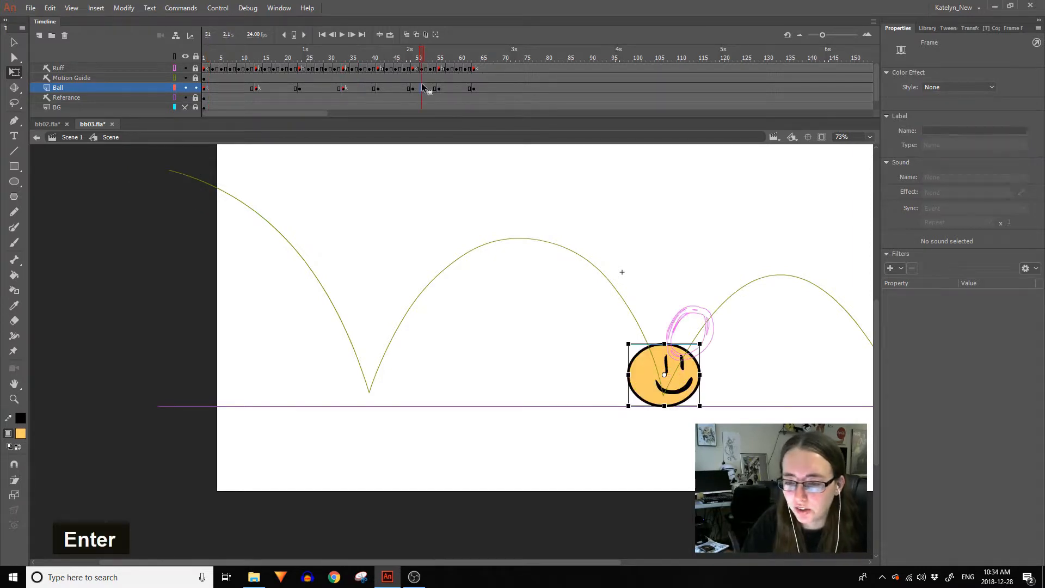
left_click(942, 128)
type("k")
key("Return")
left_click(486, 88)
left_click(955, 129)
type("k")
key("Return")
Give the Ball layer's arc-peak keyframes at frames 55, 41 and 23 the frame label "b", and play the animation.
left_click(443, 88)
left_click(943, 131)
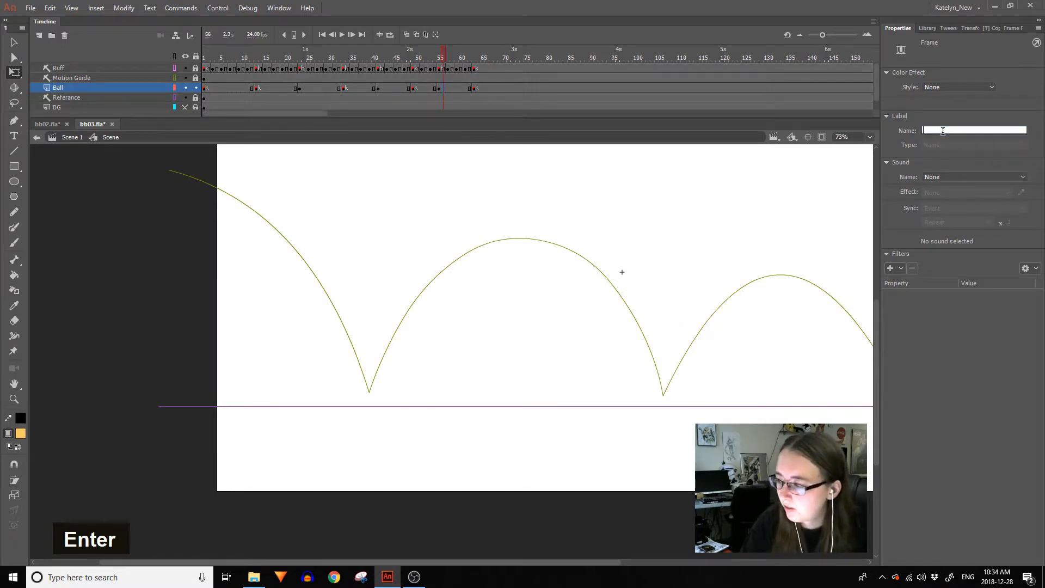
type("b")
key("Return")
left_click(383, 88)
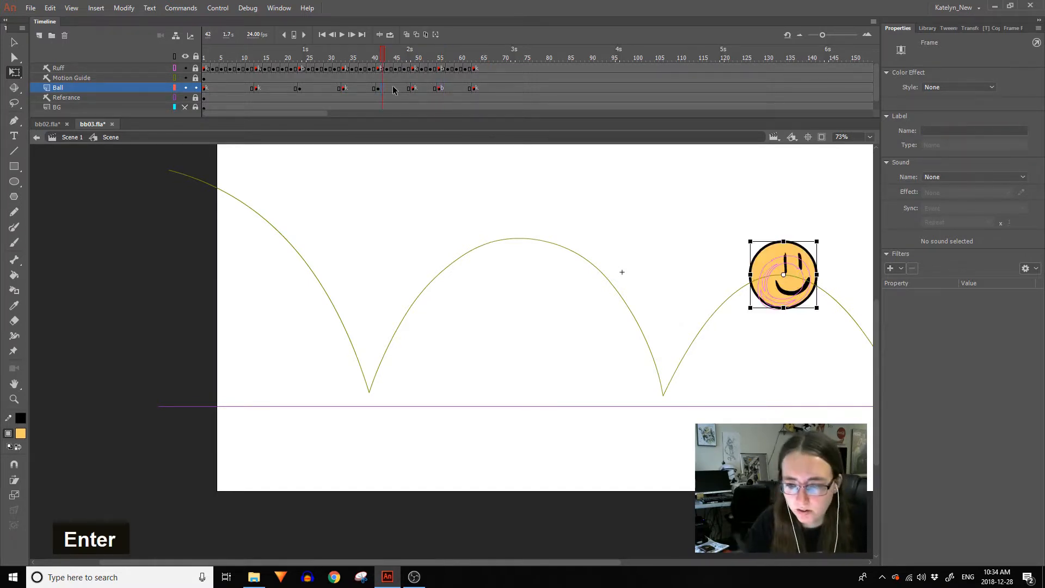
left_click(950, 129)
type("b")
key("Return")
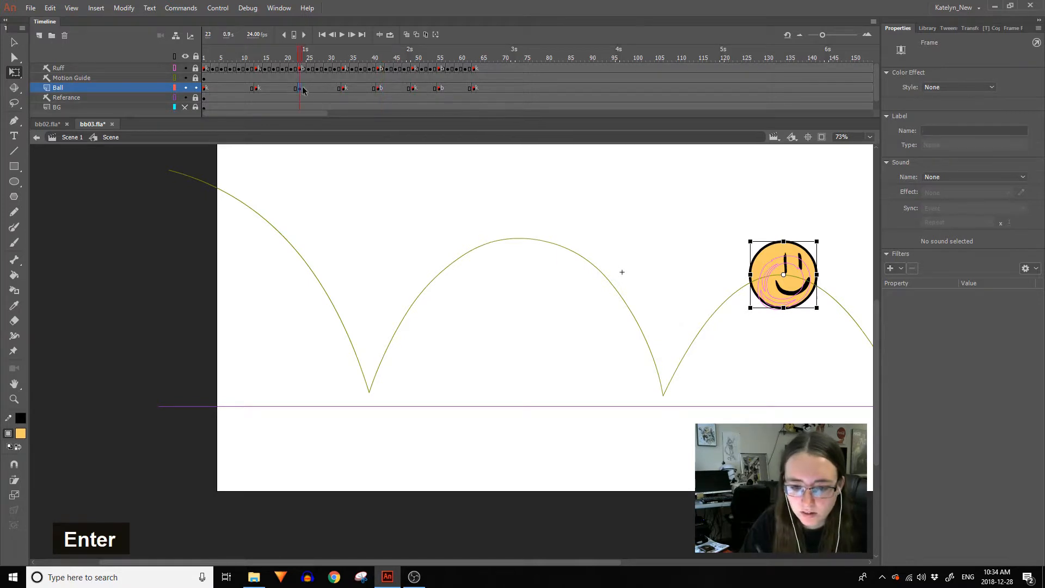
left_click(300, 88)
left_click(924, 131)
type("b")
key("Return")
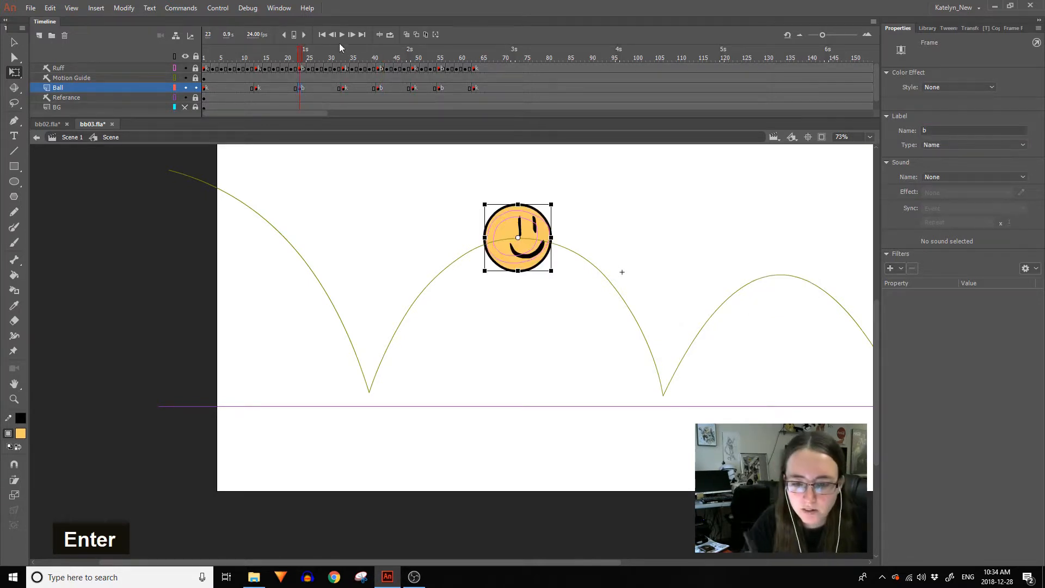
key("Return")
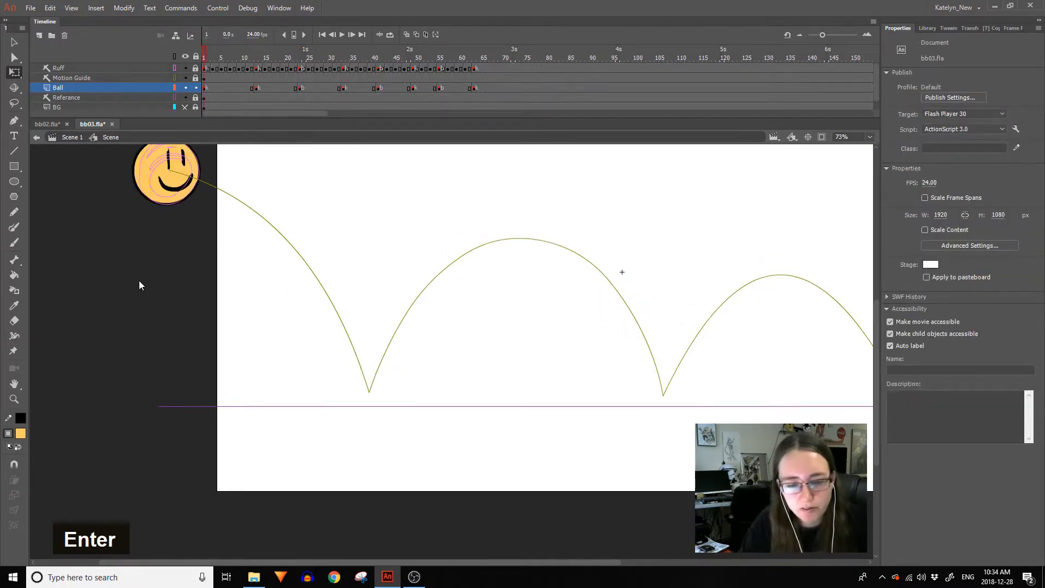
Insert a Ball keyframe at frame 11 and move the ball onto the rough sketch just before the first ground contact, stretching it vertically.
left_click(245, 83)
left_click(253, 87)
left_click(248, 86)
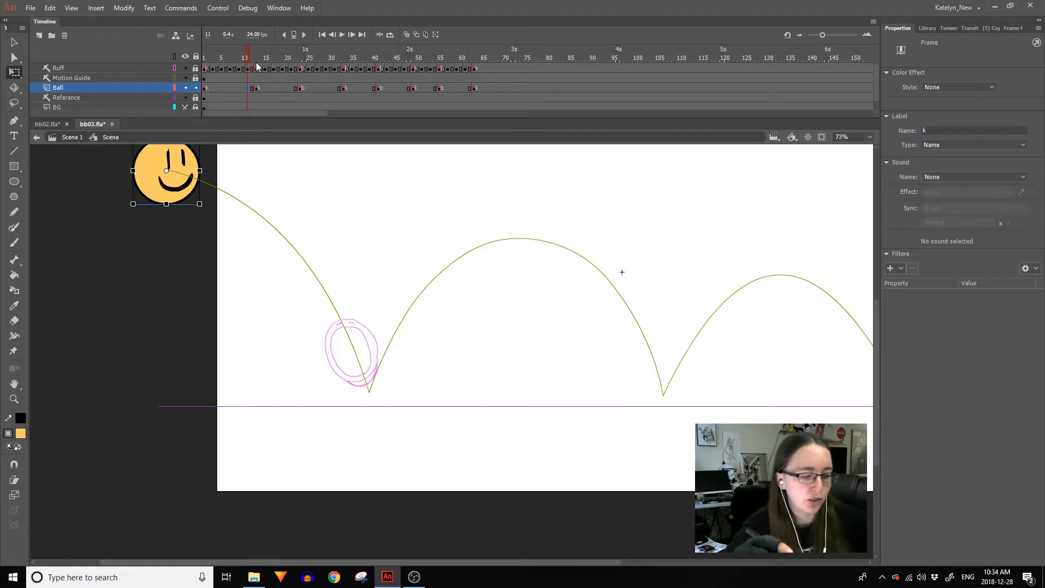
key("F6")
left_click_drag(179, 152, 375, 321)
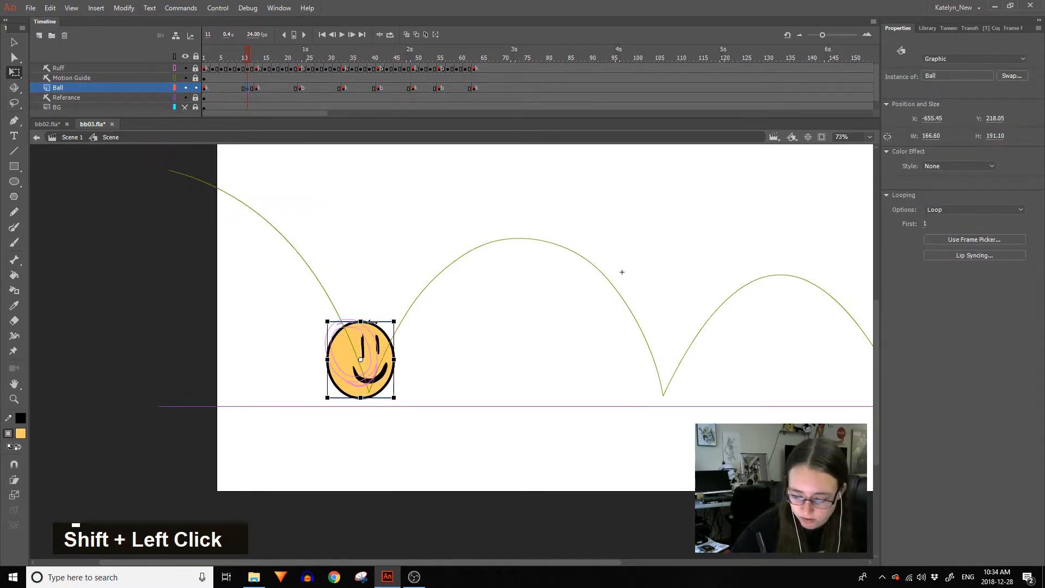
Narrow the frame 11 ball to about 95% width, tilt it about -9.5° along the path, and fine-place it with onion skinning on.
left_click_drag(394, 358, 392, 356)
left_click_drag(399, 316, 358, 320)
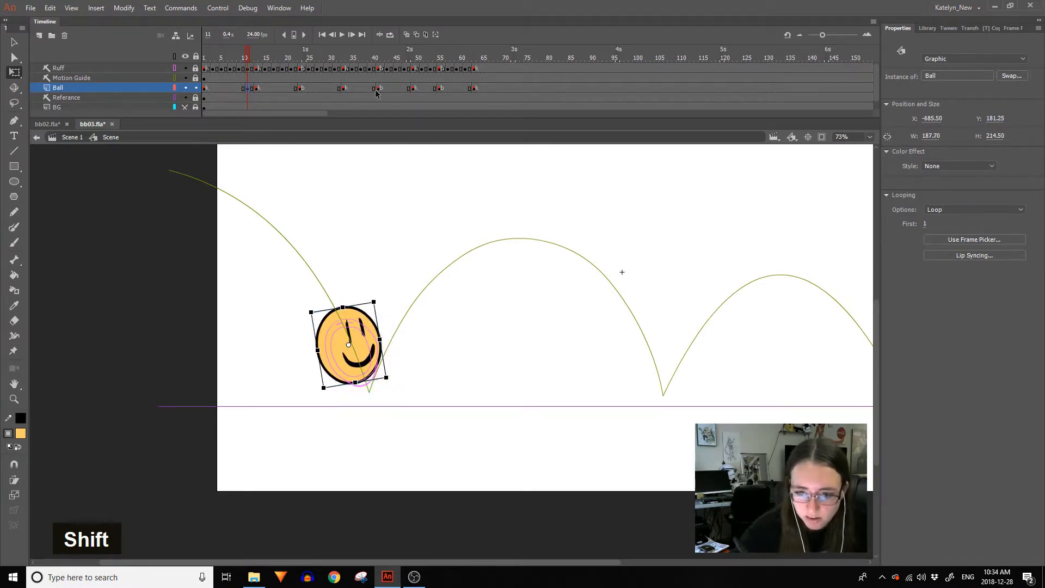
left_click(407, 34)
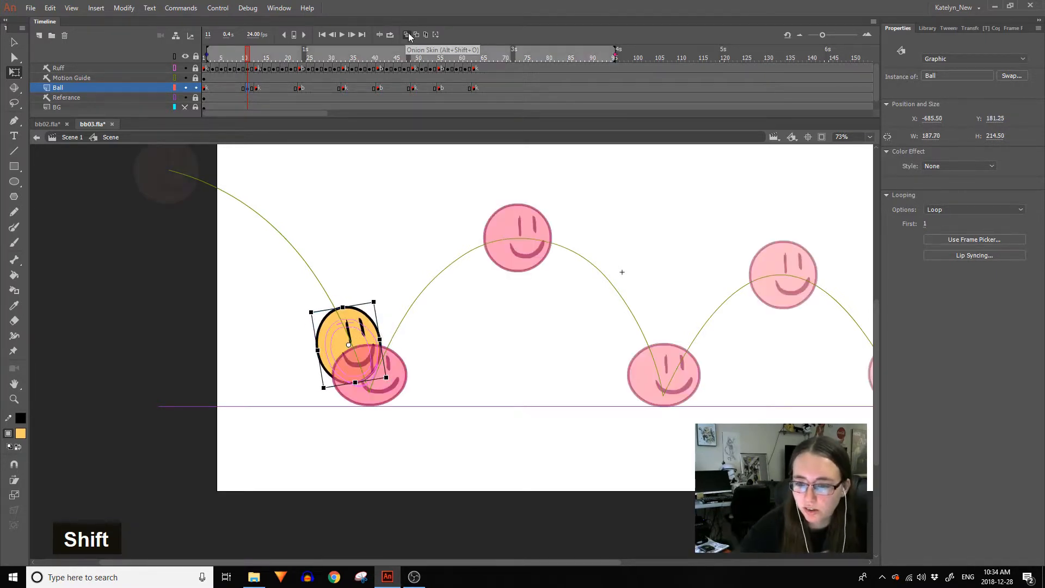
left_click_drag(374, 330, 378, 335)
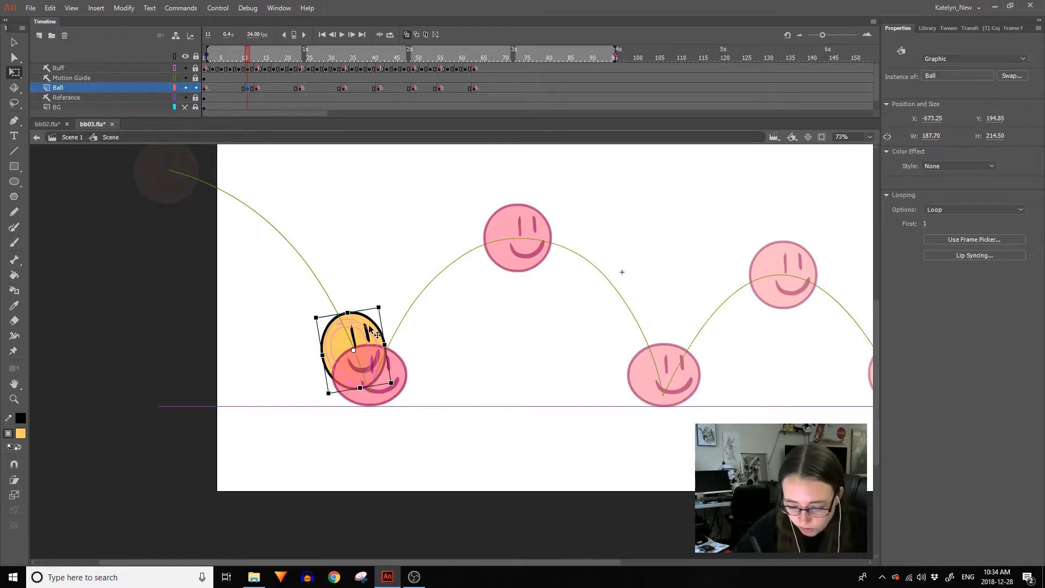
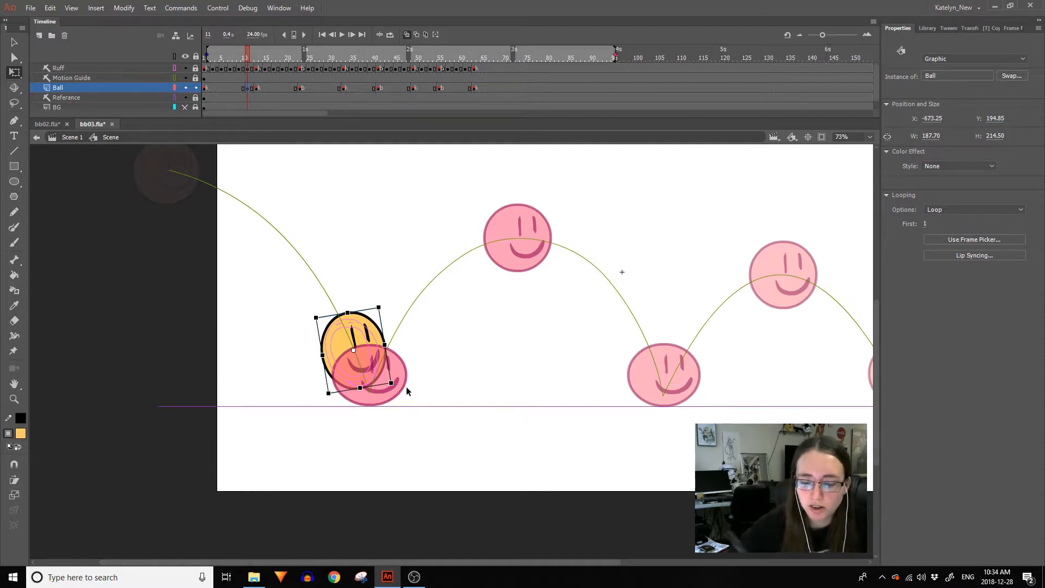
Copy the frame 33 Ball keyframe to frame 31, shorten the onion skin range after it, and reset the ball's transform.
left_click(334, 88)
left_click(335, 87, "alt")
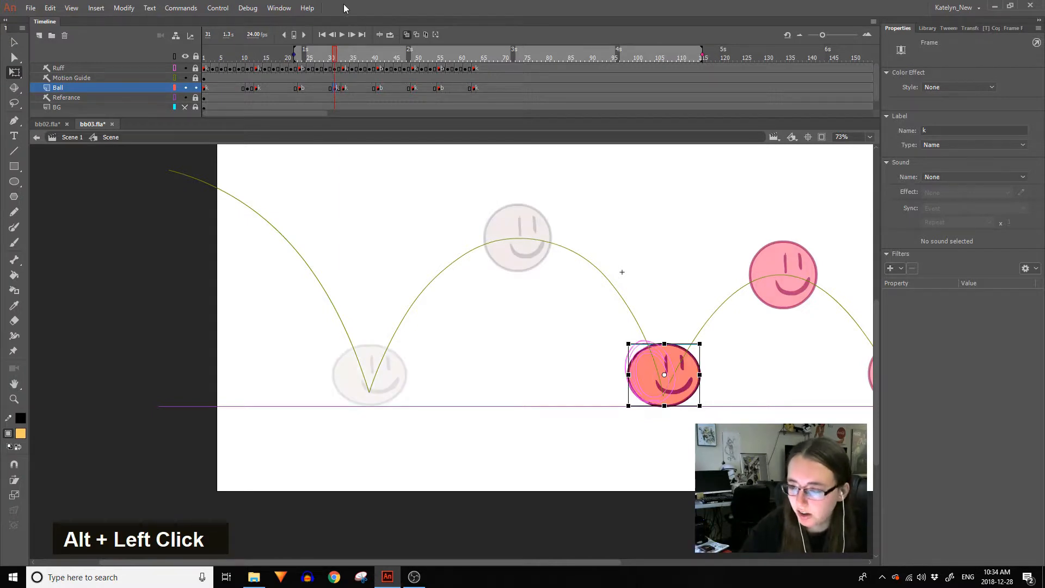
mouse_move(702, 55)
left_mouse_down()
mouse_move(350, 97)
mouse_move(360, 98)
left_mouse_up()
key("space")
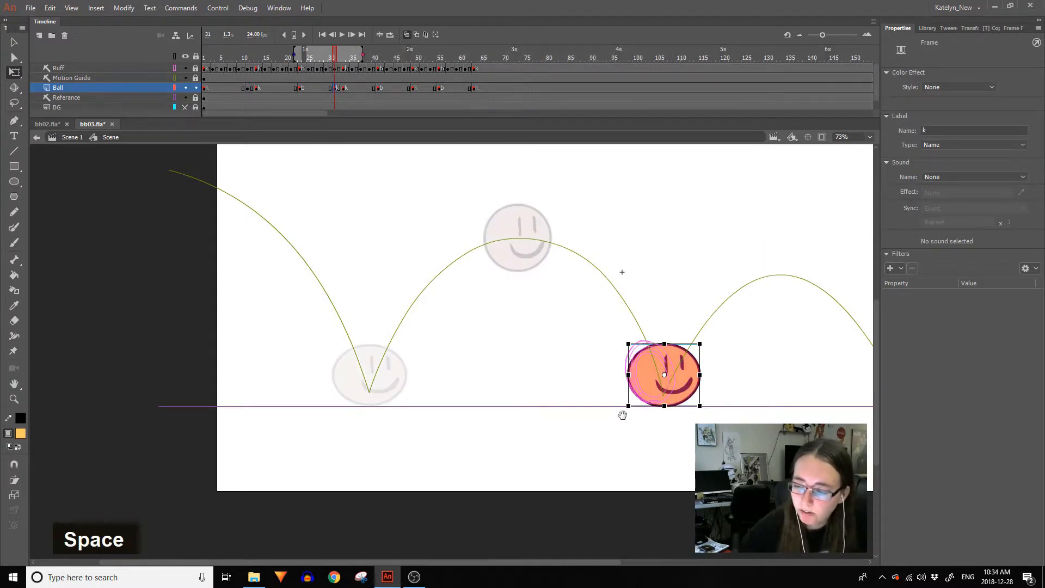
left_click_drag(622, 413, 416, 414)
key("ctrl+shift+z")
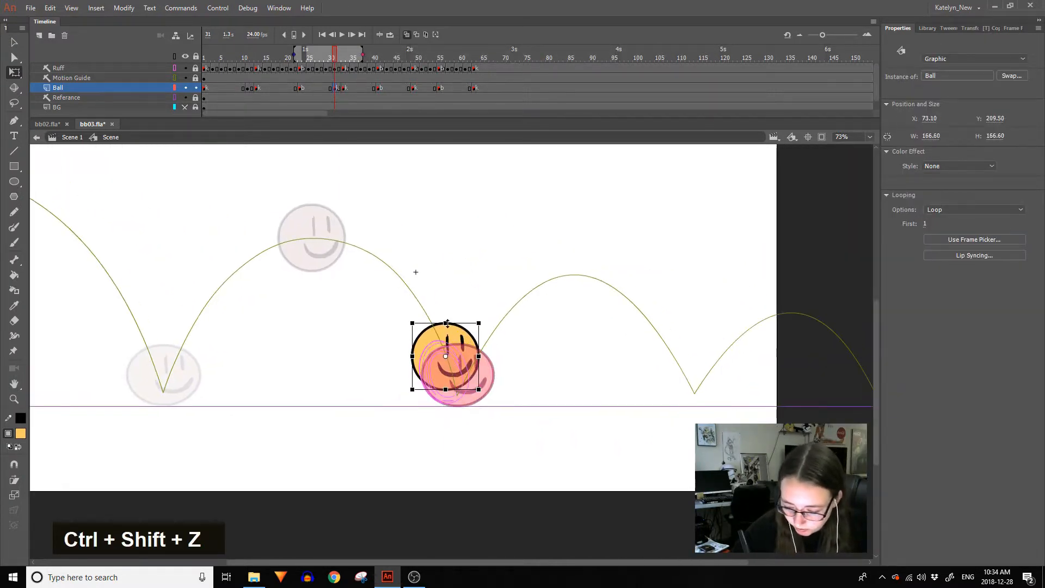
Stretch the frame 31 ball taller and slightly narrower, tilt it along the falling path, and nudge it back slightly.
left_click(446, 318, "shift")
left_click_drag(478, 356, 476, 354)
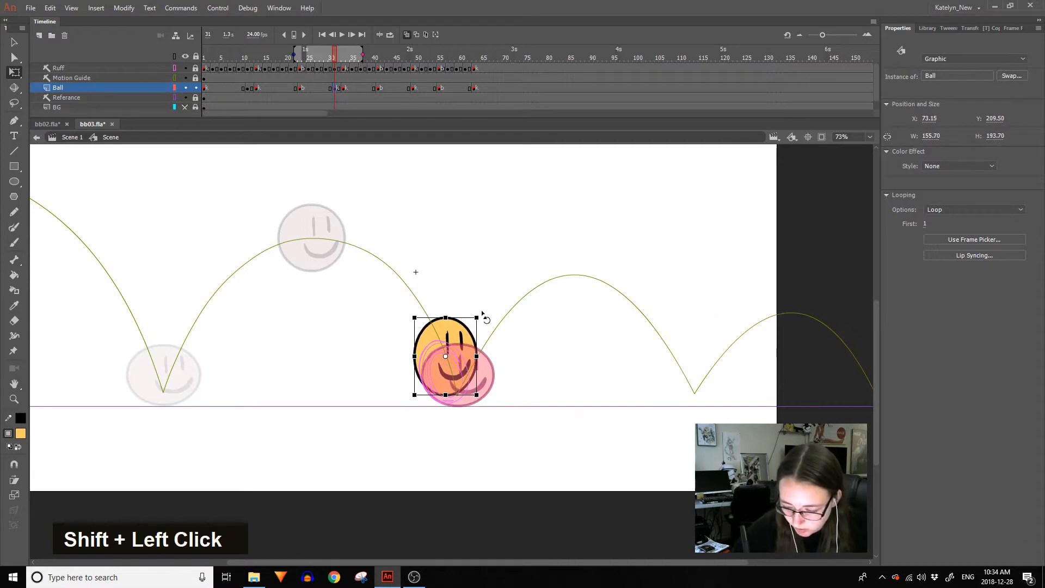
left_click_drag(482, 313, 444, 314)
key("Left")
key("Left")
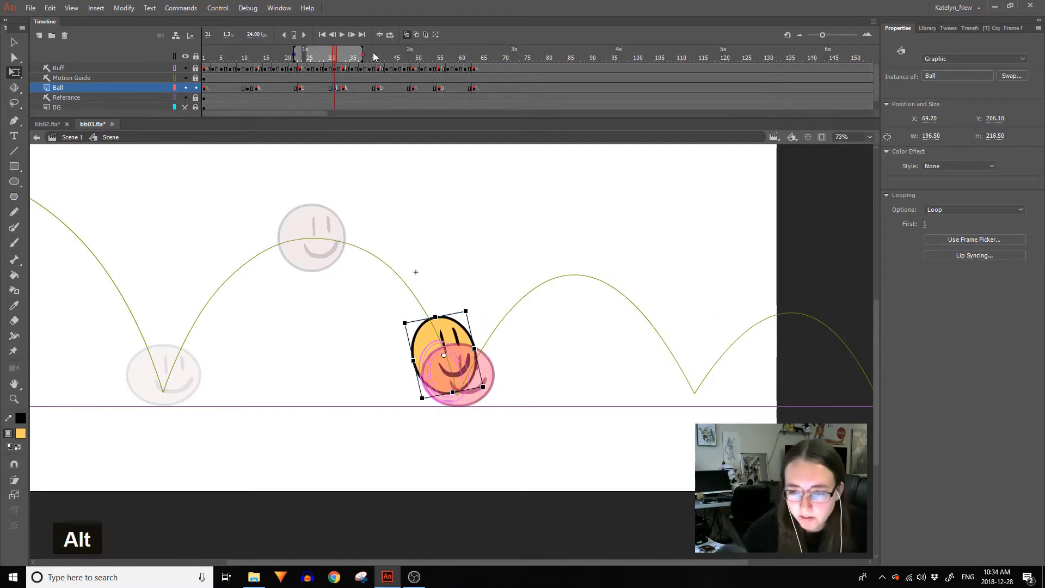
left_click(383, 87)
left_click(415, 87)
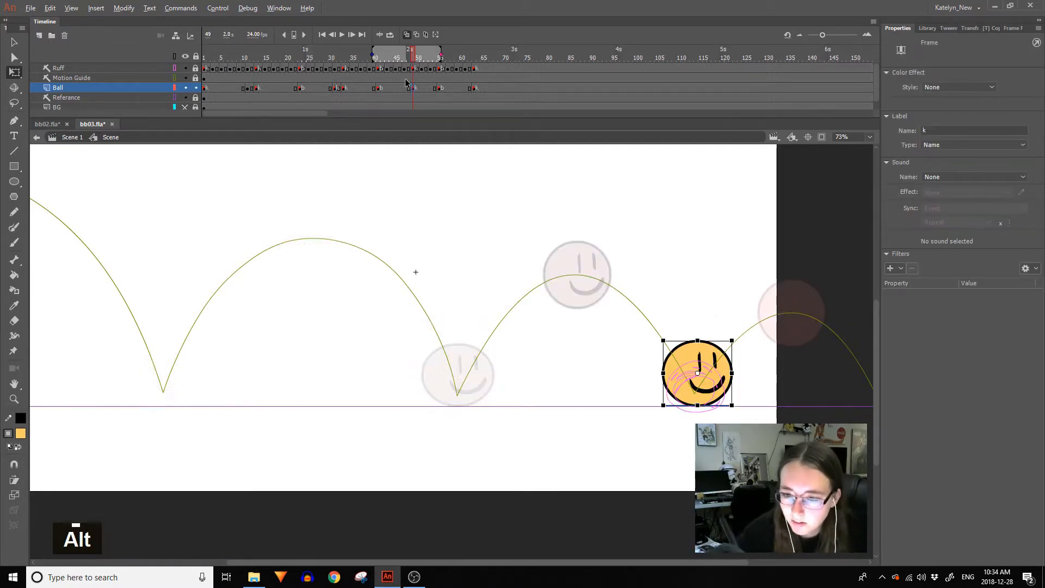
Reduce the frame 31 ball's vertical stretch to about 105.4%.
left_click(334, 88)
left_click_drag(436, 316, 471, 346)
left_click(479, 283)
left_click(458, 333)
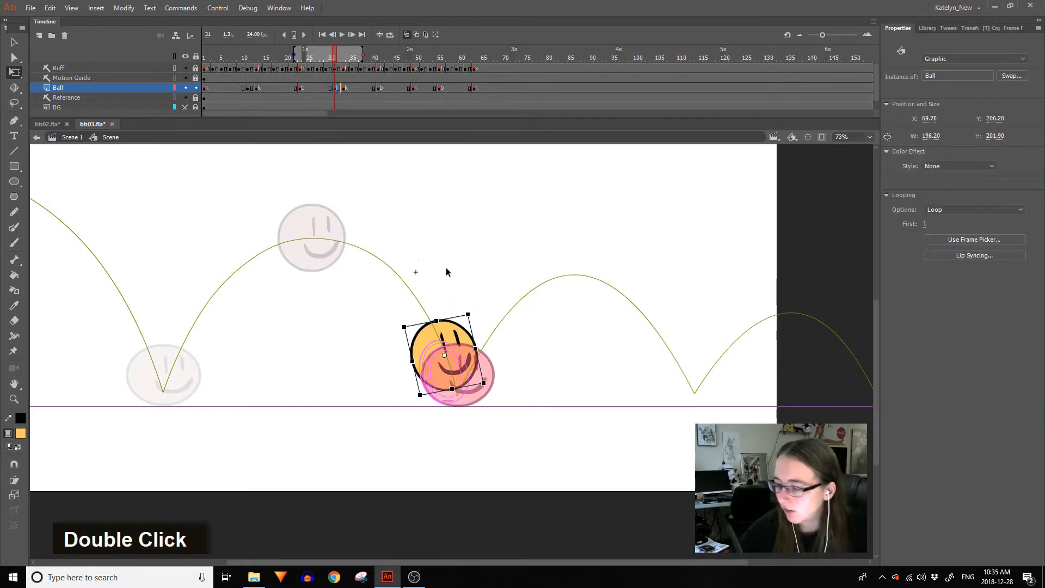
Compare the ball's transform values at frames 11 and 31, and fine-adjust the stretch of the frame 31 ball.
left_click(951, 28)
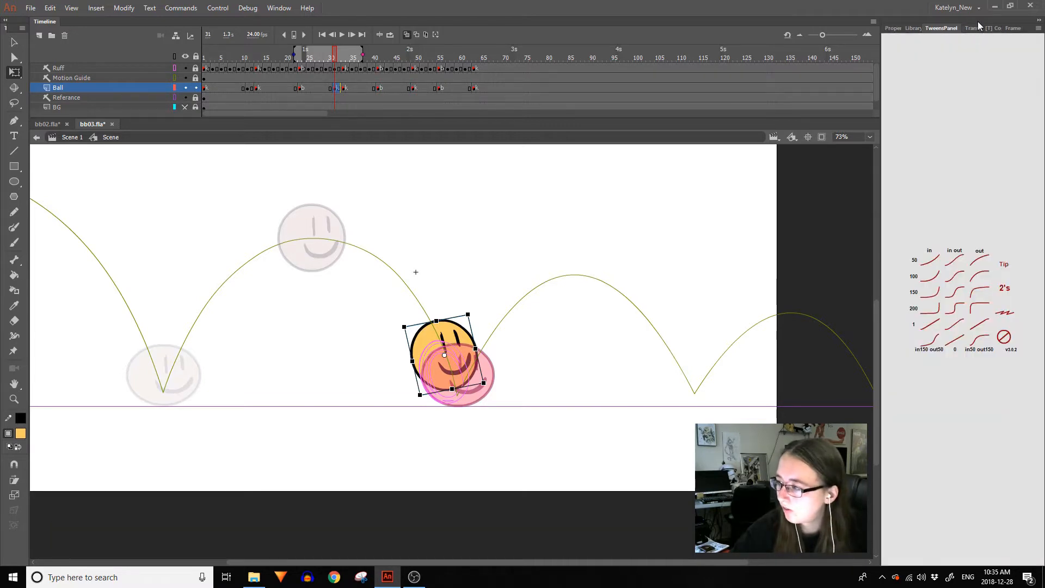
left_click(978, 28)
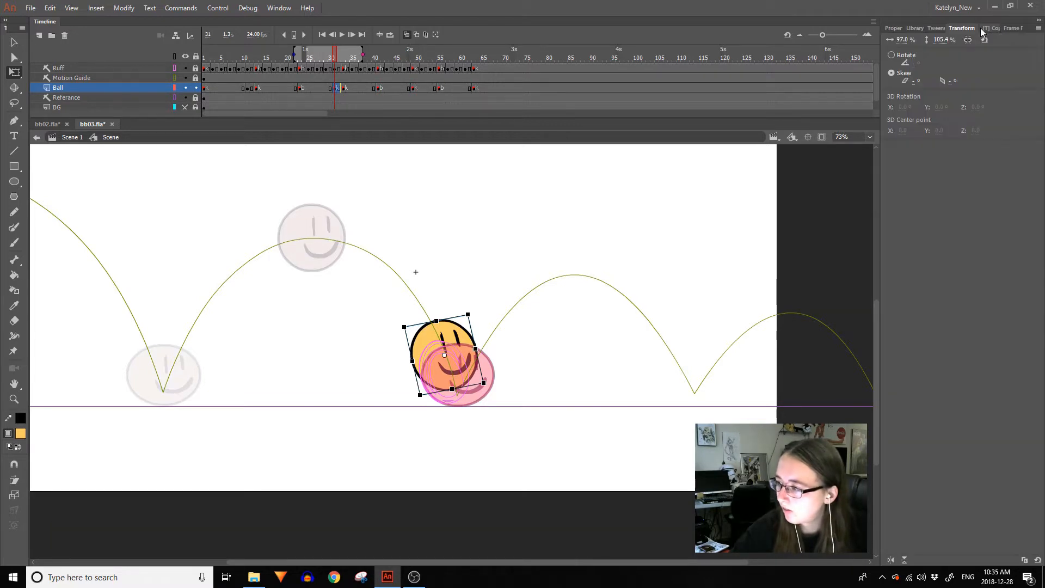
left_click(247, 87)
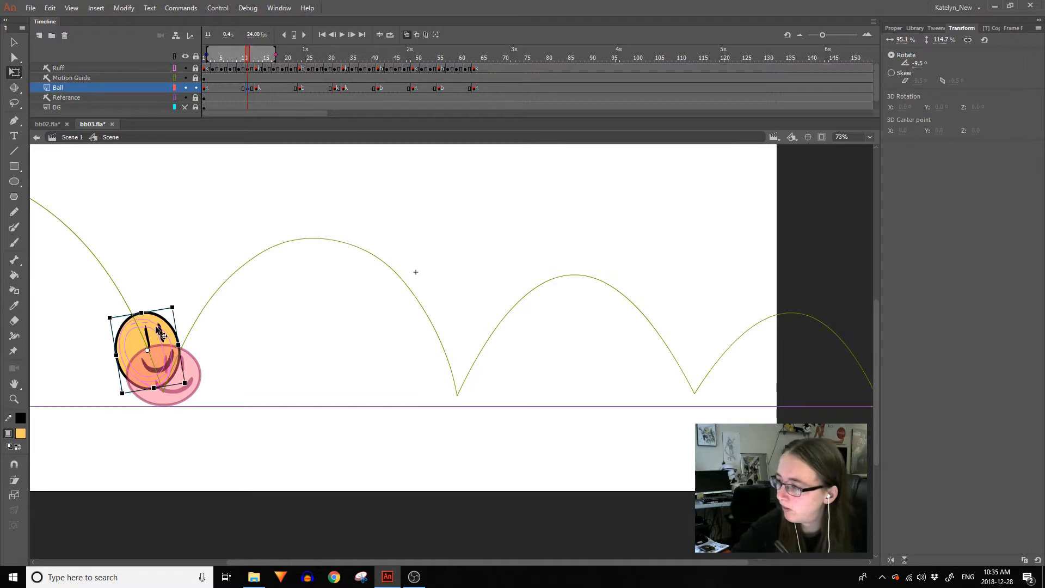
left_click(338, 87)
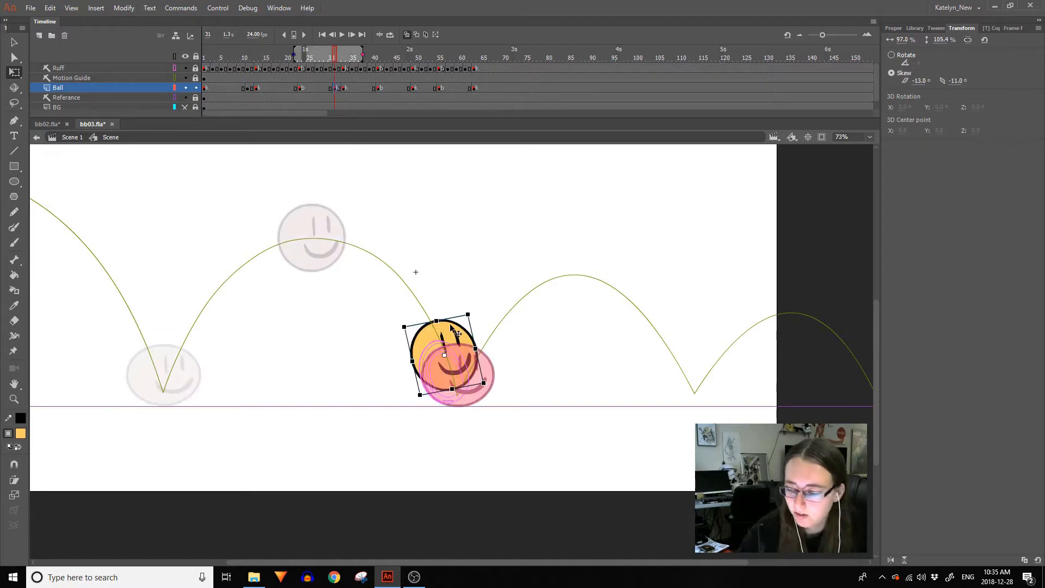
left_click_drag(436, 321, 435, 320)
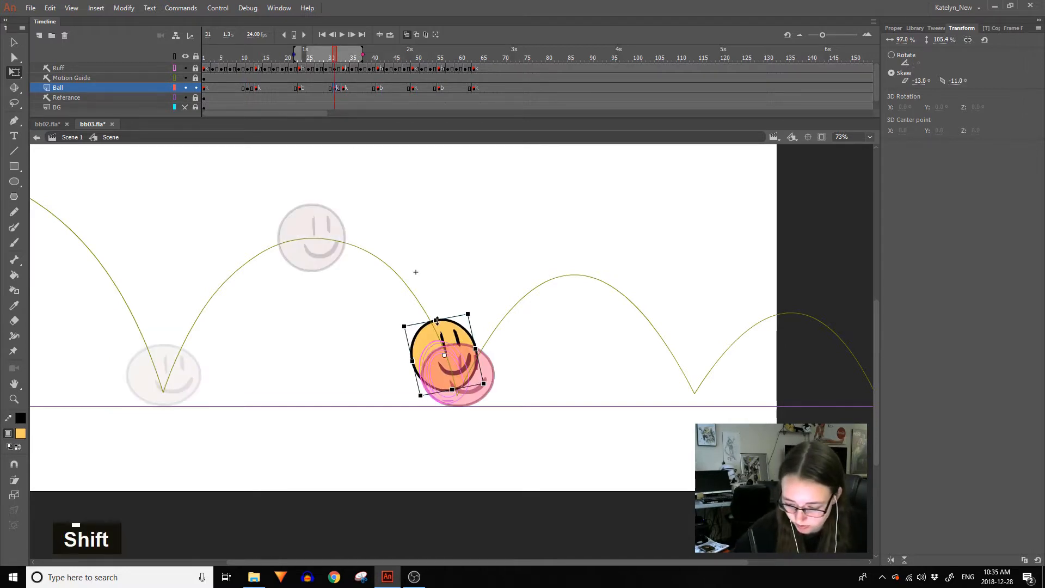
Copy the frame 49 Ball keyframe to frame 47 and reset the copied ball's transform.
left_click(412, 88)
left_click(405, 87, "alt")
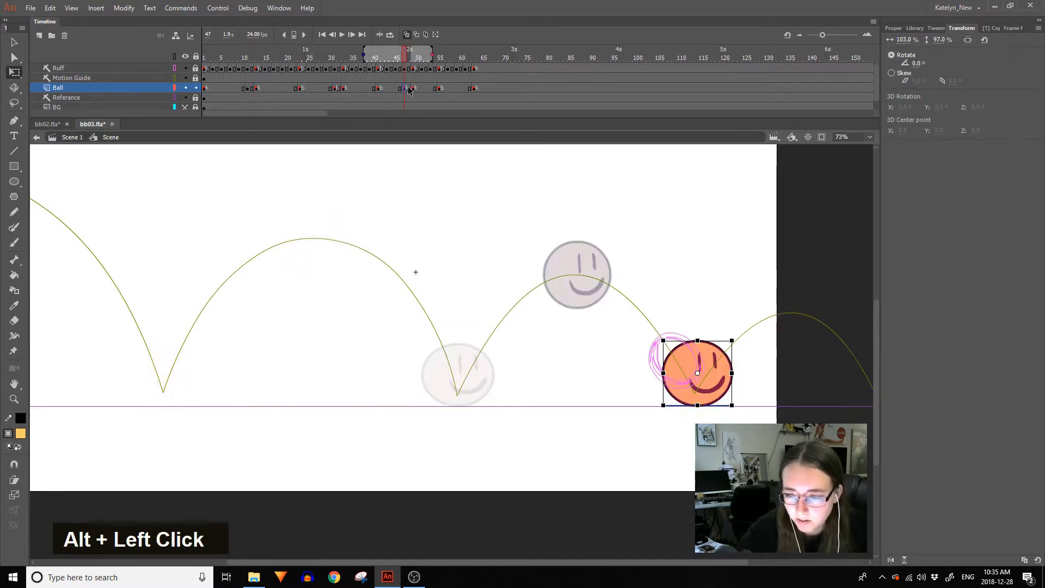
left_click_drag(475, 199, 317, 185)
key("ctrl+shift+z")
Stretch the frame 47 ball to about 95.1% by 106.6%, tilt it about -16.9°, and place it on the path before the contact.
left_click_drag(539, 326, 538, 323)
left_click_drag(571, 359, 569, 359)
left_click_drag(578, 322, 538, 296)
left_click_drag(528, 331, 541, 340)
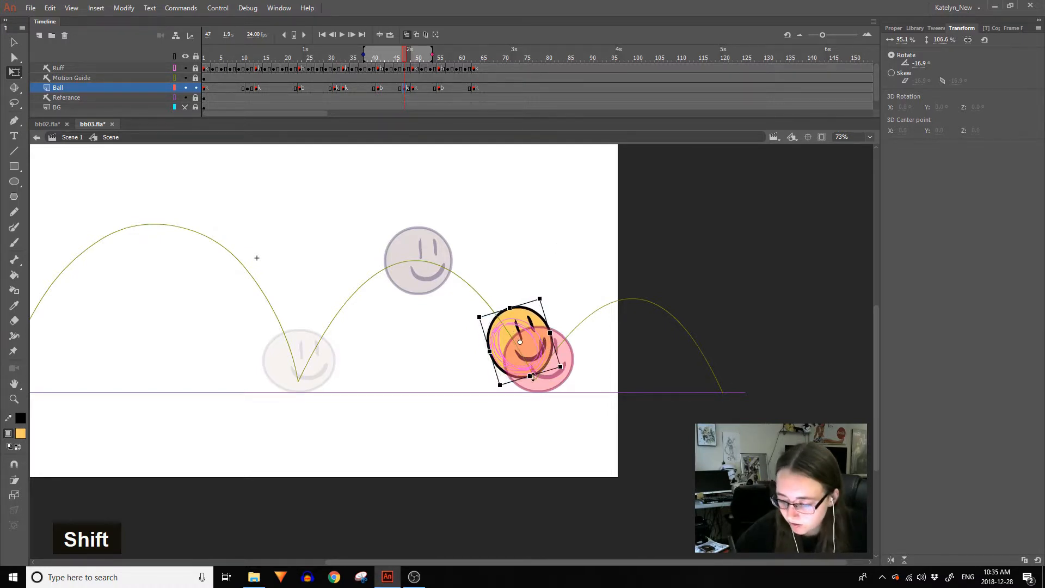
Copy the frame 63 Ball keyframe to frame 61, move the ball just before the final contact, and tilt it about -10.5°.
left_click(471, 89)
left_click(476, 89)
left_click_drag(476, 89, 467, 89)
key("space")
left_click_drag(698, 387, 666, 387)
left_click_drag(695, 353, 684, 348)
left_click_drag(710, 316, 691, 344)
Turn off onion skinning and preview the ball's poses by scrubbing and playing the animation.
left_click(331, 114)
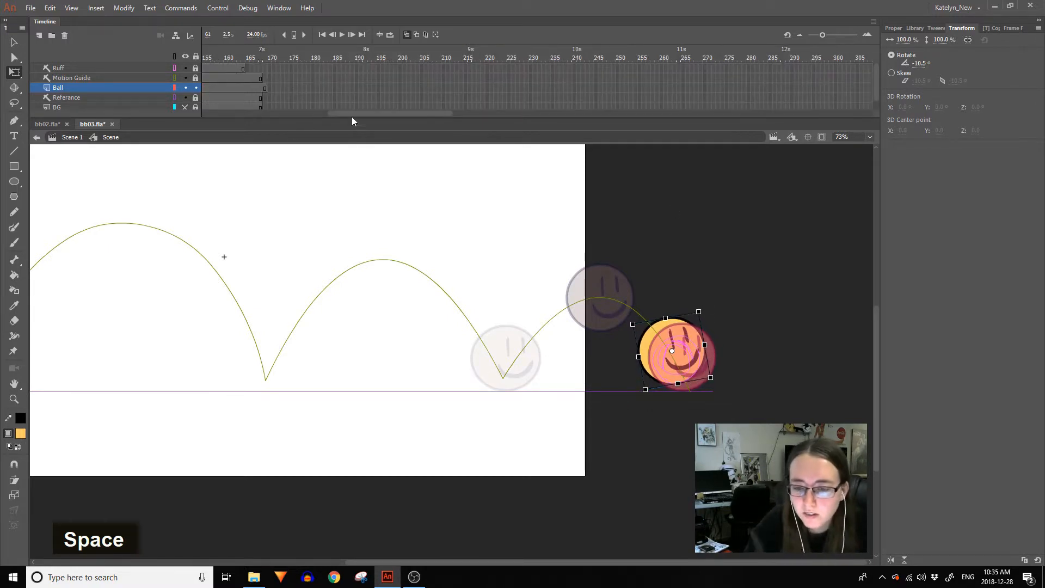
left_click(324, 114)
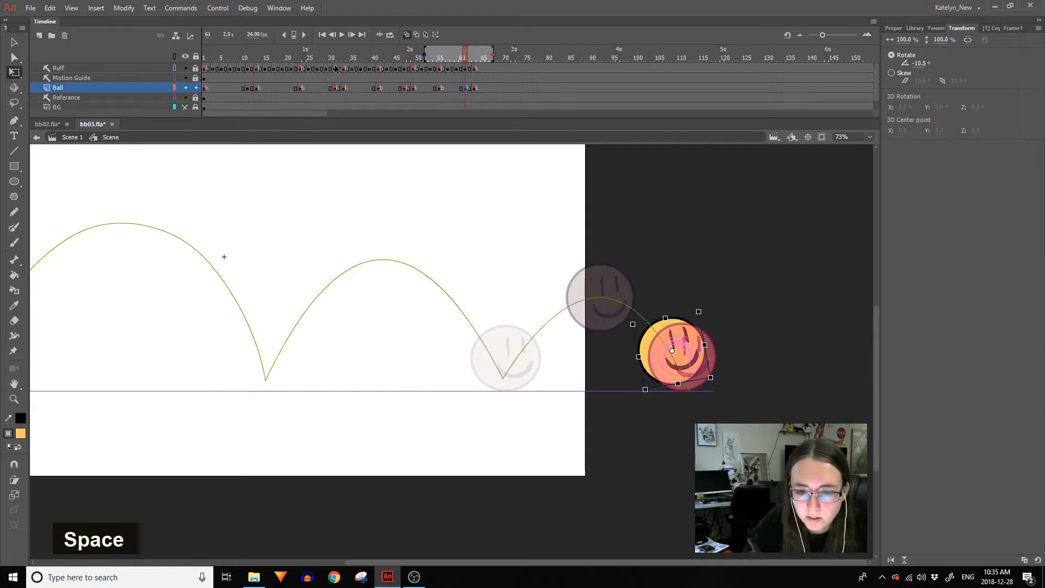
left_click(406, 35)
left_click_drag(456, 68, 225, 155)
left_click_drag(874, 90, 874, 76)
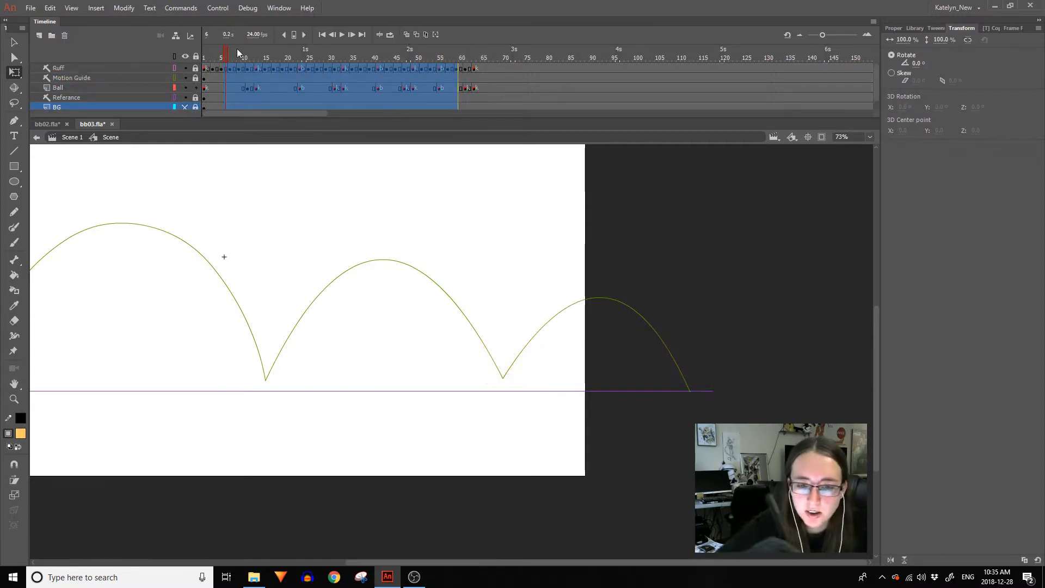
left_click_drag(440, 56, 221, 68)
key("Return")
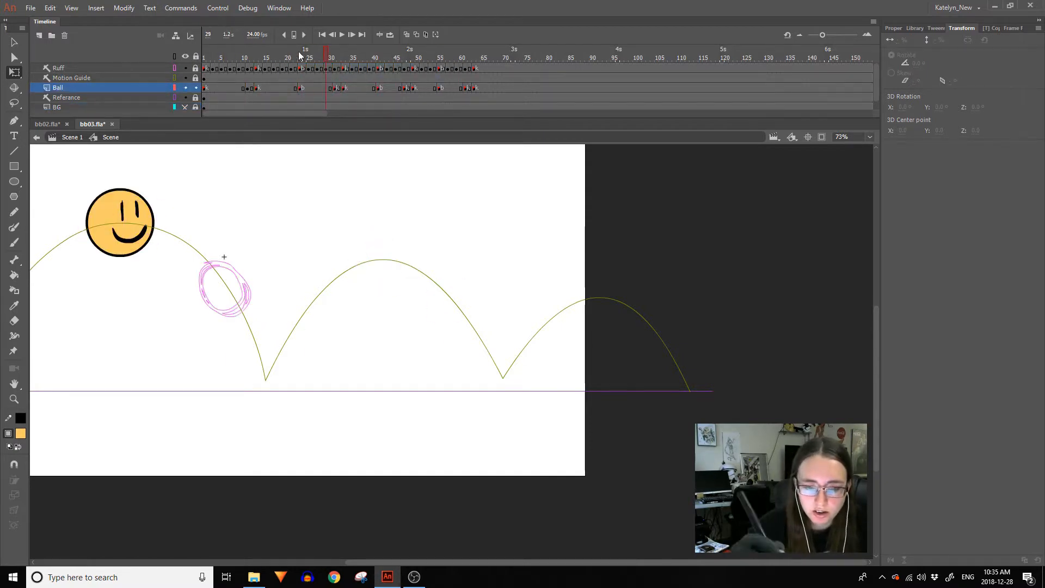
Unlock the Motion Guide and Ball layers and raise the path corner at the second ground contact to the squashed ball's center.
left_click(196, 77, "alt")
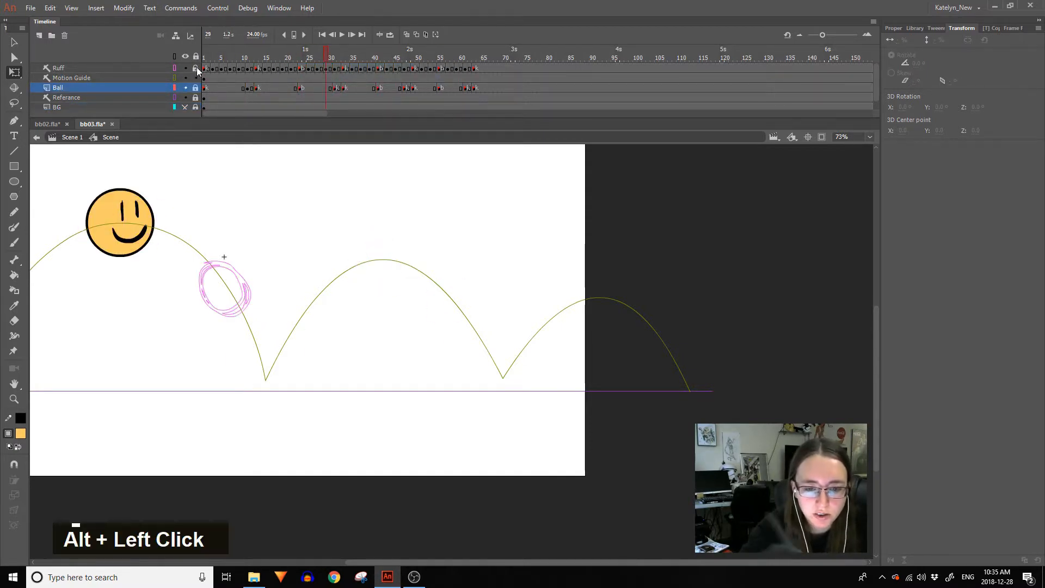
key("space")
left_click_drag(243, 173, 354, 198)
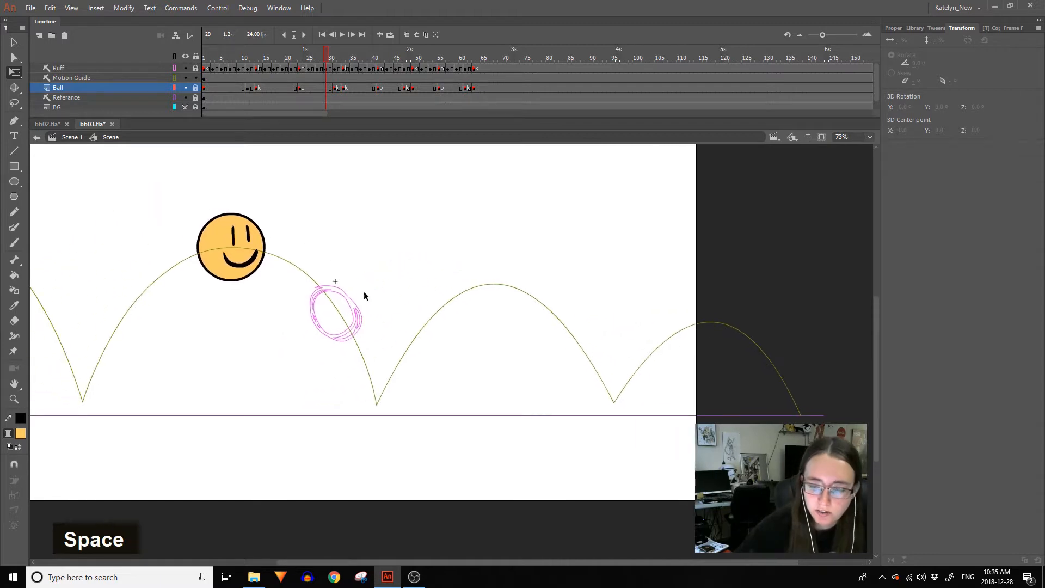
left_click(343, 77)
left_click(346, 80)
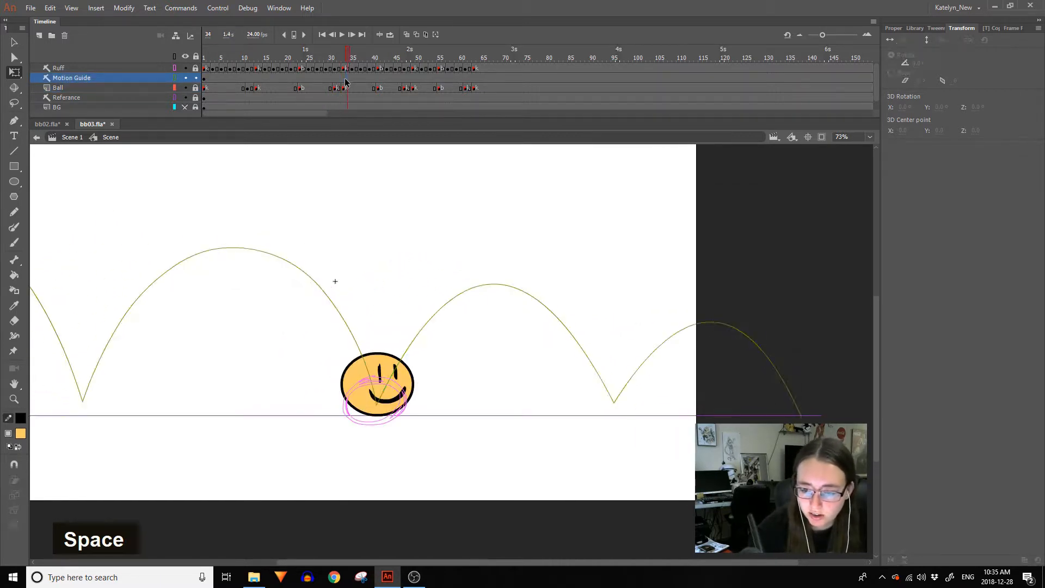
left_click(348, 79)
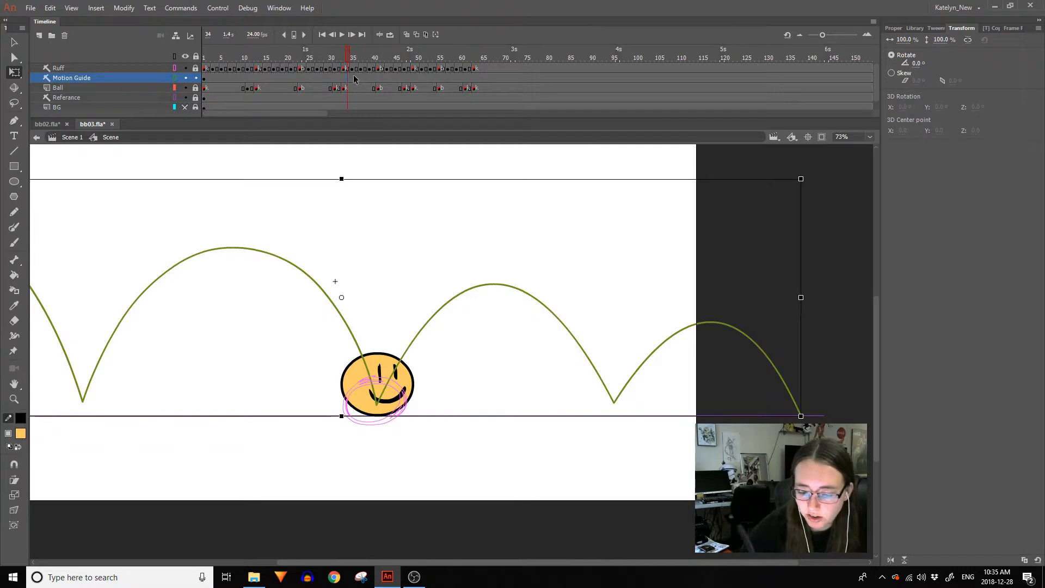
left_click(372, 347)
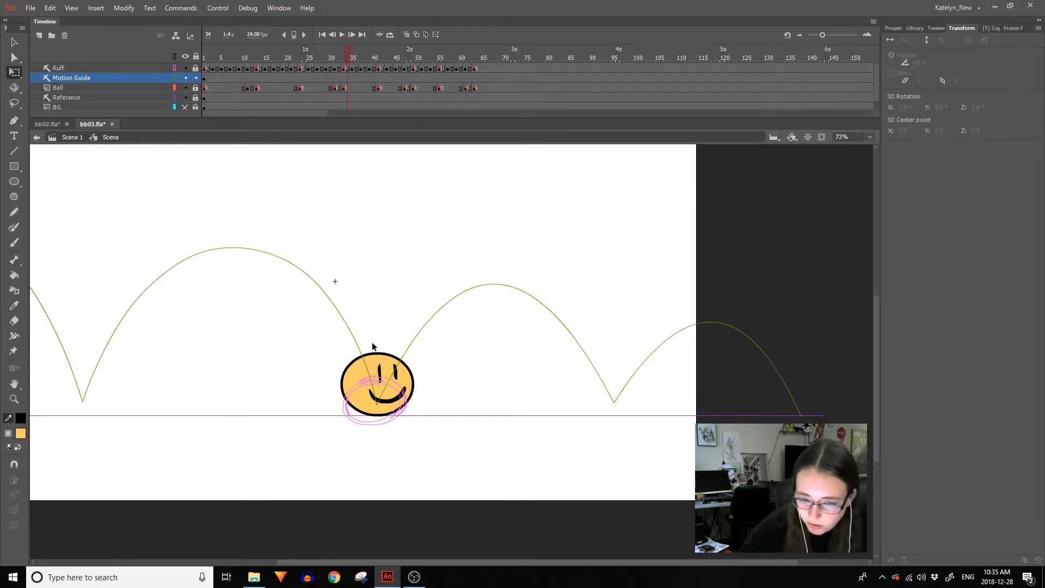
left_click(196, 88)
left_click(407, 387)
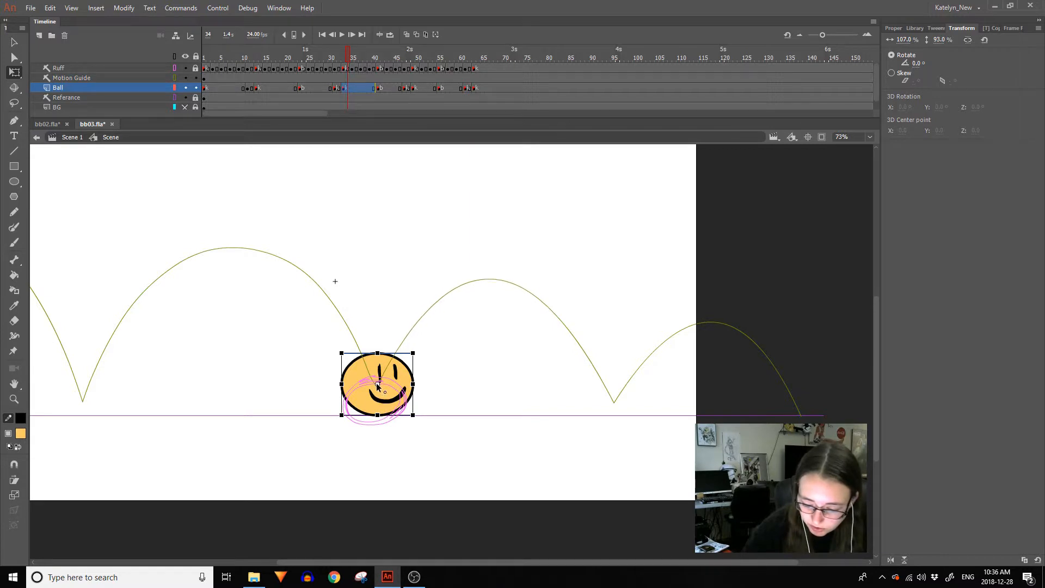
left_click(376, 389)
Try to smooth and straighten the path arc between the first and second contacts, and undo the changes.
left_click(14, 43)
double_click(14, 479)
left_click(14, 496)
left_click(14, 496)
key("ctrl+z")
key("ctrl+z")
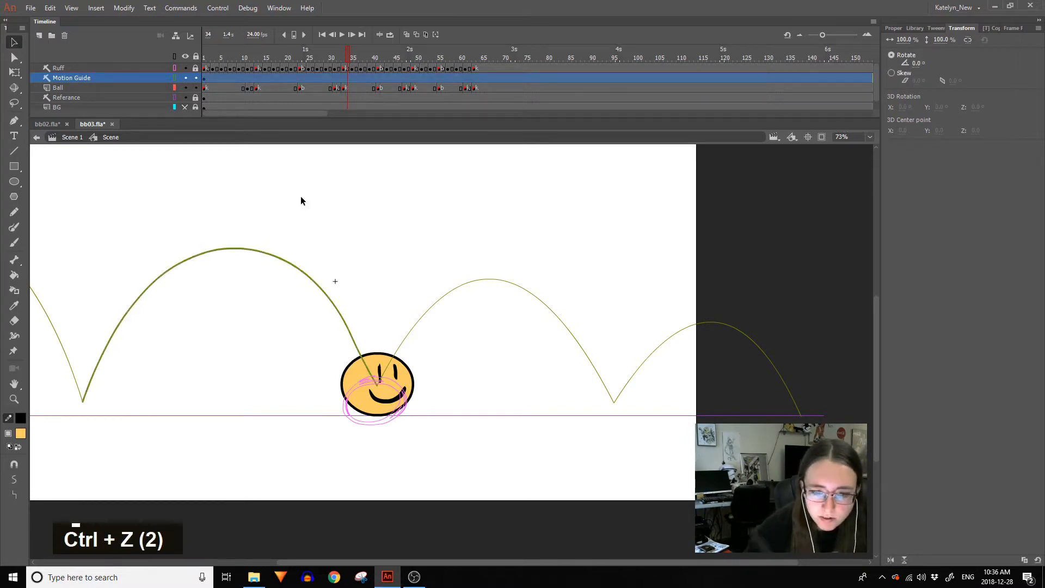
Straighten the falling half of the arc before the second contact and reshape its curve.
left_click(196, 78, "alt")
mouse_move(252, 225)
left_mouse_down()
mouse_move(357, 352)
mouse_move(378, 404)
left_mouse_up()
double_click(14, 495)
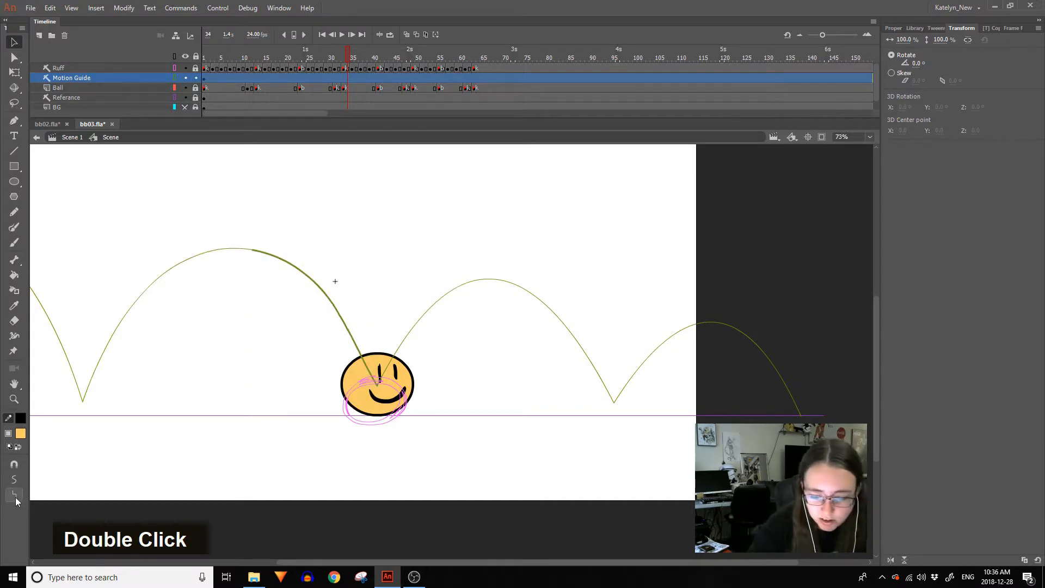
left_click(321, 258)
mouse_move(305, 297)
left_mouse_down()
mouse_move(317, 269)
mouse_move(313, 279)
left_mouse_up()
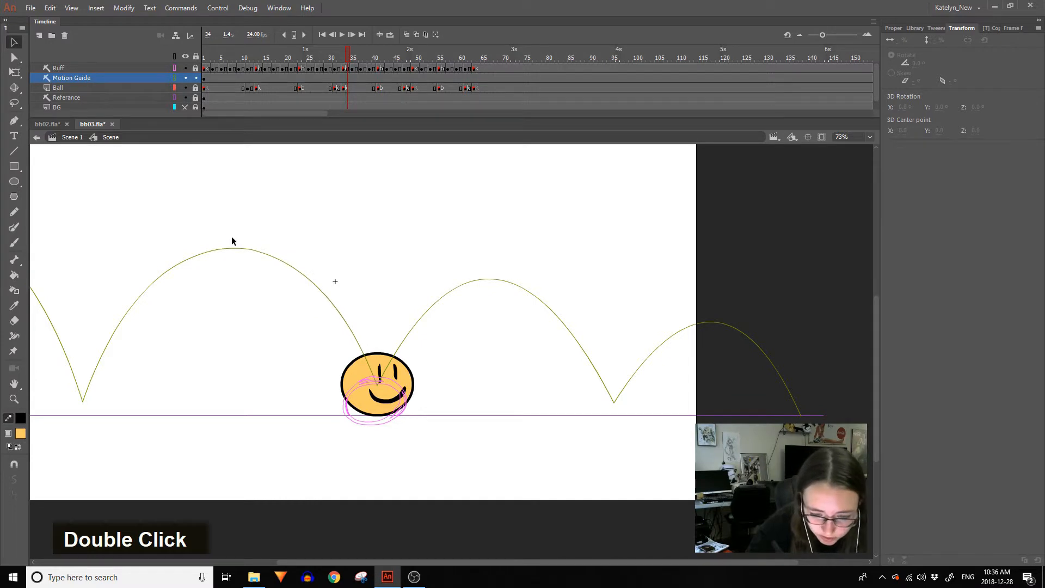
left_click_drag(198, 226, 282, 394)
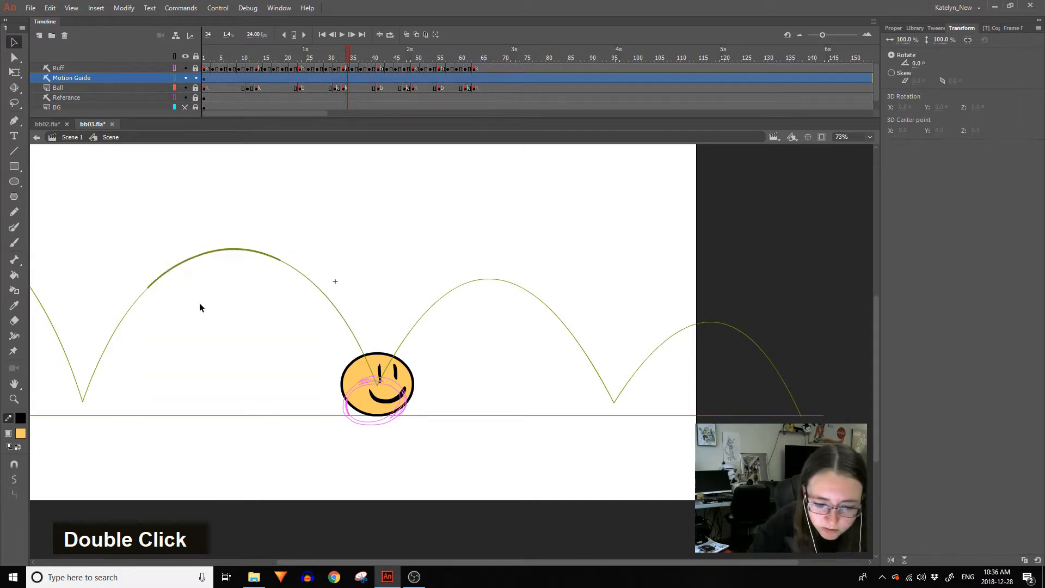
Compare the frame 33 ball's center point with the raised path corner at the second contact.
left_click(292, 36)
left_click(342, 59)
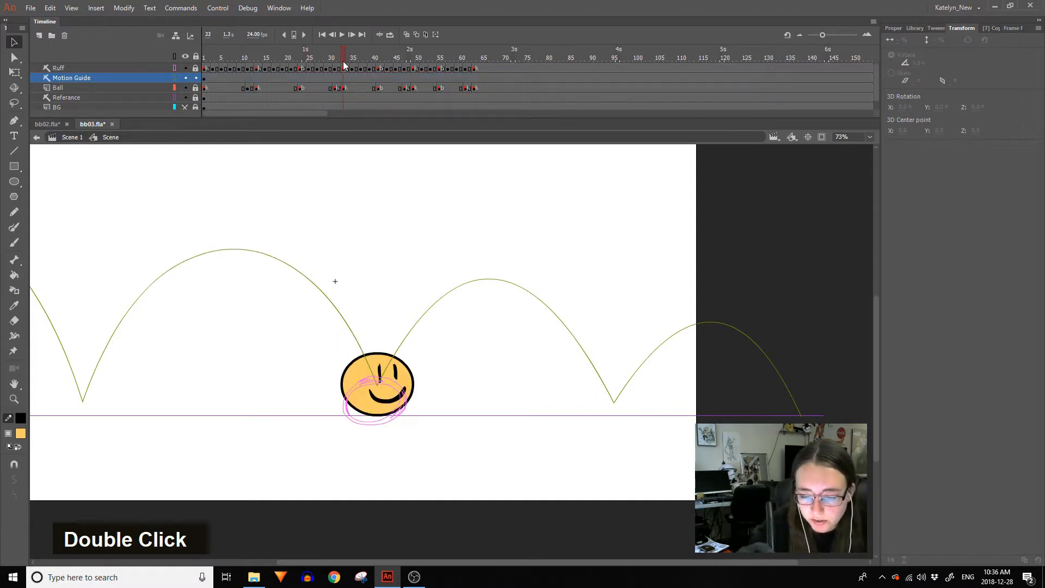
left_click(337, 87)
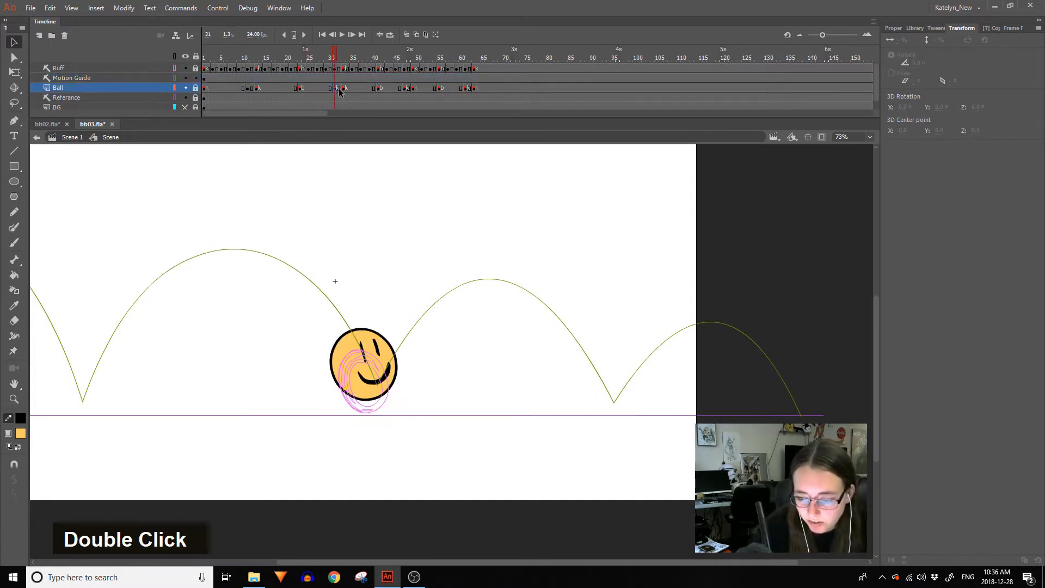
left_click(344, 88)
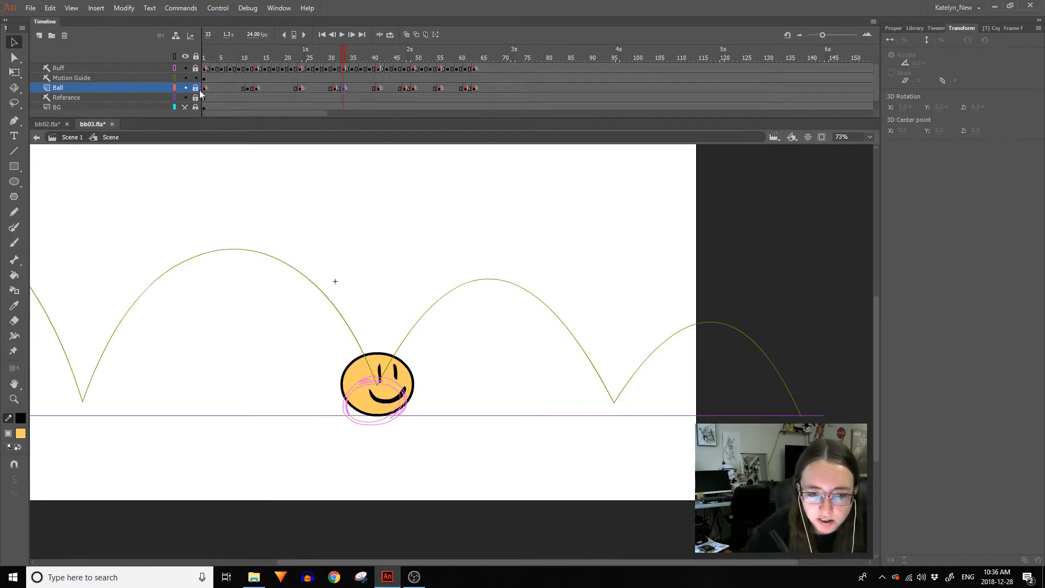
left_click(403, 374)
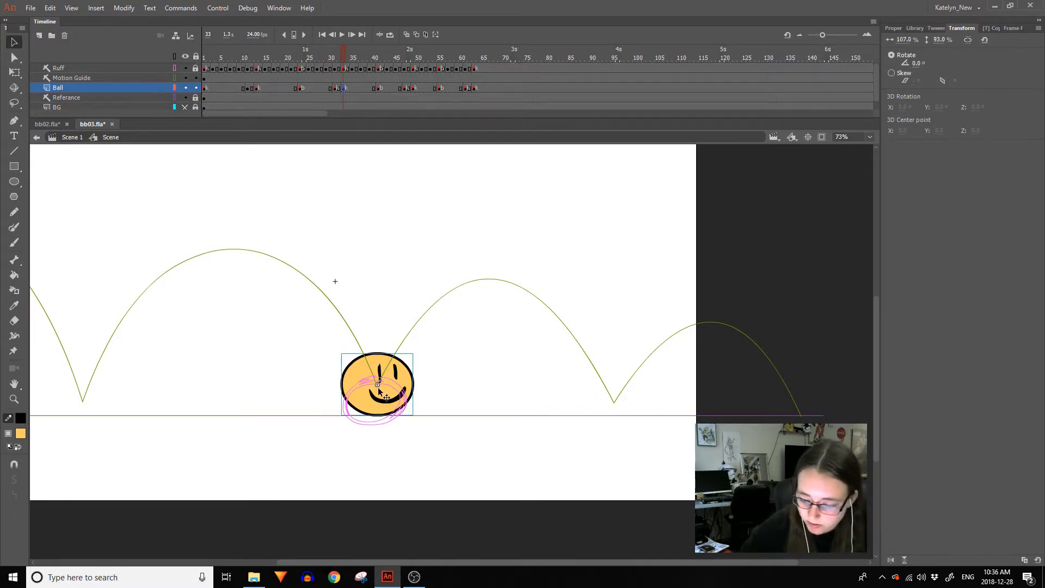
Try to fit the arc's peak to the center of the frame 23 ball.
key("bracketleft")
key("bracketleft")
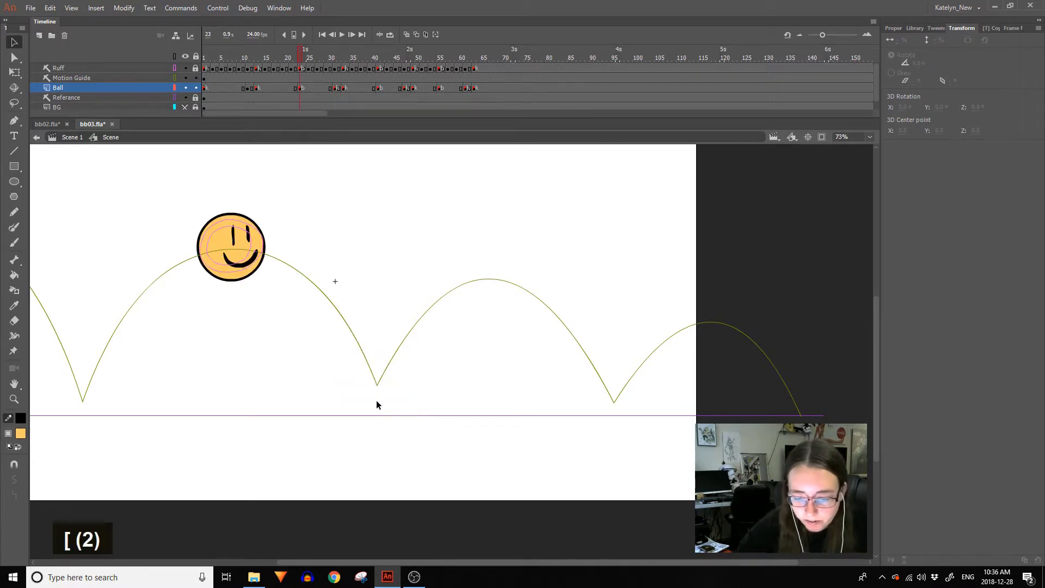
left_click(244, 228)
left_click_drag(238, 248, 239, 250)
Raise the path corner at the first ground contact to the center of the frame 13 squashed ball.
key("bracketleft")
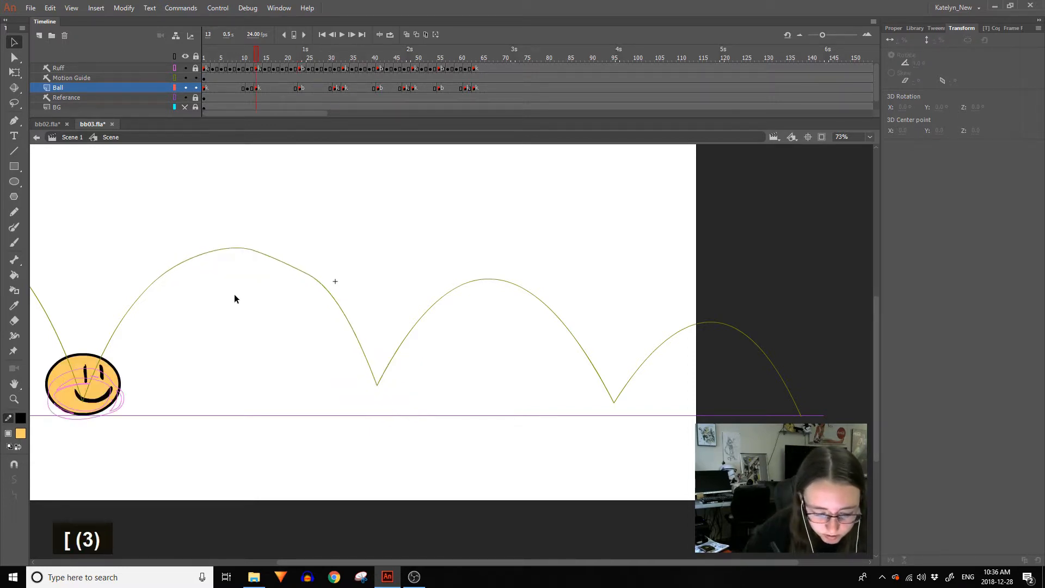
left_click(87, 403)
left_click_drag(84, 401, 85, 386)
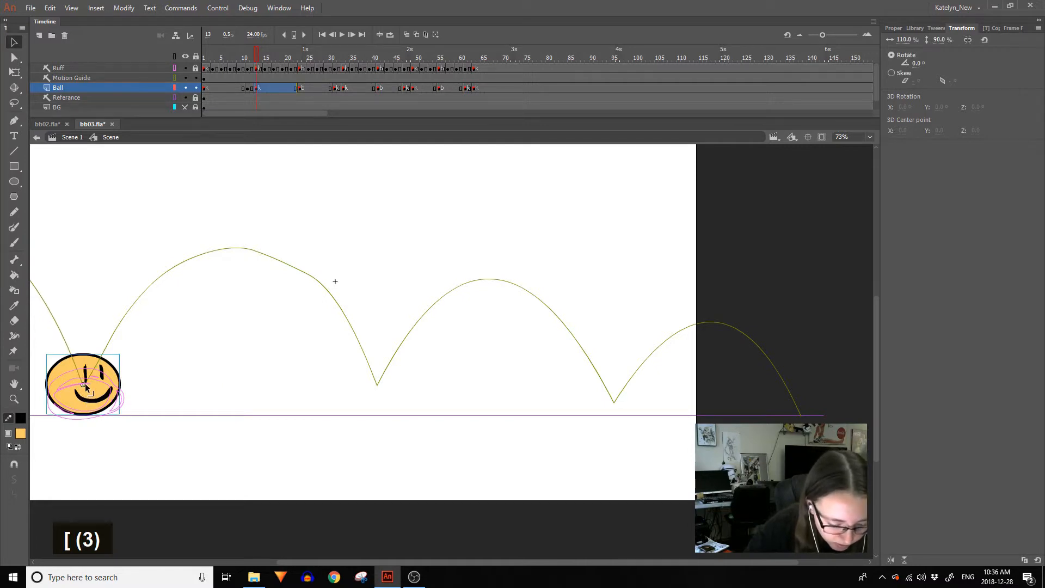
Select the whole arc between the first and second contacts and straighten it repeatedly to even out its bumps.
left_click(100, 356)
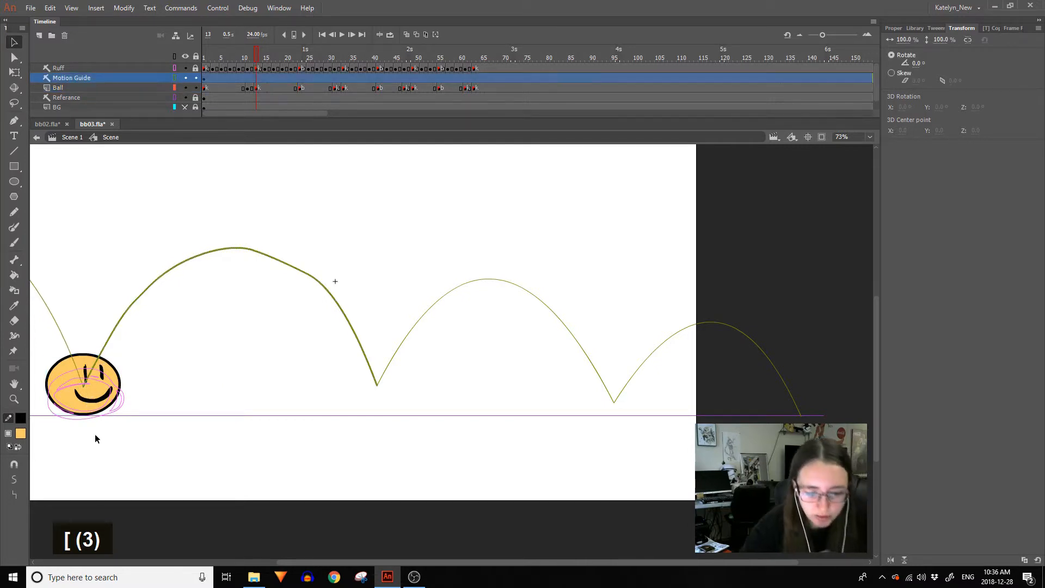
key("space")
left_click_drag(229, 428, 335, 453)
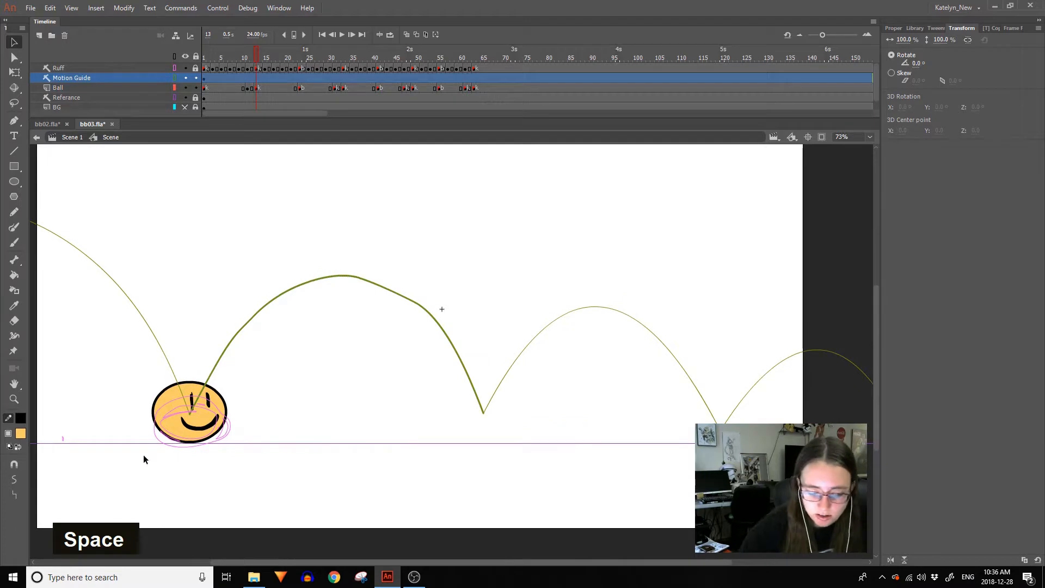
double_click(15, 495)
double_click(14, 495)
double_click(14, 495)
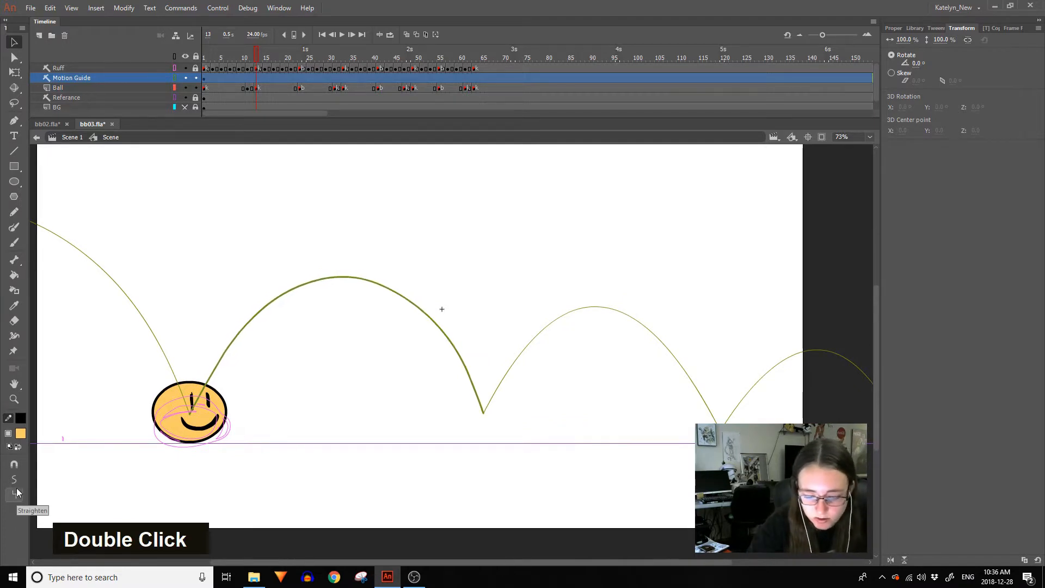
left_click(387, 265)
Delete the arc between the first and second contacts, redraw it with the Line tool, and bend it into a symmetrical arch.
key("n")
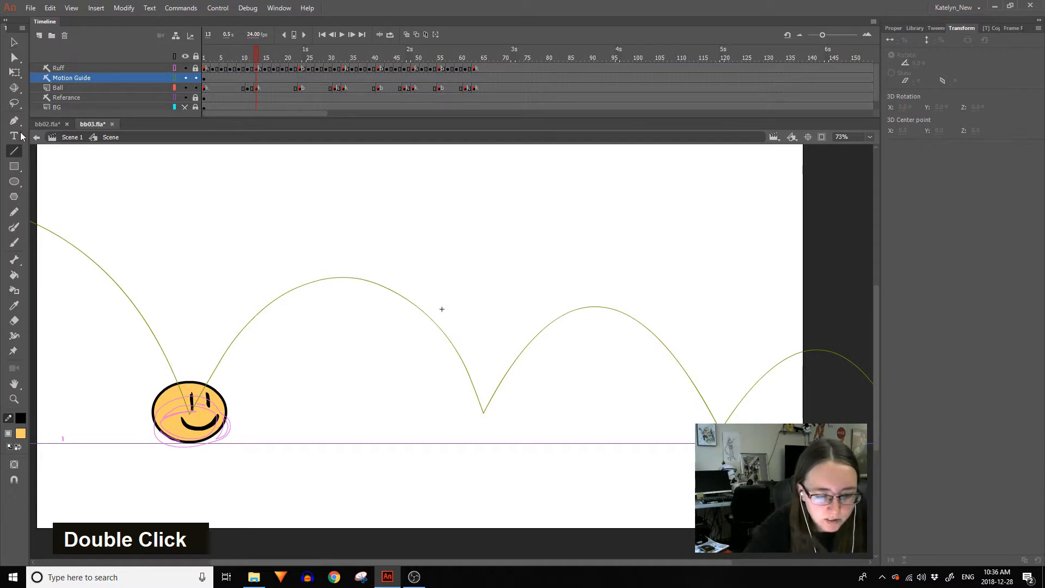
left_click(394, 294, "ctrl")
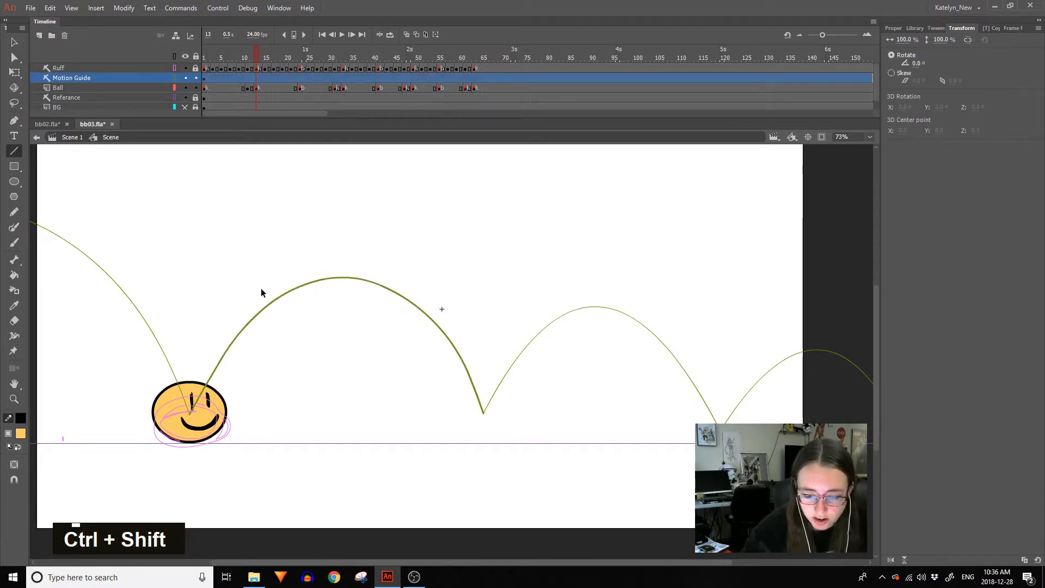
key("Delete")
left_click_drag(188, 414, 507, 417)
left_click_drag(401, 412, 412, 240)
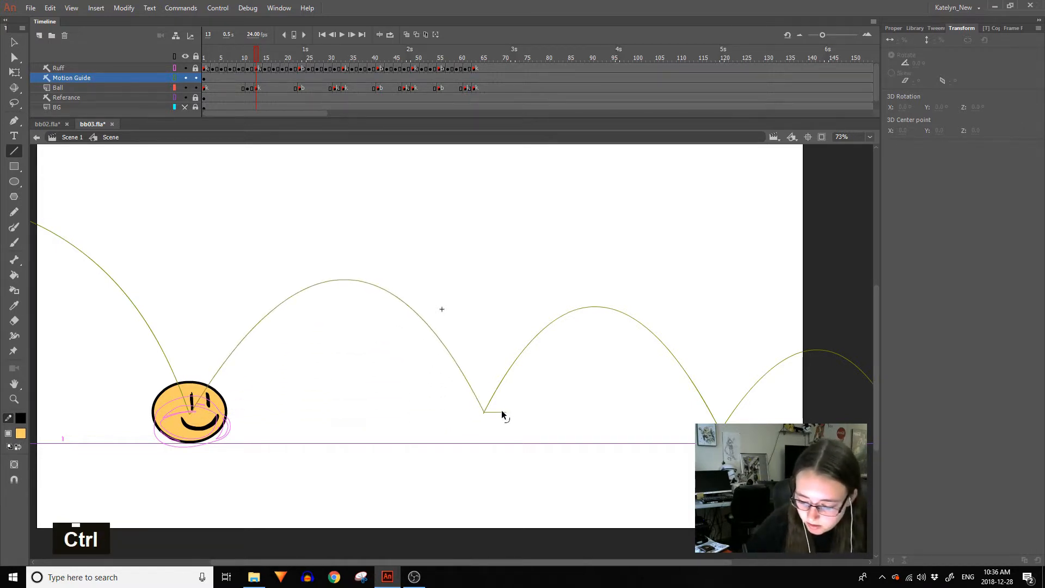
Delete the stray line pieces overhanging the ends of the redrawn arc.
left_click(498, 412, "ctrl")
left_click(189, 426, "ctrl+shift")
key("ctrl+shift+z")
key("ctrl+z")
left_click(14, 43)
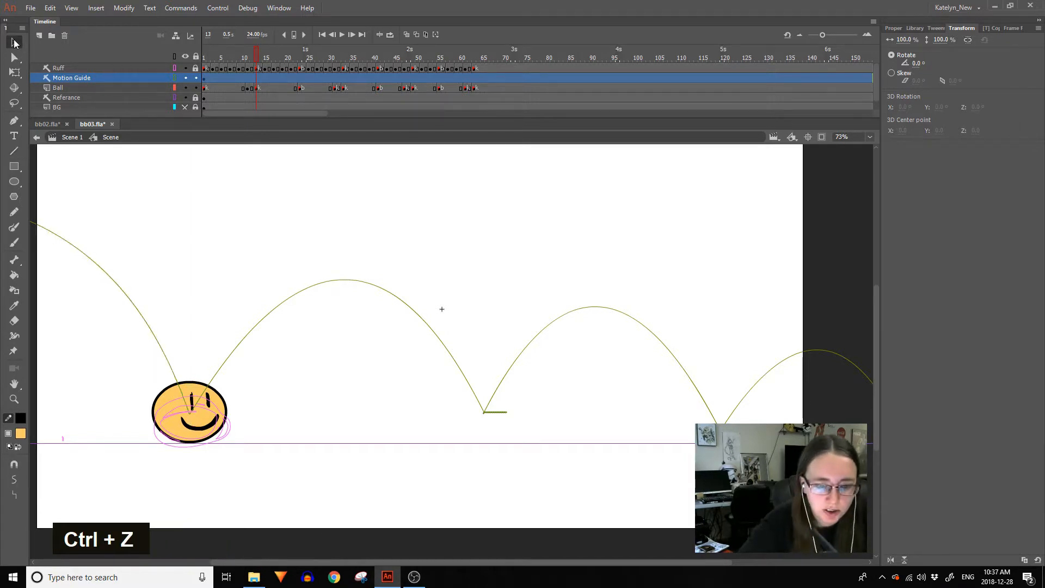
key("Delete")
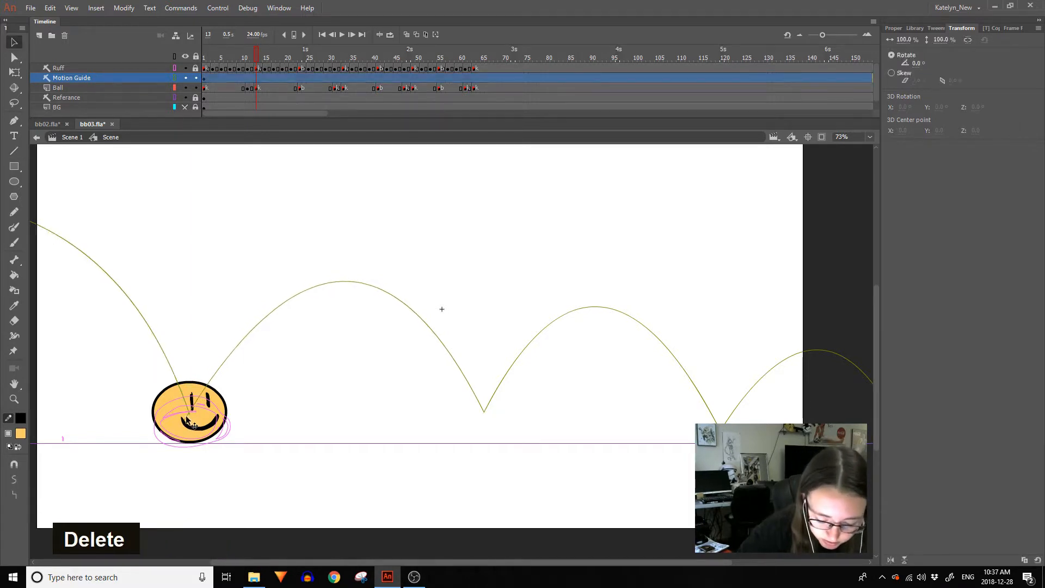
key("Delete")
key("Delete")
At frame 23, bend the redrawn arc so its peak passes through the ball's center and both sides curve evenly.
left_click(197, 424)
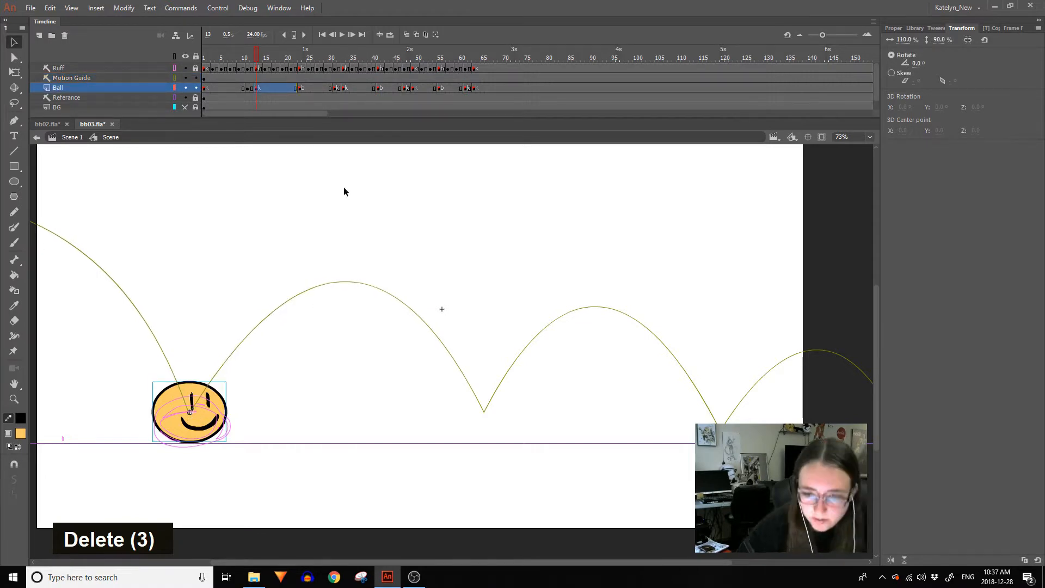
left_click_drag(292, 57, 301, 85)
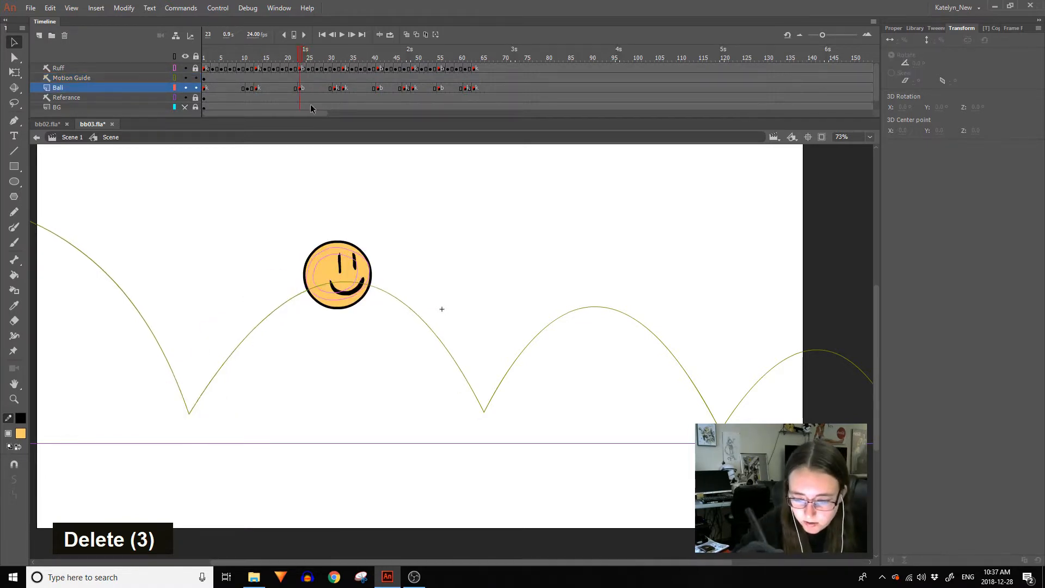
left_click_drag(346, 282, 286, 289)
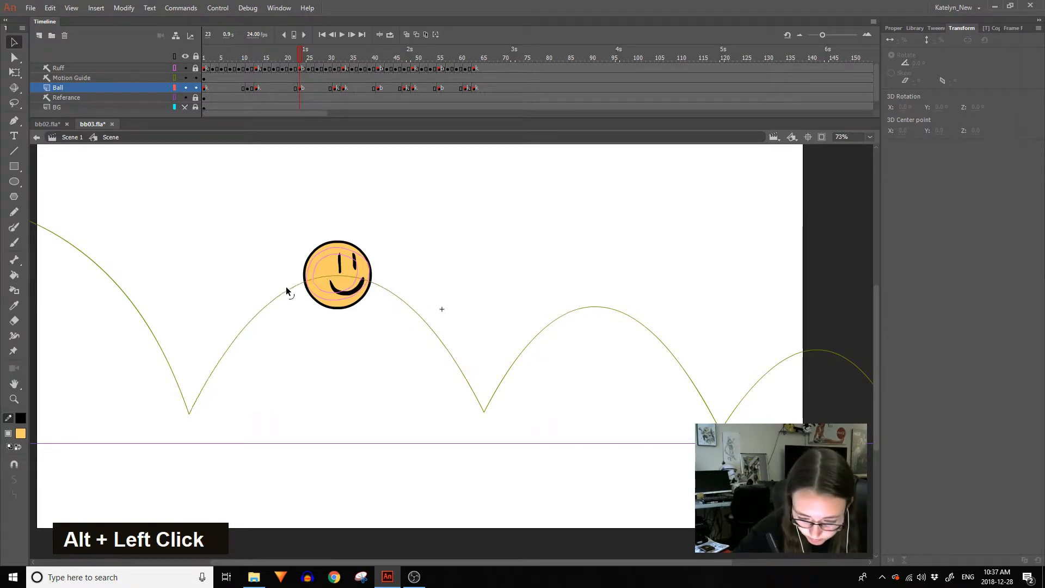
left_click_drag(420, 310, 421, 316)
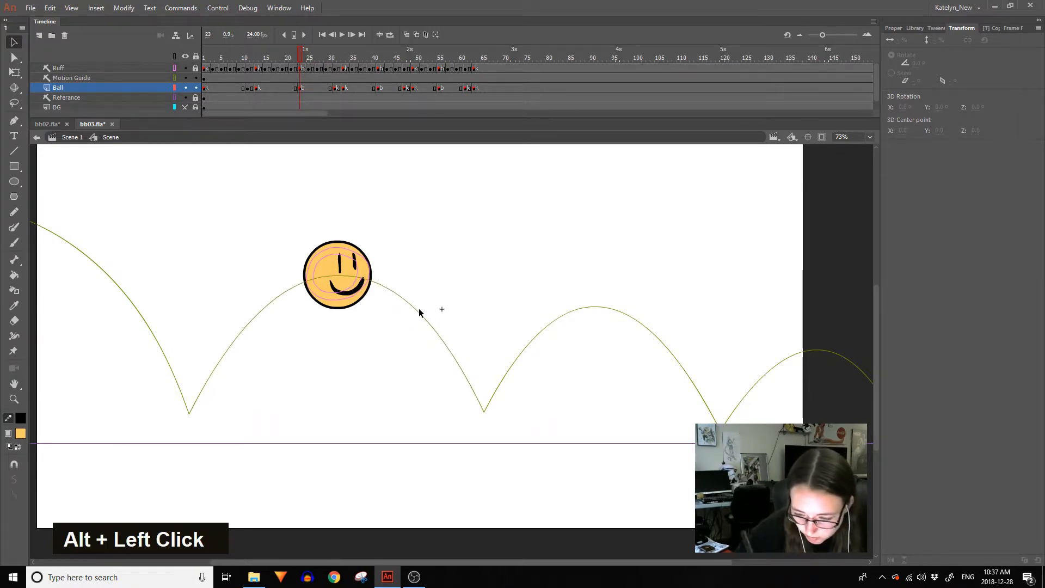
left_click_drag(279, 298, 279, 289)
Check the ball's center at frame 44 against the peak of the arc between the second and third contacts.
left_click_drag(293, 57, 391, 96)
key("space")
left_click_drag(584, 303, 407, 317)
left_click(444, 312)
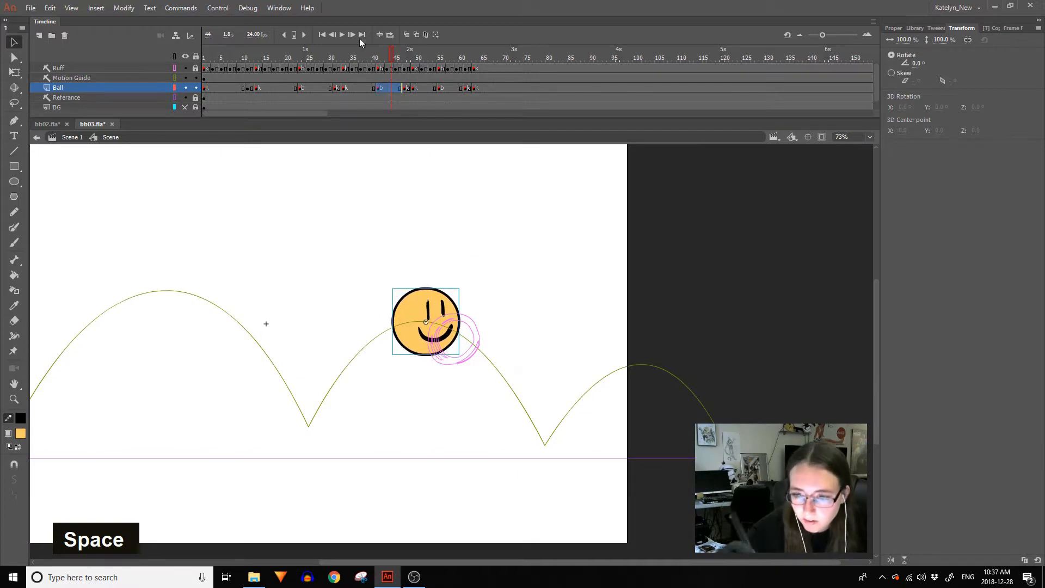
Raise the path corner at the third ground contact to the center of the frame 49 squashed ball.
left_click_drag(392, 59, 406, 63)
left_click(556, 424)
left_click(416, 88)
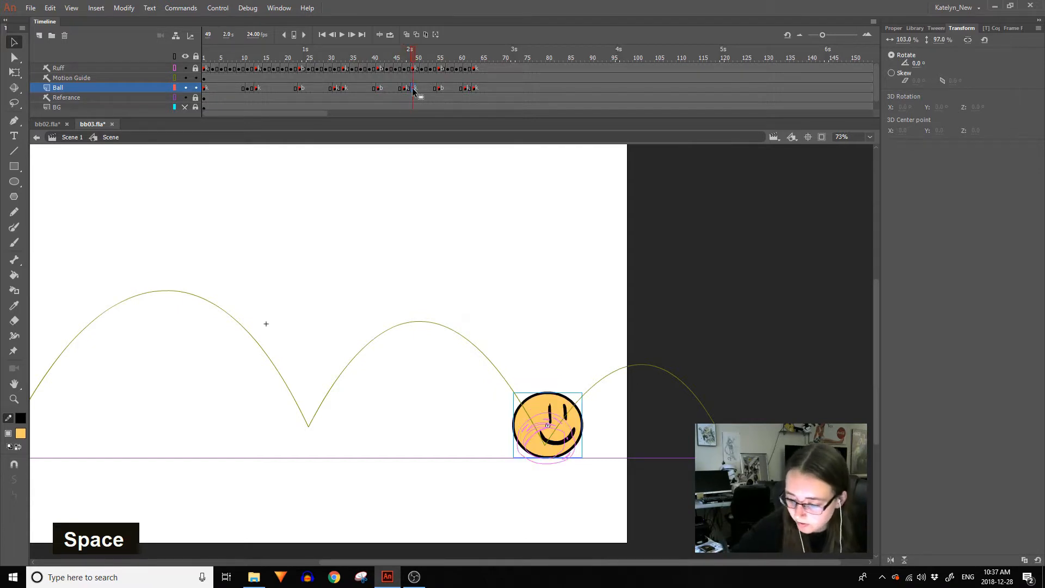
left_click_drag(545, 445, 547, 427)
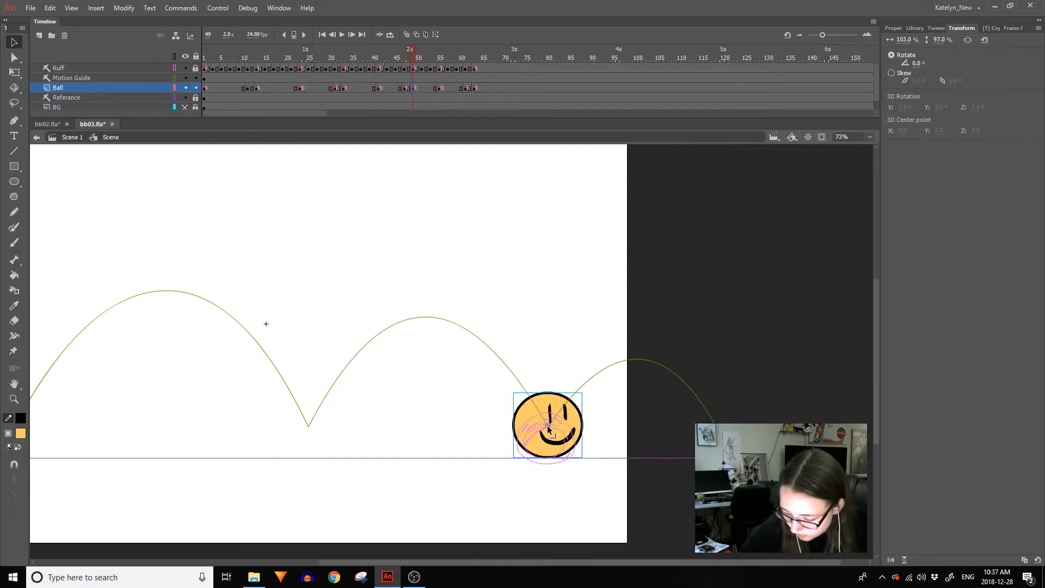
Move the end of the motion path to the ball's center at the final contact on frame 64.
left_click(407, 58)
left_click_drag(404, 63, 483, 83)
left_click_drag(716, 428, 727, 428)
left_click(723, 423)
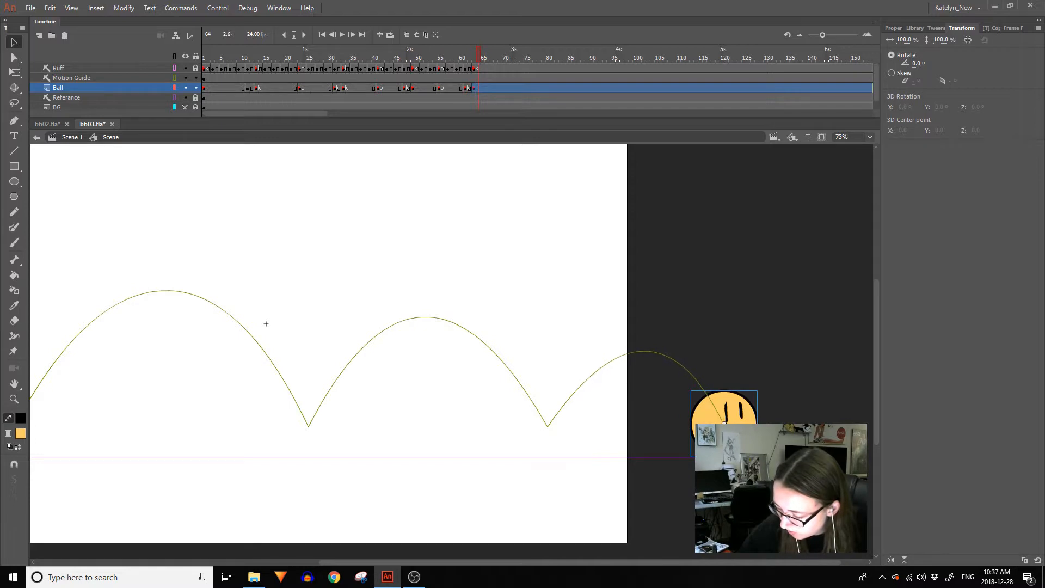
At frame 61, move the ball so its center sits on the motion path just before the final contact.
left_click_drag(475, 59, 466, 64)
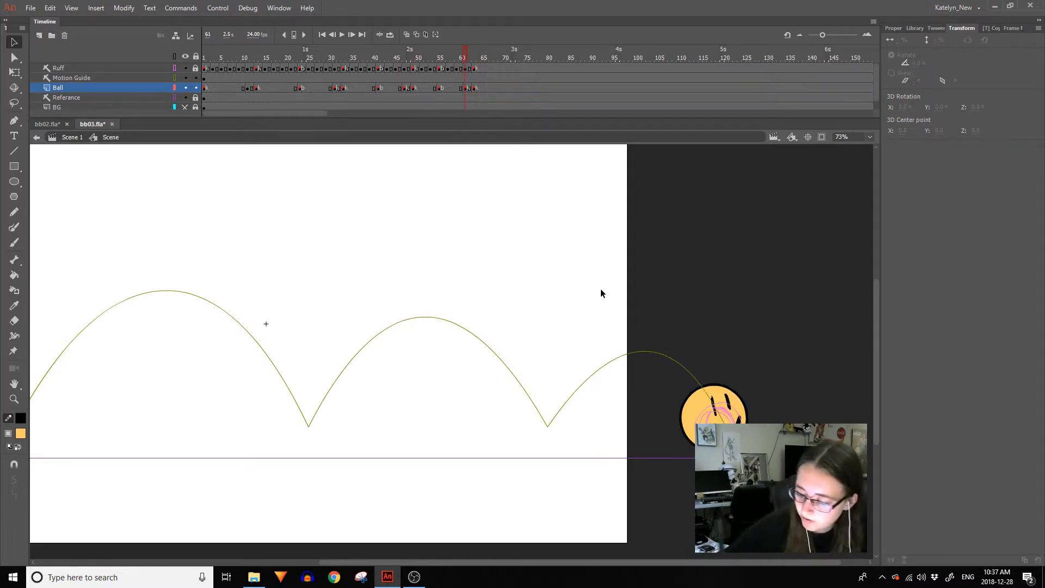
left_click(743, 411)
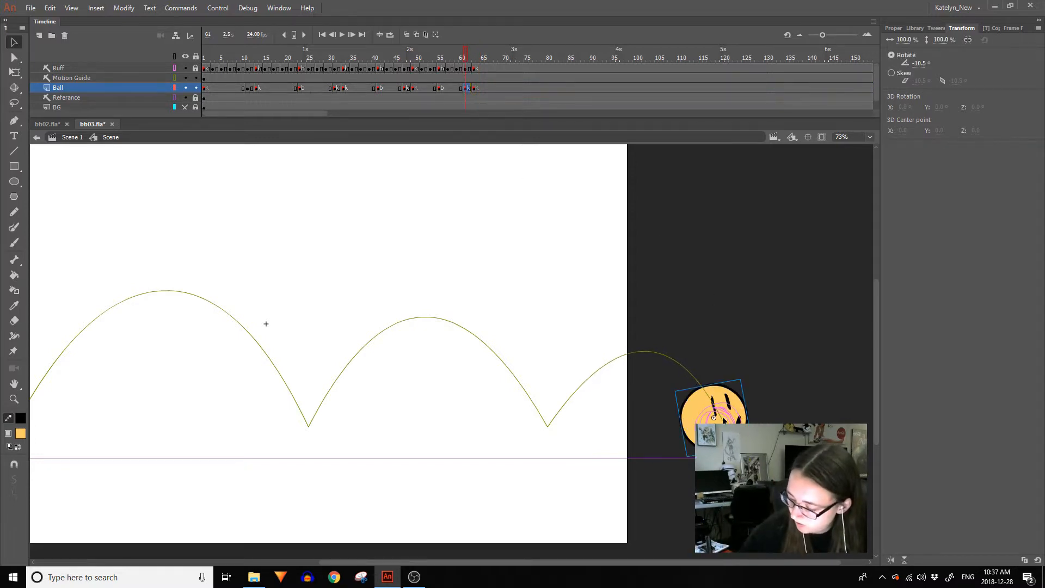
left_click_drag(729, 410, 737, 411)
mouse_move(474, 60)
left_mouse_down()
mouse_move(455, 62)
mouse_move(466, 64)
left_mouse_up()
left_click_drag(739, 413, 734, 410)
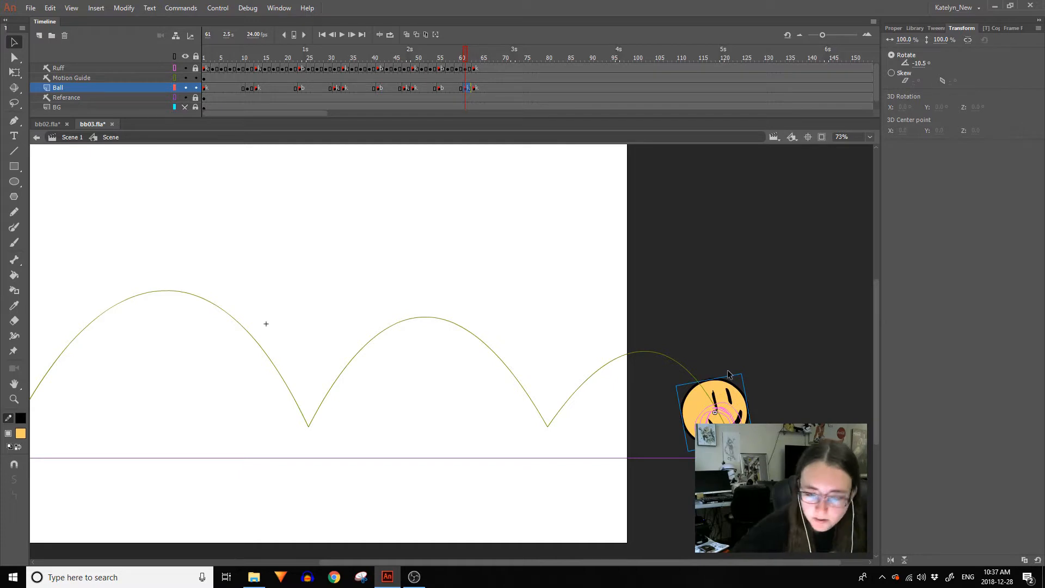
Rotate the frame 61 ball to about -13.4° and line its center up with the path again.
left_click(14, 73)
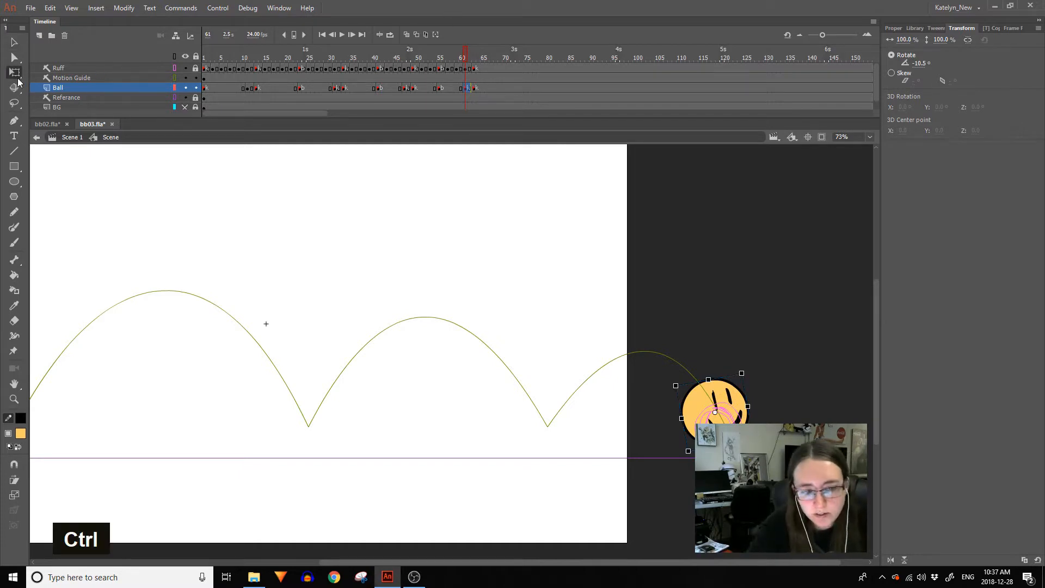
left_click_drag(747, 406, 708, 379)
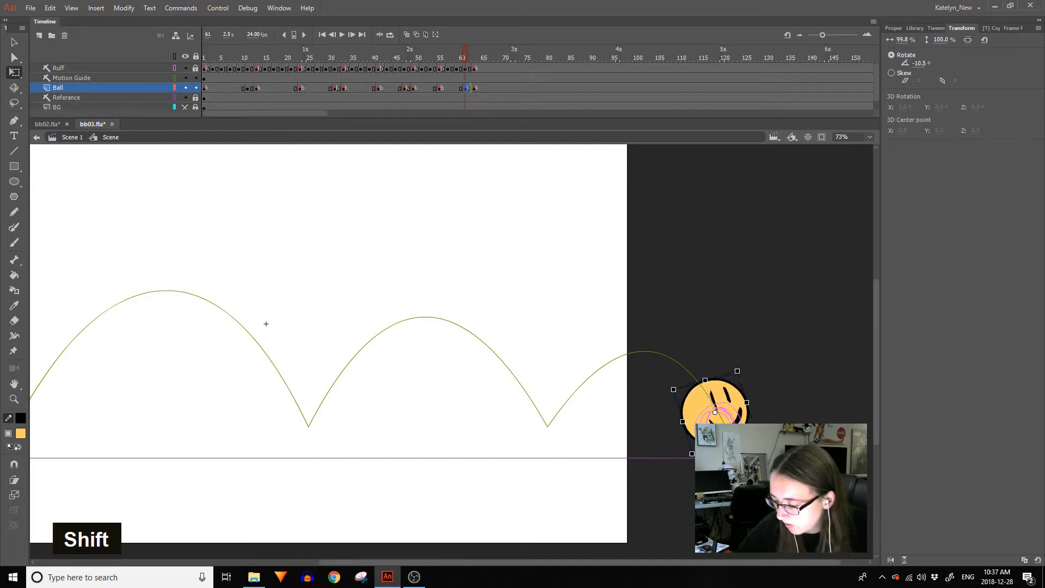
mouse_move(479, 61)
left_mouse_down()
mouse_move(467, 61)
mouse_move(475, 65)
left_mouse_up()
left_click(514, 84)
left_click(464, 87)
left_click_drag(736, 409, 733, 410)
left_click(734, 415, "shift")
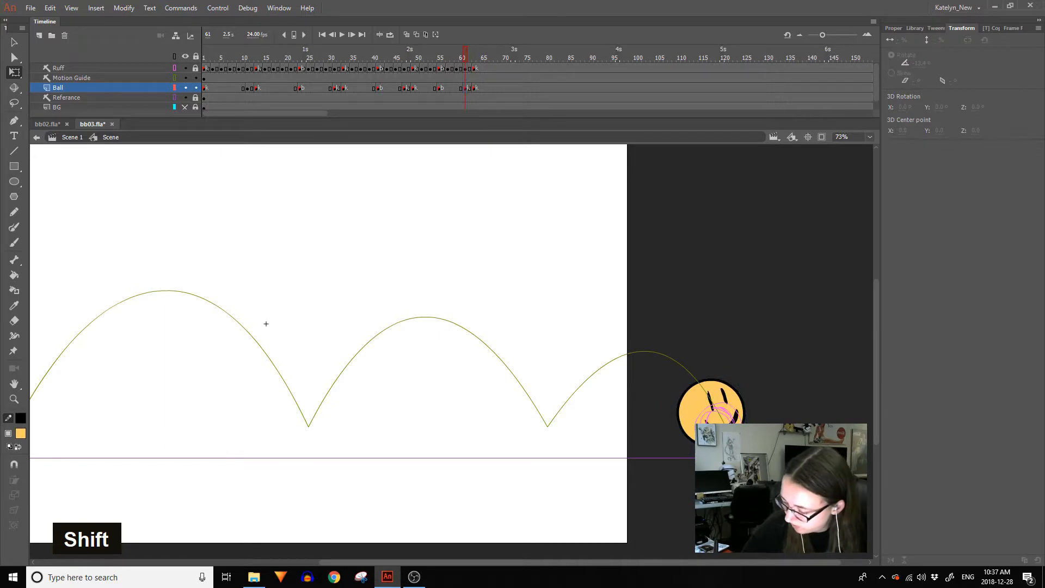
left_click(708, 400)
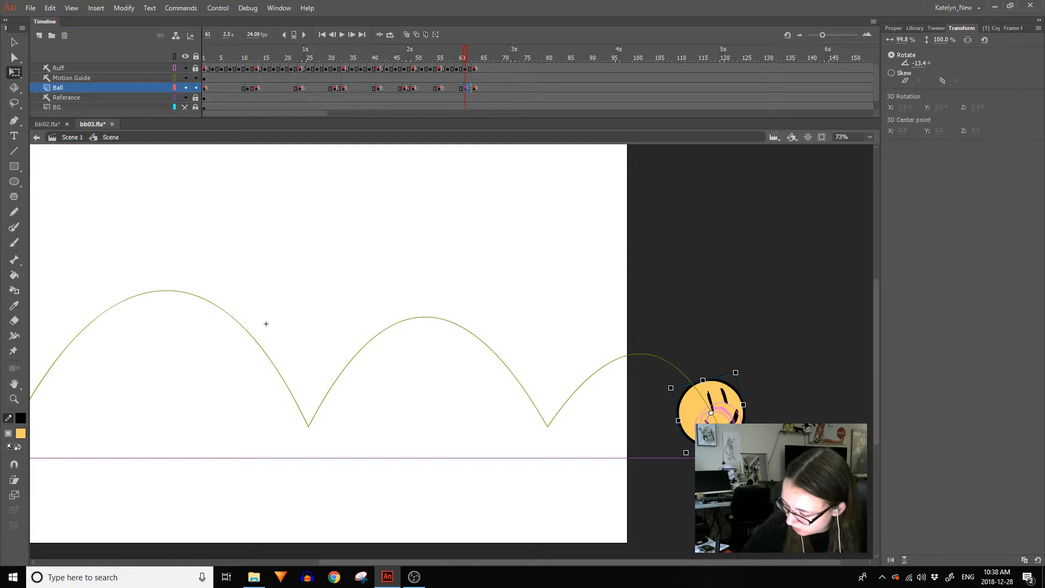
At frame 1, align the ball's center with the start of the motion path and lock the Motion Guide layer.
left_click_drag(465, 57, 204, 58)
key("space")
left_click_drag(341, 236, 643, 240)
left_click_drag(201, 268, 201, 248)
left_click(136, 239)
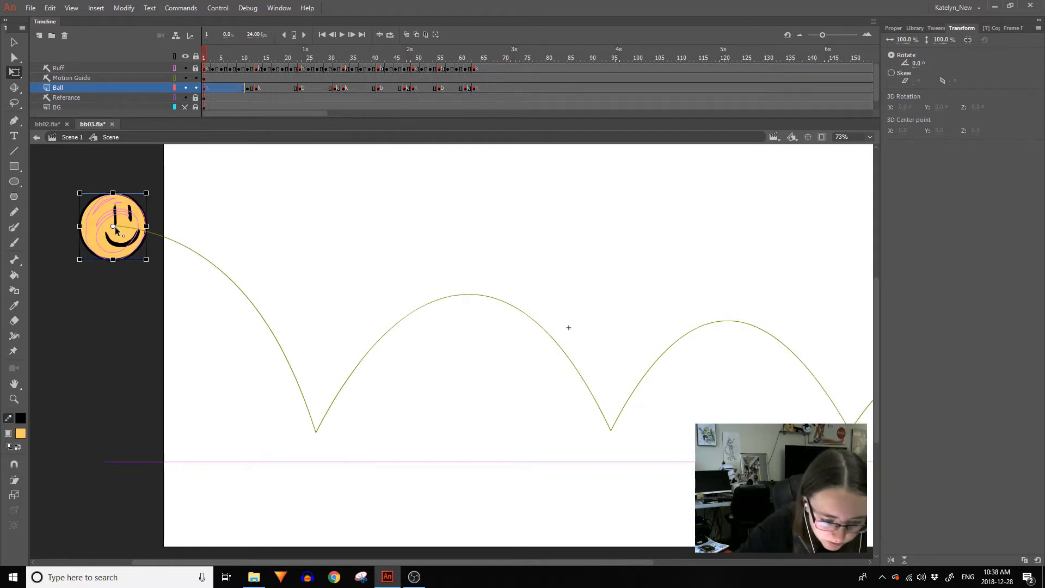
double_click(124, 226)
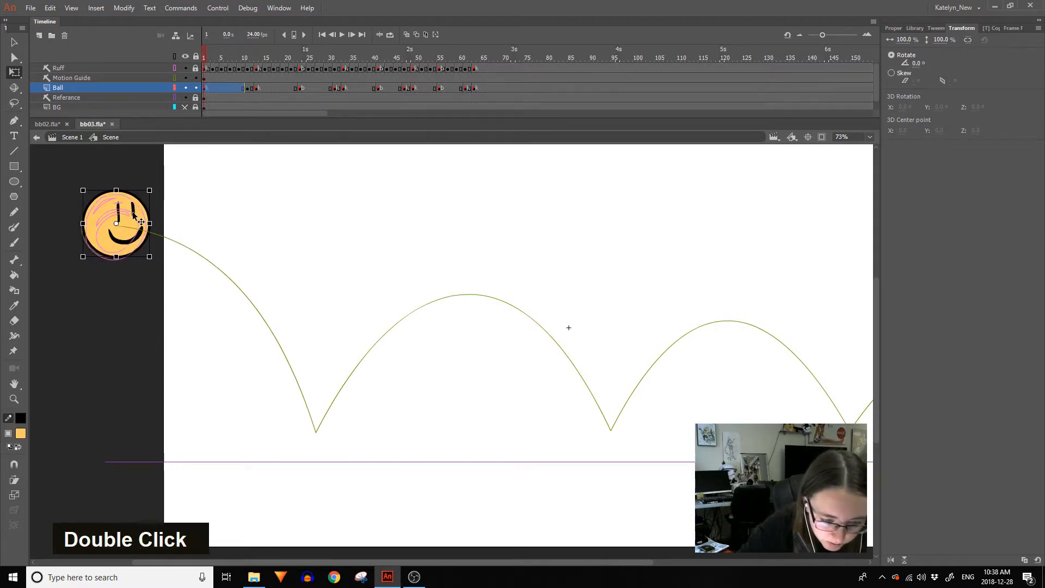
left_click_drag(213, 58, 172, 124)
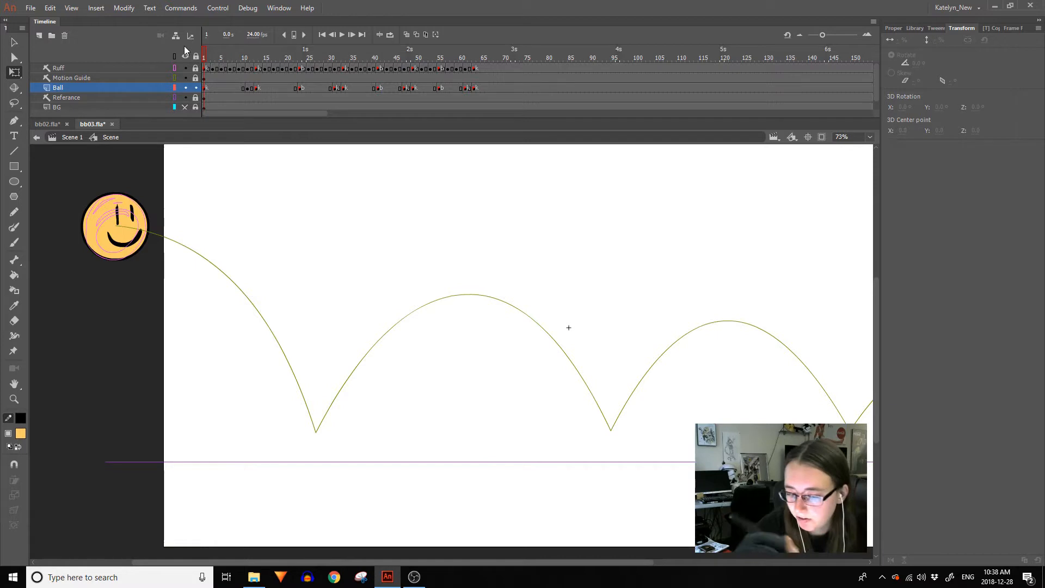
Turn off outline display for the Motion Guide layer, leaving its layer properties as they are.
left_click_drag(212, 57, 231, 64)
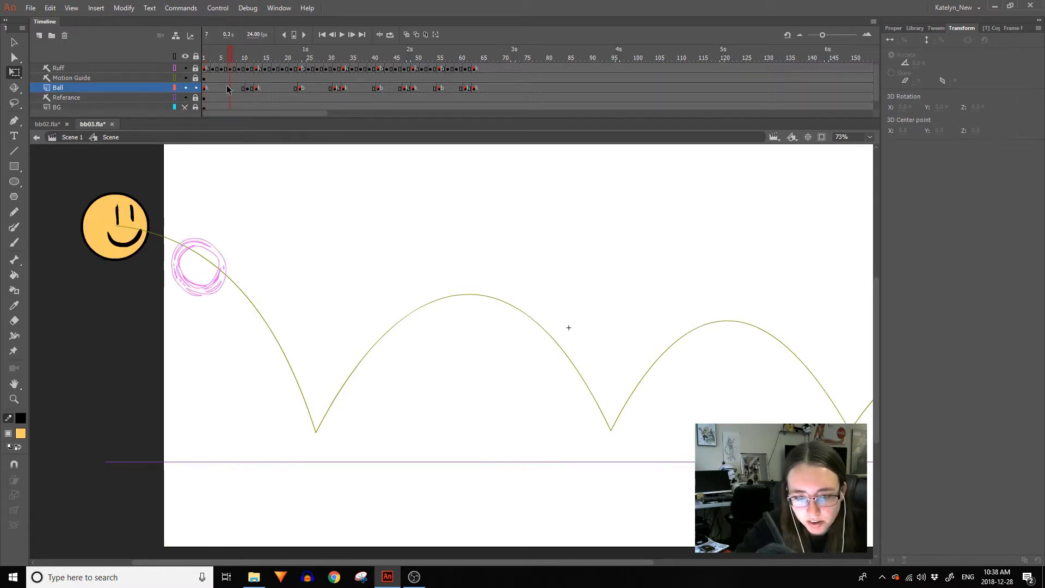
left_click(227, 85)
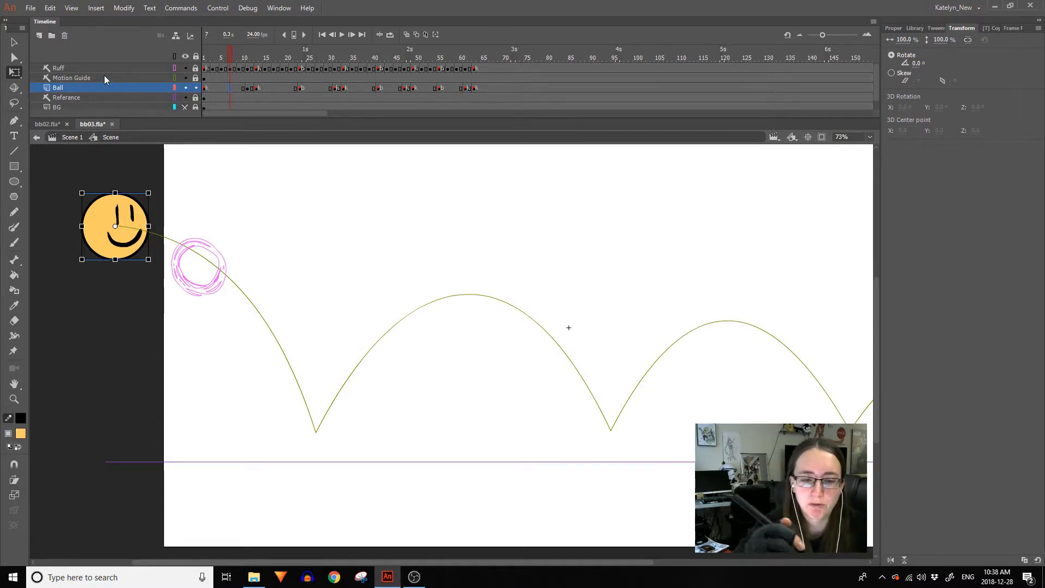
left_click(65, 88)
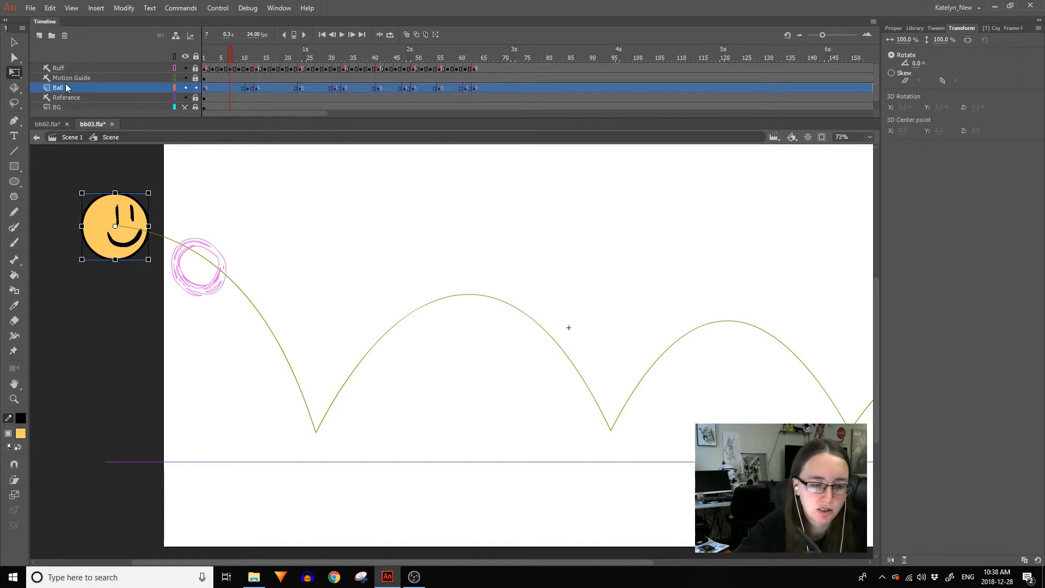
left_click(74, 77)
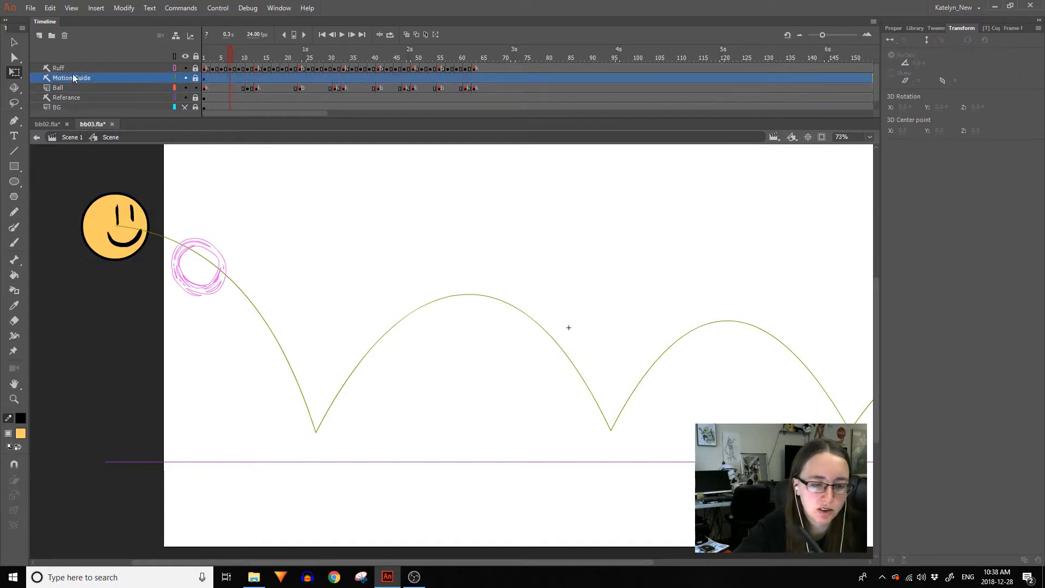
double_click(174, 78)
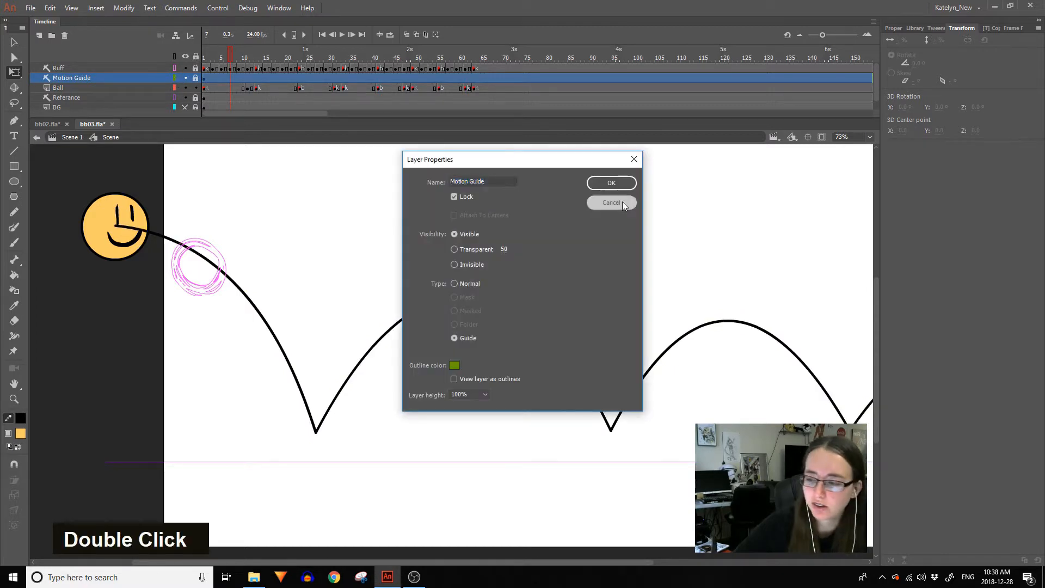
left_click(611, 203)
left_click(185, 78)
left_click(185, 78)
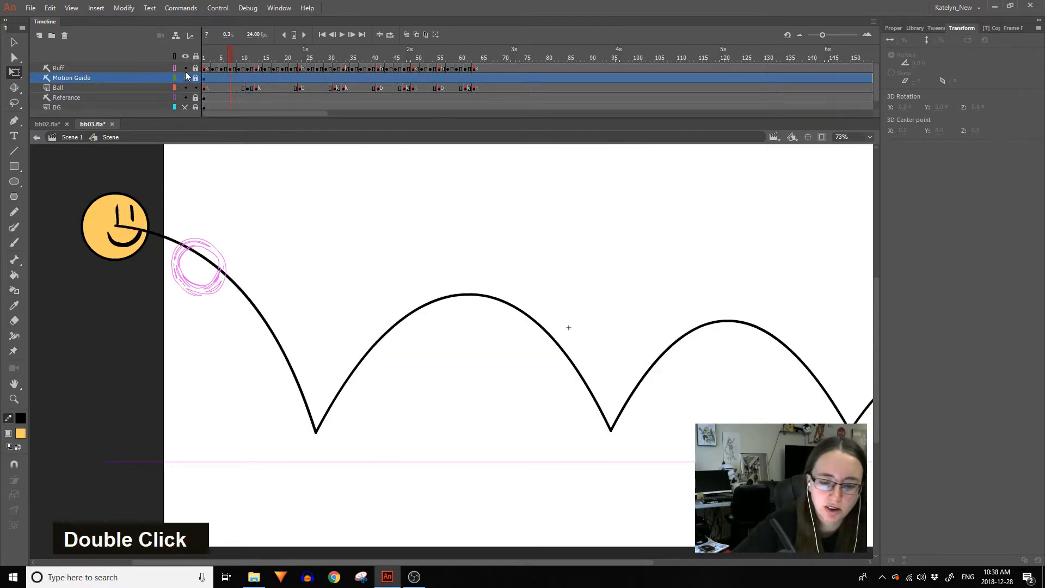
Nest the Ball layer under the Motion Guide layer as a guided layer and return to frame 1.
left_click(89, 84)
left_click_drag(78, 91, 77, 84)
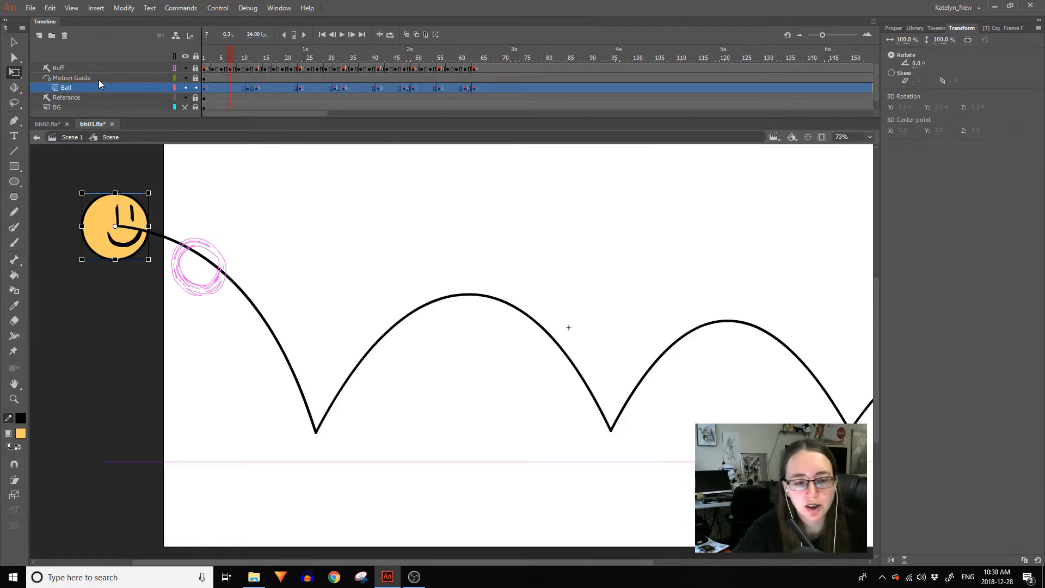
left_click_drag(230, 57, 201, 59)
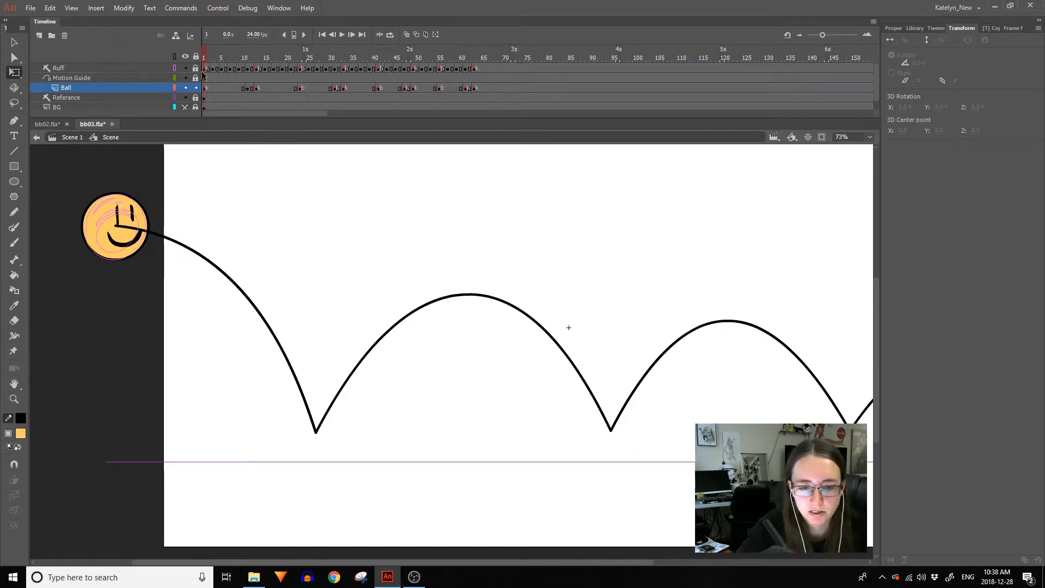
Examine the layer properties of the Ball and Motion Guide layers to check their guided and guide types.
left_click(115, 80)
left_click(116, 89)
right_click(115, 89)
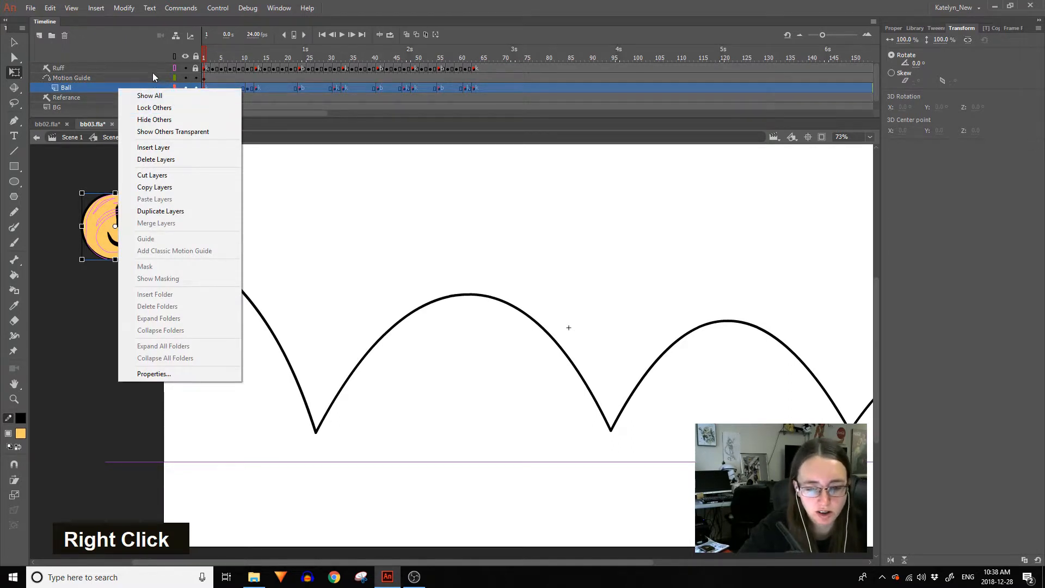
left_click(154, 374)
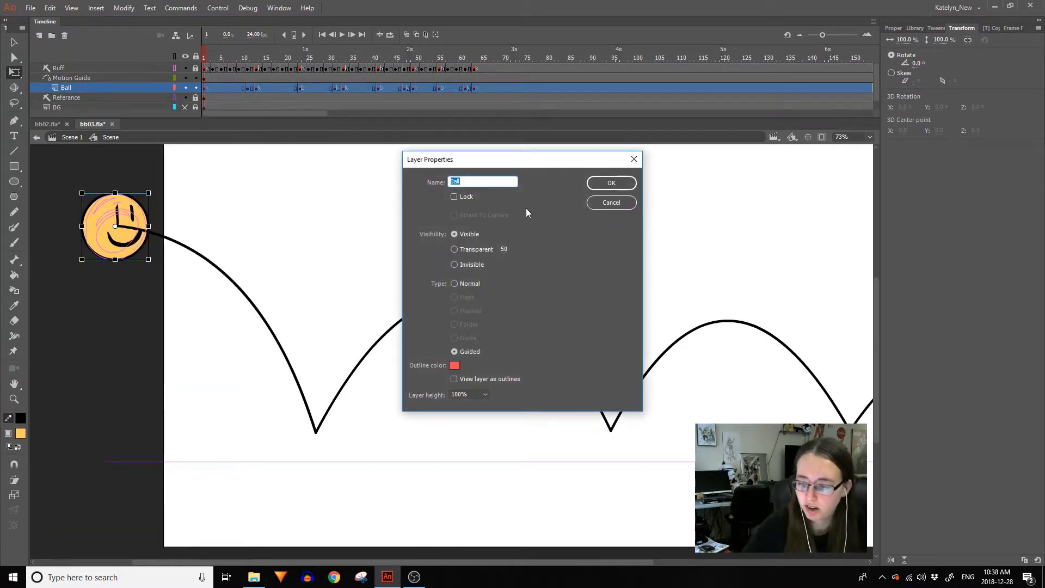
left_click(611, 202)
left_click(123, 78)
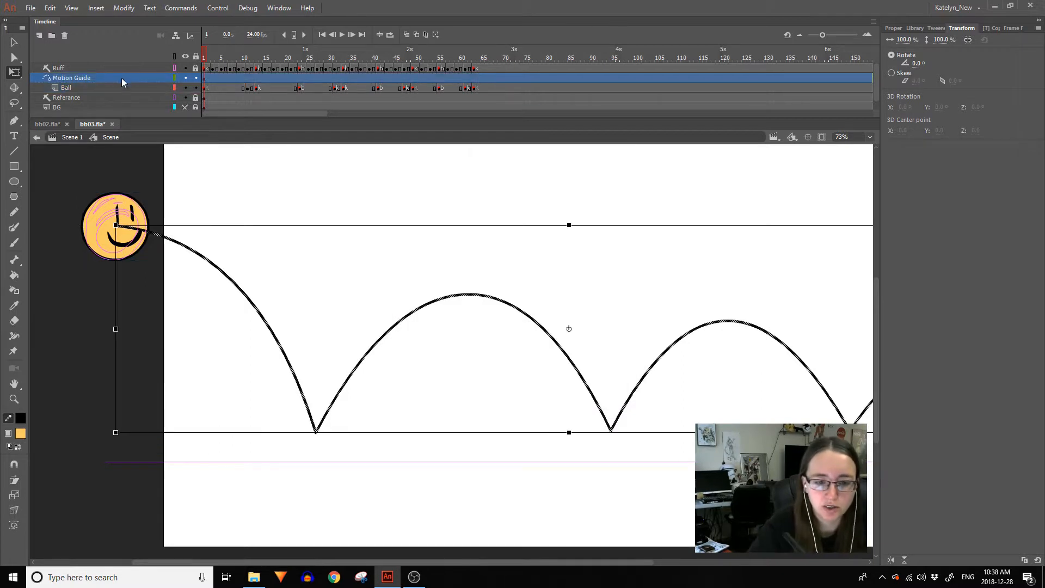
right_click(124, 79)
left_click(160, 363)
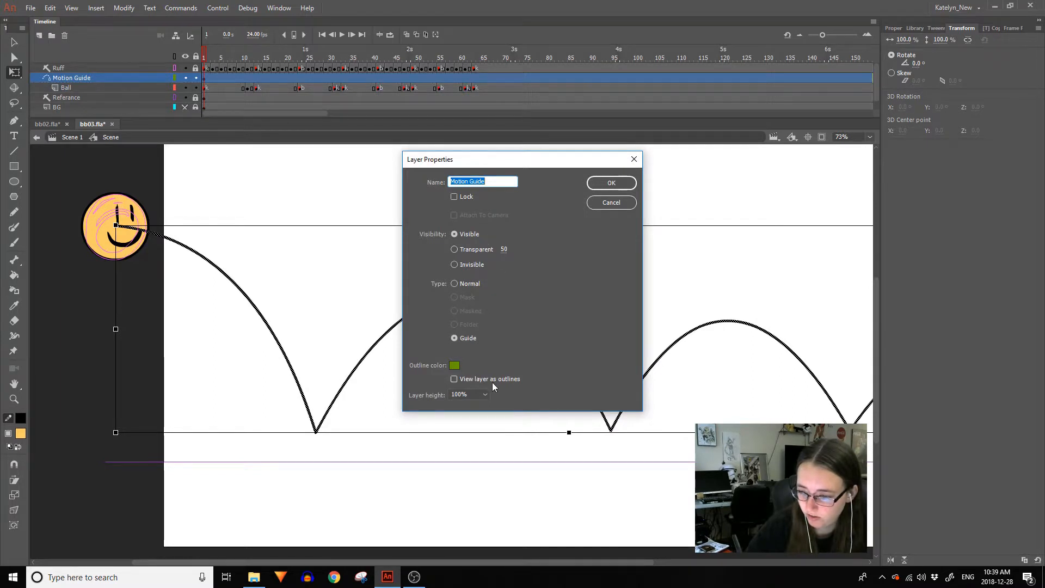
left_click(554, 246)
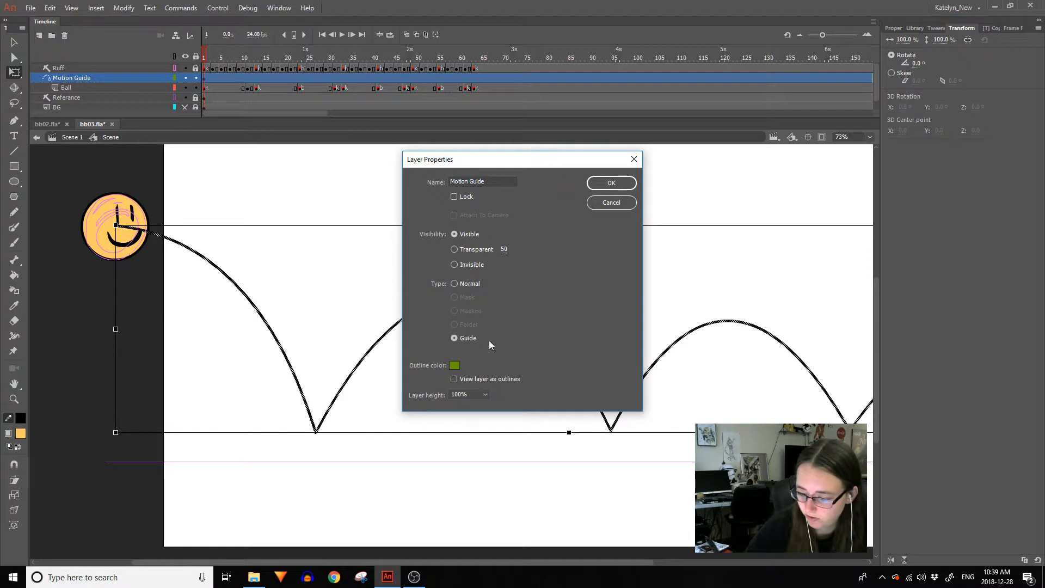
left_click(599, 186)
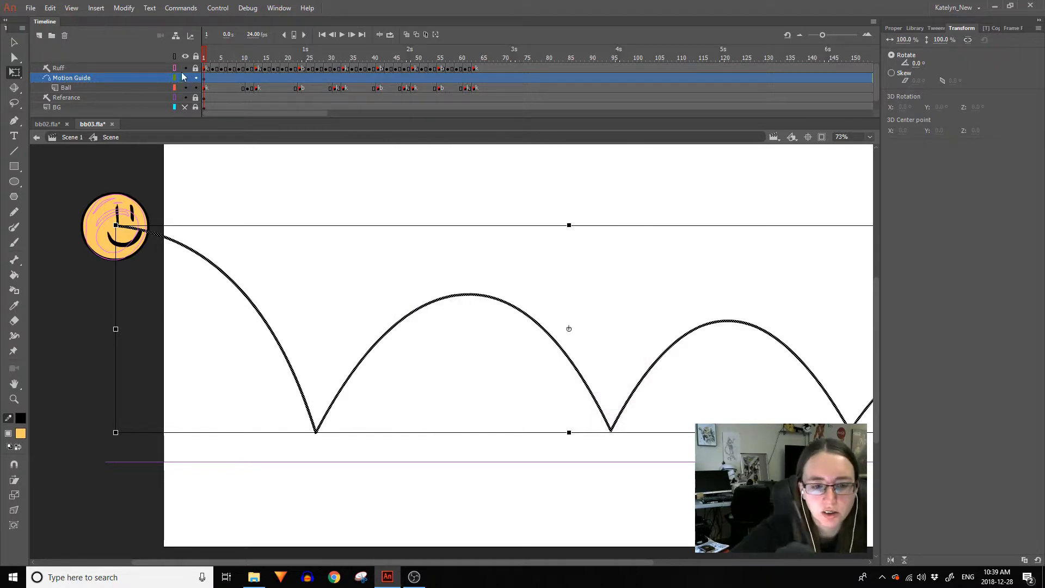
Add a keyframe to the Ball layer at frame 9.
left_click_drag(216, 52, 175, 75)
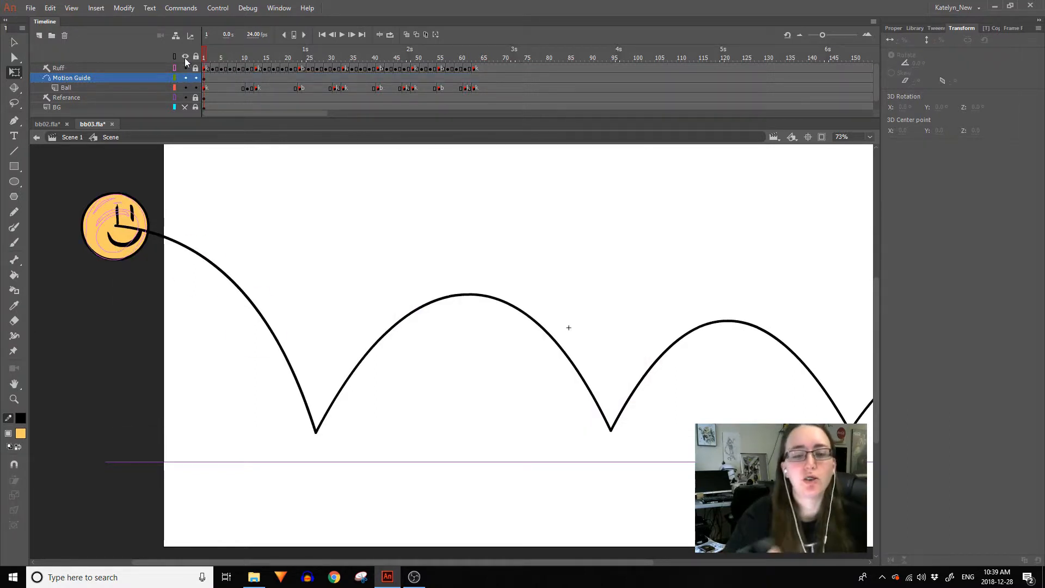
left_click(207, 51)
mouse_move(208, 51)
left_mouse_down()
mouse_move(264, 54)
mouse_move(207, 86)
mouse_move(246, 94)
mouse_move(205, 85)
mouse_move(240, 82)
mouse_move(190, 64)
mouse_move(256, 57)
mouse_move(231, 59)
left_mouse_up()
left_click(230, 59)
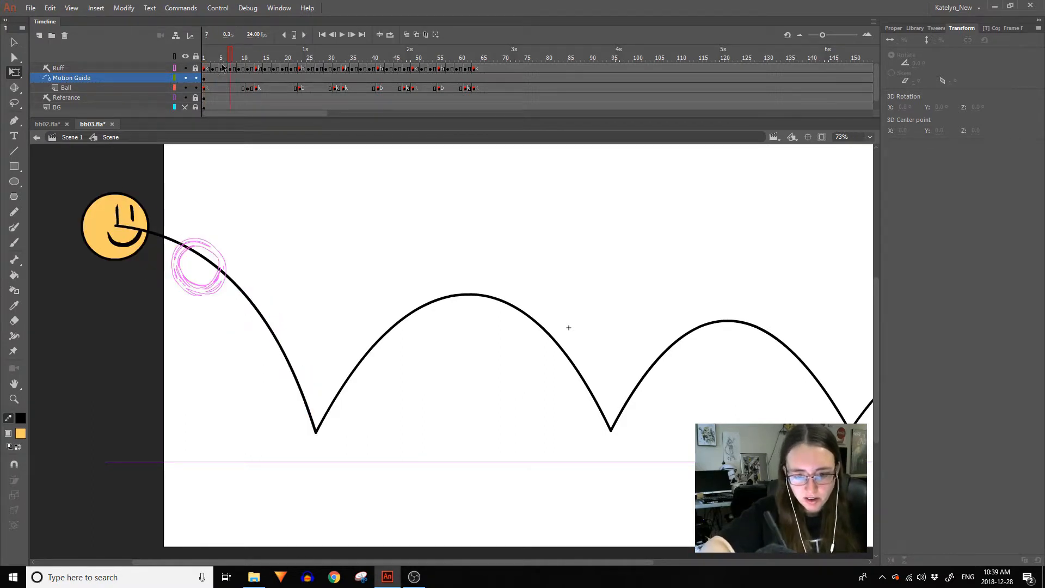
left_click(229, 88)
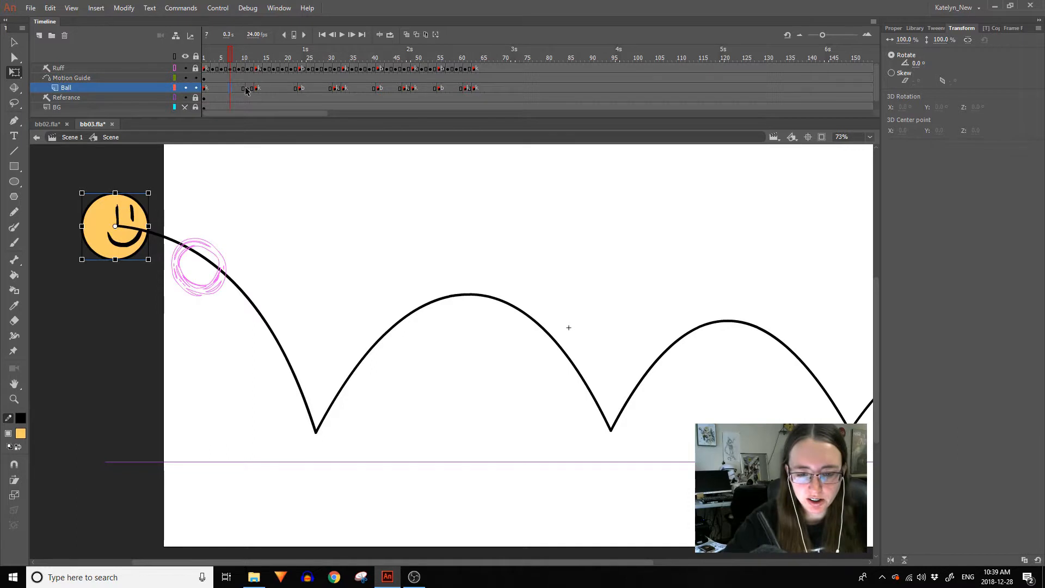
left_click(240, 88)
key("F6")
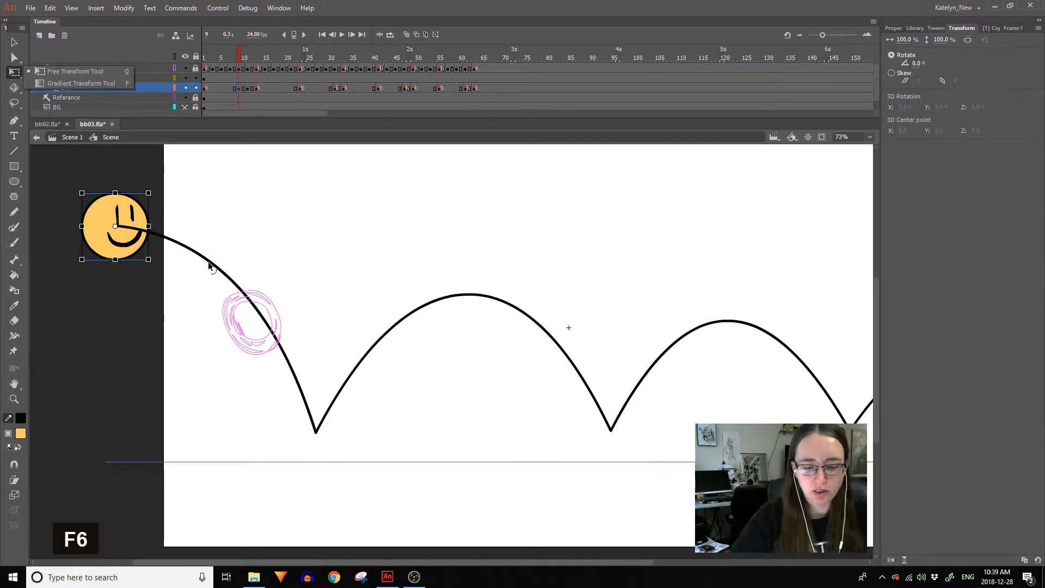
Place the frame 9 ball on the path over the rough drawing, rotated to -26.9° and stretched to 92.8% width by 105.8% height.
left_click_drag(119, 236, 260, 327)
key("ctrl+shift+z")
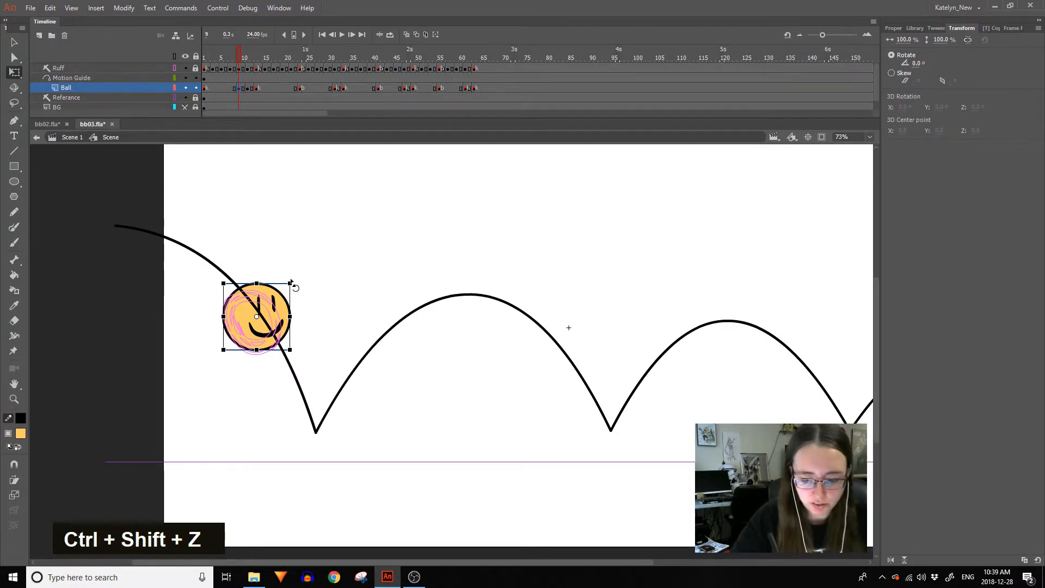
left_click_drag(291, 283, 278, 272)
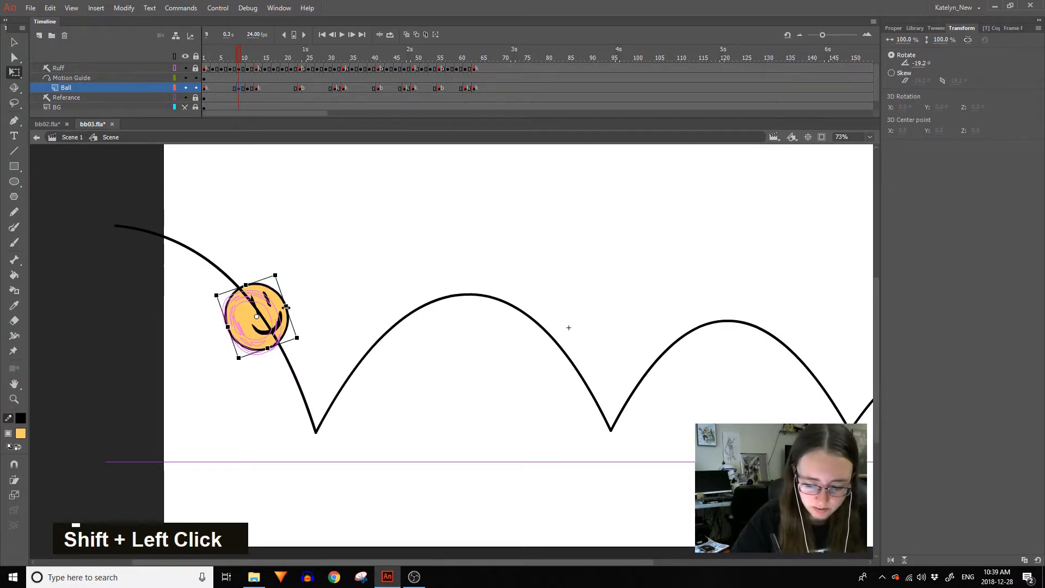
left_click_drag(291, 308, 305, 332)
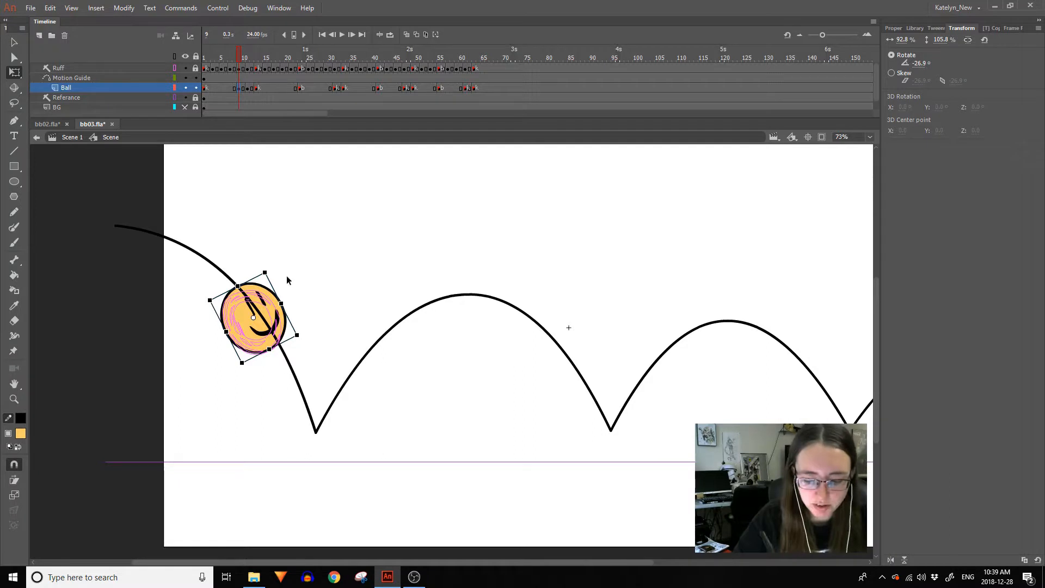
mouse_move(267, 294)
left_mouse_down()
mouse_move(283, 279)
mouse_move(273, 290)
left_mouse_up()
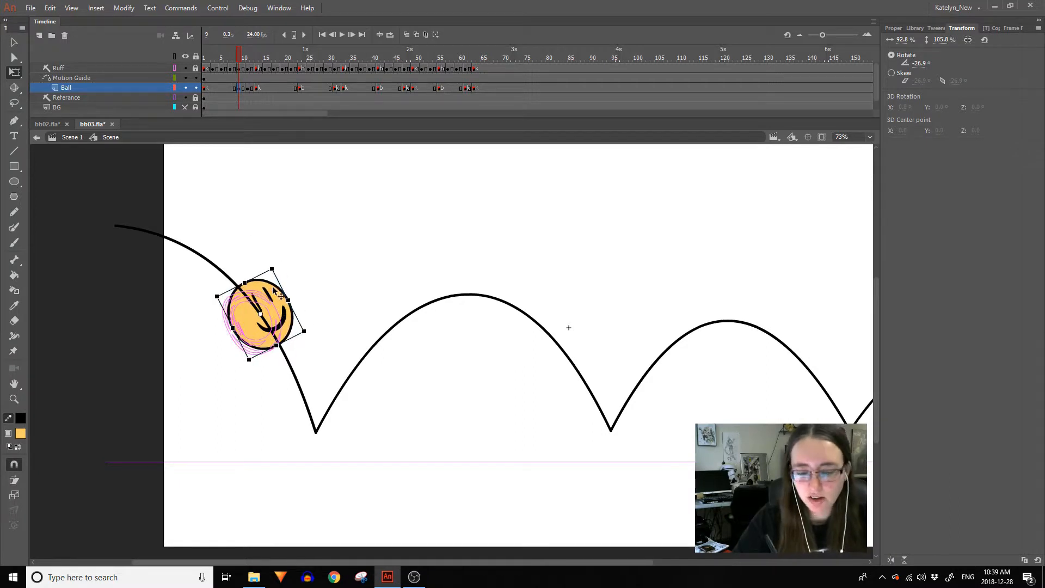
Snap the ball onto the motion guide path at its frame 11 and frame 13 keyframes.
key("period")
key("period")
left_click_drag(316, 395, 320, 379)
left_click(257, 88)
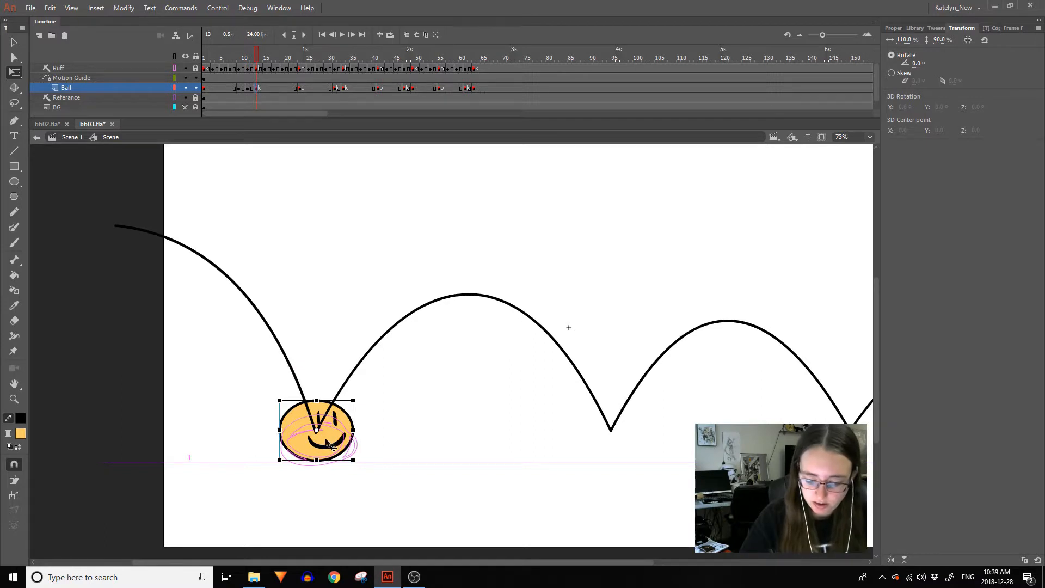
left_click_drag(326, 442, 327, 444)
Snap the ball onto the guide path at its frame 31 and frame 33 keyframes around the second landing.
left_click(300, 89)
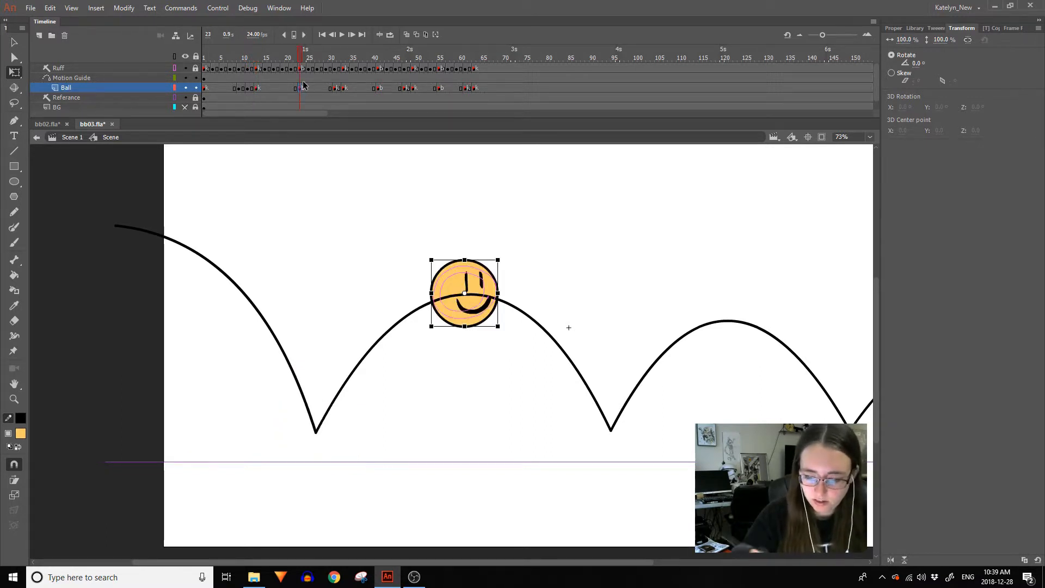
left_click(335, 87)
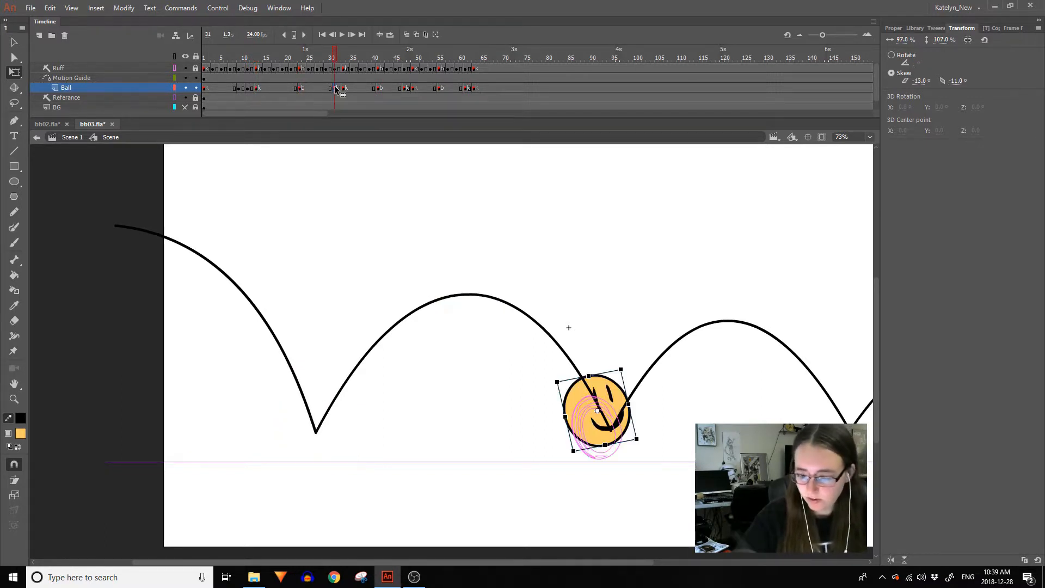
left_click_drag(606, 401, 609, 399)
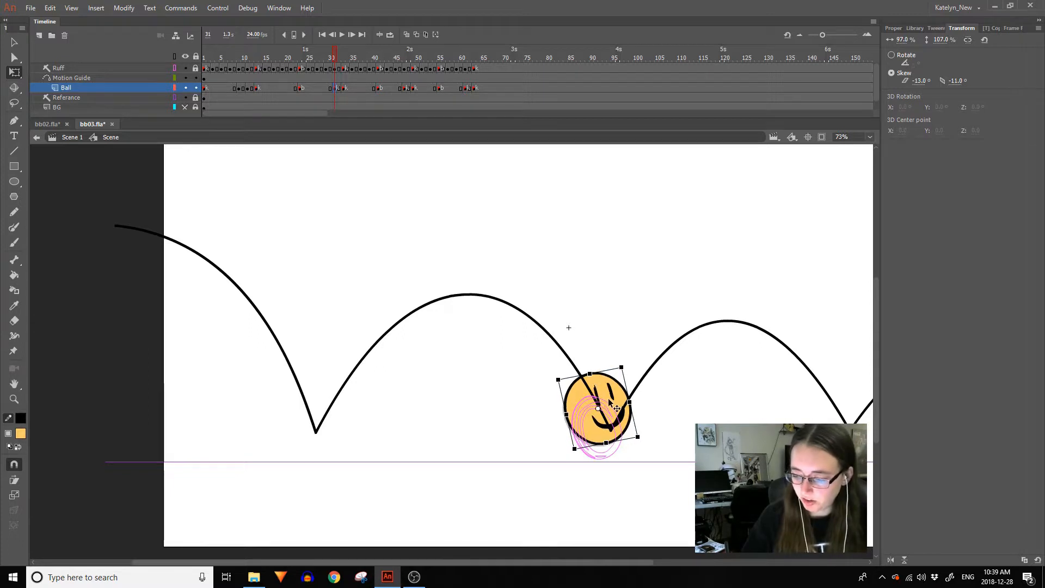
left_click(344, 89)
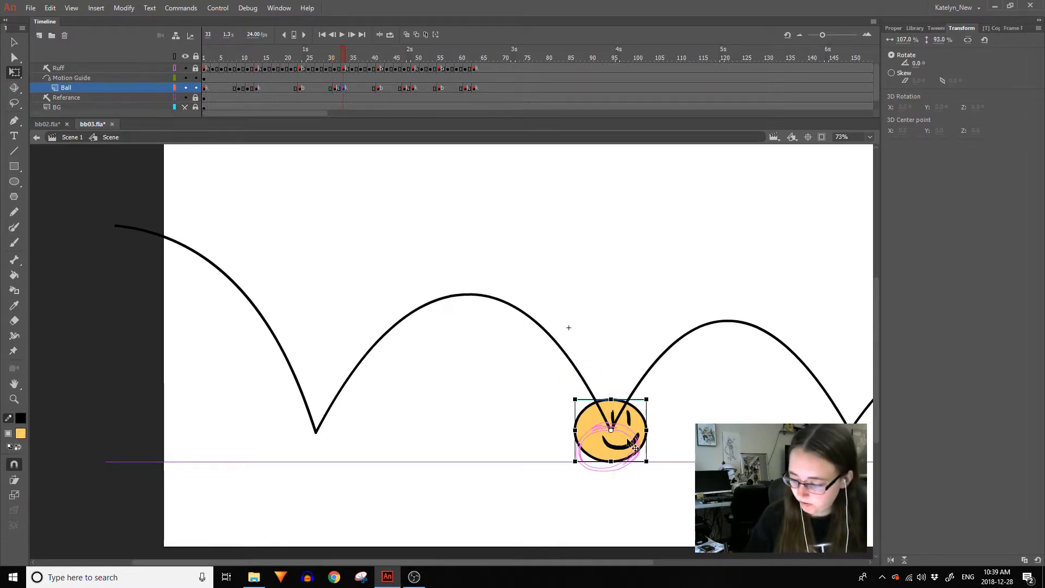
left_click_drag(628, 437, 629, 435)
Nudge the frame 47 ball upward so it sits on the path just before the third landing.
left_click(378, 89)
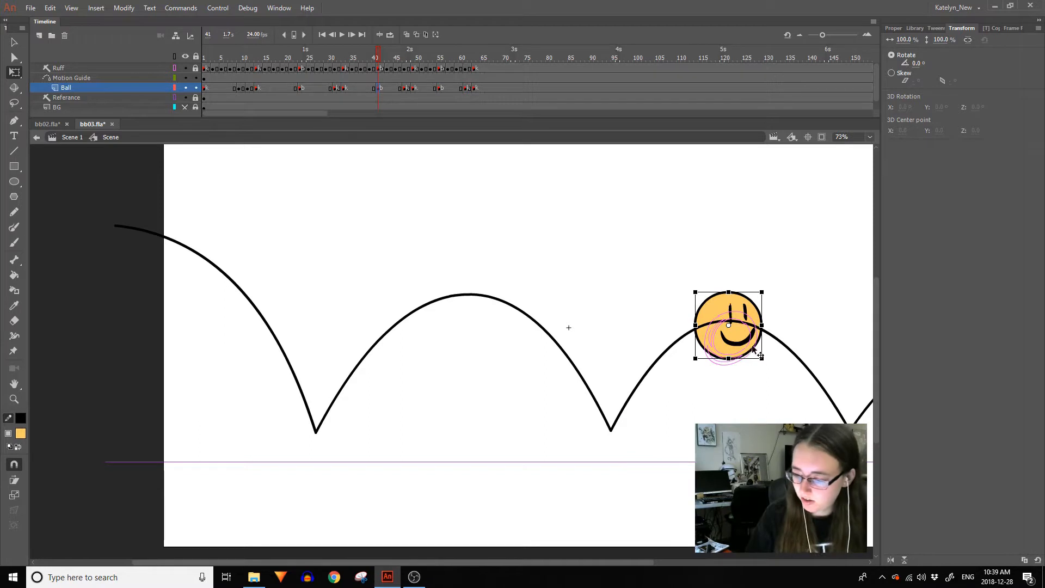
left_click(406, 89)
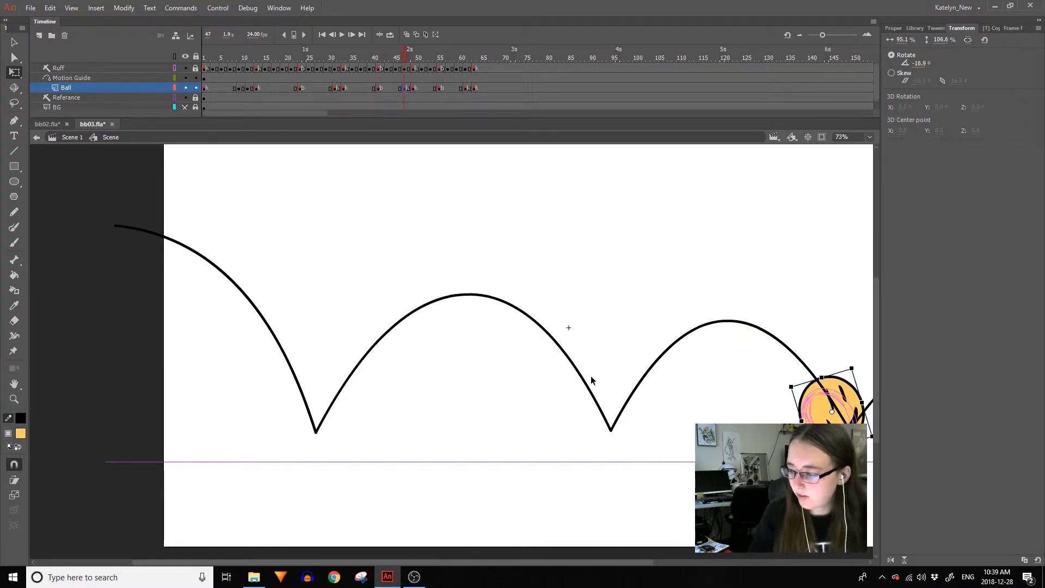
key("Up")
key("Up")
key("Up")
key("Up")
key("Up")
key("Up")
key("Up")
key("Up")
key("Up")
key("Up")
key("Up")
key("Up")
key("Up")
key("Up")
key("Up")
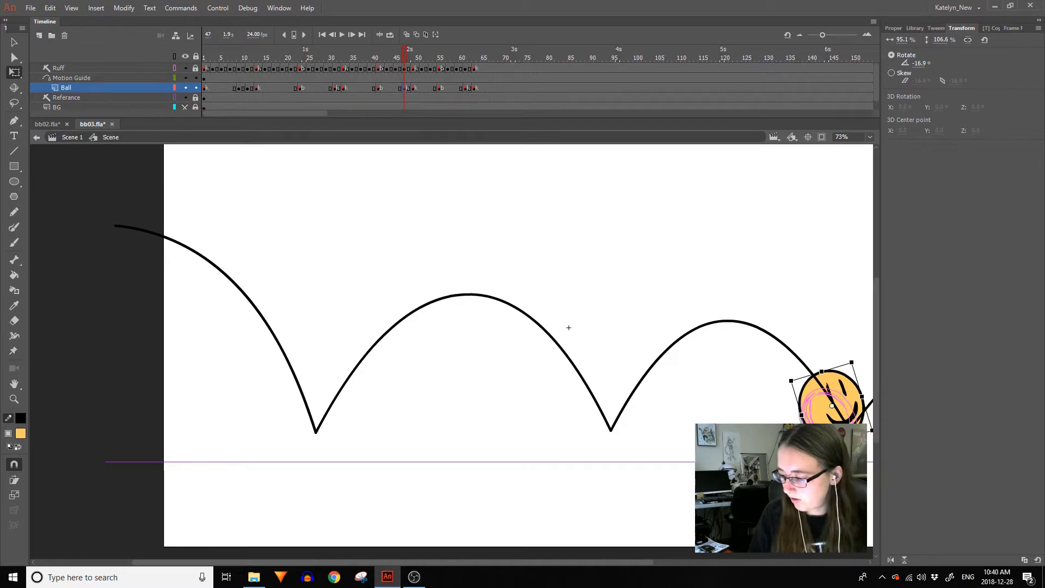
Snap the frame 55 ball onto the crest of the last arc.
left_click(415, 89)
key("space")
left_click_drag(652, 451, 352, 380)
left_click(441, 88)
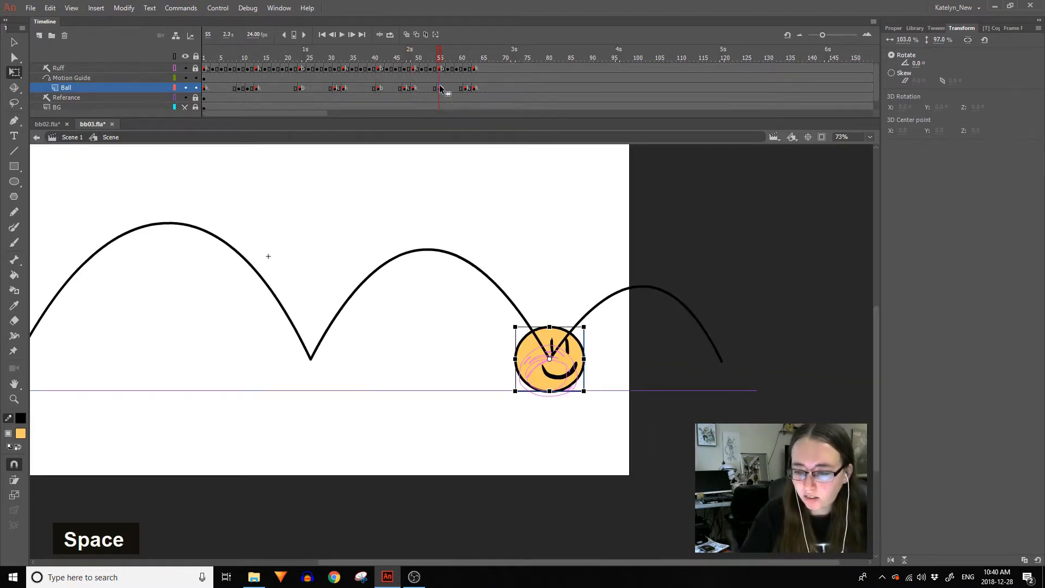
mouse_move(651, 326)
left_mouse_down()
mouse_move(653, 312)
mouse_move(657, 327)
left_mouse_up()
Hide the Ruff layer and check how the ball sits on the path at its keyframes from the last back to the first.
left_click(185, 68)
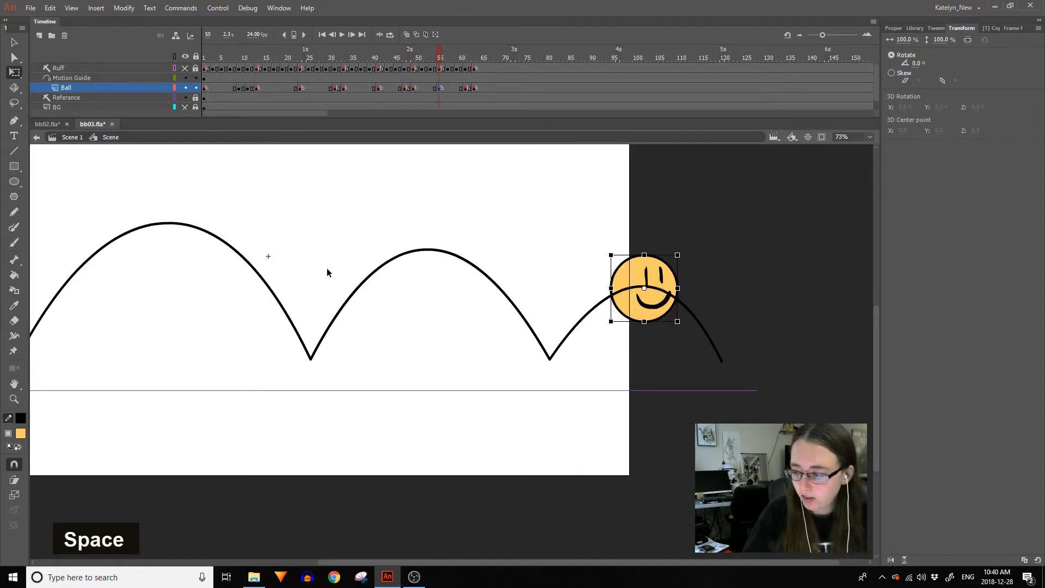
left_click(465, 90)
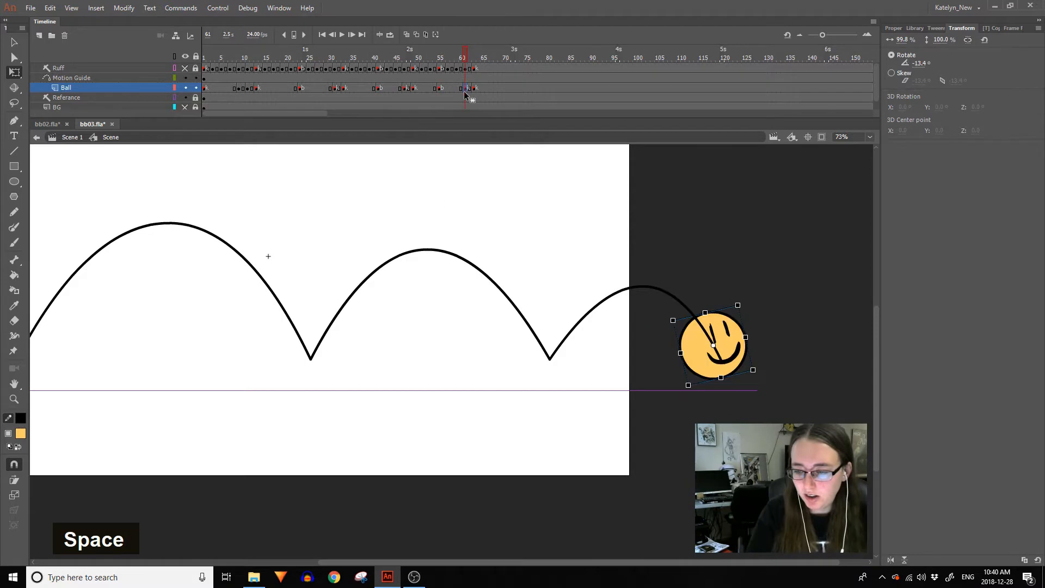
key("ctrl+z")
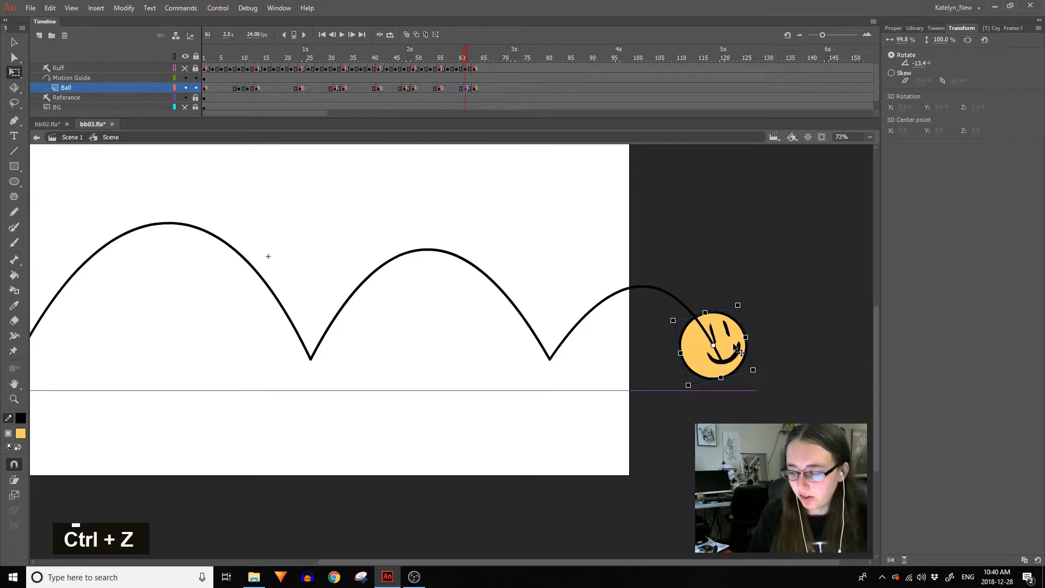
left_click(472, 88)
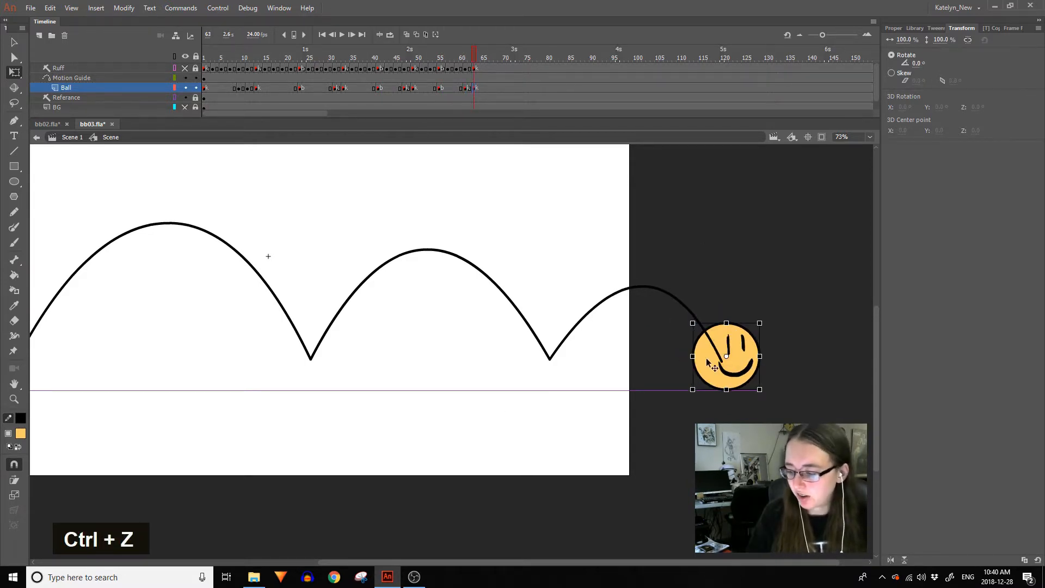
left_click_drag(477, 58, 181, 152)
key("space")
left_click_drag(176, 205, 533, 261)
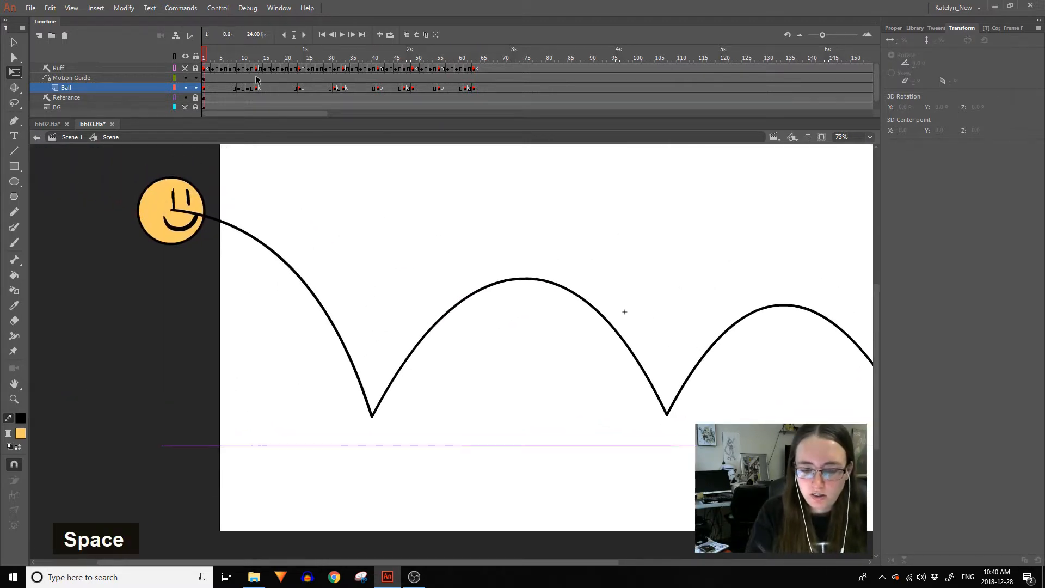
left_click(239, 88)
left_click(290, 88)
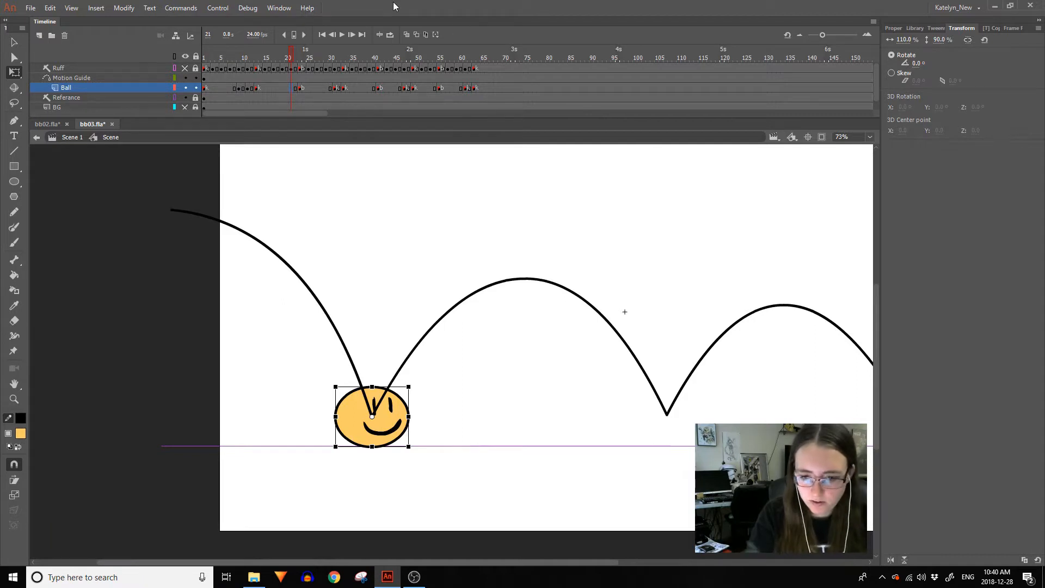
Show the Ruff layer again and add a keyframe to the Ball layer at frame 15.
left_click(185, 68)
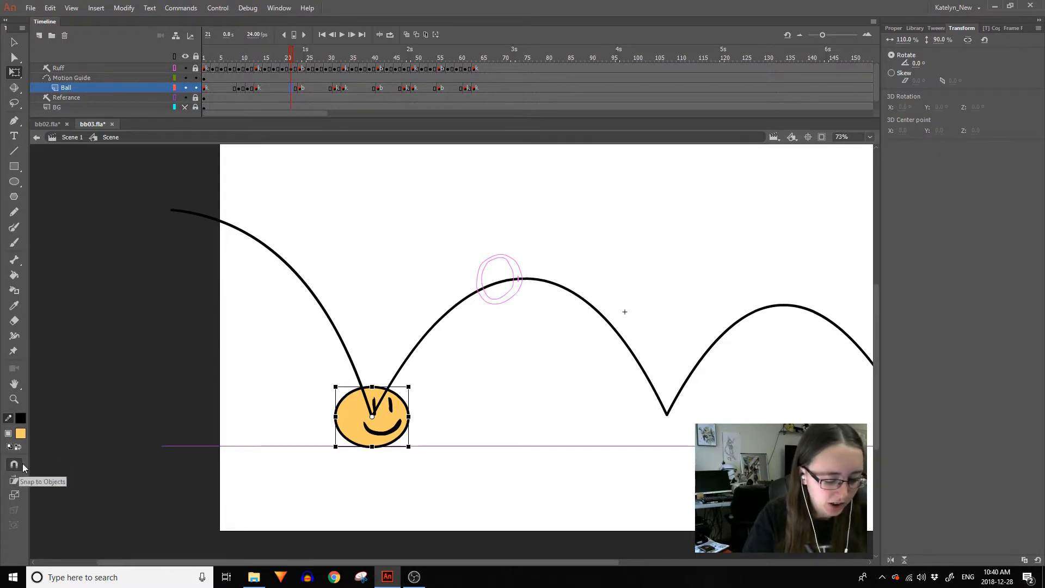
left_click(360, 175)
left_click(282, 60)
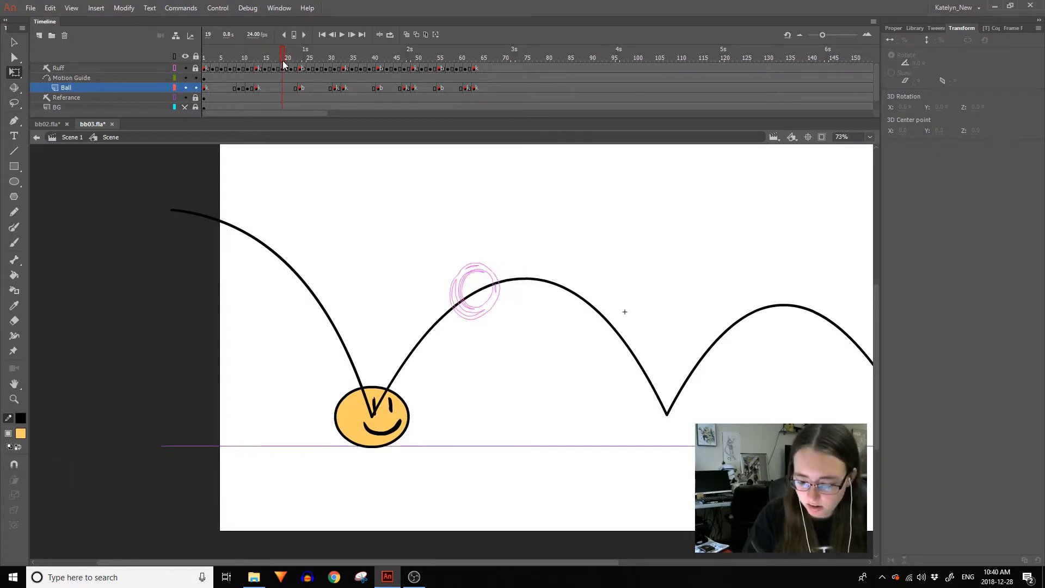
mouse_move(261, 60)
left_mouse_down()
mouse_move(295, 65)
mouse_move(256, 63)
mouse_move(265, 61)
left_mouse_up()
key("F6")
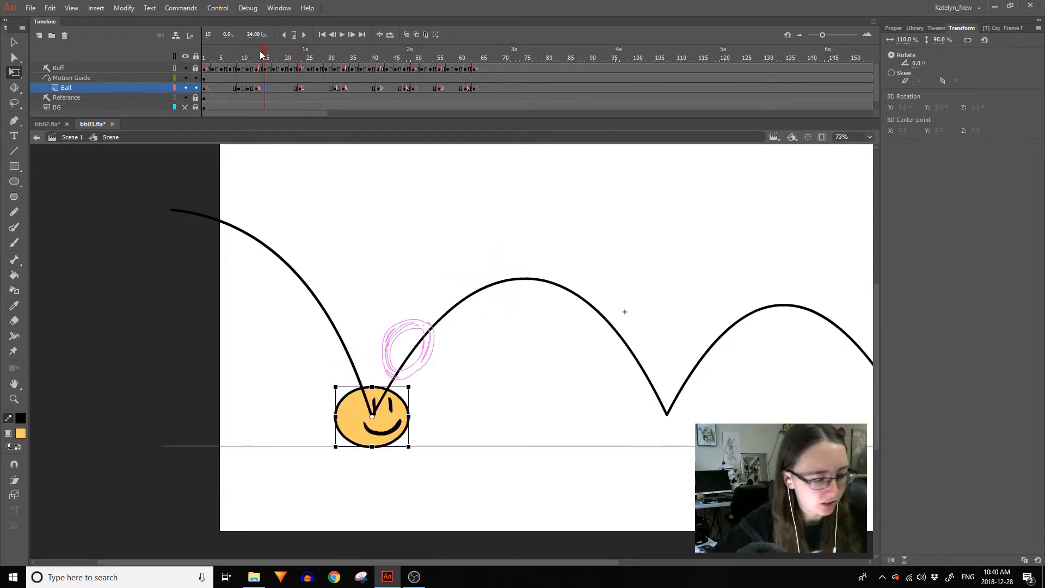
Place the frame 15 ball on the rising path over the rough drawing, rotated to 19.0° and stretched to 88.5% width by 104.9% height.
left_click_drag(391, 438, 458, 329)
key("ctrl+shift+z")
left_click_drag(433, 362, 434, 356)
left_click(255, 89)
left_click(263, 89)
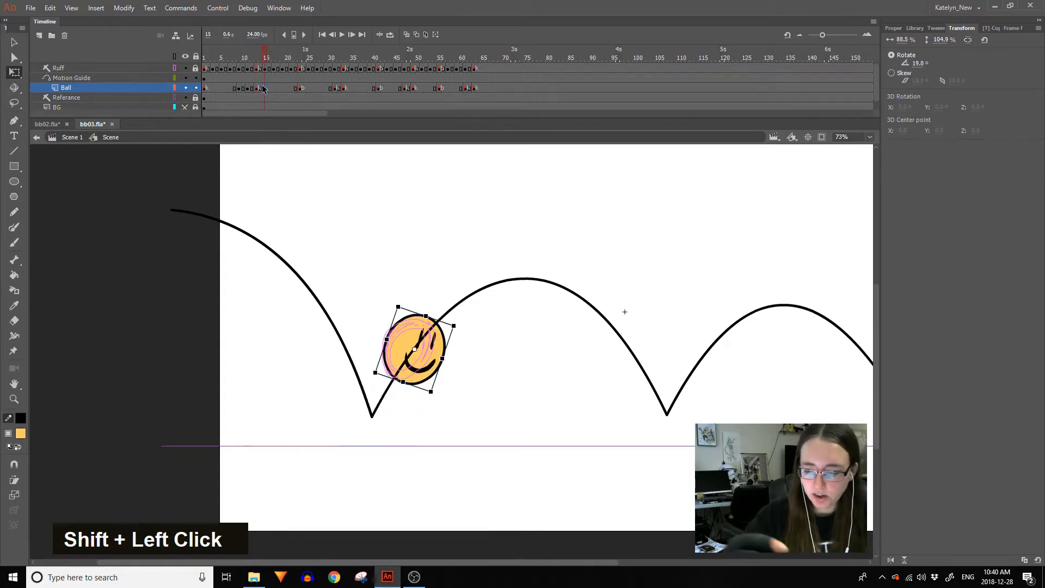
Add a Ball keyframe at frame 17, remove its transform, and place the ball on the path over the rough drawing.
left_click(275, 87)
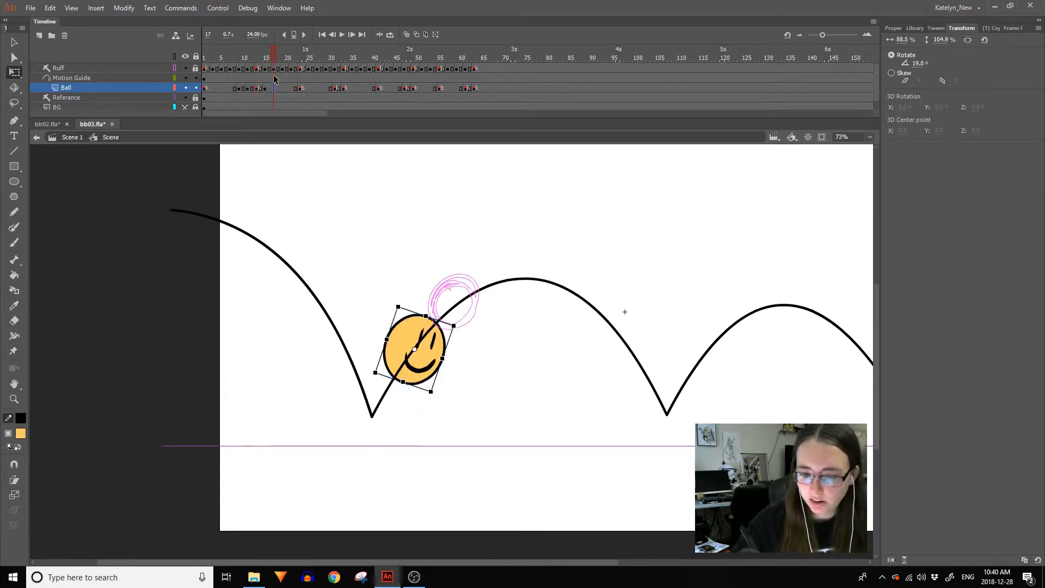
key("F6")
key("ctrl+shift+x")
left_click_drag(435, 370, 476, 328)
Try an eased-out tween preset on the ball between frames 17 and 23, and remove the tween.
left_click(278, 58)
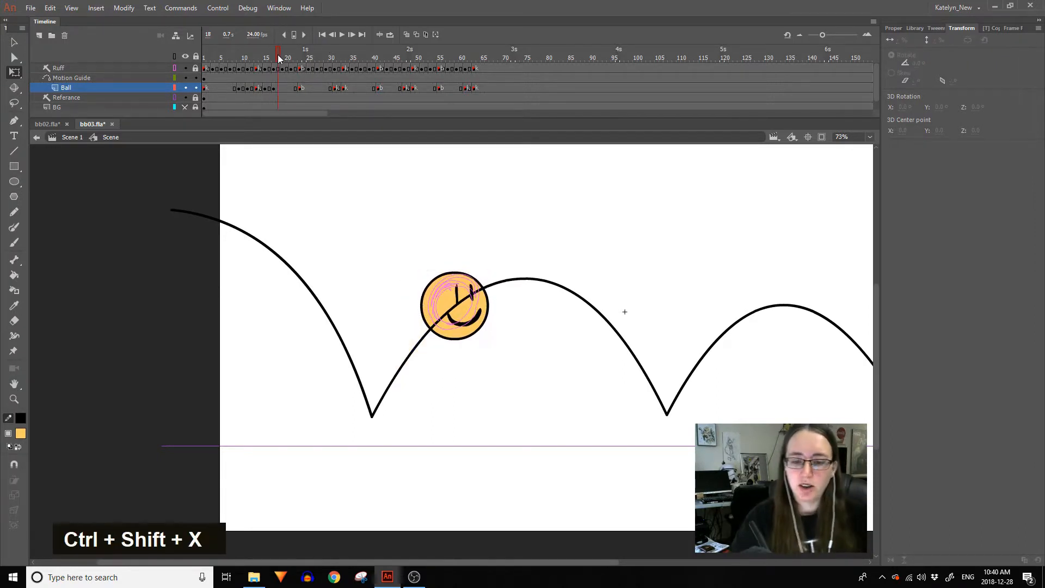
mouse_move(282, 53)
left_mouse_down()
mouse_move(299, 71)
mouse_move(290, 71)
left_mouse_up()
left_click(939, 28)
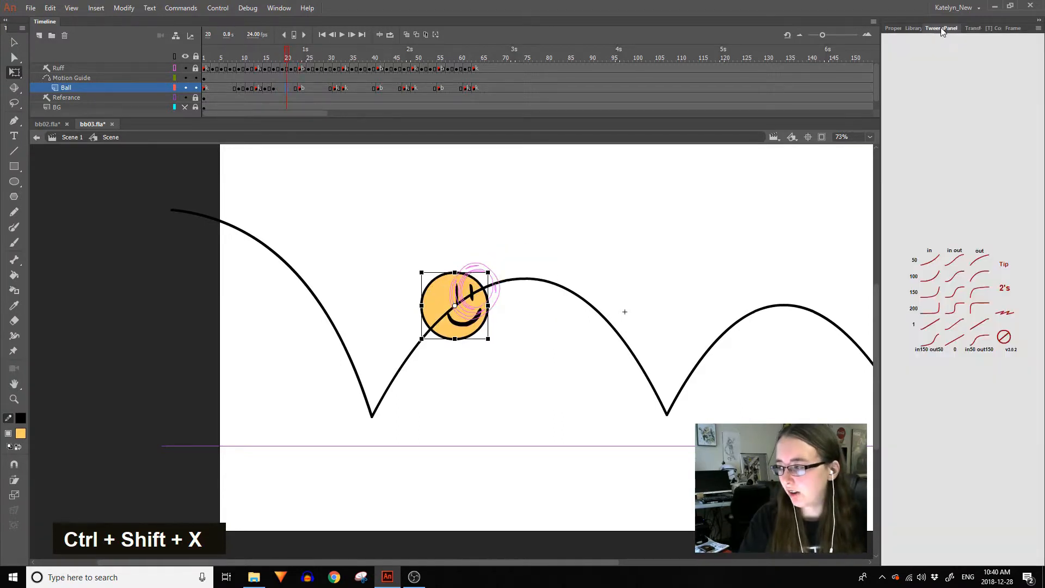
left_click(979, 280)
mouse_move(287, 59)
left_mouse_down()
mouse_move(278, 59)
mouse_move(293, 68)
left_mouse_up()
key("ctrl+z")
key("ctrl+z")
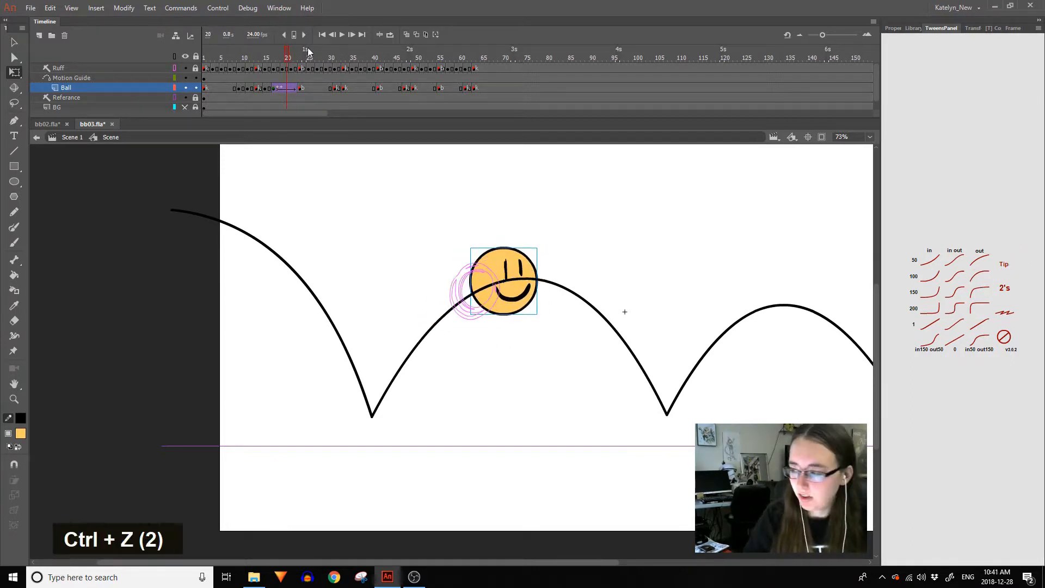
left_click(1004, 337)
Create a classic tween on the Ball layer between frames 17 and 23.
left_click(893, 28)
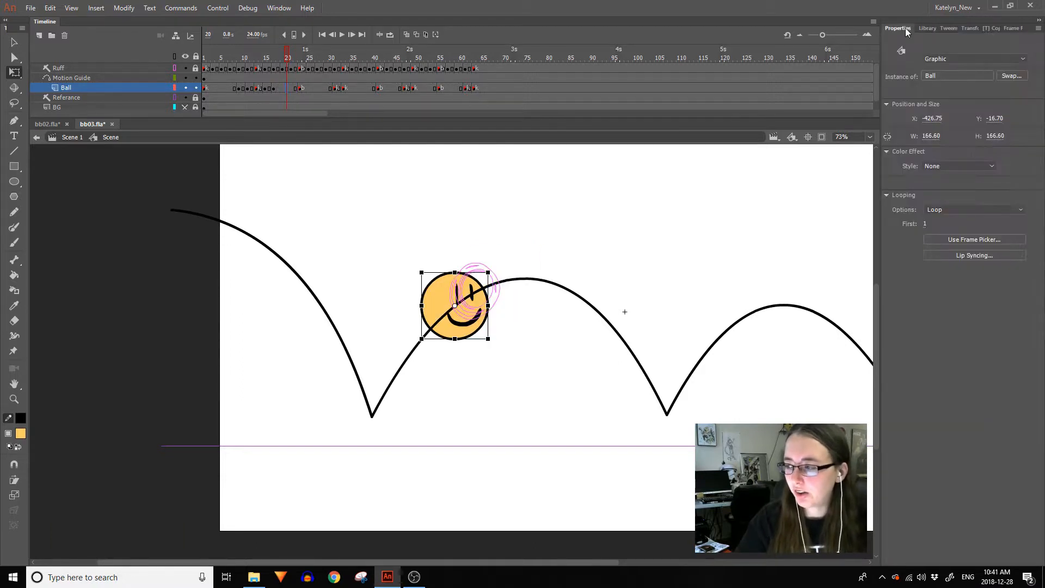
left_click(276, 91)
left_click(288, 88)
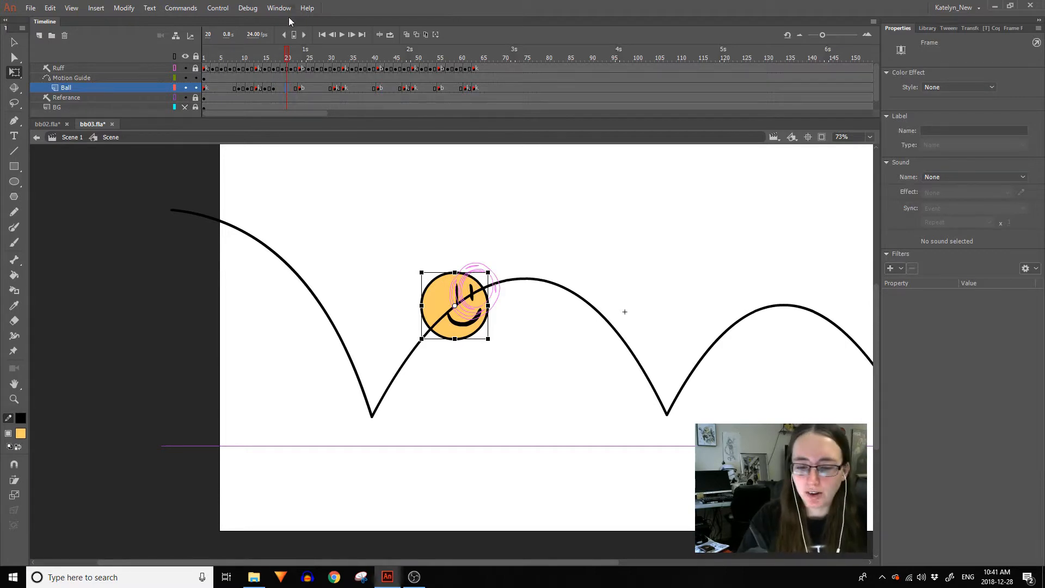
right_click(284, 88)
left_click(372, 115)
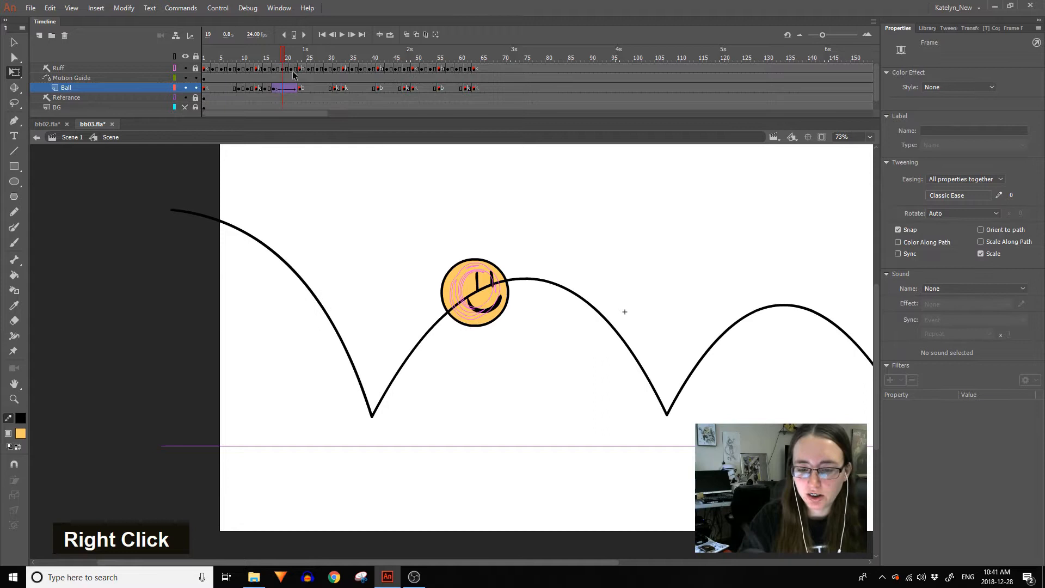
Set the easing of the ball's tween starting at frame 17 to Ease Out Cubic.
left_click(288, 89)
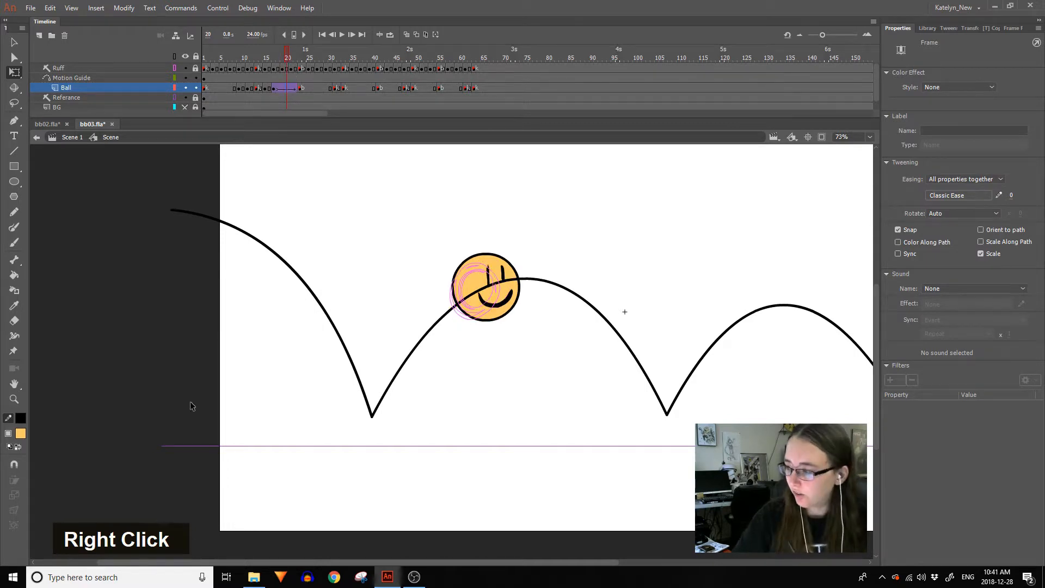
left_click(986, 195)
left_click(751, 246)
left_click(817, 224)
left_click(824, 213)
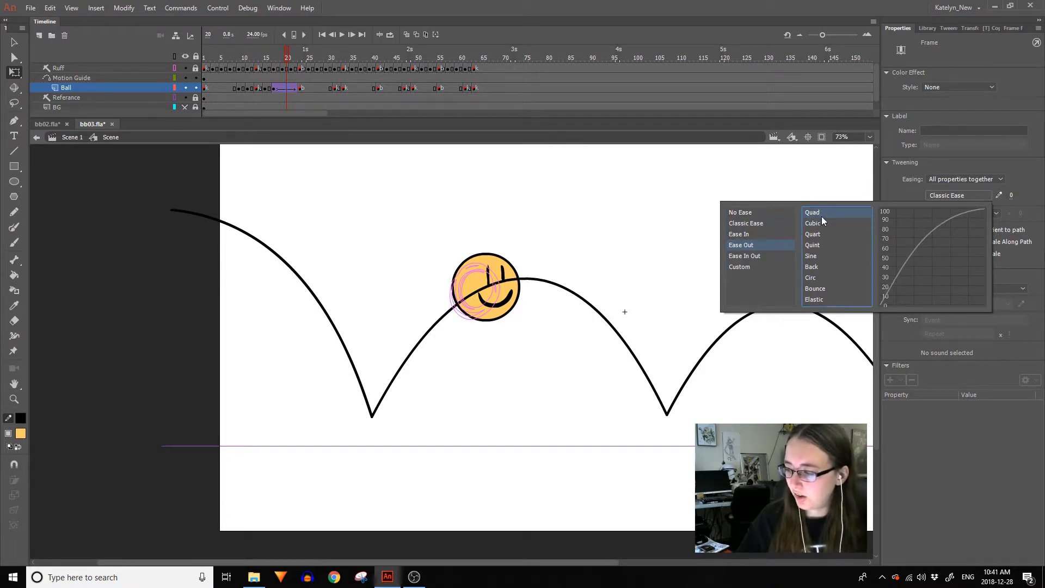
left_click(819, 220)
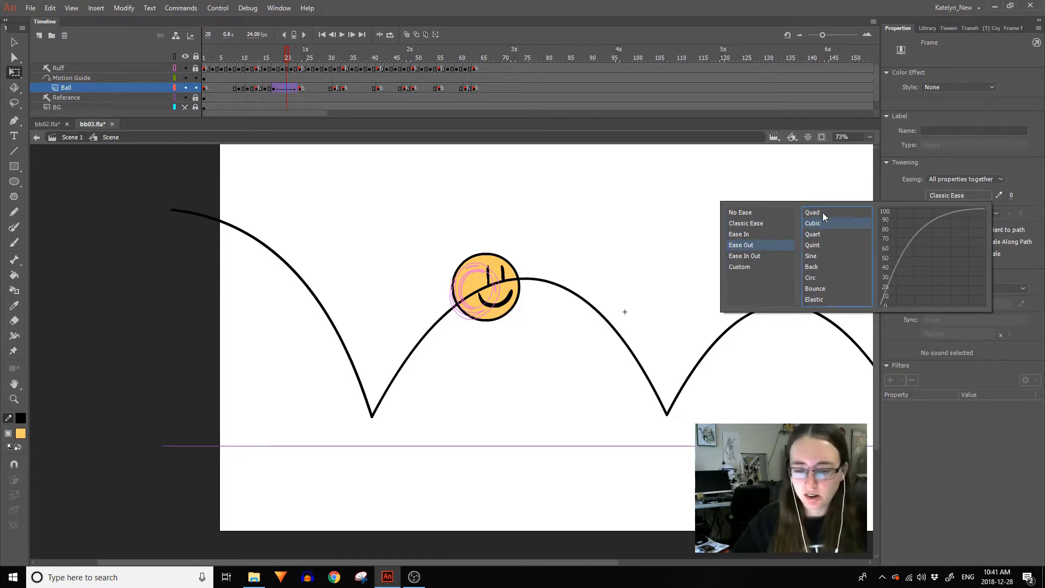
double_click(813, 223)
Step through frames 16 to 24 to examine how the eased ball slows into the top of the second arc.
mouse_move(283, 61)
left_mouse_down()
mouse_move(273, 61)
mouse_move(299, 64)
mouse_move(269, 74)
mouse_move(303, 76)
mouse_move(319, 63)
mouse_move(276, 66)
mouse_move(295, 76)
mouse_move(270, 76)
left_mouse_up()
left_click(326, 86)
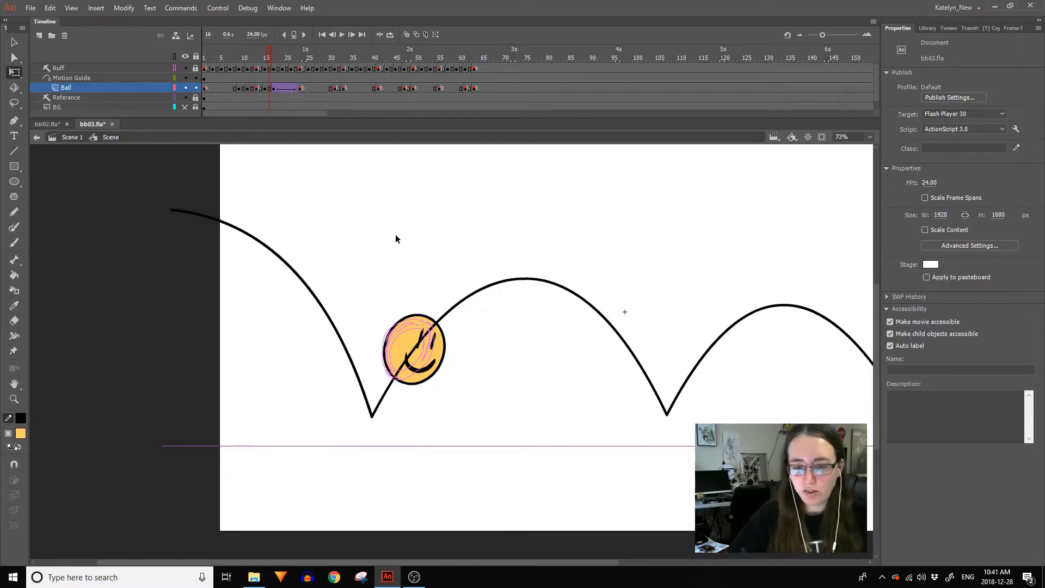
key("period")
key("period")
key("period")
key("period")
key("period")
key("period")
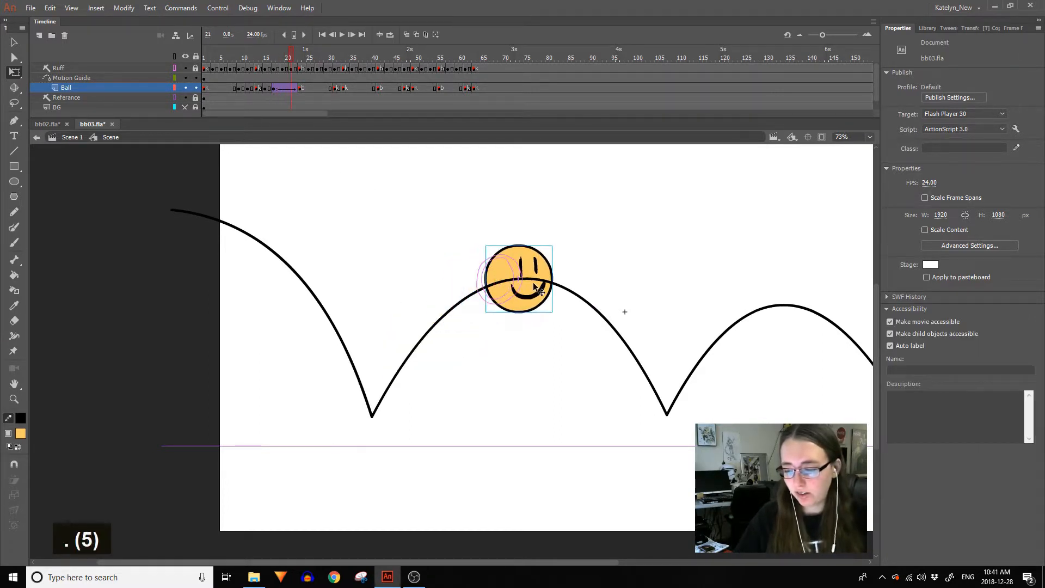
mouse_move(294, 55)
left_mouse_down()
mouse_move(285, 59)
mouse_move(328, 74)
mouse_move(303, 70)
left_mouse_up()
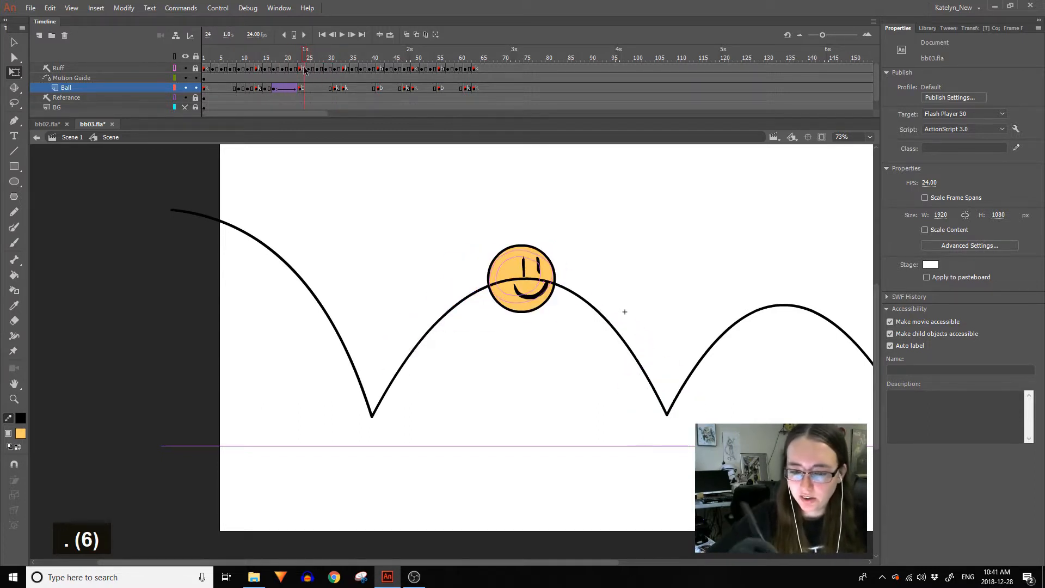
Add a Ball keyframe at frame 29 and place the ball on the descending path, rotated and stretched to match the rough drawing.
left_click(327, 87)
key("F6")
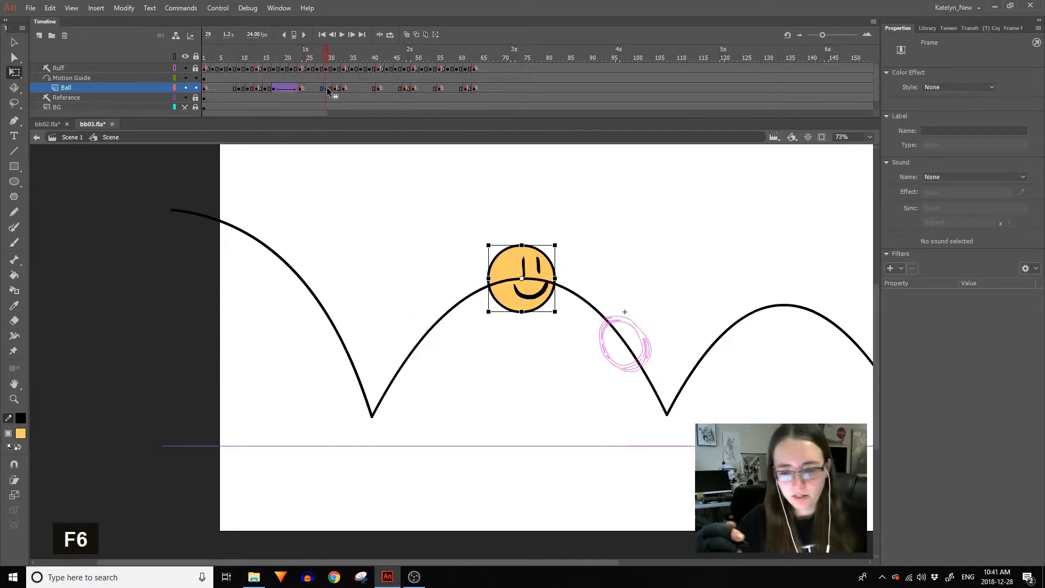
key("ctrl+shift+z")
mouse_move(534, 274)
left_mouse_down()
mouse_move(633, 310)
mouse_move(643, 272)
left_mouse_up()
mouse_move(629, 314)
left_mouse_down()
mouse_move(636, 347)
mouse_move(653, 333)
left_mouse_up()
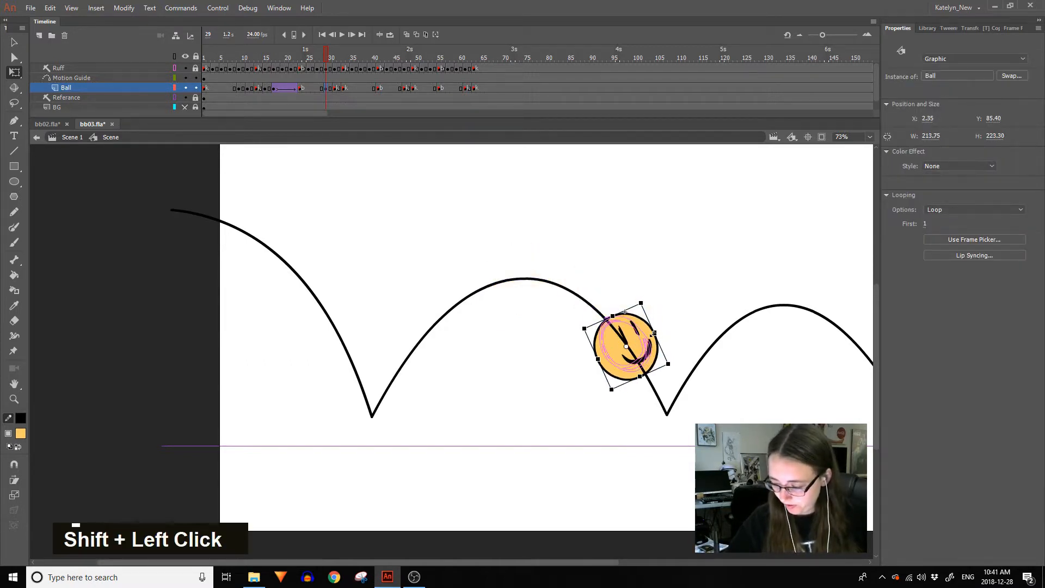
left_click_drag(639, 376, 656, 364)
Clear the label name of the Ball layer's keyframe at frame 31.
left_click_drag(328, 54, 344, 64)
left_click(336, 87)
left_click_drag(933, 129, 908, 131)
key("BackSpace")
left_click(443, 195)
Add a Ball keyframe at frame 35 and place the ball on the third arc's rising path, rotated and stretched along it.
left_click_drag(336, 60, 356, 83)
left_click(356, 88)
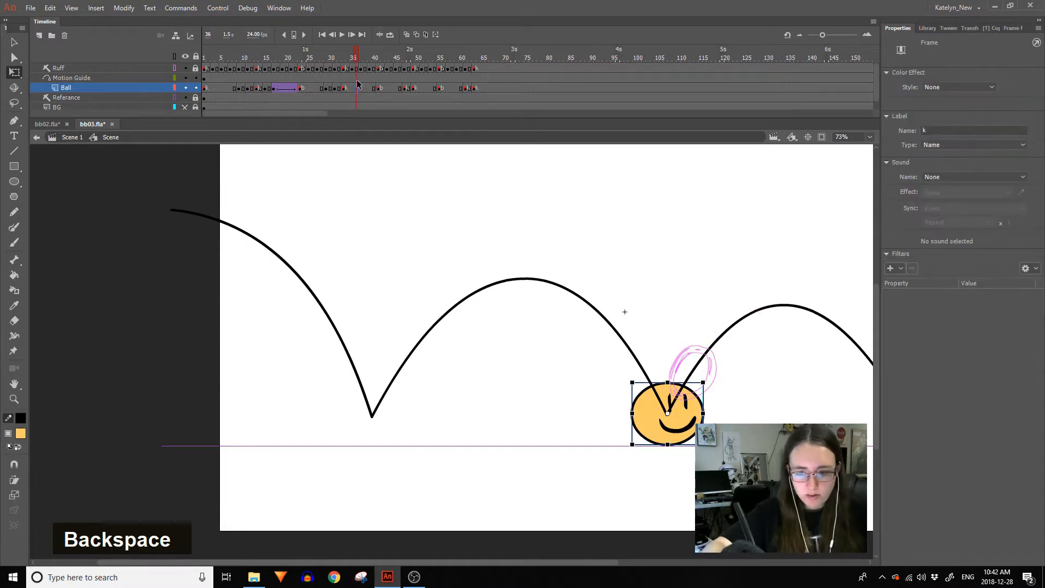
key("F6")
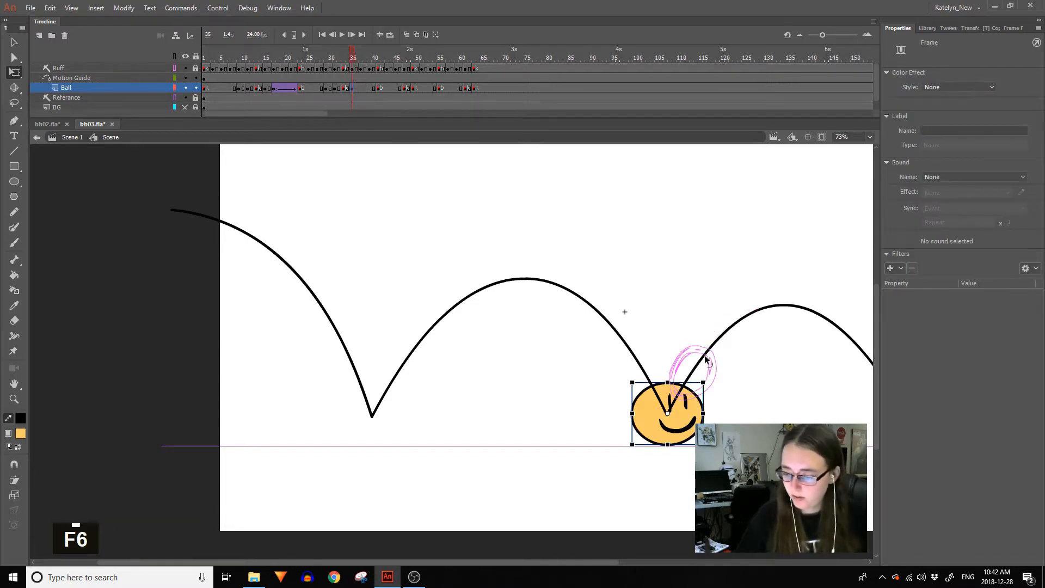
key("ctrl+shift+z")
left_click_drag(682, 426, 699, 396)
left_click_drag(722, 347, 695, 347)
left_click_drag(716, 391, 713, 371)
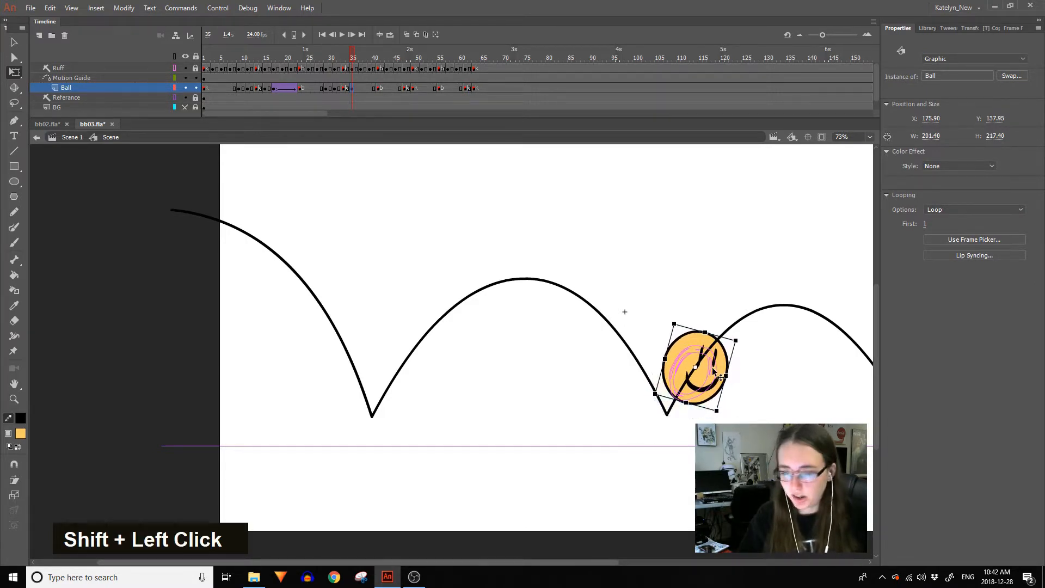
Add a Ball keyframe at frame 37, remove the ball's transform, and place it further up the third arc's rising path.
left_click(359, 88, "shift")
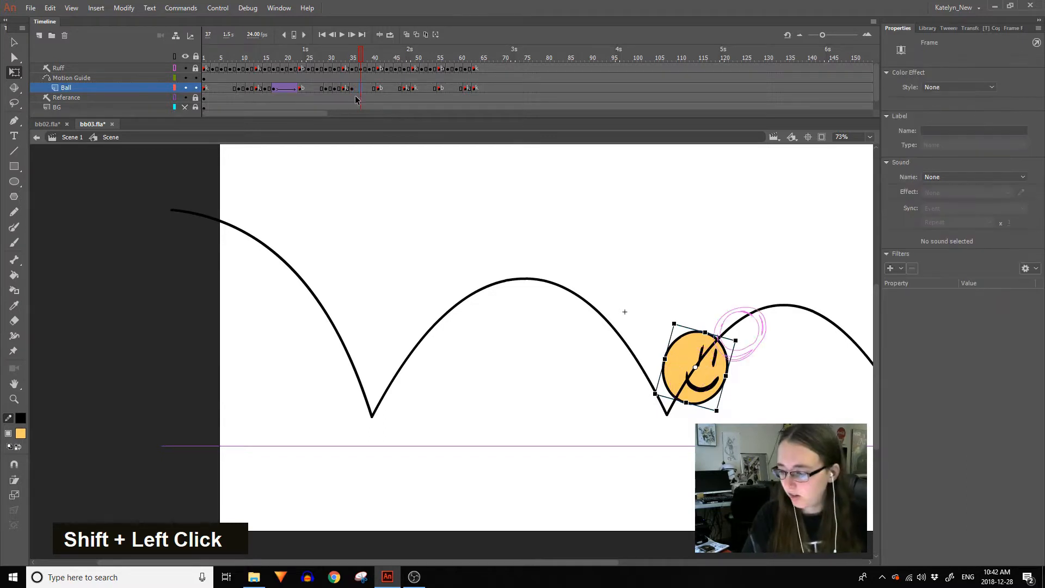
key("F6")
key("ctrl+shift+v")
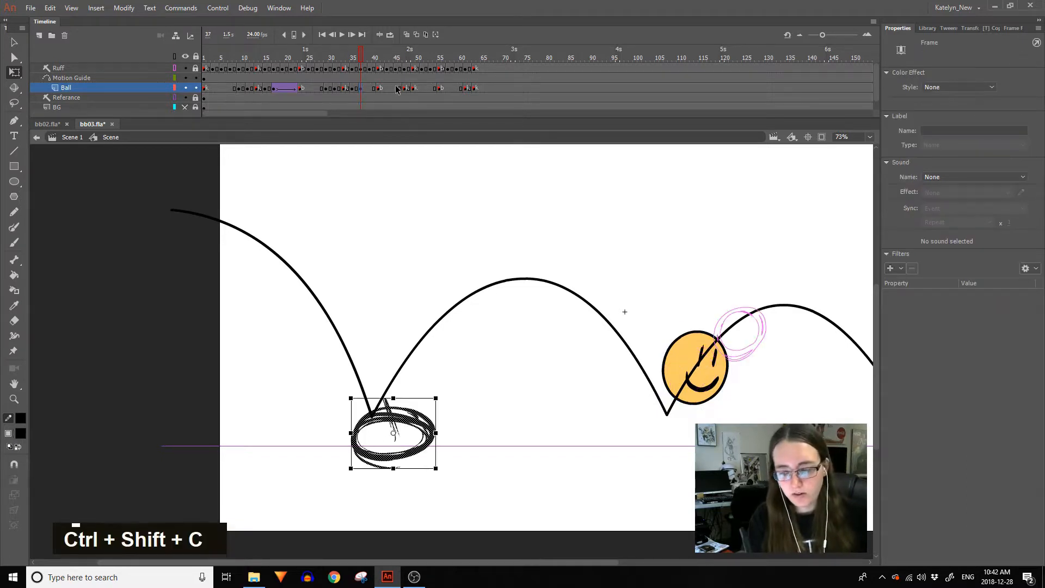
key("ctrl+z")
key("ctrl+z")
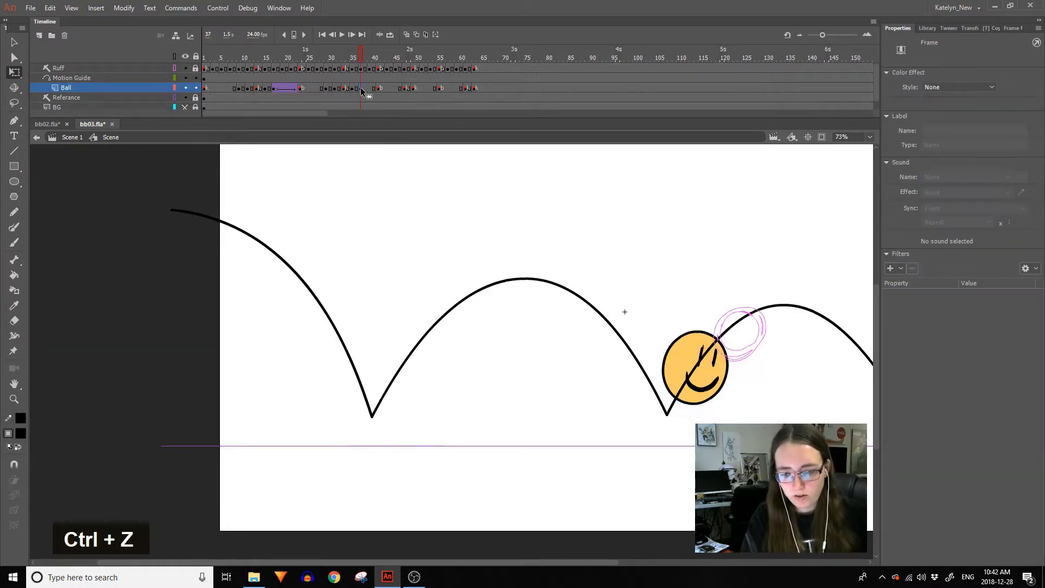
key("ctrl+shift+z")
left_click_drag(717, 375, 748, 345)
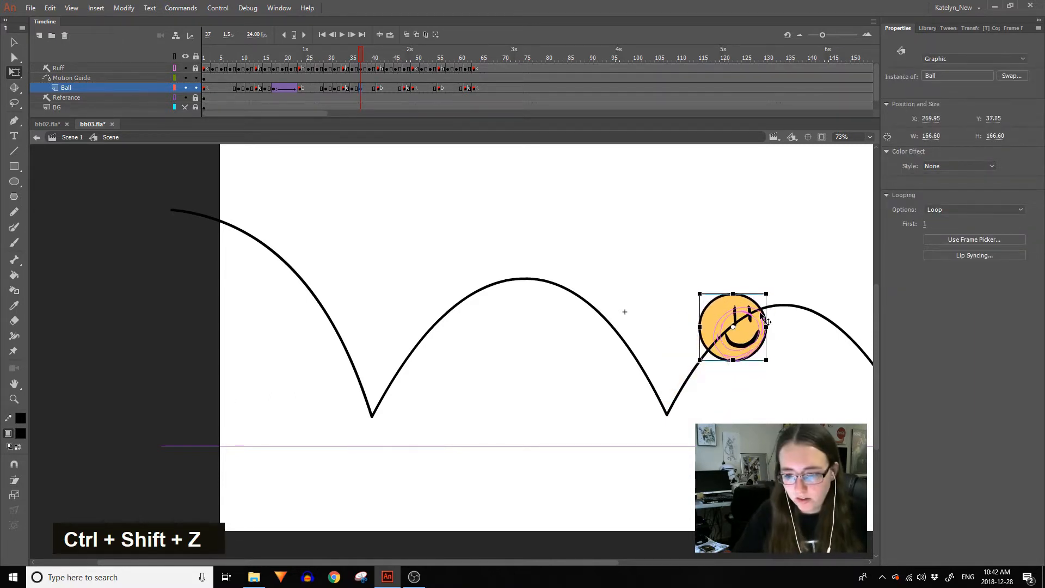
Create a classic tween on the Ball layer from frame 37 and set its easing to Ease Out Cubic.
key(".")
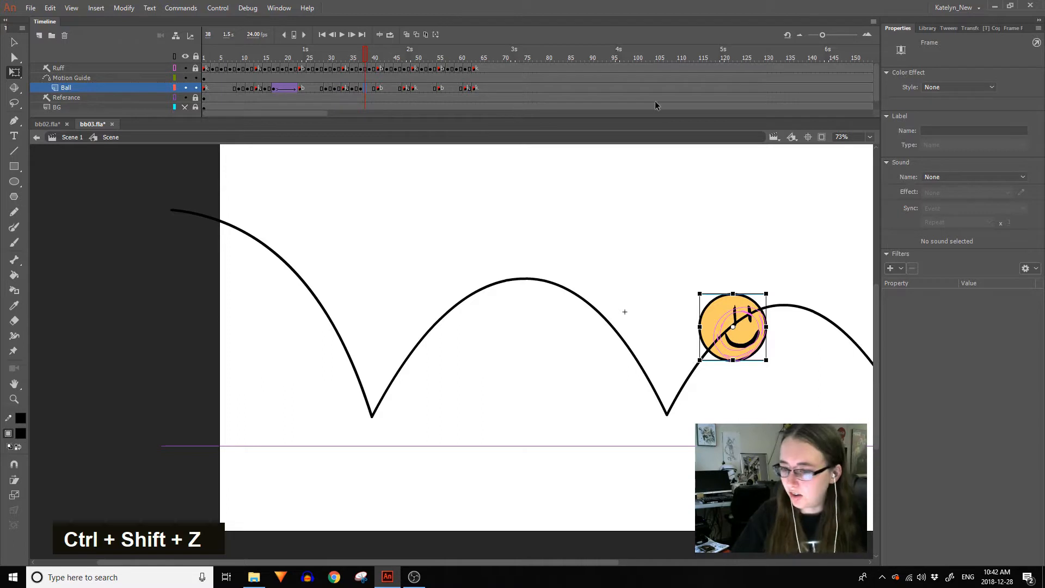
right_click(370, 88)
left_click(413, 116)
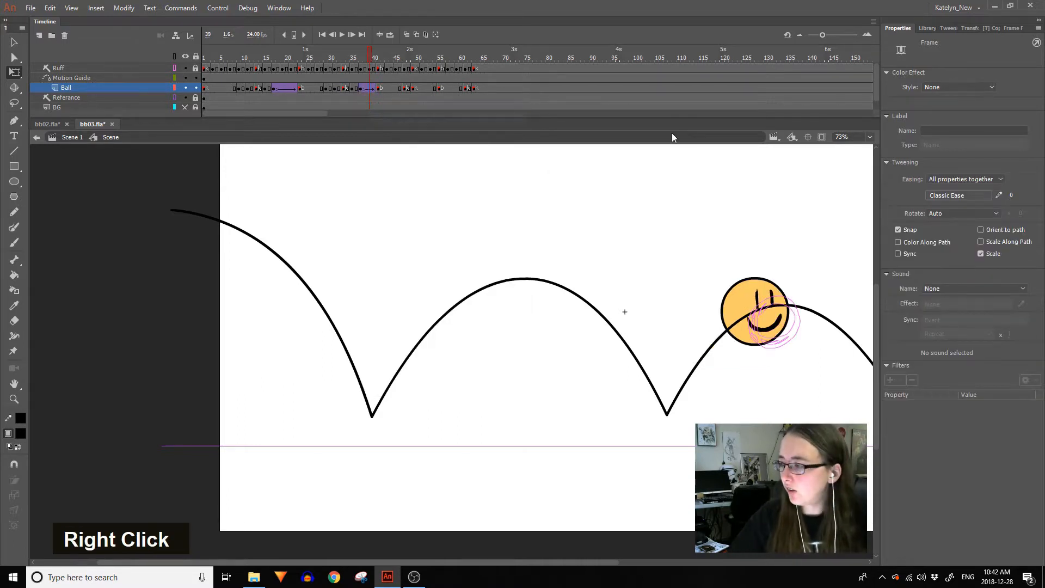
left_click(956, 213)
left_click(963, 196)
left_click(779, 242)
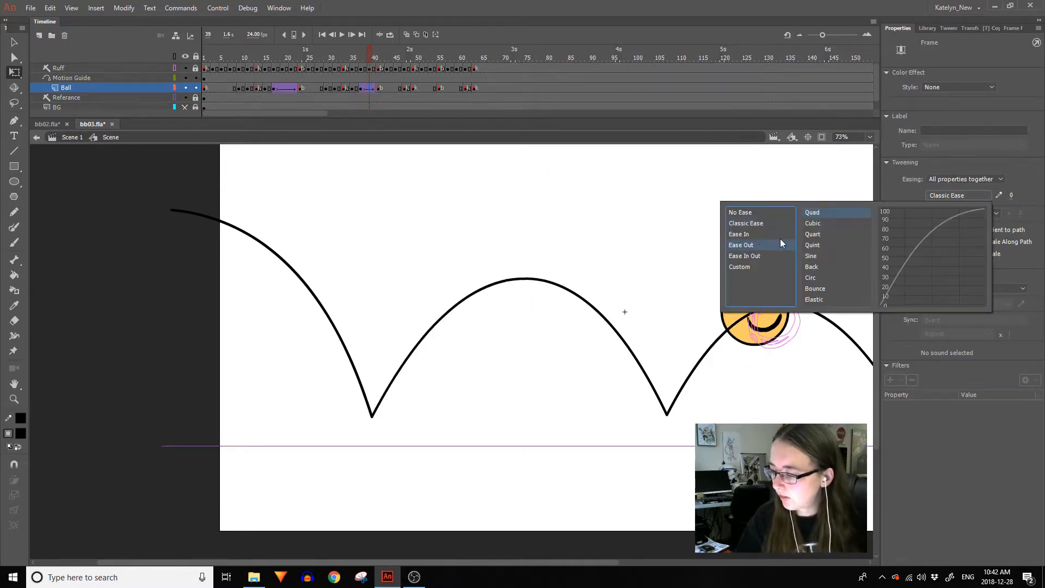
double_click(827, 222)
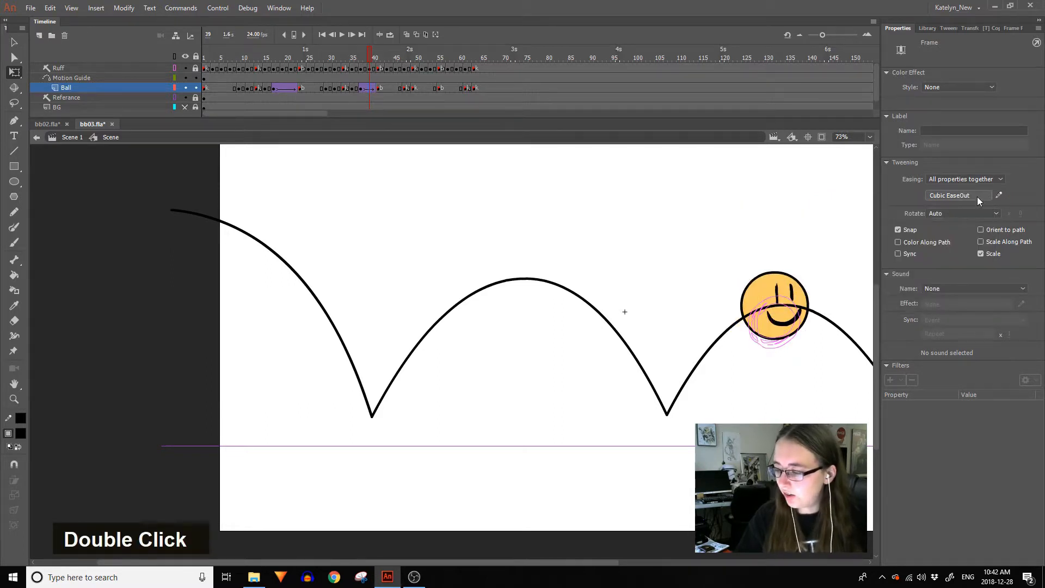
Add a Ball keyframe at frame 45 and place the ball on the third arc's descending path, rotated and slightly stretched.
left_click_drag(365, 66, 387, 64)
left_click(397, 89)
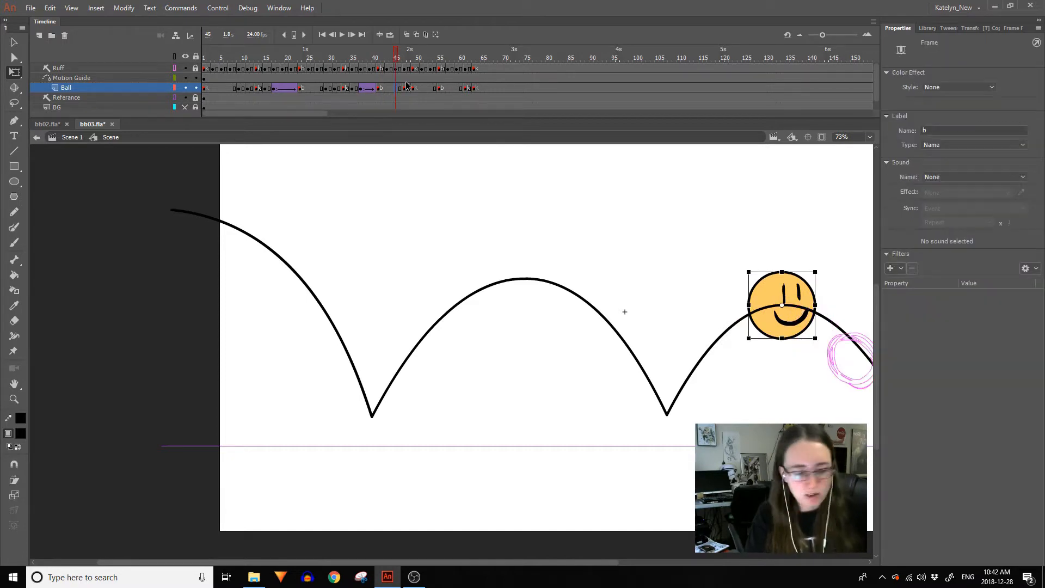
key("F6")
left_click_drag(676, 367, 459, 401)
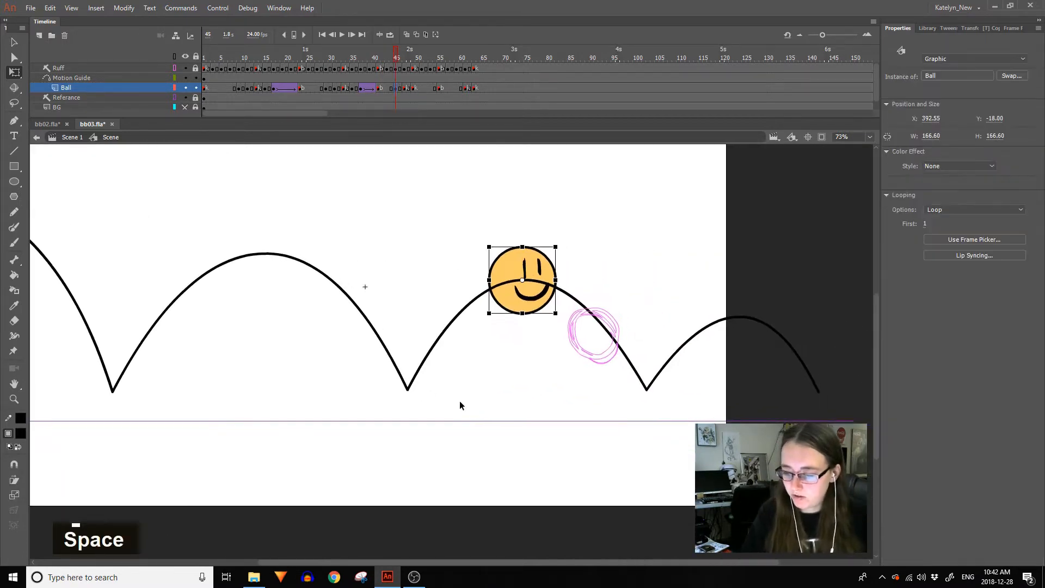
key("ctrl+shift+z")
left_click_drag(548, 272, 642, 312)
left_click_drag(650, 292, 608, 292)
left_click_drag(646, 323, 626, 334)
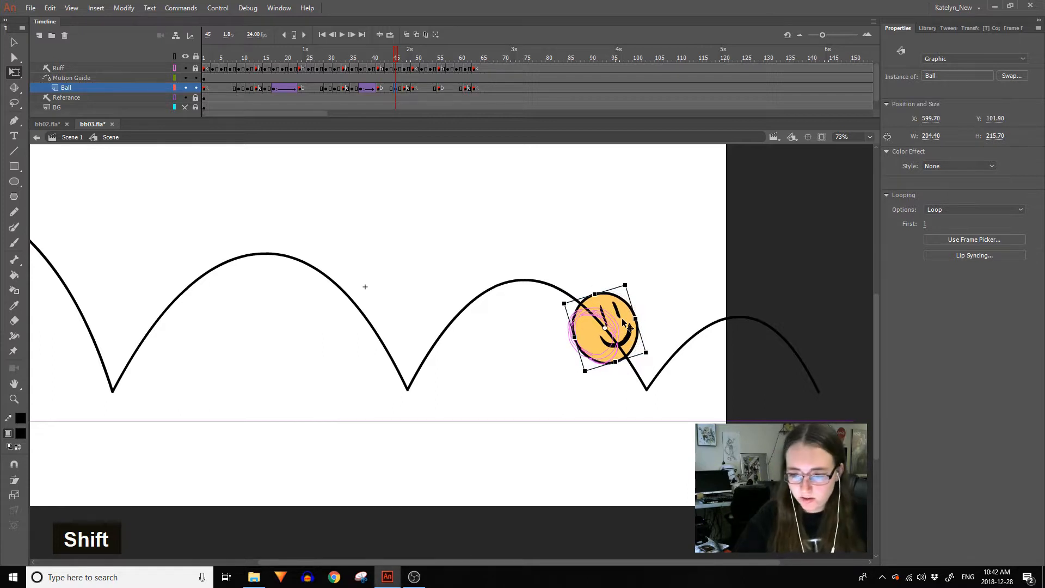
Compare the ball at frames 47 and 49, then remove its transform at frame 45 and only tilt it along the descending path.
left_click(408, 89)
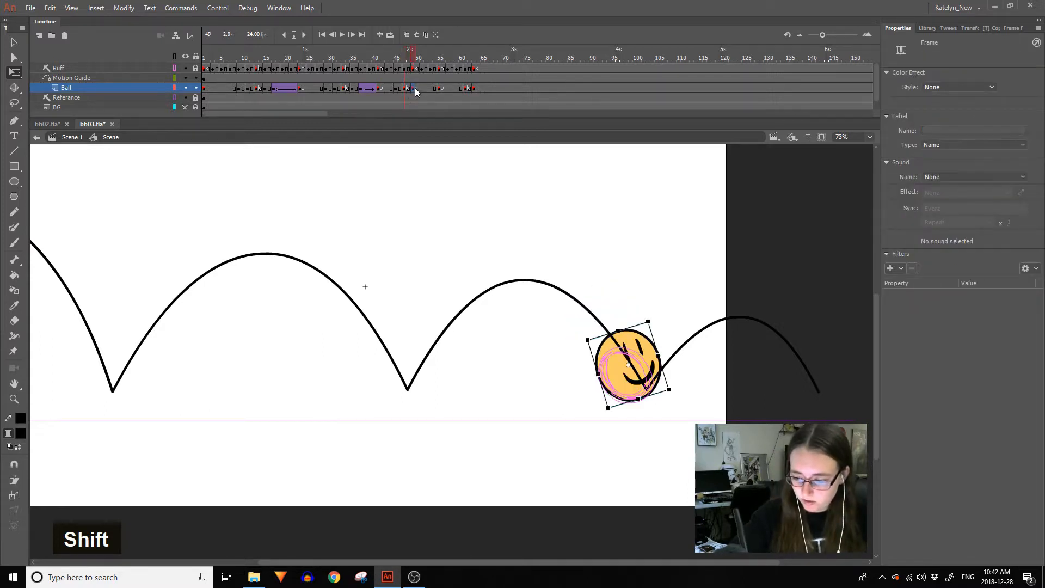
left_click(415, 89)
left_click(407, 89)
left_click(396, 89)
key("ctrl+shift+z")
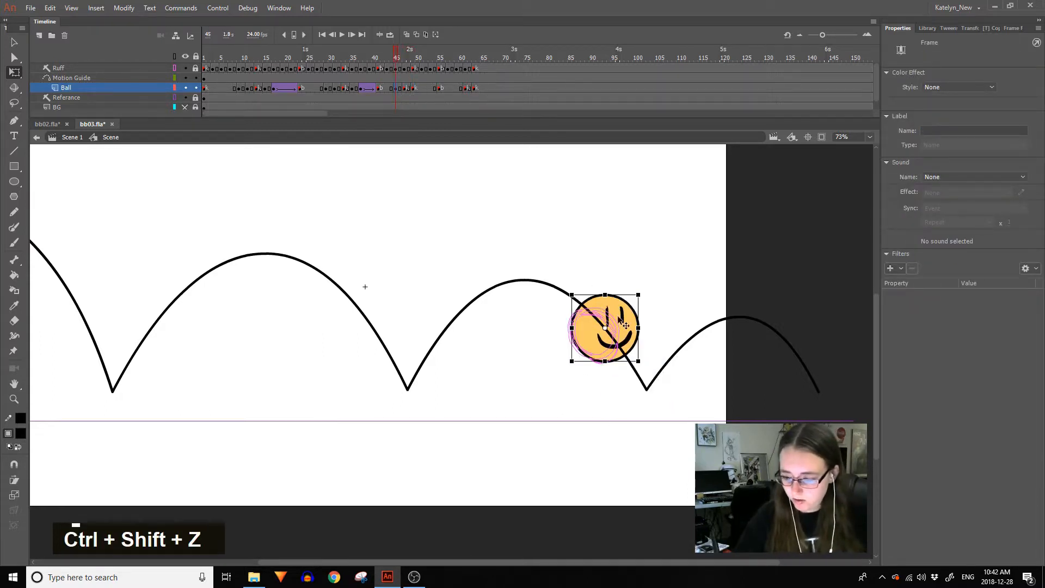
left_click_drag(643, 294, 631, 286)
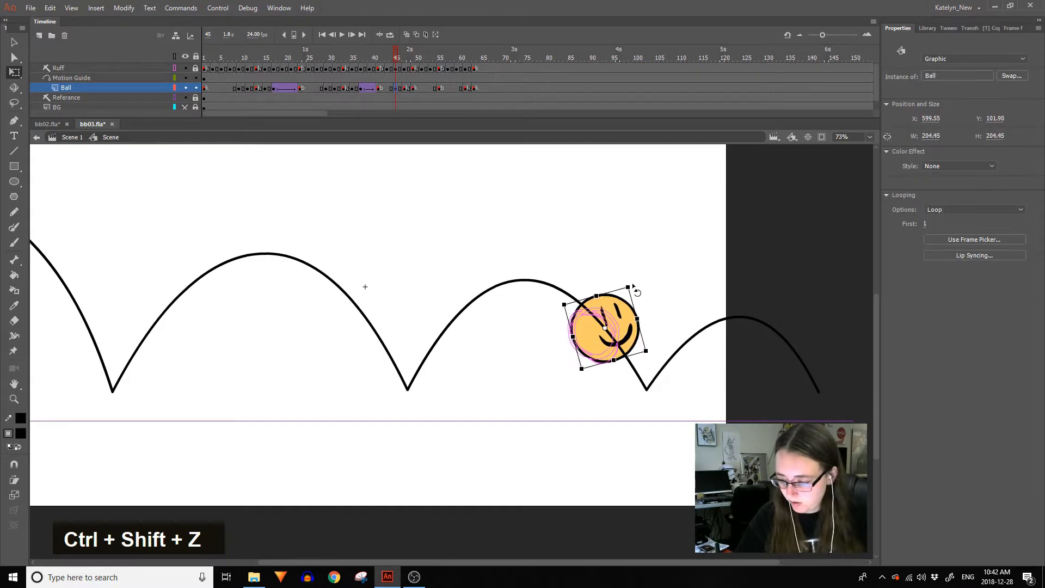
Create a classic tween on the Ball layer between frames 41 and 45 and set its easing to Ease In Cubic.
left_click(387, 88)
right_click(382, 88)
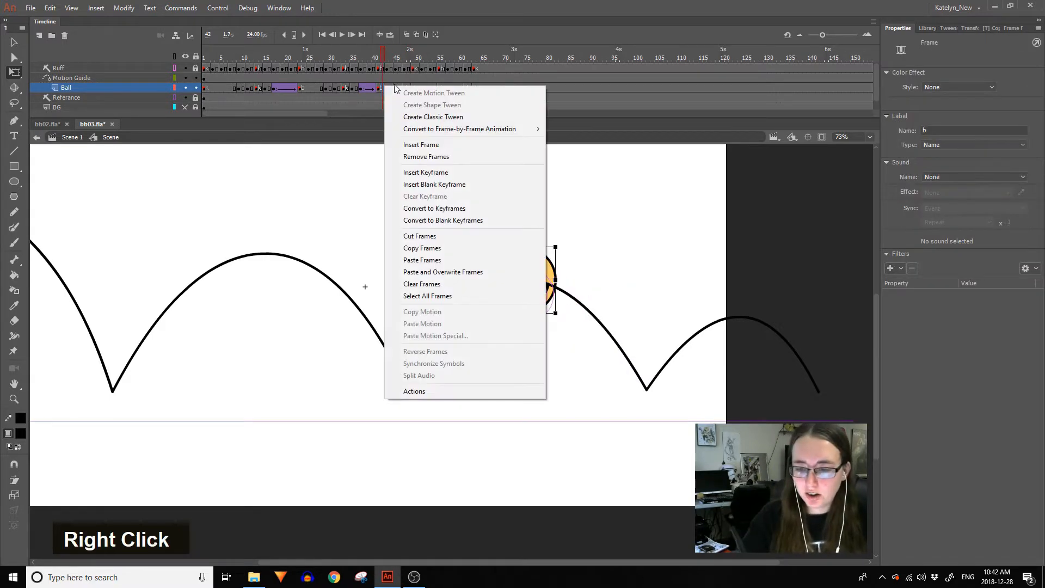
left_click(414, 109)
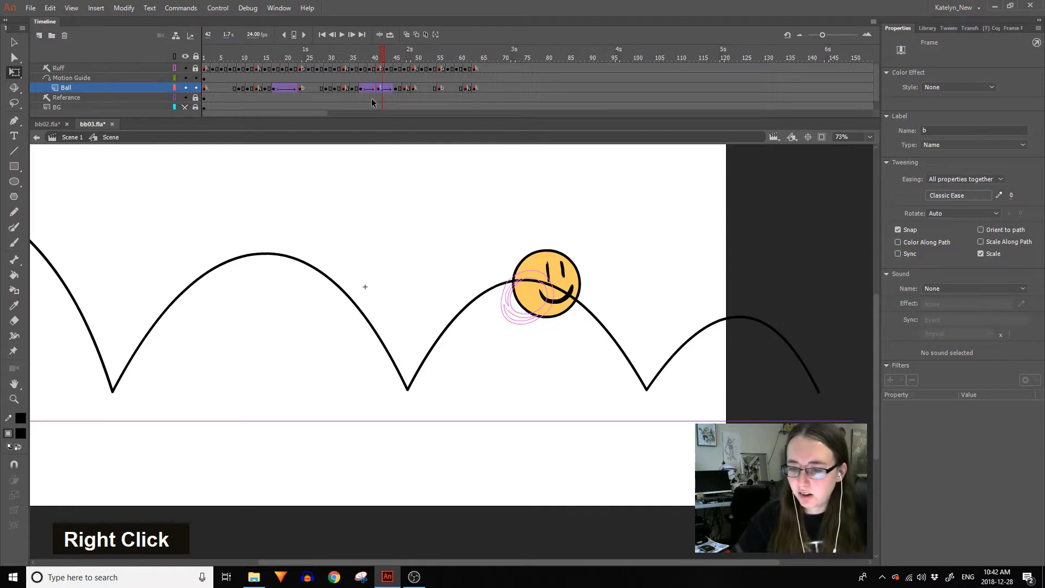
left_click(389, 89)
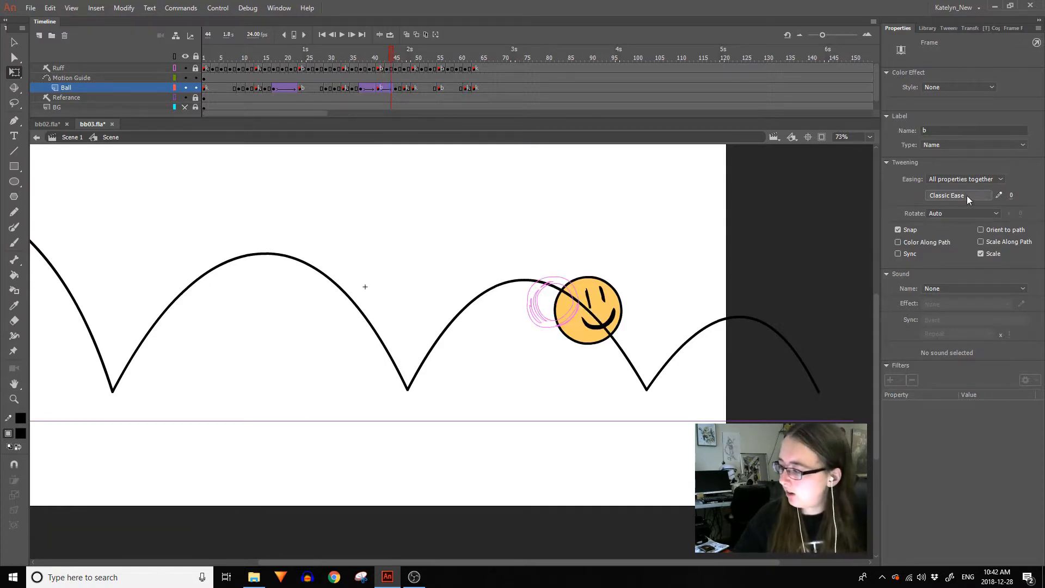
left_click(928, 194)
mouse_move(756, 233)
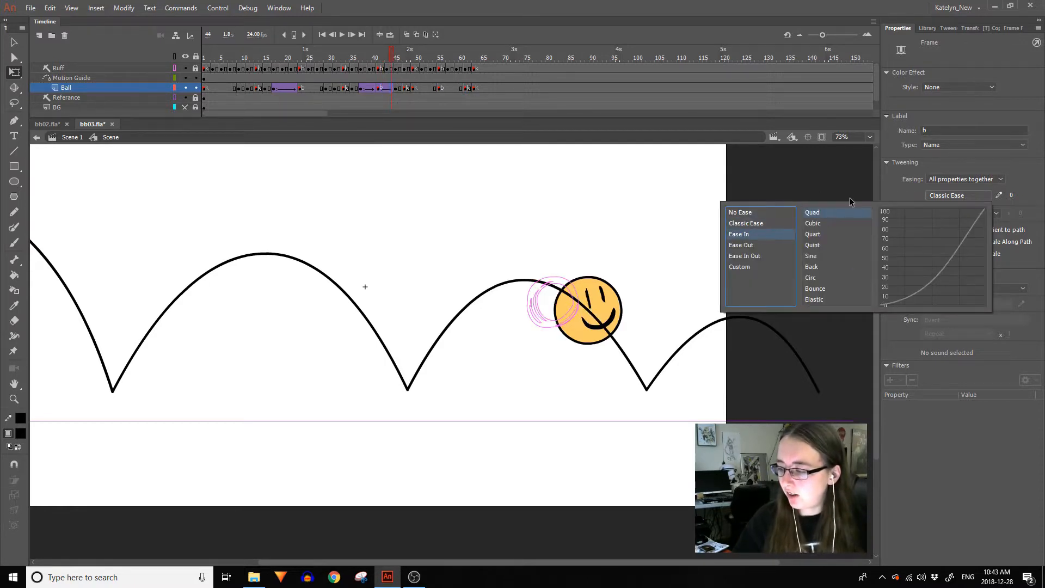
double_click(821, 221)
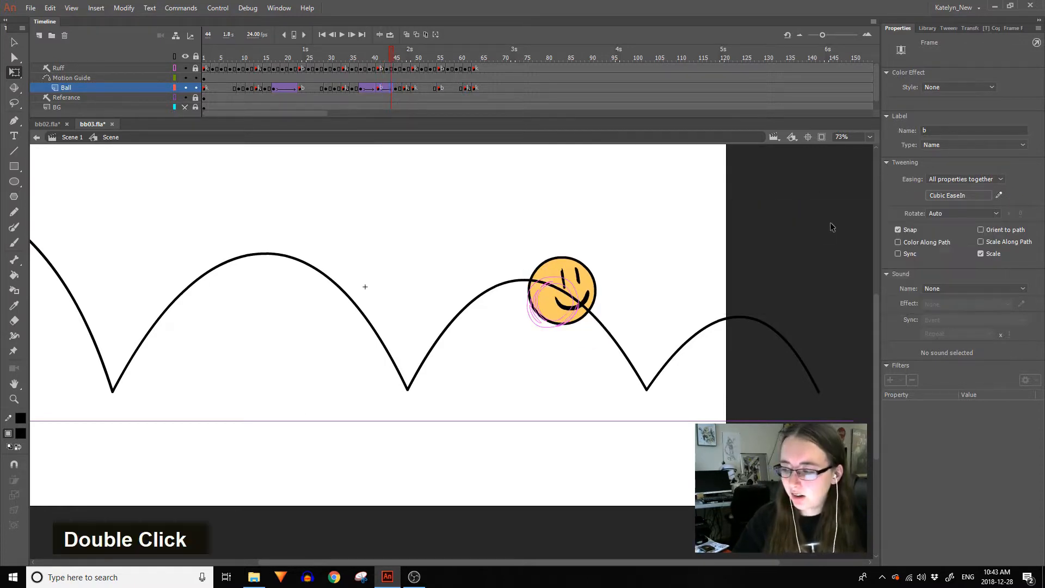
Review frames 37 to 50 to examine the ball's eased motion over the third arc and into its landing.
left_click(358, 89)
left_click(478, 297)
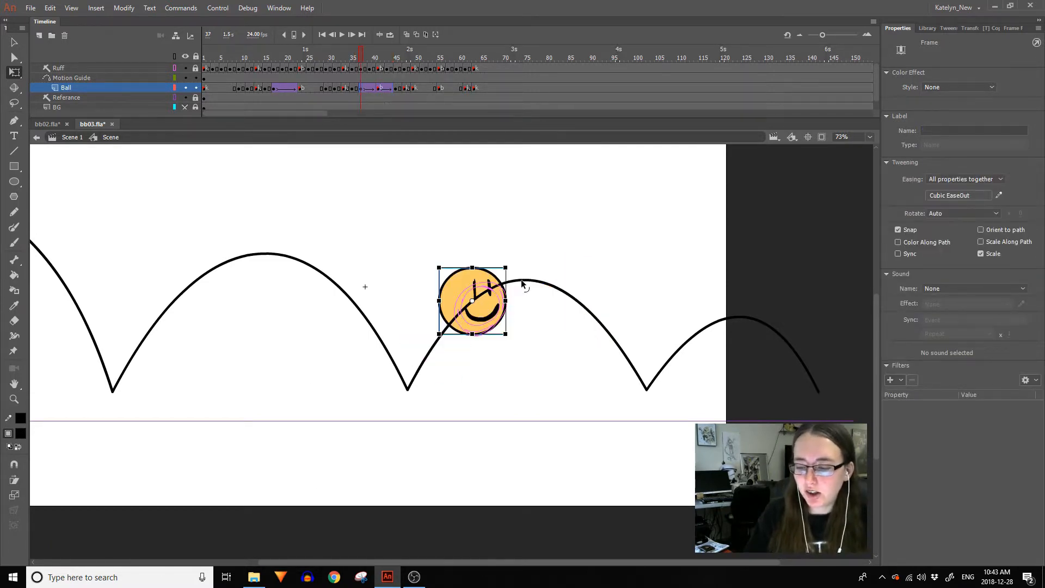
left_click(379, 88)
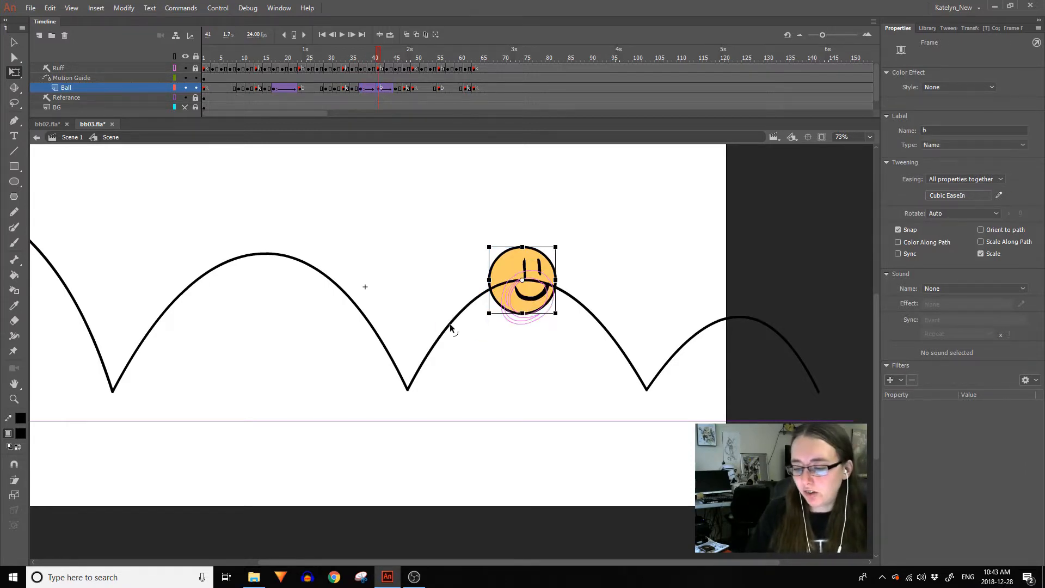
left_click(384, 89)
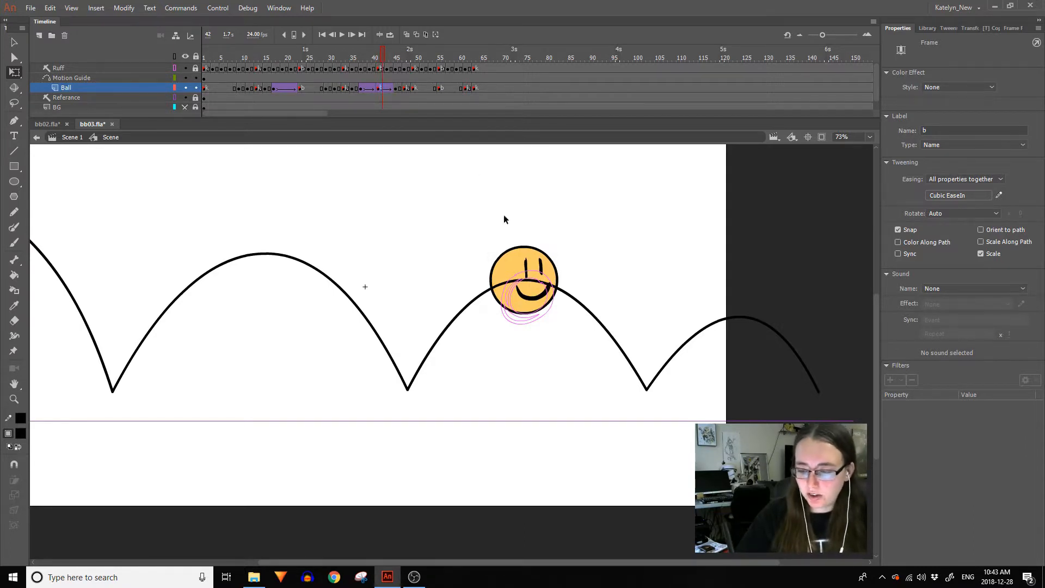
left_click_drag(382, 62, 412, 101)
left_click(379, 89)
left_click(396, 89)
mouse_move(410, 60)
left_mouse_down()
mouse_move(434, 65)
mouse_move(417, 64)
left_mouse_up()
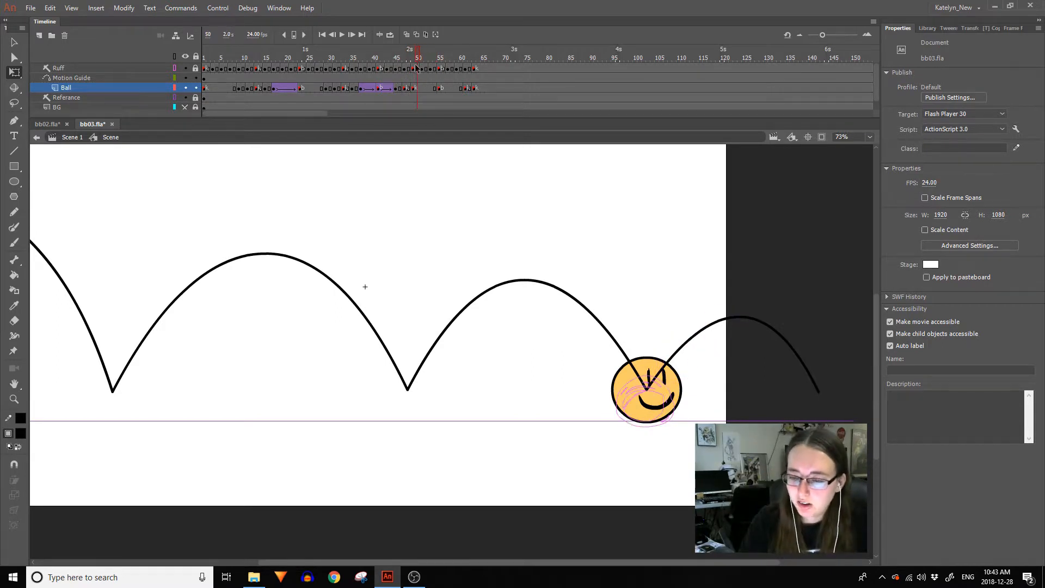
Add a Ball keyframe at frame 51 and place the ball on the last arc's rising path, rotated about 14 degrees along it.
left_click(417, 87)
left_click(422, 59)
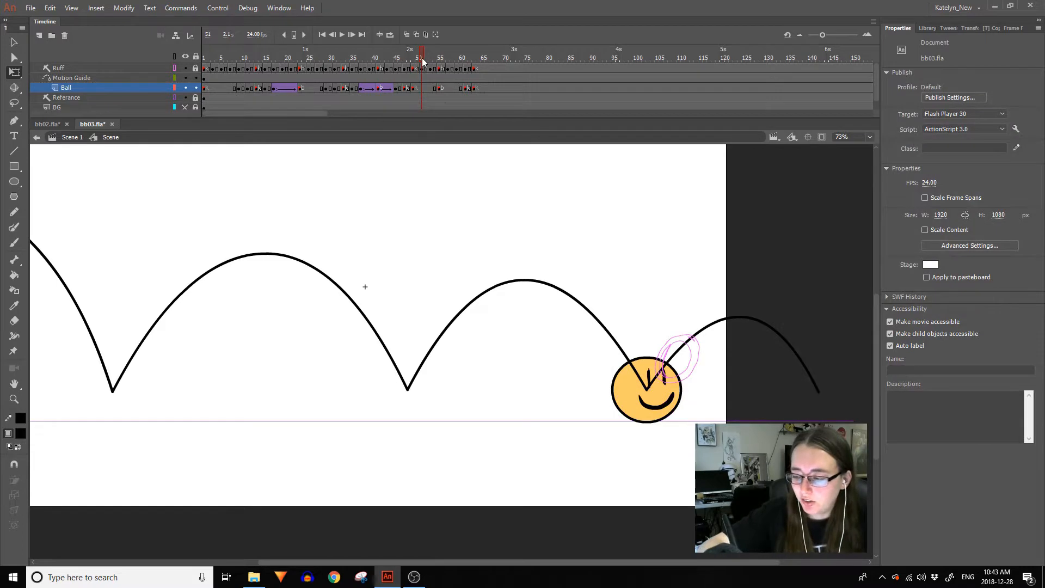
left_click(422, 88)
key("F6")
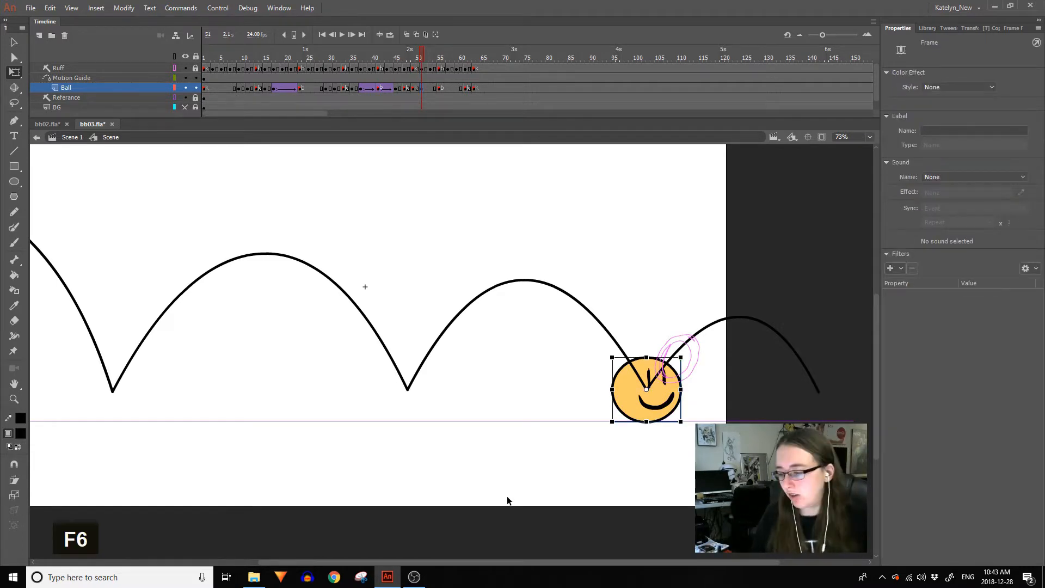
left_click_drag(656, 403, 688, 366)
key("ctrl+shift+z")
mouse_move(680, 320)
left_mouse_down()
mouse_move(723, 332)
mouse_move(686, 358)
mouse_move(685, 320)
left_mouse_up()
left_click_drag(704, 360, 707, 360)
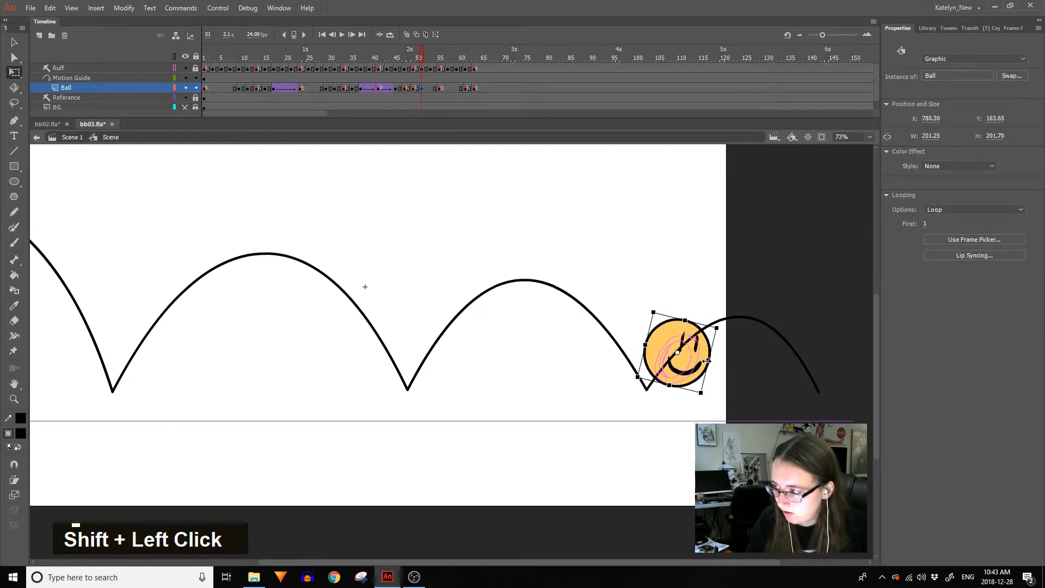
Check the ball's scale and rotation at frame 51, remove its transform, and tilt and stretch it slightly along the path again.
left_click(952, 28)
left_click(963, 28)
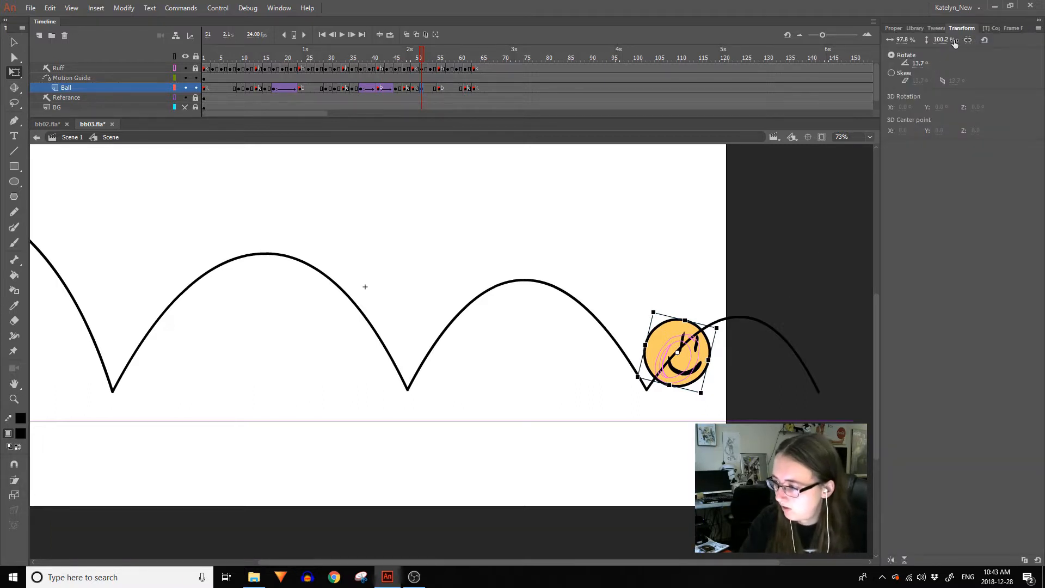
left_click(889, 27)
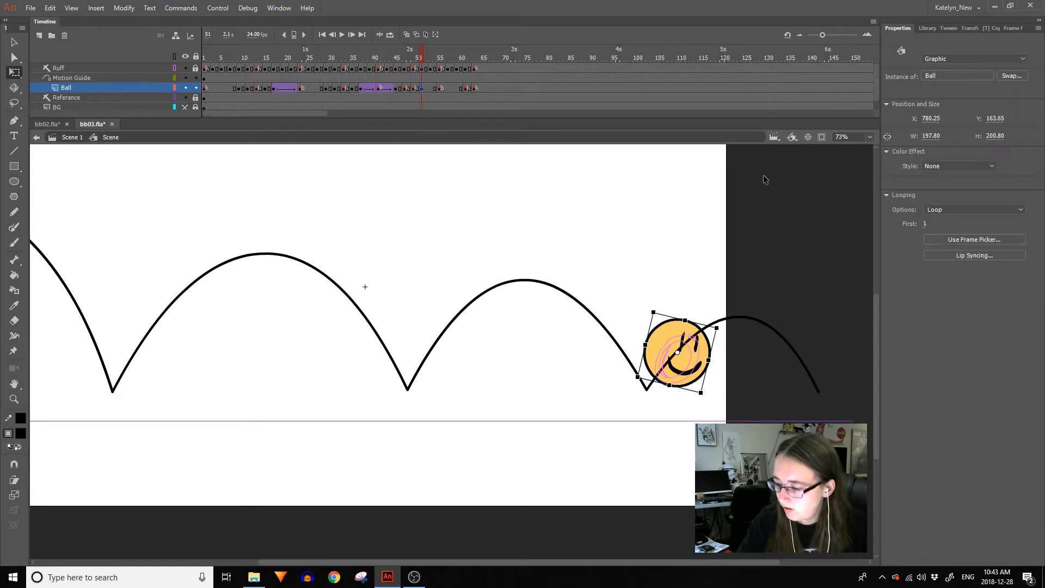
key("ctrl+shift+z")
left_click_drag(718, 316, 683, 316)
left_click_drag(709, 357, 707, 356)
Add a Ball keyframe at frame 53, remove the ball's transform, and place it further up the last arc with onion skinning enabled.
left_click(432, 88)
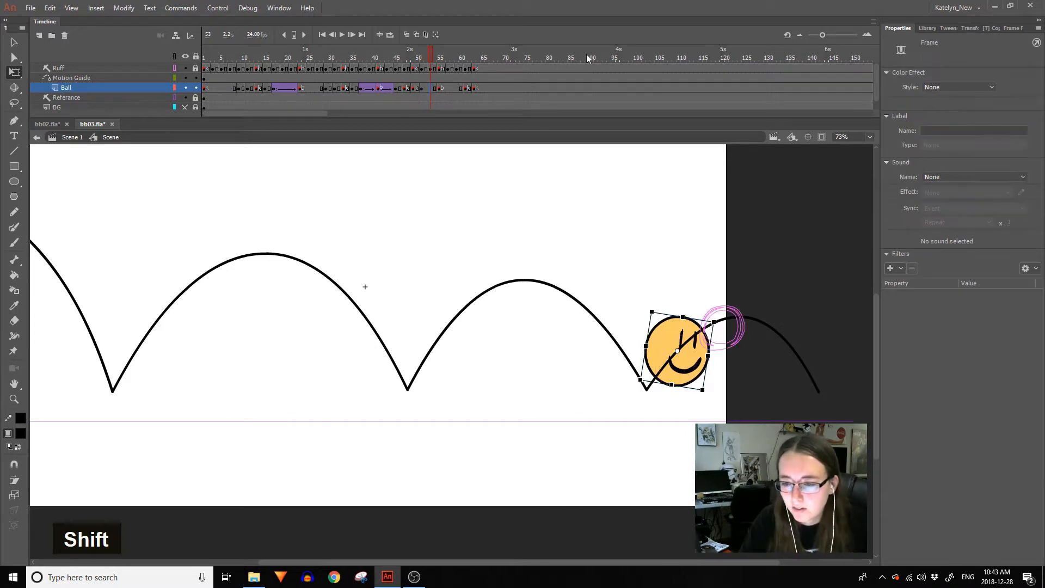
key("F6")
key("ctrl+shift+z")
key("ctrl+shift+z")
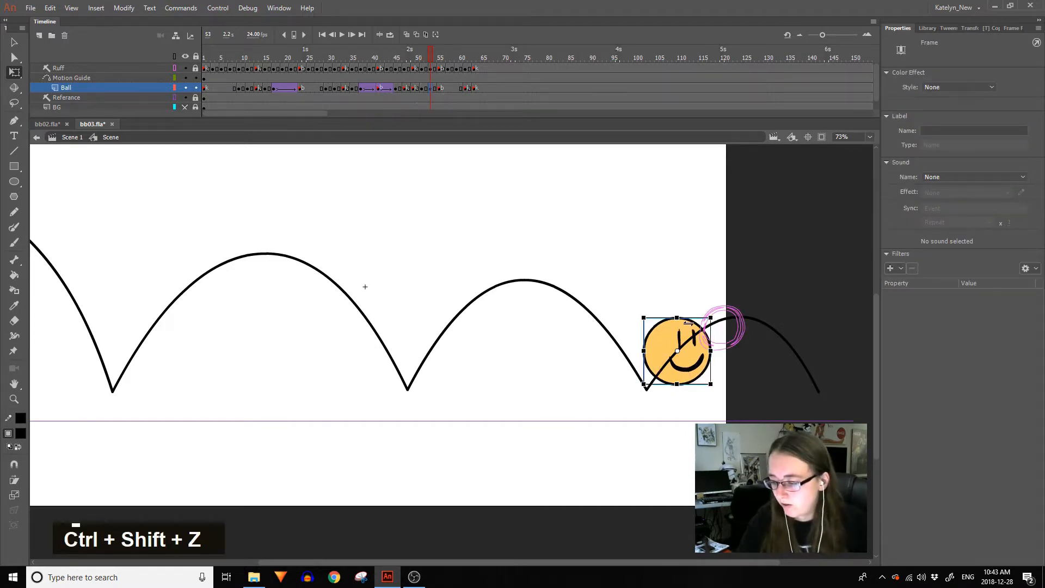
left_click(407, 34)
left_click_drag(711, 347, 724, 342)
key("]")
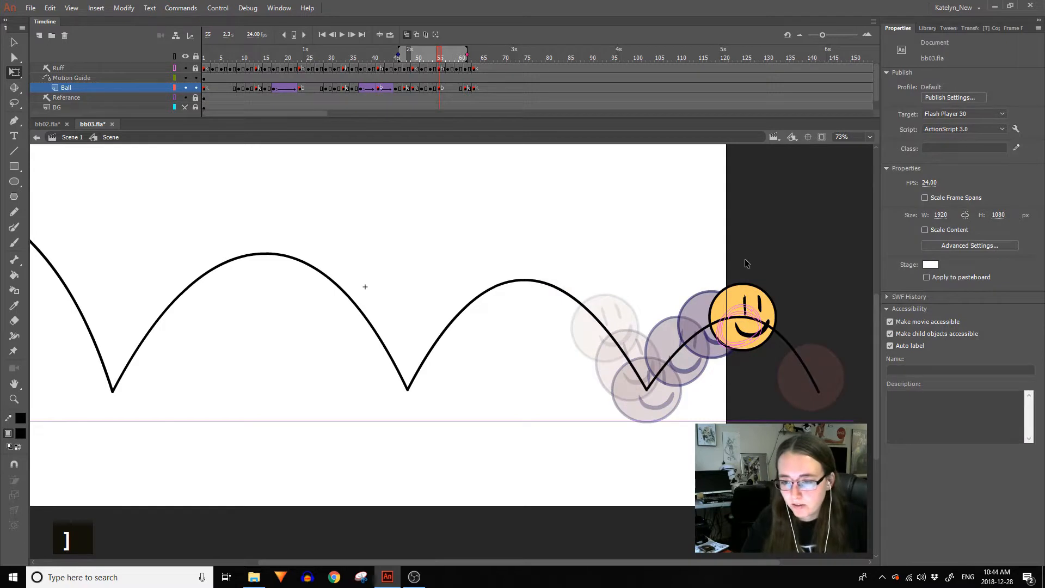
left_click(447, 87)
key("F6")
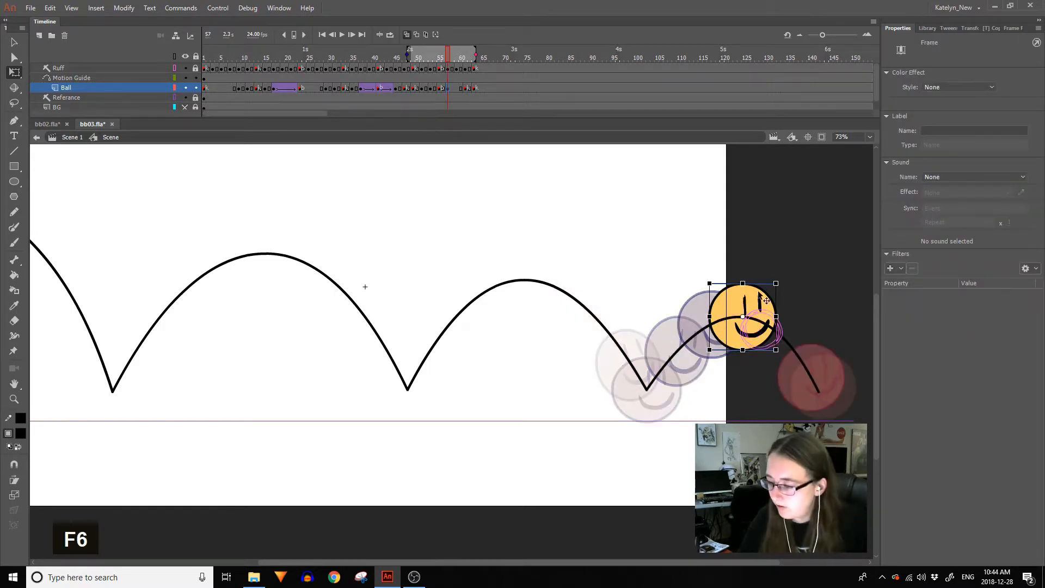
left_click_drag(746, 312, 818, 336)
Add a Ball keyframe at frame 59, place the ball on the last arc's falling path, reset its transform, and tilt it along the path.
left_click(456, 87)
key("F6")
left_click_drag(791, 375, 825, 380)
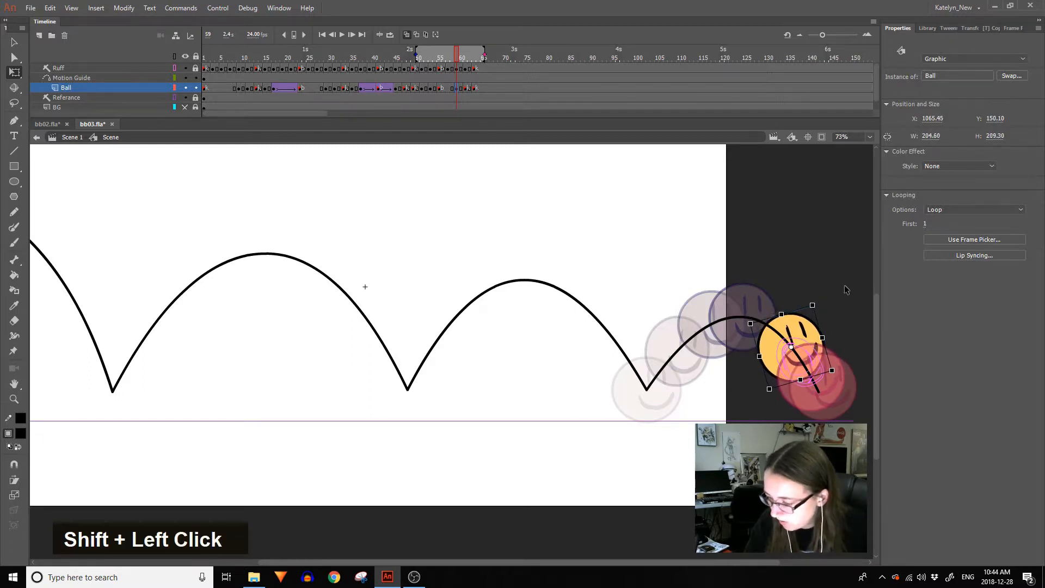
key("ctrl+shift+z")
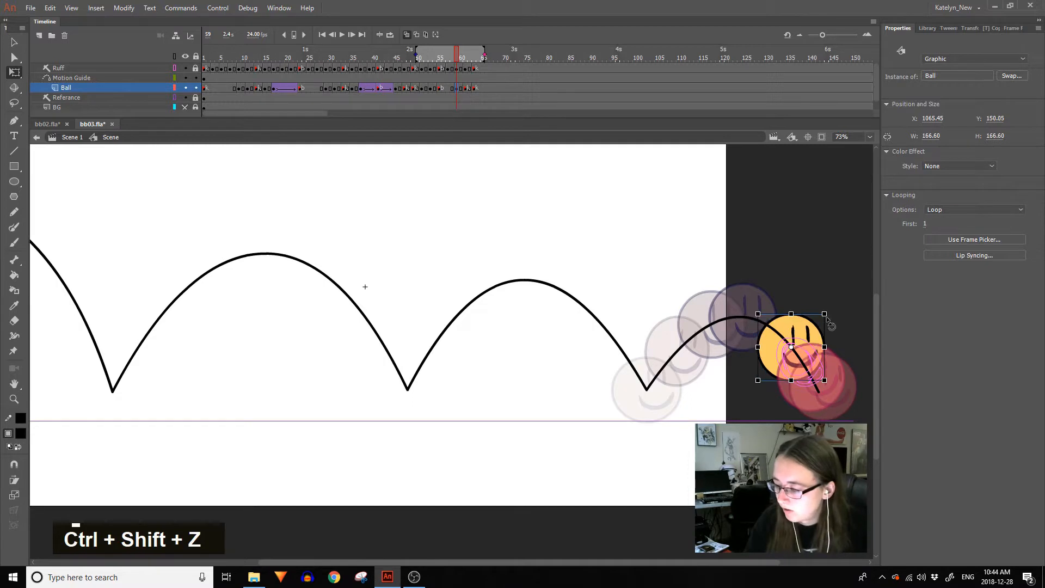
mouse_move(831, 325)
left_mouse_down()
mouse_move(826, 300)
mouse_move(827, 309)
left_mouse_up()
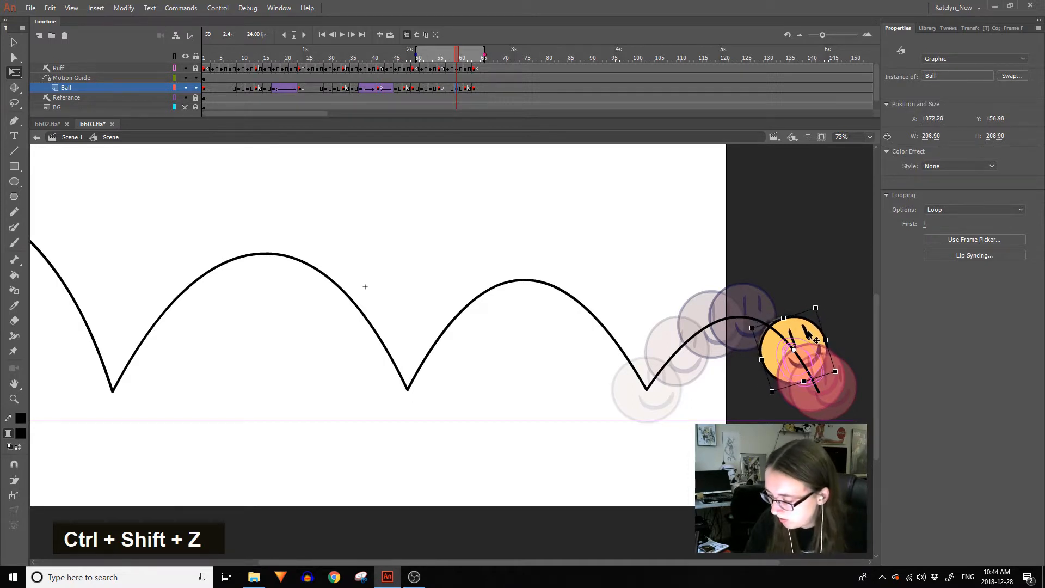
Create a classic tween on the Ball layer from frame 55 to 59 and set its easing to Cubic Ease In.
key("comma")
key("comma")
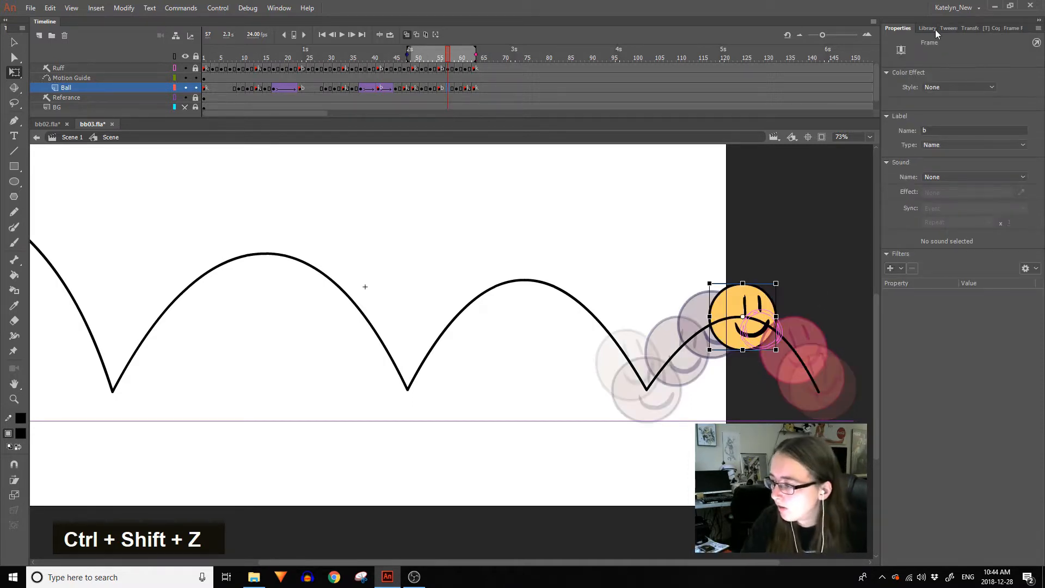
right_click(449, 87)
left_click(482, 120)
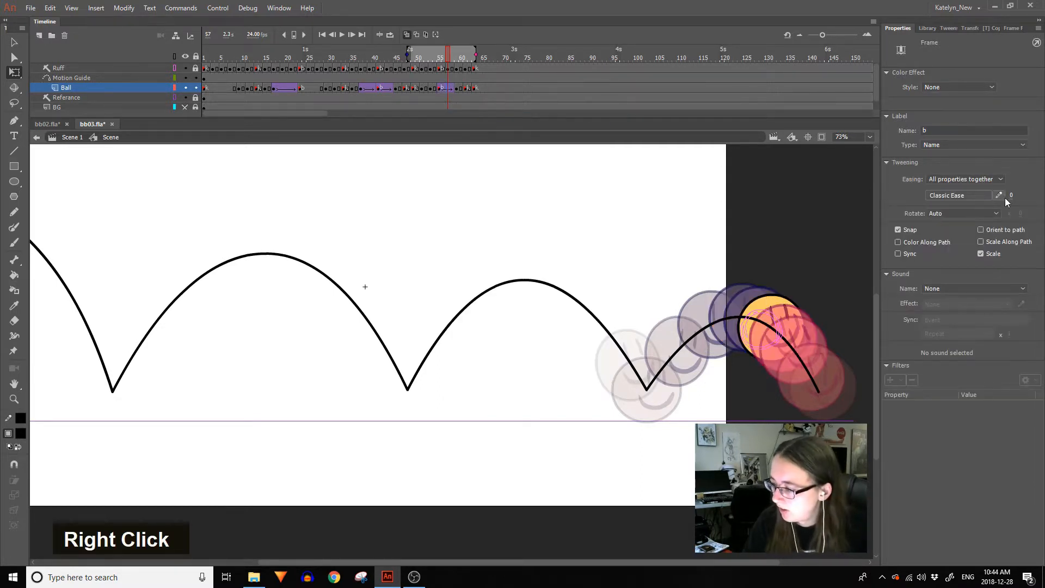
left_click(971, 195)
left_click(756, 234)
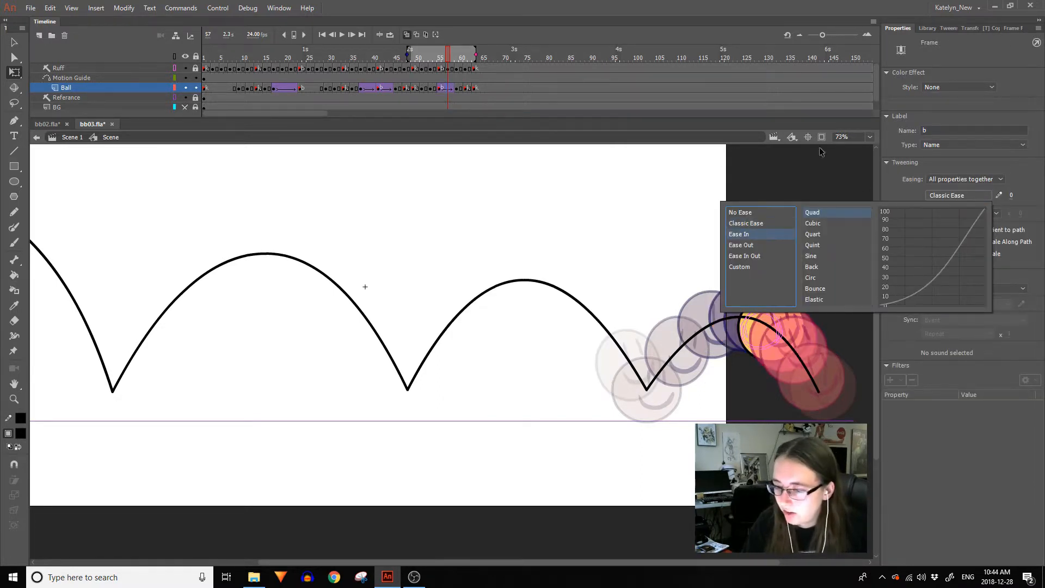
left_click(823, 223)
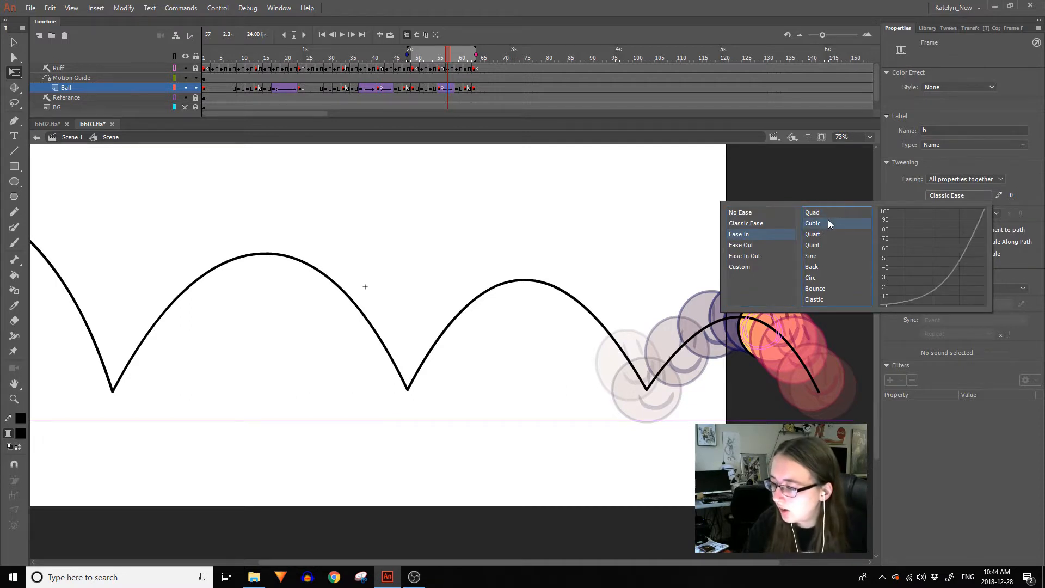
double_click(824, 223)
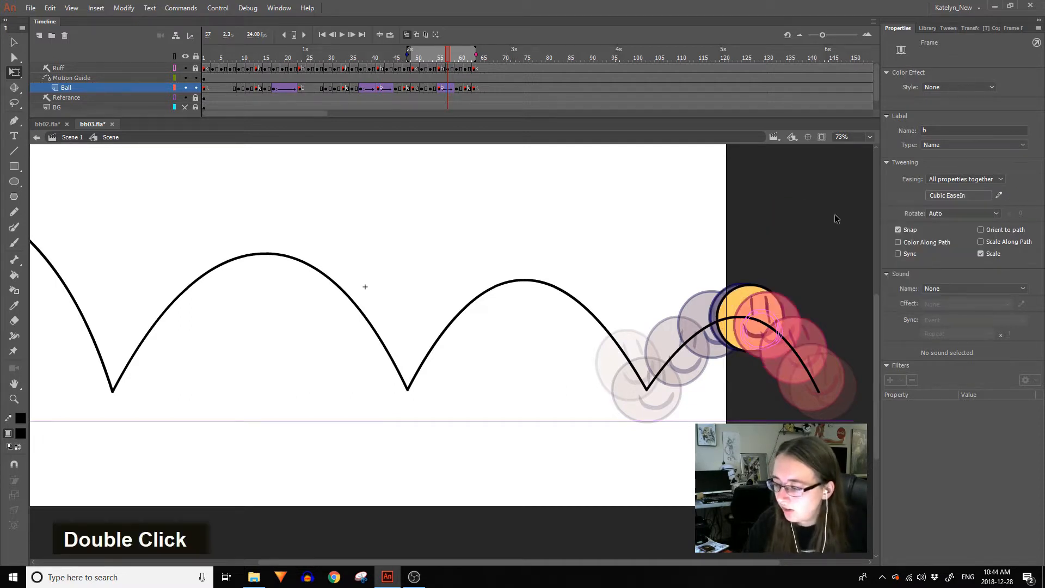
Turn off onion skinning, add a Ball keyframe at frame 27, and place the ball tilted on the second arc's falling path.
left_click(406, 35)
left_click_drag(448, 61, 321, 57)
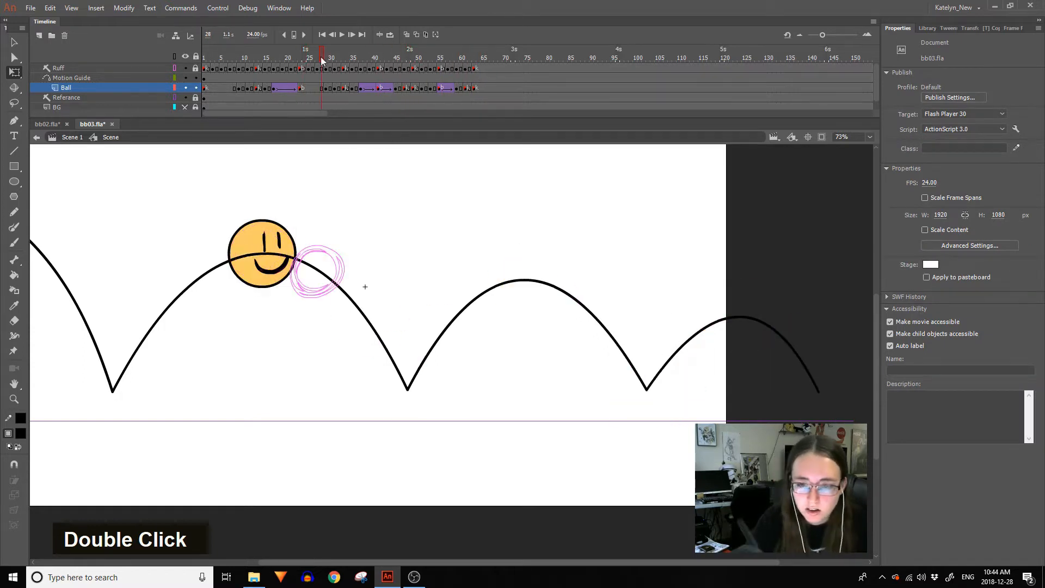
left_click(314, 88)
left_click(326, 88)
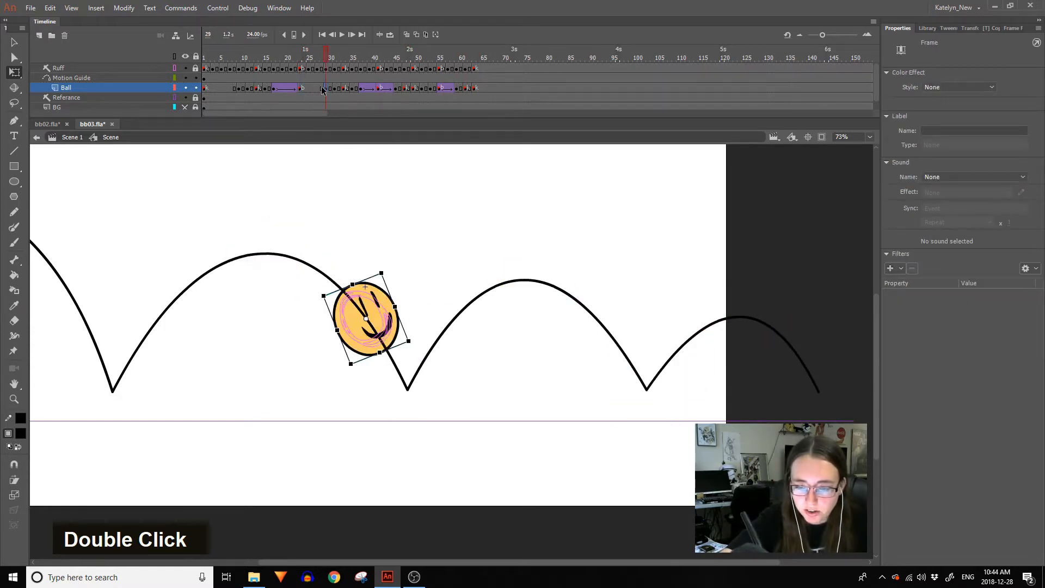
left_click(319, 88)
key("F6")
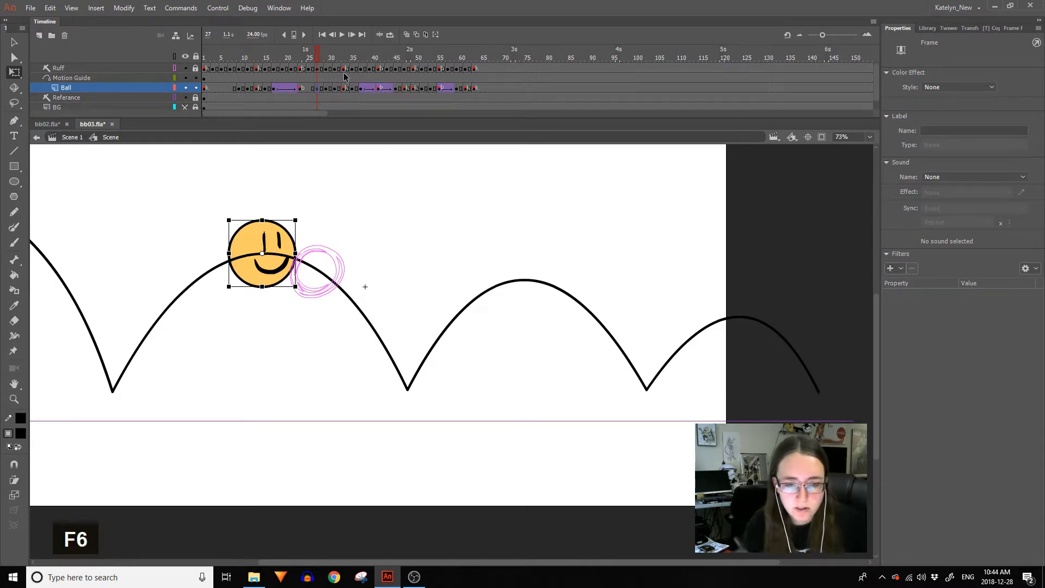
left_click_drag(287, 244, 345, 273)
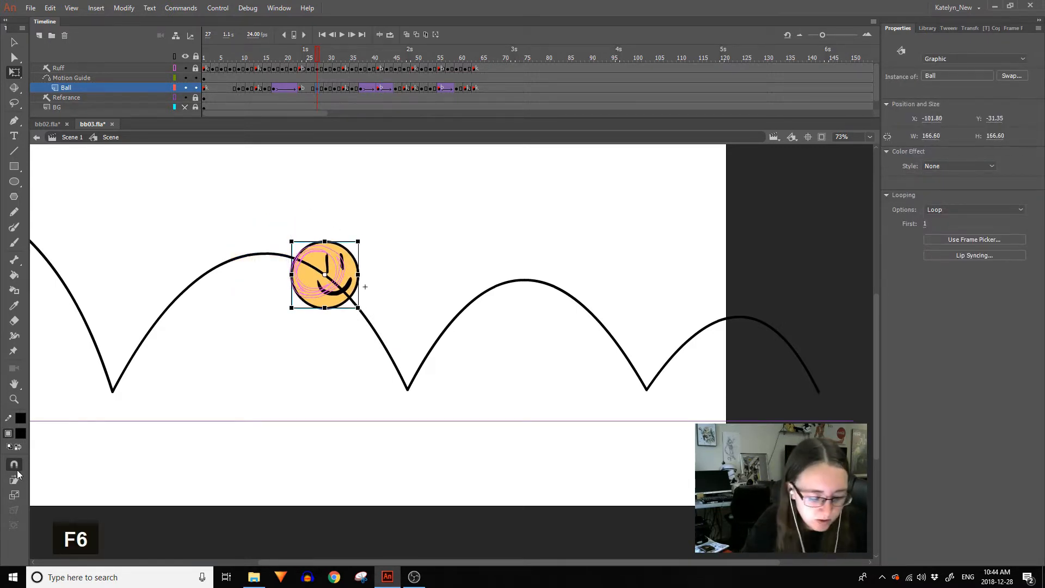
left_click_drag(360, 235, 353, 224)
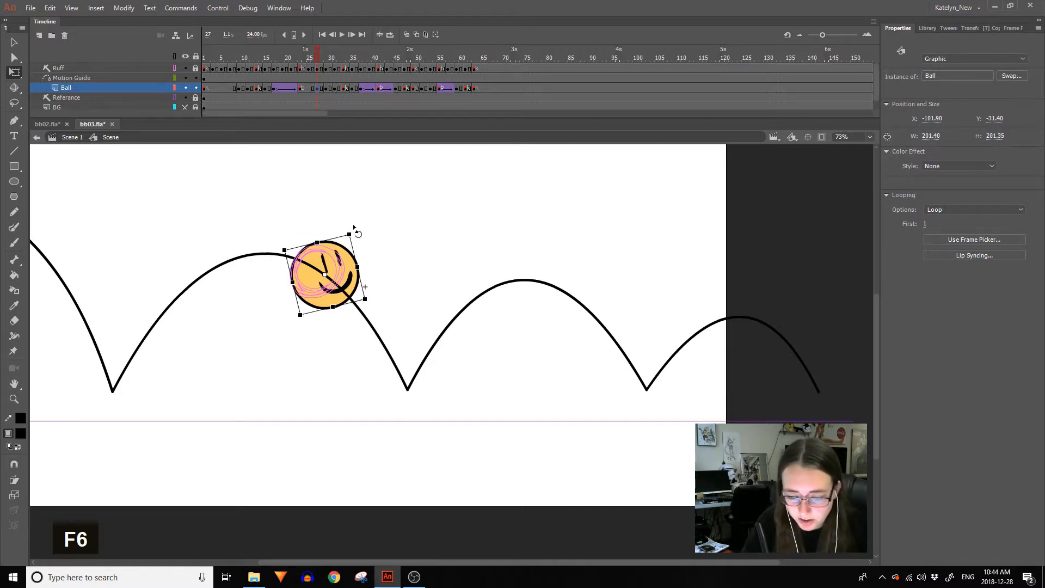
Create a classic tween from the ball's second-arc peak to frame 27 and set its easing to Cubic Ease In.
left_click(313, 88)
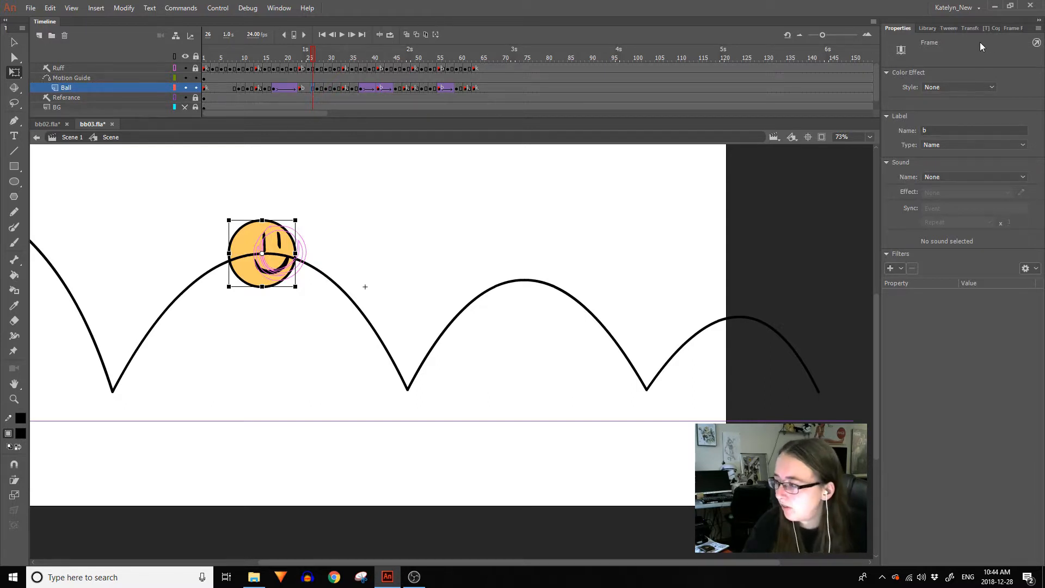
right_click(309, 88)
left_click(338, 118)
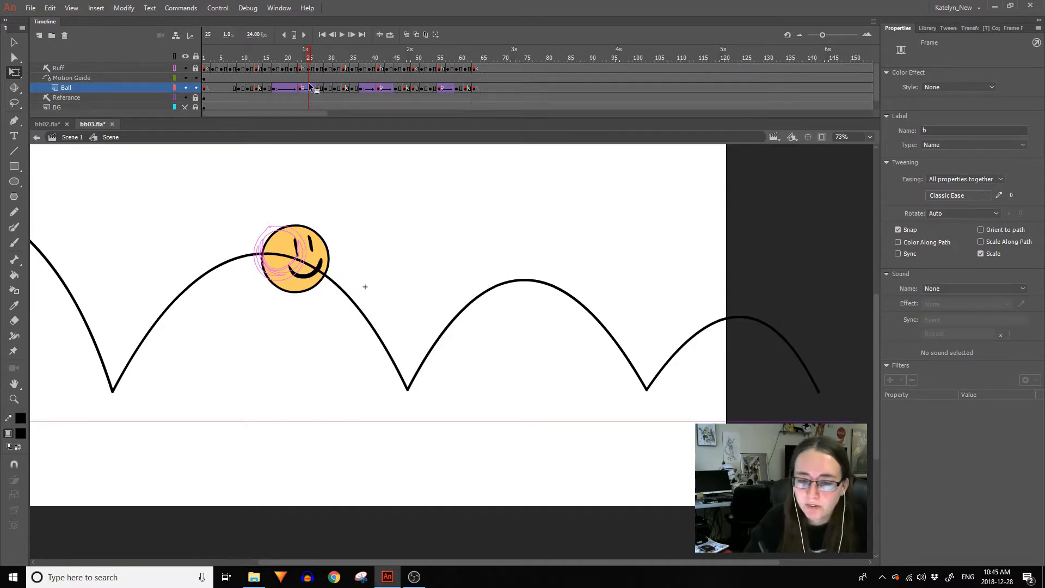
left_click(968, 194)
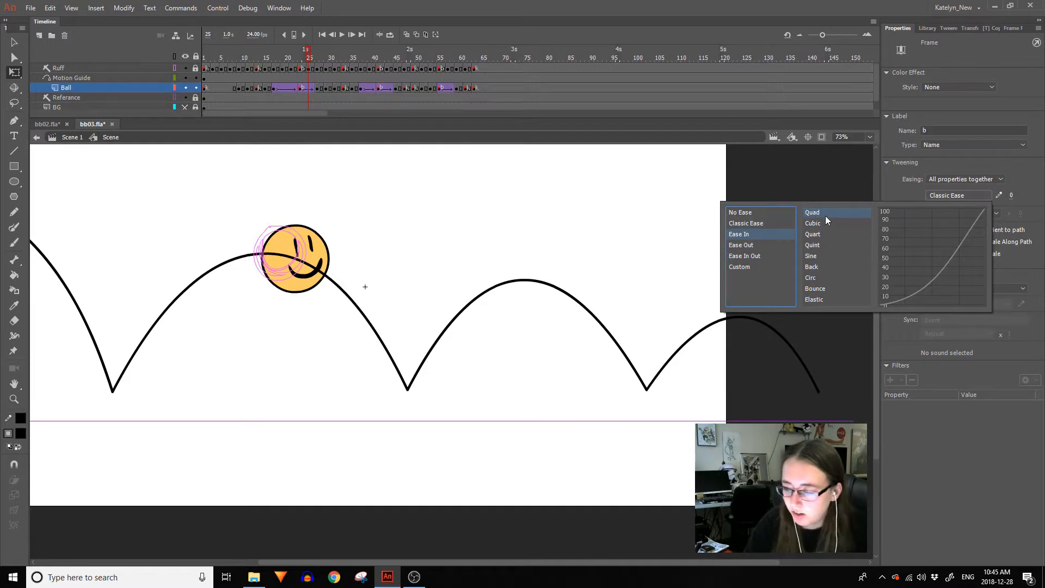
double_click(825, 221)
Scrub and play the animation to examine the eased falls on the later arcs.
left_click_drag(312, 56, 449, 94)
key("Return")
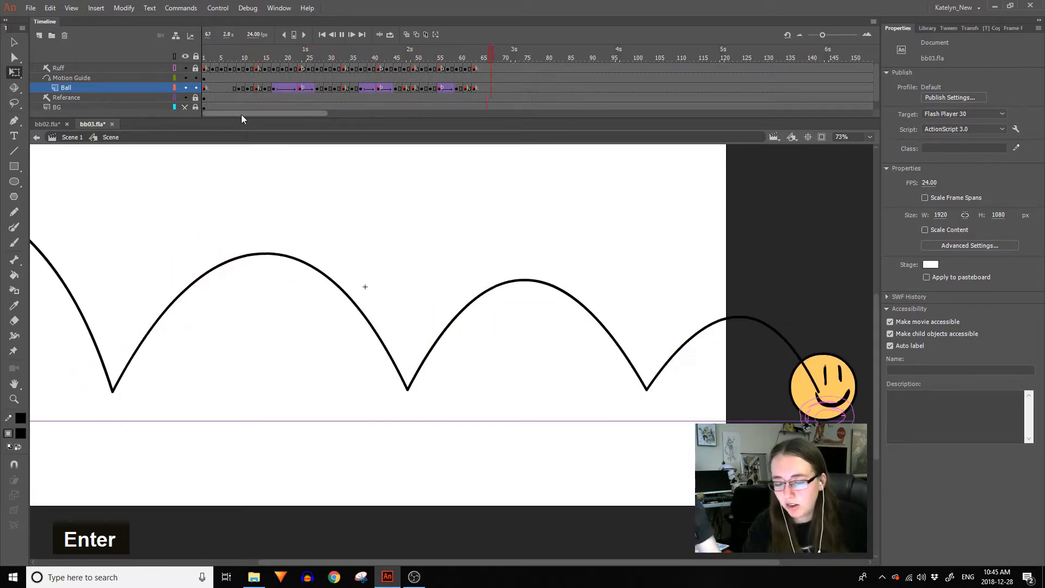
key("Return")
Add a Ball keyframe at frame 7 and snap the ball onto the first falling path, tilted and slightly stretched along it.
left_click(264, 68)
left_click_drag(245, 195, 530, 222)
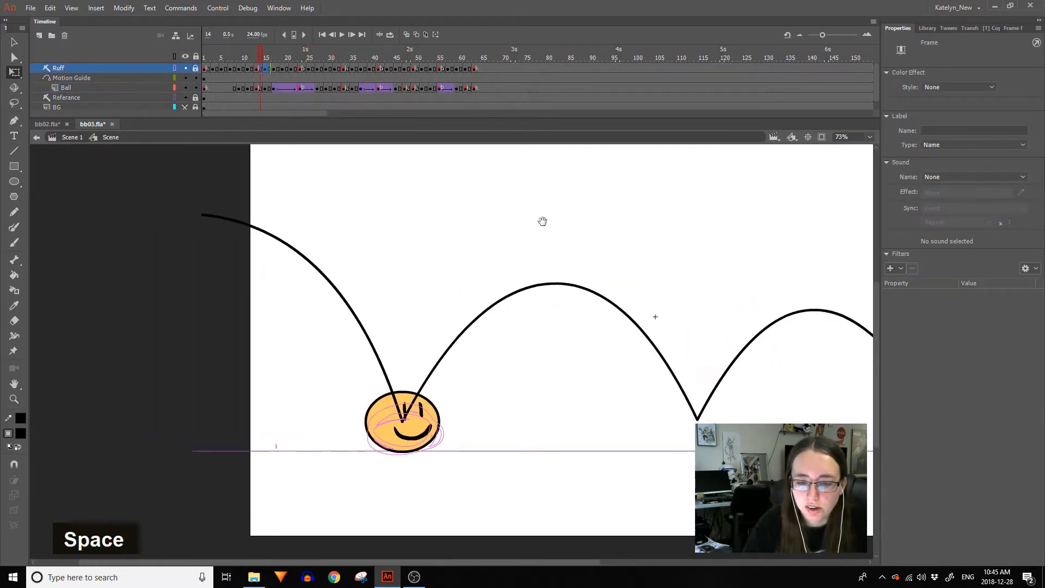
left_click_drag(260, 59, 232, 59)
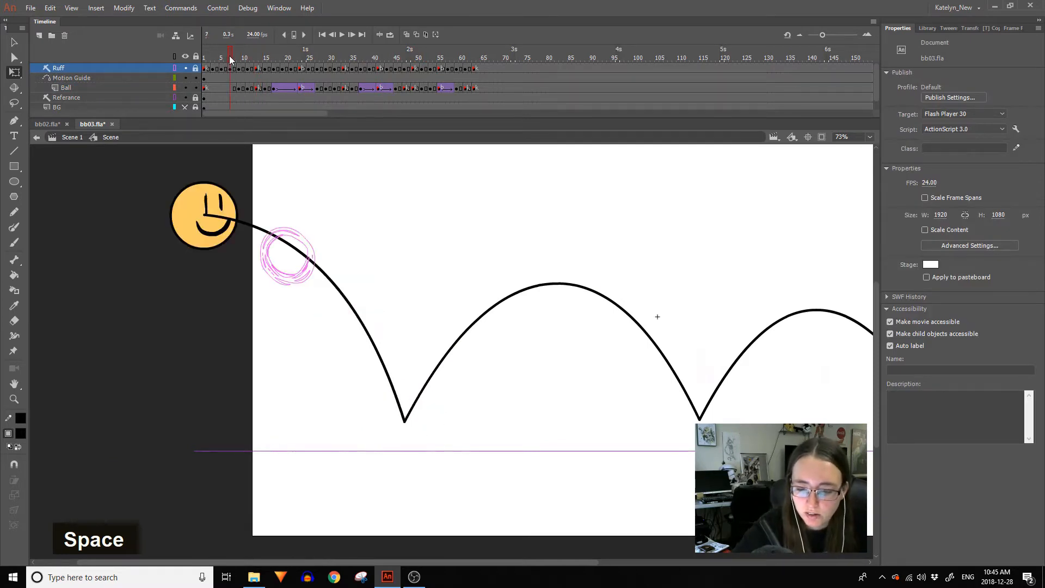
left_click(230, 88)
key("F6")
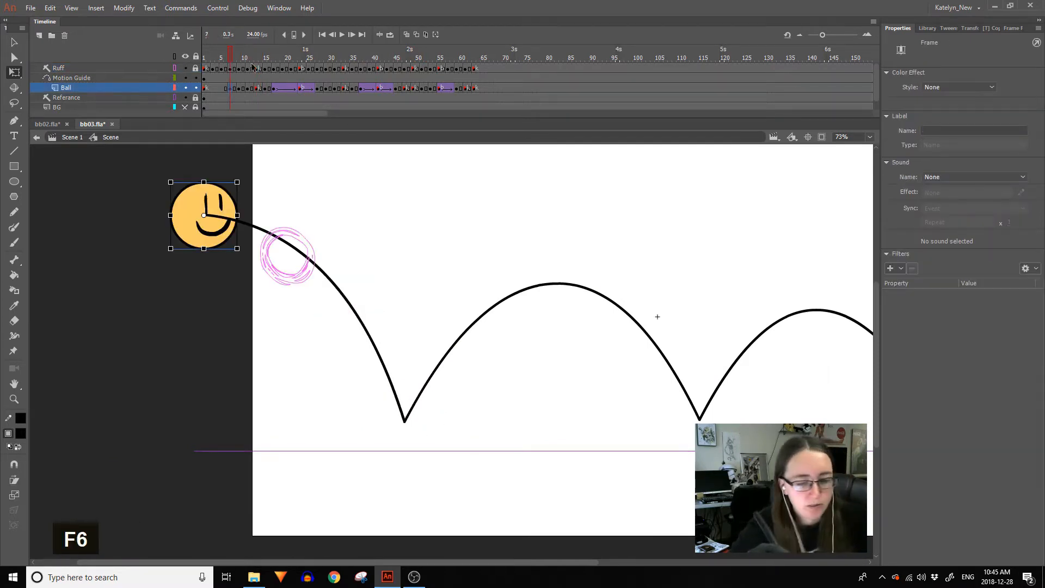
left_click_drag(223, 195, 321, 244)
left_click(14, 468)
left_click_drag(340, 210, 330, 209)
left_click_drag(334, 247, 295, 217)
left_click(330, 209, "shift")
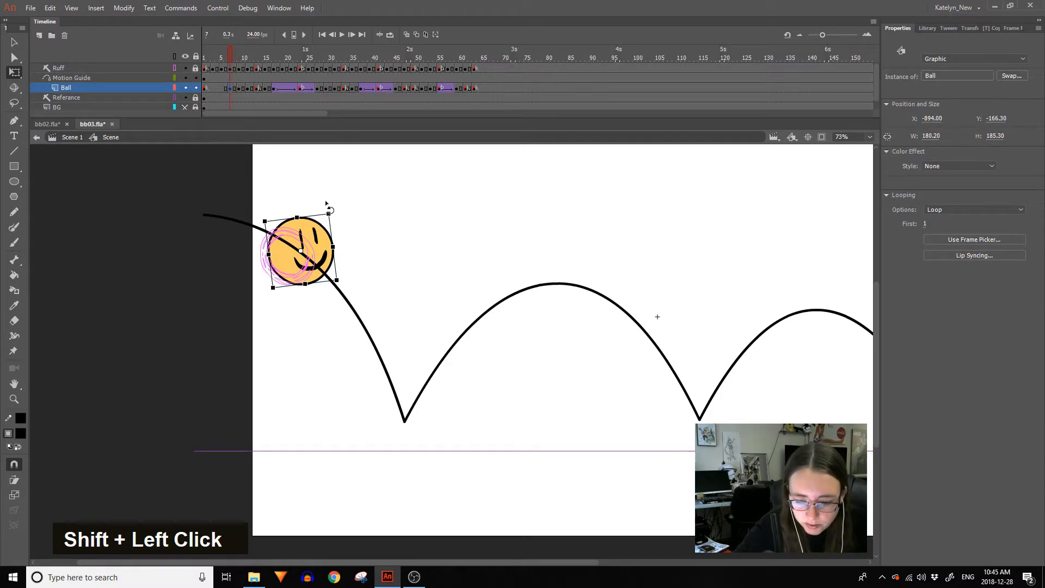
Create a classic tween on the Ball layer from frame 1 to 7 and set its easing to Cubic Ease In.
left_click(222, 89)
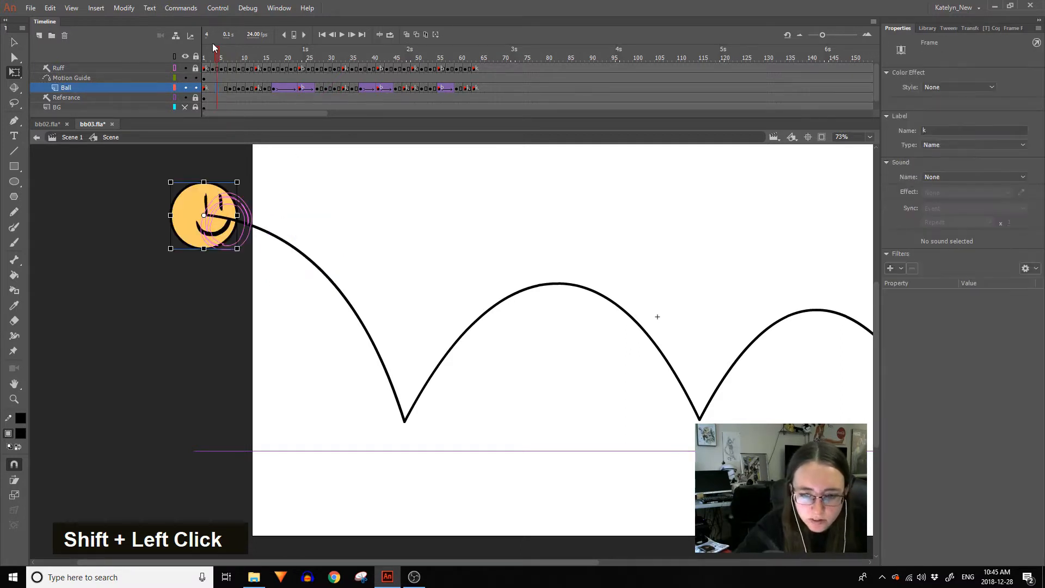
right_click(214, 88)
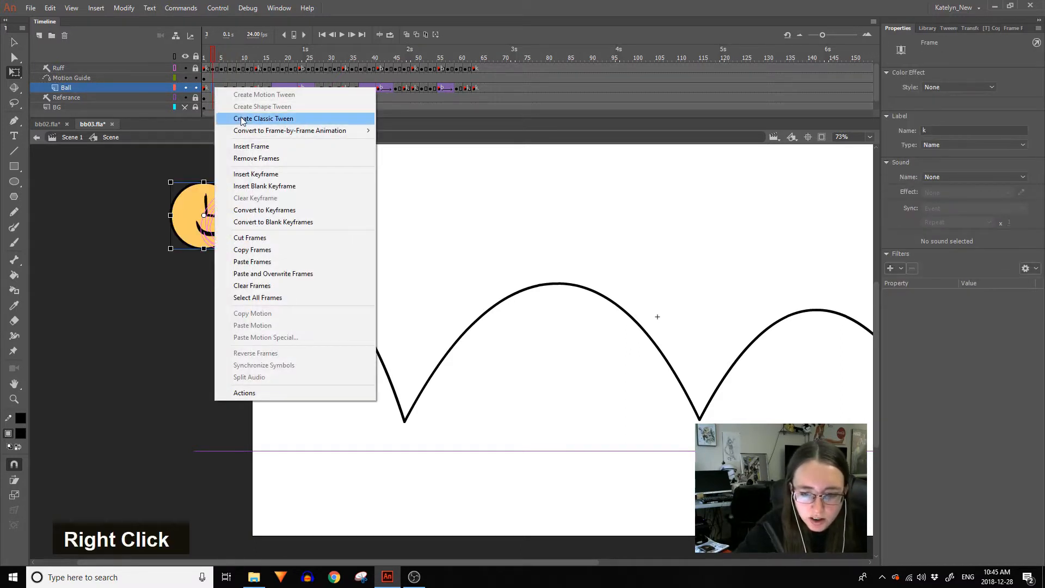
left_click(256, 118)
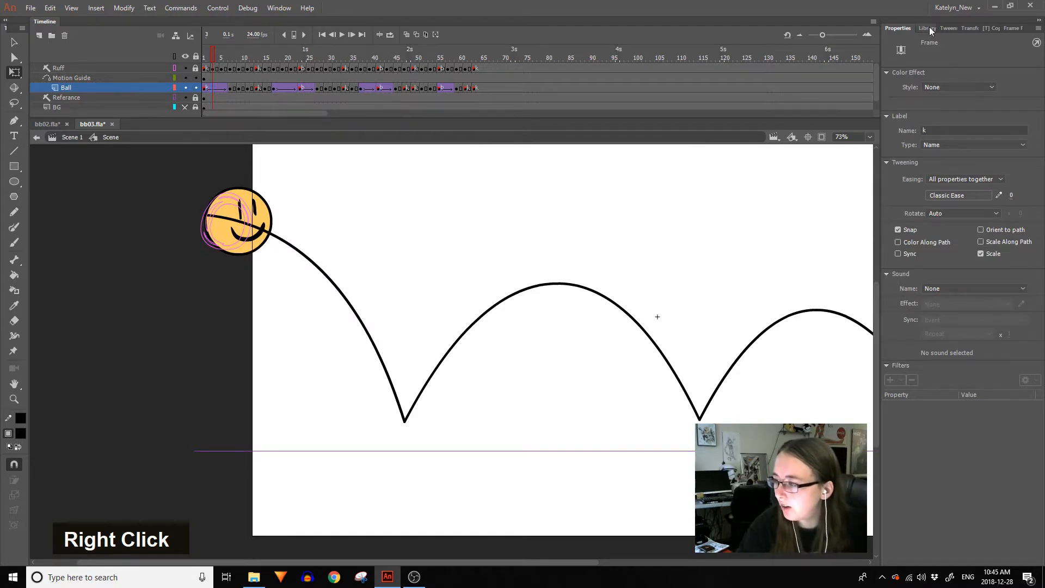
left_click(220, 89)
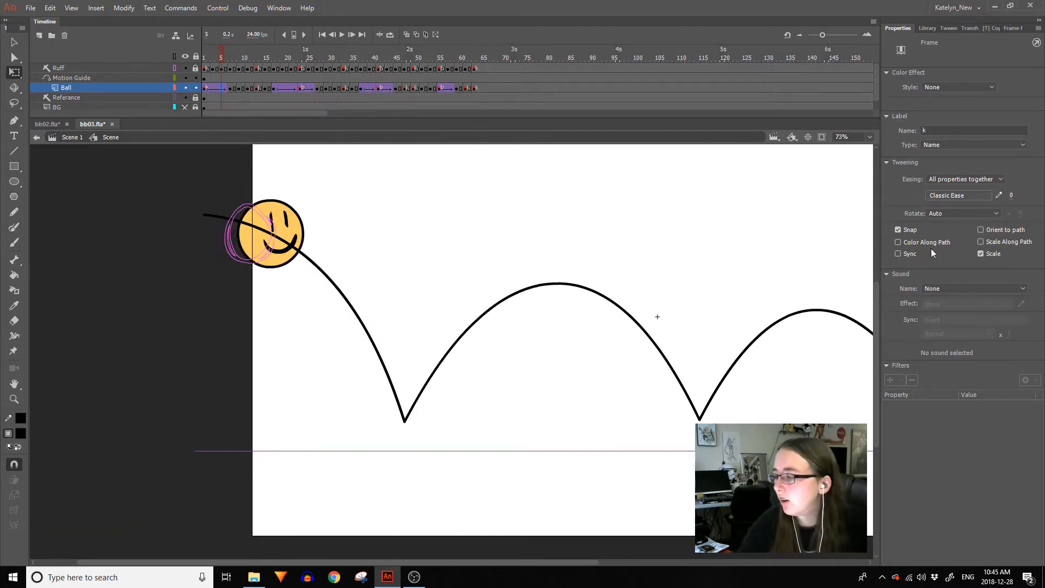
left_click(961, 196)
mouse_move(749, 238)
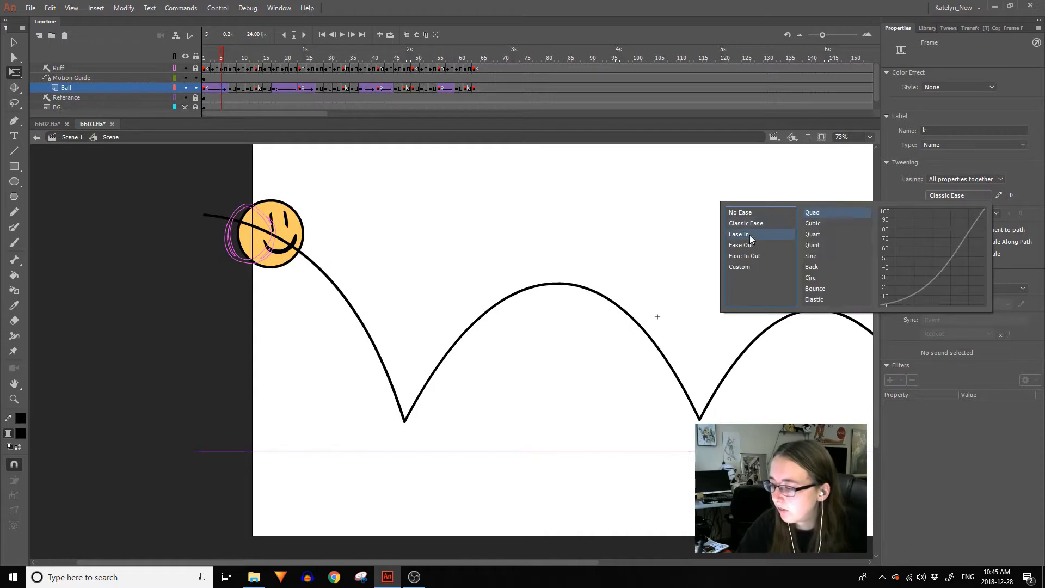
double_click(816, 223)
Play back the animation to examine the ball's motion along the whole guide, and return to frame 1.
key("Return")
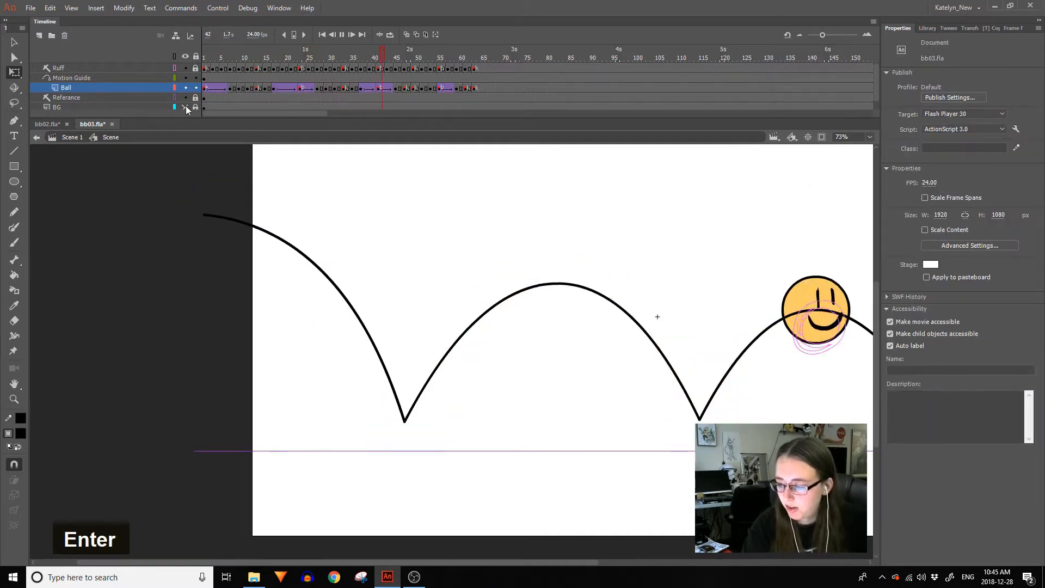
key("space")
left_click_drag(637, 200, 408, 194)
left_click_drag(391, 58, 204, 63)
Convert the tweened Ball frames 1 to 7 to individual keyframes and remove their classic tween.
left_click(231, 87)
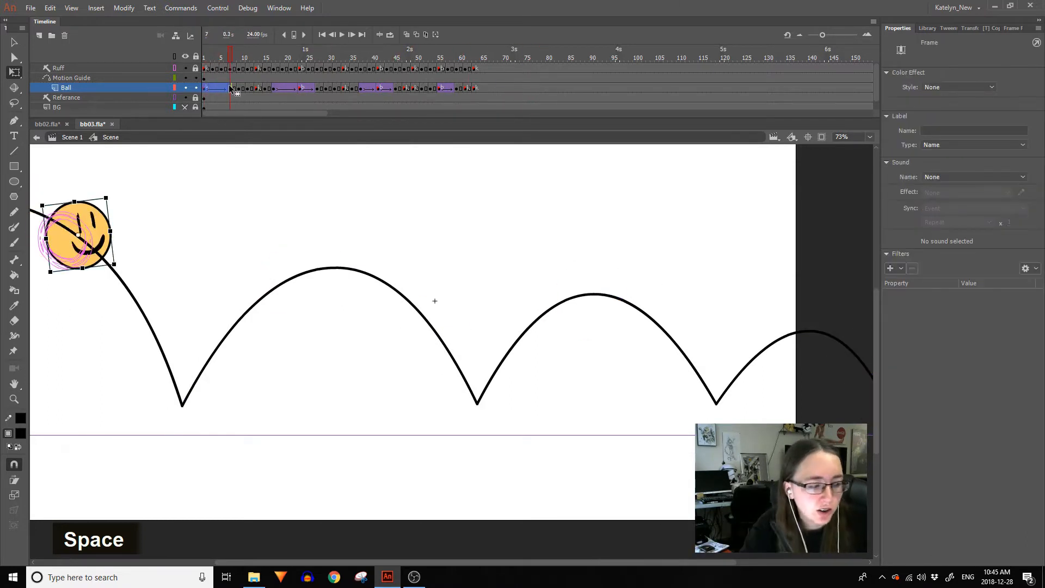
key("space")
key("F6")
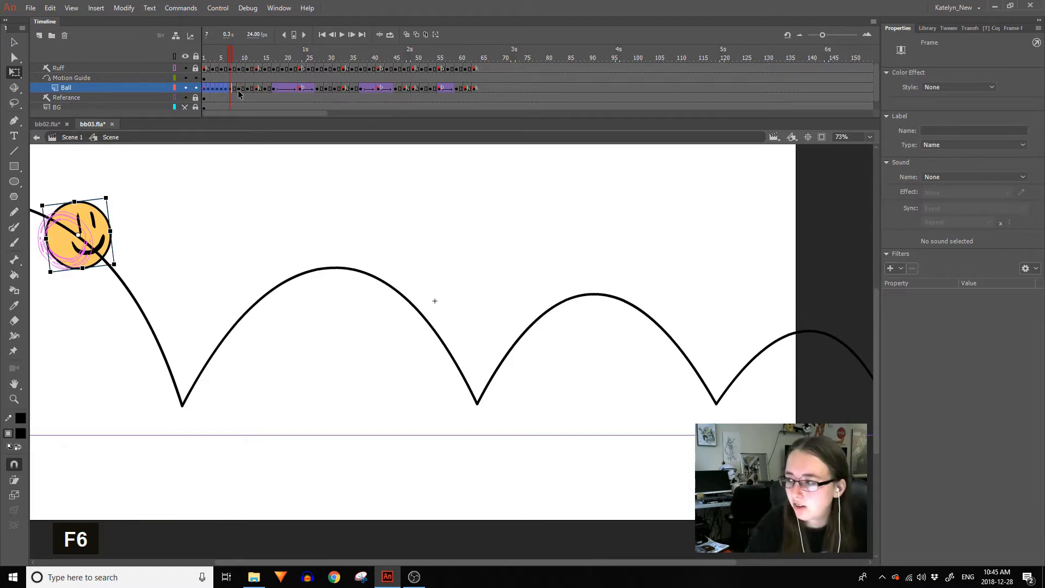
right_click(216, 88)
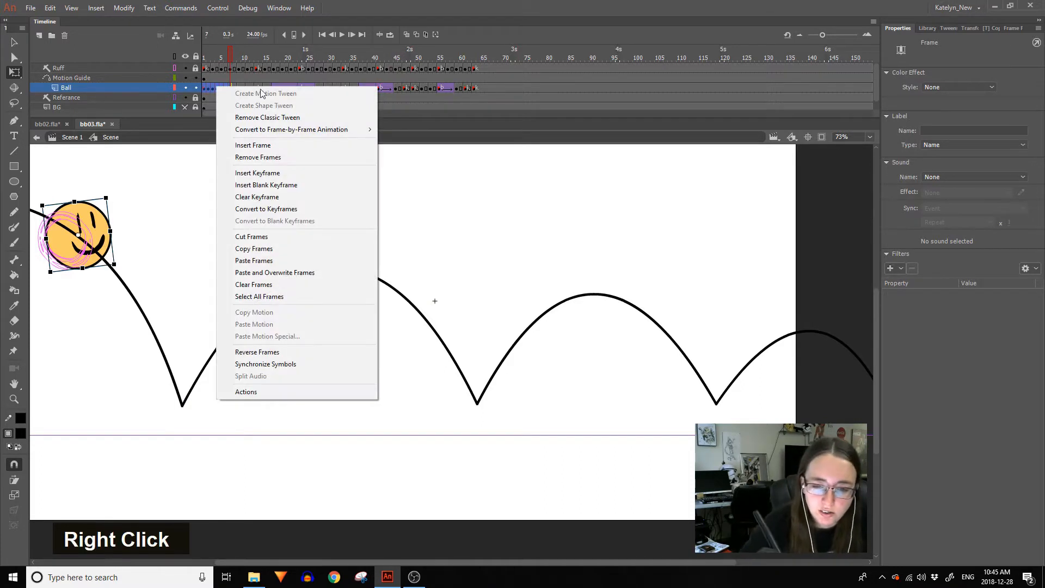
left_click(261, 117)
Clear the Ball keyframes at frames 2, 4 and 6 so each pose of the first fall holds for two frames.
left_click(222, 54)
left_click(209, 88)
key("shift+F6")
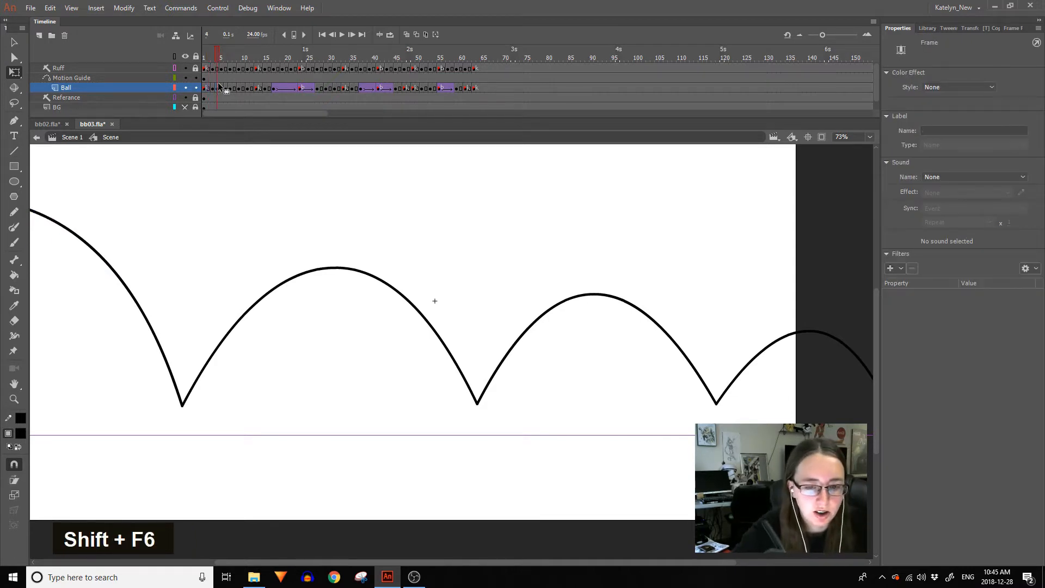
key("shift+F6")
key("shift+F6")
left_click_drag(231, 57, 194, 93)
Convert the Ball layer's tweened frames around the second bounce, up to frame 27, to keyframes and hold them on twos with the TweensPanel's 2's option.
left_click_drag(272, 88, 316, 90)
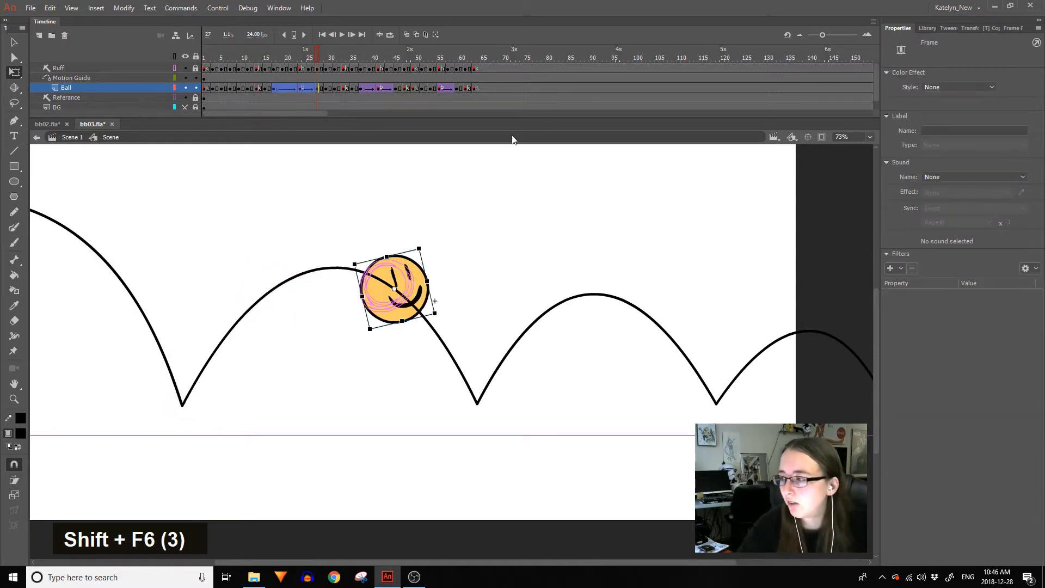
key("F6")
left_click(946, 29)
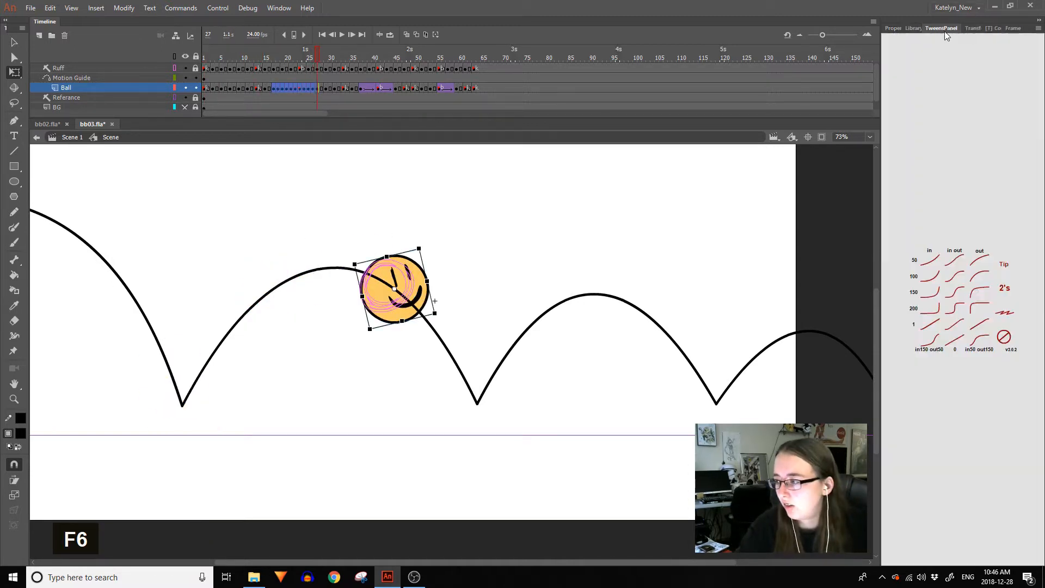
left_click(1005, 291)
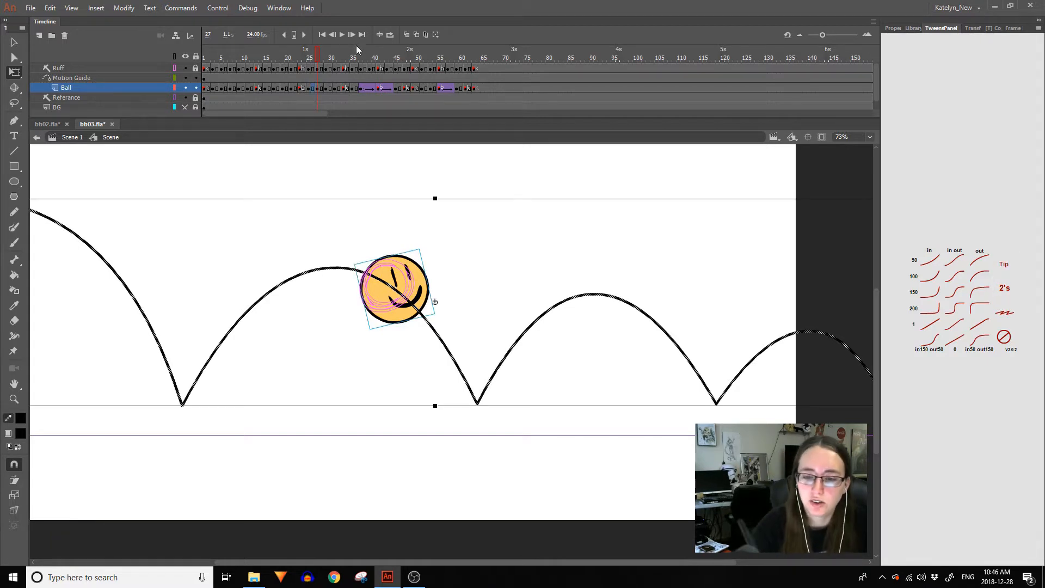
Convert the tweened Ball frames of the following bounce, up to frame 45, to keyframes and apply 2's.
left_click_drag(359, 88, 396, 90)
key("F6")
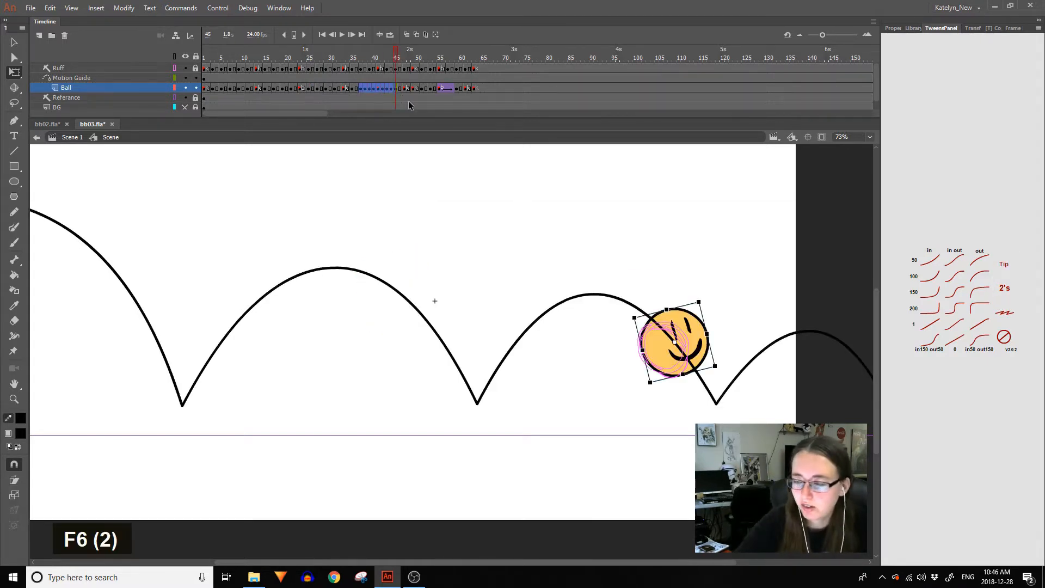
left_click(1005, 290)
Convert the last tweened Ball span, up to frame 59, to keyframes and apply 2's.
left_click_drag(439, 90, 452, 90)
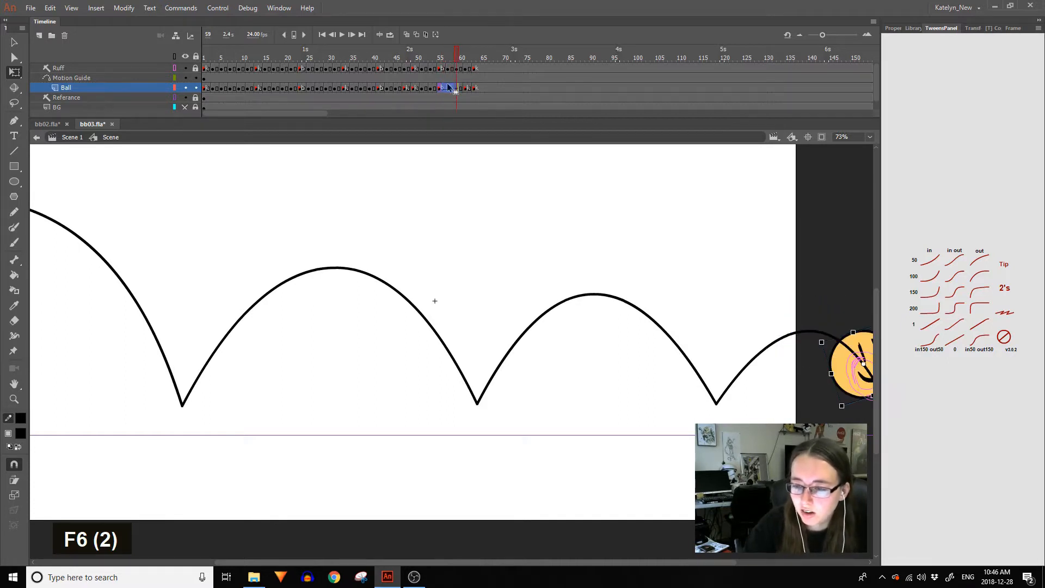
key("F6")
left_click(1005, 288)
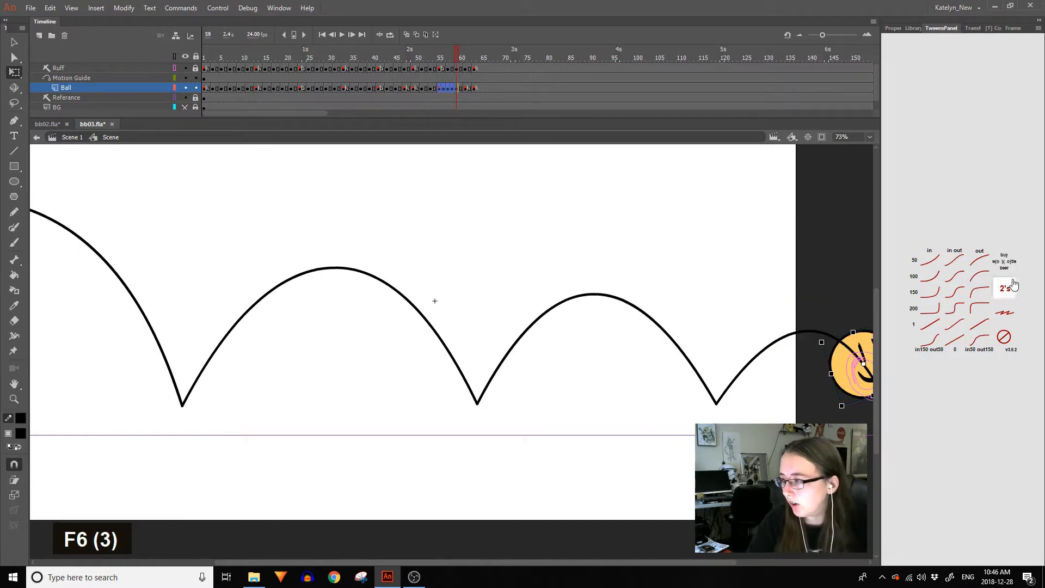
Scrub the timeline back to frame 1 to review the ball's motion, and bring the whole stage and bounce path into view.
left_click(471, 64)
left_click_drag(471, 62, 178, 244)
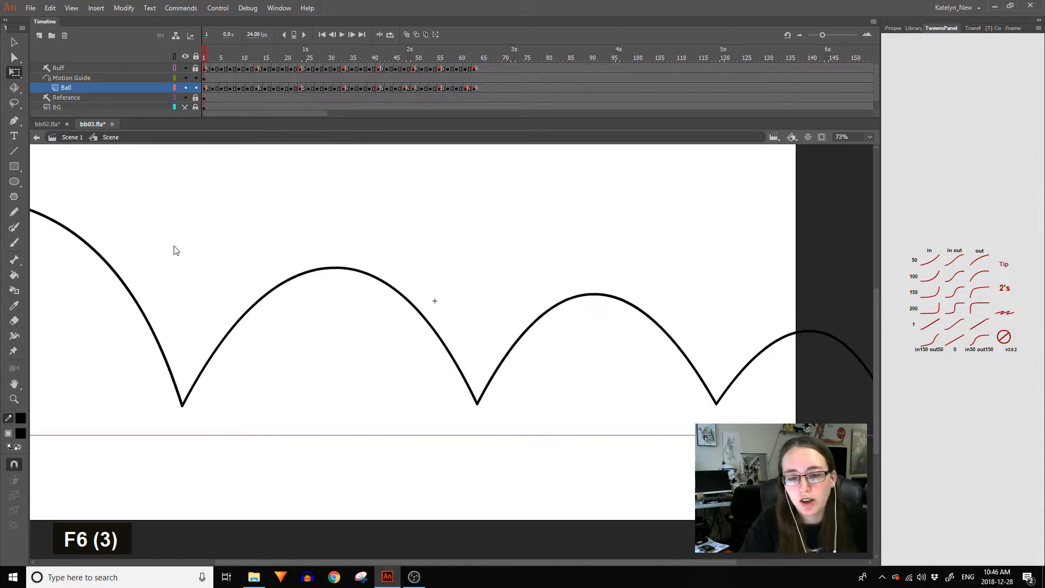
key("space")
left_click_drag(334, 215, 469, 225)
left_click(13, 399)
left_click(384, 206, "alt")
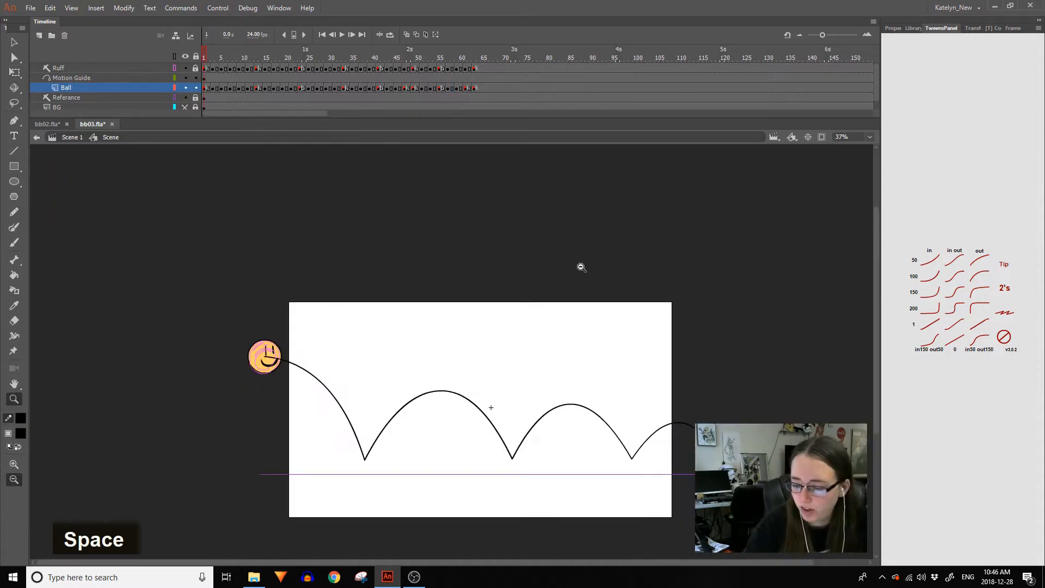
key("space")
left_click_drag(504, 308, 423, 200)
left_click_drag(218, 473, 635, 219)
left_click(21, 72)
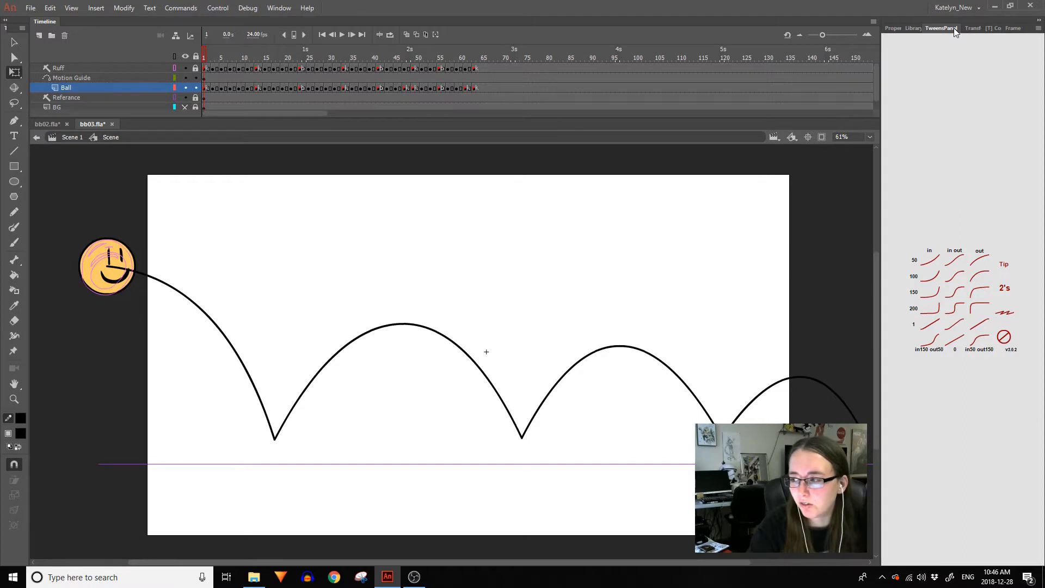
Add a new layer above the Ruff layer.
left_click(896, 29)
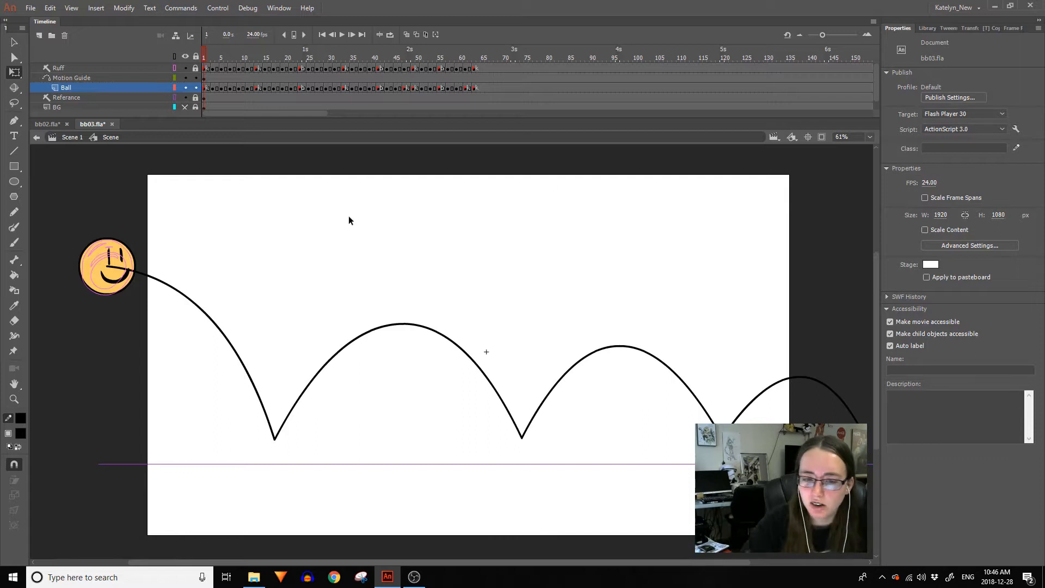
left_click(103, 70)
left_click(40, 35)
Draw a black timing chart above the first arc with straight lines: a vertical stem, end bars, and tick marks at the half and quarter points.
left_click(14, 151)
left_click_drag(417, 191, 503, 191)
left_click_drag(453, 192, 452, 287)
left_click_drag(404, 306, 494, 306)
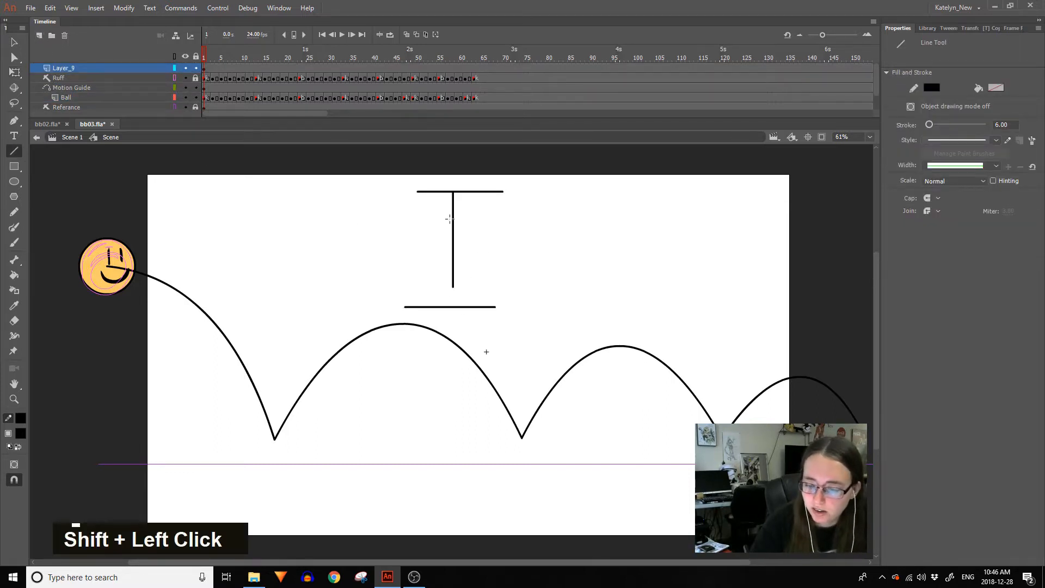
left_click_drag(443, 267, 460, 267)
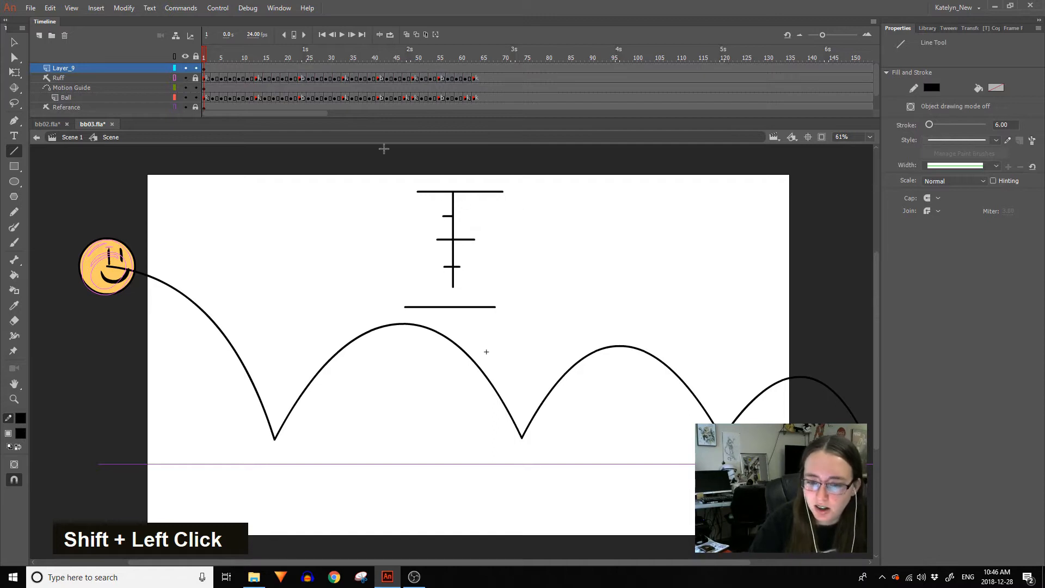
Delete all lines of the timing chart above the first arc.
left_click(15, 42)
mouse_move(574, 165)
left_mouse_down()
mouse_move(401, 303)
mouse_move(371, 310)
left_mouse_up()
key("Delete")
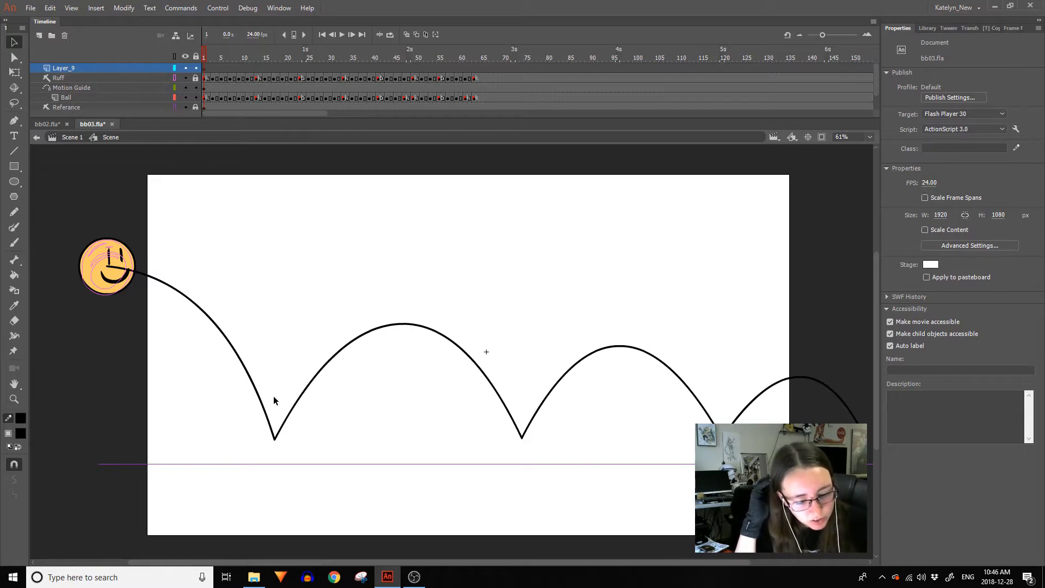
Play back the animation from frame 1 to examine the ball's bouncing on twos.
mouse_move(208, 55)
left_mouse_down()
mouse_move(268, 60)
mouse_move(209, 78)
mouse_move(237, 92)
mouse_move(203, 74)
left_mouse_up()
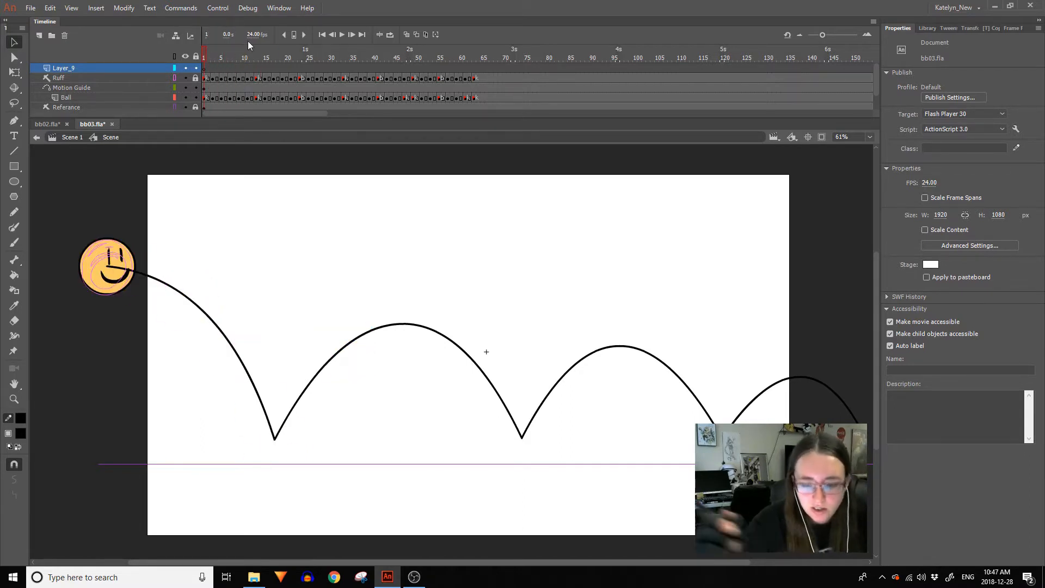
key("Return")
key("Return")
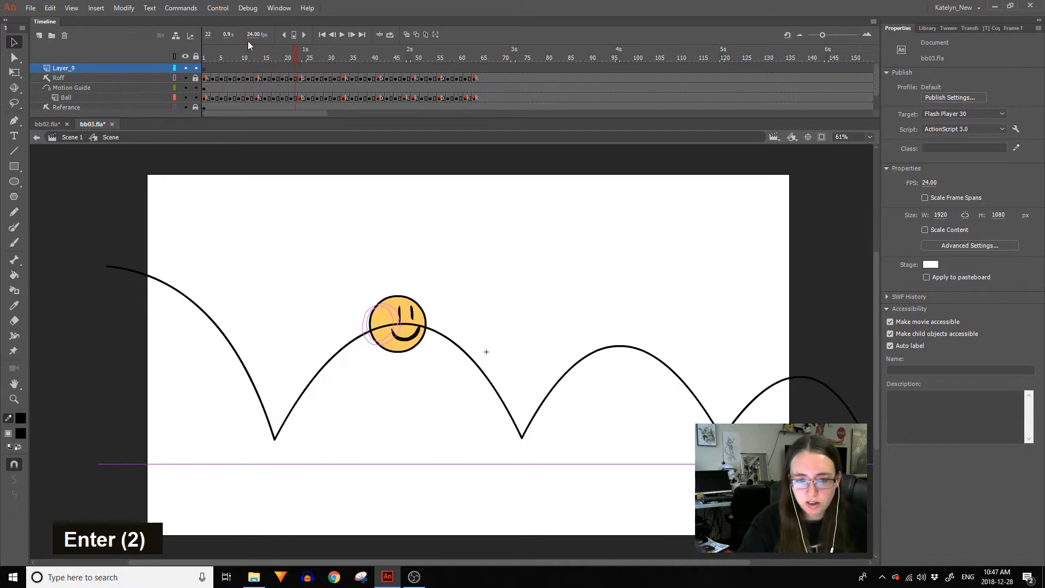
Hide the Ruff layer and play the animation with only the ball and its path showing.
double_click(185, 77)
key("Return")
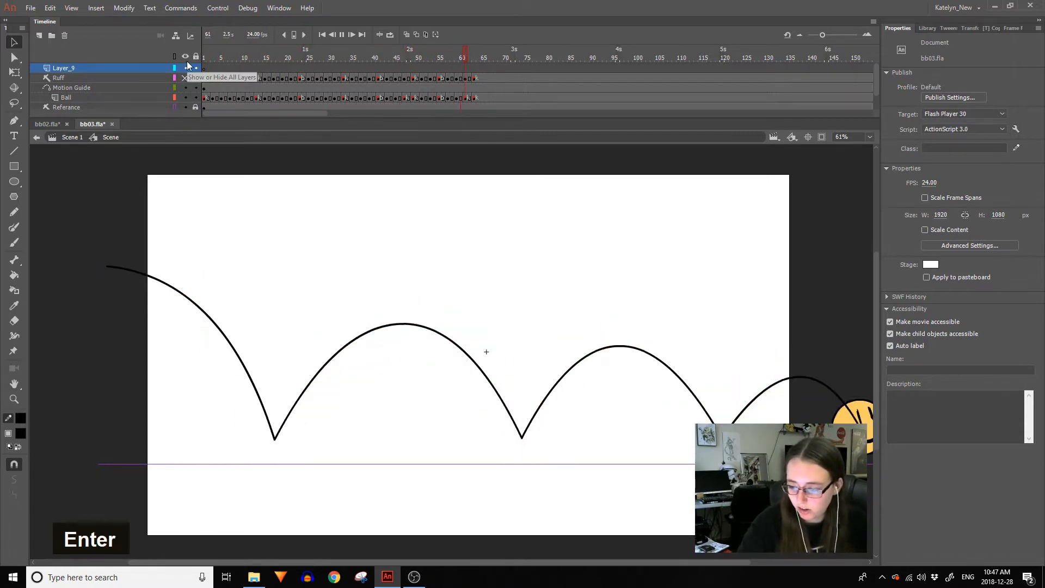
key("Return")
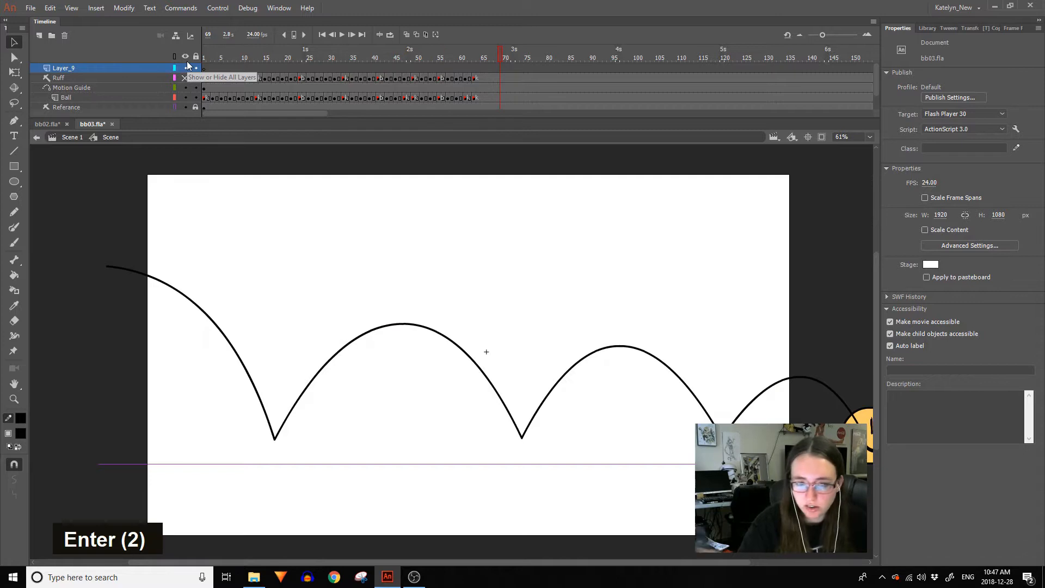
Set the Motion Guide layer to outlines, lock and hide it, and convert it to a plain guide layer detached from the Ball layer.
left_click(174, 88)
left_click(185, 87)
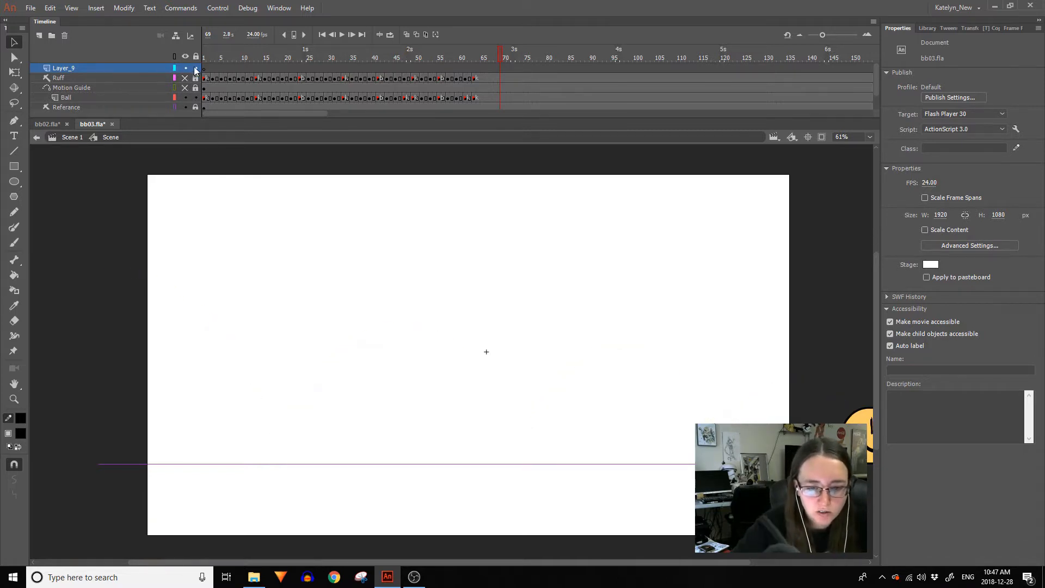
left_click(142, 85)
right_click(152, 90)
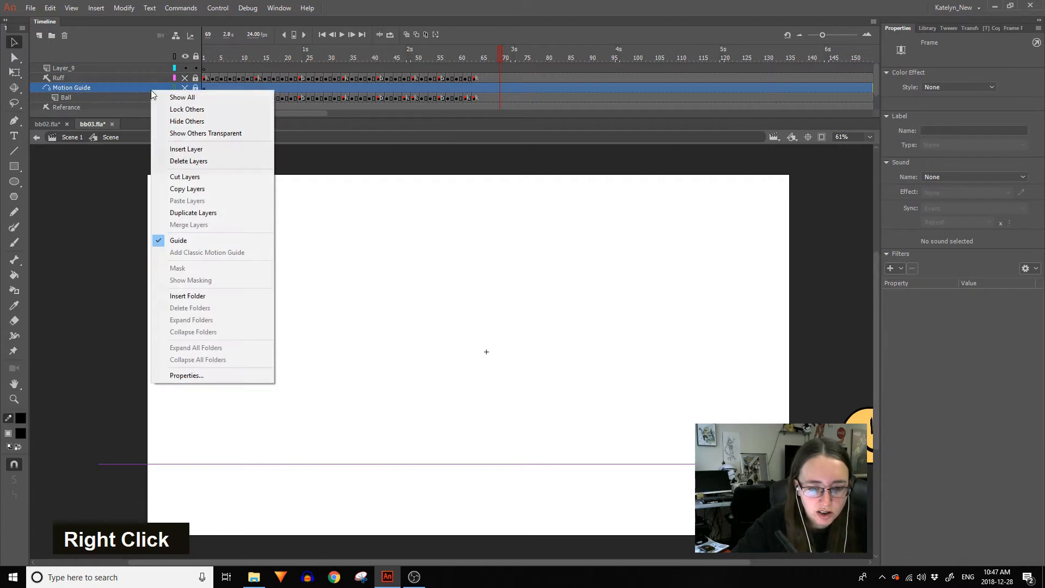
left_click(173, 238)
right_click(146, 91)
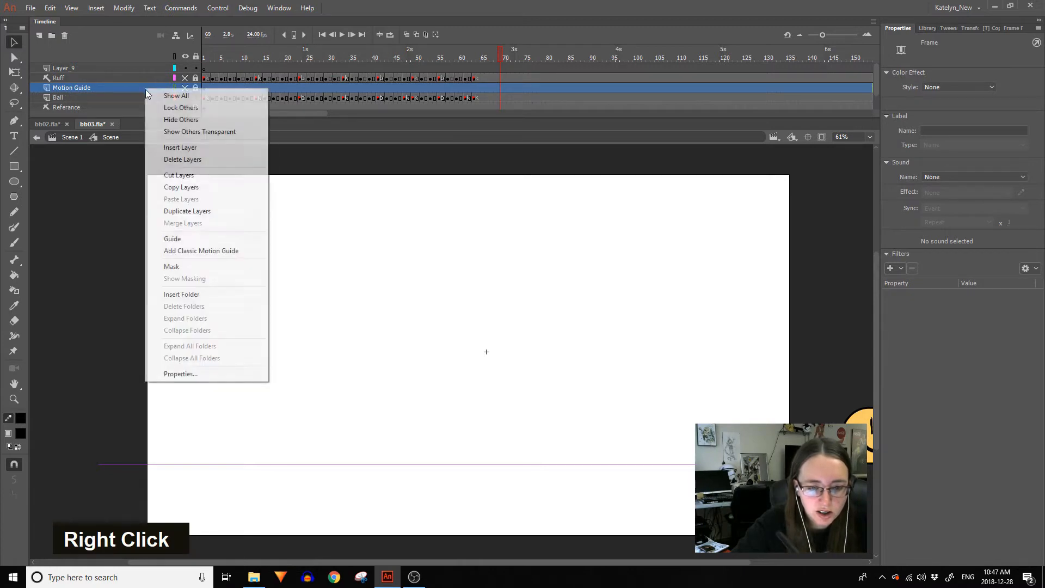
left_click(173, 239)
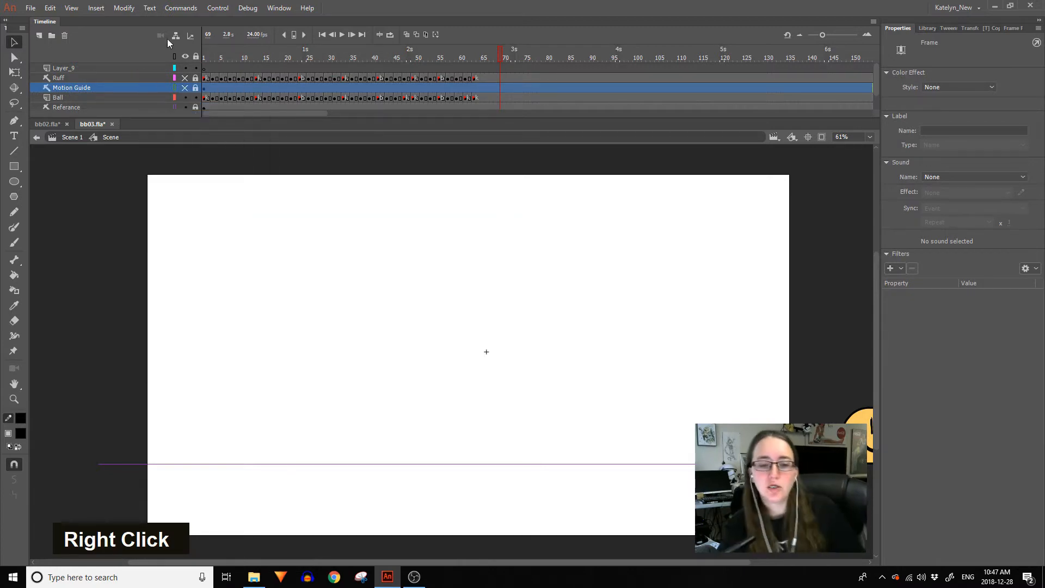
Return to frame 1, show the Motion Guide layer again and turn on onion skin outlines.
left_click(204, 58)
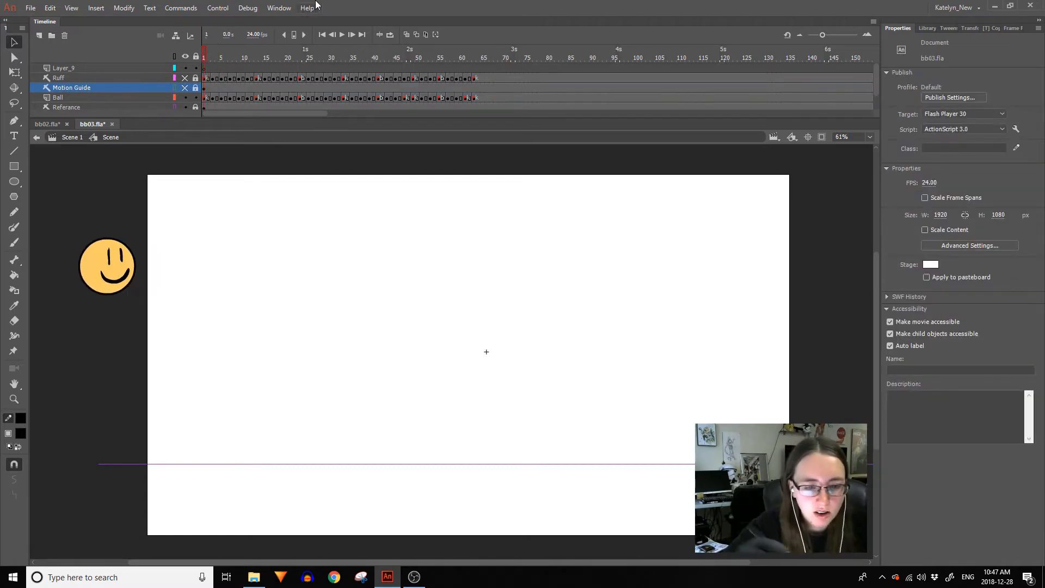
left_click(184, 87)
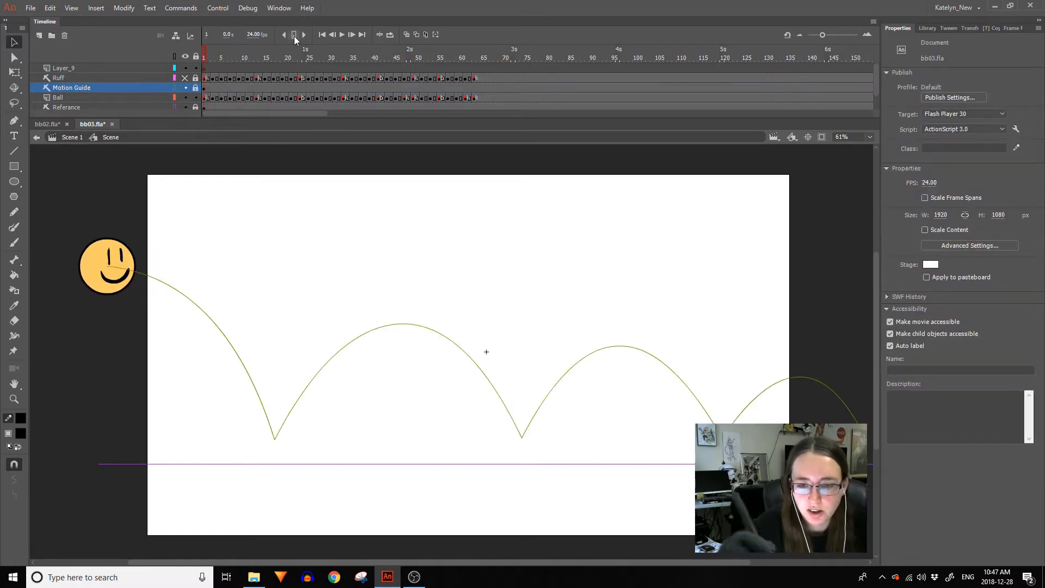
left_click(416, 33)
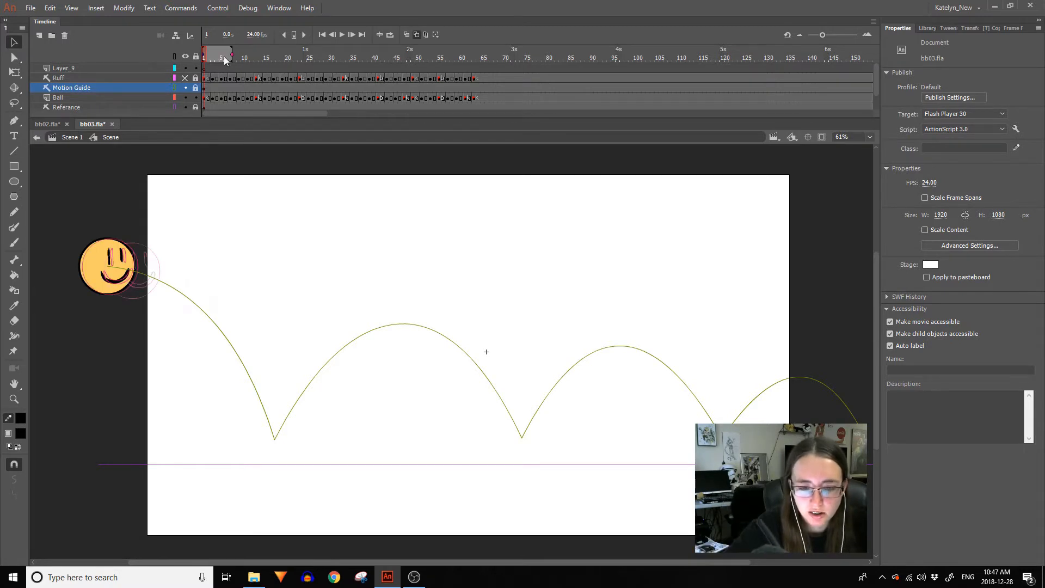
key("bracketright")
key("bracketright")
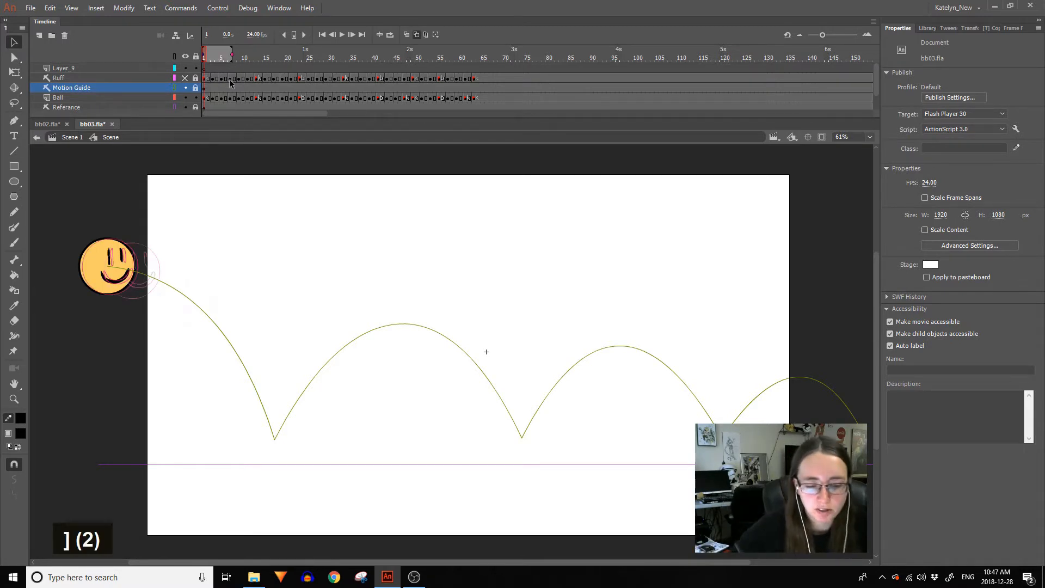
On the Ball layer, move the ball on frame 3 slightly forward along the motion guide after reviewing the first keyframes.
left_click(207, 97)
key("bracketright")
key("bracketright")
key("bracketright")
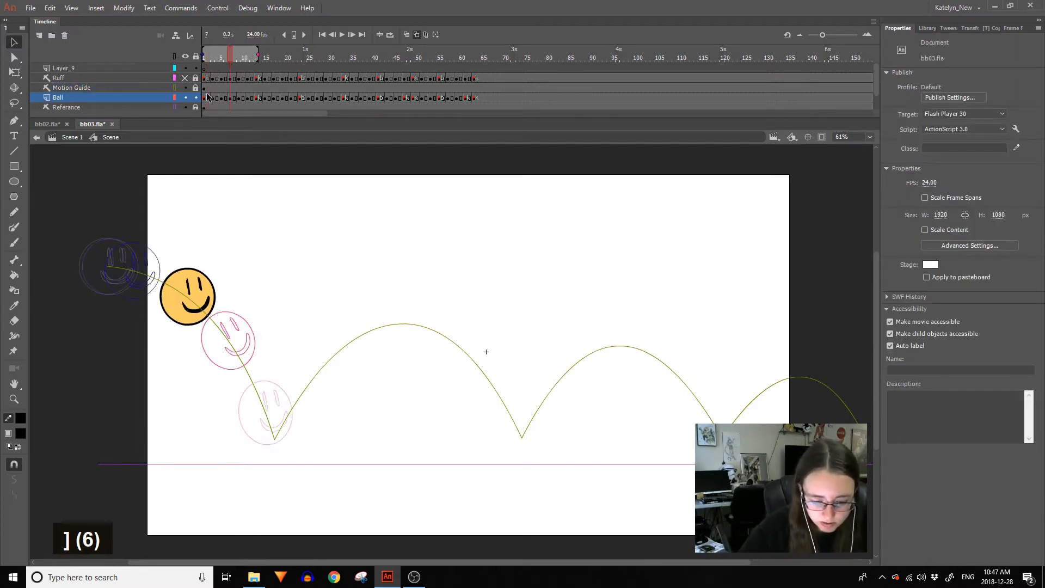
key("bracketright")
key("bracketleft")
key("bracketleft")
key("bracketleft")
left_click(213, 98)
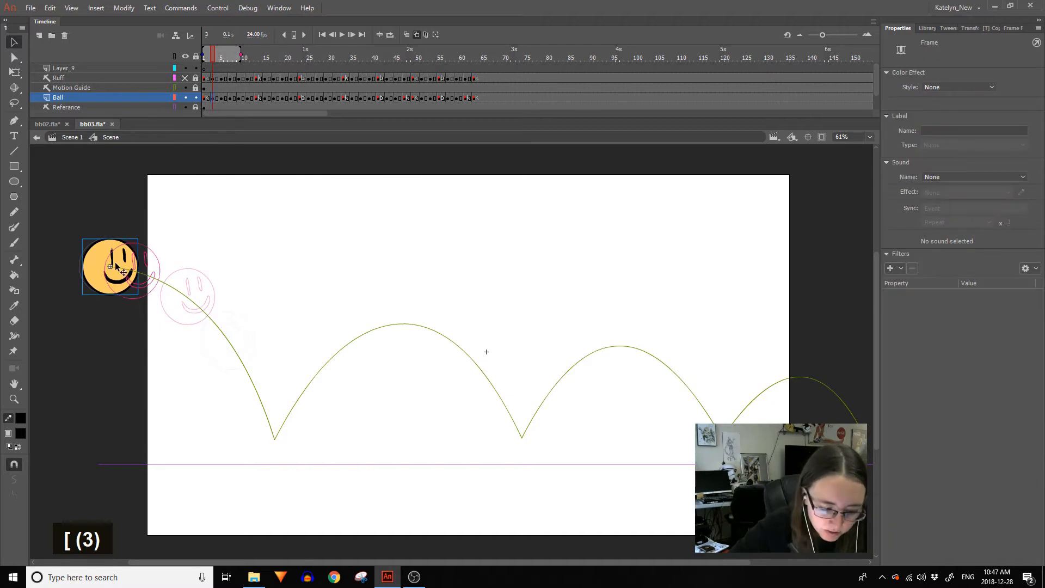
left_click(15, 467)
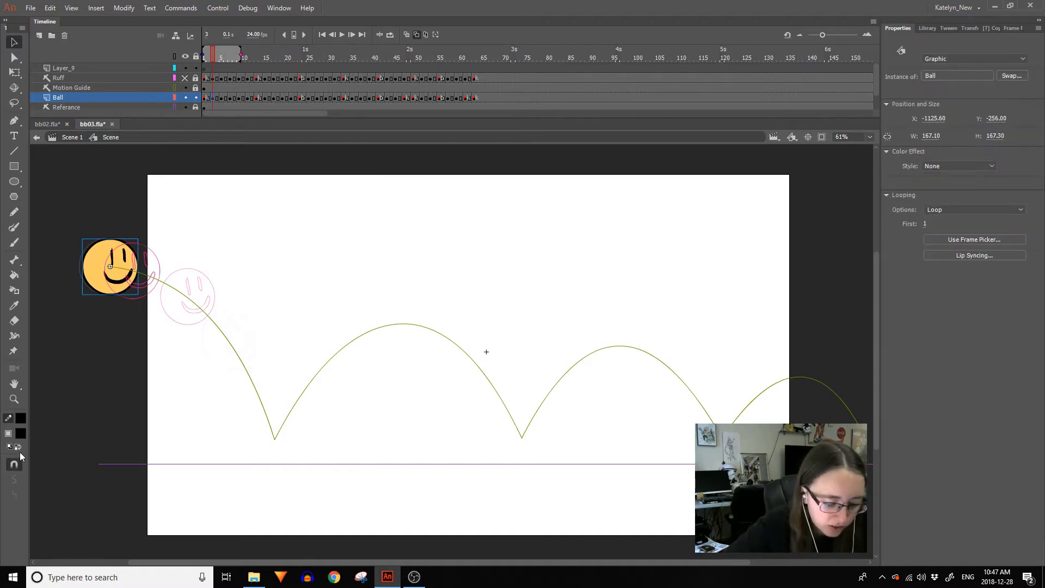
left_click_drag(129, 262, 135, 256)
key("bracketright")
key("bracketleft")
Move the ball on frame 7 slightly back up the first falling arc of the motion guide.
key("bracketright")
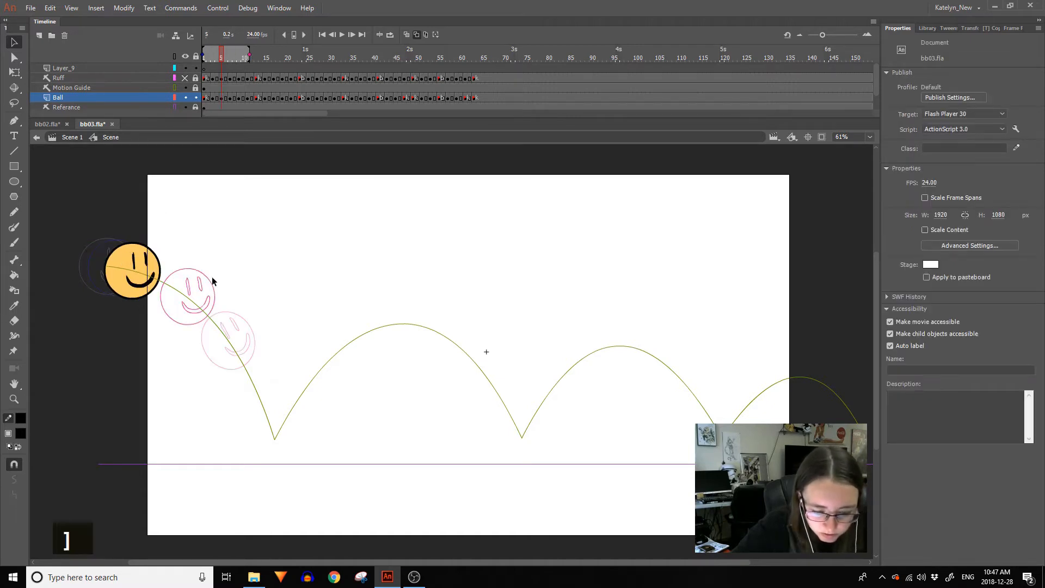
key("bracketright")
key("bracketright")
key("bracketright")
key("bracketleft")
key("bracketleft")
left_click_drag(200, 284, 197, 283)
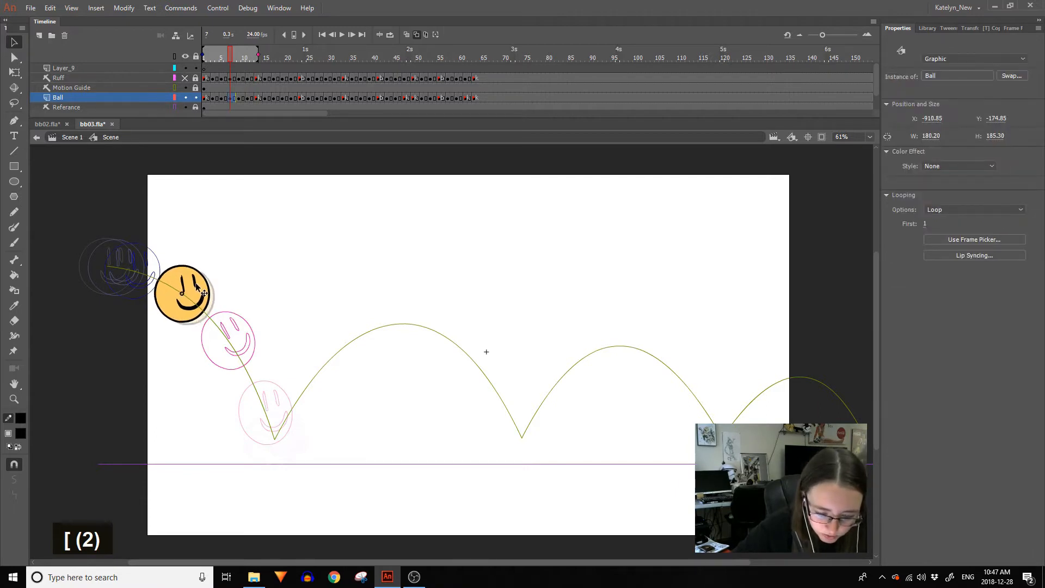
Reposition the ball on frame 9 slightly further down the first falling arc, spaced between its neighbouring keyframes.
key("bracketright")
left_click(250, 348)
key("bracketright")
left_click_drag(261, 357, 263, 348)
key("bracketright")
key("bracketleft")
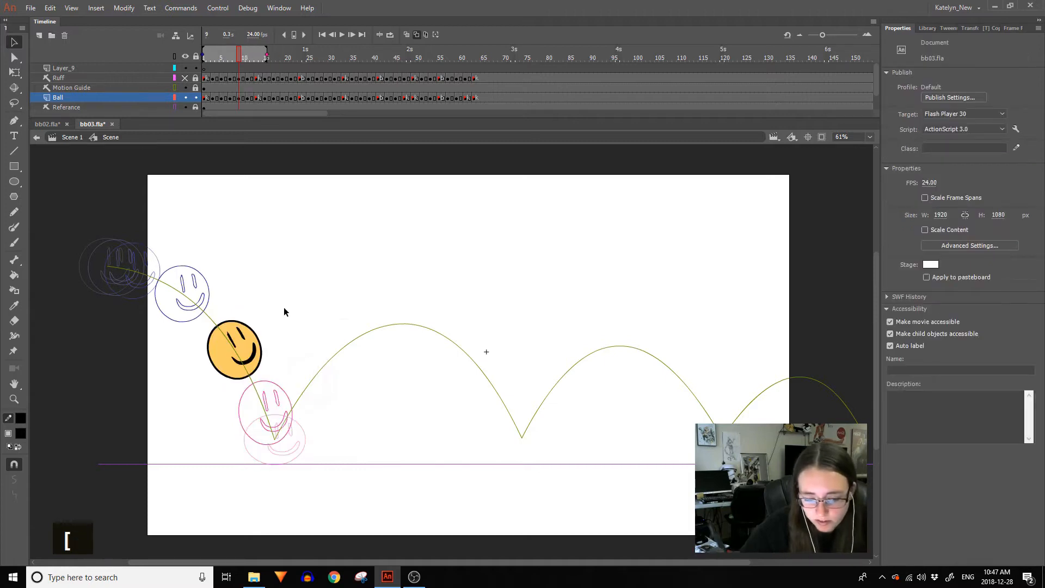
key("bracketright")
key("bracketleft")
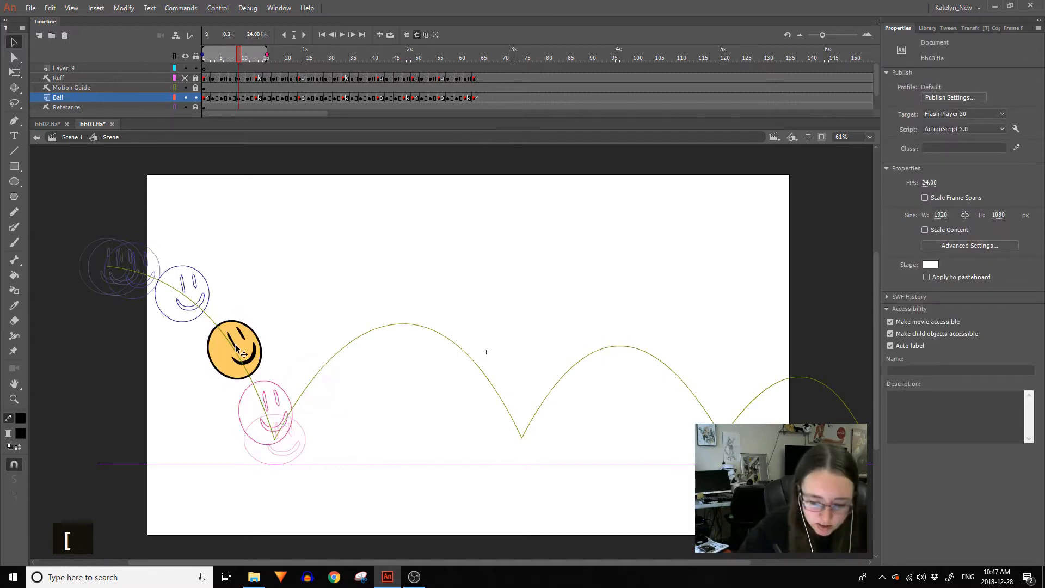
left_click(241, 343)
key("bracketright")
Lower the ball on frame 11 slightly, closer to the first ground contact.
key("bracketright")
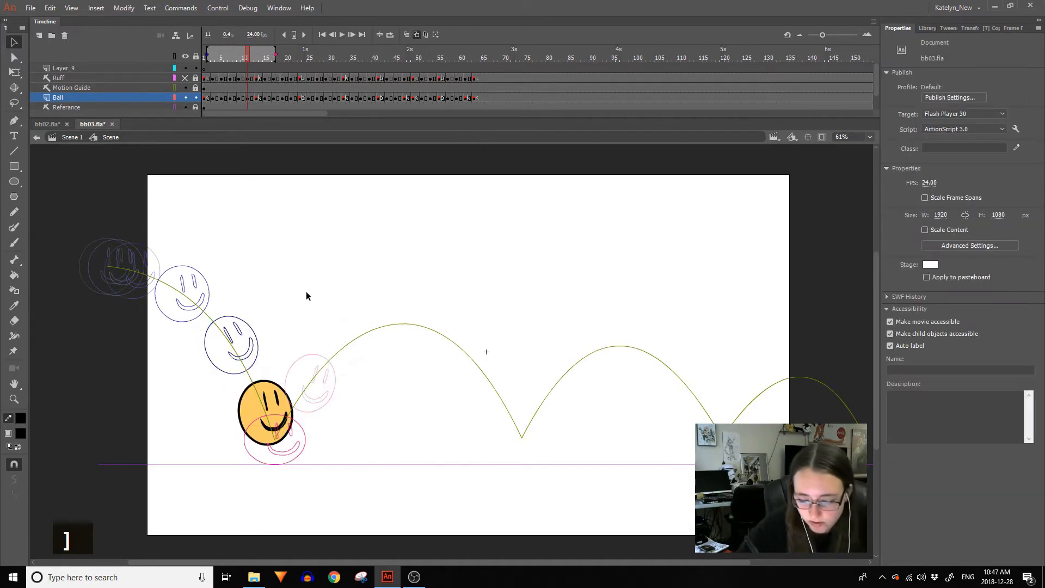
left_click_drag(283, 438, 284, 446)
key("bracketright")
key("bracketright")
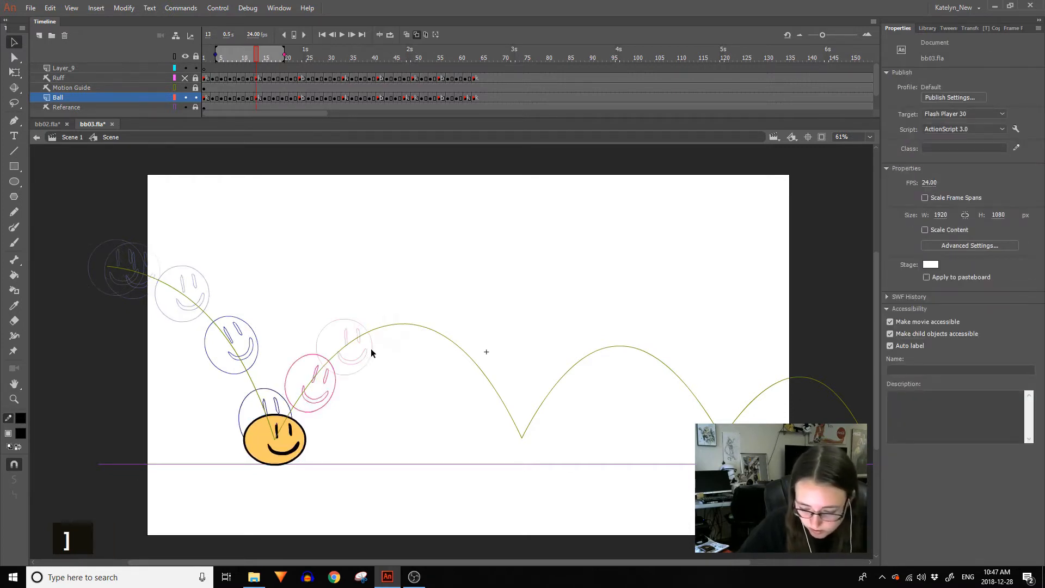
Adjust the ball on frames 15, 17 and 19 along the rising side of the first bounce arc.
key("bracketright")
left_click(330, 390)
left_click_drag(328, 388, 409, 339)
key("bracketright")
left_click(365, 349)
key("bracketright")
left_click(399, 336)
Try different positions for the ball on frames 21 and 23 near the peak of the first bounce.
key("bracketright")
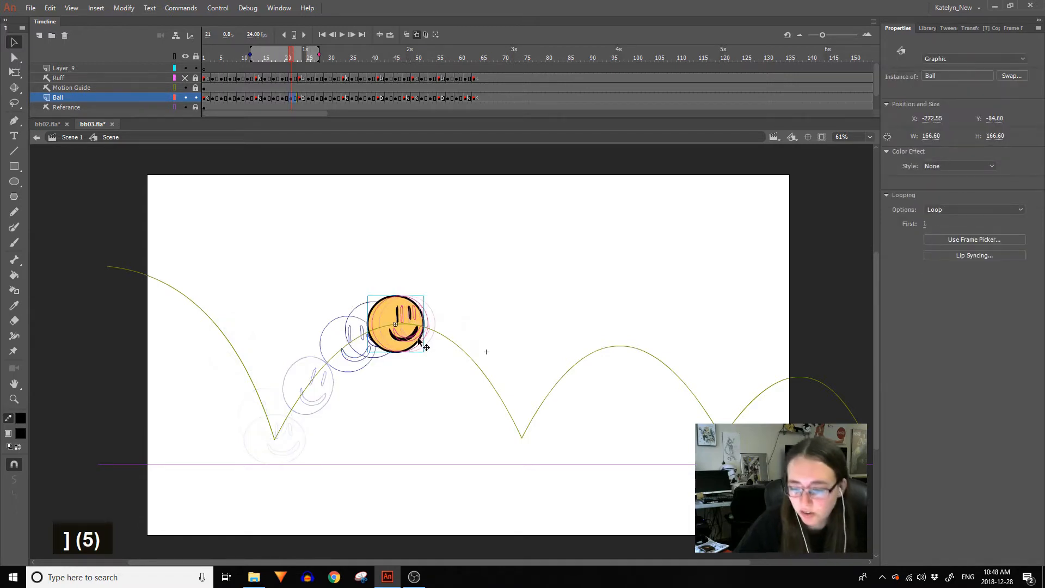
key("ctrl+z")
key("bracketright")
key("bracketright")
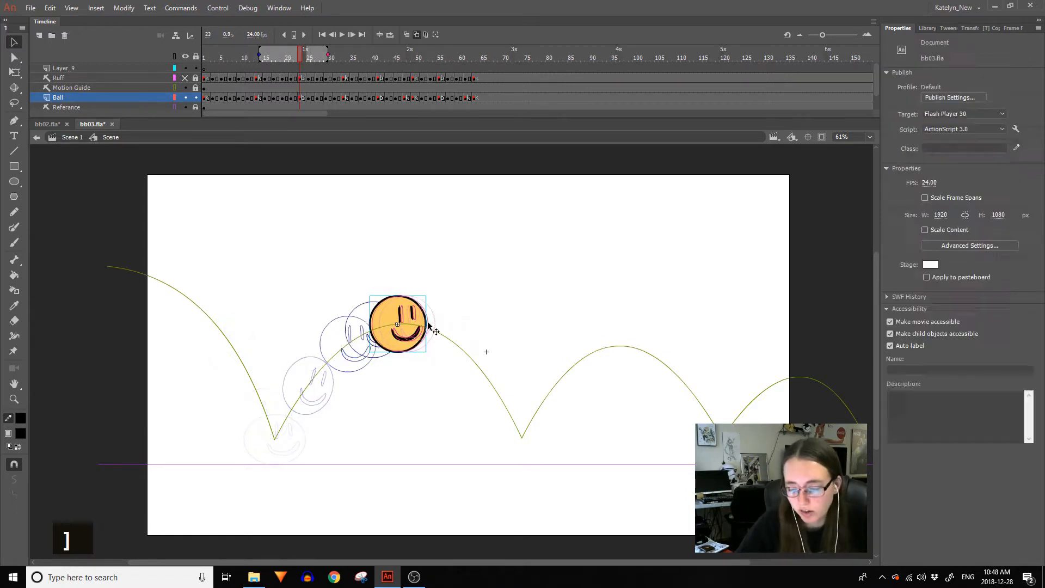
key("bracketright")
key("bracketleft")
key("bracketleft")
key("bracketleft")
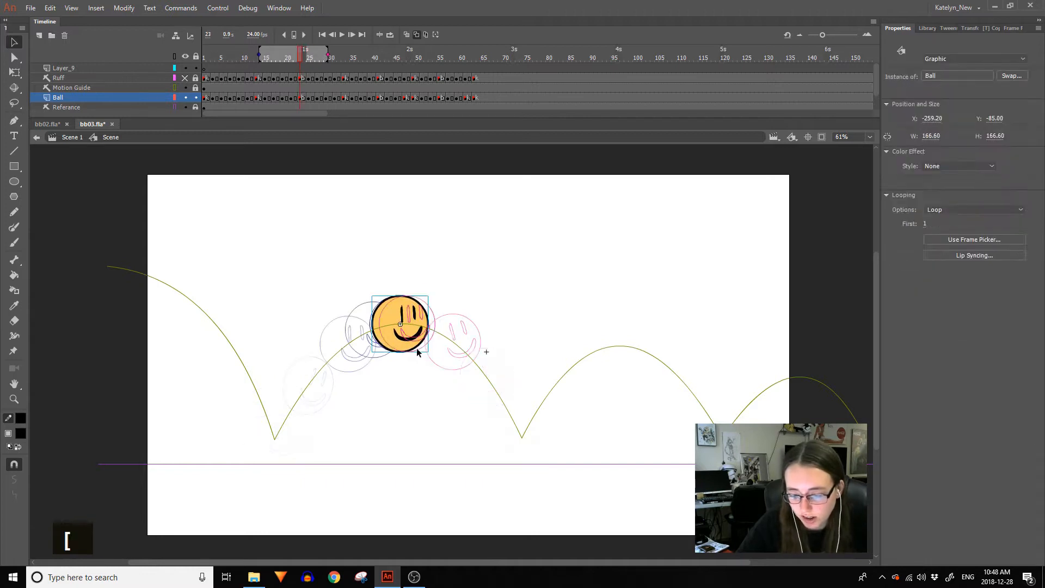
key("bracketright")
left_click(391, 347)
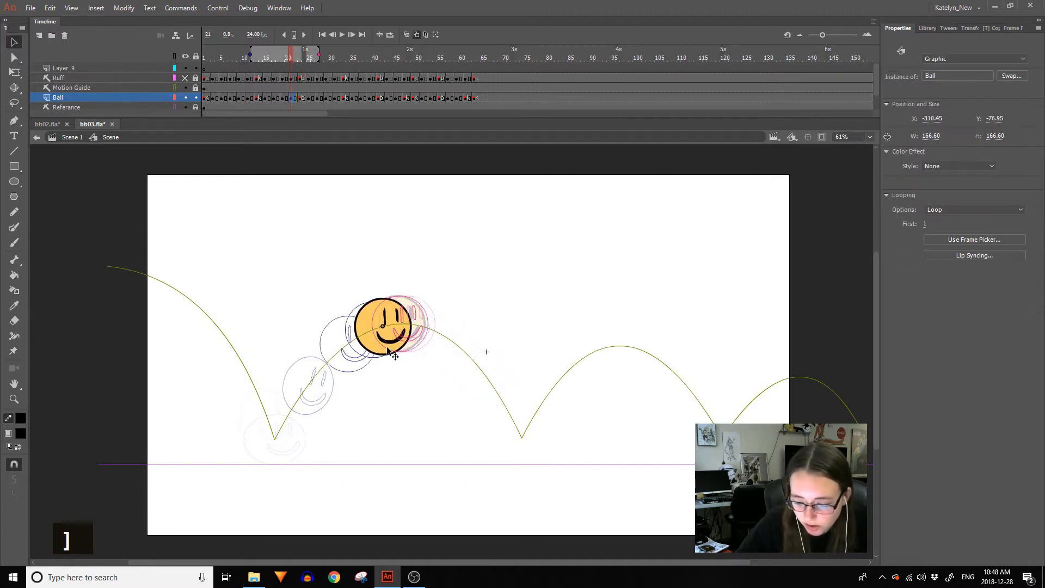
Spread the ball on frames 23 and 25 across the peak of the first bounce arc.
key("bracketright")
left_click_drag(410, 341, 382, 345)
key("bracketright")
key("bracketright")
key("bracketleft")
key("bracketleft")
key("bracketleft")
key("bracketright")
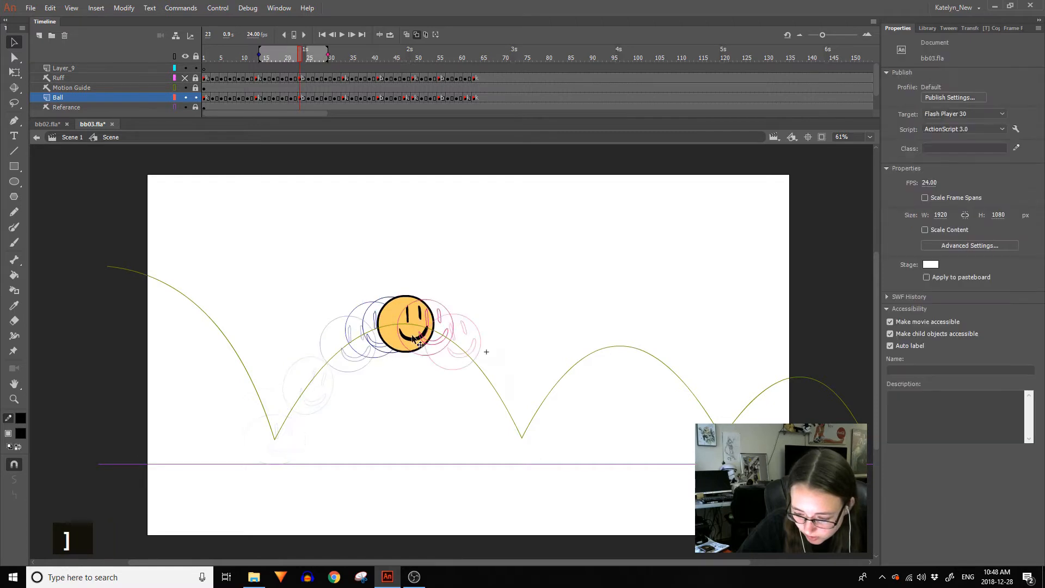
Shift the ball on frame 21 forward and the ball on frame 25 back toward the first bounce's peak.
key("bracketleft")
left_click(383, 345)
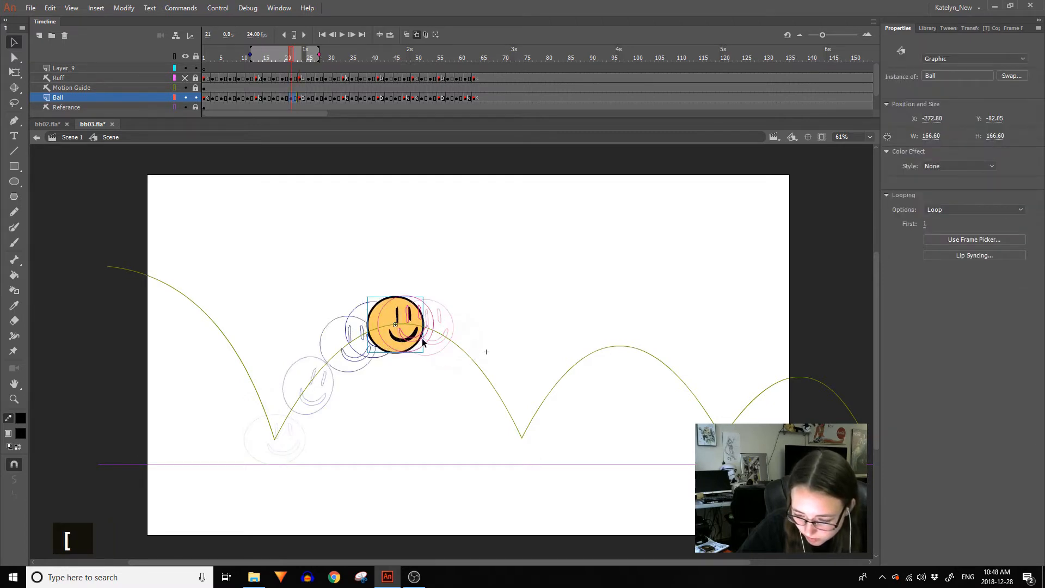
key("bracketright")
key("bracketright")
left_click_drag(430, 341, 422, 345)
key("bracketleft")
key("bracketleft")
key("bracketleft")
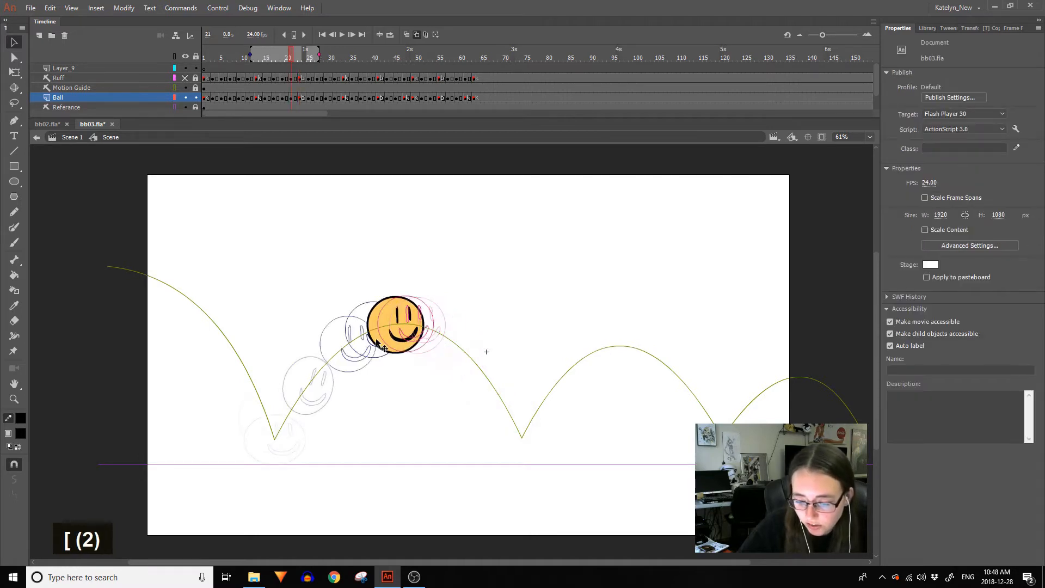
Nudge the ball on frame 19 and pull the ball on frame 21 back along the arc to even their spacing.
left_click(379, 350)
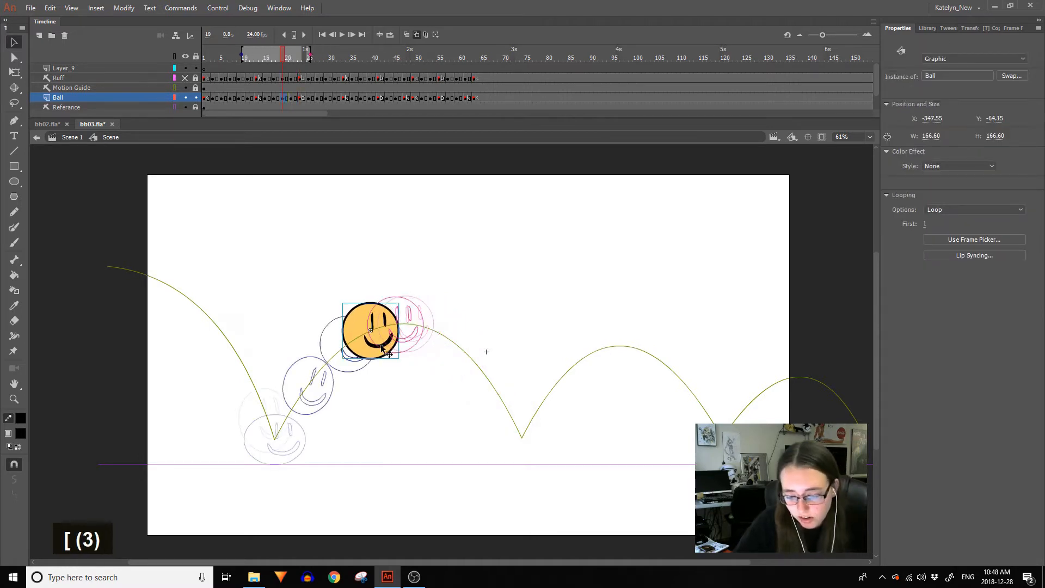
key("bracketright")
left_click_drag(388, 344, 380, 345)
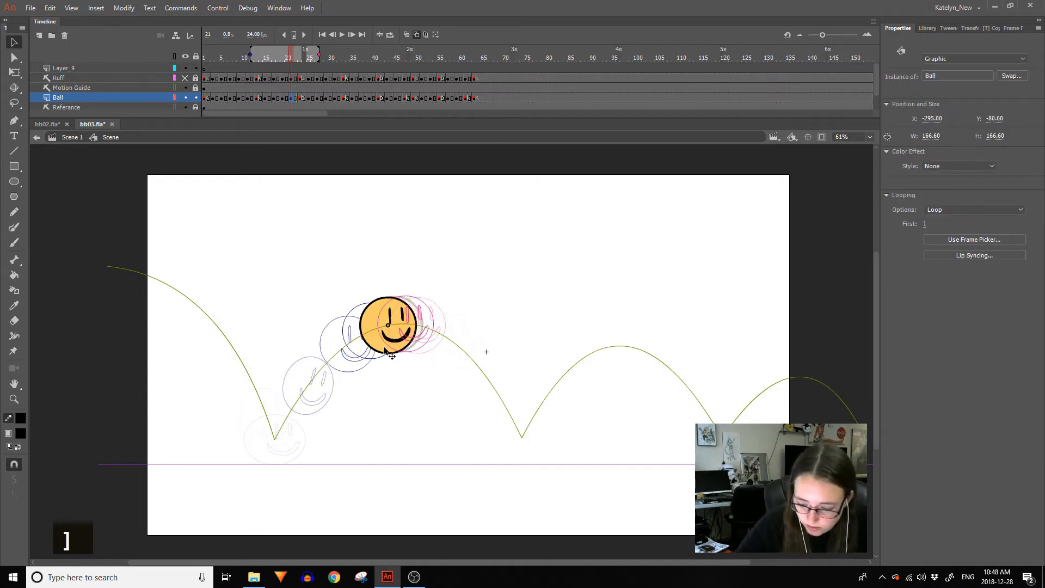
Move the ball on frame 27 slightly back up the falling side of the first bounce arc.
key("bracketright")
key("bracketright")
key("bracketright")
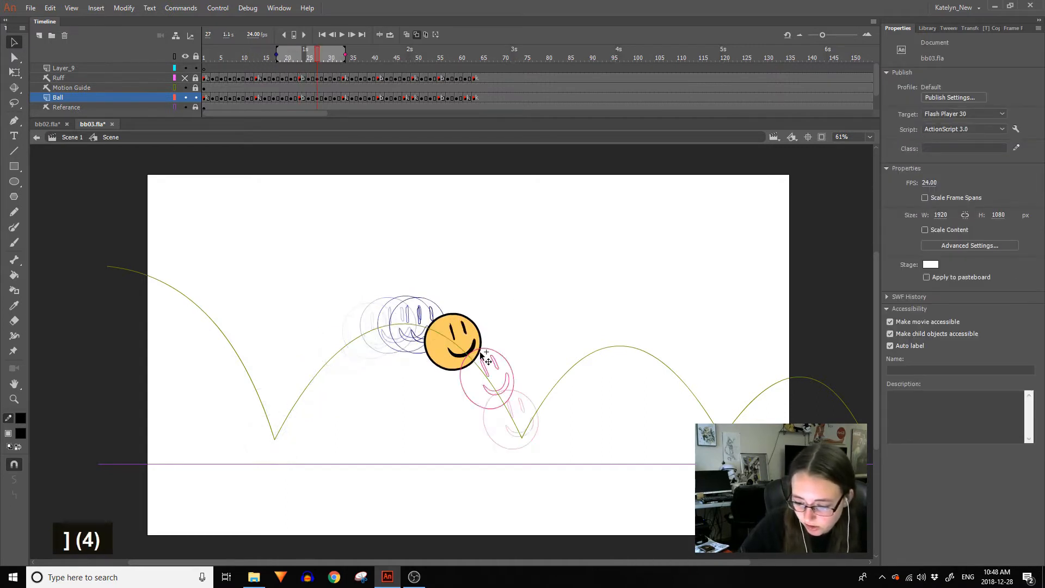
left_click_drag(471, 342, 463, 337)
Adjust the ball on frame 39 along the motion guide just before the second bounce's peak.
key("bracketright")
key("bracketright")
key("bracketright")
key("bracketright")
key("bracketright")
key("bracketright")
key("bracketright")
key("bracketleft")
key("bracketright")
left_click(604, 372)
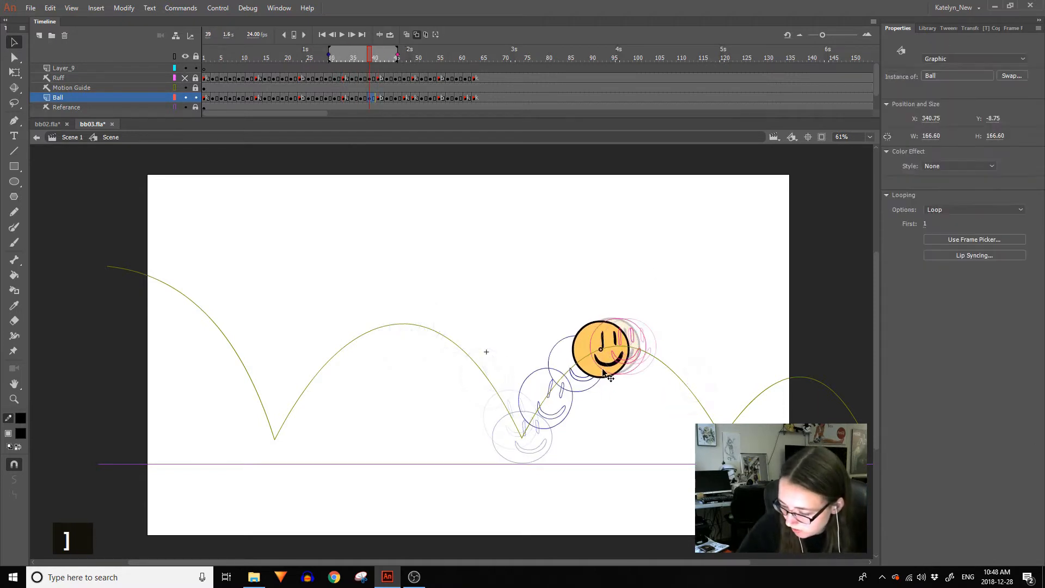
Move the ball on frame 43 forward past the second bounce's peak and check its spacing against the neighbouring keyframes.
key("bracketright")
key("bracketright")
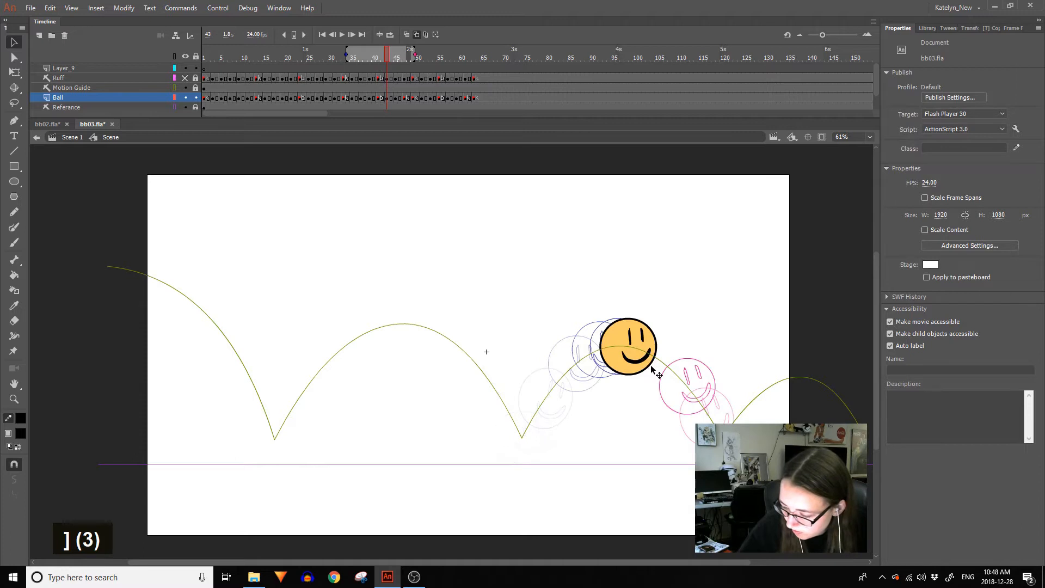
left_click_drag(649, 367, 657, 370)
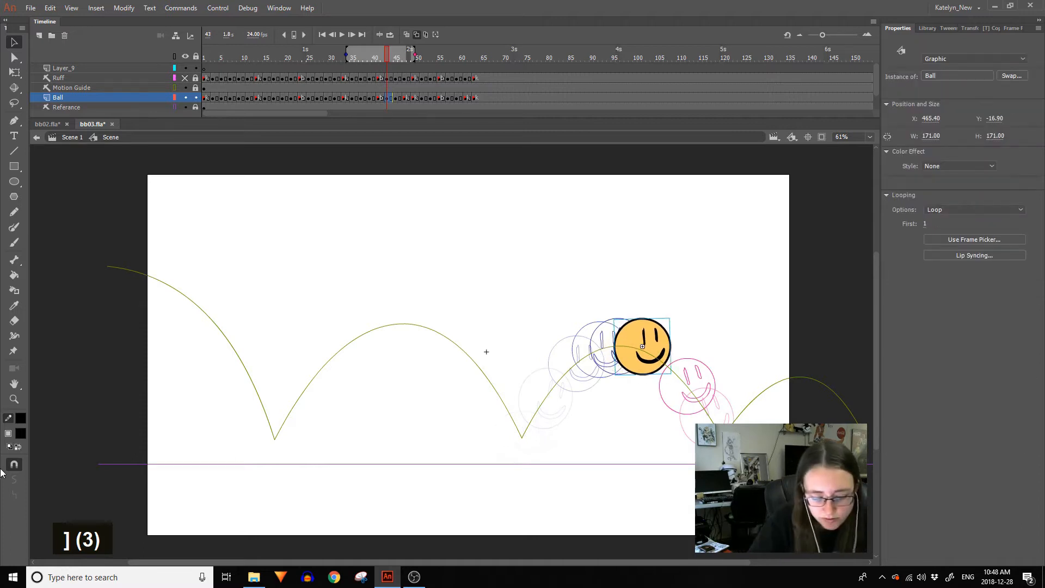
mouse_move(660, 356)
left_mouse_down()
mouse_move(661, 368)
mouse_move(655, 341)
left_mouse_up()
left_click(684, 332)
key("bracketleft")
key("bracketleft")
key("bracketright")
key("bracketright")
Adjust the ball on frames 55 and 57 around the peak of the last bounce arc.
key("bracketright")
key("bracketright")
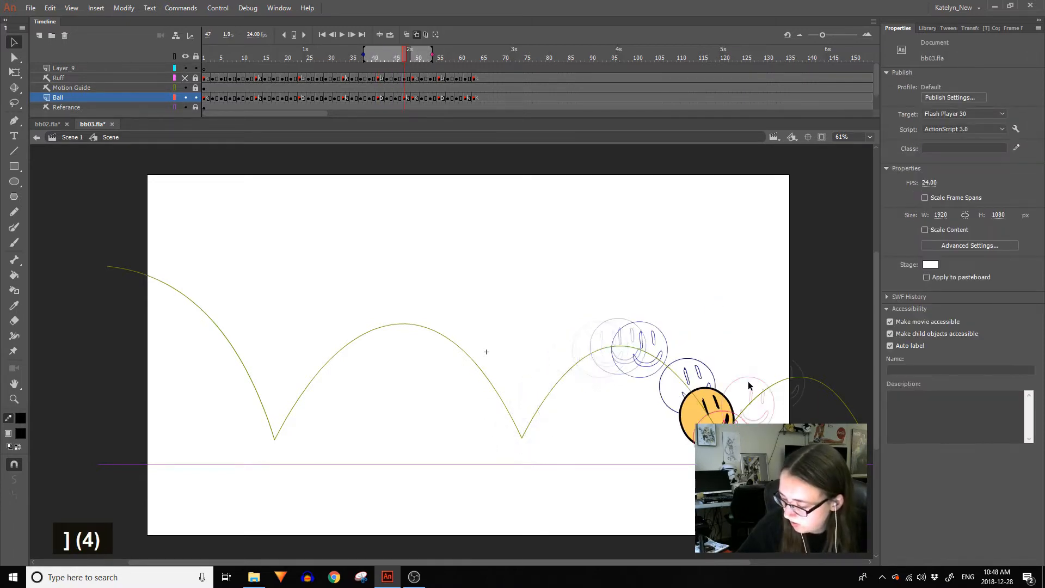
key("bracketright")
left_click_drag(731, 365, 614, 349)
key("bracketright")
key("bracketright")
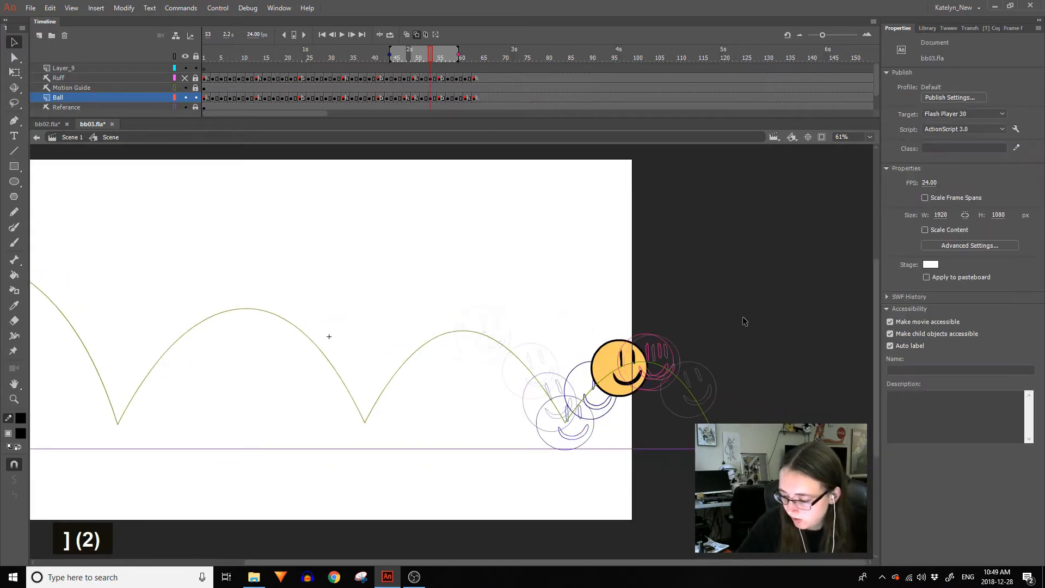
key("bracketright")
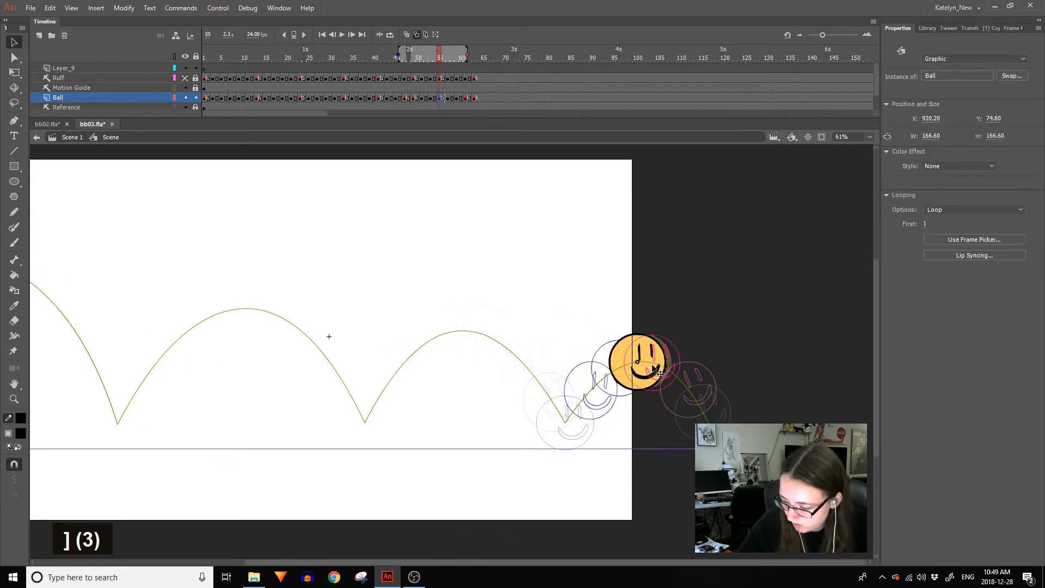
key("bracketright")
left_click(669, 364)
Reposition the ball on frames 59 and 61 along the falling side of the last bounce arc.
key("bracketright")
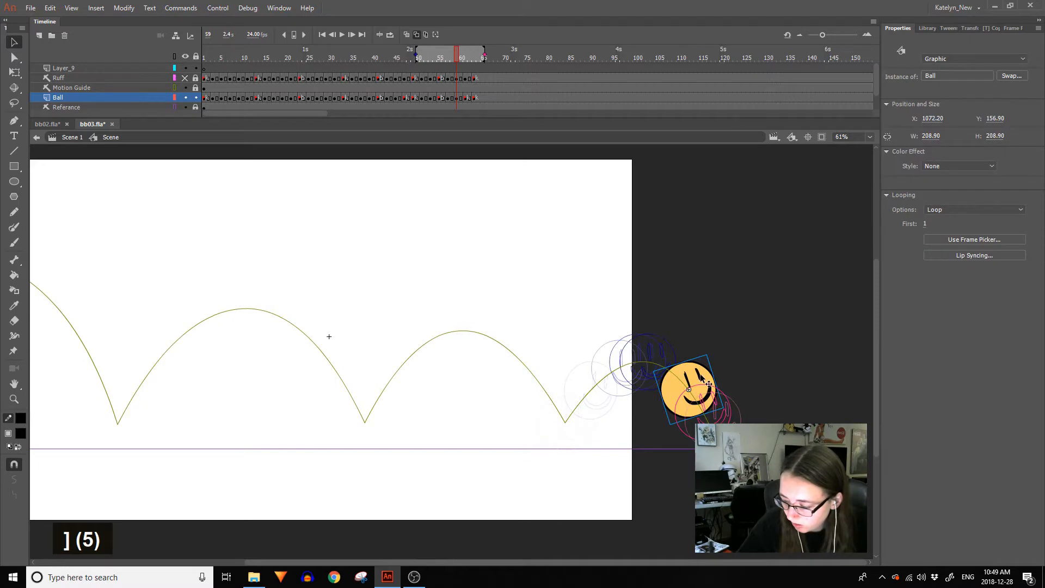
key("bracketright")
key("bracketright")
key("bracketleft")
left_click(726, 405)
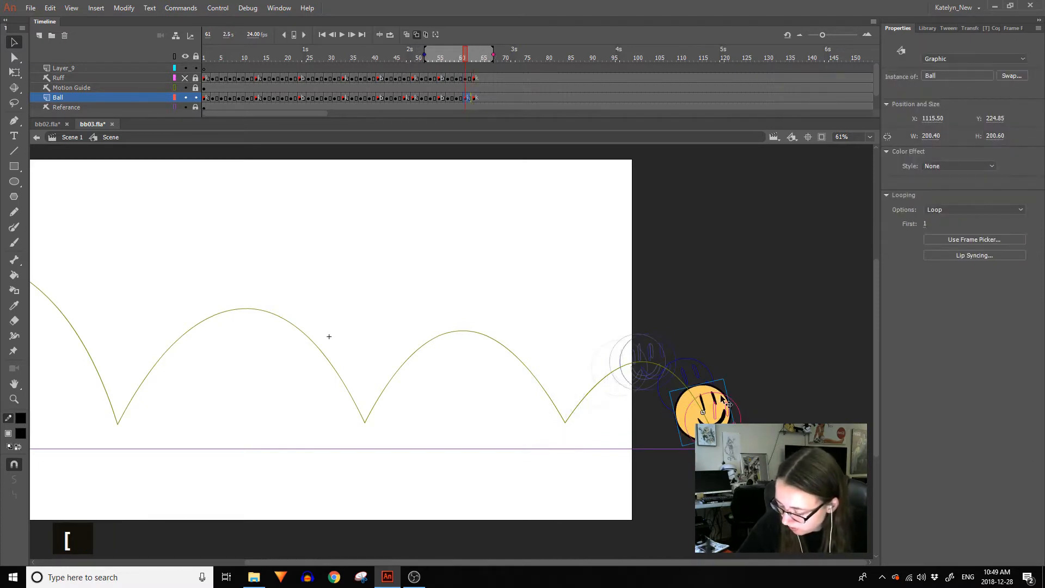
left_click_drag(726, 415, 730, 413)
Free-transform the stretched ball on frame 11 to about 194.8 wide and 213.3 high.
left_click_drag(326, 59, 247, 67)
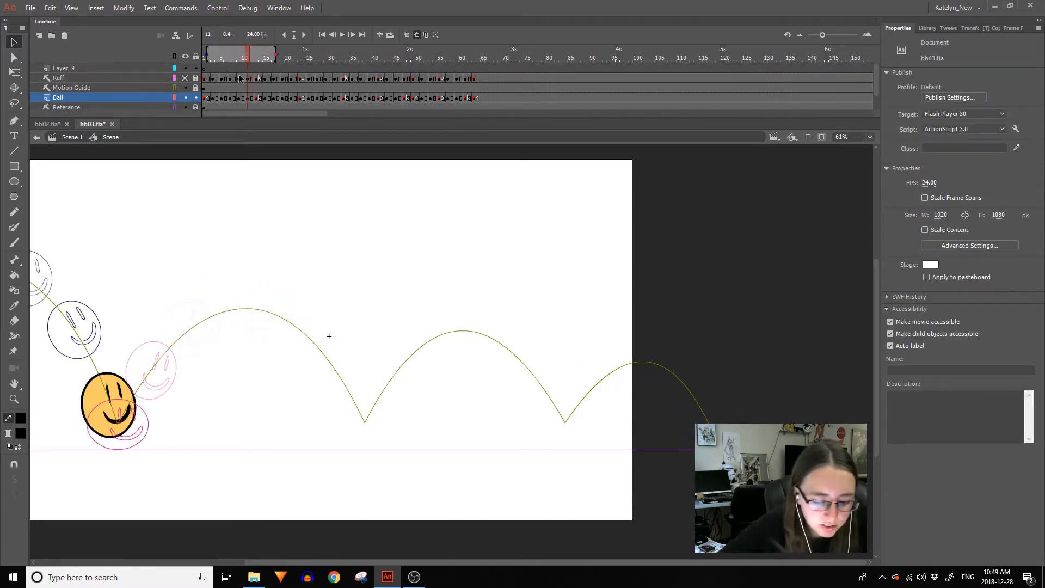
left_click(121, 390)
key("space")
left_click_drag(168, 303, 205, 307)
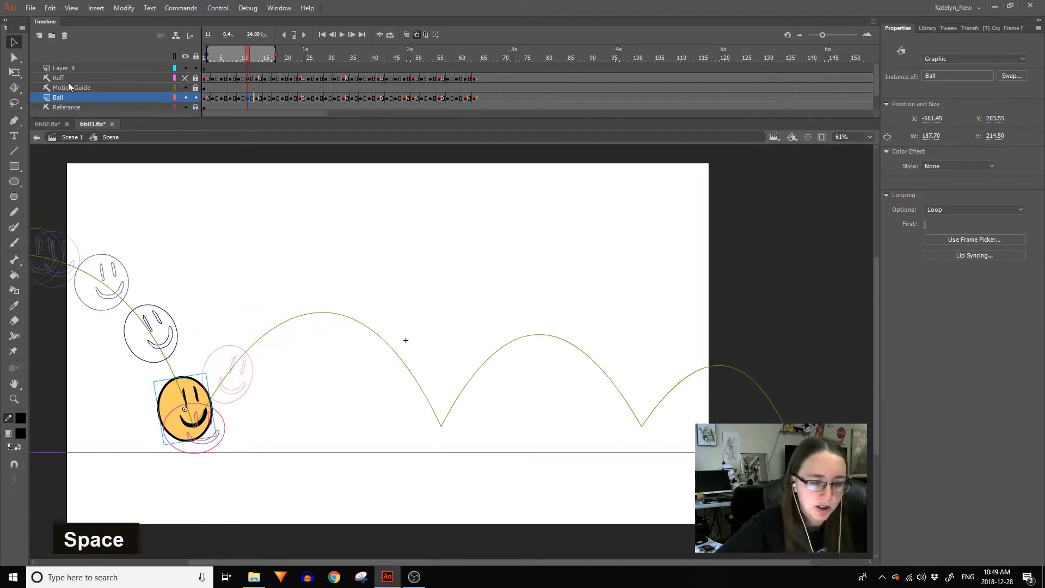
left_click(15, 72)
left_click_drag(200, 437, 203, 437)
left_click(220, 457)
left_click(202, 403)
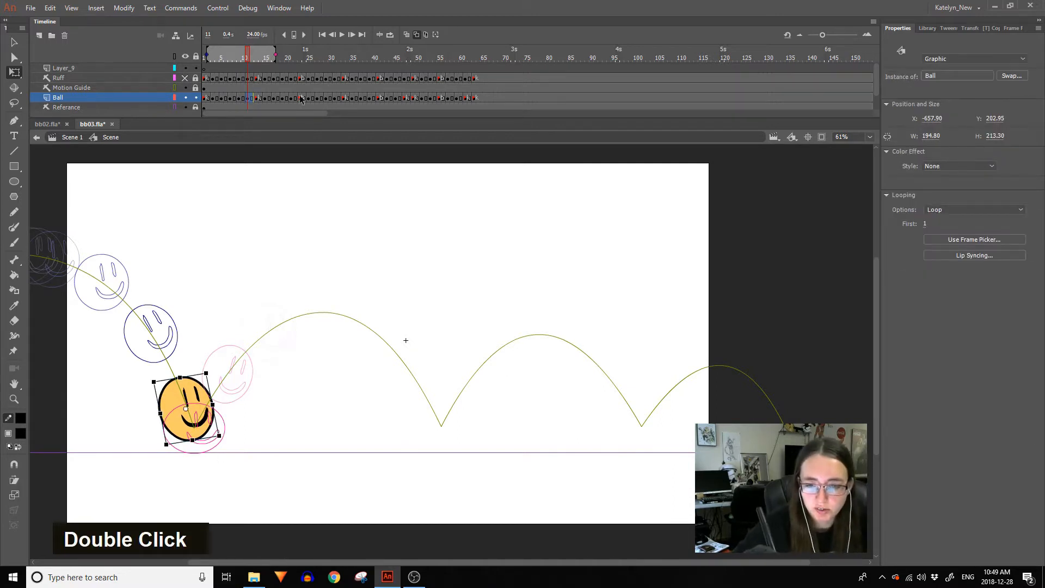
Nudge the ball on frame 31 two steps to the right.
left_click(336, 98)
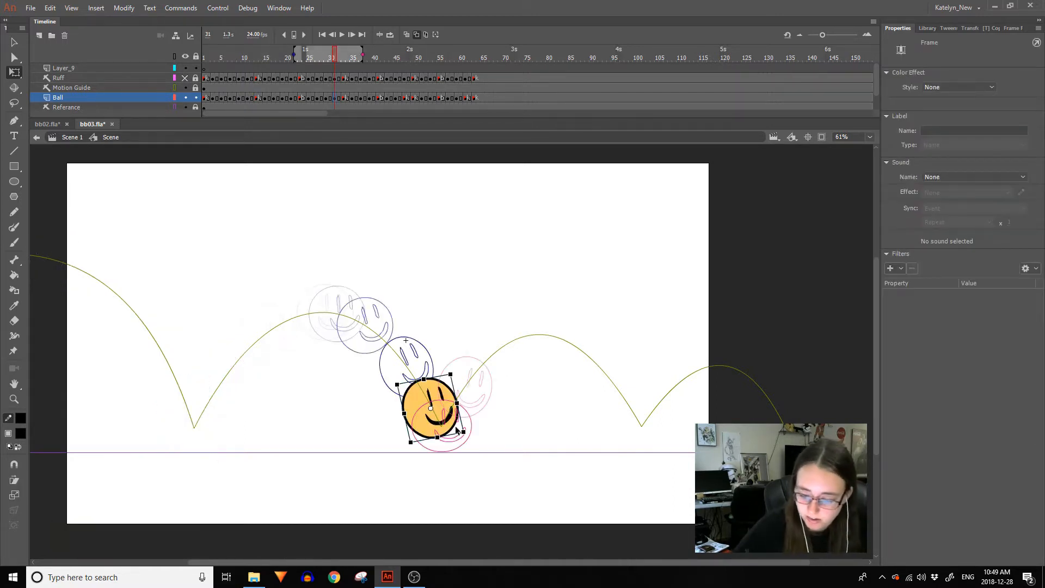
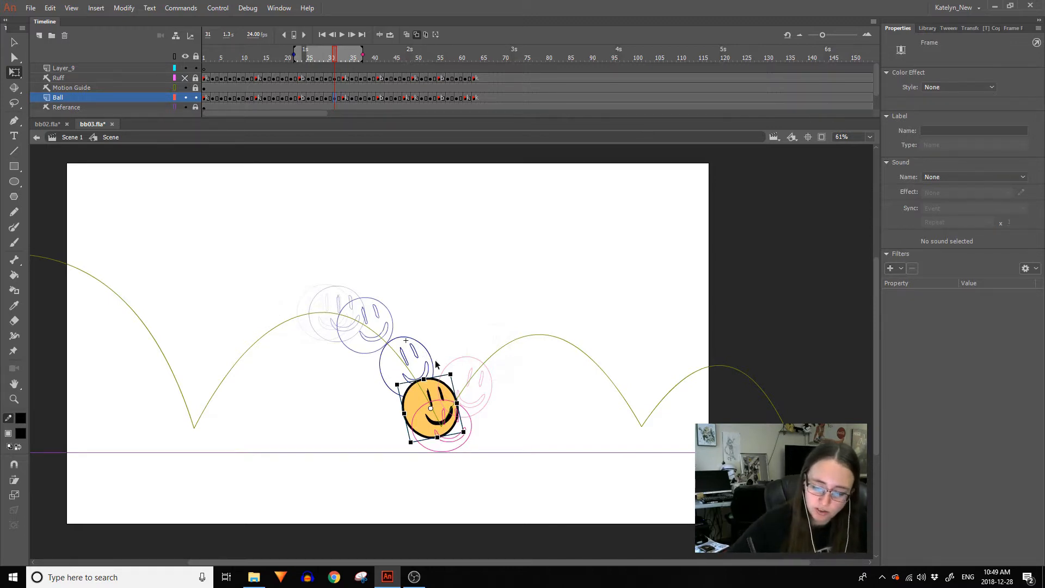
left_click(439, 387)
key("Right")
key("Right")
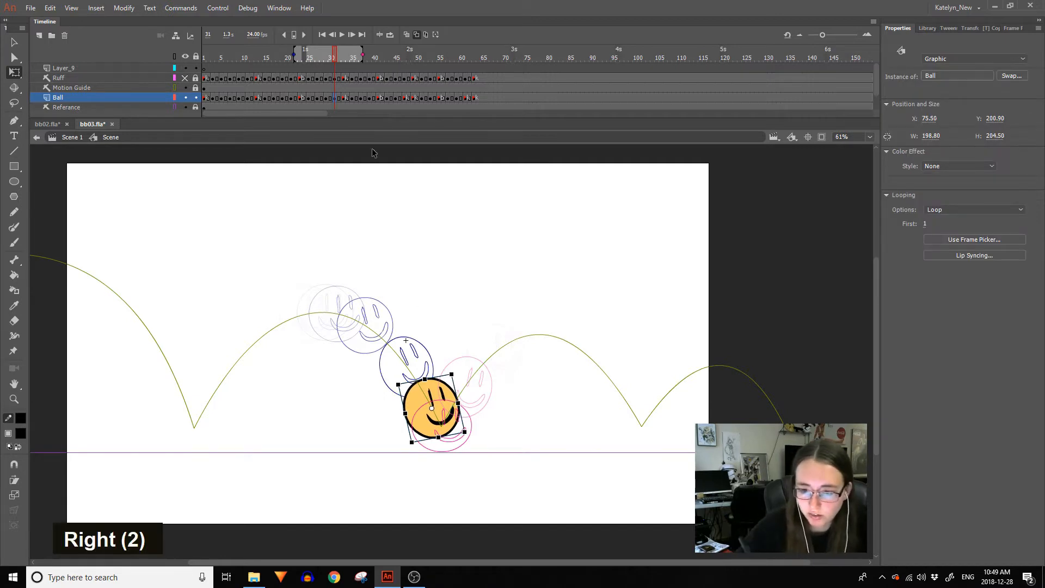
Play the animation from frame 1 with onion skinning off and content outside the stage clipped.
left_click(436, 35)
key("Home")
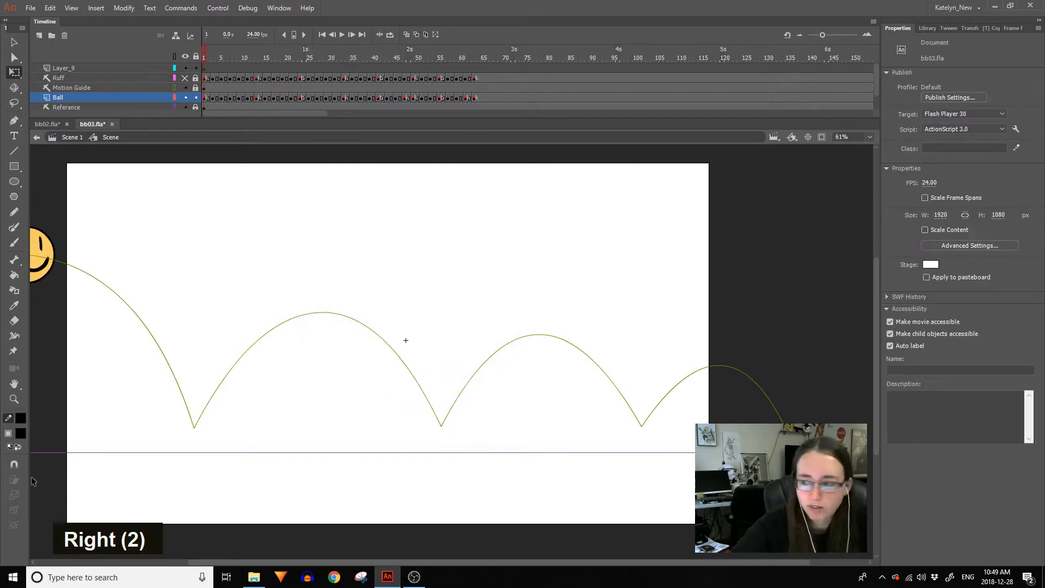
left_click(821, 137)
key("Return")
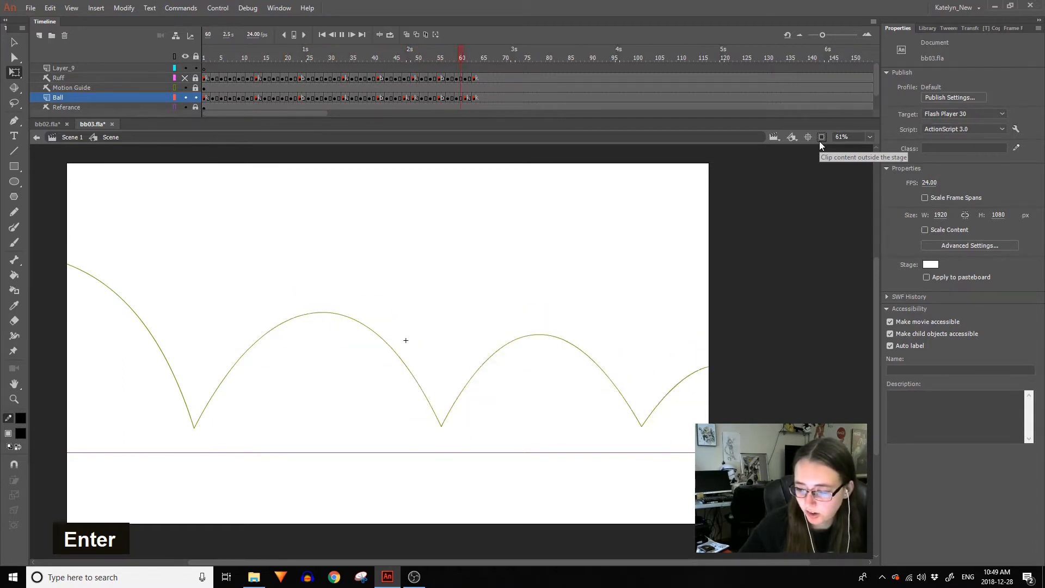
Replay the bounce animation several times and scrub through its first frames to review the ball's landing.
key("Return")
key("Return")
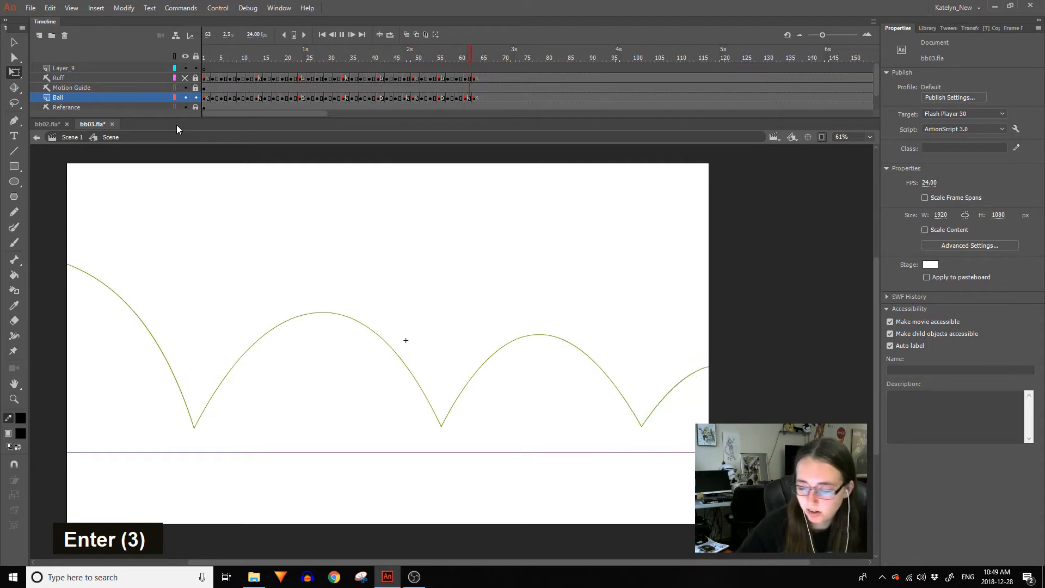
key("Return")
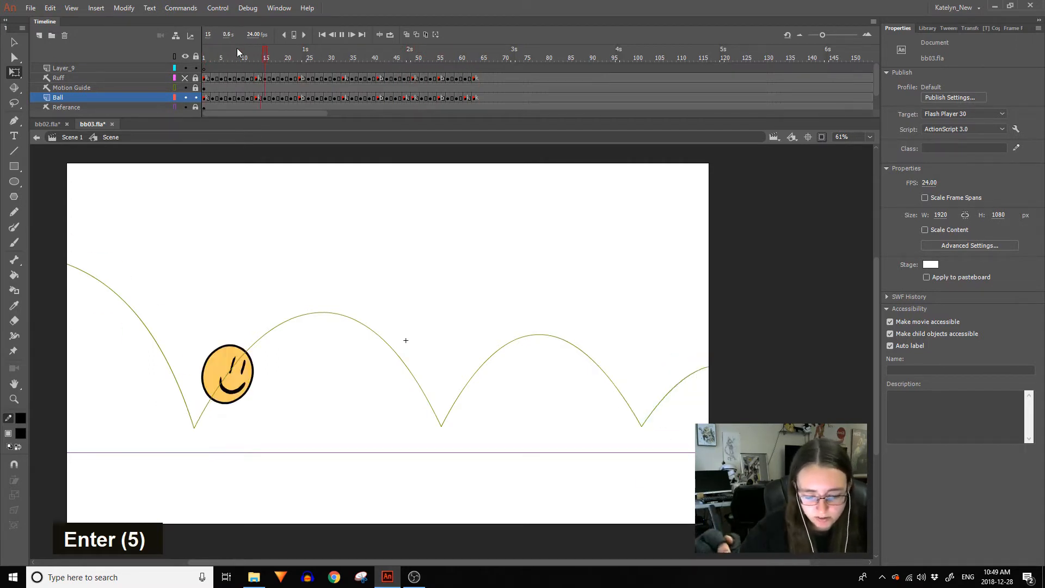
key("Return")
left_click(204, 97)
mouse_move(205, 96)
left_mouse_down()
mouse_move(243, 103)
mouse_move(205, 99)
left_mouse_up()
key("Return")
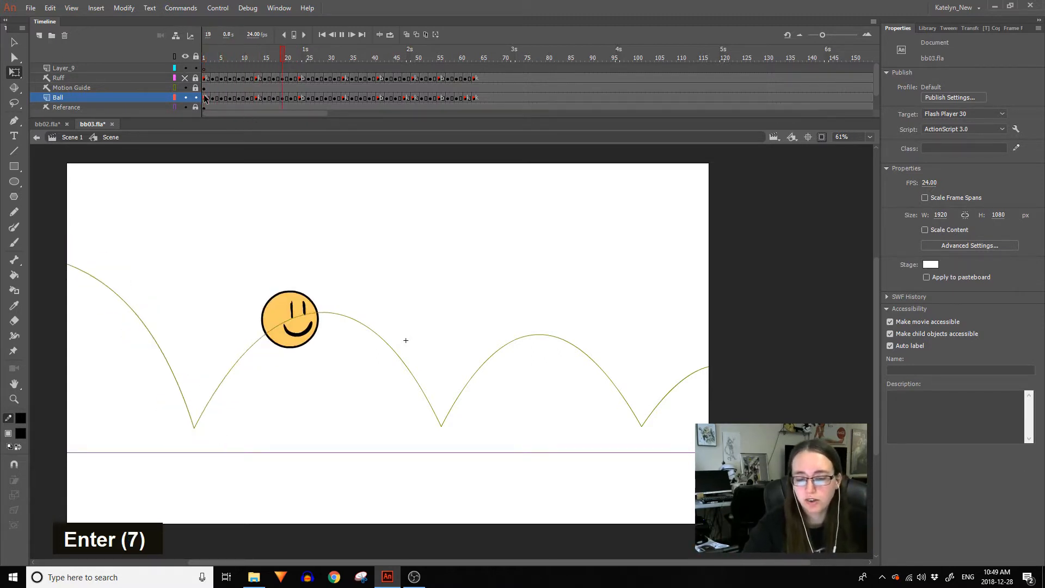
key("Return")
left_click(208, 77)
left_click_drag(208, 78, 251, 82)
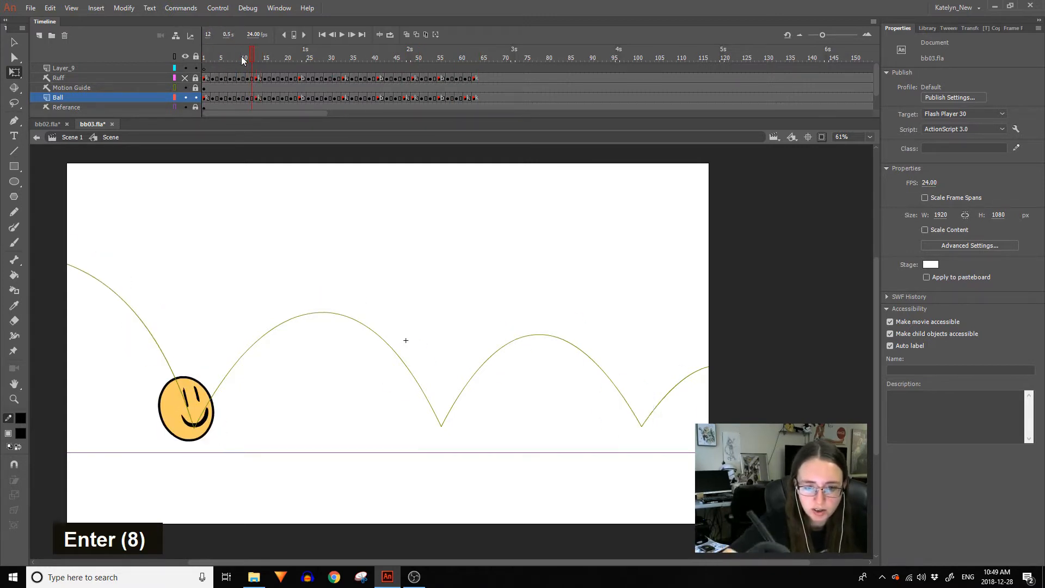
Show onion skins and stretch the ball on frame 11 toward the ground line to about 199 wide and 235 high.
left_click(248, 96)
left_click(407, 35)
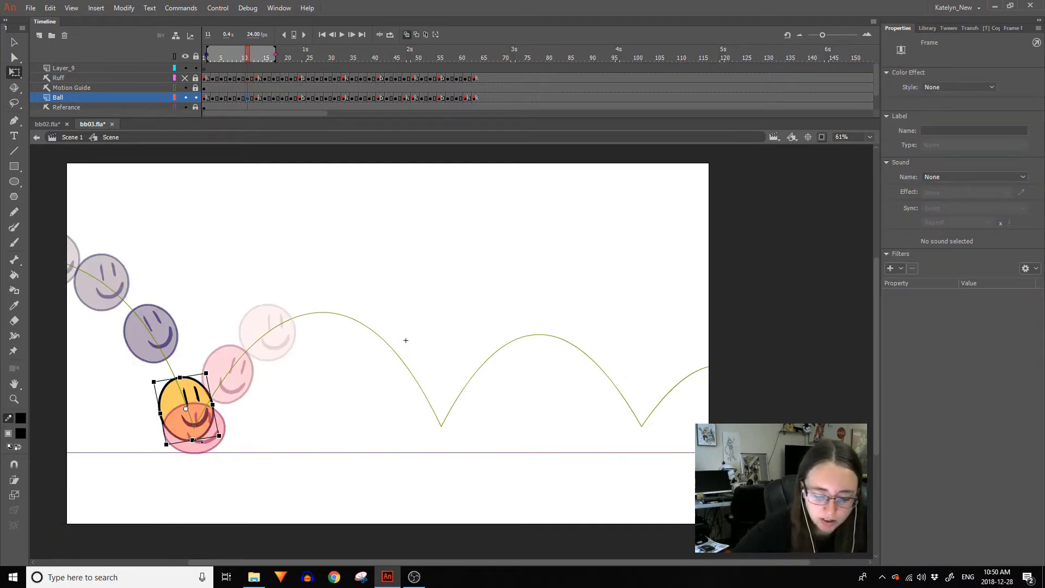
left_click_drag(193, 440, 194, 446)
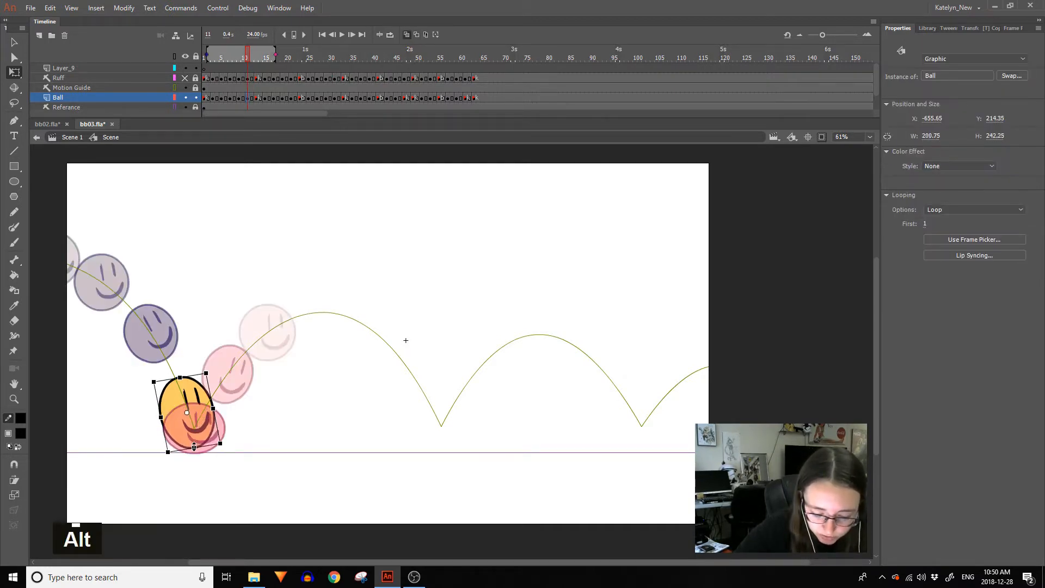
Play the animation with onion skinning off to check the first landing.
left_click(409, 36)
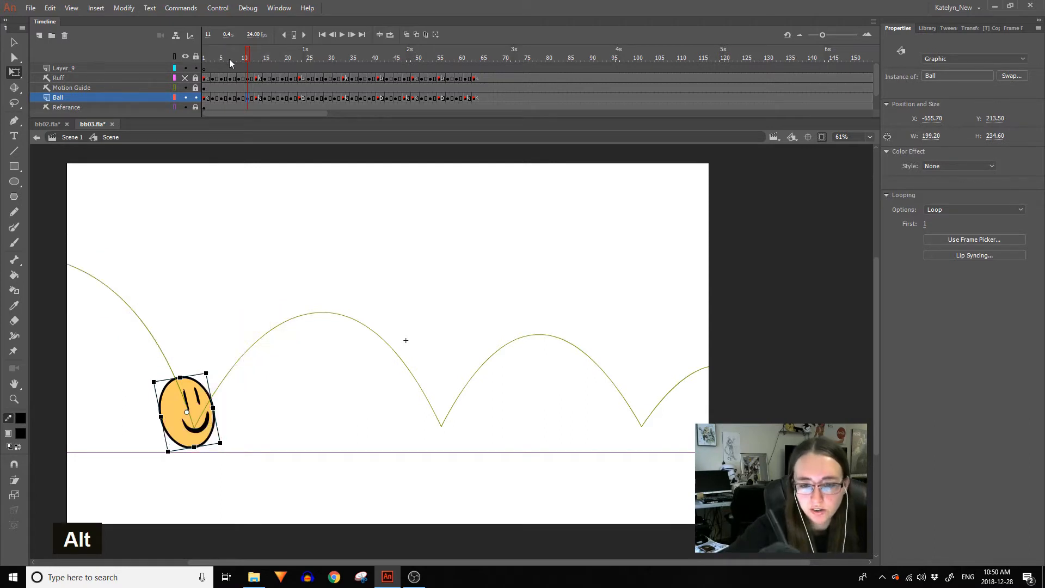
key("Return")
key("Return")
key("Return")
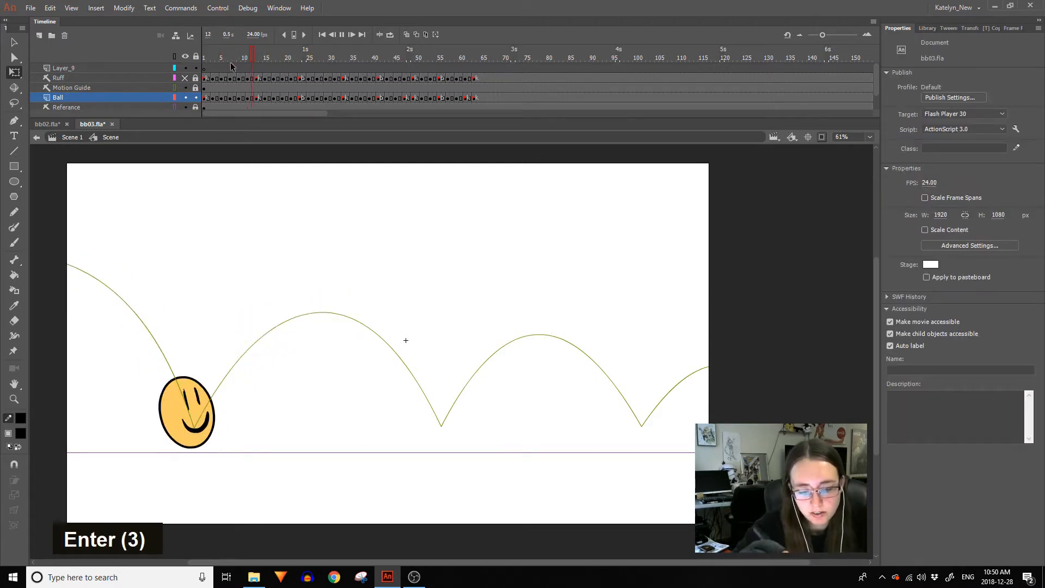
key("Return")
Stretch the ball on frame 31 toward the ground to about 203.5 wide and 224.4 high, using onion skin outlines.
left_click(293, 60)
left_click_drag(293, 60, 335, 59)
left_click(416, 35)
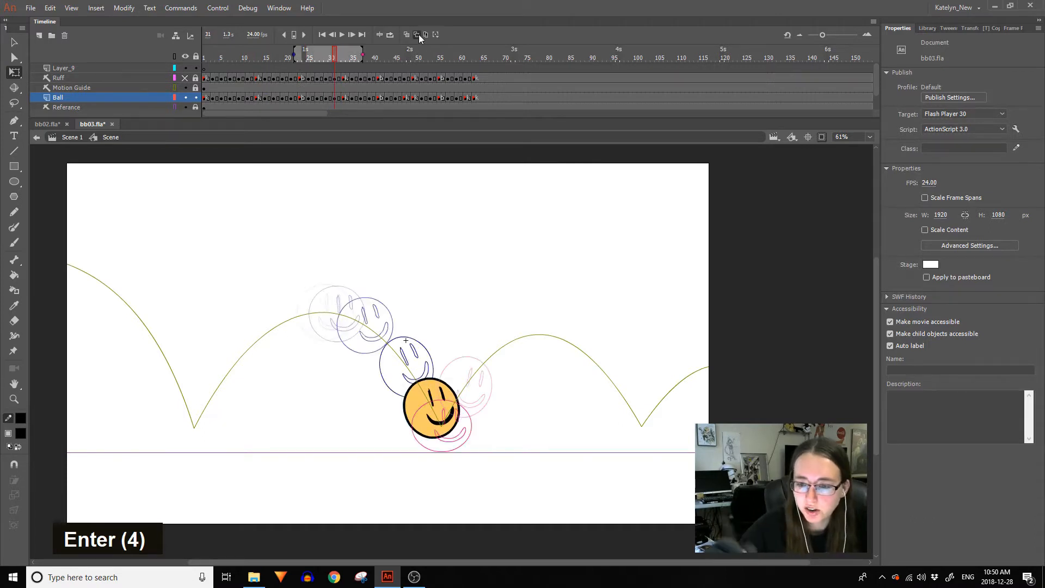
left_click(439, 430)
left_click_drag(438, 437, 439, 444)
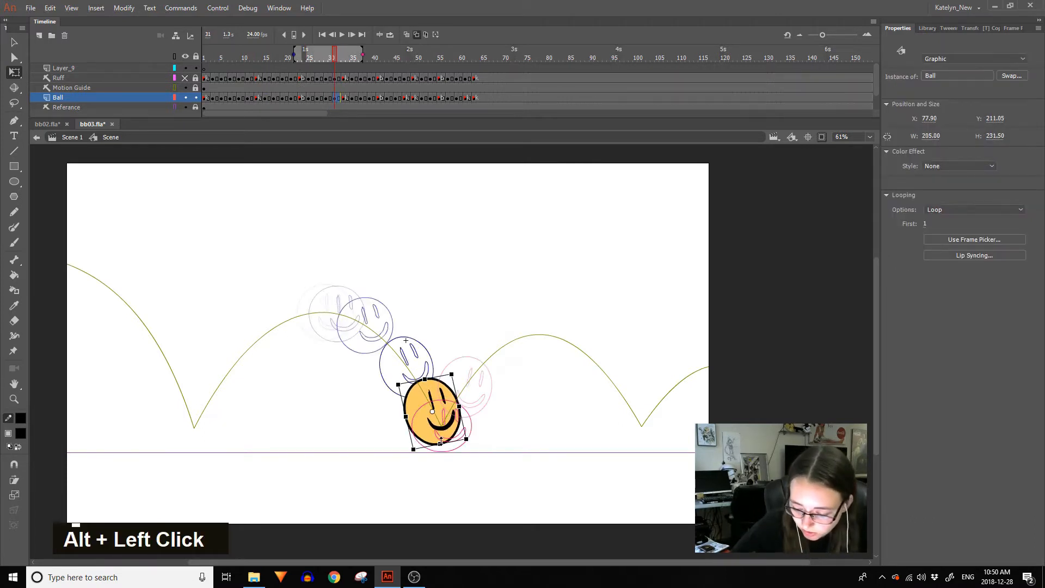
left_click(423, 380, "alt")
left_click_drag(424, 380, 426, 380)
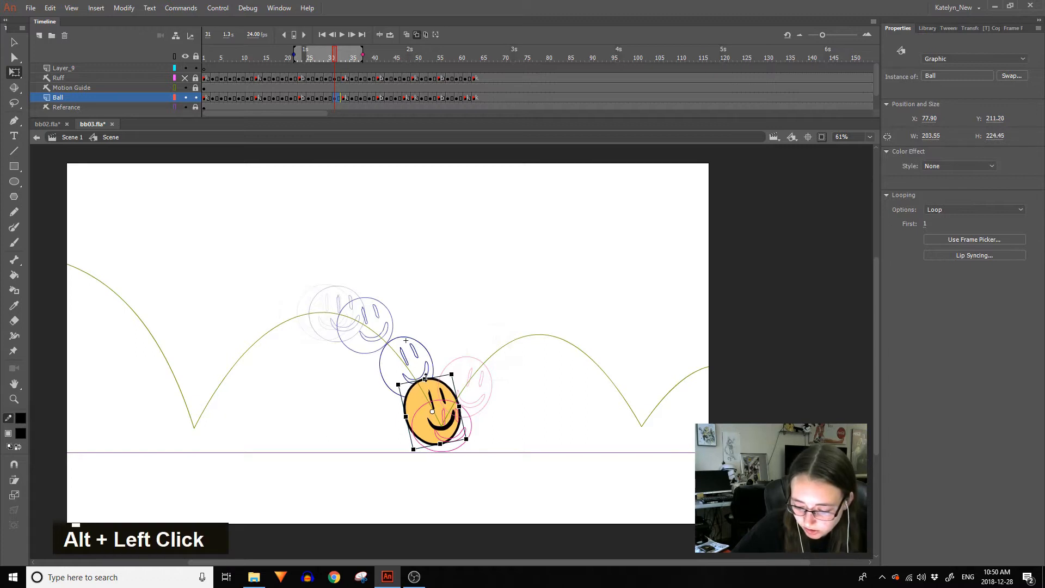
left_click(459, 406, "shift")
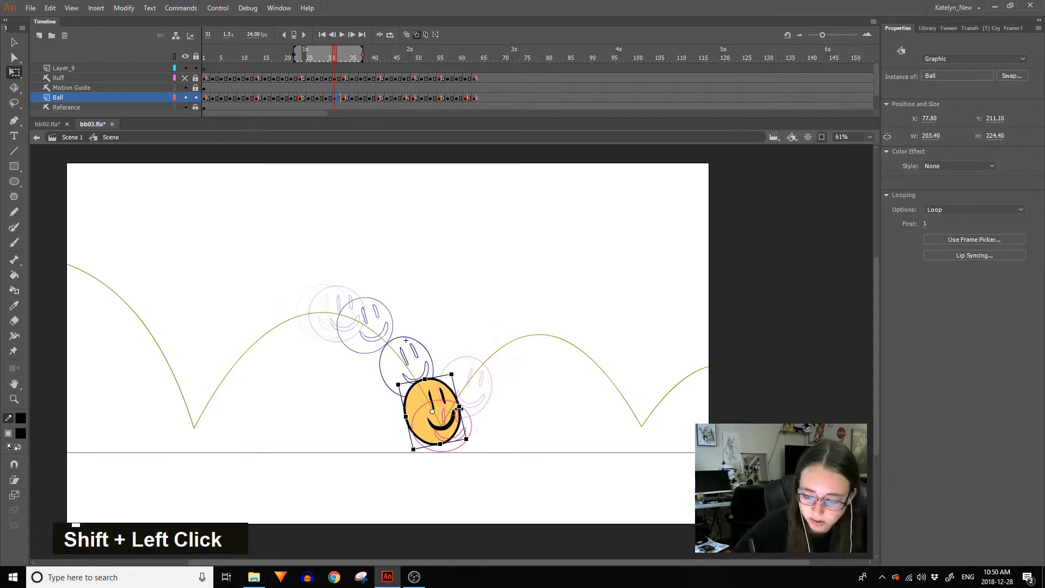
left_click_drag(460, 407, 461, 408)
Turn off the onion skin outlines and play the animation through the second landing.
left_click(415, 34)
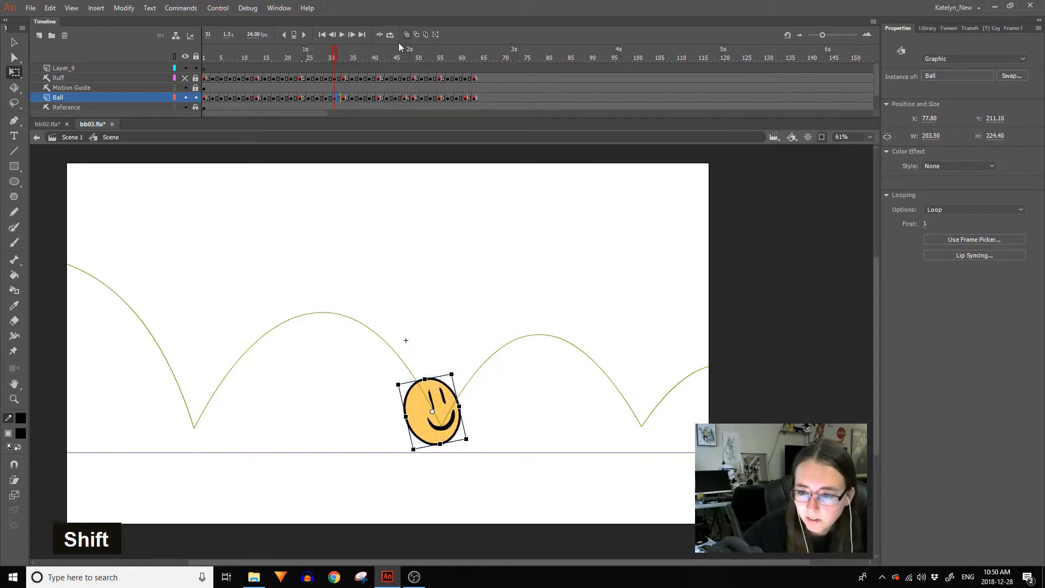
left_click(321, 68)
key("Return")
key("Return")
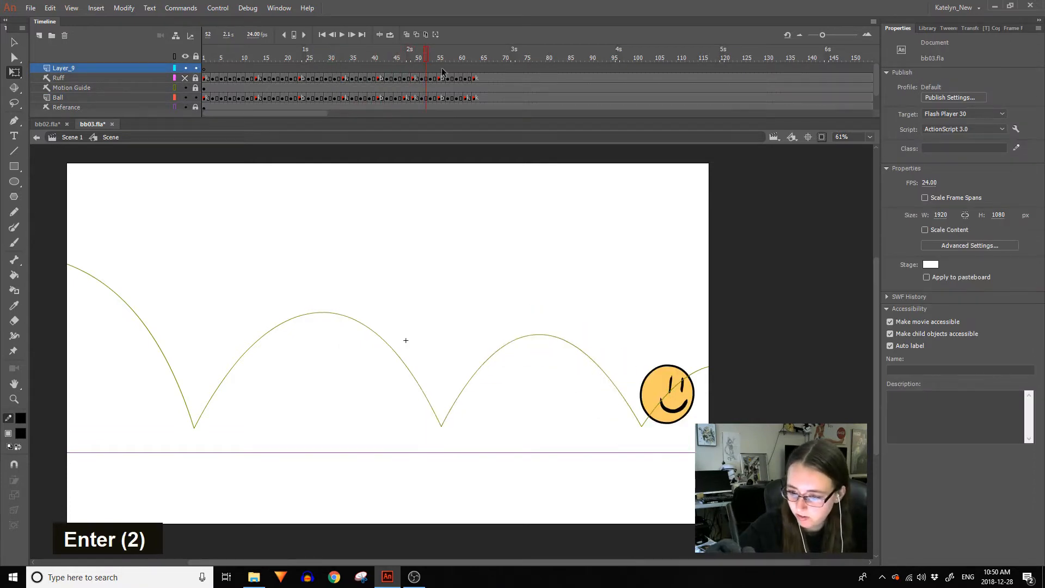
Stretch and shift the falling ball on frame 48 to about 207.7 wide and 230.6 high, just above the third landing.
left_click(409, 68)
left_click_drag(501, 326, 424, 300)
left_click(549, 379)
left_click(426, 34)
left_click_drag(557, 408, 559, 414)
left_click_drag(567, 405, 574, 410)
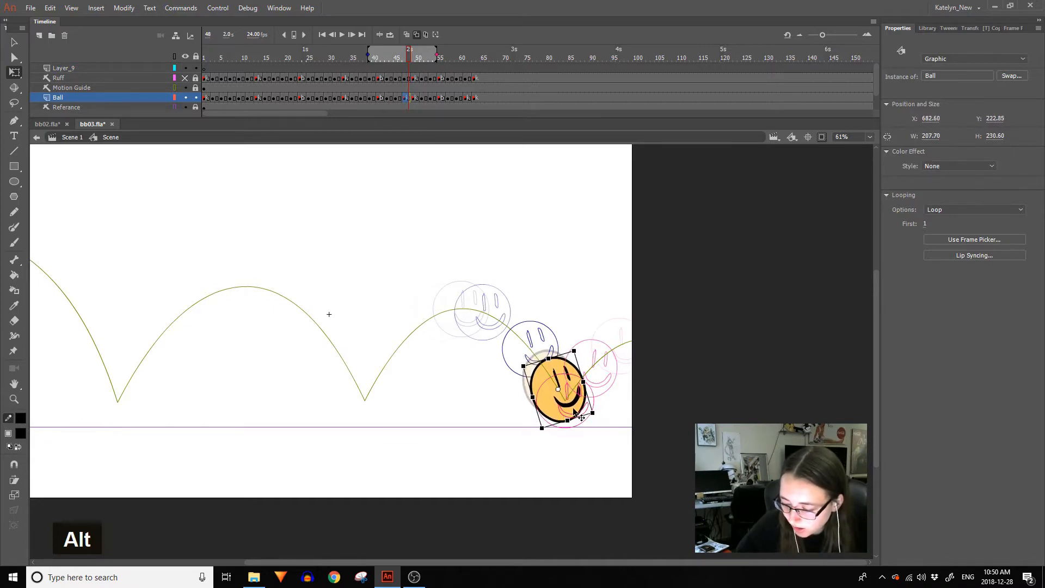
Play the third landing without onion skins and scrub back to frame 45 to inspect the ball's shape.
left_click(416, 34)
double_click(387, 54)
key("Return")
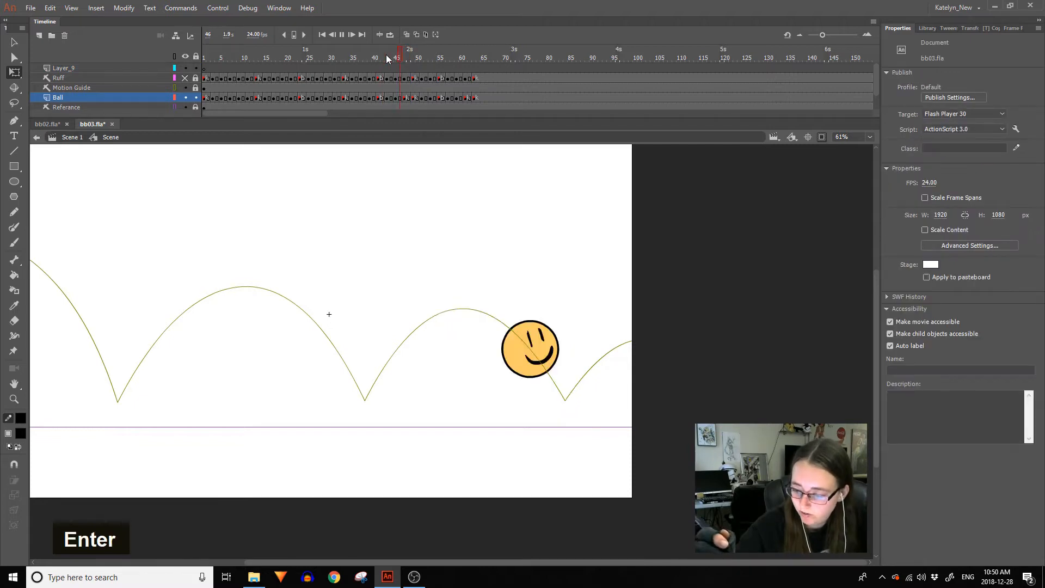
key("Return")
left_click(407, 60)
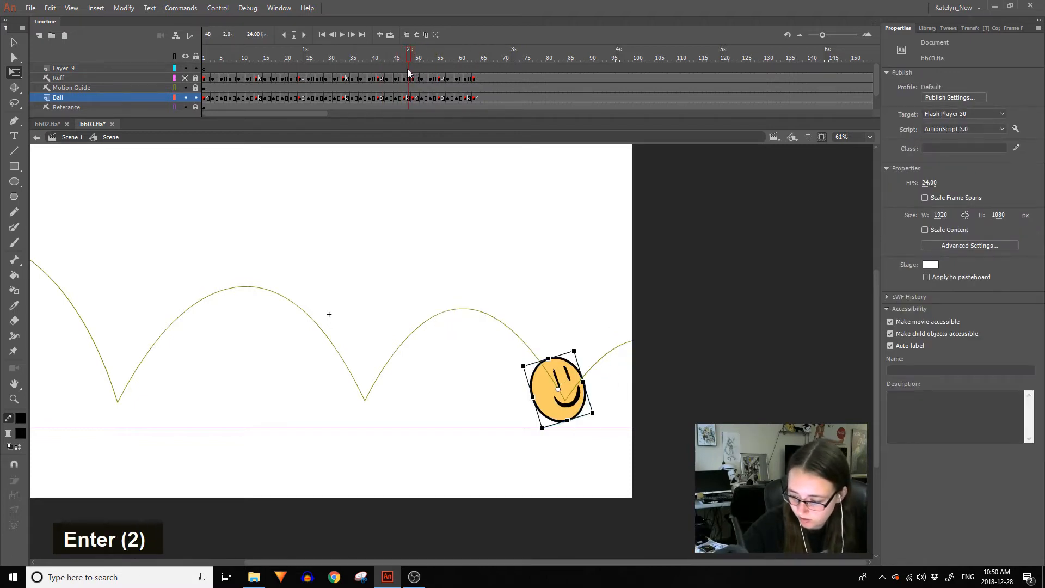
left_click_drag(404, 68, 398, 67)
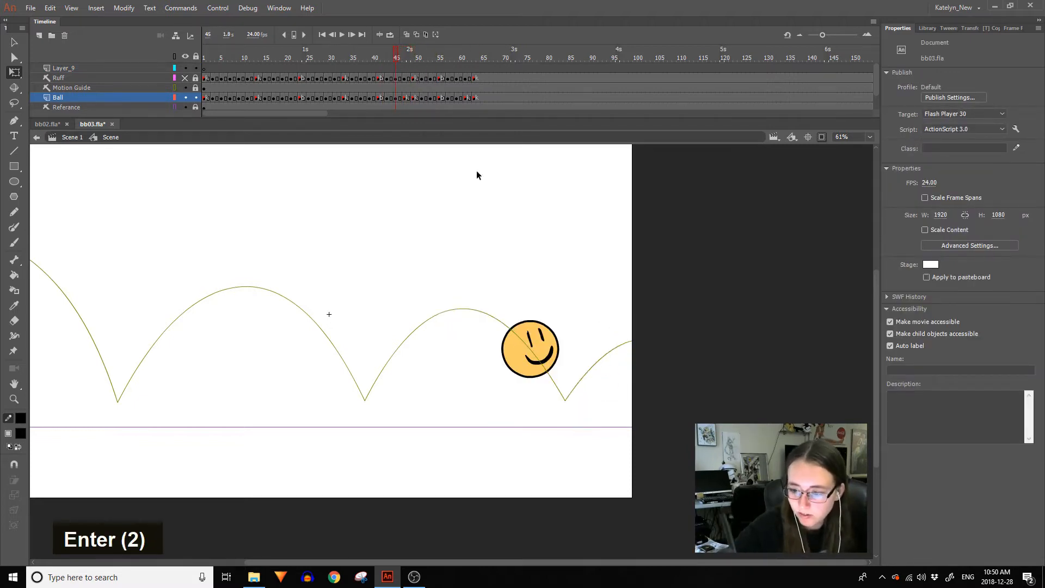
Stretch and tilt the ball on frame 45 along the falling side of the third arc.
left_click(417, 35)
left_click(537, 329)
left_click_drag(545, 373, 578, 373)
key("ctrl+z")
left_click_drag(518, 324, 537, 349)
Reposition the ball near the third arc's peak to about X 494, Y 13 on frame 43 and X 410, Y -18 on frame 41.
left_click(388, 99)
left_click_drag(509, 310, 513, 313)
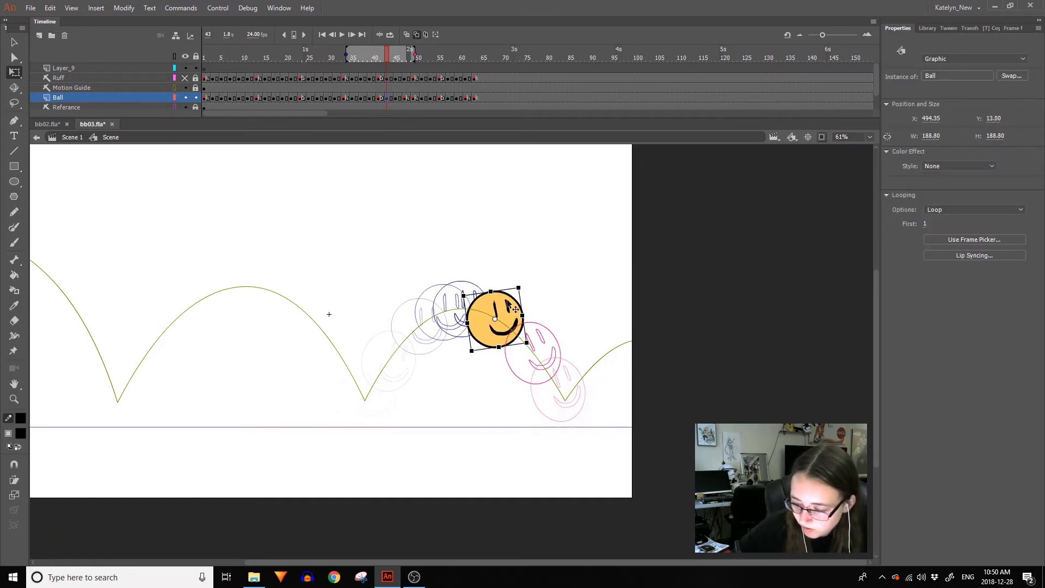
left_click(379, 99)
left_click_drag(468, 301, 478, 299)
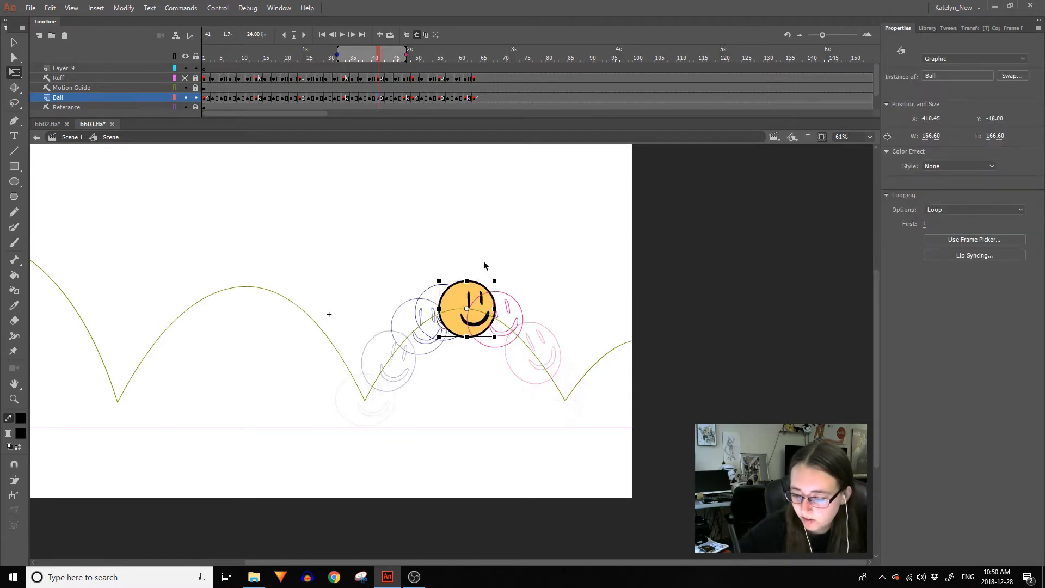
Play the animation around the third arc with onion skinning off.
left_click(417, 34)
double_click(362, 50)
key("Return")
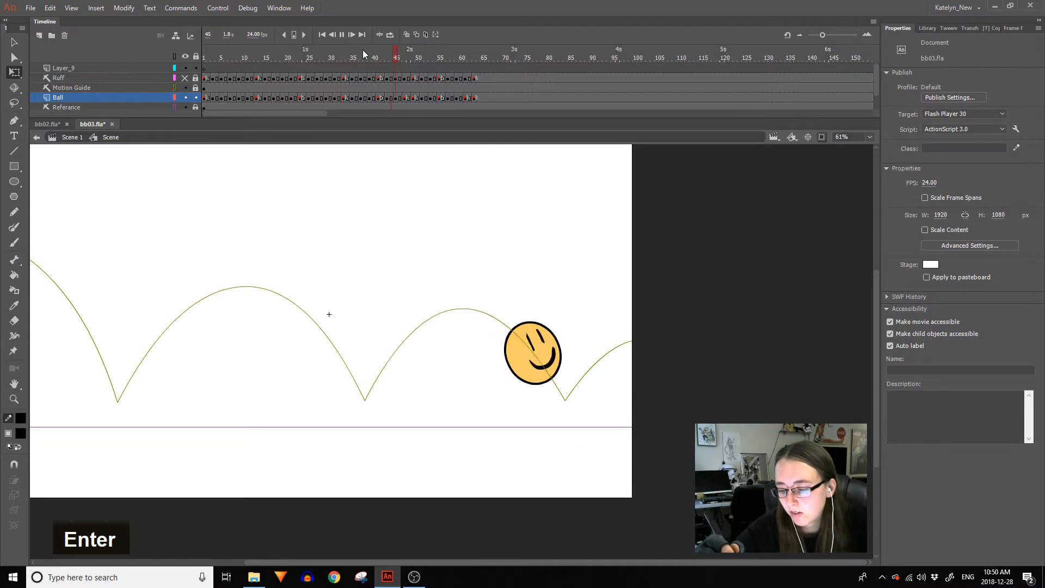
key("Return")
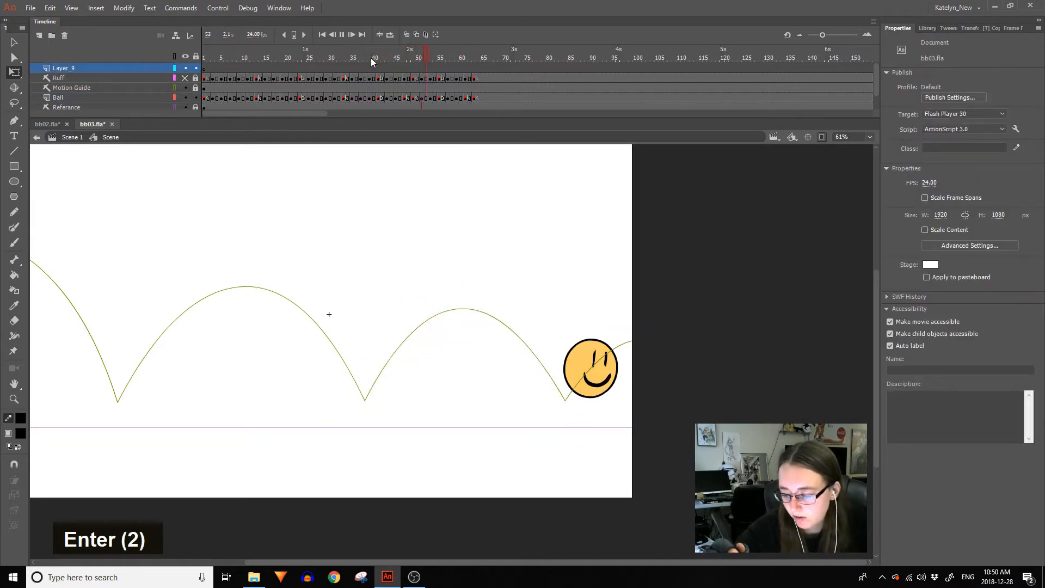
Tilt, stretch and move the ball on frame 52 up the last rising arc, to about 200.8 wide and 215.7 high.
key("Return")
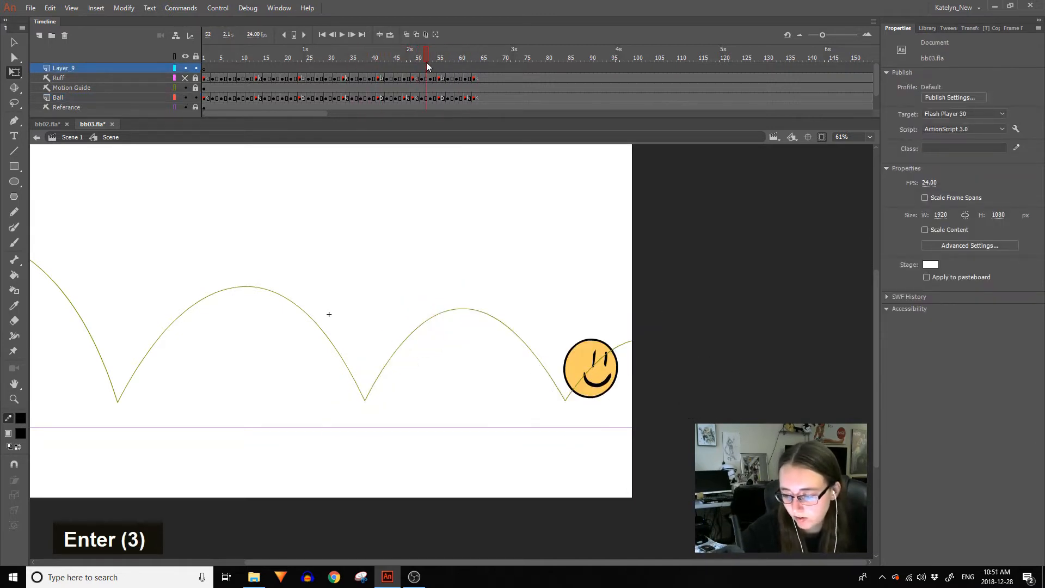
left_click(598, 381)
left_click_drag(594, 340, 606, 369)
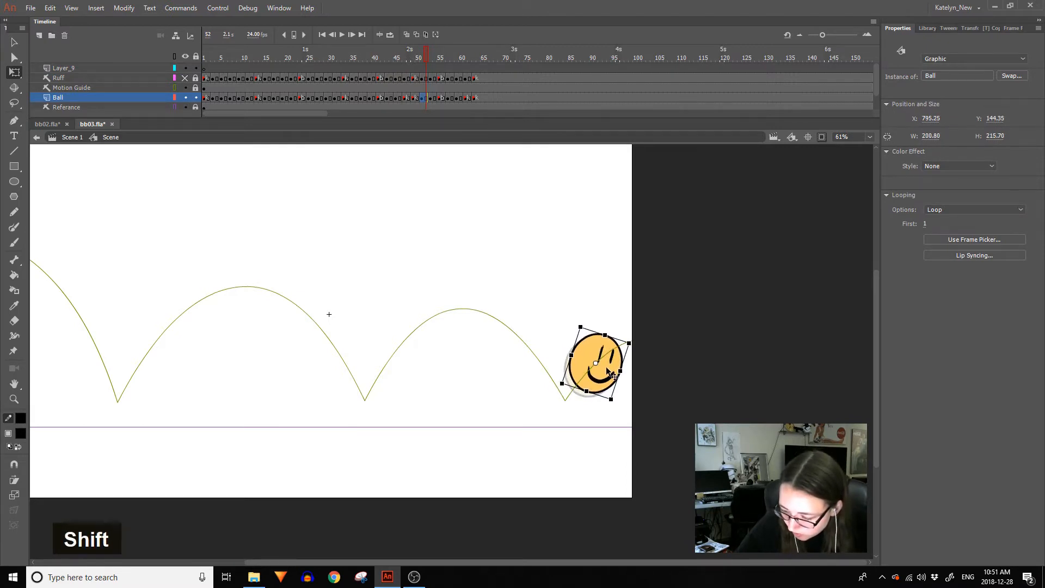
Replay the full animation several times, including with the whole stage in view at 47% zoom.
key("Return")
key("Return")
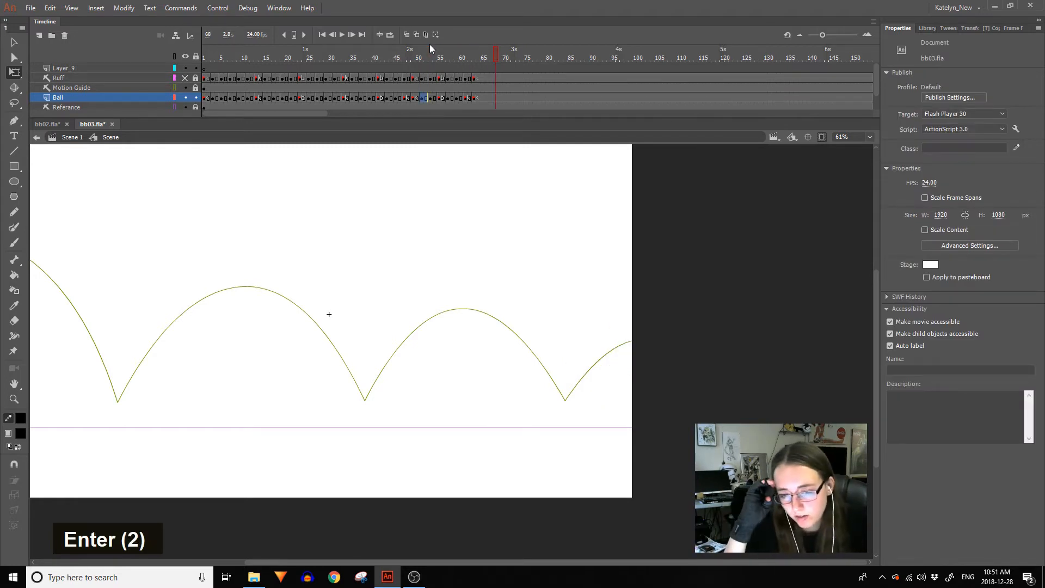
key("Return")
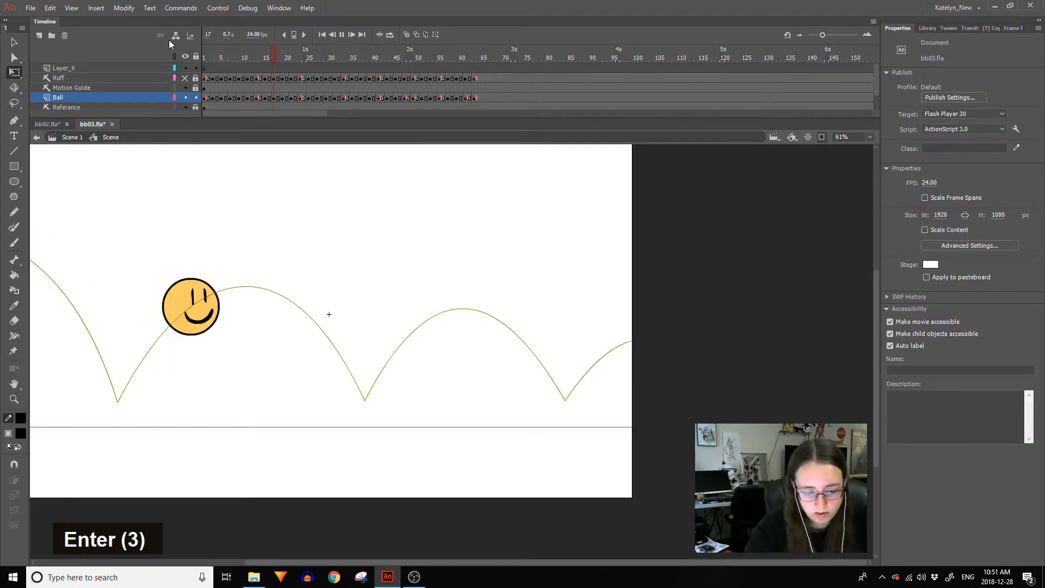
key("Return")
key("Return")
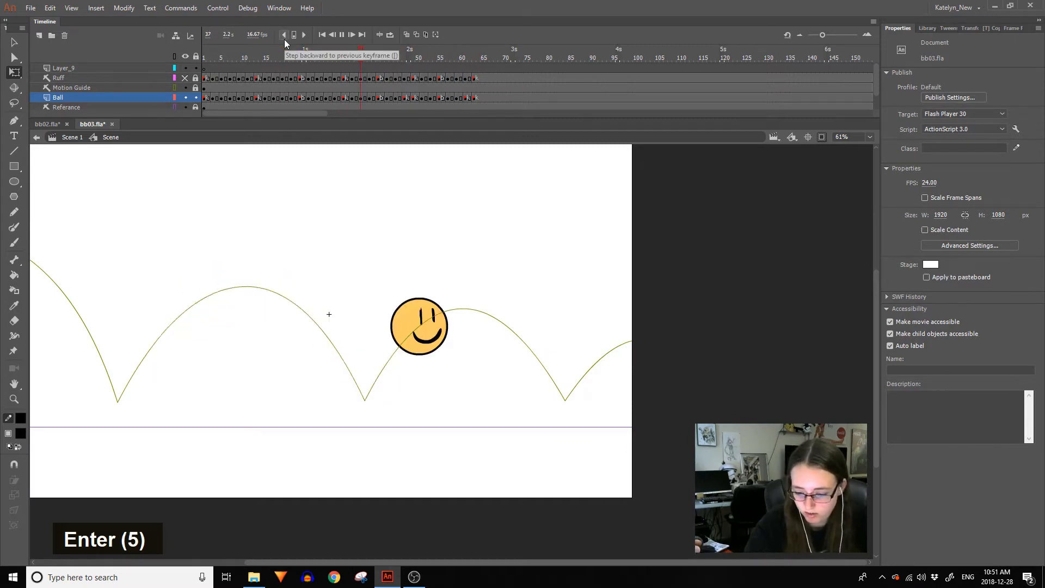
key("Return")
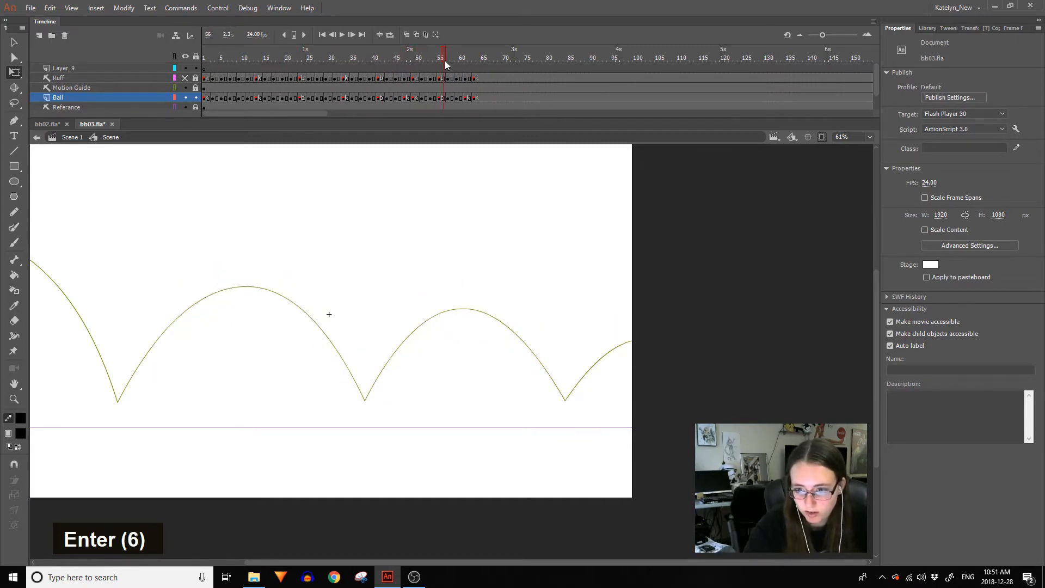
left_click(15, 399)
left_click(112, 380)
left_click_drag(278, 471, 692, 181)
key("Return")
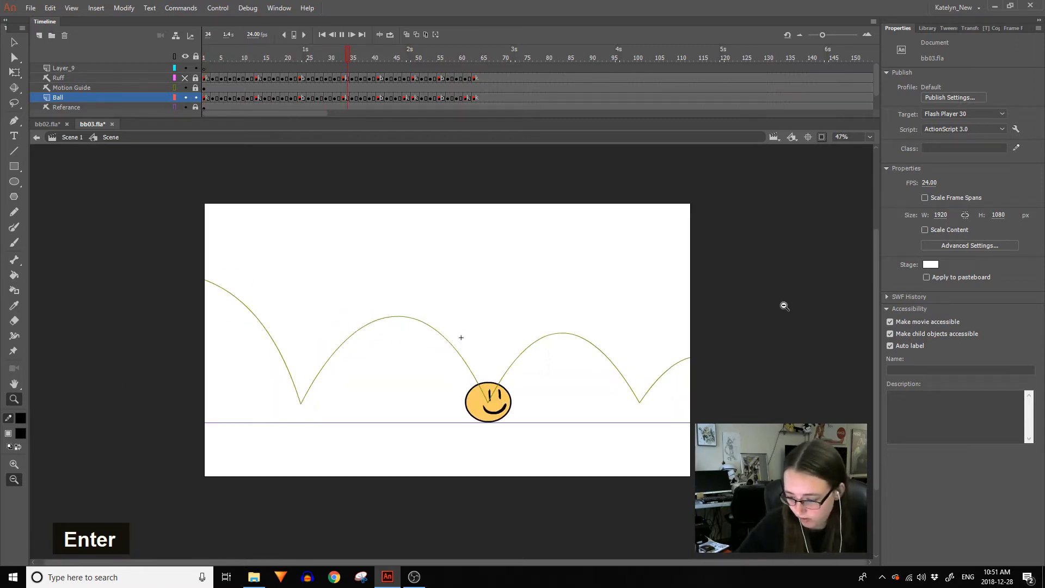
key("Return")
Reposition the ball on frame 21 closer to the second arc's peak, at about X -271, Y -84.
left_click(14, 73)
left_click_drag(253, 59, 291, 58)
left_click(417, 35)
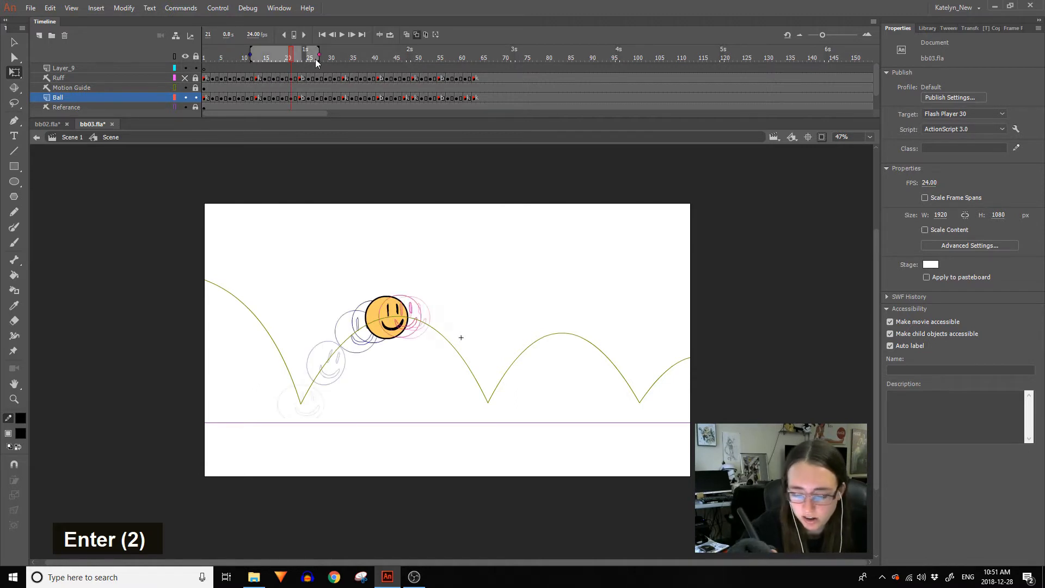
left_click(381, 334)
left_click_drag(389, 340, 394, 338)
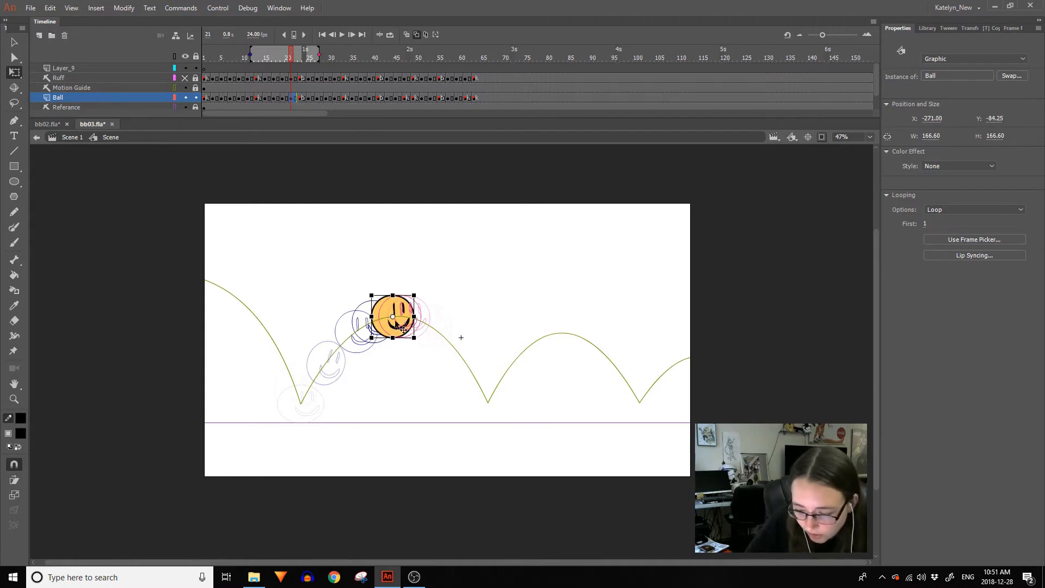
Move the ball farther along the rising arc to about X -309, Y -77 on frame 19 and X -388, Y -43 on frame 17.
key("bracketleft")
key("bracketleft")
left_click(377, 334)
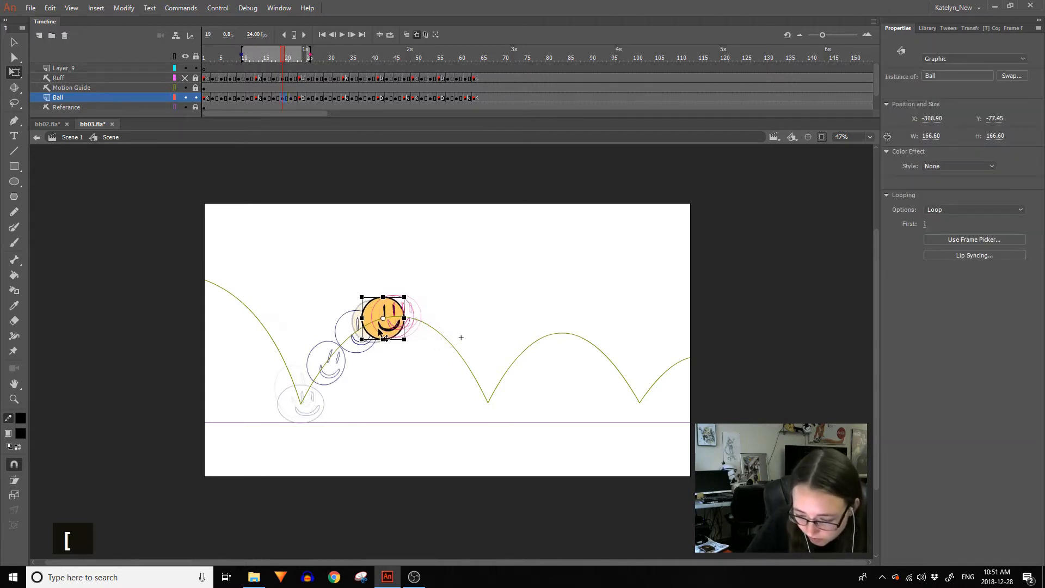
key("bracketleft")
key("bracketleft")
left_click(360, 348)
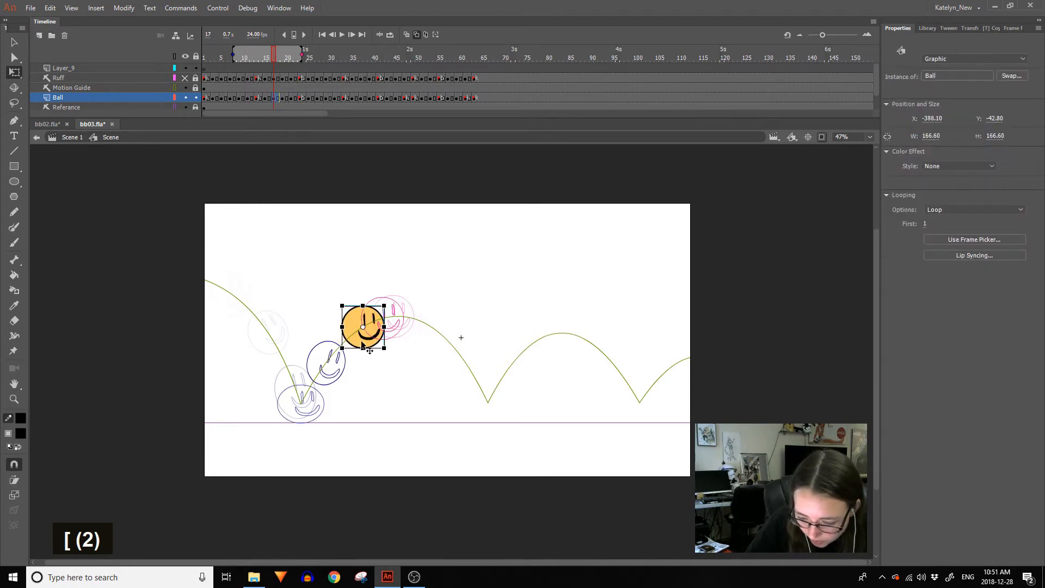
Move the stretched ball on frame 15 slightly up the rising arc, to about X -526, Y 89.
key("bracketleft")
key("bracketleft")
left_click(334, 374)
left_click_drag(357, 348, 358, 346)
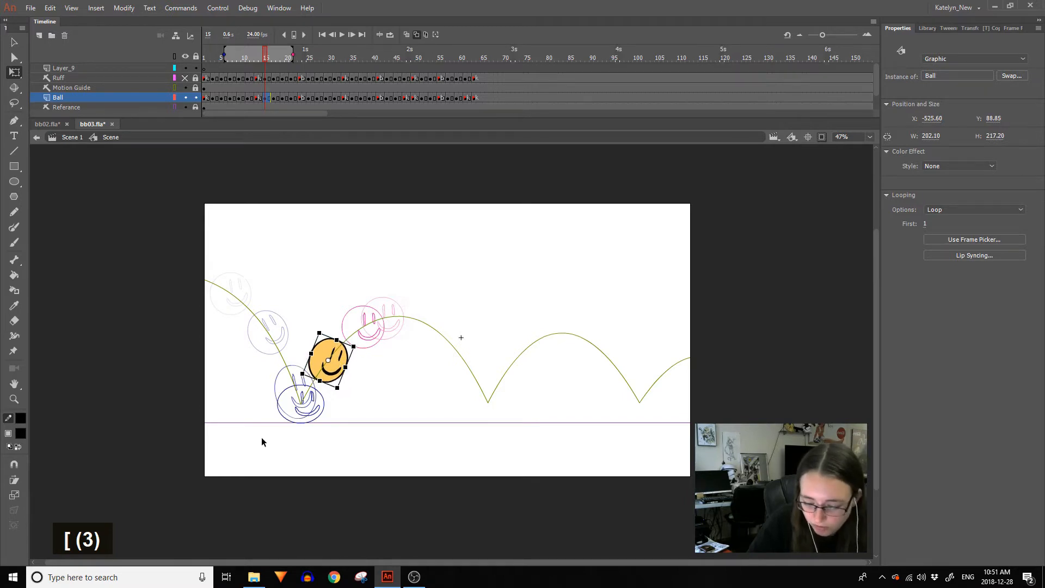
Flip between frame 15 and its neighboring keyframes to compare the ball's spacing.
key("bracketright")
key("bracketleft")
key("bracketleft")
key("bracketright")
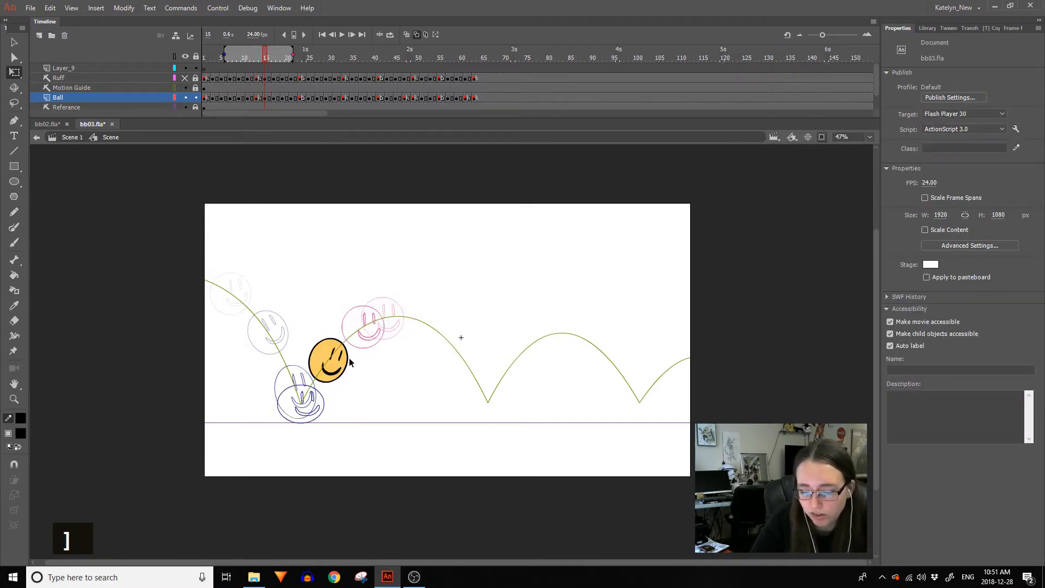
Flip through the keyframes from frame 15 to frame 25 to compare the ball's spacing over the second arc.
key("bracketright")
key("bracketleft")
key("bracketleft")
key("bracketright")
key("bracketright")
key("bracketright")
key("bracketright")
key("bracketright")
key("bracketright")
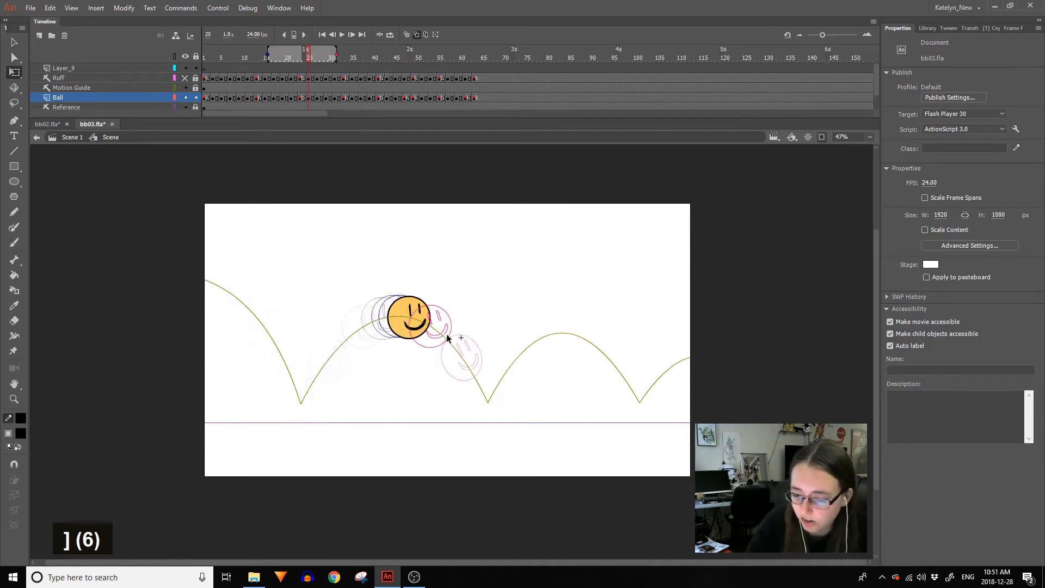
Move the ball on frame 19 slightly back down the rising arc, to about X -326, Y -73.
key("bracketleft")
key("bracketleft")
key("bracketleft")
left_click_drag(374, 320, 366, 309)
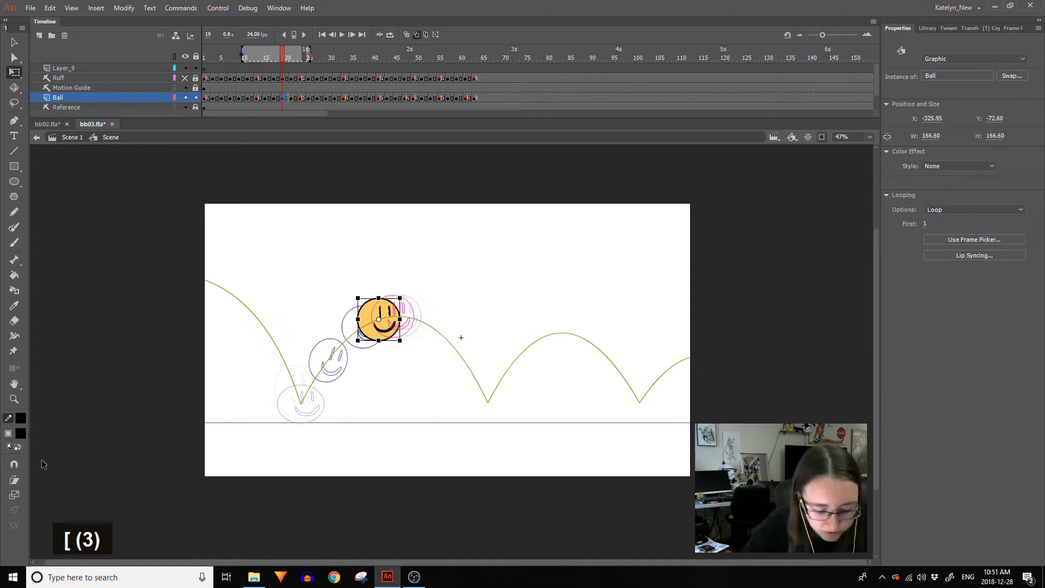
Nudge the ball on frame 27 slightly along the second arc's descending side and compare it with the previous keyframe.
key("bracketright")
key("bracketright")
key("bracketright")
key("bracketright")
left_click(439, 321)
left_click_drag(440, 321, 442, 323)
key("bracketleft")
key("bracketright")
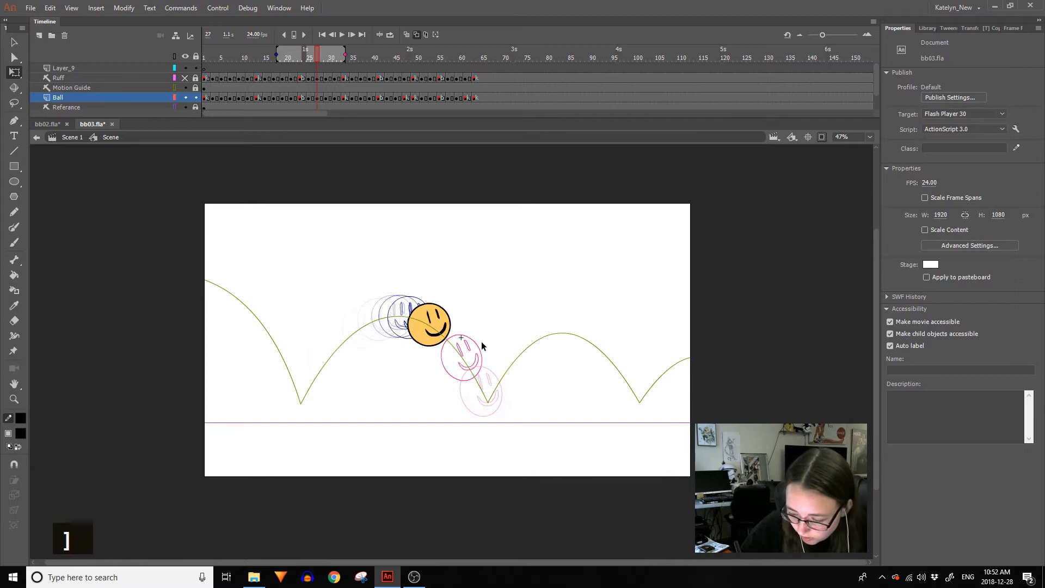
Reposition the ball along the third arc's rising side to about X 268, Y 34 on frame 37 and X 362, Y -17 on frame 39.
key("bracketright")
key("bracketright")
key("bracketleft")
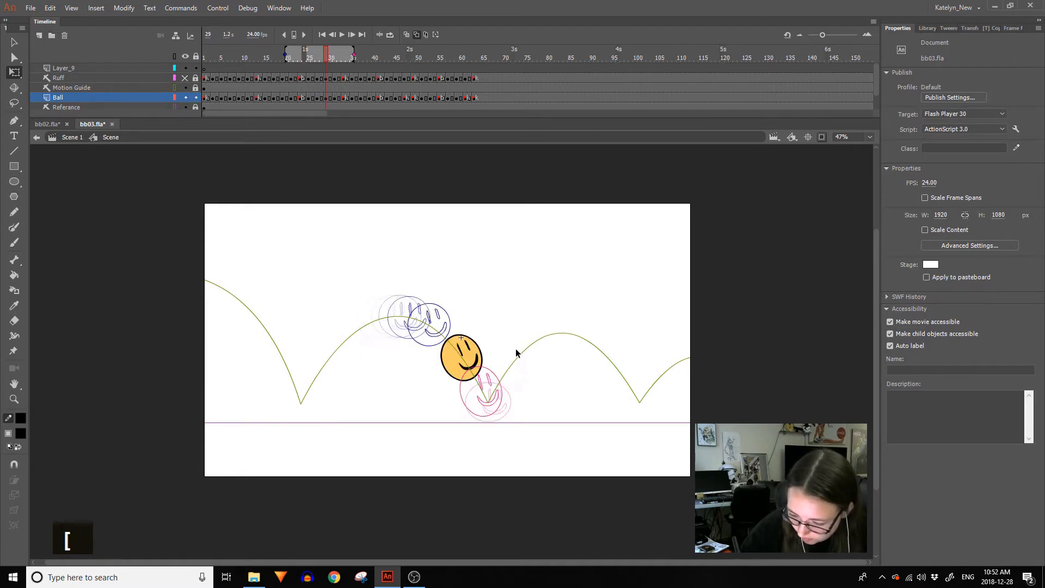
key("bracketright")
key("bracketright")
key("bracketright")
key("bracketright")
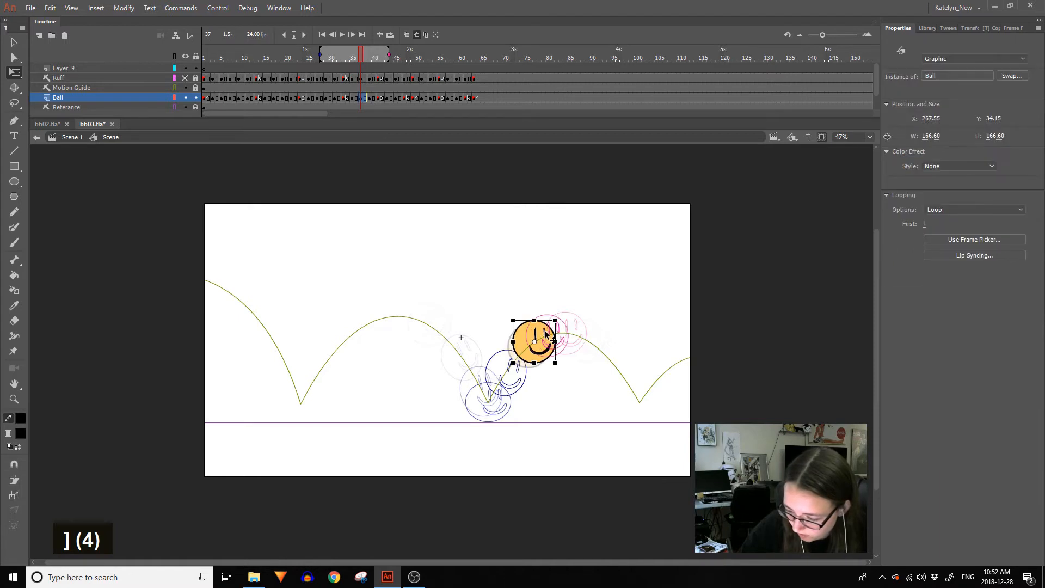
key("bracketright")
left_click(562, 325)
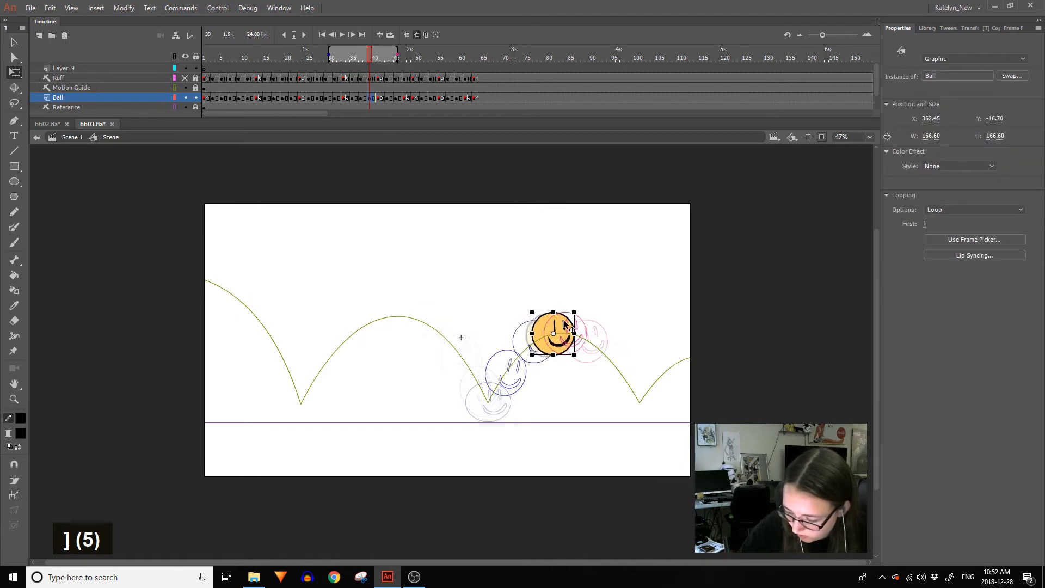
Move the ball on frame 43 back along the guide, closer to the third arc's peak.
key("bracketright")
key("bracketright")
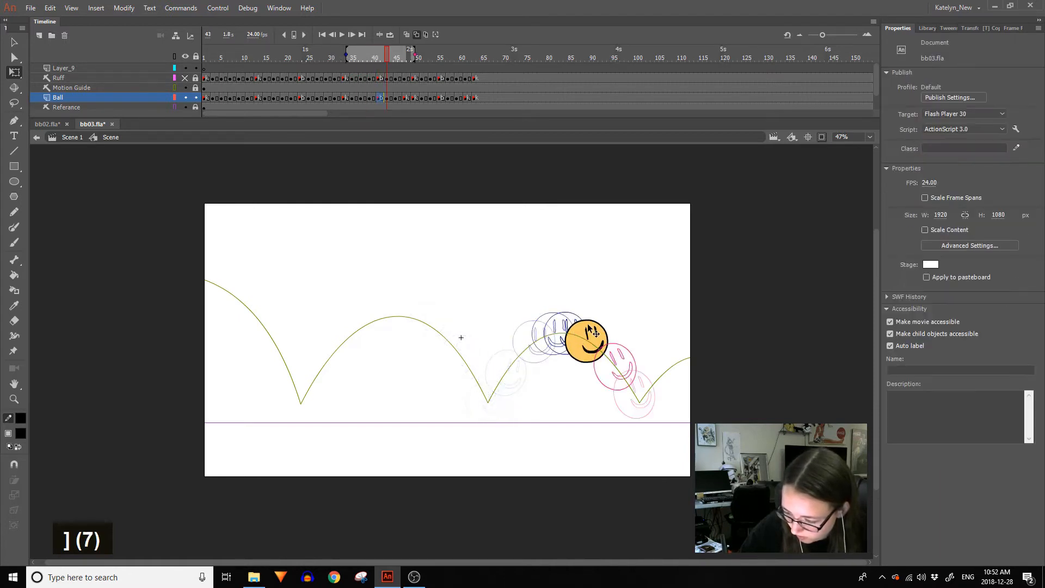
left_click(596, 335)
key("bracketleft")
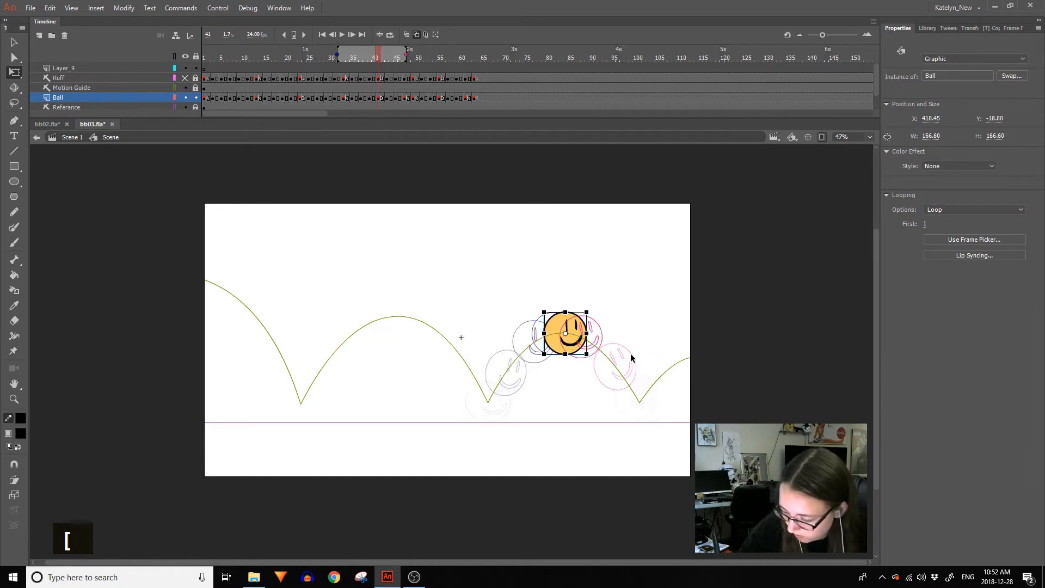
key("bracketright")
key("bracketright")
key("bracketright")
left_click(632, 361)
left_click_drag(629, 356, 628, 351)
key("ctrl+z")
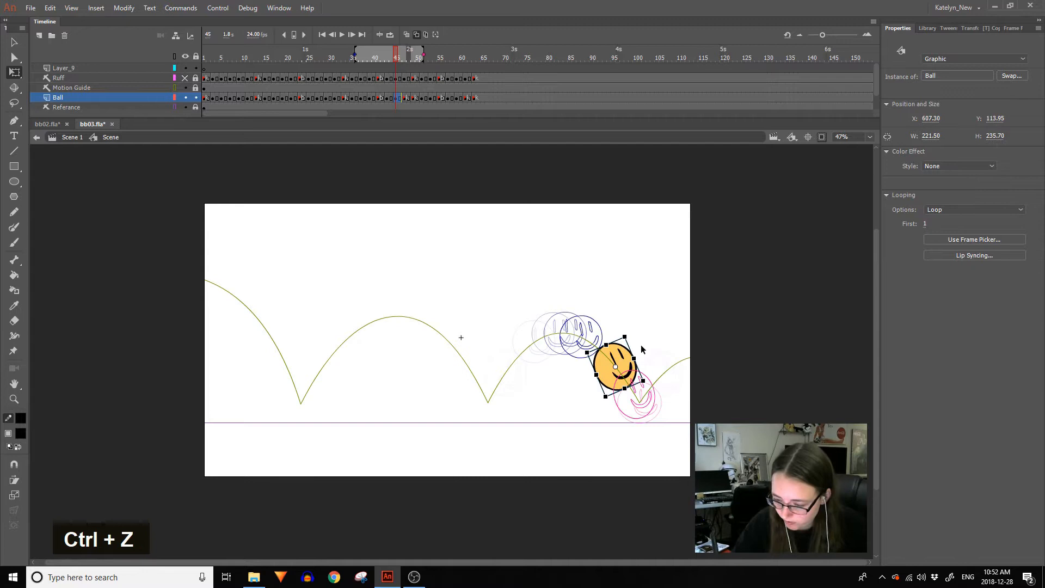
Nudge the ball on frame 39 closer to the third arc's peak and move it to about X 458, Y -11 on frame 43.
key("bracketleft")
key("bracketleft")
left_click(573, 329)
key("bracketleft")
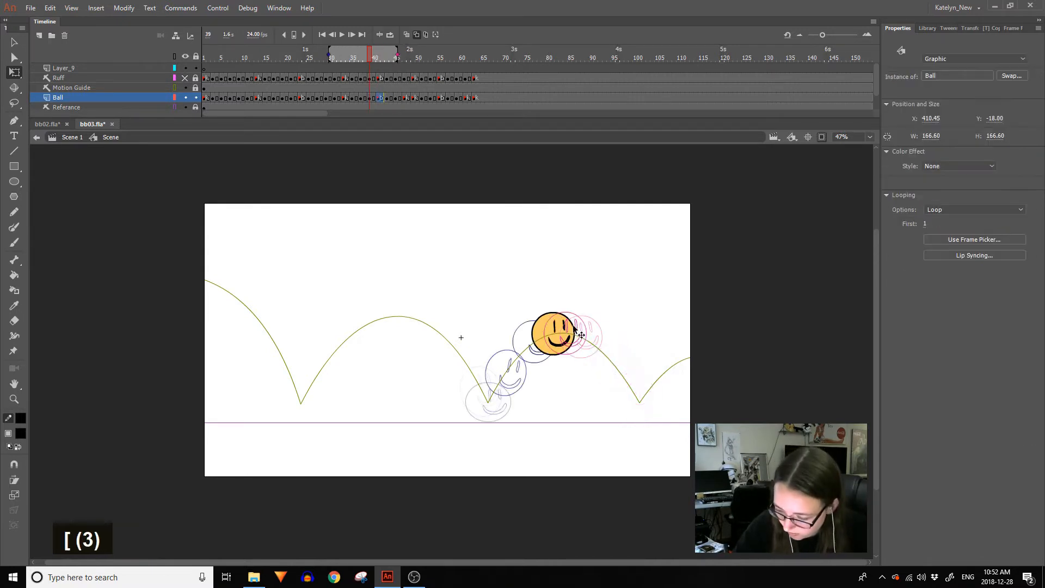
left_click_drag(554, 330, 558, 330)
key("bracketright")
key("bracketright")
left_click(585, 336)
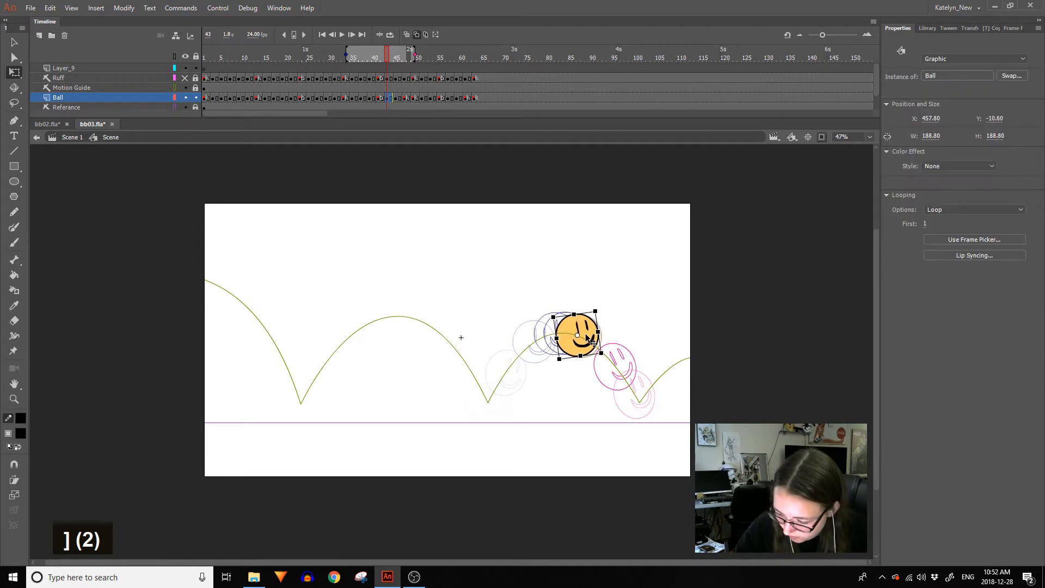
Move the ball on frames 51 and 53 farther up the rising side of the last arc.
key("bracketright")
key("bracketright")
key("bracketright")
key("bracketright")
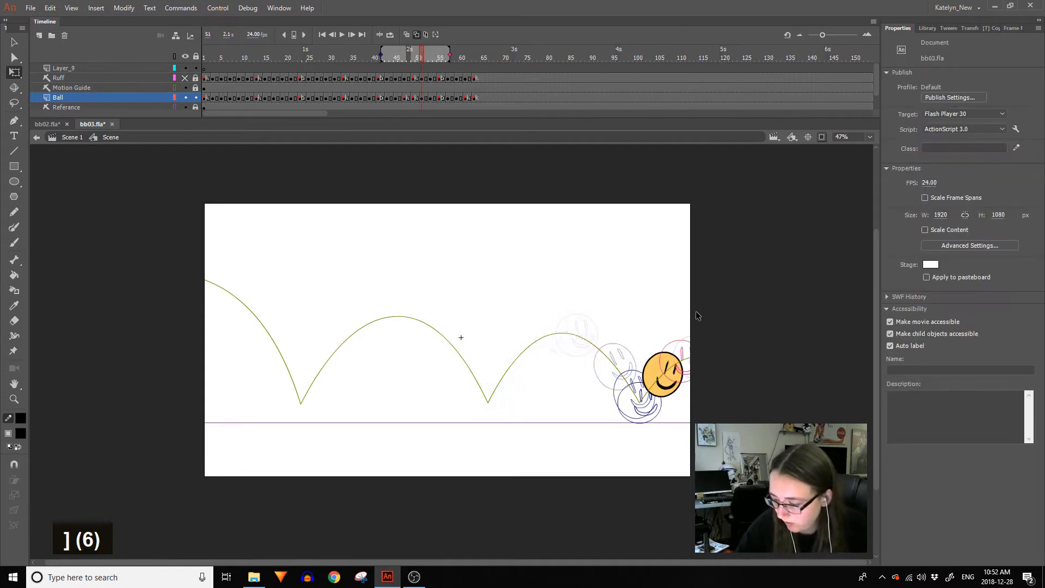
left_click(675, 369)
key("bracketright")
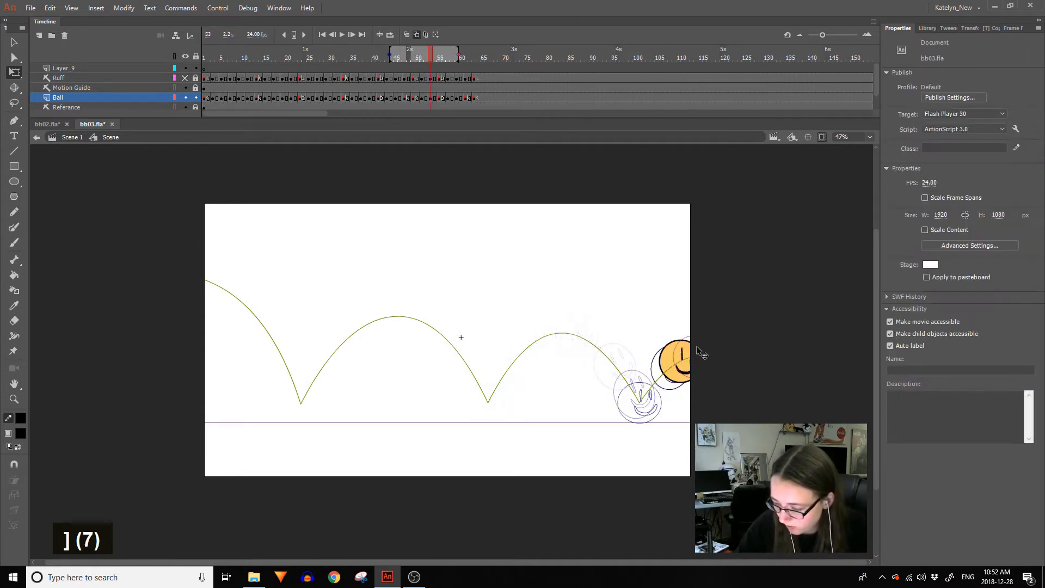
left_click(681, 357)
key("bracketright")
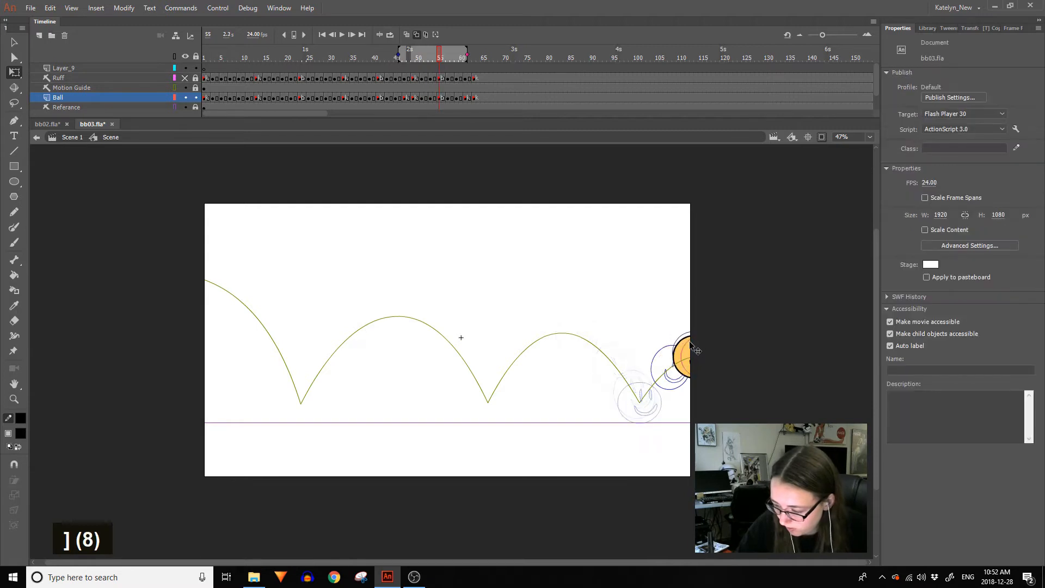
With artwork outside the stage shown, move the ball on frame 55 near the last peak and on frame 53 to about X 916, Y 76.
left_click(822, 136)
left_click_drag(707, 353, 718, 353)
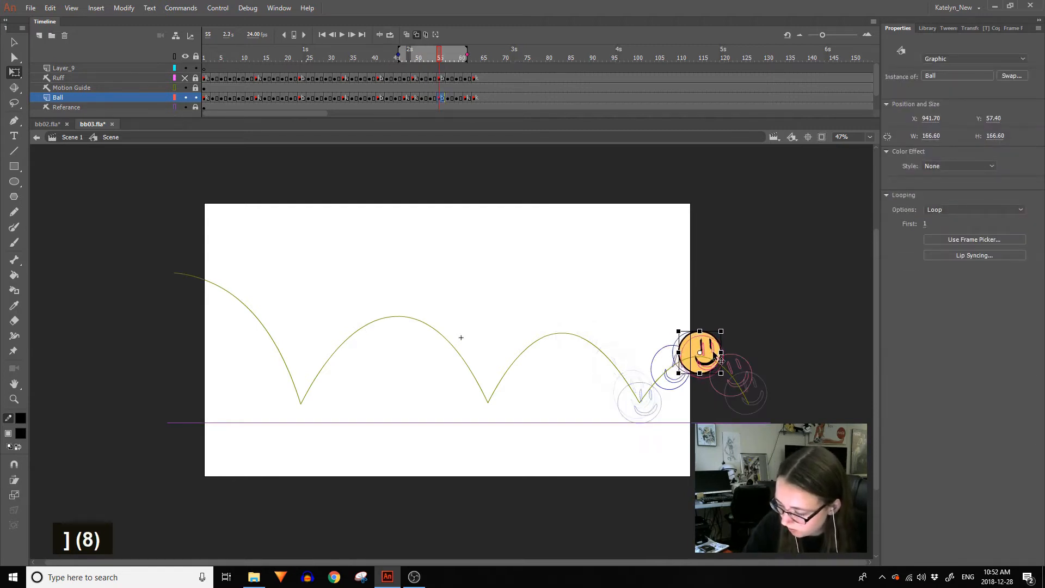
key("bracketleft")
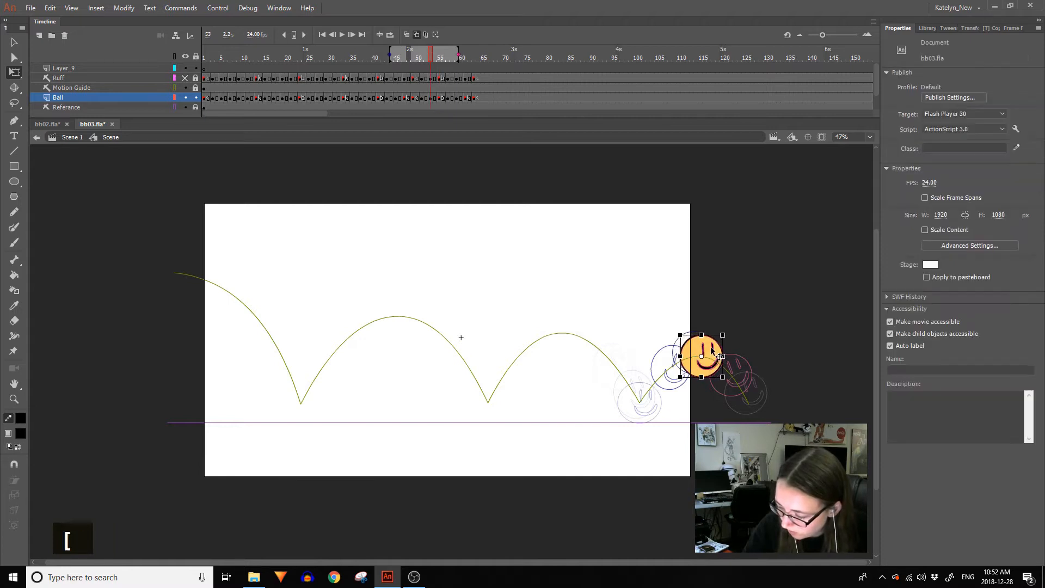
left_click(707, 361)
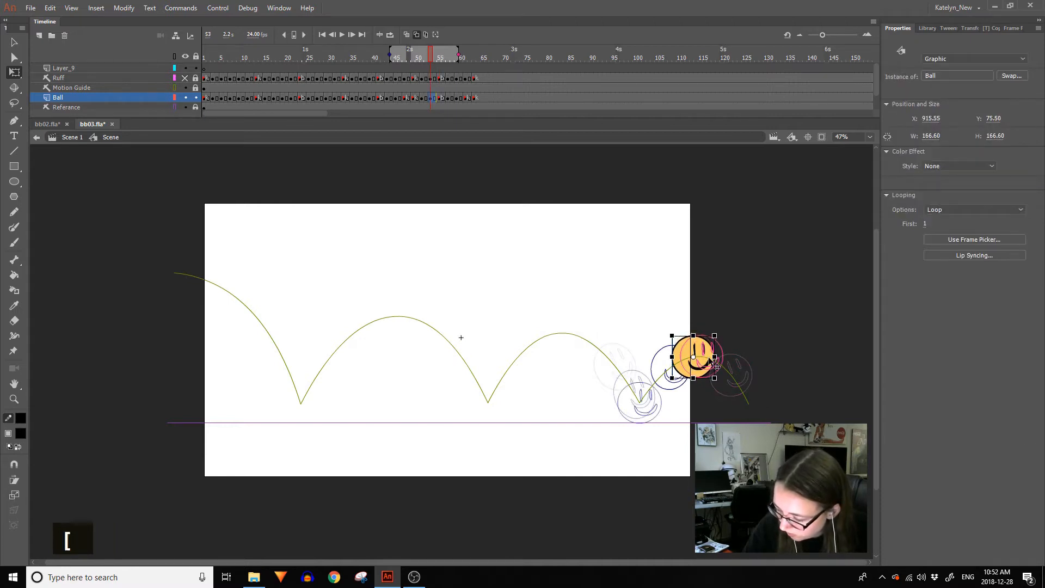
Reposition the ball on the last descending arc to about X 990, Y 92 on frame 57 and X 1069, Y 147 on frame 59.
key("bracketright")
left_click(722, 358)
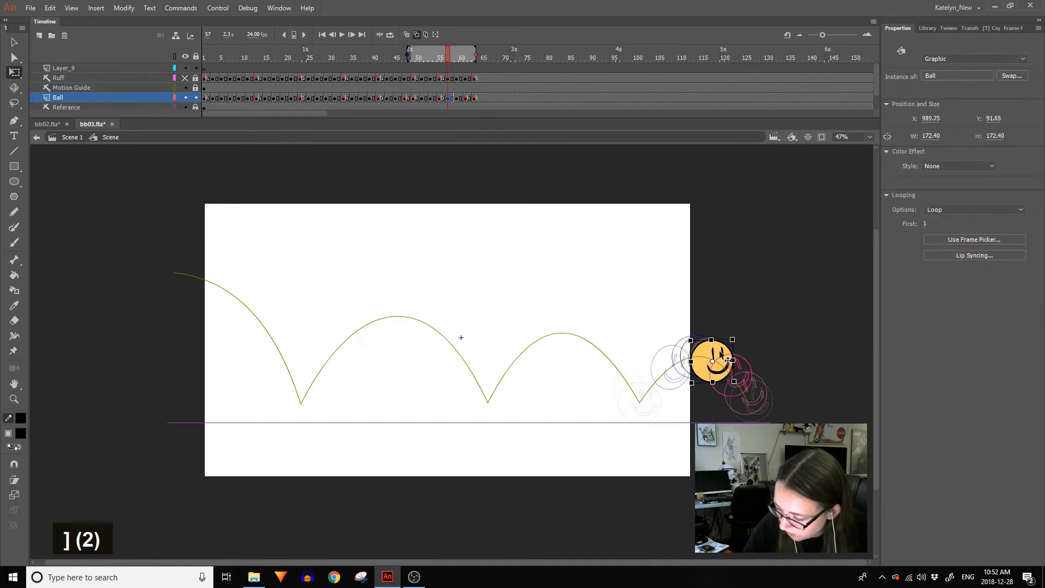
key("]")
left_click(738, 374)
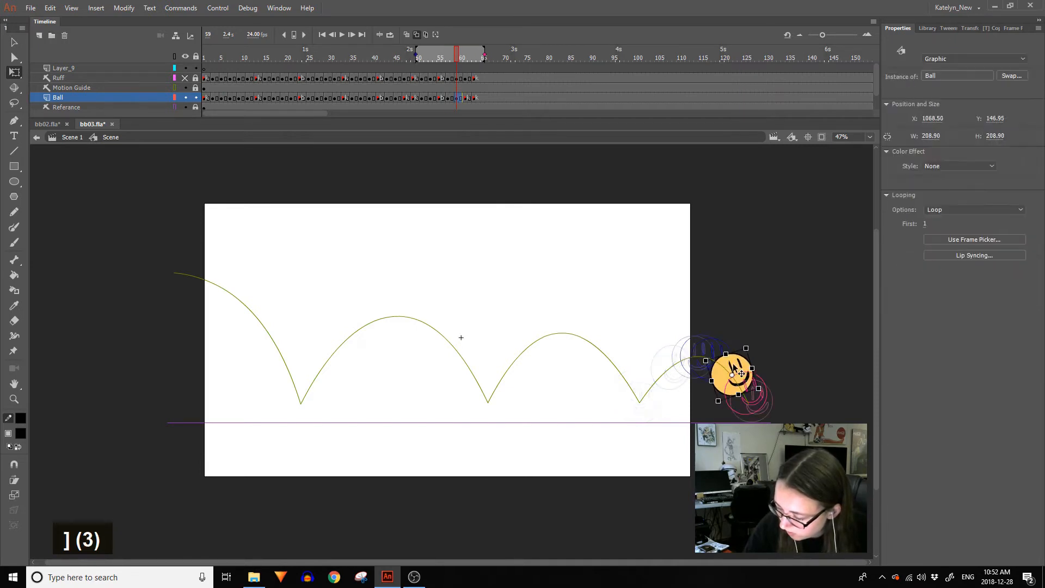
Clip the artwork outside the stage again and return the playhead to frame 1.
left_click(474, 98)
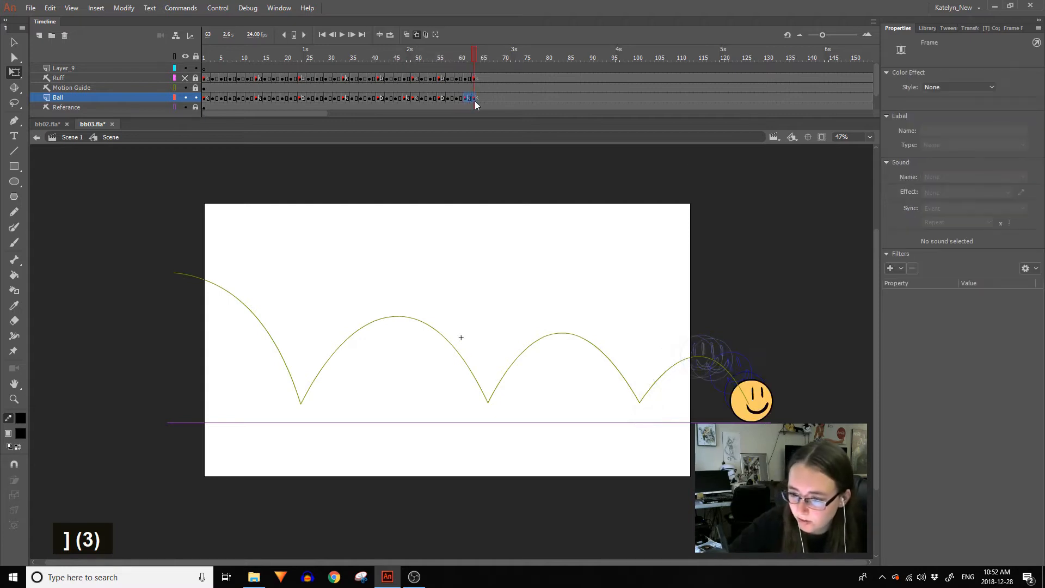
left_click(822, 137)
left_click(218, 51)
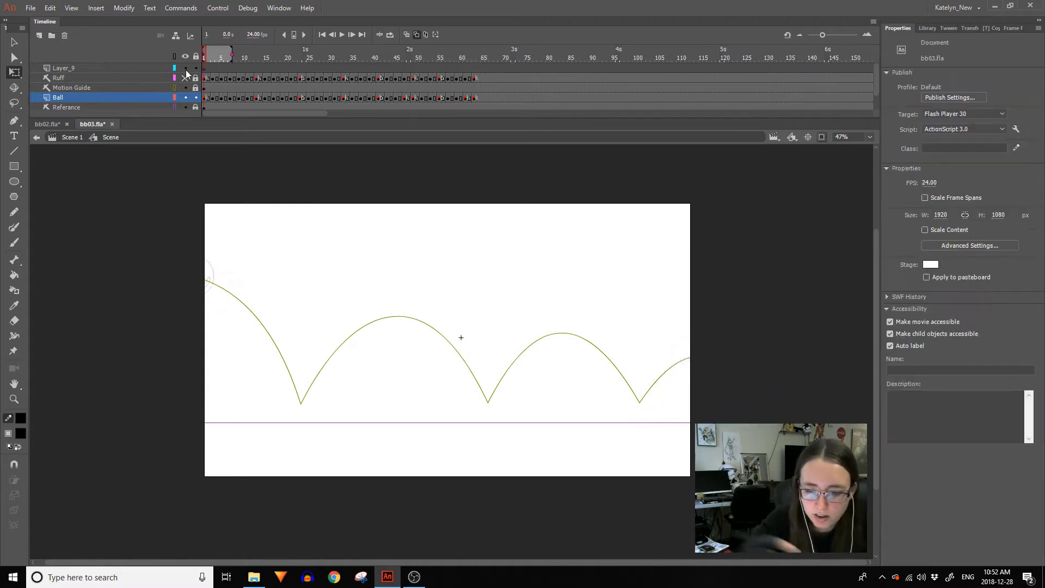
Play the animation several times to review the ball's bounce timing and spacing.
key("Return")
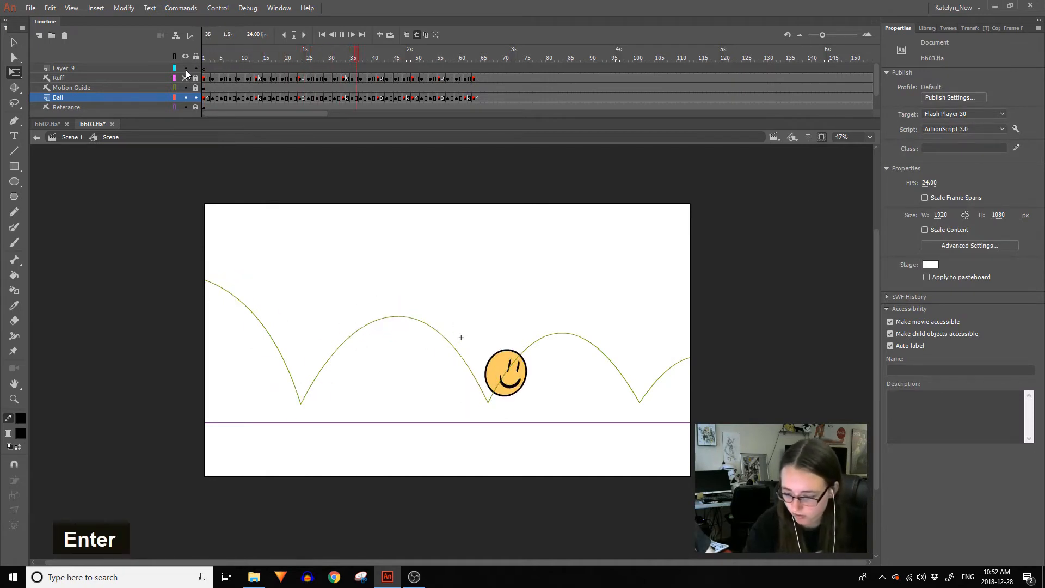
key("Return")
key("Return")
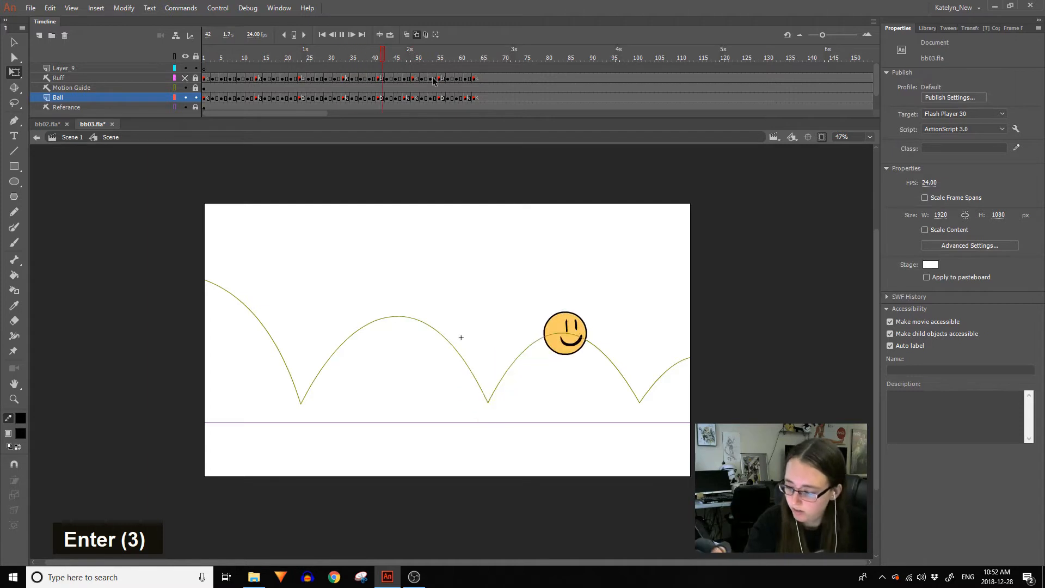
key("Return")
key("Return")
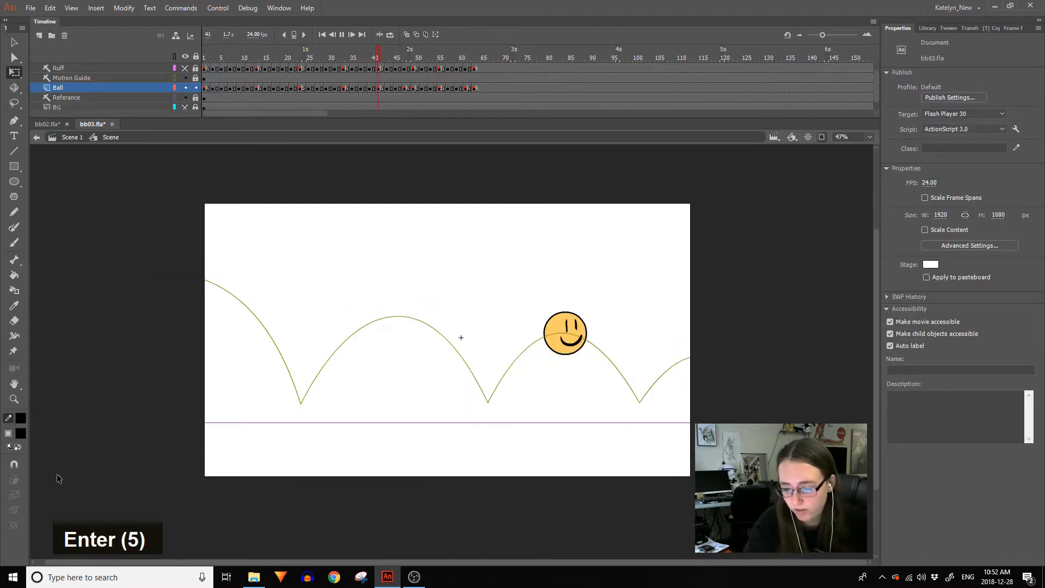
key("Return")
key("Return")
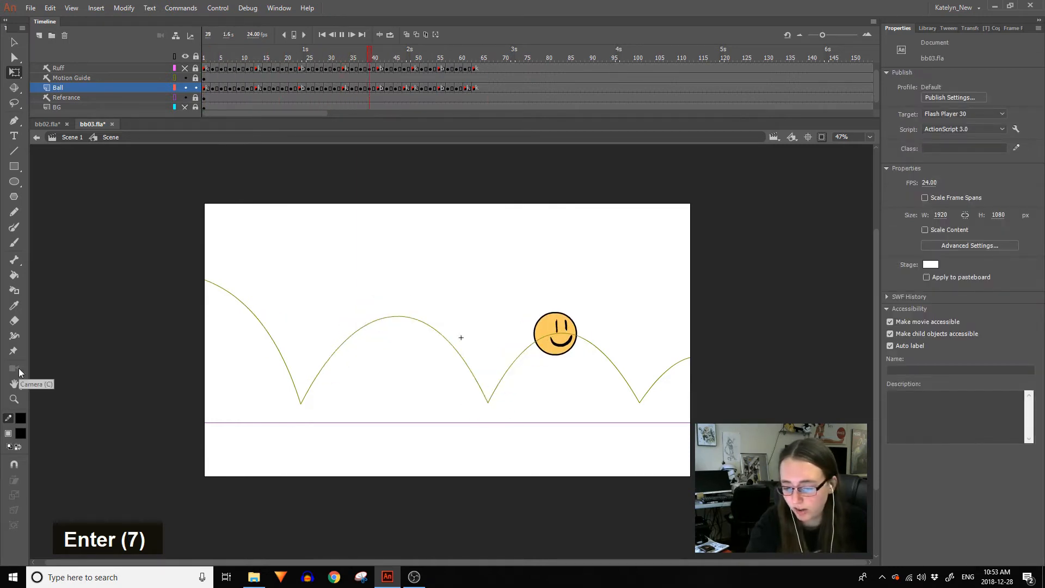
key("Return")
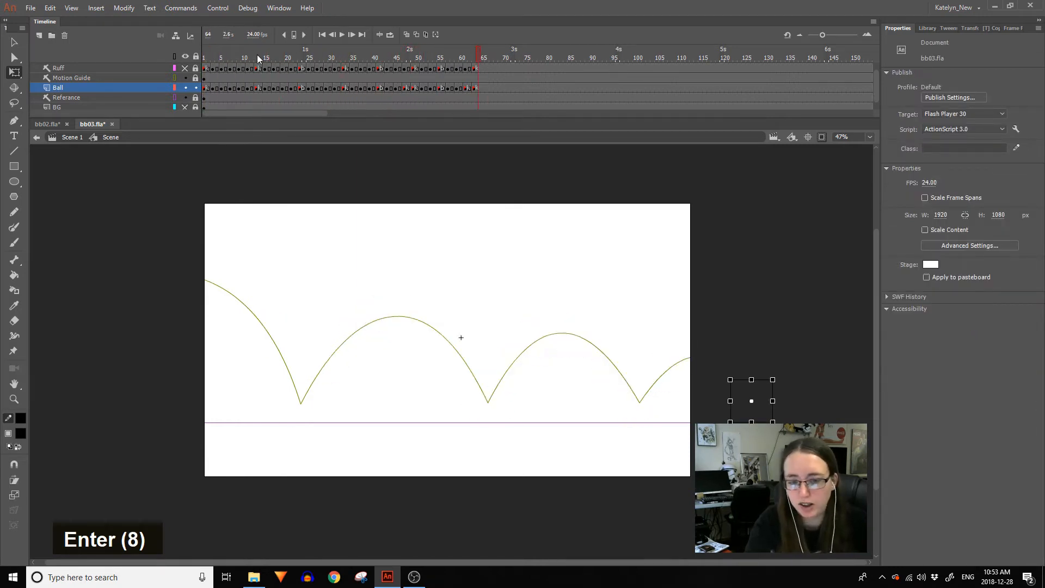
Replay the animation from frame 1 and scrub through the middle bounces to examine the ball's motion.
left_click_drag(296, 57, 203, 57)
key("Return")
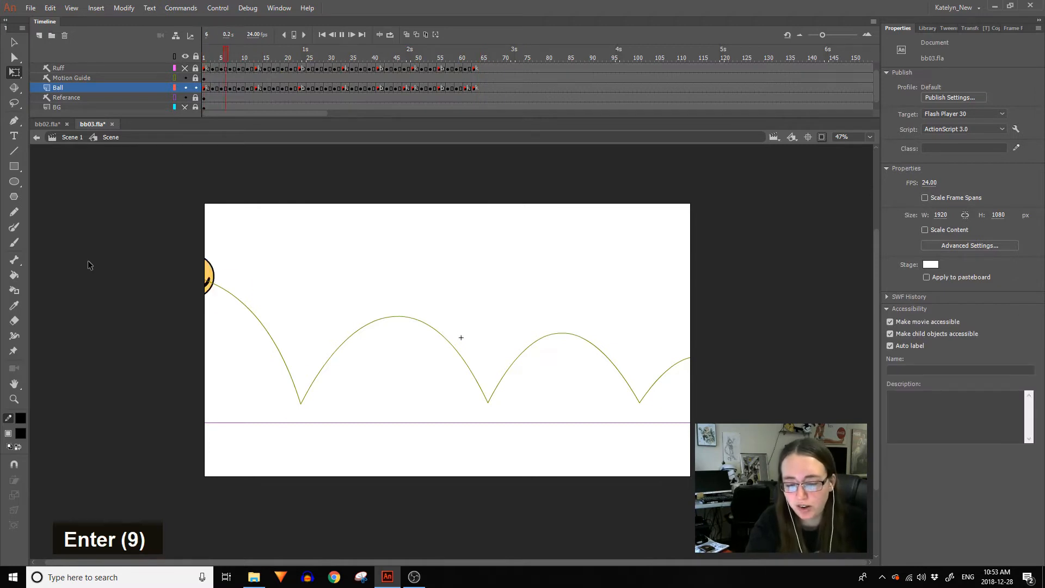
key("Return")
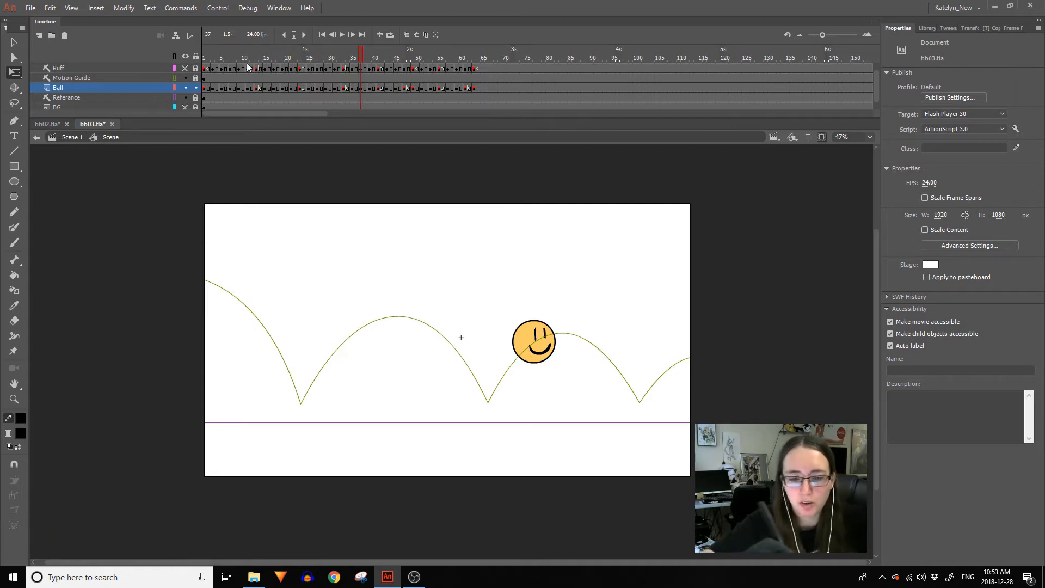
key("Return")
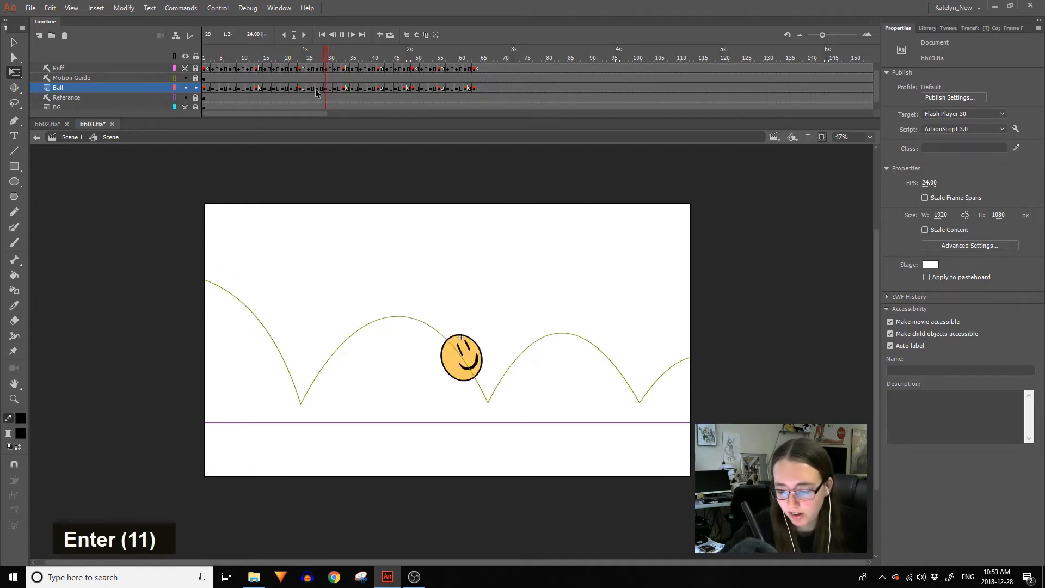
key("Return")
left_click_drag(305, 60, 382, 71)
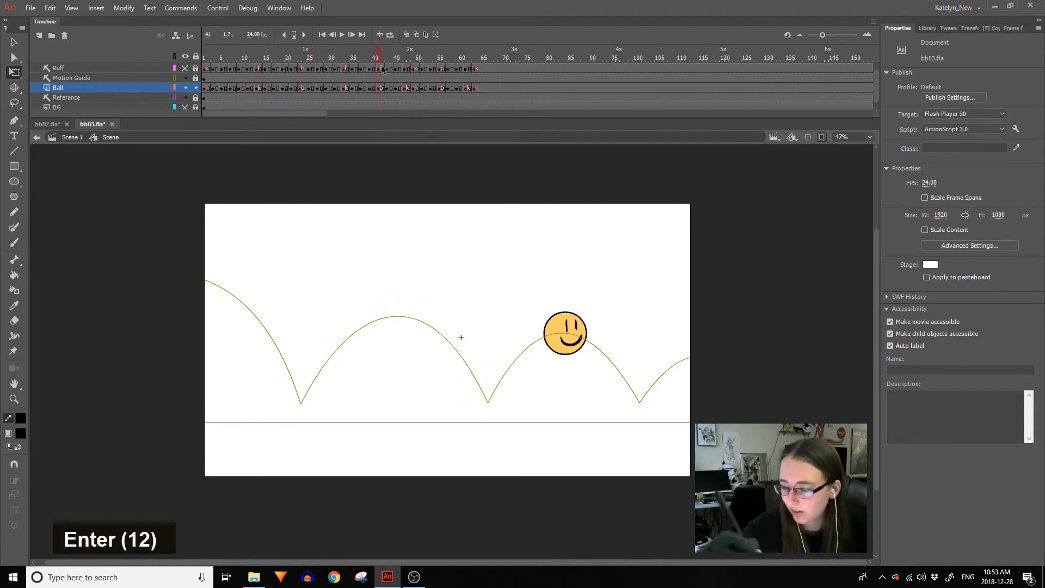
left_click_drag(445, 59, 139, 175)
key("Return")
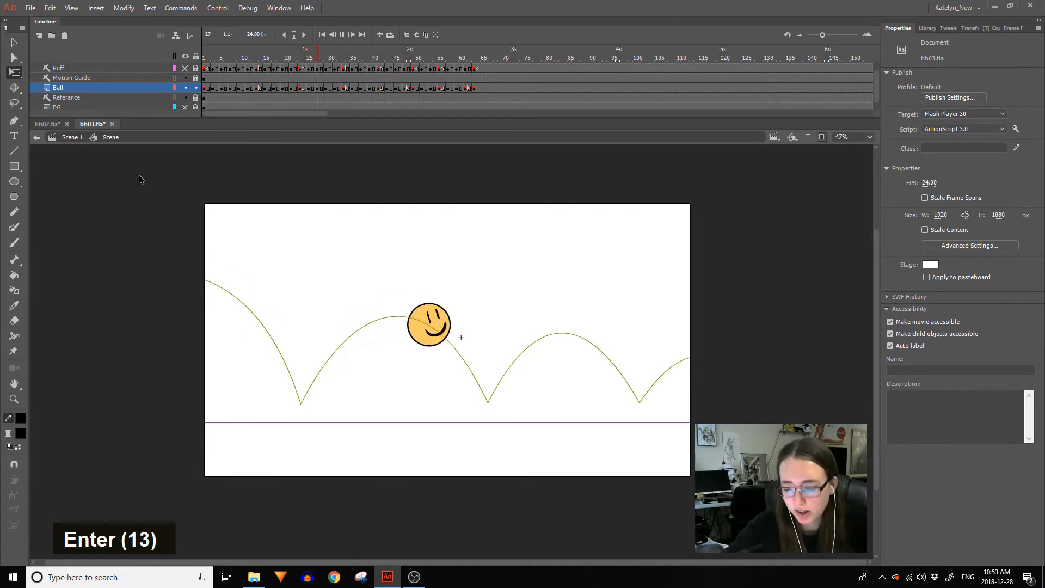
key("Return")
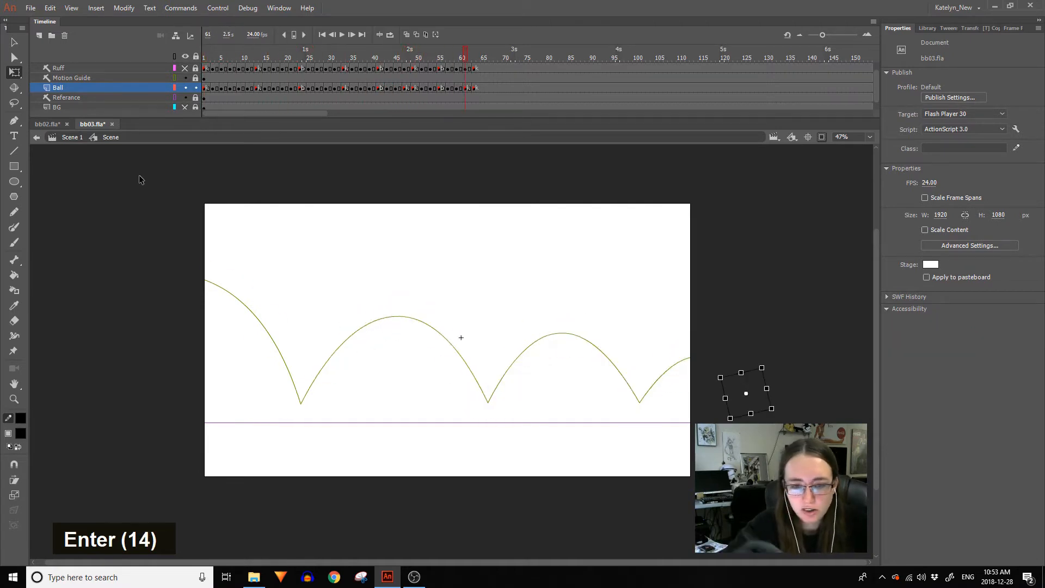
Save bb03.fla and select the off-stage ball on frame 1 at the start of the motion guide.
left_click(256, 58)
key("ctrl+s")
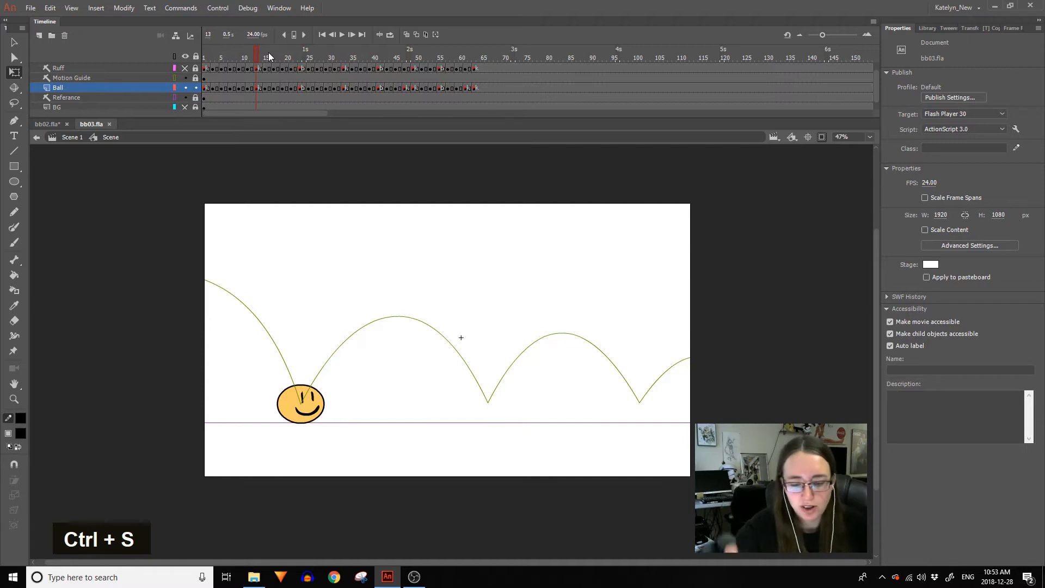
left_click_drag(290, 63, 204, 58)
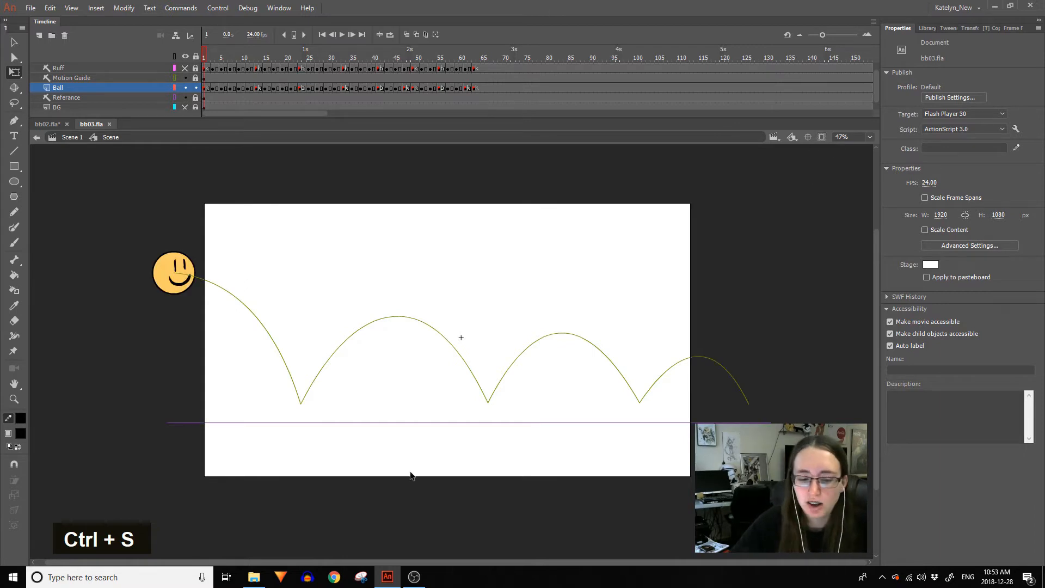
left_click(168, 263)
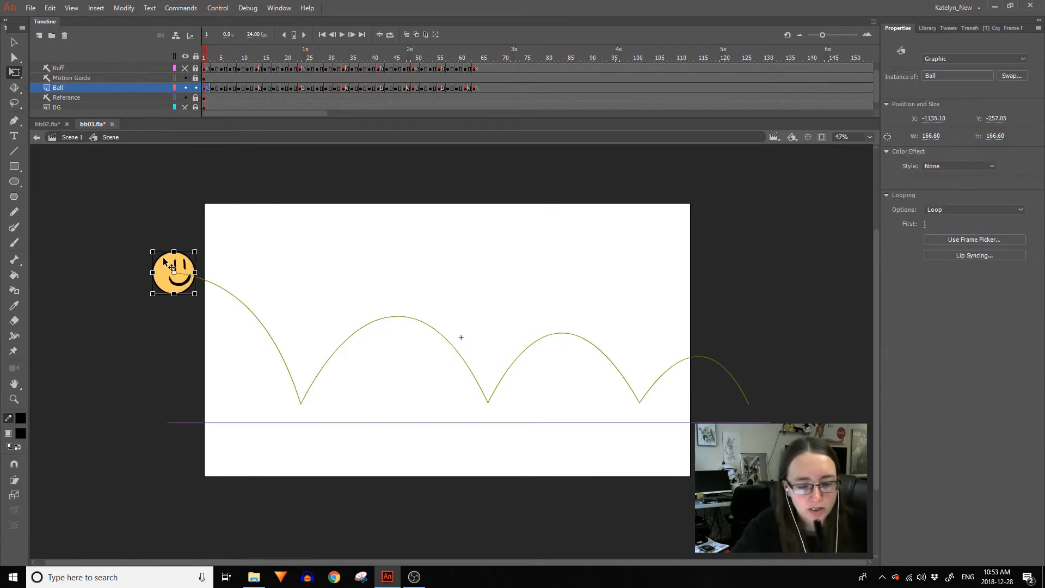
Copy the off-stage ball on frame 1 and add a new guide layer above the Ruff layer.
key("ctrl+c")
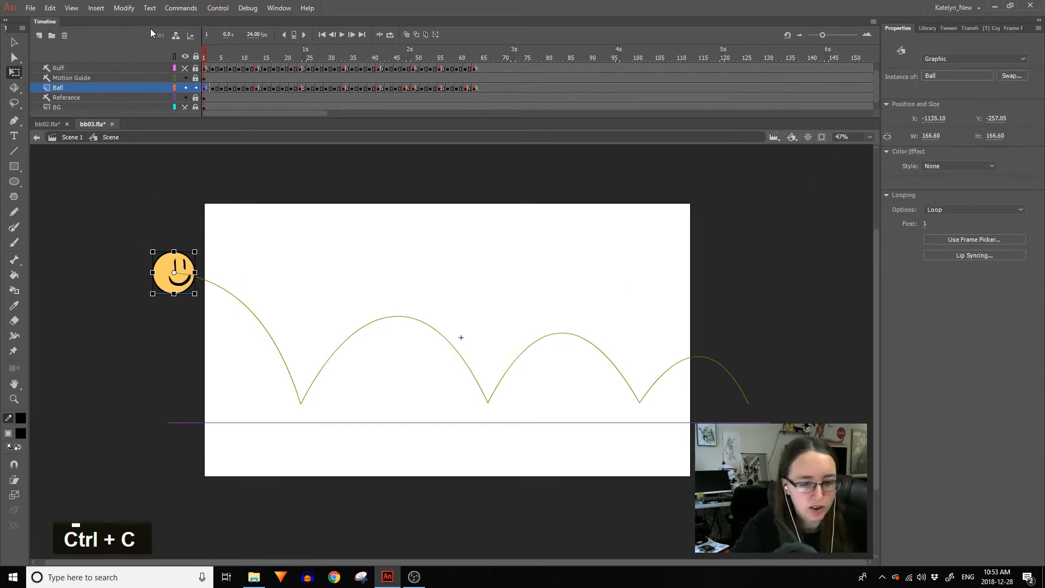
left_click(201, 88)
left_click(85, 67)
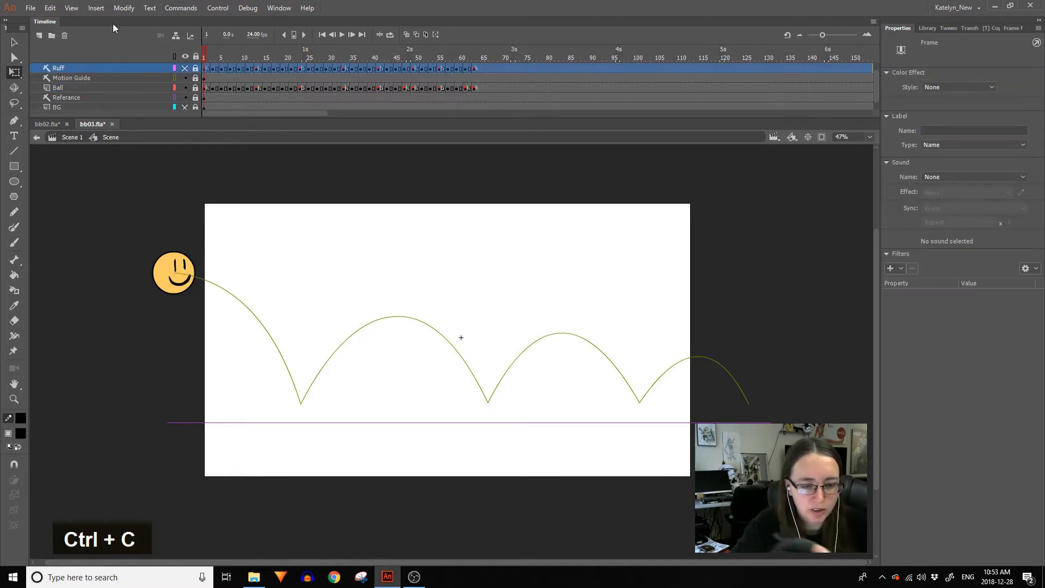
left_click(53, 35)
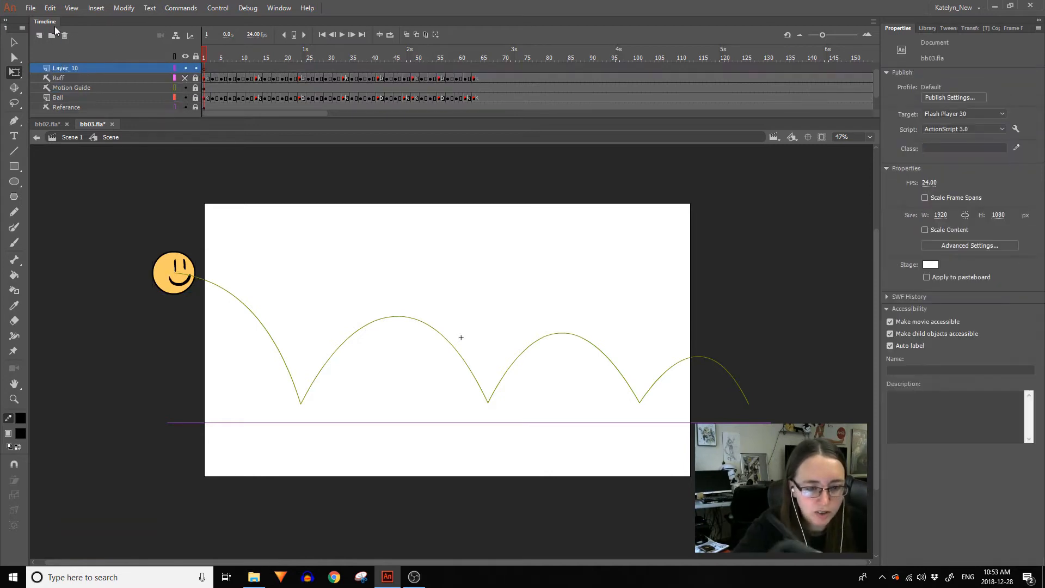
left_click(284, 70)
right_click(104, 68)
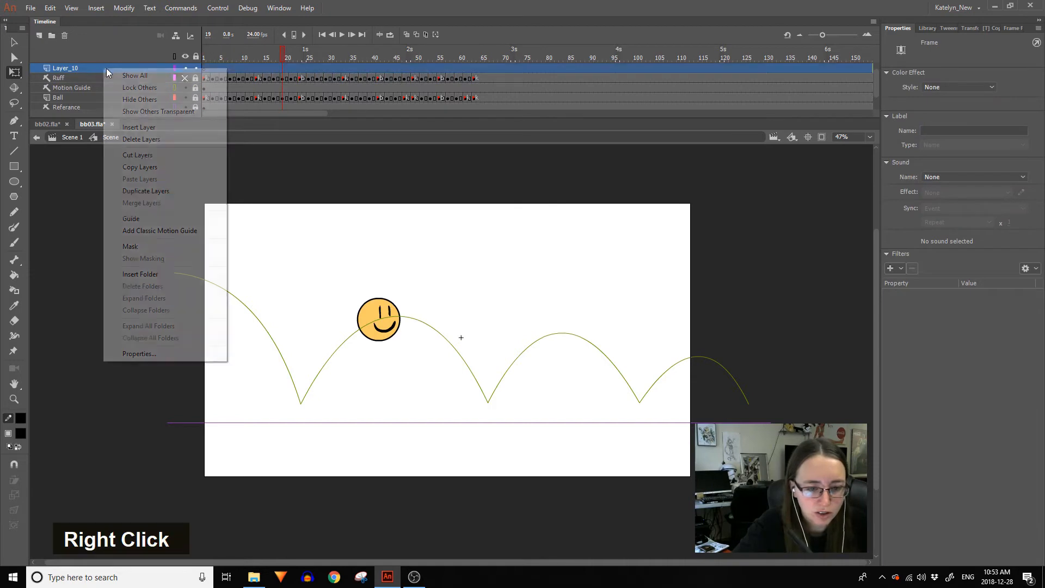
left_click(143, 218)
Paste the ball in place on the new guide layer, hide the other layers and move it to about X -239, Y -21.
double_click(305, 68)
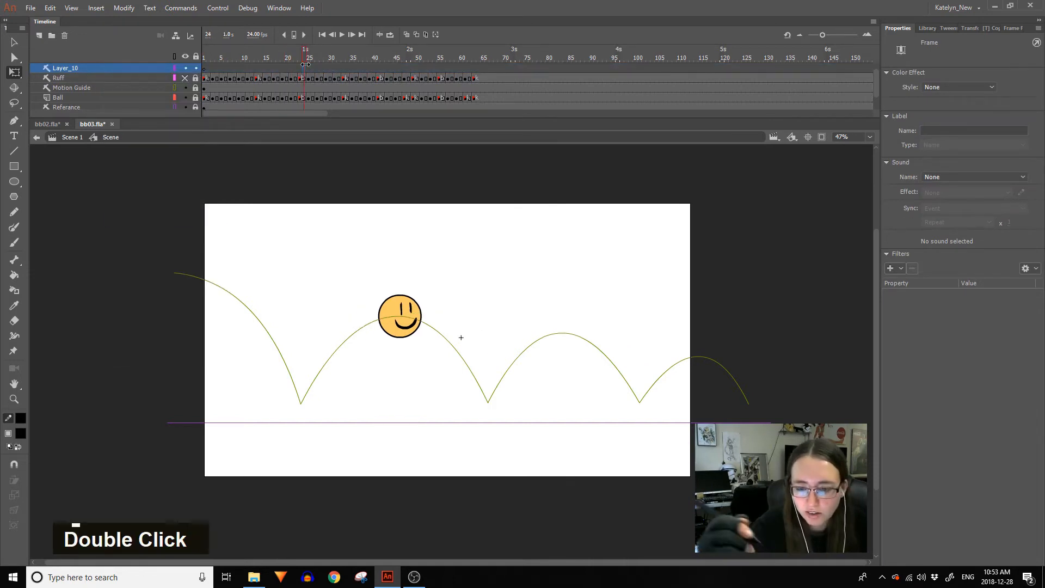
key("ctrl+shift+v")
left_click_drag(166, 264, 487, 262)
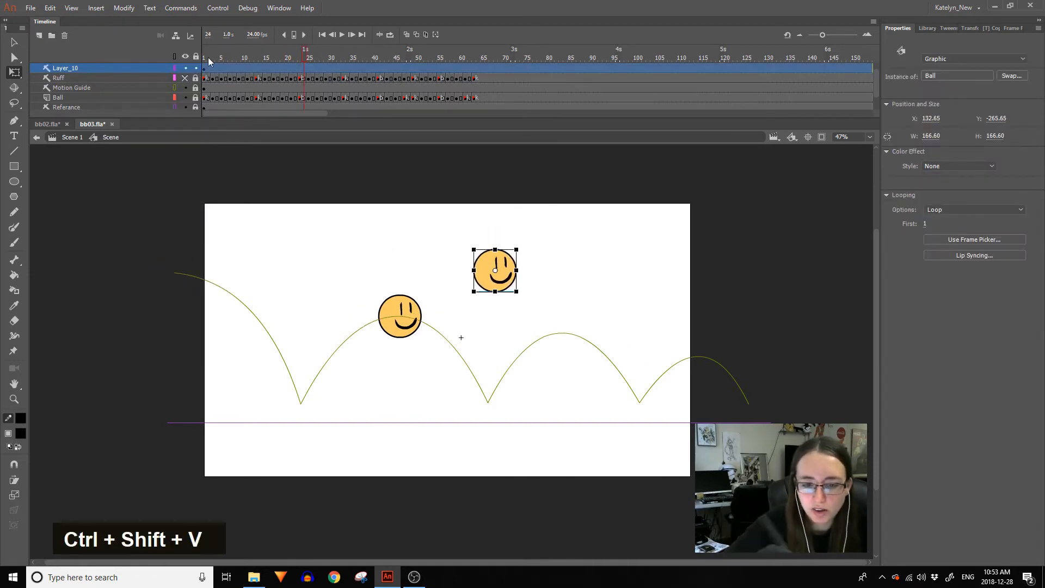
left_click(183, 66, "alt")
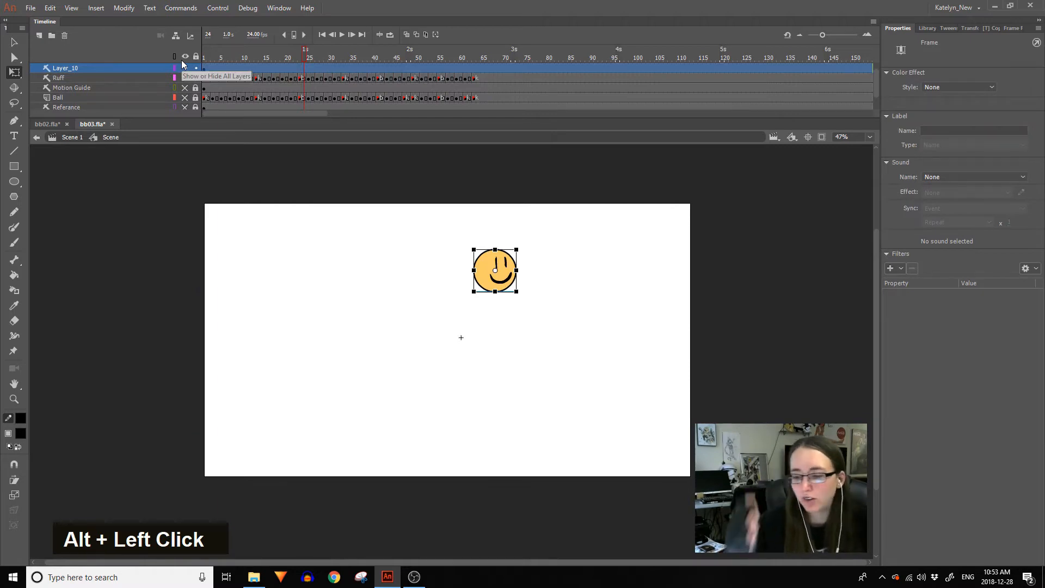
mouse_move(516, 269)
left_mouse_down()
mouse_move(405, 331)
mouse_move(423, 329)
left_mouse_up()
Scale the pasted ball up proportionally to about 601 px wide and place it just left of the stage centre.
left_click(15, 399)
left_click_drag(320, 425, 495, 262)
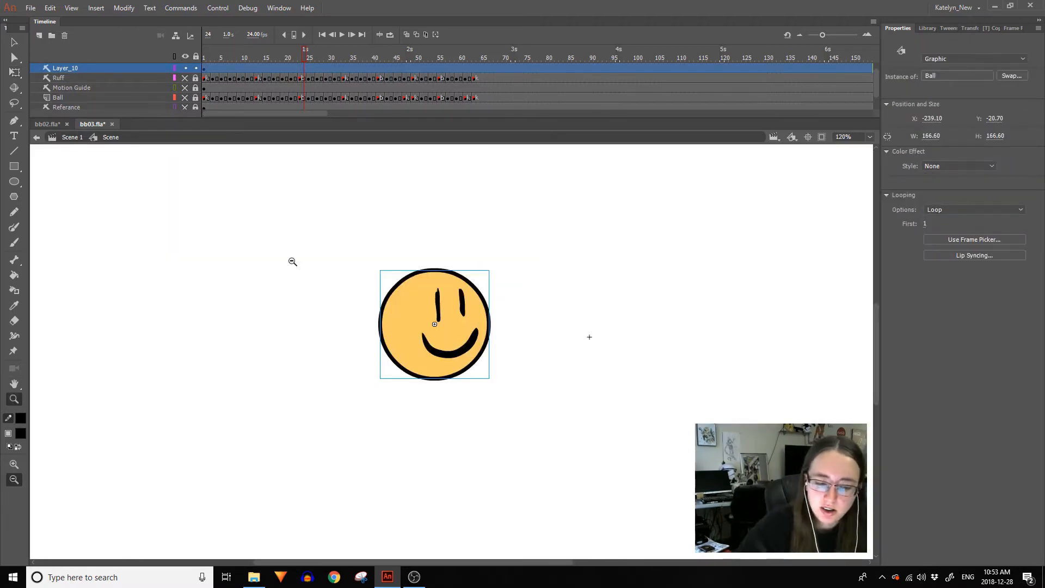
left_click(122, 412, "alt")
key("q")
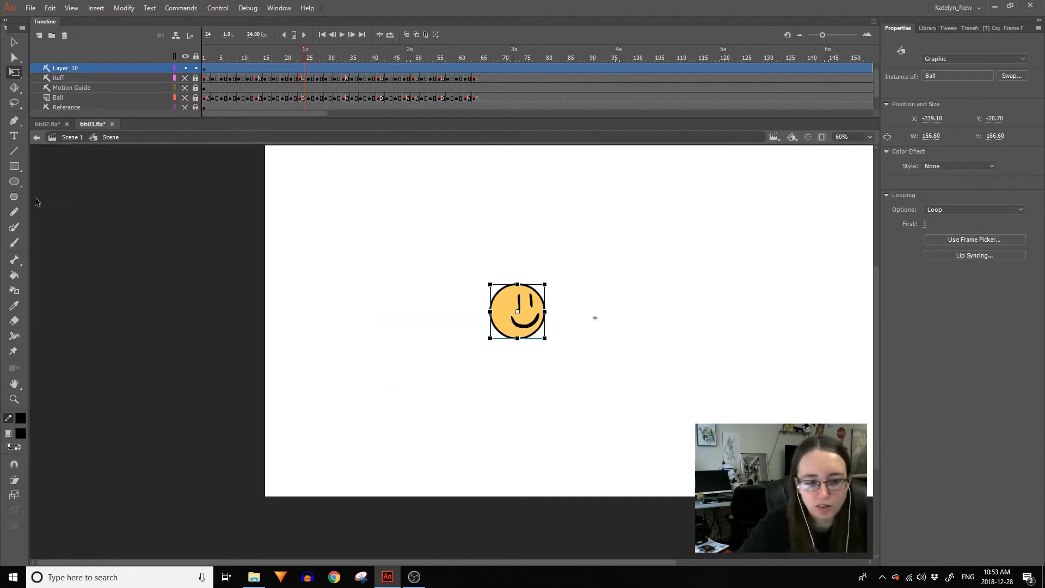
left_click_drag(545, 283, 618, 217)
left_click_drag(674, 319, 531, 352)
left_click_drag(441, 354, 461, 354)
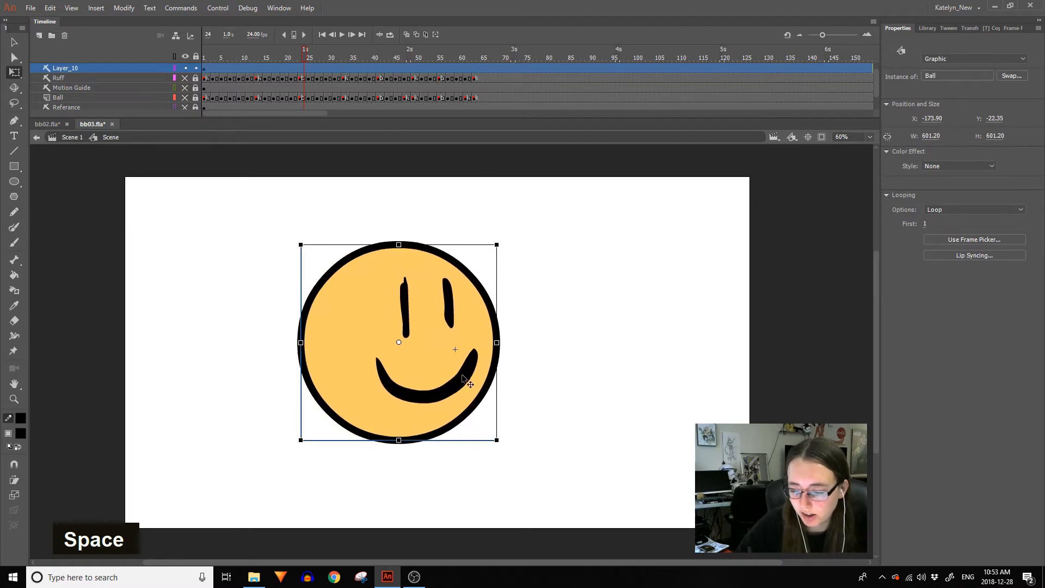
Show the Ball layer at frame 9, try reshaping the left eye inside the Ball symbol, and undo that edit.
left_click(186, 97)
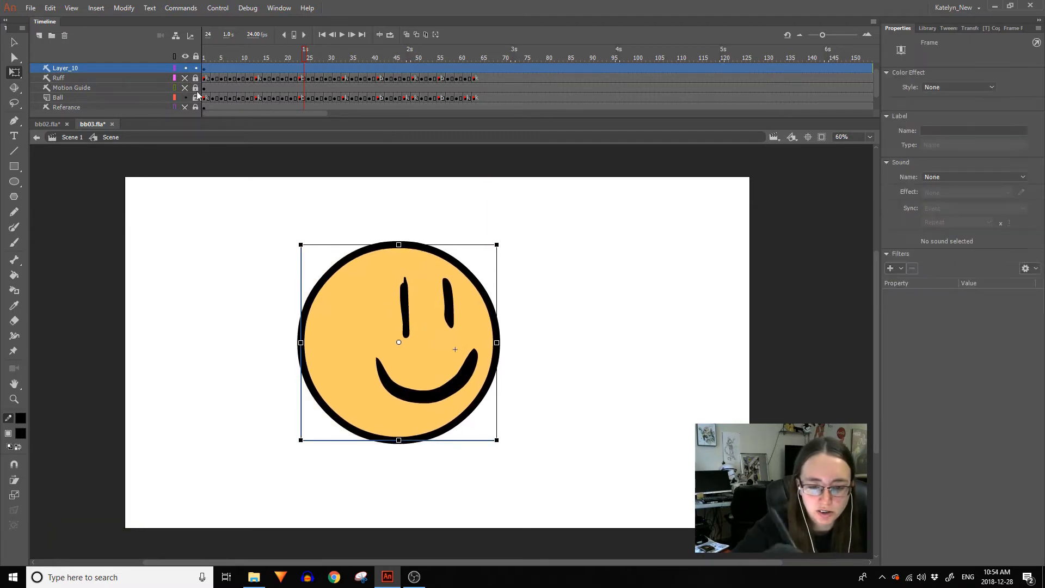
left_click_drag(305, 61, 239, 72)
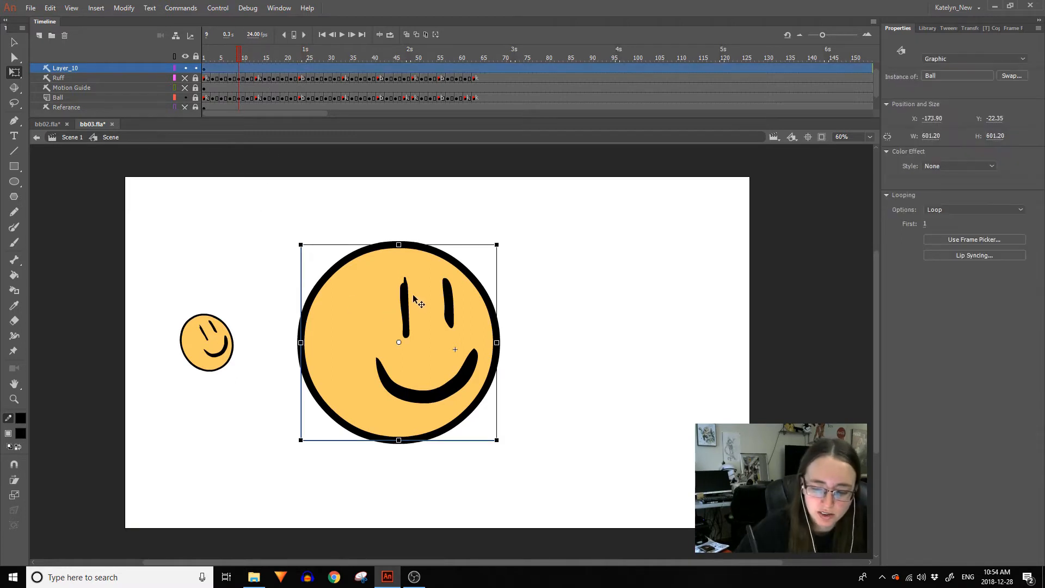
double_click(412, 295)
key("ctrl+z")
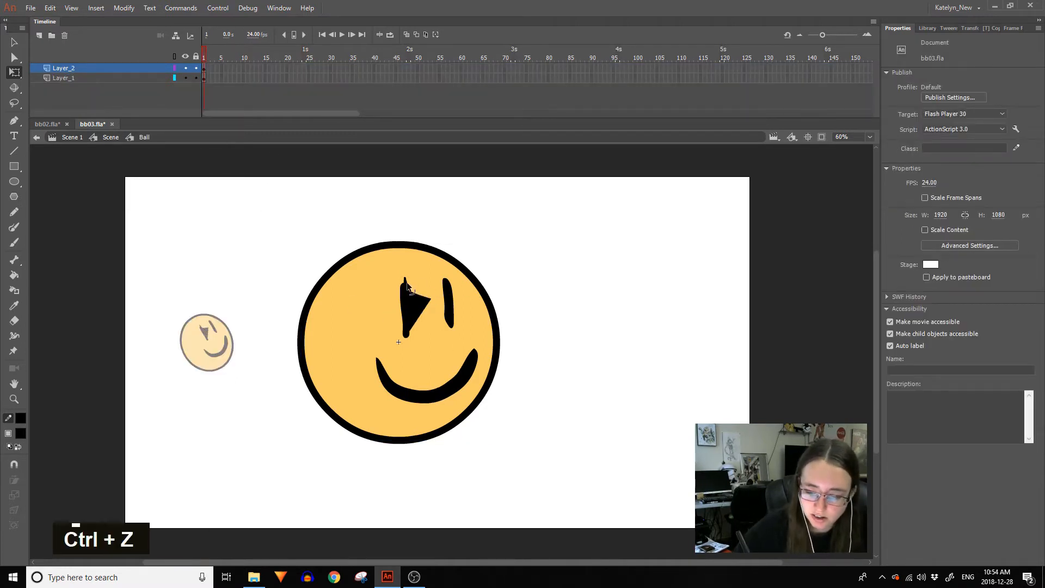
key("ctrl+z")
double_click(475, 245)
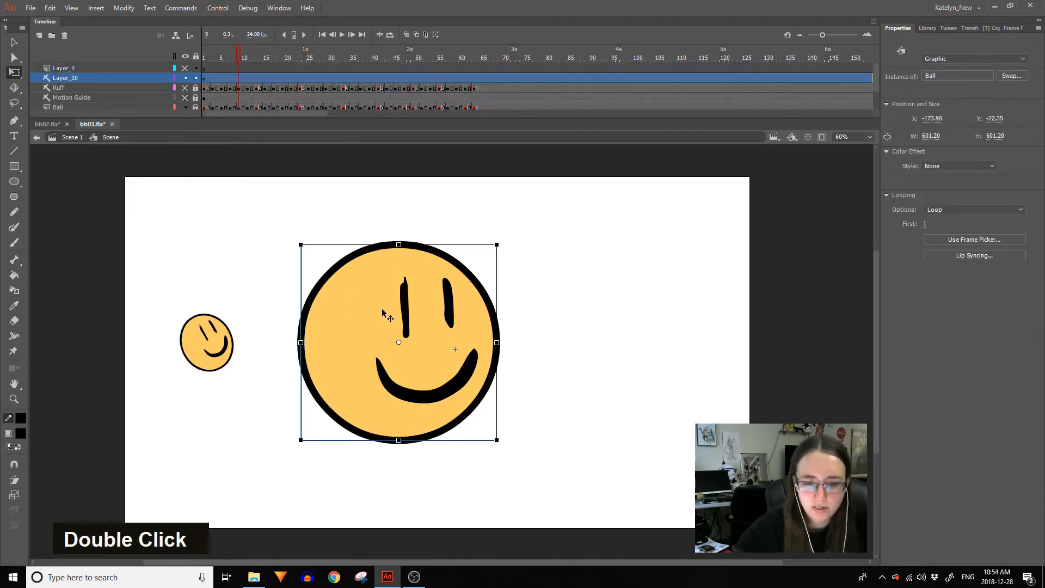
Hide every layer except Layer_10 and save bb03.fla.
left_click(188, 75, "alt")
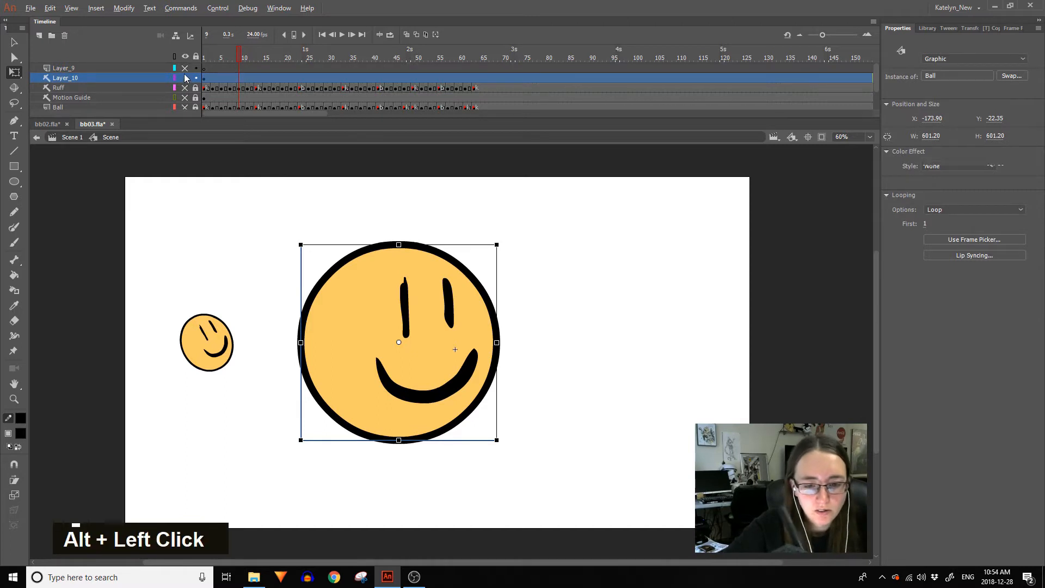
left_click(499, 233)
key("ctrl+s")
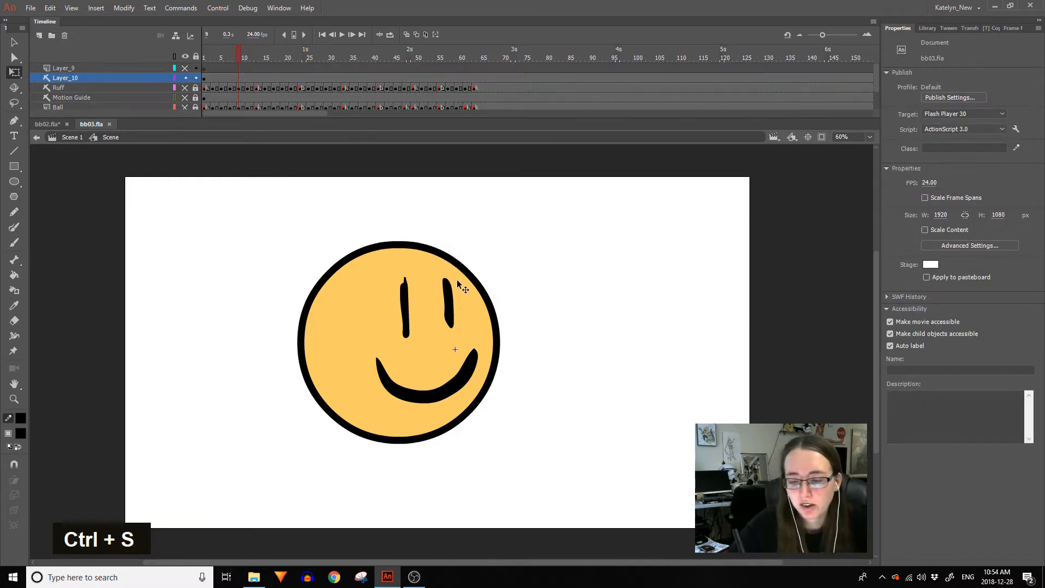
Open the Ball symbol for editing and delete Layer_2, which holds the smiley's eyes and mouth.
left_click(468, 320)
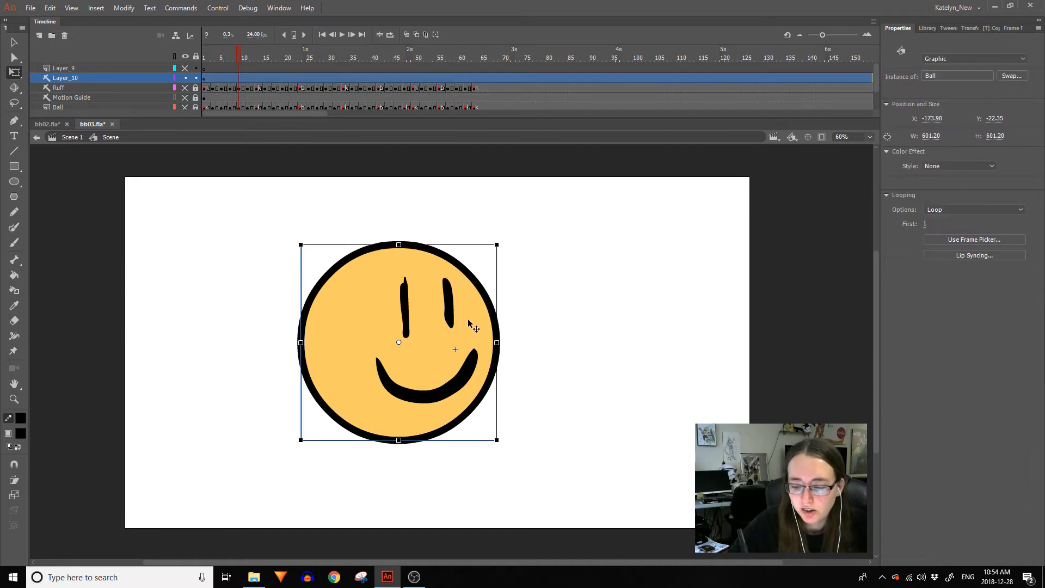
double_click(468, 319)
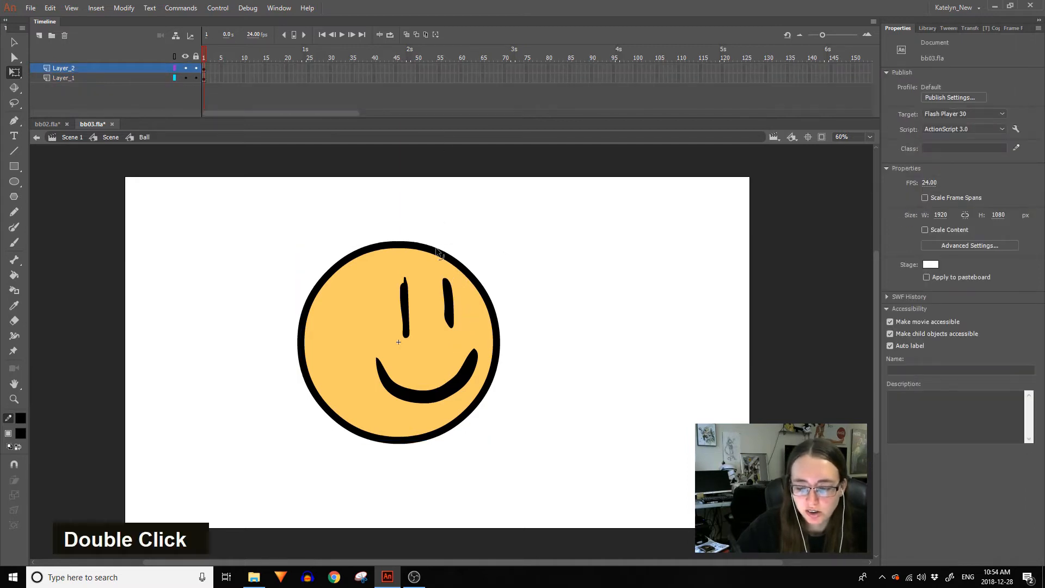
left_click(450, 306)
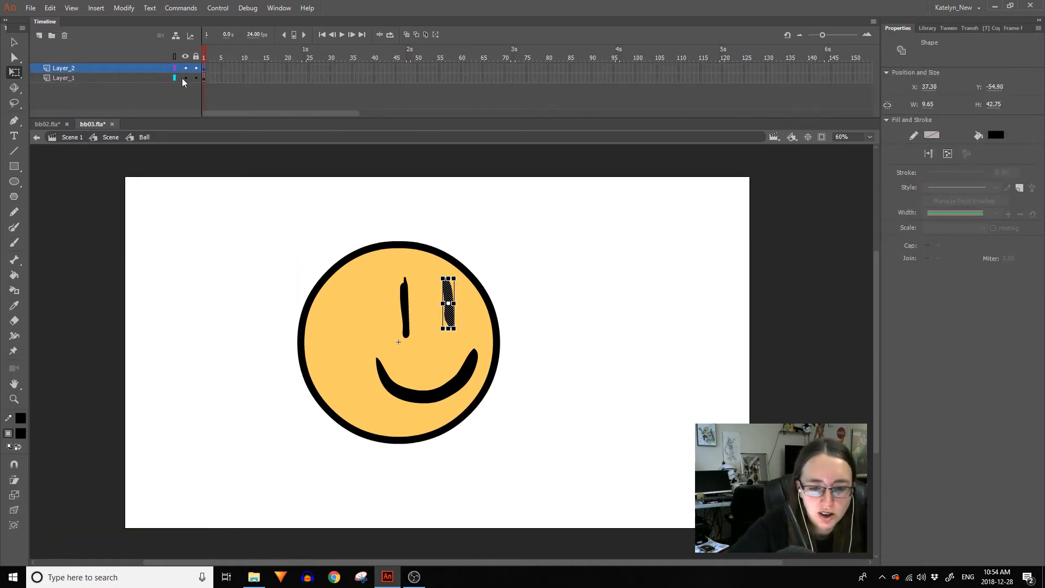
left_click(163, 77)
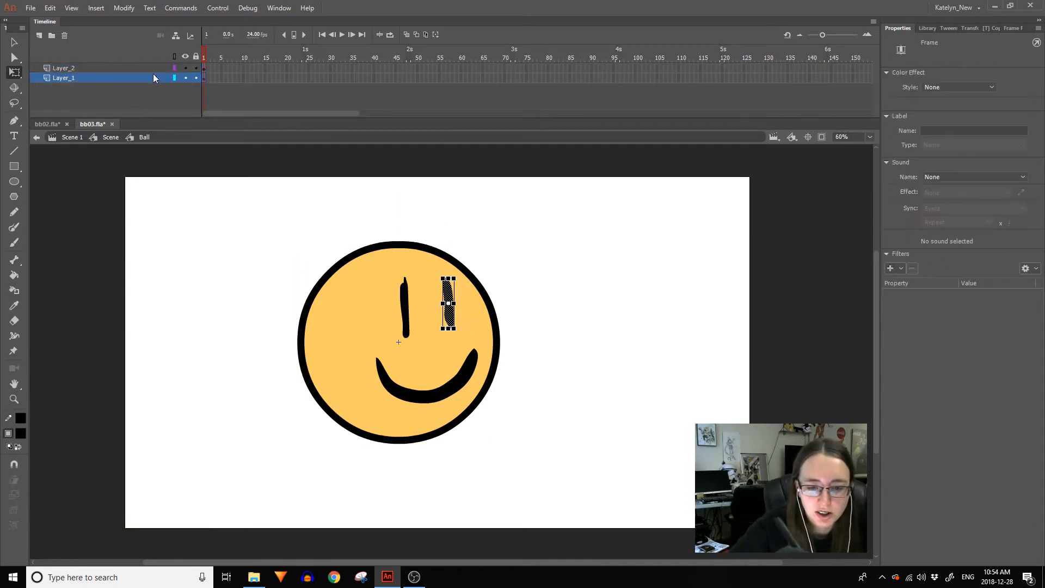
left_click(208, 57)
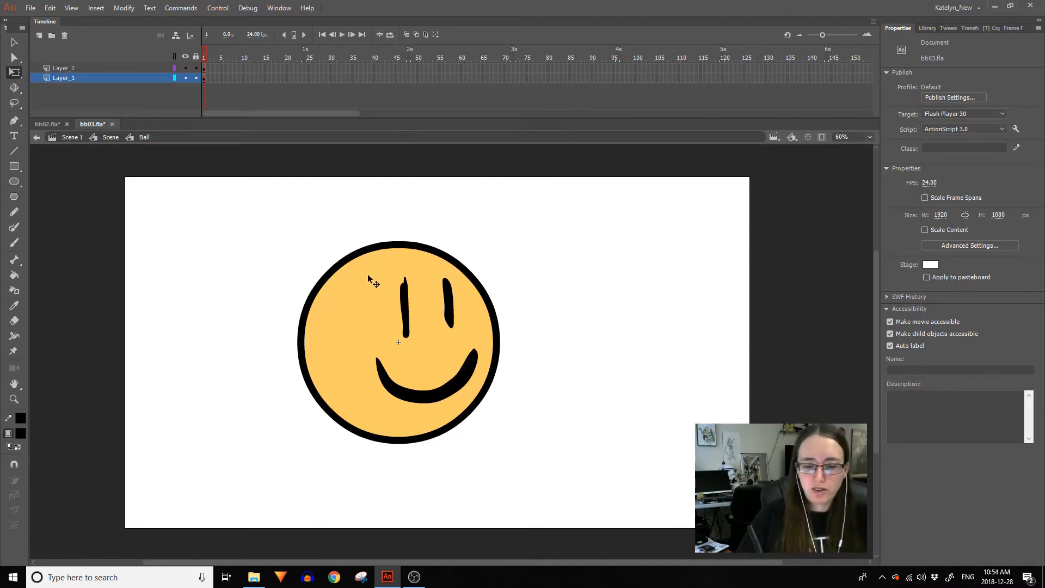
left_click(404, 294)
left_click(196, 68)
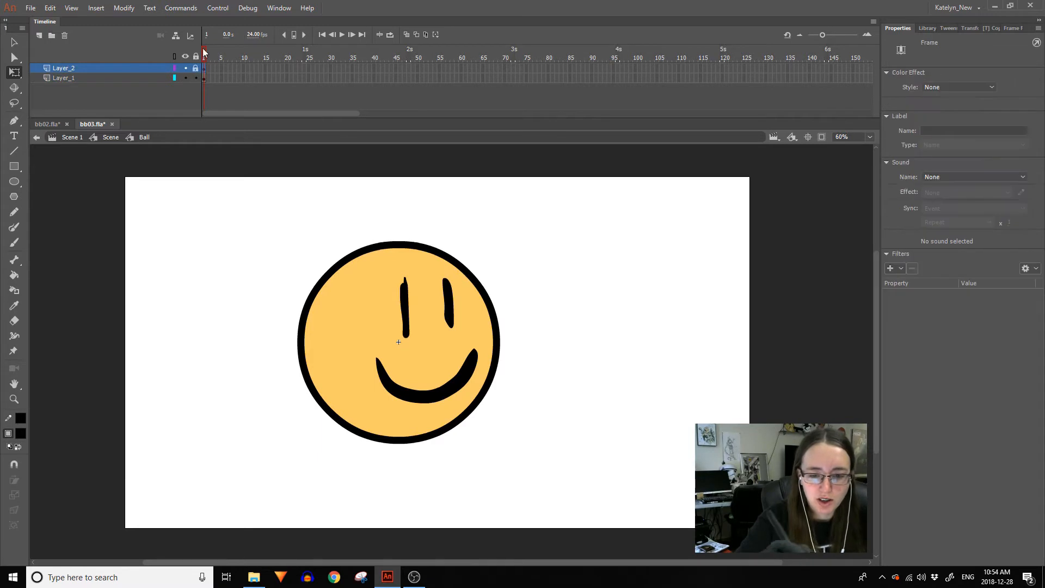
left_click(65, 36)
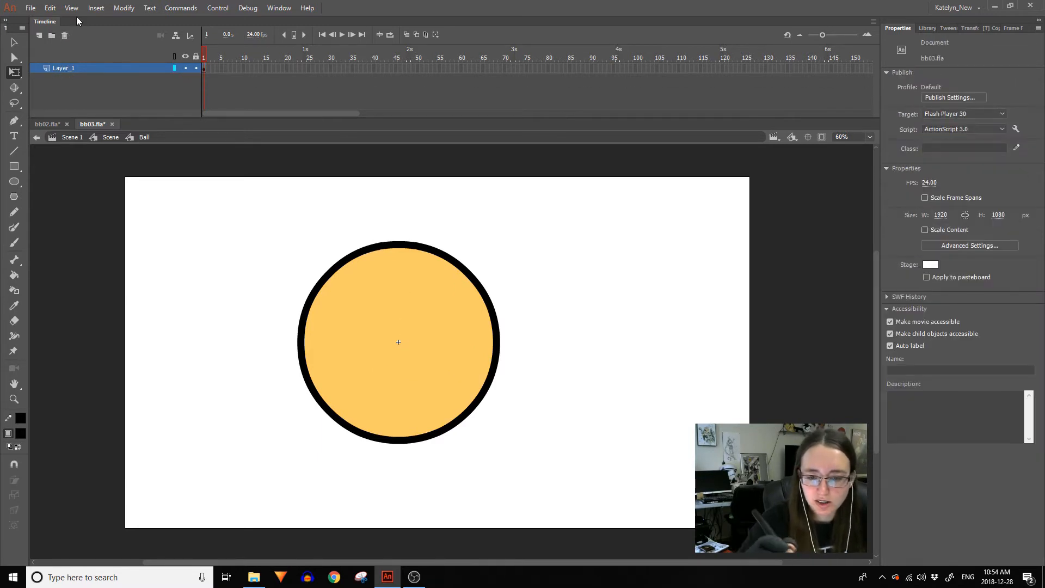
Add a layer above Layer_1 and draw a small downward-pointing triangle nose near the ball's centre with 6 pt black lines.
left_click(38, 35)
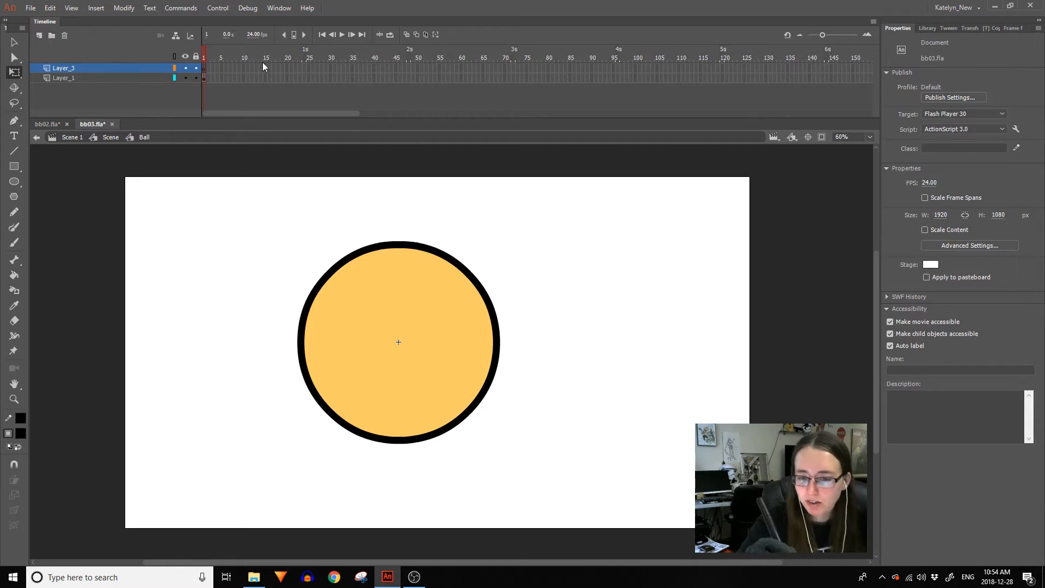
left_click(14, 243)
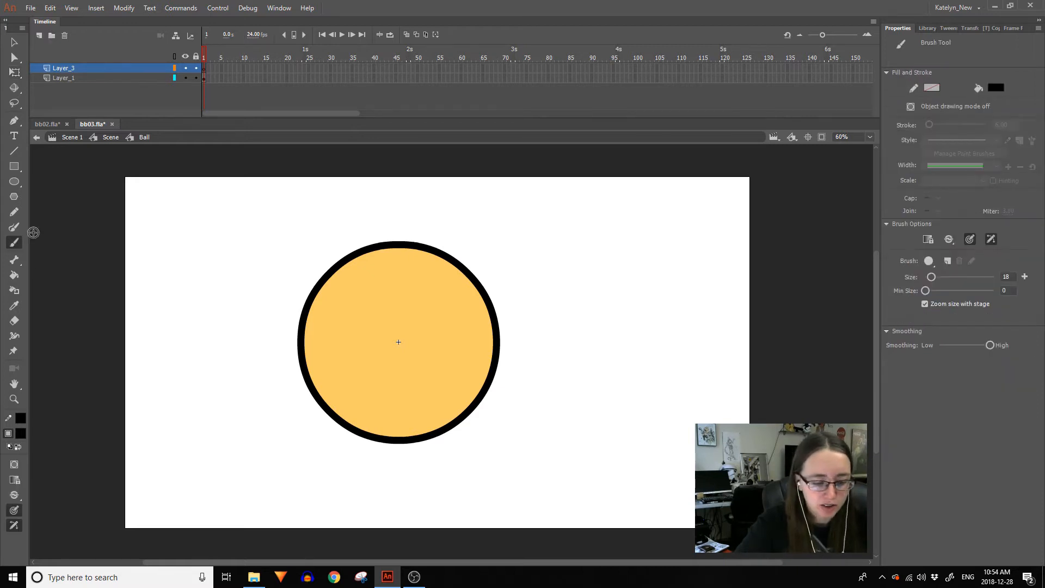
left_click(21, 434)
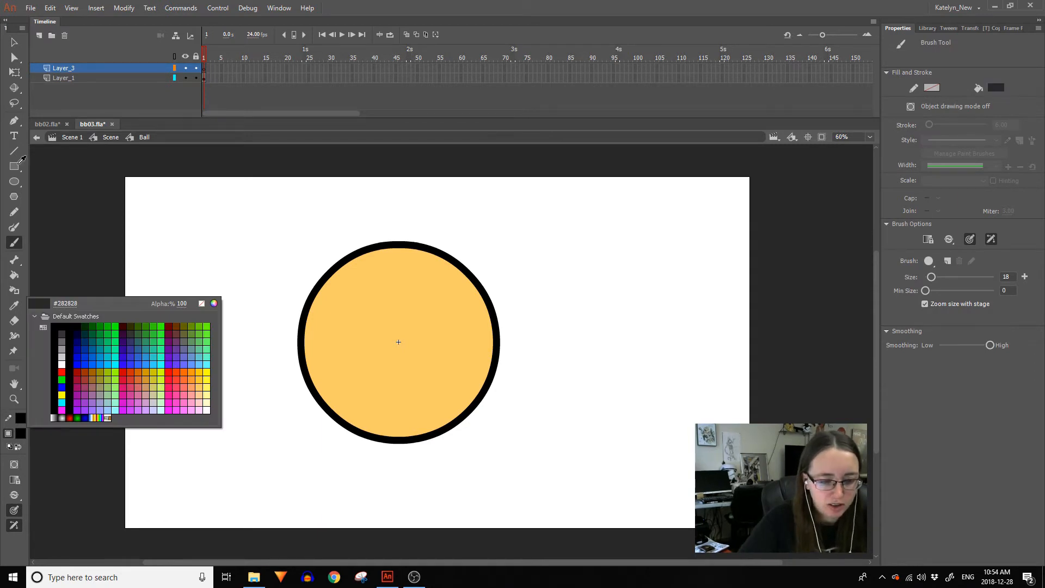
double_click(22, 153)
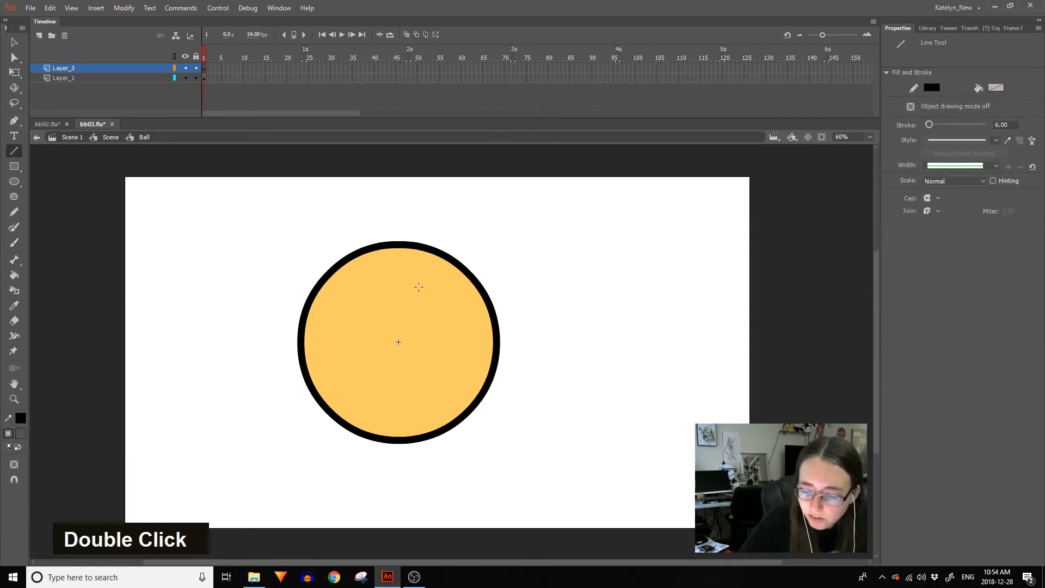
mouse_move(402, 349)
left_mouse_down()
mouse_move(455, 348)
mouse_move(424, 371)
left_mouse_up()
key("ctrl+z")
Trim the overhanging line ends off the corners of the triangle nose.
left_click(403, 348, "ctrl+shift")
left_click(455, 348, "ctrl+shift")
left_click(448, 343, "ctrl+shift")
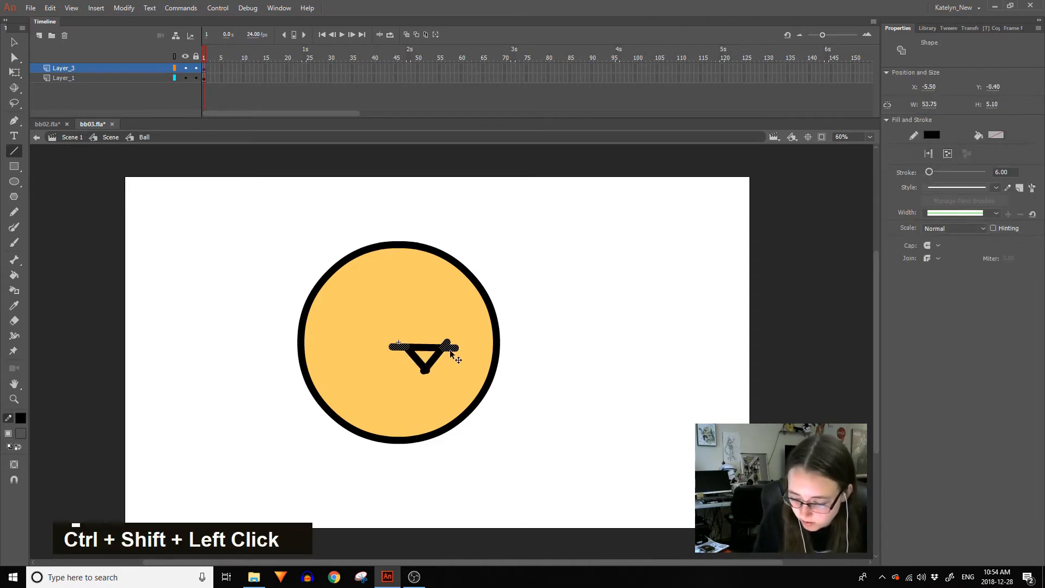
key("Delete")
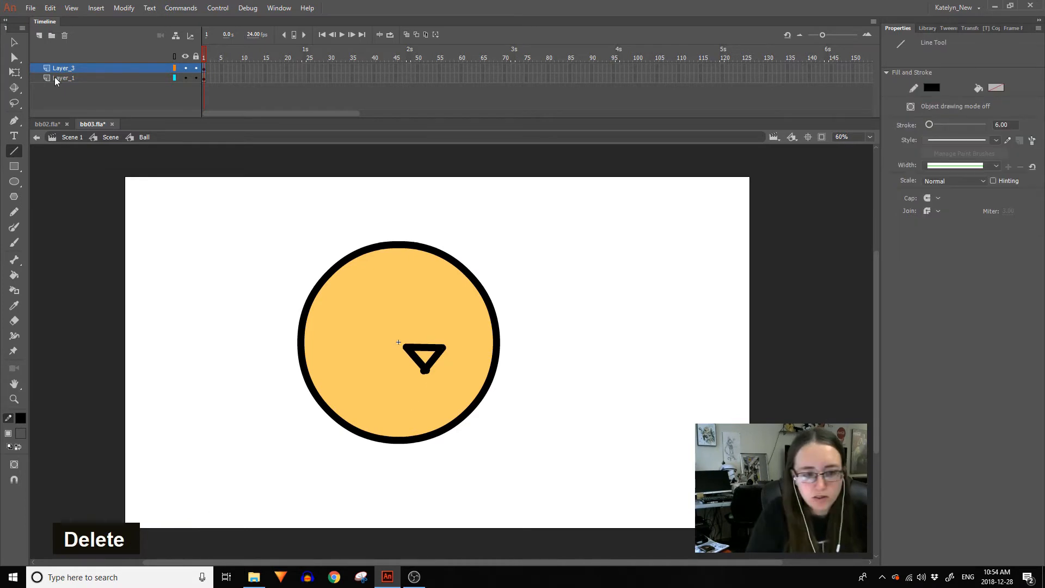
key("v")
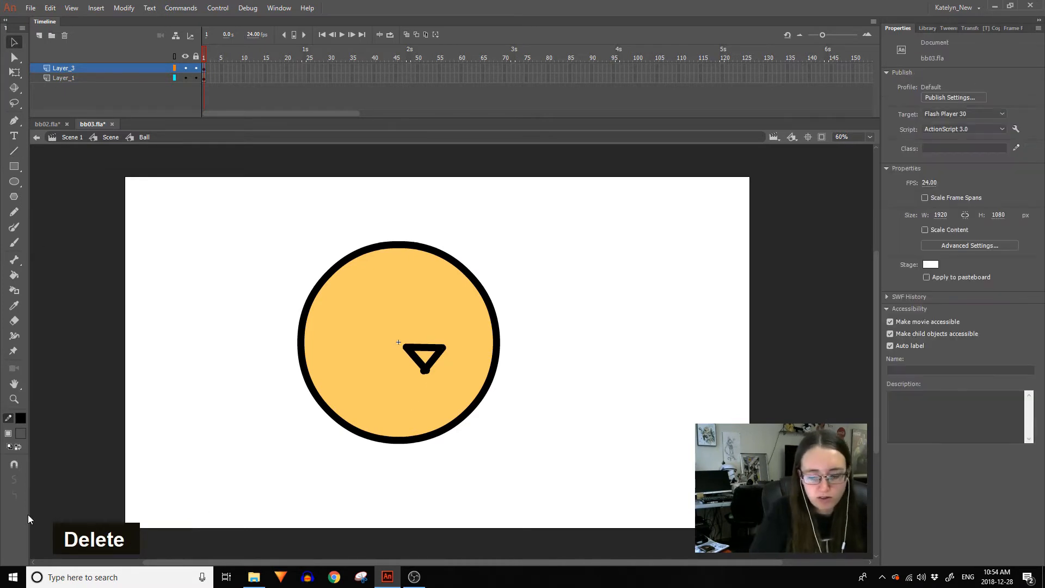
Switch to Chrome and search Google Images for "fox animal" as reference.
left_click(333, 576)
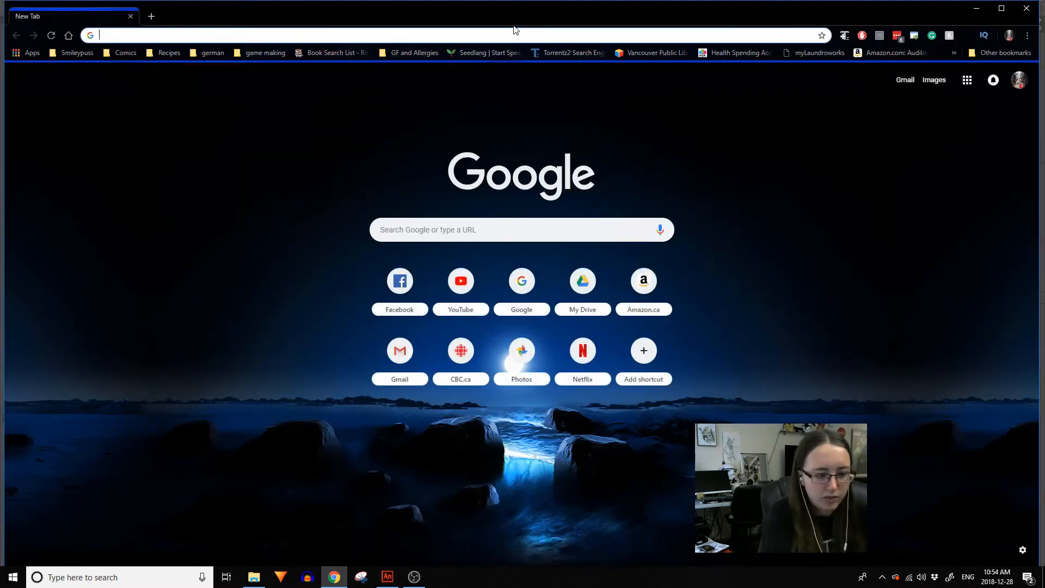
type("fox animal")
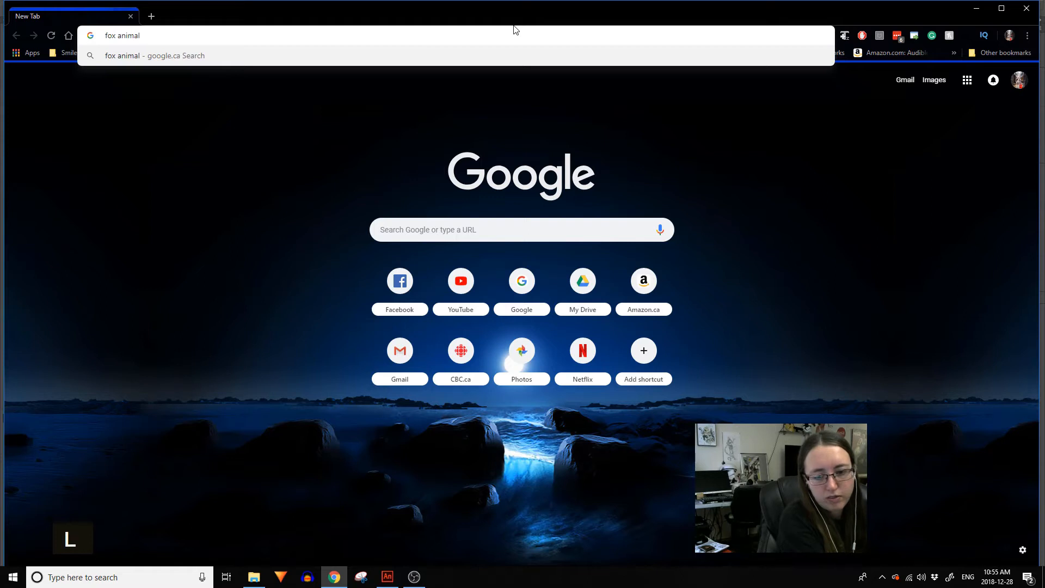
key("Return")
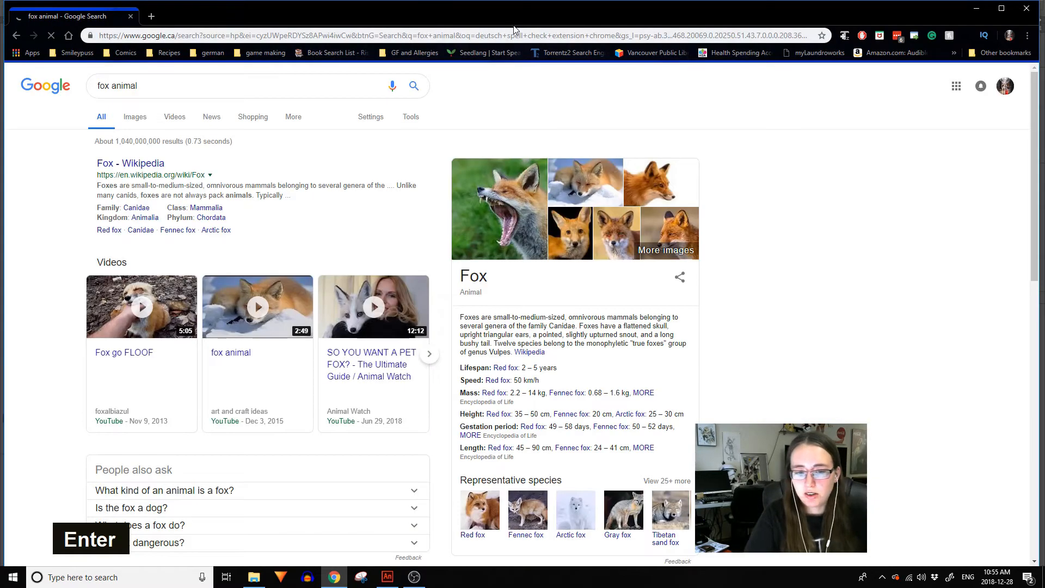
left_click(135, 117)
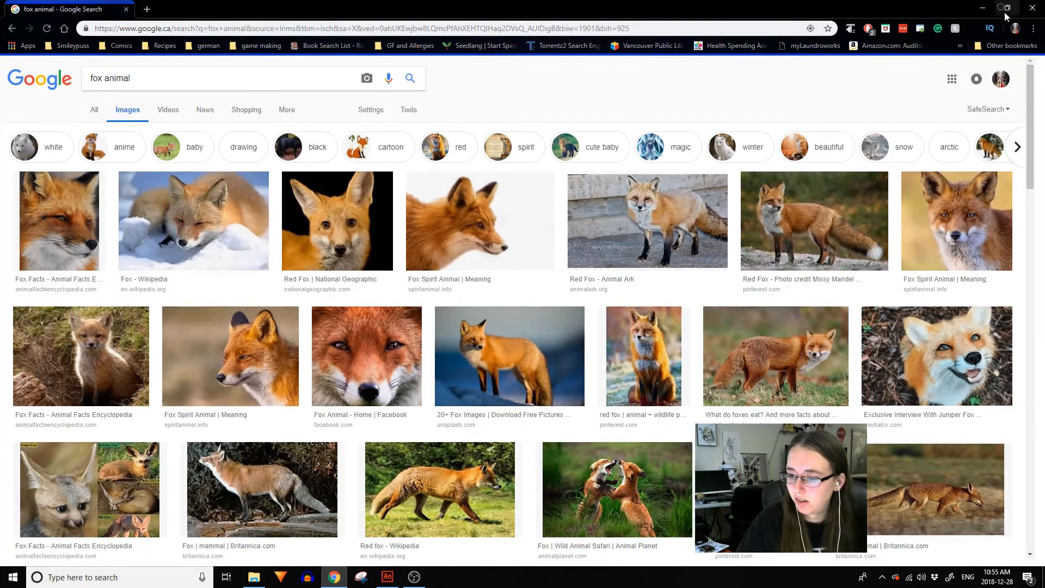
left_click(1003, 9)
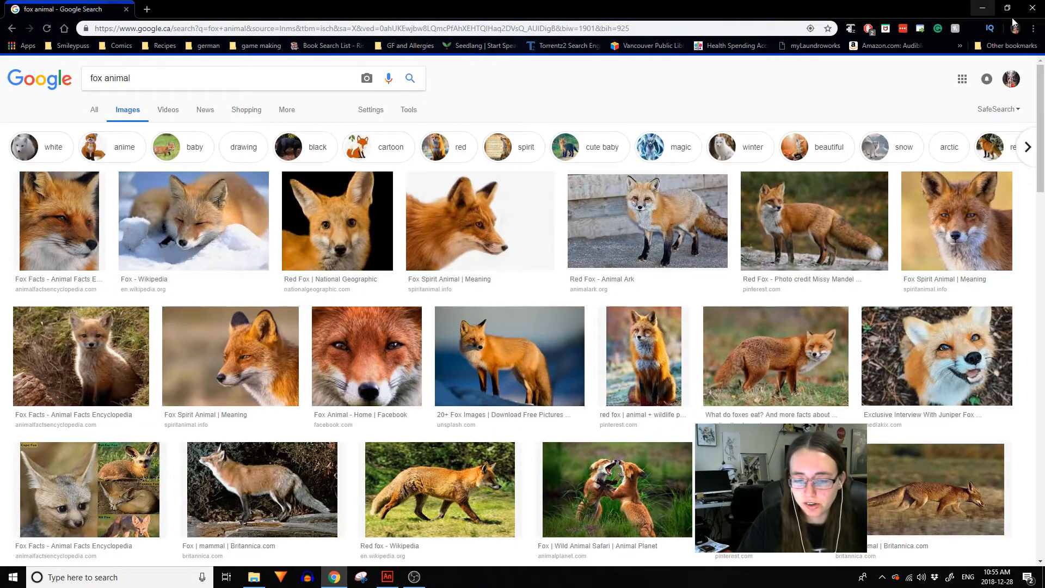
Return to Animate and pull two diverging black mouth lines down from the tip of the triangle nose.
left_click(982, 7)
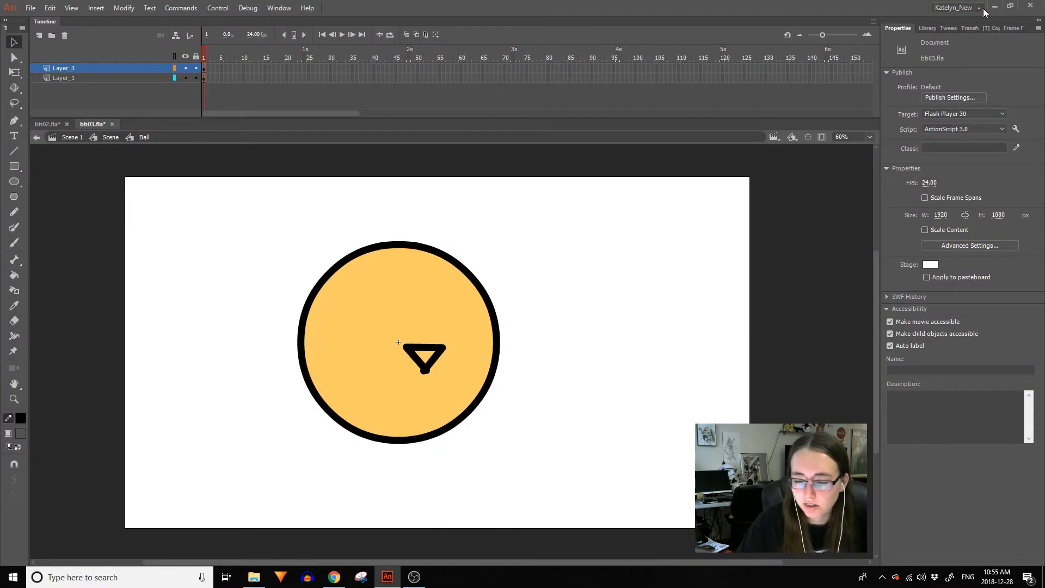
left_click_drag(425, 370, 411, 402)
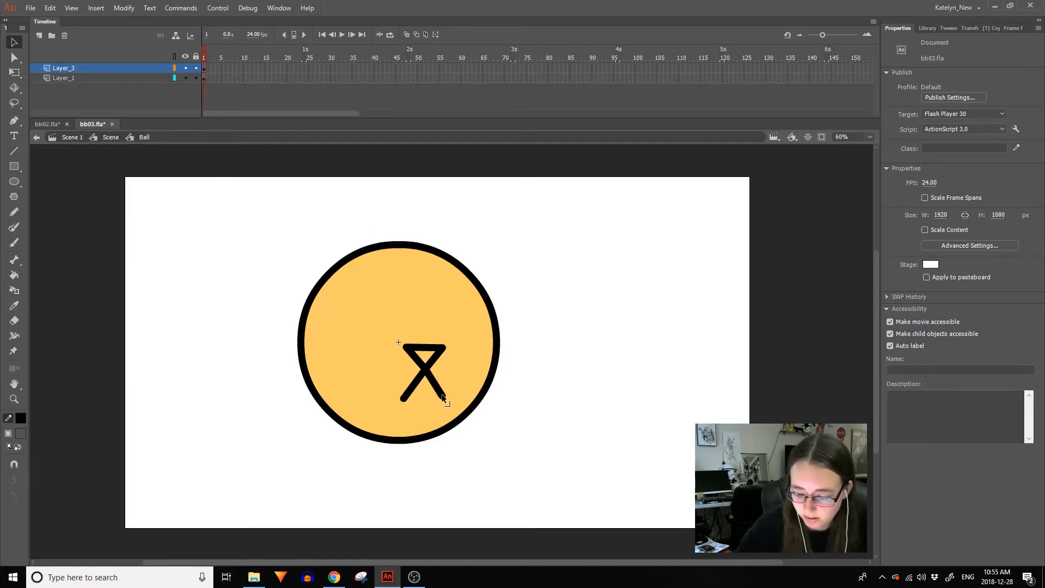
left_click_drag(404, 399, 446, 392)
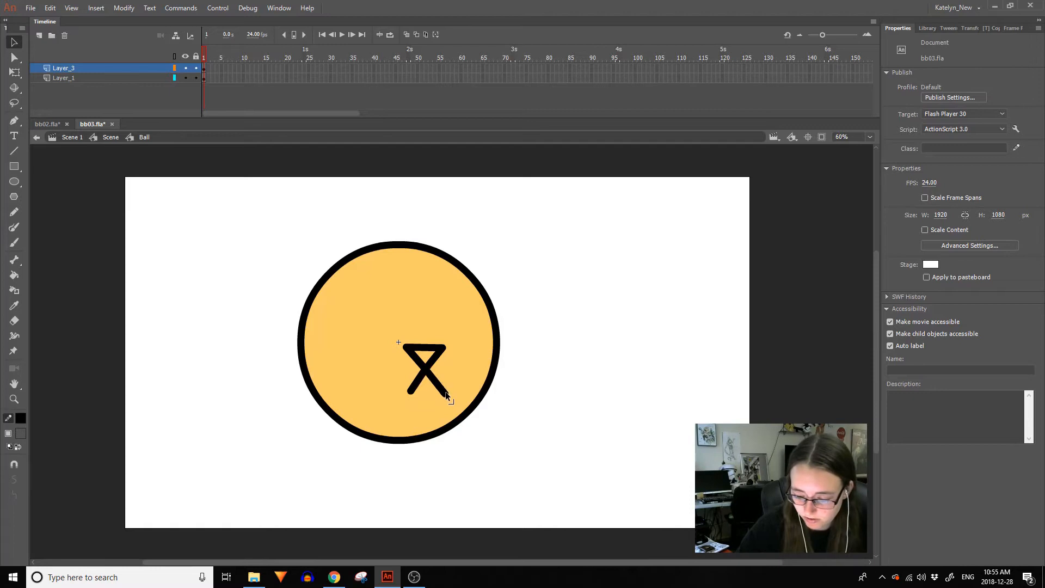
Choose a dark grey fill colour and fill the inside of the triangle nose with it.
left_click(21, 418)
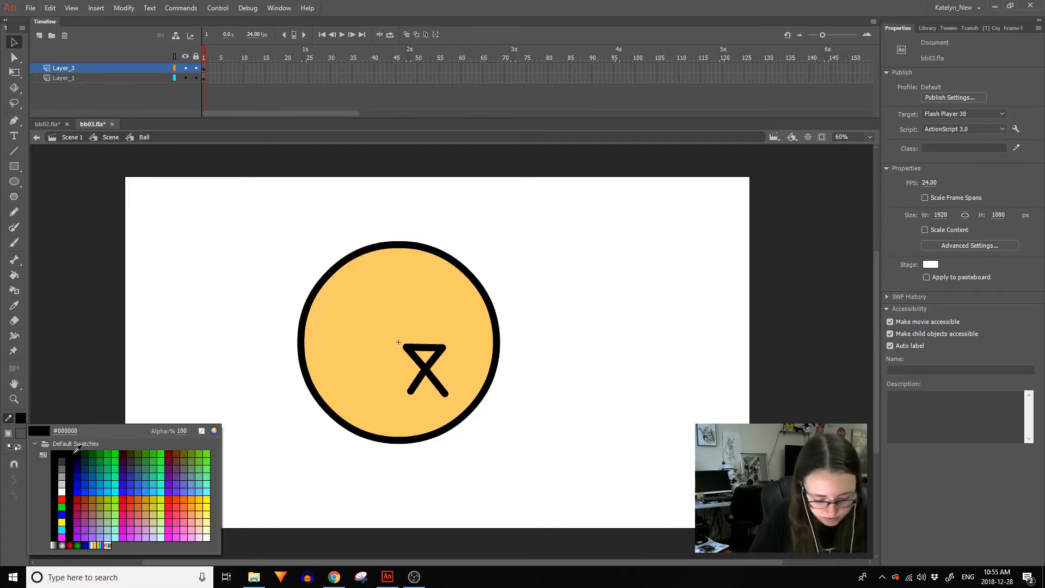
key("Escape")
left_click(20, 418)
left_click(211, 429)
left_click_drag(482, 483, 483, 468)
left_click(544, 351)
left_click(14, 275)
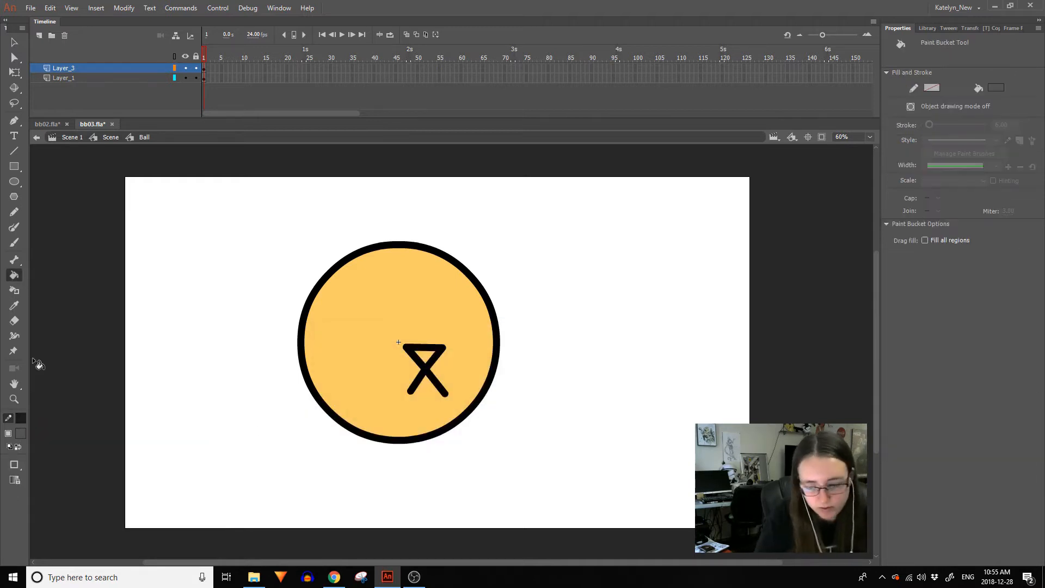
left_click(430, 360)
key("v")
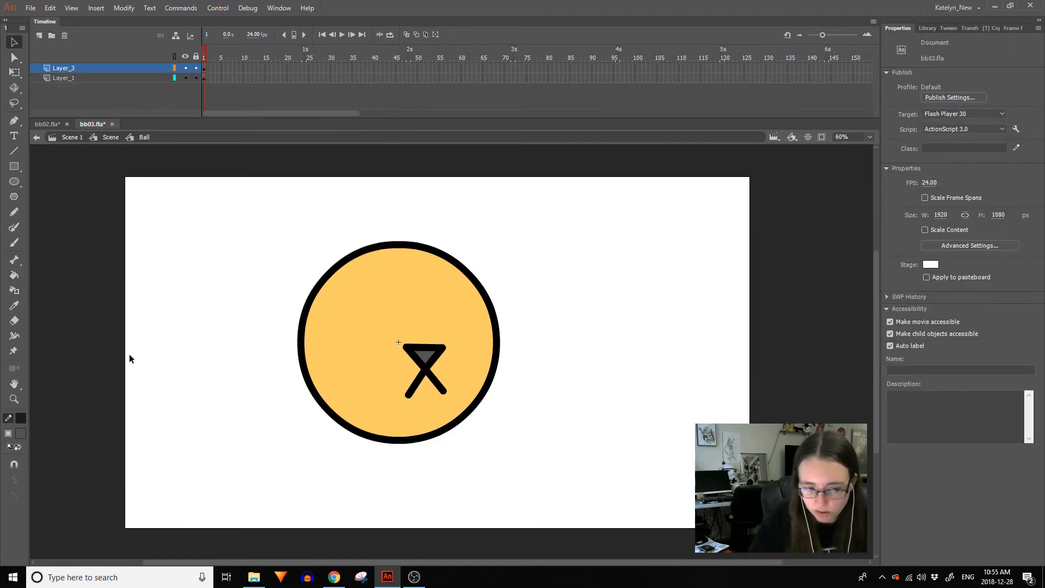
left_click(15, 151)
left_click(408, 403)
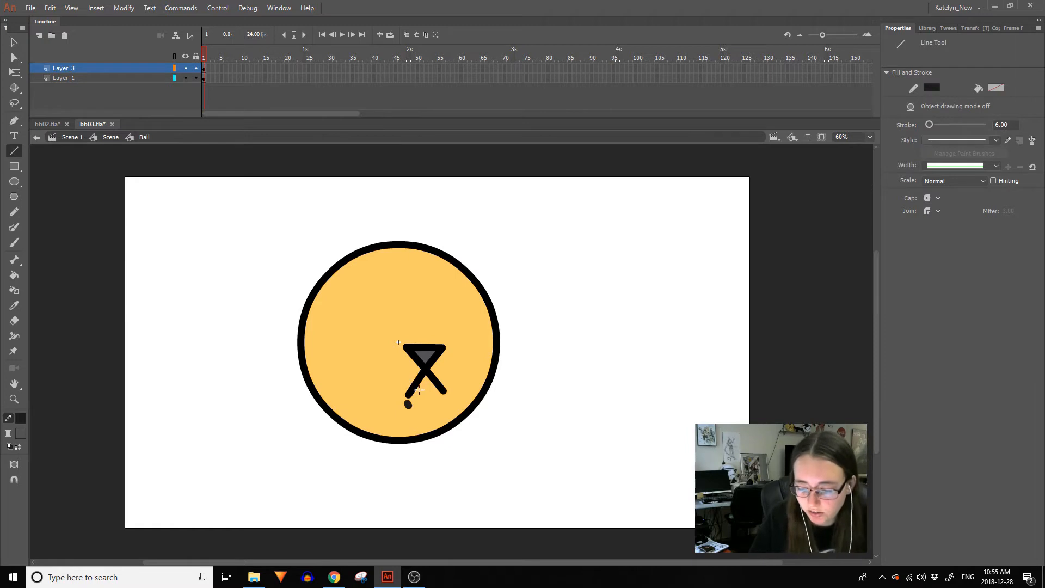
key("ctrl+z")
mouse_move(397, 384)
left_mouse_down()
mouse_move(418, 395)
mouse_move(453, 385)
left_mouse_up()
key("ctrl+z")
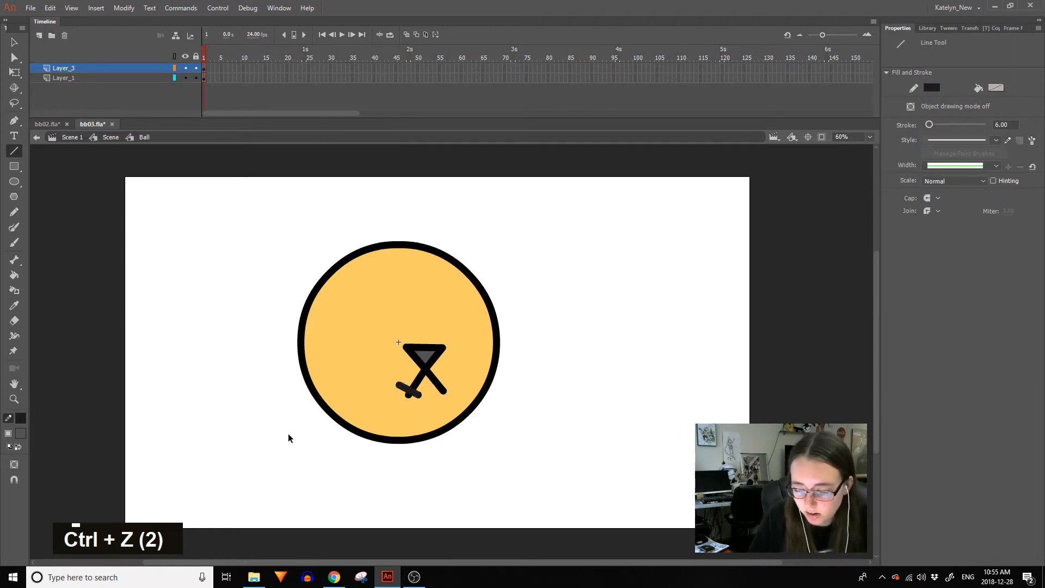
key("ctrl+z")
Set the line colour to black and draw a short upturned line across the lower end of each mouth line.
left_click(21, 418)
left_click(79, 457)
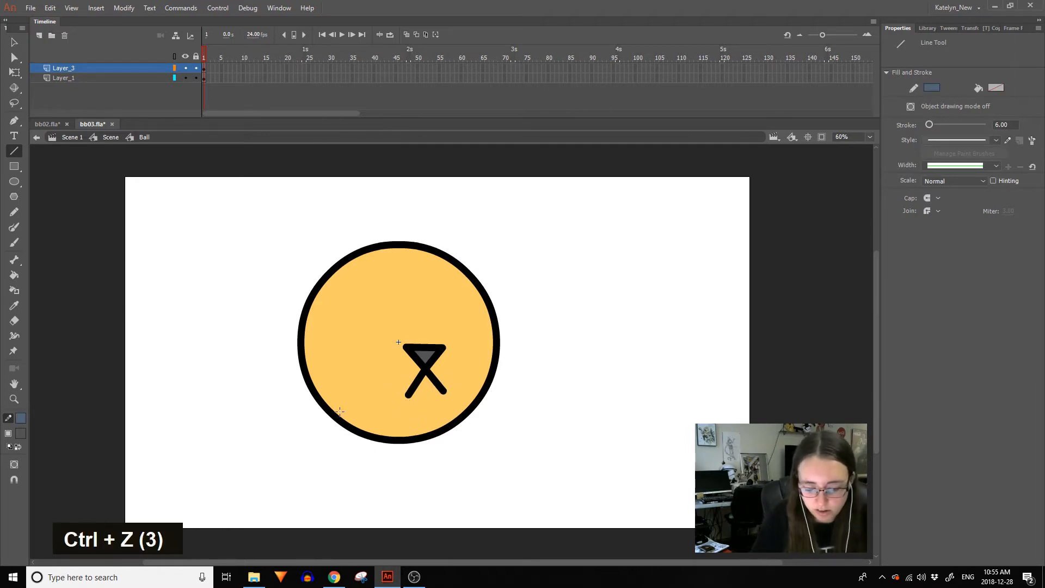
left_click(21, 418)
left_click(28, 442)
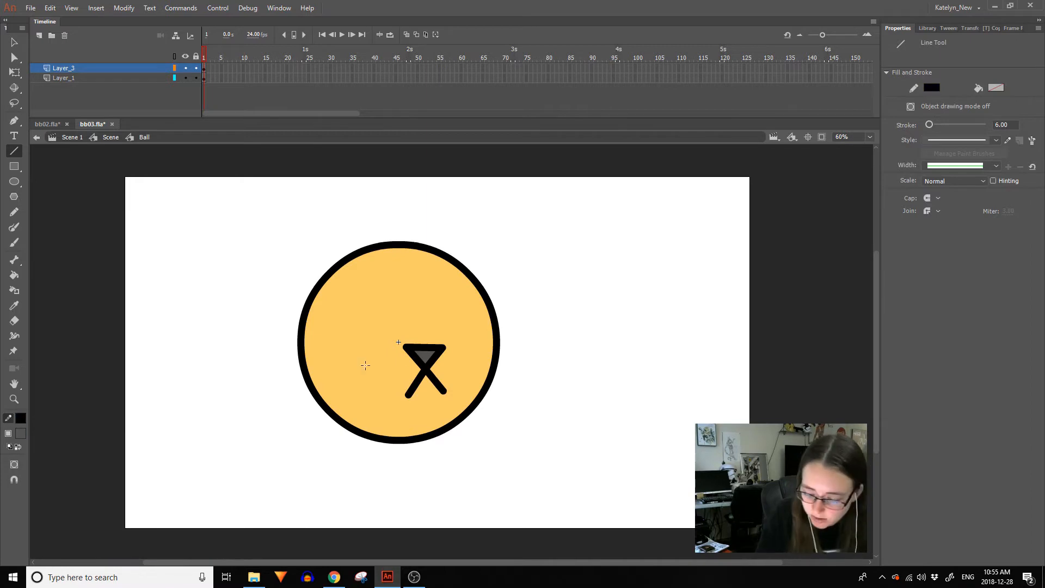
left_click_drag(403, 384, 417, 392)
left_click_drag(433, 392, 451, 380)
Delete the overhanging line ends below the two mouth corners.
left_click(408, 395, "ctrl+shift")
left_click(417, 393, "ctrl+shift")
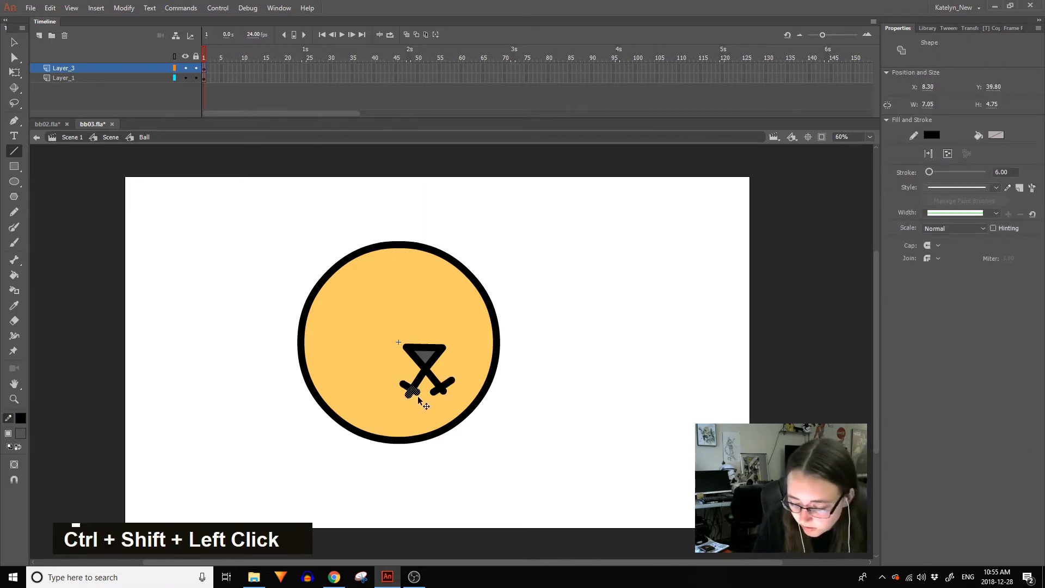
left_click(435, 392, "ctrl+shift")
key("Delete")
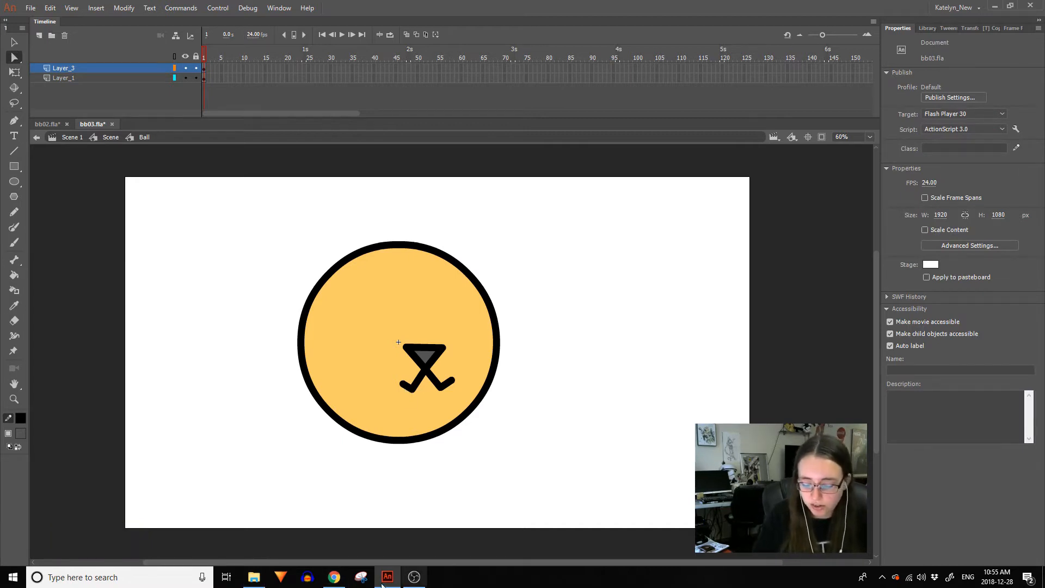
Check the fox photos in Chrome, and back in Animate lengthen the mouth's left end outward and reshape its right corner.
double_click(334, 577)
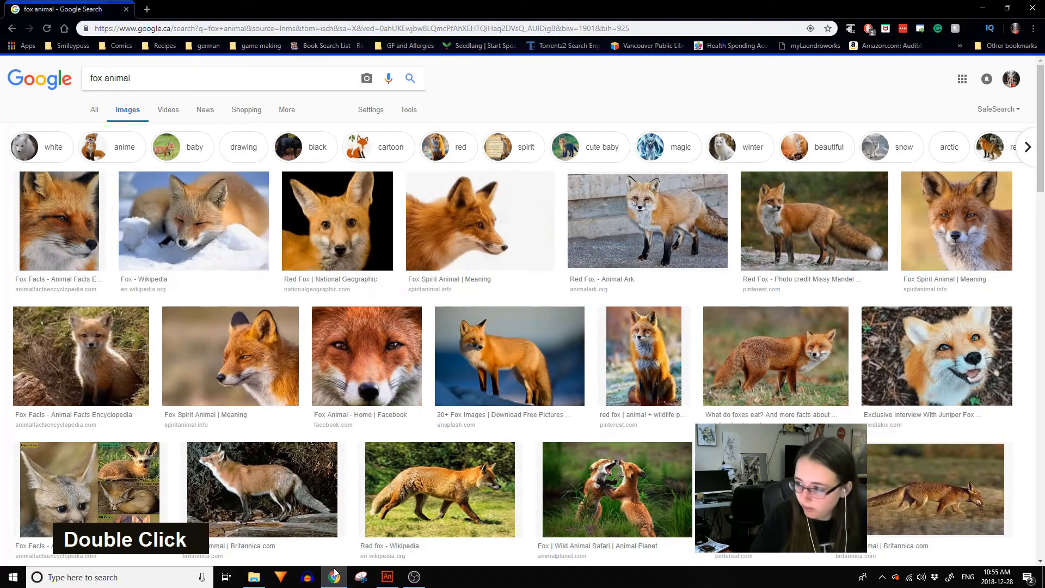
left_click(982, 7)
left_click(405, 389)
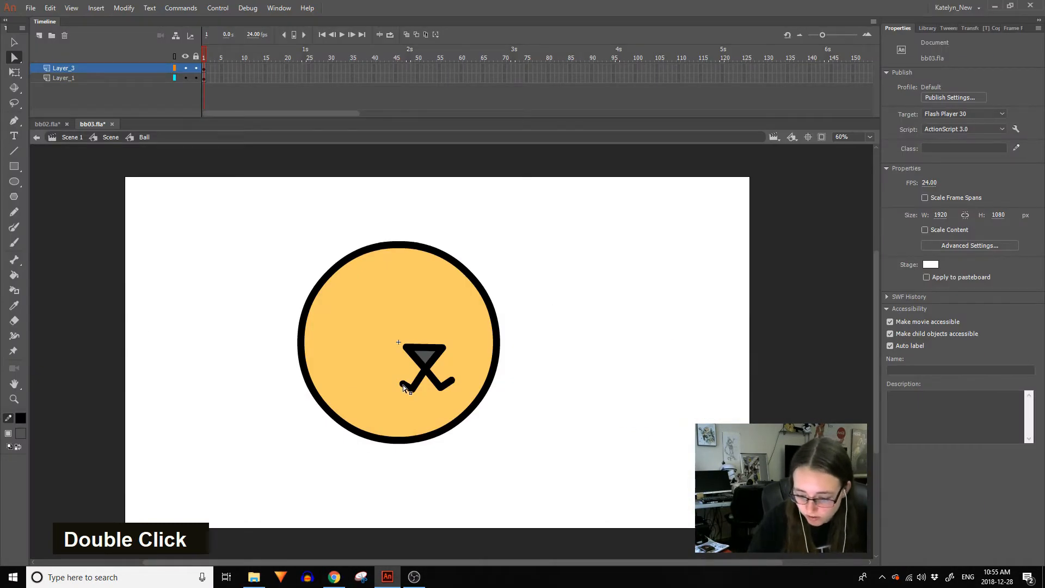
left_click(16, 45)
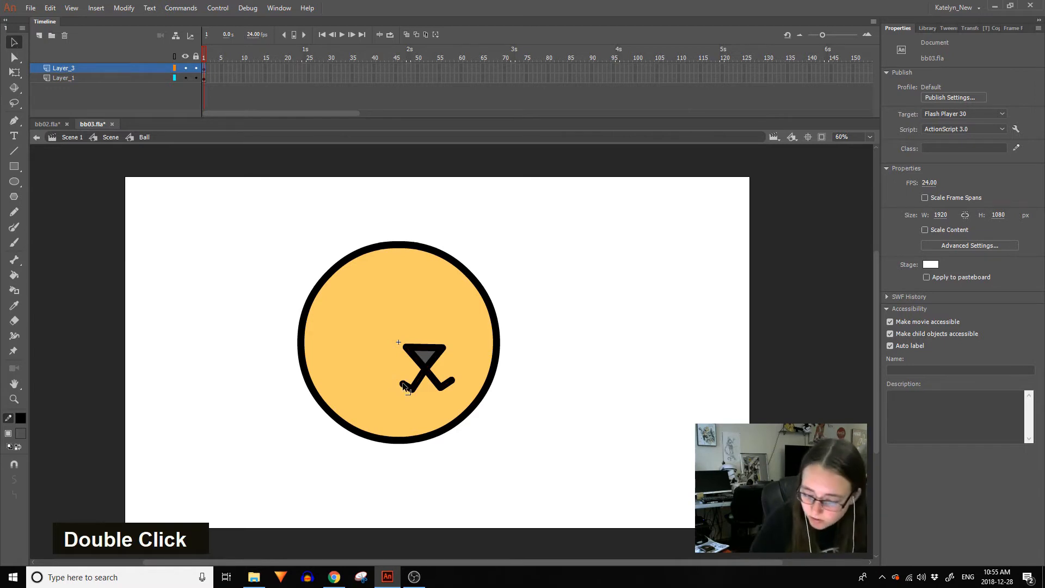
left_click_drag(440, 388, 438, 392)
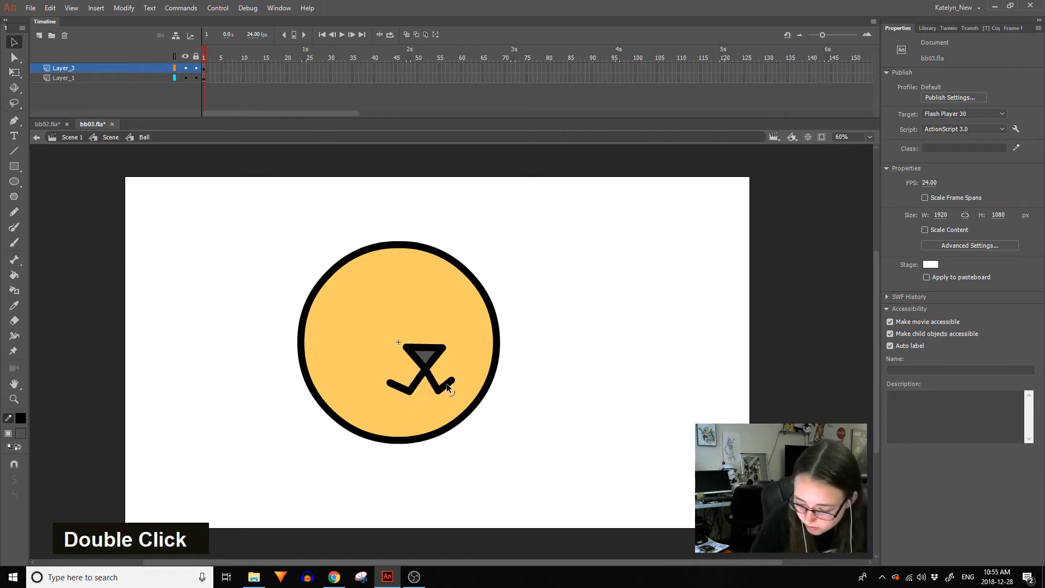
Thin all the connected nose and mouth lines to a stroke of 4.10.
double_click(452, 384)
left_click_drag(929, 174, 928, 180)
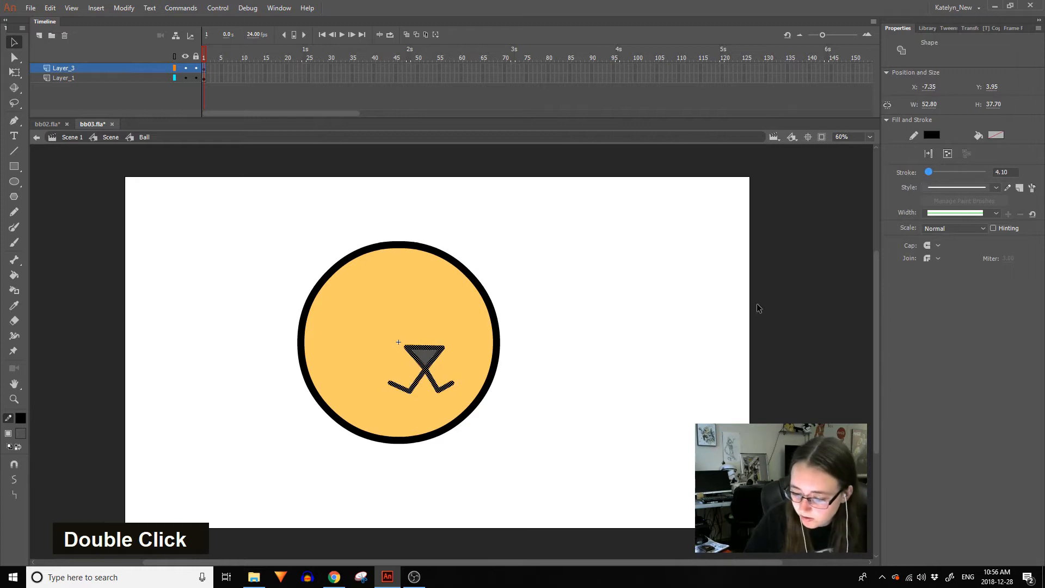
left_click(648, 370)
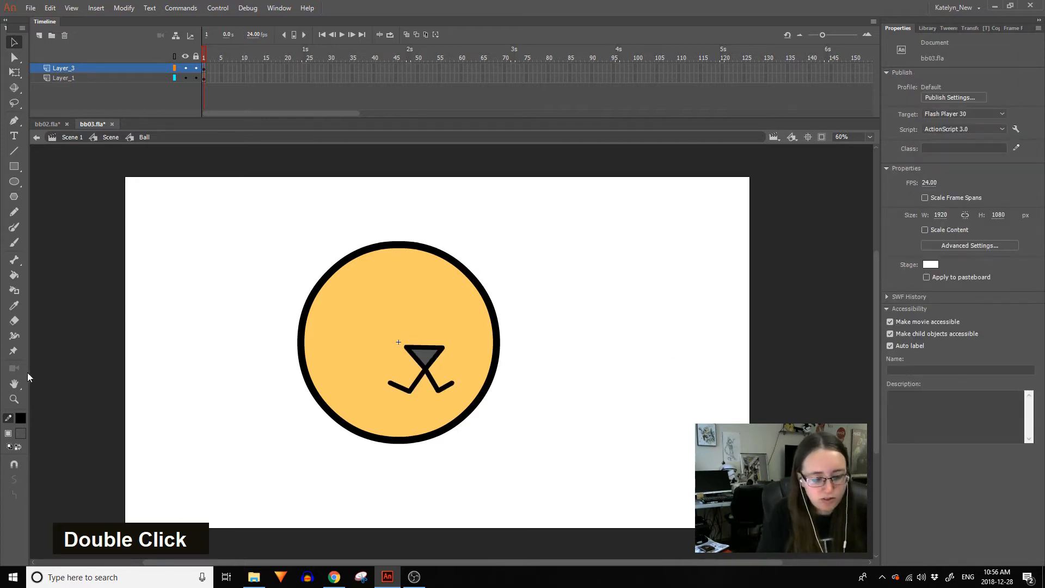
Restore and narrow the Animate window, and place it over Chrome so fox photos show beside it for colour sampling.
left_click(20, 434)
left_click(863, 12)
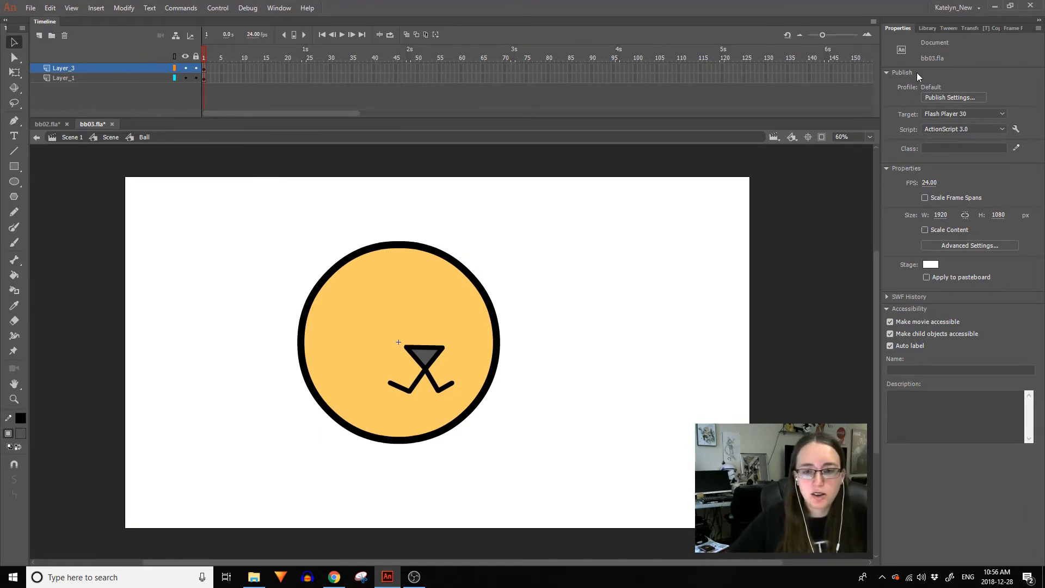
double_click(374, 11)
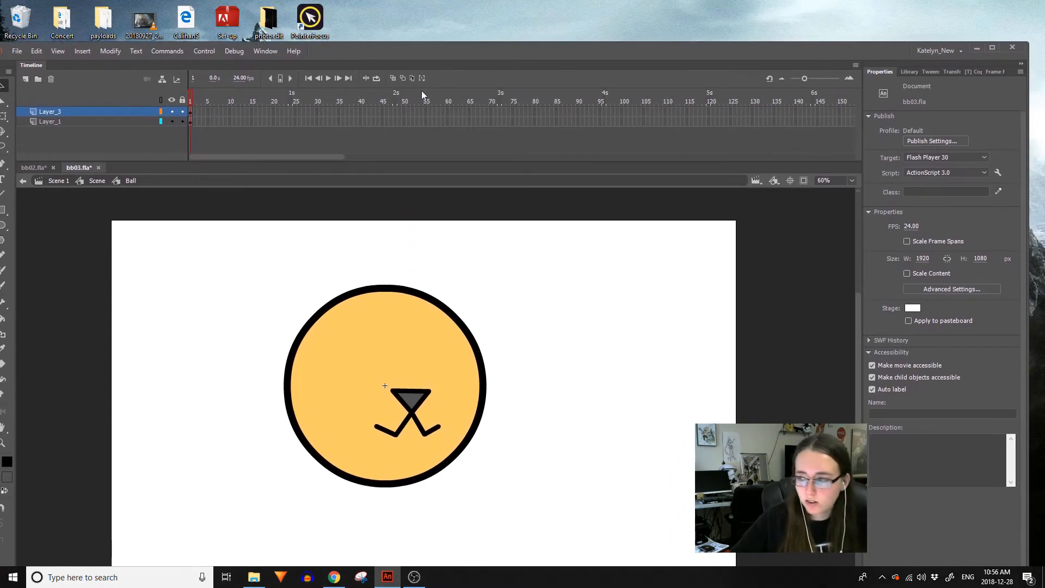
left_click_drag(1030, 154, 738, 154)
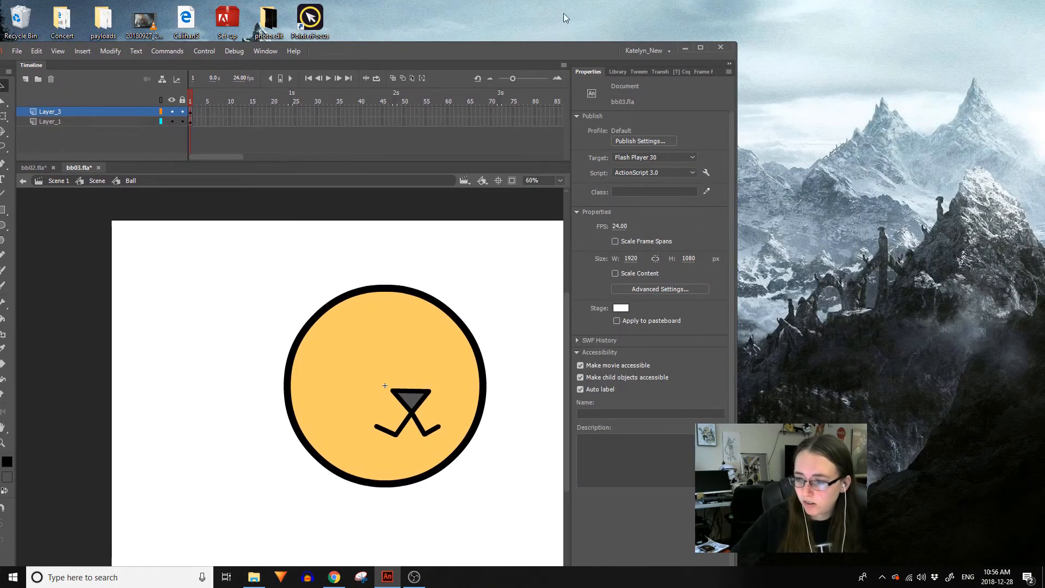
left_click_drag(517, 46, 537, 11)
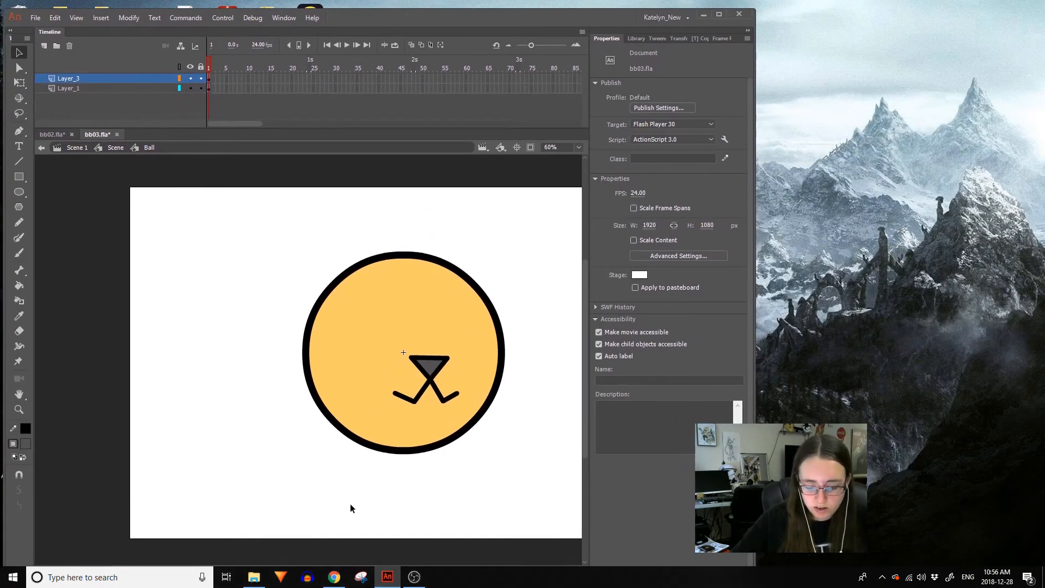
left_click(336, 576)
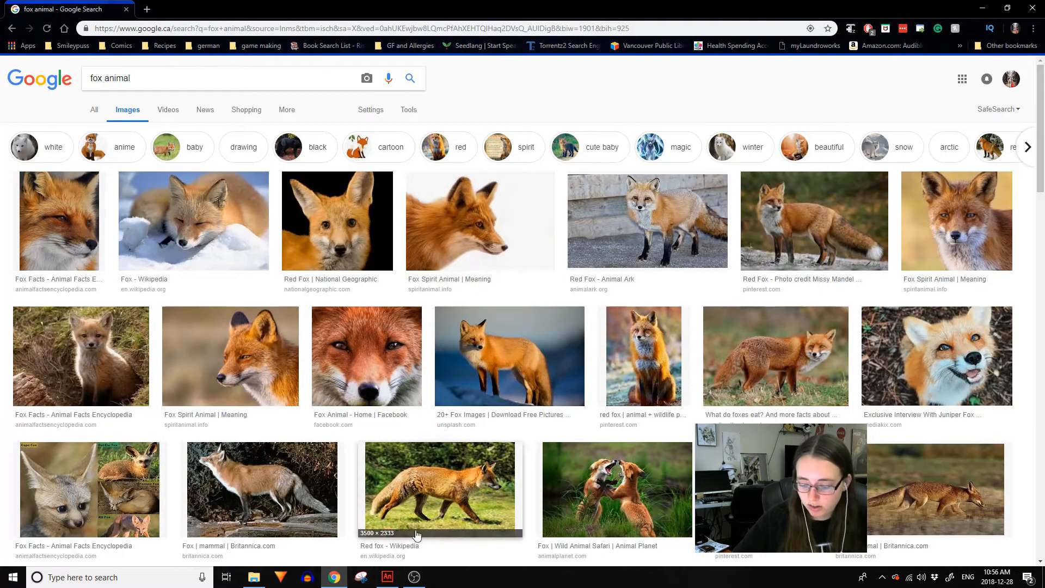
left_click(387, 576)
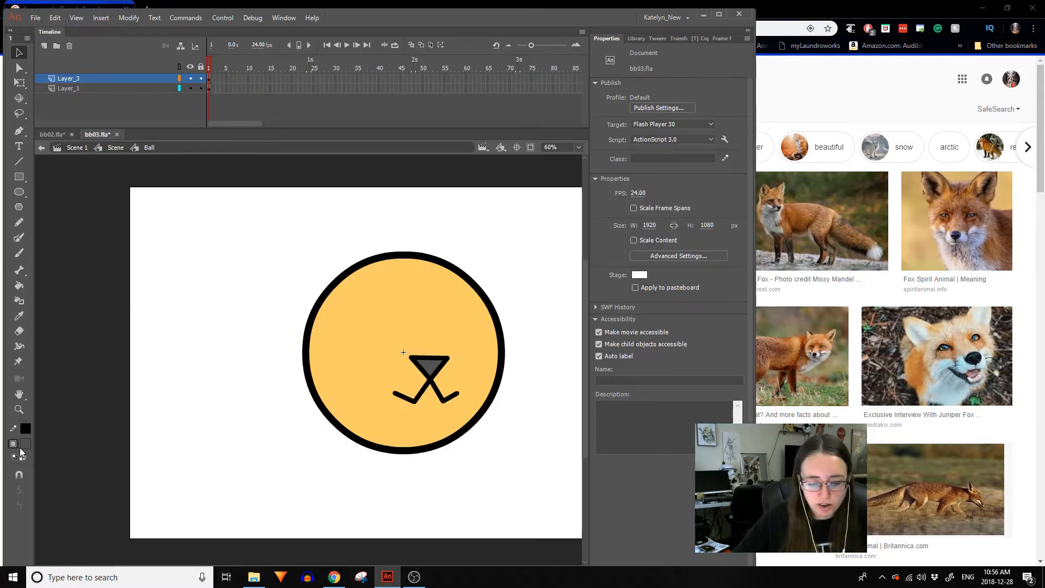
Sample the orange fill colour #DD8E3E from the fox photos, and maximize the Animate window again.
left_click(27, 443)
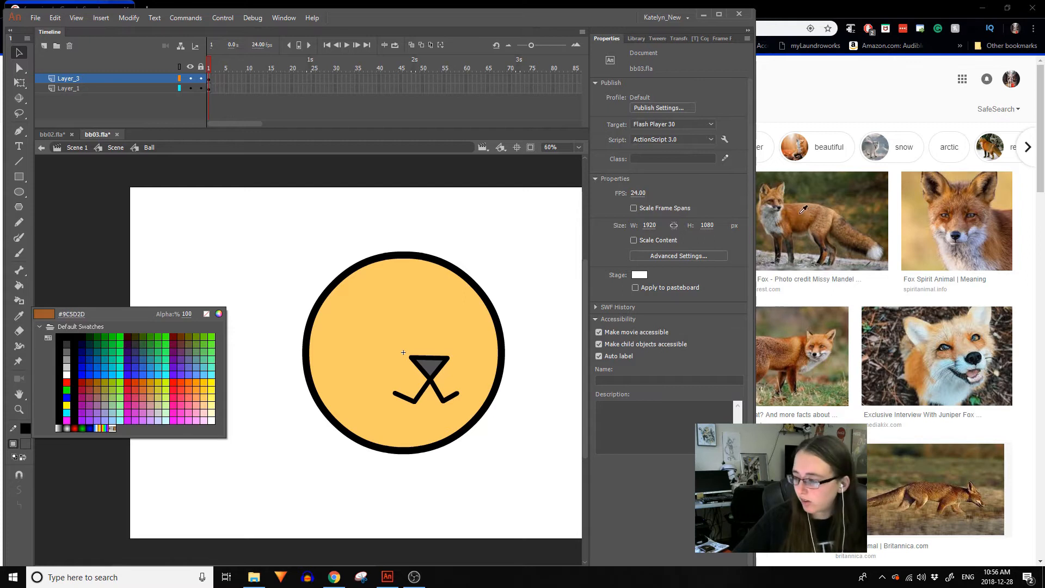
left_click(806, 333)
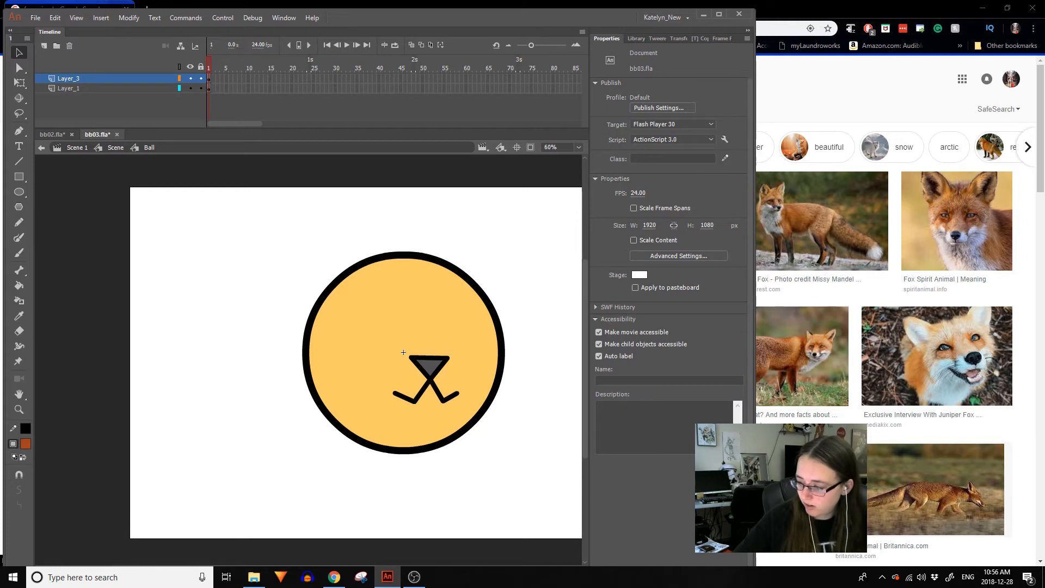
left_click(25, 444)
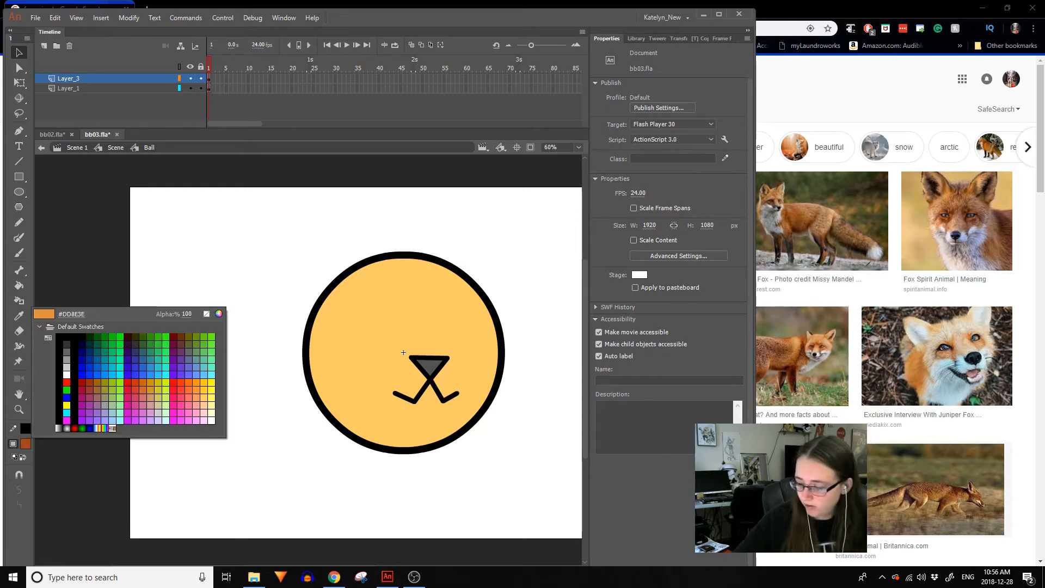
left_click(948, 336)
left_click(719, 14)
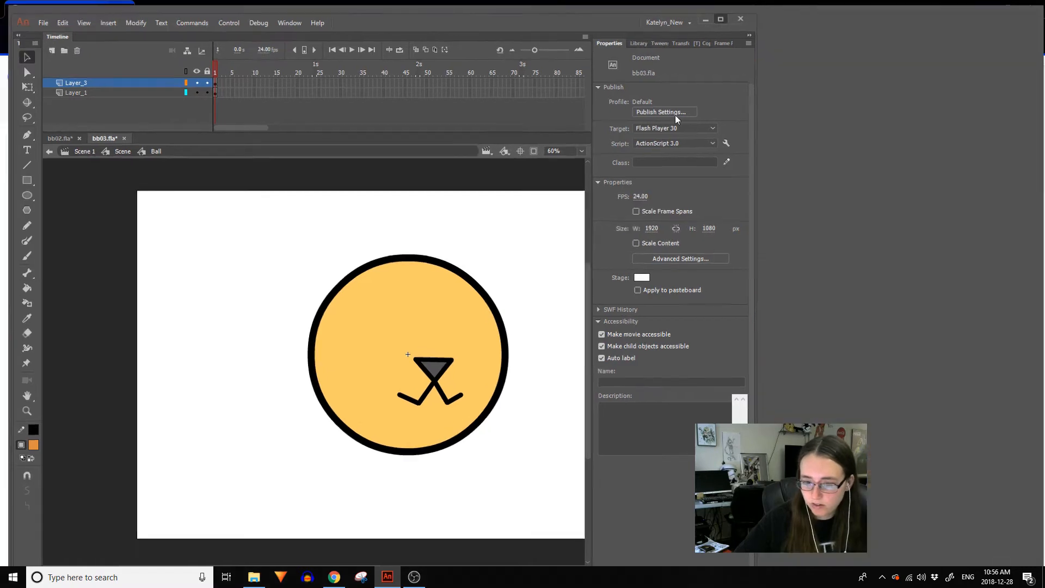
Adjust the fill colour to the redder orange #DA7B3B and fill the ball with it.
left_click(20, 434)
left_click(214, 304)
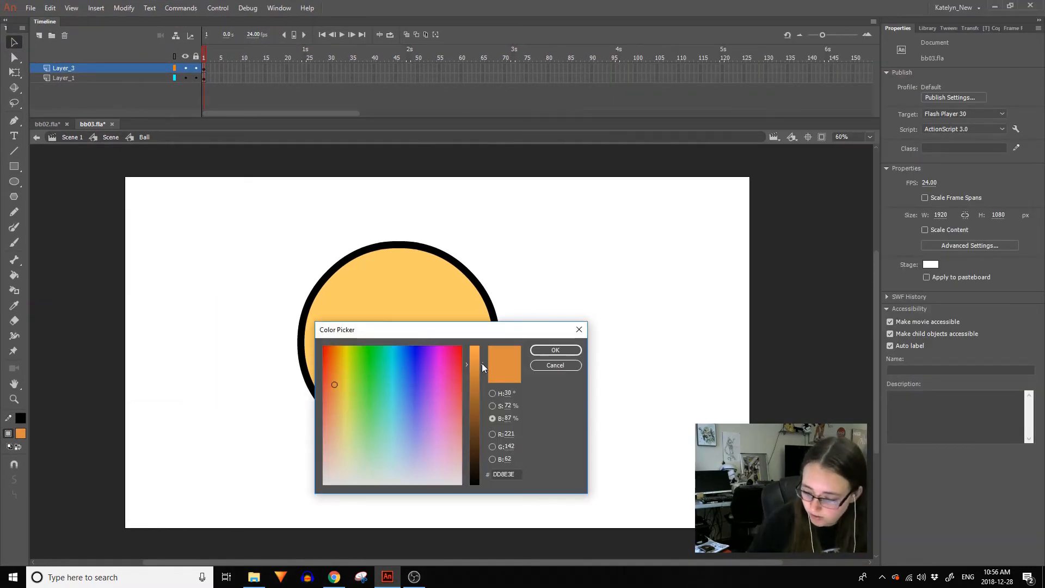
left_click(333, 383)
left_click(546, 348)
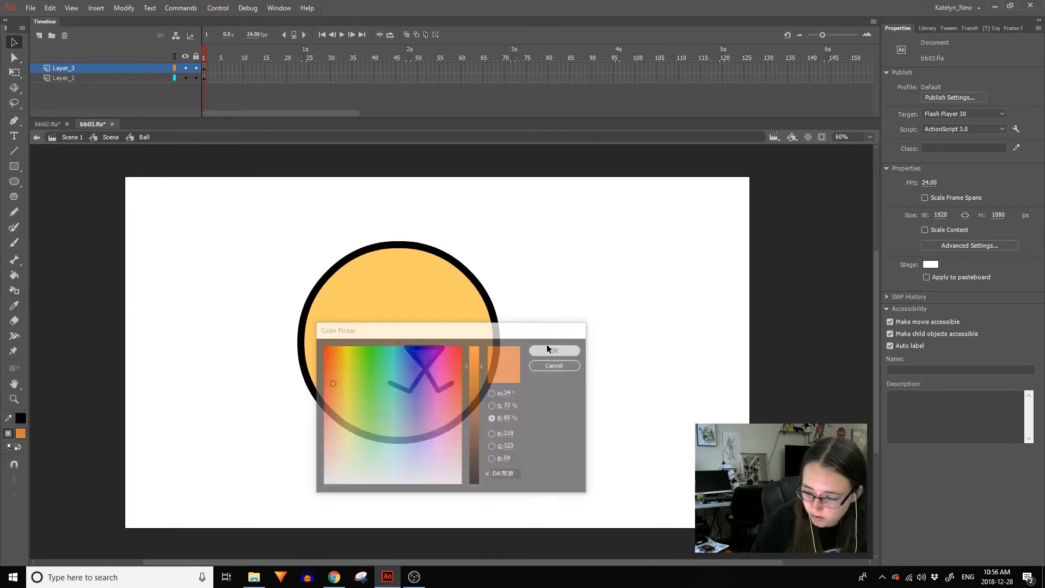
key("k")
left_click(476, 373)
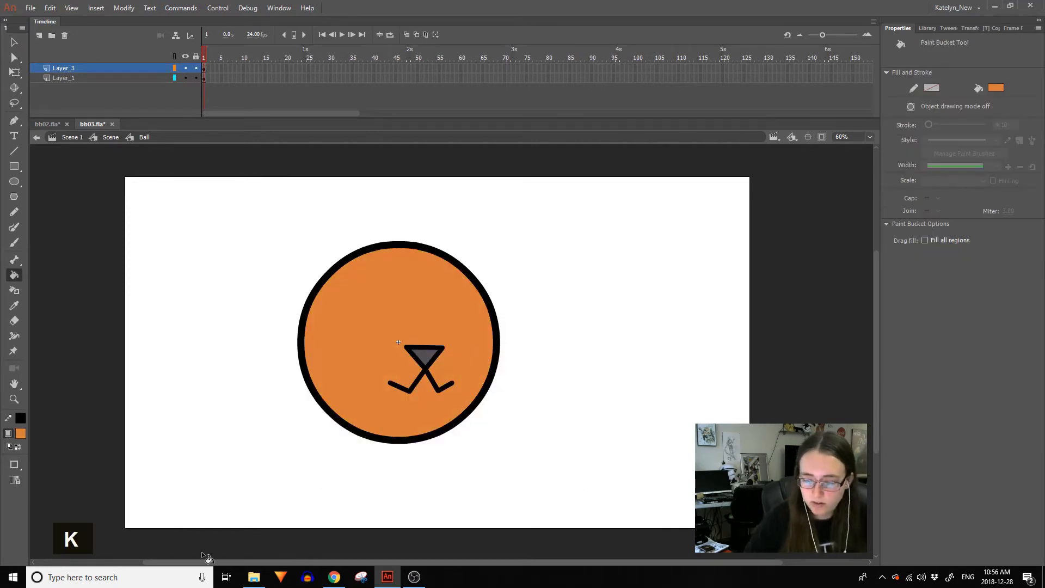
left_click(14, 42)
Extend both layers of the Ball symbol to frame 175 and return the playhead to frame 1.
key("space")
left_click_drag(551, 323, 584, 313)
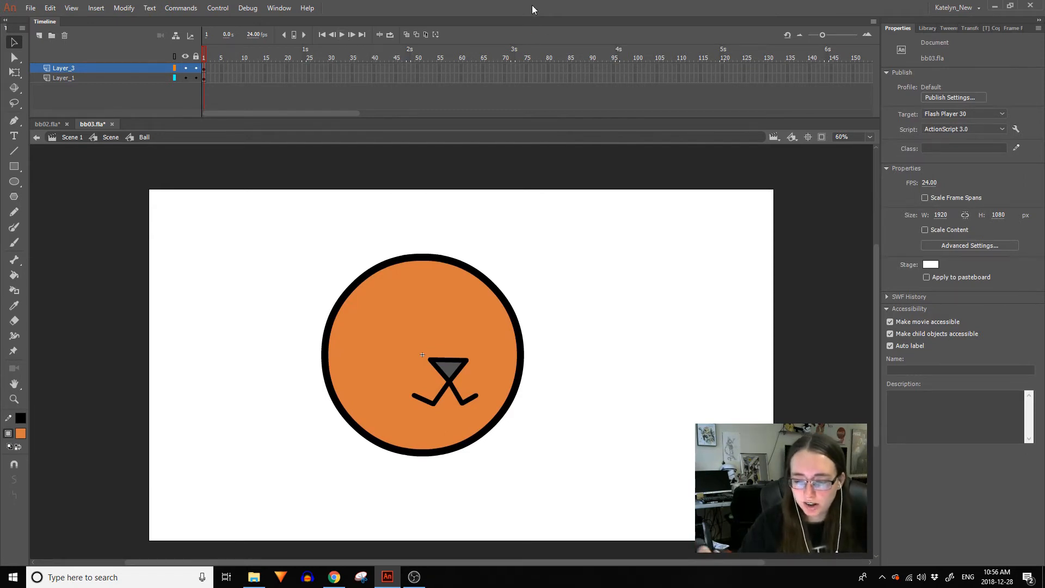
left_click_drag(576, 65, 896, 90)
key("F5")
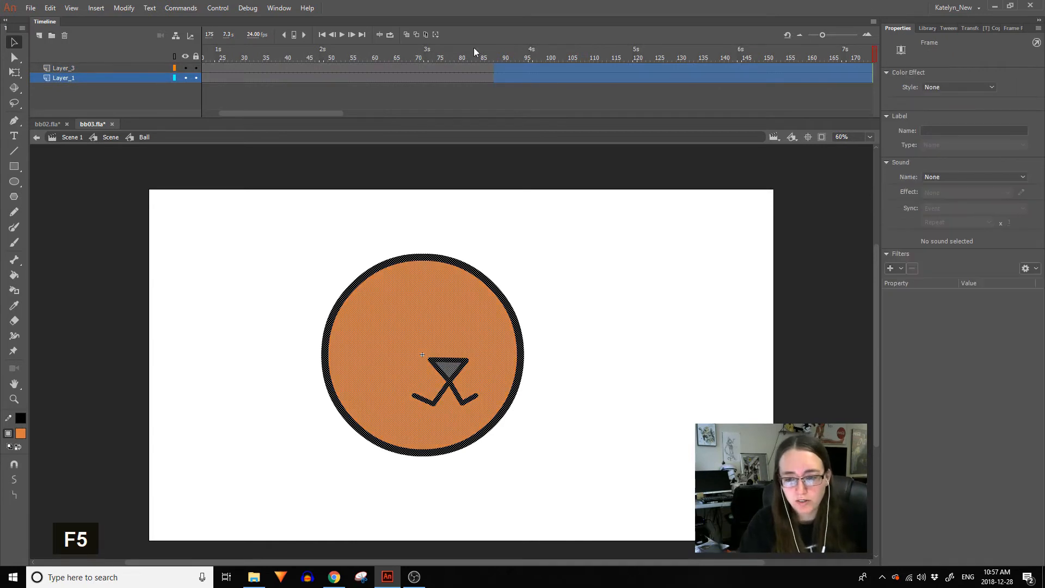
left_click_drag(473, 48, 0, 485)
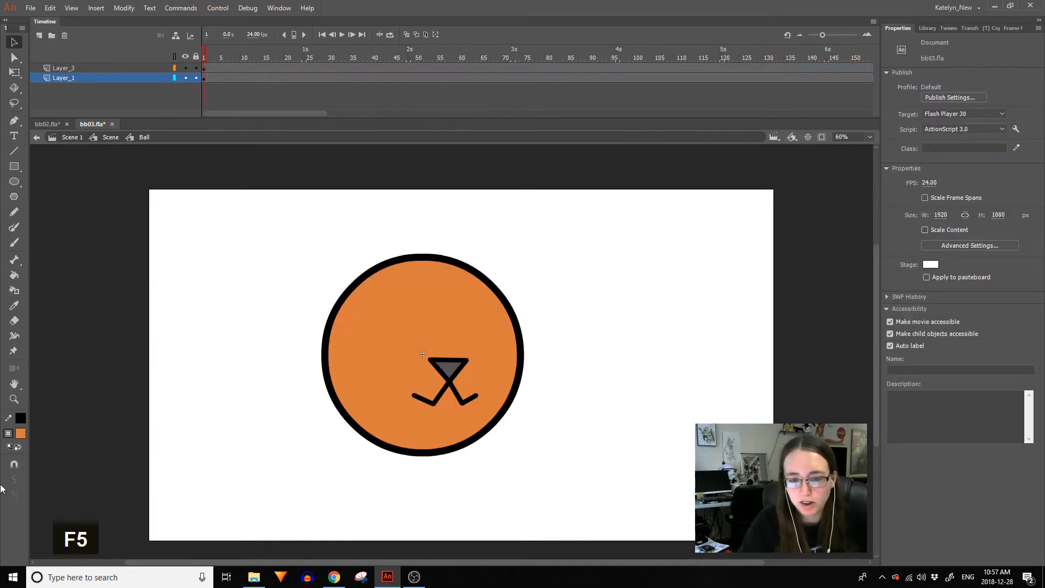
Rename Layer_3, which holds the nose and mouth, as Nose.
left_click(136, 68)
double_click(129, 67)
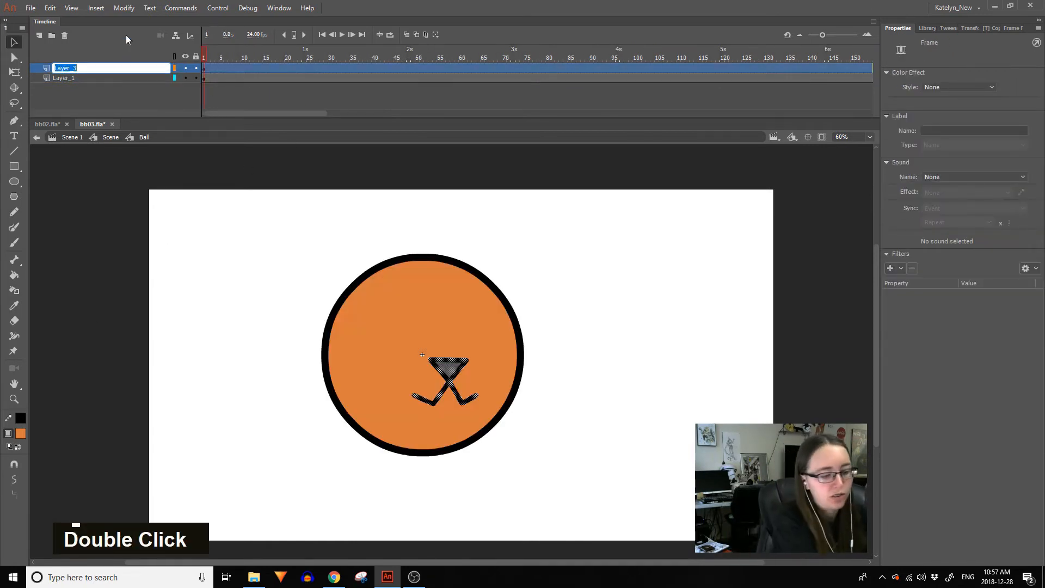
type("Nose")
key("Return")
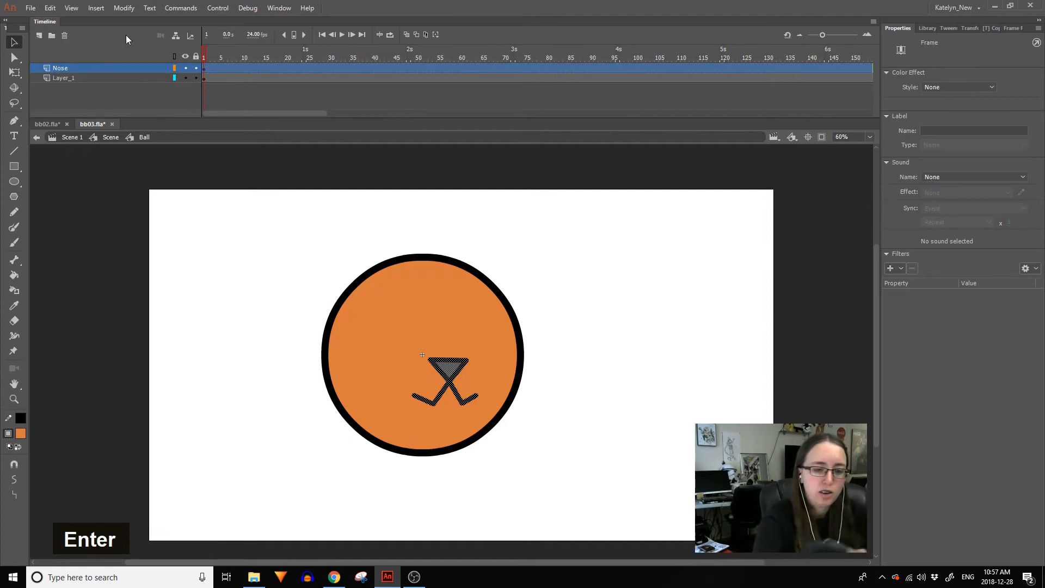
Add two new layers above the Nose layer and name both of them Eye.
left_click(41, 36)
double_click(66, 68)
type("Eye")
key("Return")
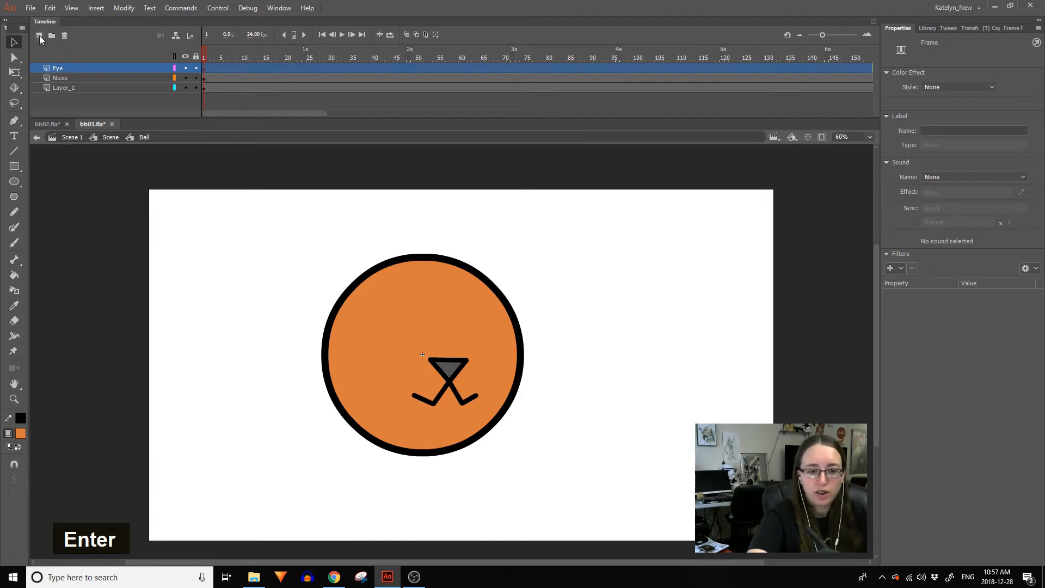
left_click(39, 37)
double_click(66, 67)
type("Eye")
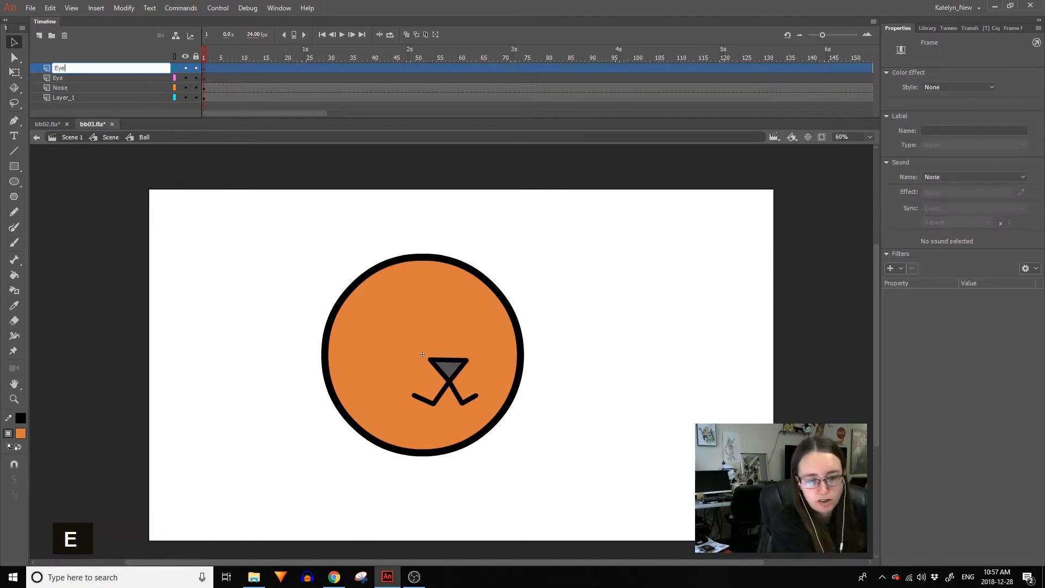
key("Return")
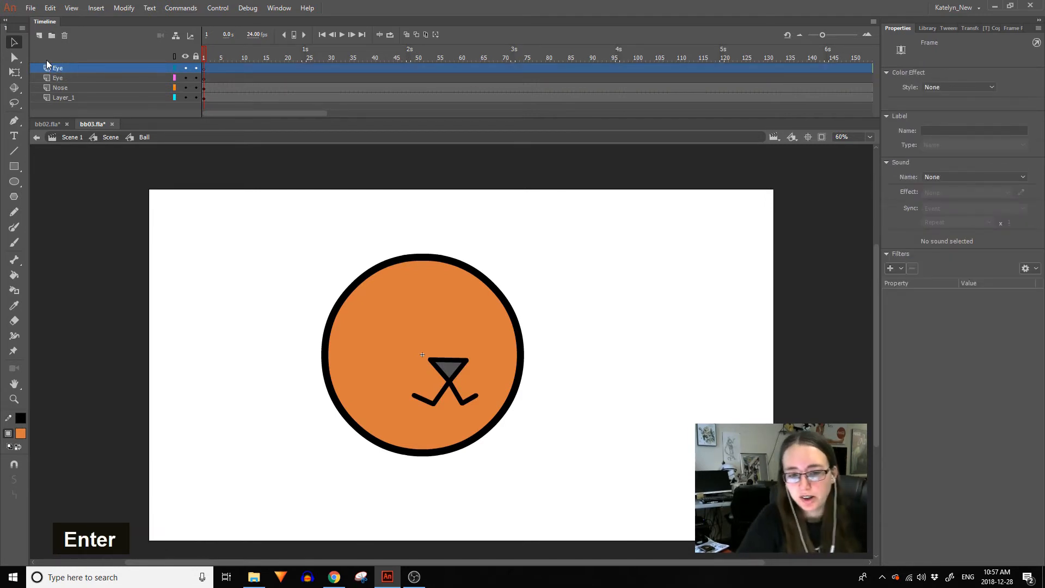
Choose the Oval tool for the first frame of the lower Eye layer and pick a magenta fill colour.
double_click(205, 79)
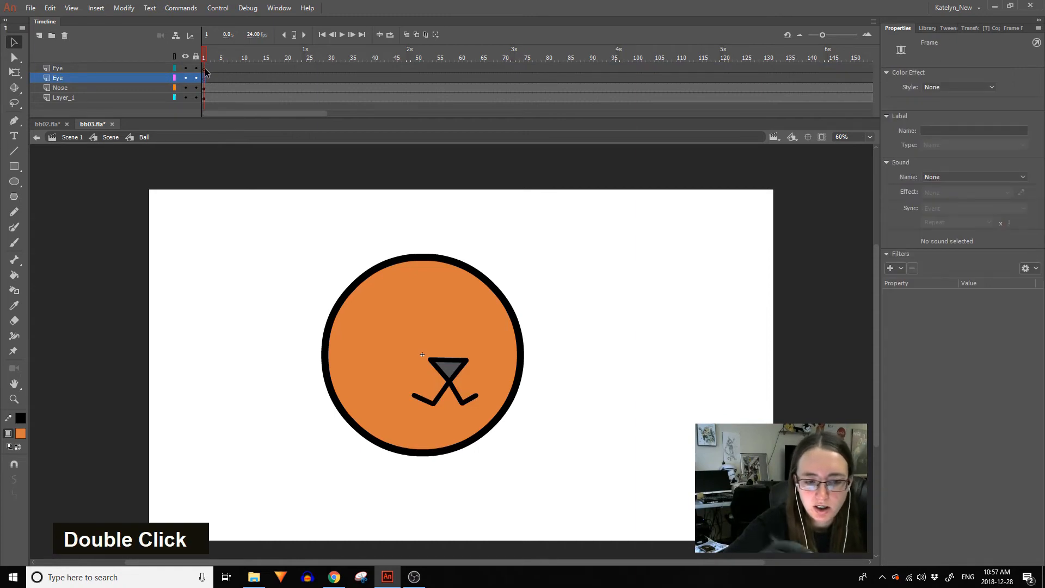
left_click(14, 182)
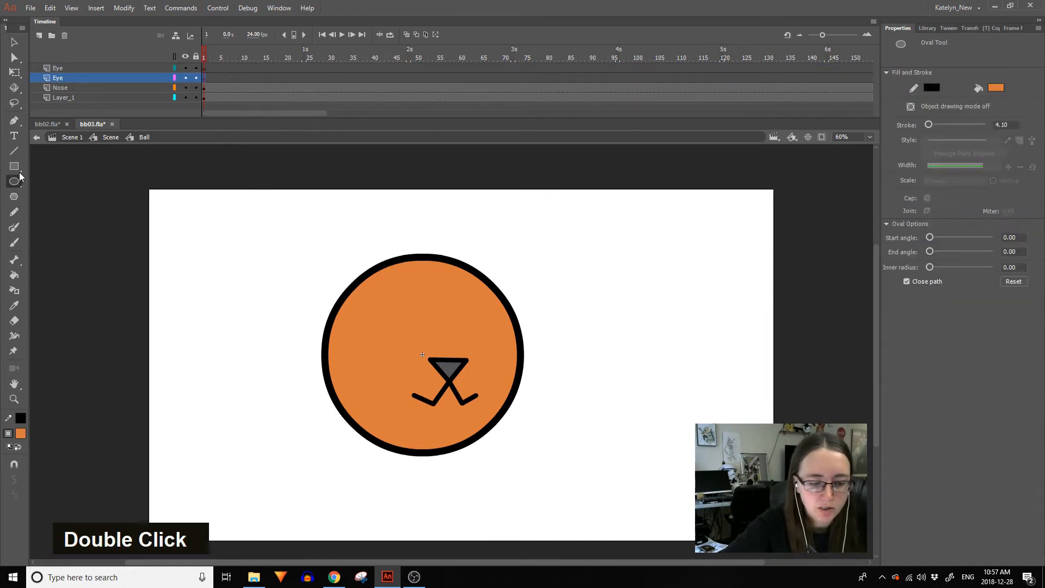
left_click(22, 433)
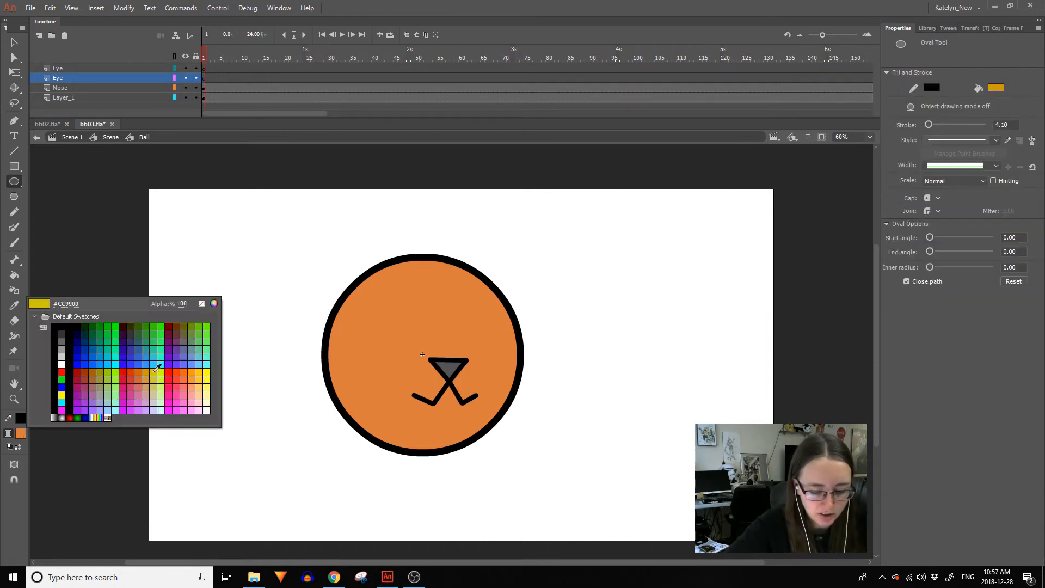
left_click(198, 374)
left_click(22, 434)
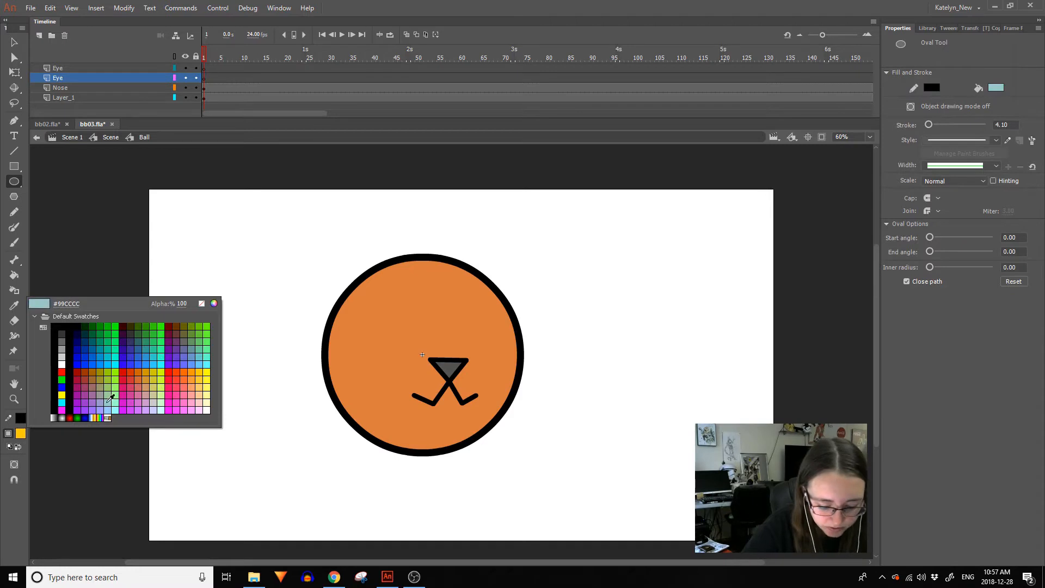
left_click(169, 394)
Check the fox photos in Chrome, try an eye oval with a dark brown stroke back in Animate, and undo it.
double_click(334, 584)
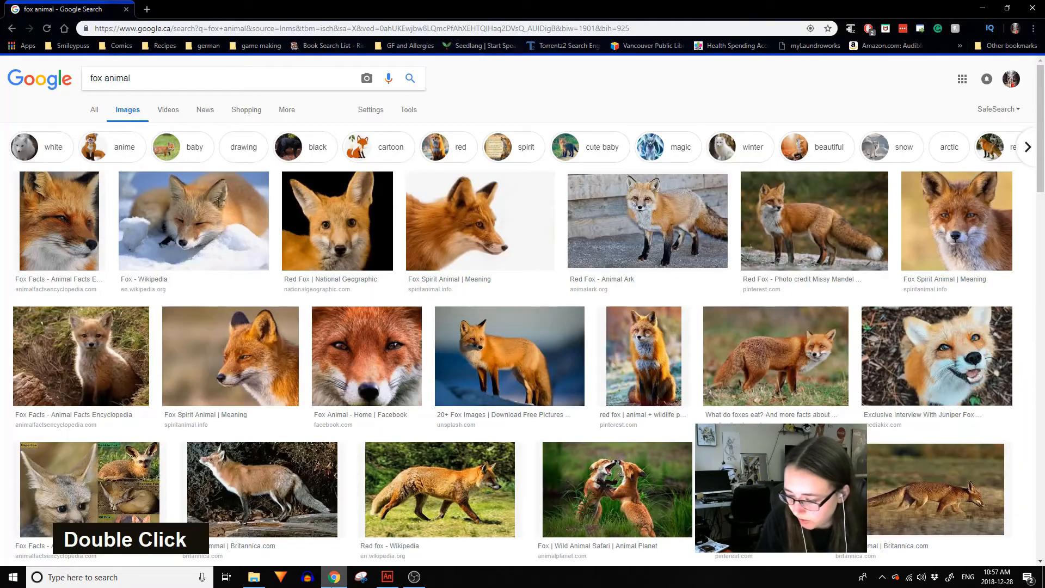
left_click(330, 583)
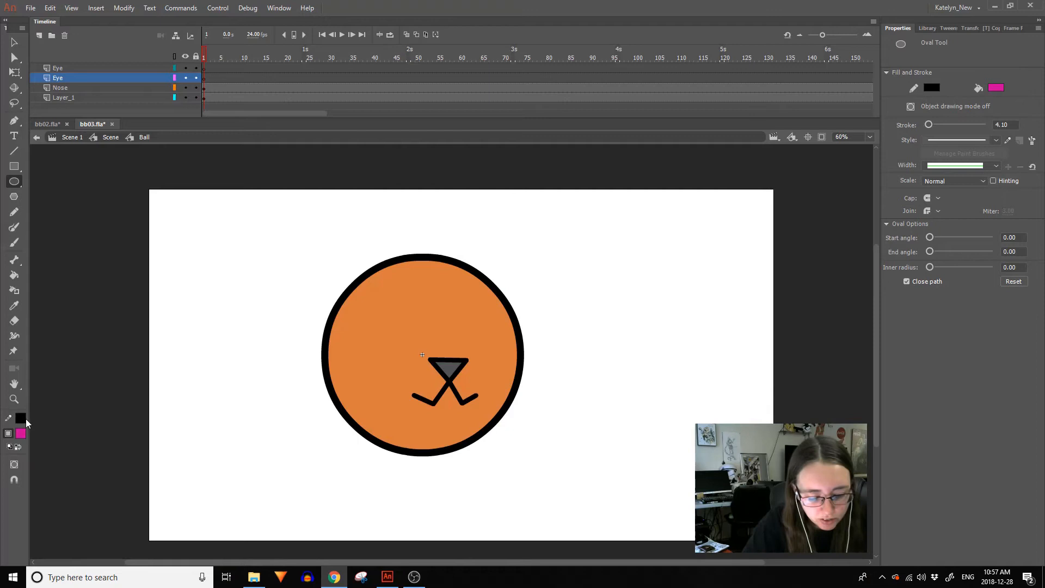
left_click(25, 420)
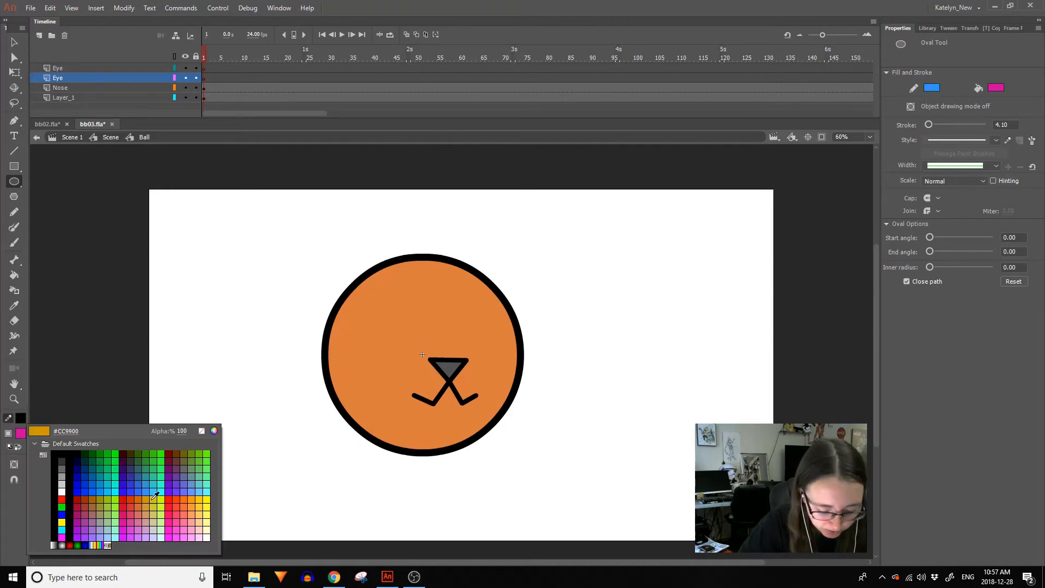
left_click(177, 453)
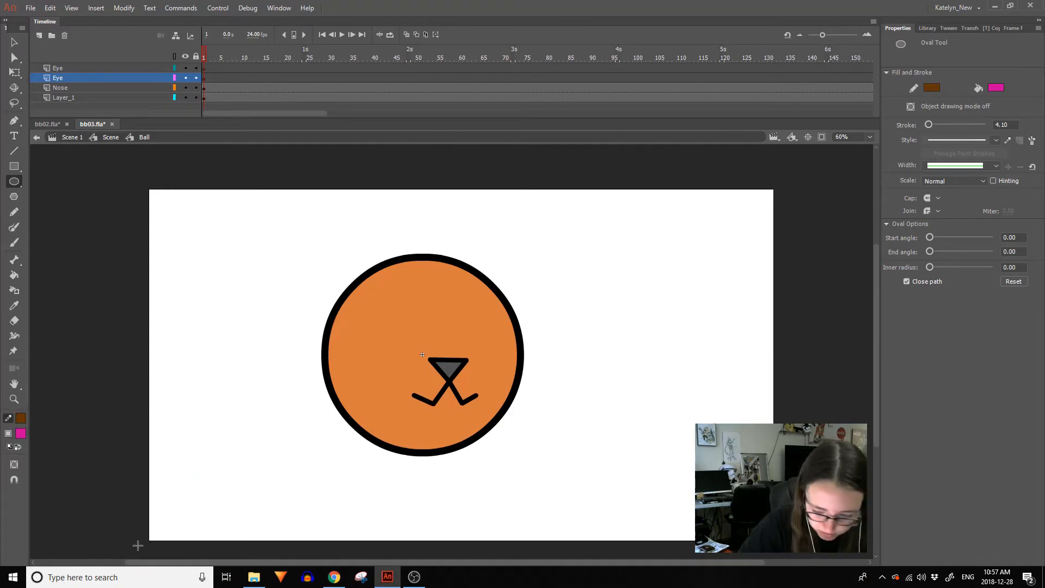
left_click_drag(408, 305, 430, 361)
key("ctrl+z")
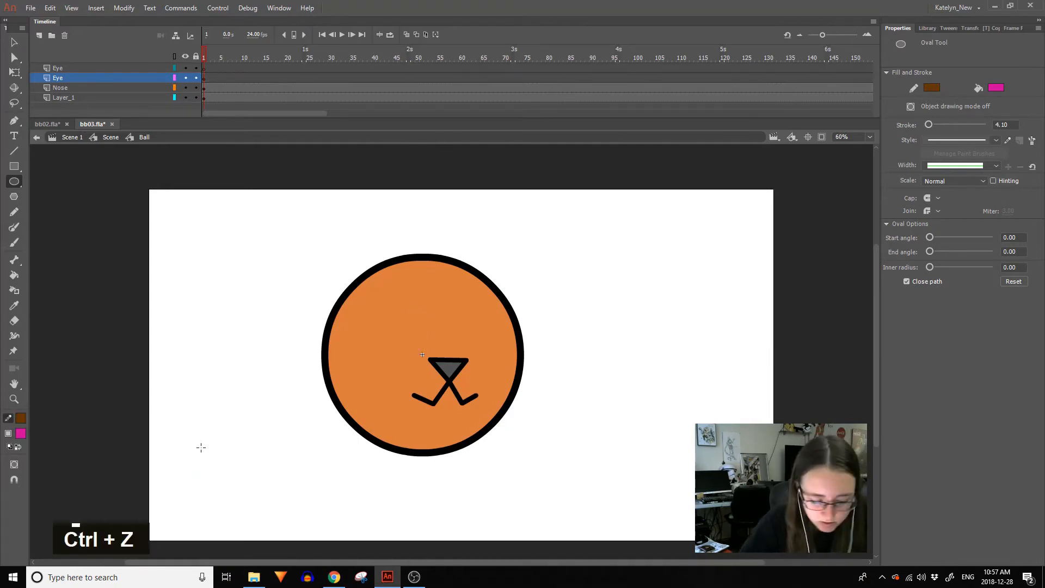
Try eye ovals with a dark brown fill and a black stroke, and undo them.
left_click(20, 434)
left_click(176, 325)
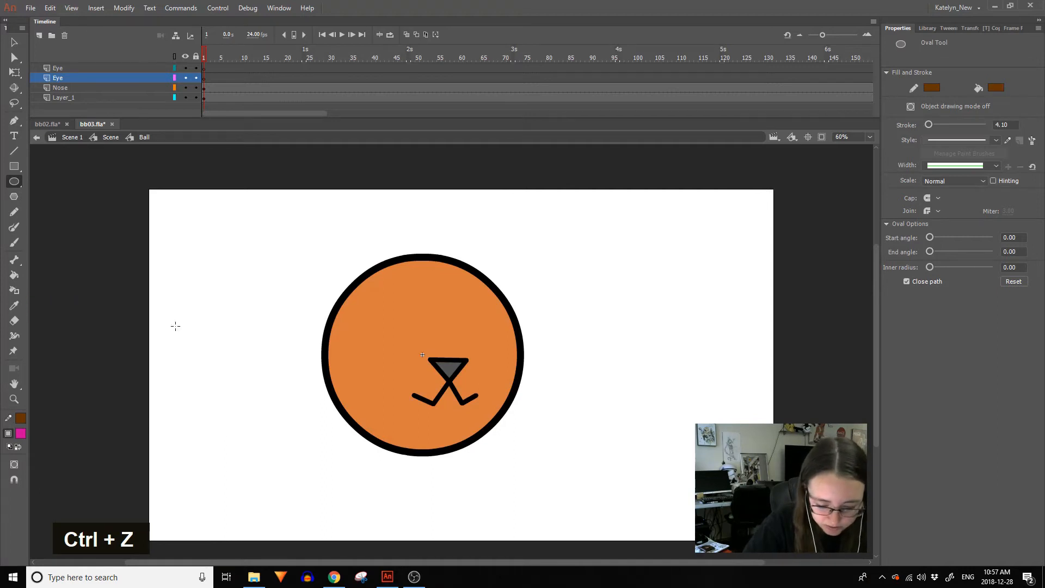
left_click(23, 422)
left_click(56, 452)
left_click_drag(406, 314, 422, 355)
key("ctrl+z")
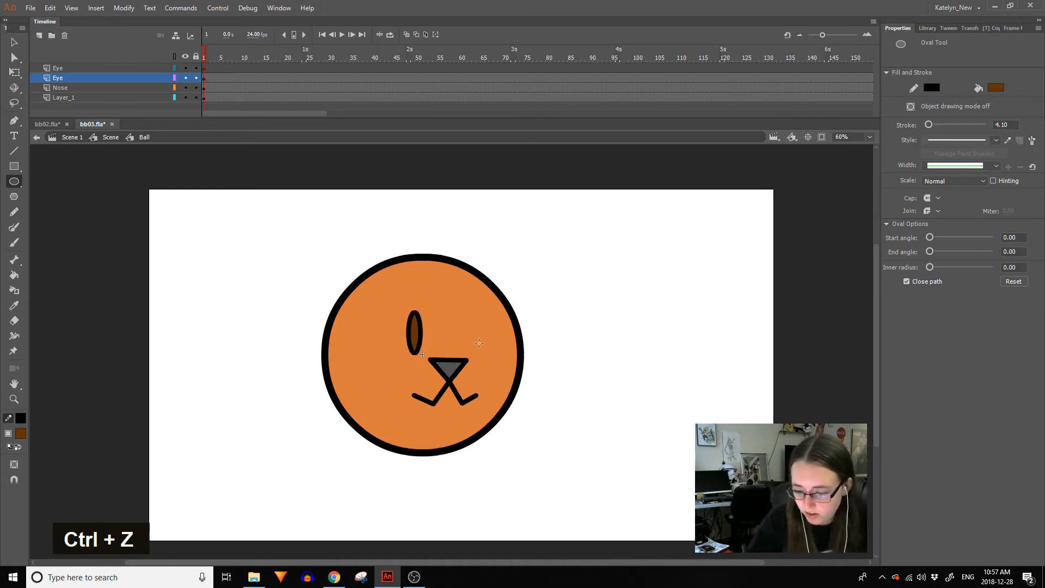
key("ctrl+z")
Draw a solid black upright oval eye about 12.5 by 30 with a 0.10 stroke, above and left of the nose.
left_click(20, 432)
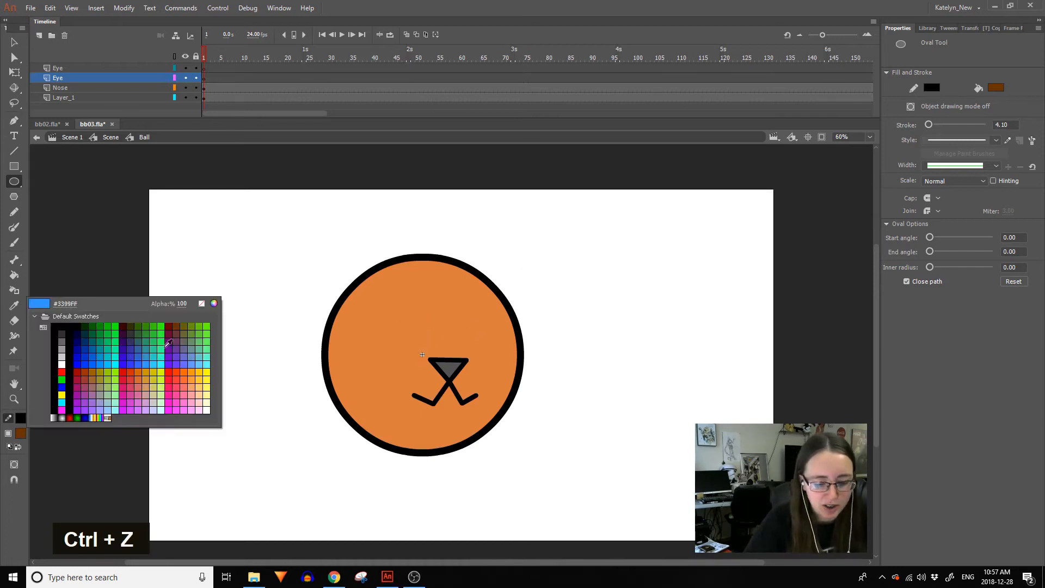
left_click(78, 325)
left_click_drag(388, 307, 415, 359)
key("ctrl+z")
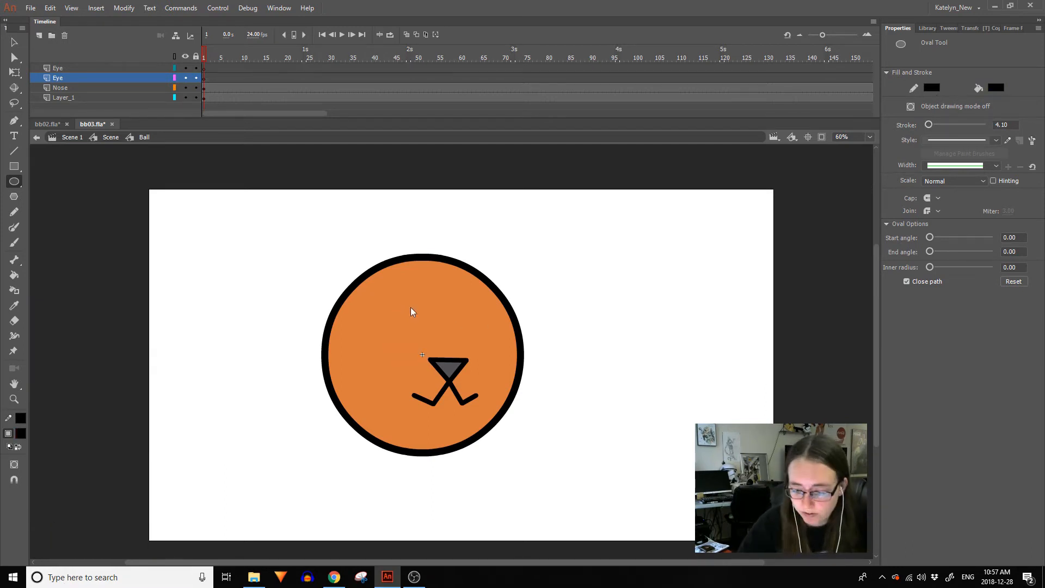
left_click_drag(402, 308, 421, 350)
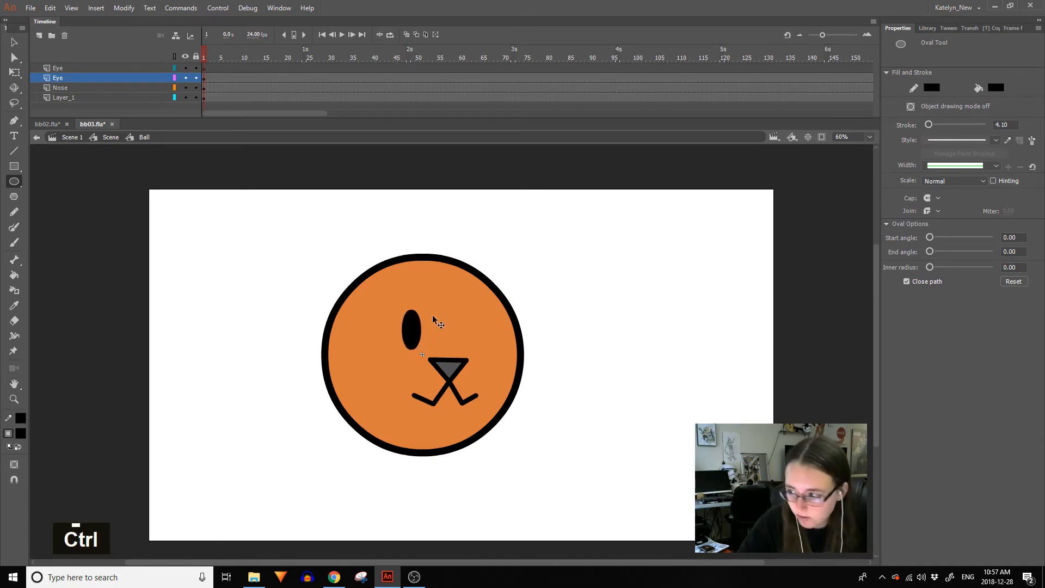
key("ctrl+z")
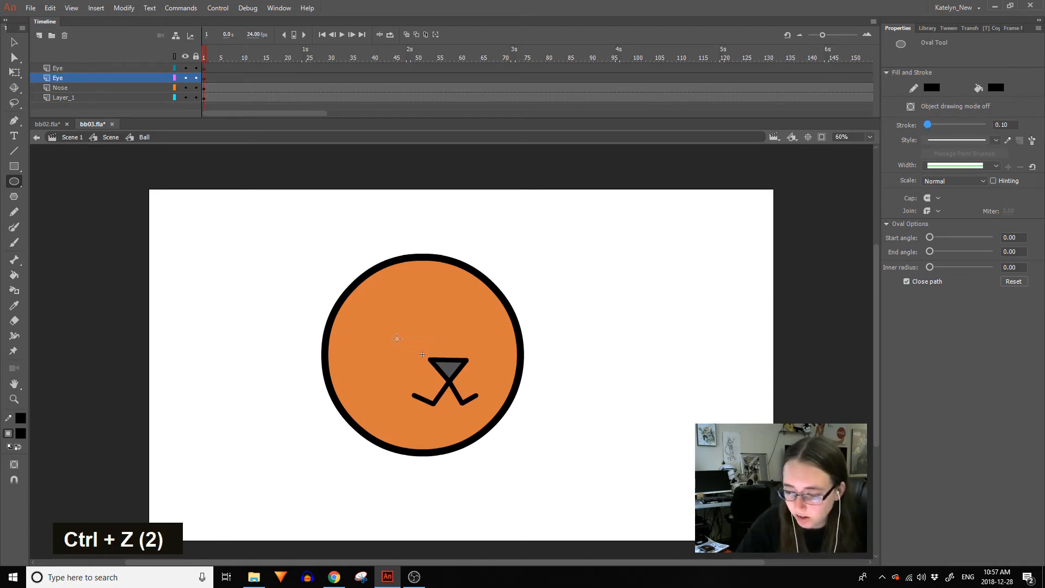
left_click_drag(404, 319, 419, 354)
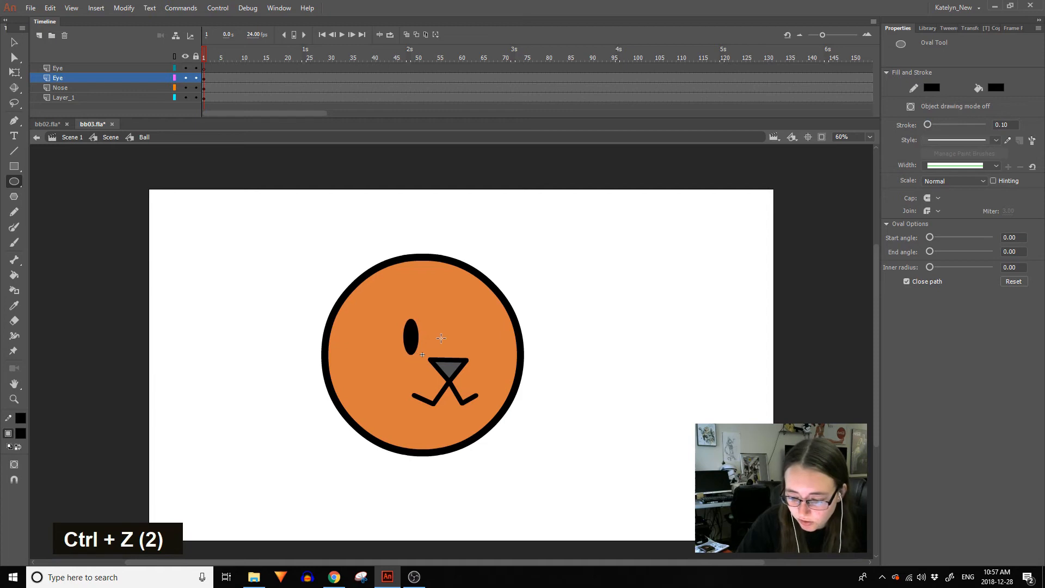
Convert the black oval, including its outline, into a graphic symbol named Eye.
left_click(18, 42)
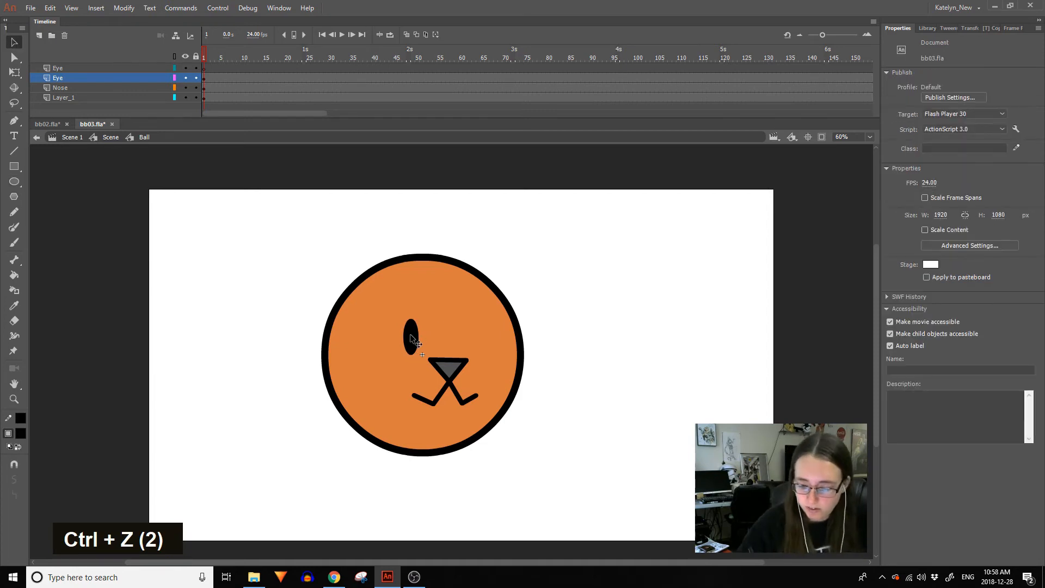
double_click(411, 336)
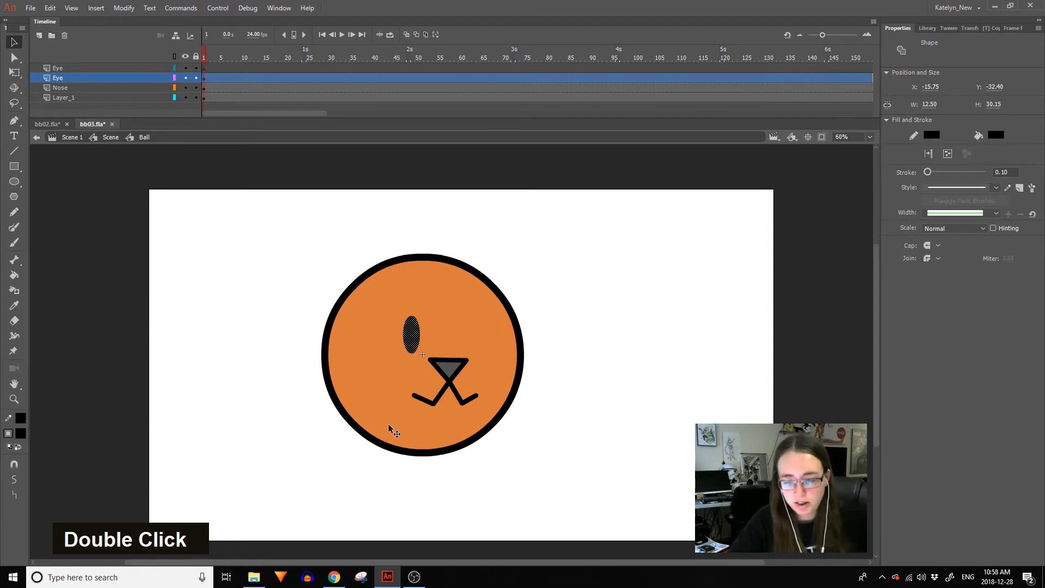
key("F8")
type("Eye")
left_click(264, 32)
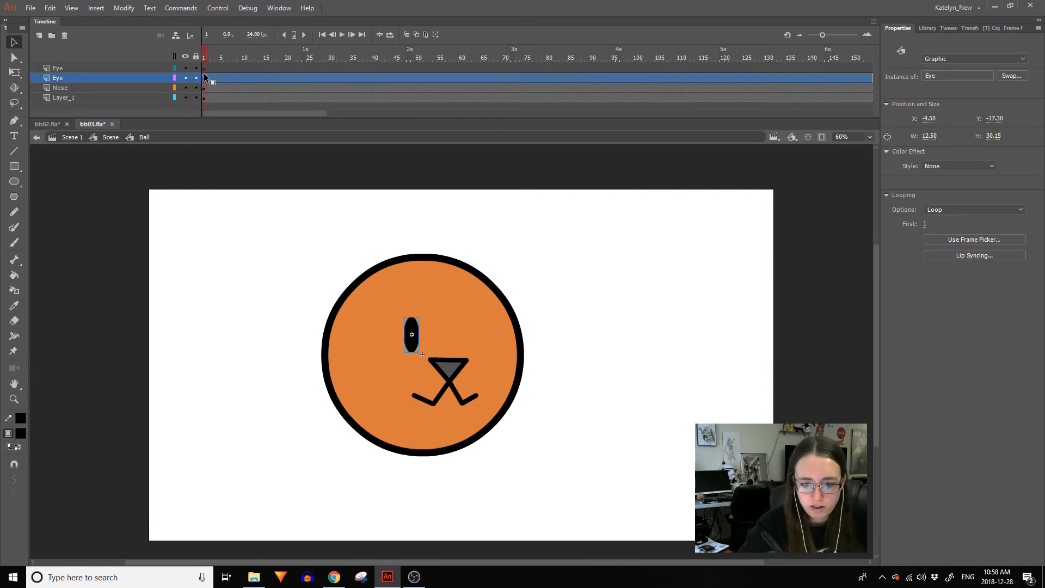
Move the eye's keyframe on frame 1 from the lower Eye layer to the upper Eye layer.
left_click(204, 76)
left_click_drag(204, 76, 204, 67)
left_click(202, 75)
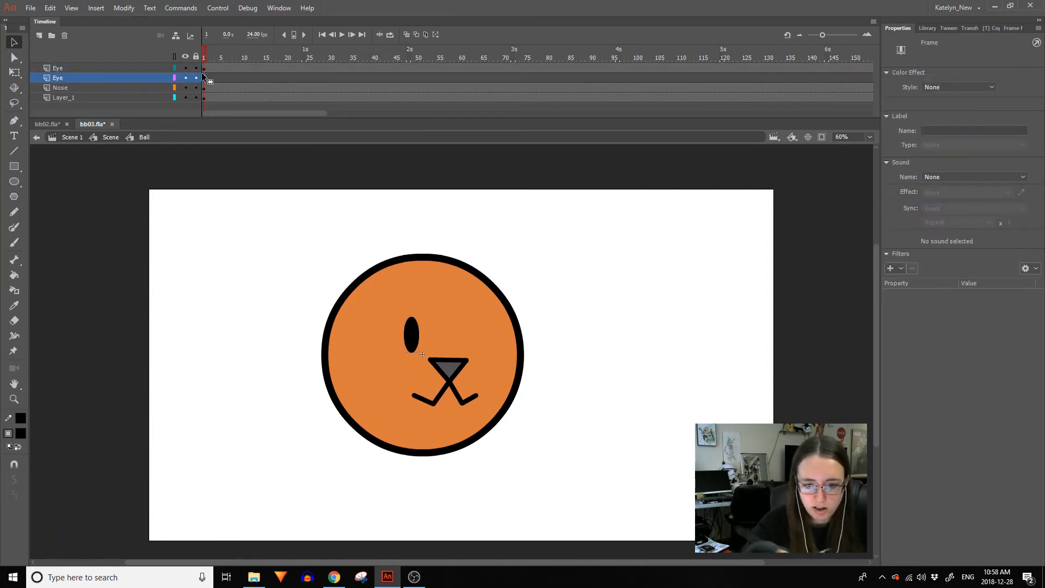
Copy the eye in place onto frame 1 of the lower Eye layer and shift the copy right to X 41.75.
left_click(413, 331)
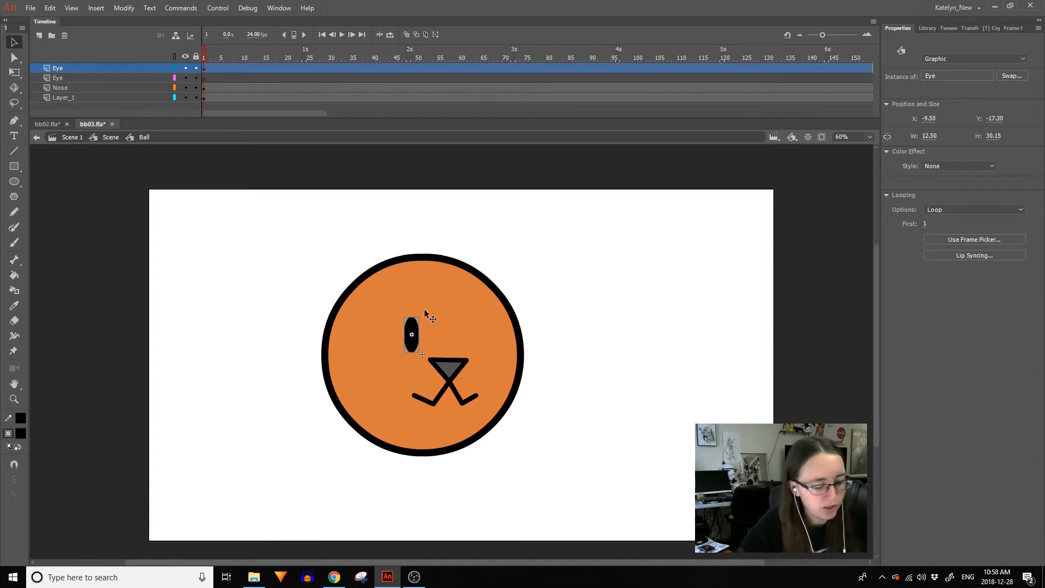
key("ctrl+c")
left_click(204, 78)
key("ctrl+shift+v")
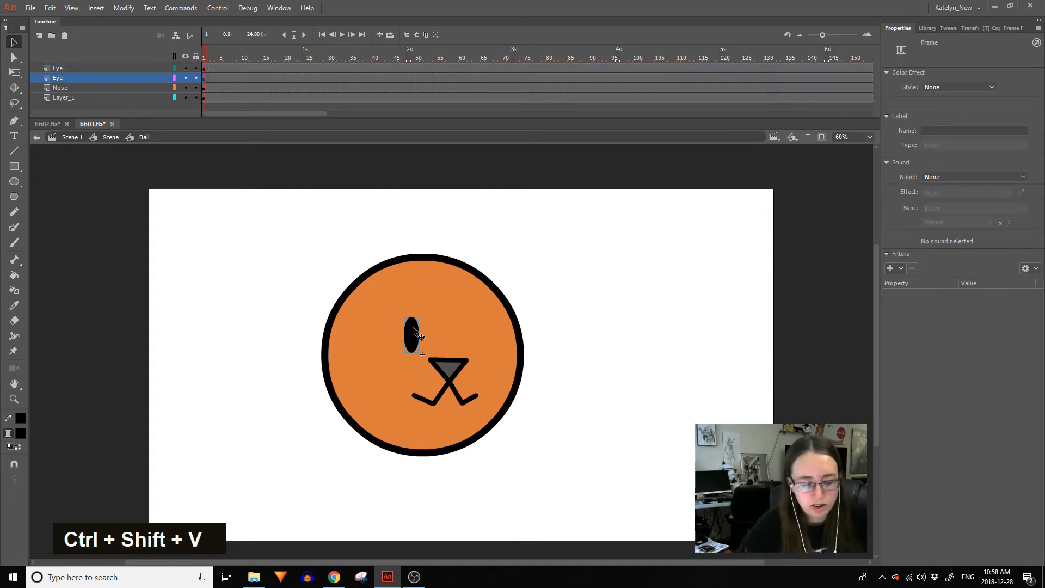
key("shift+Right")
key("shift+Right")
key("shift+Right")
key("shift+Right")
key("shift+Right")
key("shift+Right")
key("shift+Right")
key("shift+Right")
key("shift+Right")
key("shift+Right")
key("shift+Right")
key("shift+Right")
key("shift+Right")
key("shift+Right")
key("shift+Right")
key("shift+Right")
key("shift+Right")
key("shift+Right")
key("shift+Right")
key("shift+Right")
key("shift+Right")
key("shift+Right")
key("shift+Left")
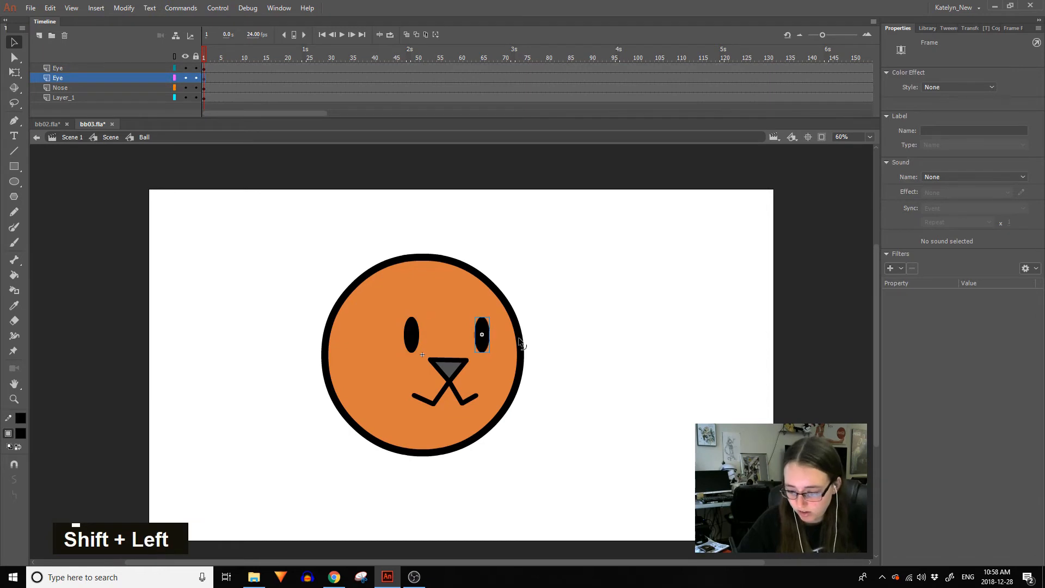
key("shift+Left")
key("shift+Left")
key("shift+Left")
Move the left eye slightly down and left to about X -10, Y -15.9 using the Free Transform tool.
left_click(15, 74)
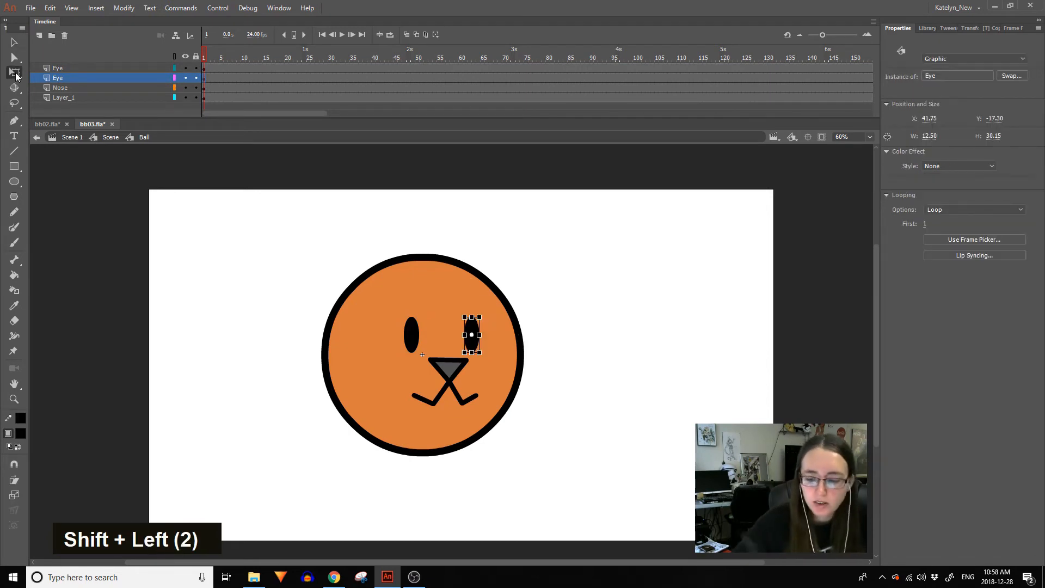
double_click(473, 325)
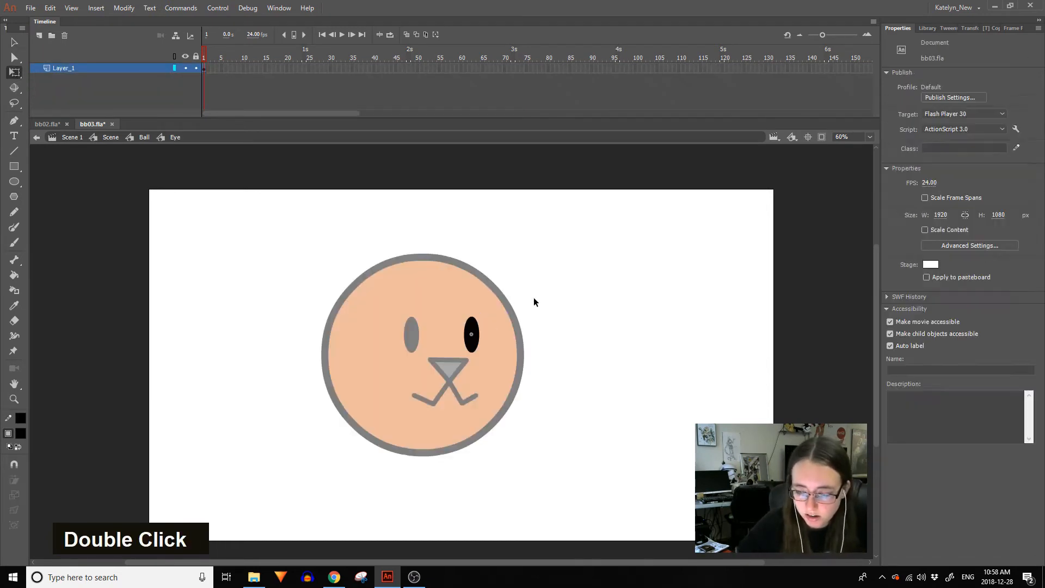
double_click(533, 298)
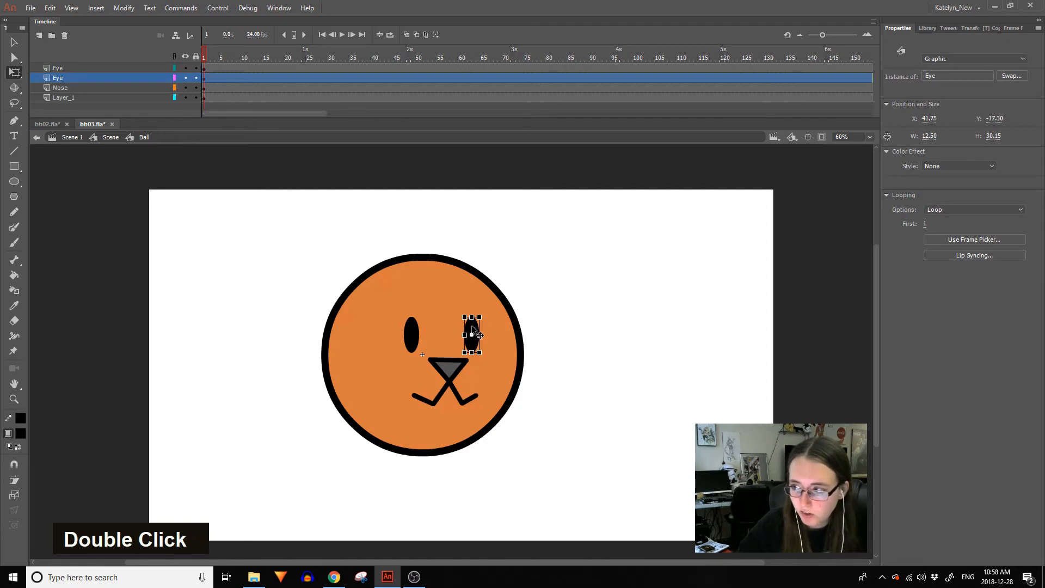
left_click(539, 280)
left_click(415, 340)
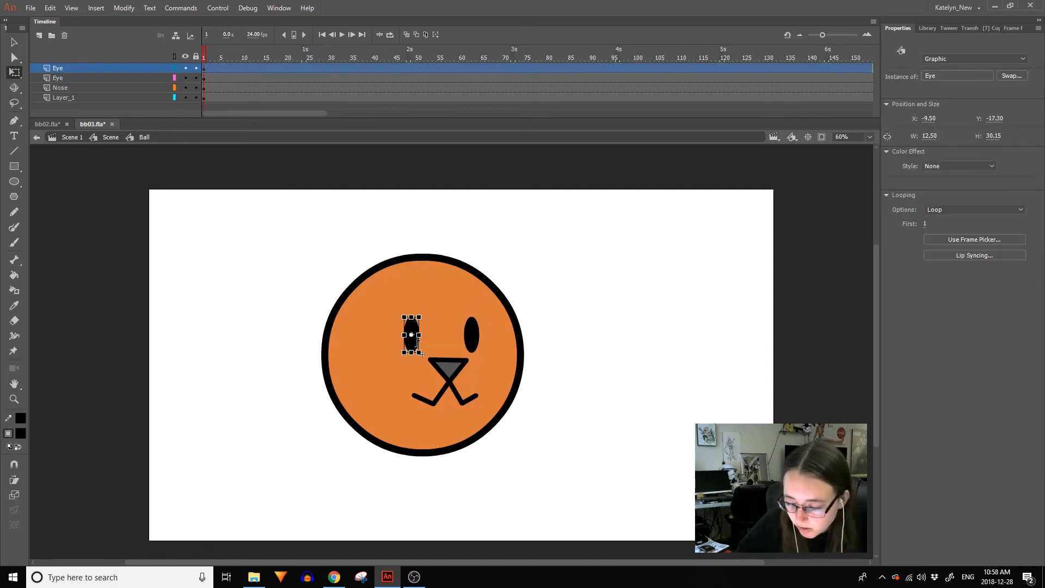
left_click(562, 333)
left_click_drag(415, 344, 415, 346)
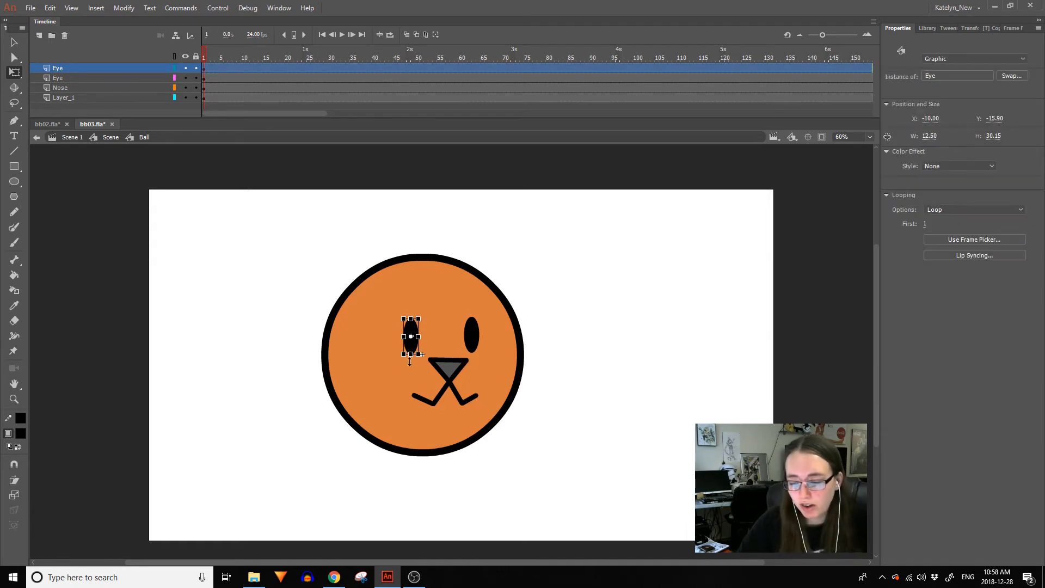
Open the Eye symbol for editing in place and insert a keyframe at frame 3.
double_click(412, 340)
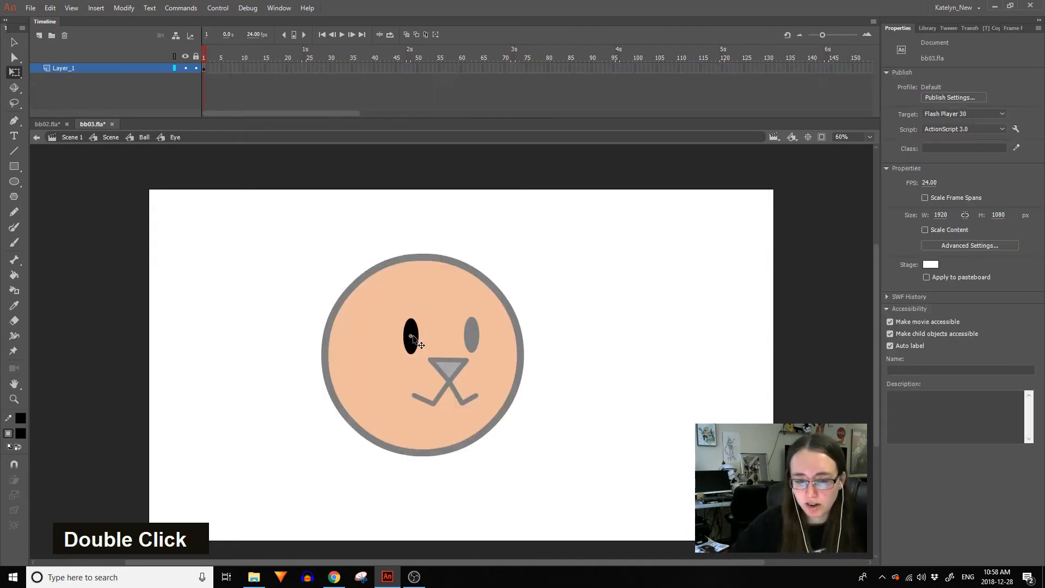
left_click(217, 68)
key("F6")
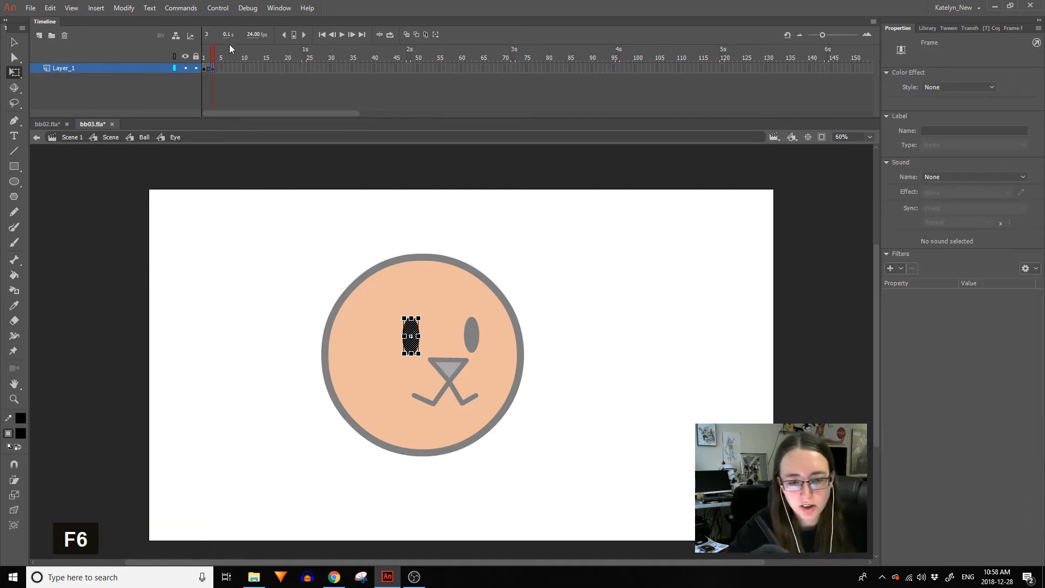
Try to shorten the eye on frame 3 from its top edge with Free Transform and erase its upper part.
left_click(15, 399)
left_click_drag(356, 431, 495, 265)
left_click(14, 72)
left_click_drag(420, 278, 420, 288)
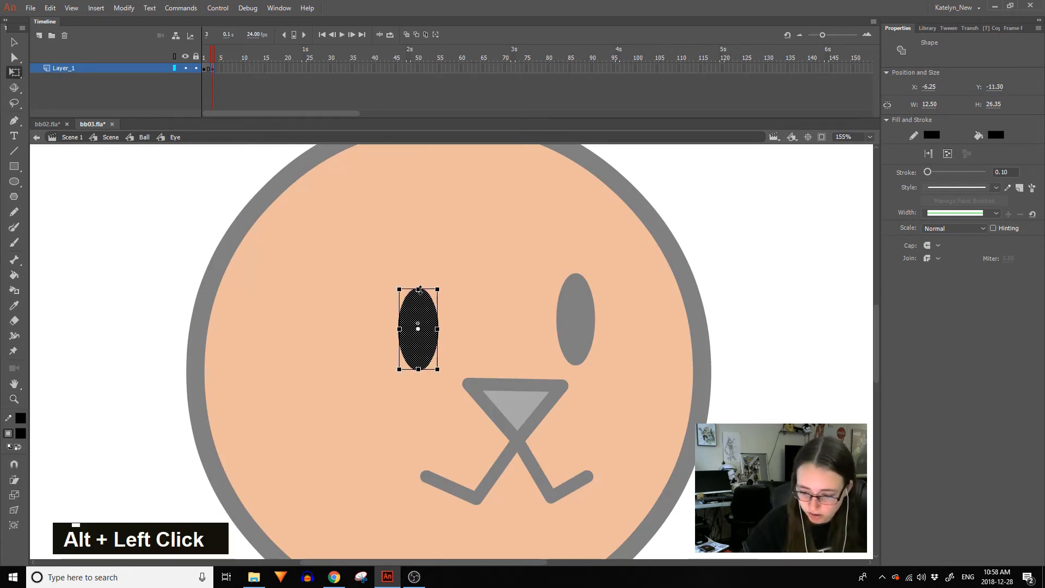
left_click(432, 291)
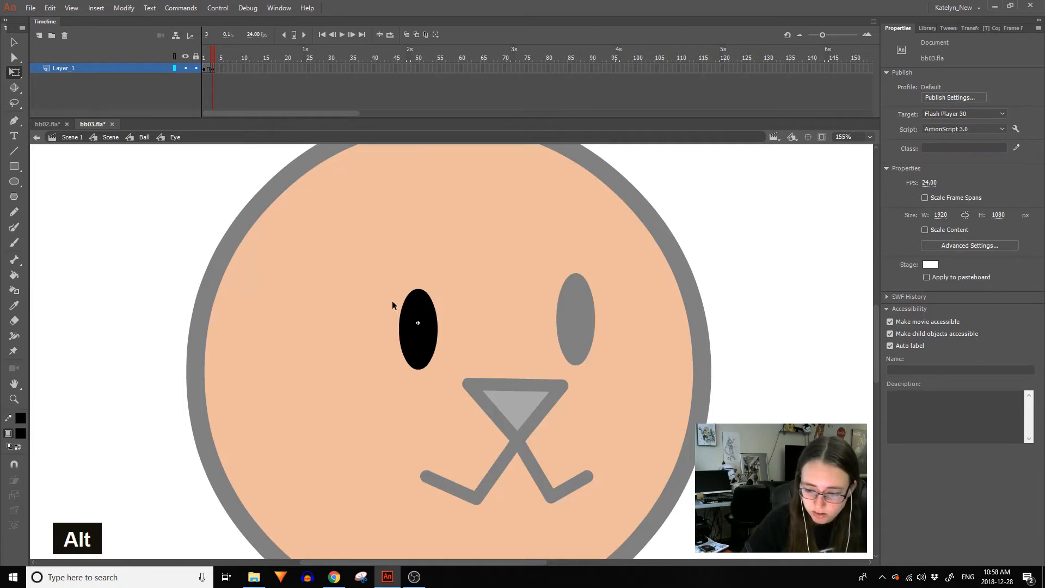
left_click(14, 320)
left_click_drag(414, 251, 421, 303)
key("ctrl+z")
key("ctrl+z")
key("ctrl+z")
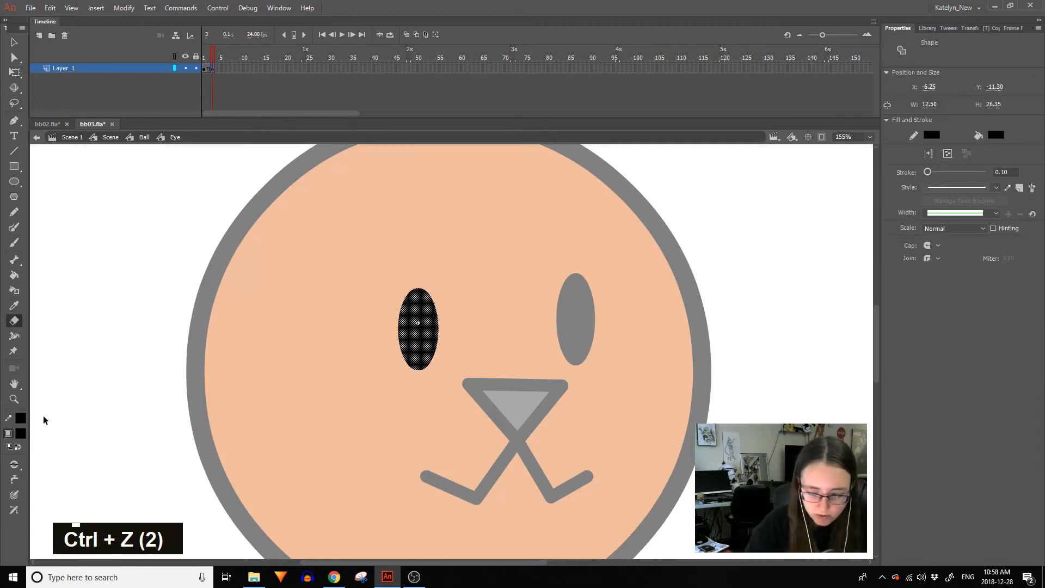
Draw a horizontal line across the upper part of the eye on frame 3 and delete the fill above it.
left_click(14, 151)
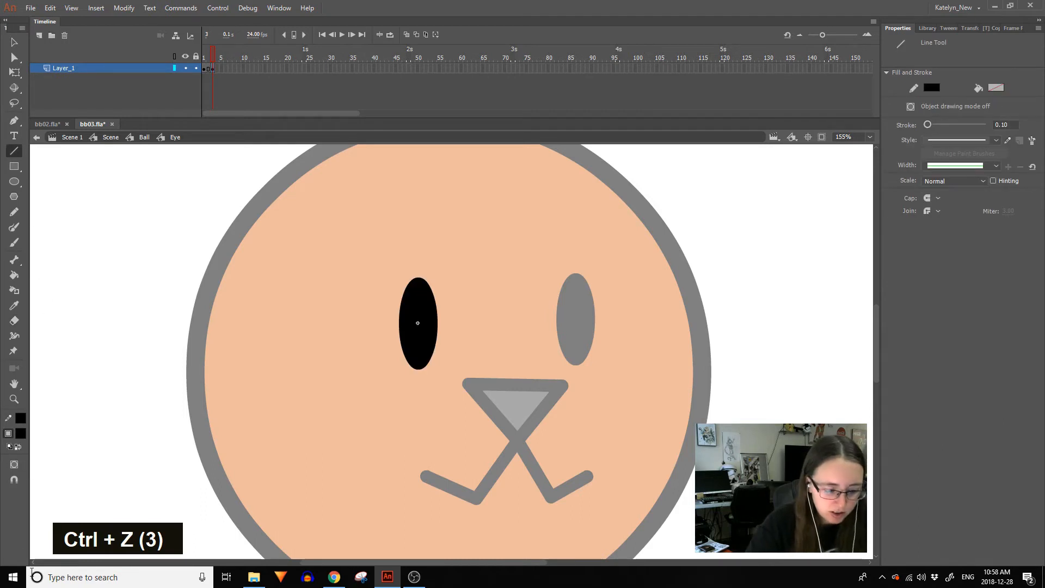
left_click_drag(484, 308, 484, 301)
left_click(418, 288, "ctrl")
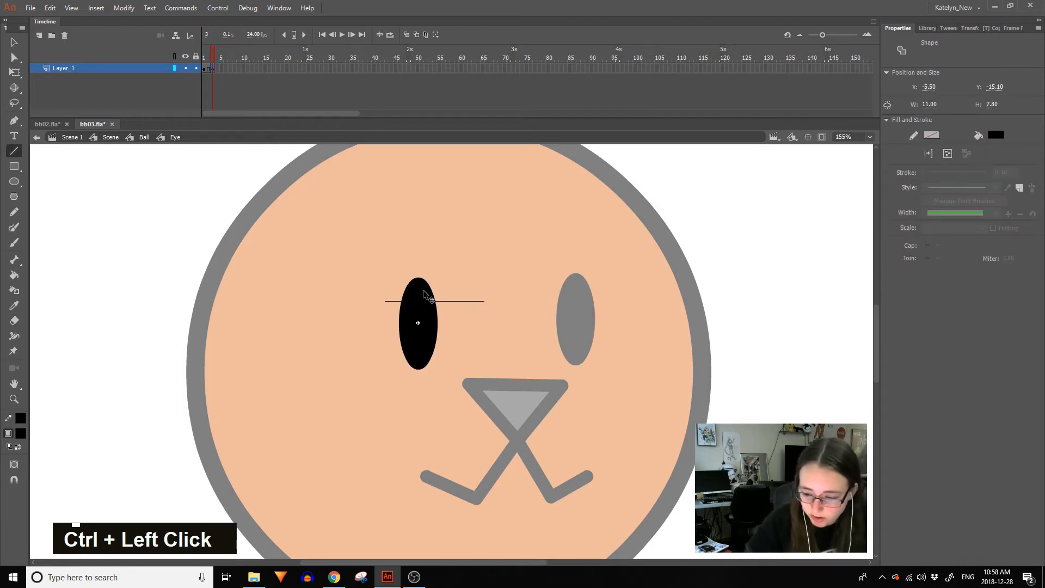
key("Delete")
Bend the eye's cut edge downward into a deep curve and delete the leftover line pieces.
key("v")
left_click_drag(422, 301, 421, 345)
left_click(433, 298)
key("Delete")
left_click(443, 301)
key("Delete")
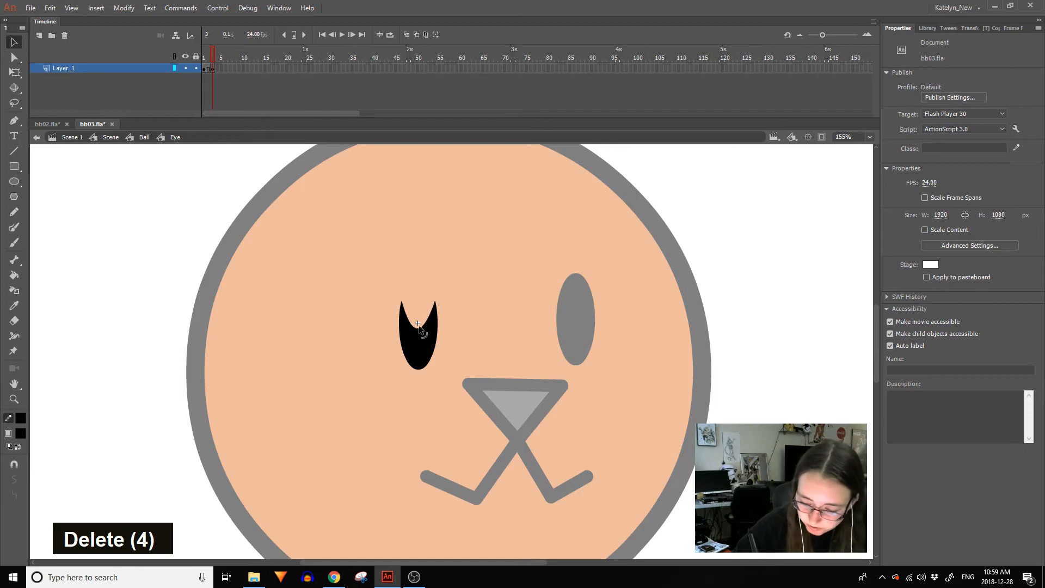
Copy the half-closed eye keyframe from frame 3 to frame 5.
left_click(213, 69)
left_click(216, 69, "alt")
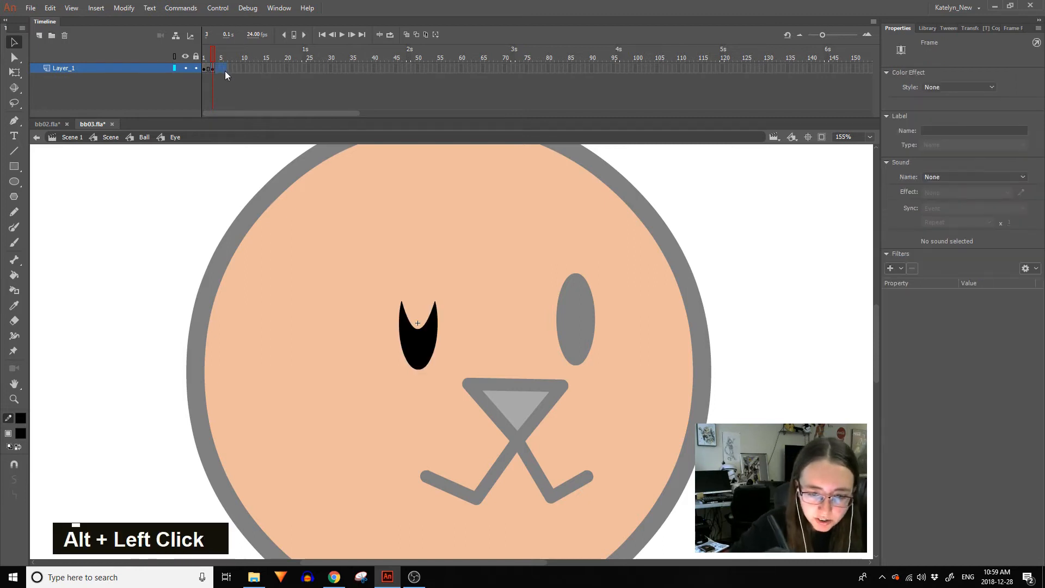
left_click(220, 67, "alt")
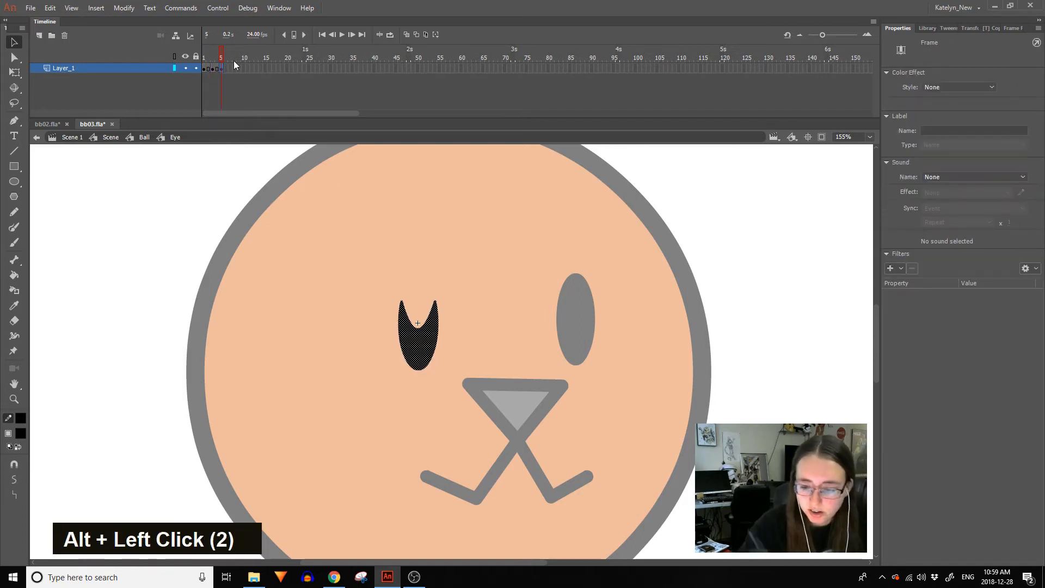
Pull the frame 5 eye's inner curve further down and lower both tips to form a thin closed-eye crescent.
left_click_drag(423, 330, 422, 358)
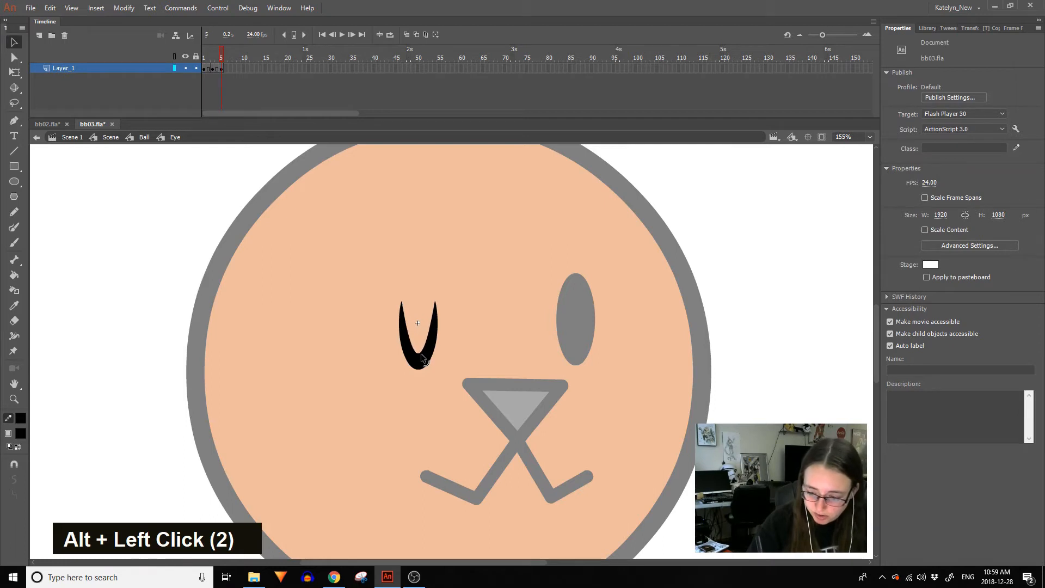
left_click_drag(436, 302, 401, 309)
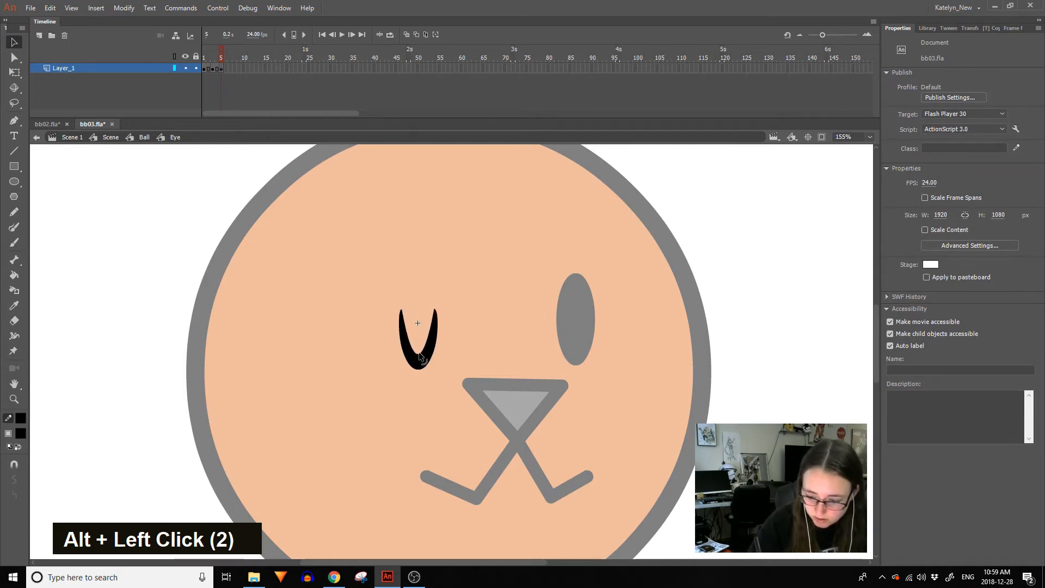
left_click_drag(438, 315, 436, 319)
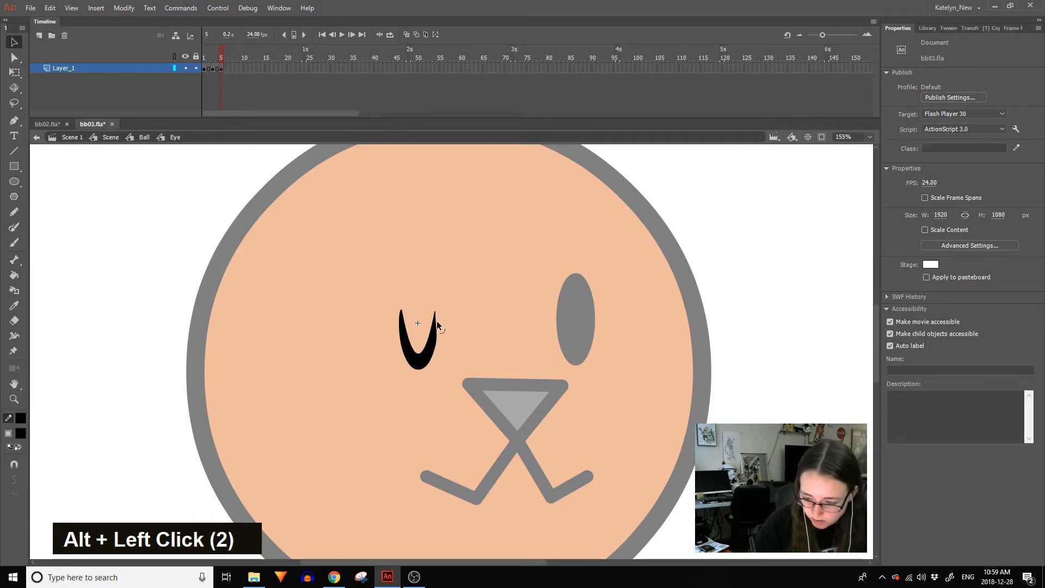
Copy the fully open eye keyframe from frame 1 to frames 7 and 9.
mouse_move(220, 58)
left_mouse_down()
mouse_move(206, 57)
mouse_move(223, 67)
left_mouse_up()
left_click(211, 71)
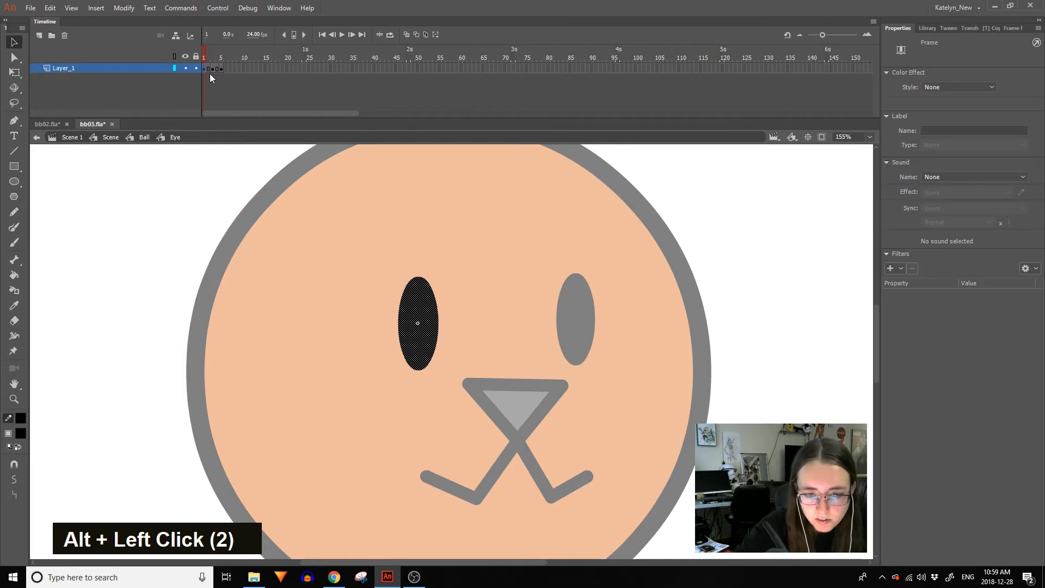
left_click(246, 69, "alt")
mouse_move(248, 69)
left_mouse_down()
mouse_move(231, 70)
mouse_move(240, 70)
left_mouse_up()
left_click(248, 69)
left_click(232, 58)
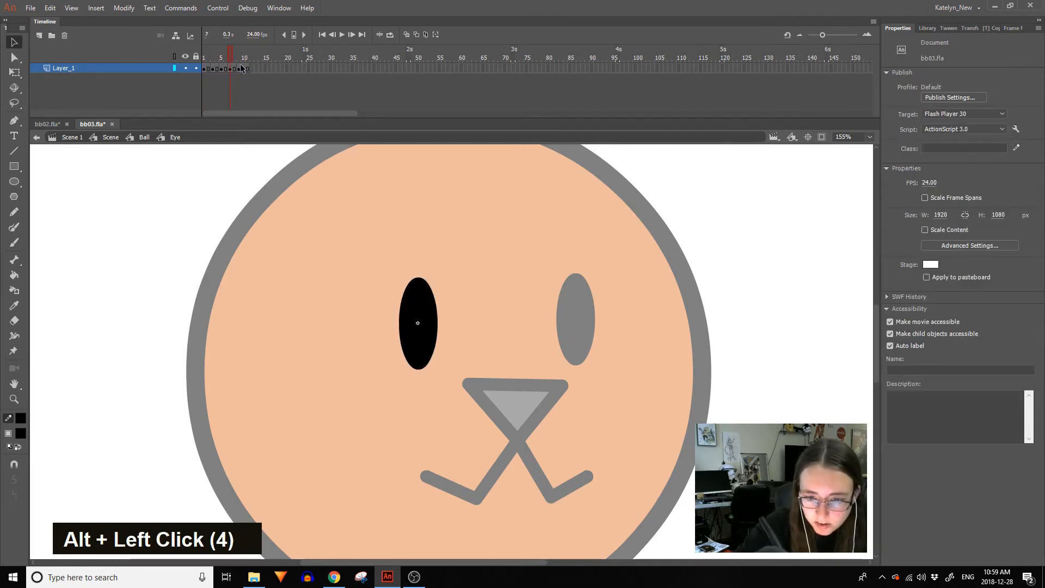
Remove the extra frame at the end of Layer_1 so the blink ends on frame 10.
left_click(248, 69)
left_click(258, 69)
left_click(247, 69)
key("shift+F5")
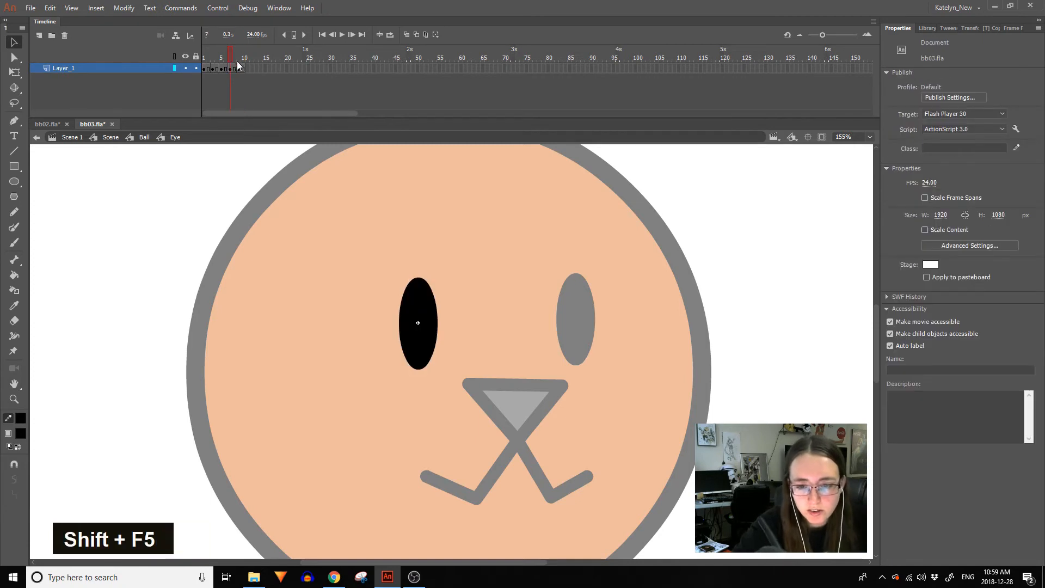
Shorten the eye on frame 7 slightly from its top edge using Free Transform.
left_click(230, 58)
left_click(17, 76)
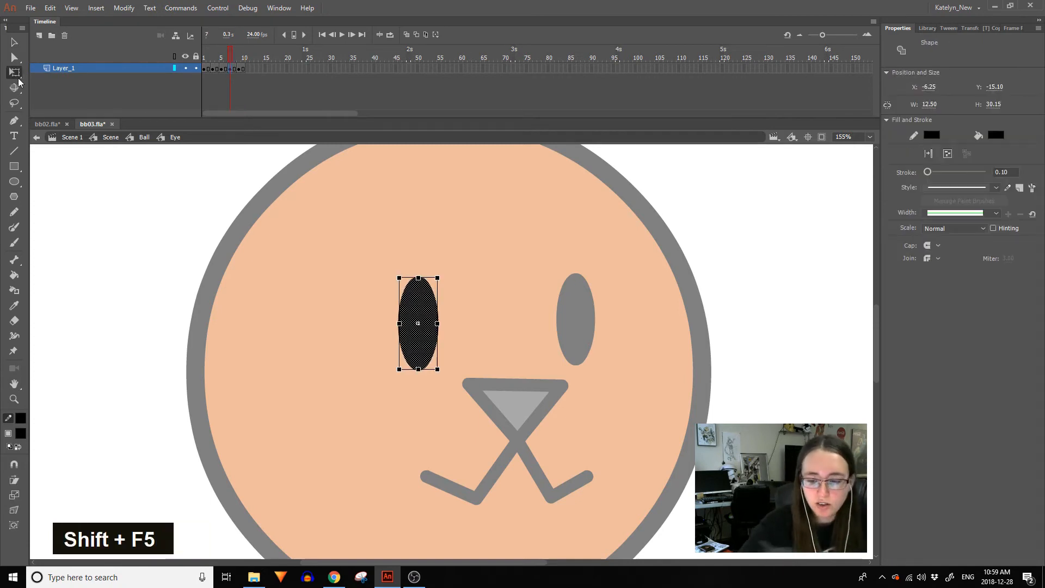
left_click_drag(418, 277, 417, 287)
left_click(460, 280)
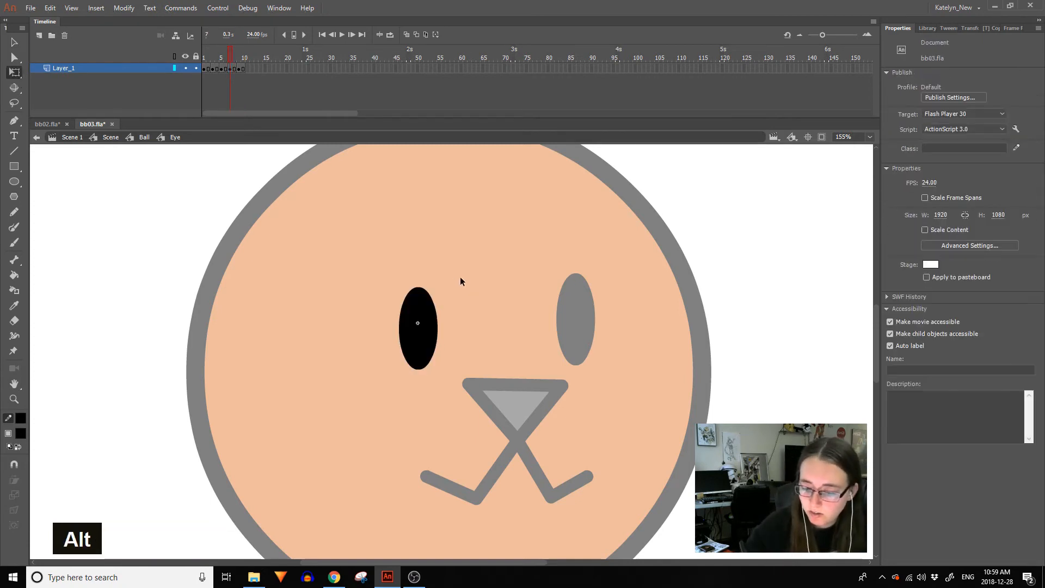
left_click(13, 244)
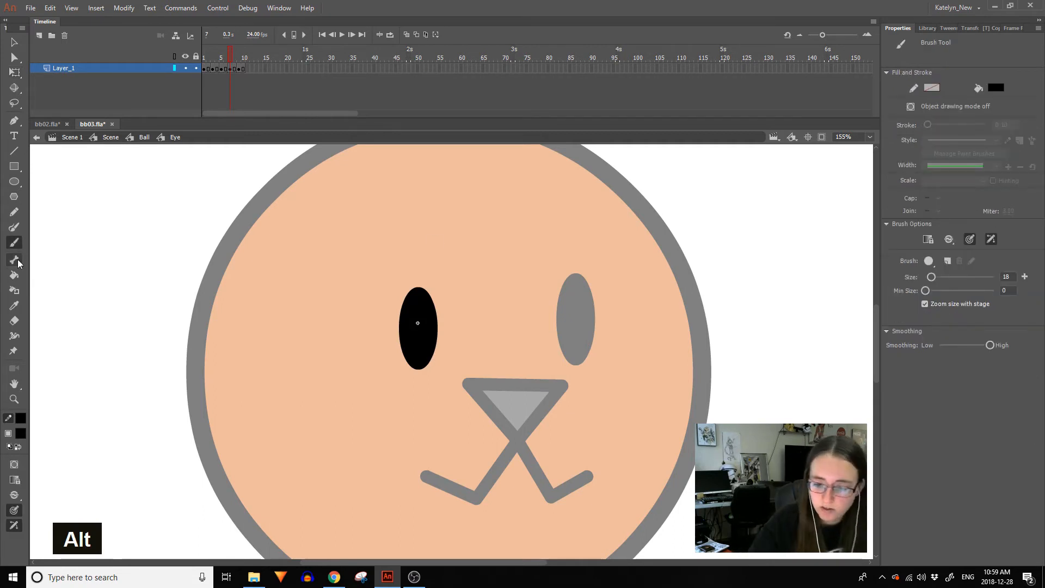
left_click_drag(385, 319, 435, 278)
key("ctrl+z")
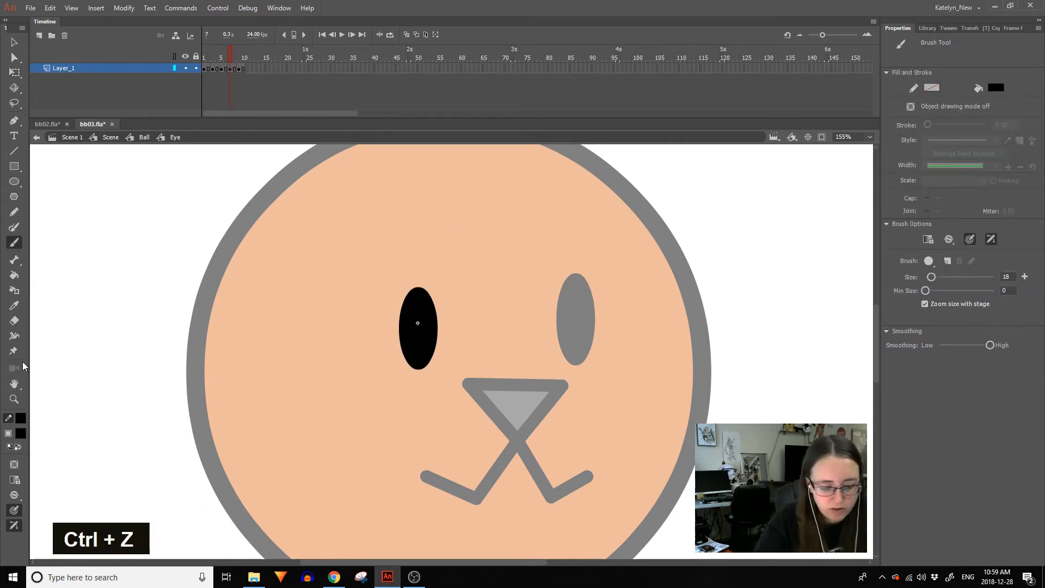
left_click(14, 320)
left_click(225, 59)
left_click_drag(225, 59, 230, 63)
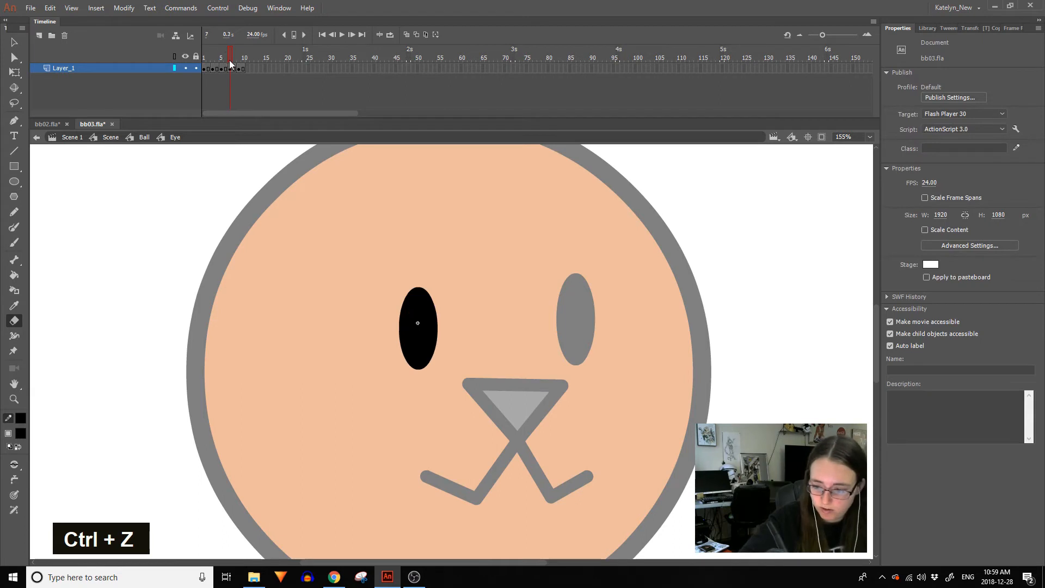
double_click(18, 495)
left_click_drag(937, 125, 933, 126)
Draw a line across the middle of the frame 7 eye and delete the upper fill and the protruding line ends.
left_click(17, 152)
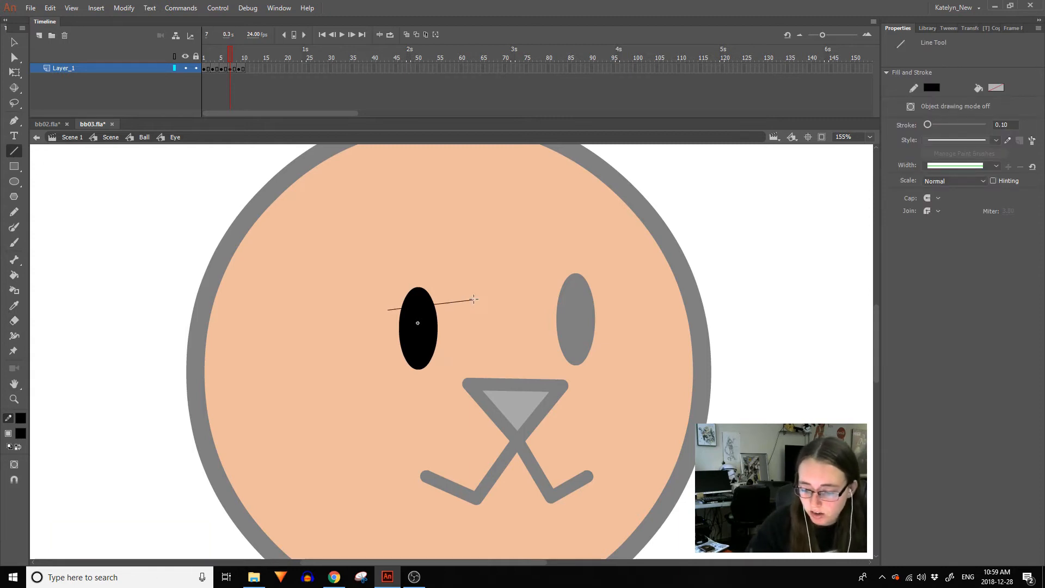
key("ctrl+z")
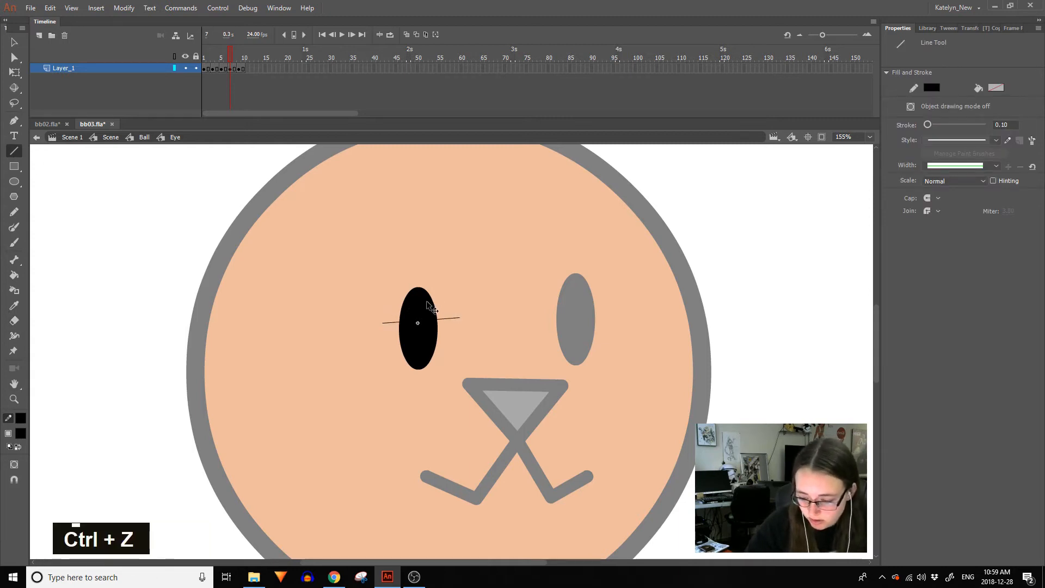
left_click(425, 304, "ctrl")
left_click(447, 318, "ctrl+shift")
left_click(395, 322, "ctrl+shift")
left_click(15, 43)
key("Delete")
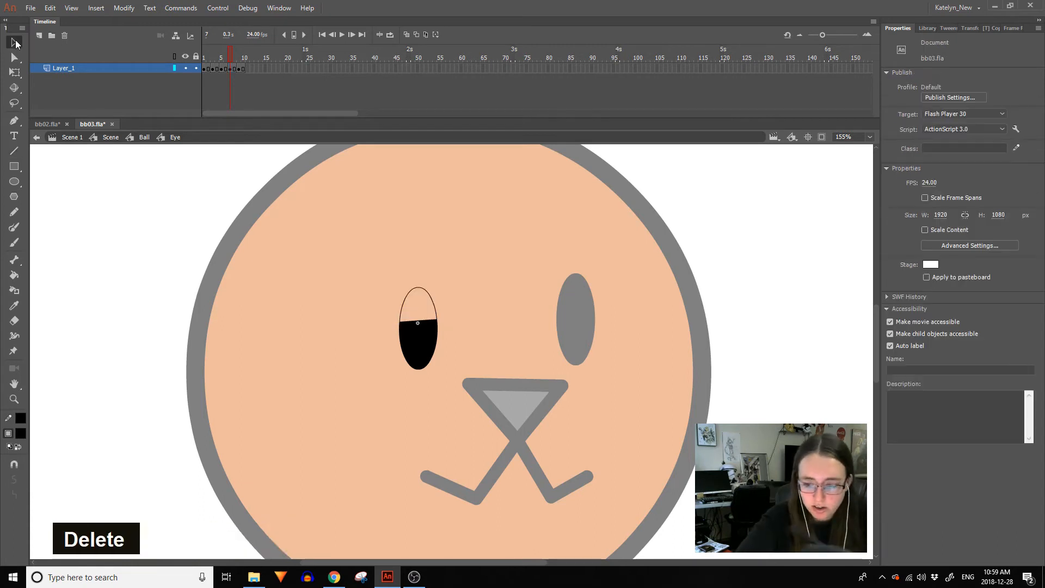
Delete the leftover upper outline of the frame 7 eye and bend the cut edge upward into a rounded top.
left_click(418, 285)
key("Delete")
left_click_drag(417, 321, 421, 294)
left_click(244, 68)
key("Return")
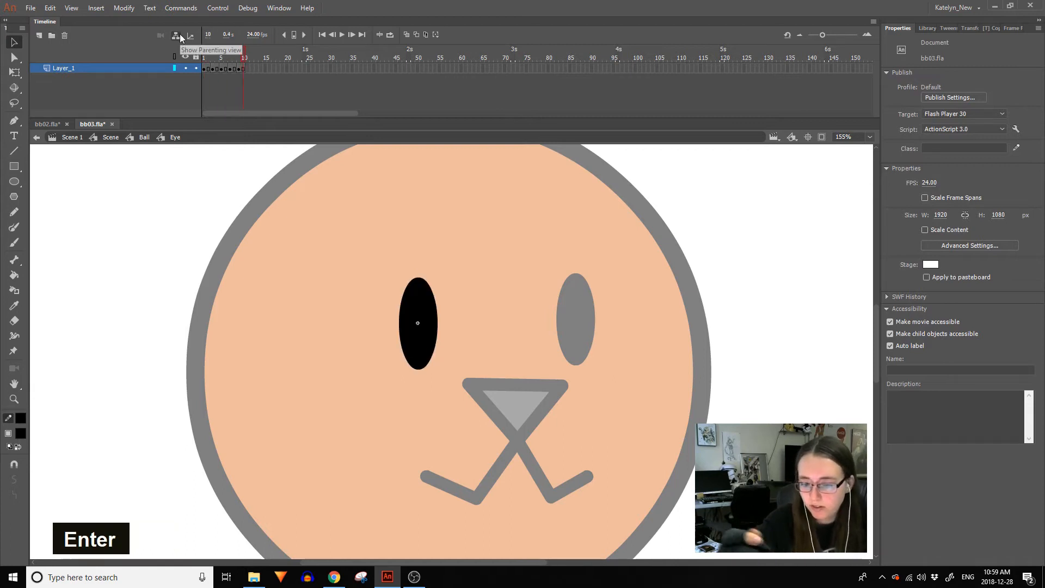
Use onion skinning to raise the frame 7 eye's top curve to a total height of about 25.95, and play back the blink.
left_click(230, 68)
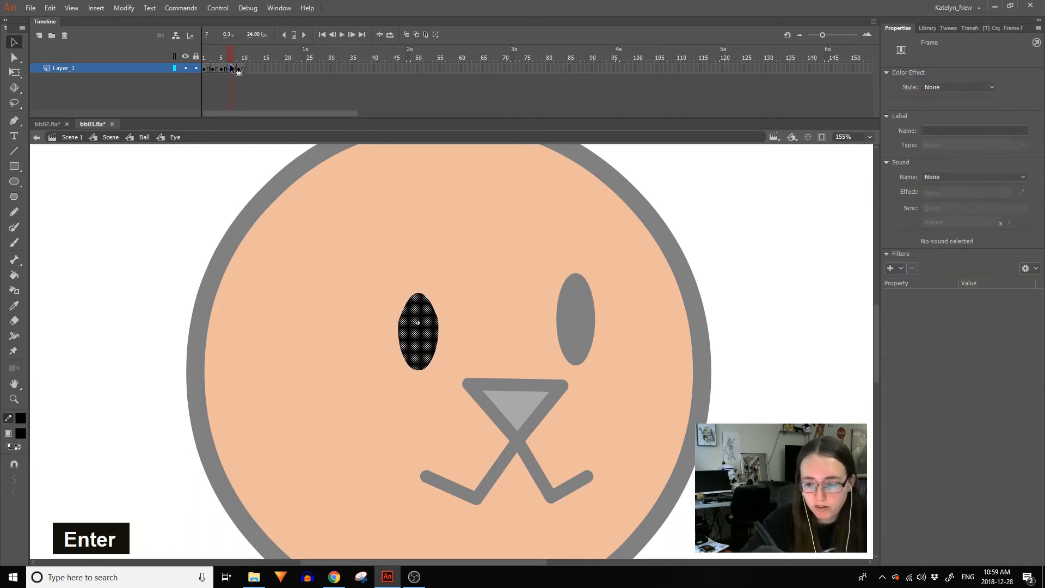
left_click(403, 34)
left_click(436, 276)
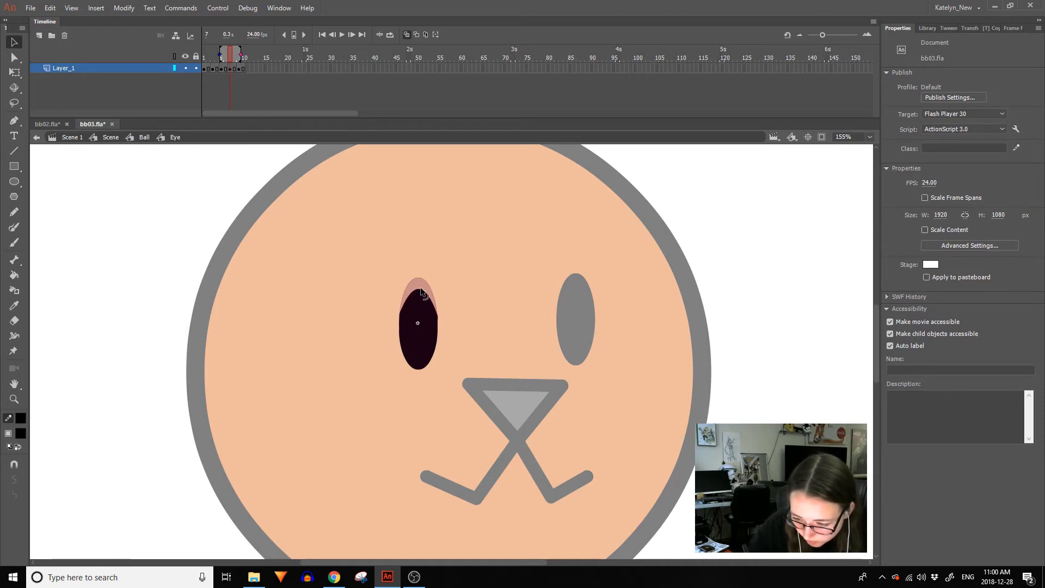
left_click(406, 35)
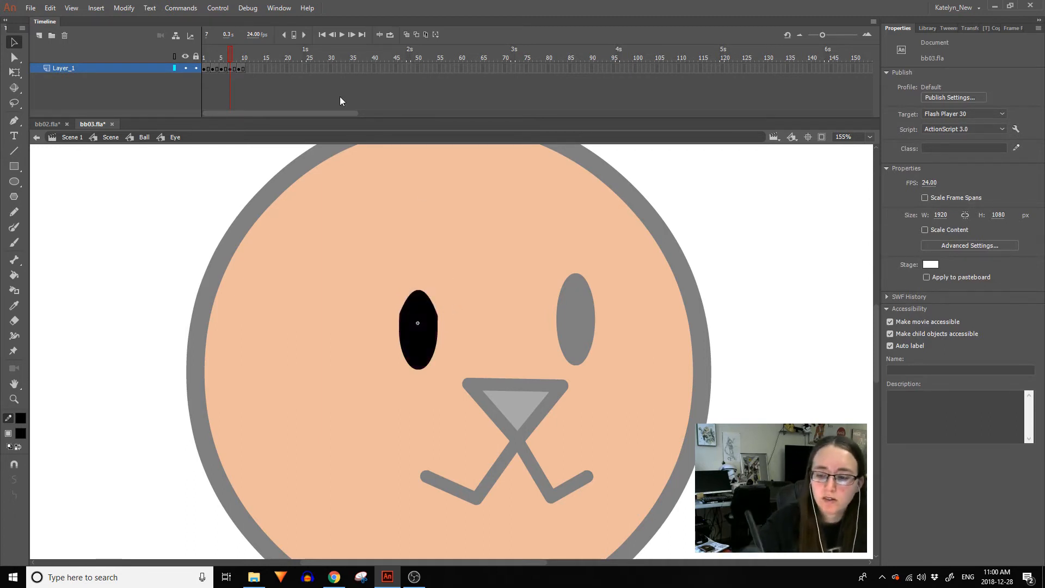
key("ctrl+a")
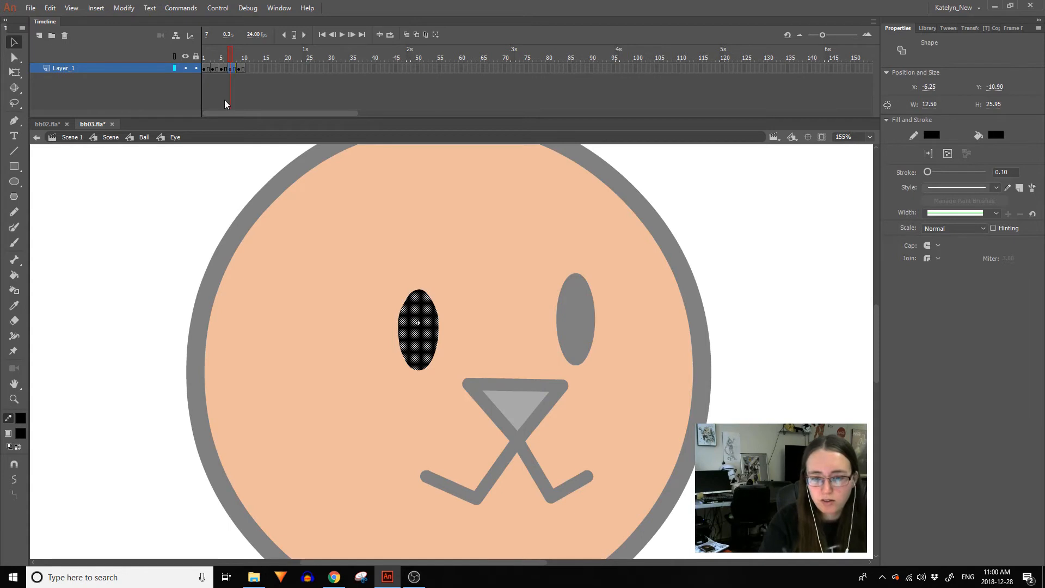
key("Return")
key("Return")
key("Return")
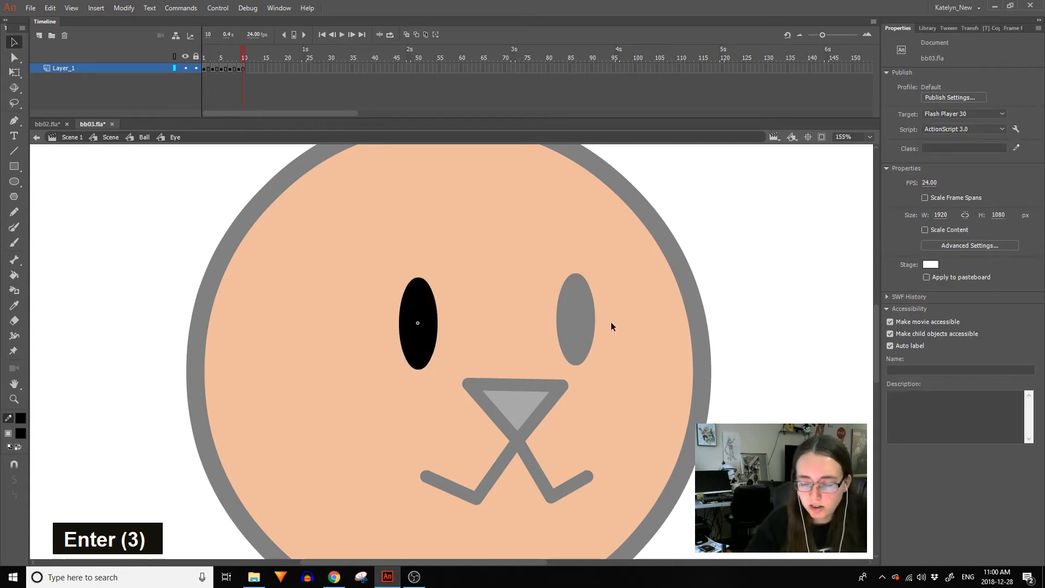
Return to the Ball symbol and scale the right eye to 90%.
double_click(611, 326)
double_click(577, 333)
double_click(723, 304)
left_click(417, 344)
left_click(591, 343)
left_click(414, 349)
left_click(581, 333)
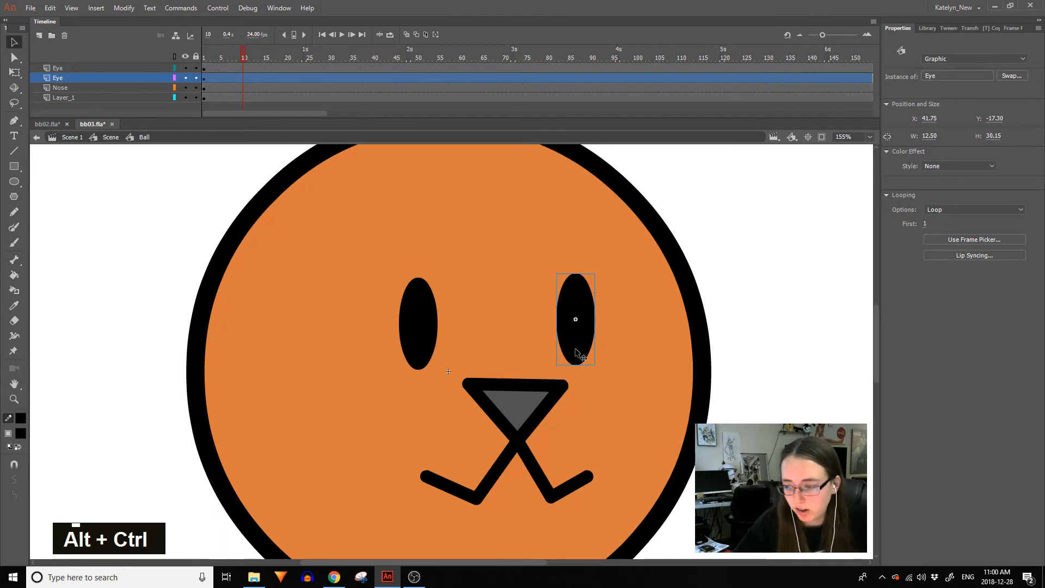
key("ctrl+alt+s")
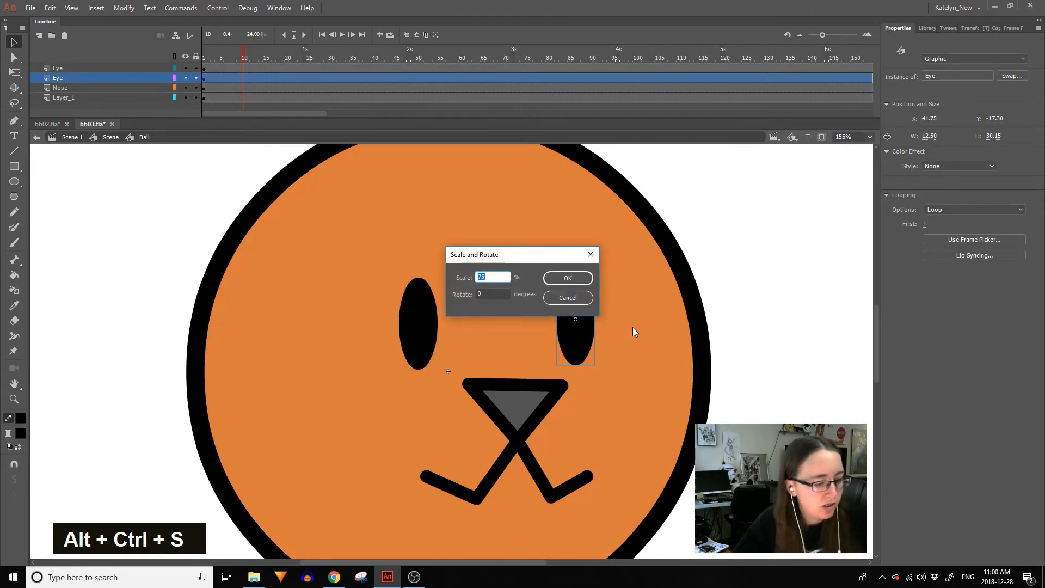
type("90")
left_click(567, 278)
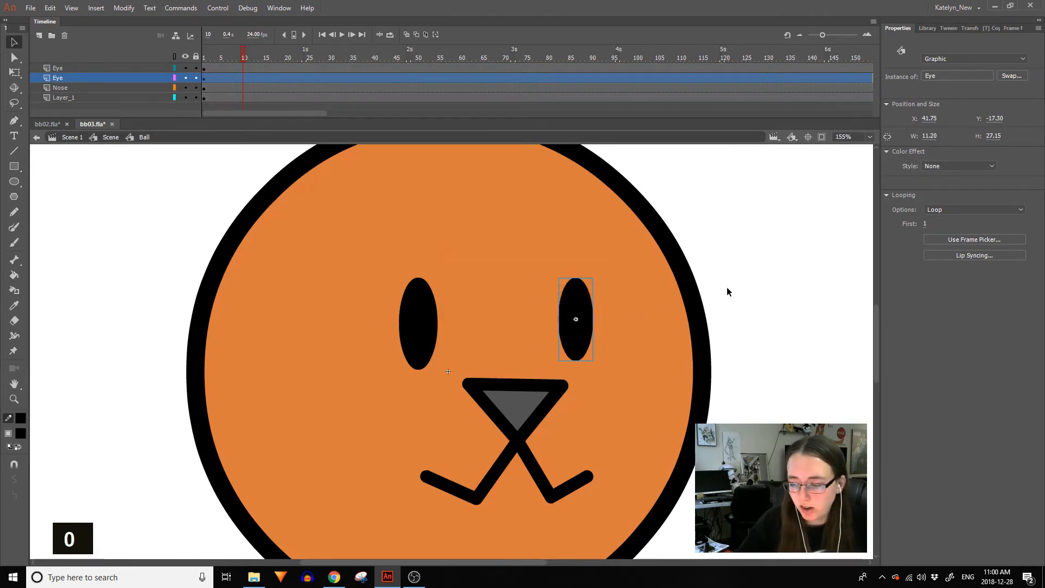
Move the right eye slightly right and down to about X 42.3, Y -16.4, and shift the left eye slightly right.
left_click(726, 291)
left_click(576, 310)
left_click_drag(576, 310, 585, 324)
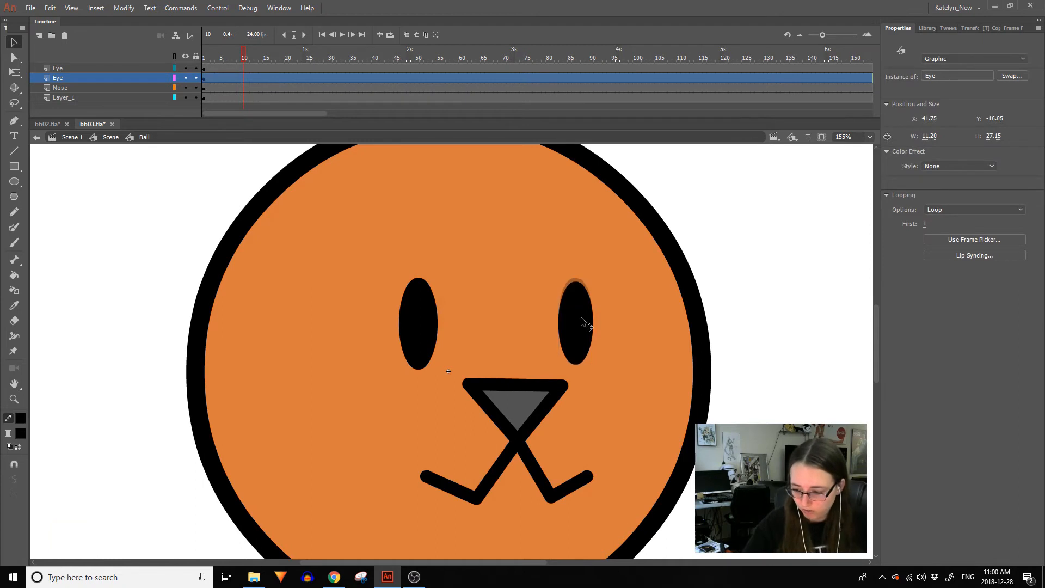
left_click(759, 290)
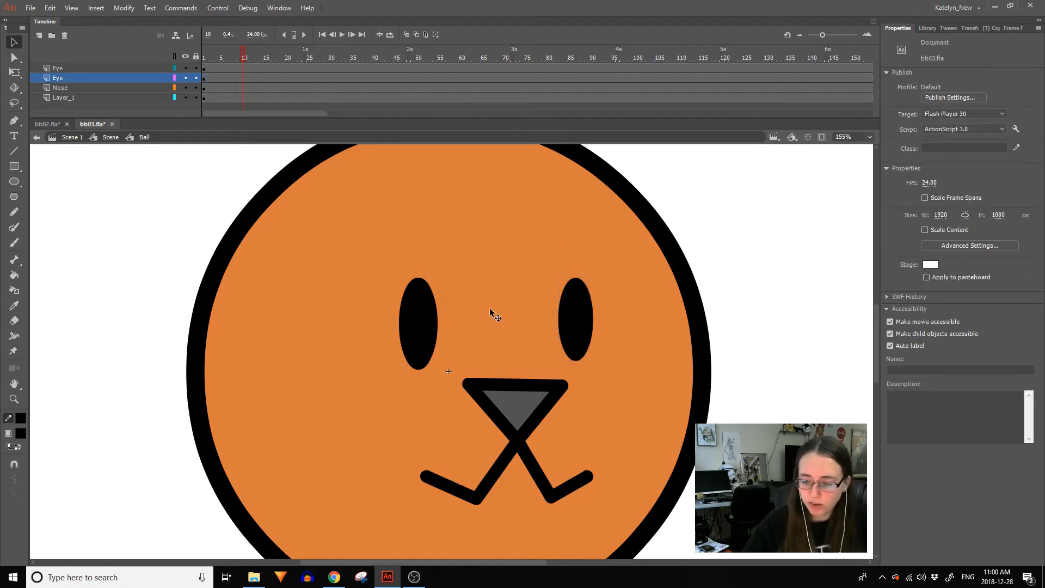
left_click_drag(577, 335, 579, 338)
left_click_drag(426, 341, 428, 341)
Scale the right eye to 105% of its size.
left_click(577, 319)
key("ctrl+alt+s")
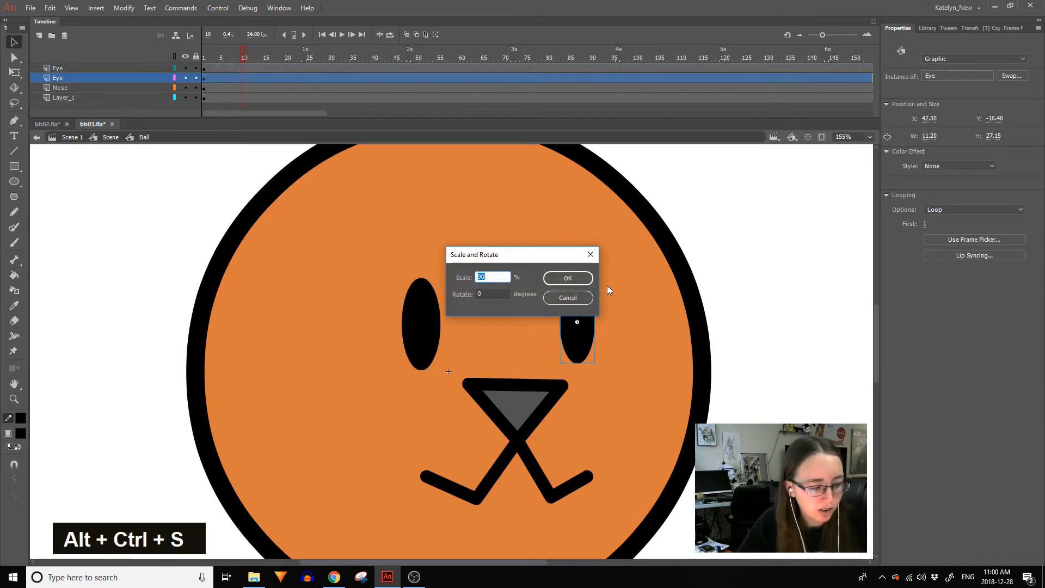
type("105")
key("Return")
key("Escape")
double_click(562, 368)
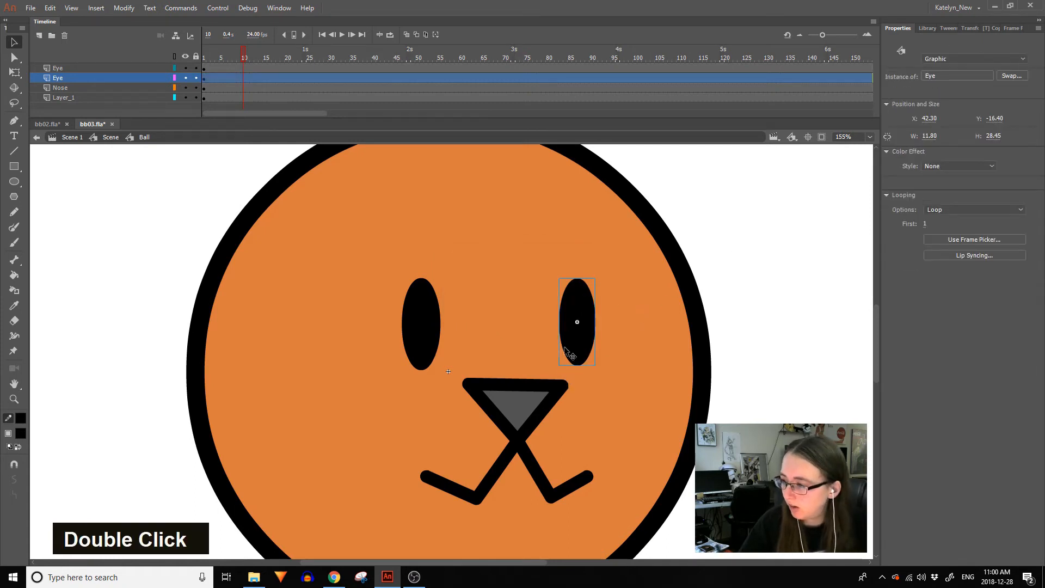
Compare the scale values of the two Eye instances and review the blink inside the right eye.
left_click(952, 27)
left_click(974, 28)
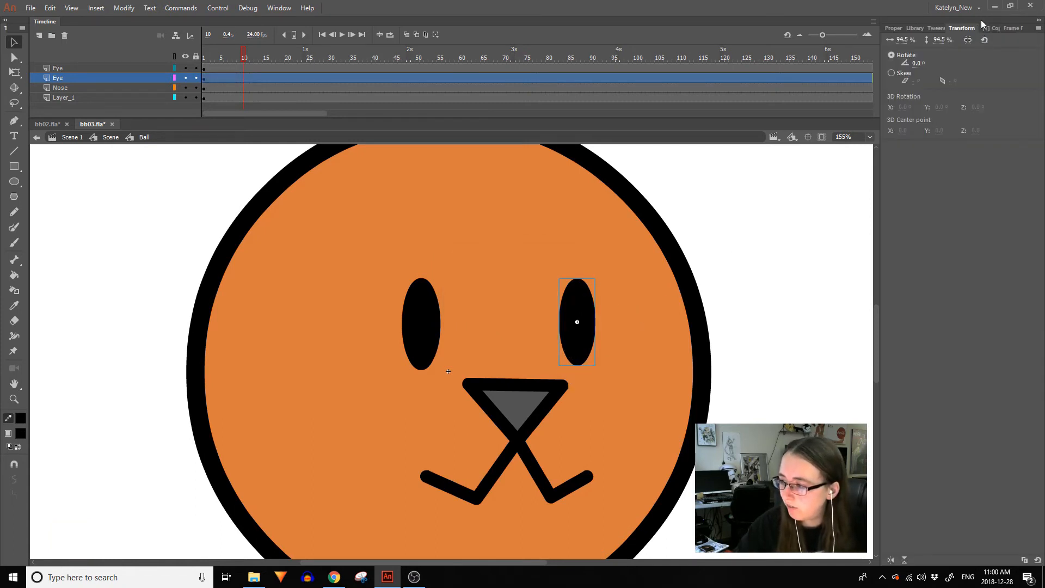
left_click(416, 311)
left_click(583, 322)
double_click(581, 341)
left_click_drag(240, 57, 200, 69)
key("Return")
double_click(745, 315)
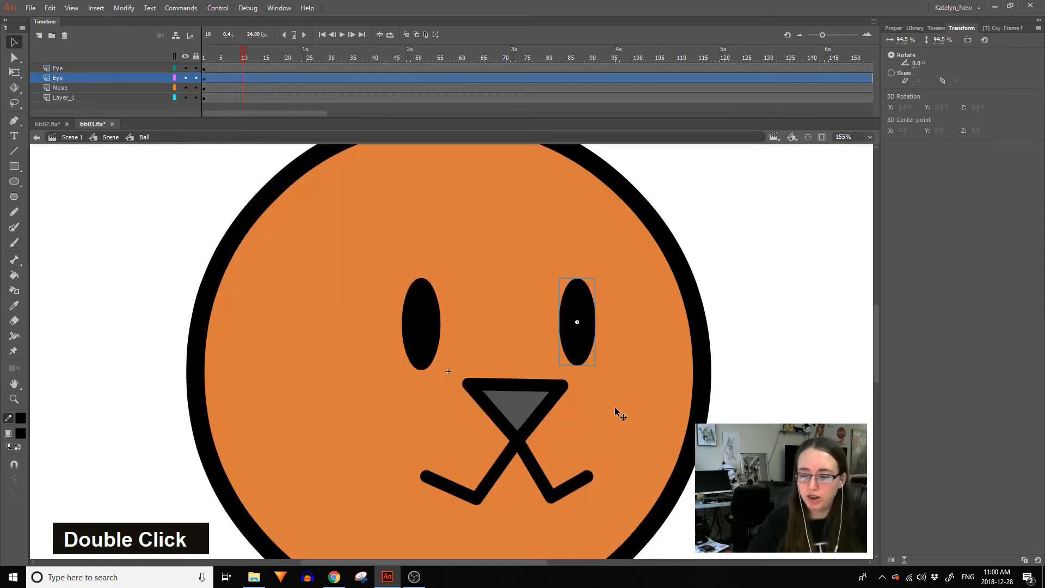
Set the looping options of both Eye instances, using Single Frame for the right eye.
left_click(897, 28)
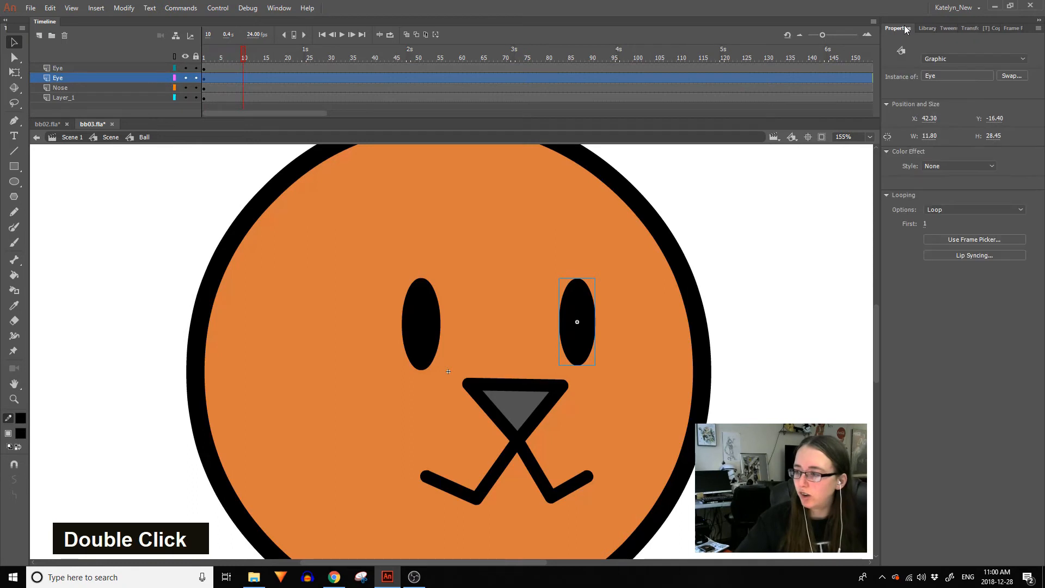
left_click(952, 209)
left_click(958, 236)
left_click(432, 329)
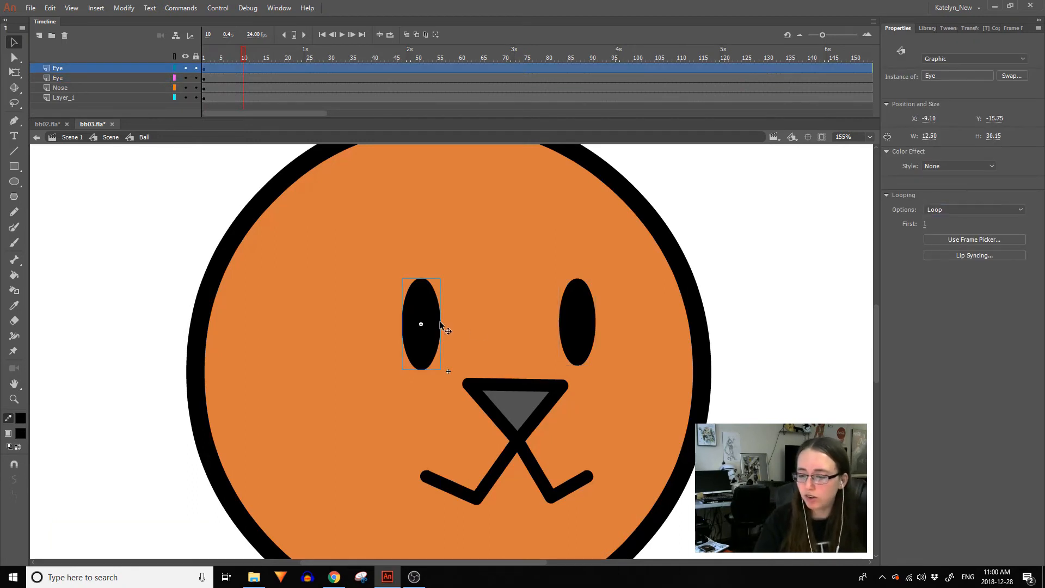
left_click(949, 209)
left_click(951, 220)
left_click(772, 376)
left_click(586, 340)
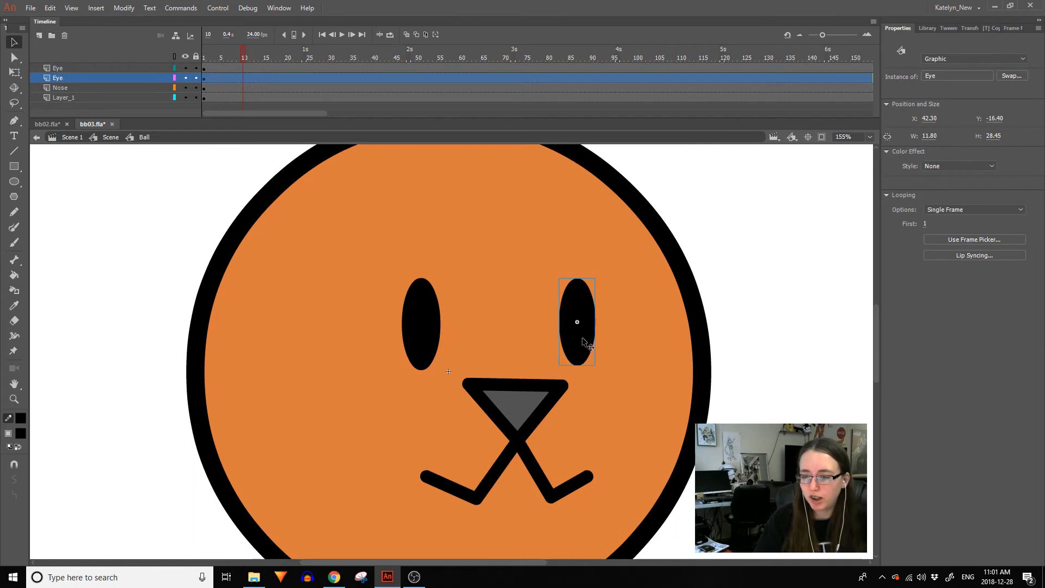
Return to frame 1 of the Ball symbol and add a new layer above the top Eye layer.
left_click(248, 58)
left_click_drag(364, 98, 203, 400)
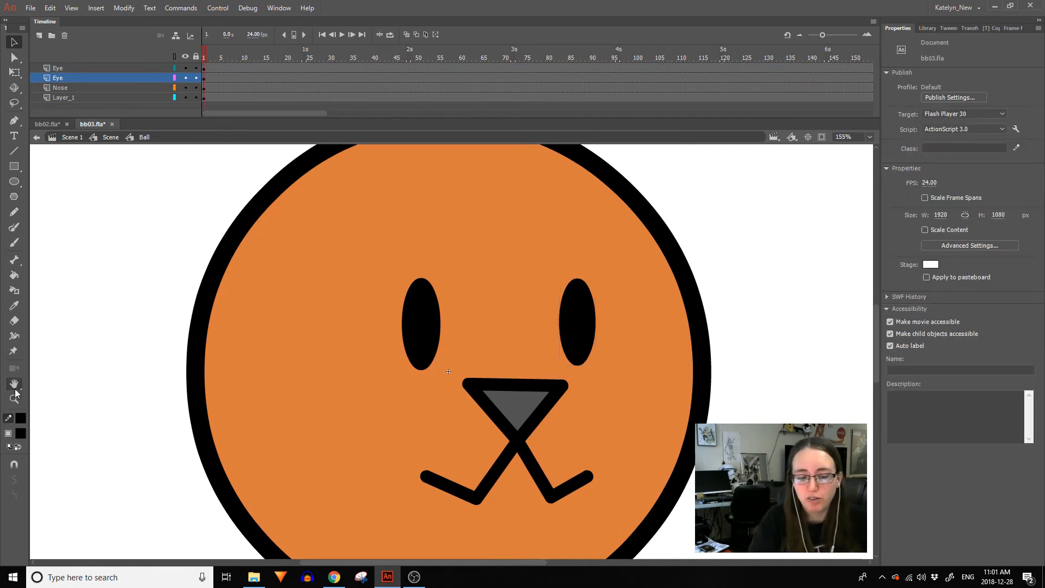
key("z")
left_click(581, 345, "alt")
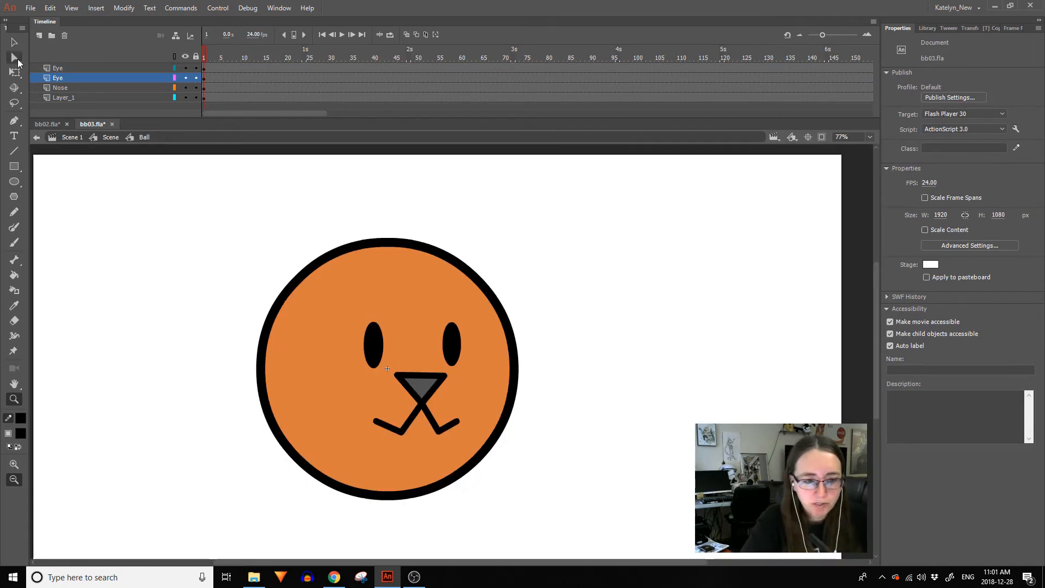
left_click(60, 69)
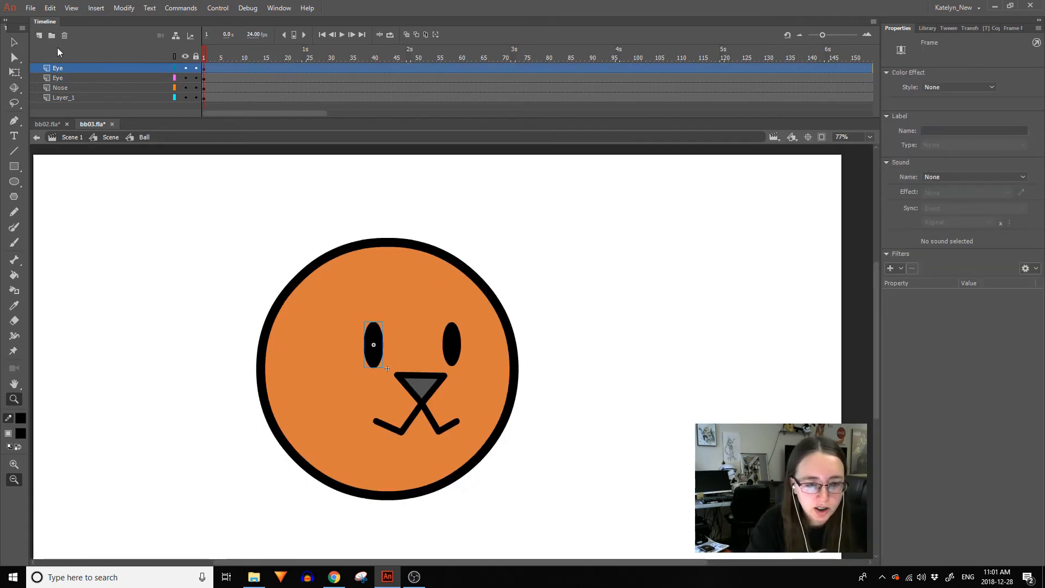
left_click(39, 36)
left_click_drag(529, 260, 543, 275)
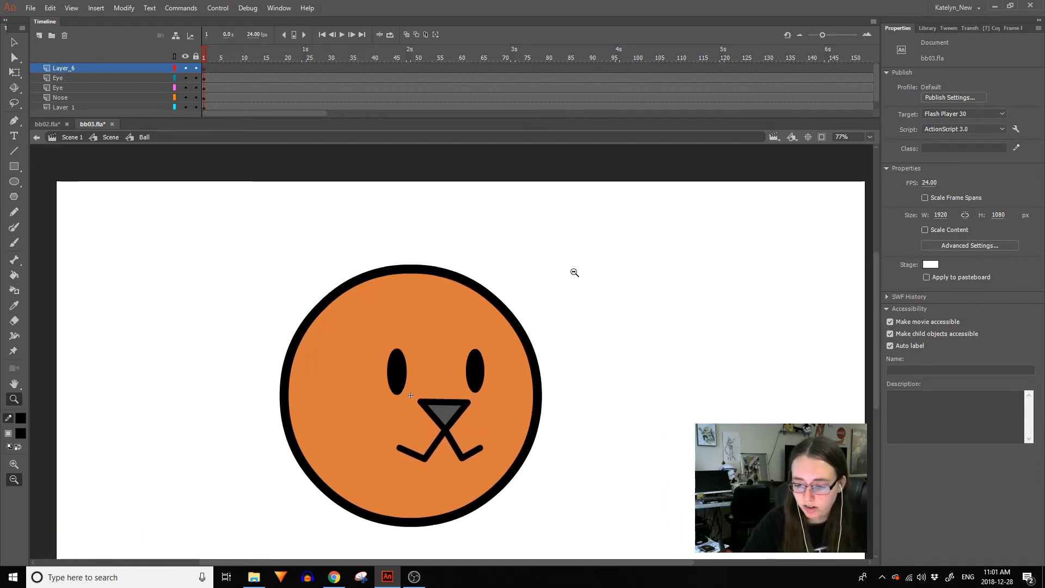
left_click(15, 150)
left_click(204, 67)
left_click_drag(292, 352, 348, 207)
key("ctrl+z")
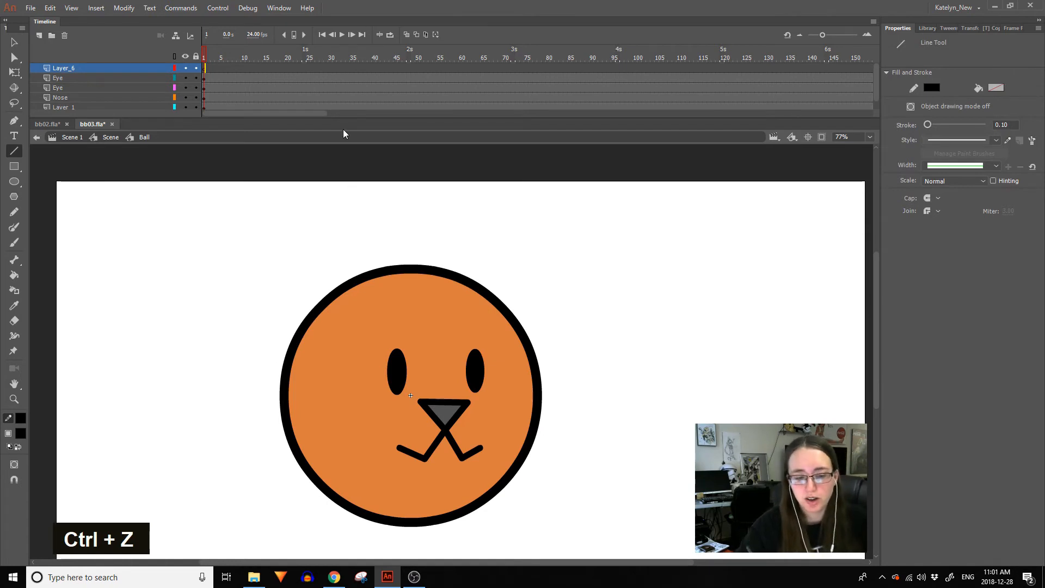
Pick up the head outline's black 6.00 stroke and draw a pointed left ear from two straight lines on Layer_6.
left_click(14, 306)
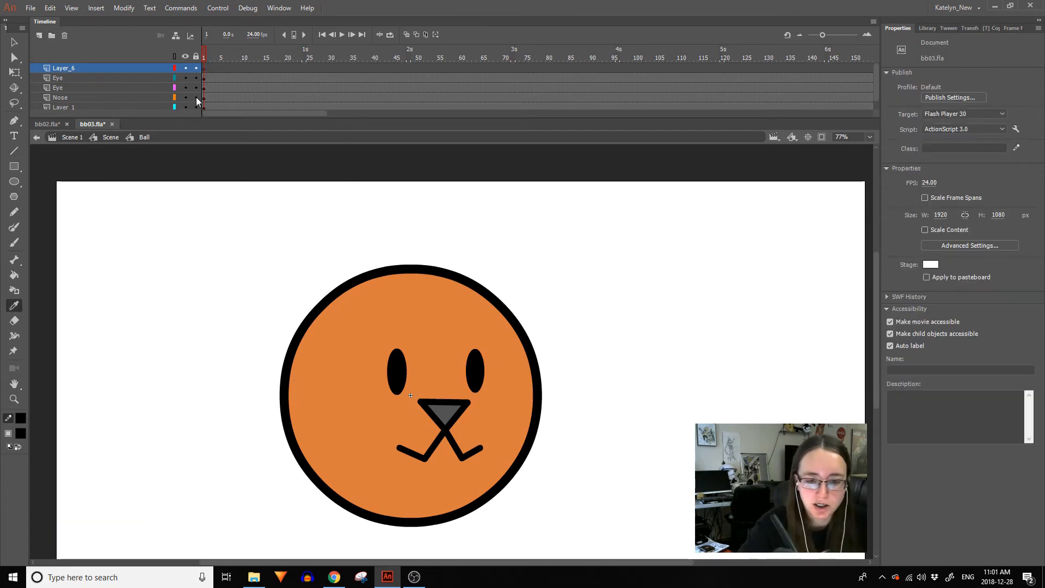
left_click(356, 284, "ctrl")
left_click(357, 286)
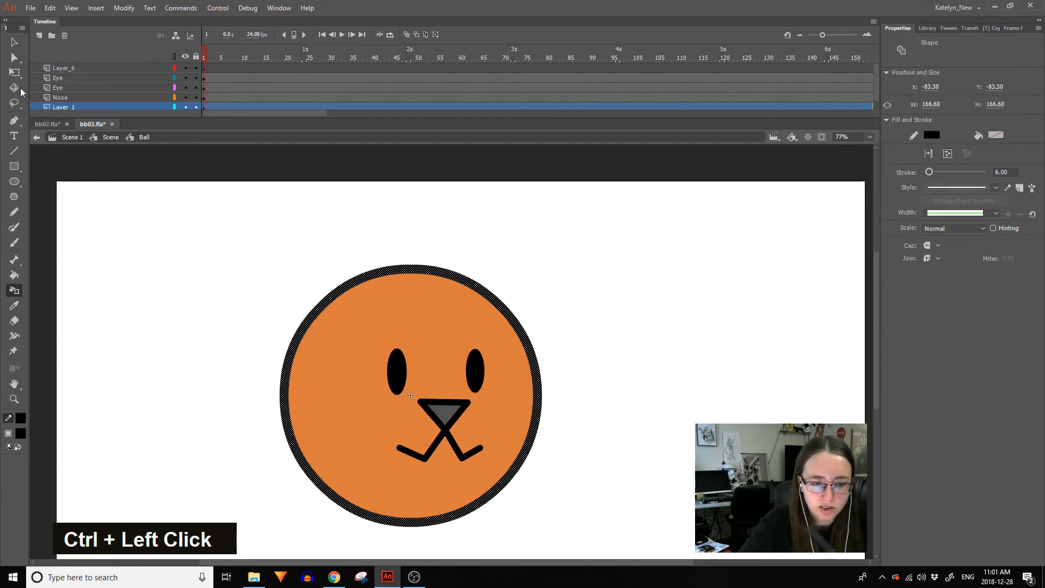
left_click(14, 151)
left_click(204, 69)
mouse_move(301, 333)
left_mouse_down()
mouse_move(344, 231)
mouse_move(384, 279)
mouse_move(398, 267)
left_mouse_up()
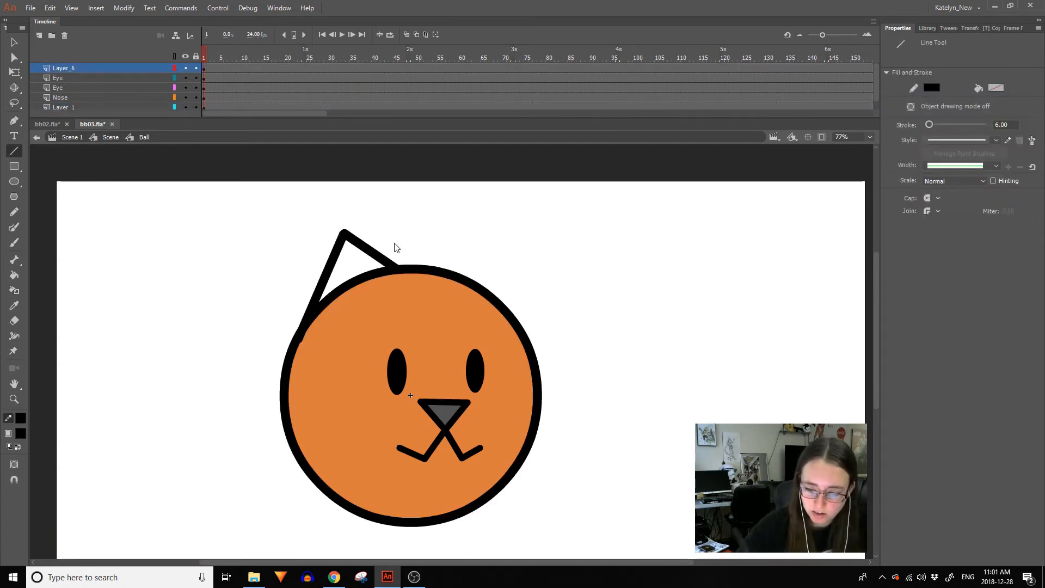
Pull the left ear's upper line outward across its side line and delete the overshooting ends at the tip.
left_click_drag(345, 233, 314, 240)
left_click(341, 238, "ctrl")
left_click(323, 243, "ctrl+shift")
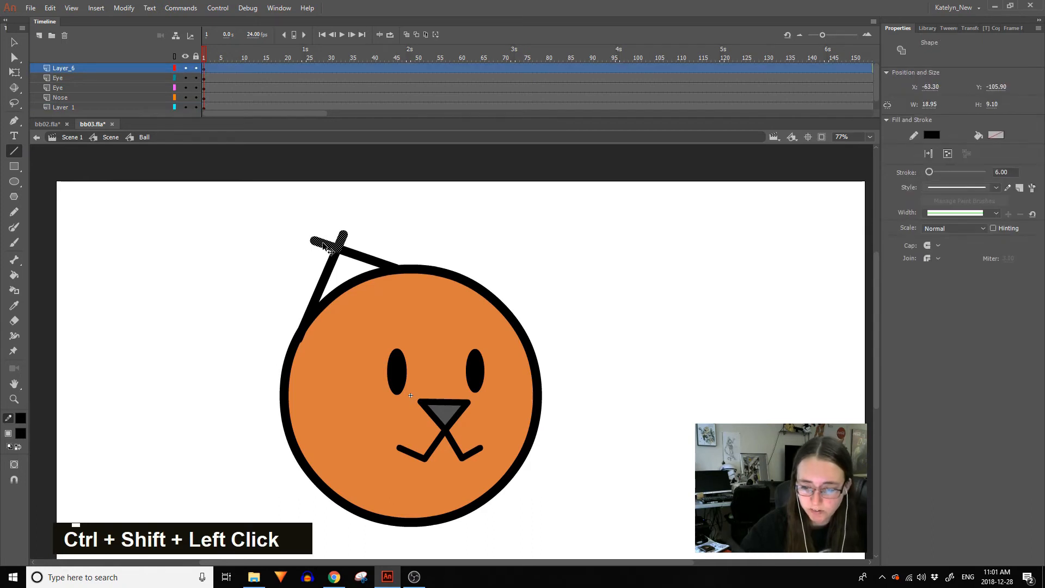
key("Delete")
Reposition the left ear's tip and its outer base point so the ear meets the head outline.
left_click(21, 45)
left_click_drag(299, 339, 295, 343)
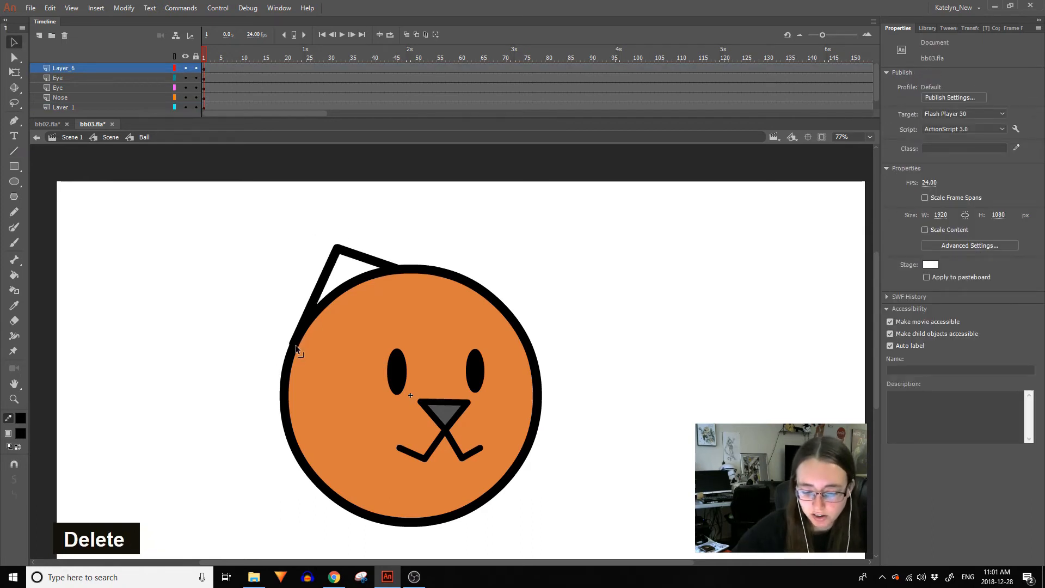
left_click_drag(339, 249, 348, 237)
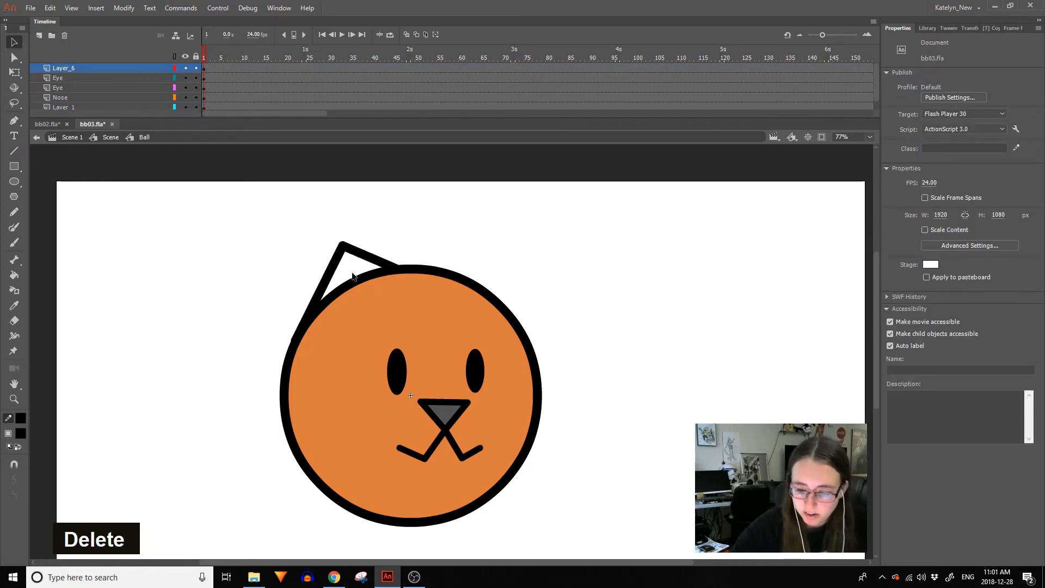
left_click_drag(345, 247, 338, 238)
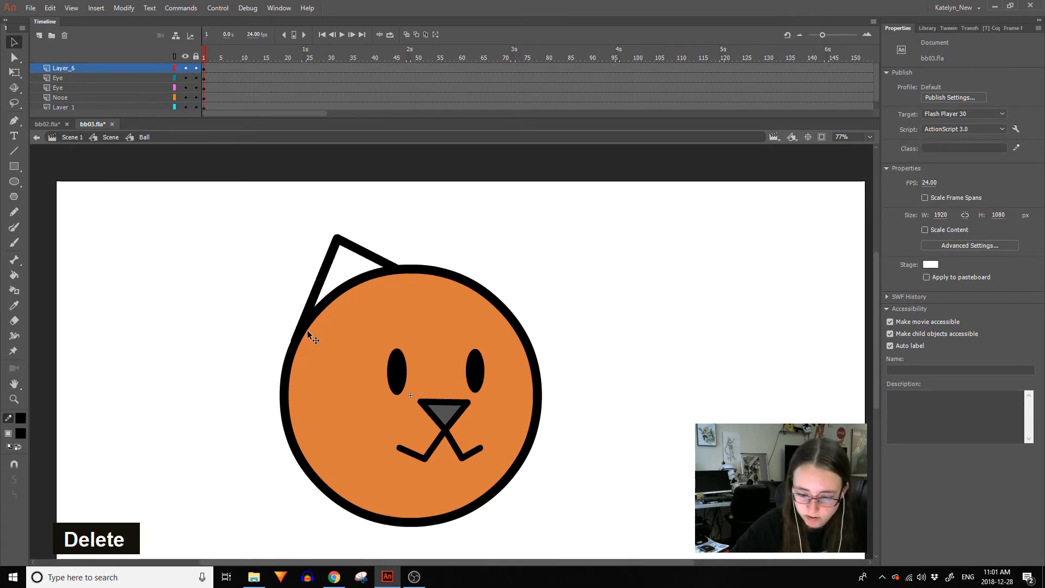
left_click_drag(296, 337, 289, 348)
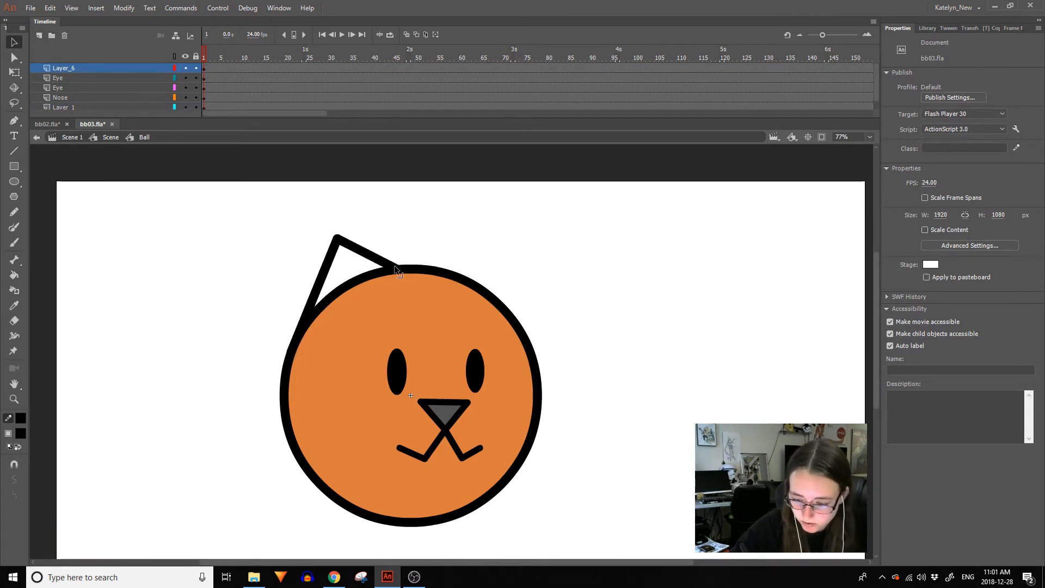
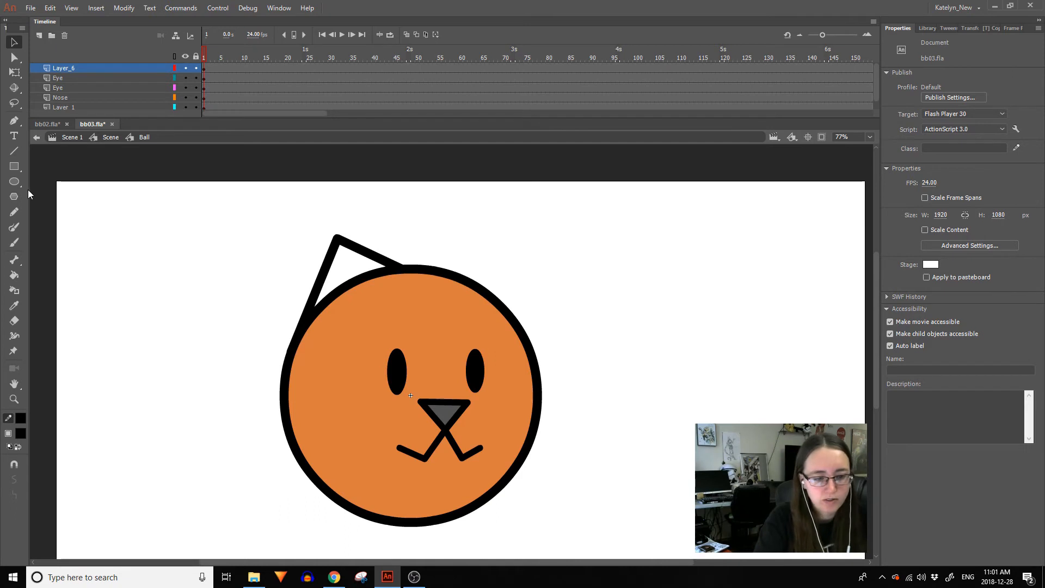
Draw a pointed right ear from two straight lines on the head and delete the overshooting end at its tip.
key("n")
mouse_move(451, 271)
left_mouse_down()
mouse_move(488, 244)
mouse_move(525, 334)
mouse_move(518, 327)
left_mouse_up()
mouse_move(490, 245)
left_mouse_down()
mouse_move(506, 230)
mouse_move(484, 238)
left_mouse_up()
left_click(485, 239, "ctrl")
left_click(493, 243, "ctrl+shift")
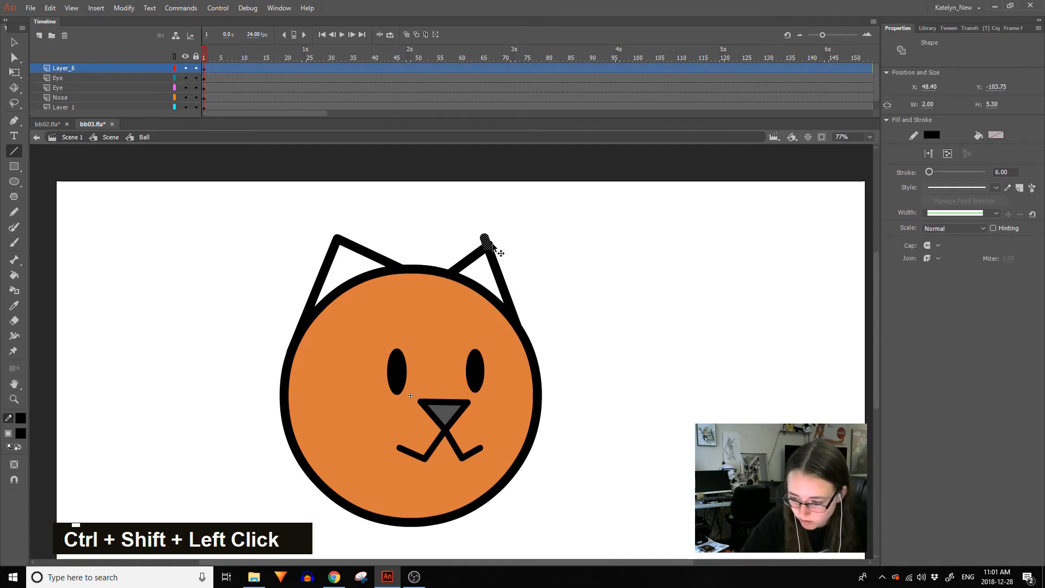
key("Delete")
Adjust the tips of both ears and bend their straight sides into slight outward curves.
key("v")
left_click_drag(488, 246, 498, 241)
left_click_drag(508, 280, 513, 279)
left_click_drag(496, 242, 472, 252)
left_click_drag(366, 254, 368, 251)
left_click_drag(324, 280, 322, 280)
left_click_drag(338, 240, 328, 267)
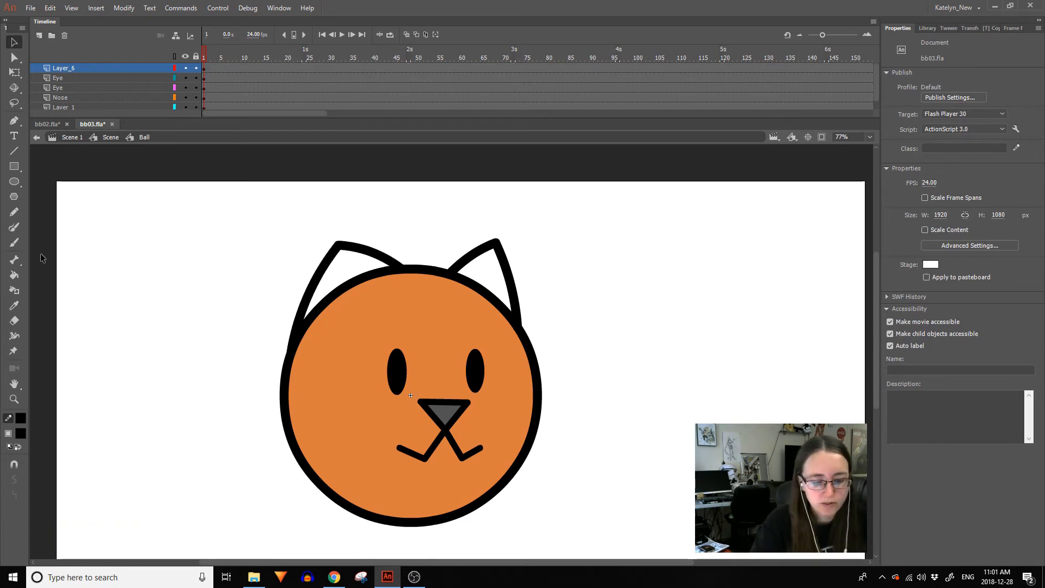
Pick up the head's orange as the fill color.
left_click(14, 305)
left_click(355, 302)
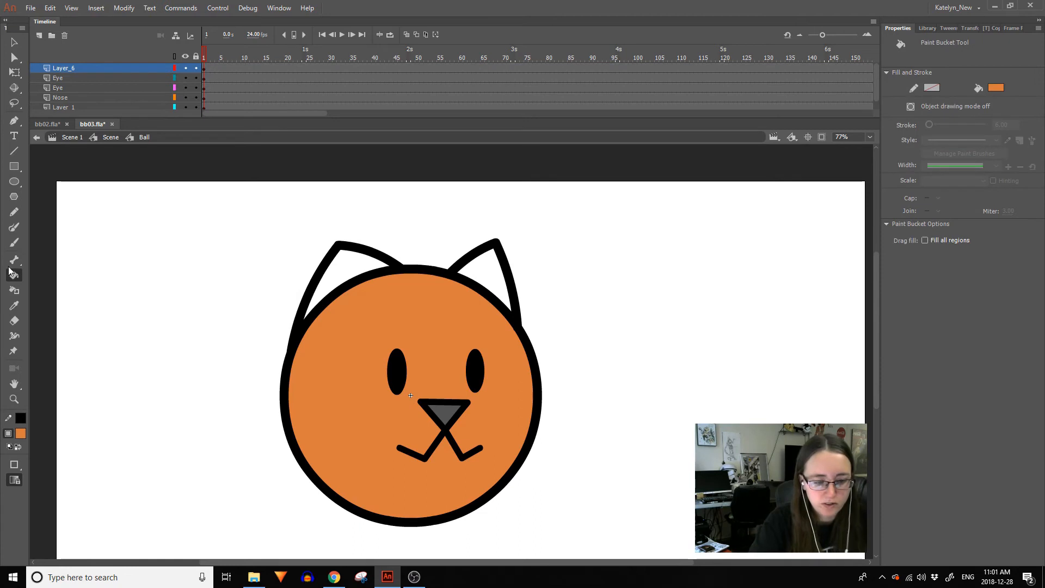
key("v")
key("n")
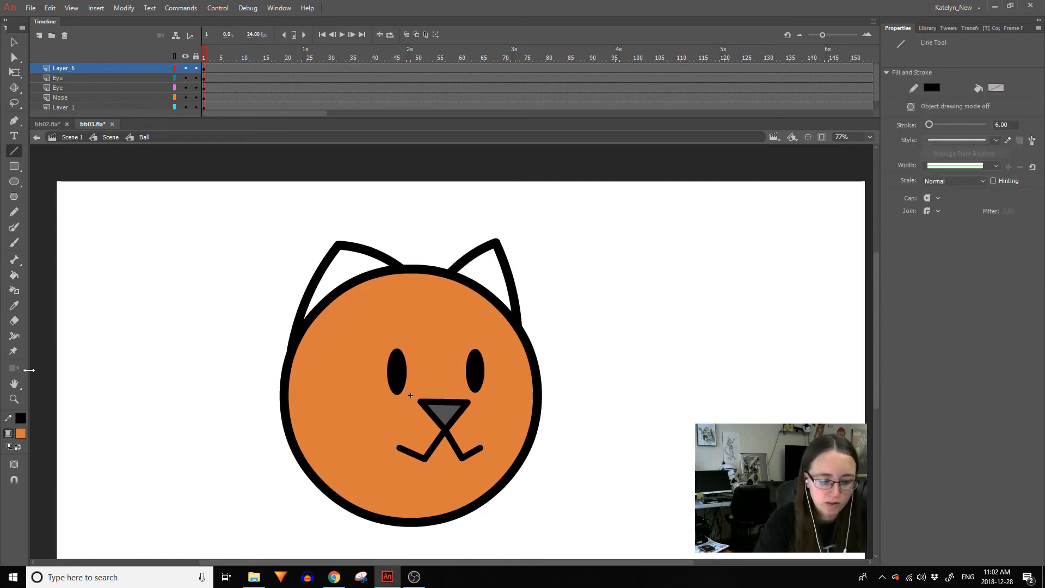
Copy the head's circular outline from Layer_1 and paste it in place on Layer_6 with the ears.
key("ctrl")
left_click(321, 294, "ctrl")
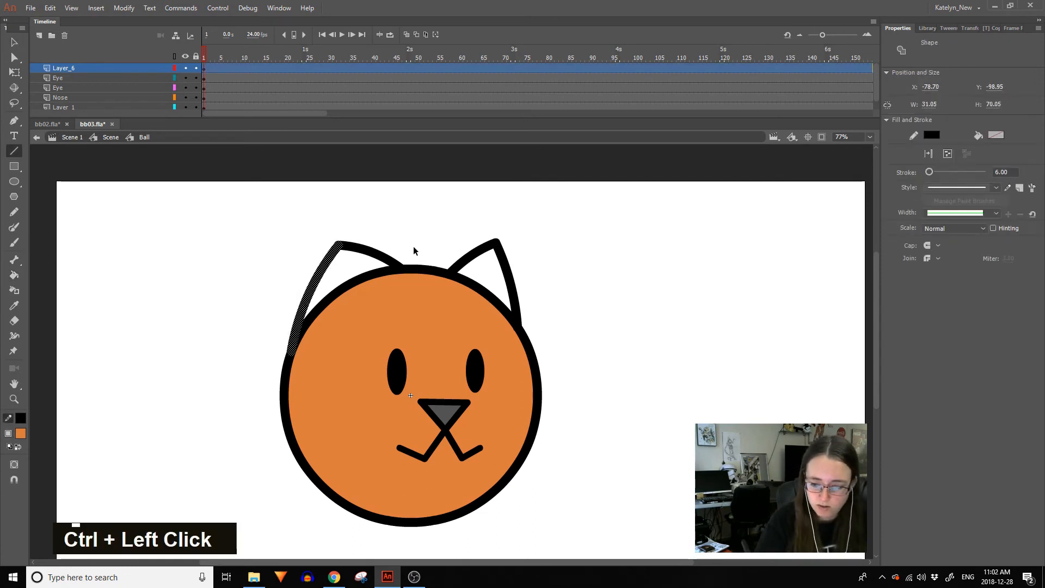
left_click(294, 357, "ctrl")
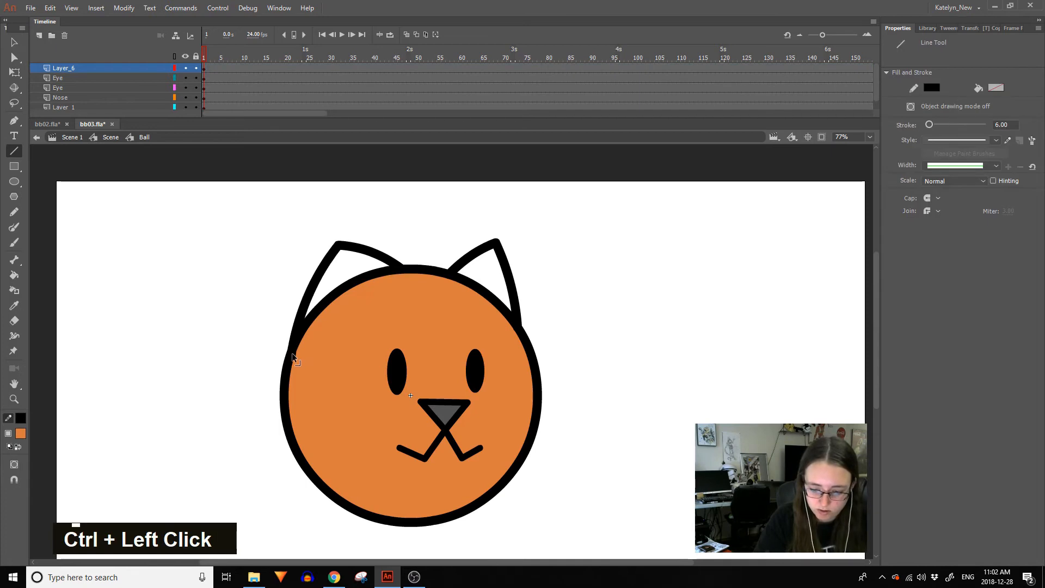
left_click(367, 279, "ctrl")
key("ctrl")
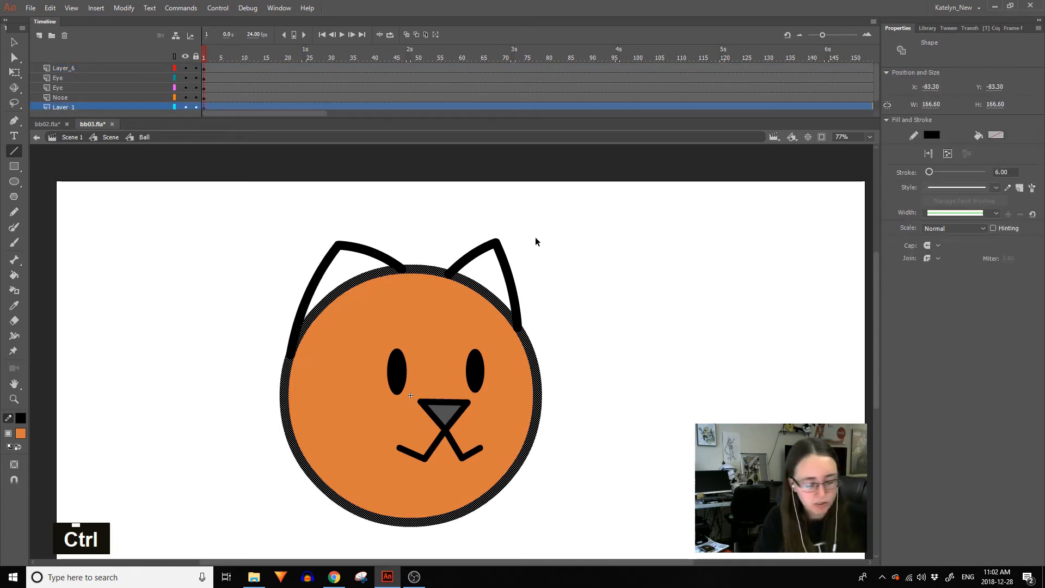
key("ctrl+c")
left_click(536, 259, "ctrl")
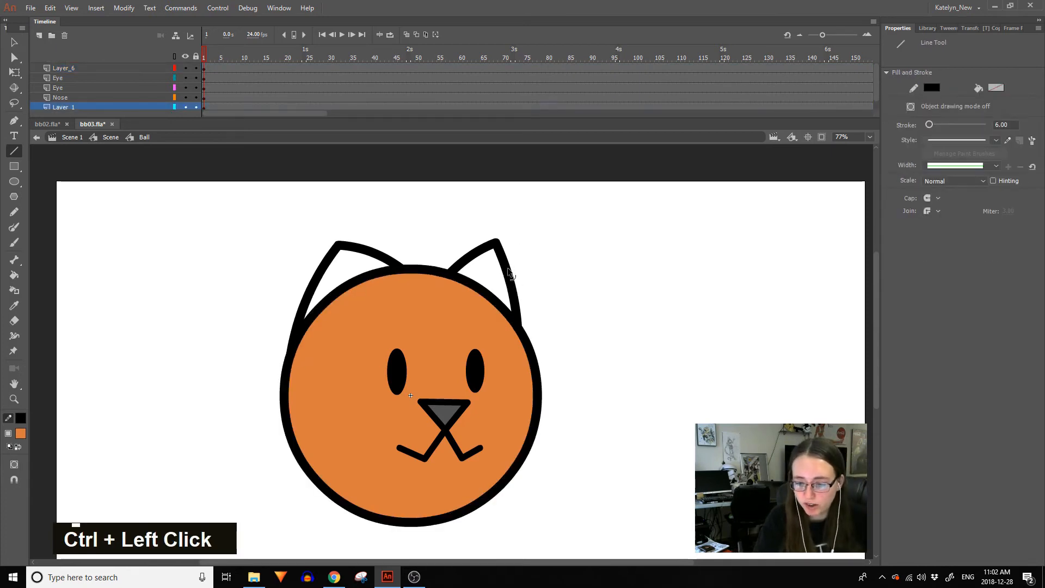
double_click(505, 252, "ctrl")
key("ctrl+shift+v")
left_click(462, 271, "ctrl")
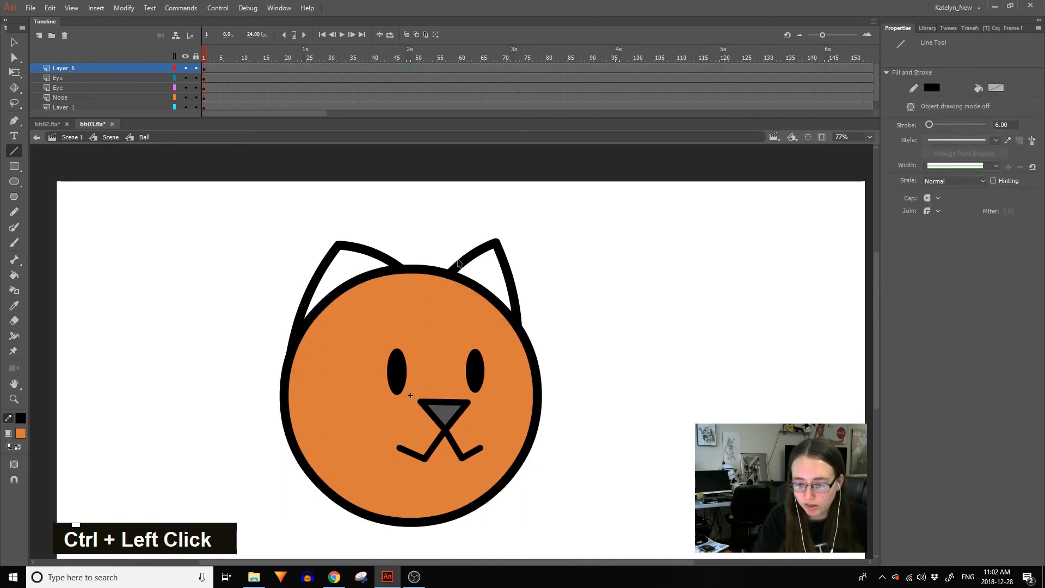
Fill both ears with the head's orange.
key("k")
left_click(504, 275)
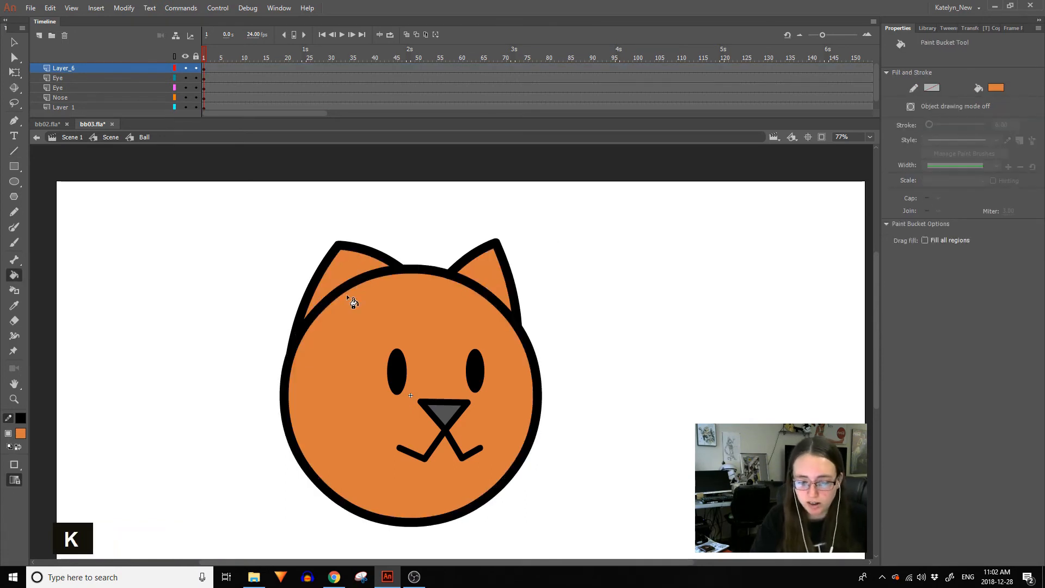
left_click(15, 42)
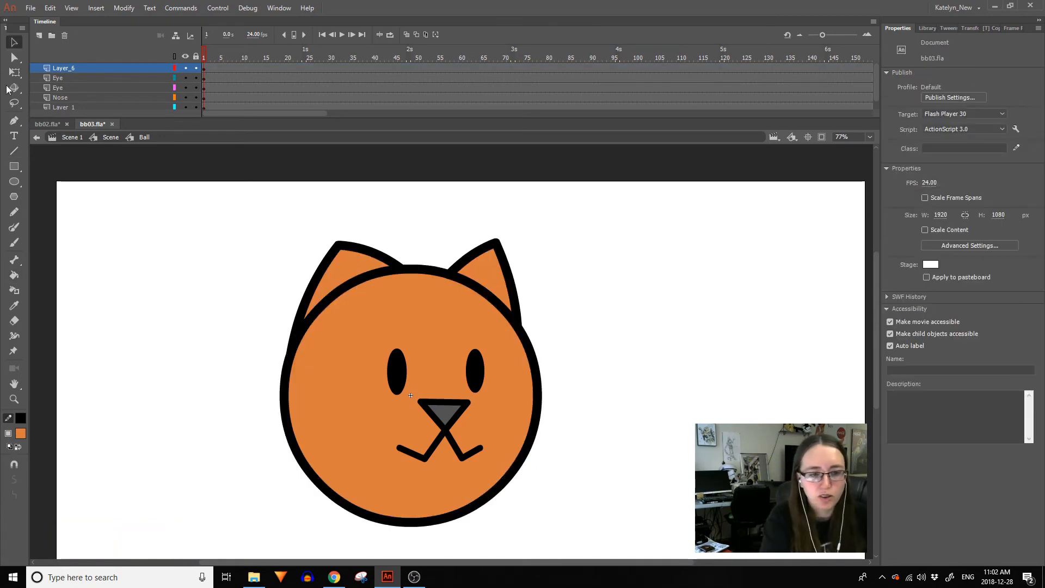
Try to delete the pasted circle's outline segments between the ears and across each ear's base on Layer_6.
double_click(463, 271)
left_click(518, 260)
left_click(445, 271)
key("Delete")
left_click(464, 279)
key("Delete")
left_click(361, 276)
key("Delete")
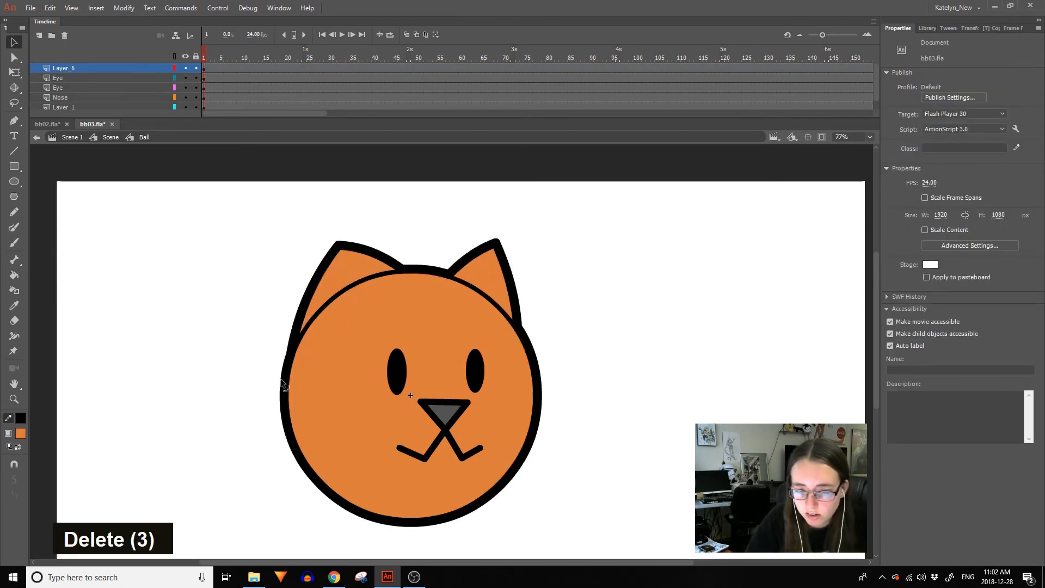
Show only Layer_6 to inspect the remaining outline, and undo the isolation and the outline segment deletions.
left_click(185, 68, "alt")
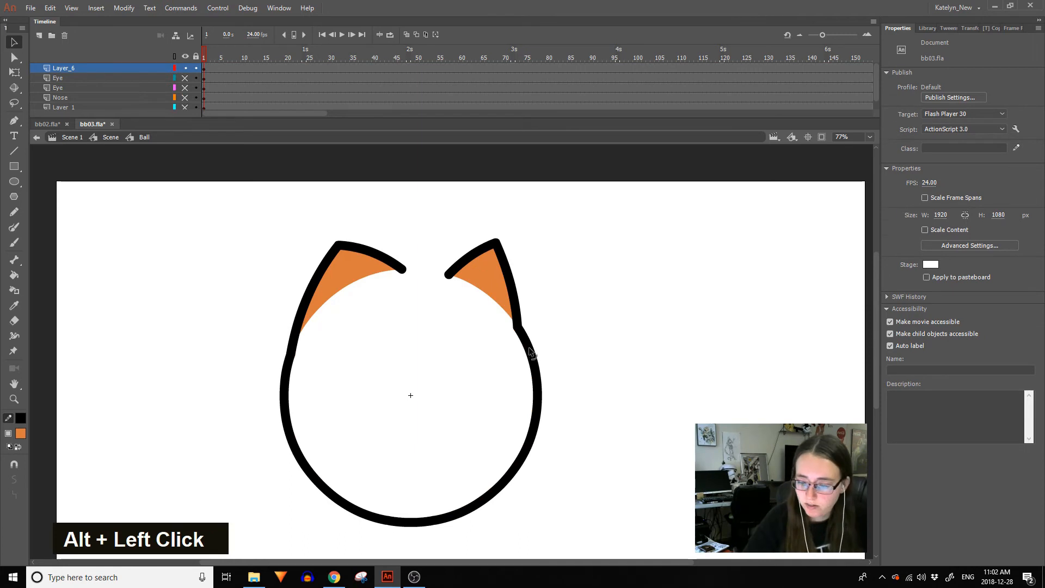
left_click(531, 354)
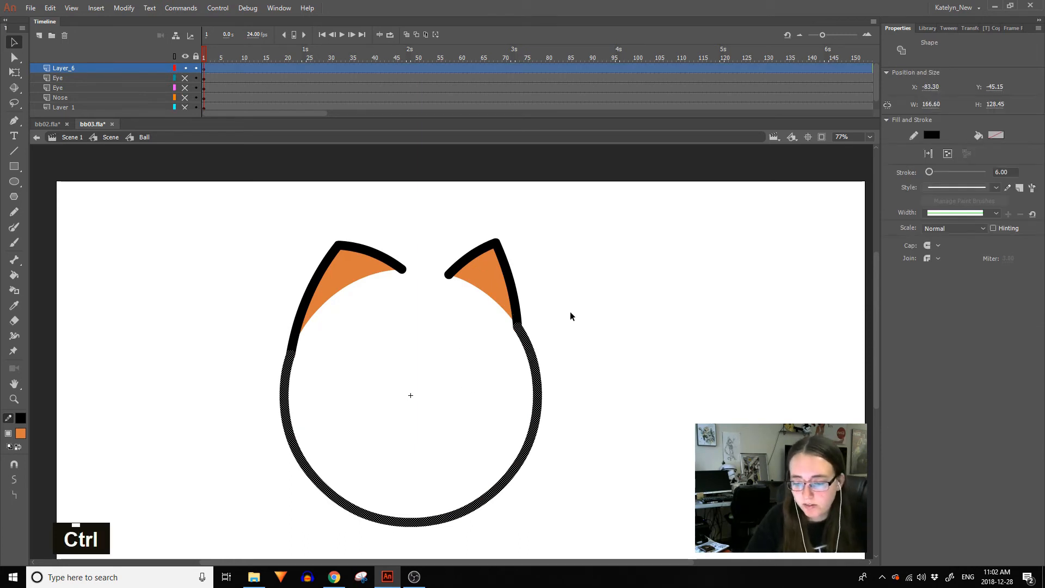
key("ctrl+z")
key("ctrl+z")
key("ctrl+z")
key("ctrl+z")
key("ctrl+z")
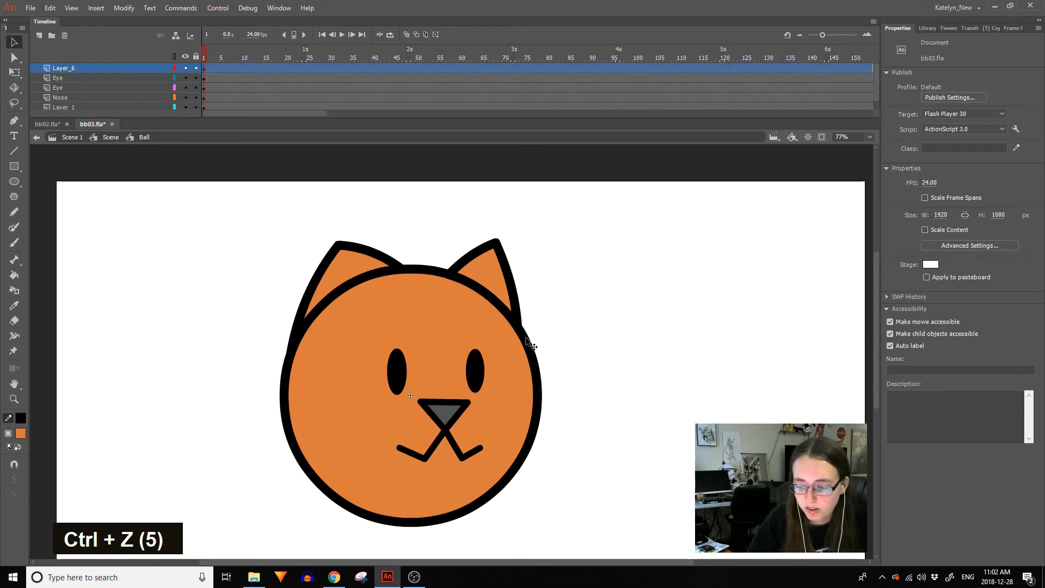
double_click(529, 340)
key("ctrl+z")
key("ctrl+z")
key("ctrl+z")
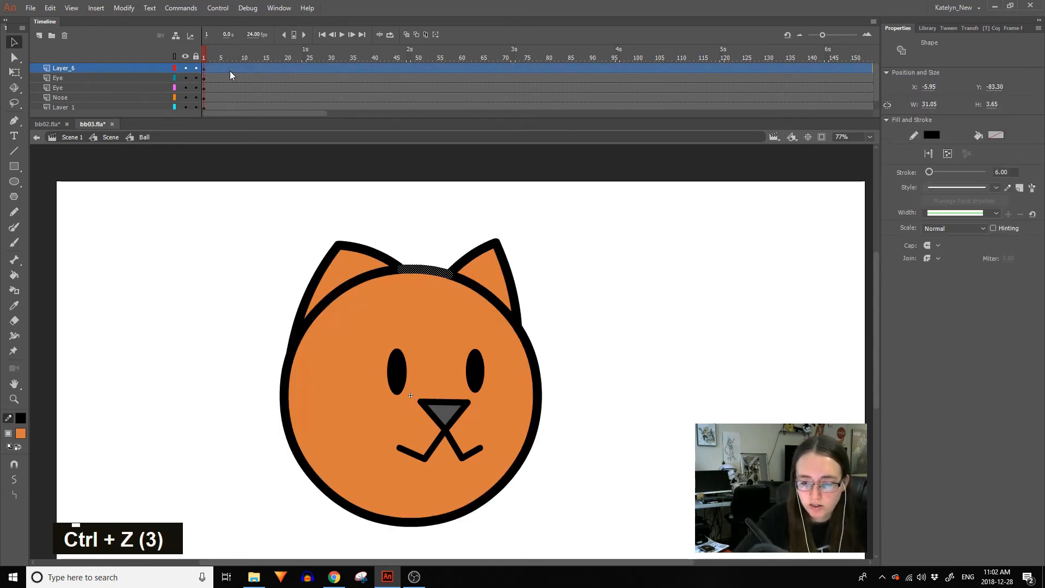
Try to move the Layer_6 ear artwork to Layer_1 by cutting and pasting it in place, and undo the paste.
left_click(205, 65)
key("ctrl+x")
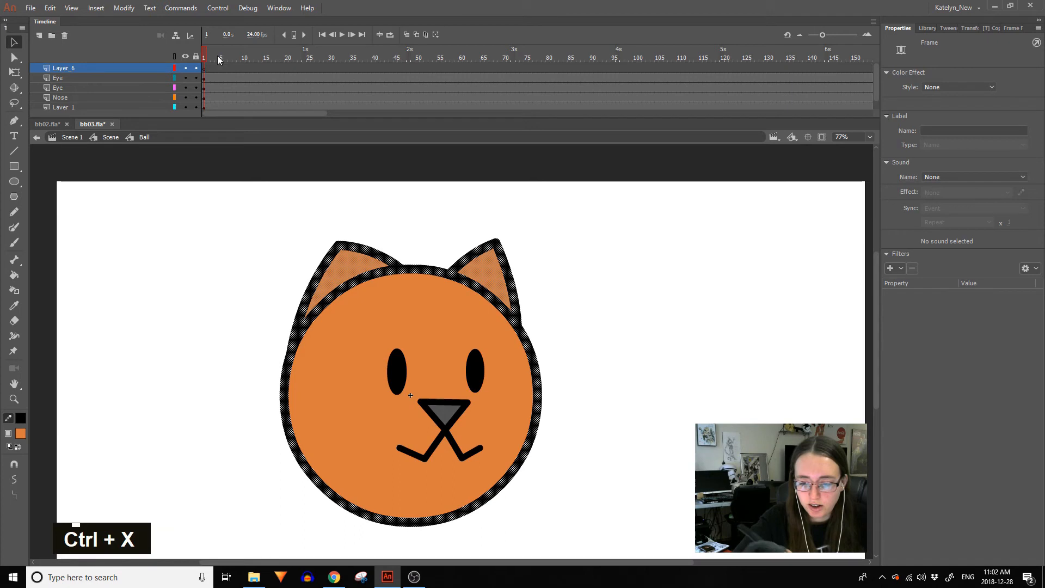
left_click(404, 271)
key("ctrl+shift+v")
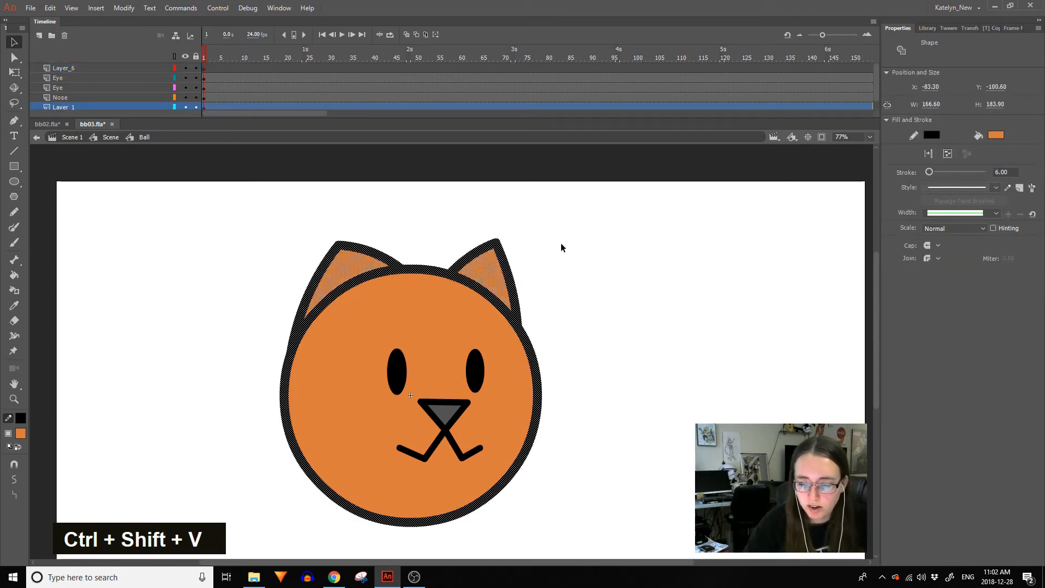
left_click(561, 242)
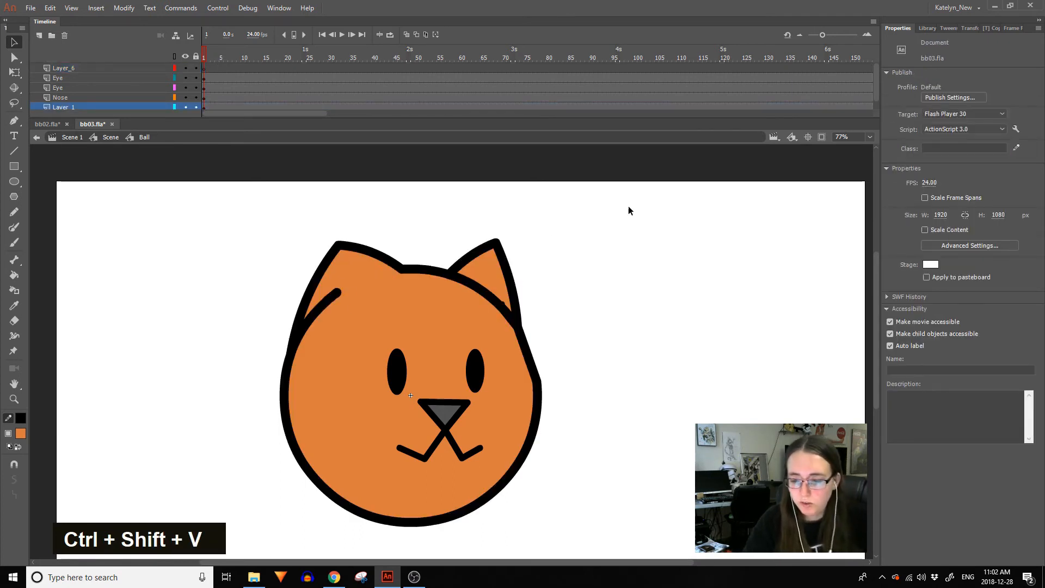
key("ctrl+z")
key("ctrl+z")
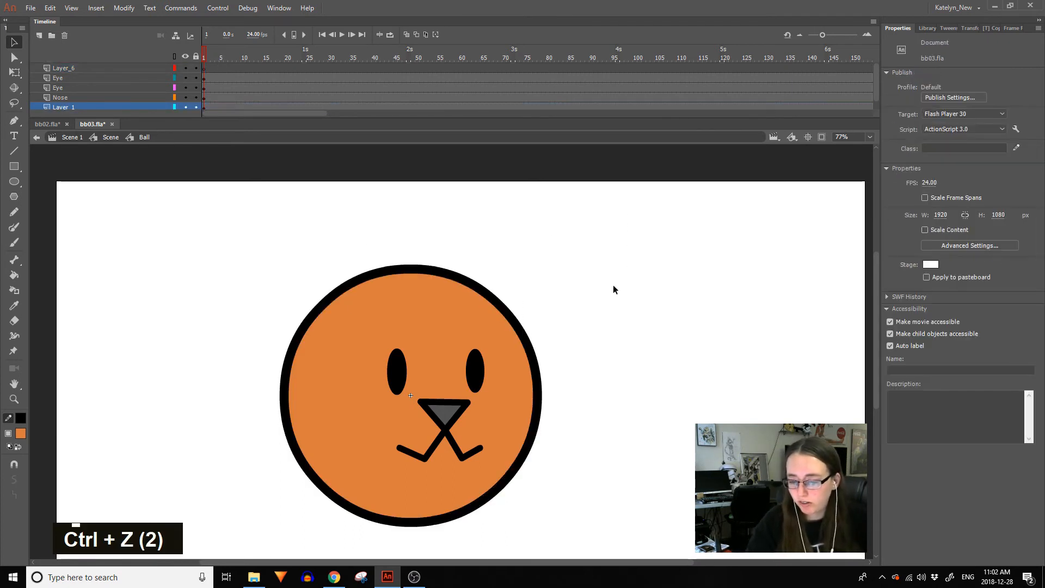
Try to replace the original head on Layer_1 with the cut ear artwork pasted in place, and fill the head orange.
left_click(519, 337, "ctrl+shift")
key("Delete")
key("ctrl+shift+v")
left_click(14, 305)
left_click(357, 268)
double_click(386, 307)
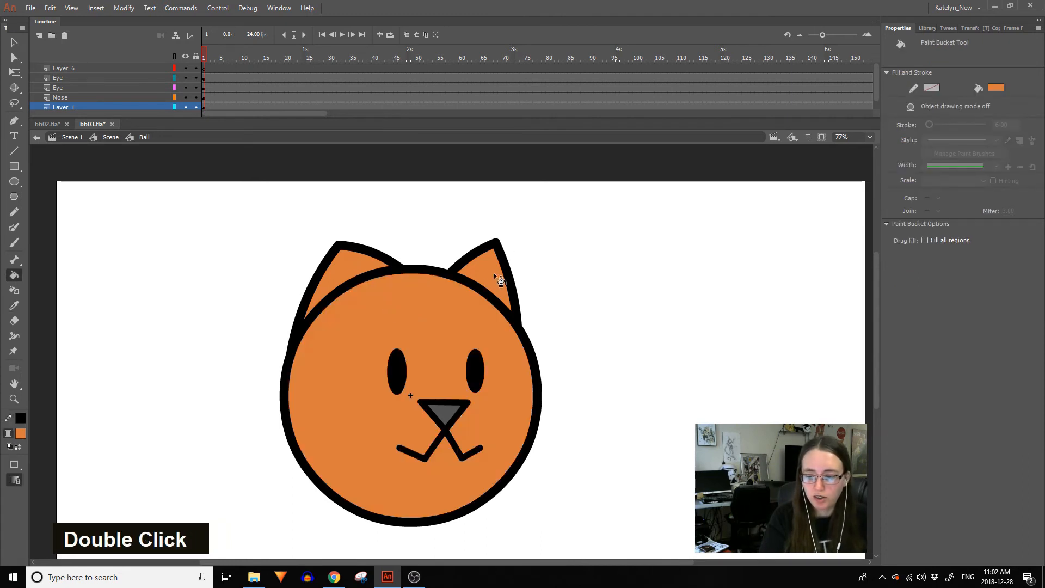
Try to delete the outline segments across both ear bases on Layer_1 and reshape the ear above the nearer eye.
key("v")
double_click(369, 276)
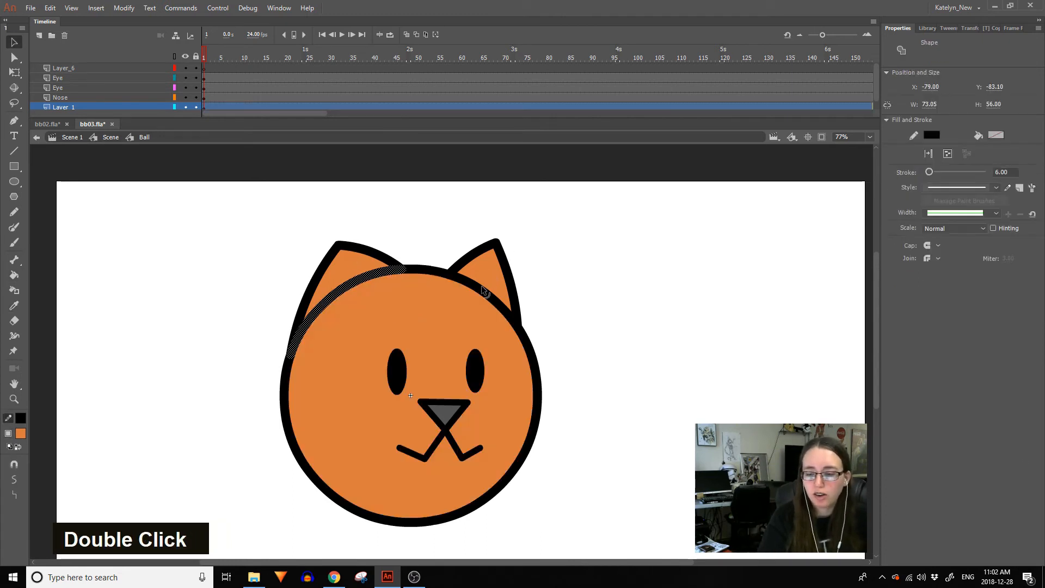
key("Delete")
key("Delete")
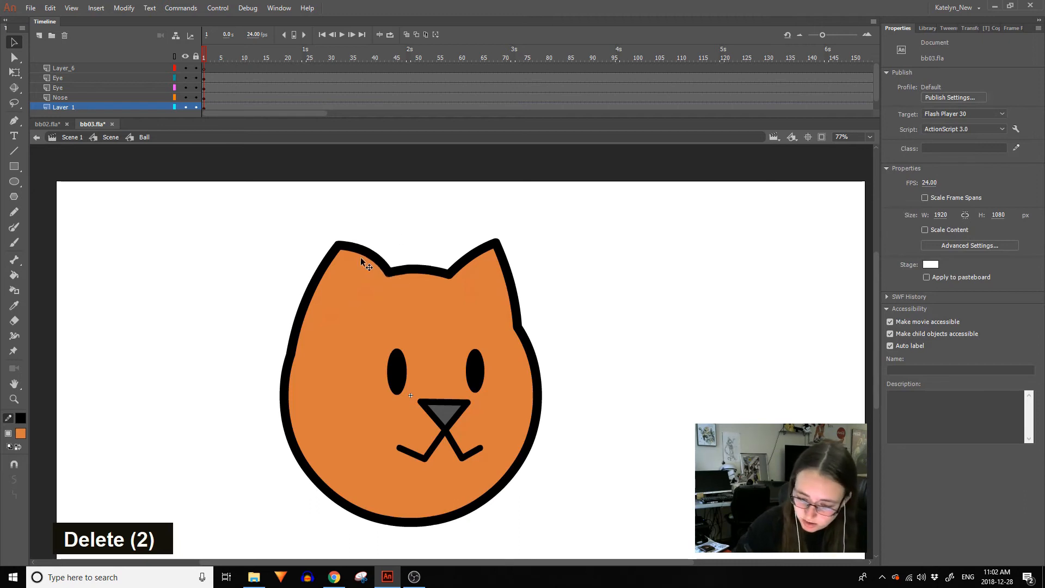
left_click_drag(359, 259, 325, 242)
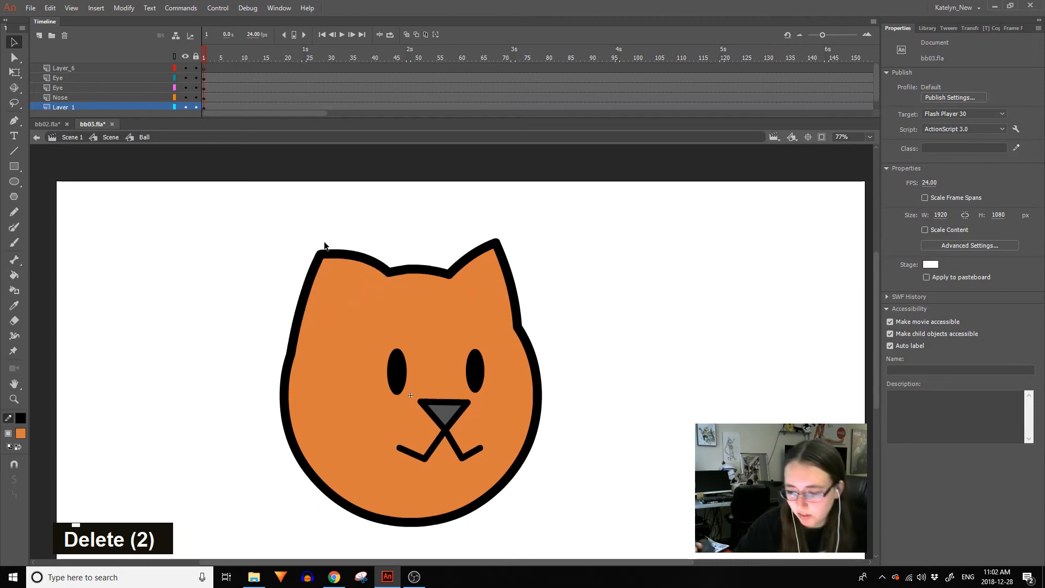
Undo the ear reshaping and the deletion of the outline segments across the ear bases.
key("ctrl+z")
key("ctrl+z")
key("ctrl+z")
key("ctrl+z")
key("ctrl+z")
key("ctrl+z")
key("ctrl+z")
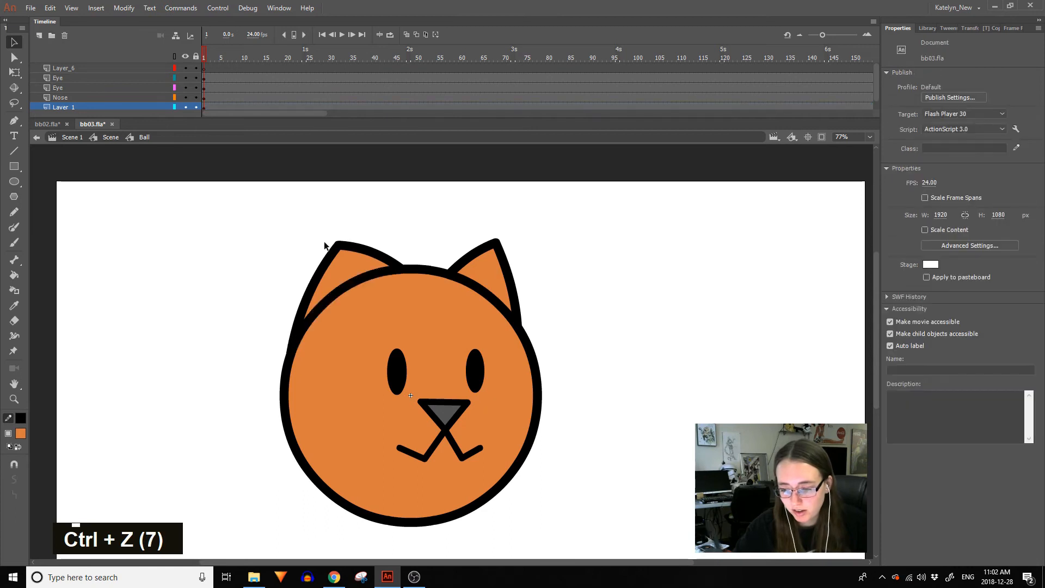
Try a thinner stroke height of 4 on the outline segments across both ear bases.
left_click(389, 272, "ctrl")
left_click(481, 288, "ctrl+shift")
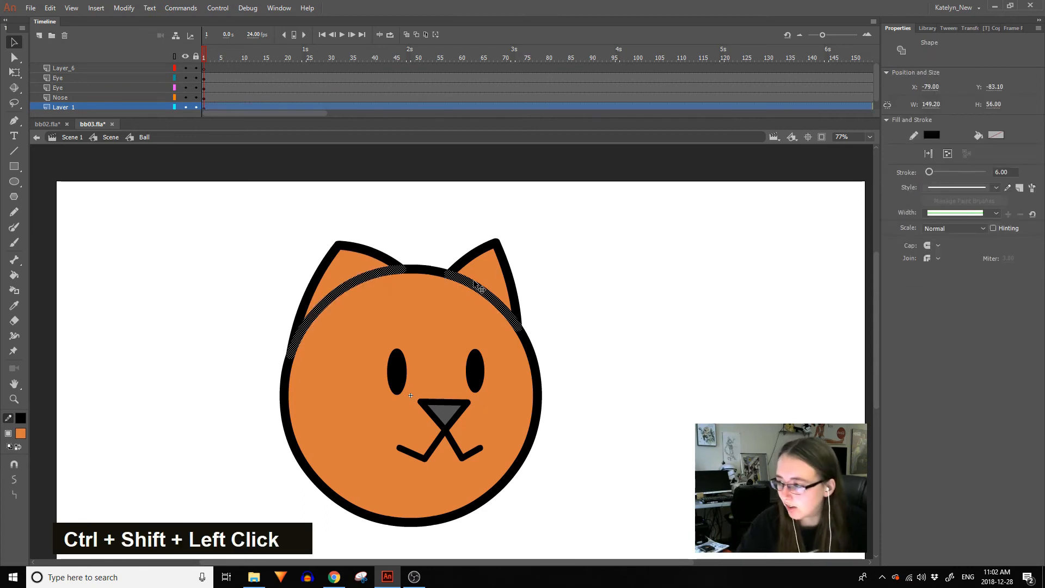
left_click(1000, 172)
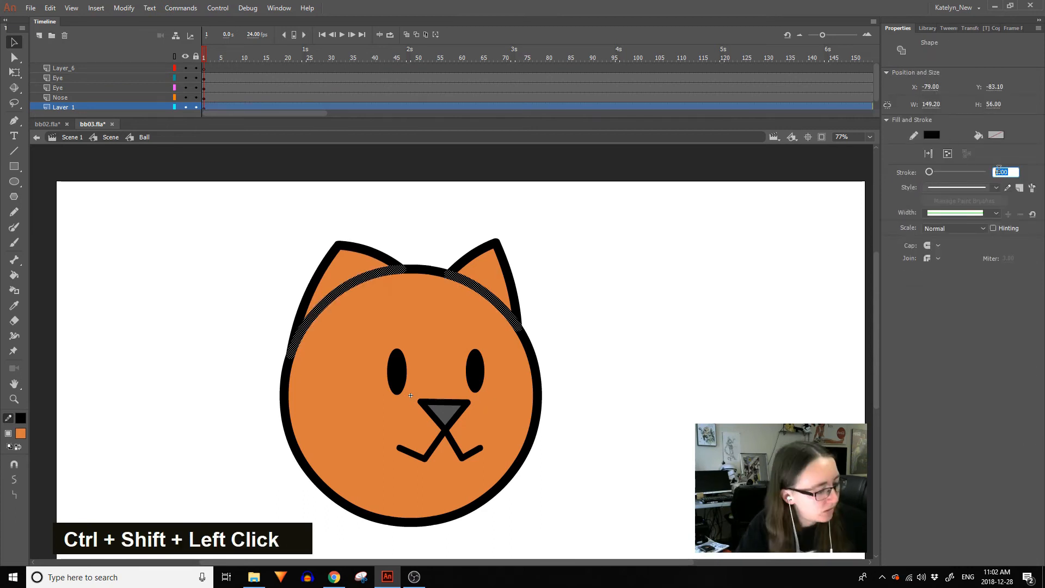
type("43")
key("Return")
left_click(1007, 175)
type("4")
key("Return")
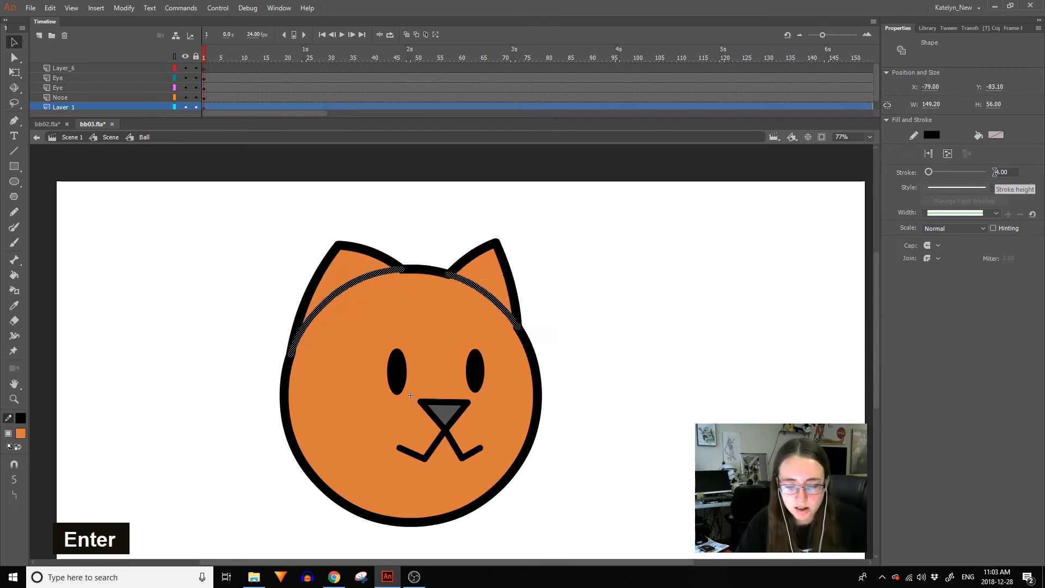
left_click(574, 287, "ctrl")
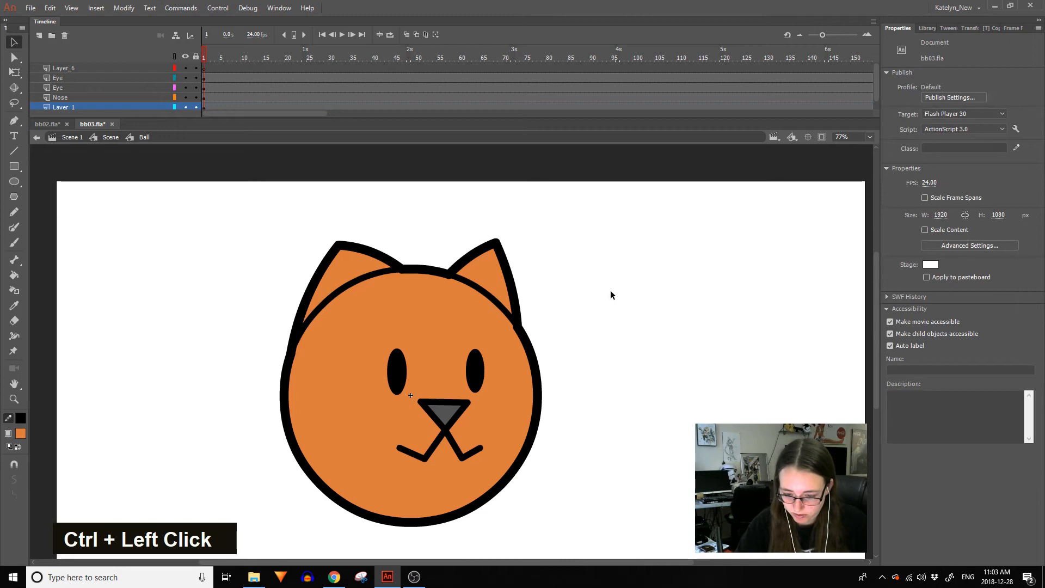
Undo the stroke thinning and the transfer of the ear artwork, back to the ears on Layer_6.
key("ctrl+z")
key("ctrl+z")
key("ctrl+z")
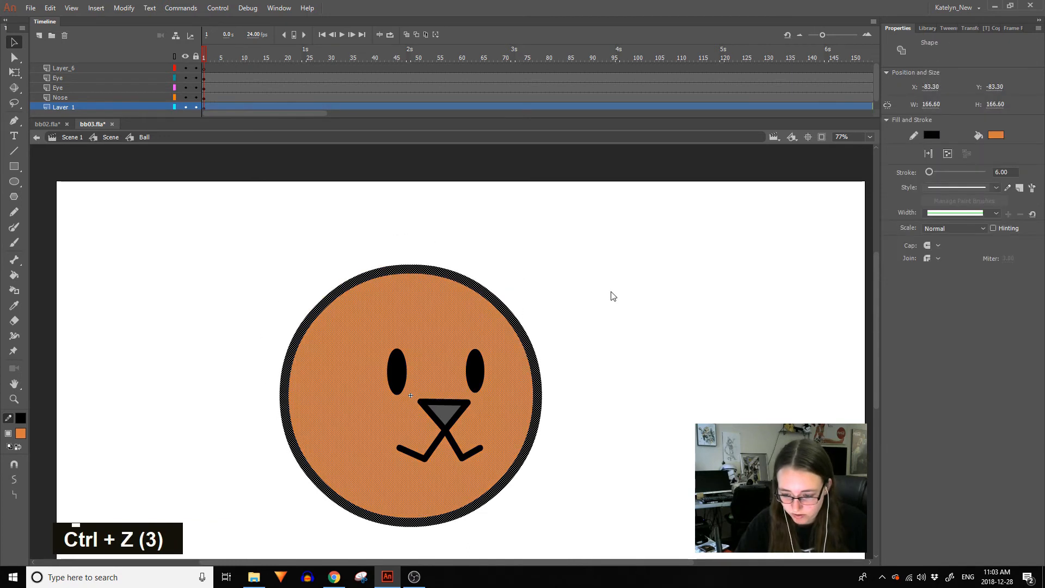
key("ctrl+z")
key("ctrl+z")
key("ctrl+z")
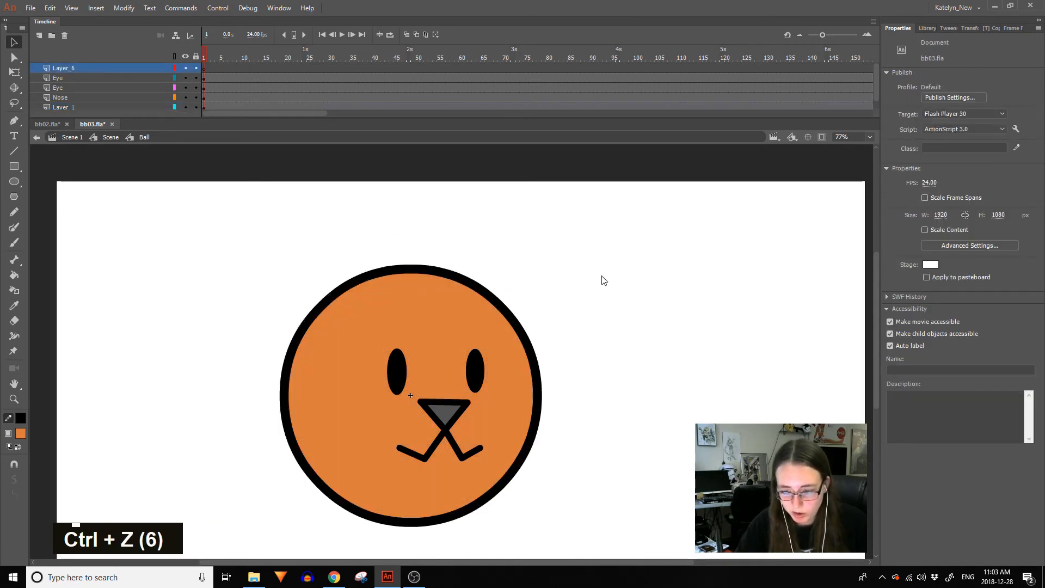
key("ctrl+z")
key("ctrl+z")
left_click(572, 263, "ctrl")
left_click(359, 253, "ctrl")
key("ctrl+z")
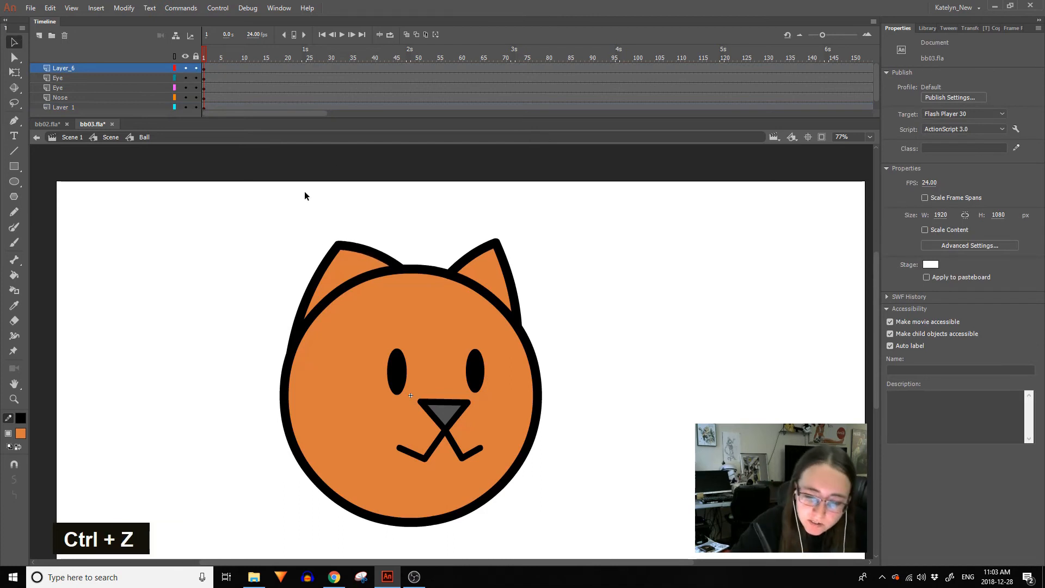
Reshape both ears on Layer_6 by moving their tips slightly outward and bending their edges into fuller curves.
left_click_drag(336, 246, 330, 249)
left_click_drag(496, 242, 478, 268)
left_click_drag(367, 254, 333, 254)
left_click_drag(506, 263, 507, 259)
Enlarge both eyes together with Free Transform and nudge each one into place above the nose.
key("space")
left_click_drag(581, 437, 580, 392)
left_click(399, 330)
left_click(475, 327, "ctrl+shift")
key("q")
left_click_drag(484, 302, 487, 325, "shift")
left_click(564, 266)
left_click_drag(397, 320, 401, 319)
left_click_drag(483, 320, 477, 321)
left_click(298, 350)
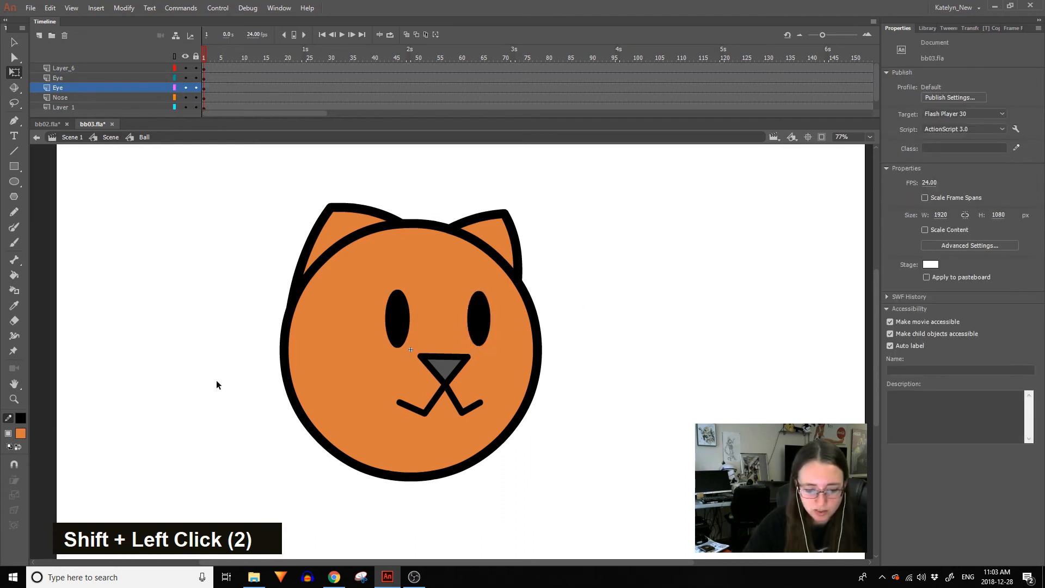
Set the fill colour to a custom dark orange-brown, #97561C.
left_click(20, 433)
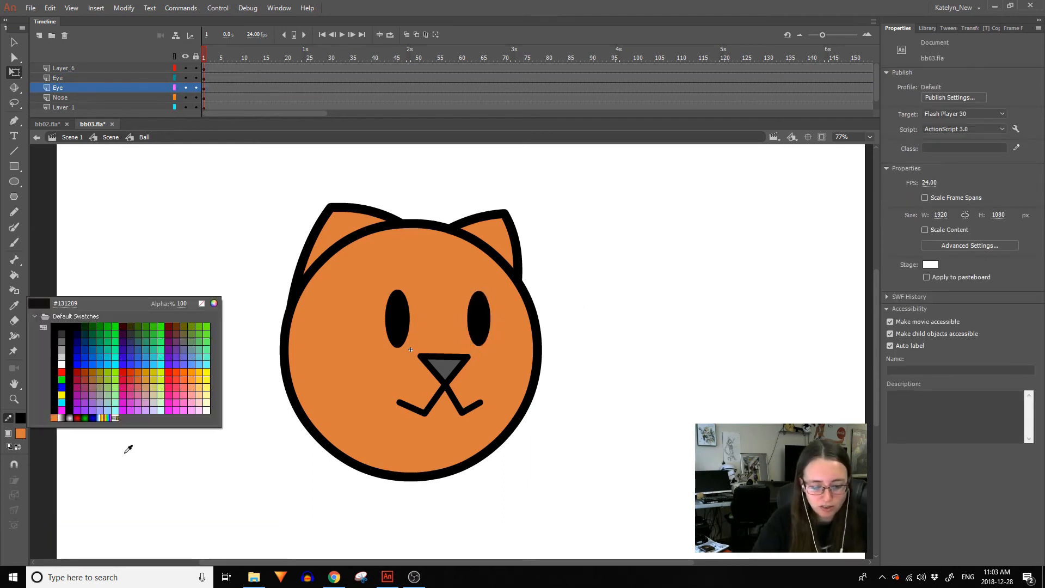
left_click(138, 371)
left_click(21, 433)
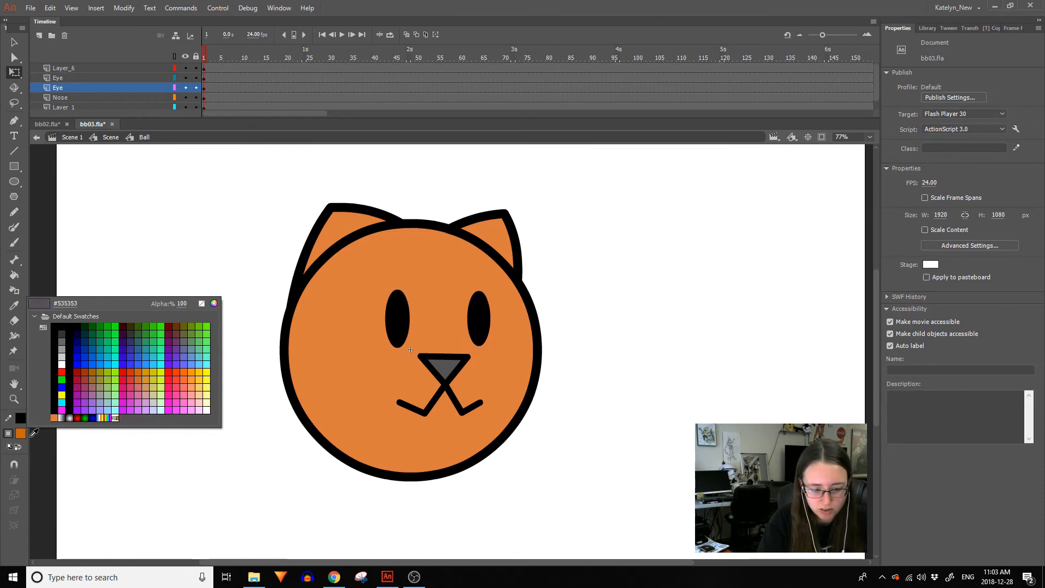
left_click(213, 304)
left_click(332, 362)
mouse_move(332, 360)
left_mouse_down()
mouse_move(327, 349)
mouse_move(334, 369)
left_mouse_up()
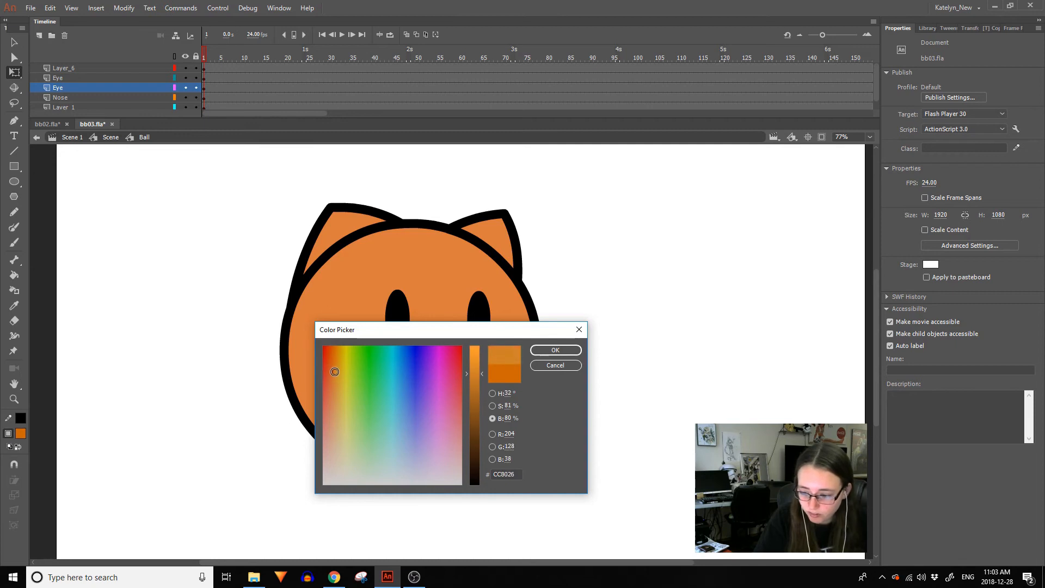
left_click_drag(479, 375, 481, 401)
left_click(555, 350)
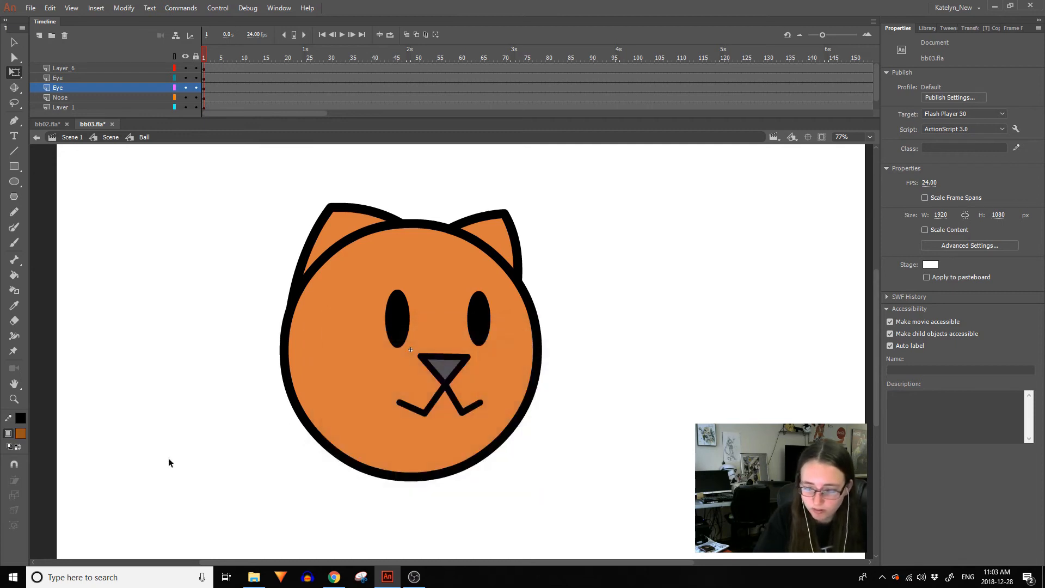
Fill the head and both ears with the dark orange-brown using the Paint Bucket.
left_click(14, 274)
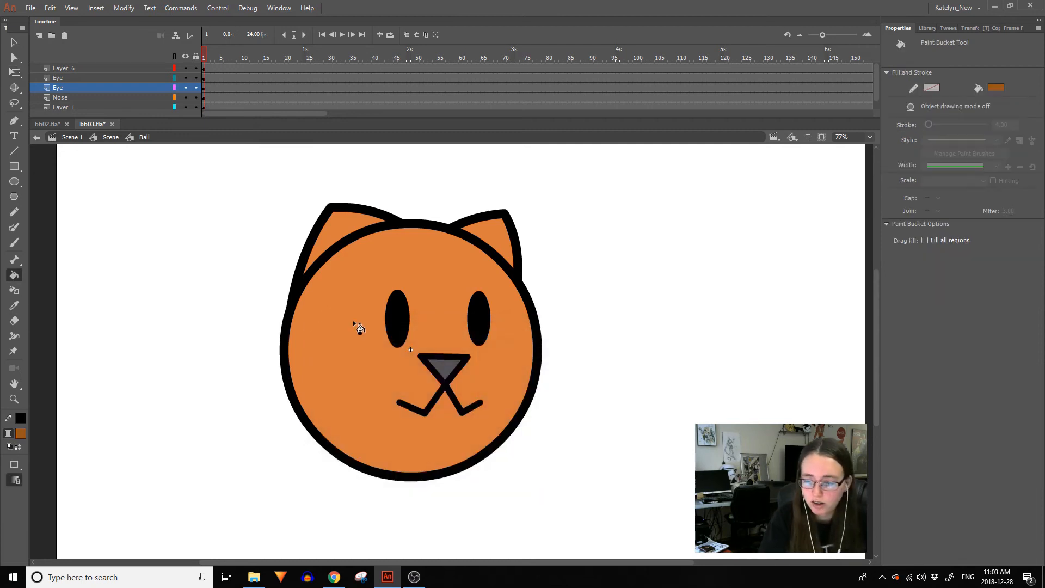
left_click(356, 327)
left_click(495, 243)
left_click(327, 231)
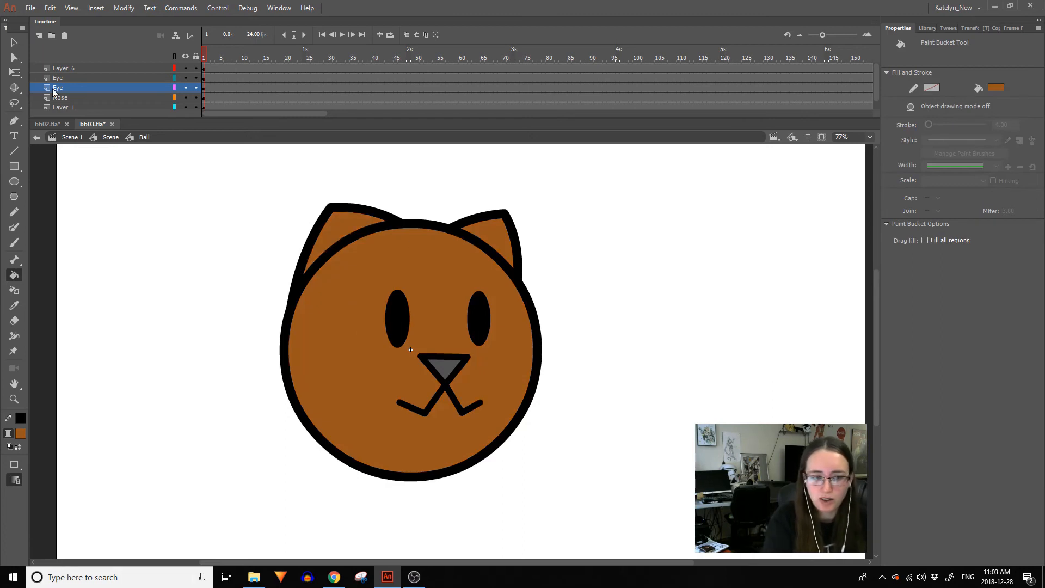
Choose a slightly less saturated brown as the fill colour and apply it to the head and both ears.
key("v")
left_click(21, 433)
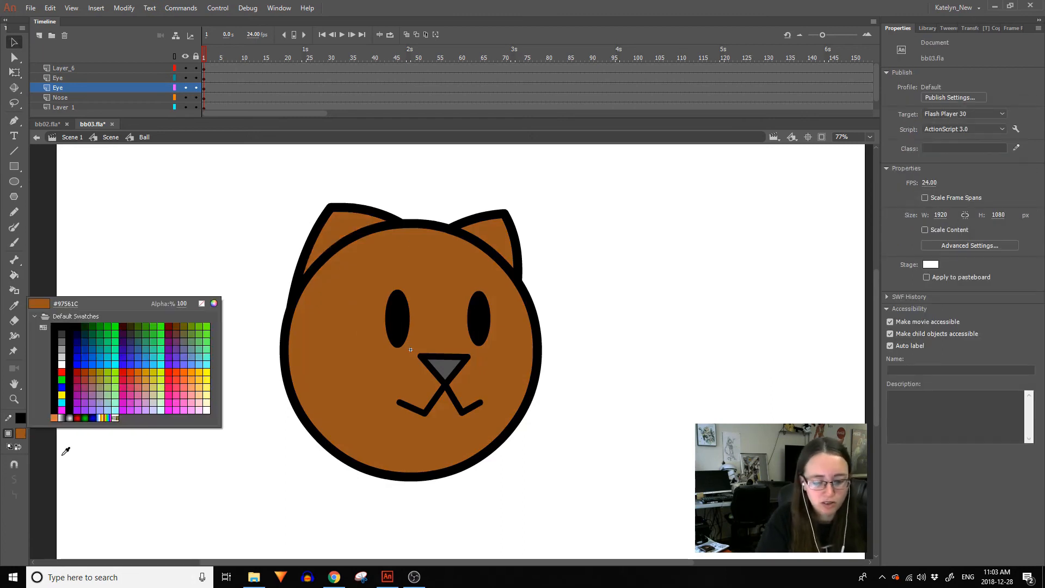
left_click(210, 303)
left_click(333, 383)
left_click(553, 351)
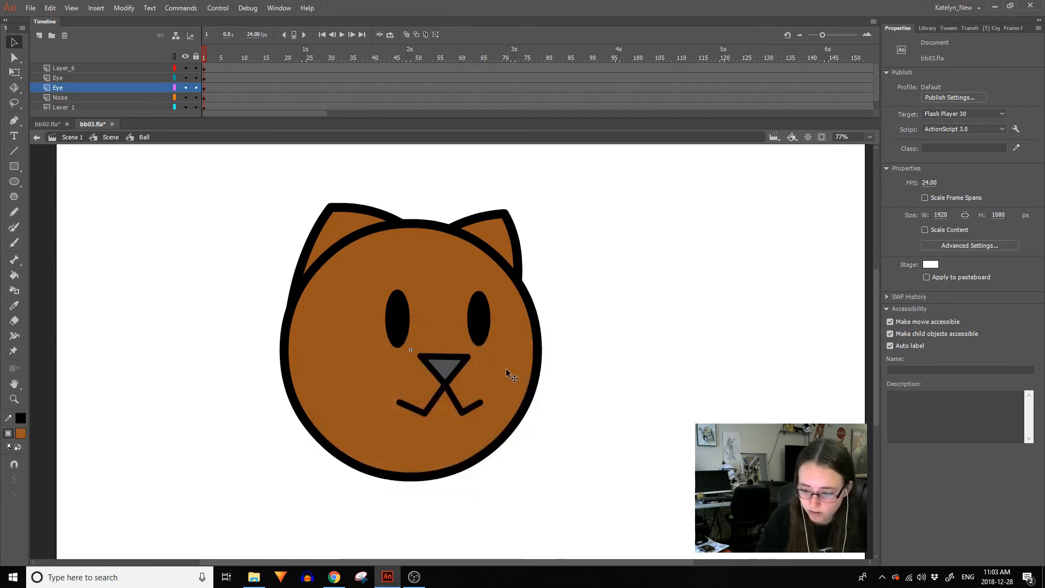
left_click(510, 375)
key("k")
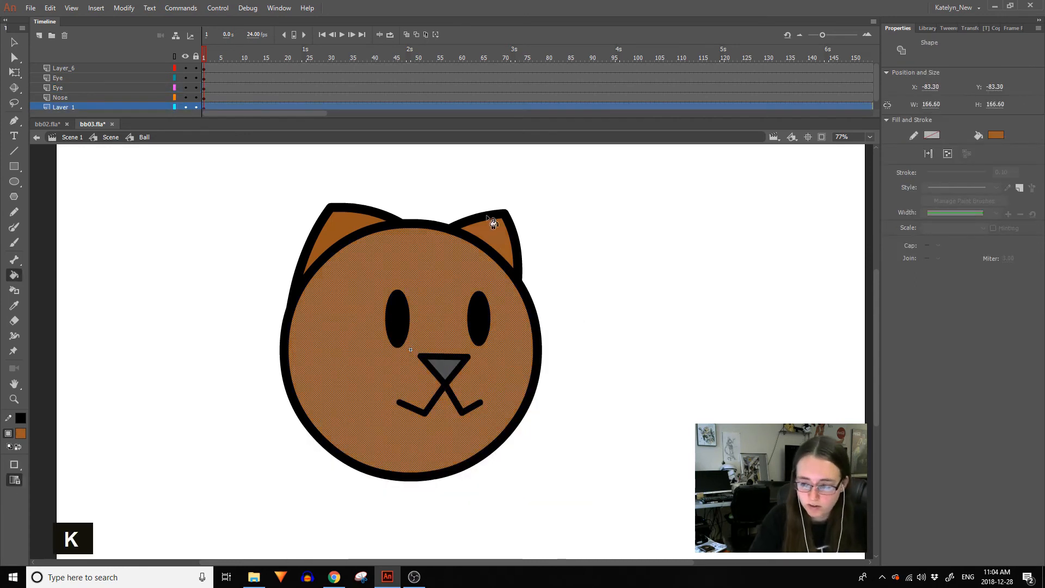
left_click(399, 208, "ctrl")
left_click(351, 219)
left_click(495, 243)
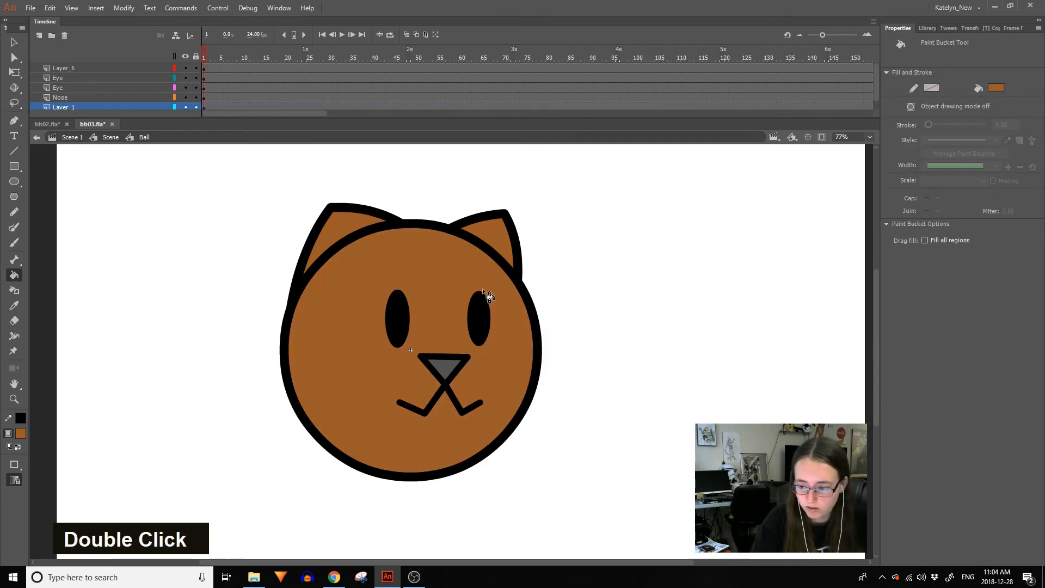
left_click(580, 287, "ctrl")
left_click(14, 73)
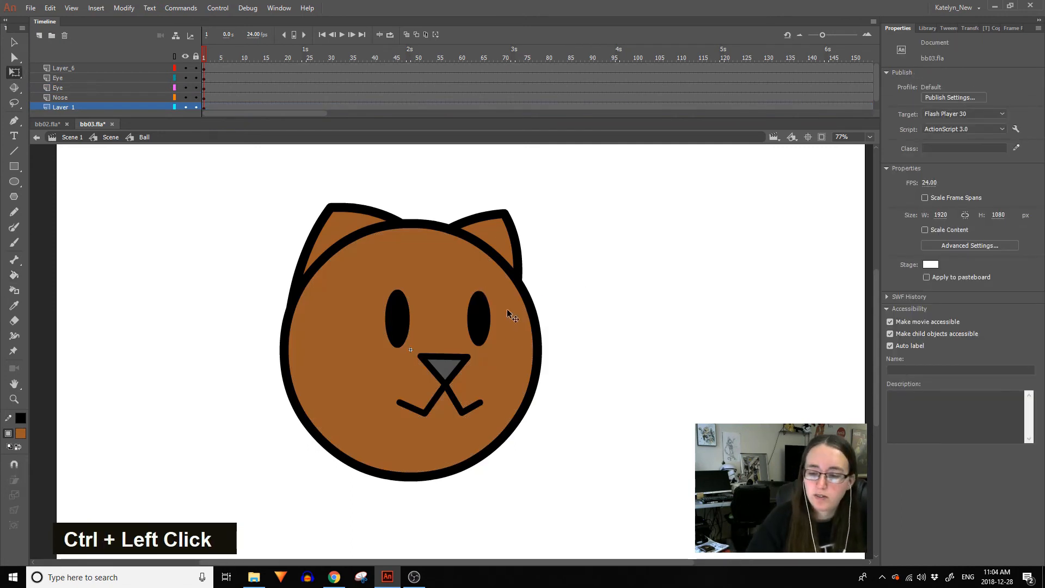
left_click(518, 352)
left_click(577, 284, "ctrl")
Return to the Scene symbol and delete the spare Ball instance together with its Layer_10.
left_click(14, 42)
double_click(420, 171)
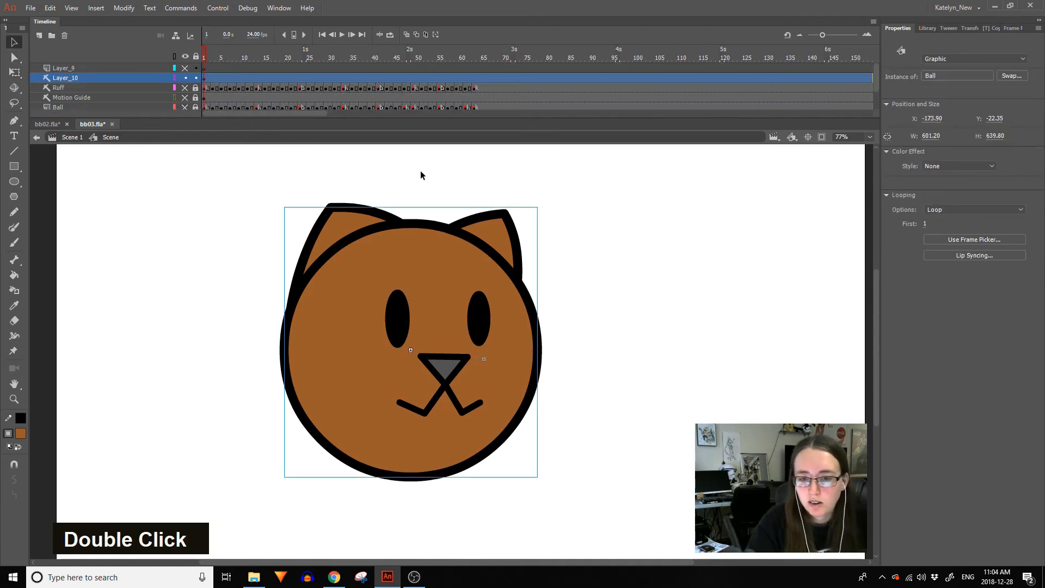
key("Delete")
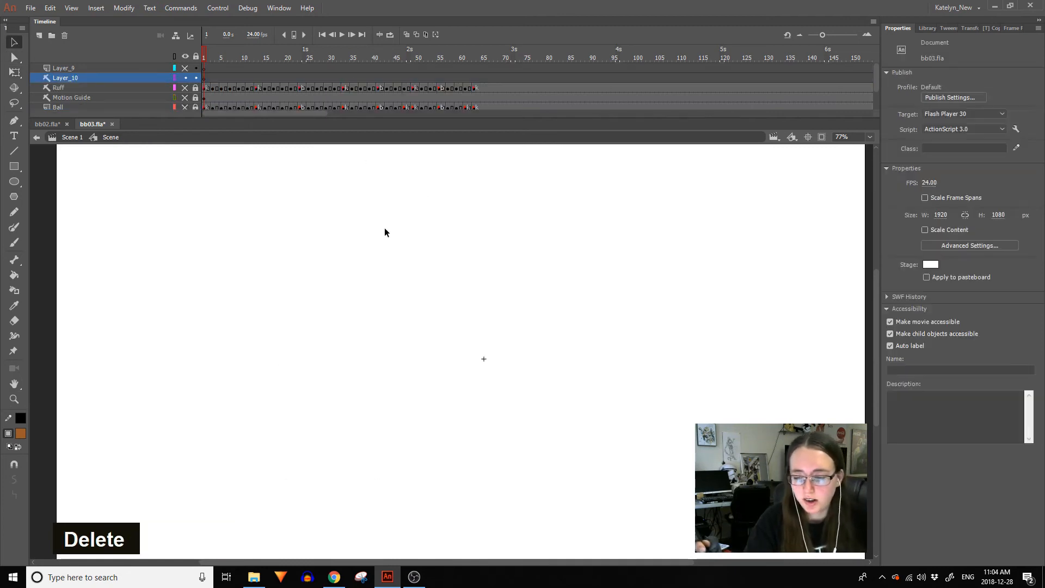
left_click(65, 35)
Make the Ball layer visible in the Scene symbol, keeping the Motion Guide layer hidden.
left_click(14, 399)
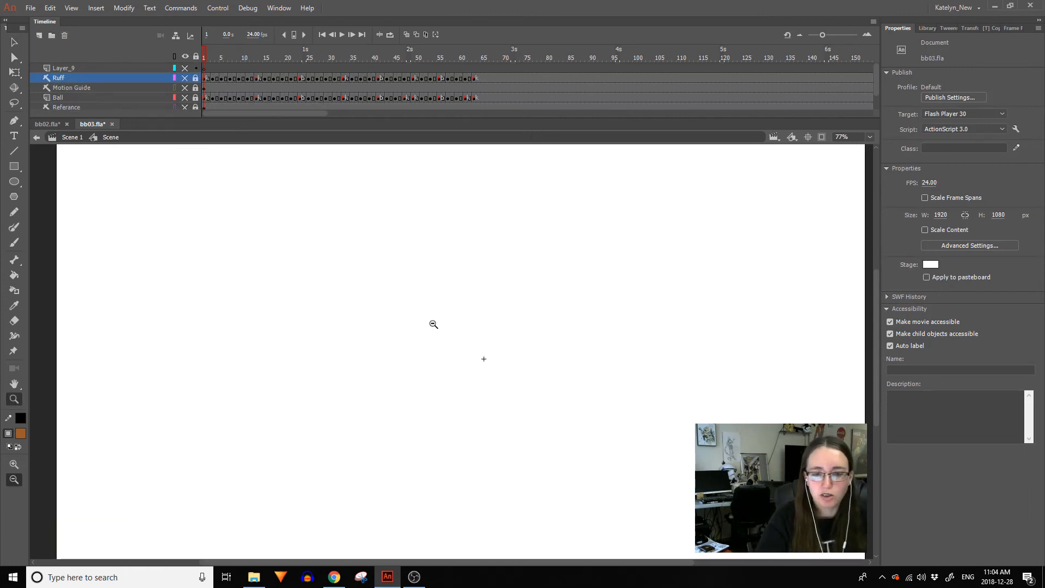
left_click(422, 321, "alt")
left_click(185, 88)
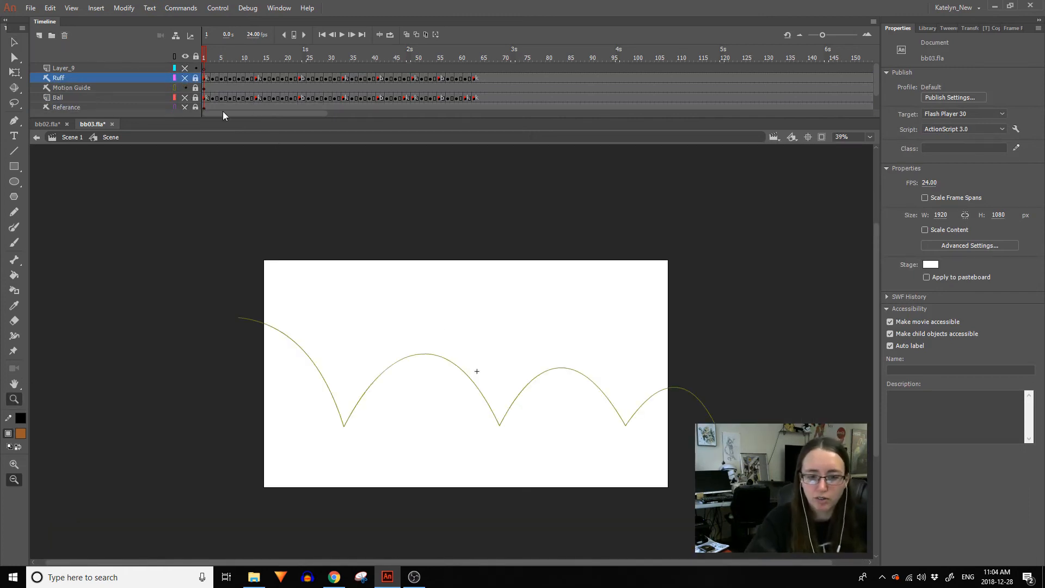
left_click(185, 98)
left_click(185, 88)
Play the Scene timeline to preview the bouncing head, and return the playhead to frame 1.
key("Return")
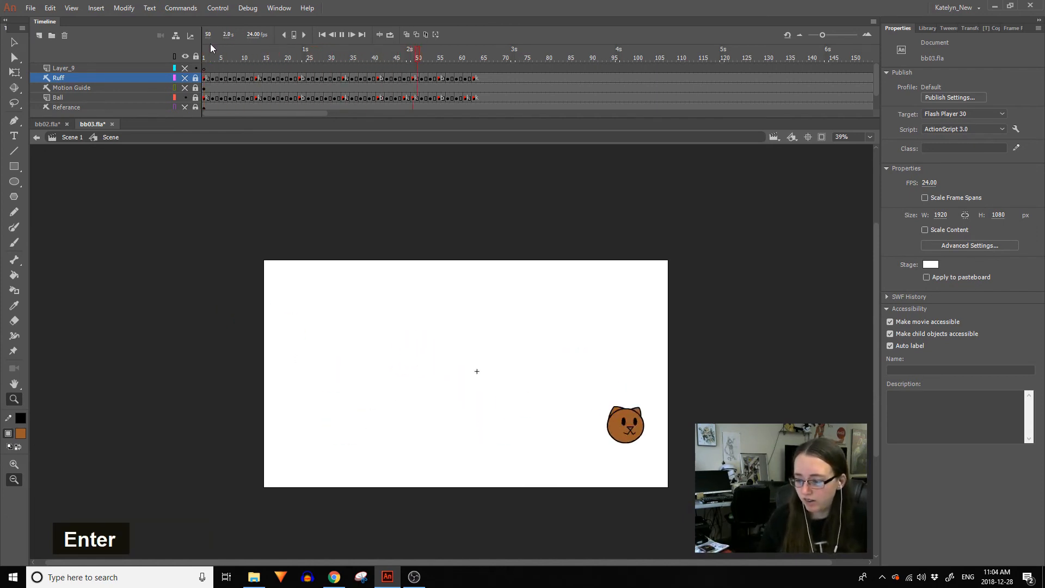
key("Return")
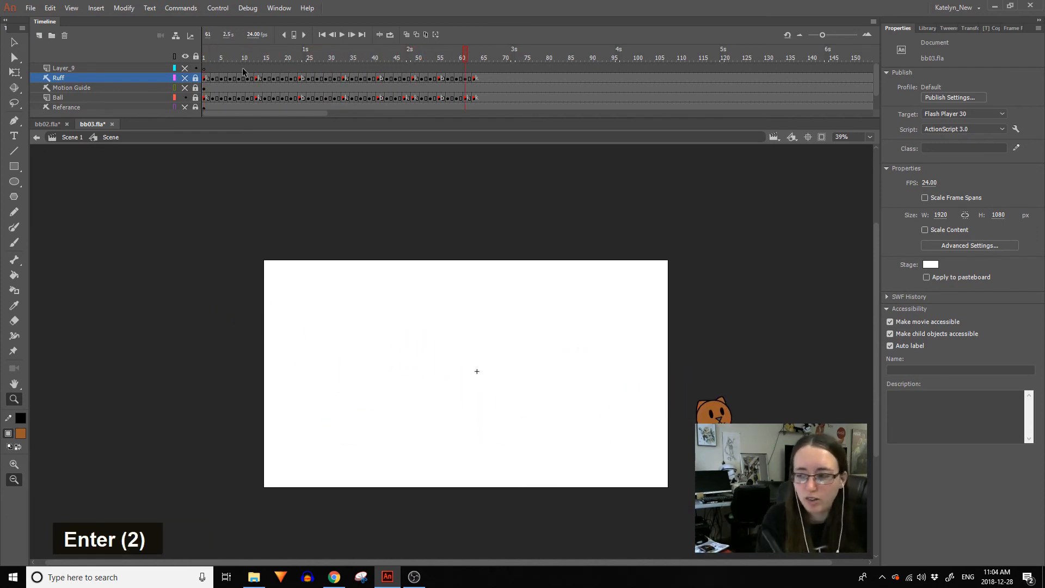
left_click(821, 136)
left_click_drag(466, 53, 71, 241)
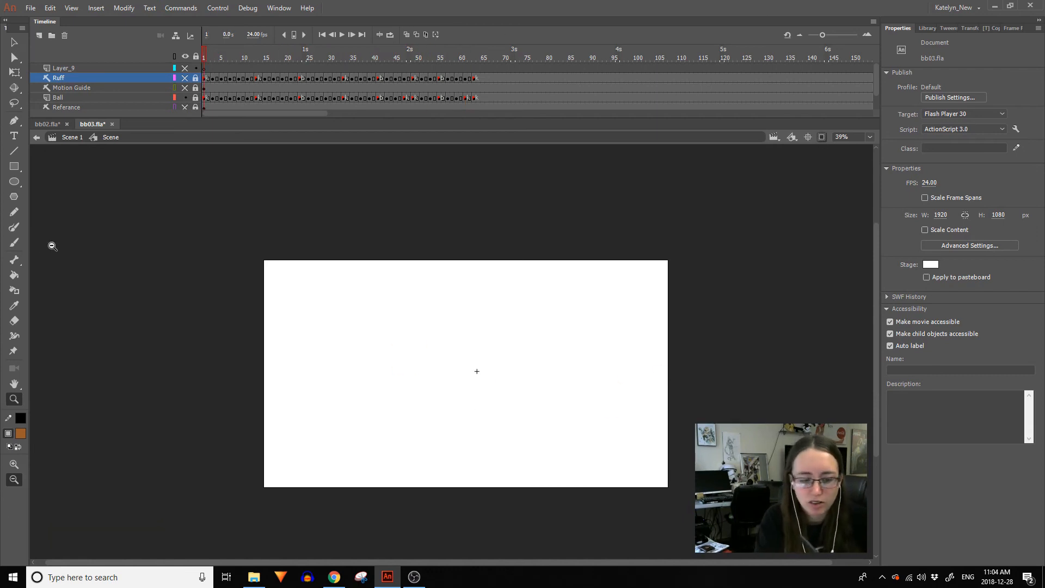
Insert blank keyframes on Layer_9 of the Scene symbol at frames 13, 33, 49 and 63.
left_click_drag(229, 504, 709, 267)
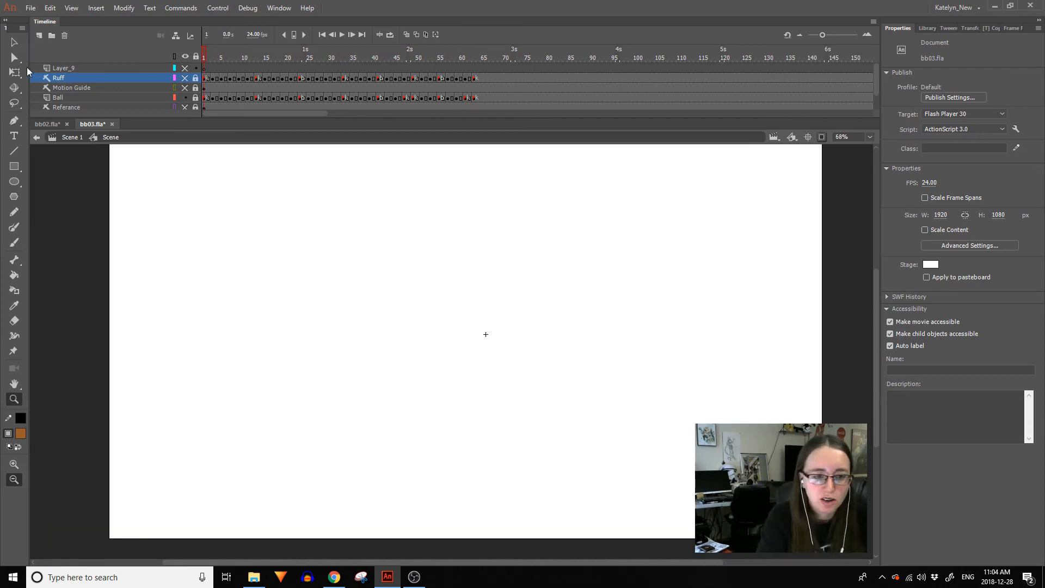
key("q")
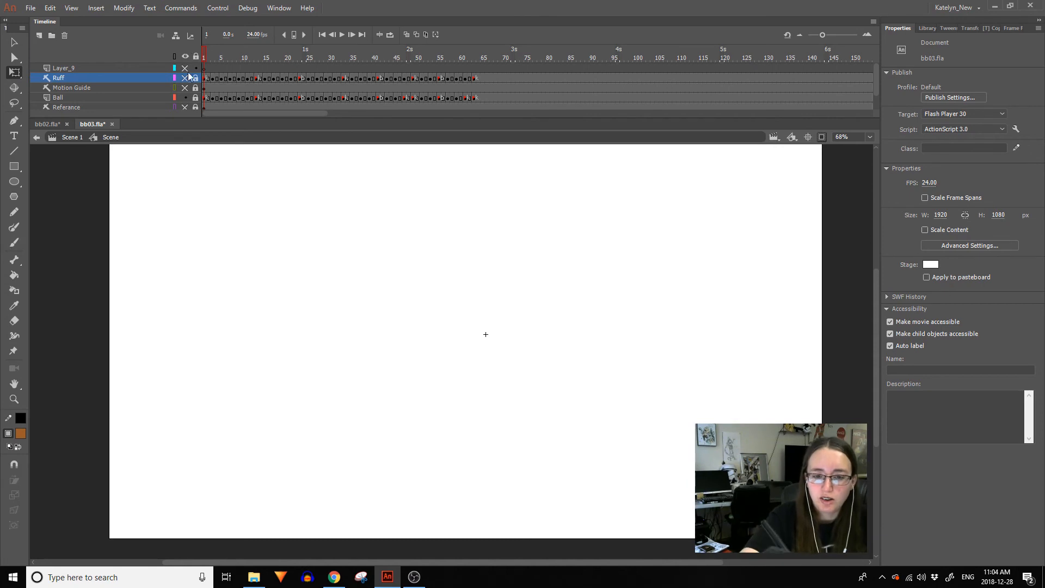
left_click_drag(216, 62, 256, 62)
left_click(258, 67)
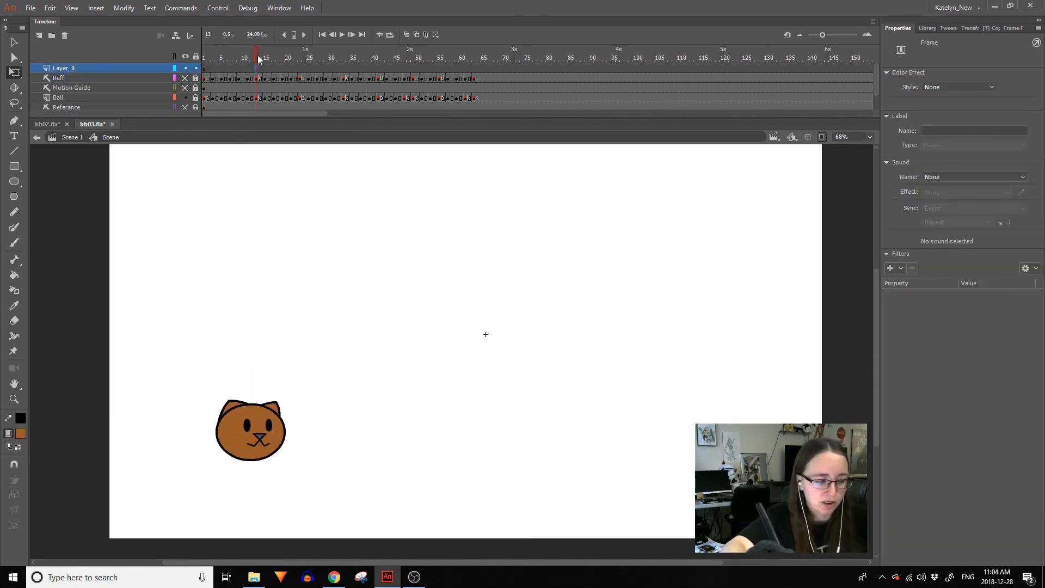
key("F7")
left_click(346, 69)
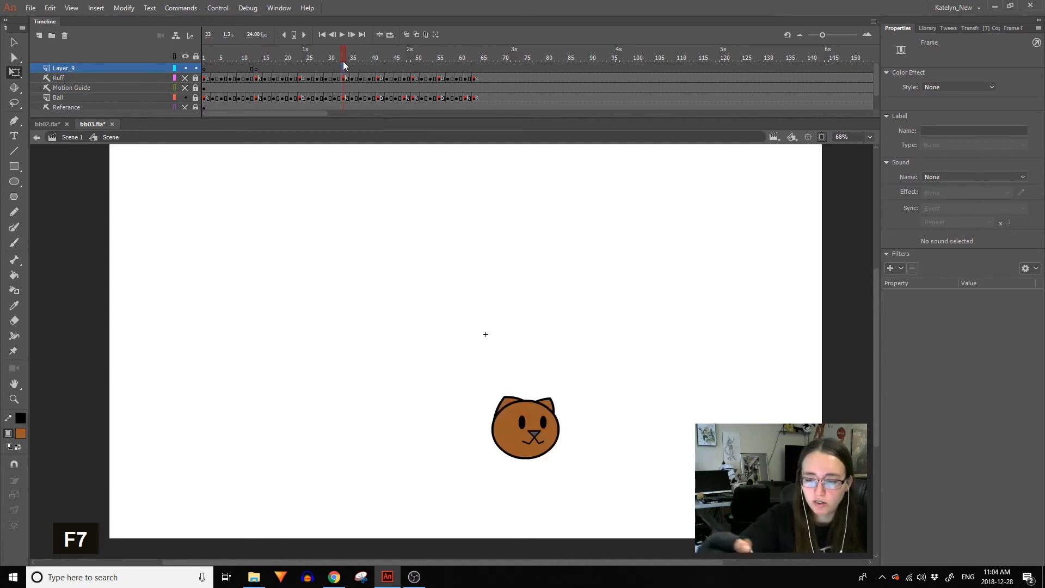
key("F7")
left_click(413, 69)
key("F7")
left_click(473, 70)
key("F7")
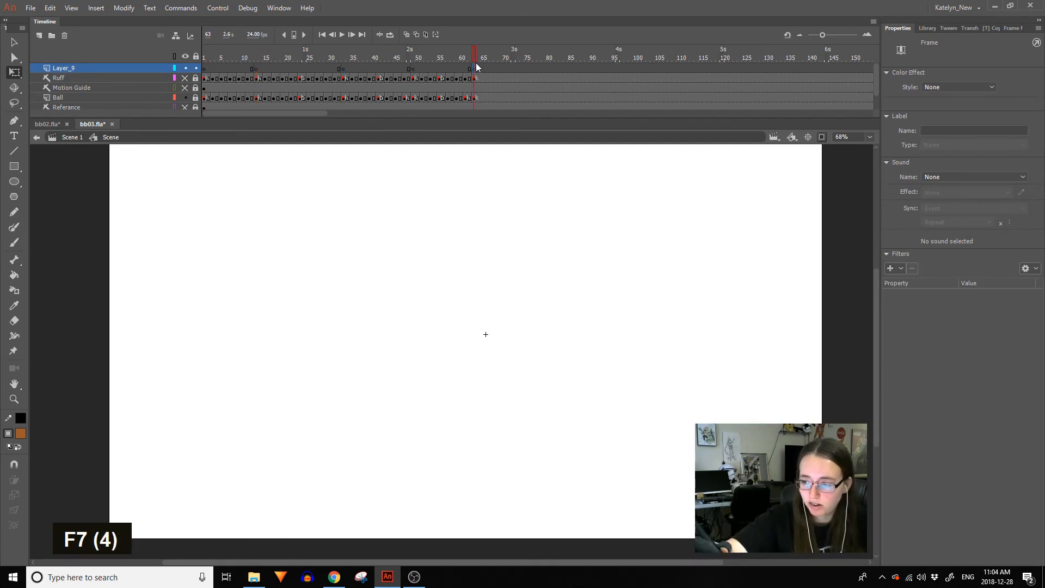
Copy all frames of Layer_9 in the Scene symbol.
left_click(117, 162)
left_click(256, 70)
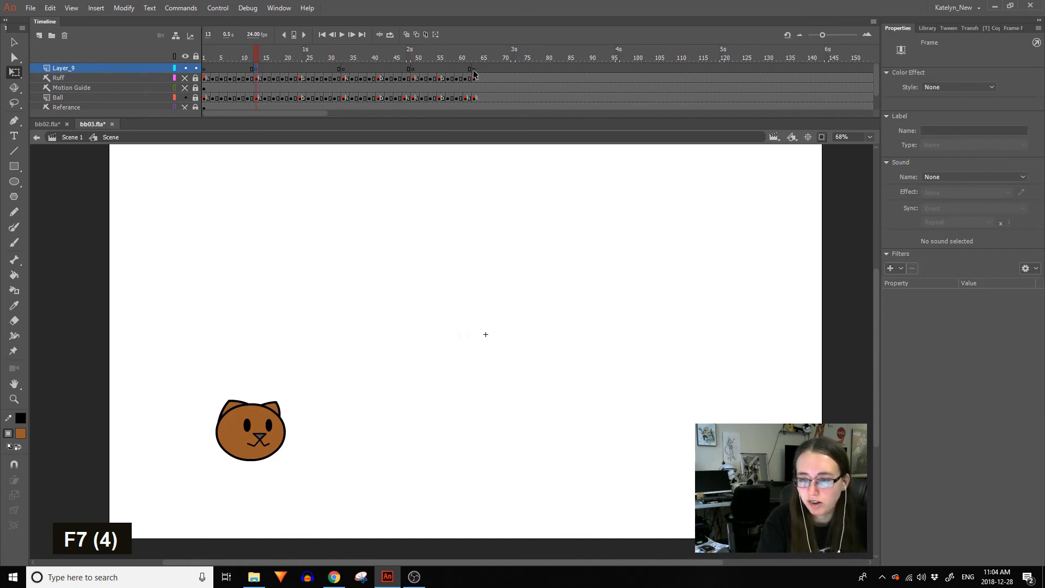
left_click(134, 67)
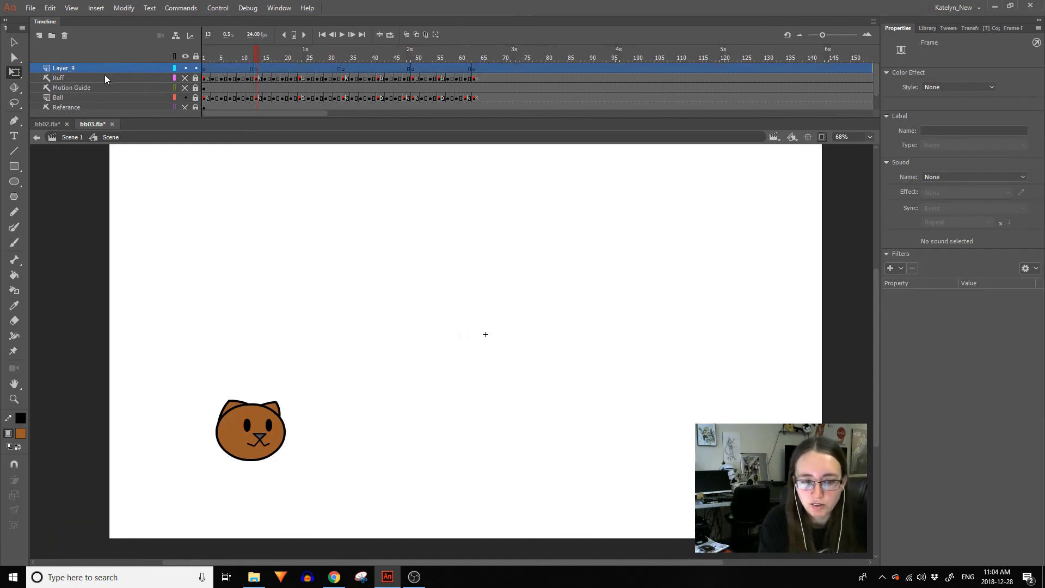
right_click(295, 68)
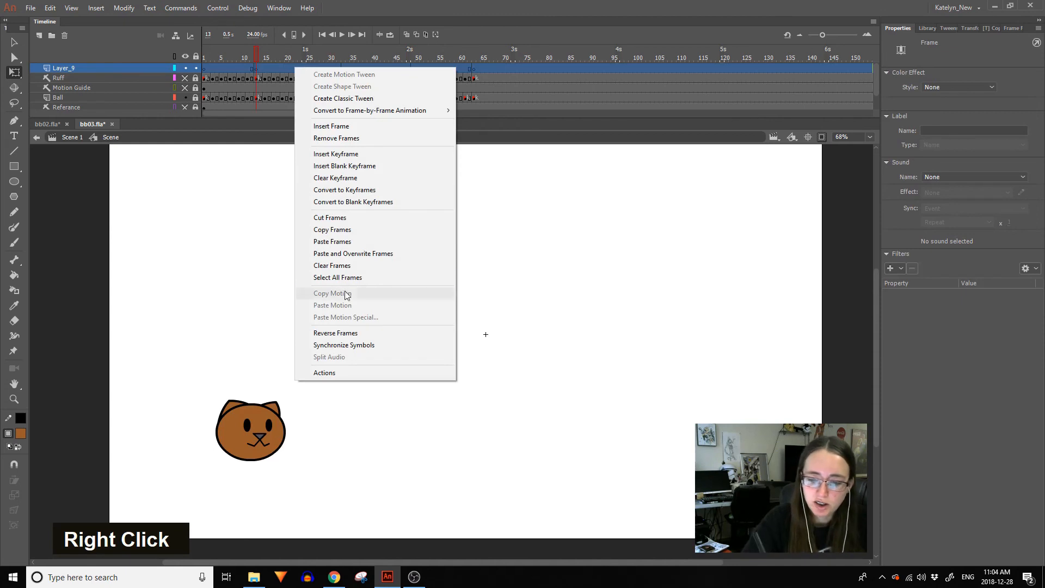
left_click(338, 229)
Unlock the Ball layer, return to frame 1 and open the Ball symbol for editing.
left_click(16, 76)
left_click(241, 436)
left_click(196, 97)
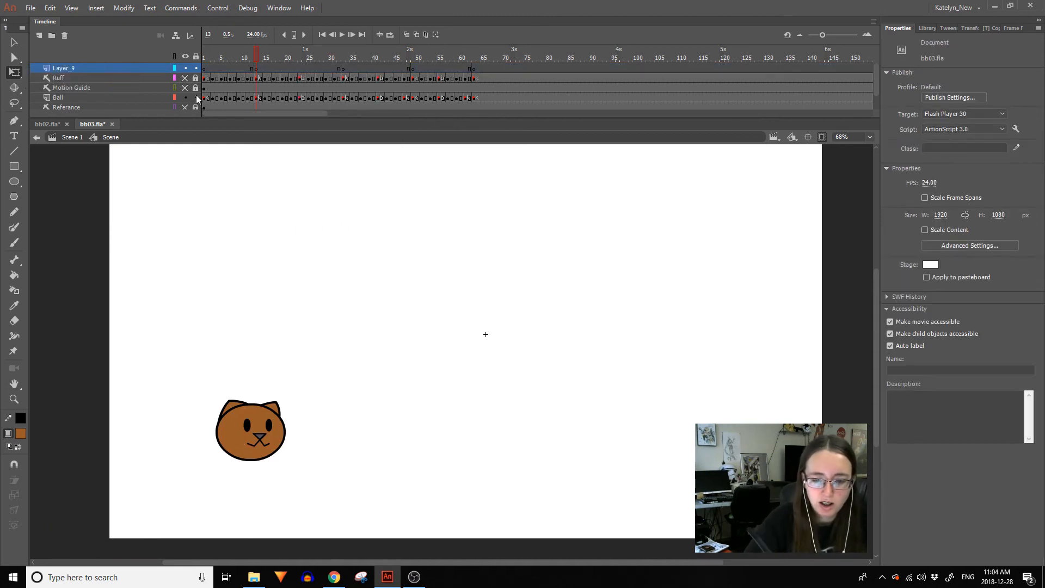
double_click(275, 430)
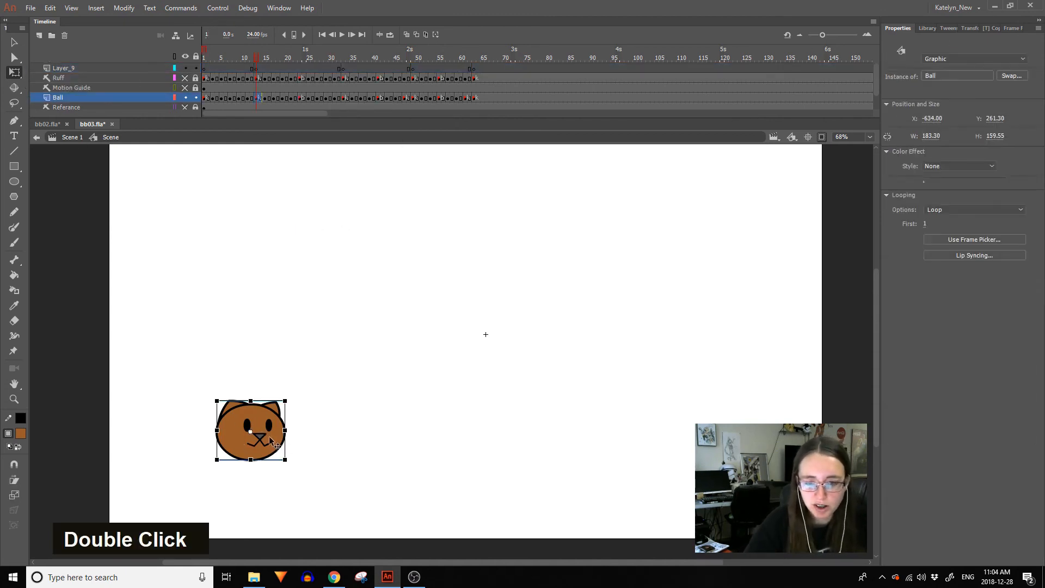
double_click(321, 391)
left_click(205, 56)
key("space")
left_click_drag(269, 308, 363, 320)
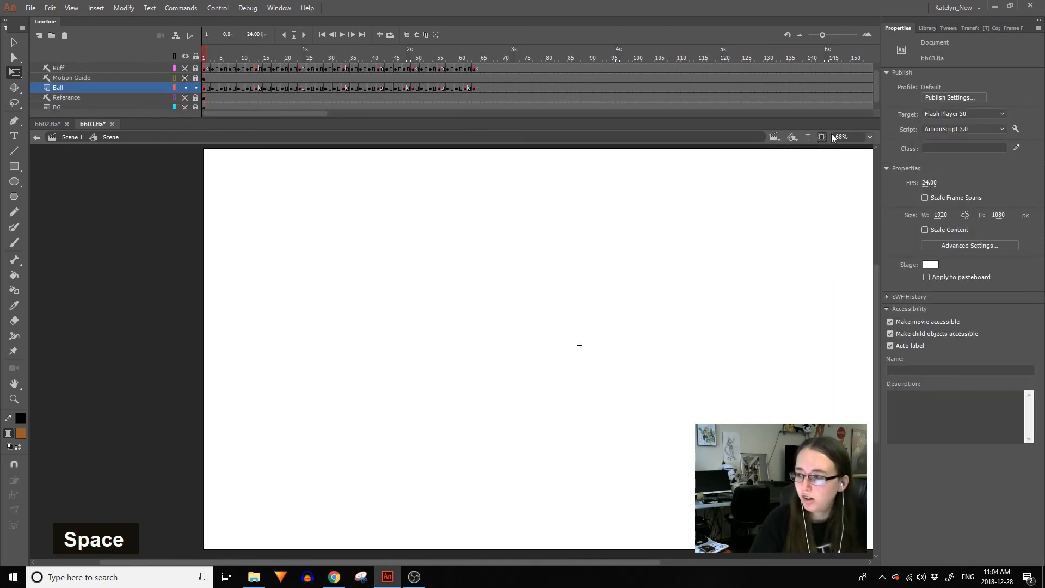
double_click(171, 257)
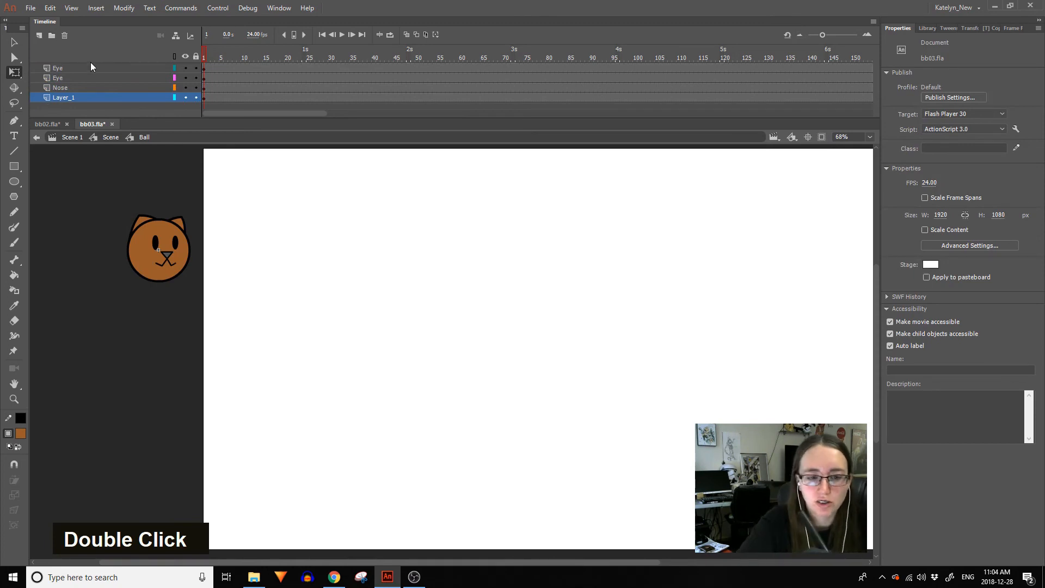
Add a new layer above the Eye layers in the Ball symbol and paste the copied frames from frame 1.
left_click(39, 35)
right_click(205, 67)
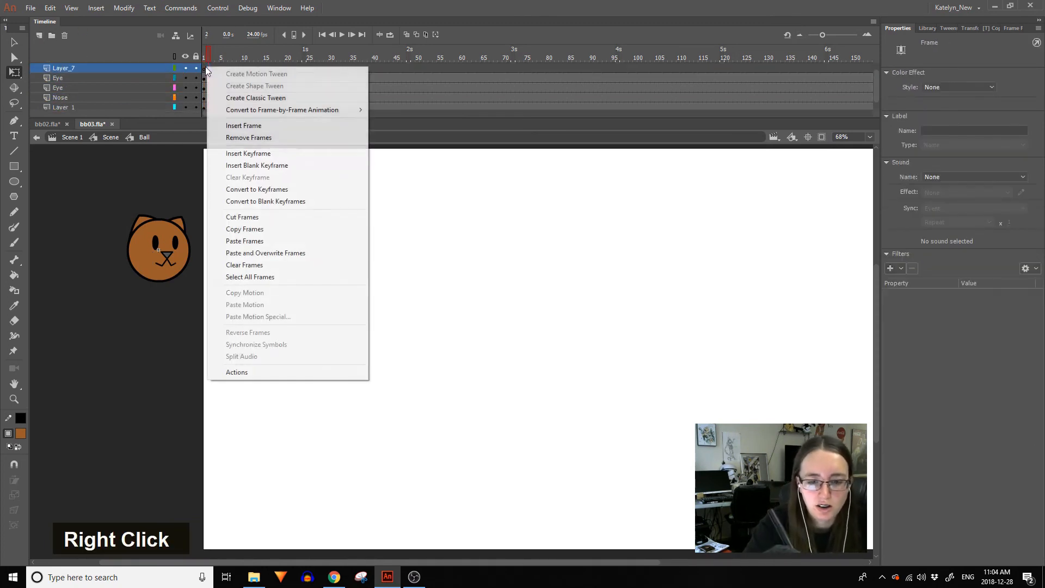
left_click(245, 238)
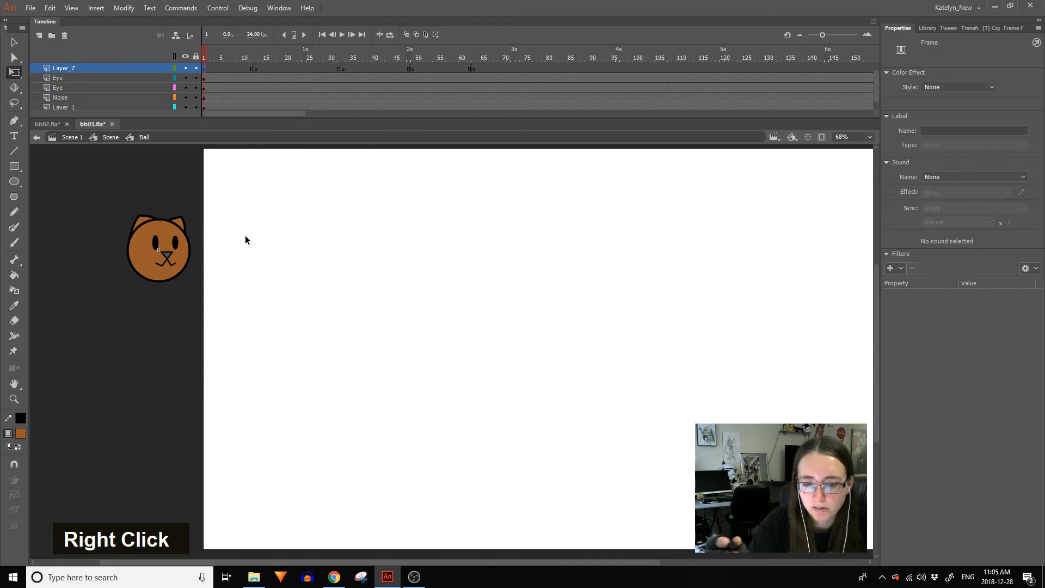
Insert keyframes on both Eye layers at frame 13.
left_click(251, 55)
left_click(256, 56)
left_click_drag(257, 78, 256, 88)
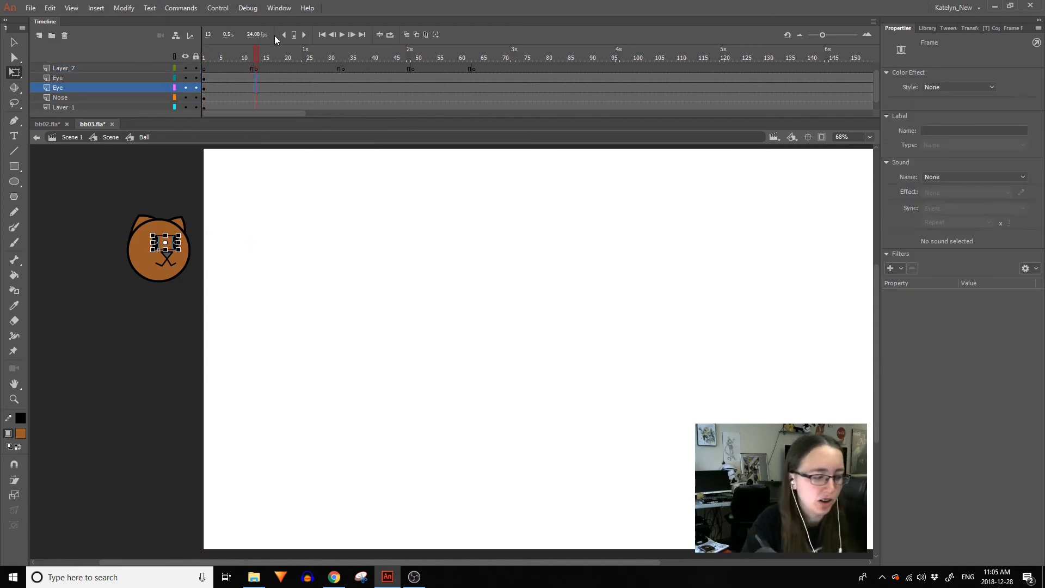
key("F6")
Lock every layer except the two Eye layers and show the Frame Picker for the eye at frame 13.
left_click(257, 69)
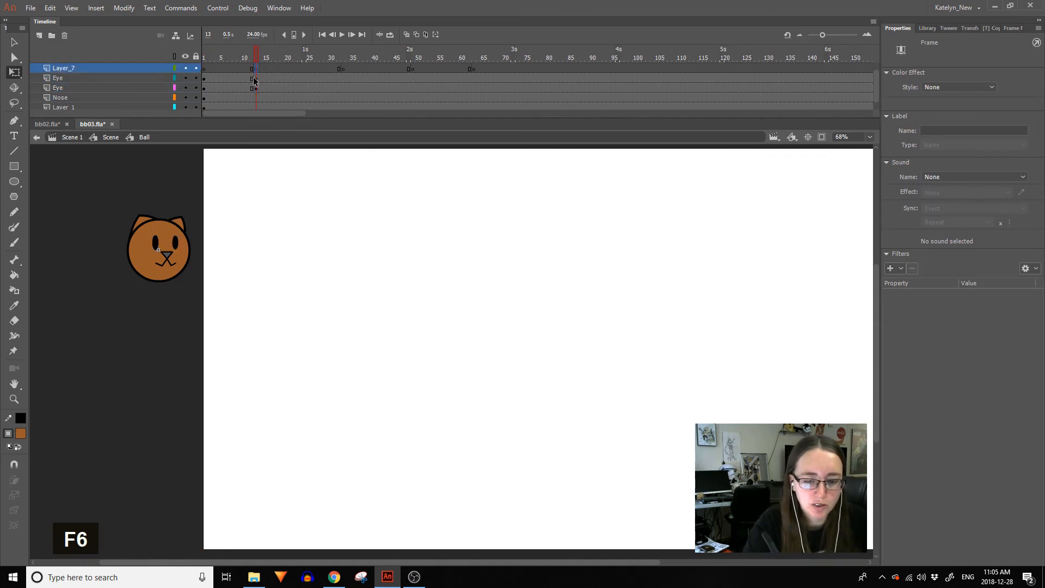
left_click(255, 79)
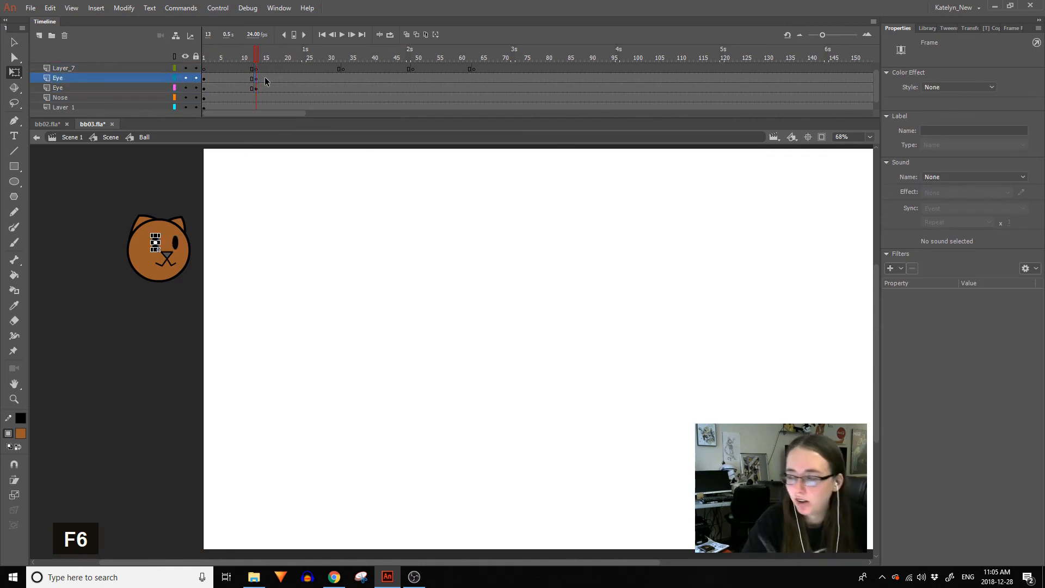
left_click(196, 78, "alt")
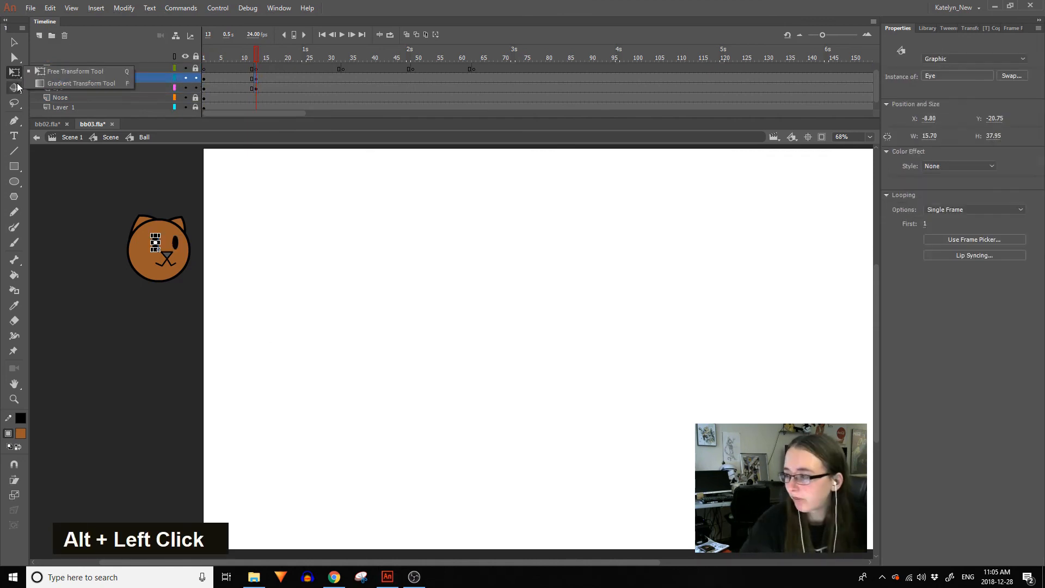
left_click(1008, 27)
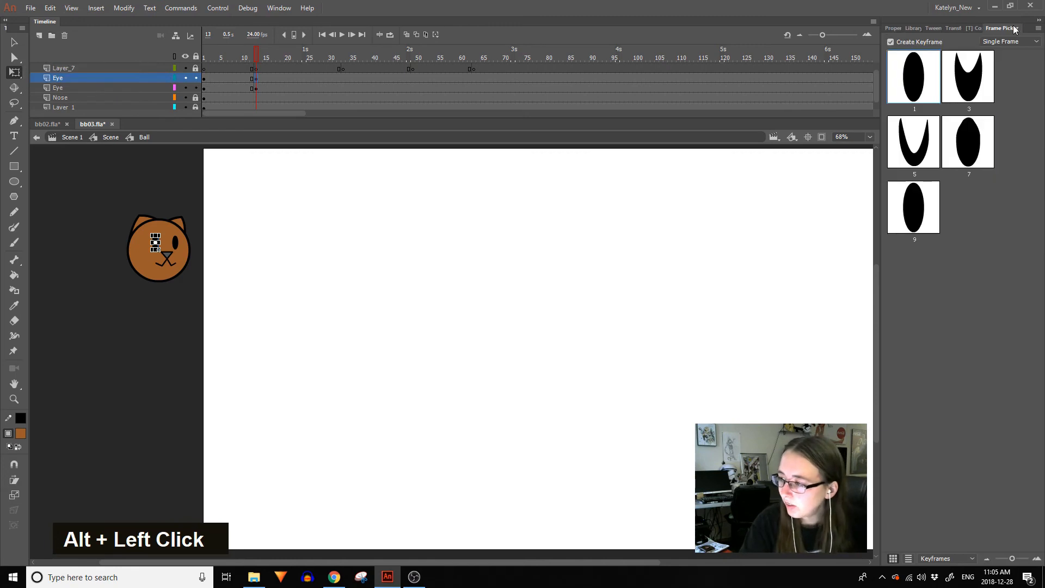
Insert keyframes on both Eye layers at frames 33, 49 and 63.
left_click(256, 89)
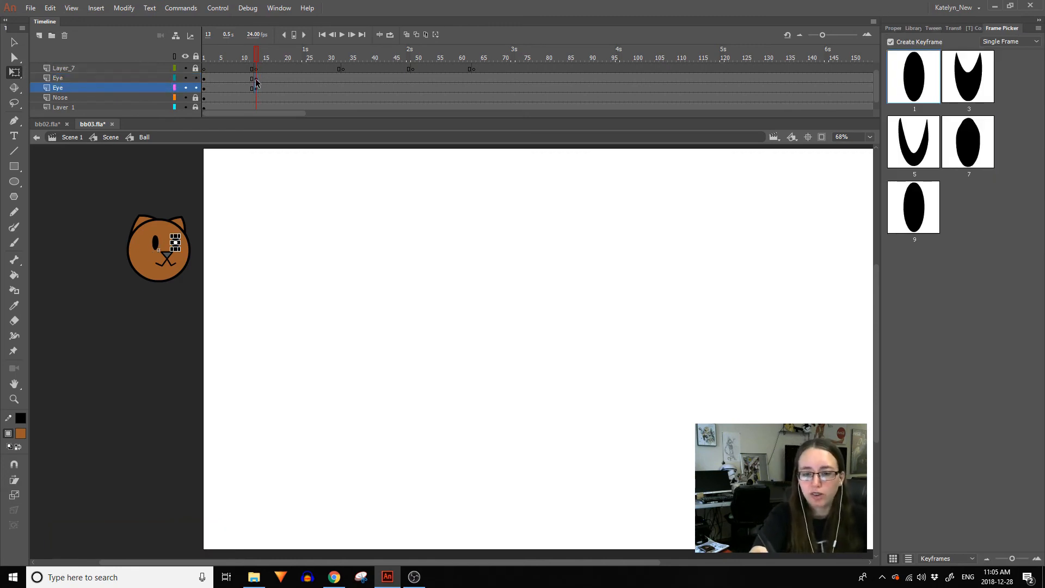
left_click(258, 76, "shift")
key("F6")
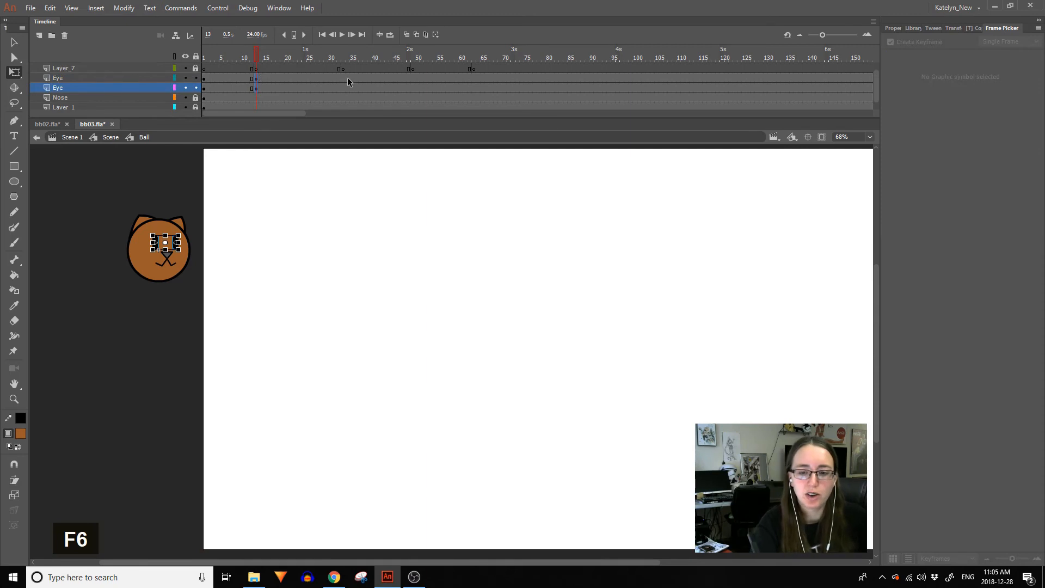
key("F6")
left_click(412, 88)
left_click(413, 78, "shift")
key("F6")
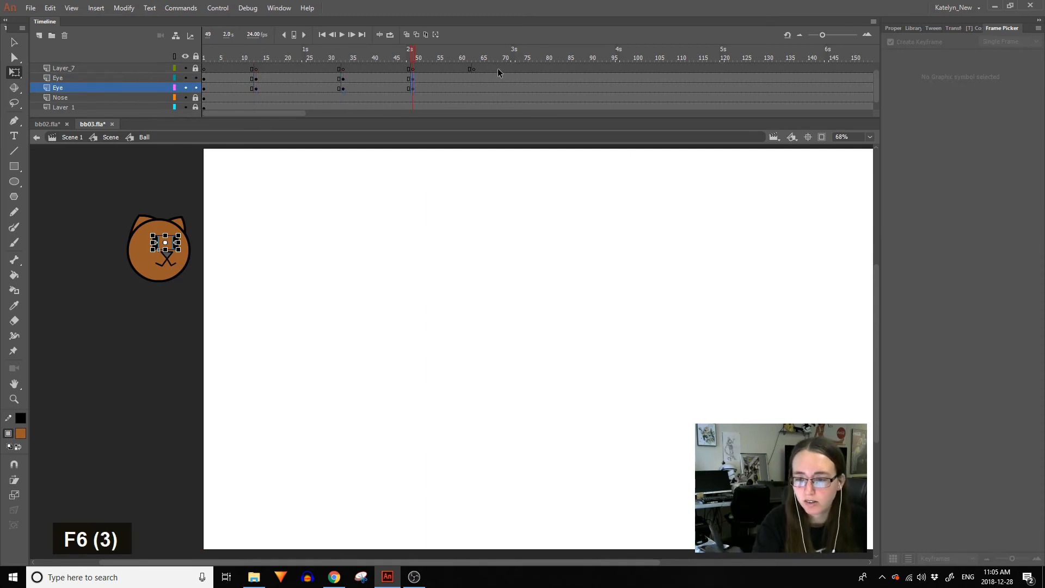
left_click(474, 69)
left_click_drag(469, 88, 469, 78)
key("shift+F6")
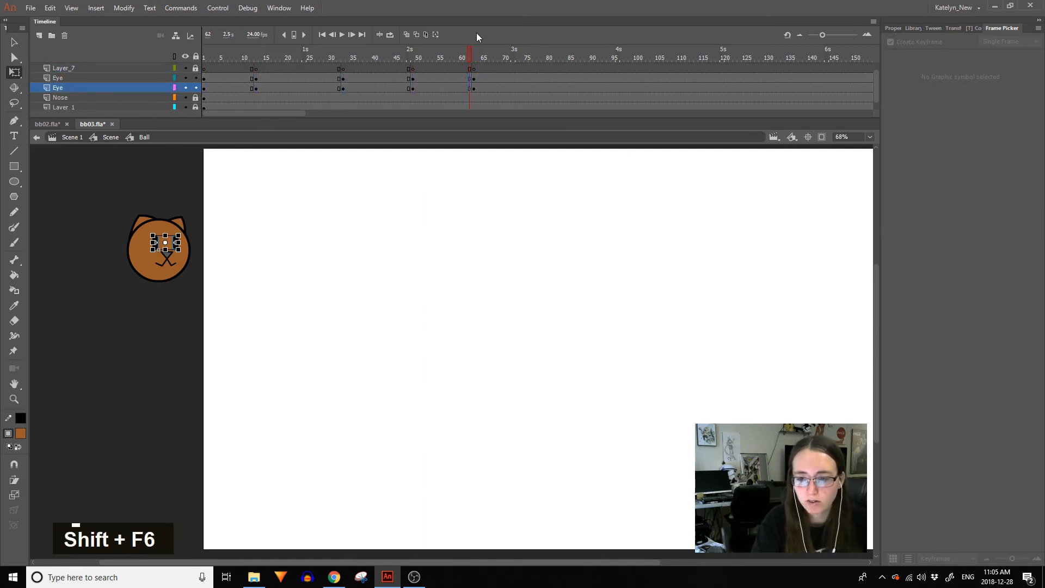
Set both eyes at frame 13 to the closed-eye drawing on frame 5 of the Eye symbol.
left_click(255, 79)
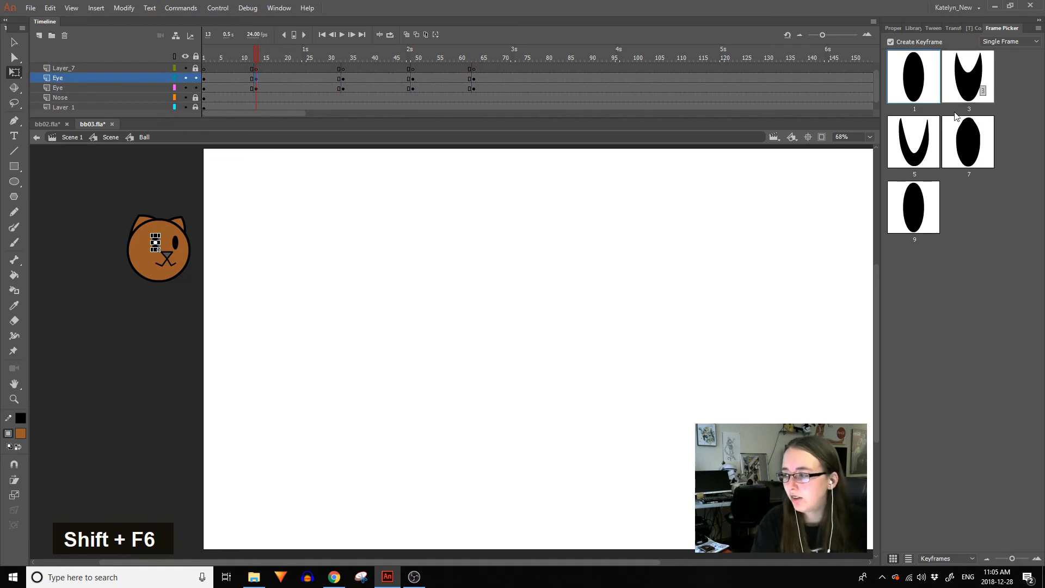
left_click(924, 150)
left_click(255, 88)
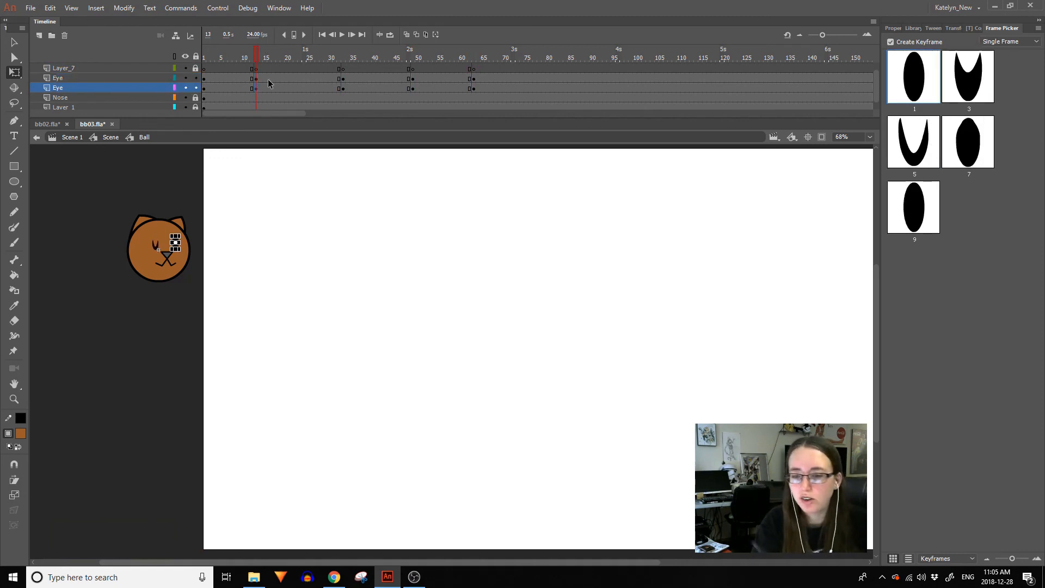
left_click(916, 153)
Clear the keyframes at frames 33, 49 and 63 from both Eye layers.
left_click(255, 79)
double_click(254, 84)
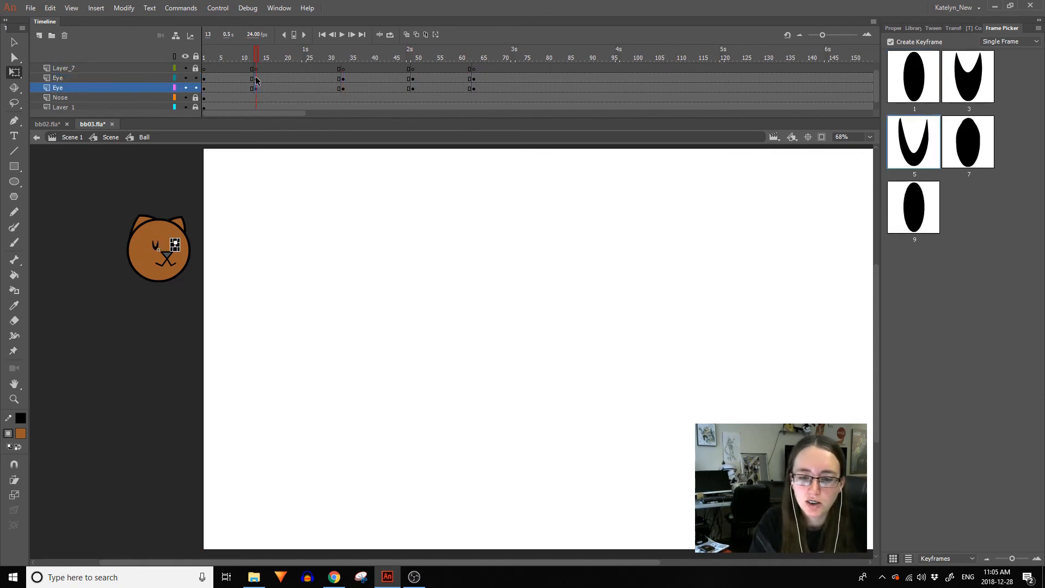
left_click_drag(333, 84, 498, 77)
key("shift+F6")
Copy the frame 13 keyframes of both Eye layers to frame 11 and set both eyes there to the half-closed drawing 3.
double_click(257, 88)
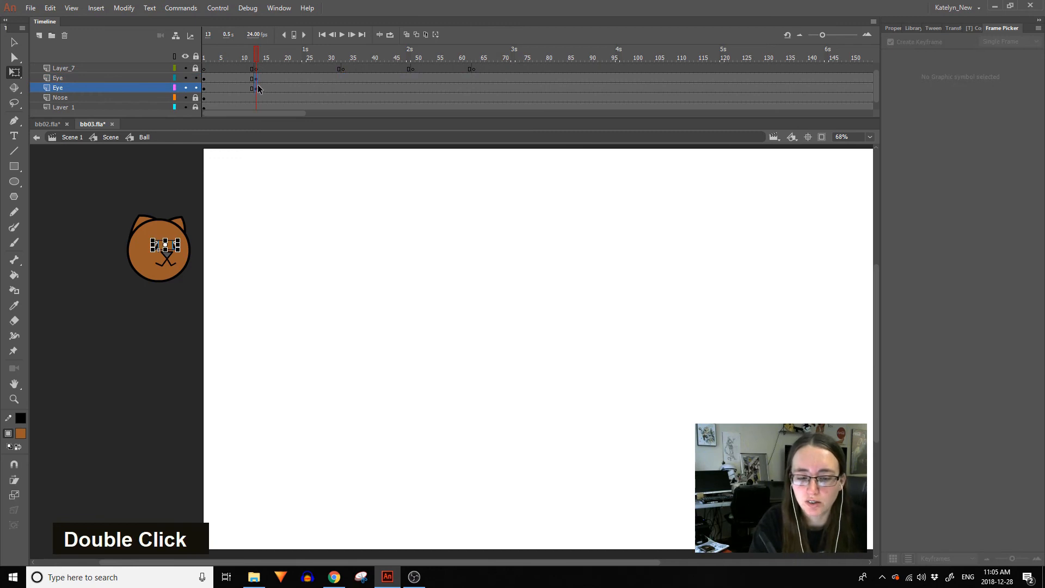
left_click(180, 189)
double_click(256, 77)
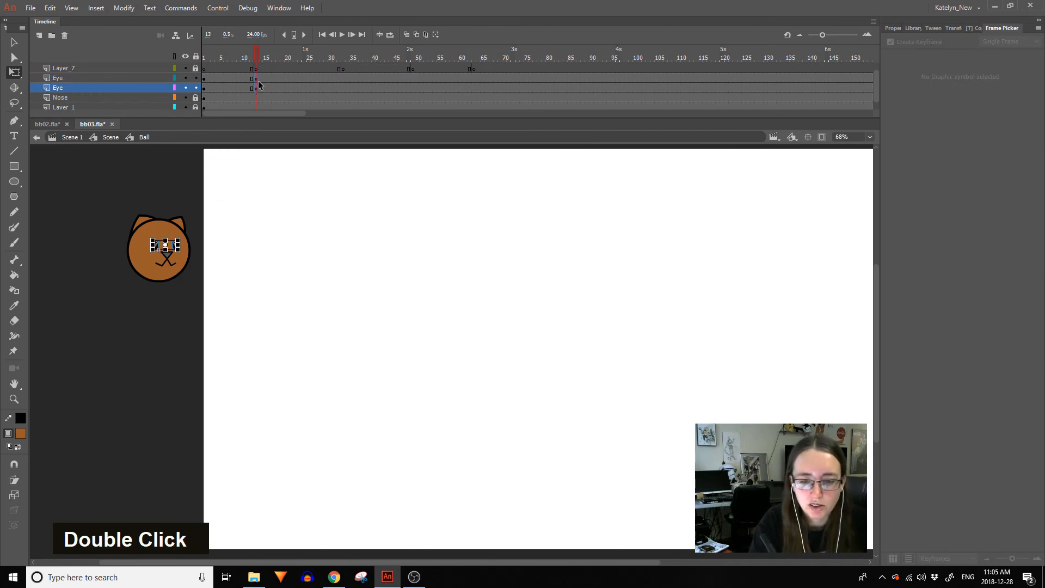
left_click(257, 69)
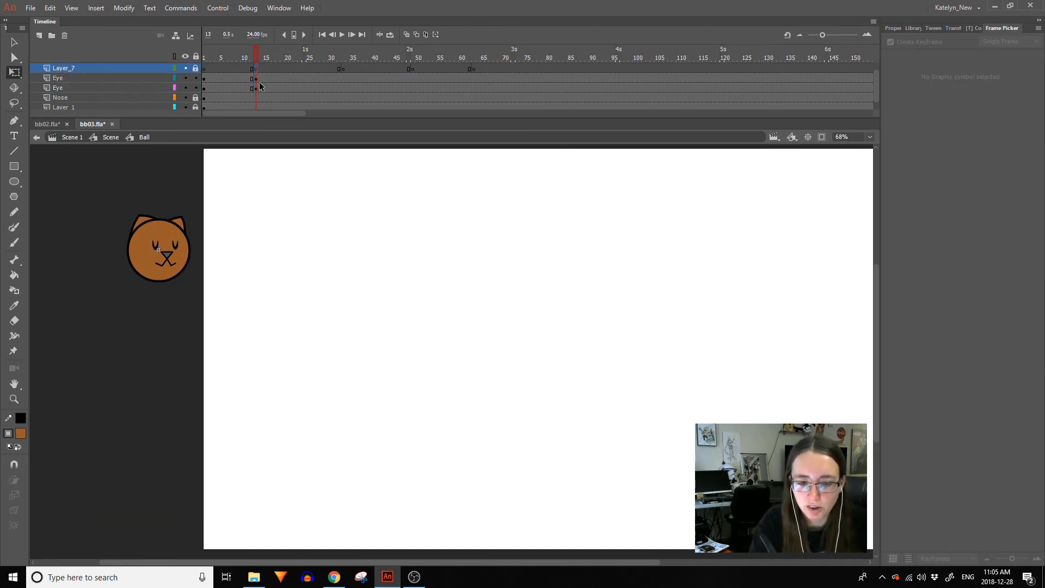
left_click(252, 87)
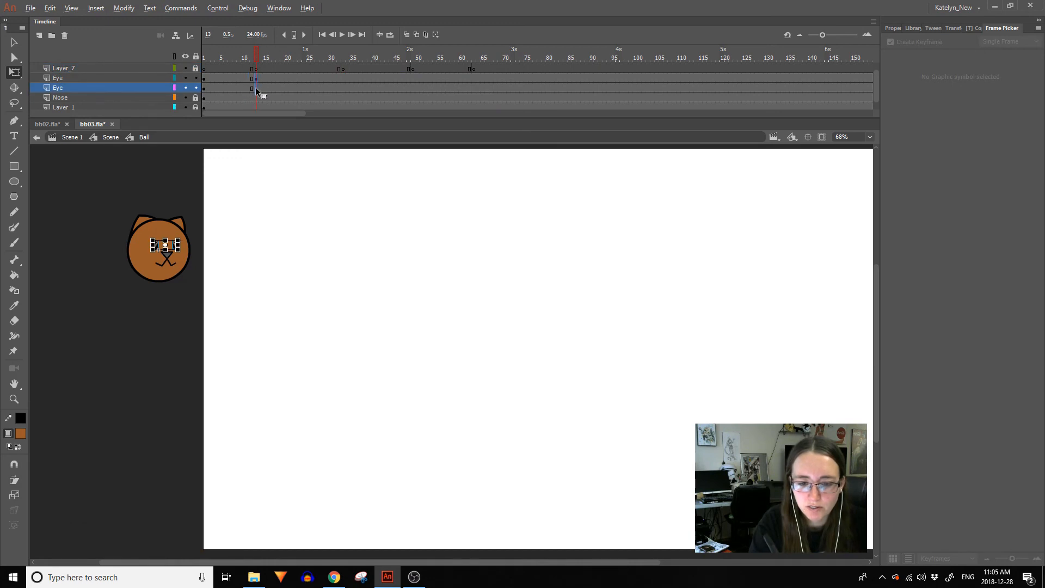
left_click_drag(255, 86, 247, 86)
left_click(180, 250)
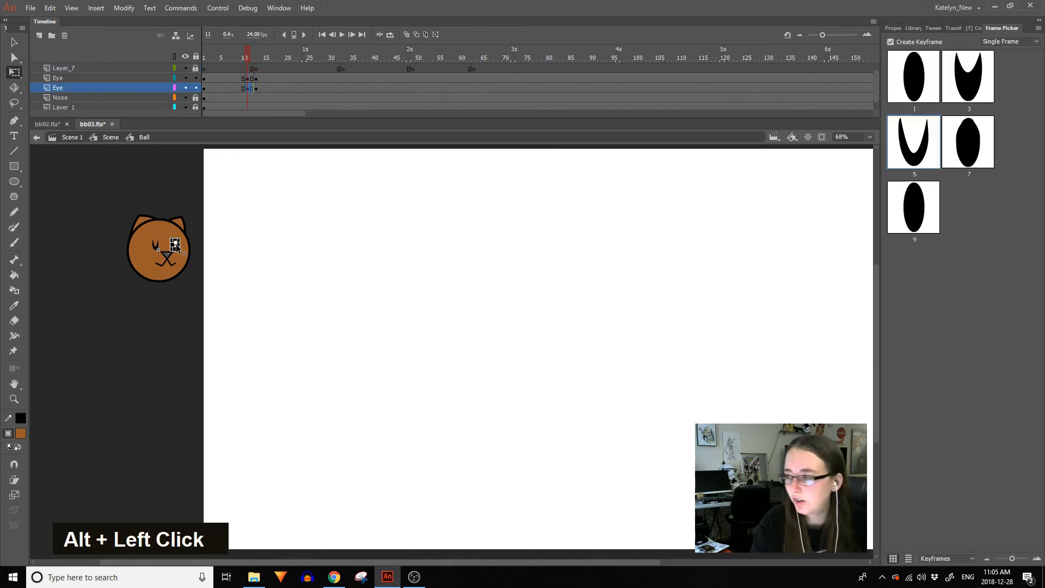
left_click(243, 79)
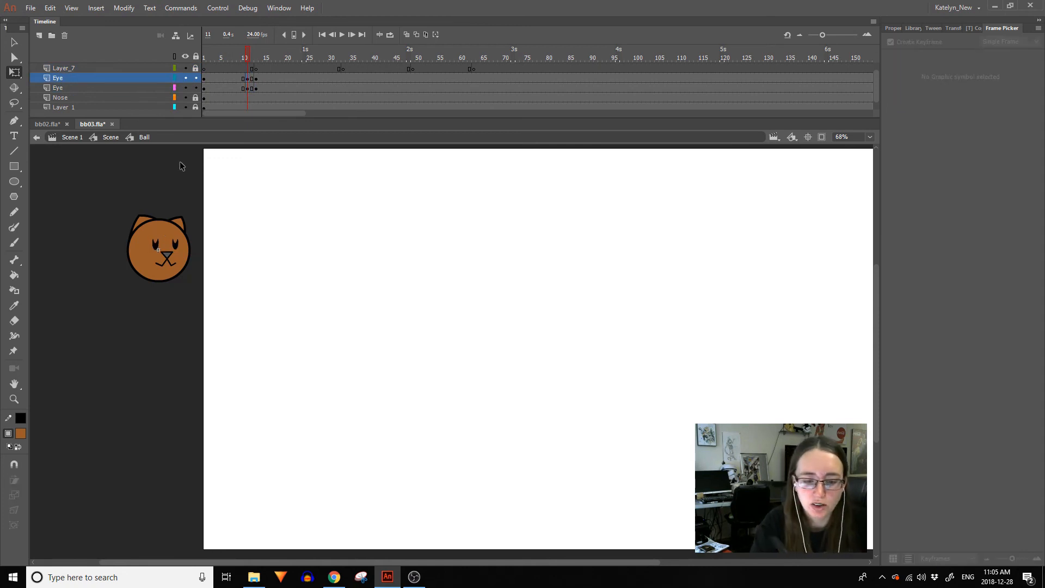
Insert keyframes on both Eye layers at frame 15 and set both eyes to drawing 7 of the Eye symbol.
left_click(264, 87)
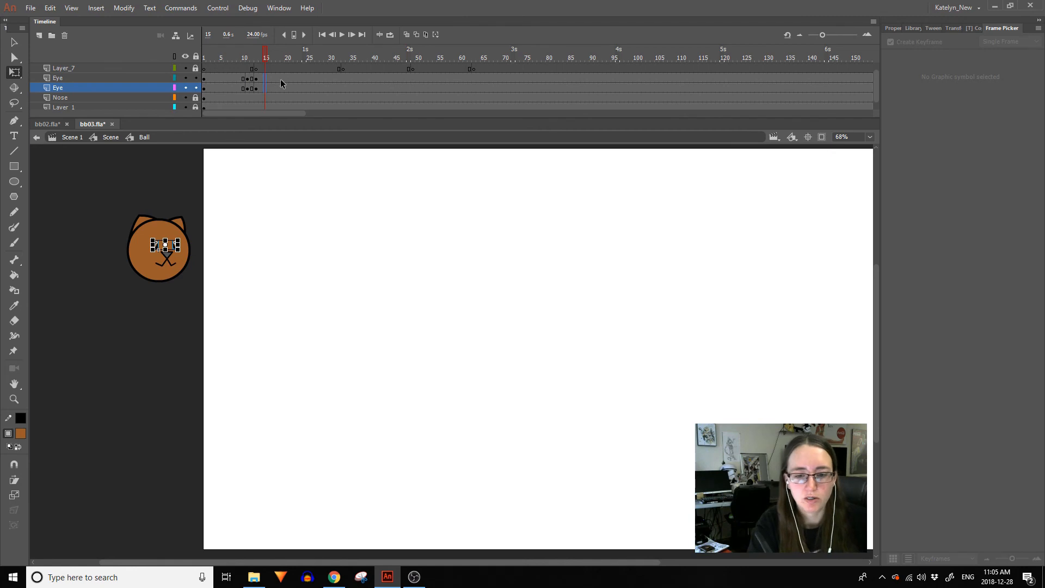
key("F6")
left_click(177, 246)
left_click(966, 138)
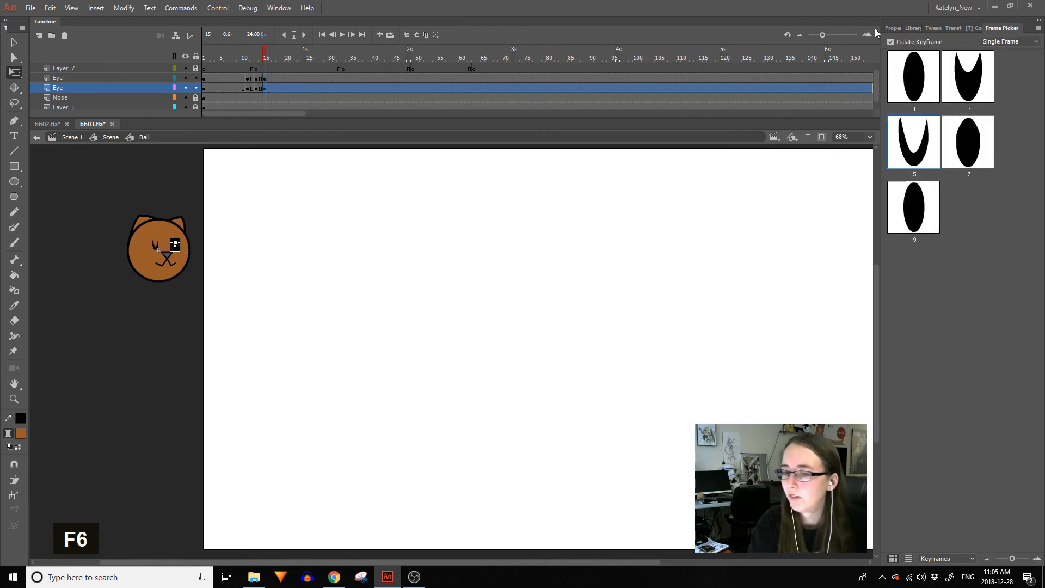
left_click(156, 248)
left_click(966, 137)
Copy the frame 1 keyframes of both Eye layers to frame 17 and play the timeline to preview the blink.
left_click(263, 68)
left_click_drag(204, 78, 273, 88)
left_click(271, 57)
mouse_move(239, 59)
left_mouse_down()
mouse_move(278, 74)
mouse_move(235, 58)
left_mouse_up()
key("Return")
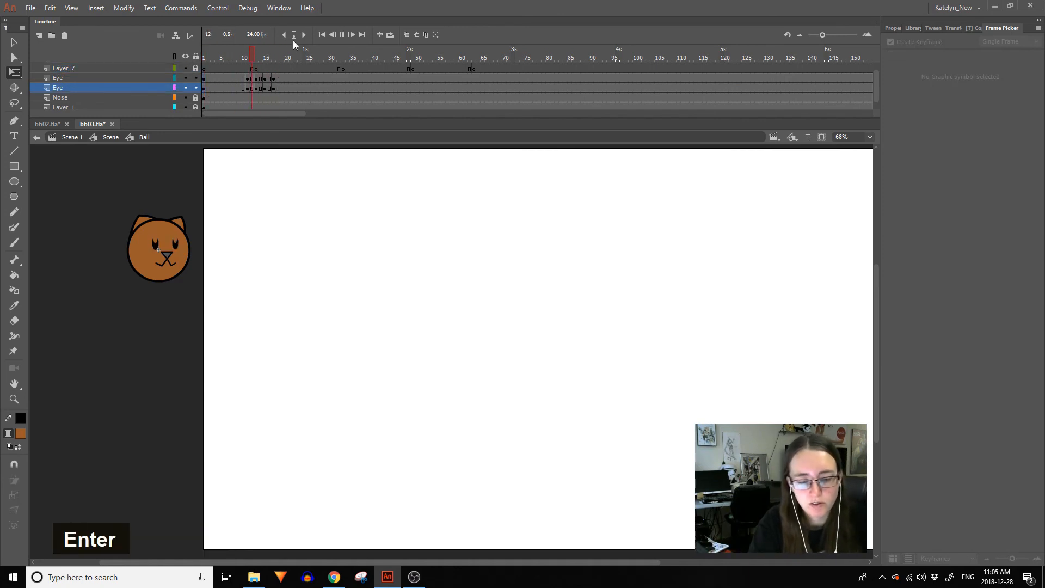
Copy the blink frames 11–17 of both Eye layers and Layer_7 to start at frames 31, 47 and 61.
key("Return")
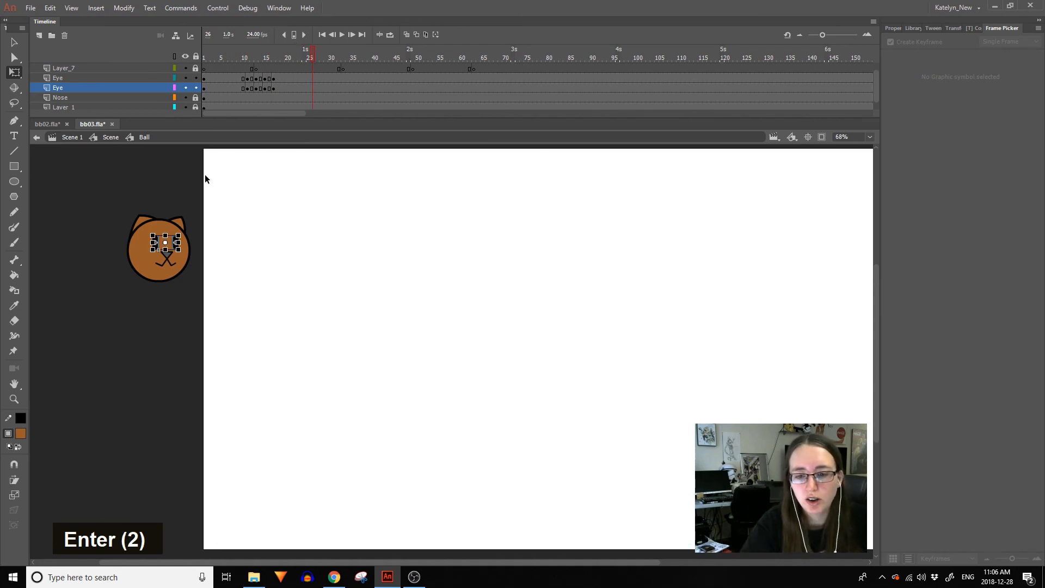
left_click(256, 68)
left_click_drag(256, 82, 256, 87)
left_click(342, 69)
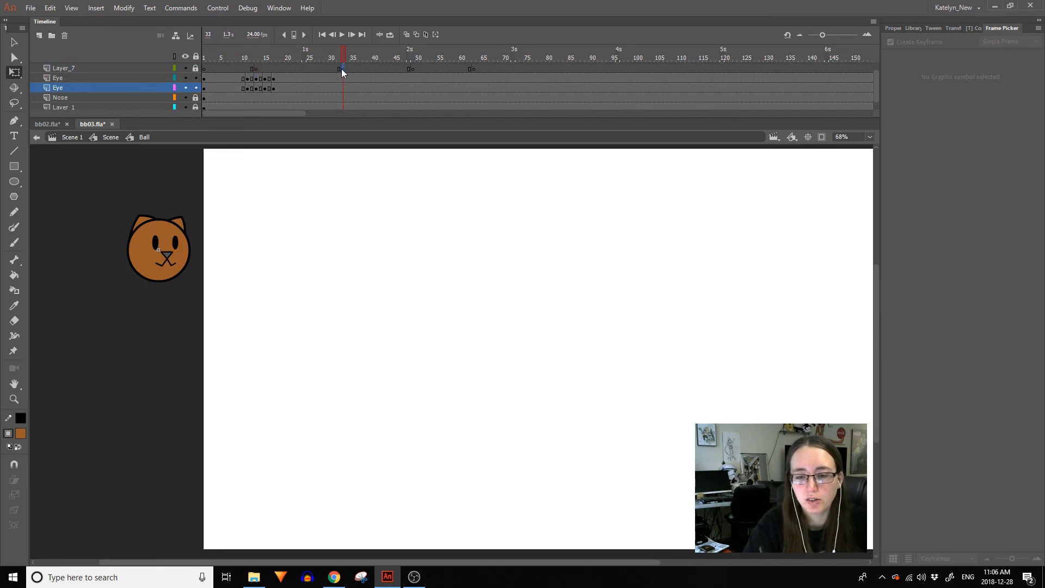
left_click(473, 69)
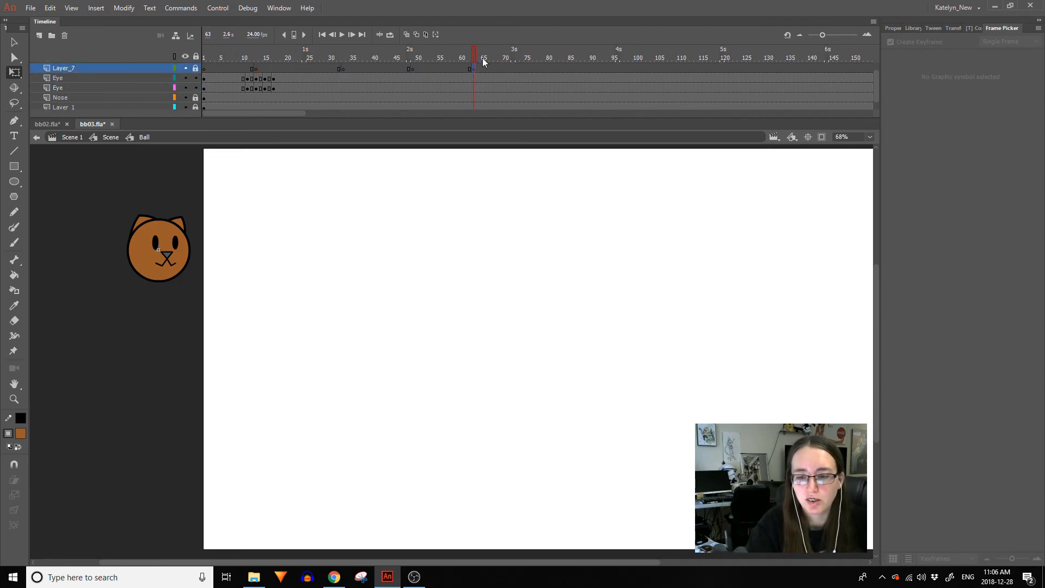
left_click_drag(247, 70, 276, 90)
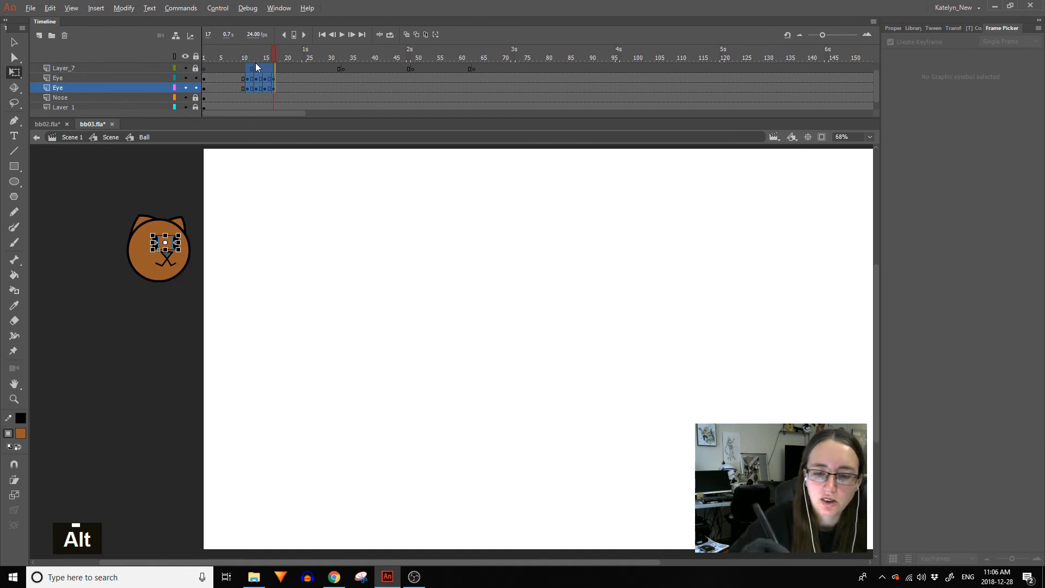
left_click(257, 71, "alt")
left_click_drag(256, 72, 475, 79)
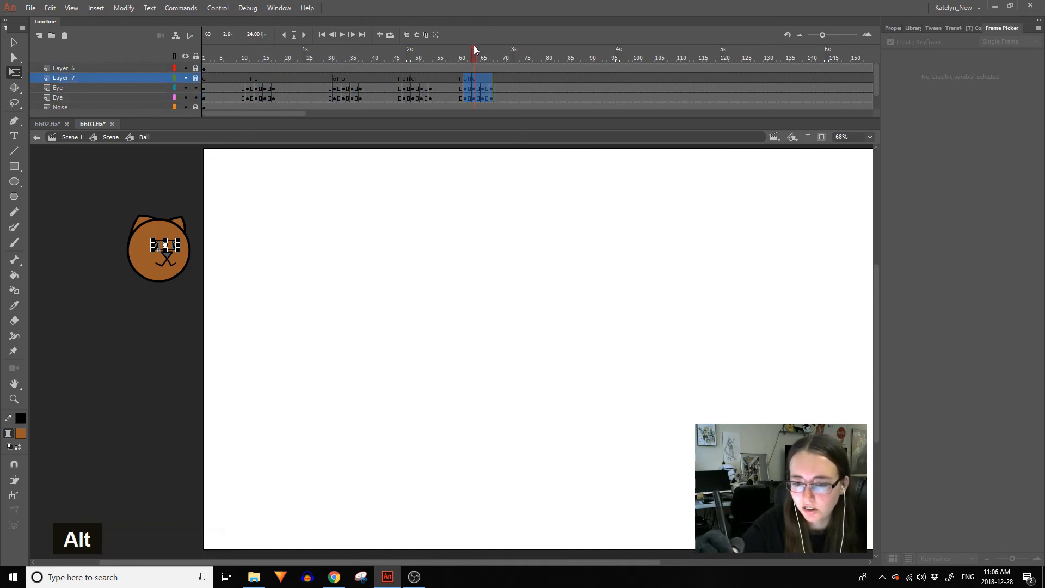
Delete the timing marker layer Layer_7 from the Ball symbol.
left_click(196, 69)
left_click(209, 69)
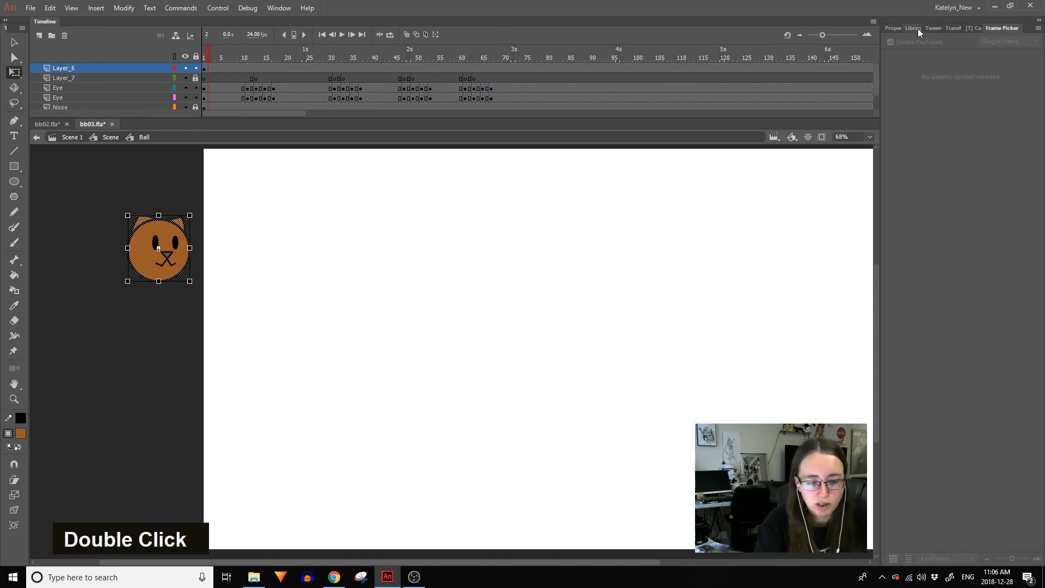
left_click(115, 77)
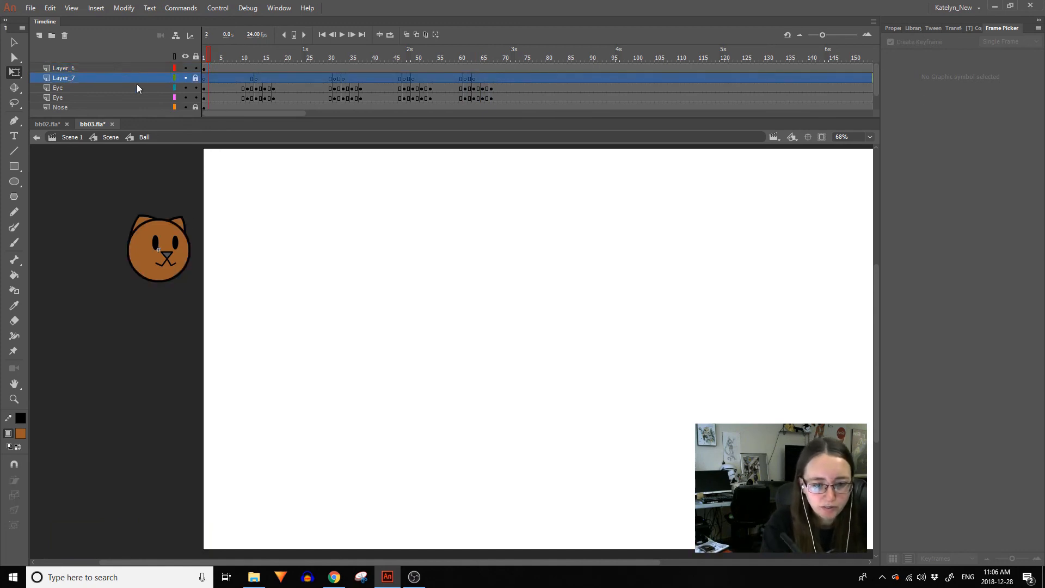
left_click(64, 36)
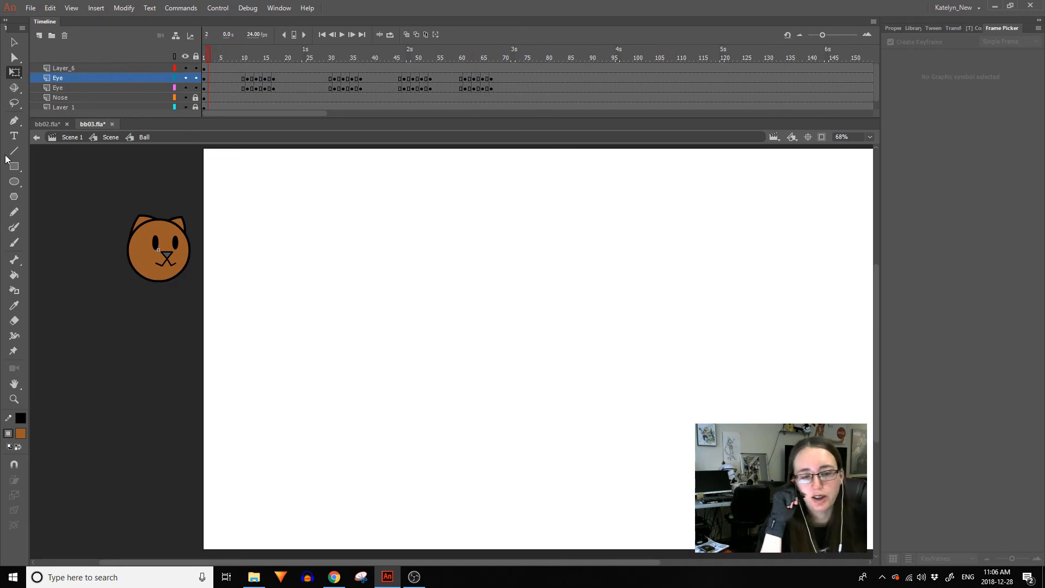
Return to the Scene symbol, show its properties and play the bounce with the whole stage in view.
double_click(156, 350)
left_click(898, 29)
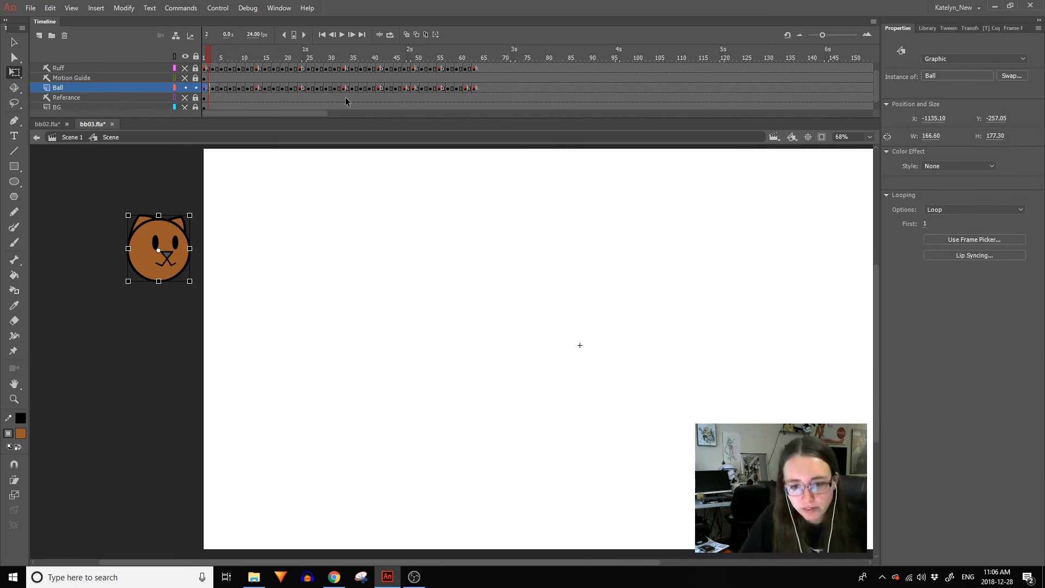
left_click(14, 399)
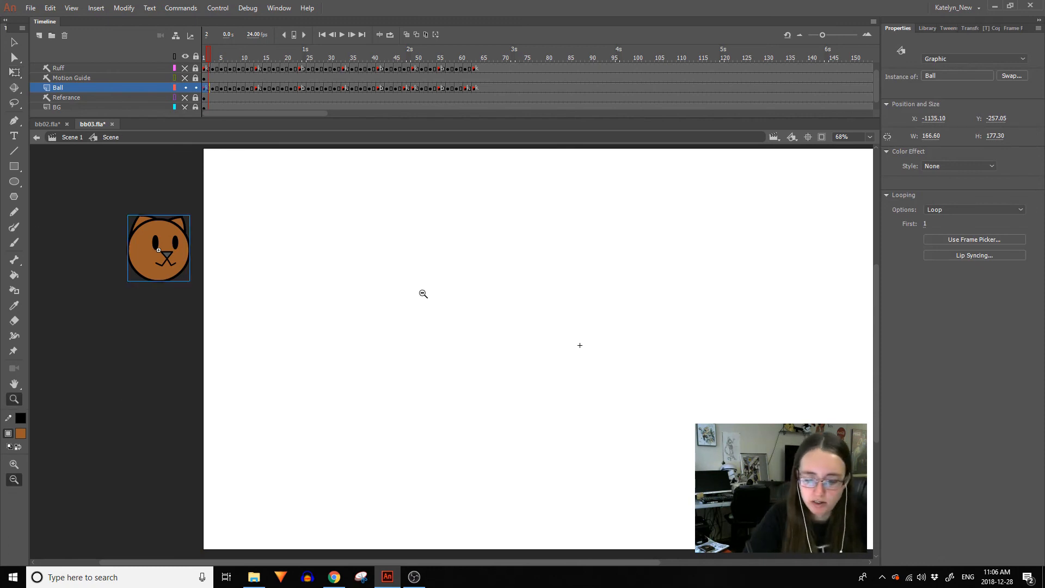
left_click(423, 294)
left_click(823, 138)
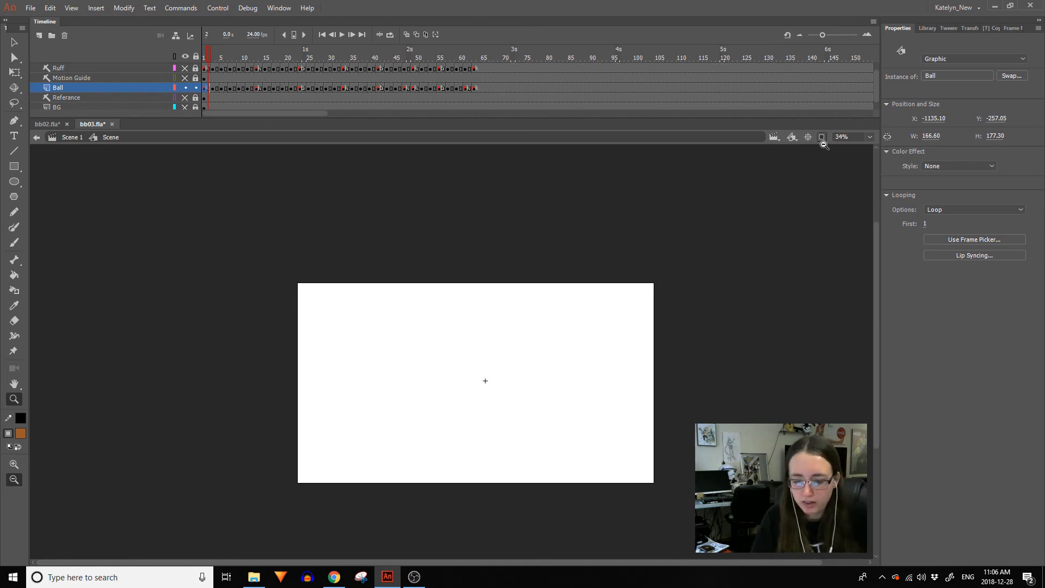
key("Return")
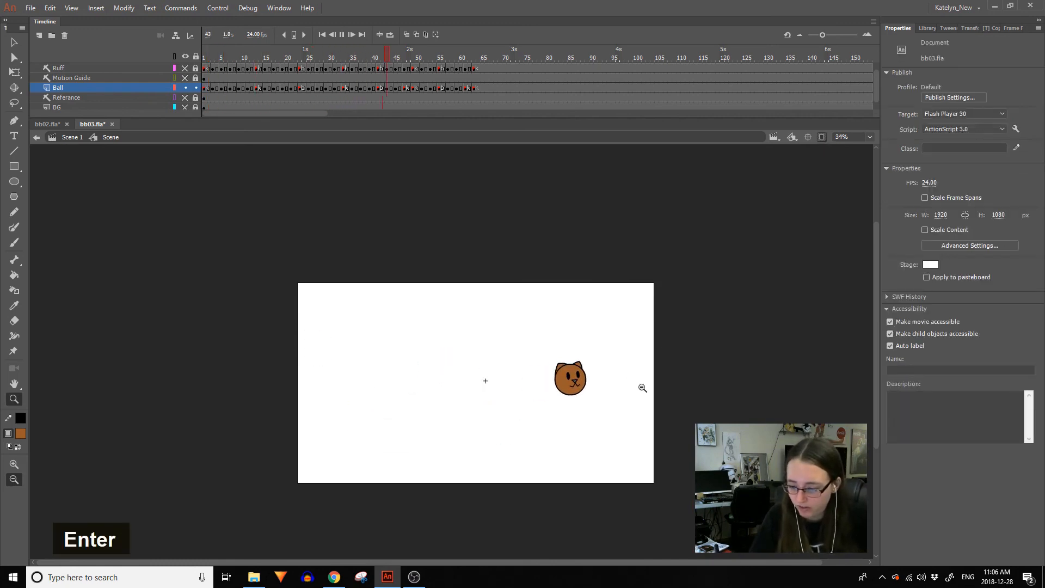
key("Return")
left_click(204, 58)
key("Return")
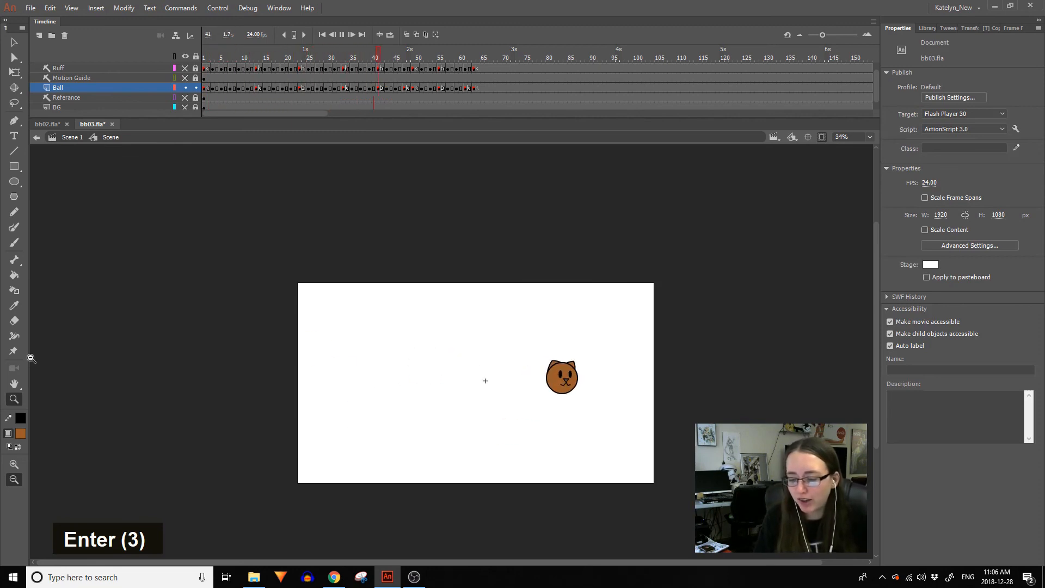
key("Return")
Examine the Ball instance's looping settings and eye drawings at frames 1, 13 and 23 of the Scene timeline.
mouse_move(324, 498)
left_mouse_down()
mouse_move(400, 415)
mouse_move(676, 263)
left_mouse_up()
left_click(16, 72)
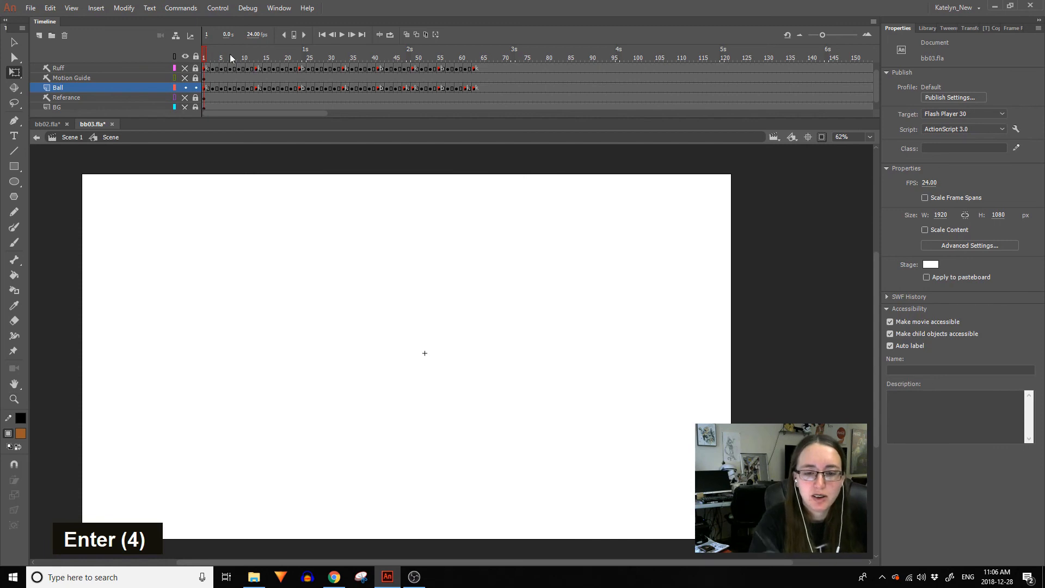
left_click(822, 136)
key("space")
left_click_drag(382, 236, 552, 215)
left_click(213, 245)
key("space")
left_click_drag(455, 448, 391, 435)
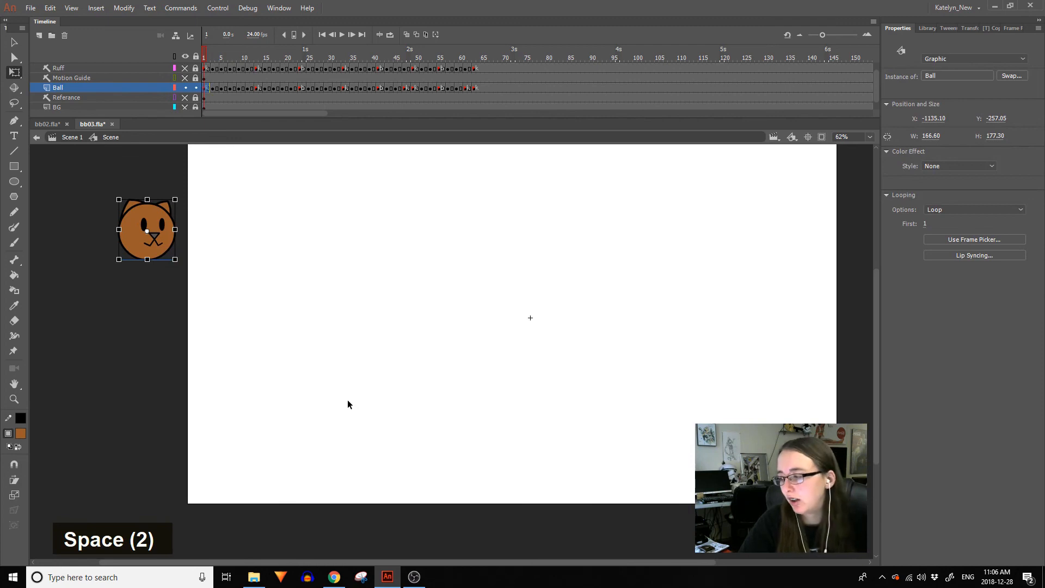
left_click(257, 57)
left_click(317, 405)
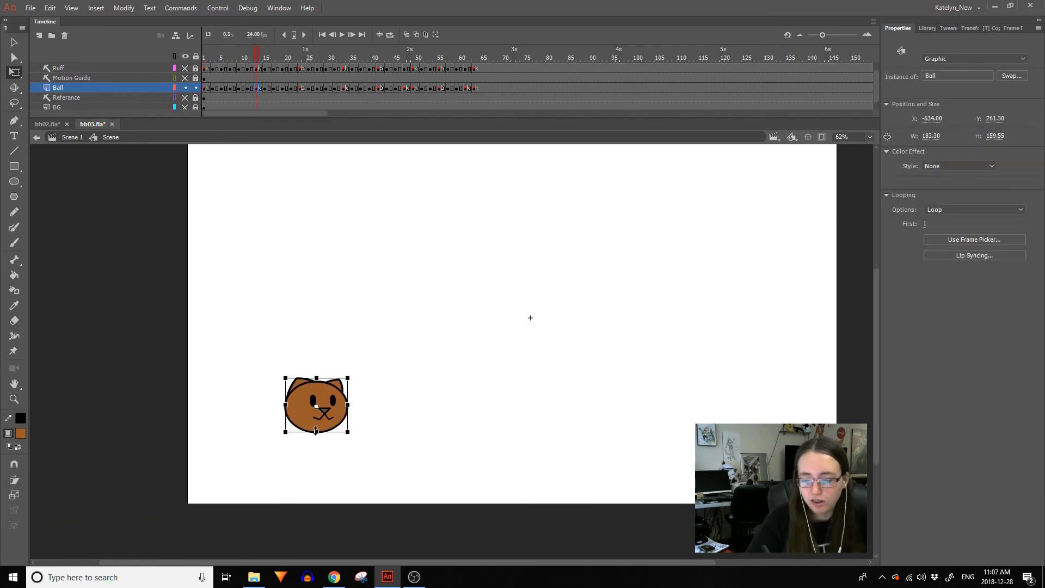
left_click(308, 76)
left_click(457, 313)
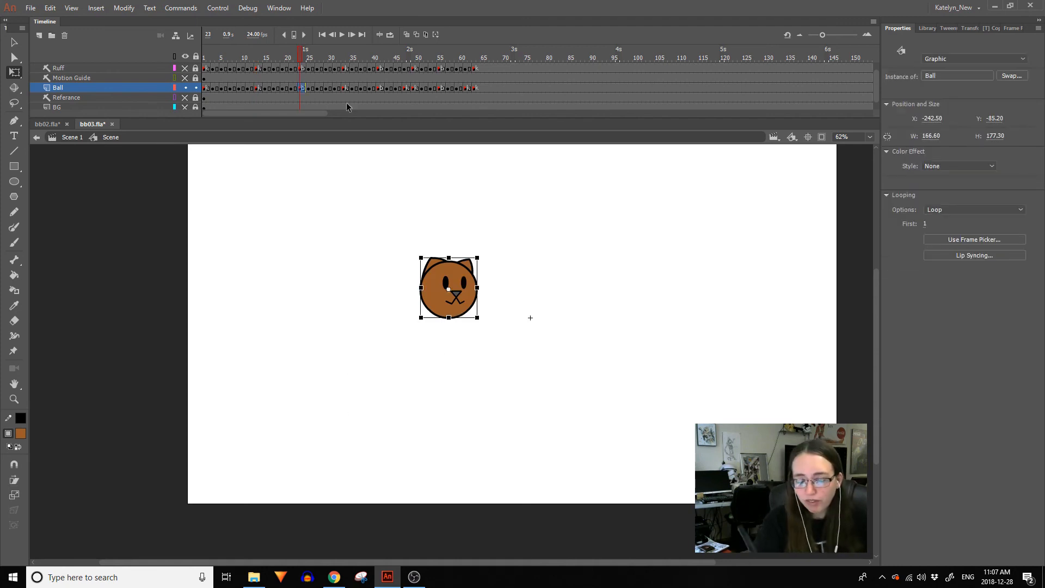
double_click(457, 297)
double_click(399, 372)
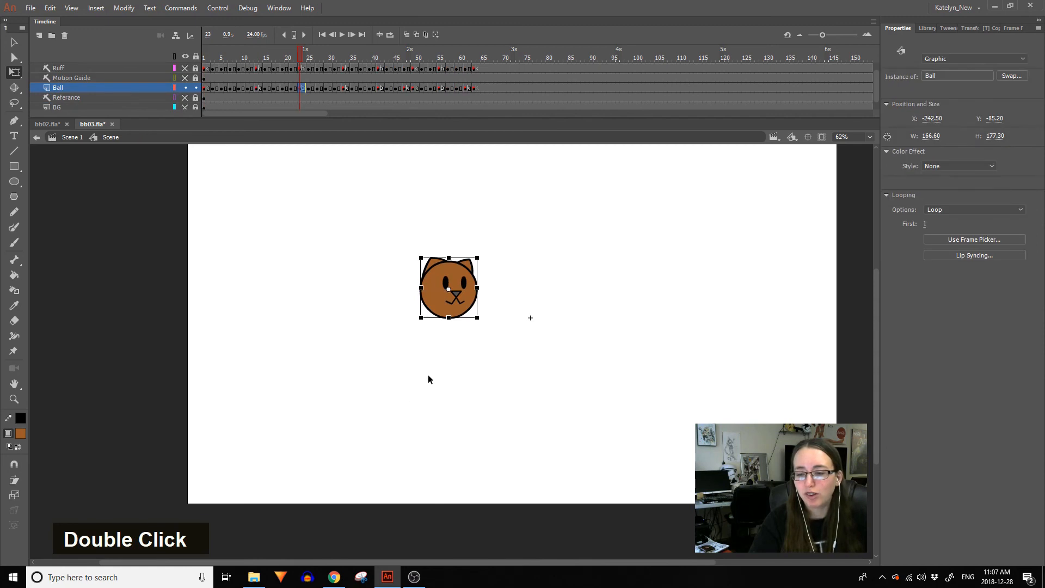
Select every frame of the Ball layer and synchronize its symbols.
left_click_drag(319, 59, 205, 67)
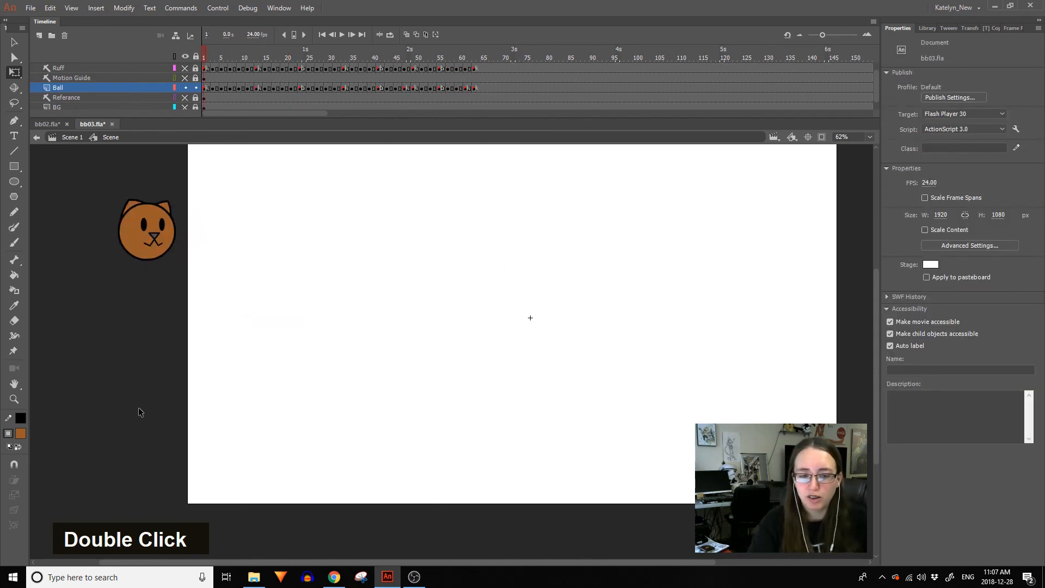
left_click(129, 86)
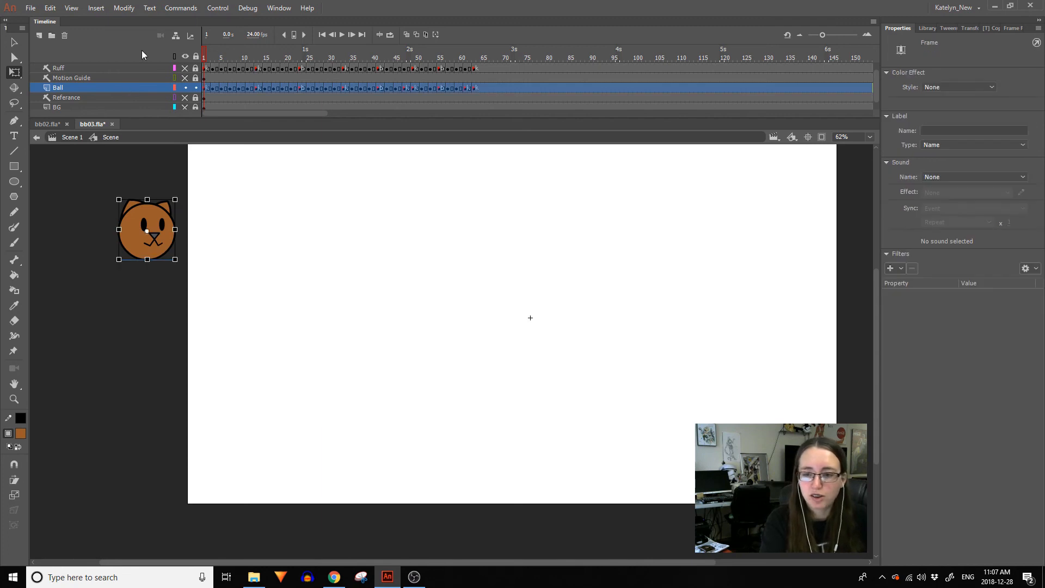
right_click(221, 86)
left_click(266, 362)
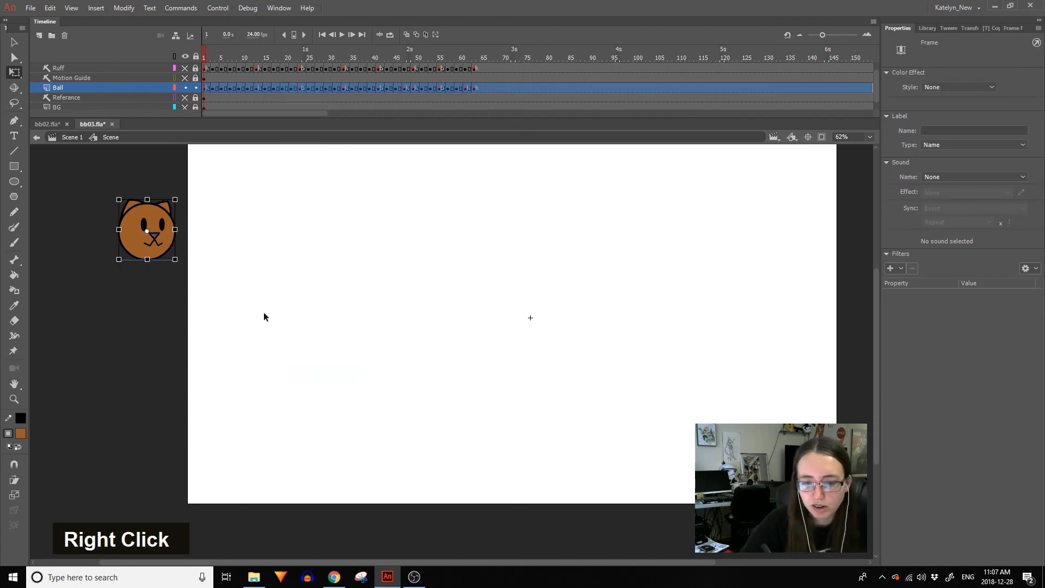
Check the Ball instance's first-frame value at frame 13 against the symbol's own timeline, and replay the bounce.
left_click(233, 59)
left_click_drag(233, 61, 203, 81)
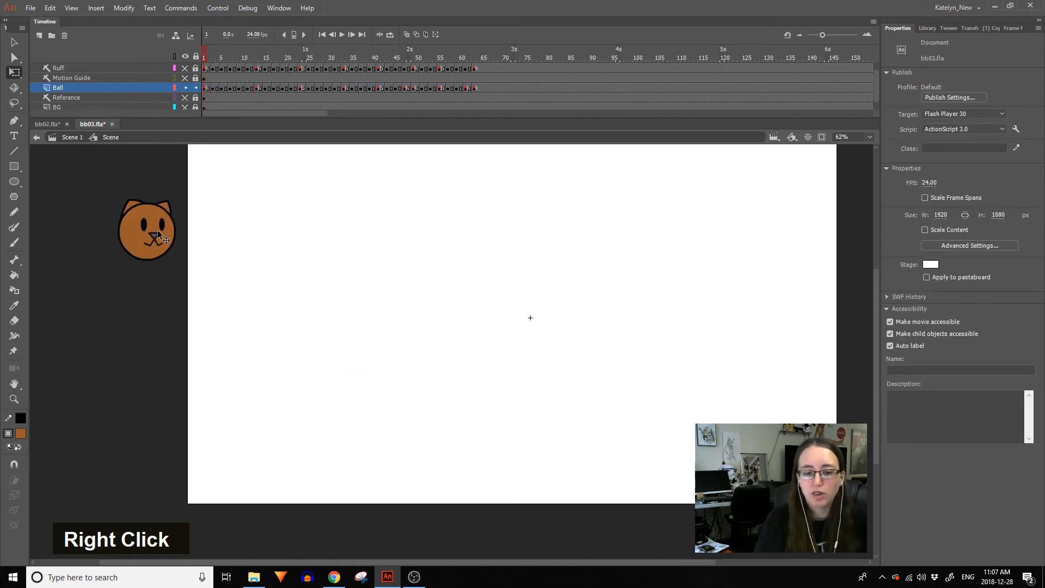
left_click(257, 87)
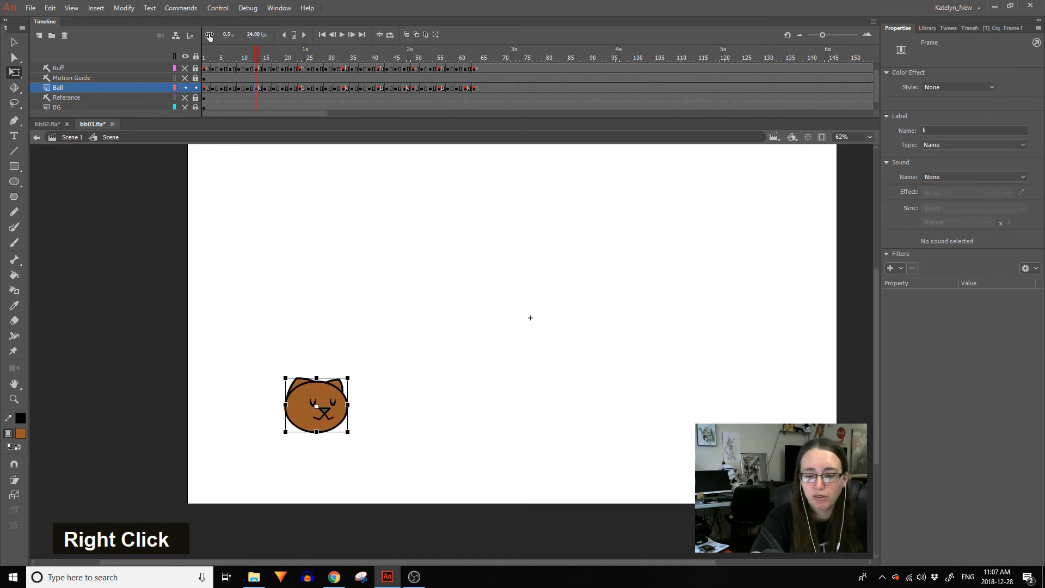
left_click(331, 409)
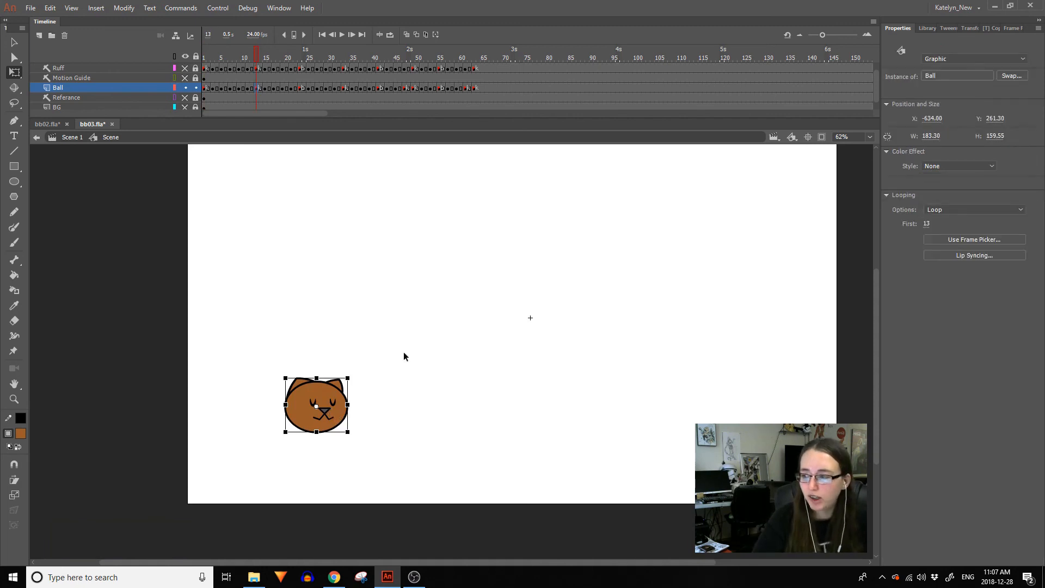
double_click(330, 419)
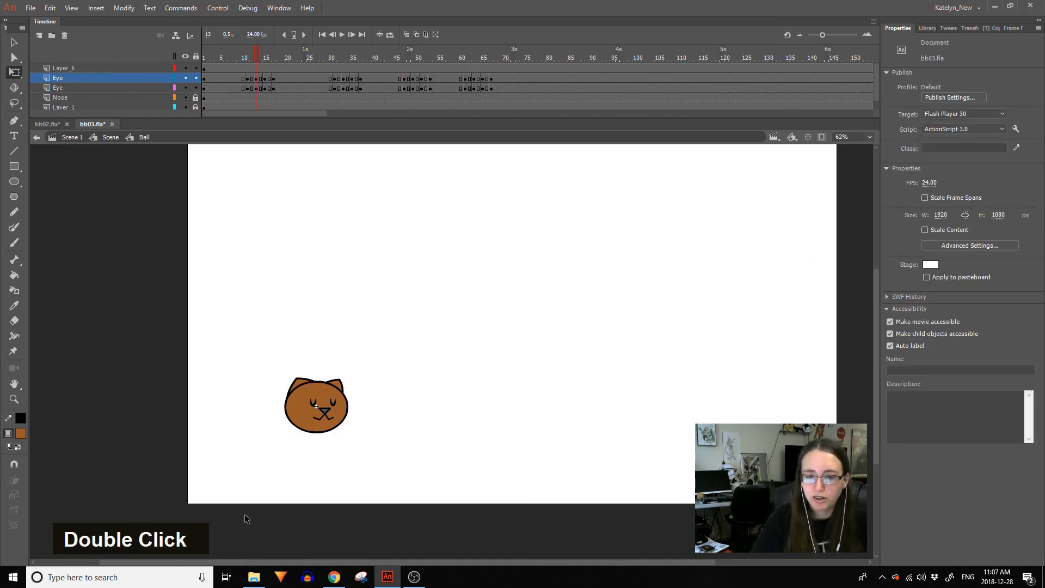
double_click(310, 482)
key("Return")
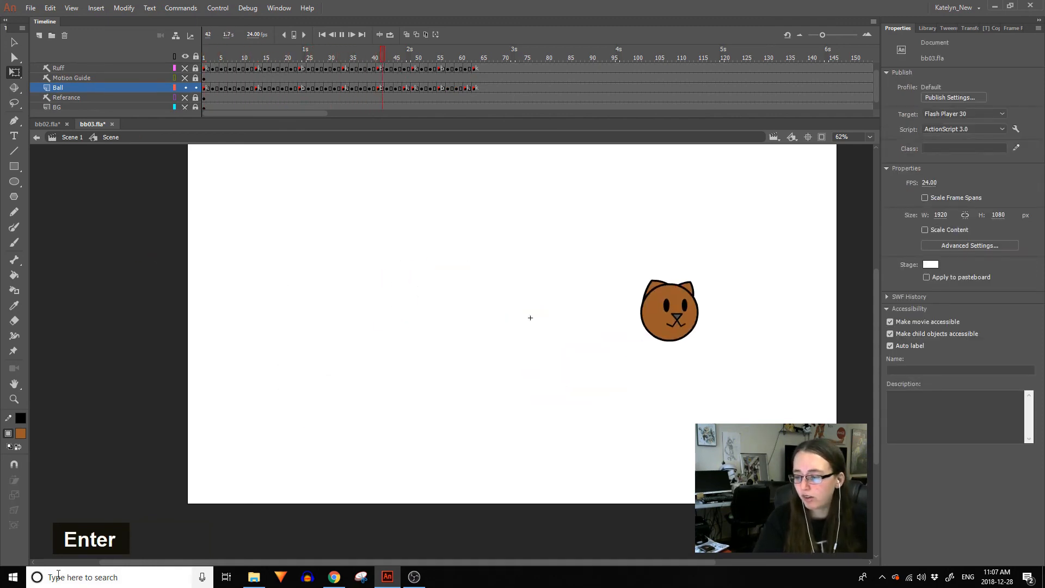
key("Return")
left_click_drag(240, 51, 178, 131)
Examine the looping options of the Ball instance at frame 14 and scrub through the Ball symbol's inner timeline.
left_click(260, 58)
left_click_drag(260, 63, 259, 85)
left_click(329, 408)
left_click(1007, 209)
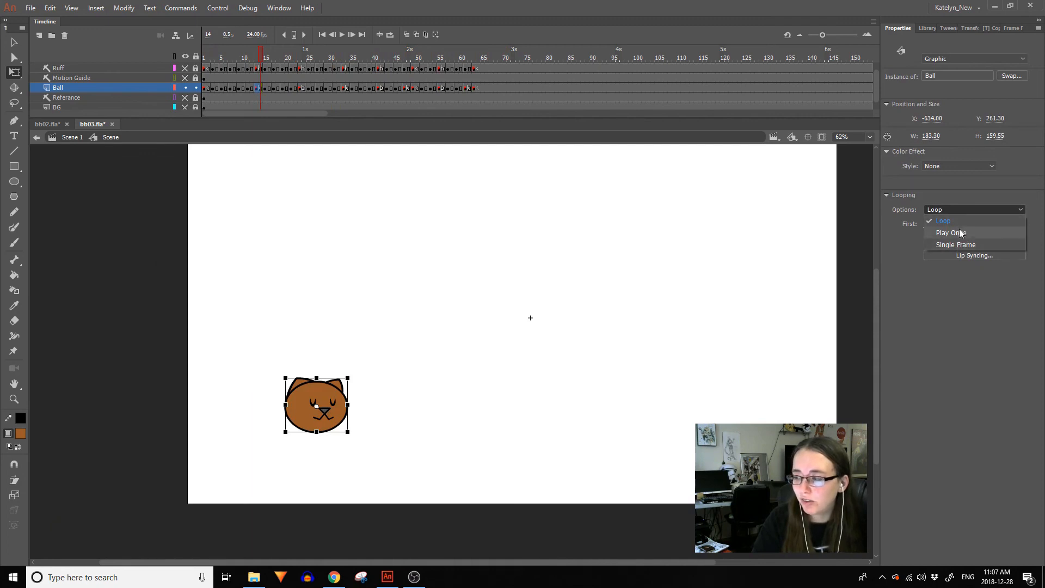
left_click(953, 210)
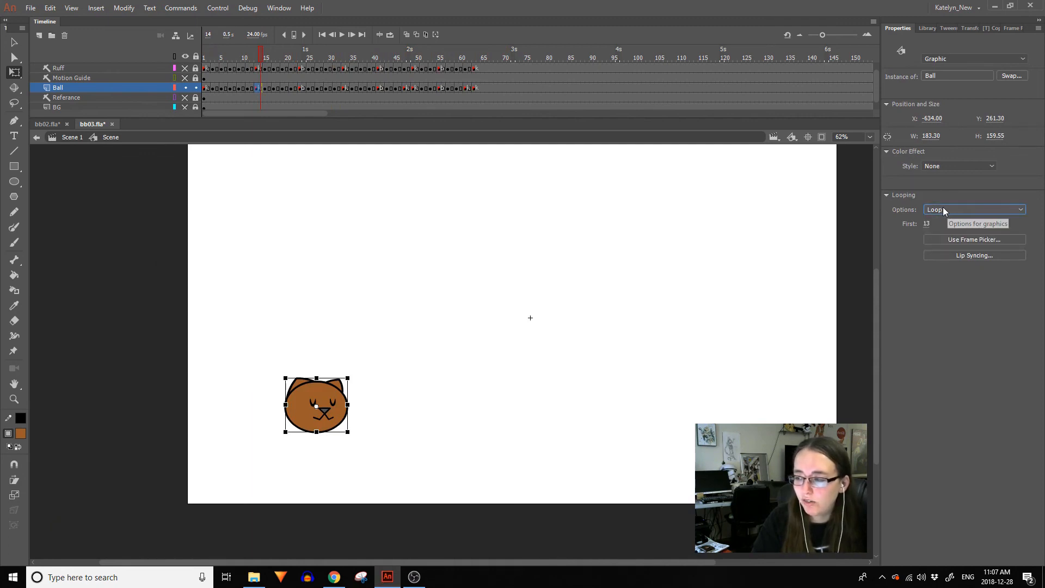
left_click(205, 57)
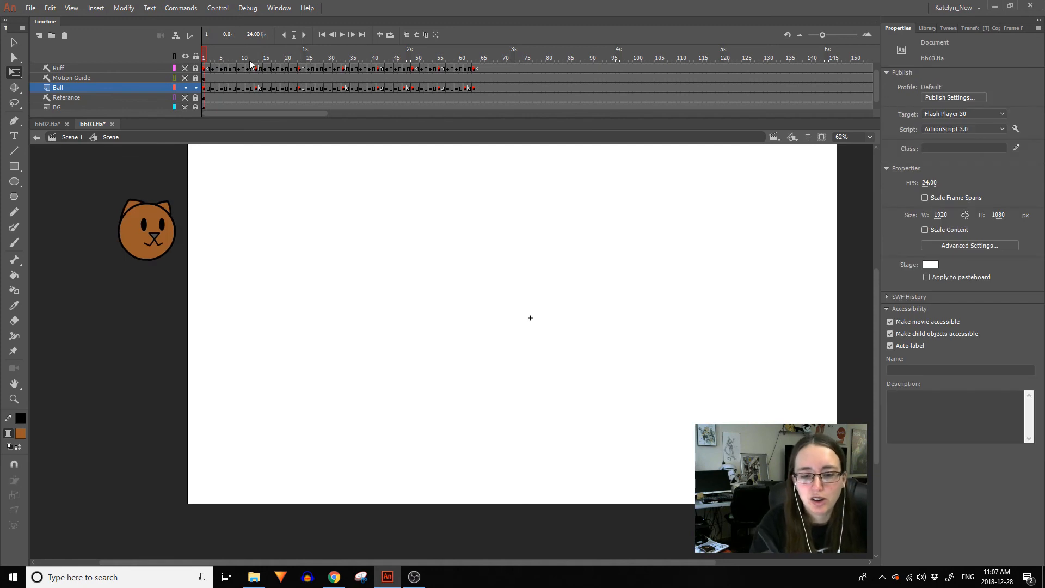
double_click(157, 237)
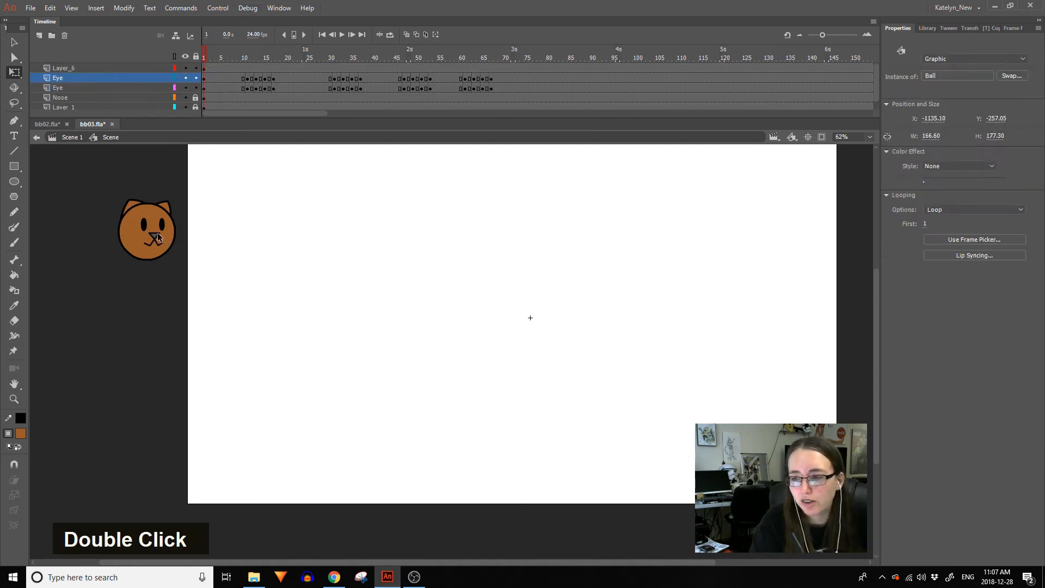
left_click_drag(619, 57, 28, 368)
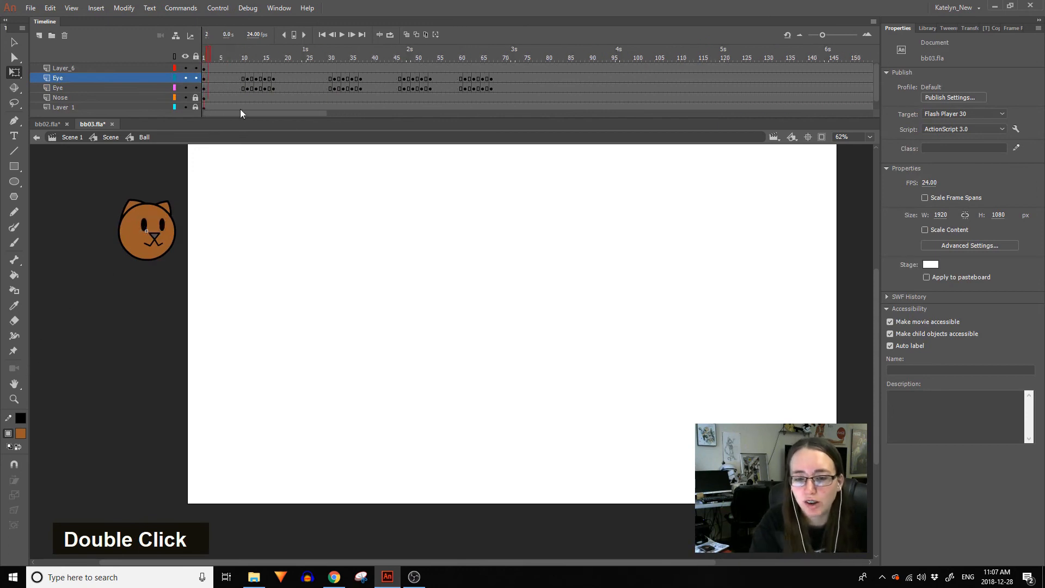
double_click(164, 186)
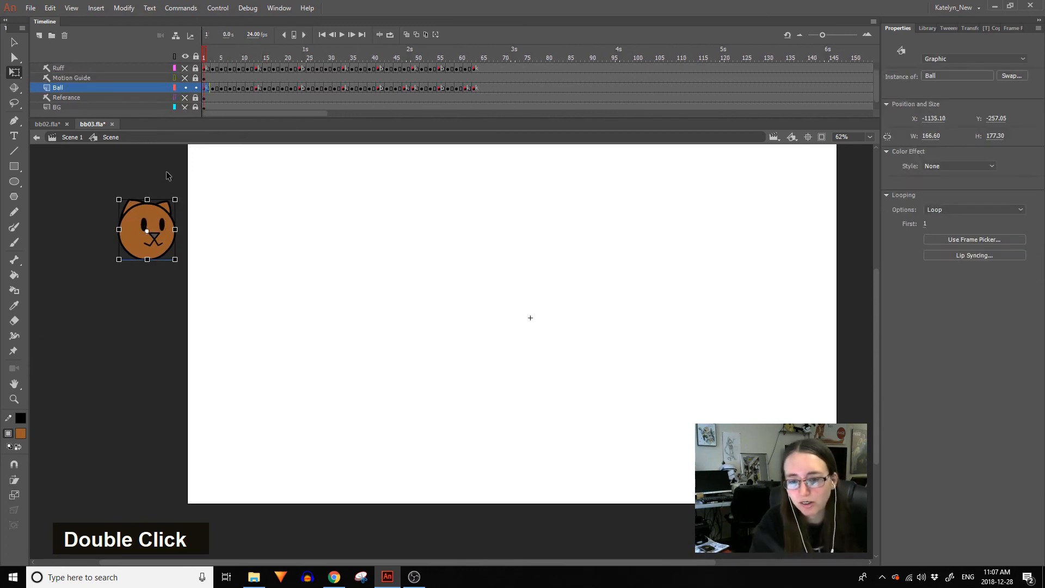
Play the Scene timeline to review the blinks throughout the bounce.
key("Return")
key("Return")
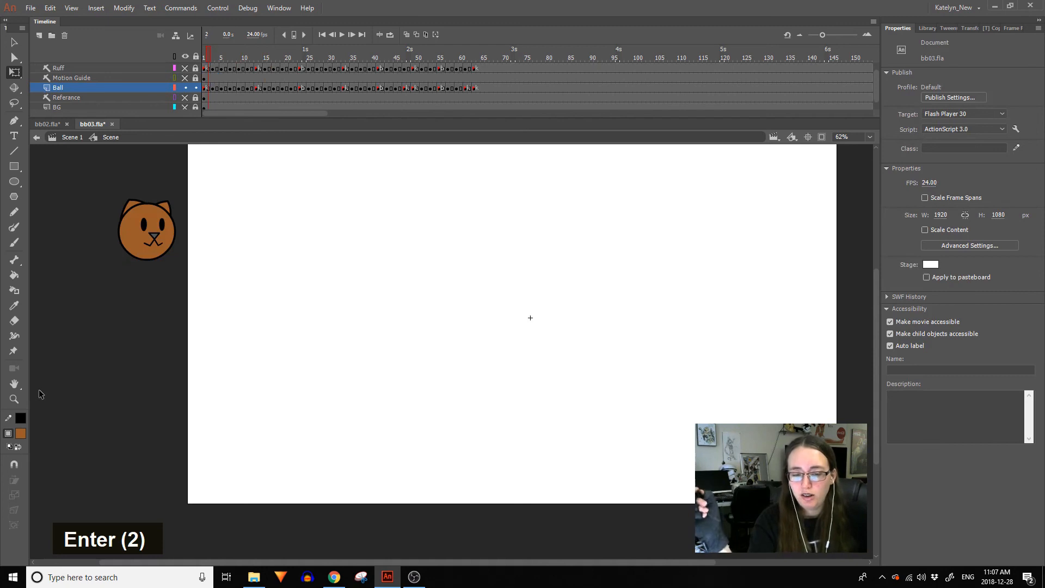
key("Return")
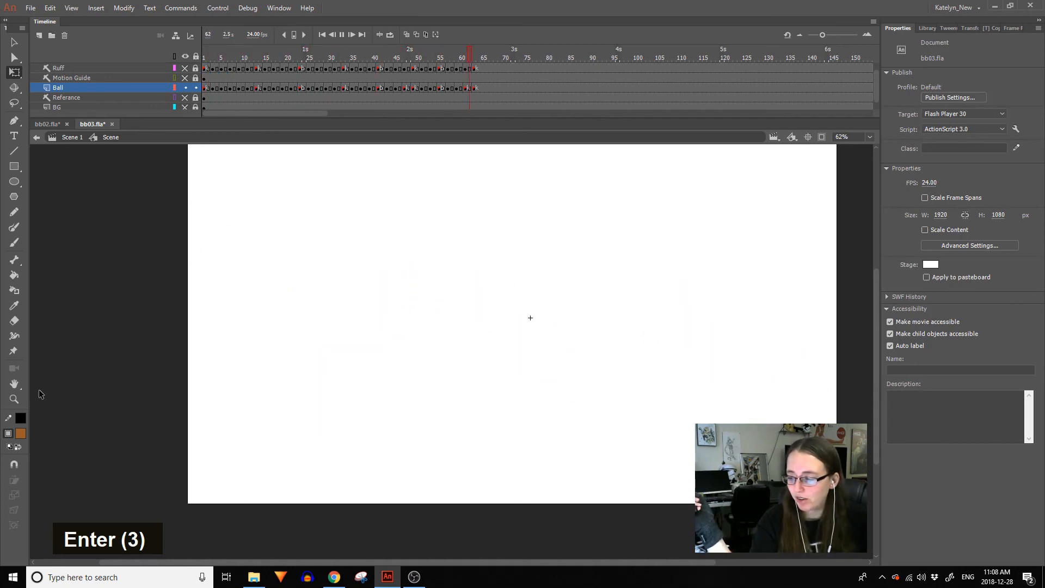
key("Return")
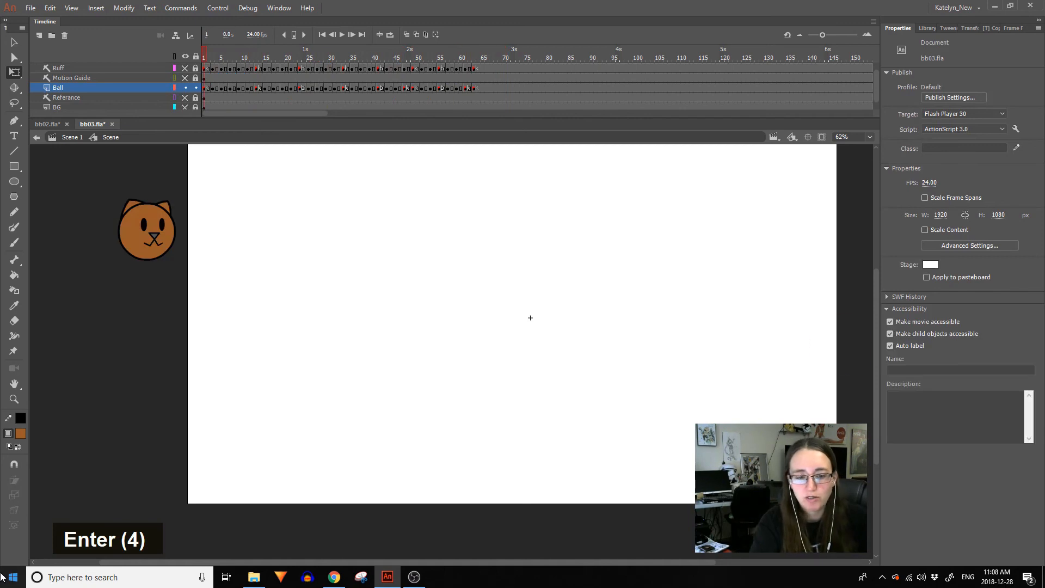
Return to the main Scene 1 timeline and clip the content outside the stage.
left_click(74, 139)
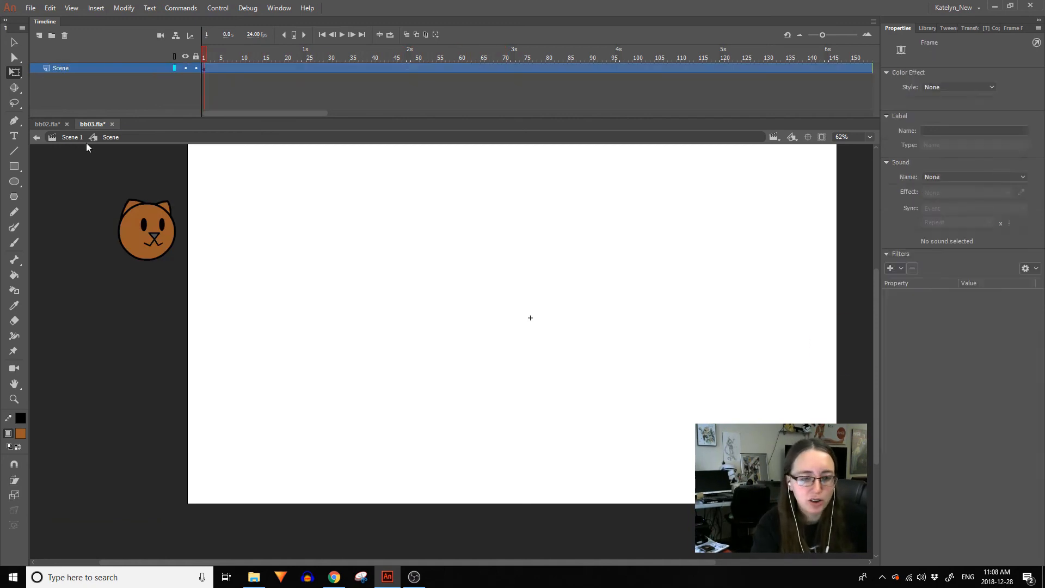
left_click(11, 402)
left_click(488, 381)
left_click_drag(257, 464, 683, 184)
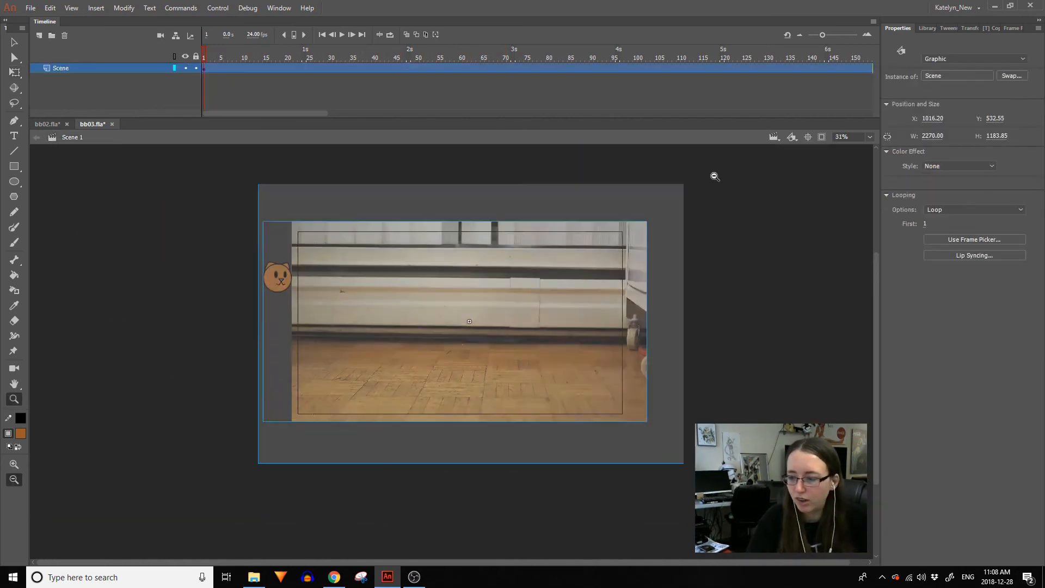
left_click(821, 137)
Play the main timeline to review the blinking bounce over the background, and rewind to frame 1.
key("Return")
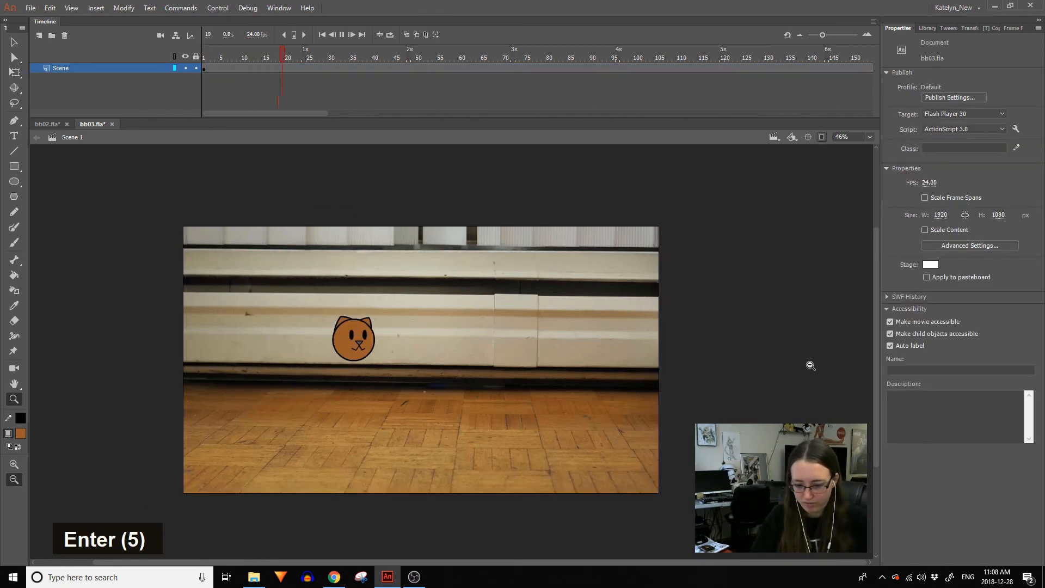
key("Return")
key("Return")
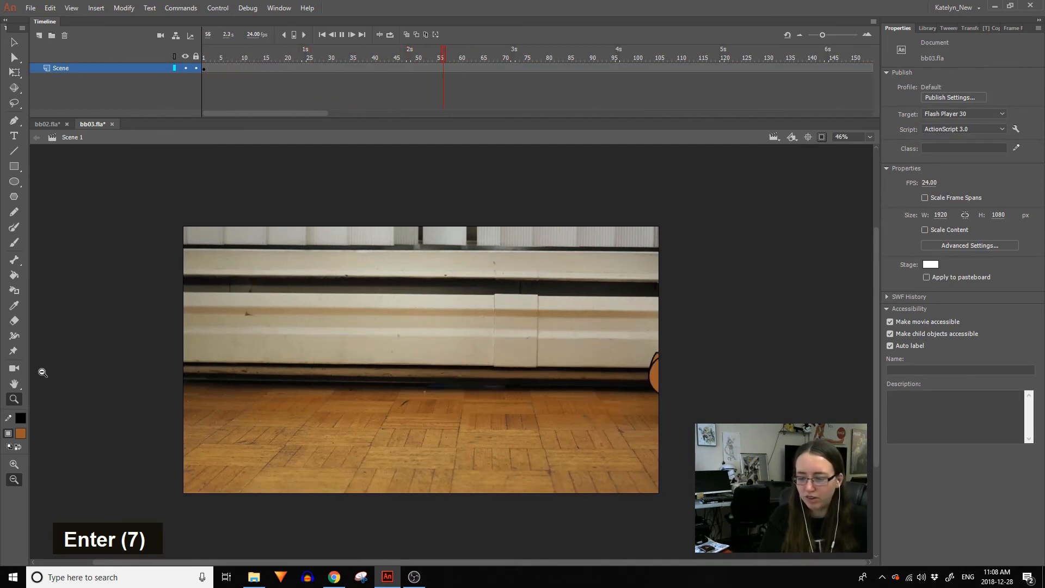
key("Return")
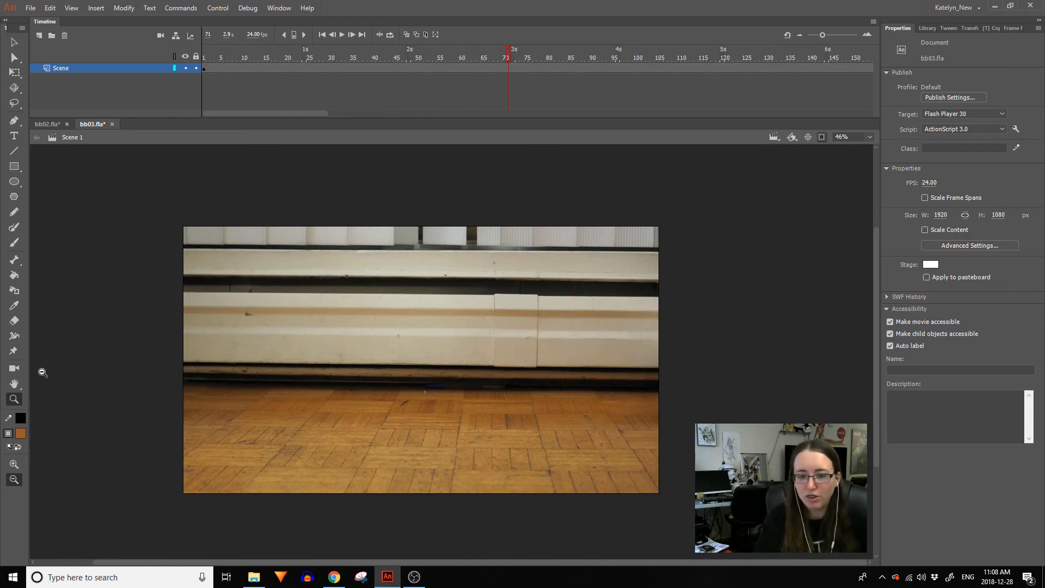
key("shift+comma")
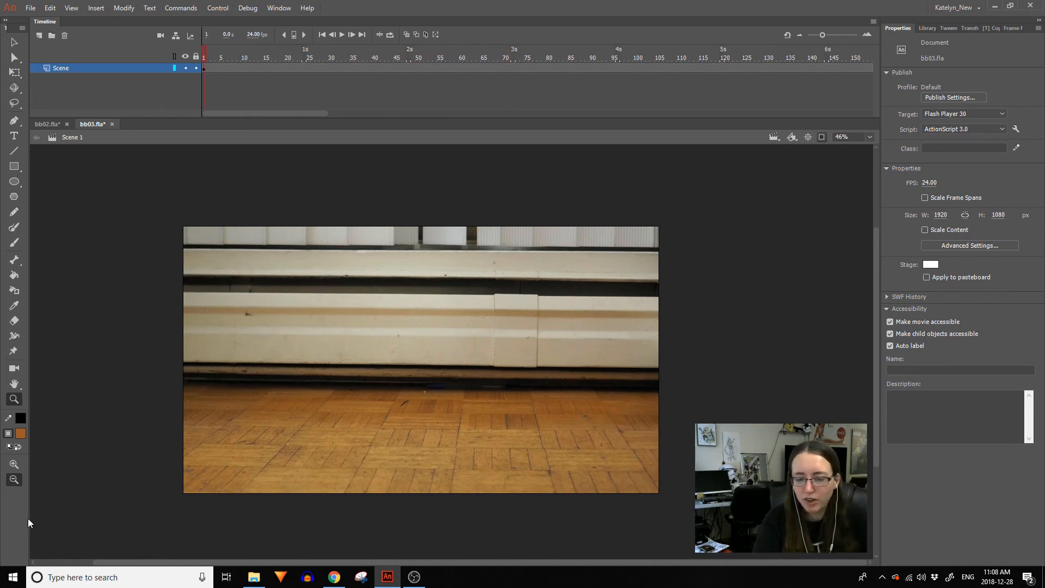